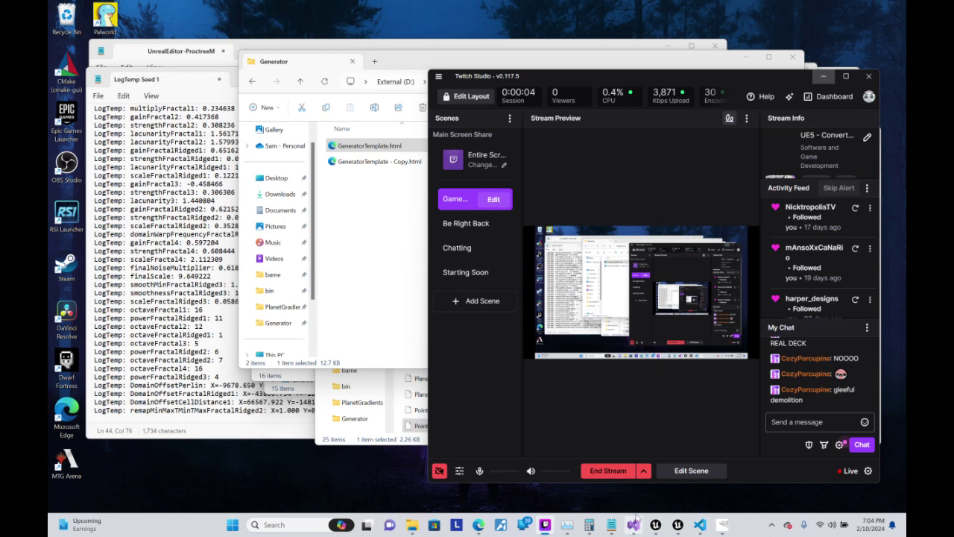
# - Bring Visual Studio to the front, maximize it, and scroll through PointCloud.h
pyautogui.click(633, 524)
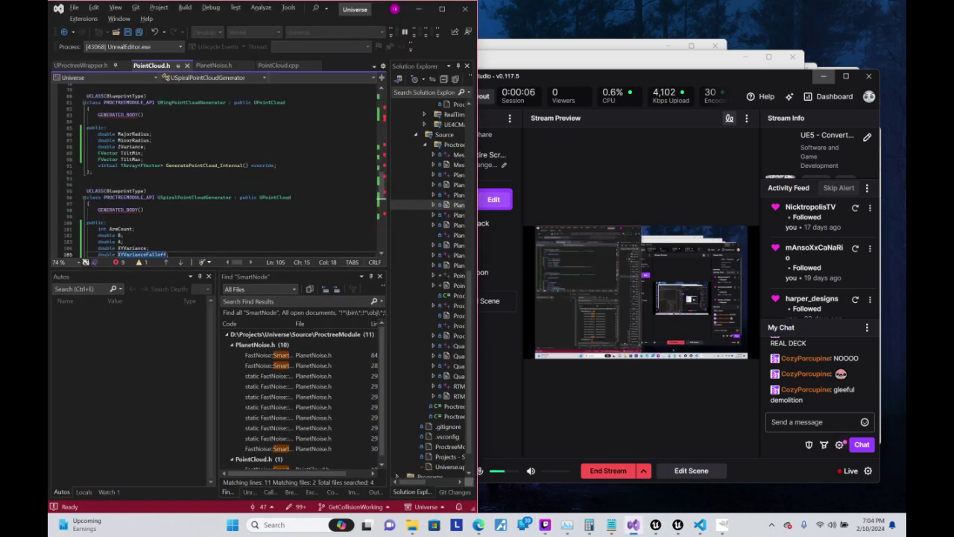
pyautogui.click(442, 10)
pyautogui.scroll(-2, 438, 167)
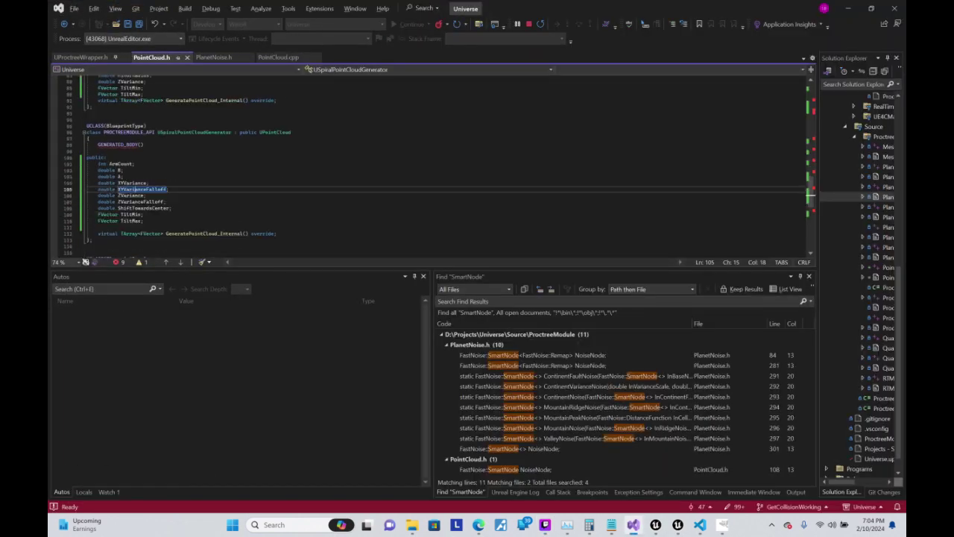
pyautogui.scroll(-3, 439, 167)
pyautogui.scroll(-2, 438, 167)
pyautogui.scroll(7, 438, 167)
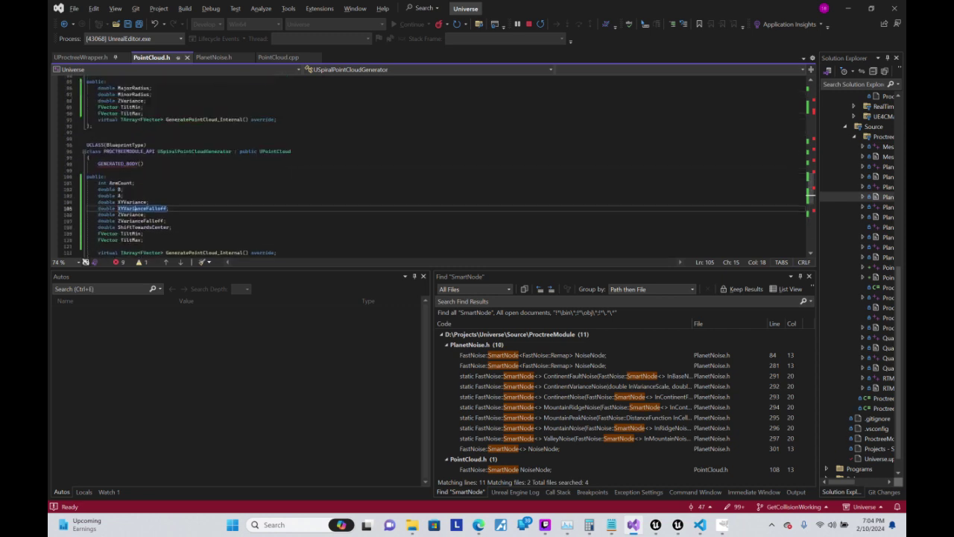
pyautogui.scroll(7, 439, 167)
pyautogui.scroll(7, 439, 167)
pyautogui.scroll(6, 438, 167)
pyautogui.scroll(6, 438, 167)
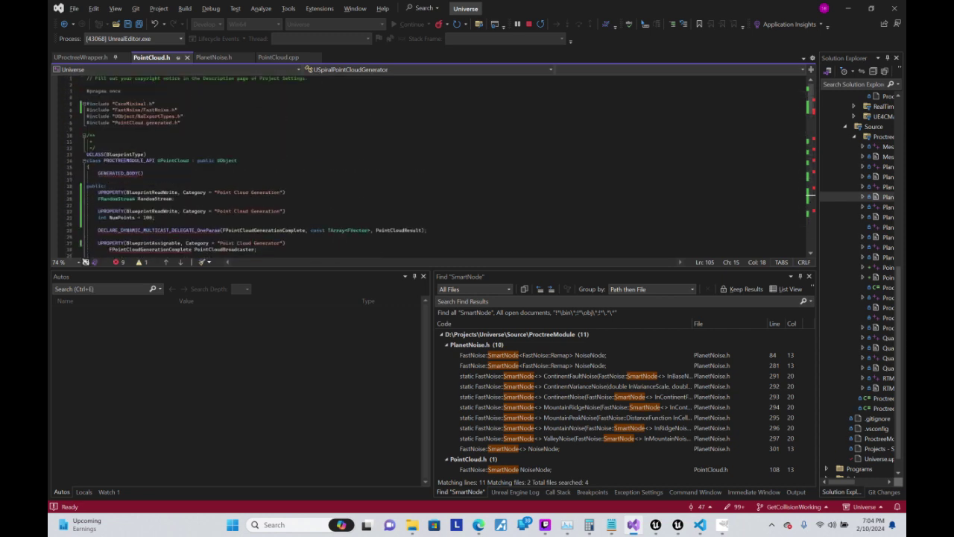
pyautogui.scroll(-6, 438, 167)
pyautogui.scroll(-4, 438, 167)
pyautogui.scroll(-3, 438, 167)
pyautogui.scroll(5, 438, 167)
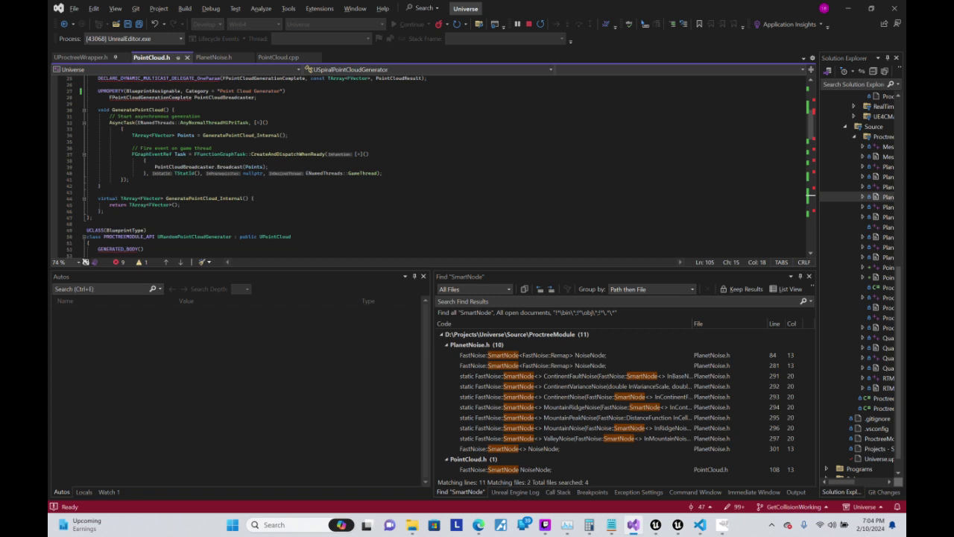
# - Glance at PointCloud.cpp, then view the PlanetNoise.h header
pyautogui.click(294, 58)
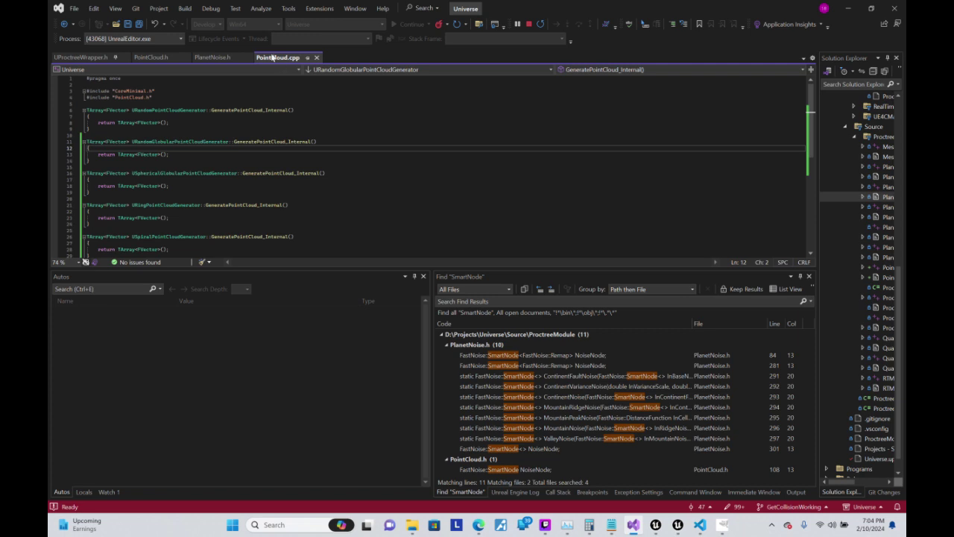
pyautogui.click(224, 58)
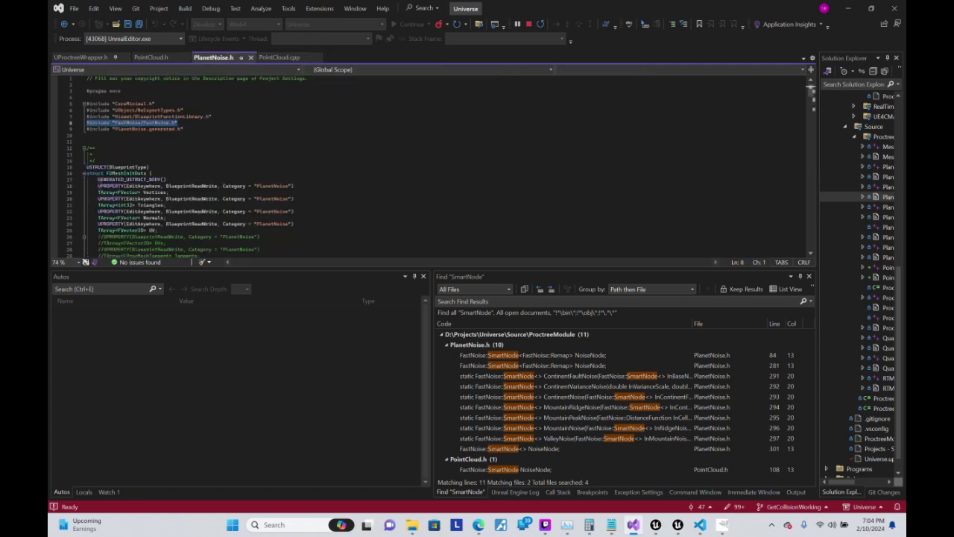
pyautogui.scroll(-2, 194, 164)
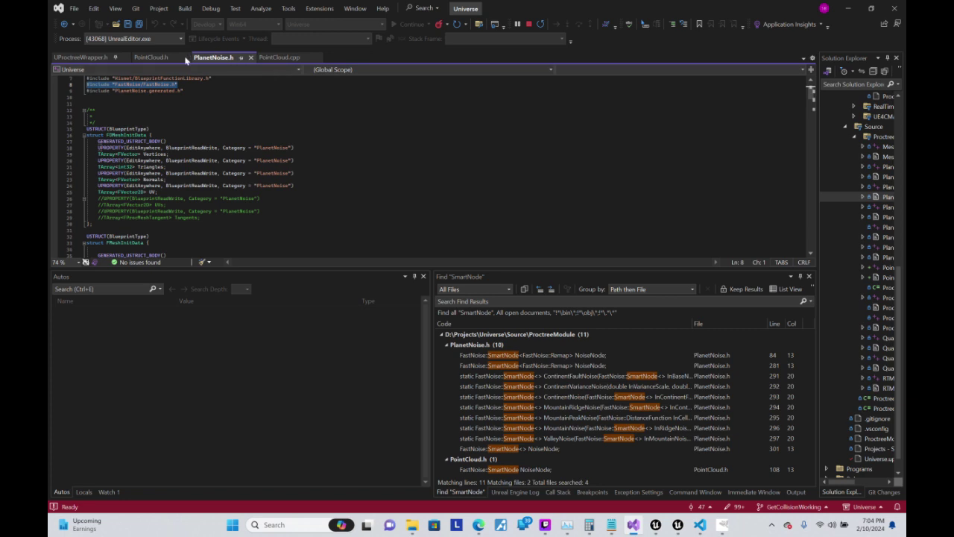
# - Return to PointCloud.h and scroll through its classes, selecting UPointCloud on line 50
pyautogui.click(157, 58)
pyautogui.scroll(-3, 299, 164)
pyautogui.scroll(-3, 298, 164)
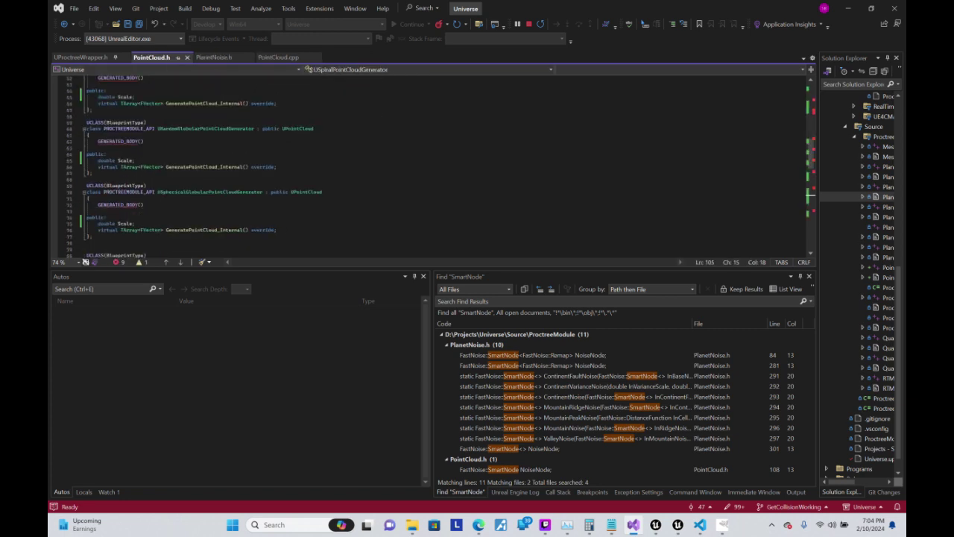
pyautogui.scroll(-2, 298, 164)
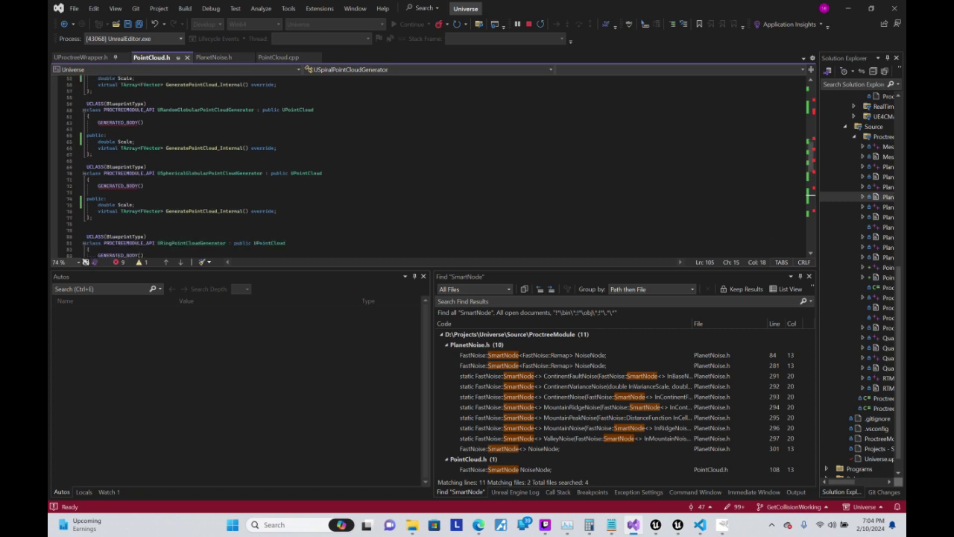
pyautogui.scroll(4, 299, 164)
pyautogui.scroll(3, 298, 164)
pyautogui.scroll(4, 298, 164)
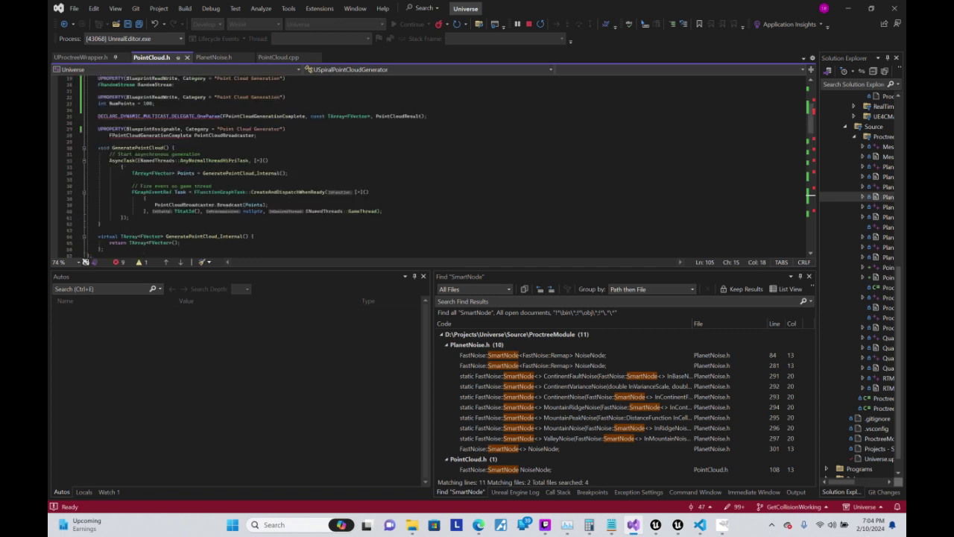
pyautogui.scroll(-5, 299, 164)
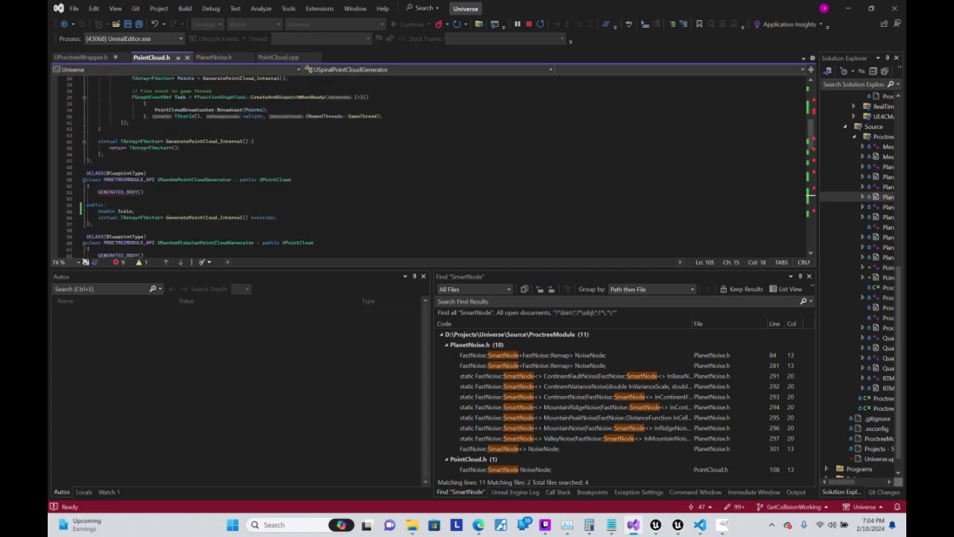
pyautogui.doubleClick(276, 179)
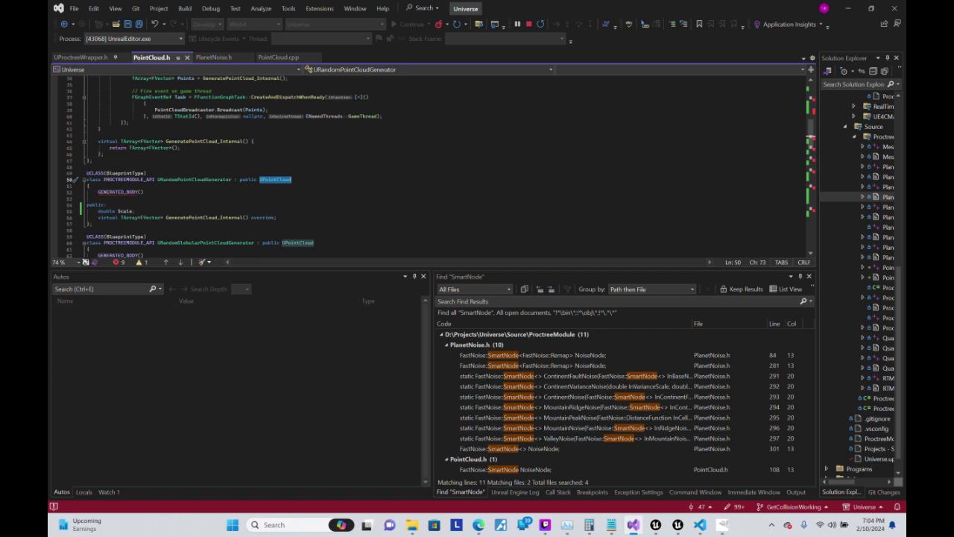
pyautogui.scroll(-6, 298, 164)
pyautogui.scroll(-6, 298, 164)
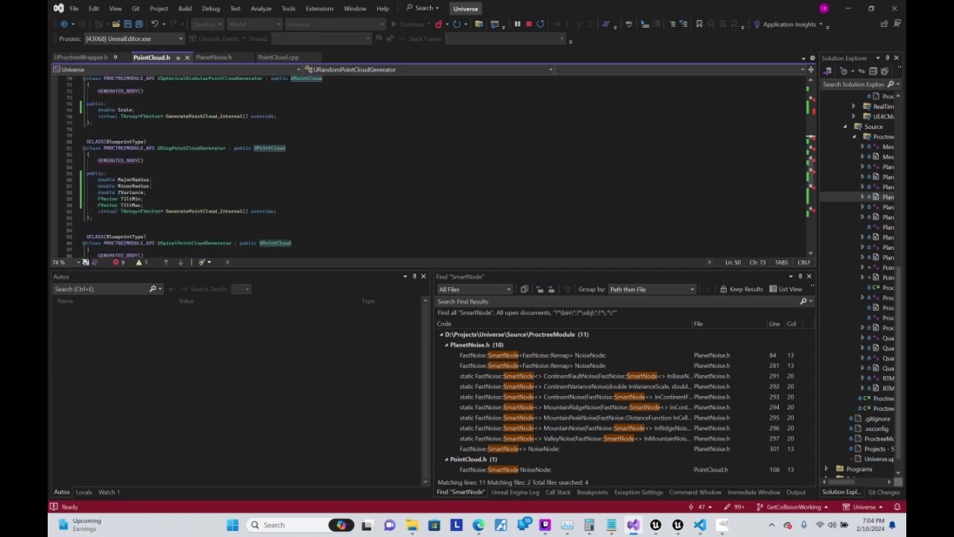
# - Inspect the ring generator's members and the spiral generator's GeneratePointCloud_Internal declaration
pyautogui.moveTo(143, 205); pyautogui.dragTo(87, 180)
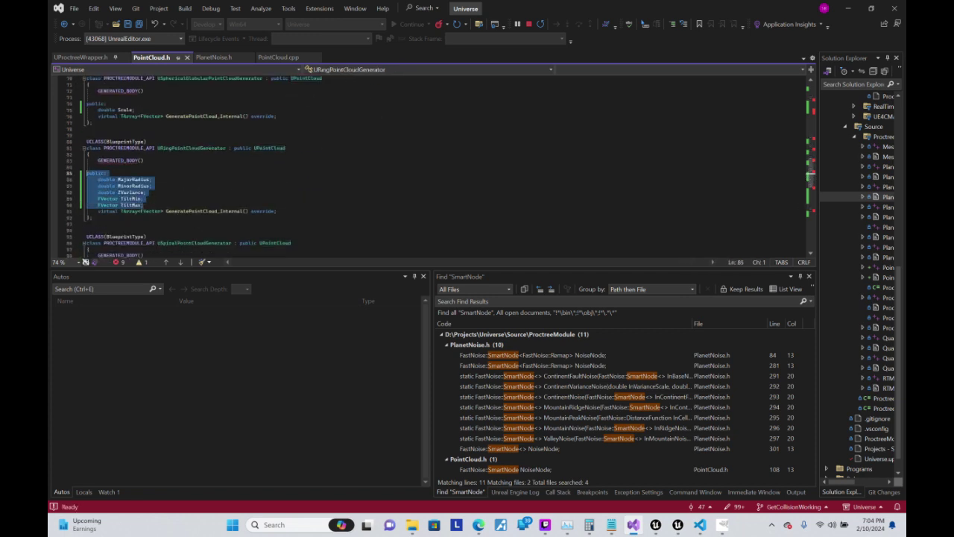
pyautogui.click(153, 180)
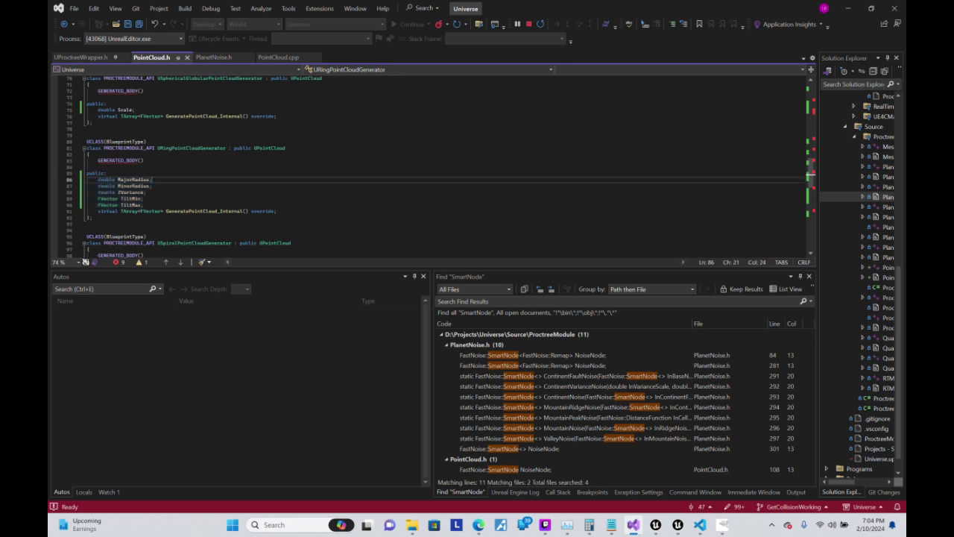
pyautogui.scroll(-3, 152, 180)
pyautogui.scroll(-5, 152, 180)
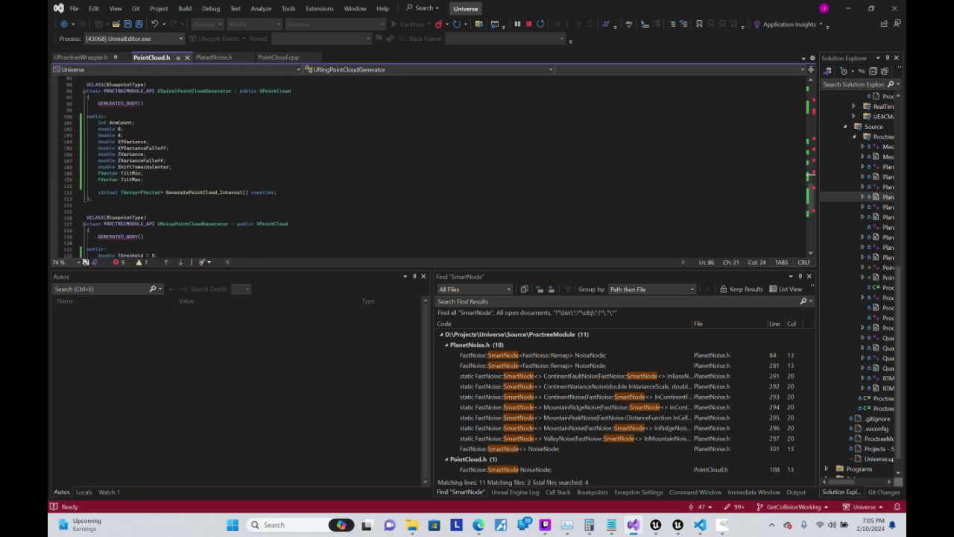
pyautogui.click(97, 185)
pyautogui.doubleClick(203, 192)
pyautogui.scroll(-3, 203, 192)
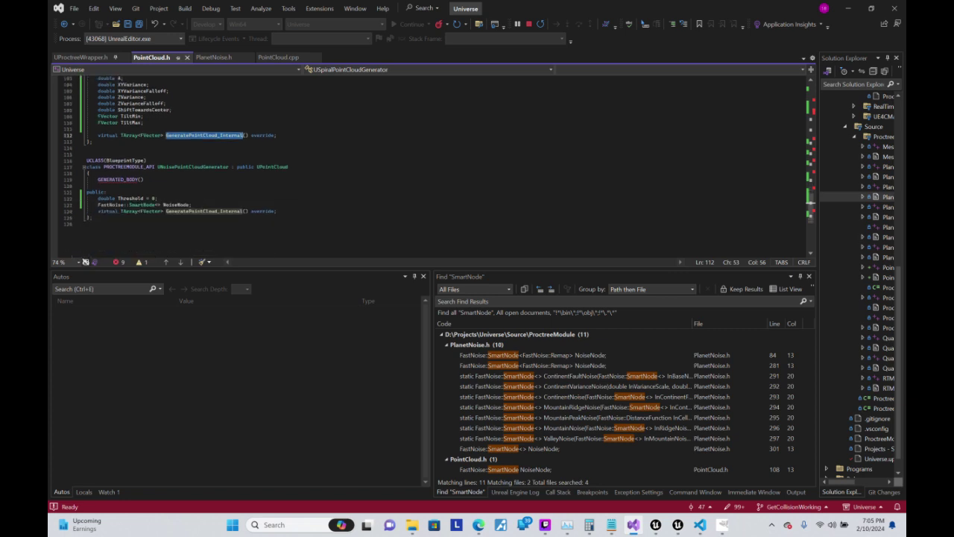
pyautogui.scroll(4, 203, 192)
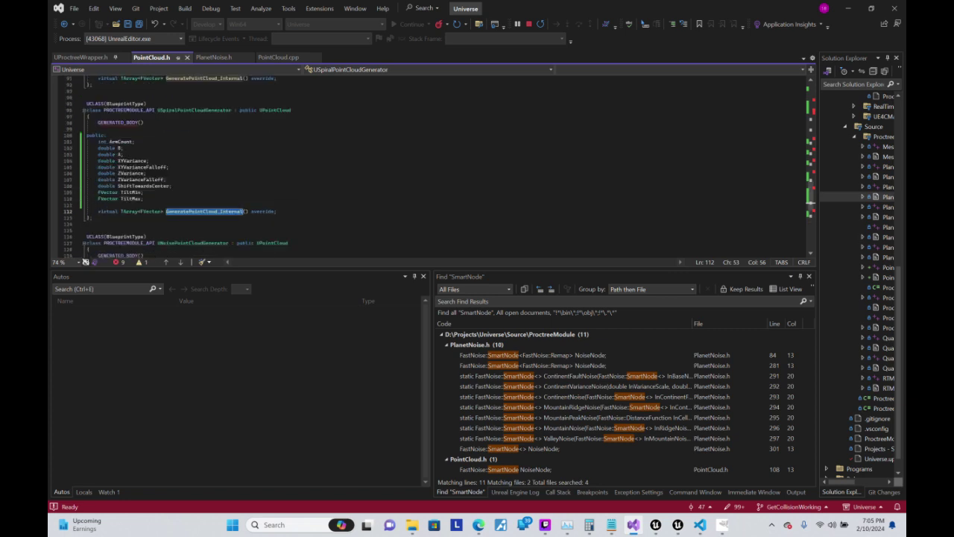
# - Select the USpiralPointCloudGenerator class name, then switch to the Unreal Editor
pyautogui.click(104, 116)
pyautogui.click(147, 104)
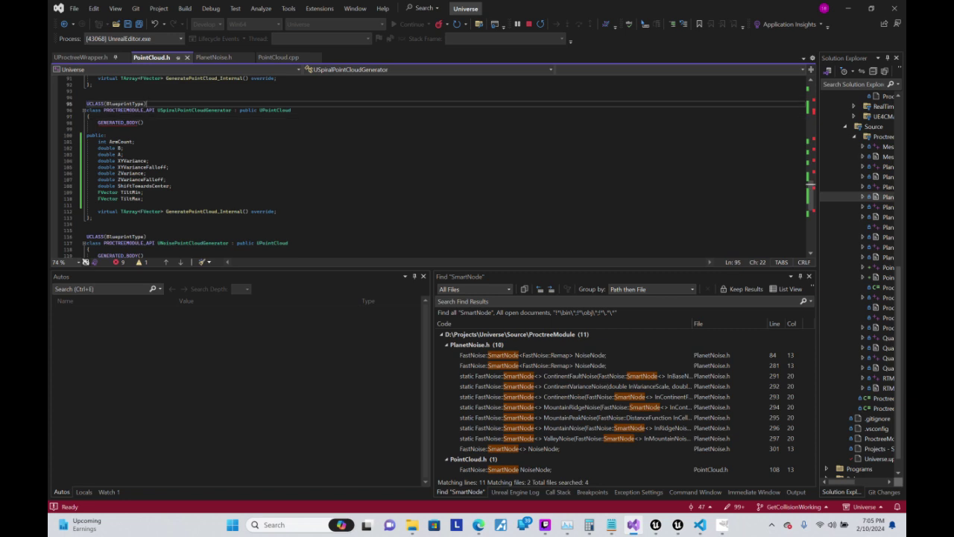
pyautogui.doubleClick(224, 111)
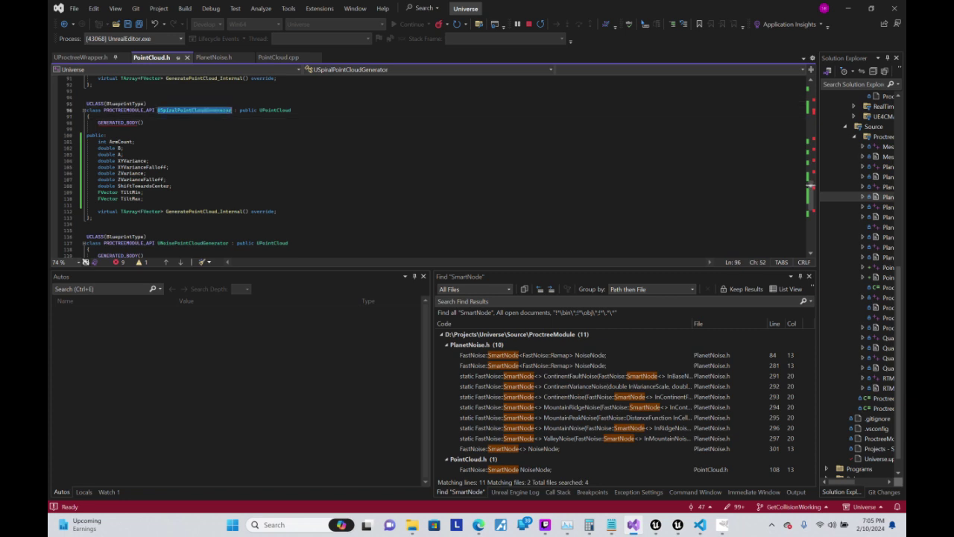
pyautogui.click(687, 524)
# - Show VisLevel's Level Blueprint panned to the Spiral Point Cloud node, then restore down the editor
pyautogui.click(677, 524)
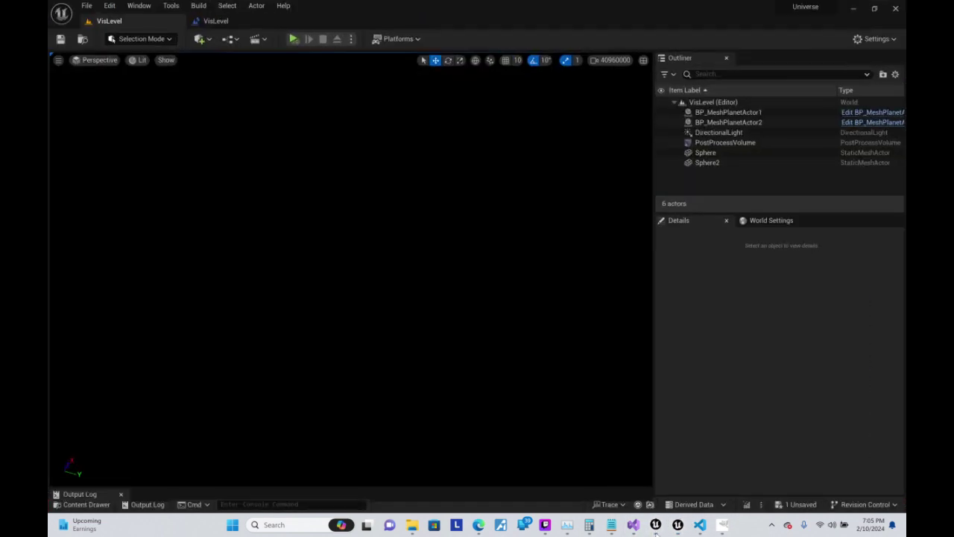
pyautogui.click(217, 21)
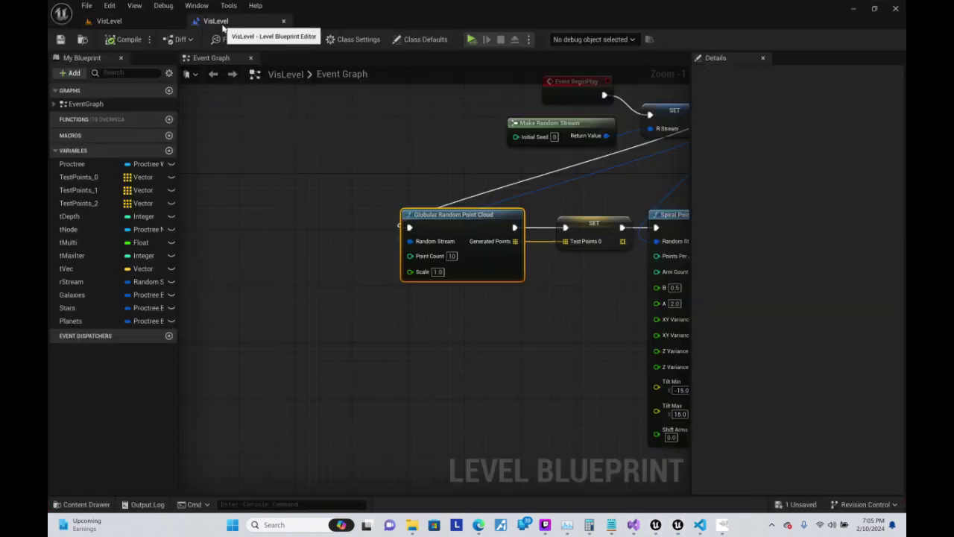
pyautogui.moveTo(616, 393); pyautogui.dragTo(277, 276, button='right')
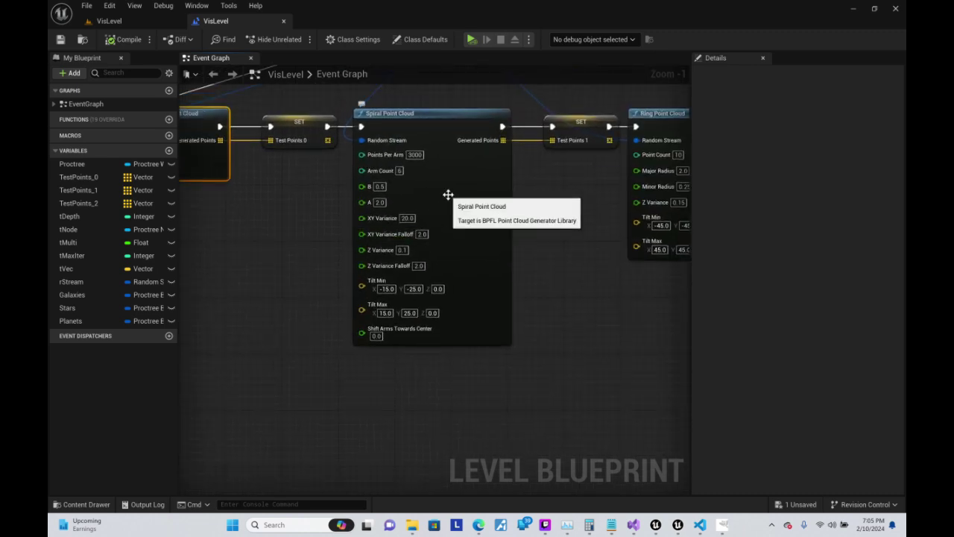
pyautogui.moveTo(450, 199)
pyautogui.mouseDown()
pyautogui.moveTo(438, 250)
pyautogui.moveTo(458, 194)
pyautogui.mouseUp()
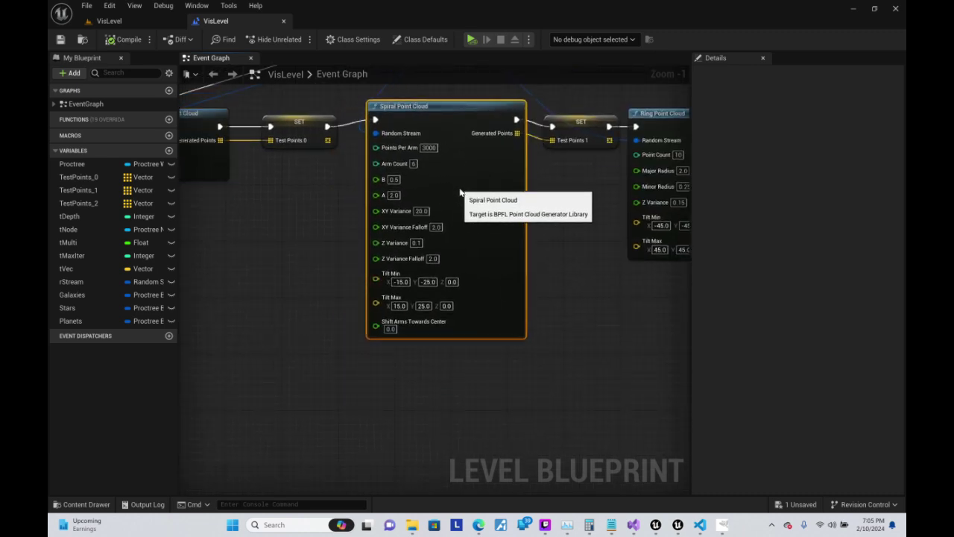
pyautogui.click(875, 9)
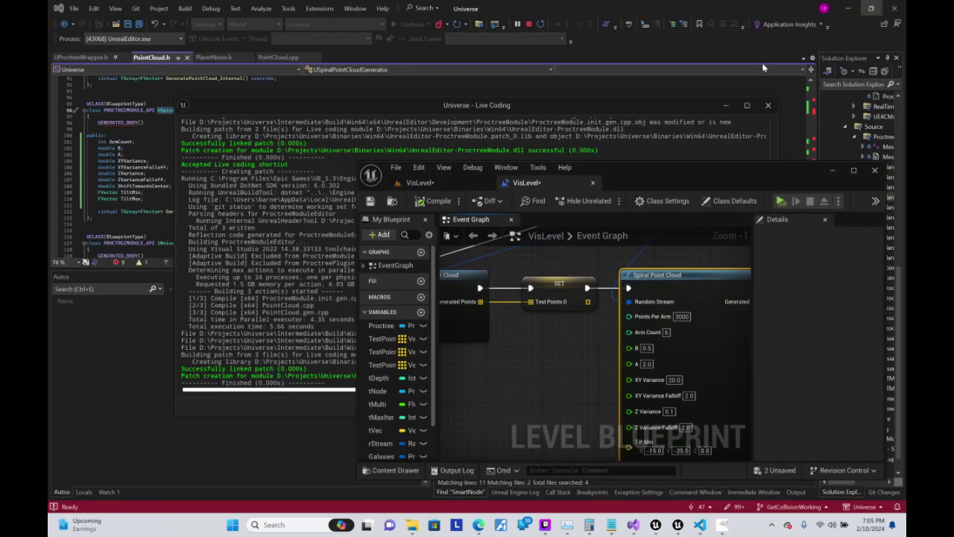
# - Give ArmCount a default of 6 in PointCloud.h and check the Live Coding console
pyautogui.click(729, 106)
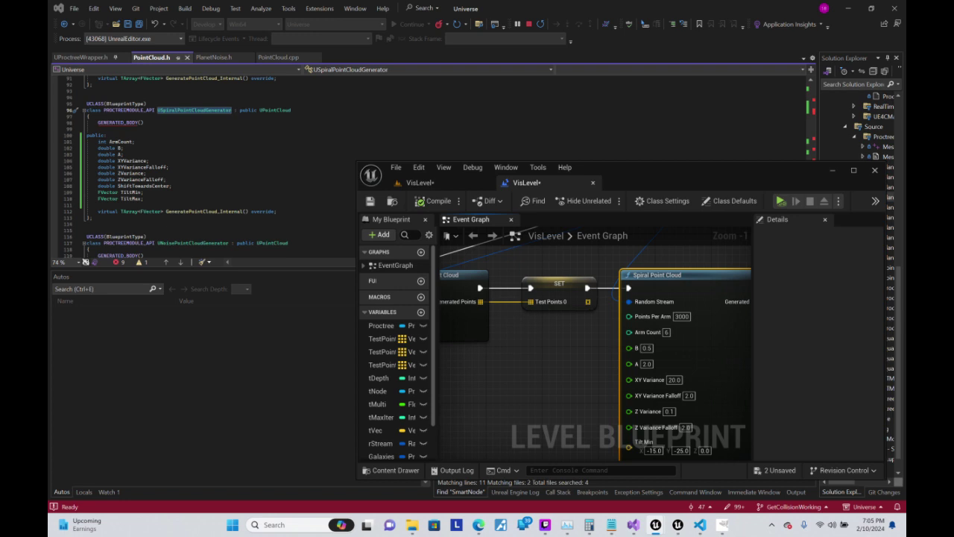
pyautogui.click(135, 142)
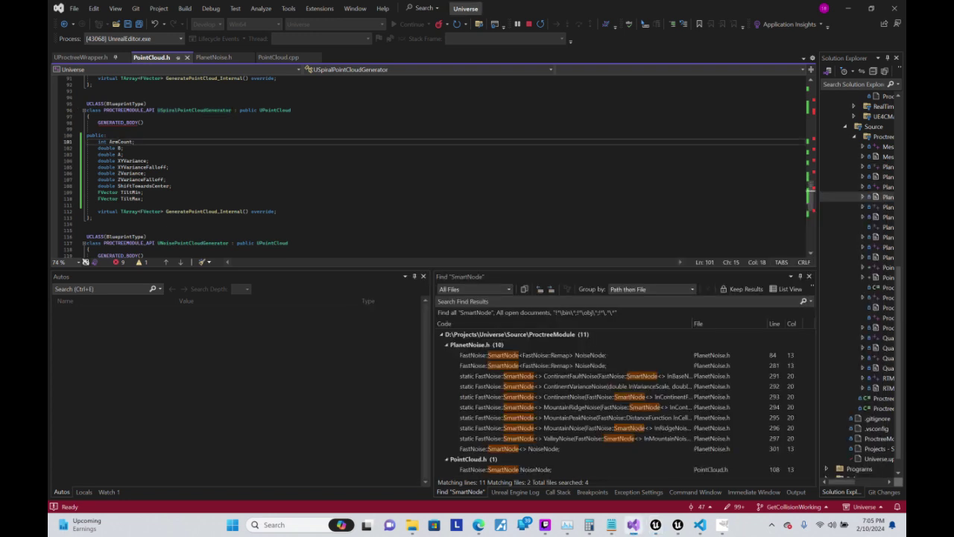
pyautogui.click(132, 141)
pyautogui.write('= ')
pyautogui.write('6')
pyautogui.click(122, 147)
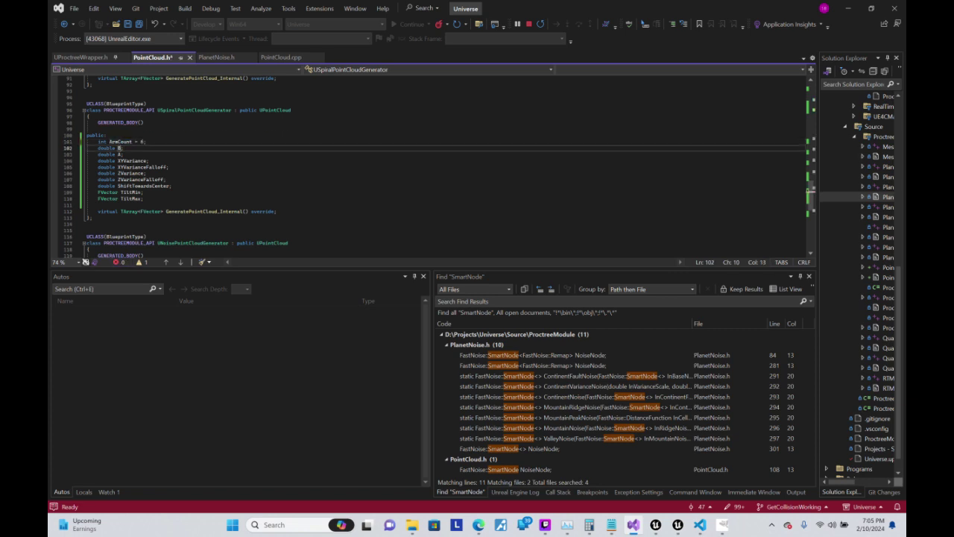
pyautogui.click(678, 525)
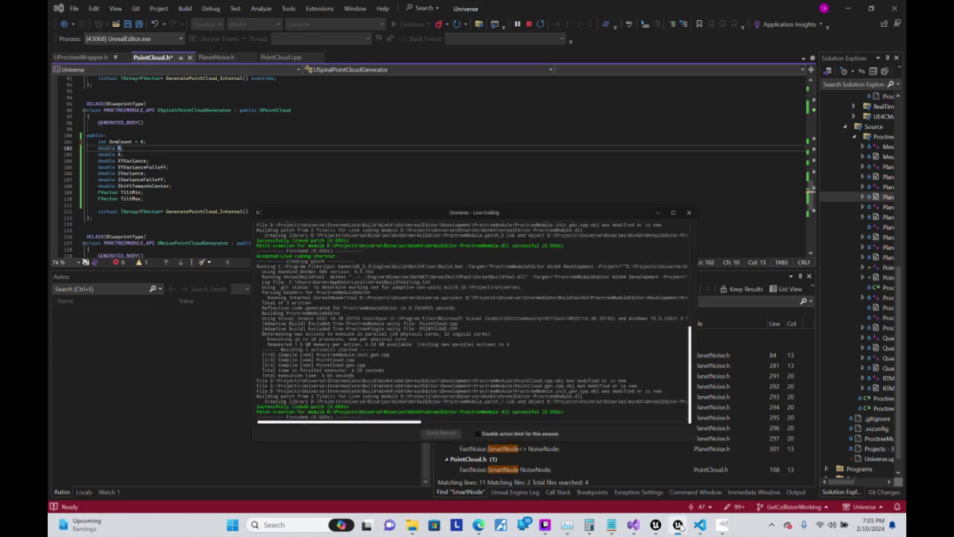
pyautogui.click(678, 526)
pyautogui.moveTo(678, 525)
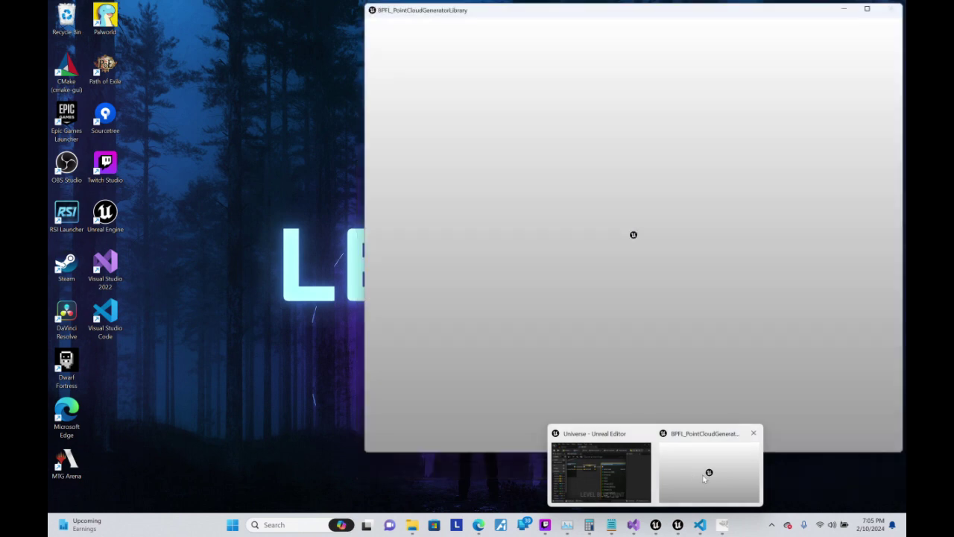
# - Snap the point cloud generator library blueprint right, with Visual Studio on the left
pyautogui.click(708, 472)
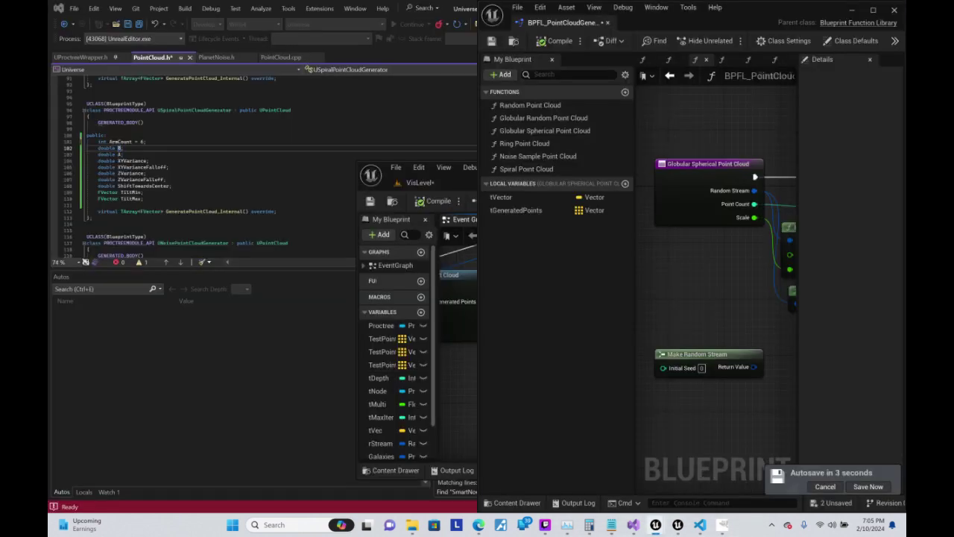
pyautogui.moveTo(767, 5); pyautogui.dragTo(905, 123)
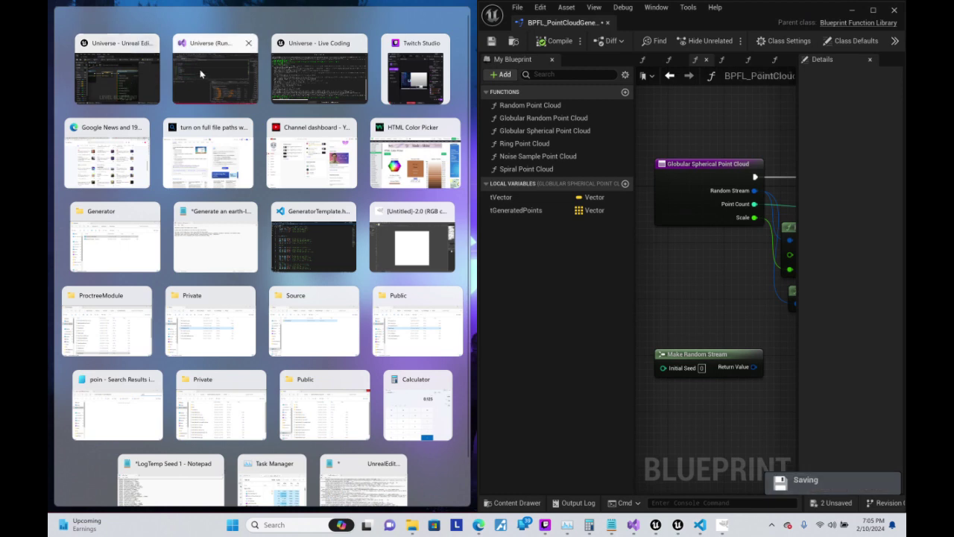
pyautogui.click(199, 73)
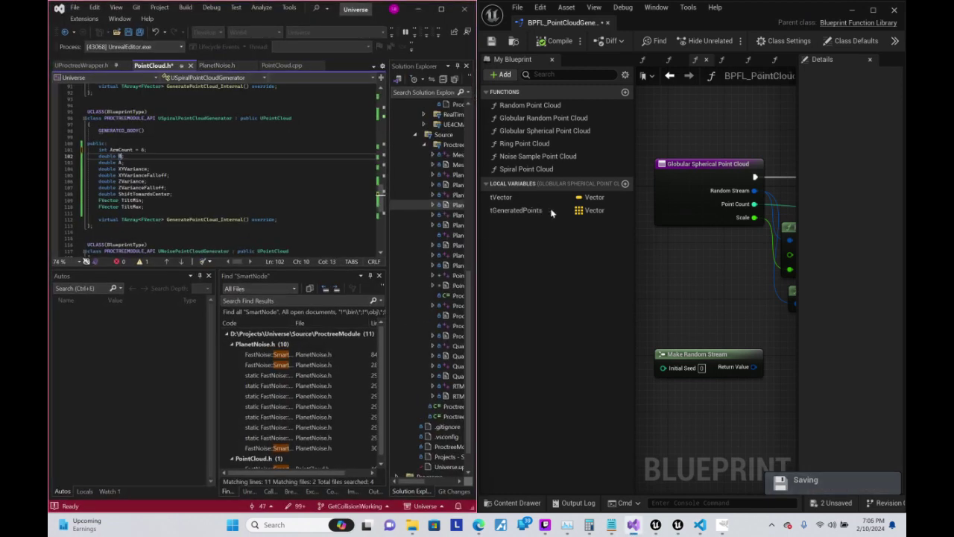
pyautogui.moveTo(703, 276)
pyautogui.mouseDown(button='right')
pyautogui.moveTo(589, 282)
pyautogui.moveTo(619, 258)
pyautogui.mouseUp(button='right')
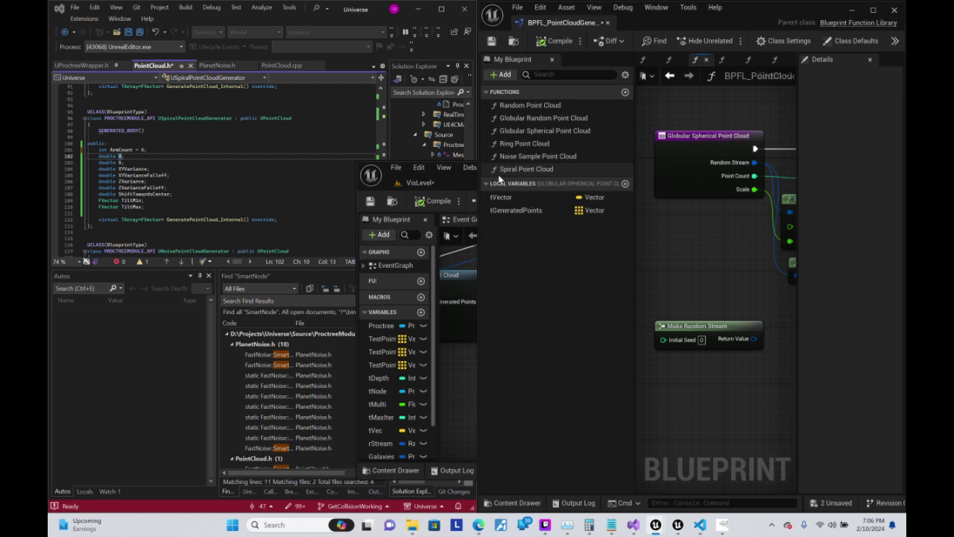
# - Check the Spiral Point Cloud function's Random Stream input, then dock VisLevel's blueprint on the right
pyautogui.doubleClick(522, 168)
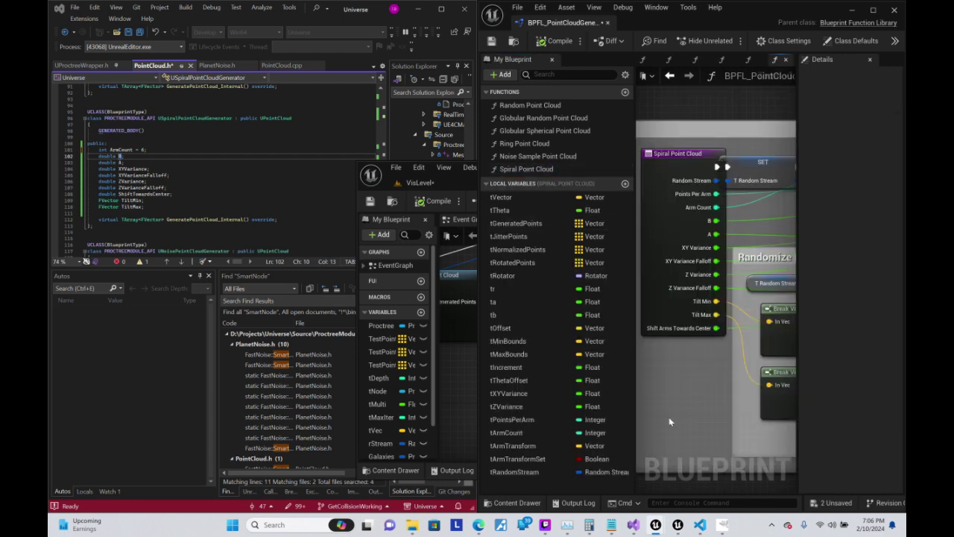
pyautogui.moveTo(669, 417)
pyautogui.mouseDown(button='right')
pyautogui.moveTo(708, 304)
pyautogui.moveTo(748, 335)
pyautogui.mouseUp(button='right')
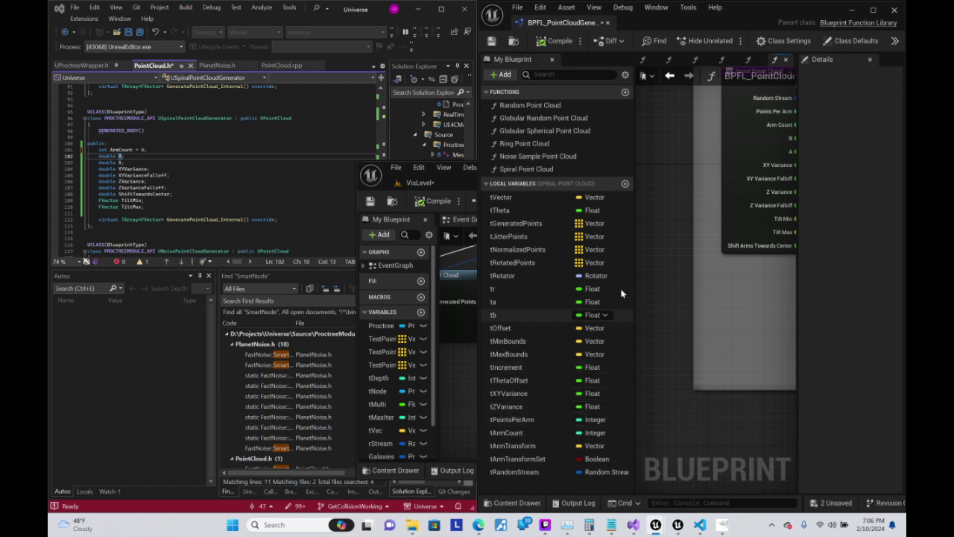
pyautogui.moveTo(661, 280); pyautogui.dragTo(652, 285, button='right')
pyautogui.click(667, 190)
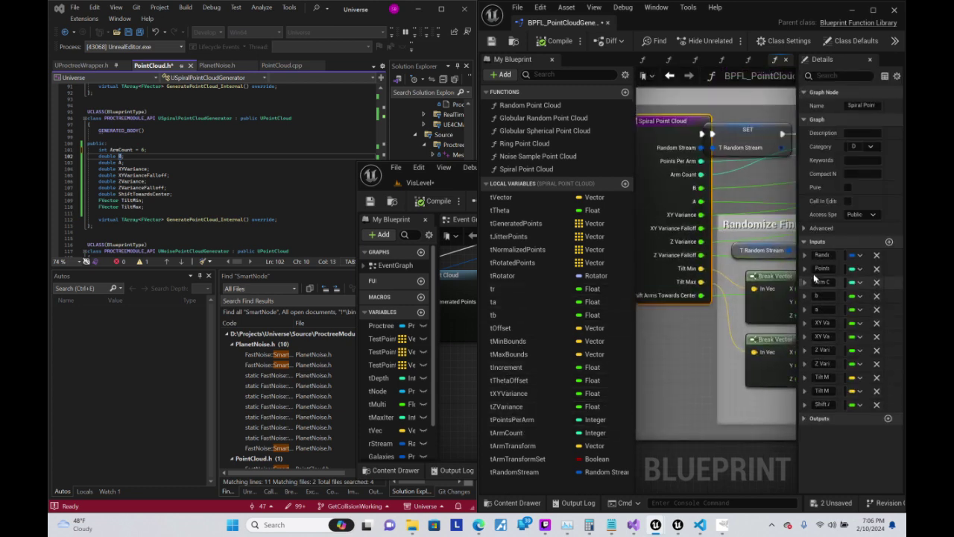
pyautogui.click(805, 255)
pyautogui.click(806, 255)
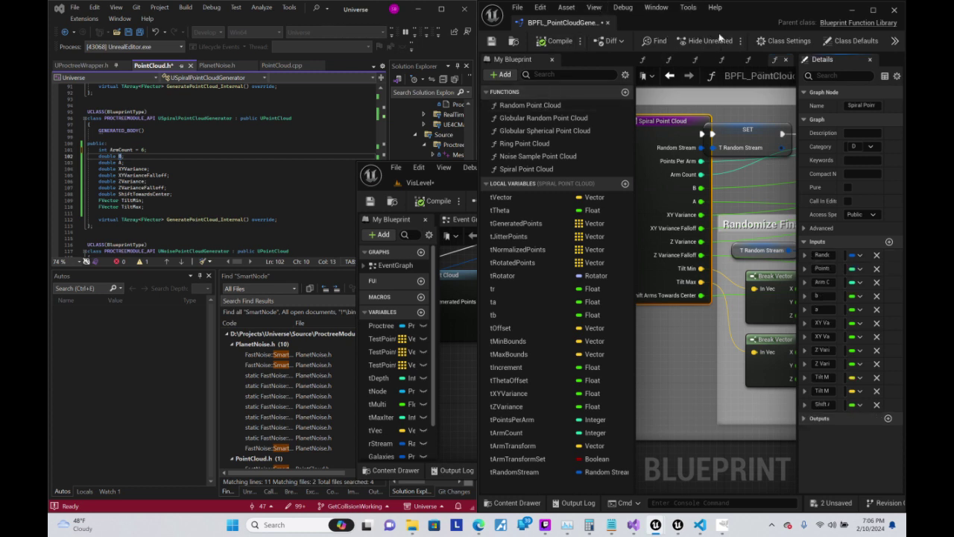
pyautogui.click(852, 10)
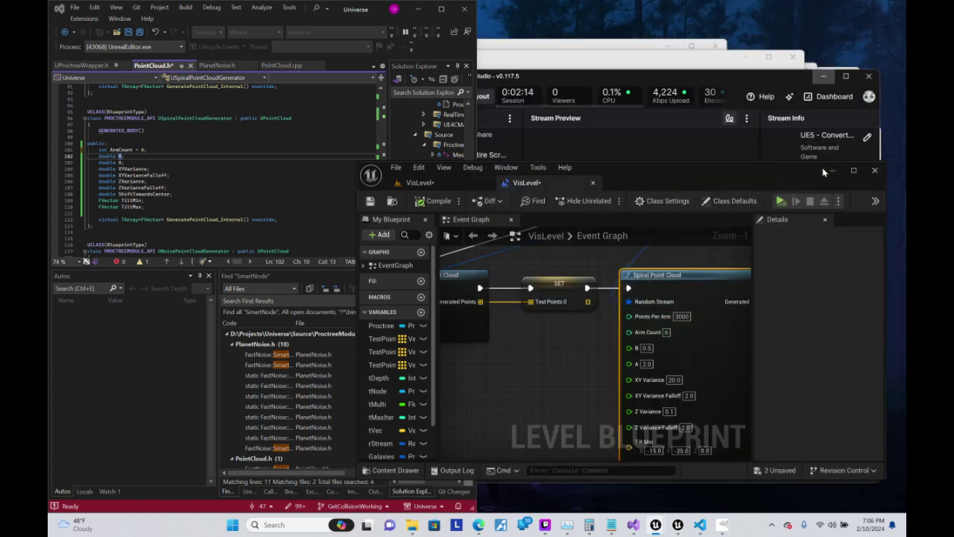
pyautogui.click(813, 192)
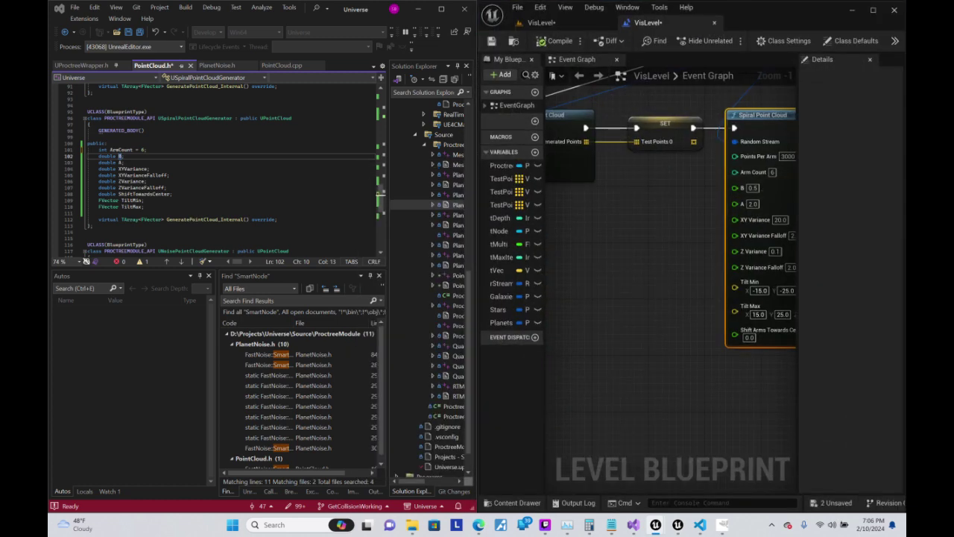
# - Give the spiral generator's B a default of 0.5 and A 2.0
pyautogui.moveTo(677, 271); pyautogui.dragTo(580, 304, button='right')
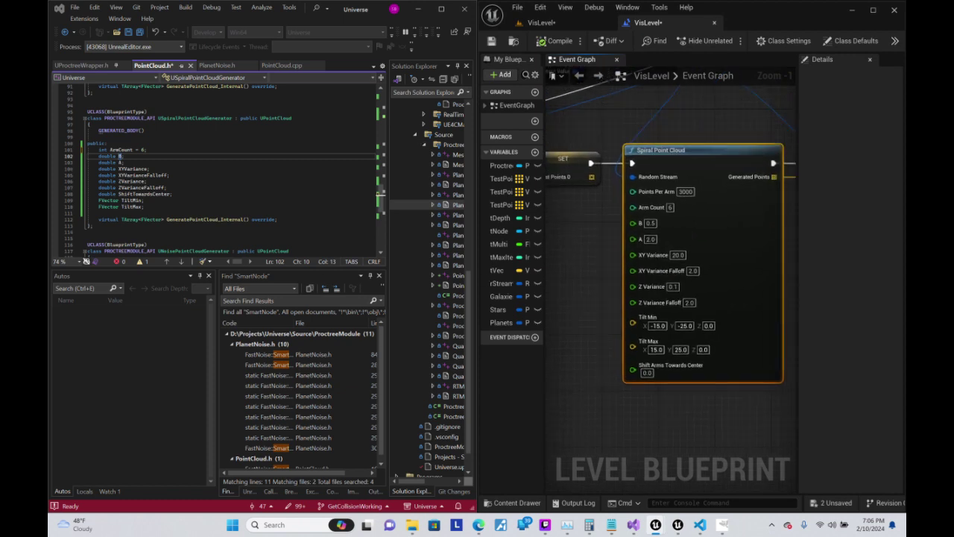
pyautogui.doubleClick(133, 168)
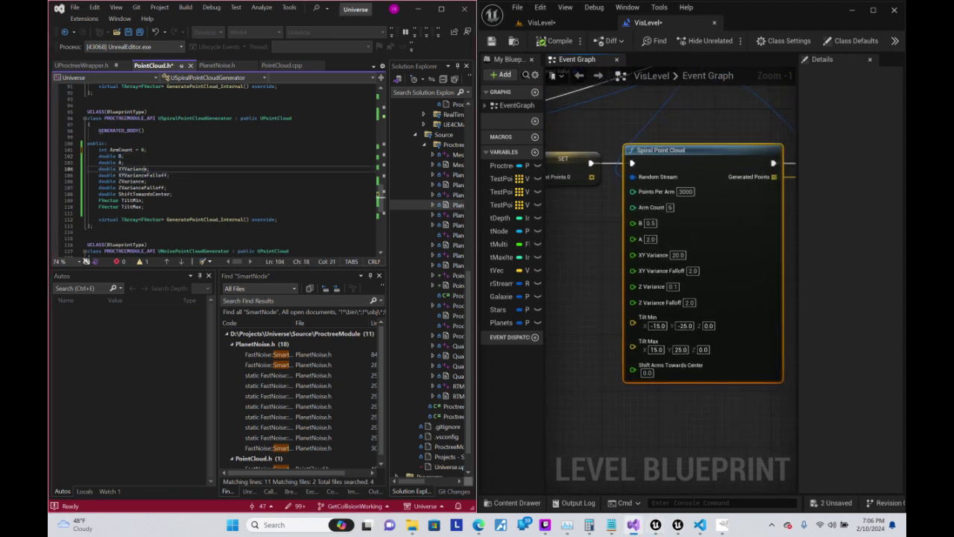
pyautogui.click(121, 156)
pyautogui.write('= 0.')
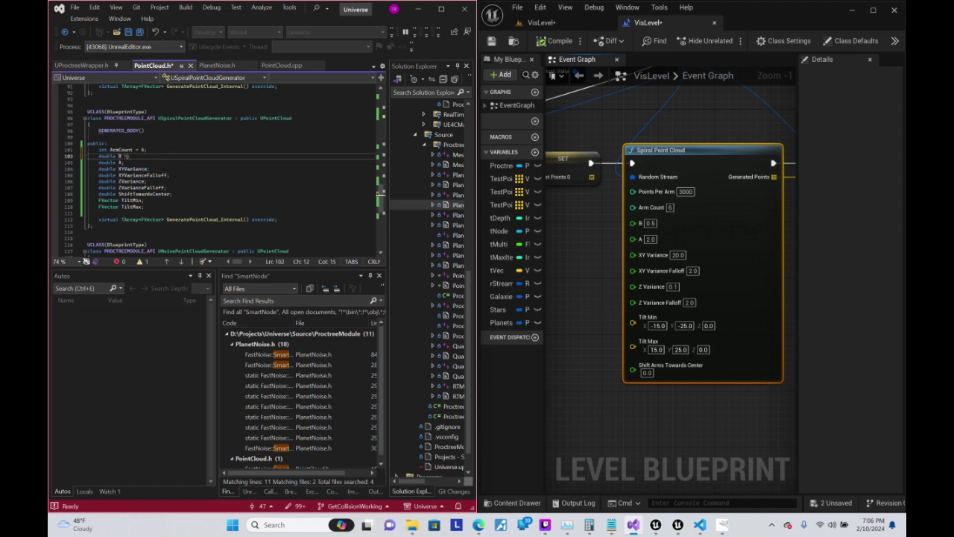
pyautogui.write('5')
pyautogui.click(120, 161)
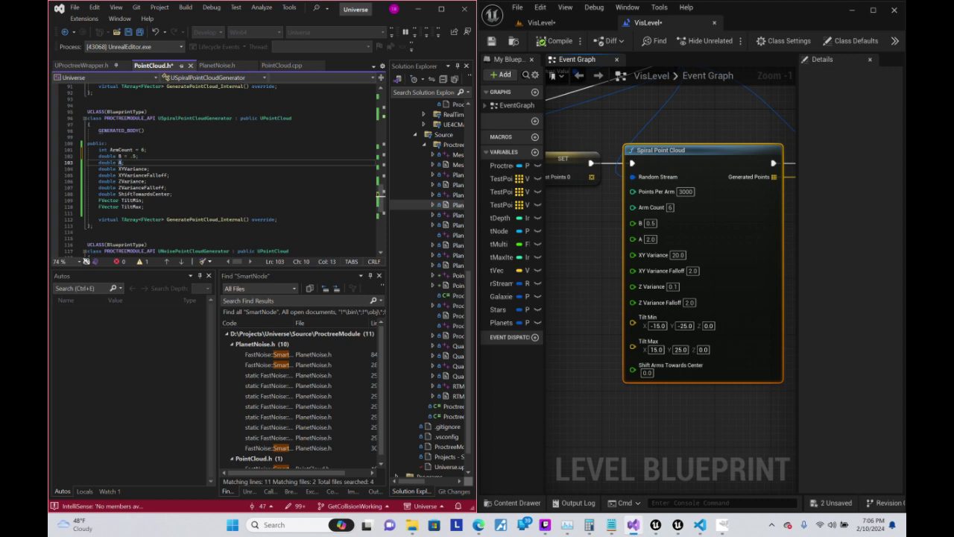
pyautogui.write('= 2.0')
# - Set defaults XYVariance = 20, XYVarianceFalloff = 2 and ZVariance = .1
pyautogui.press('Down')
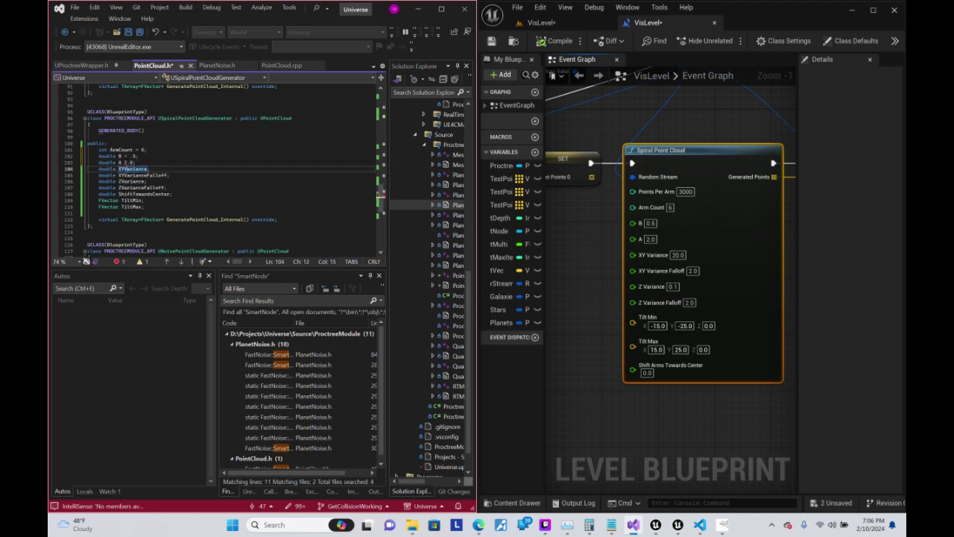
pyautogui.click(136, 175)
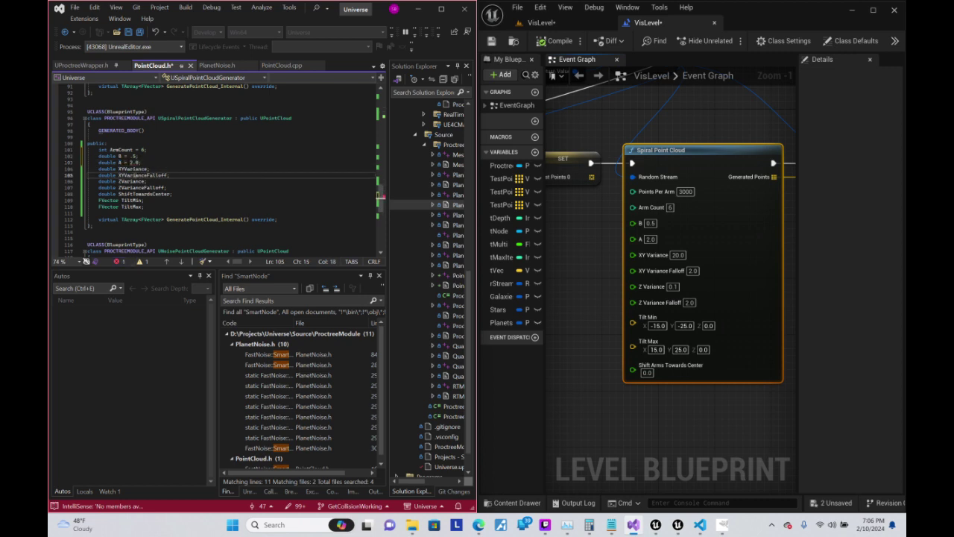
pyautogui.doubleClick(133, 168)
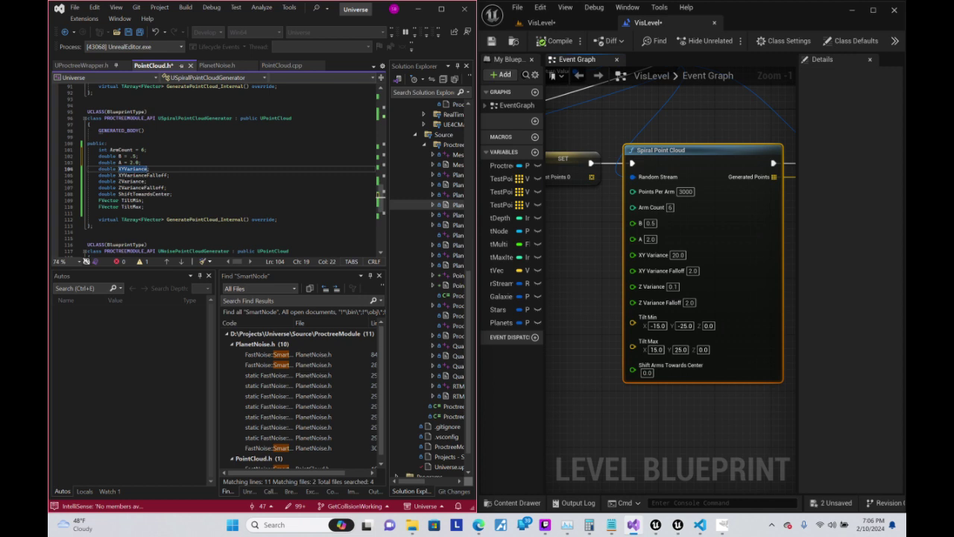
pyautogui.press('Right')
pyautogui.write('= 20')
pyautogui.doubleClick(167, 175)
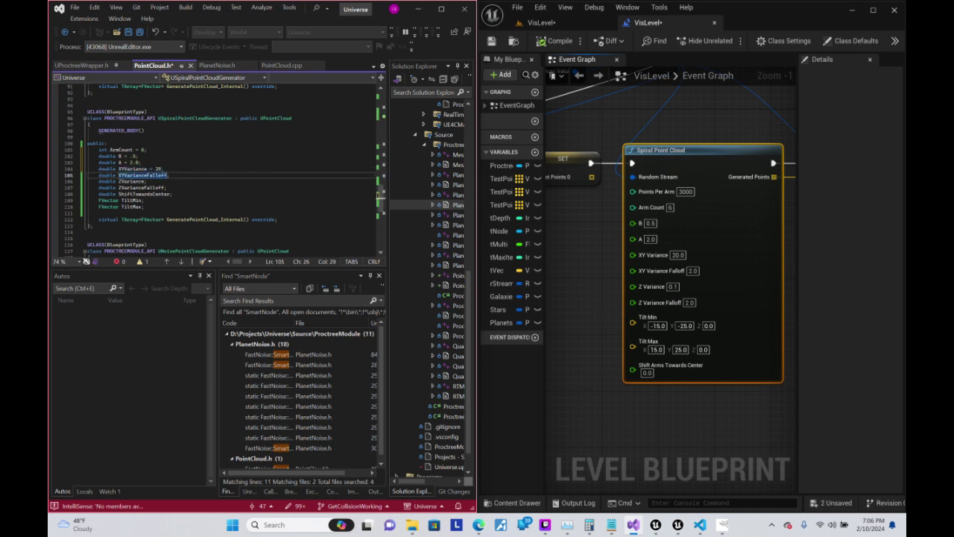
pyautogui.press('Right')
pyautogui.write('= 2')
pyautogui.doubleClick(131, 182)
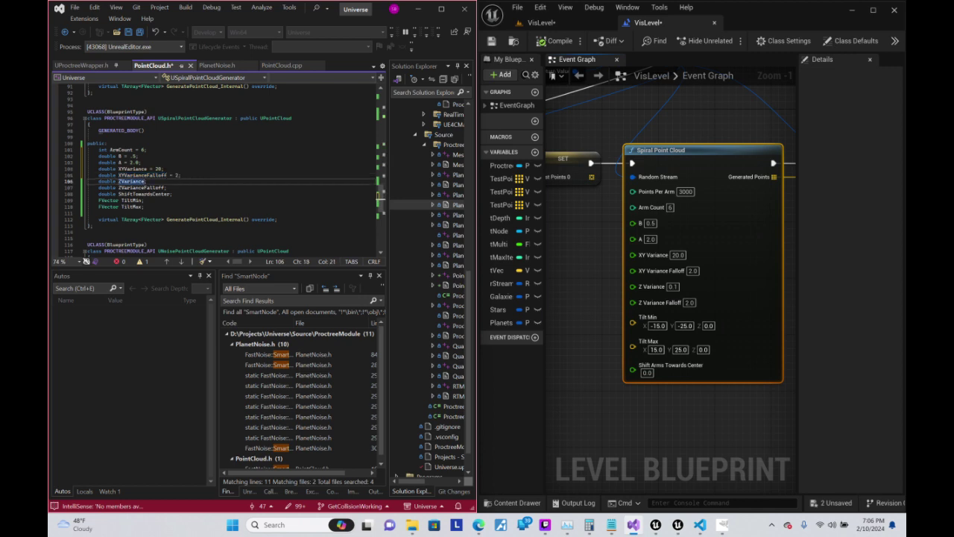
pyautogui.press('Right')
pyautogui.write('= .1')
# - Fix the ZVariance assignment, initialize ZVarianceFalloff and ShiftTowardsCenter = 0, and begin TiltMin's default
pyautogui.doubleClick(142, 187)
pyautogui.click(144, 181)
pyautogui.write('=')
pyautogui.doubleClick(141, 187)
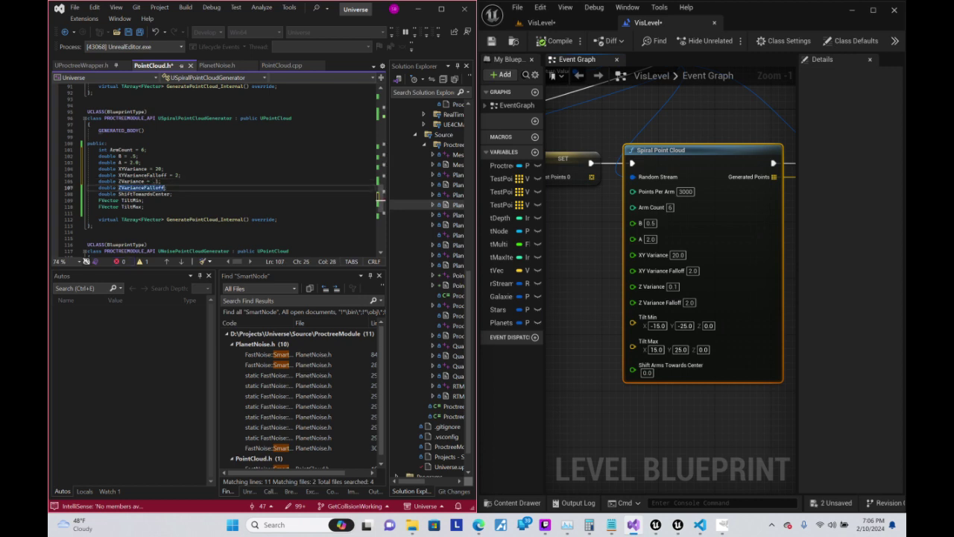
pyautogui.write('= 2.0')
pyautogui.press('Down')
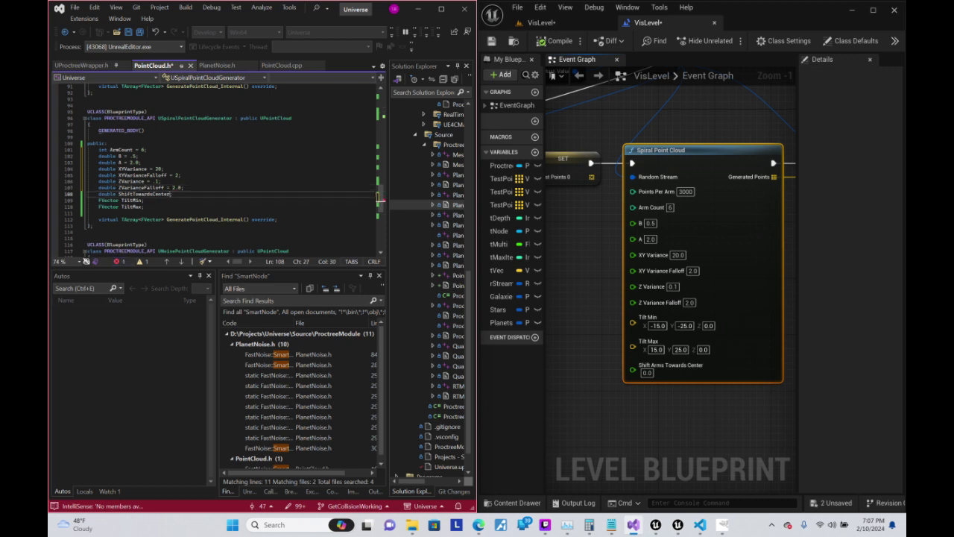
pyautogui.hotkey('ctrl', 'w')
pyautogui.write(' = 0;')
pyautogui.press('Down')
pyautogui.hotkey('ctrl', 'w')
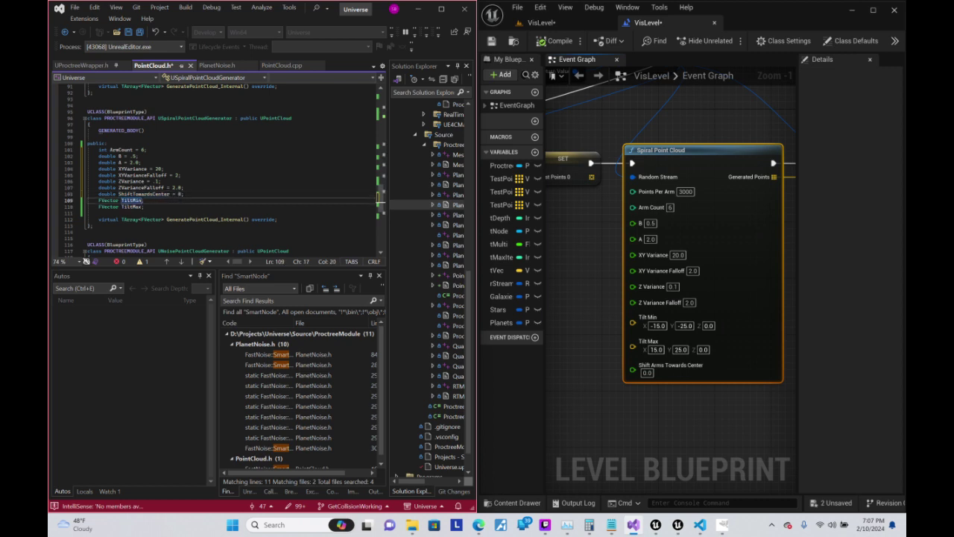
pyautogui.write('= ')
pyautogui.write('-')
# - Give TiltMin a negative brace-list default ending in -15
pyautogui.press('BackSpace')
pyautogui.write('{')
pyautogui.write('-15.')
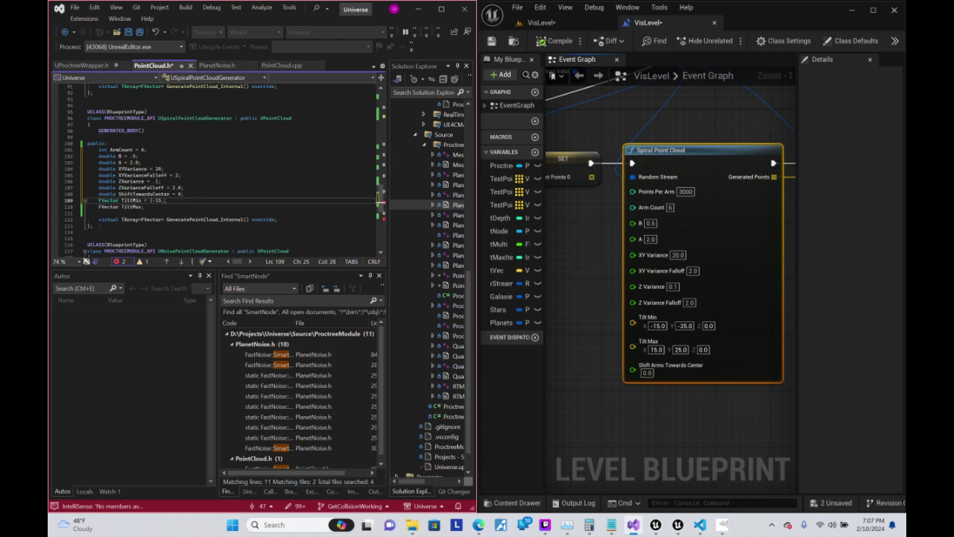
pyautogui.write('-2')
pyautogui.write('0}')
pyautogui.press('Left')
pyautogui.press('Left')
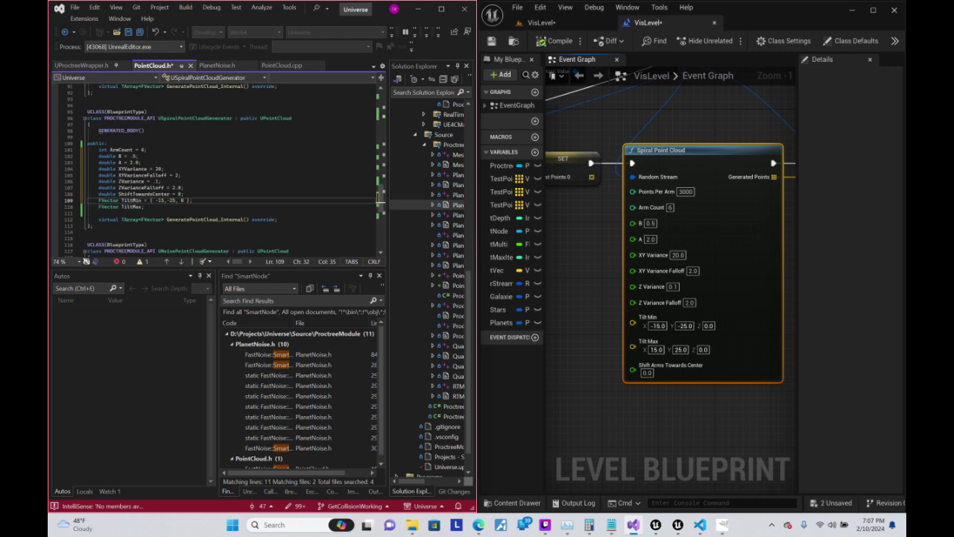
pyautogui.press('BackSpace')
pyautogui.press('BackSpace')
pyautogui.write('-15')
# - Set TiltMax to { 25, 25, 15 } and save PointCloud.h
pyautogui.press('Down')
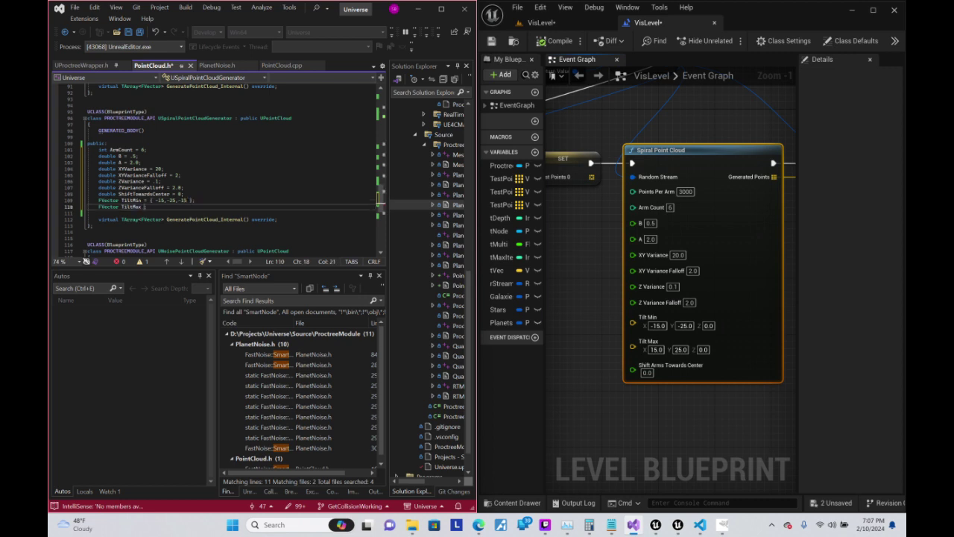
pyautogui.write('= {')
pyautogui.press('Up')
pyautogui.press('Down')
pyautogui.write('25, ')
pyautogui.write('25')
pyautogui.write(', 15 };')
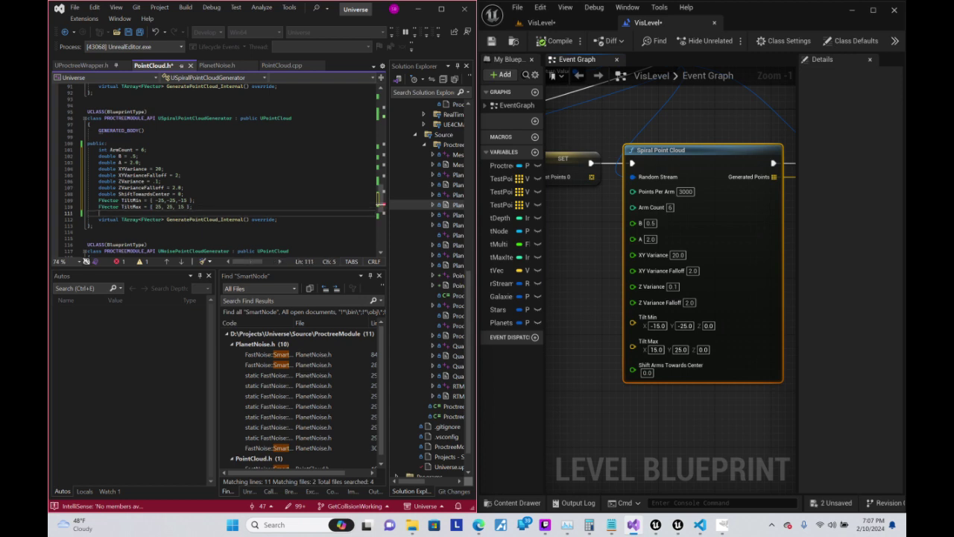
pyautogui.click(158, 206)
pyautogui.press('Up')
pyautogui.press('Up')
pyautogui.press('Up')
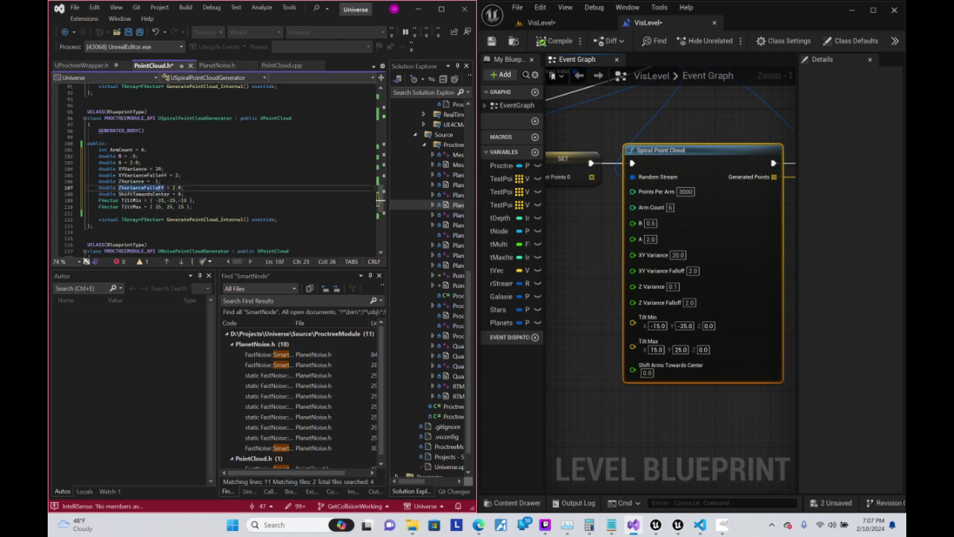
pyautogui.press('Up')
pyautogui.hotkey('ctrl', 's')
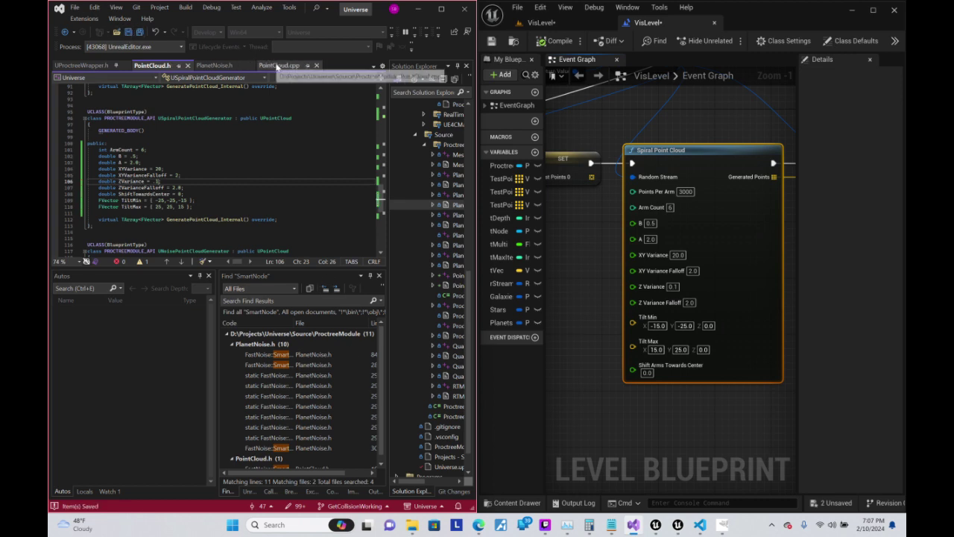
# - Add a blank line in PointCloud.cpp's spiral function body and open Unreal's Spiral Point Cloud graph
pyautogui.click(276, 66)
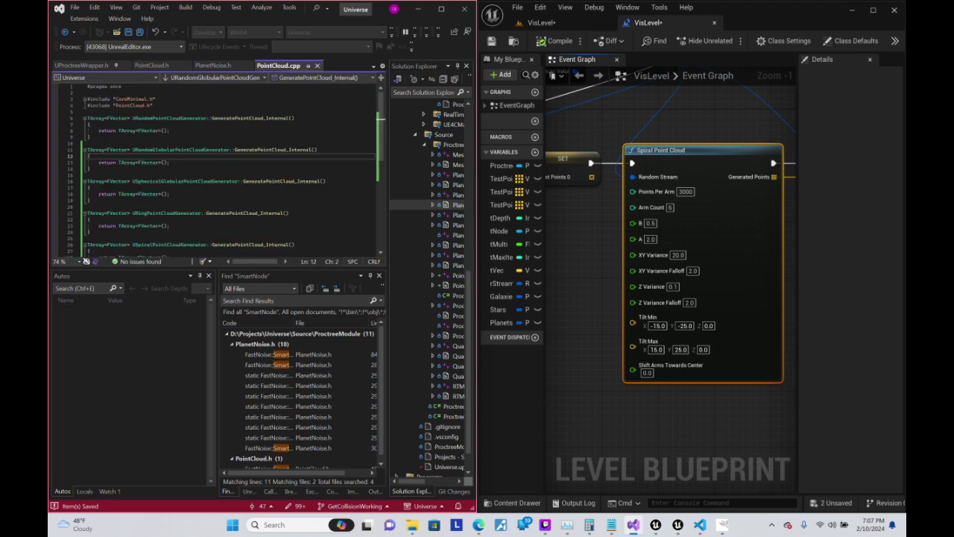
pyautogui.scroll(-3, 224, 168)
pyautogui.click(94, 193)
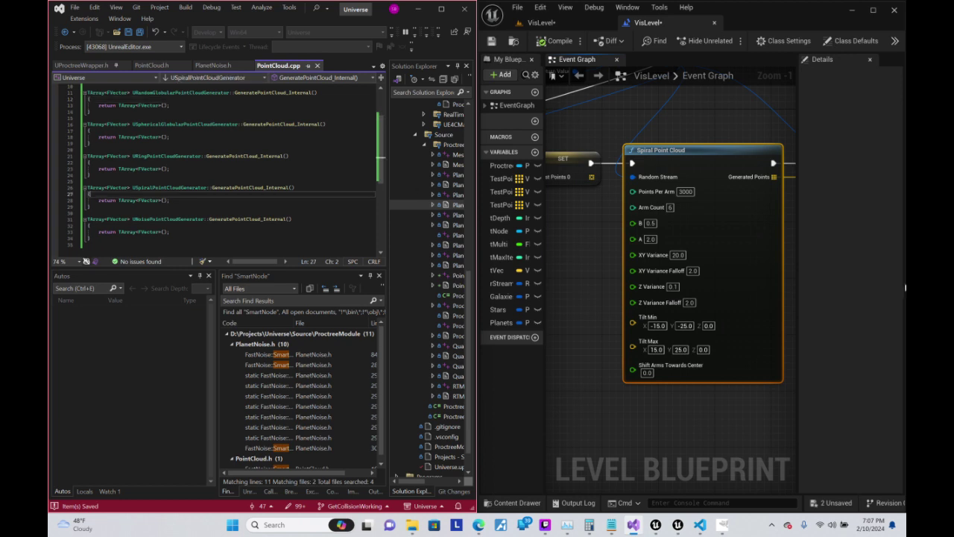
pyautogui.press('Return')
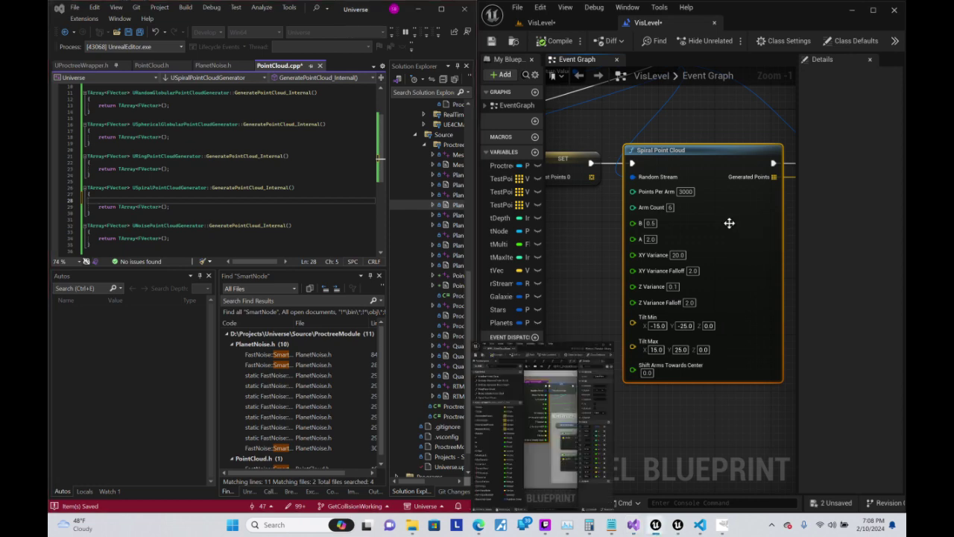
pyautogui.doubleClick(729, 222)
pyautogui.moveTo(692, 384)
pyautogui.mouseDown(button='right')
pyautogui.moveTo(645, 370)
pyautogui.moveTo(665, 384)
pyautogui.mouseUp(button='right')
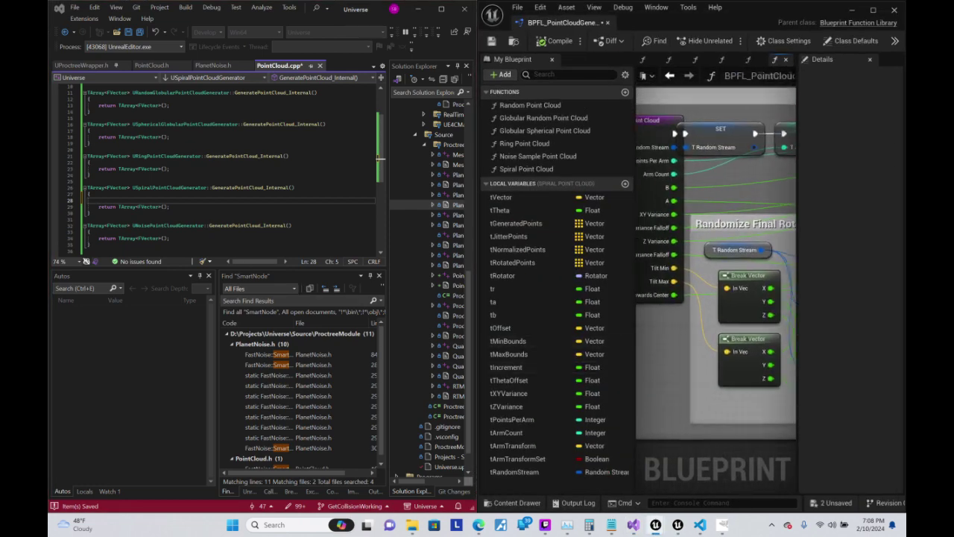
# - Write this->RandomStream on line 28 using the IntelliSense completion
pyautogui.click(380, 158)
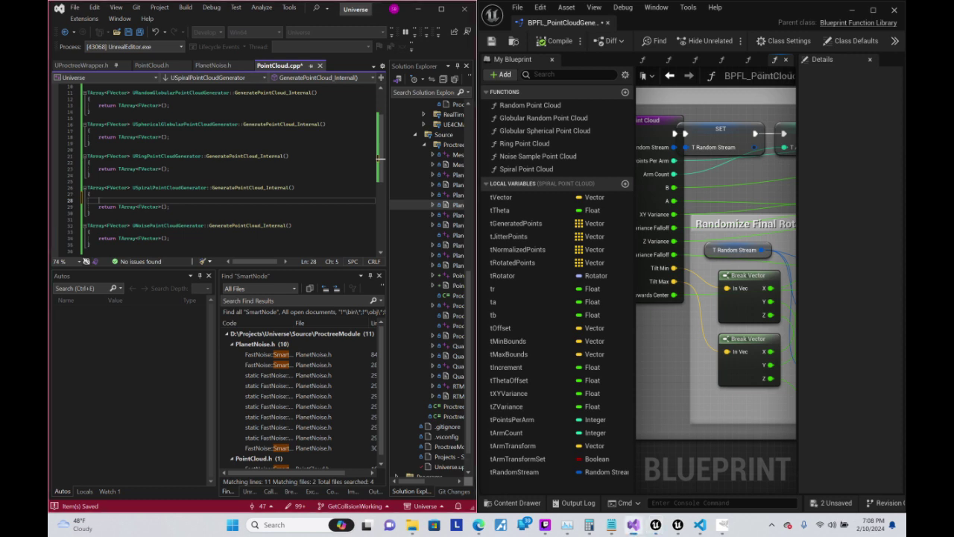
pyautogui.write('this.ran')
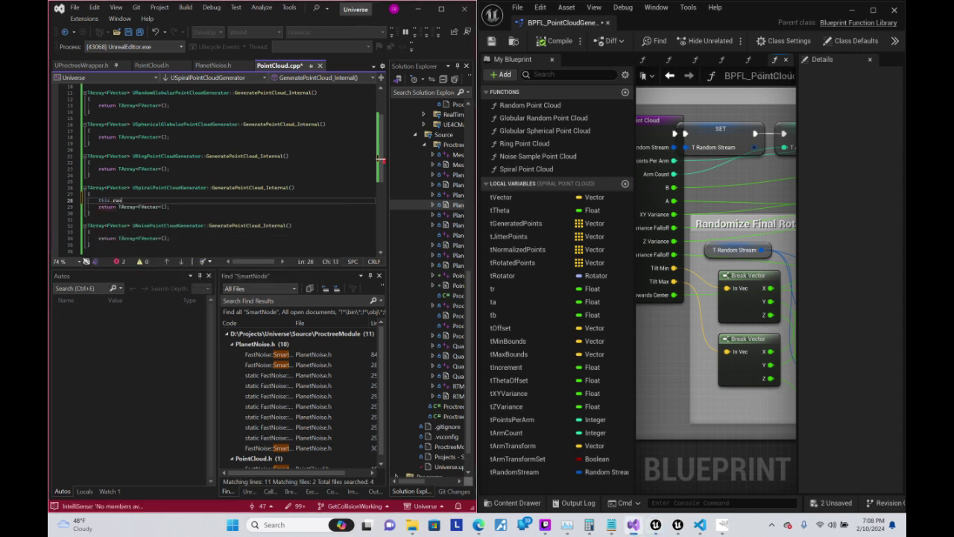
pyautogui.press('BackSpace')
pyautogui.press('BackSpace')
pyautogui.write('ran')
pyautogui.press('Tab')
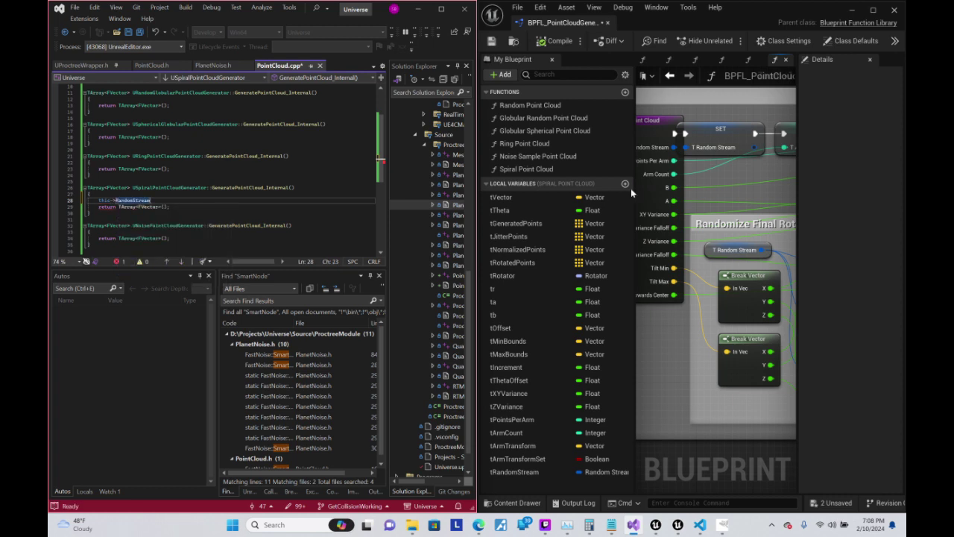
# - Widen the blueprint editor, show the Randomize Final Rotation nodes, then select line 28's code
pyautogui.moveTo(768, 165); pyautogui.dragTo(536, 218, button='right')
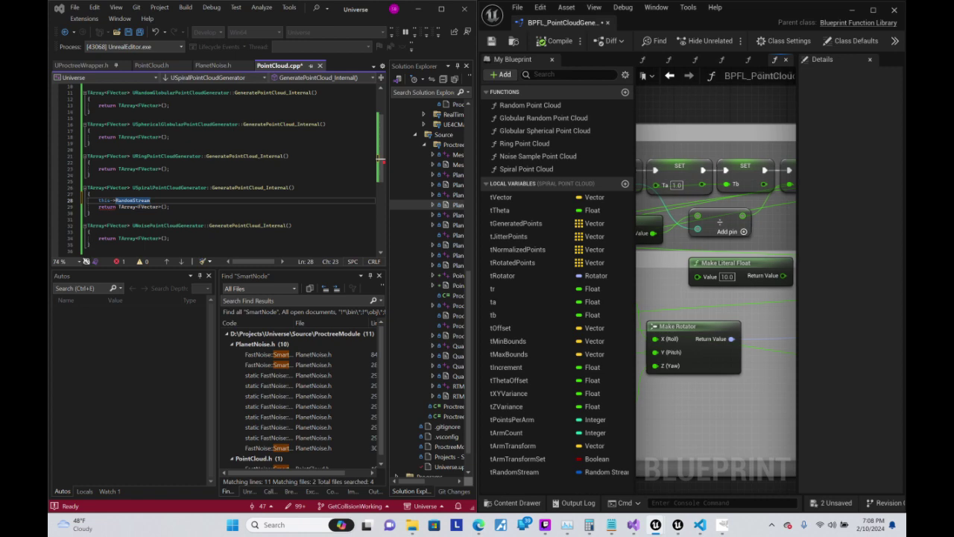
pyautogui.moveTo(671, 260); pyautogui.dragTo(694, 245, button='right')
pyautogui.moveTo(471, 229); pyautogui.dragTo(344, 233)
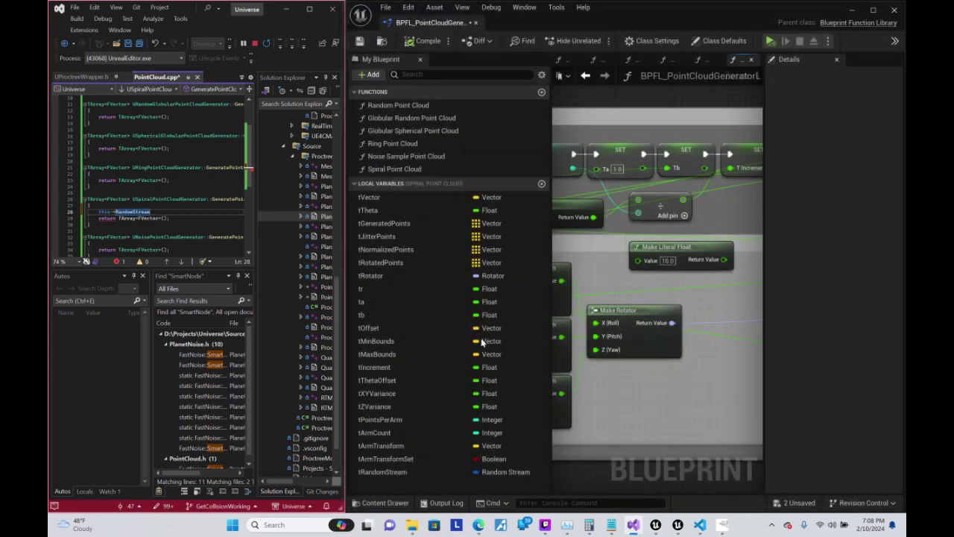
pyautogui.moveTo(775, 284)
pyautogui.mouseDown(button='right')
pyautogui.moveTo(761, 268)
pyautogui.moveTo(730, 307)
pyautogui.moveTo(760, 275)
pyautogui.mouseUp(button='right')
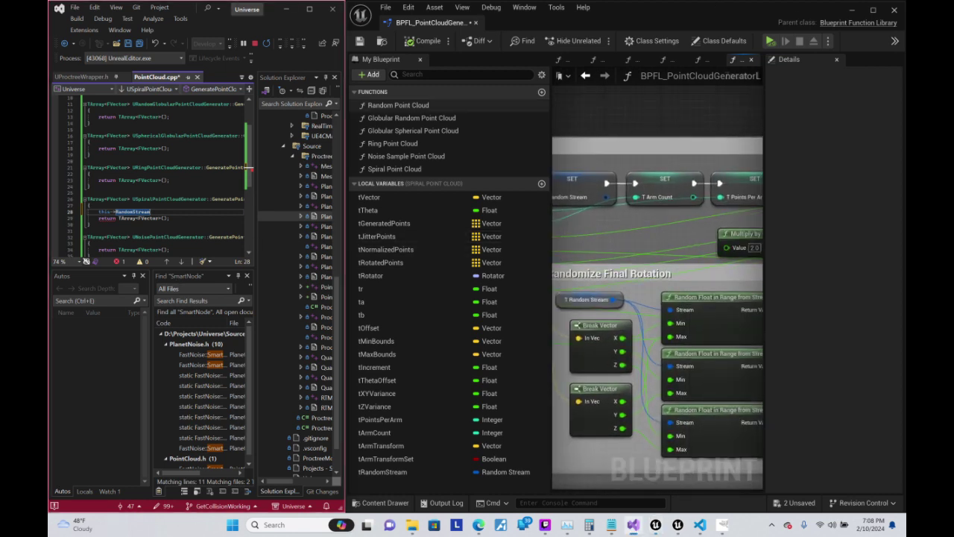
pyautogui.doubleClick(105, 212)
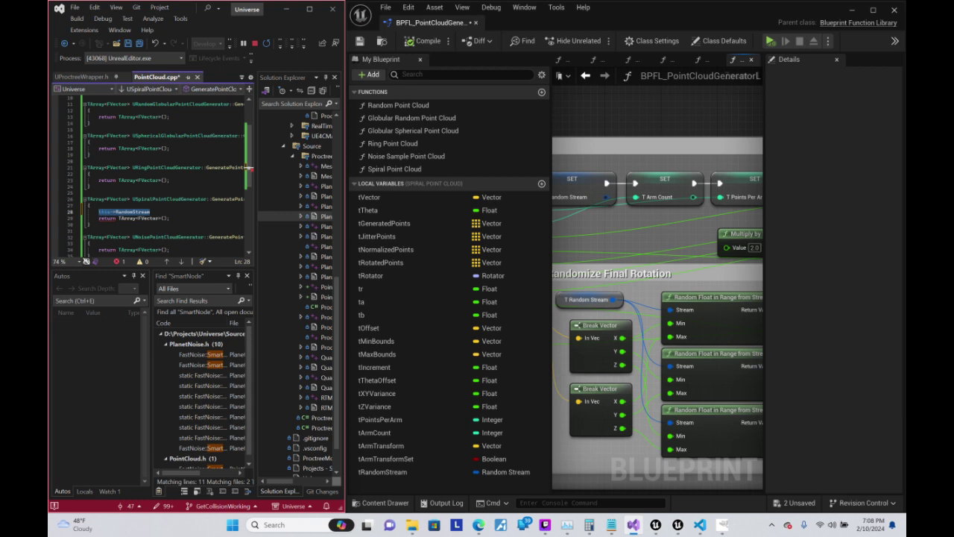
# - Declare tempArmCount = this->ArmCount and tempPointsPerArm = this->NumPoints / tempArmCount
pyautogui.write('auto')
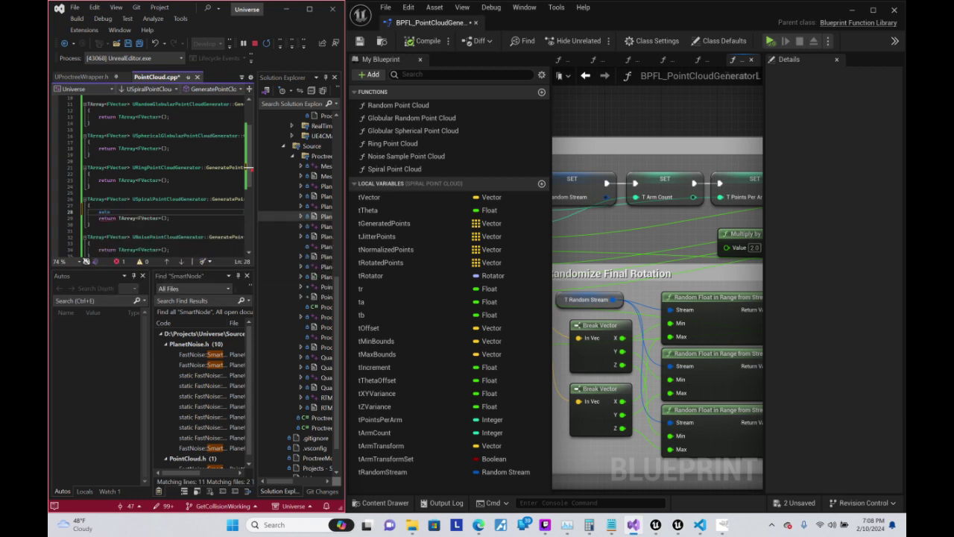
pyautogui.write('ta')
pyautogui.write('ArmCount = t')
pyautogui.write('his->arm')
pyautogui.press('Tab')
pyautogui.write(';')
pyautogui.press('Return')
pyautogui.write('auto ')
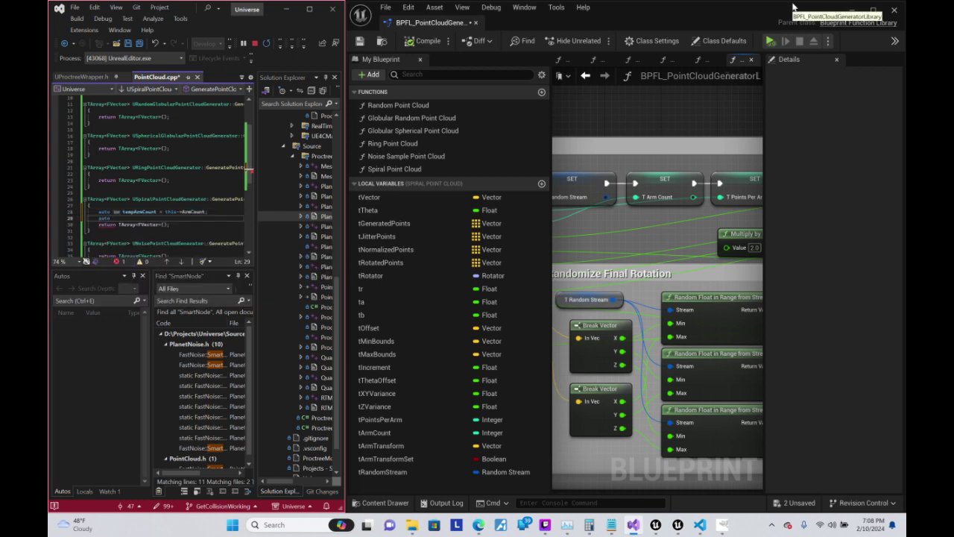
pyautogui.write('tempPoints')
pyautogui.write('PerArm')
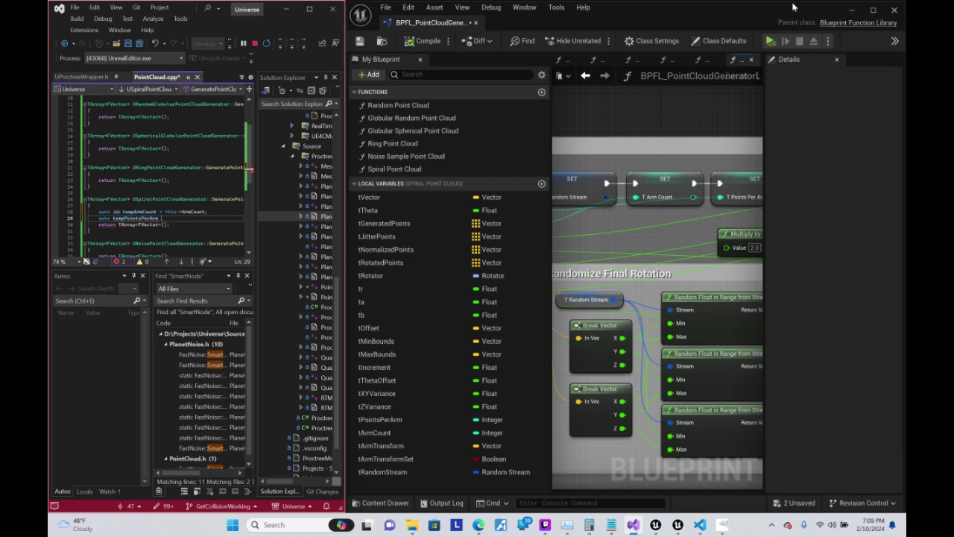
pyautogui.write(' = th')
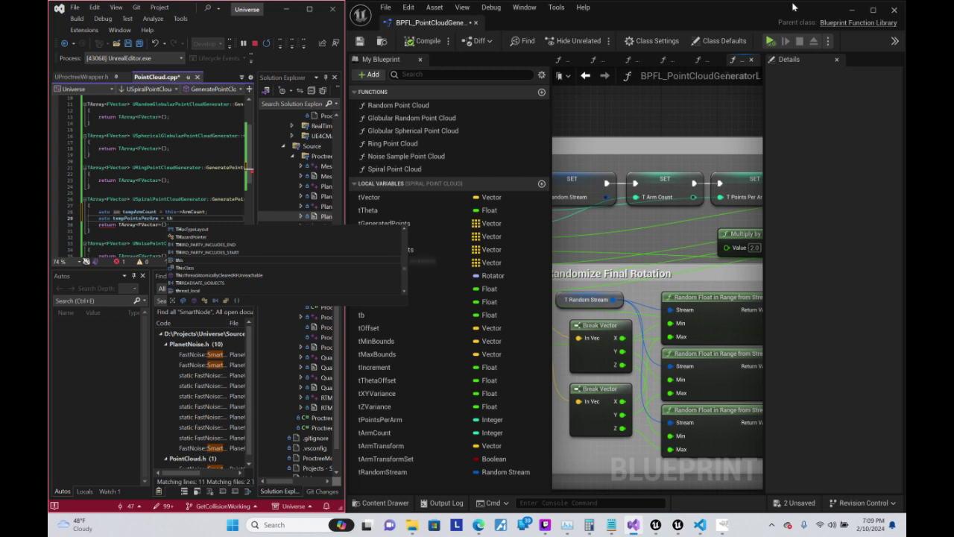
pyautogui.write('is->')
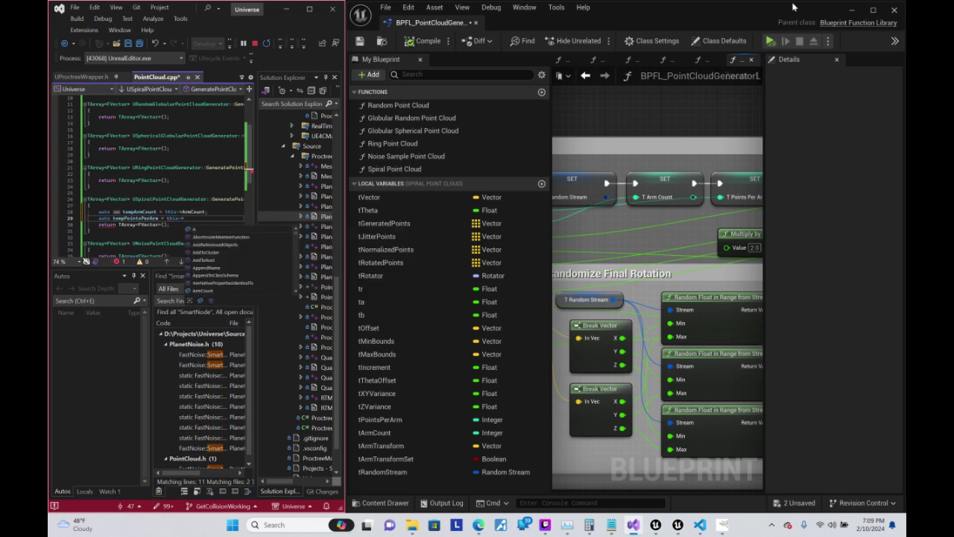
pyautogui.write('Num')
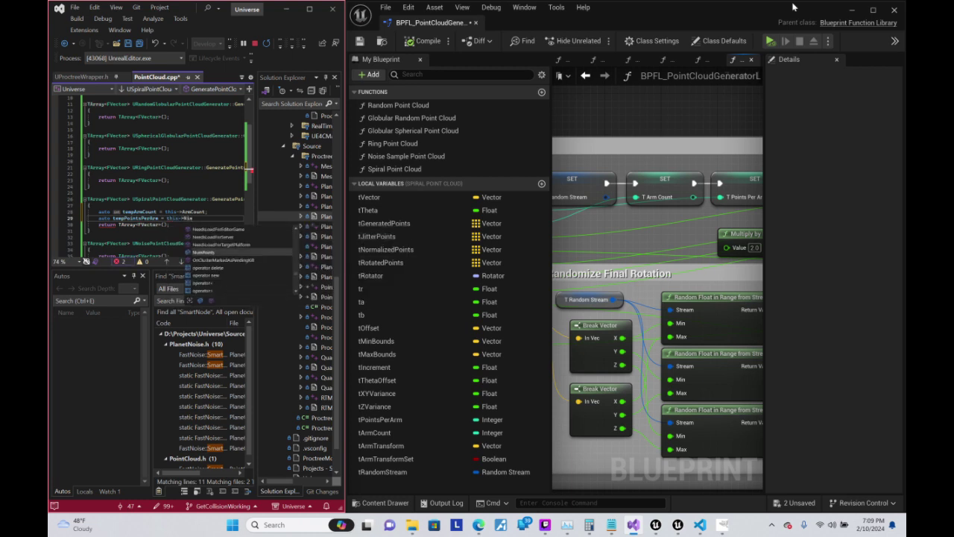
pyautogui.press('Tab')
pyautogui.write(';')
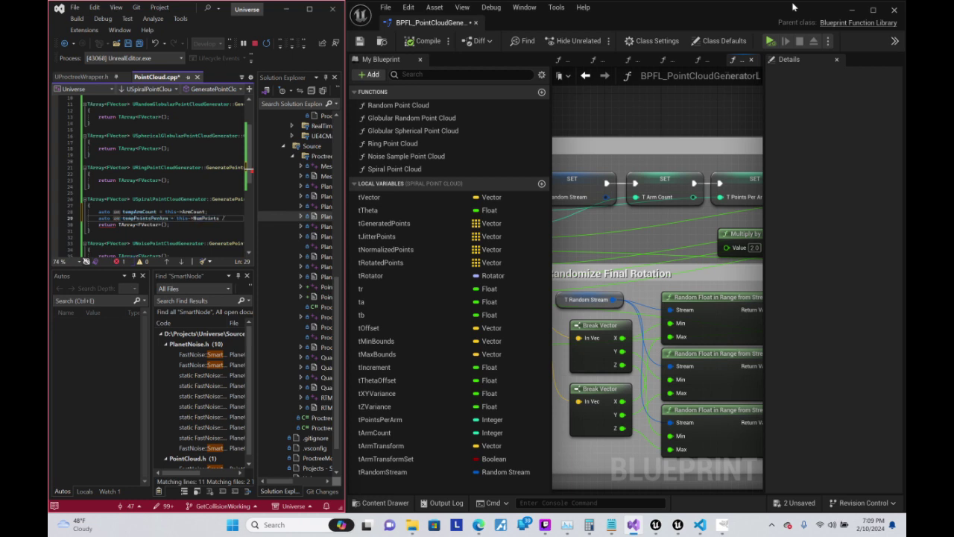
pyautogui.write('temp')
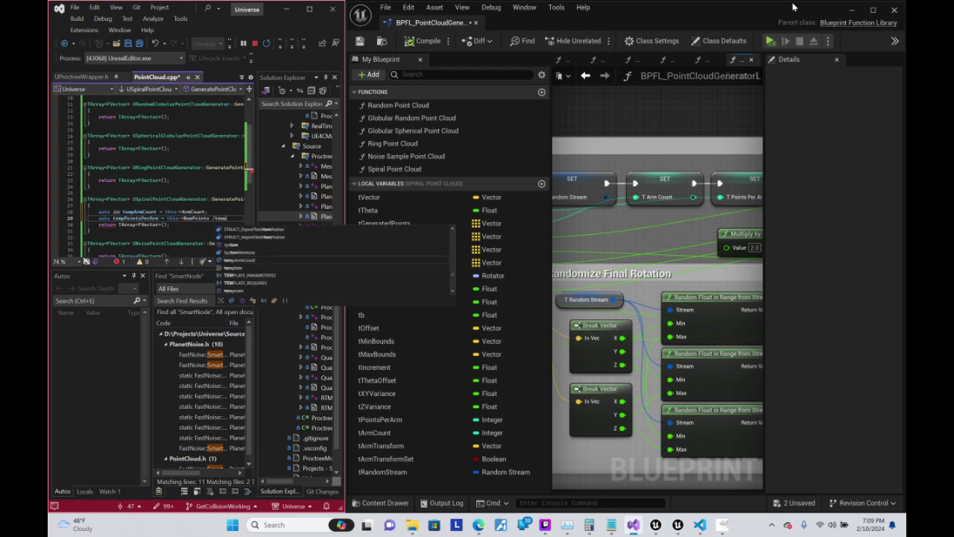
pyautogui.press('Tab')
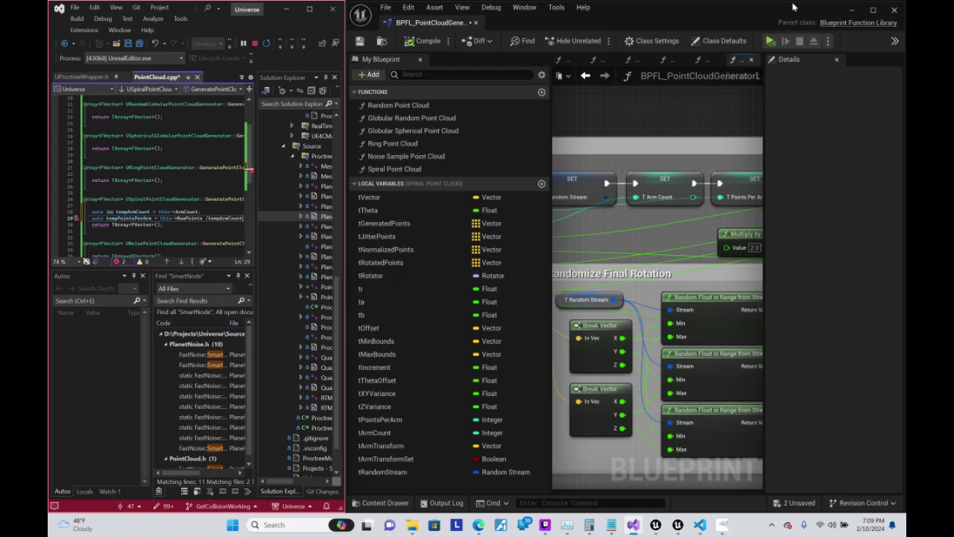
pyautogui.write(';')
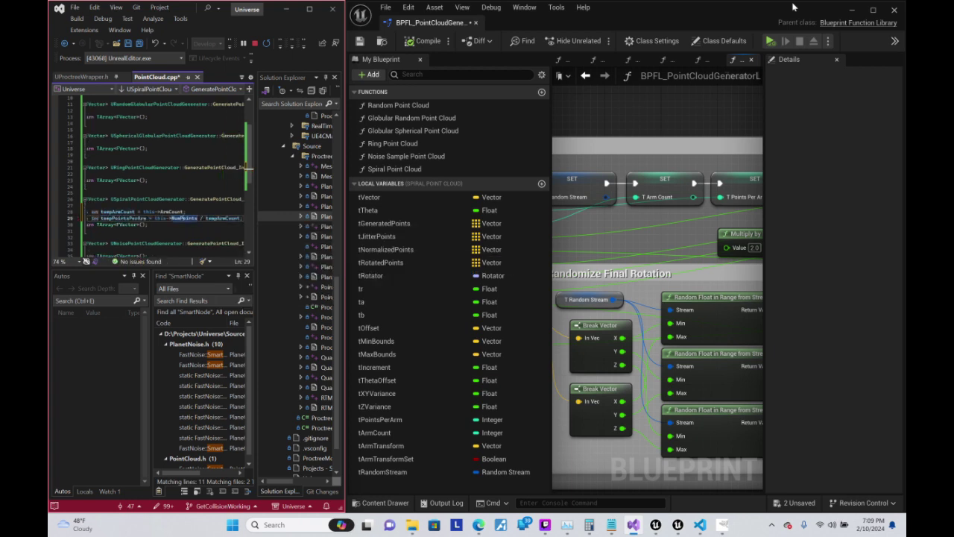
# - Change both declarations' type from auto to int and add a blank line after them
pyautogui.press('Home')
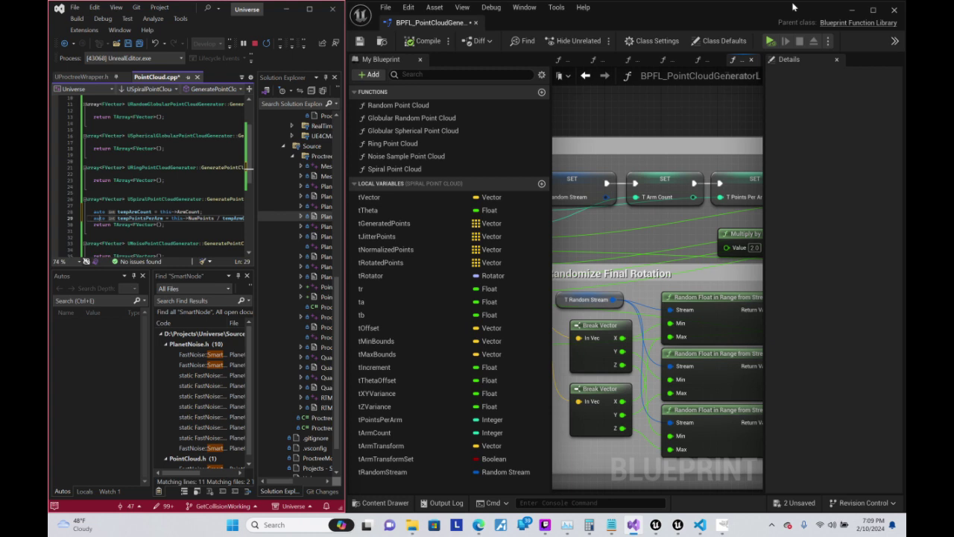
pyautogui.hotkey('ctrl', 'shift', 'Right')
pyautogui.write('int')
pyautogui.press('Escape')
pyautogui.press('Up')
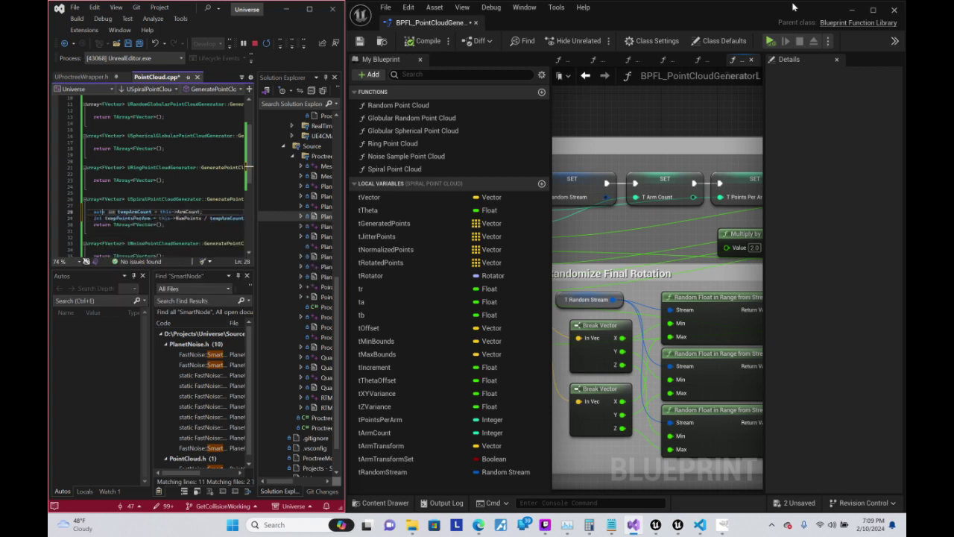
pyautogui.hotkey('ctrl', 'shift', 'Right')
pyautogui.write('int')
pyautogui.press('Down')
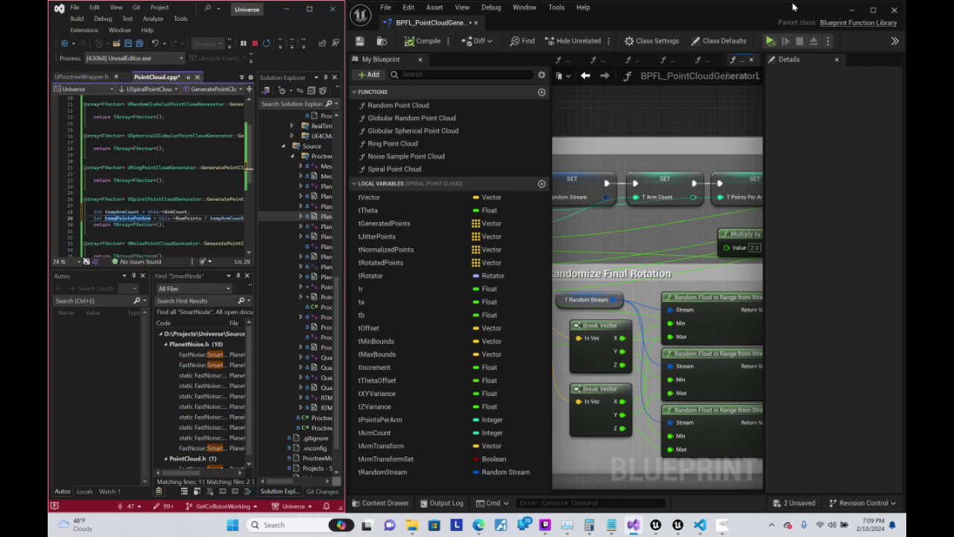
pyautogui.press('End')
pyautogui.press('Return')
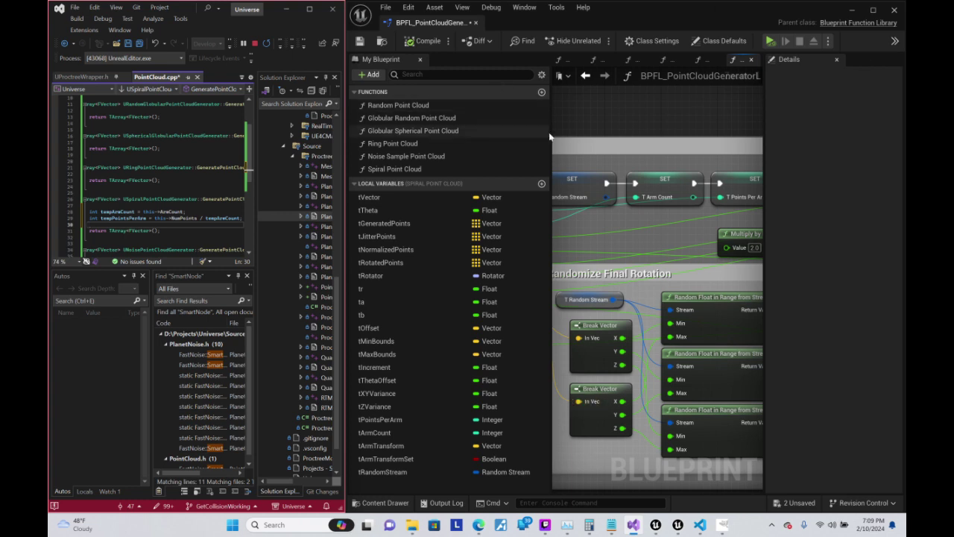
# - Narrow My Blueprint, collapse the Details panel, and pan the graph onto the Randomize Final Rotation nodes
pyautogui.moveTo(550, 136)
pyautogui.mouseDown()
pyautogui.moveTo(482, 131)
pyautogui.moveTo(388, 158)
pyautogui.moveTo(397, 158)
pyautogui.mouseUp()
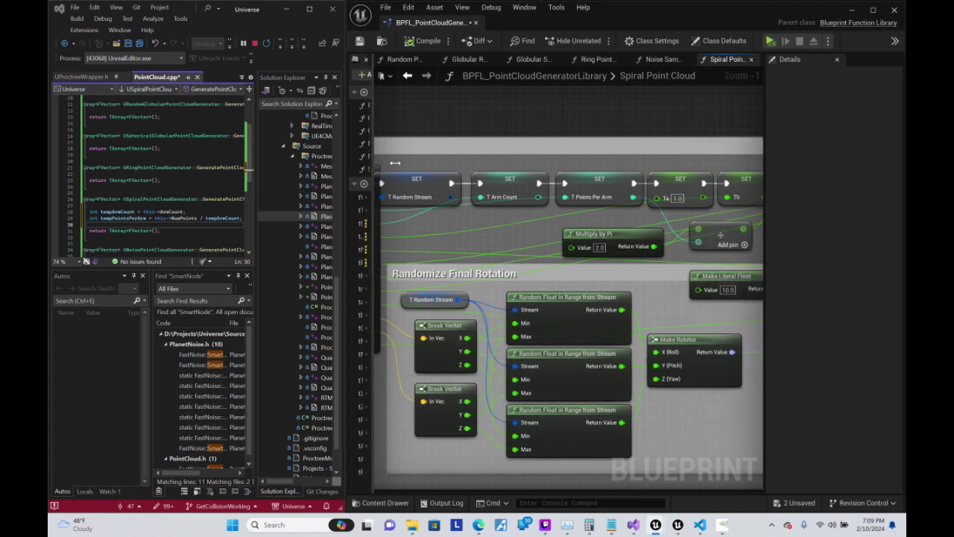
pyautogui.moveTo(765, 139); pyautogui.dragTo(897, 141)
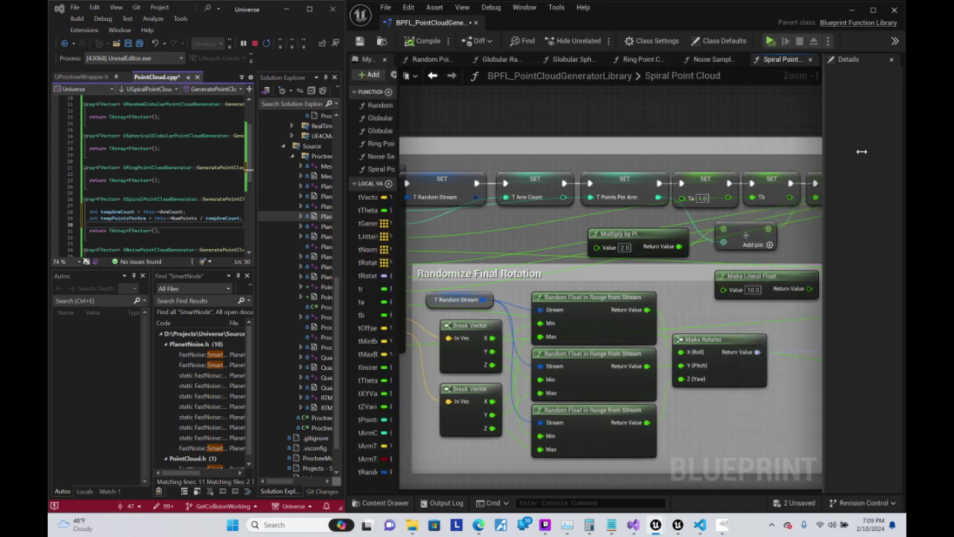
pyautogui.moveTo(706, 142)
pyautogui.mouseDown(button='right')
pyautogui.moveTo(631, 145)
pyautogui.moveTo(718, 116)
pyautogui.mouseUp(button='right')
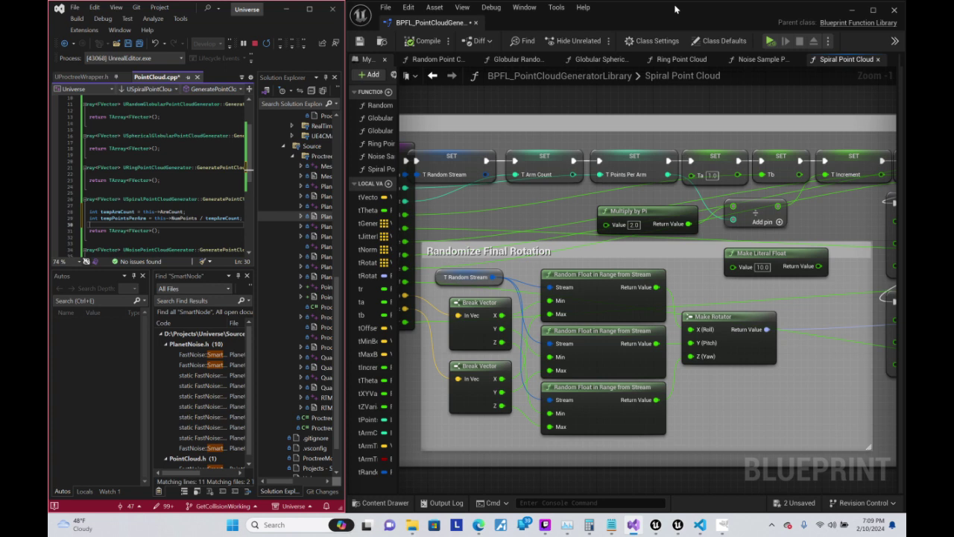
# - Type 'double tempPi = 2 *' on line 30, dropping the unfinished Math reference
pyautogui.write('double ')
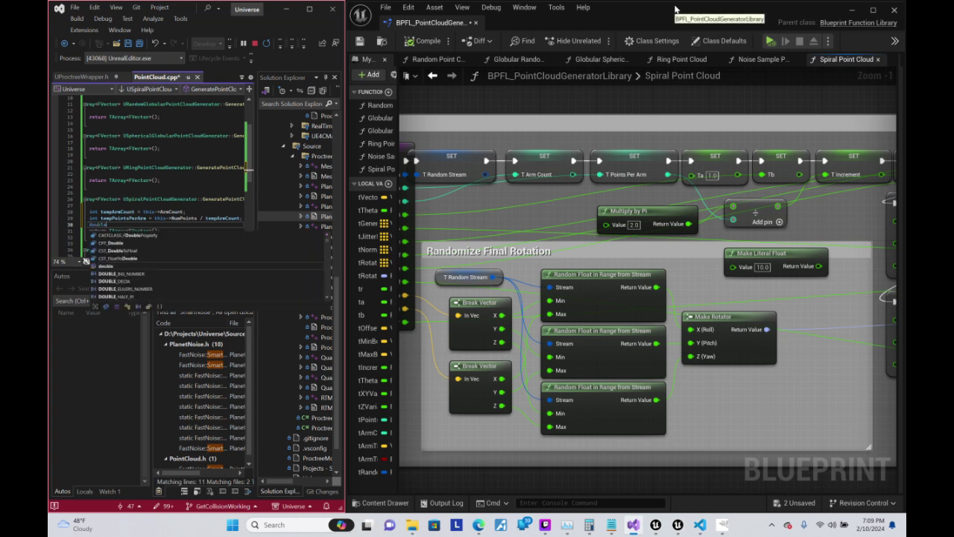
pyautogui.write('tem')
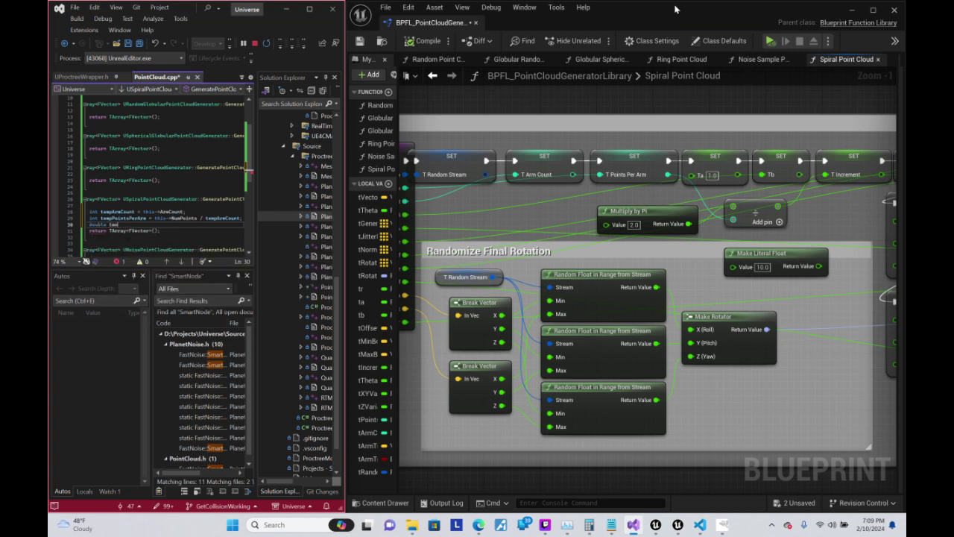
pyautogui.write('pPi = ')
pyautogui.write('2 * ')
pyautogui.write('Math')
pyautogui.write(':')
pyautogui.press('BackSpace')
pyautogui.press('BackSpace')
pyautogui.press('BackSpace')
pyautogui.press('BackSpace')
pyautogui.press('BackSpace')
# - Search Bing for 'how do i get pi in c++ for ue5' and open the Stack Overflow PI answer
pyautogui.click(477, 524)
pyautogui.click(678, 7)
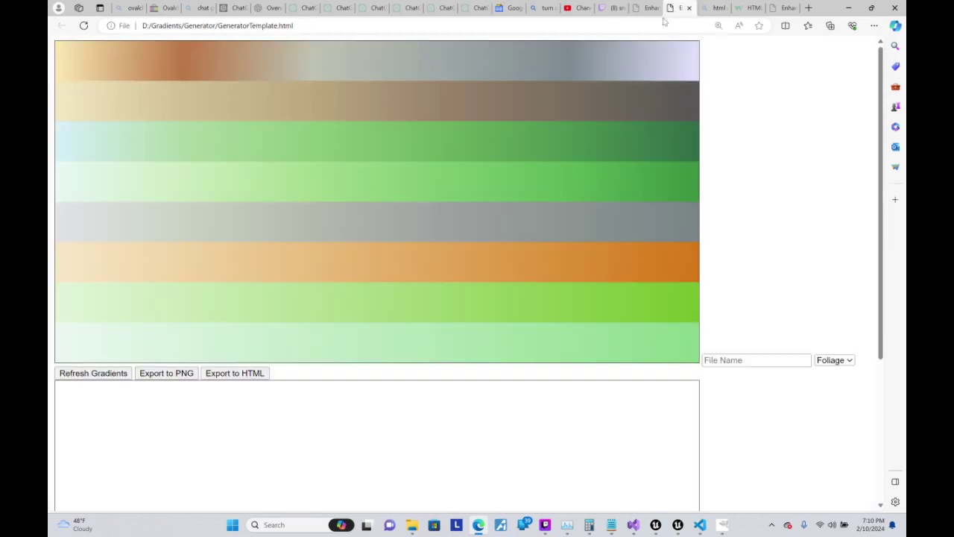
pyautogui.click(666, 25)
pyautogui.write('how ed')
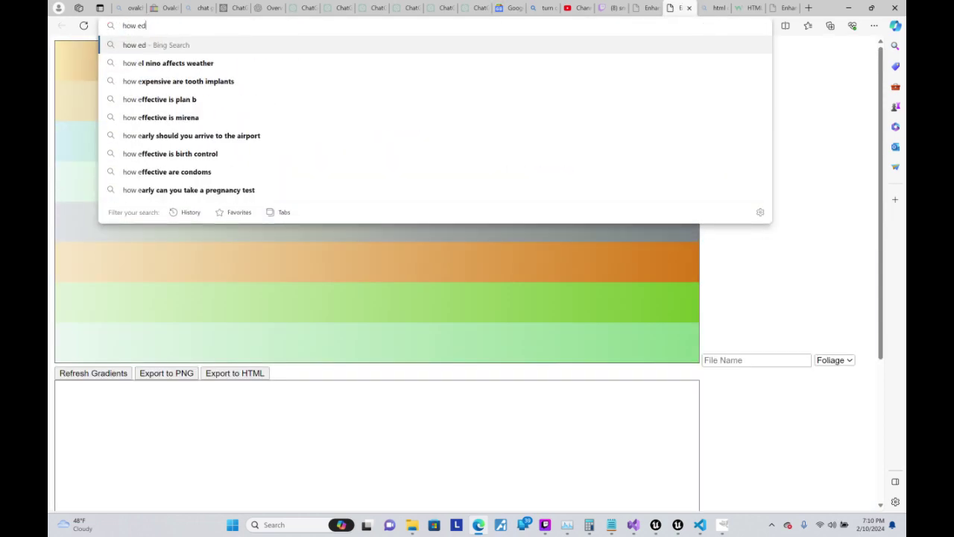
pyautogui.press('BackSpace')
pyautogui.write('do i get ')
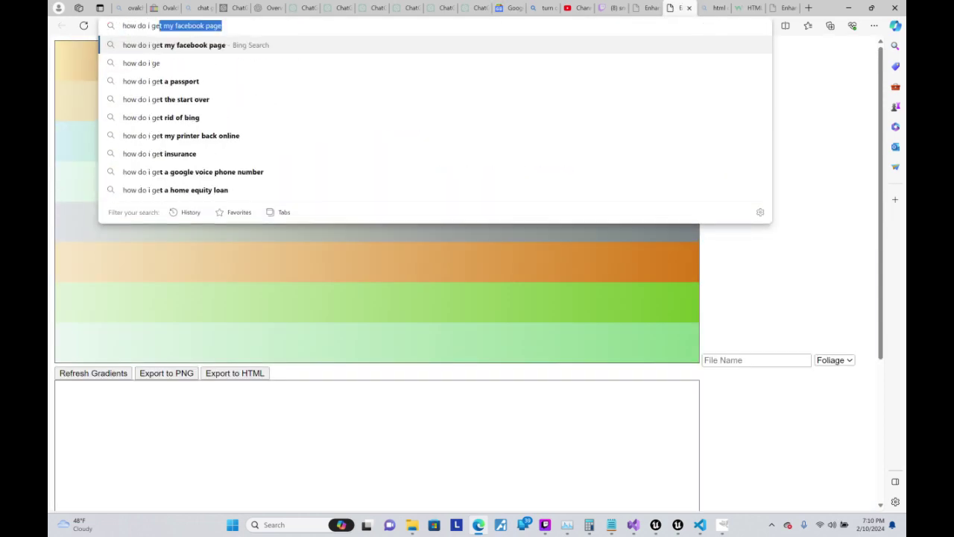
pyautogui.write('pi in c')
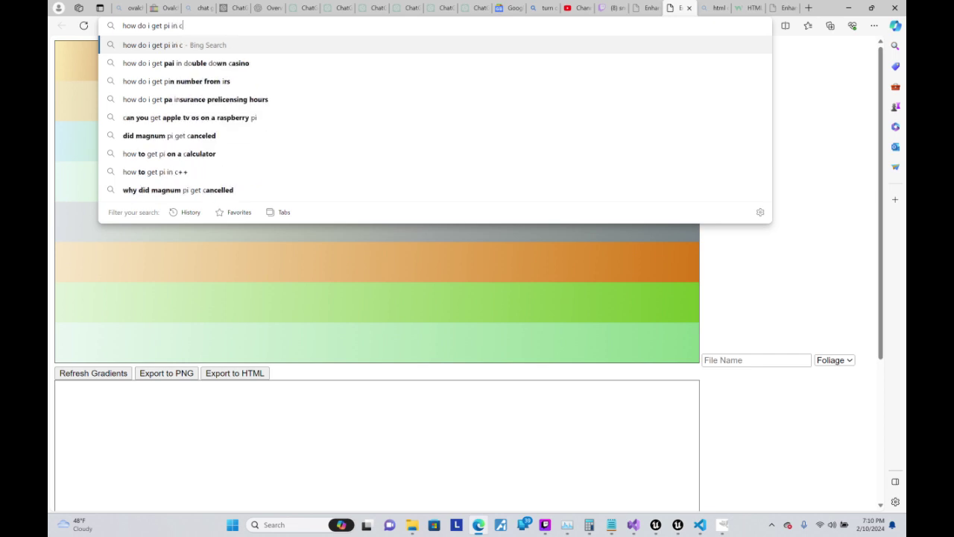
pyautogui.write('++ for ue5')
pyautogui.press('Return')
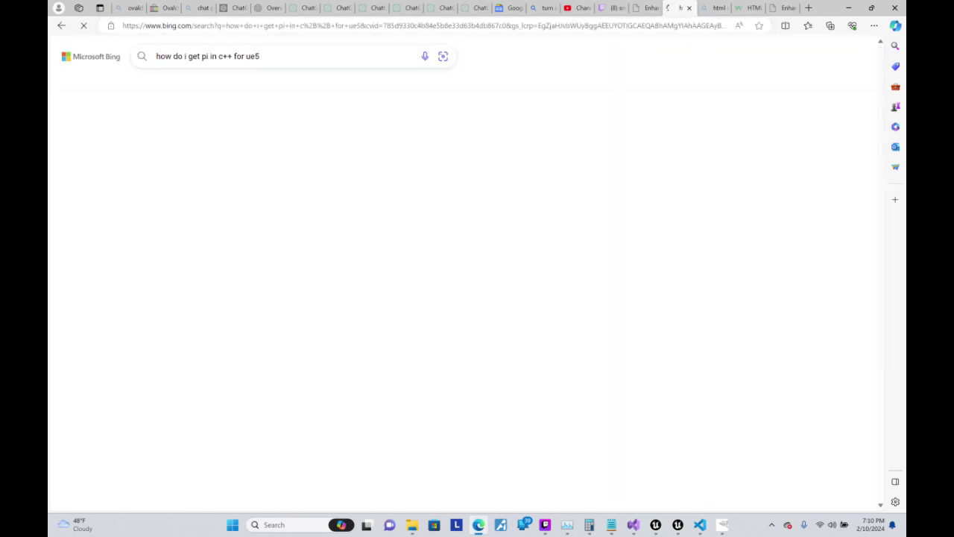
pyautogui.moveTo(328, 278)
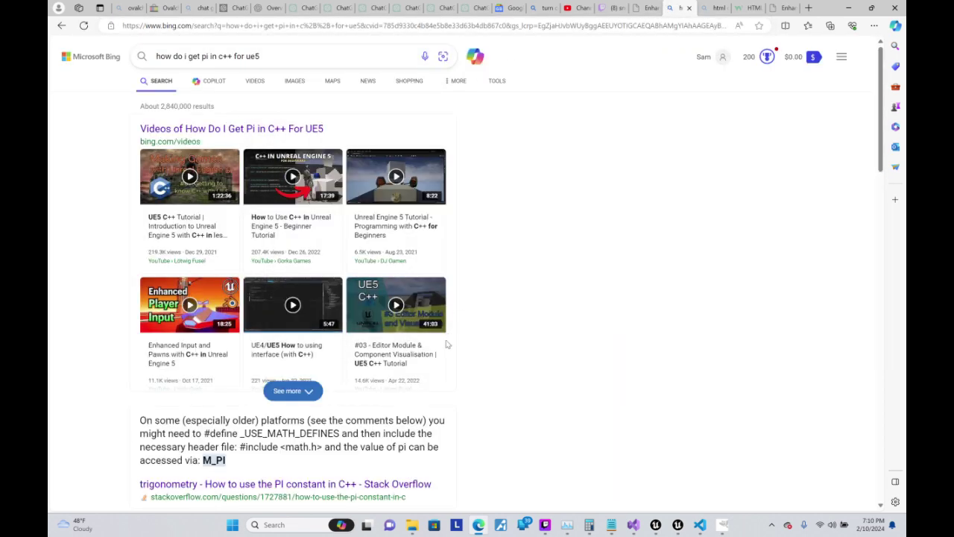
pyautogui.scroll(-1, 447, 356)
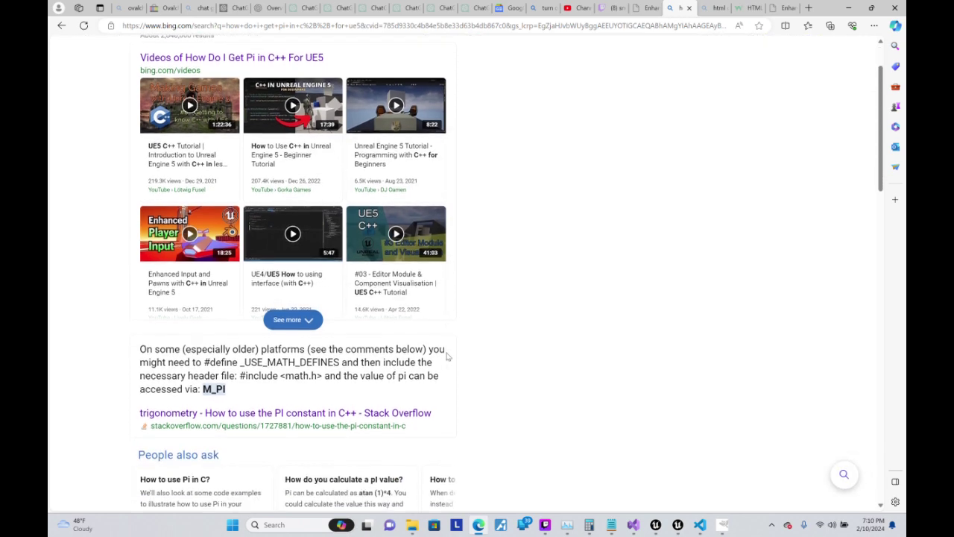
pyautogui.click(352, 423)
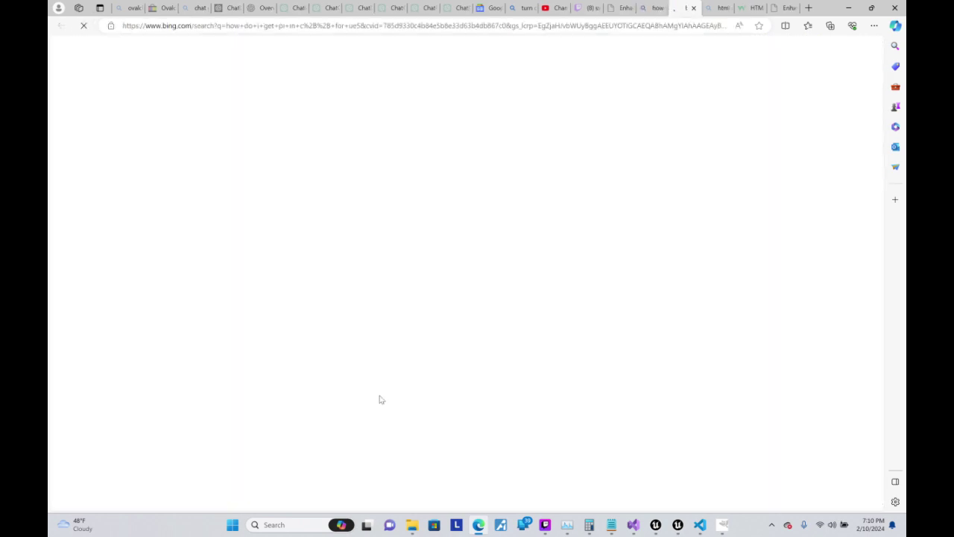
# - Scroll down the Stack Overflow page and select std::numbers::pi in the C++20 answer
pyautogui.scroll(-3, 502, 320)
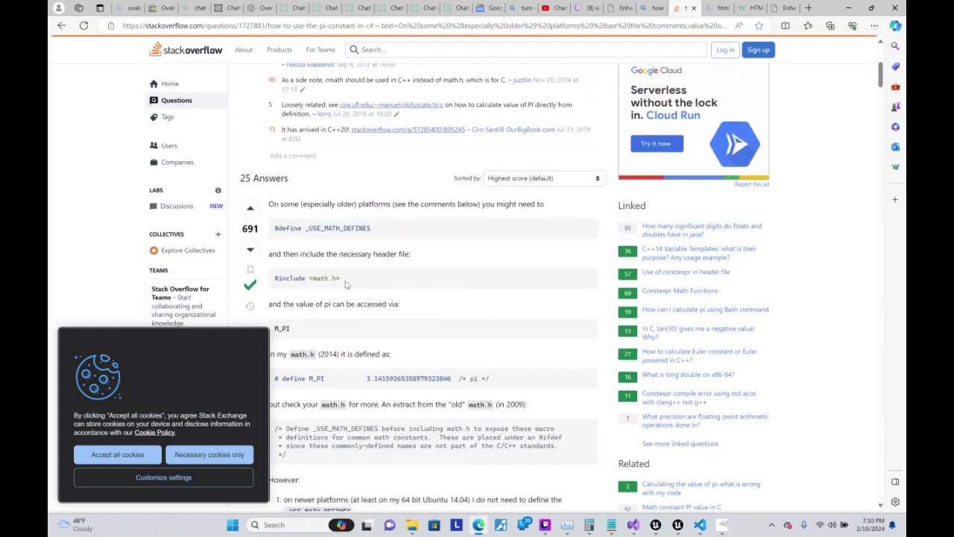
pyautogui.scroll(-1, 345, 284)
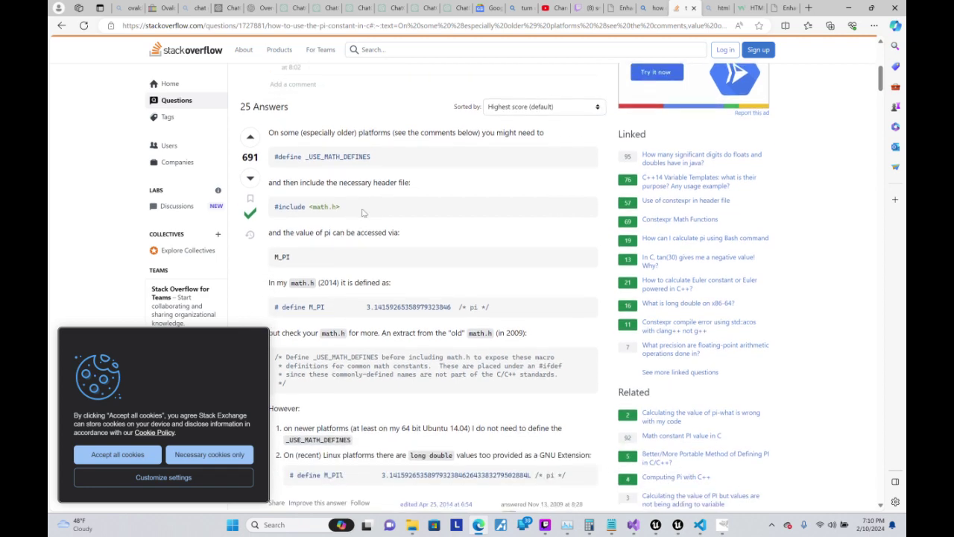
pyautogui.scroll(-2, 380, 210)
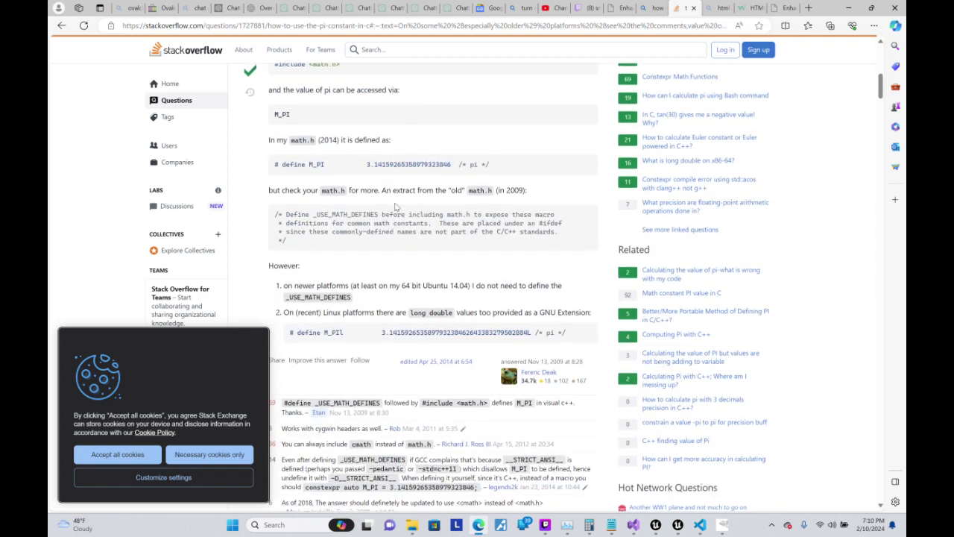
pyautogui.scroll(-2, 395, 207)
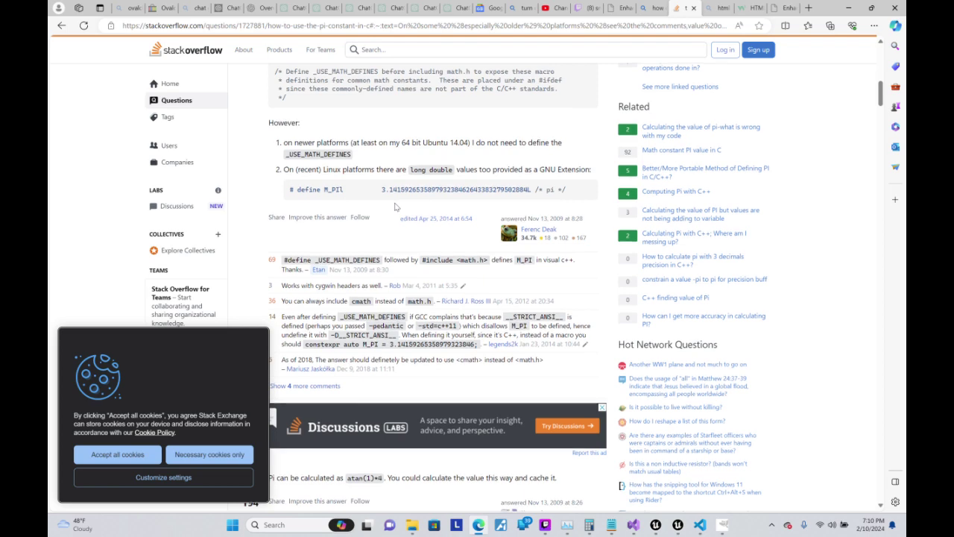
pyautogui.scroll(-2, 395, 207)
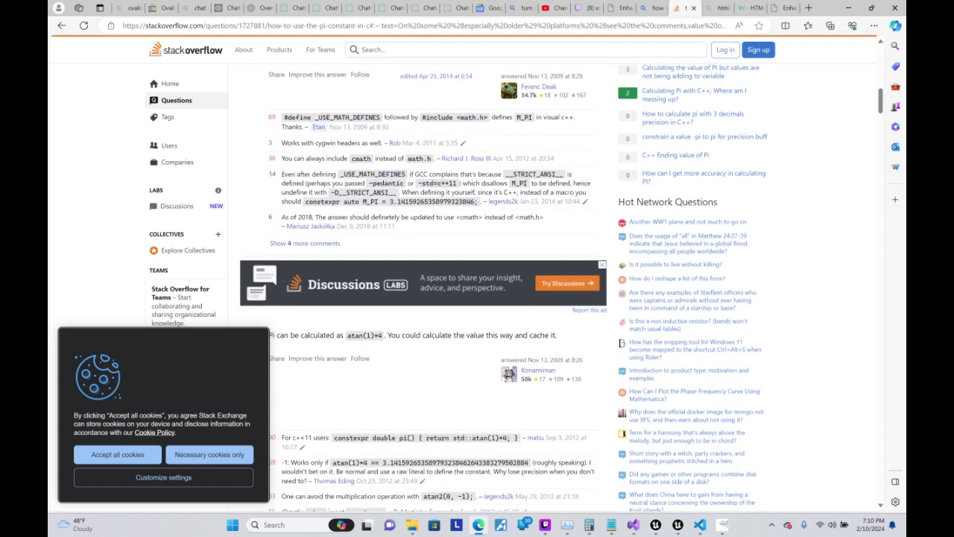
pyautogui.scroll(-2, 397, 208)
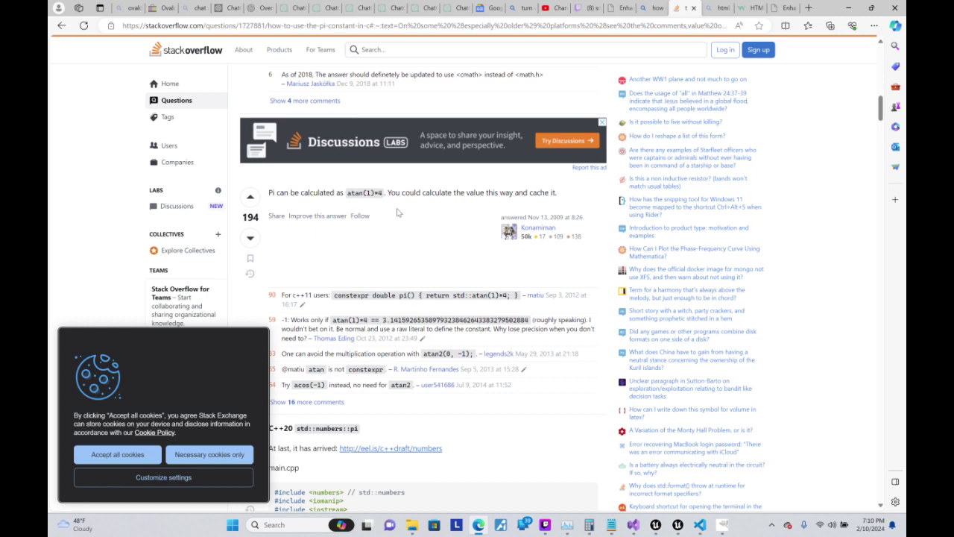
pyautogui.scroll(-1, 397, 213)
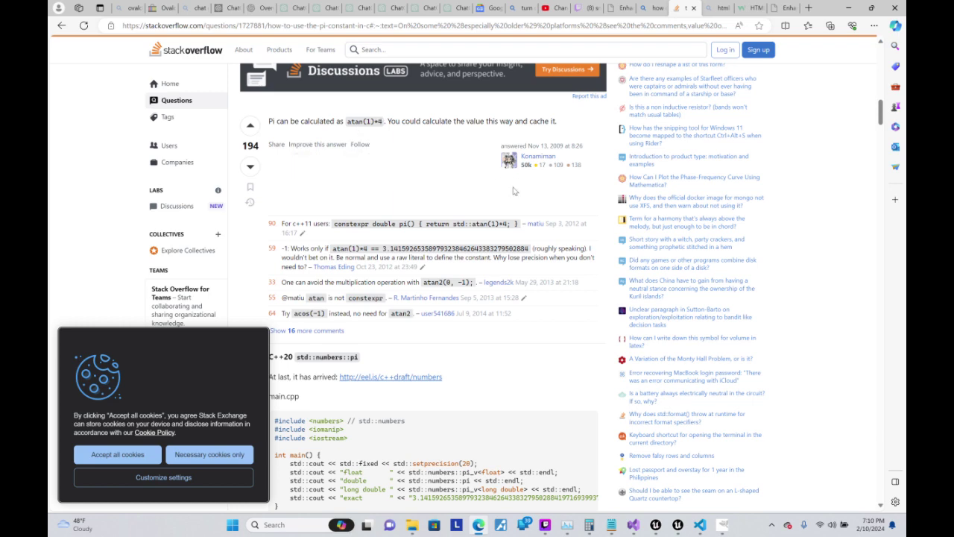
pyautogui.scroll(-3, 512, 191)
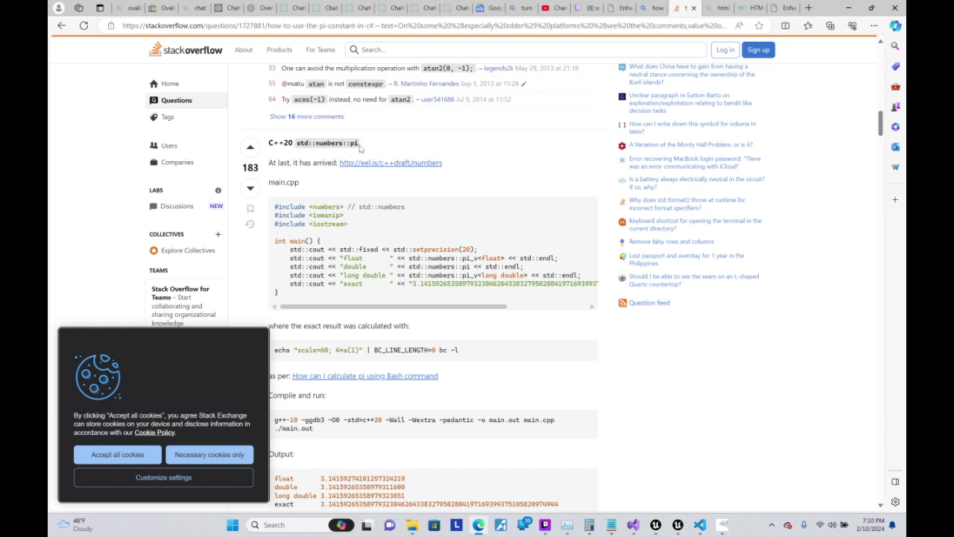
pyautogui.moveTo(360, 145); pyautogui.dragTo(298, 151)
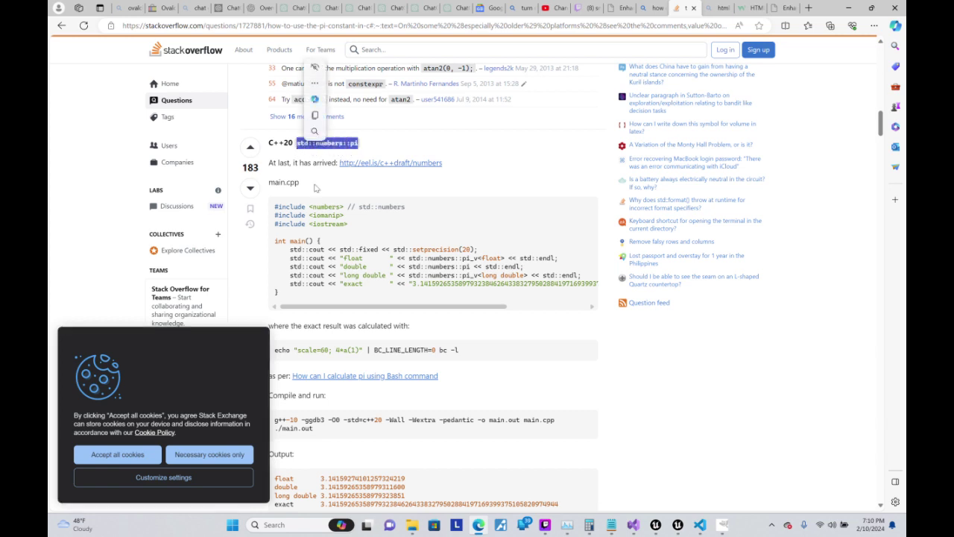
# - Widen the Visual Studio window and start typing std::numbers::pi on line 30
pyautogui.click(855, 9)
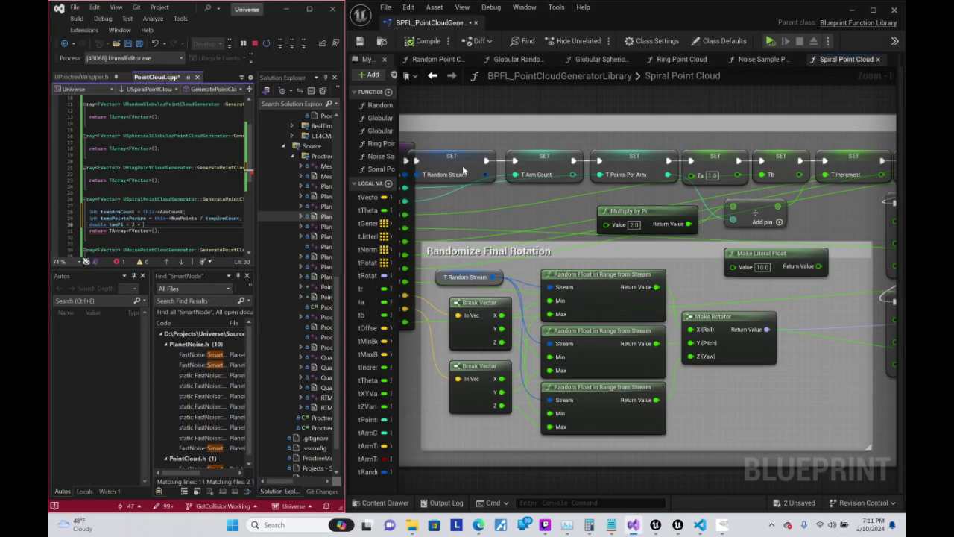
pyautogui.moveTo(345, 156); pyautogui.dragTo(647, 187)
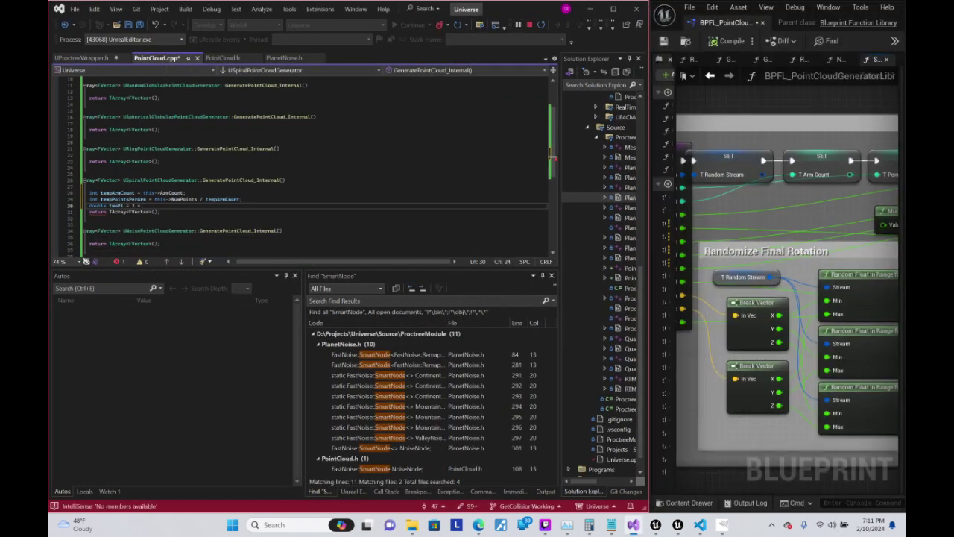
pyautogui.write('std::numbers::pi')
pyautogui.press('BackSpace')
pyautogui.press('BackSpace')
pyautogui.press('BackSpace')
pyautogui.scroll(3, 299, 164)
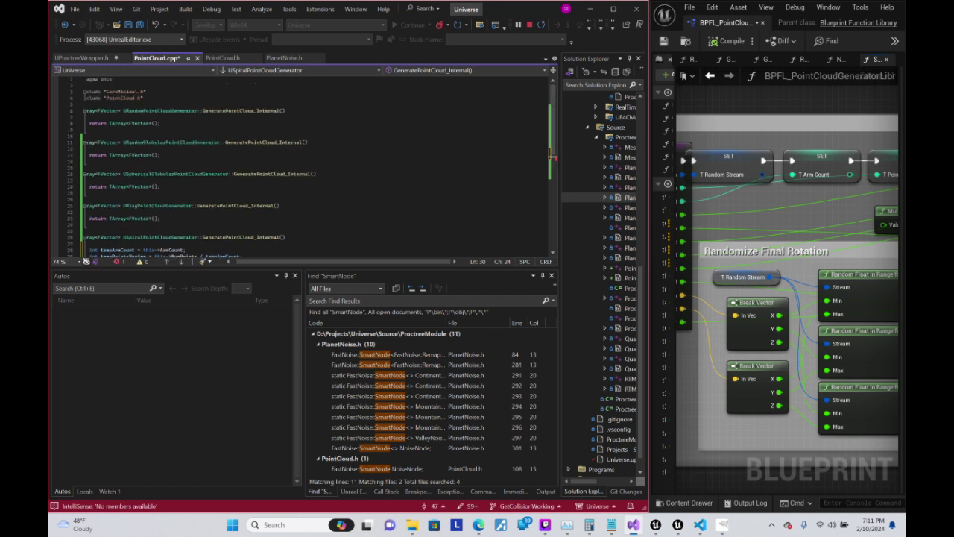
# - Add an #include <numbers> line below the CoreMinimal.h include
pyautogui.click(143, 98)
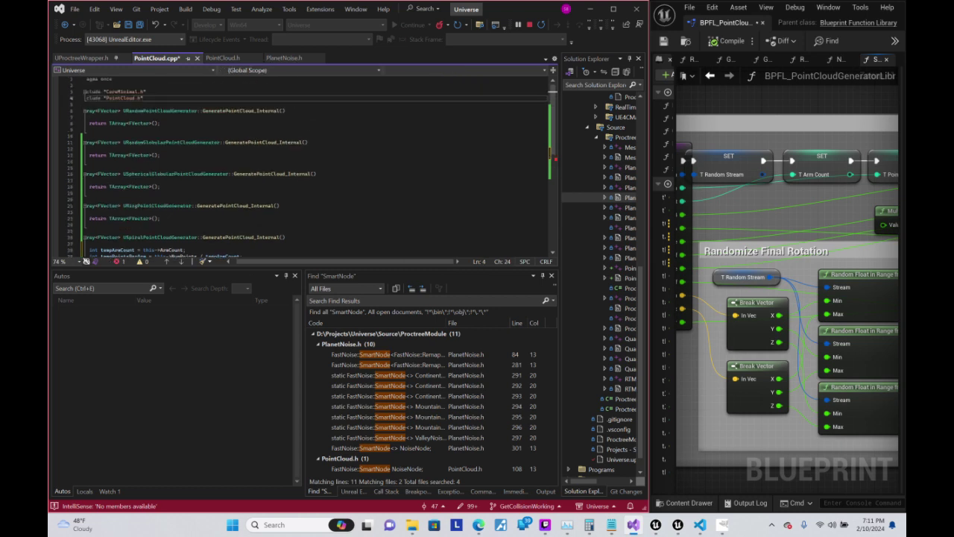
pyautogui.press('Up')
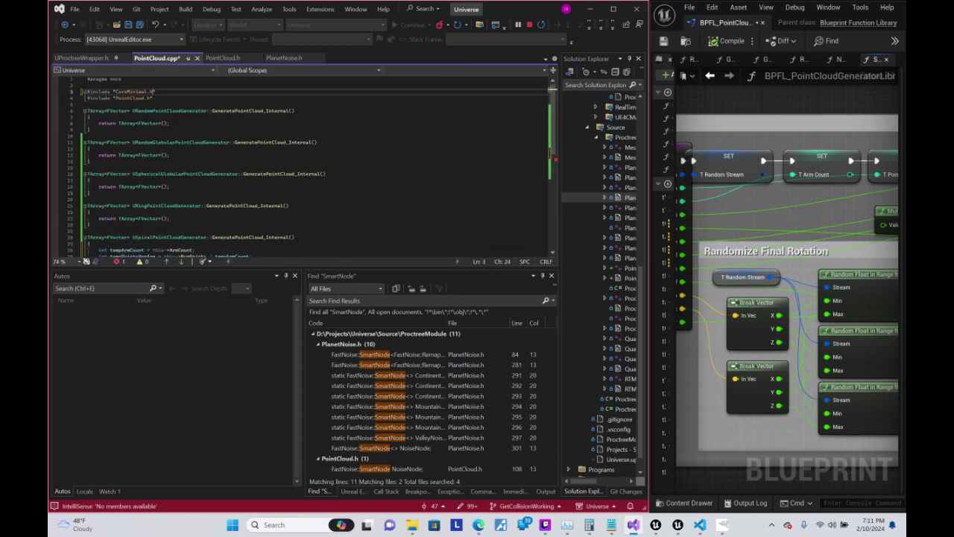
pyautogui.press('Return')
pyautogui.write('#')
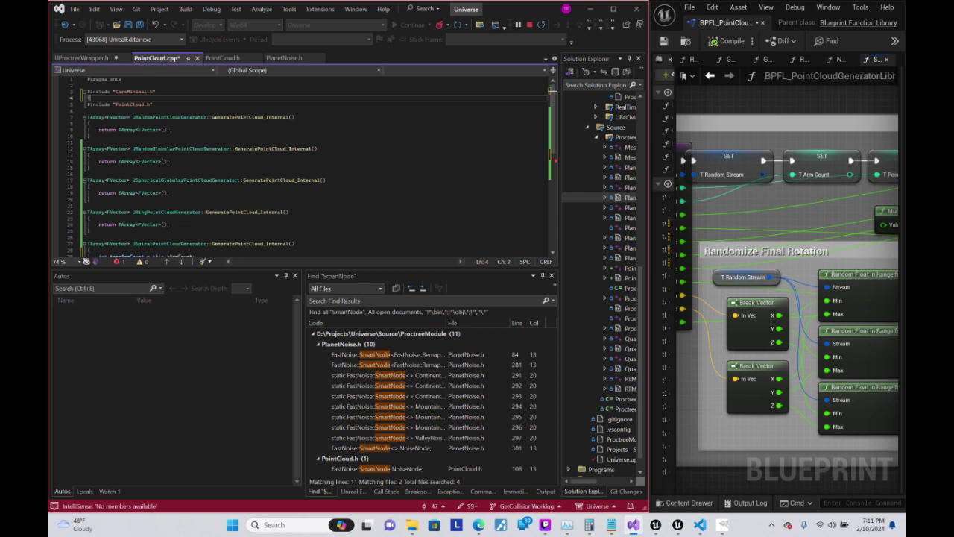
pyautogui.write('include')
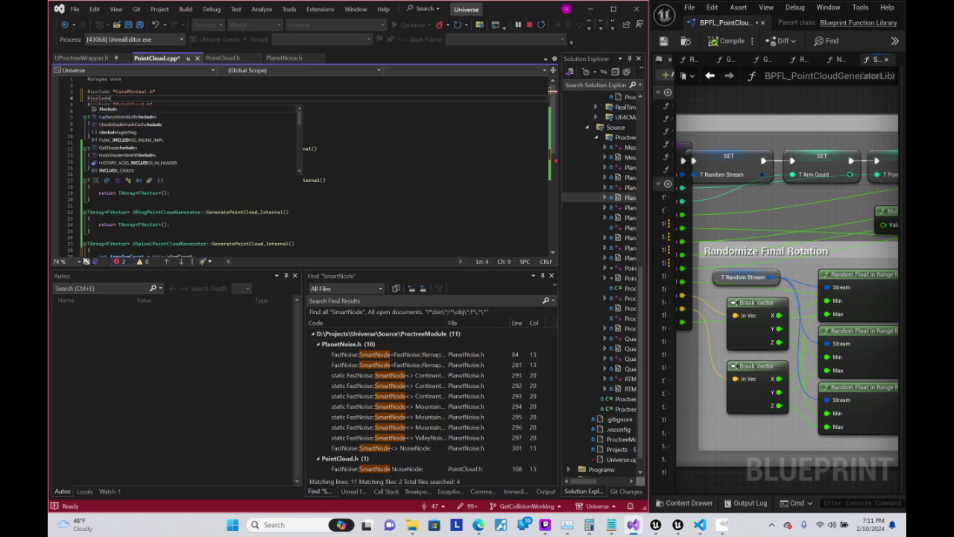
pyautogui.write(' <number')
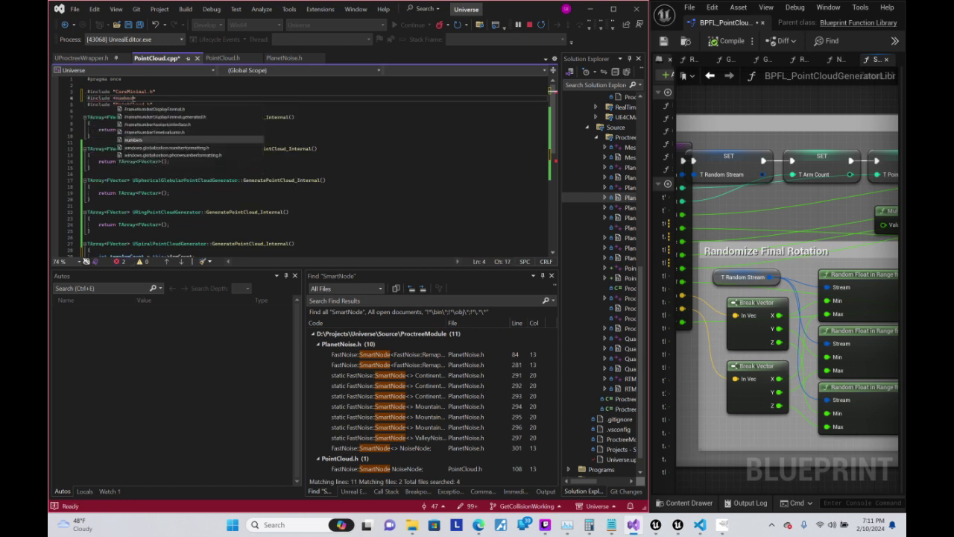
pyautogui.press('Tab')
pyautogui.click(138, 104)
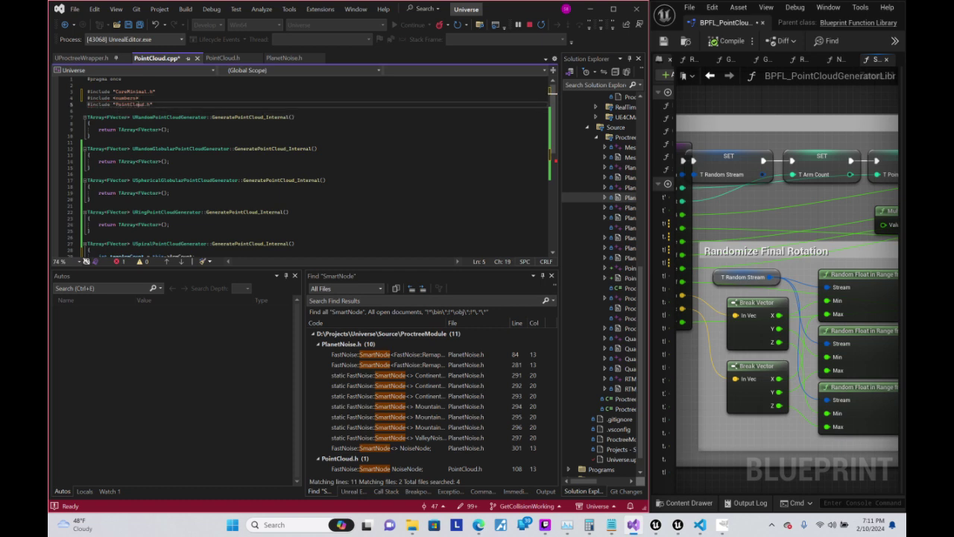
pyautogui.press('Down')
pyautogui.press('Down')
pyautogui.press('Down')
pyautogui.press('Down')
pyautogui.press('Down')
pyautogui.press('Down')
pyautogui.scroll(-3, 552, 167)
pyautogui.press('Down')
pyautogui.press('Down')
pyautogui.press('Down')
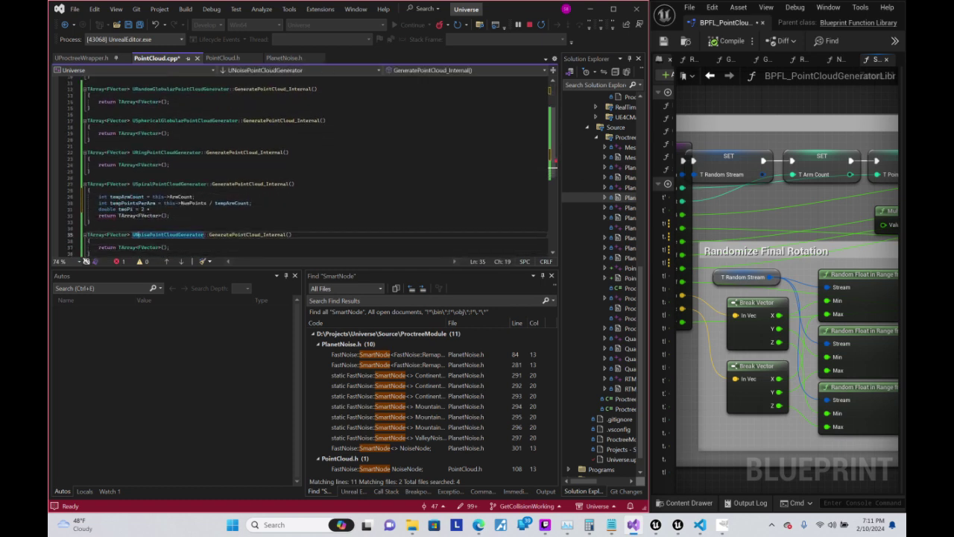
# - Finish the twoPi line as 2 * std::numbers::pi; and open a blank line below it
pyautogui.press('Up')
pyautogui.press('Up')
pyautogui.press('Up')
pyautogui.press('Up')
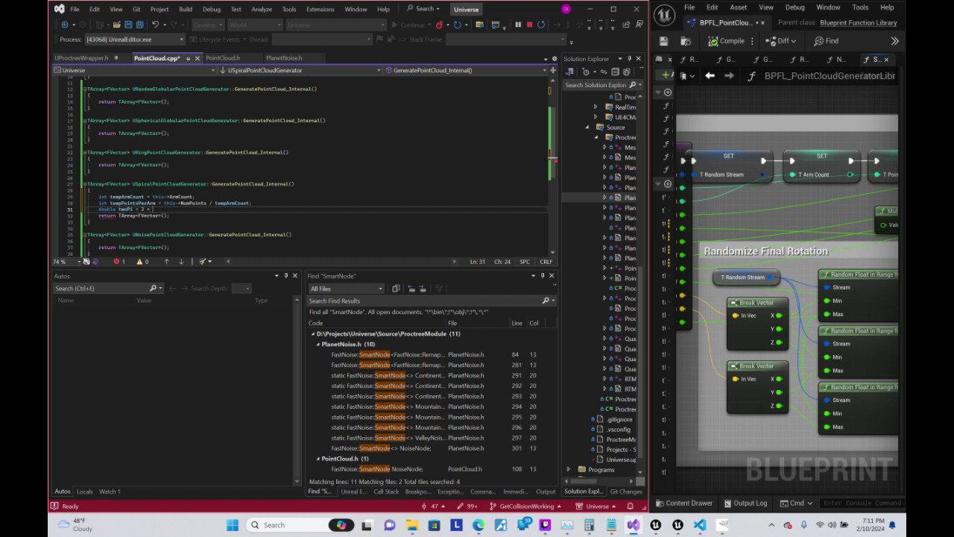
pyautogui.write('std::numbers::pi;')
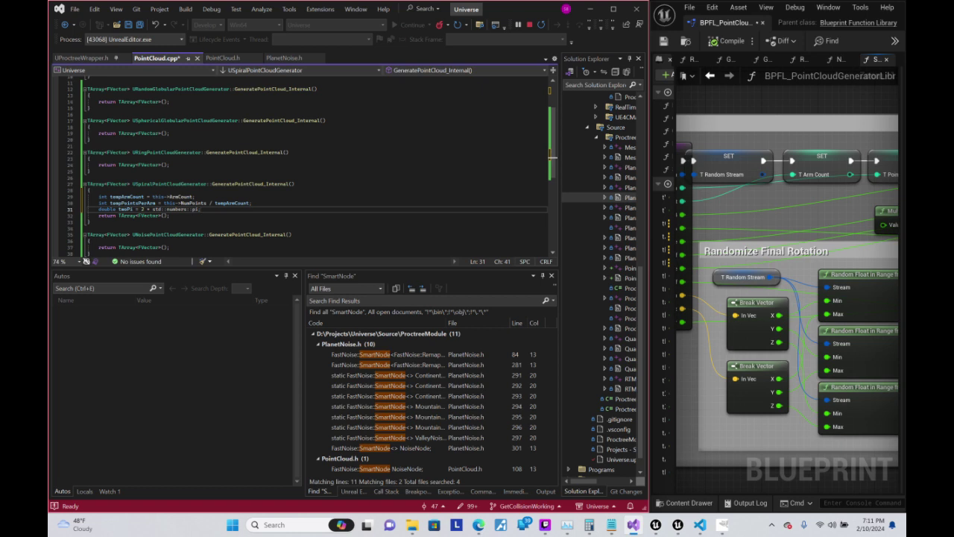
pyautogui.press('Up')
pyautogui.press('Up')
pyautogui.write('\\')
pyautogui.press('Return')
pyautogui.press('BackSpace')
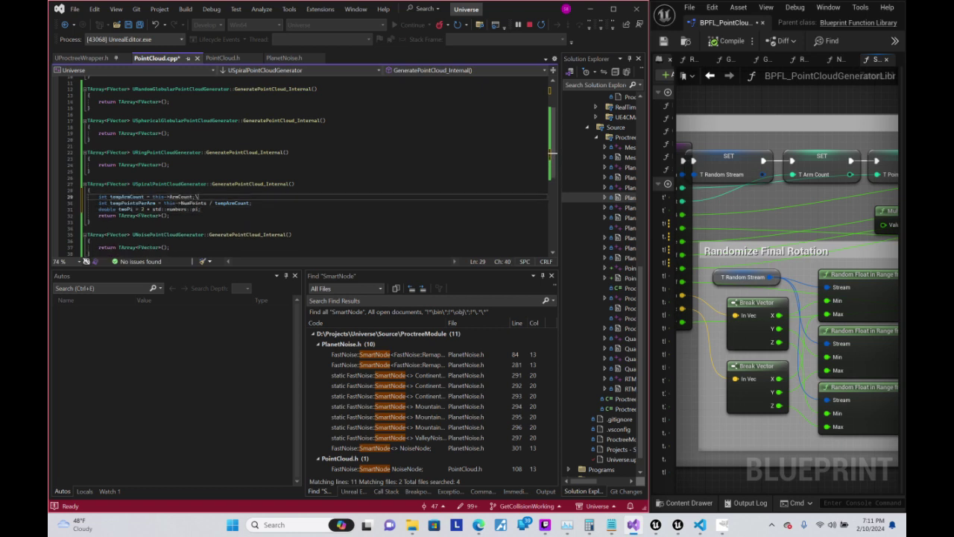
pyautogui.press('Down')
pyautogui.press('Down')
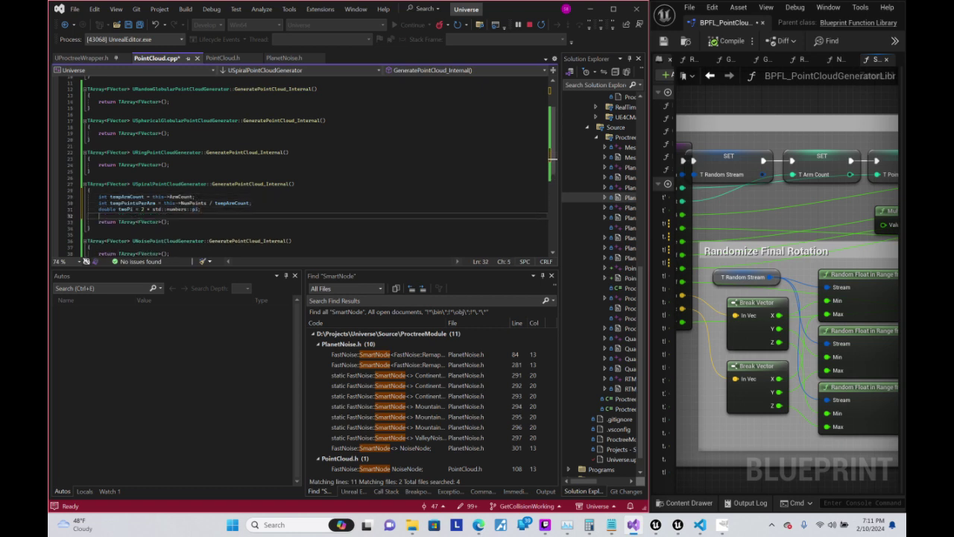
pyautogui.press('Return')
pyautogui.press('Return')
pyautogui.press('Up')
# - Declare double tempIncrement = twoPi / tempPointsPerArm, checking the Blueprint spiral nodes for reference
pyautogui.moveTo(836, 223); pyautogui.dragTo(722, 240, button='right')
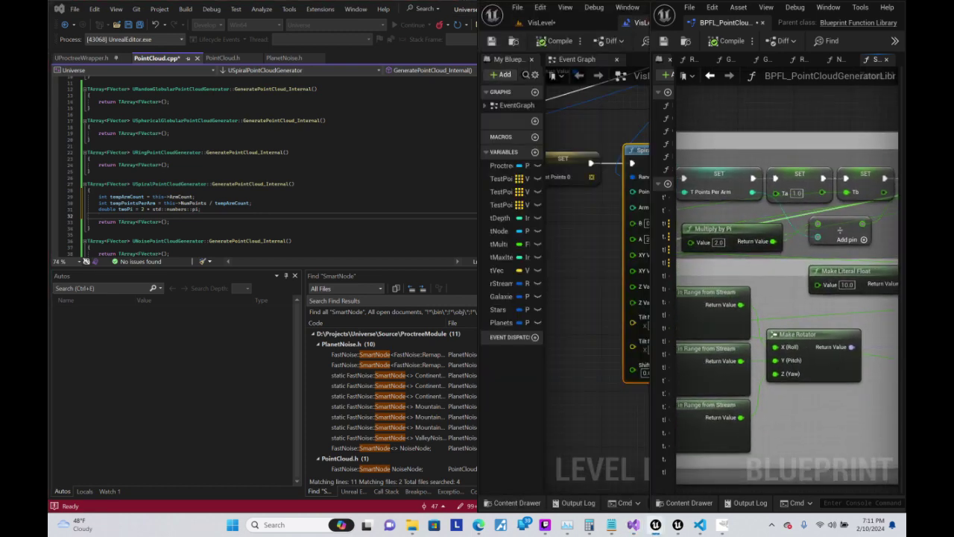
pyautogui.hotkey('alt', 'Tab')
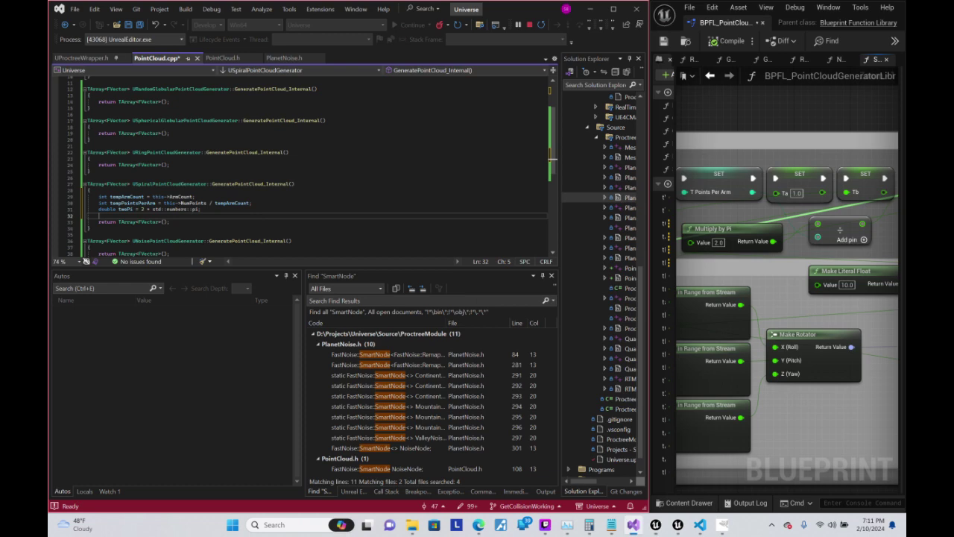
pyautogui.write('double')
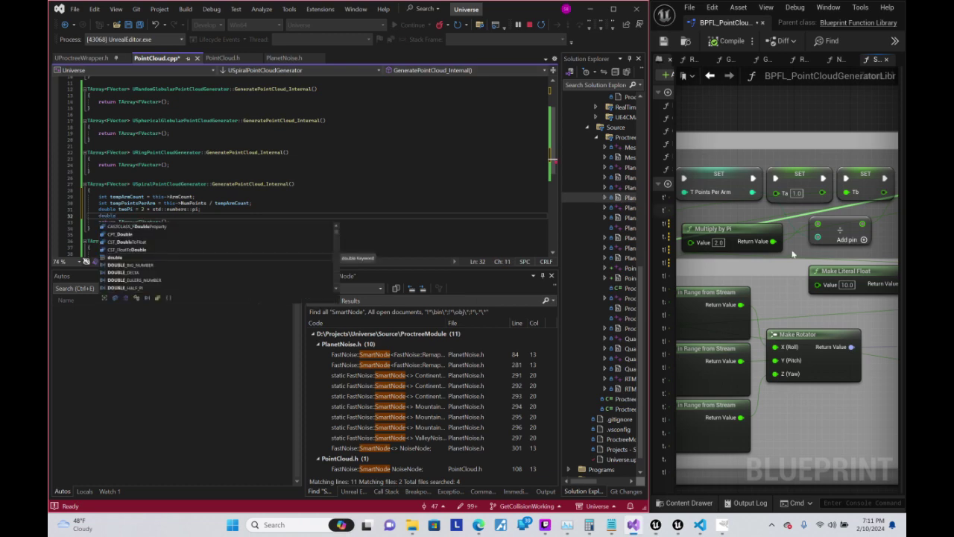
pyautogui.hotkey('alt', 'Tab')
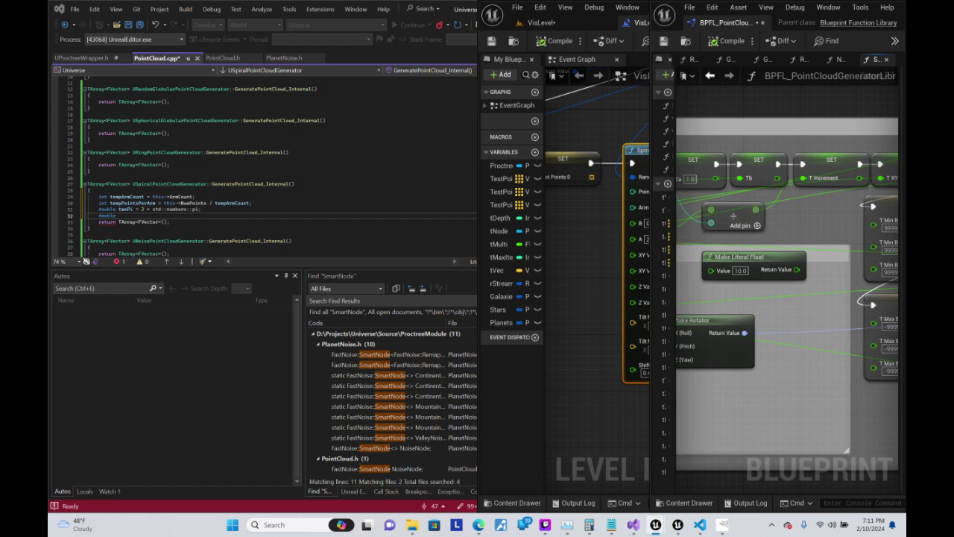
pyautogui.hotkey('alt', 'Tab')
pyautogui.write(' temp')
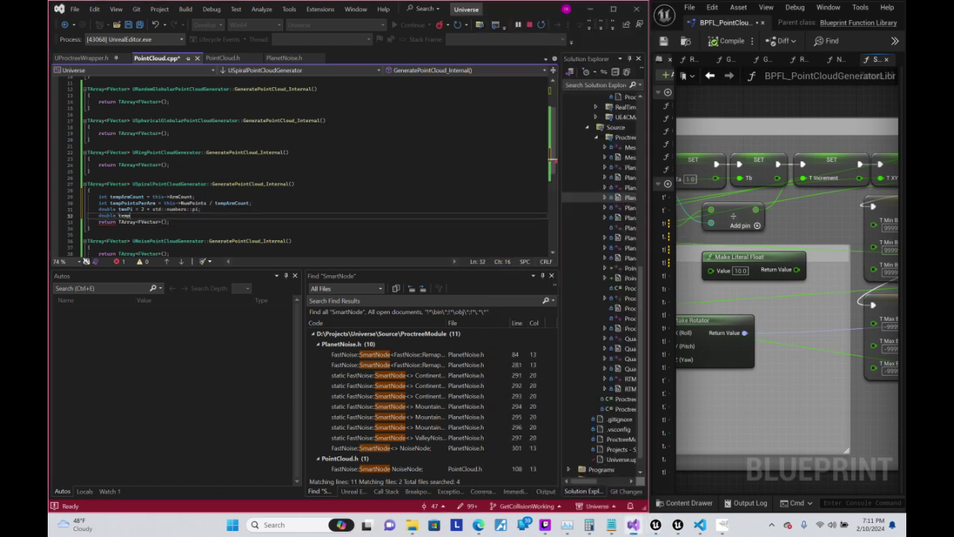
pyautogui.write('Inc')
pyautogui.write('rement = ')
pyautogui.write('tmoPi')
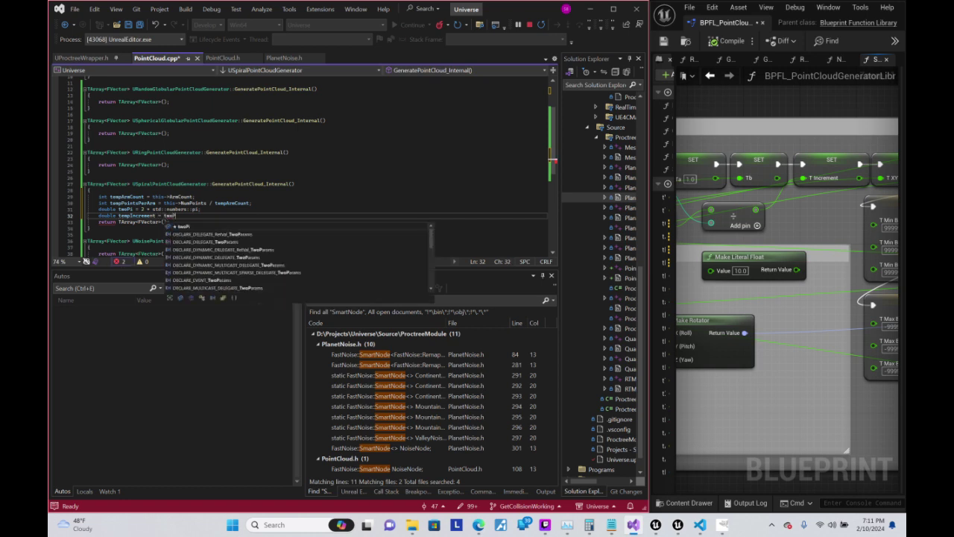
pyautogui.write(' /')
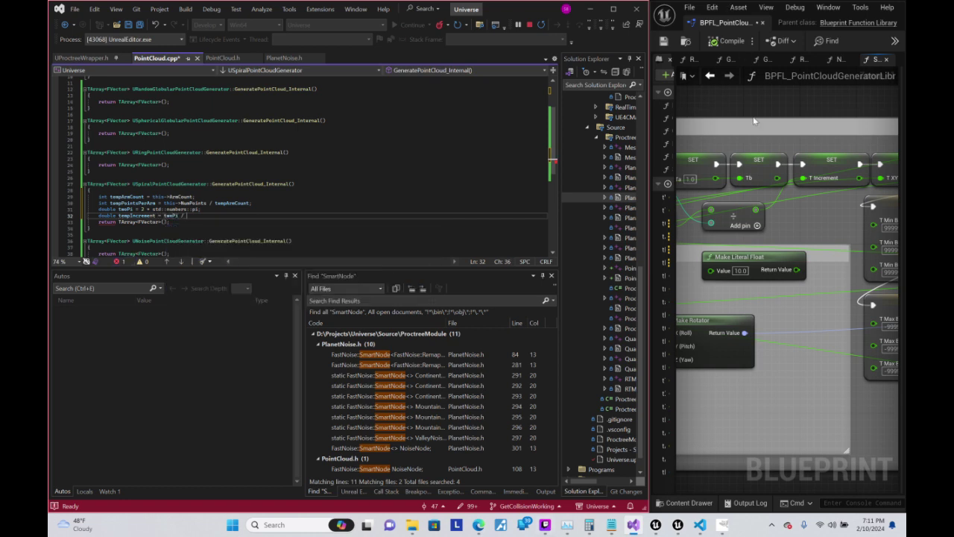
pyautogui.click(792, 206)
pyautogui.moveTo(793, 205); pyautogui.dragTo(837, 209, button='right')
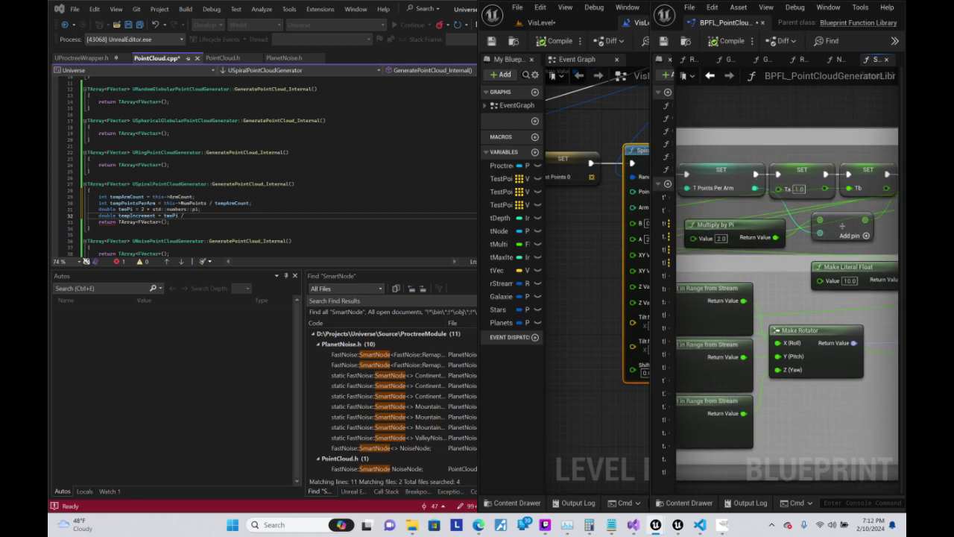
pyautogui.hotkey('alt', 'Tab')
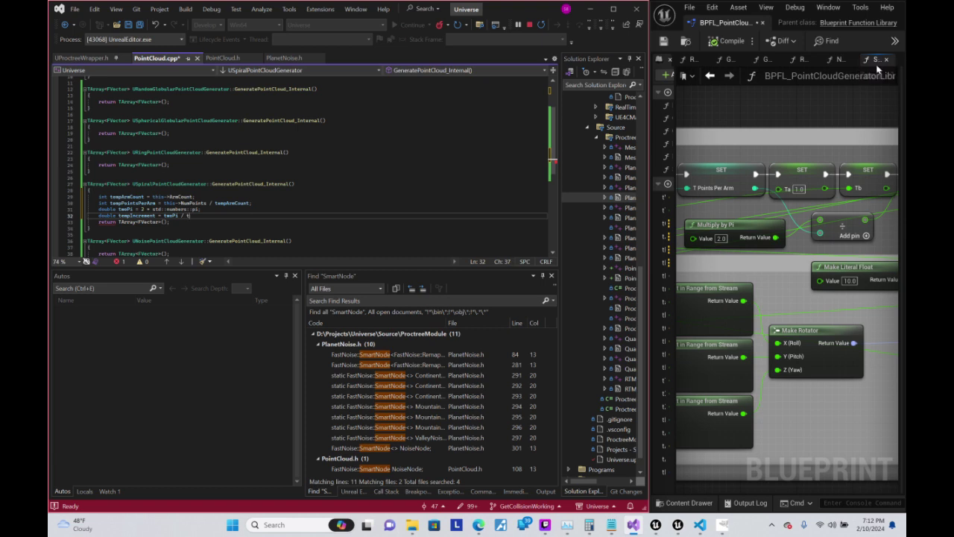
pyautogui.write('empPo')
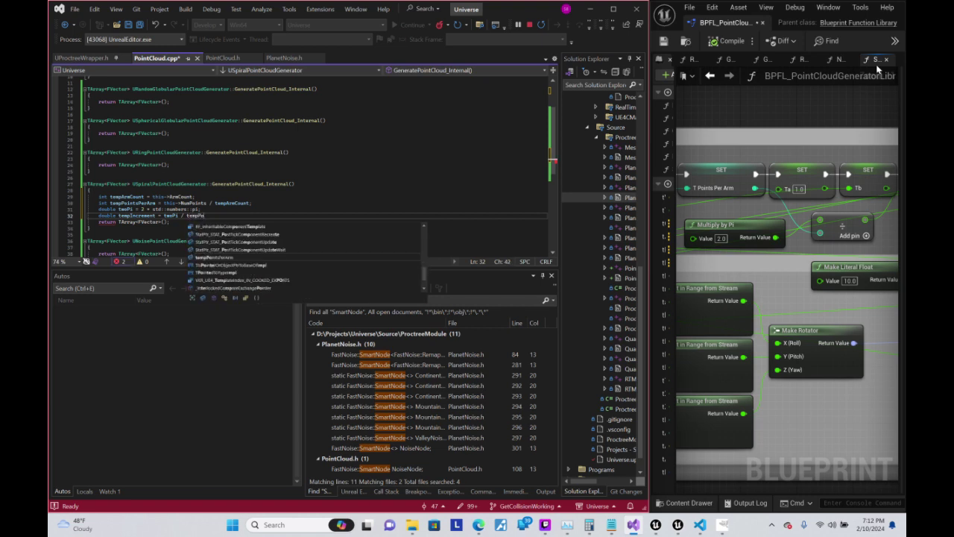
pyautogui.press('Tab')
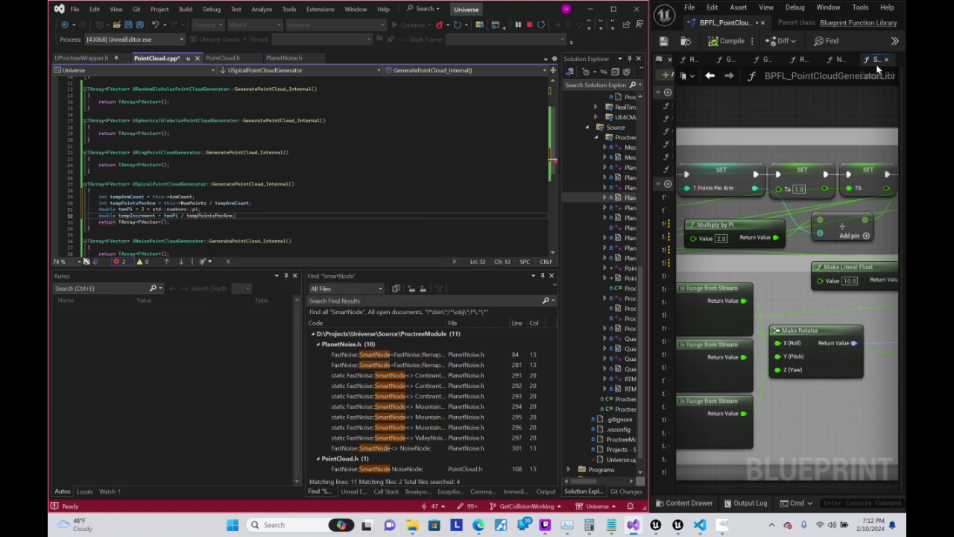
pyautogui.write(';')
pyautogui.press('Return')
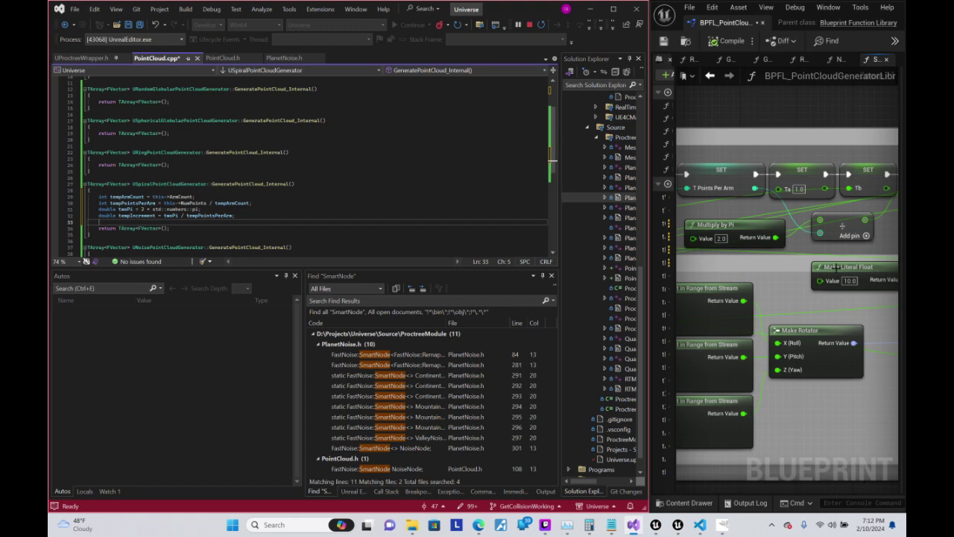
pyautogui.moveTo(891, 203)
pyautogui.mouseDown(button='right')
pyautogui.moveTo(676, 262)
pyautogui.moveTo(724, 234)
pyautogui.moveTo(672, 224)
pyautogui.moveTo(680, 211)
pyautogui.mouseUp(button='right')
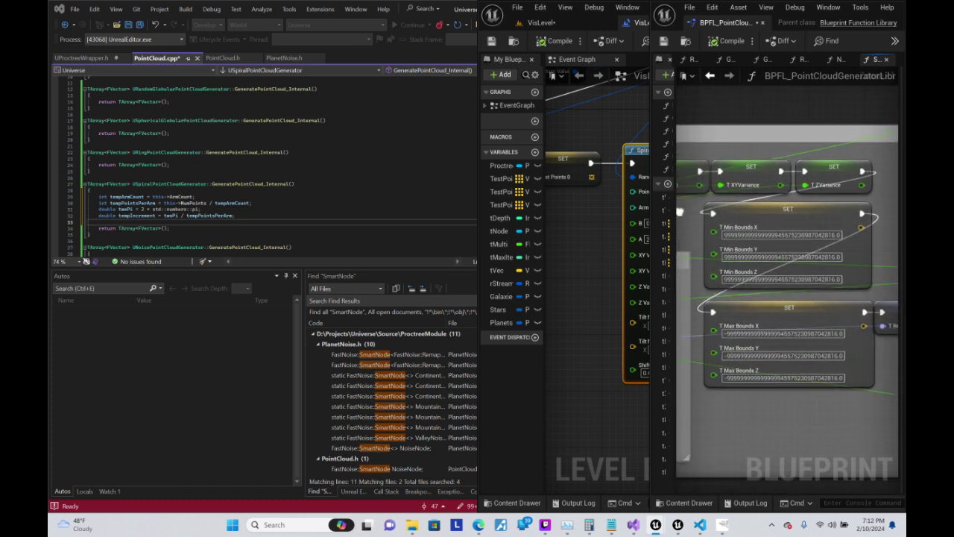
# - Begin an FVector minBounds declaration on a new line with a {double::max} initializer
pyautogui.moveTo(680, 212); pyautogui.dragTo(699, 170, button='right')
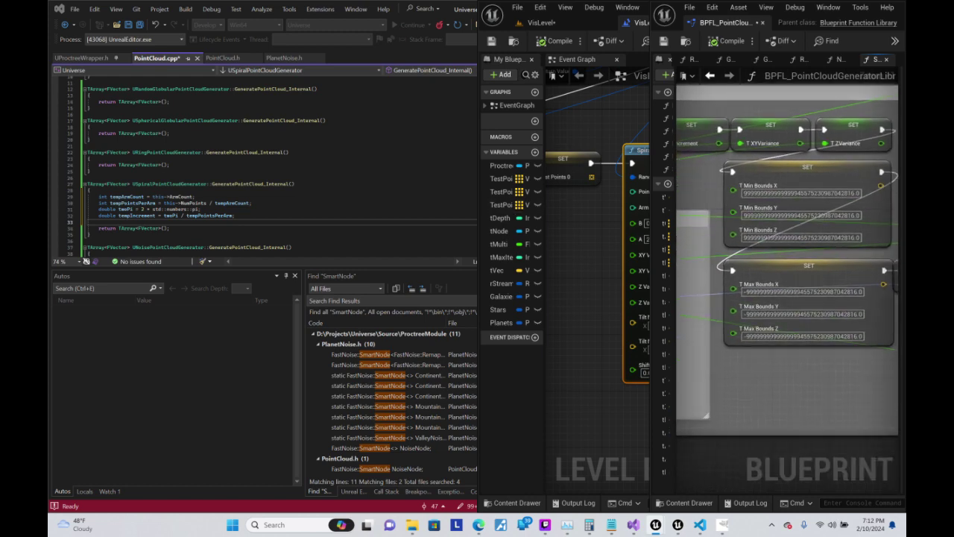
pyautogui.hotkey('alt', 'Tab')
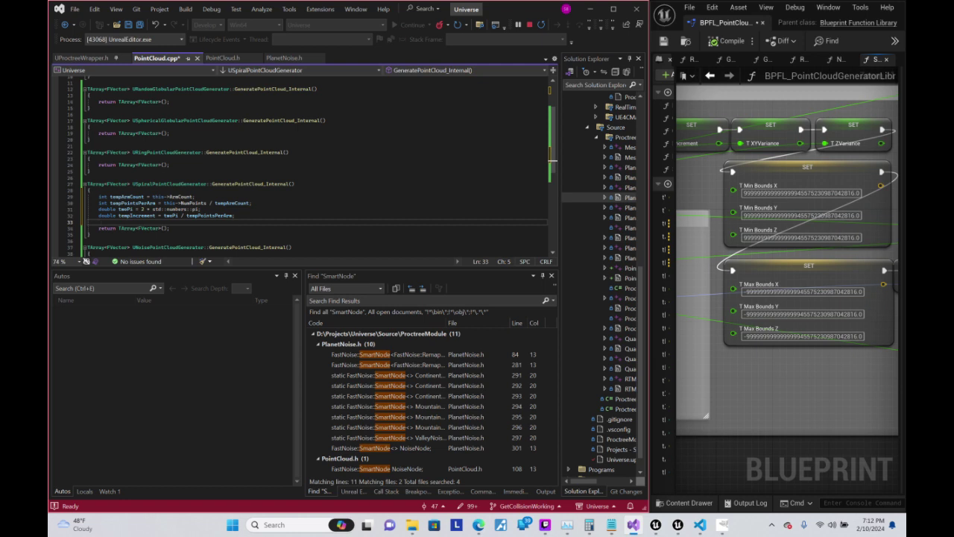
pyautogui.press('Return')
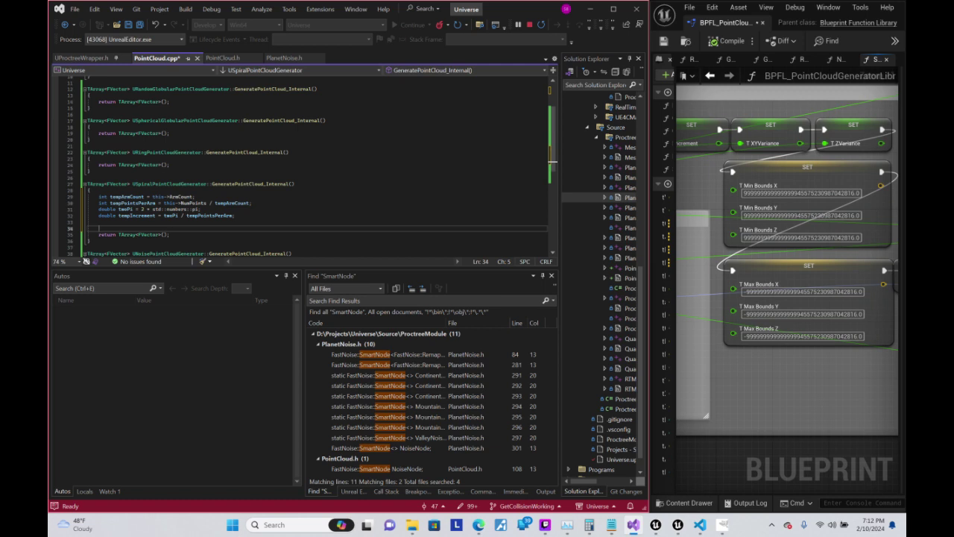
pyautogui.write('v')
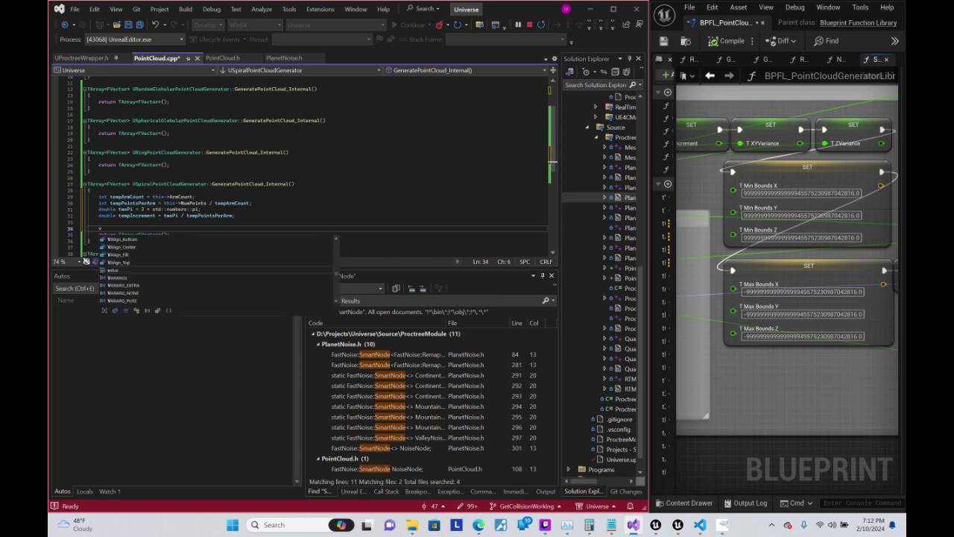
pyautogui.press('BackSpace')
pyautogui.write('FVector')
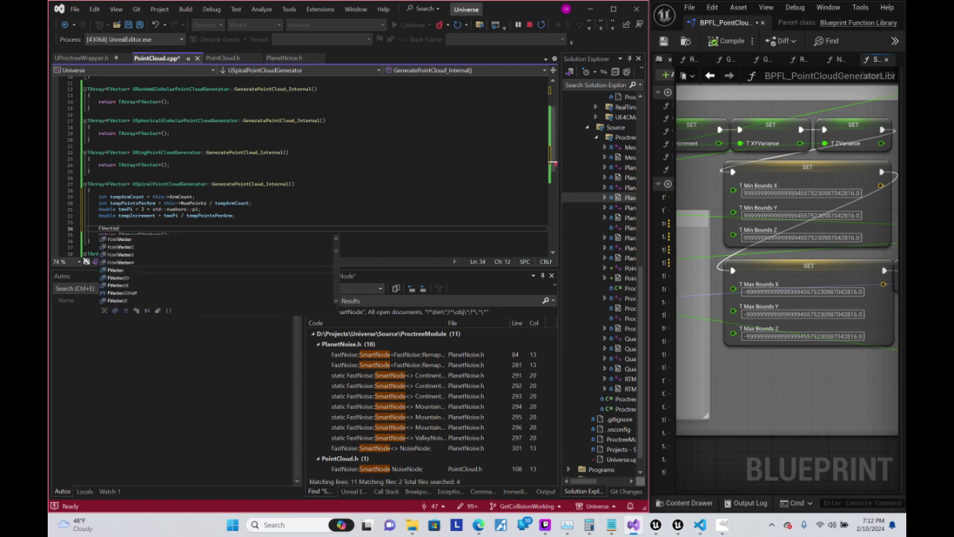
pyautogui.write(' min')
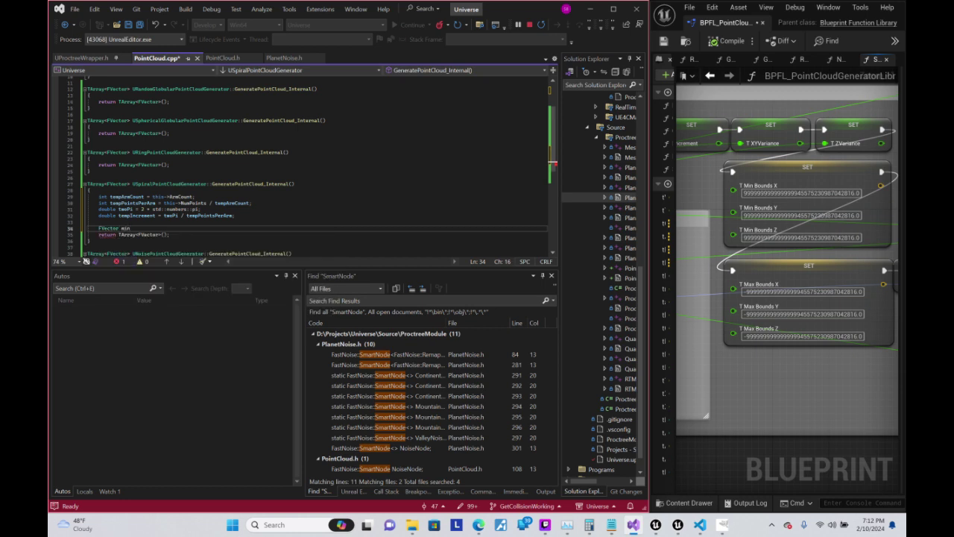
pyautogui.write('Bounds = ')
pyautogui.write('FVector')
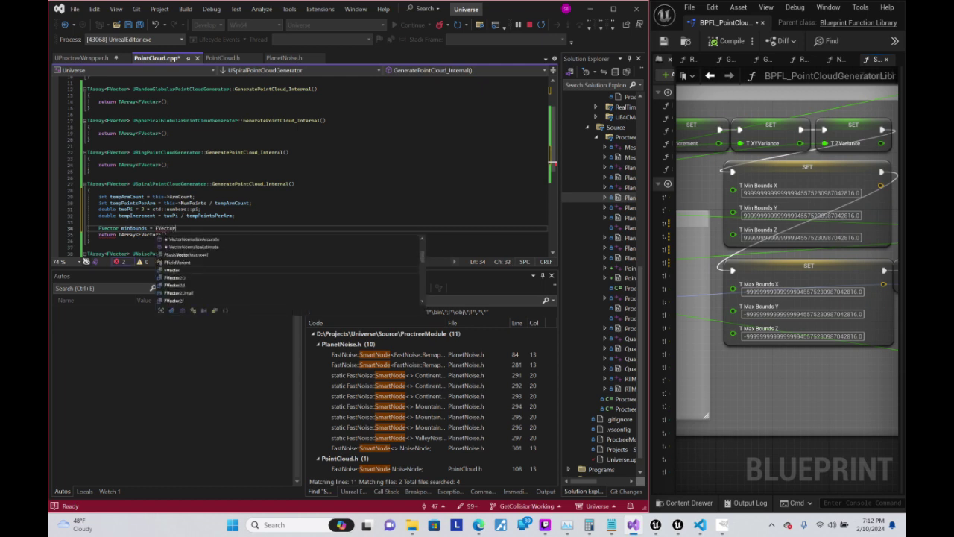
pyautogui.write('::')
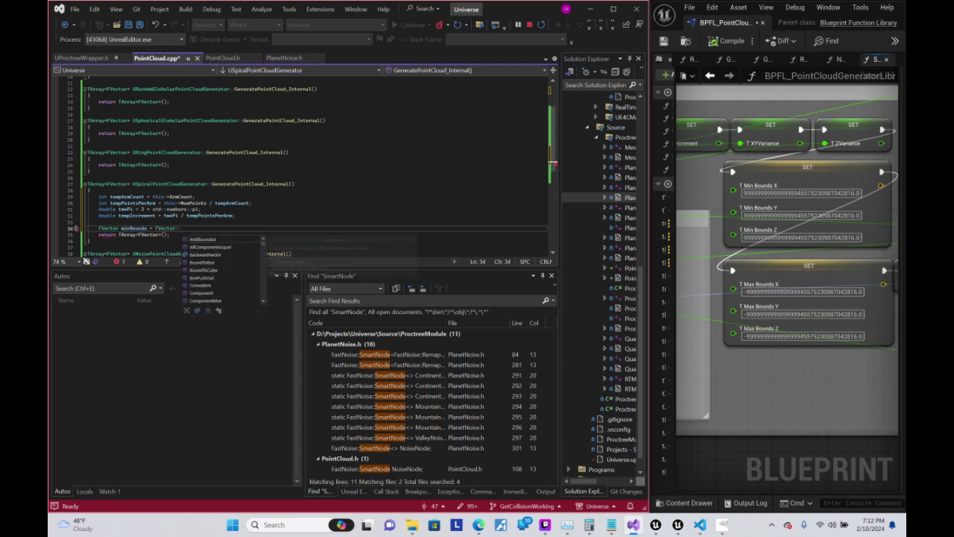
pyautogui.write('Ma')
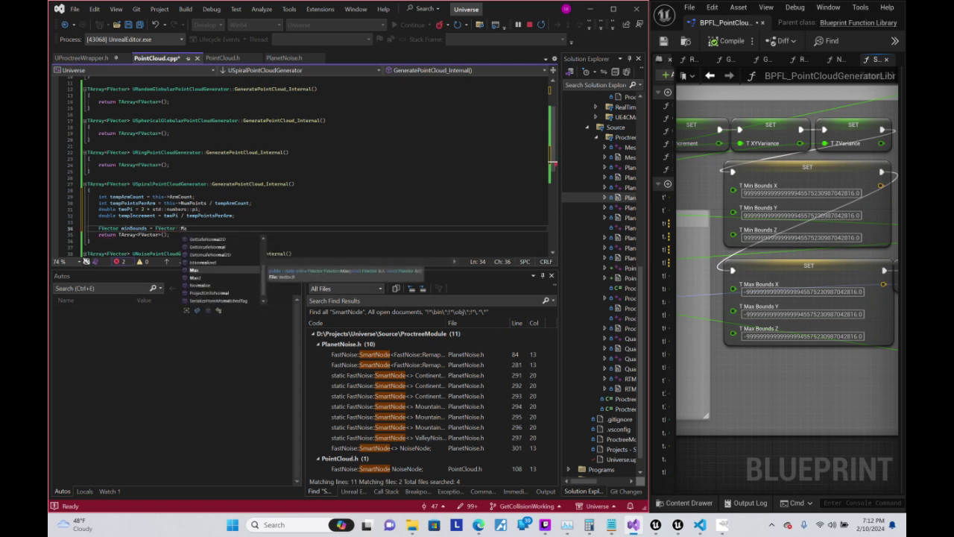
pyautogui.press('Down')
pyautogui.press('Down')
pyautogui.press('Down')
pyautogui.press('Down')
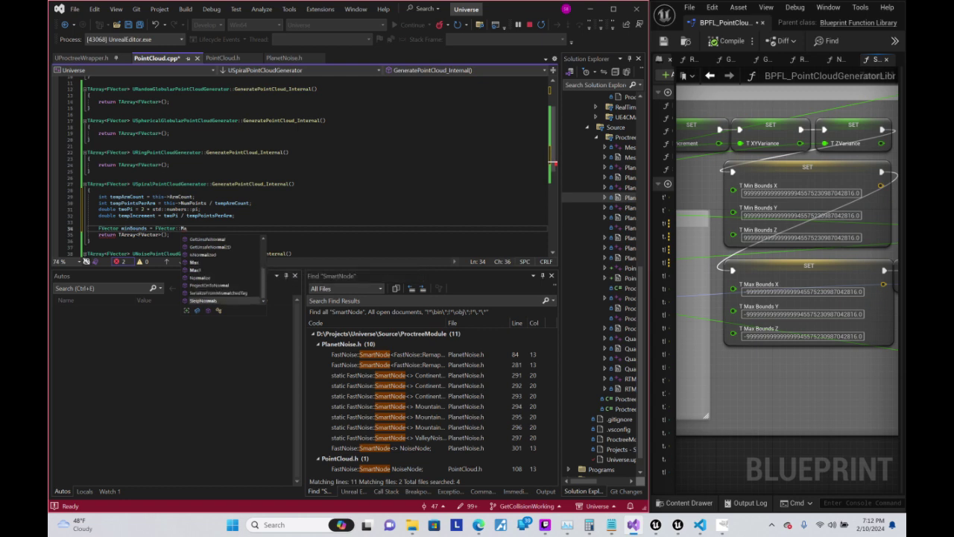
pyautogui.press('Tab')
pyautogui.write('\\')
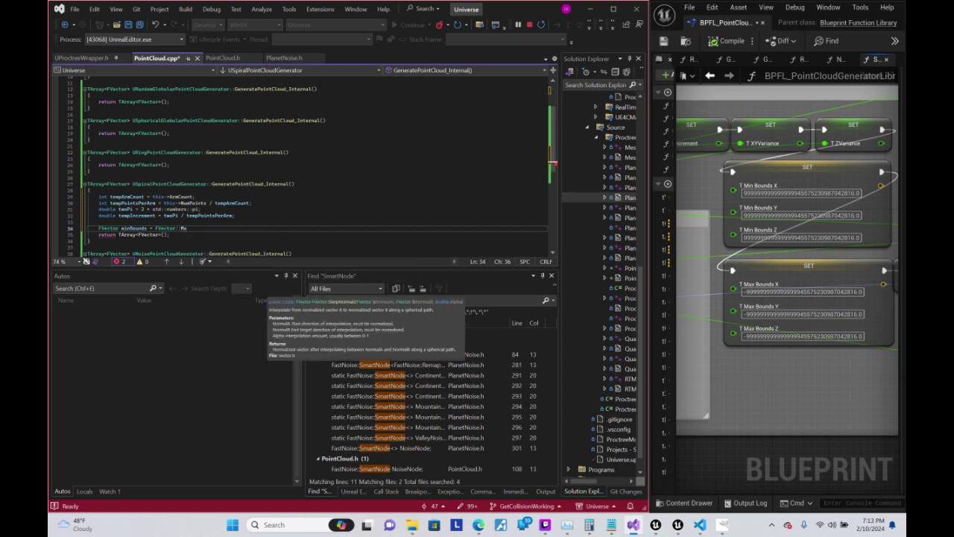
pyautogui.press('BackSpace')
pyautogui.press('BackSpace')
pyautogui.press('BackSpace')
pyautogui.press('BackSpace')
pyautogui.press('BackSpace')
pyautogui.press('BackSpace')
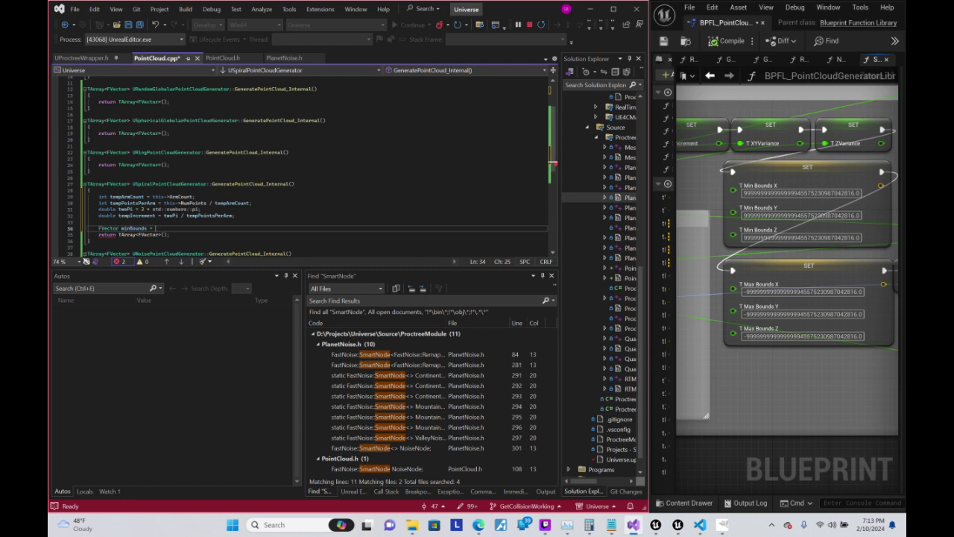
pyautogui.write('{}')
pyautogui.write('double::')
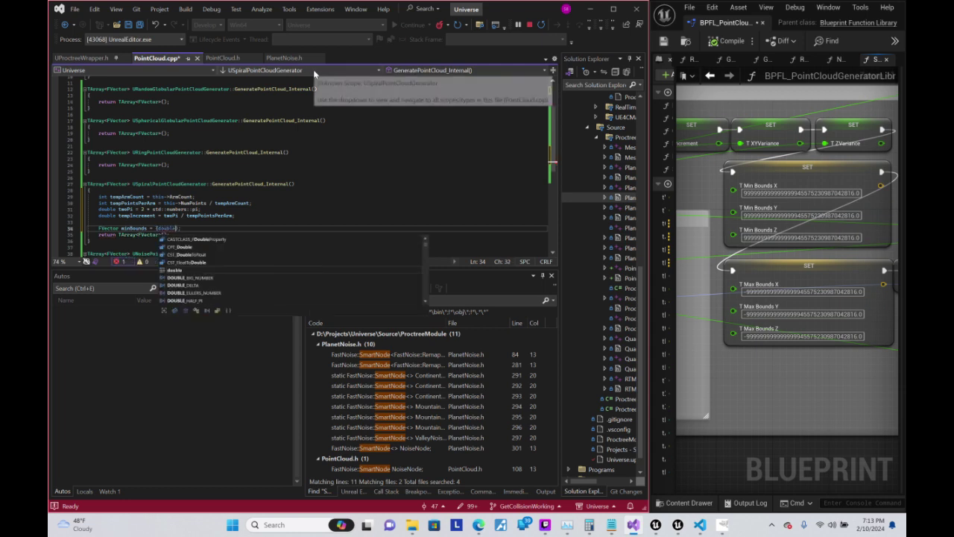
pyautogui.write('max')
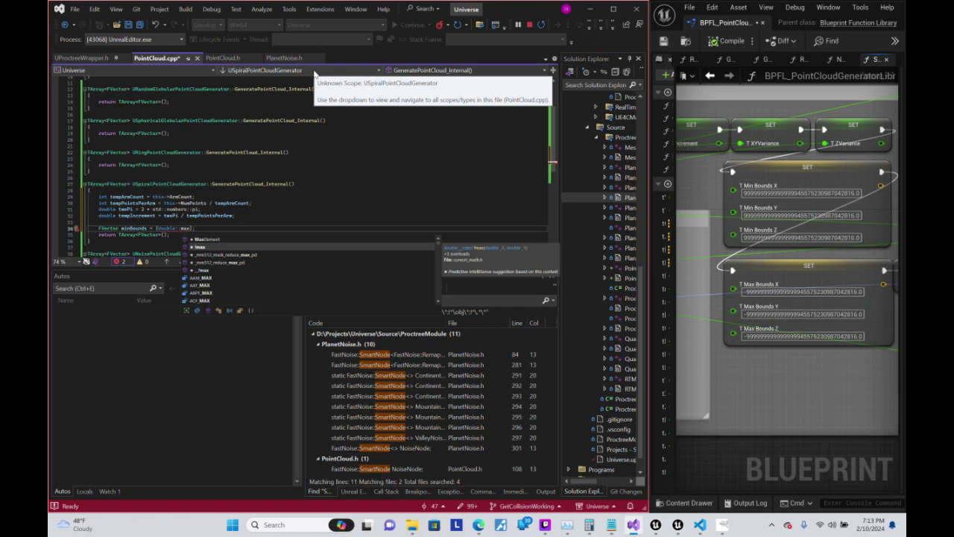
# - Search Bing for 'c++ set FVector to its maximum possible value'
pyautogui.click(481, 526)
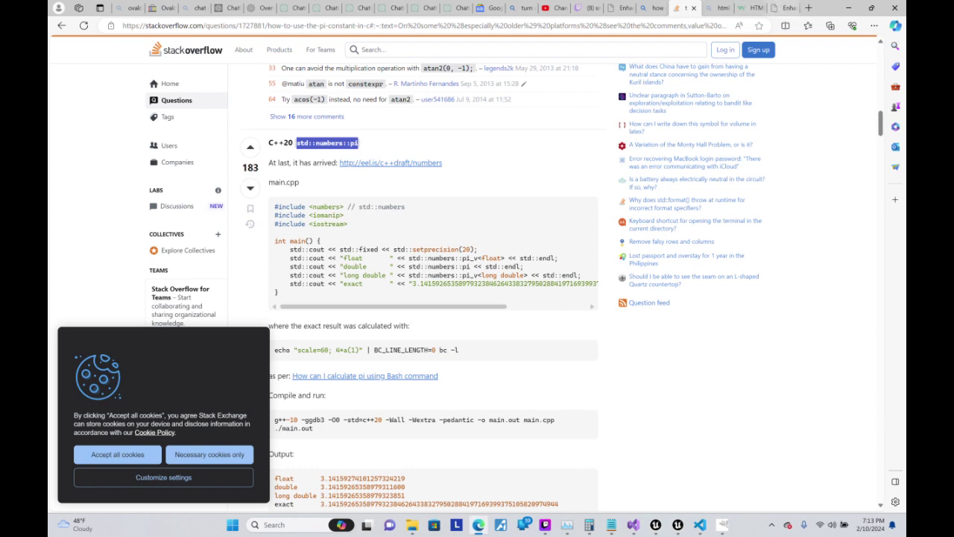
pyautogui.click(477, 25)
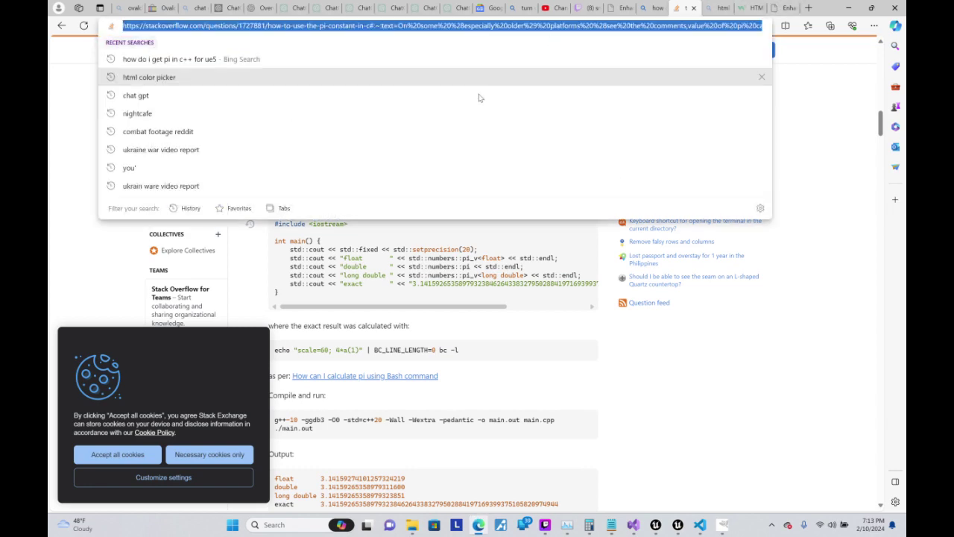
pyautogui.write('c++ set ')
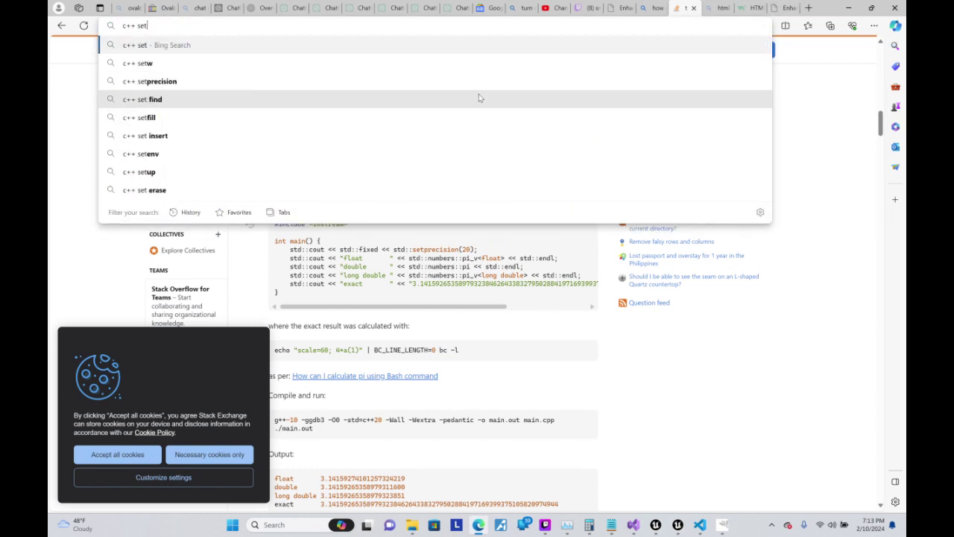
pyautogui.write('FVectyor')
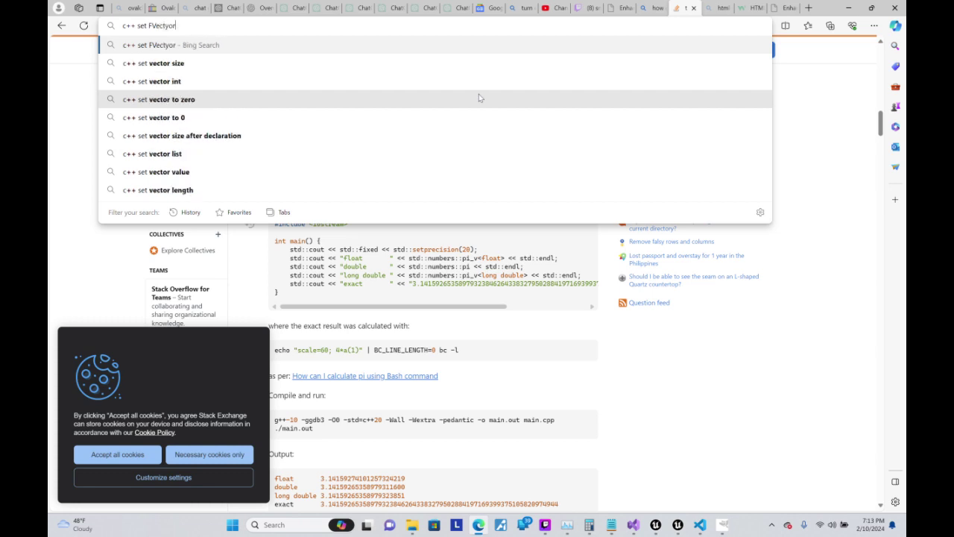
pyautogui.press('BackSpace')
pyautogui.press('BackSpace')
pyautogui.press('BackSpace')
pyautogui.write('or to its')
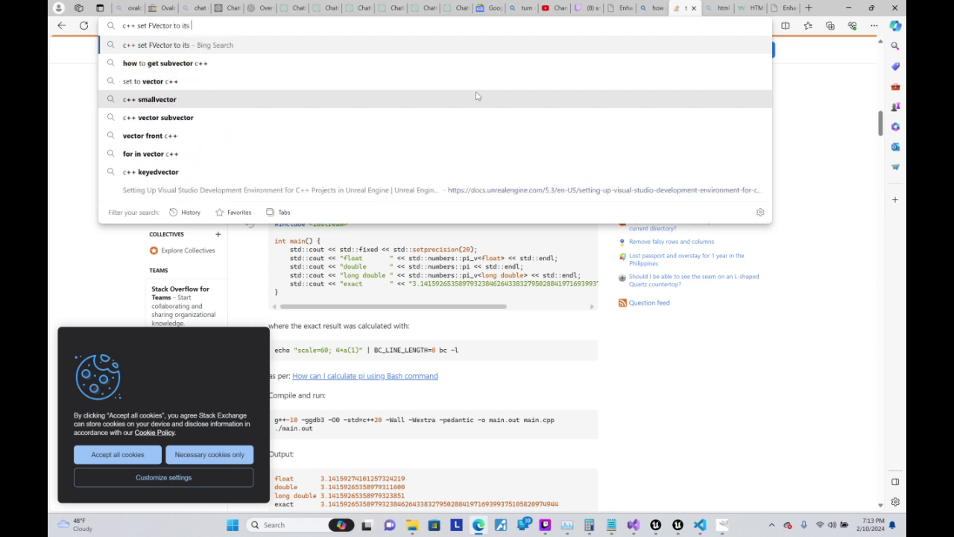
pyautogui.write(' maximum')
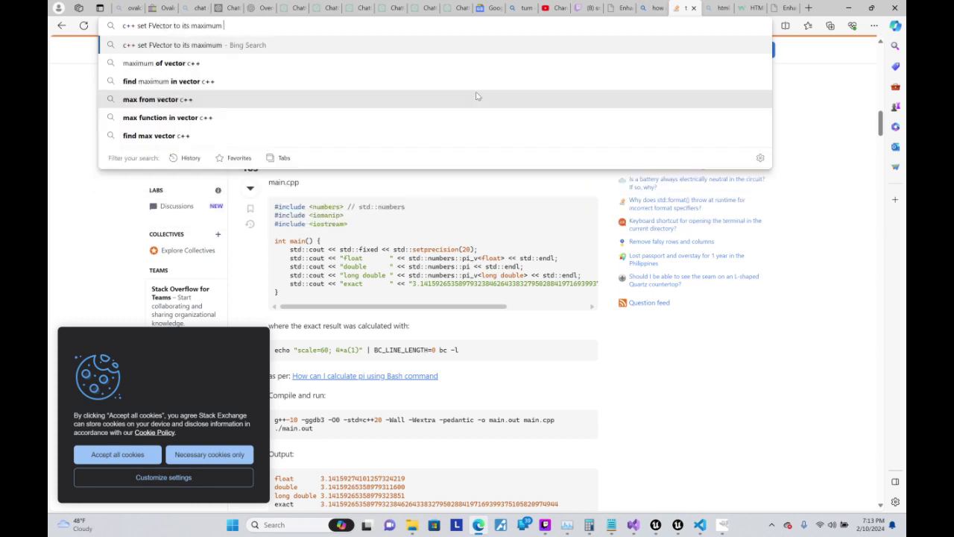
pyautogui.write(' possible value')
pyautogui.press('Return')
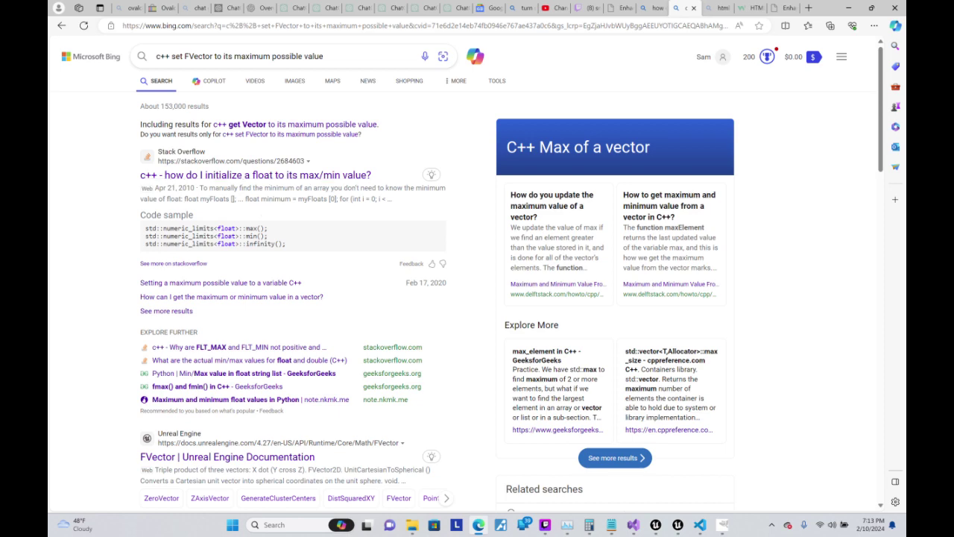
# - Browse the results and read the Stack Overflow question on FLT_MAX and FLT_MIN
pyautogui.scroll(-2, 302, 316)
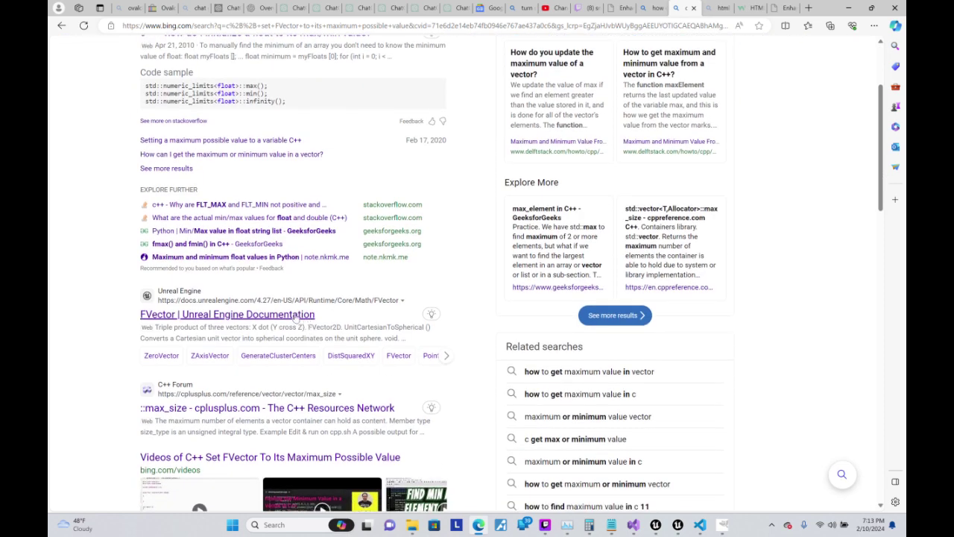
pyautogui.scroll(-5, 363, 314)
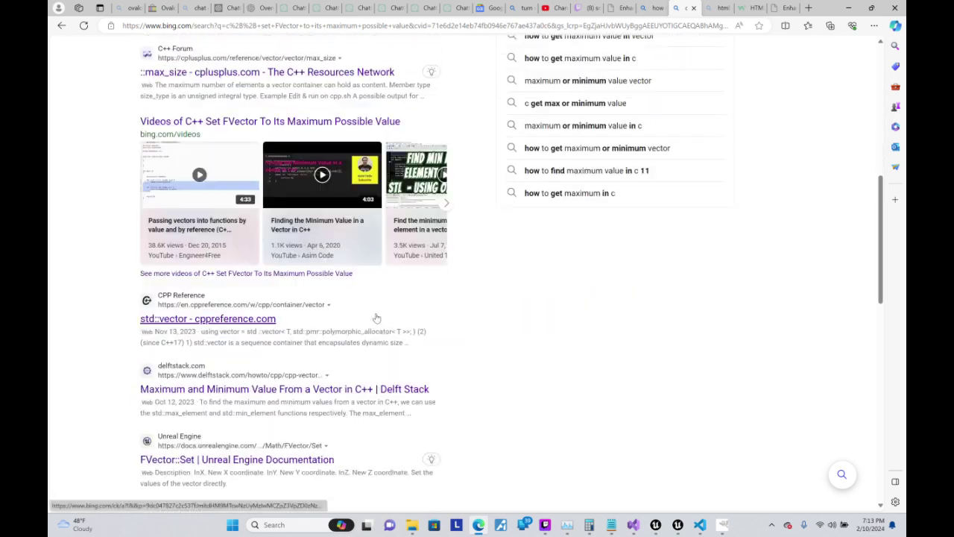
pyautogui.scroll(3, 384, 320)
pyautogui.scroll(-4, 387, 322)
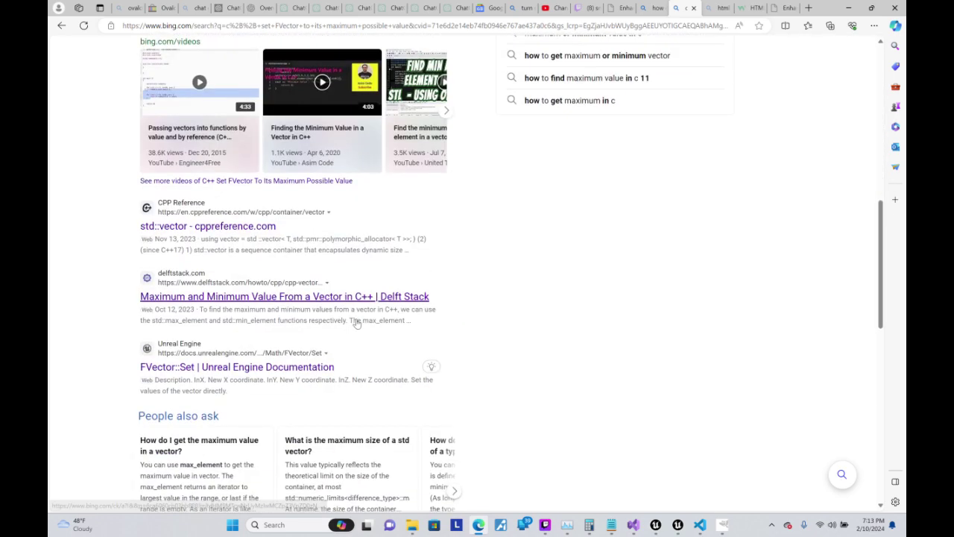
pyautogui.scroll(2, 357, 322)
pyautogui.scroll(3, 328, 284)
pyautogui.scroll(1, 303, 238)
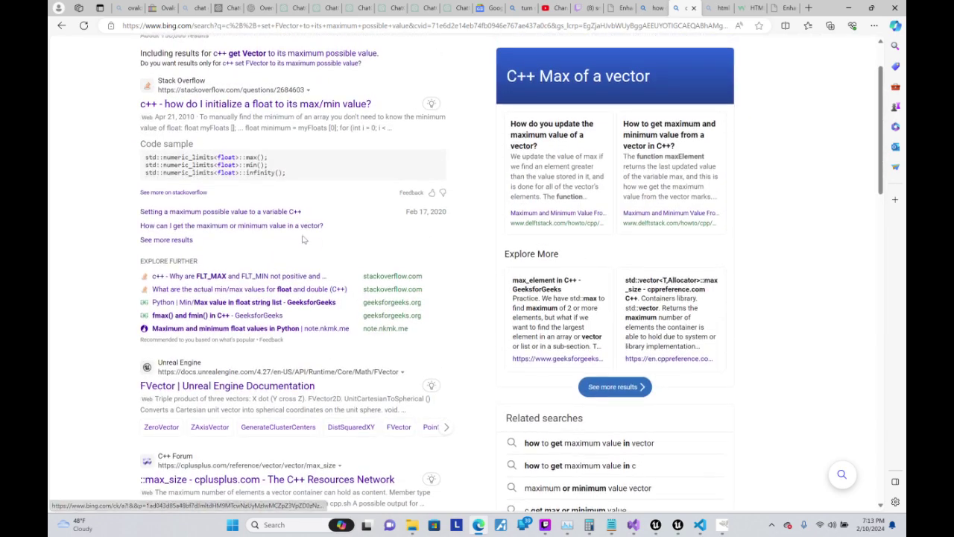
pyautogui.scroll(1, 303, 238)
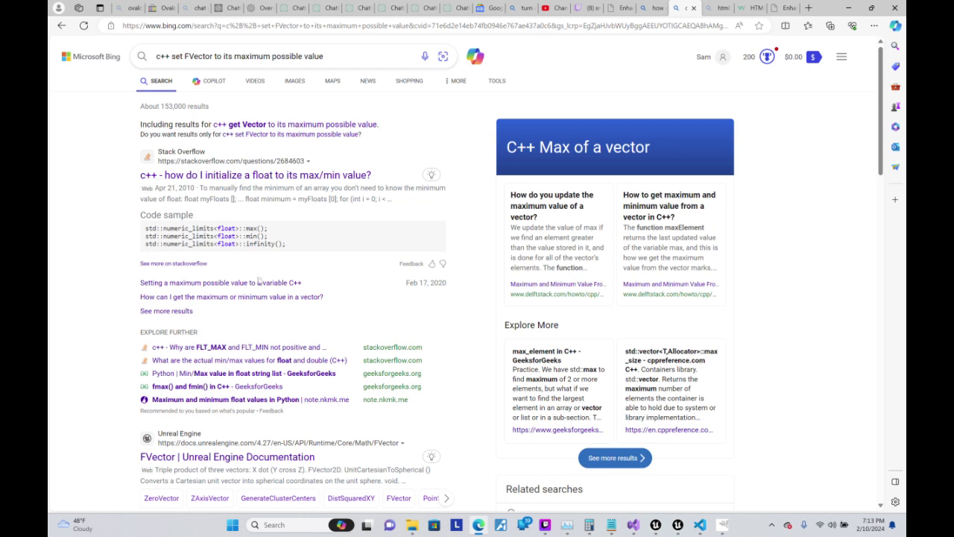
pyautogui.click(265, 347)
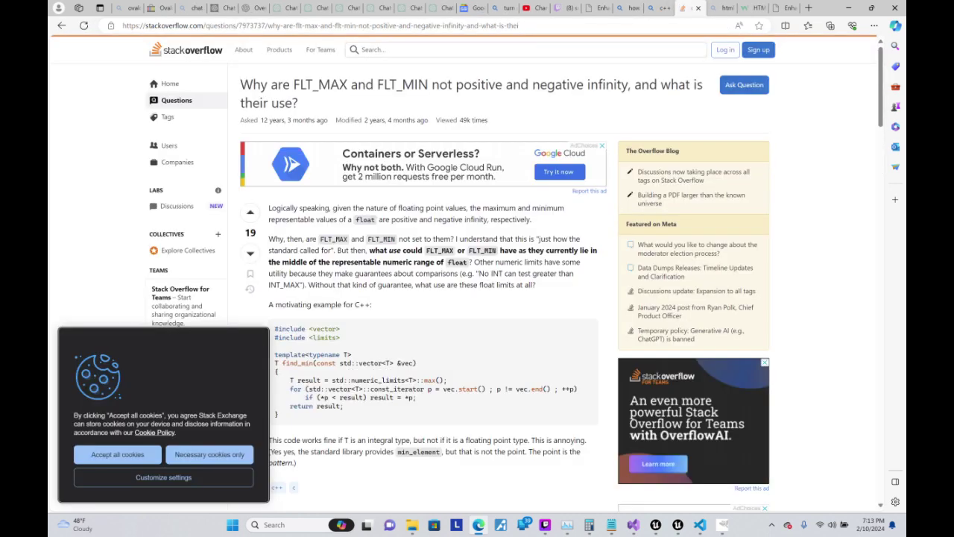
pyautogui.scroll(-2, 504, 232)
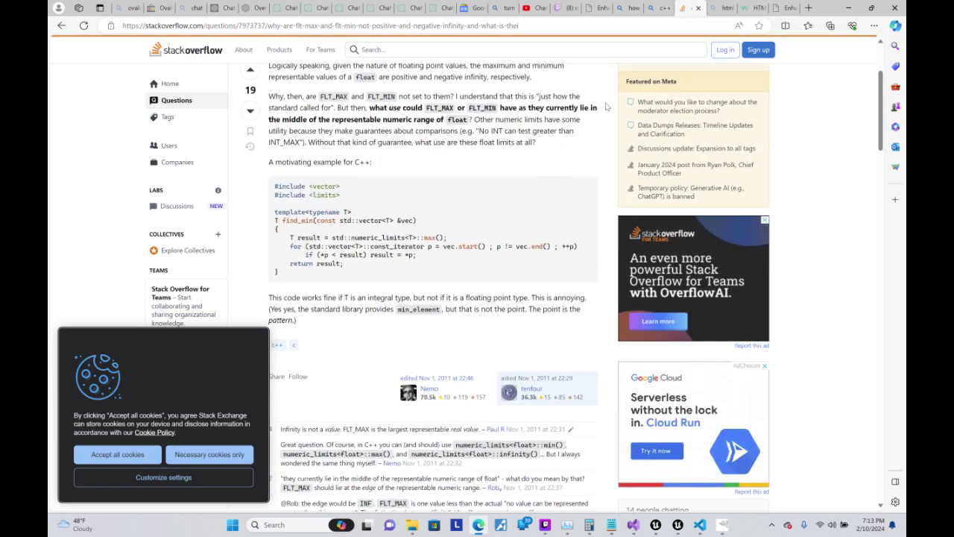
pyautogui.click(849, 8)
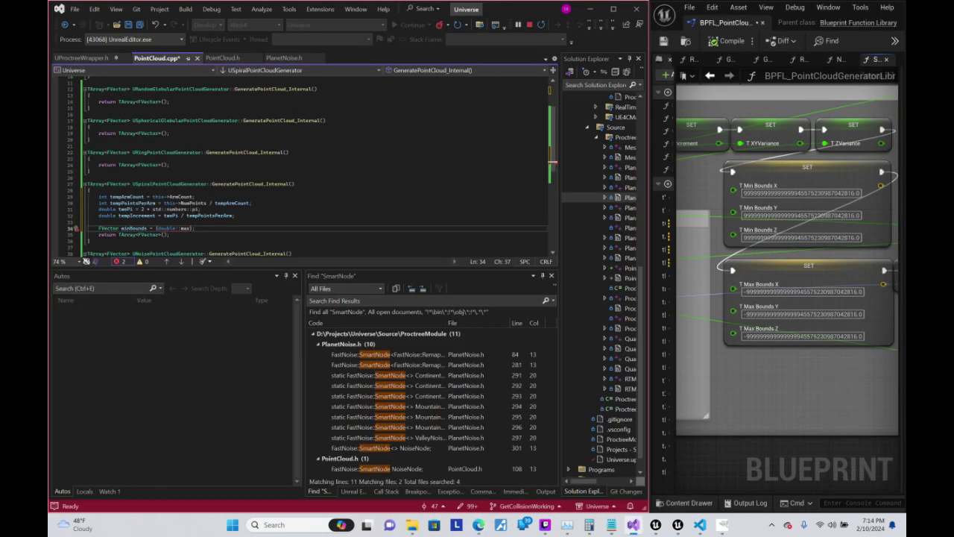
# - Set minBounds to { FLT_MAX, FLT_MAX, FLT_MAX }
pyautogui.press('BackSpace')
pyautogui.press('BackSpace')
pyautogui.press('BackSpace')
pyautogui.press('BackSpace')
pyautogui.press('BackSpace')
pyautogui.press('BackSpace')
pyautogui.press('BackSpace')
pyautogui.press('BackSpace')
pyautogui.press('BackSpace')
pyautogui.press('BackSpace')
pyautogui.press('BackSpace')
pyautogui.write('FLT_M')
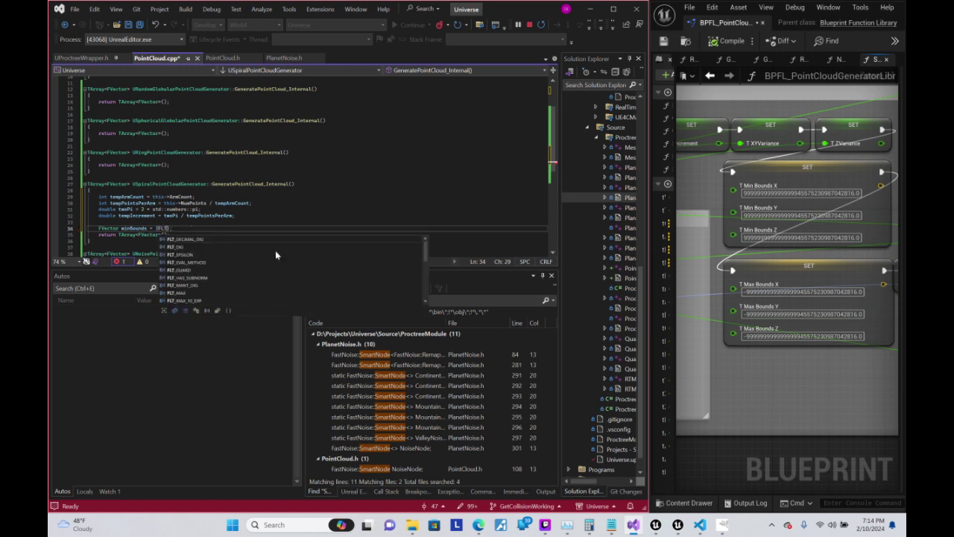
pyautogui.write('AX')
pyautogui.press('Tab')
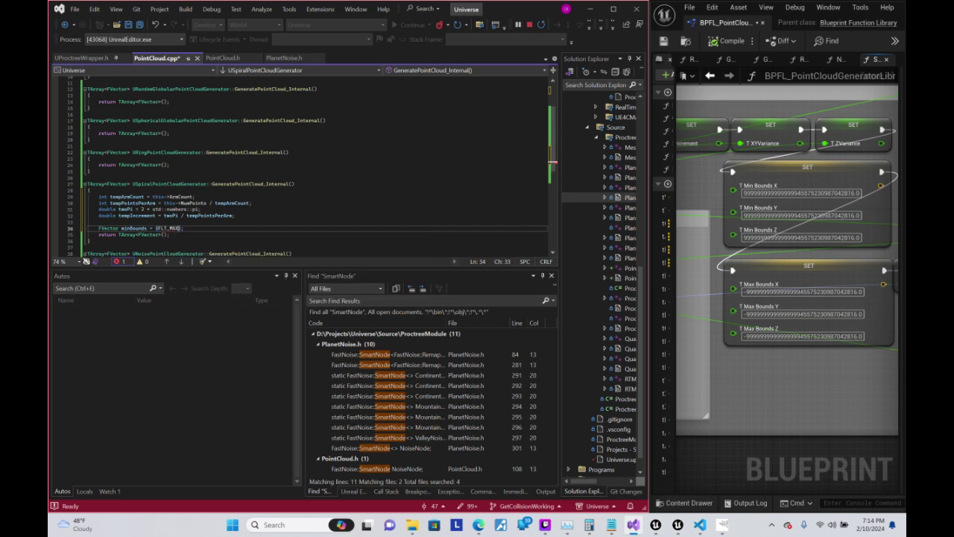
pyautogui.write(',')
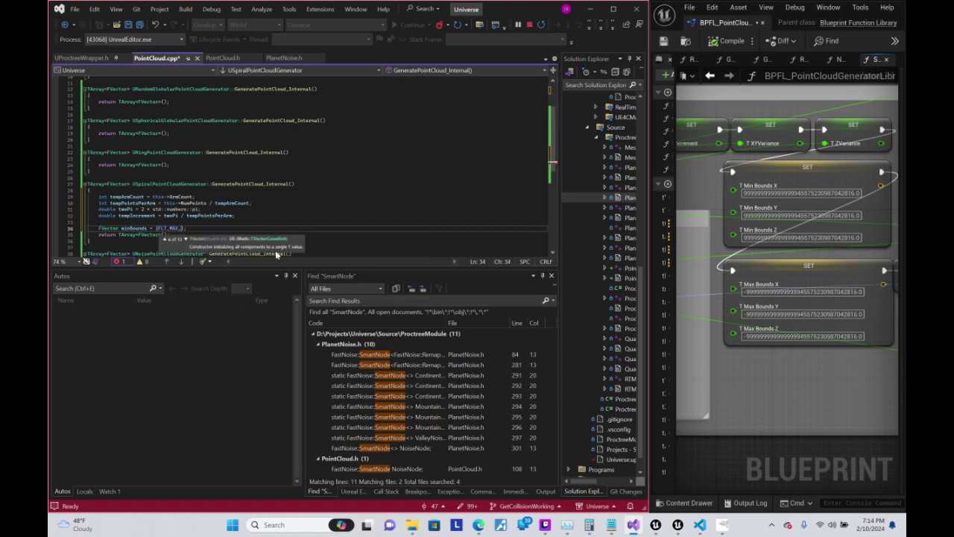
pyautogui.press('BackSpace')
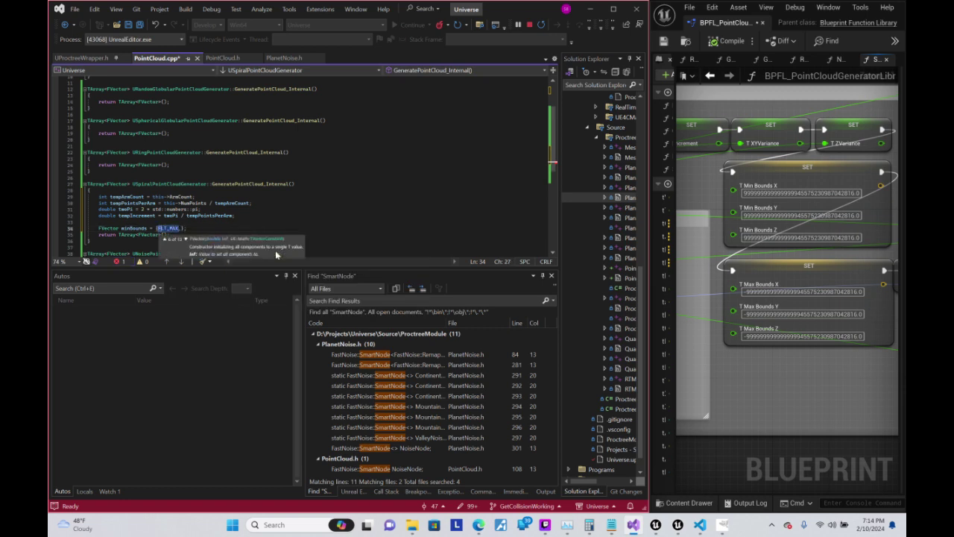
pyautogui.write('};')
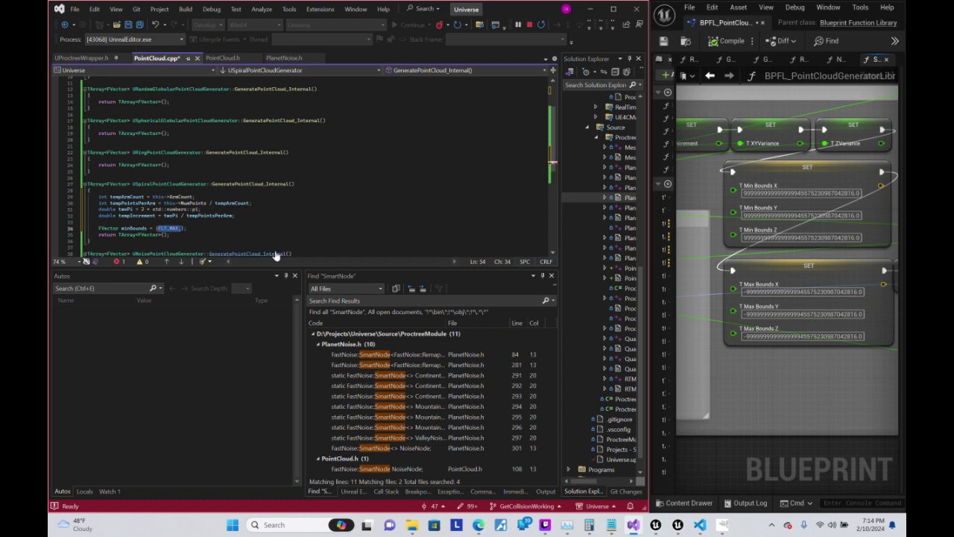
pyautogui.write(', FLT_MAX, FLT_MAX,')
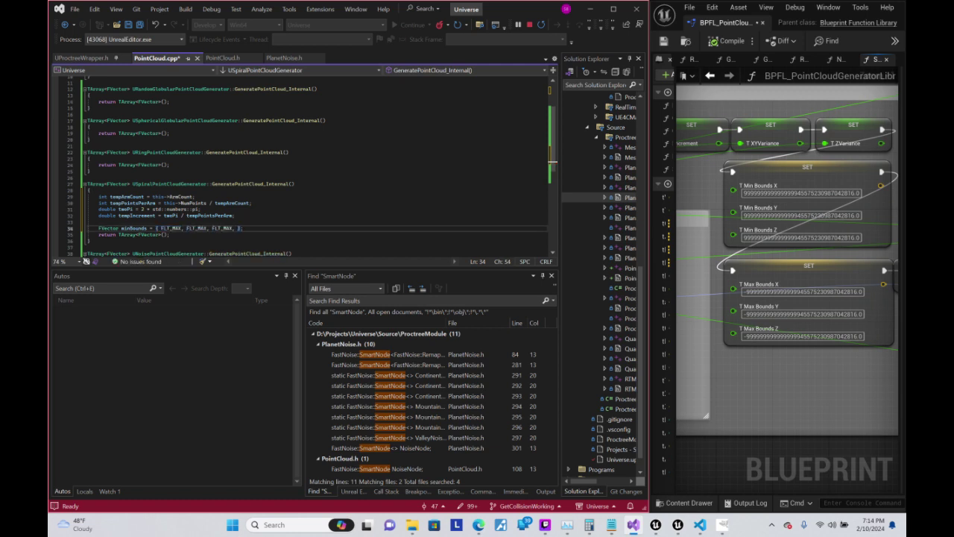
pyautogui.press('BackSpace')
# - Add FVector maxBounds = { FLT_MIN, FLT_MIN, FLT_MIN } on the line below, followed by a new line
pyautogui.press('End')
pyautogui.press('Return')
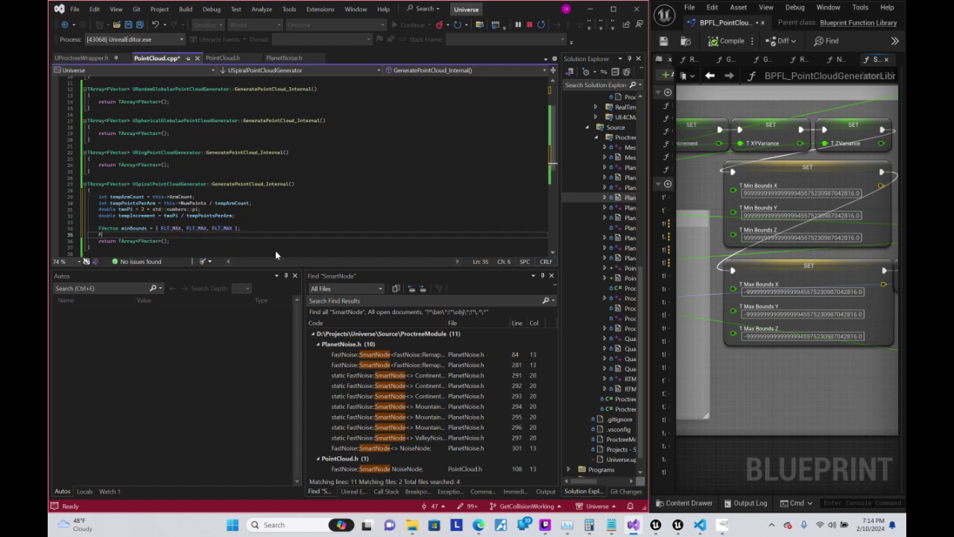
pyautogui.write('Vector Ma')
pyautogui.press('BackSpace')
pyautogui.press('BackSpace')
pyautogui.write('max')
pyautogui.write('Bounds =')
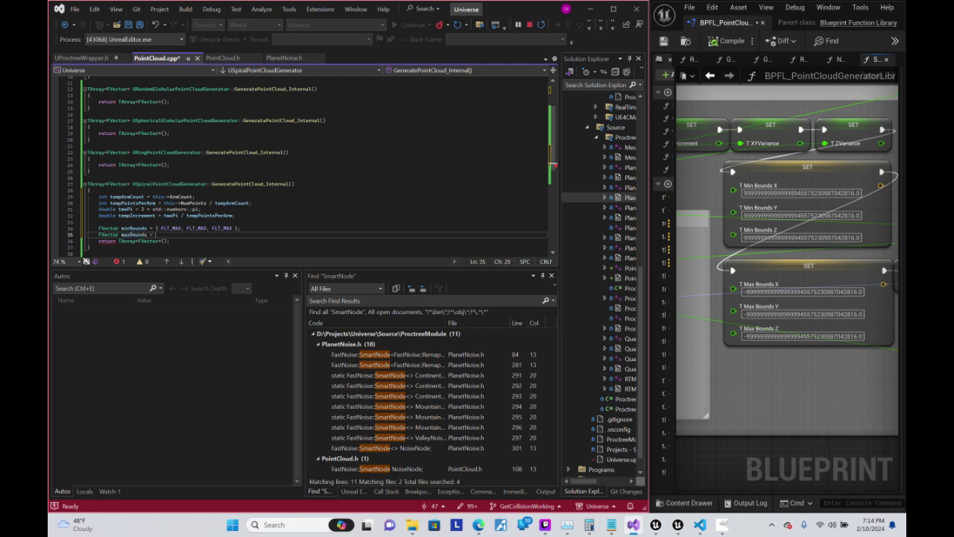
pyautogui.write('{}FLT_MIN')
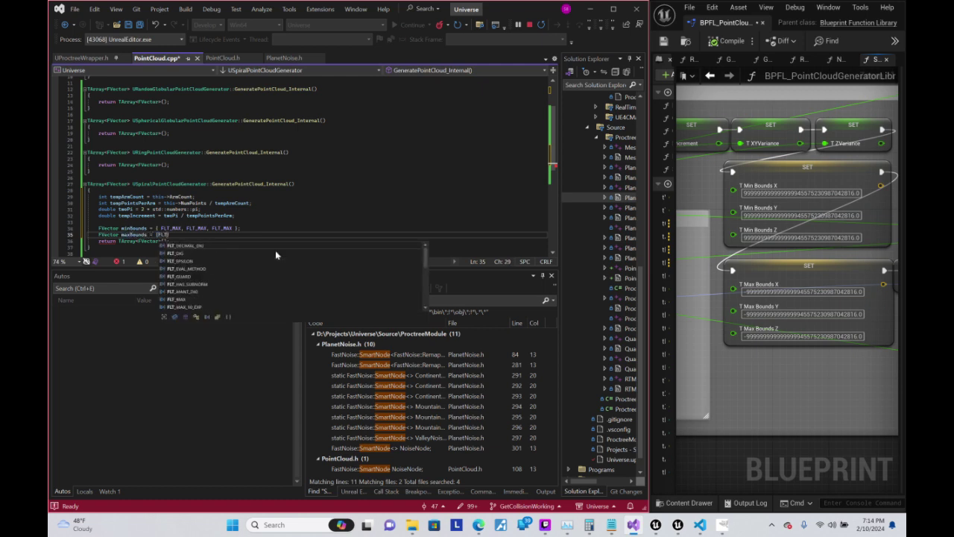
pyautogui.press('Escape')
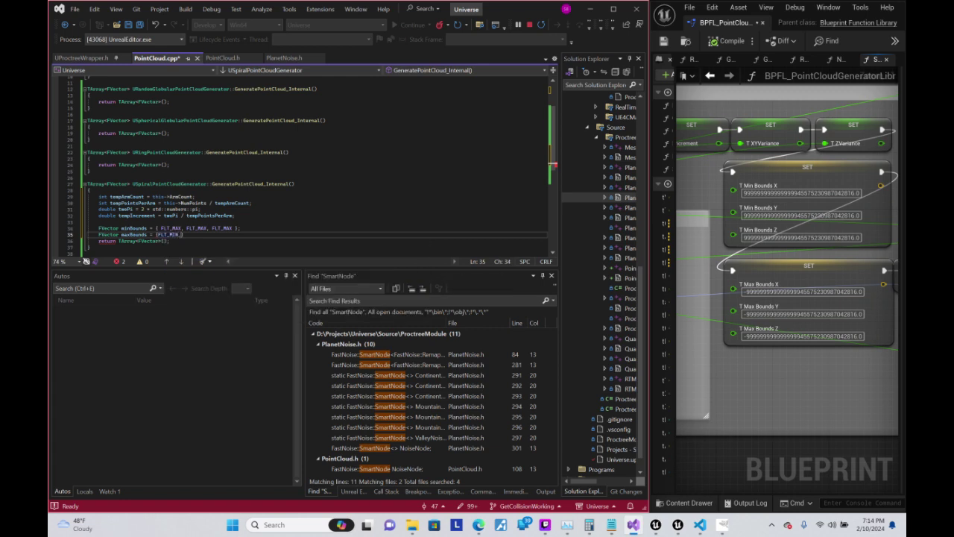
pyautogui.press('Left')
pyautogui.press('Left')
pyautogui.press('Left')
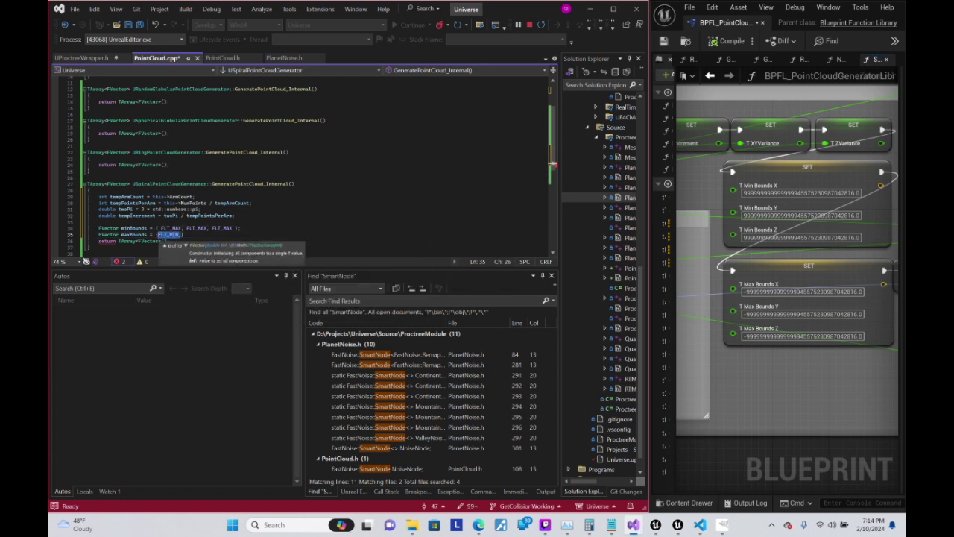
pyautogui.write('FLT_MIN, FLT_MIN, FLT_MIN,')
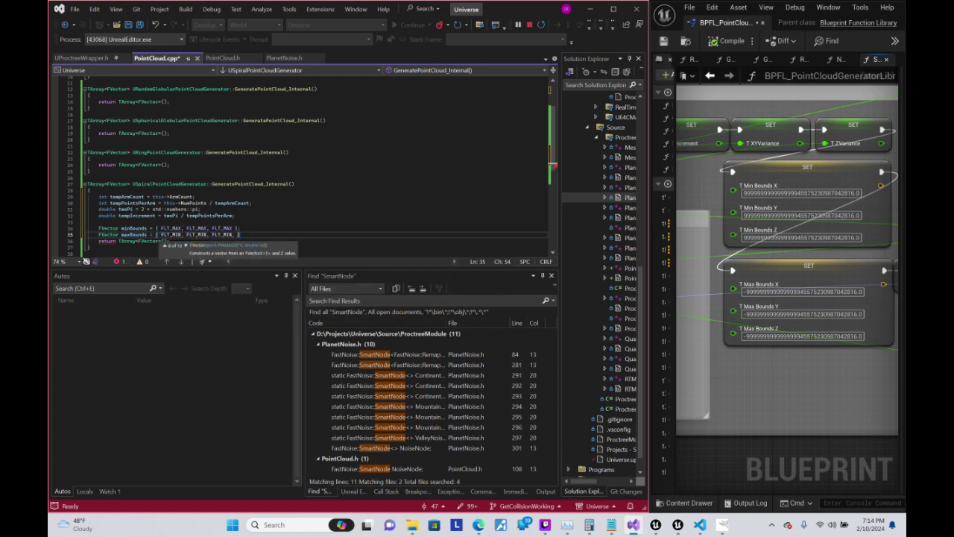
pyautogui.press('BackSpace')
pyautogui.press('BackSpace')
pyautogui.write('};')
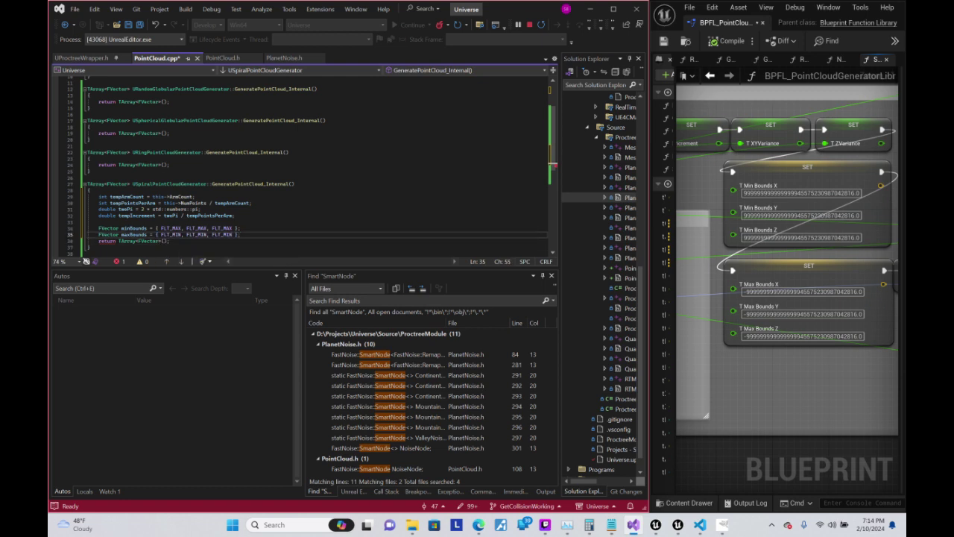
pyautogui.press('Return')
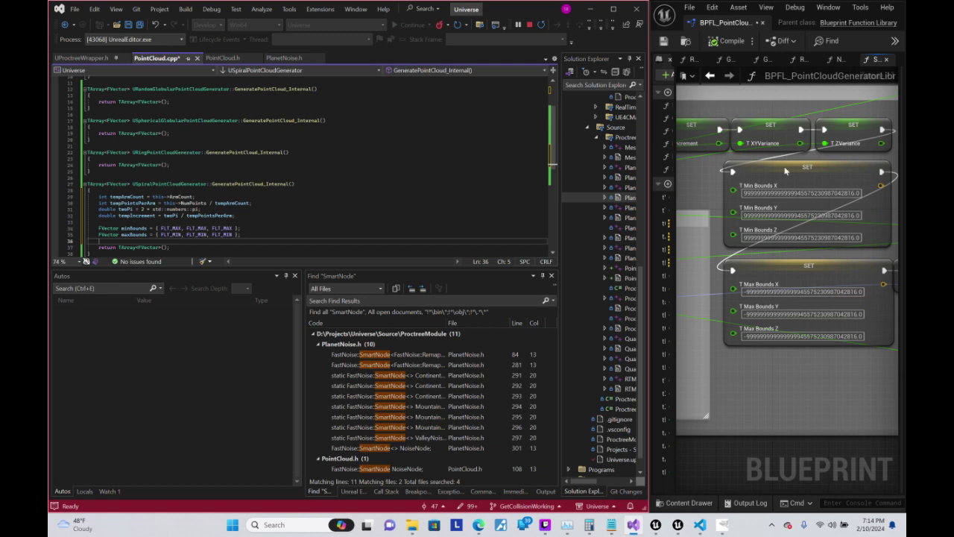
# - Start a Rotator declaration on a new line in the spiral function and check its suggested fixes
pyautogui.scroll(-3, 760, 286)
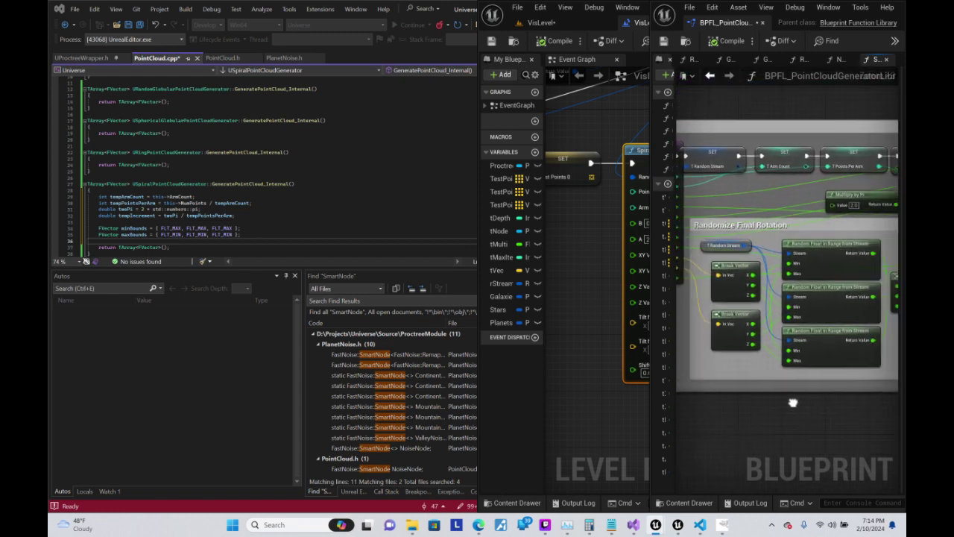
pyautogui.click(352, 312)
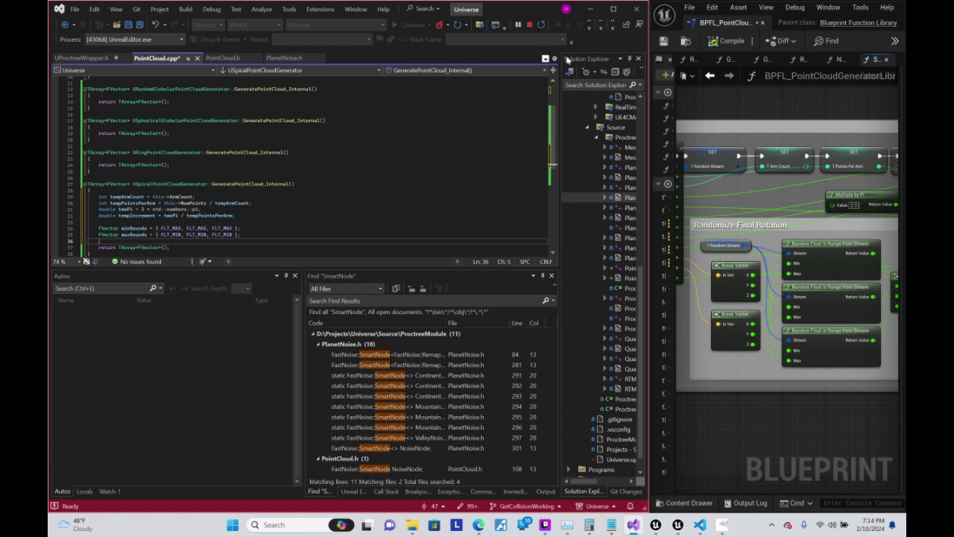
pyautogui.press('Return')
pyautogui.write('Ro')
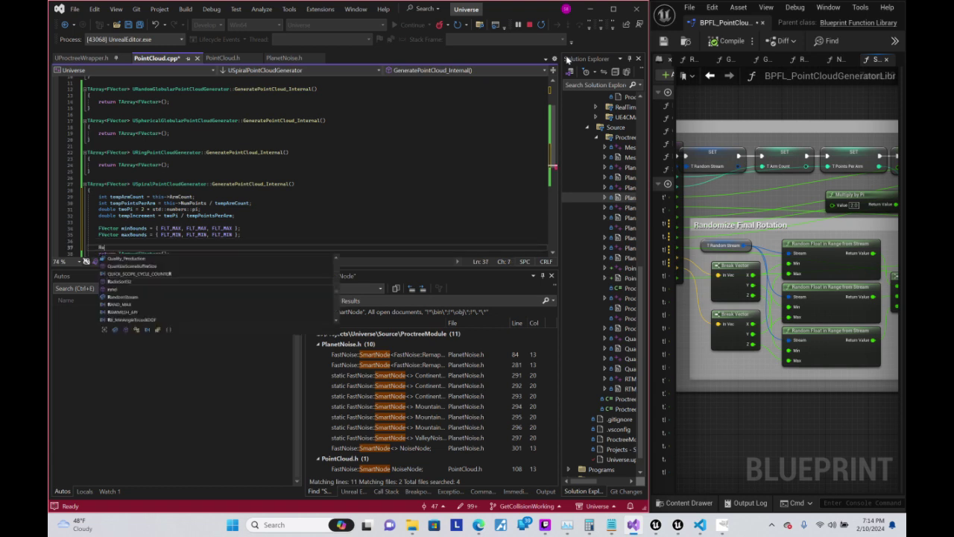
pyautogui.write('tator')
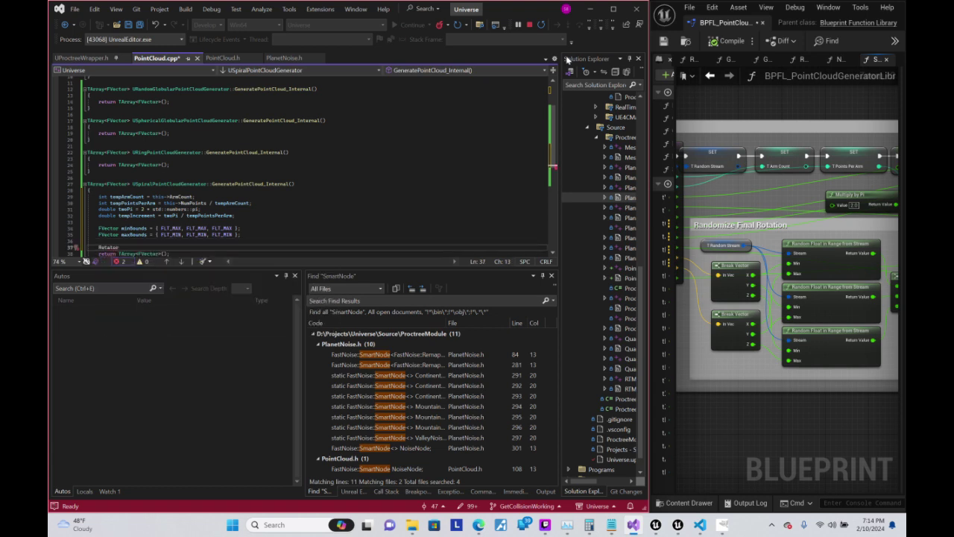
pyautogui.moveTo(108, 247)
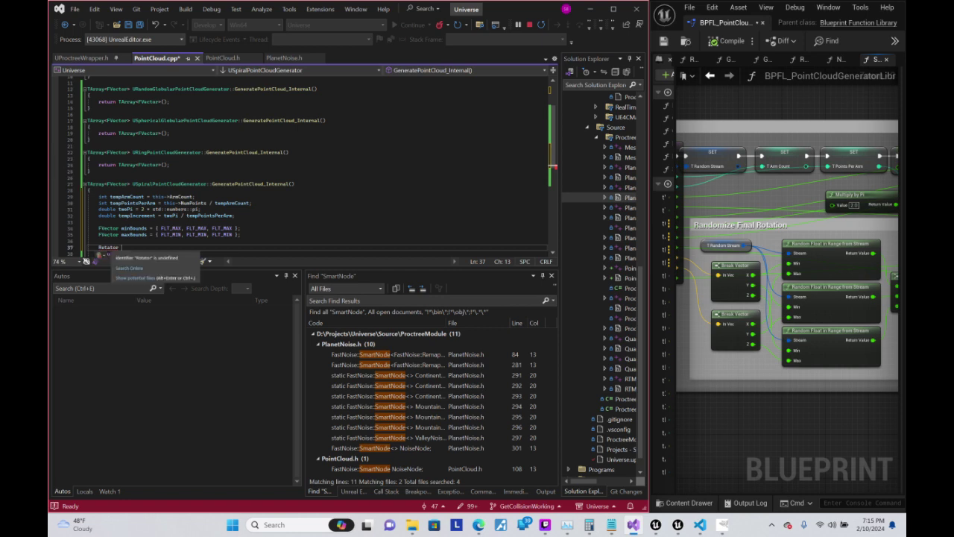
pyautogui.click(144, 278)
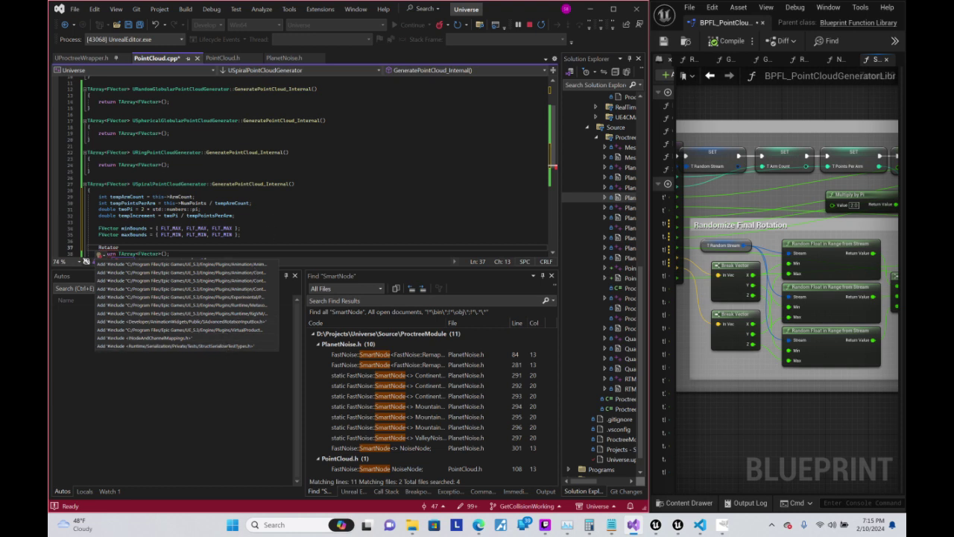
pyautogui.press('Escape')
# - Delete the undefined Rotator word and put the caret on the blank line after maxBounds
pyautogui.doubleClick(108, 246)
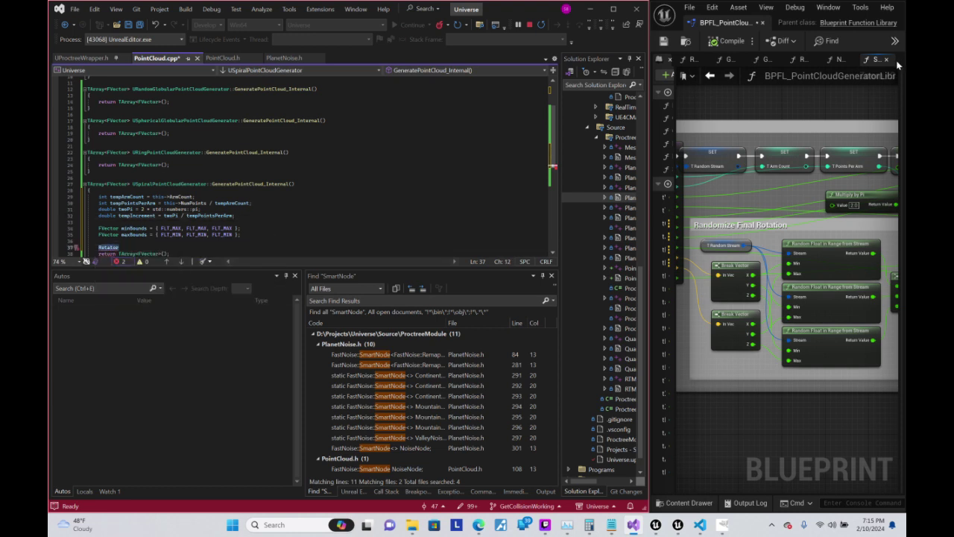
pyautogui.press('BackSpace')
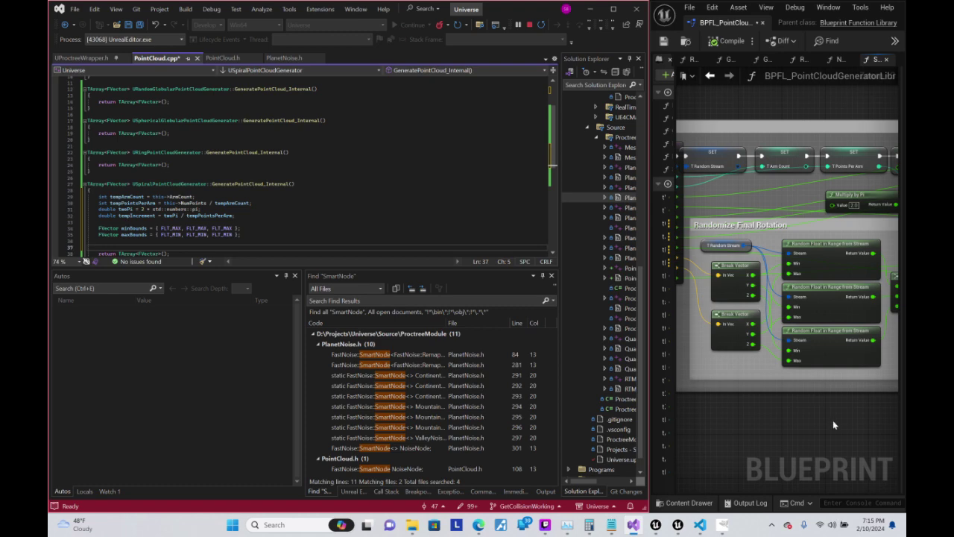
pyautogui.moveTo(832, 425); pyautogui.dragTo(747, 421, button='right')
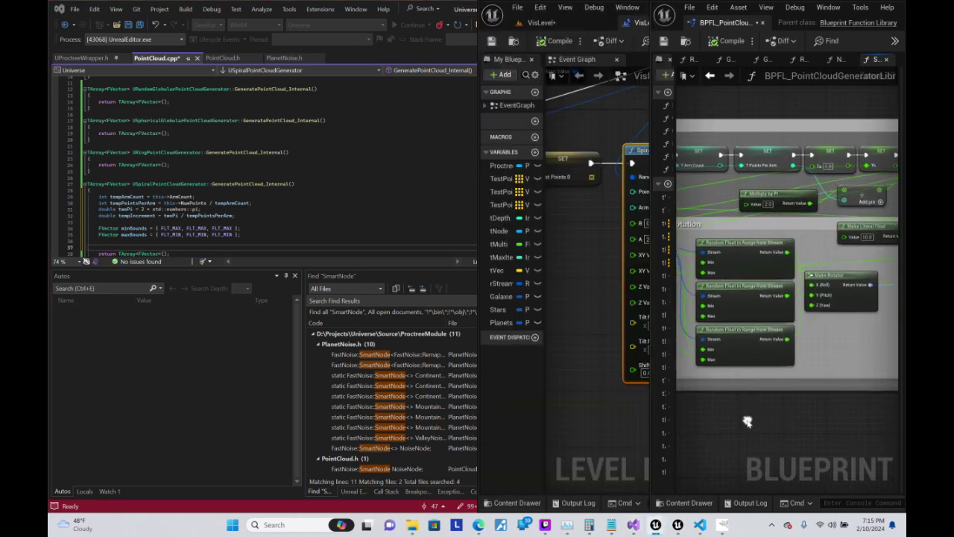
pyautogui.click(99, 240)
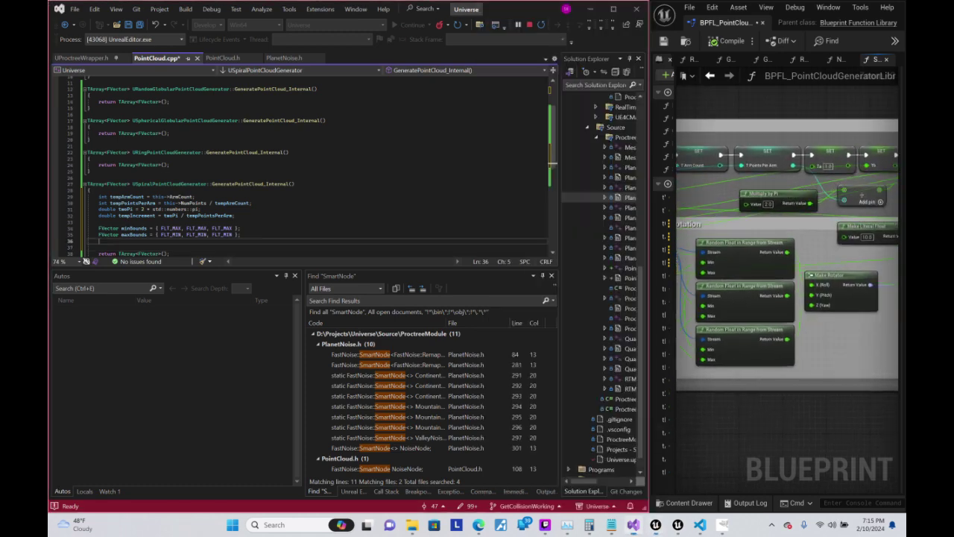
pyautogui.click(101, 246)
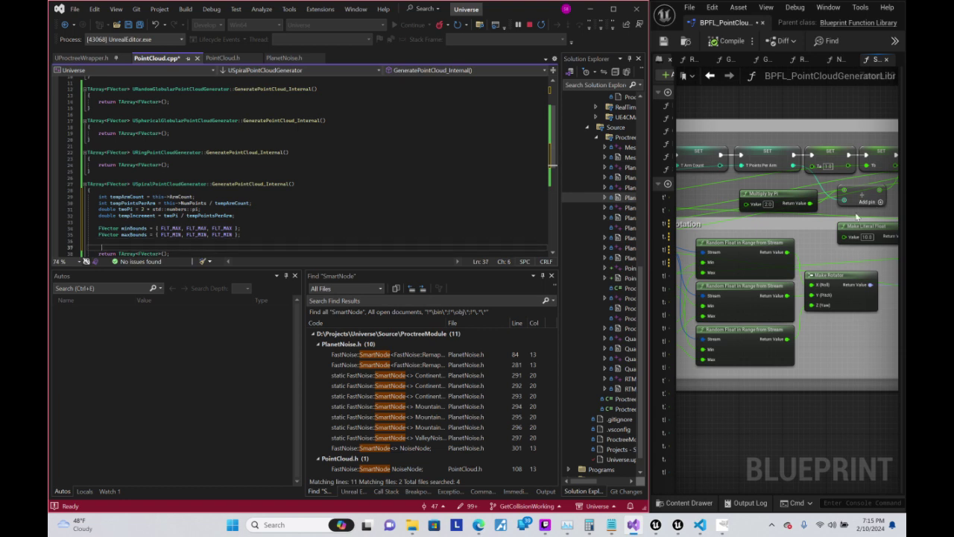
# - Write a this->RandomStream.FRandRange() call on line 37 after trying other RandomStream functions
pyautogui.press('BackSpace')
pyautogui.write('this->Ra')
pyautogui.write('ndo')
pyautogui.press('Tab')
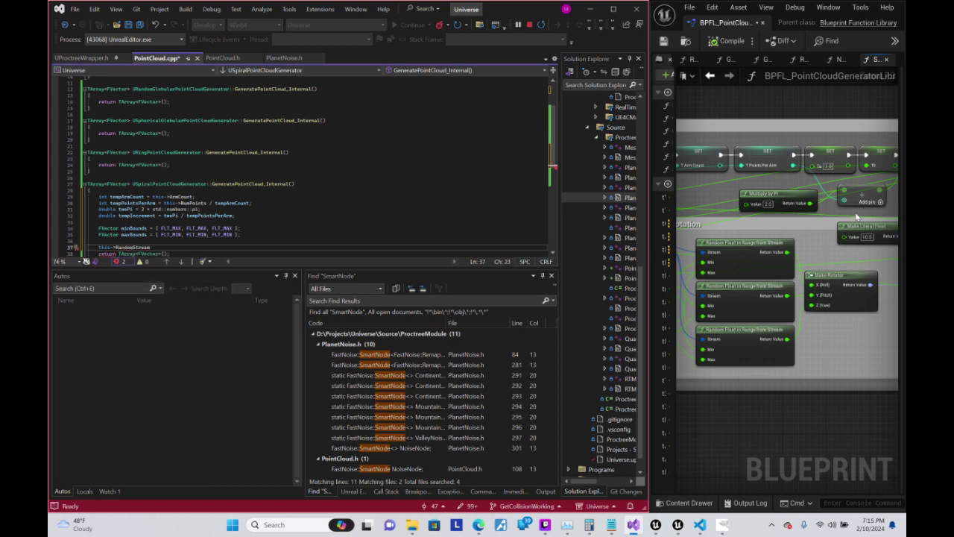
pyautogui.write('->M')
pyautogui.press('BackSpace')
pyautogui.press('BackSpace')
pyautogui.press('BackSpace')
pyautogui.write('.')
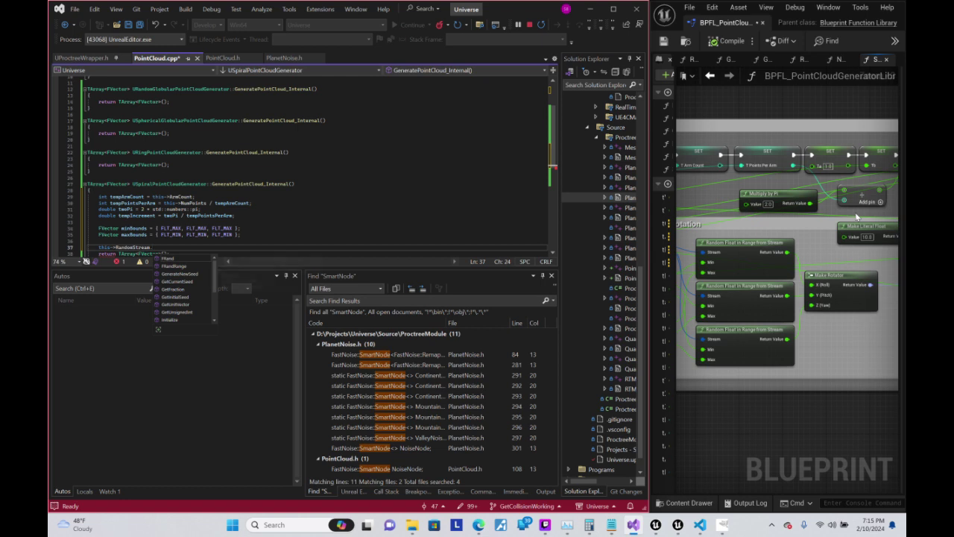
pyautogui.write('random')
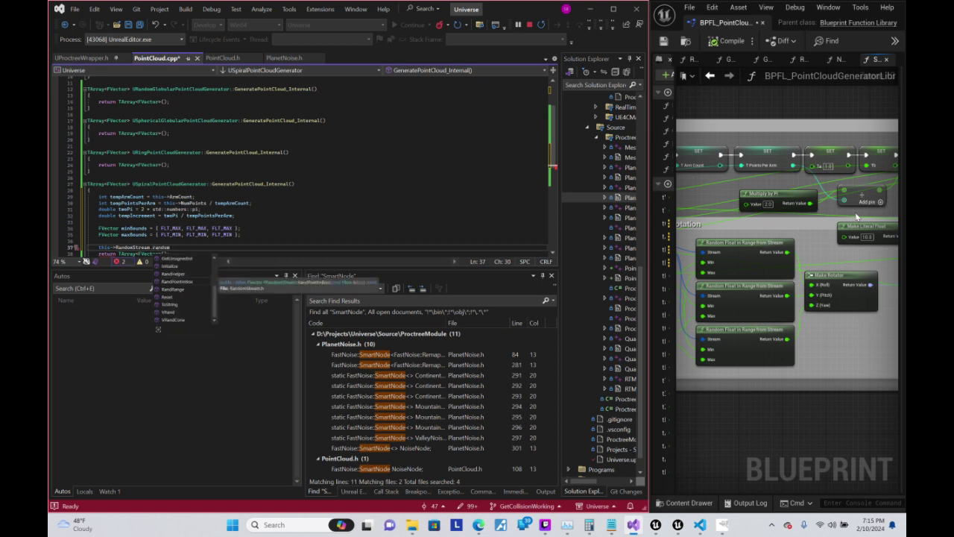
pyautogui.write('Floa')
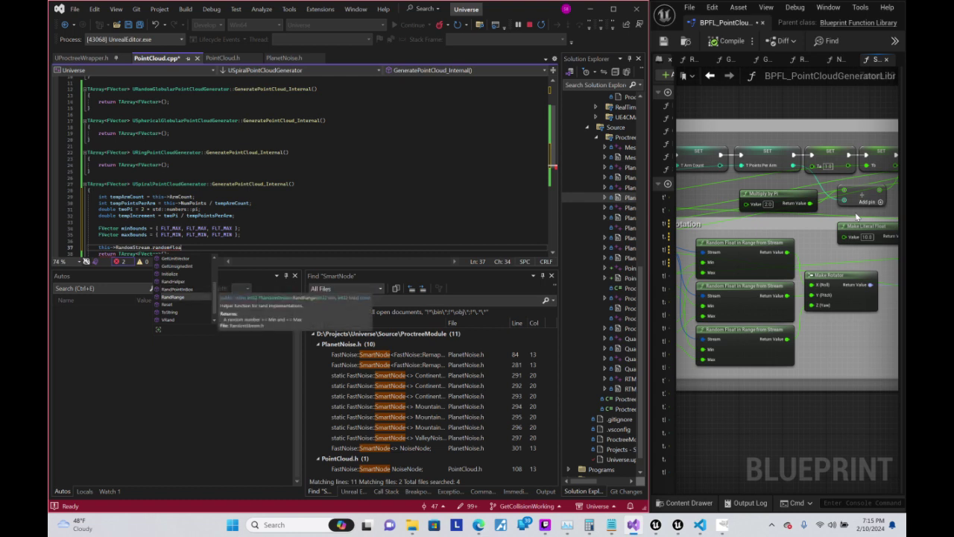
pyautogui.press('Down')
pyautogui.press('Down')
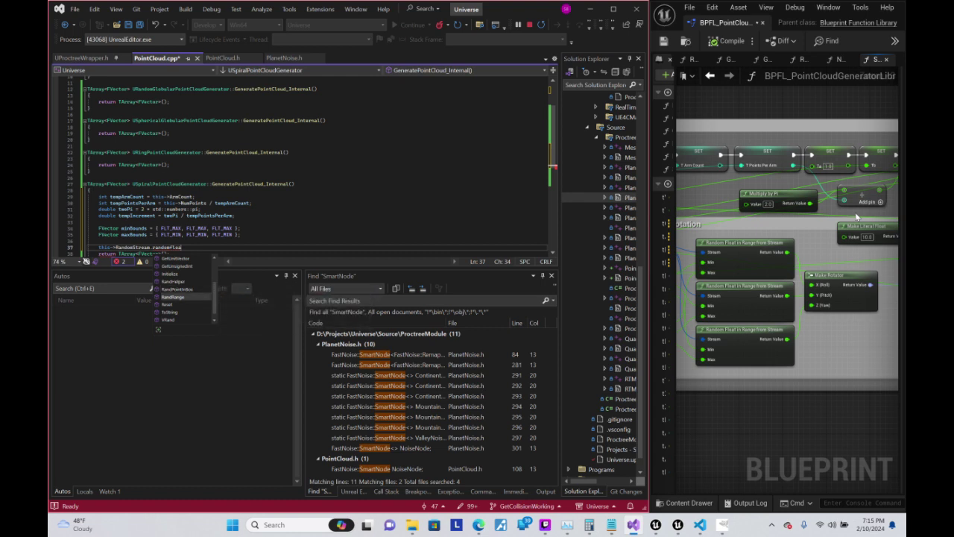
pyautogui.press('Down')
pyautogui.press('Down')
pyautogui.press('Up')
pyautogui.press('Up')
pyautogui.press('Down')
pyautogui.press('Down')
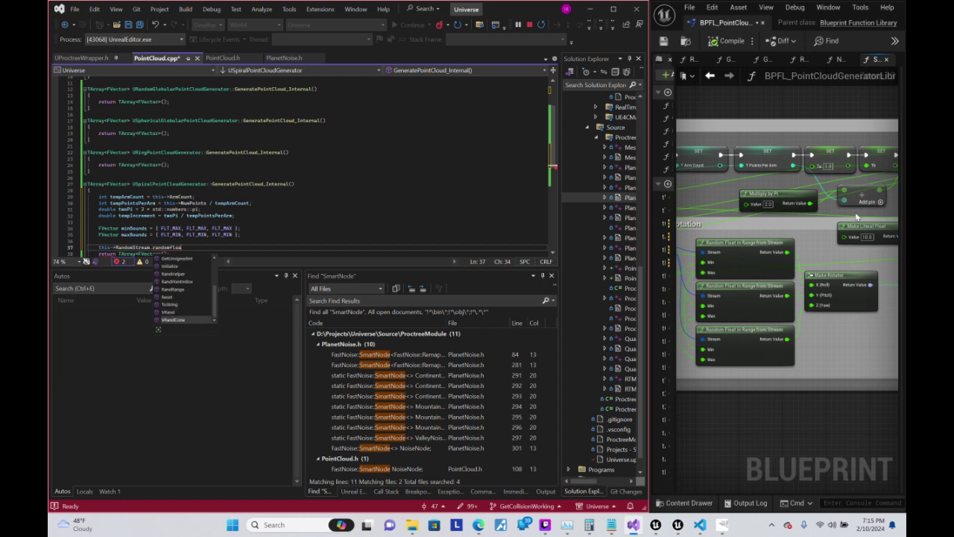
pyautogui.press('Up')
pyautogui.press('Up')
pyautogui.press('Up')
pyautogui.press('Up')
pyautogui.press('Up')
pyautogui.press('Up')
pyautogui.press('Up')
pyautogui.press('Up')
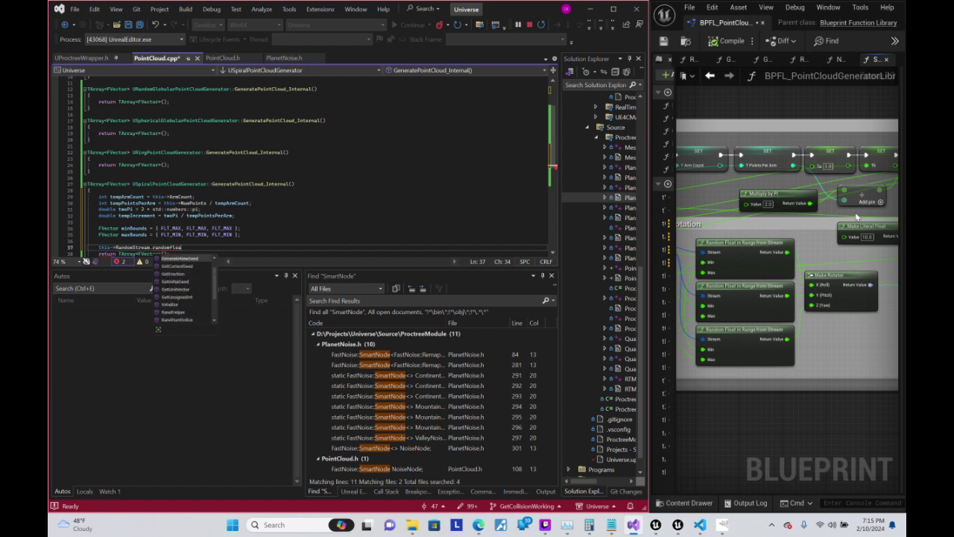
pyautogui.press('Up')
pyautogui.press('Up')
pyautogui.press('Up')
pyautogui.press('Up')
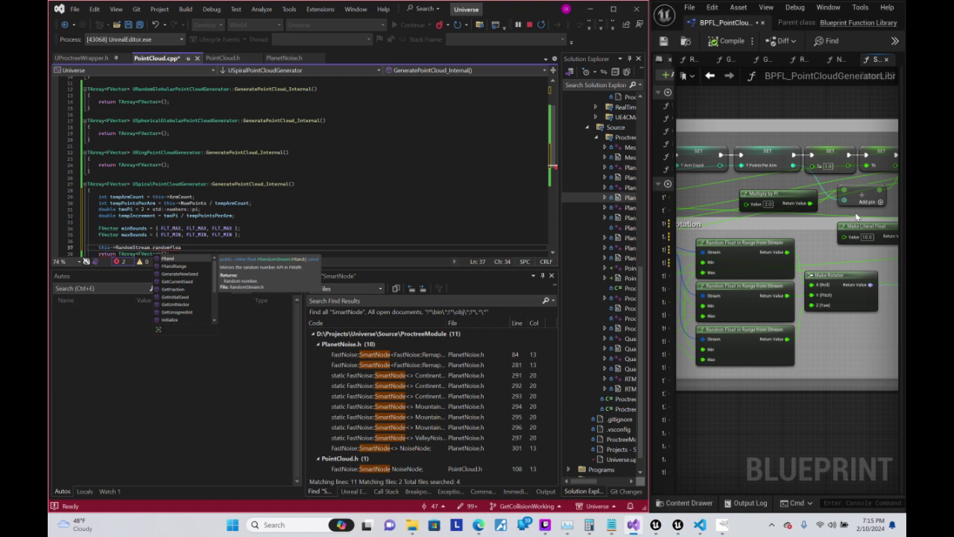
pyautogui.press('BackSpace')
pyautogui.press('BackSpace')
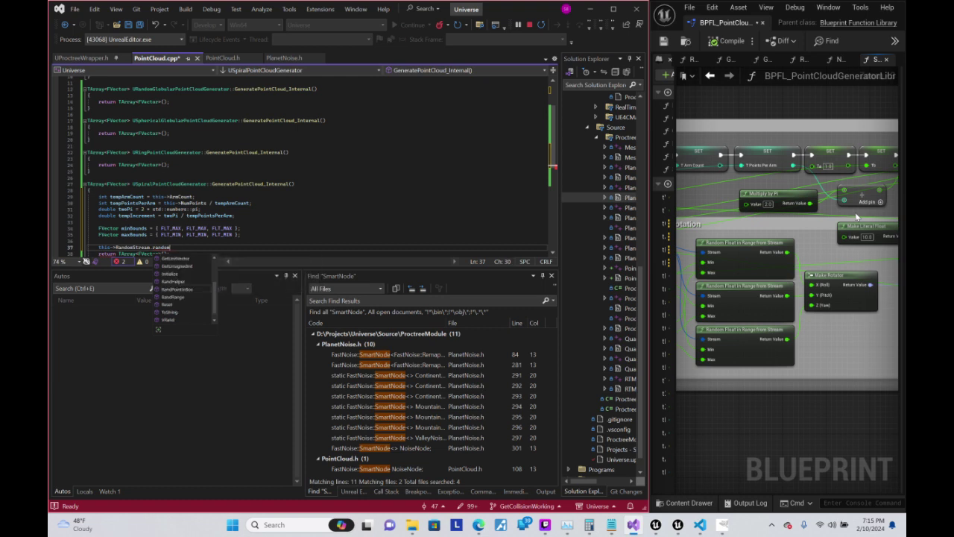
pyautogui.press('BackSpace')
pyautogui.press('BackSpace')
pyautogui.press('BackSpace')
pyautogui.write('Float')
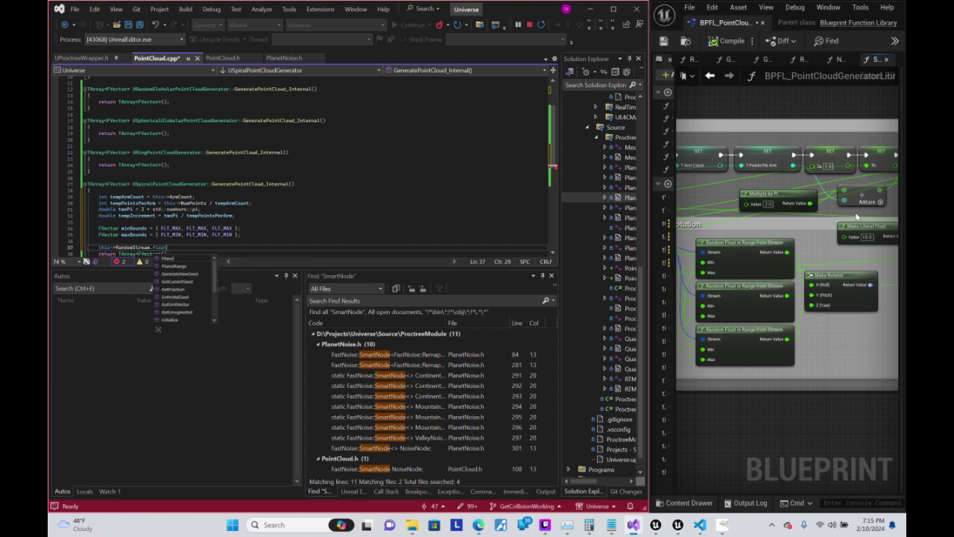
pyautogui.press('BackSpace')
pyautogui.press('BackSpace')
pyautogui.press('BackSpace')
pyautogui.press('BackSpace')
pyautogui.press('BackSpace')
pyautogui.write('in')
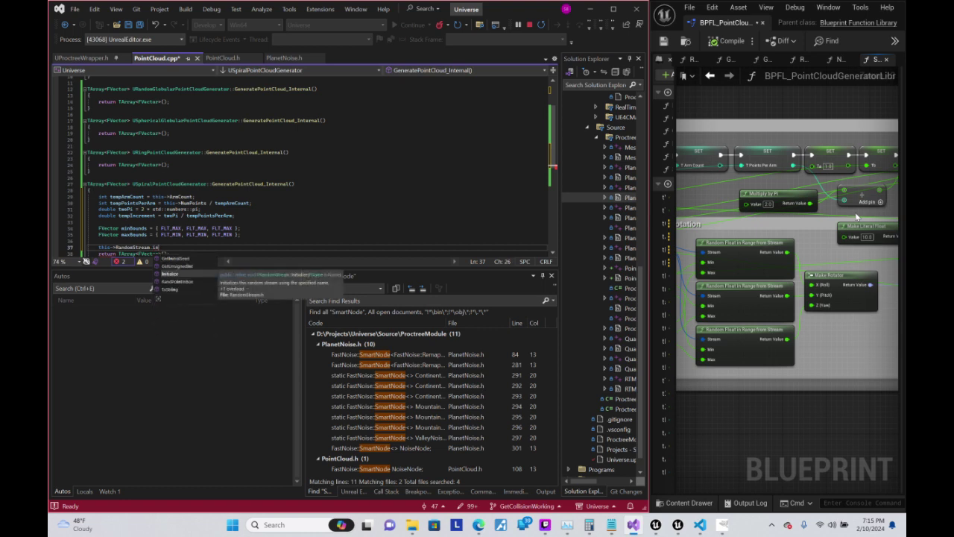
pyautogui.write('(')
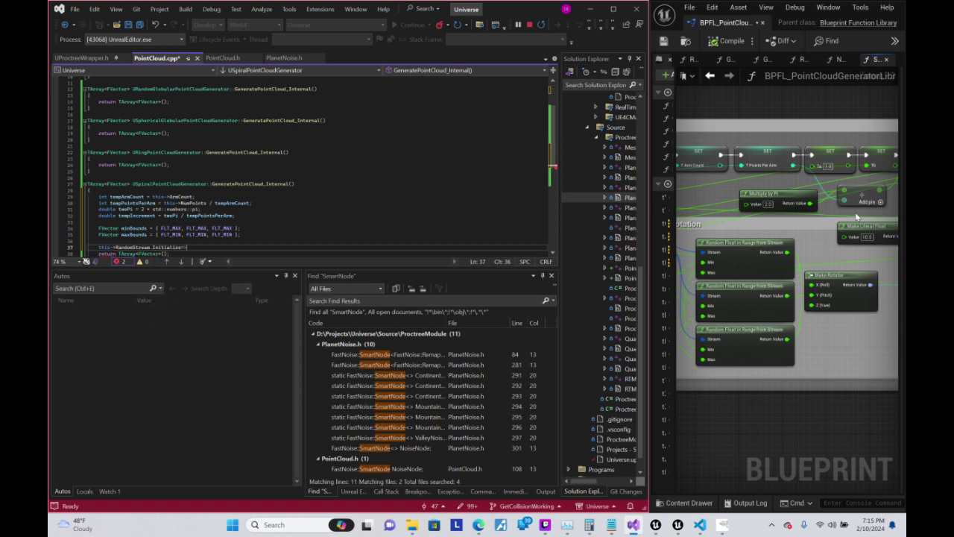
pyautogui.press('BackSpace')
pyautogui.press('BackSpace')
pyautogui.press('BackSpace')
pyautogui.press('BackSpace')
pyautogui.press('BackSpace')
pyautogui.press('BackSpace')
pyautogui.write('rang')
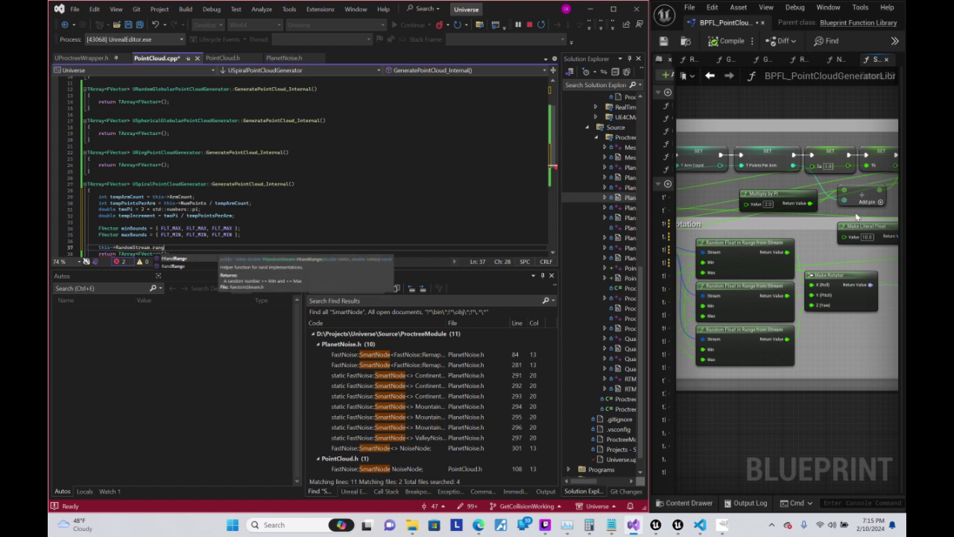
pyautogui.press('Tab')
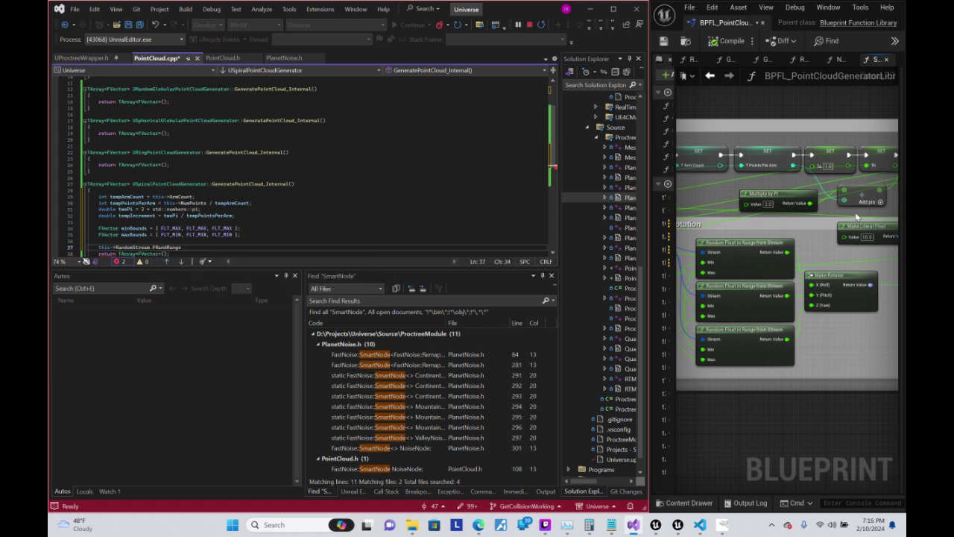
pyautogui.write('()')
# - Complete it as auto xrot = ...FRandRange(this->TiltMin.X, this->TiltMax.X); and select the line
pyautogui.press('Home')
pyautogui.write('auto x')
pyautogui.write('rot =')
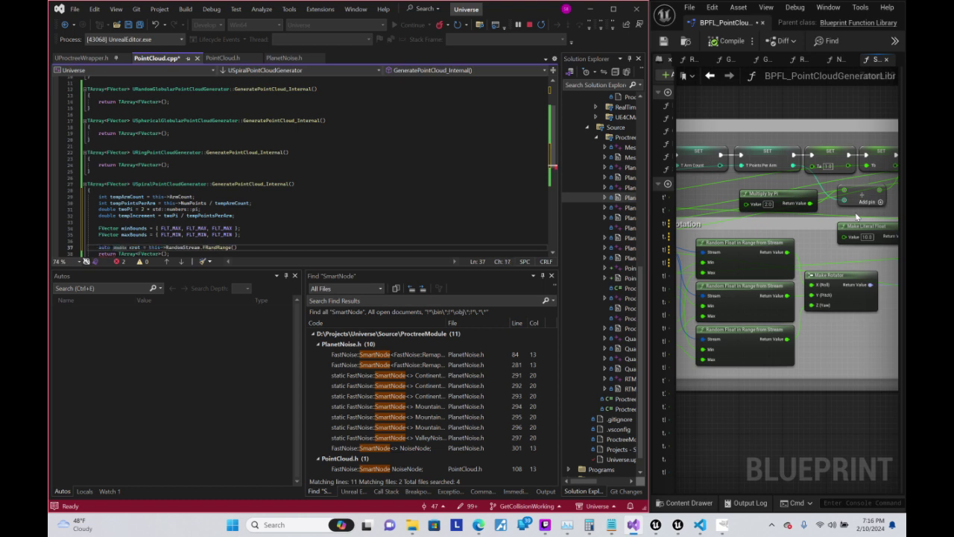
pyautogui.press('End')
pyautogui.write(';')
pyautogui.write('this->')
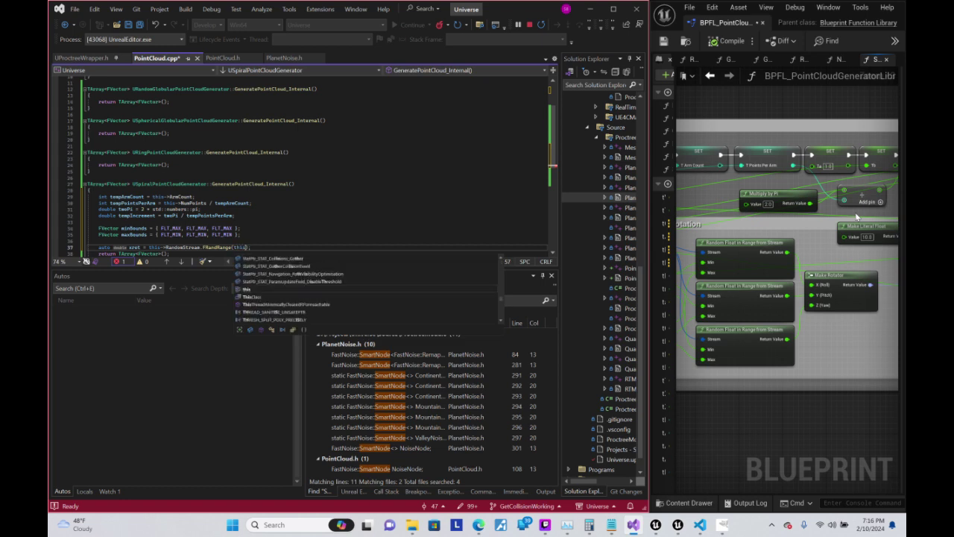
pyautogui.press('Down')
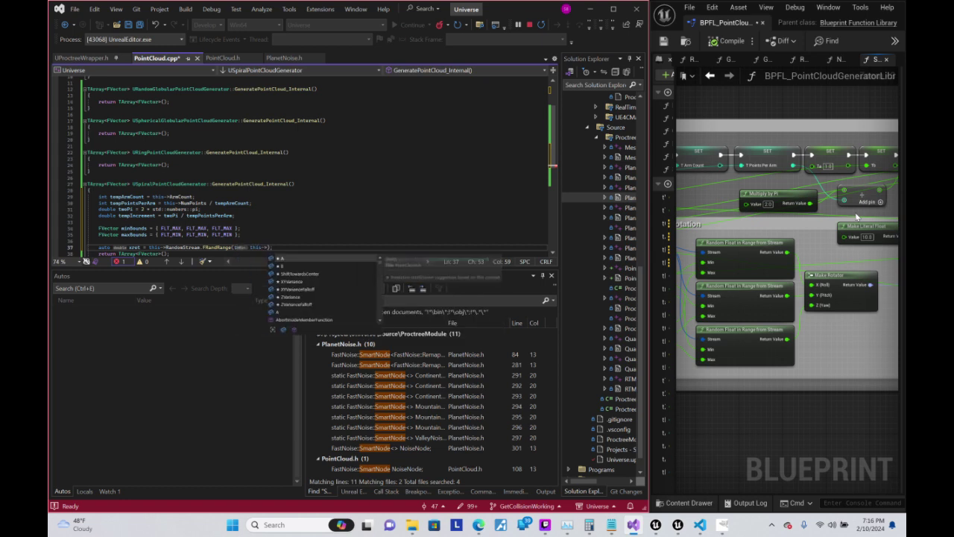
pyautogui.press('Down')
pyautogui.press('Down')
pyautogui.press('Down')
pyautogui.press('Down')
pyautogui.press('Down')
pyautogui.press('Down')
pyautogui.press('Down')
pyautogui.press('Down')
pyautogui.press('Down')
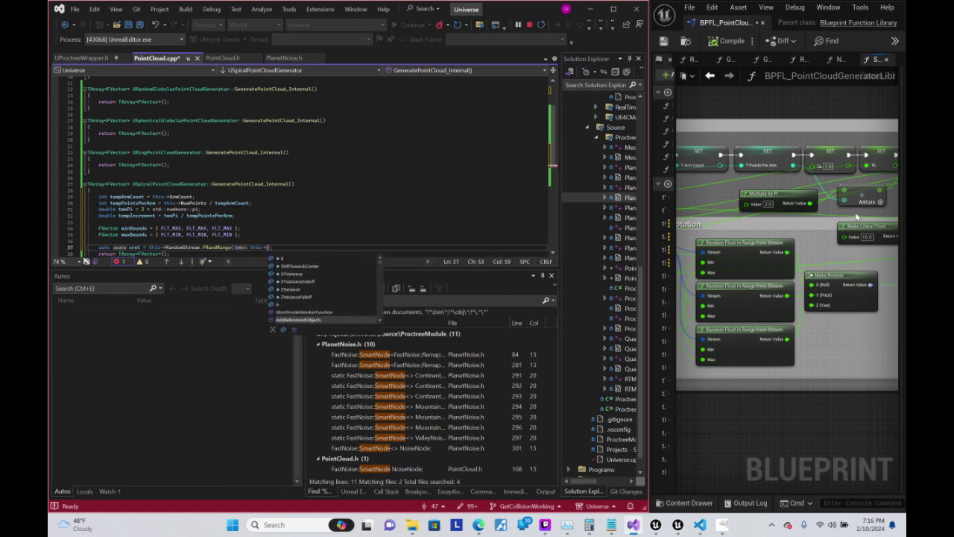
pyautogui.press('Down')
pyautogui.press('Down')
pyautogui.press('Down')
pyautogui.press('Down')
pyautogui.press('Down')
pyautogui.press('Down')
pyautogui.press('Down')
pyautogui.press('Down')
pyautogui.press('Down')
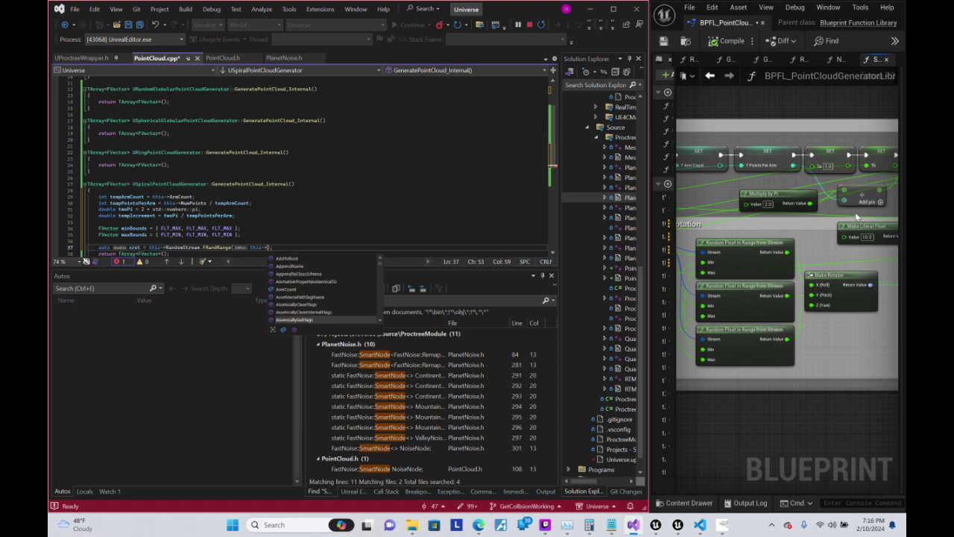
pyautogui.press('Down')
pyautogui.press('Down')
pyautogui.press('Down')
pyautogui.press('Down')
pyautogui.press('Down')
pyautogui.press('Down')
pyautogui.press('Down')
pyautogui.press('Down')
pyautogui.press('Down')
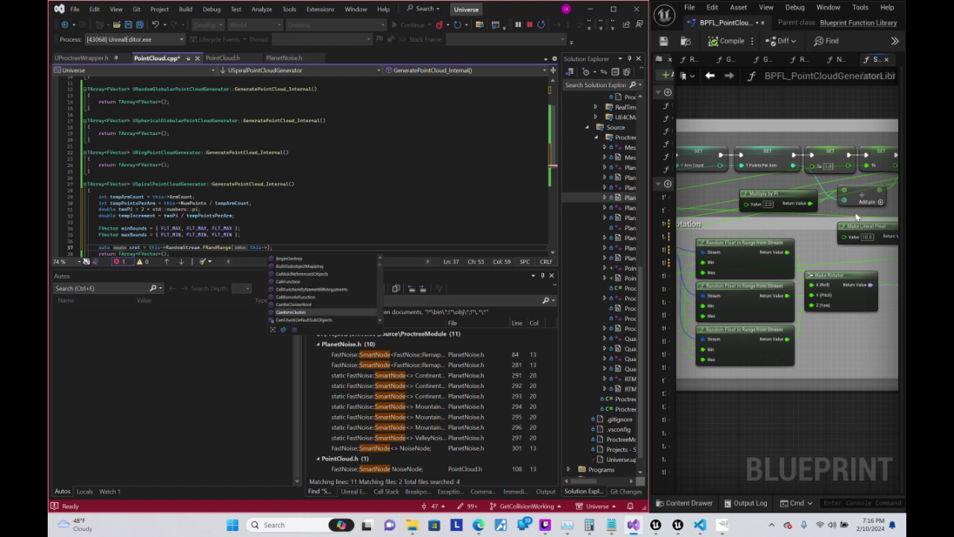
pyautogui.press('Down')
pyautogui.press('Down')
pyautogui.press('Down')
pyautogui.press('Down')
pyautogui.press('Down')
pyautogui.press('Down')
pyautogui.press('Down')
pyautogui.press('Down')
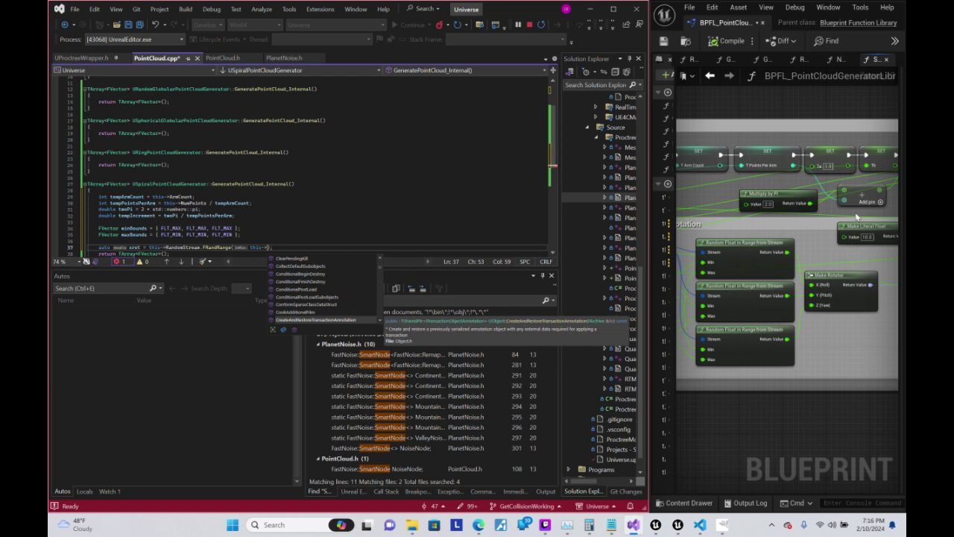
pyautogui.write('rota')
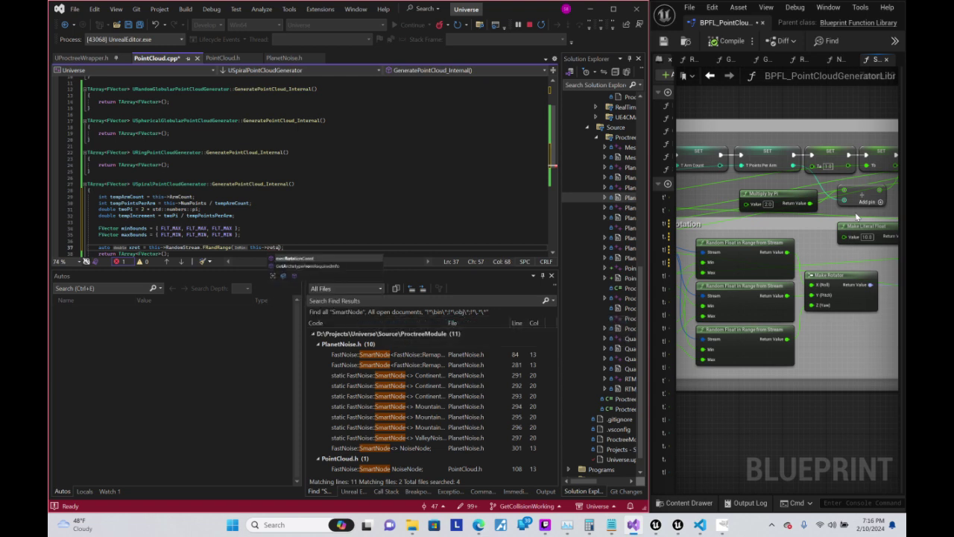
pyautogui.write('t')
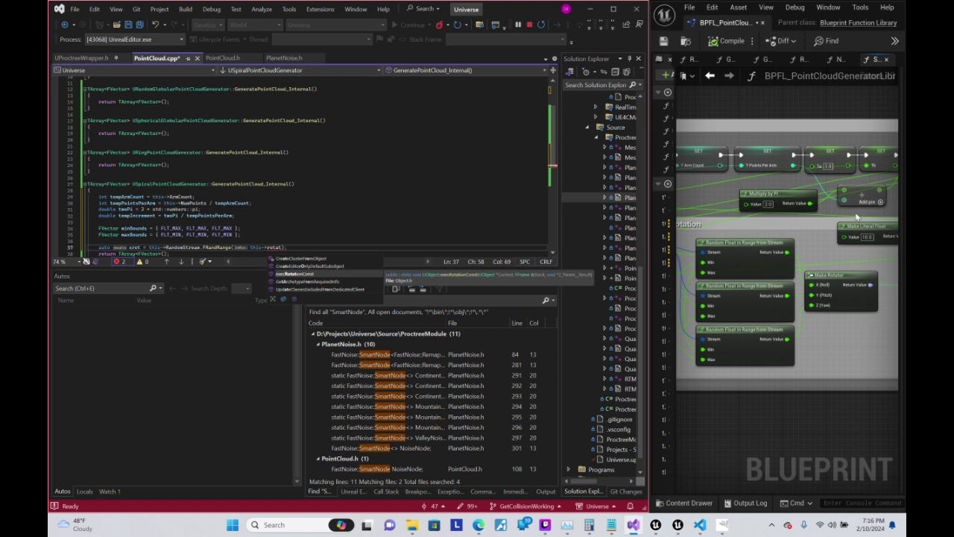
pyautogui.press('BackSpace')
pyautogui.press('BackSpace')
pyautogui.press('BackSpace')
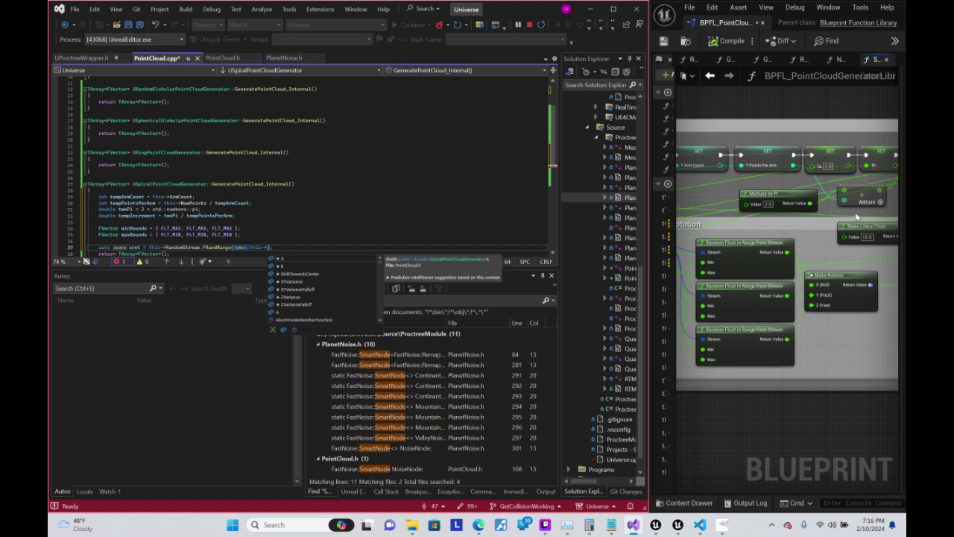
pyautogui.write('min')
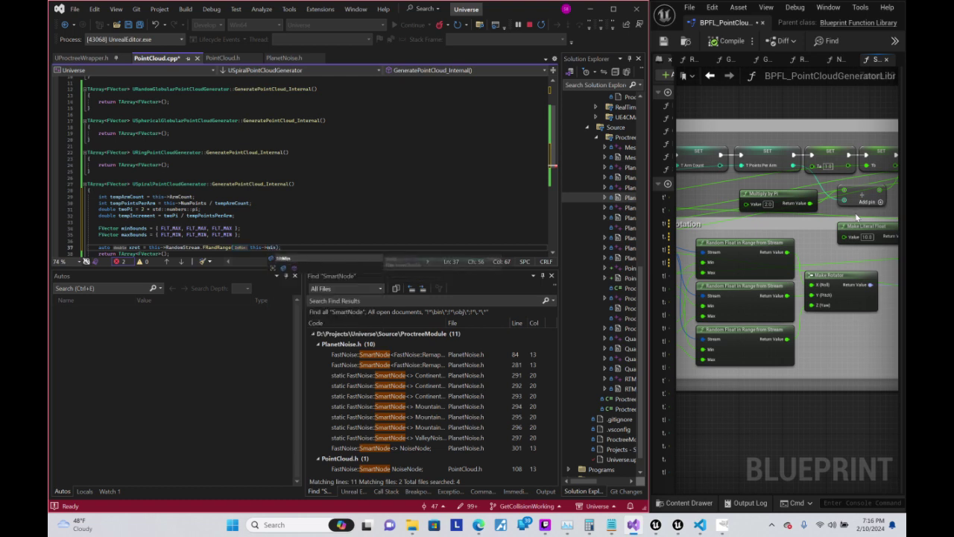
pyautogui.press('Tab')
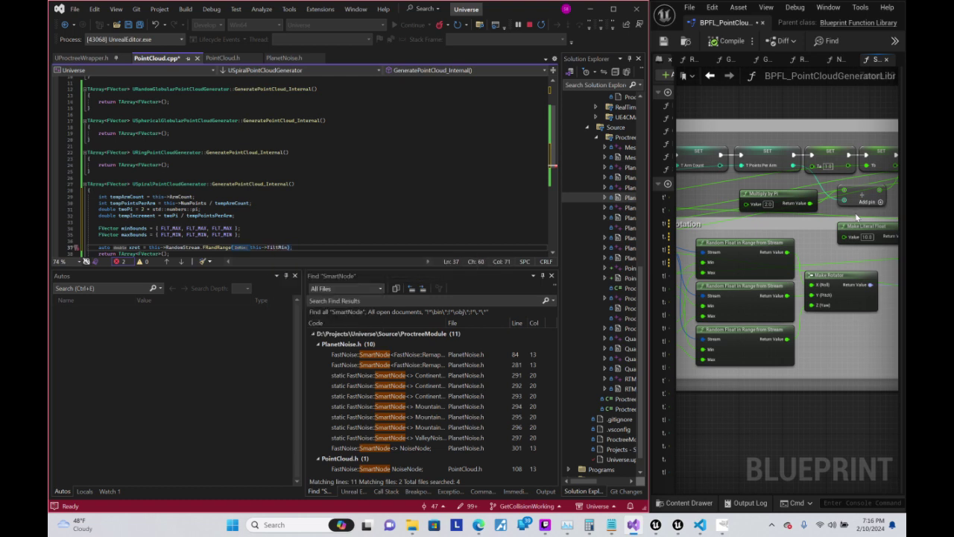
pyautogui.write('.x')
pyautogui.press('Tab')
pyautogui.write(',')
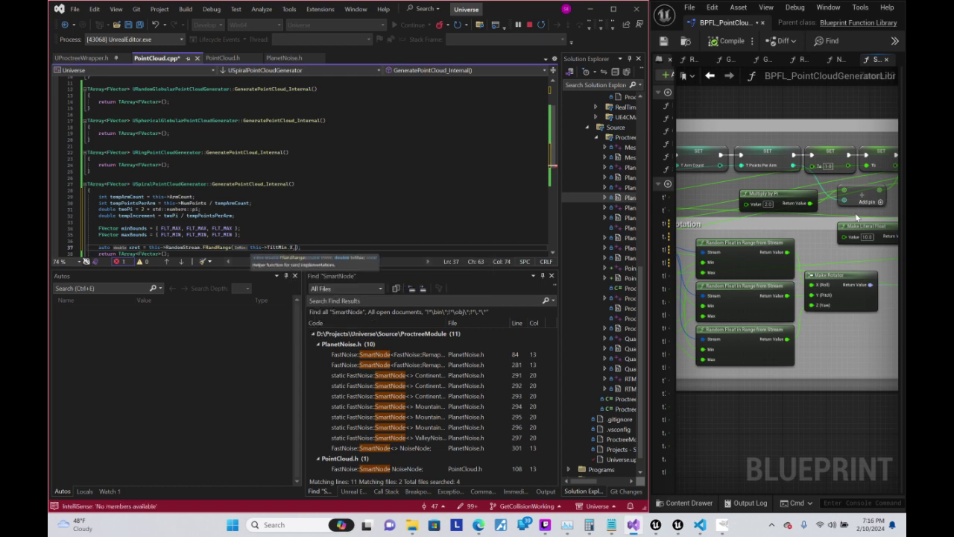
pyautogui.write(' this')
pyautogui.write('->Tilt')
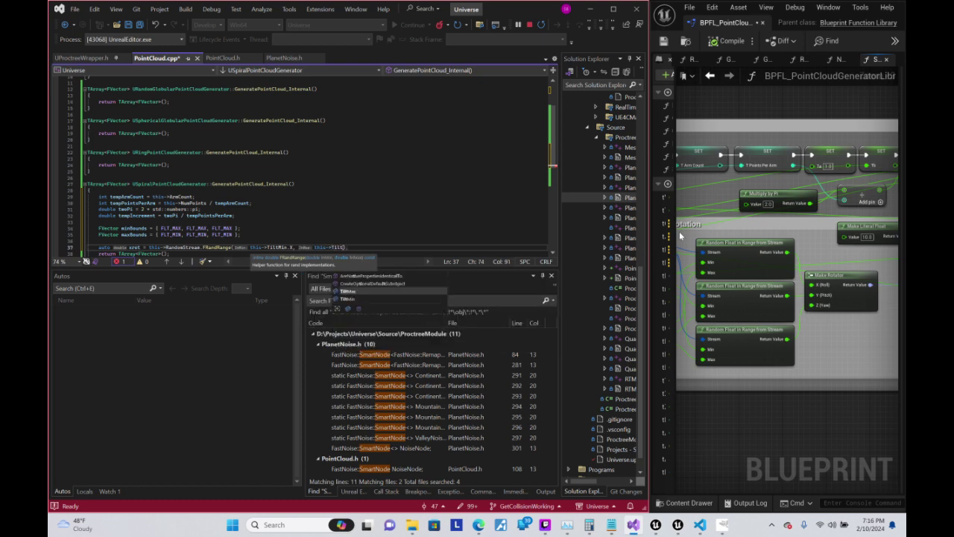
pyautogui.press('Tab')
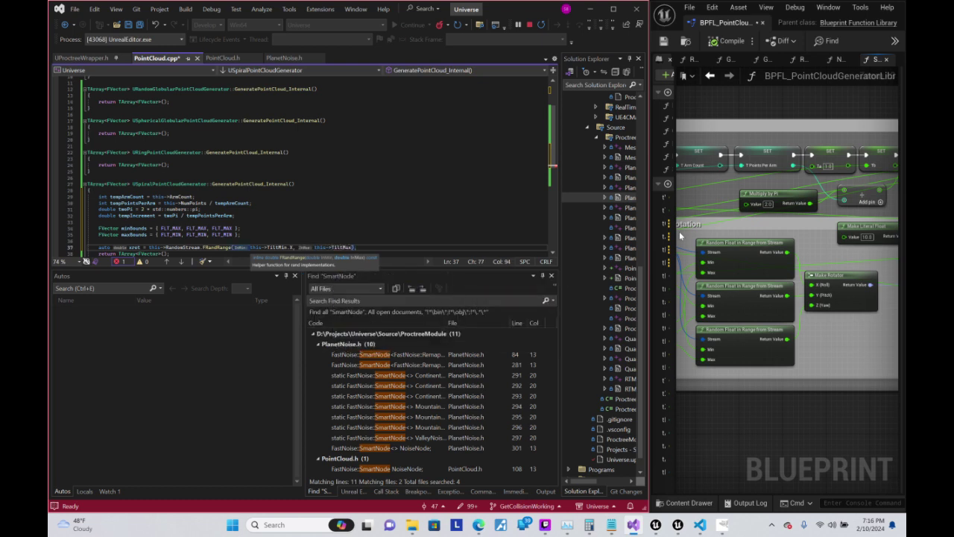
pyautogui.write('.X)')
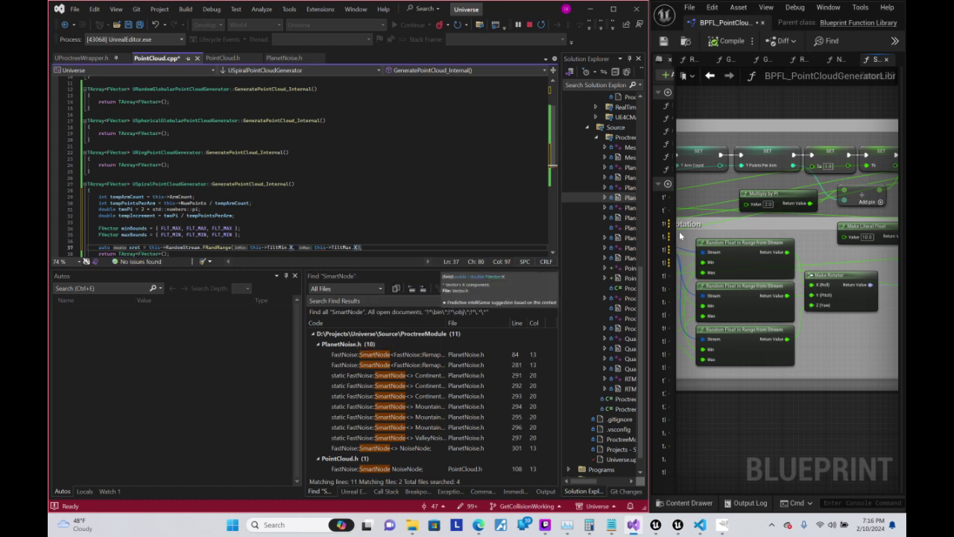
pyautogui.write(';')
pyautogui.hotkey('shift', 'Home')
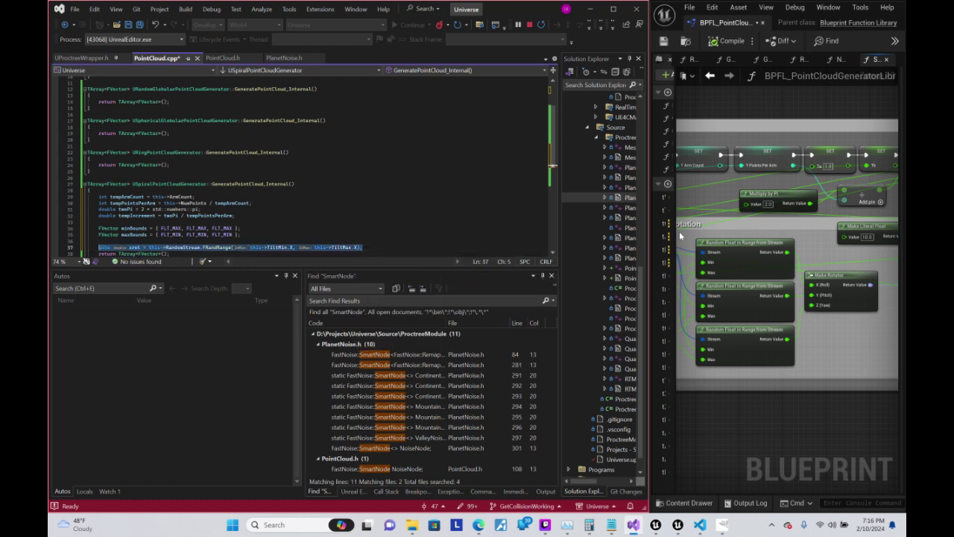
# - Duplicate the xrot line twice below itself
pyautogui.hotkey('ctrl', 'c')
pyautogui.press('End')
pyautogui.press('Return')
pyautogui.hotkey('ctrl', 'v')
pyautogui.press('Return')
pyautogui.hotkey('ctrl', 'v')
pyautogui.press('Return')
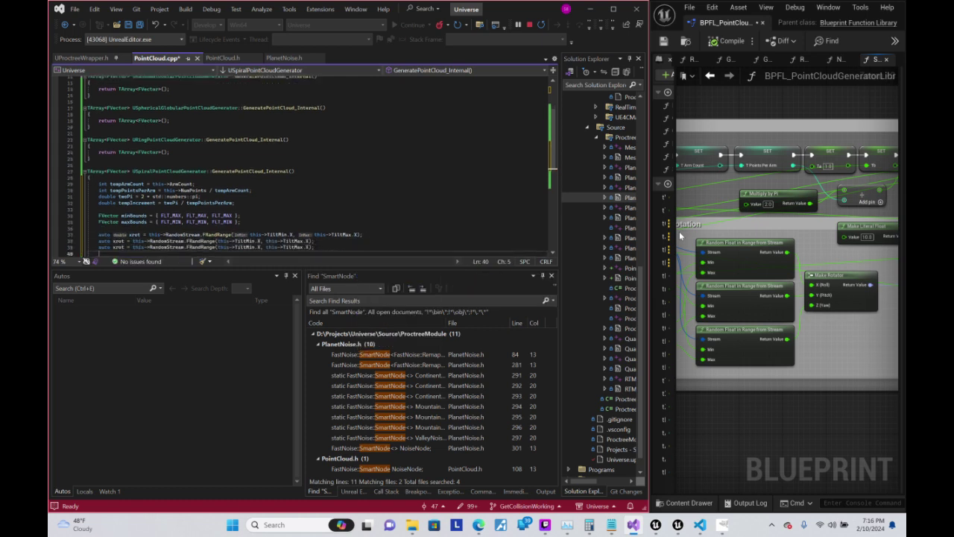
# - Rename the two copies' variables to yrot and zrot
pyautogui.press('Up')
pyautogui.press('Up')
pyautogui.hotkey('ctrl', 'Right')
pyautogui.hotkey('ctrl', 'Right')
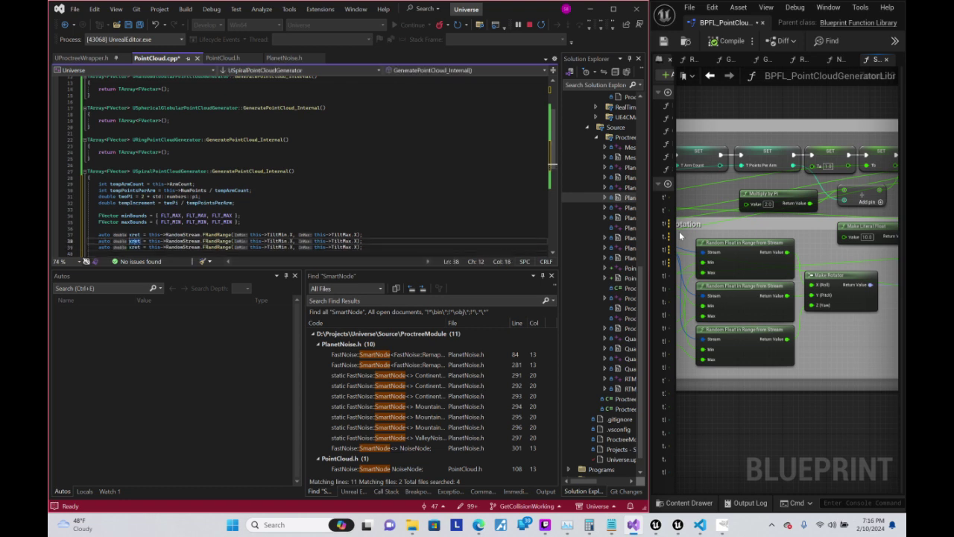
pyautogui.press('Delete')
pyautogui.write('y')
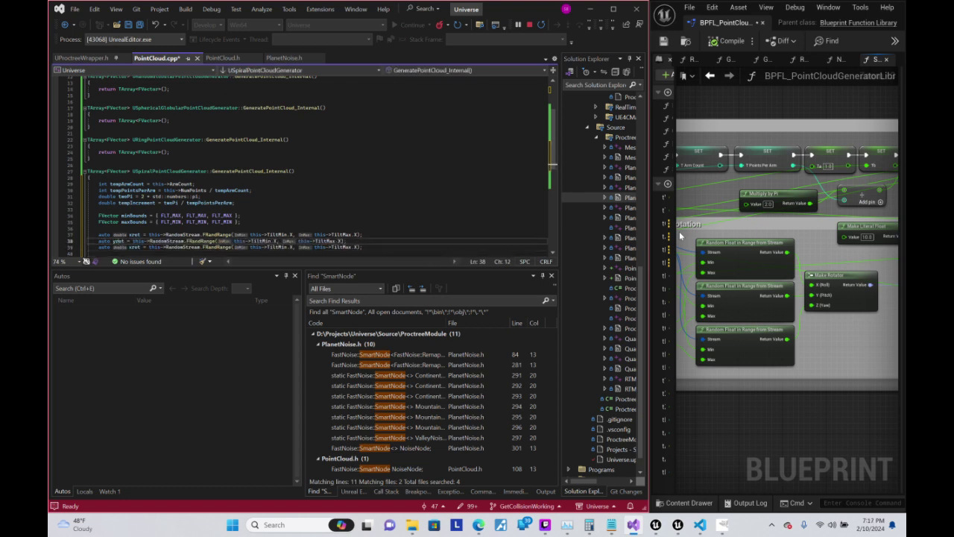
pyautogui.press('Down')
pyautogui.press('Left')
pyautogui.press('Delete')
pyautogui.write('z')
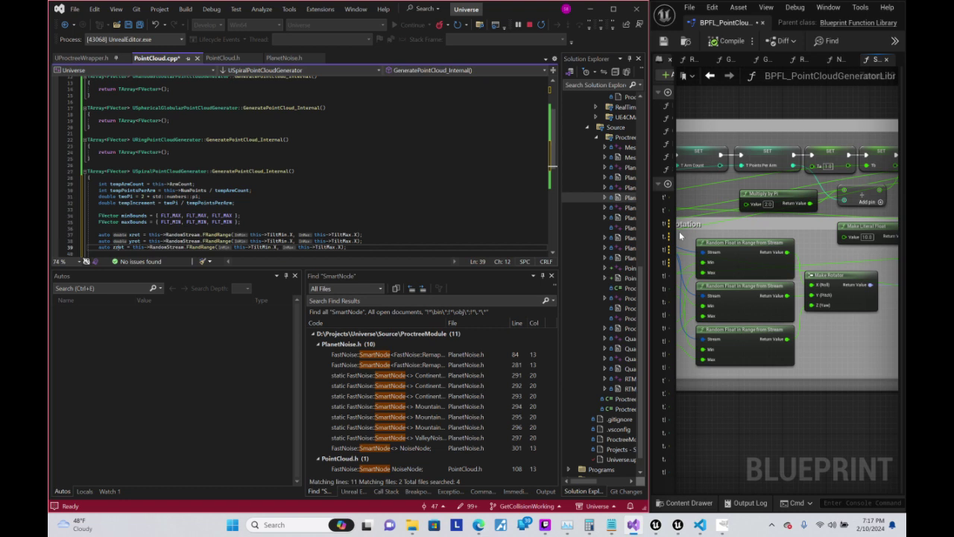
# - Change the copies' TiltMin/TiltMax components to .Y for yrot and .Z for zrot
pyautogui.hotkey('ctrl', 'Right')
pyautogui.hotkey('ctrl', 'Right')
pyautogui.hotkey('ctrl', 'Right')
pyautogui.hotkey('ctrl', 'Right')
pyautogui.hotkey('ctrl', 'Right')
pyautogui.hotkey('ctrl', 'Right')
pyautogui.hotkey('ctrl', 'Right')
pyautogui.hotkey('ctrl', 'Right')
pyautogui.hotkey('ctrl', 'Right')
pyautogui.hotkey('ctrl', 'Right')
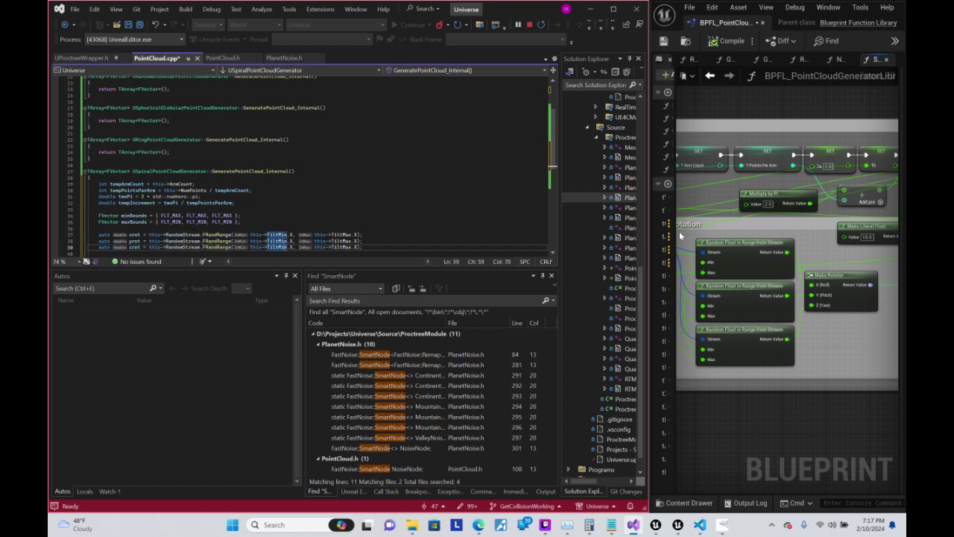
pyautogui.press('Up')
pyautogui.press('Right')
pyautogui.press('Right')
pyautogui.press('Delete')
pyautogui.press('Up')
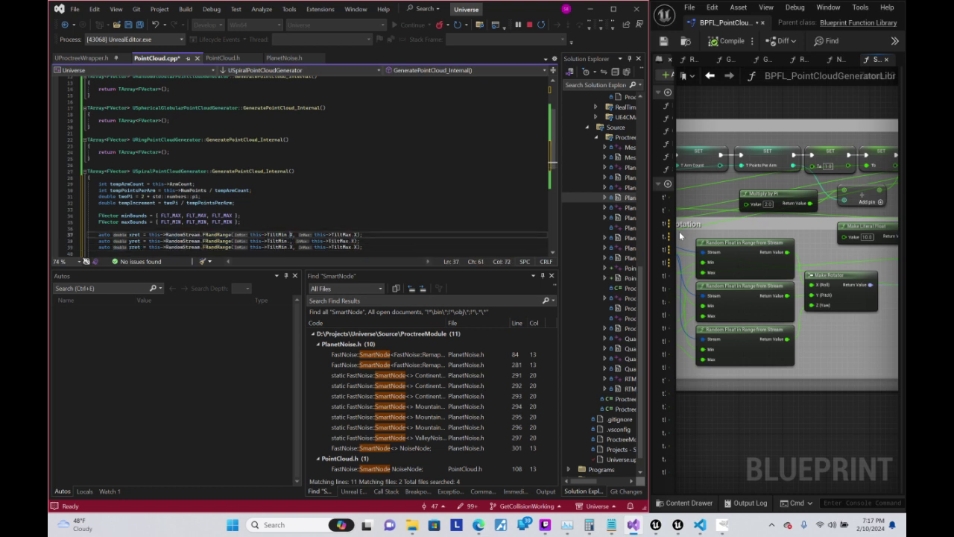
pyautogui.write('y')
pyautogui.press('BackSpace')
pyautogui.press('Down')
pyautogui.write('Y')
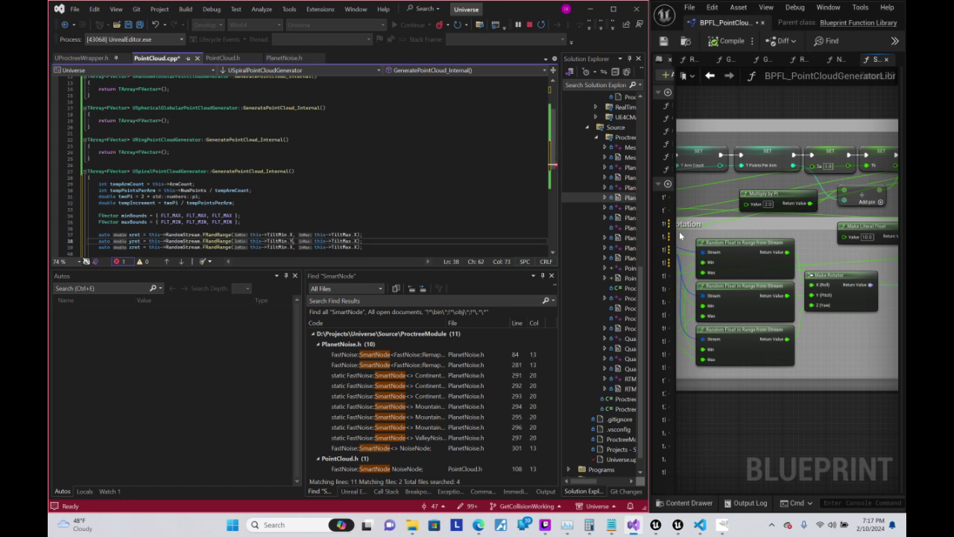
pyautogui.press('Down')
pyautogui.press('BackSpace')
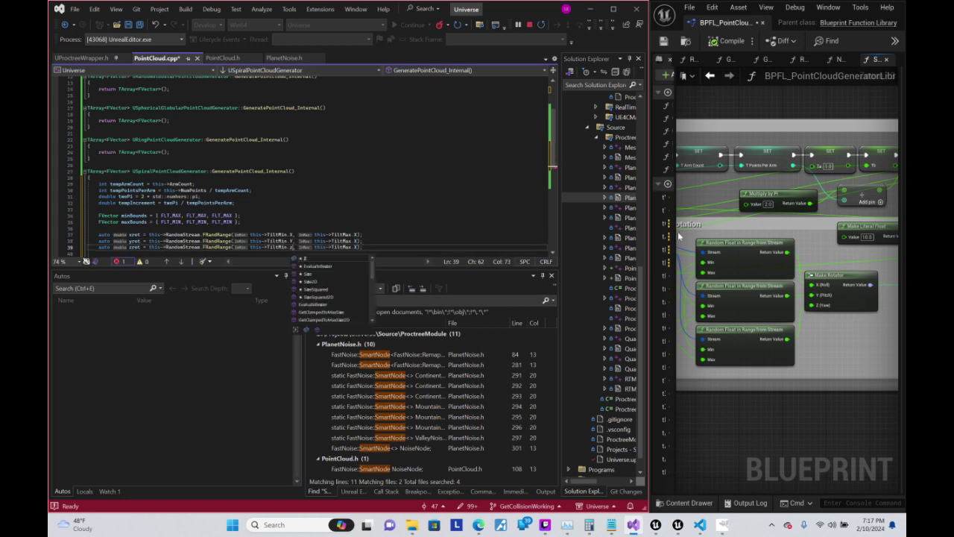
pyautogui.write('Z')
pyautogui.press('Right')
pyautogui.press('Right')
pyautogui.press('Right')
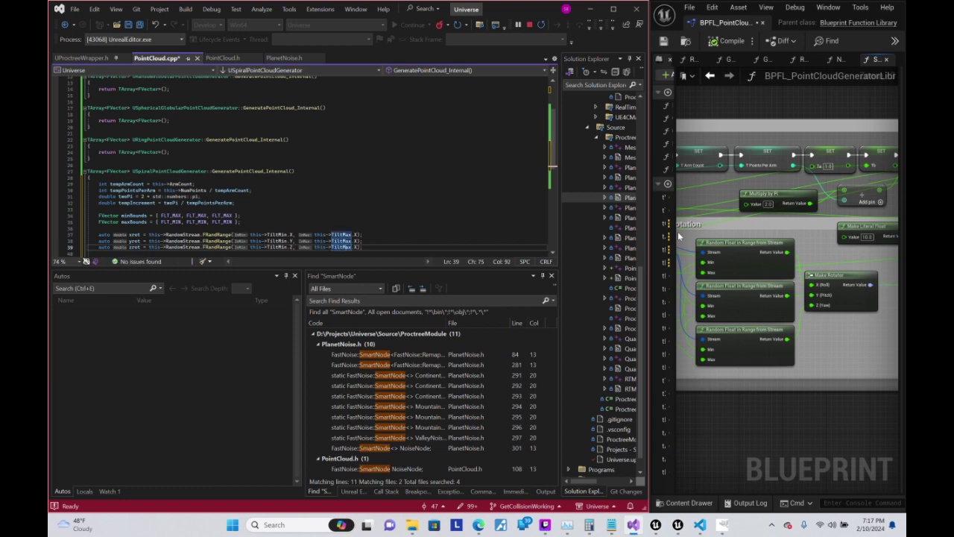
pyautogui.press('BackSpace')
pyautogui.write('Z')
pyautogui.press('Up')
pyautogui.press('BackSpace')
pyautogui.write('Y')
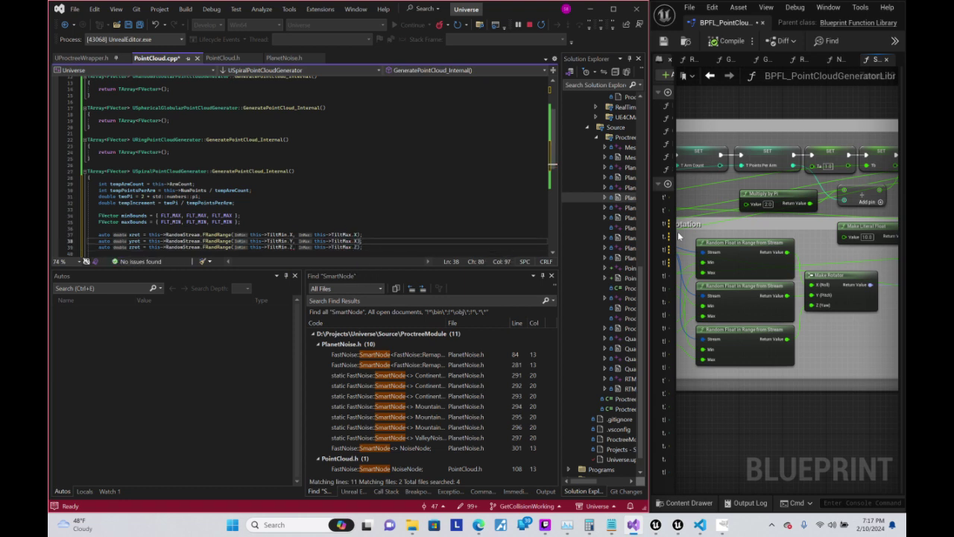
pyautogui.press('Down')
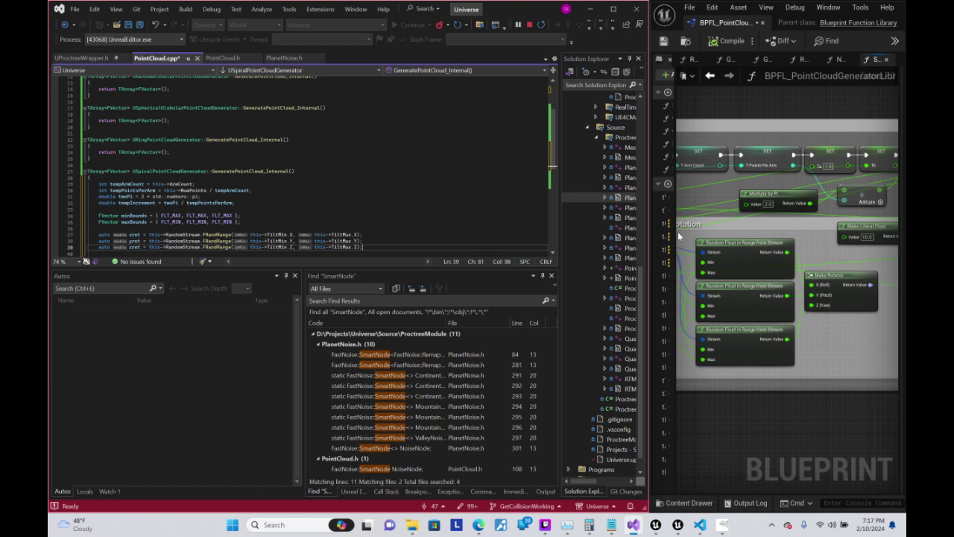
# - Try a MakeRotator line, erase it, then bring up the ChatGPT tab in Edge
pyautogui.press('Return')
pyautogui.press('Return')
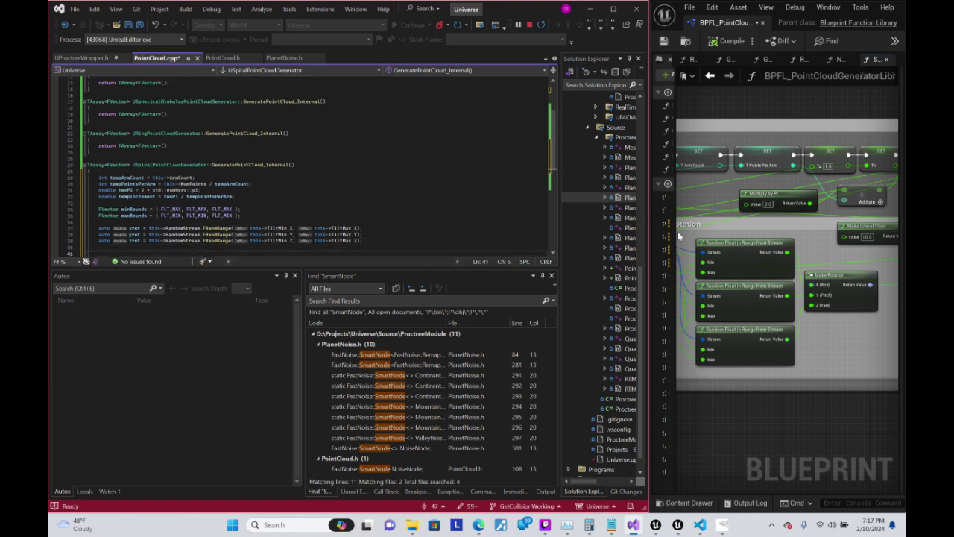
pyautogui.write('fMakeR')
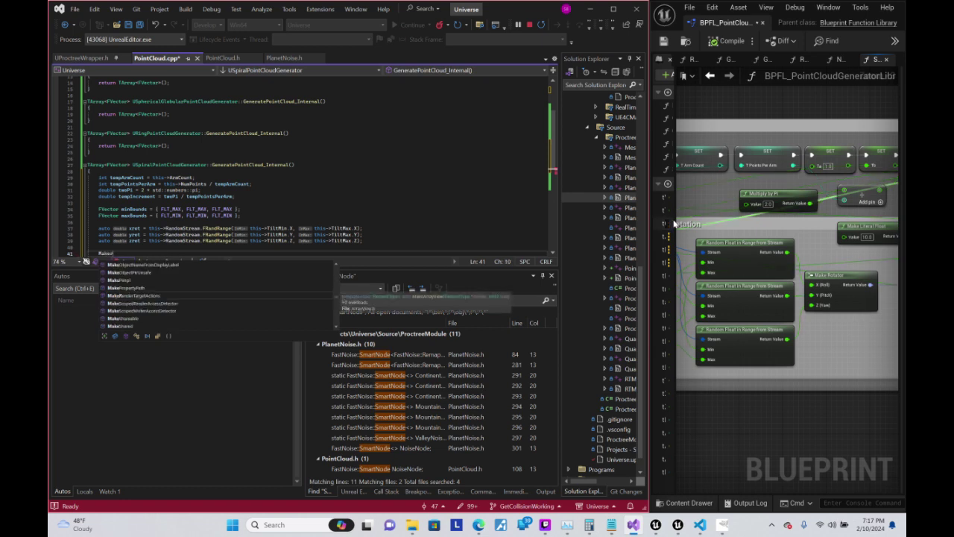
pyautogui.write('otator')
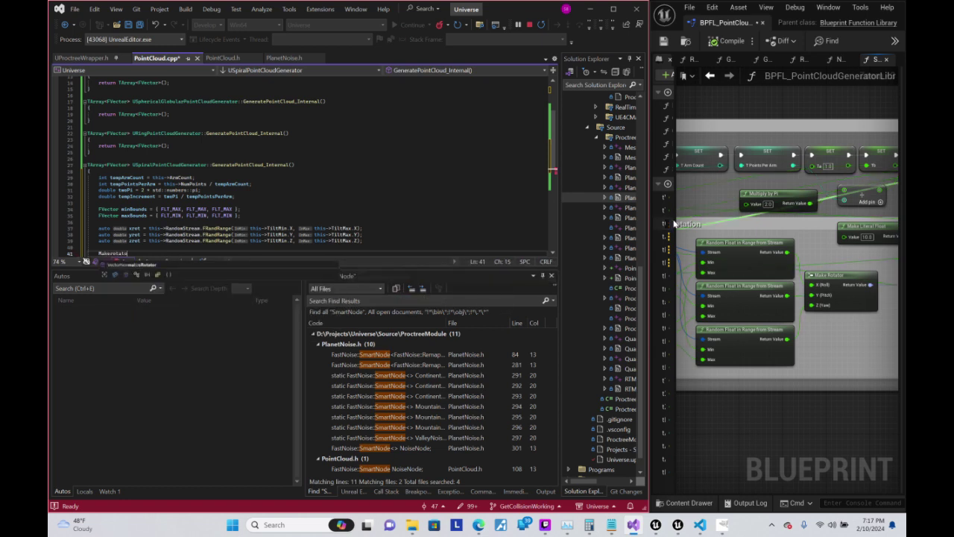
pyautogui.press('BackSpace')
pyautogui.press('BackSpace')
pyautogui.press('BackSpace')
pyautogui.press('BackSpace')
pyautogui.press('BackSpace')
pyautogui.press('BackSpace')
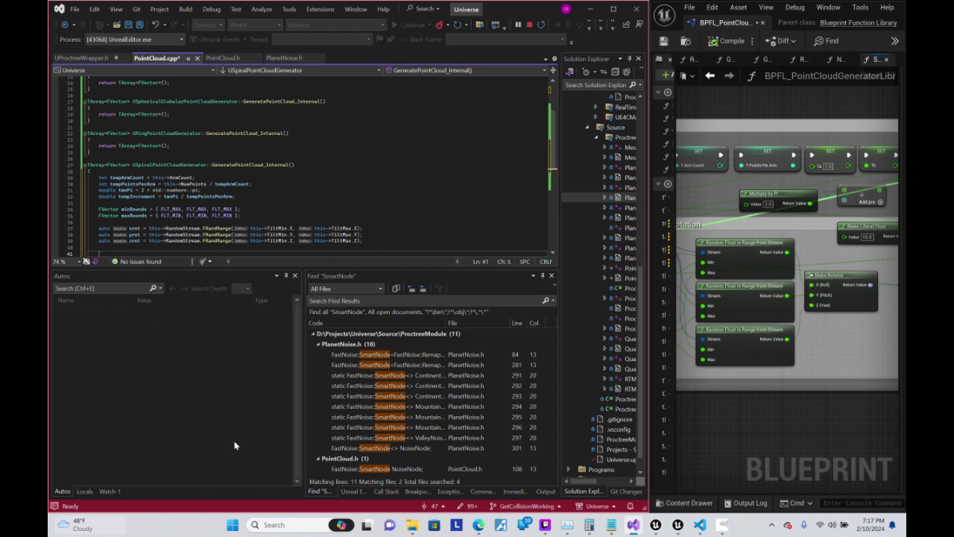
pyautogui.click(480, 526)
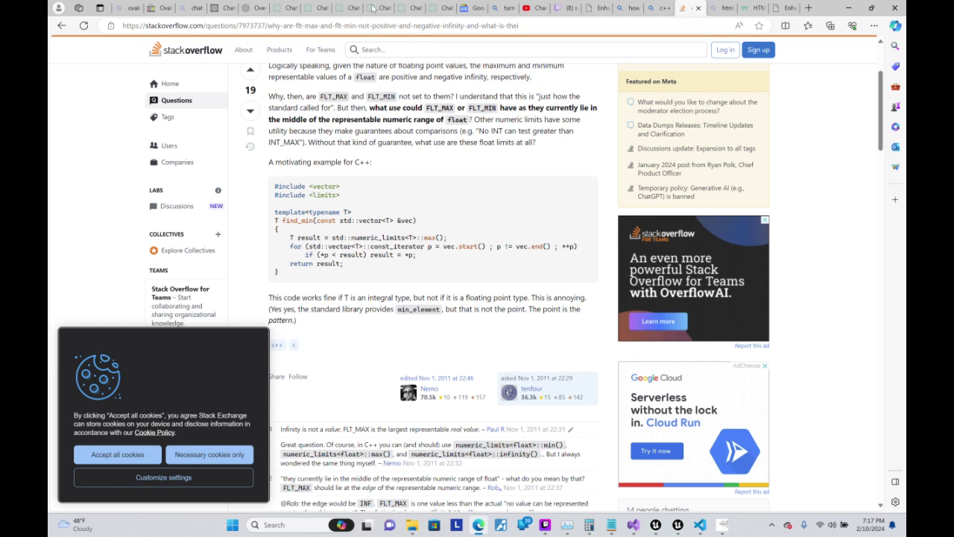
pyautogui.click(344, 7)
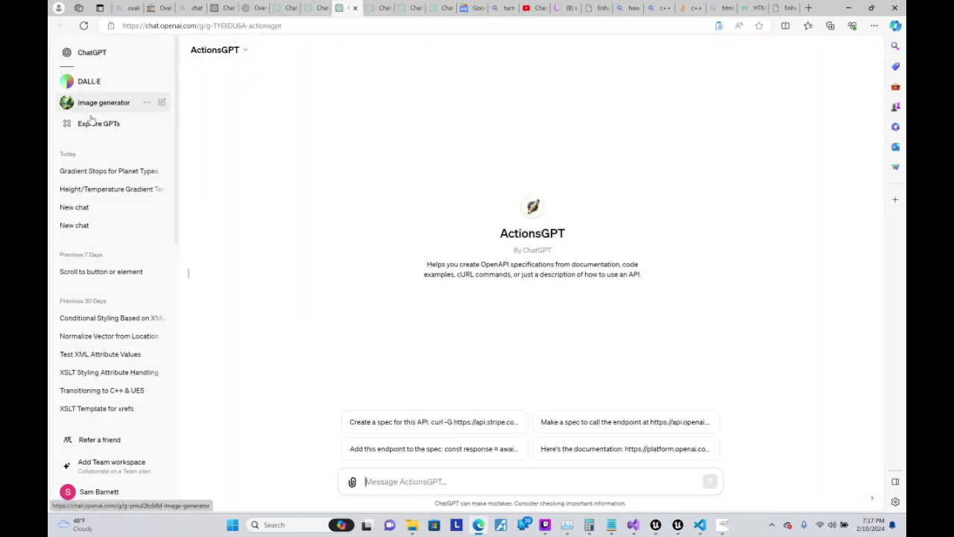
# - Start a new chat and ask ChatGPT how to make a UE5 C++ rotator from three rotation values
pyautogui.click(92, 52)
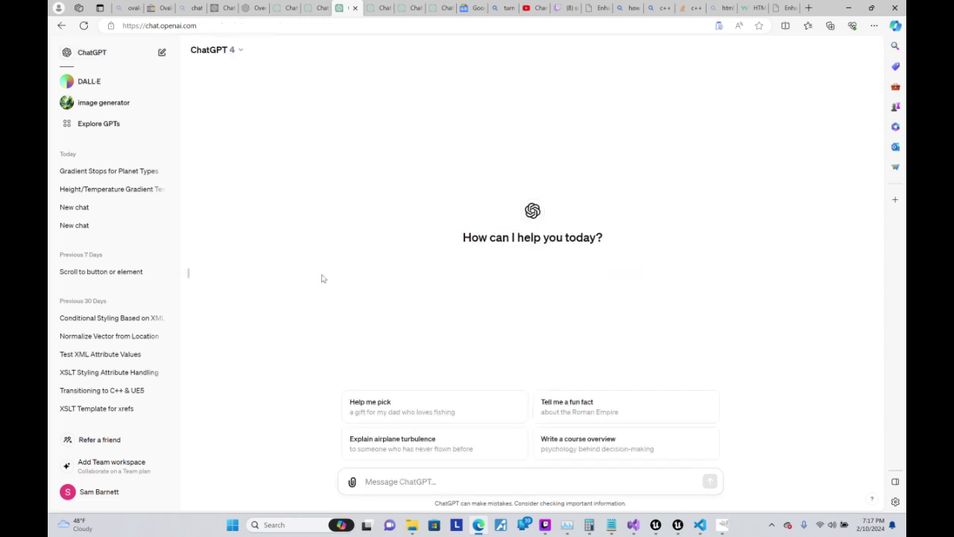
pyautogui.write('In')
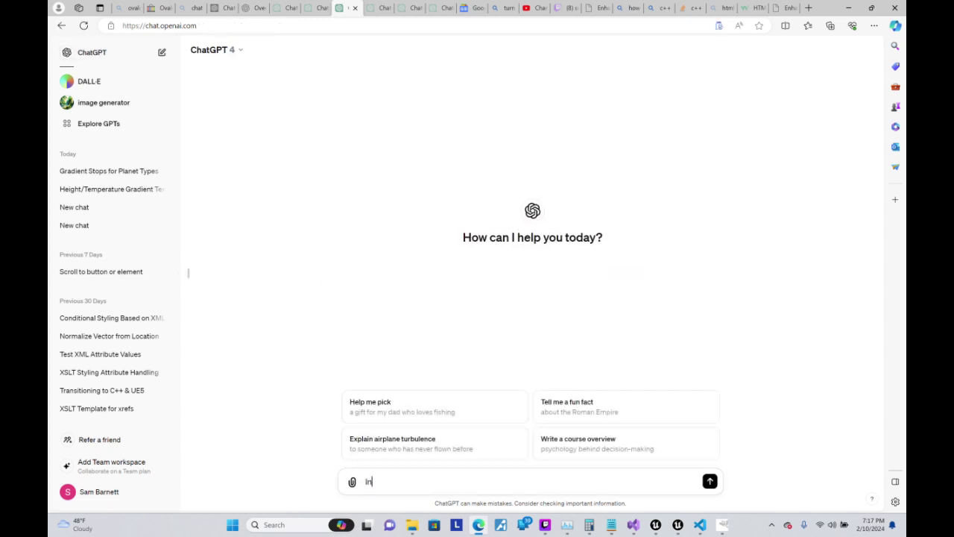
pyautogui.write(' c++ f')
pyautogui.write('or ue5')
pyautogui.write(' how can I m')
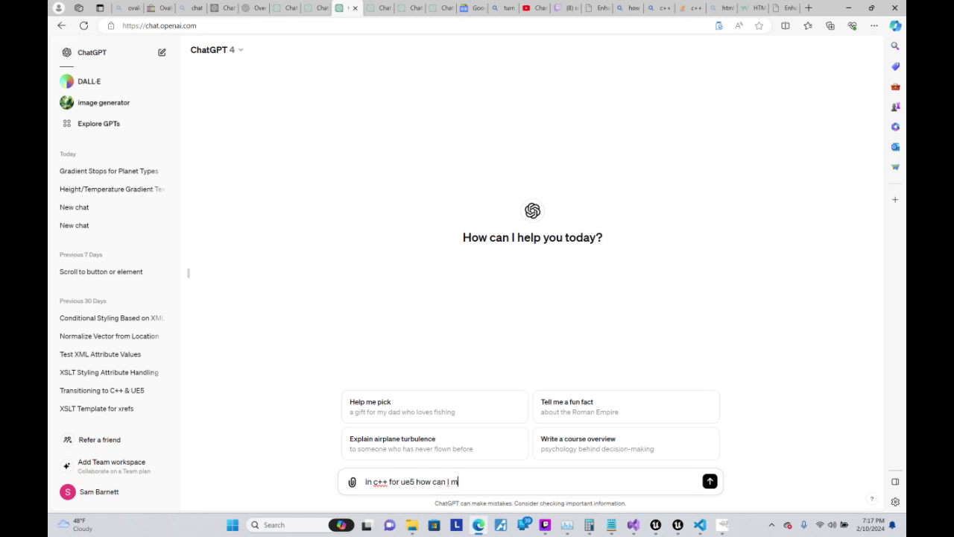
pyautogui.write('ake a rotator ')
pyautogui.write('from')
pyautogui.write(' 3X')
pyautogui.press('BackSpace')
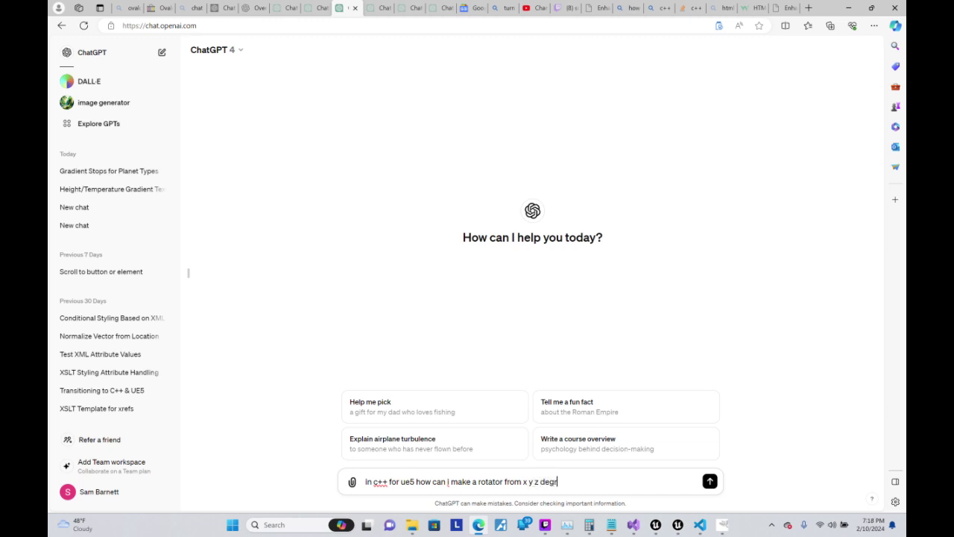
pyautogui.write('ee rotation v')
pyautogui.write('alues')
pyautogui.press('Return')
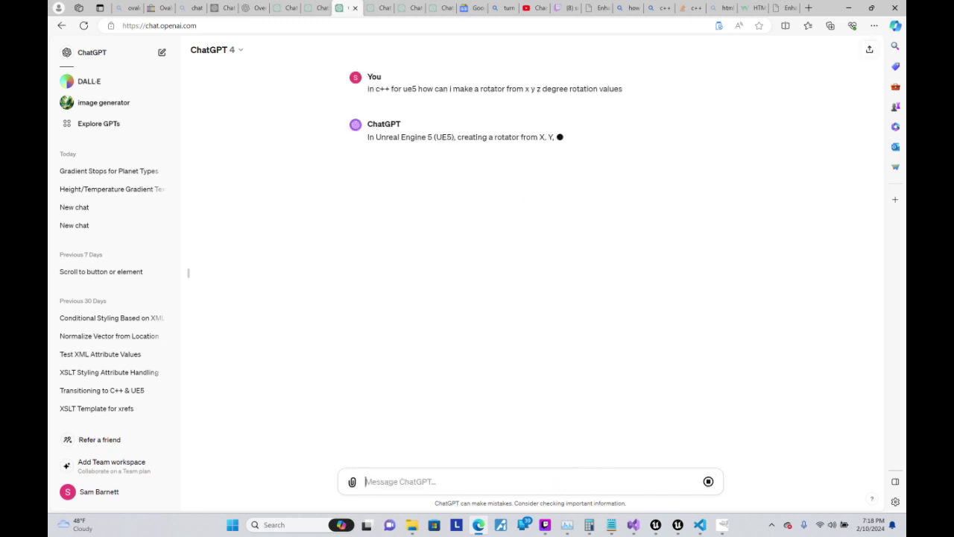
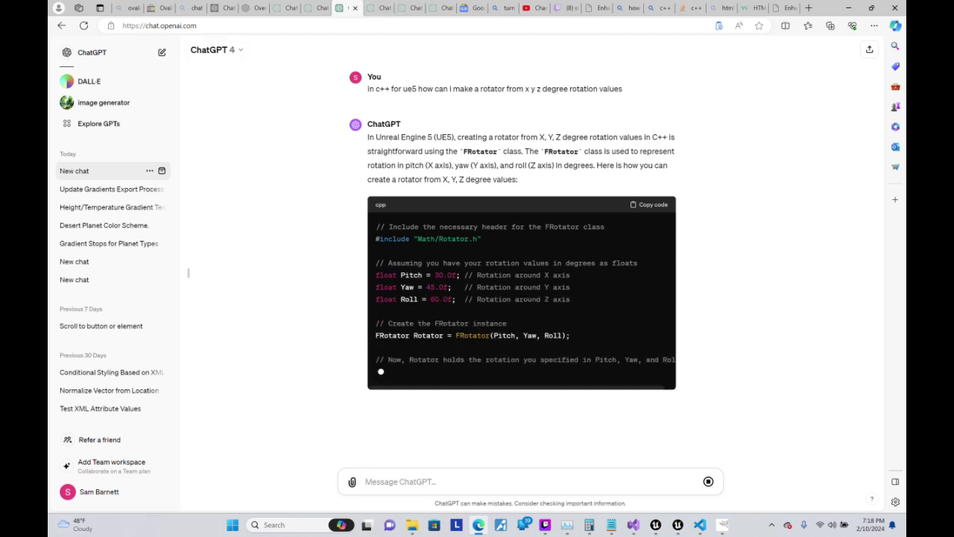
# - Leave the ChatGPT FRotator answer and bring PointCloud.cpp in Visual Studio to the front
pyautogui.click(699, 525)
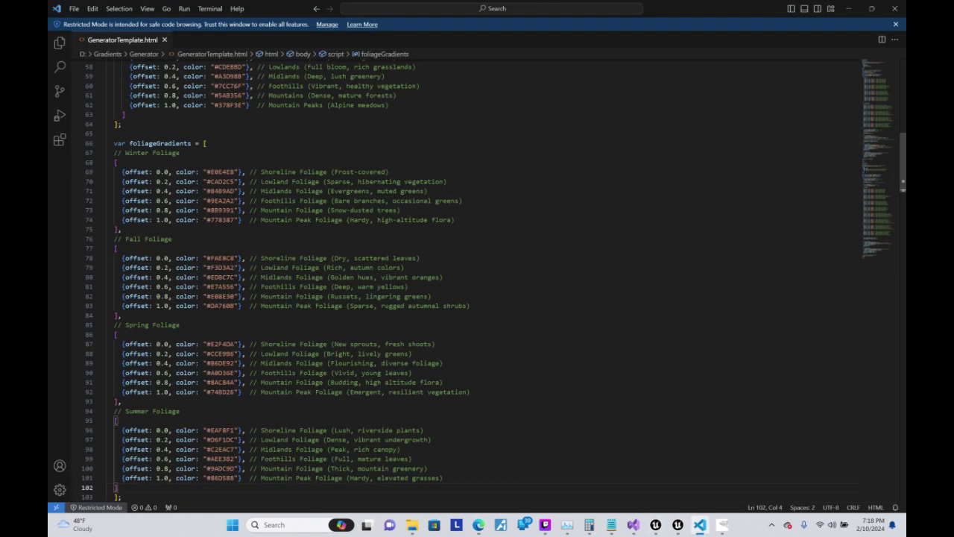
pyautogui.click(632, 524)
# - Add the line FRotator rotator = FRotator(xrot, yrot, zrot); to the spiral generator
pyautogui.scroll(-2, 552, 168)
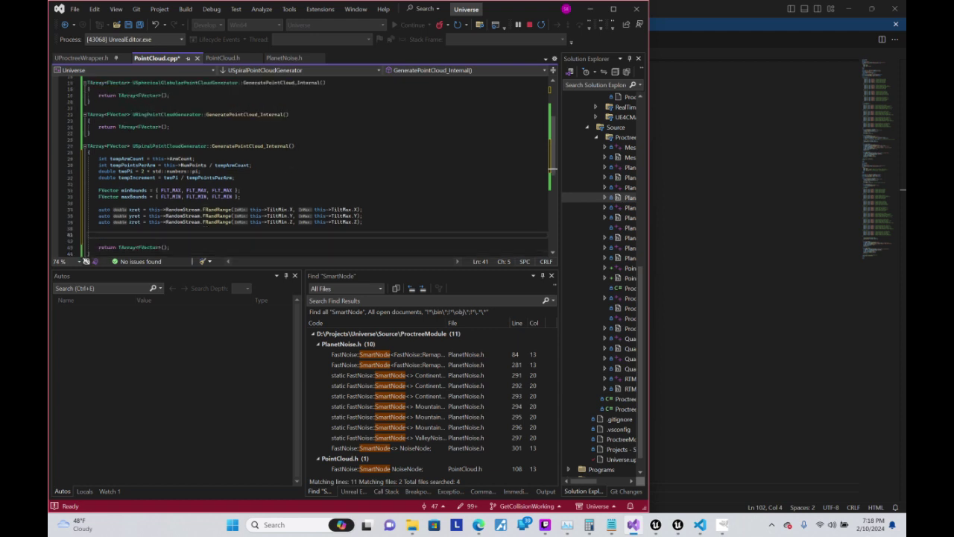
pyautogui.write('FRotator')
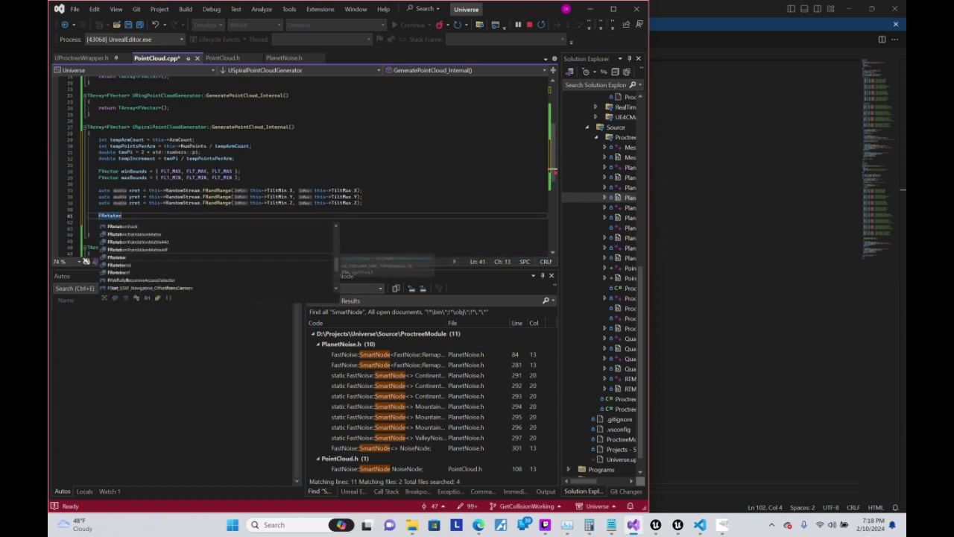
pyautogui.write(' rotator')
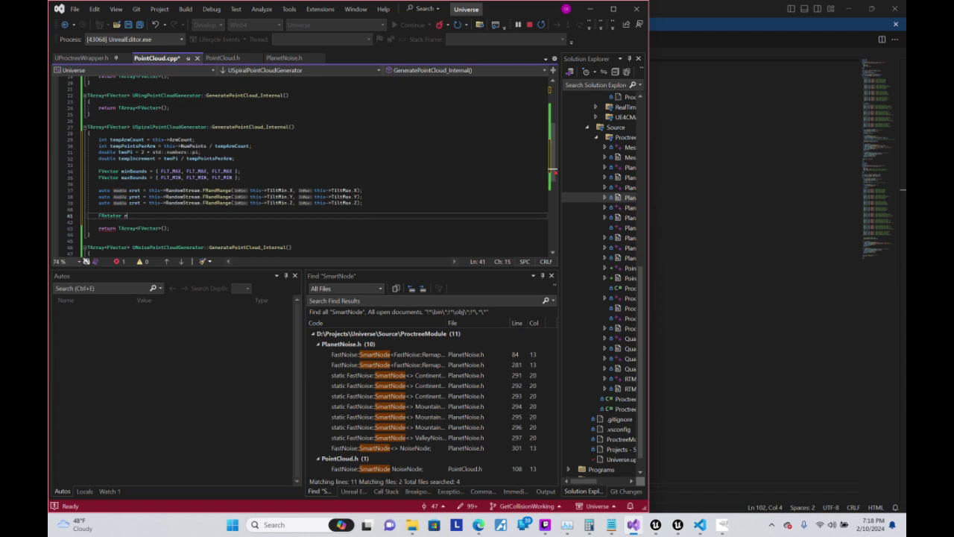
pyautogui.write(' = ')
pyautogui.write('FRotato')
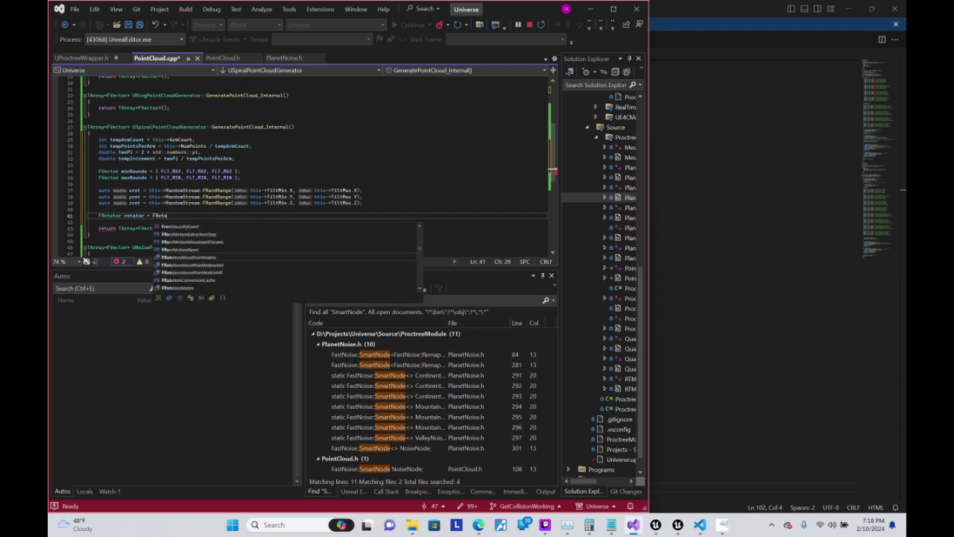
pyautogui.write('r(xro')
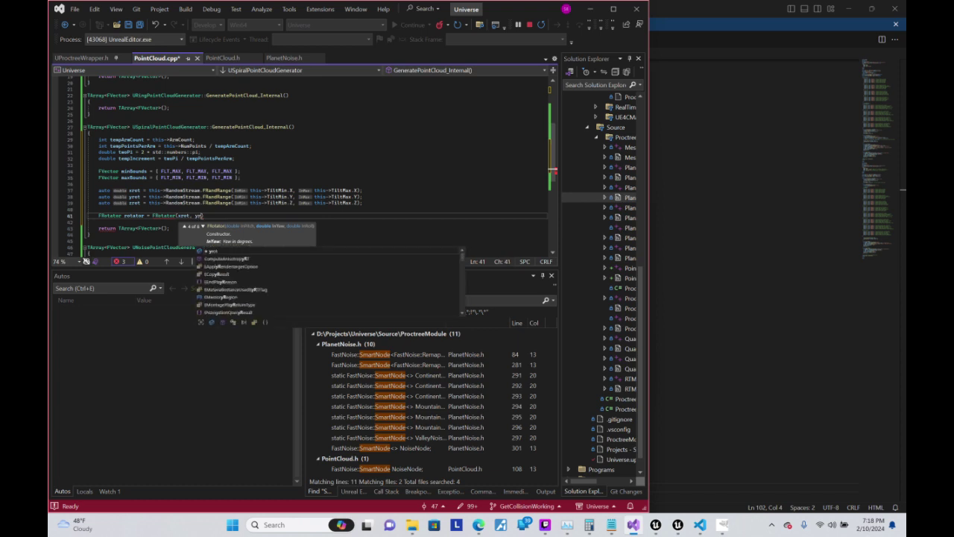
pyautogui.write('t, yrot, zro')
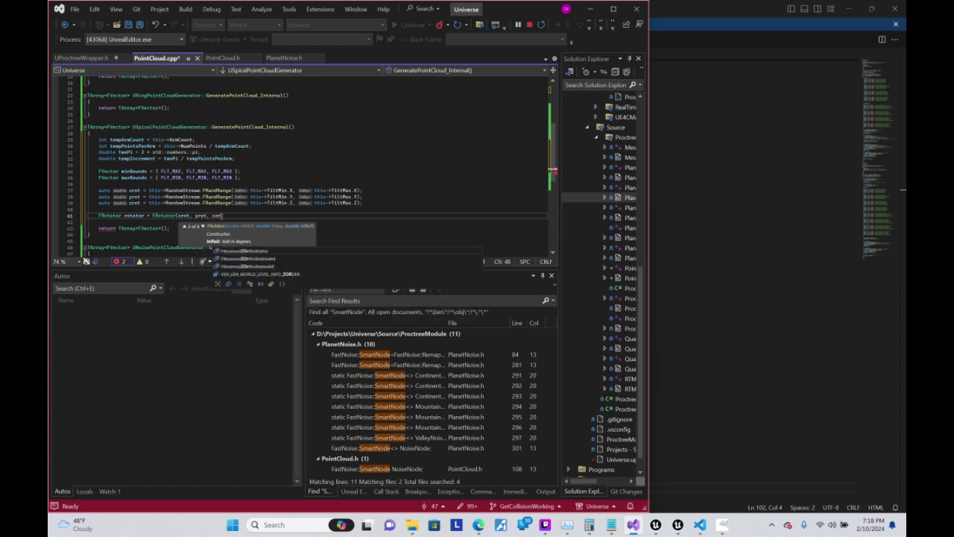
pyautogui.write('t')
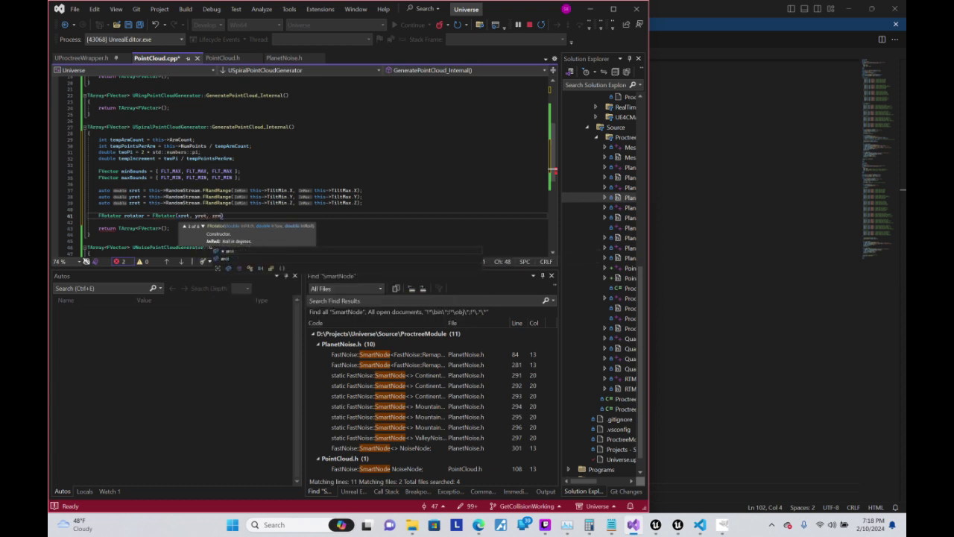
pyautogui.write(');')
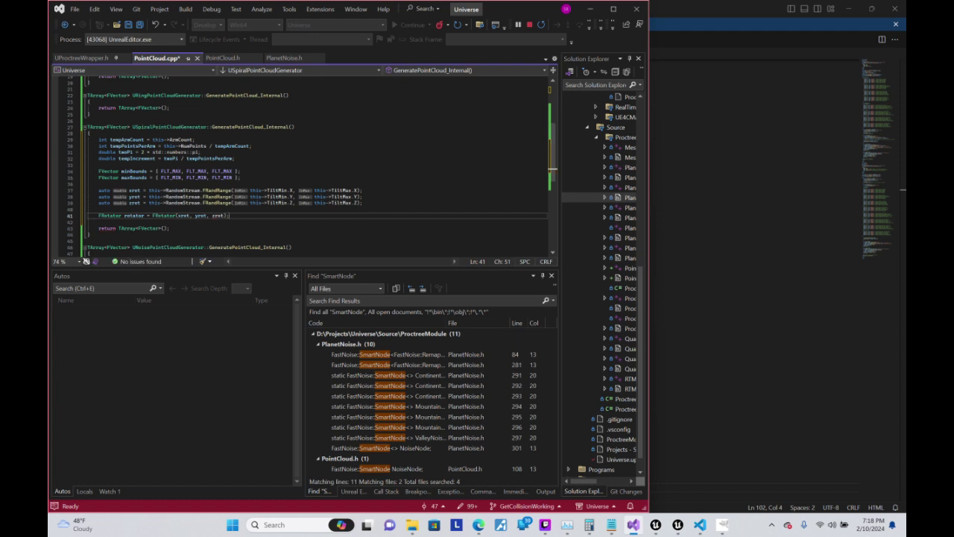
# - Rename the random rotation declarations to xRot, yRot and zRot
pyautogui.click(228, 190)
pyautogui.click(134, 191)
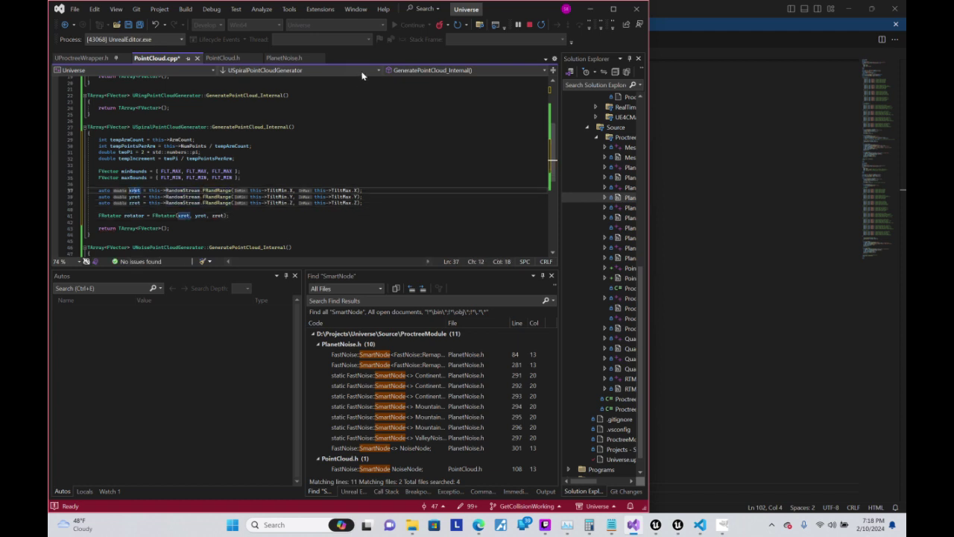
pyautogui.press('Down')
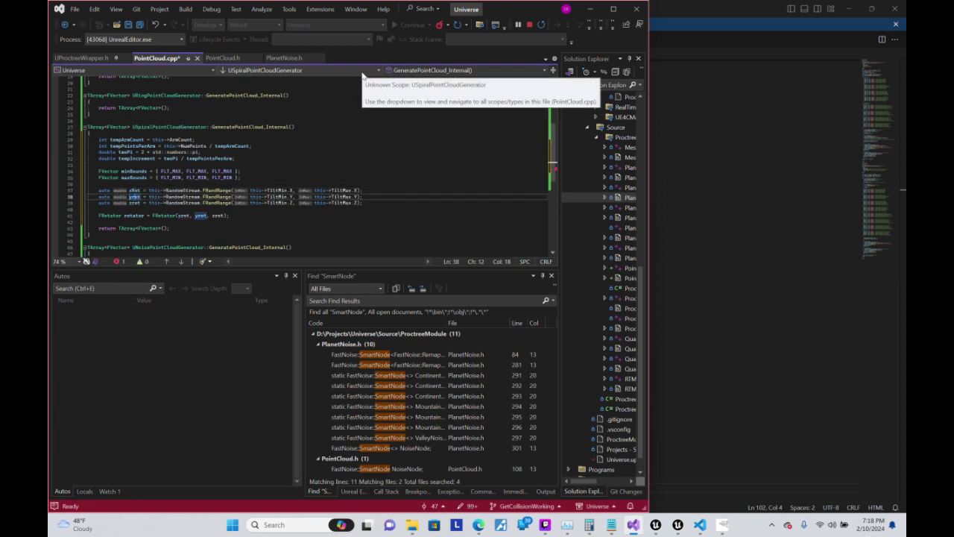
pyautogui.press('Down')
pyautogui.press('Delete')
pyautogui.write('R')
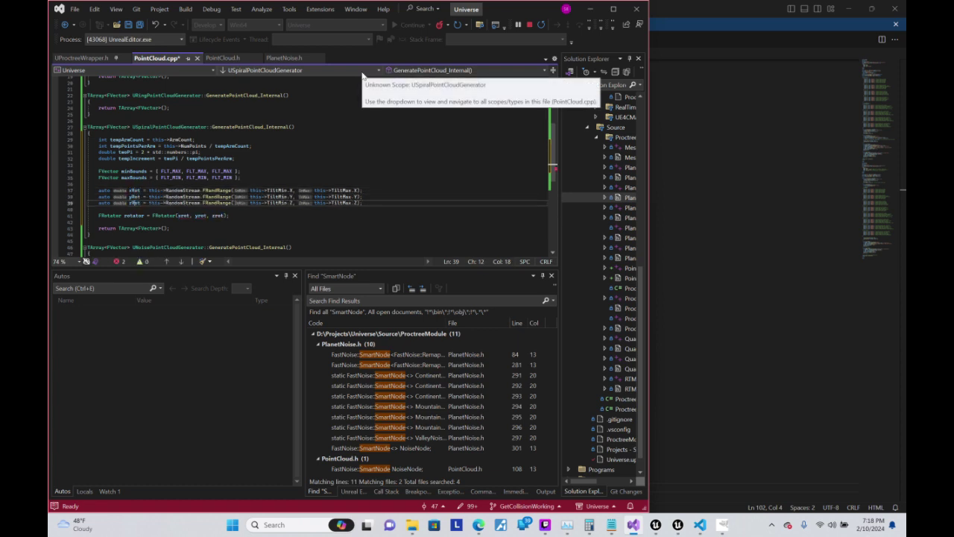
# - Update the FRotator call arguments to xRot, yRot and zRot
pyautogui.press('Down')
pyautogui.press('Down')
pyautogui.press('Right')
pyautogui.press('Right')
pyautogui.press('Right')
pyautogui.press('Right')
pyautogui.press('Right')
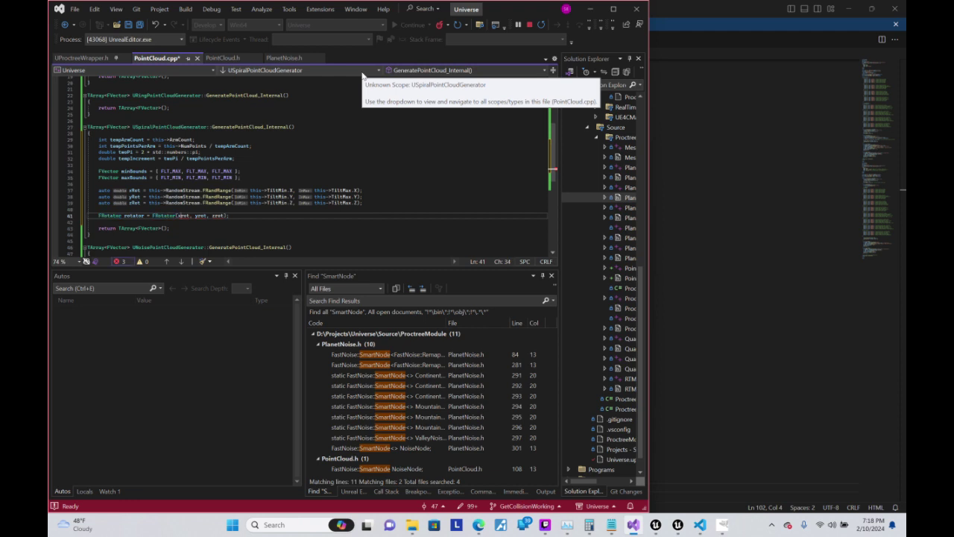
pyautogui.press('Delete')
pyautogui.write('R')
pyautogui.press('Right')
pyautogui.press('Right')
pyautogui.press('Right')
pyautogui.press('Delete')
pyautogui.write('R')
pyautogui.press('Right')
pyautogui.press('Right')
pyautogui.press('Right')
pyautogui.write('R')
pyautogui.press('Right')
pyautogui.press('Right')
pyautogui.press('Right')
# - Add blank lines below the rotator line and minimize the gradient HTML editor
pyautogui.press('Return')
pyautogui.press('Return')
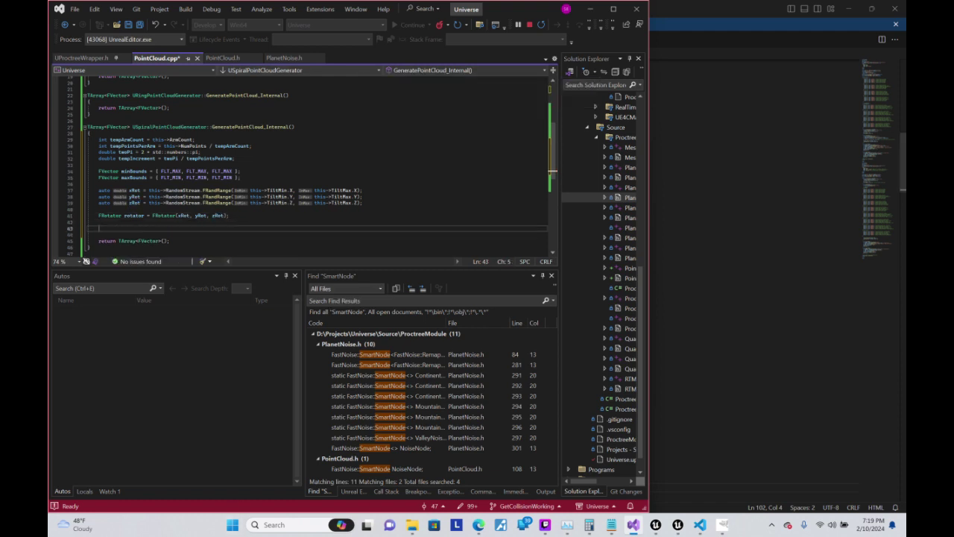
pyautogui.click(699, 524)
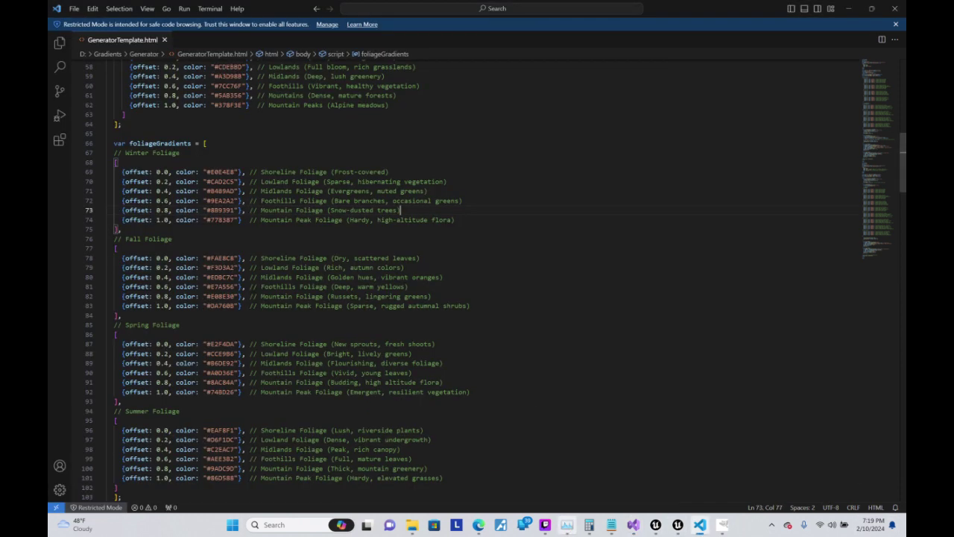
pyautogui.click(852, 5)
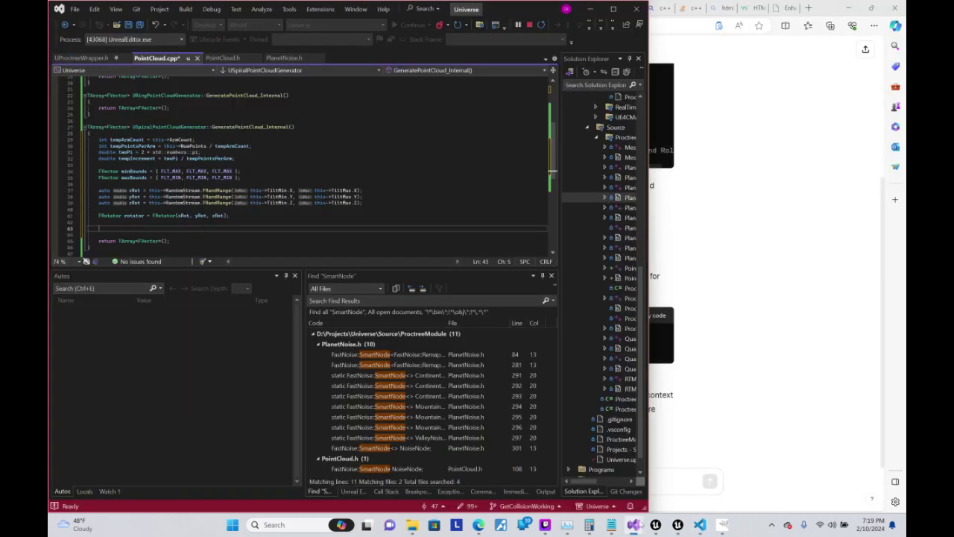
# - Bring up the Unreal blueprint windows and inspect the random float and Make Rotator nodes
pyautogui.moveTo(656, 524)
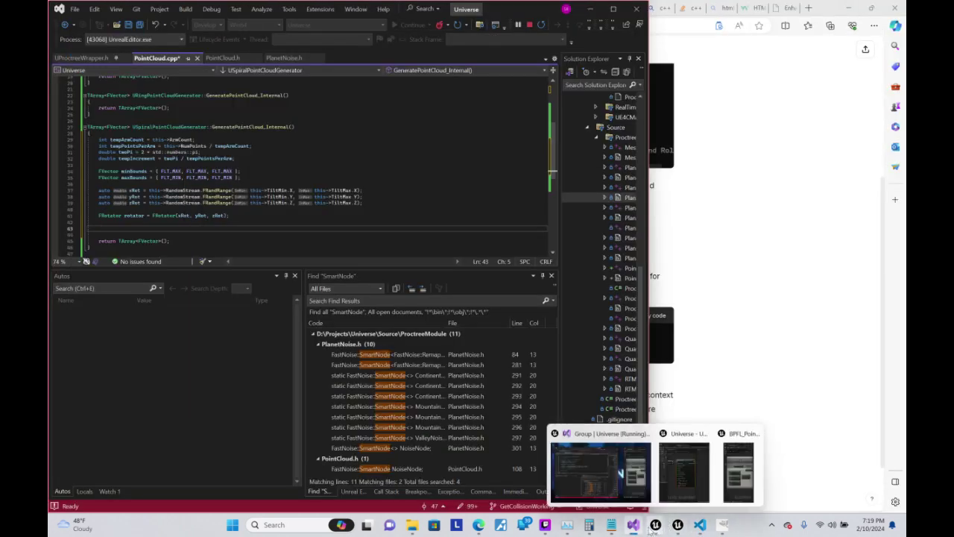
pyautogui.click(648, 488)
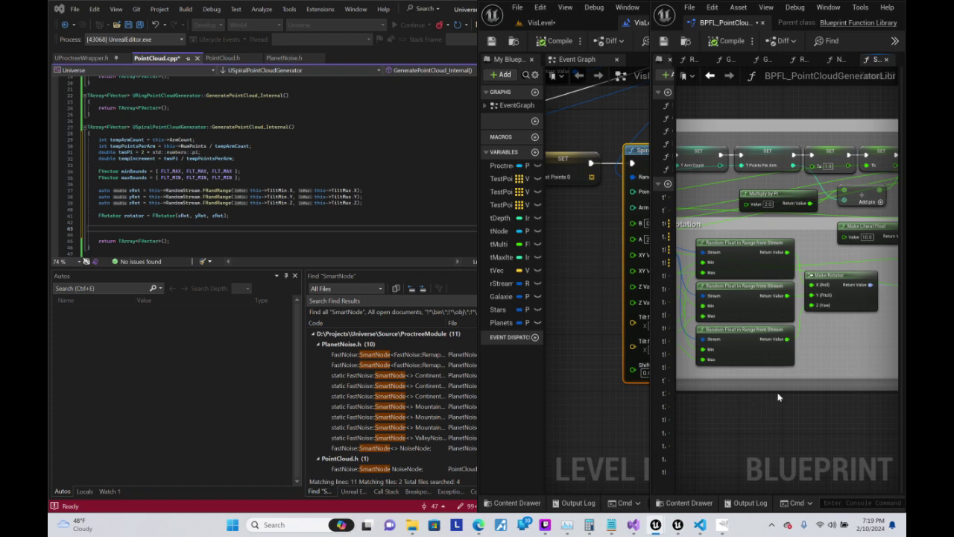
pyautogui.moveTo(680, 381); pyautogui.dragTo(656, 313, button='right')
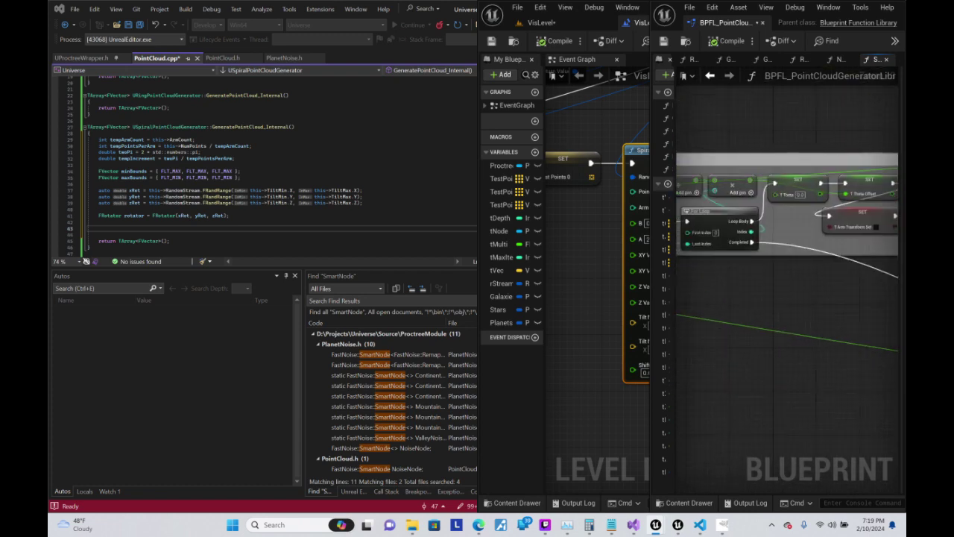
pyautogui.moveTo(782, 313); pyautogui.dragTo(820, 298, button='right')
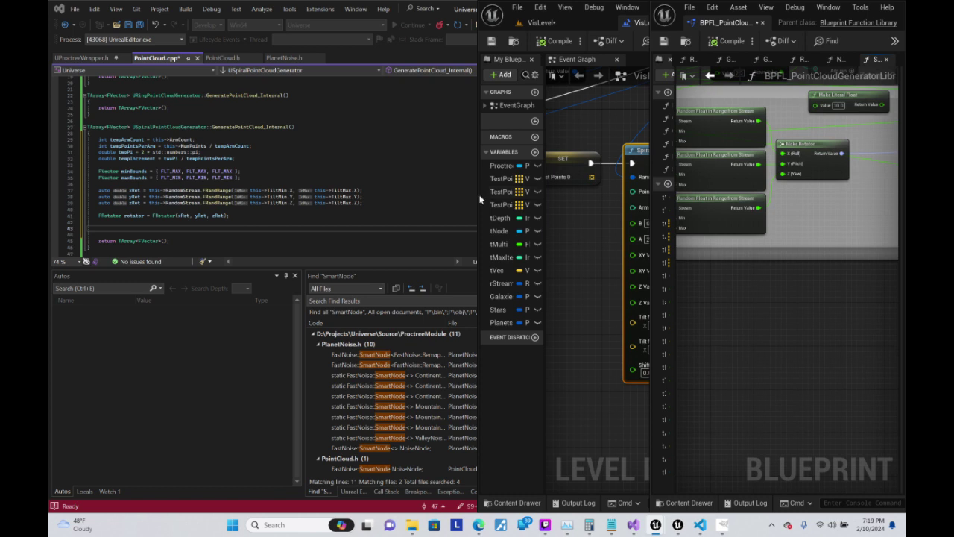
pyautogui.moveTo(480, 191)
pyautogui.mouseDown()
pyautogui.moveTo(383, 190)
pyautogui.moveTo(463, 189)
pyautogui.mouseUp()
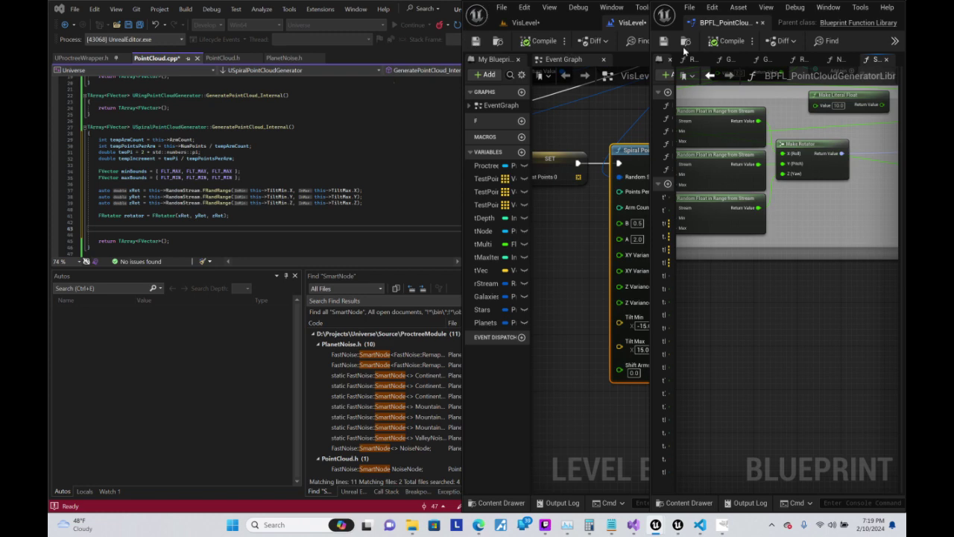
pyautogui.moveTo(653, 46); pyautogui.dragTo(409, 46)
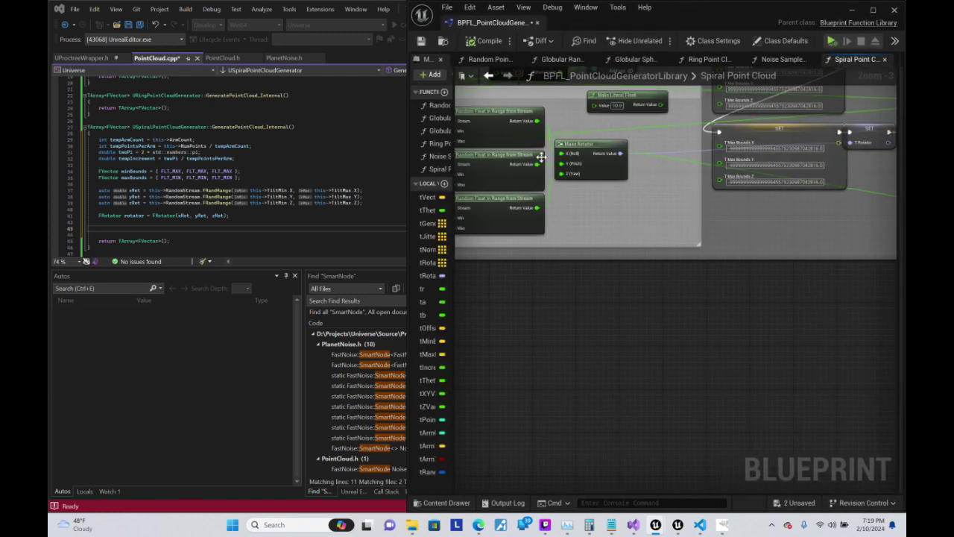
# - Pan the Spiral Point Cloud graph across Min/Max Bounds, Outer loop and Randomize Final Rotation
pyautogui.moveTo(756, 326)
pyautogui.mouseDown(button='right')
pyautogui.moveTo(646, 452)
pyautogui.moveTo(894, 411)
pyautogui.mouseUp(button='right')
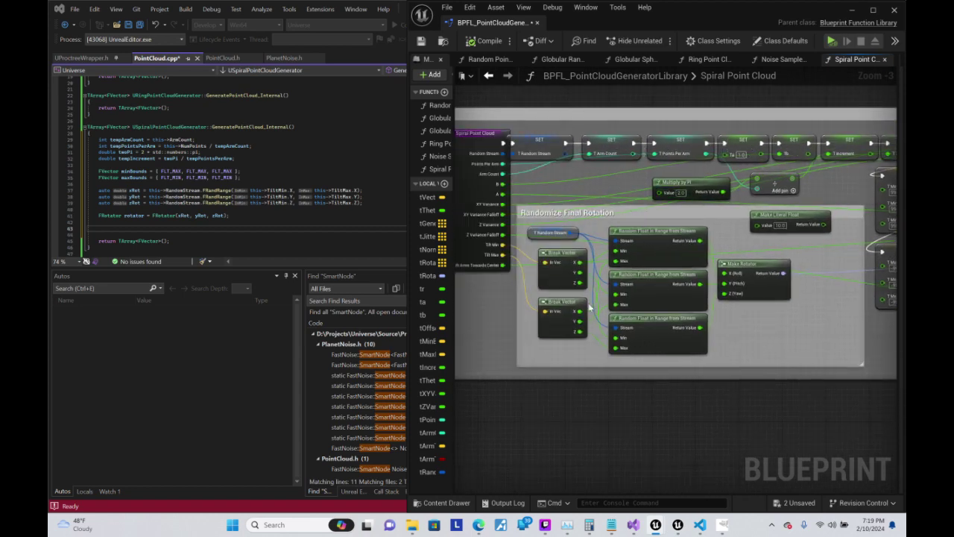
pyautogui.moveTo(760, 226); pyautogui.dragTo(552, 282, button='right')
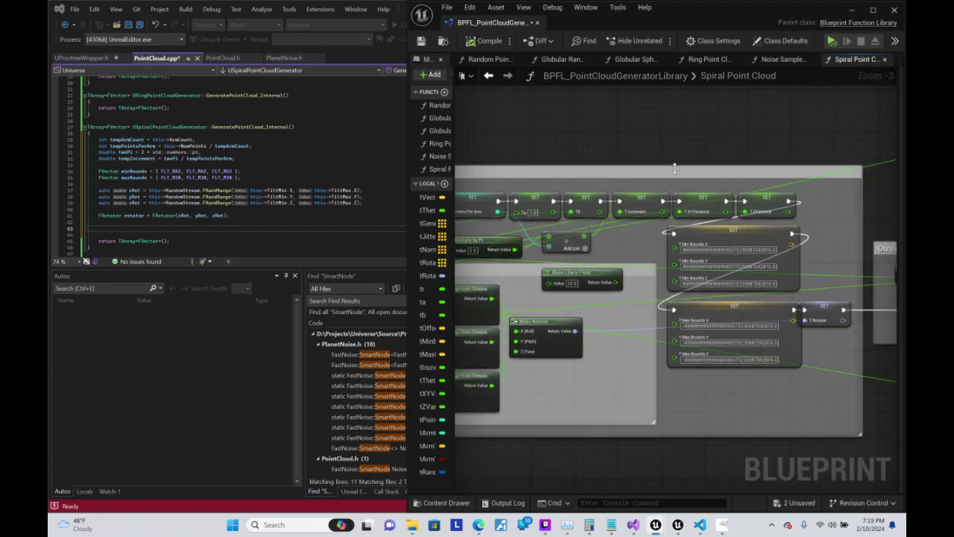
pyautogui.moveTo(872, 168); pyautogui.dragTo(628, 96, button='right')
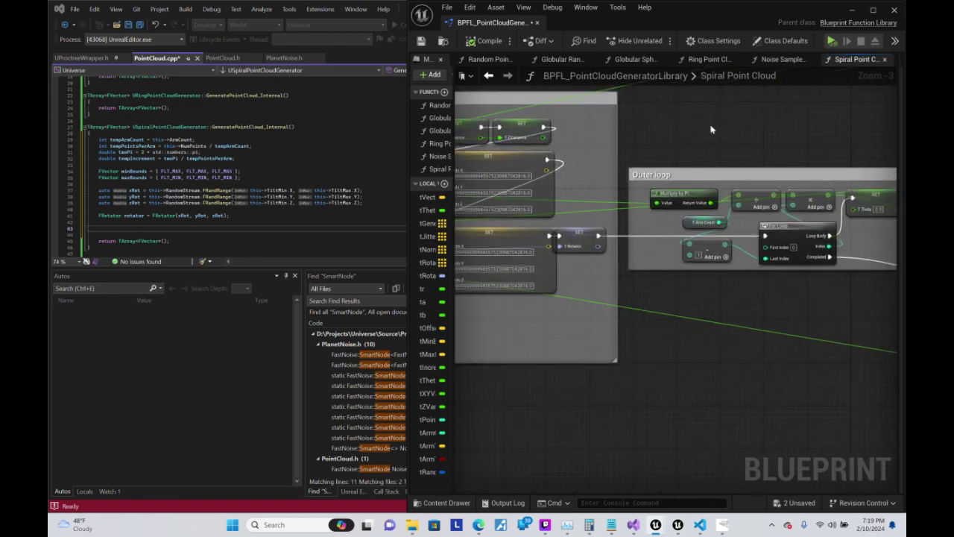
pyautogui.moveTo(711, 128); pyautogui.dragTo(598, 136, button='right')
pyautogui.moveTo(552, 194); pyautogui.dragTo(751, 202, button='right')
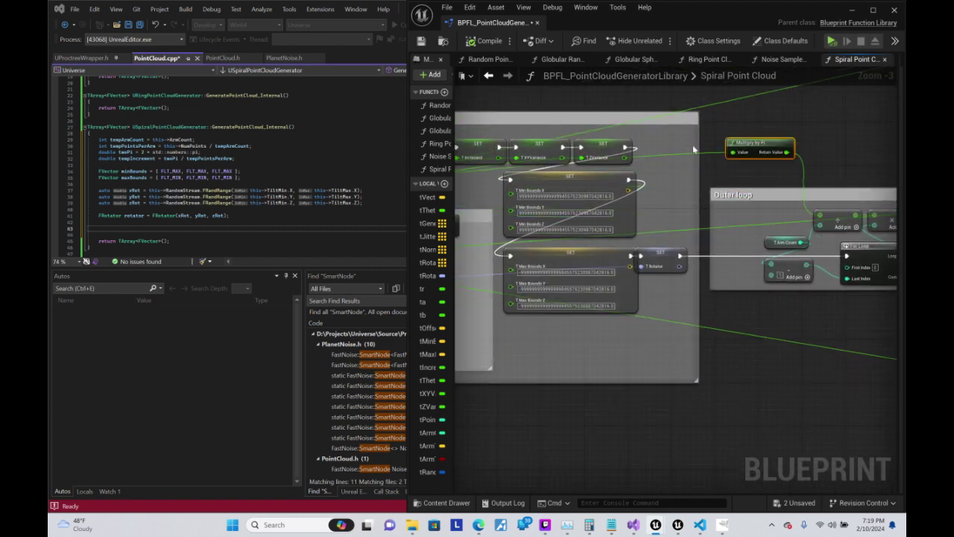
pyautogui.moveTo(693, 145); pyautogui.dragTo(820, 313, button='right')
pyautogui.moveTo(693, 272); pyautogui.dragTo(713, 209, button='right')
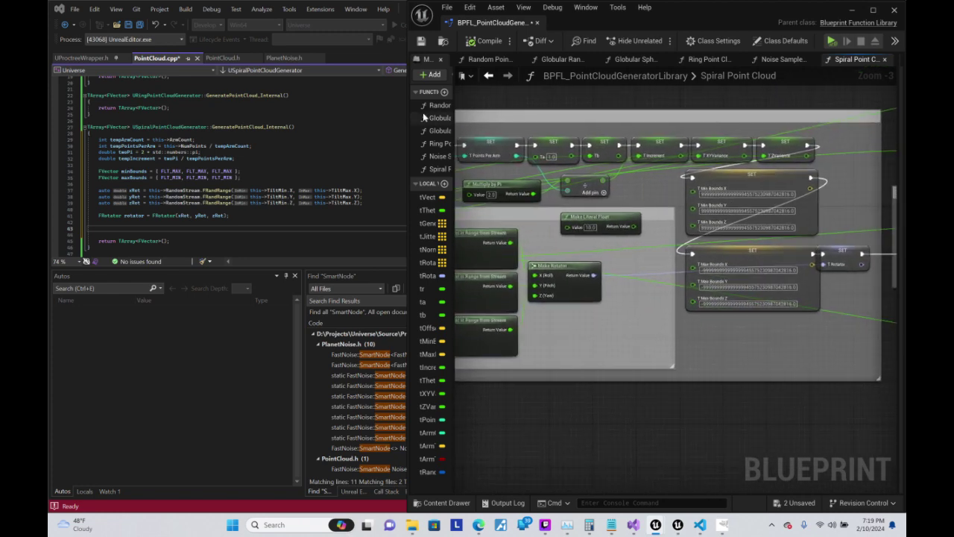
# - Maximize the blueprint editor to review the Init and Outer loop sections before returning to PointCloud.cpp
pyautogui.click(872, 10)
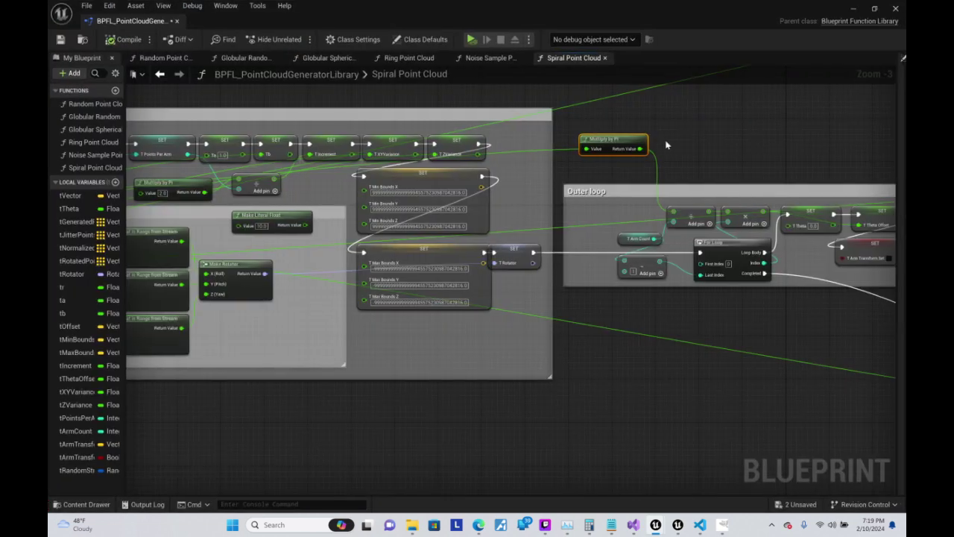
pyautogui.moveTo(226, 215); pyautogui.dragTo(479, 199, button='right')
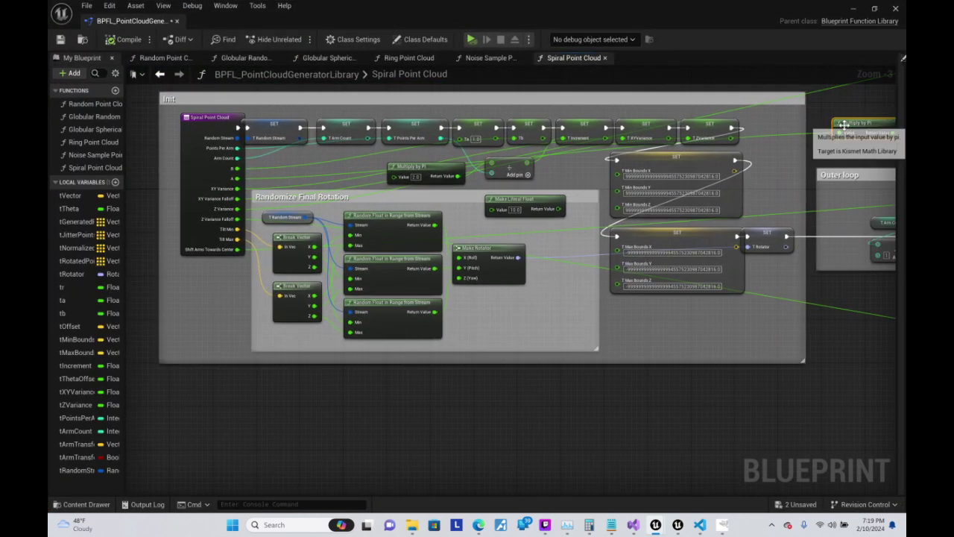
pyautogui.moveTo(479, 199); pyautogui.dragTo(687, 192)
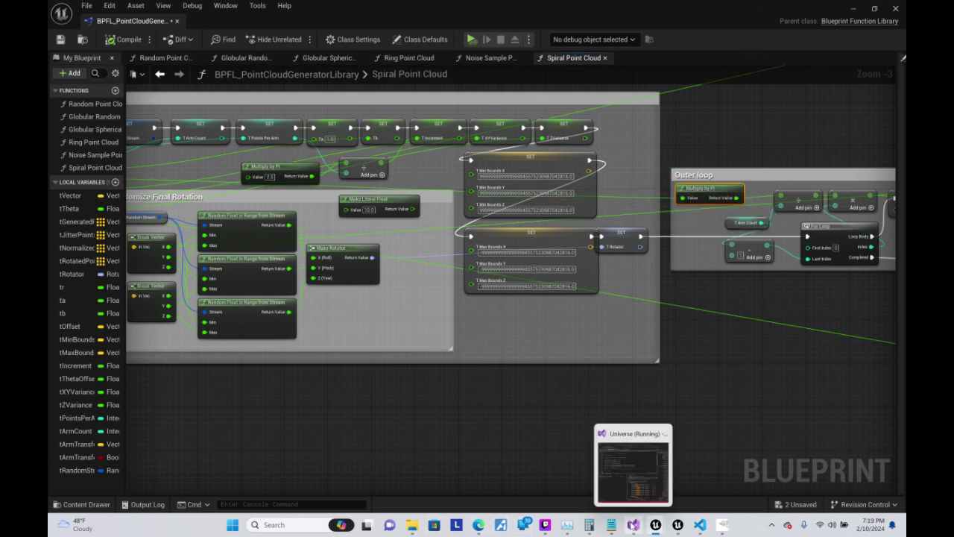
pyautogui.click(633, 524)
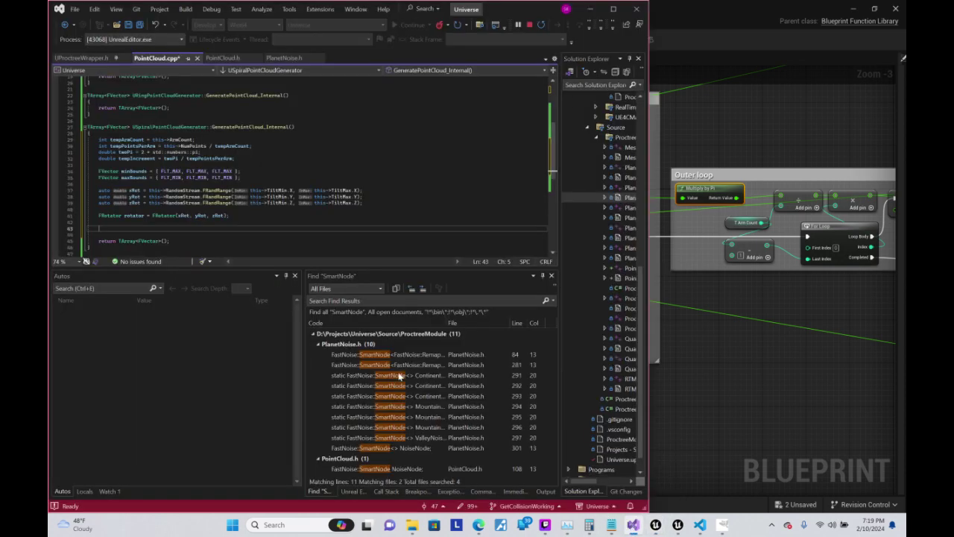
# - Write auto aPi = std::numbers::pi * this->A; using IntelliSense completions
pyautogui.write('roto x')
pyautogui.press('BackSpace')
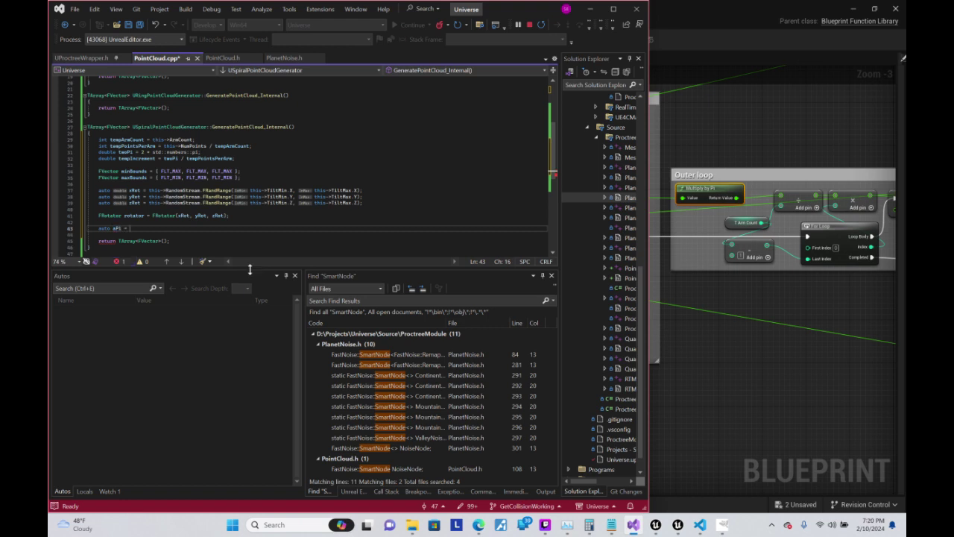
pyautogui.write('std')
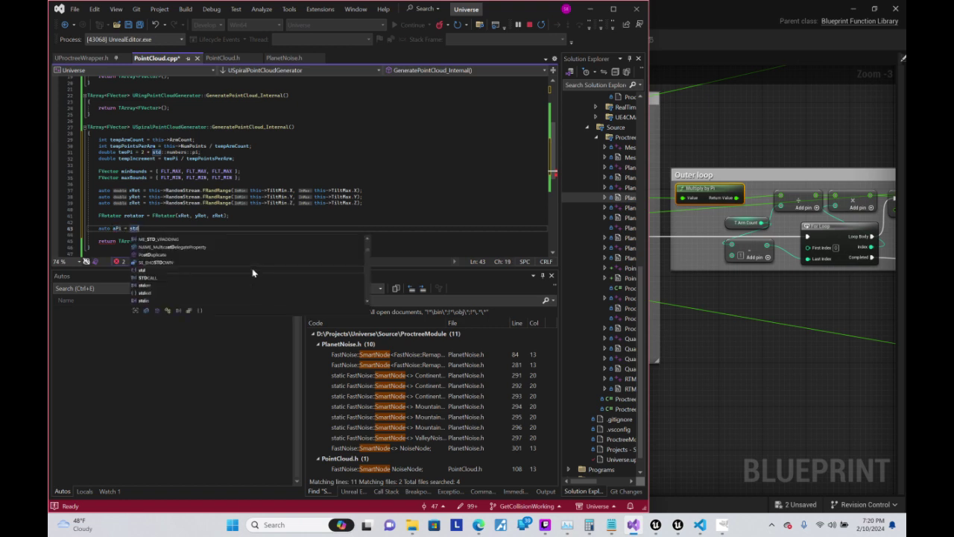
pyautogui.write('::Num')
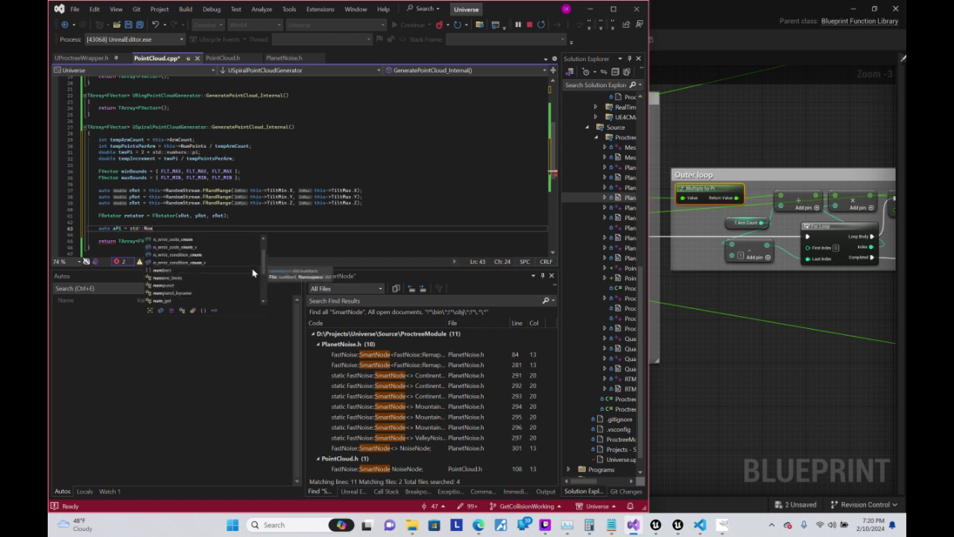
pyautogui.press('Tab')
pyautogui.write('pi')
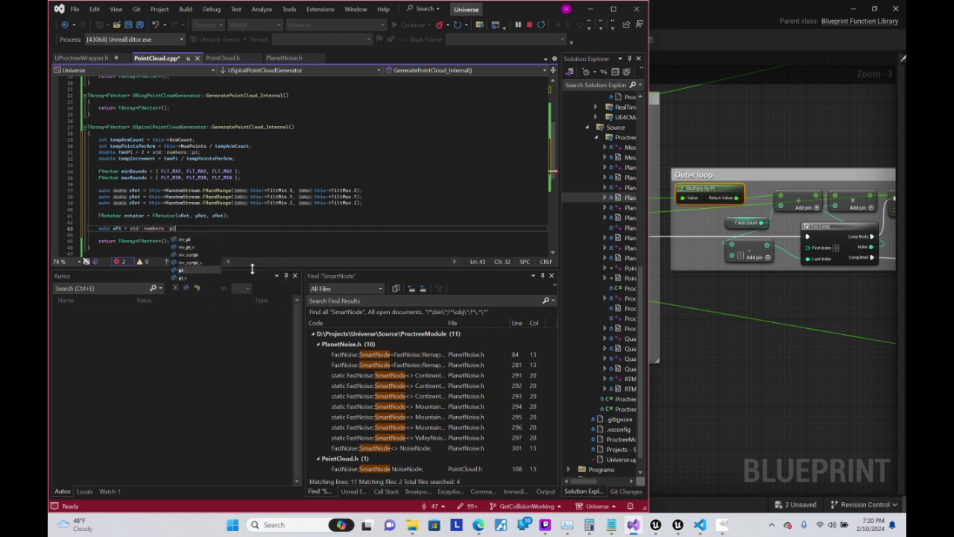
pyautogui.write(' * this->')
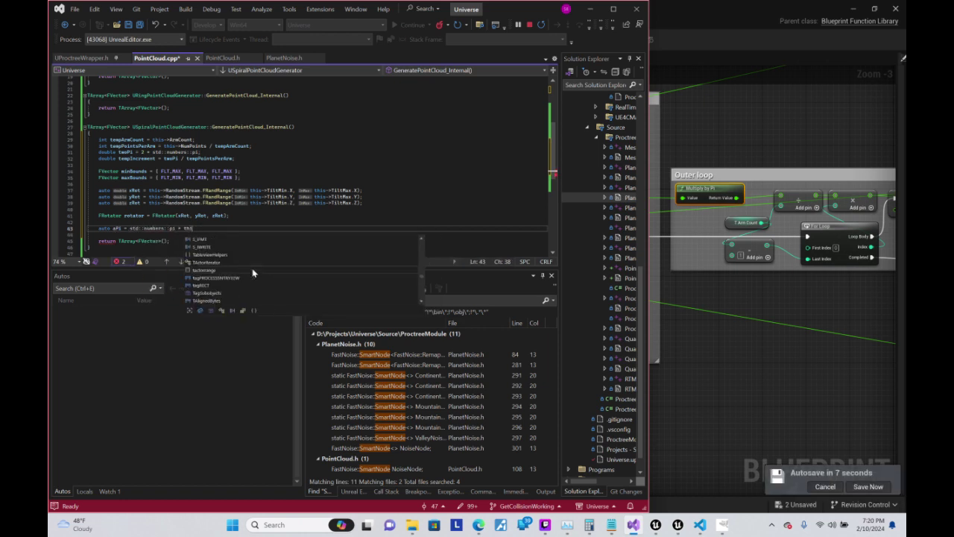
pyautogui.write('a')
pyautogui.press('Tab')
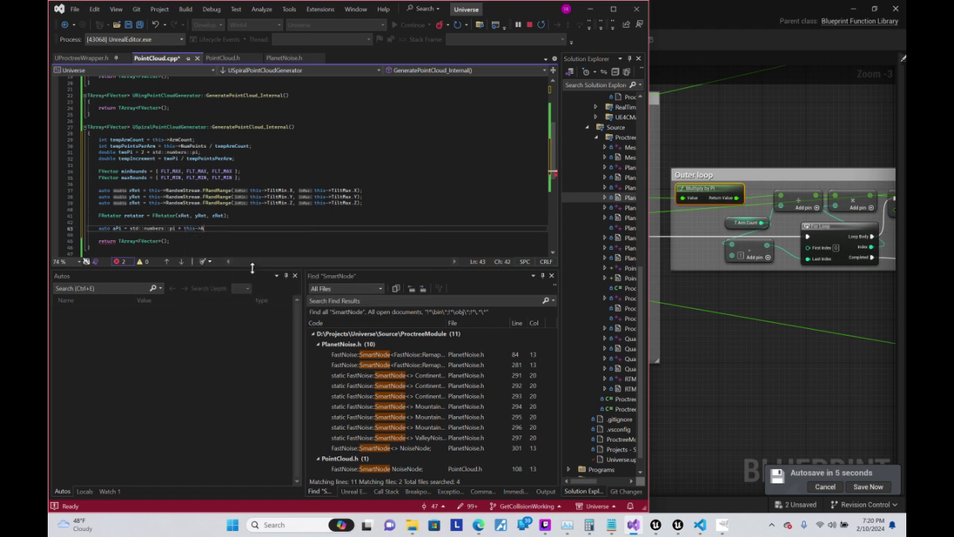
pyautogui.press('Return')
# - Open an empty line below the aPi declaration, clearing the stray text typed there
pyautogui.press('Up')
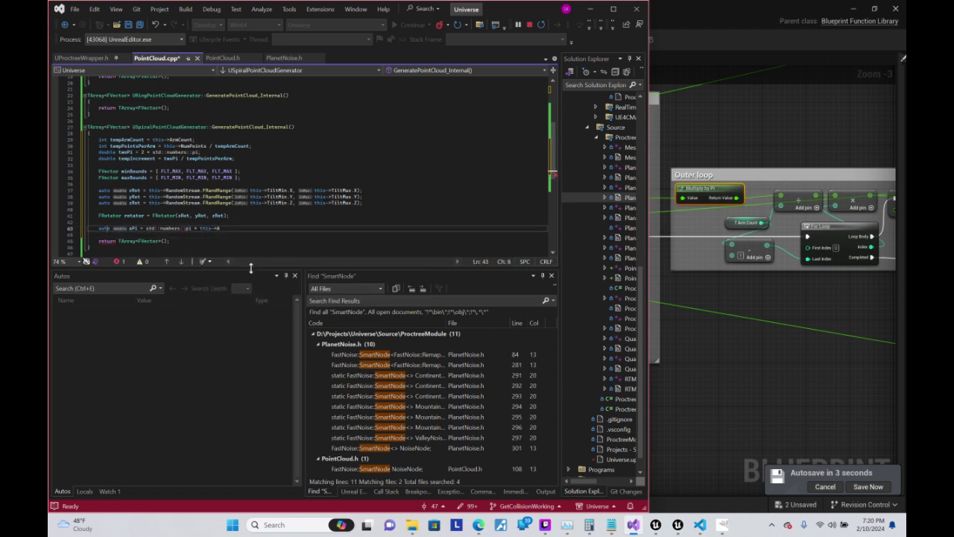
pyautogui.press('End')
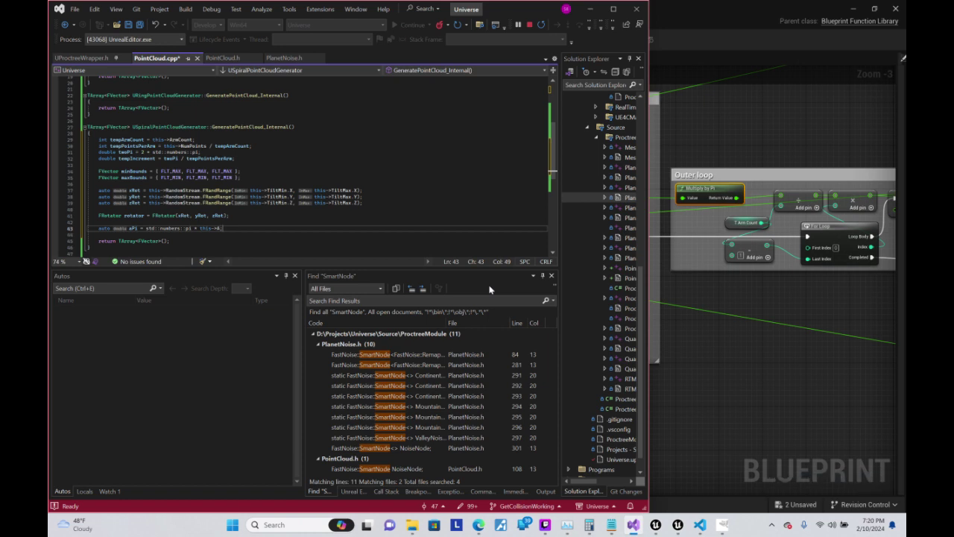
pyautogui.press('Return')
pyautogui.write('APi')
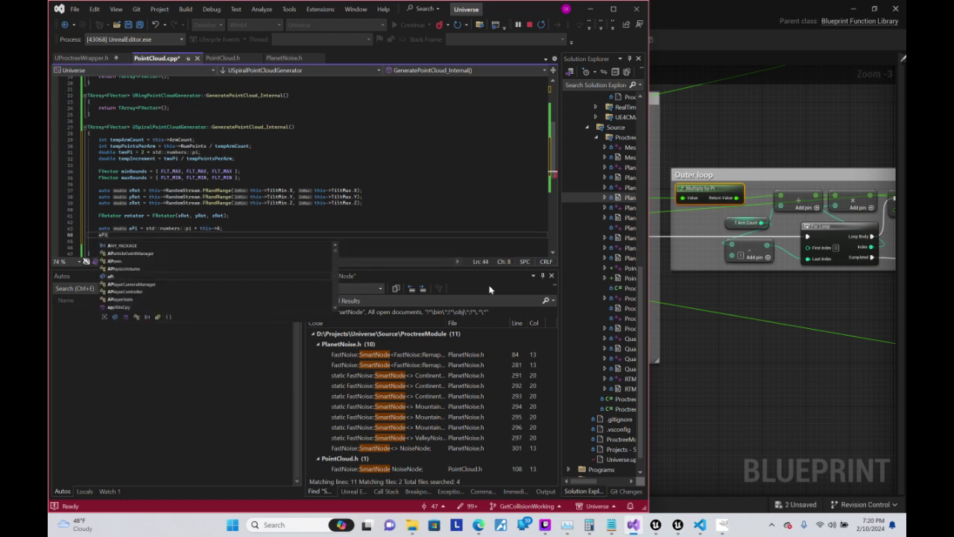
pyautogui.press('BackSpace')
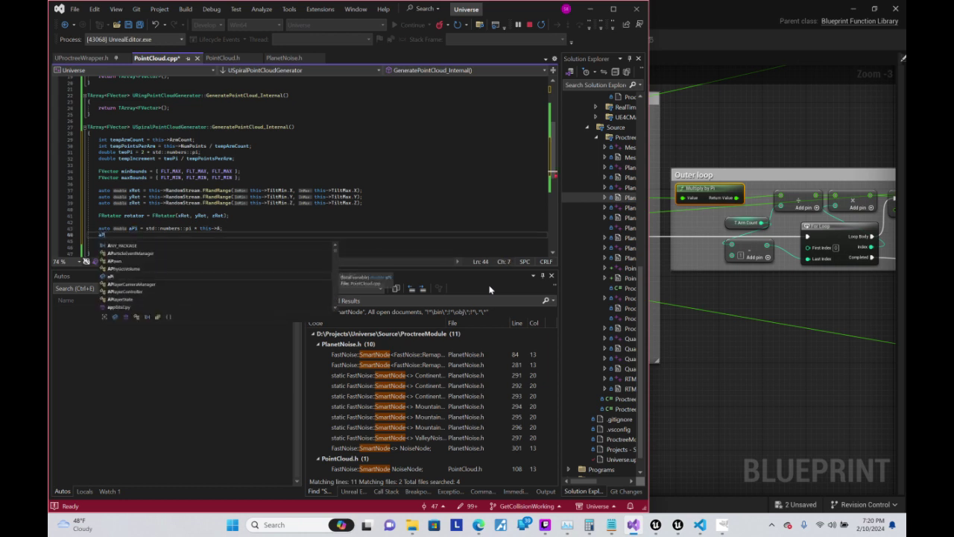
pyautogui.press('BackSpace')
pyautogui.press('BackSpace')
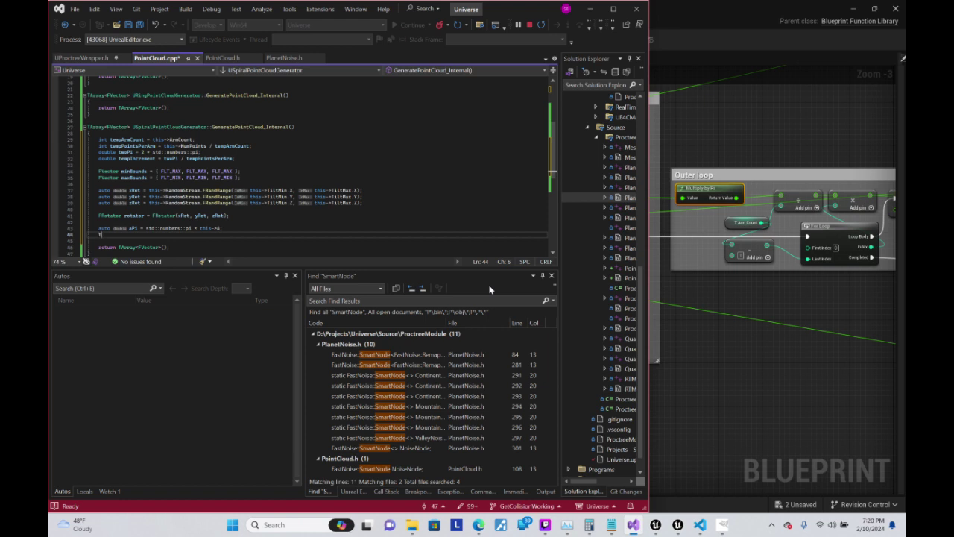
pyautogui.write('a')
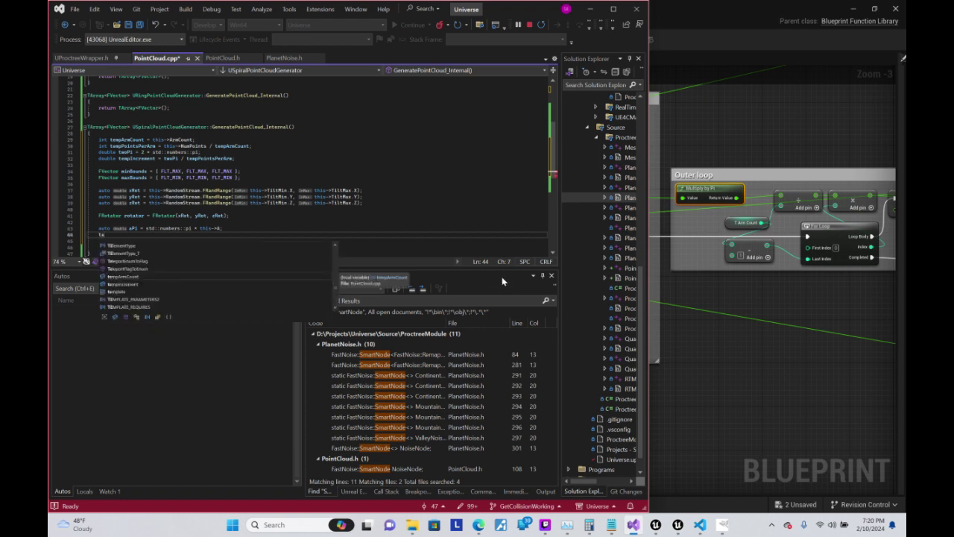
pyautogui.press('BackSpace')
pyautogui.press('BackSpace')
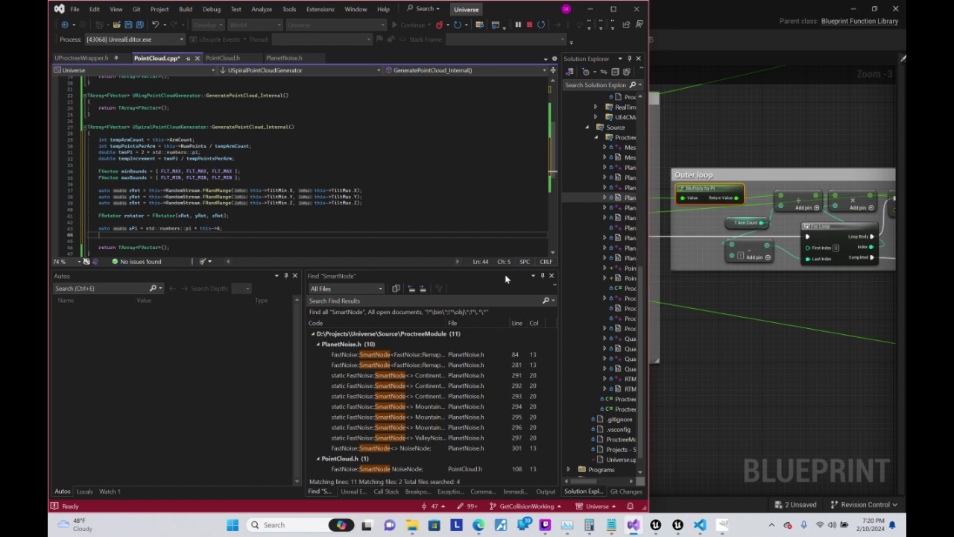
# - Write for (int i = 0; i < tempArmCount; i++) with aPi/tempArmCount * i in its body
pyautogui.write('For')
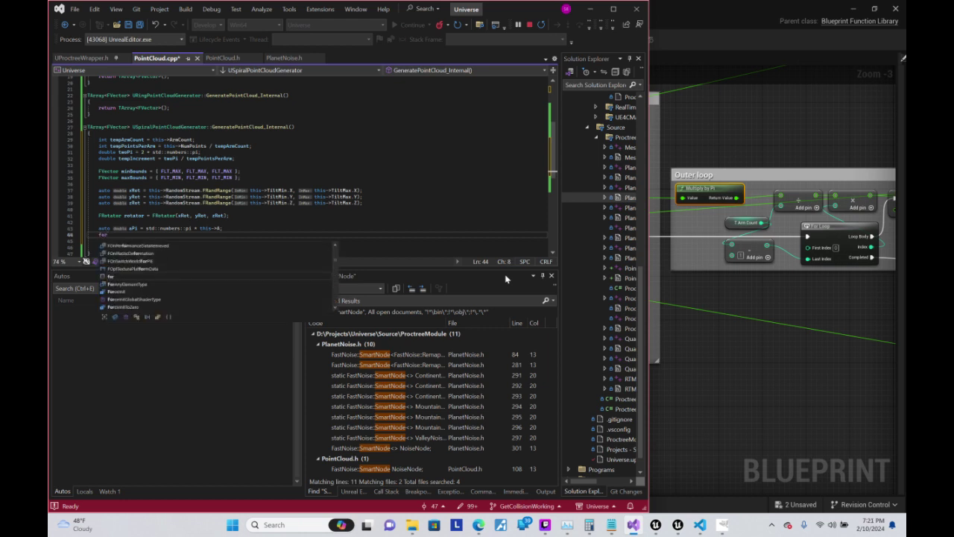
pyautogui.write('(in')
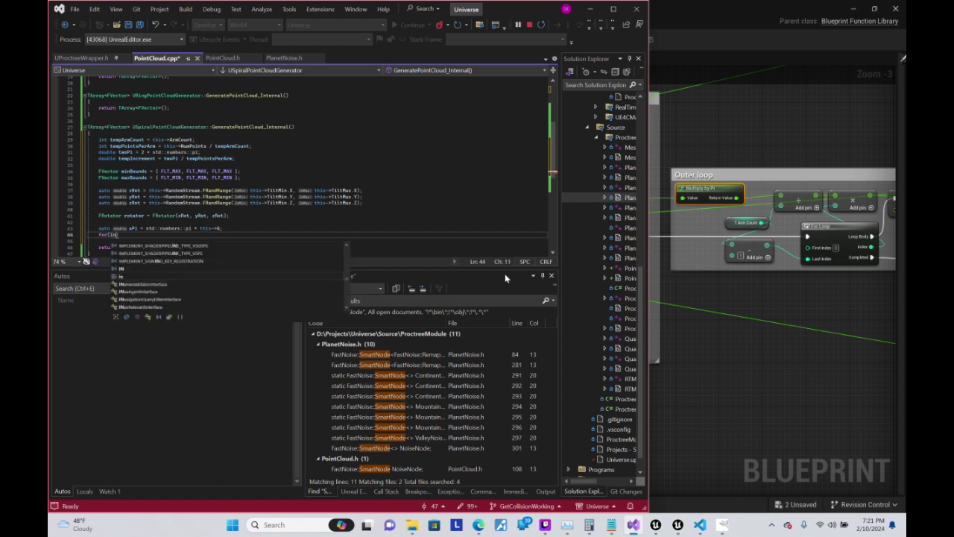
pyautogui.write('t i = 0')
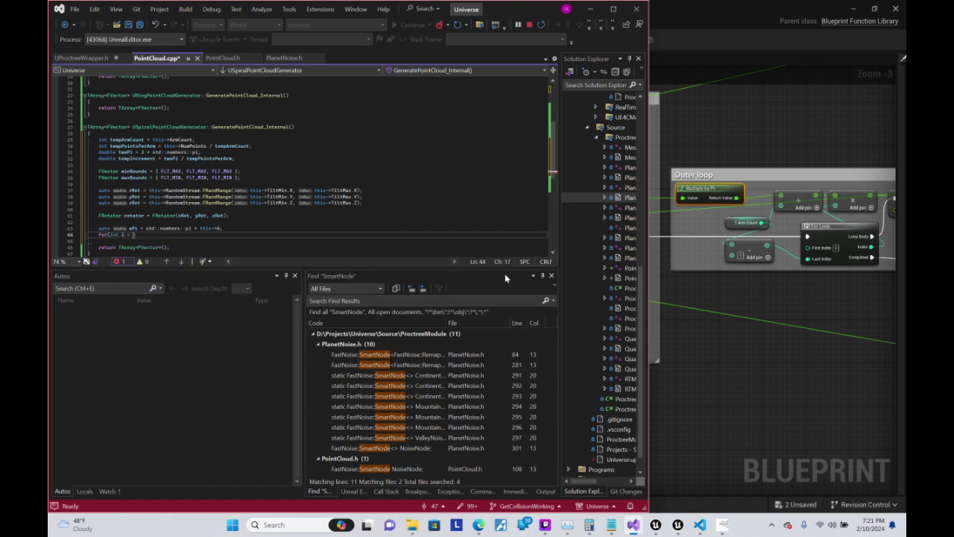
pyautogui.write('; i')
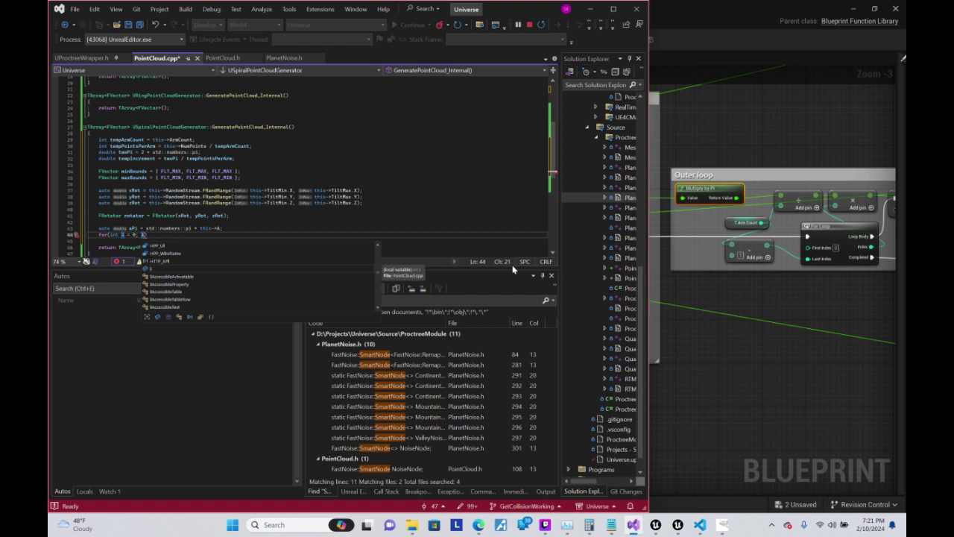
pyautogui.write(' <')
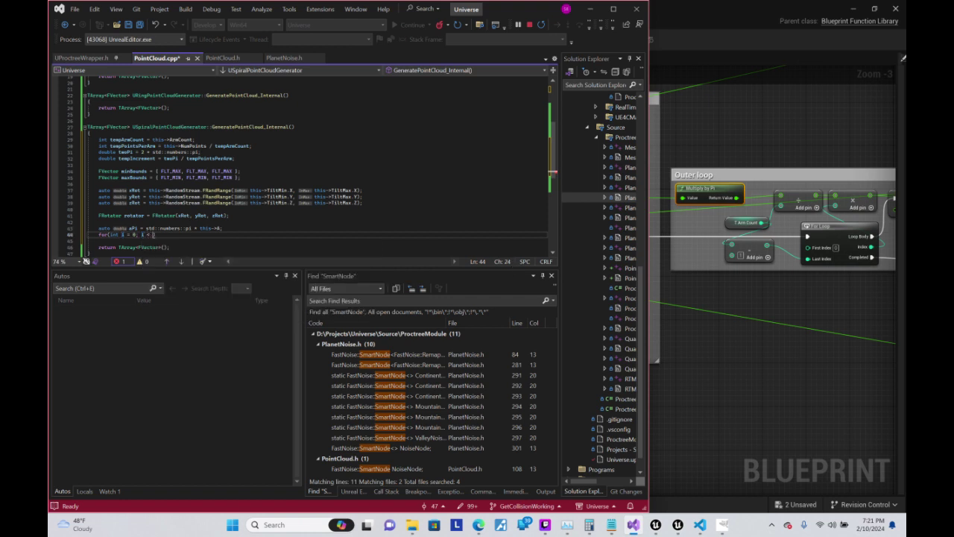
pyautogui.write(' temp')
pyautogui.press('Tab')
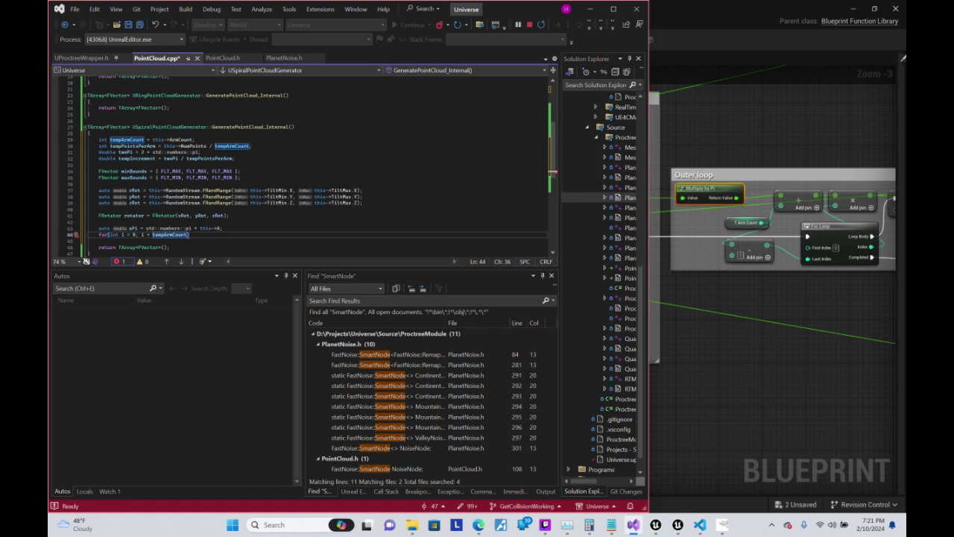
pyautogui.write('){')
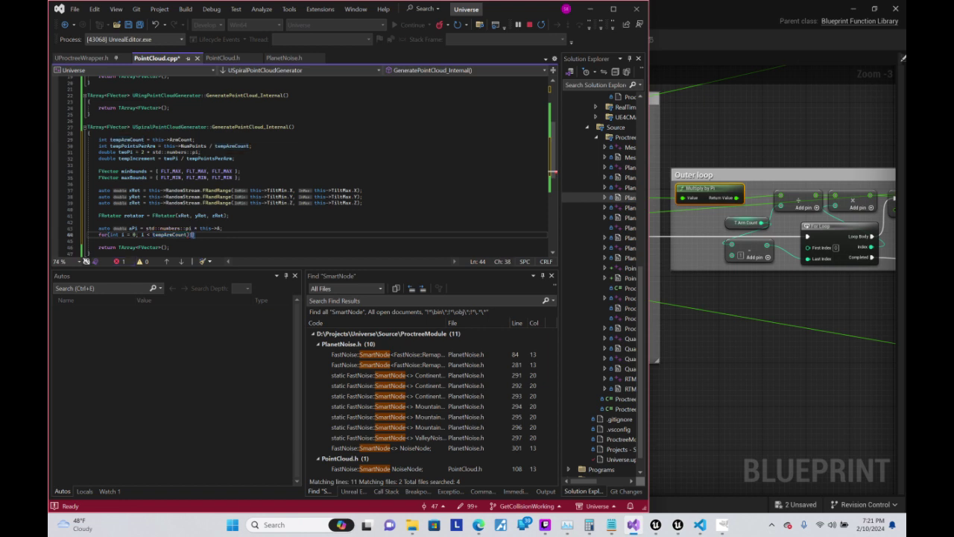
pyautogui.press('Return')
pyautogui.press('Down')
pyautogui.press('Down')
pyautogui.press('Down')
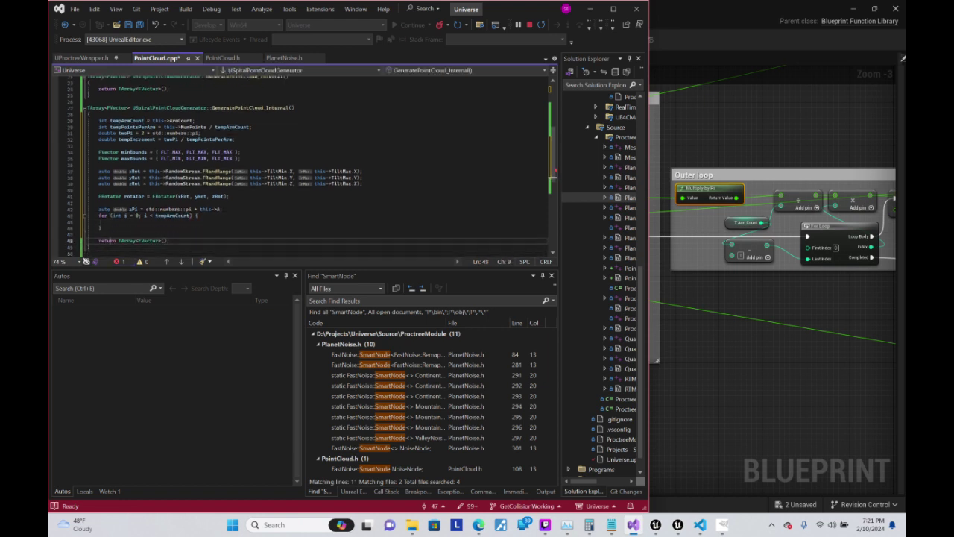
pyautogui.press('Up')
pyautogui.press('Up')
pyautogui.press('Up')
pyautogui.press('Up')
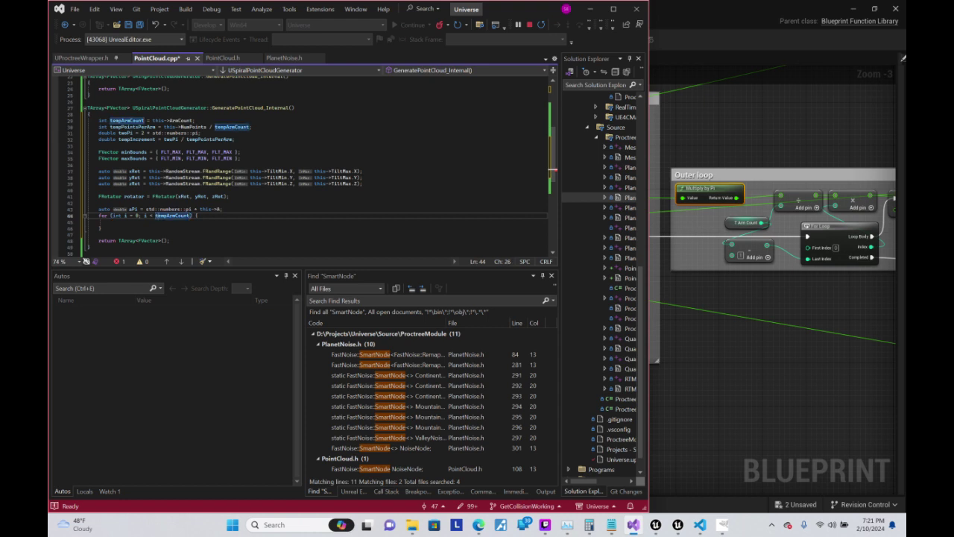
pyautogui.write(';')
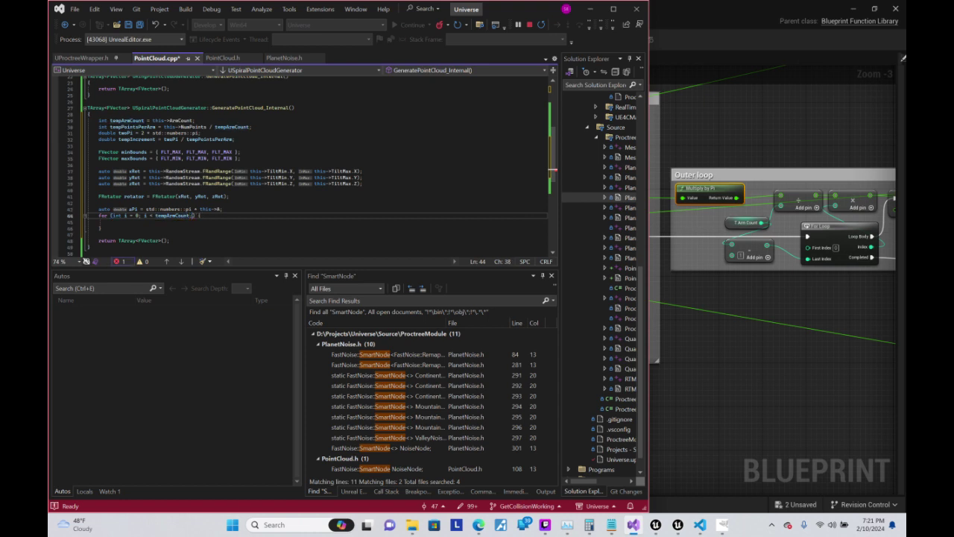
pyautogui.write(' i++')
pyautogui.press('Down')
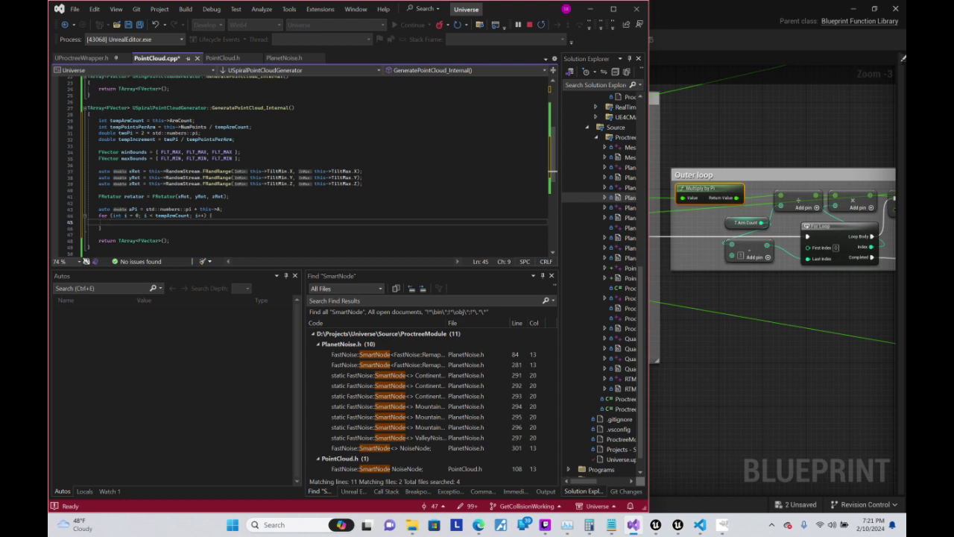
pyautogui.write('aPi/')
pyautogui.write('tempArmCount')
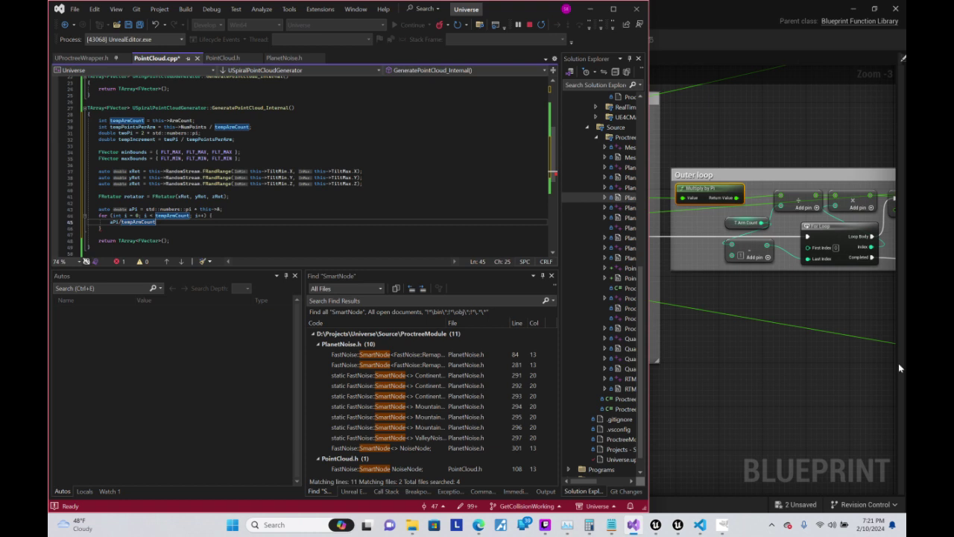
pyautogui.write(' * ')
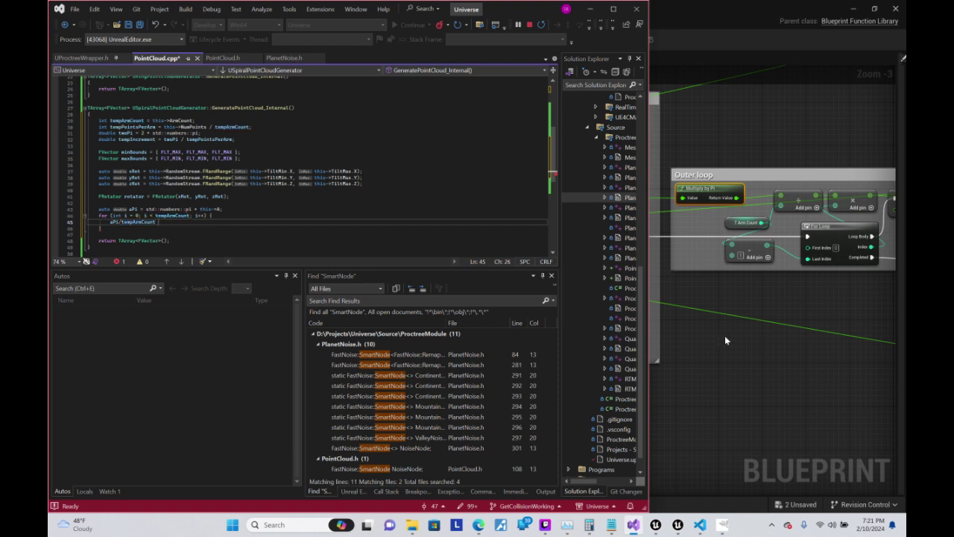
pyautogui.write('i')
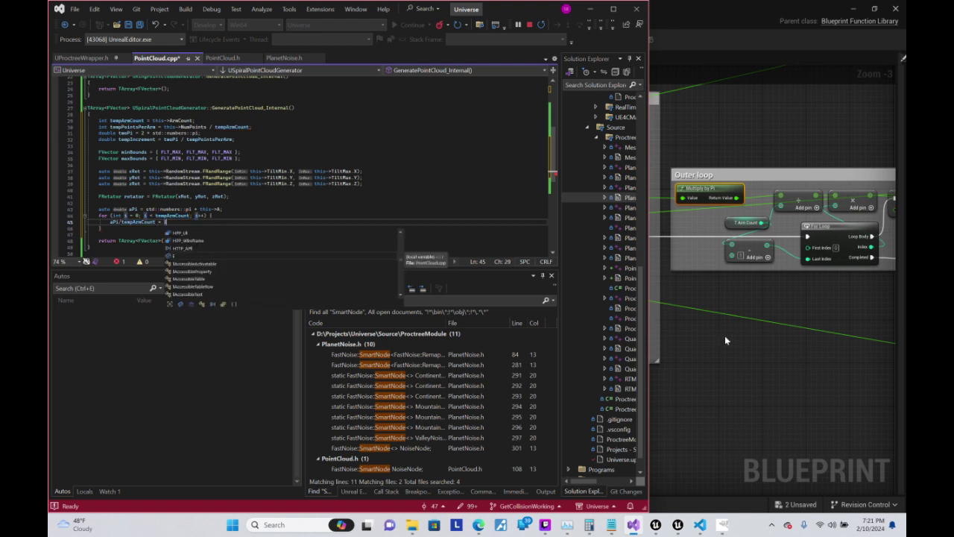
# - Place the SET tTheta node just above the Outer loop comment box in the Spiral Point Cloud graph
pyautogui.moveTo(784, 321)
pyautogui.mouseDown(button='right')
pyautogui.moveTo(688, 325)
pyautogui.moveTo(529, 376)
pyautogui.mouseUp(button='right')
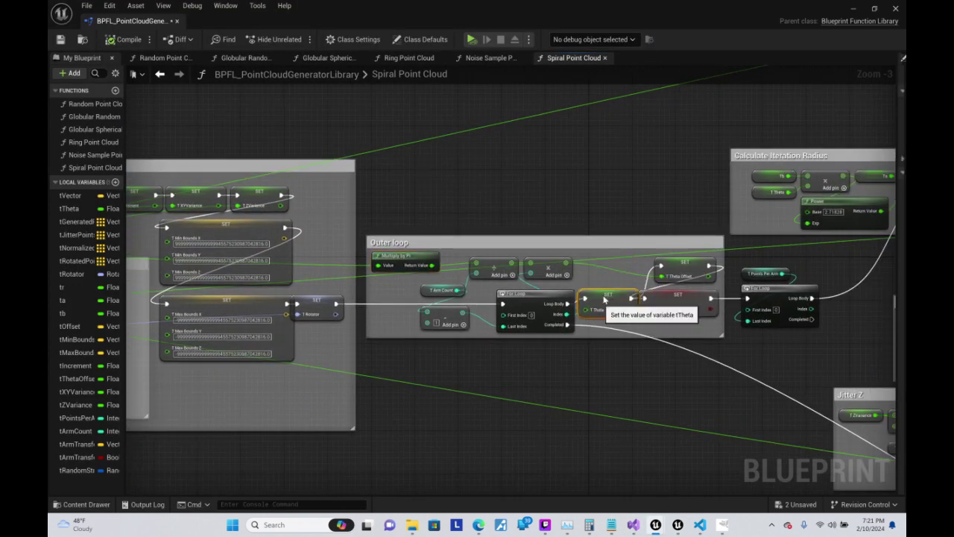
pyautogui.moveTo(608, 242); pyautogui.dragTo(608, 205)
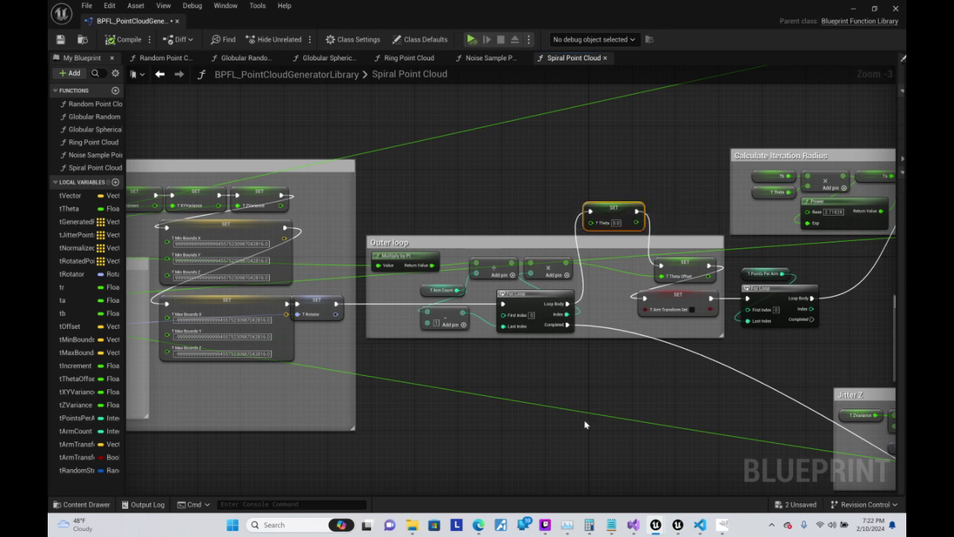
pyautogui.click(701, 528)
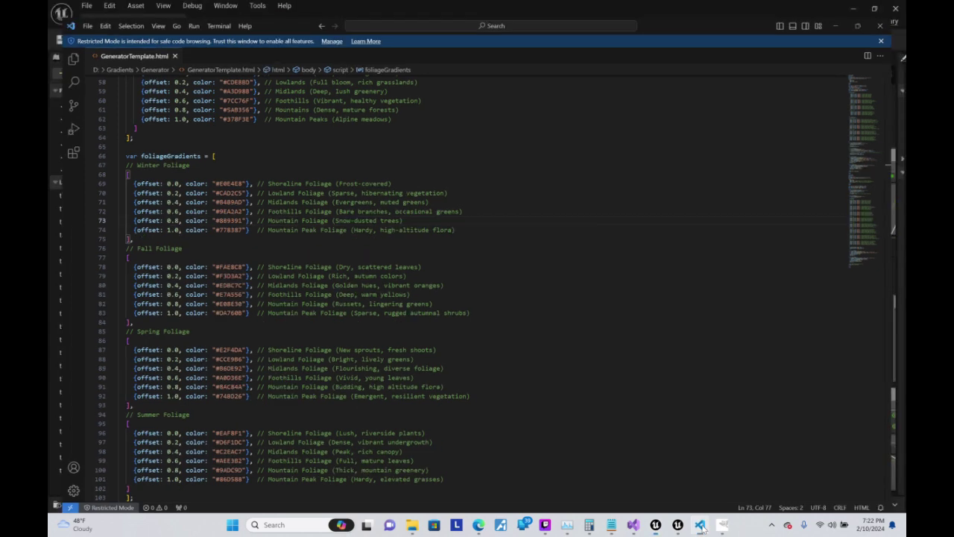
pyautogui.click(701, 528)
pyautogui.moveTo(656, 527)
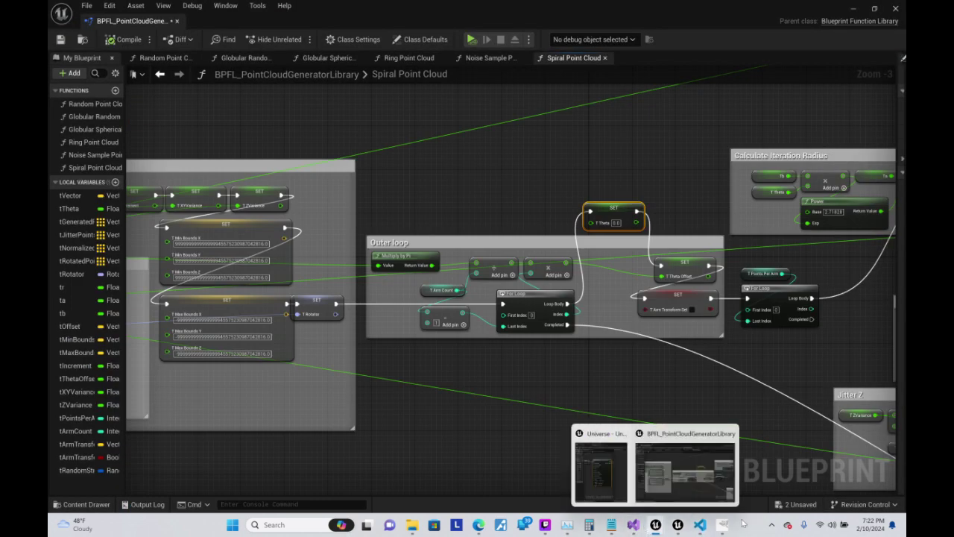
# - Insert auto tempTheta = 0.0; on a new line above the aPi declaration
pyautogui.click(633, 525)
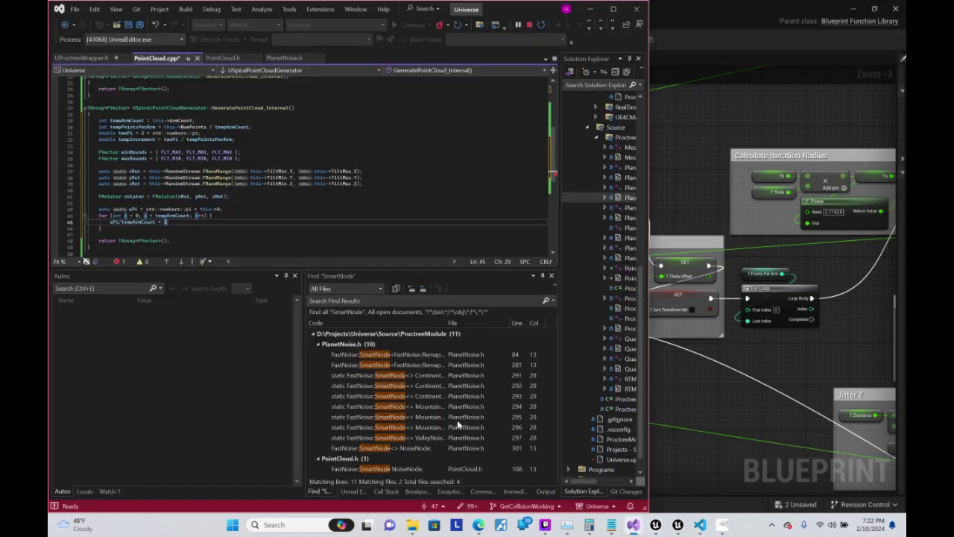
pyautogui.click(99, 201)
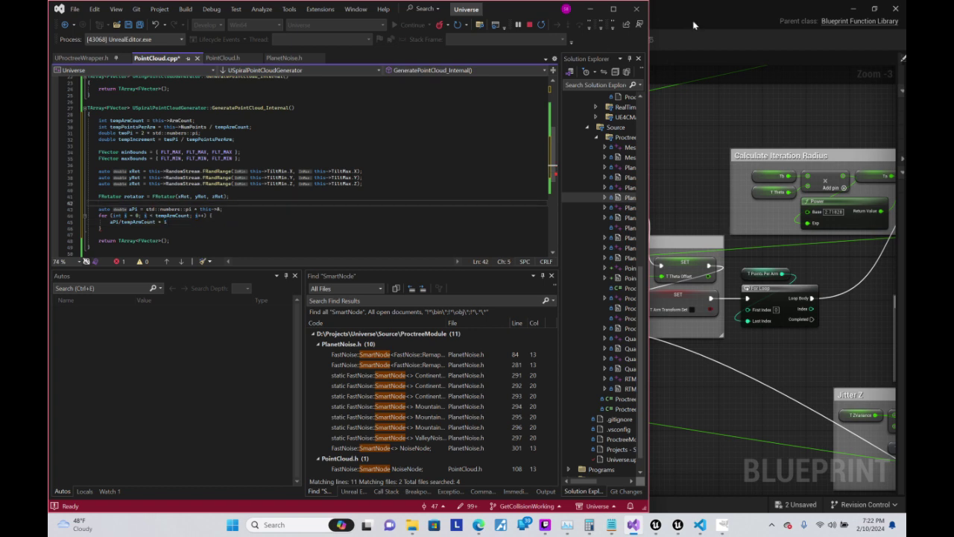
pyautogui.press('Return')
pyautogui.write('auto ')
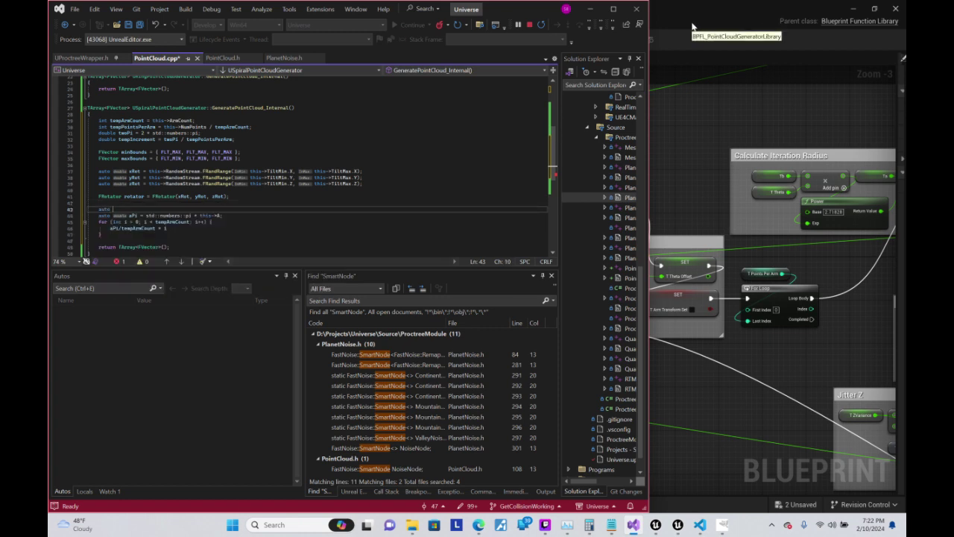
pyautogui.write('tempT')
pyautogui.write('heta')
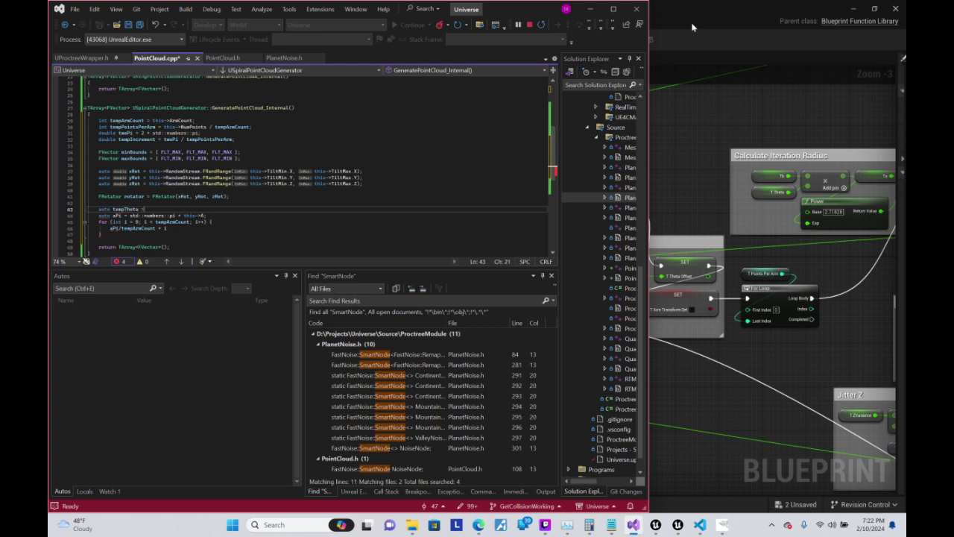
pyautogui.write(' = 0.0;')
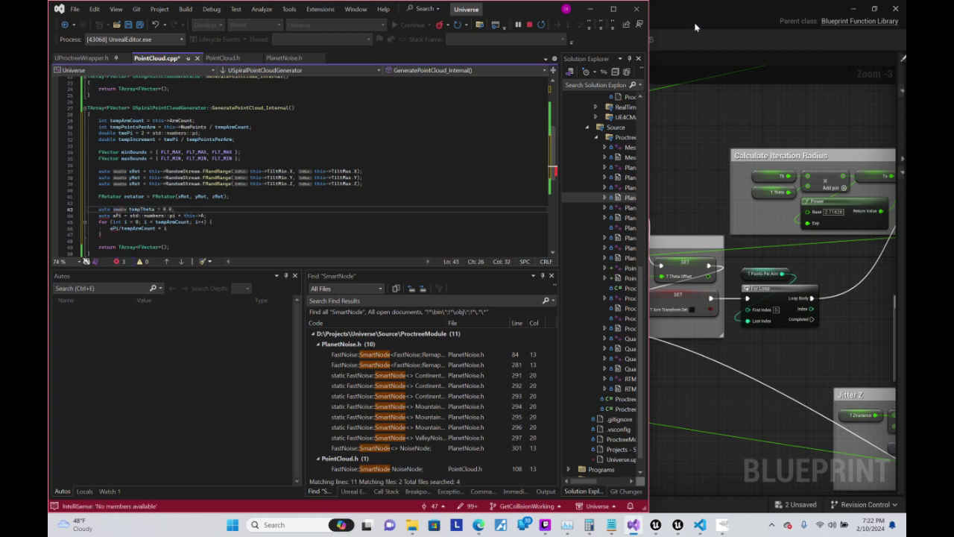
pyautogui.press('Down')
pyautogui.press('Down')
pyautogui.press('Down')
pyautogui.press('End')
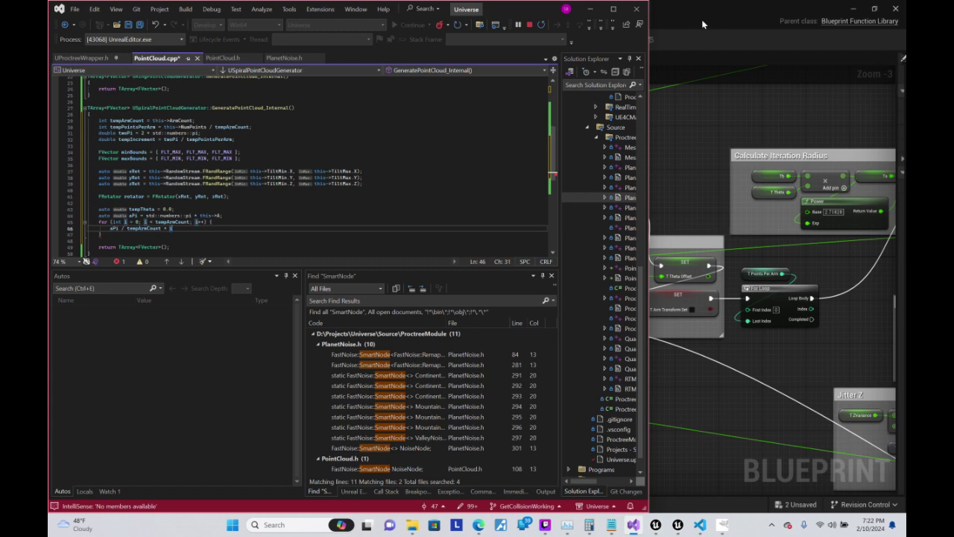
pyautogui.moveTo(762, 402); pyautogui.dragTo(886, 394, button='right')
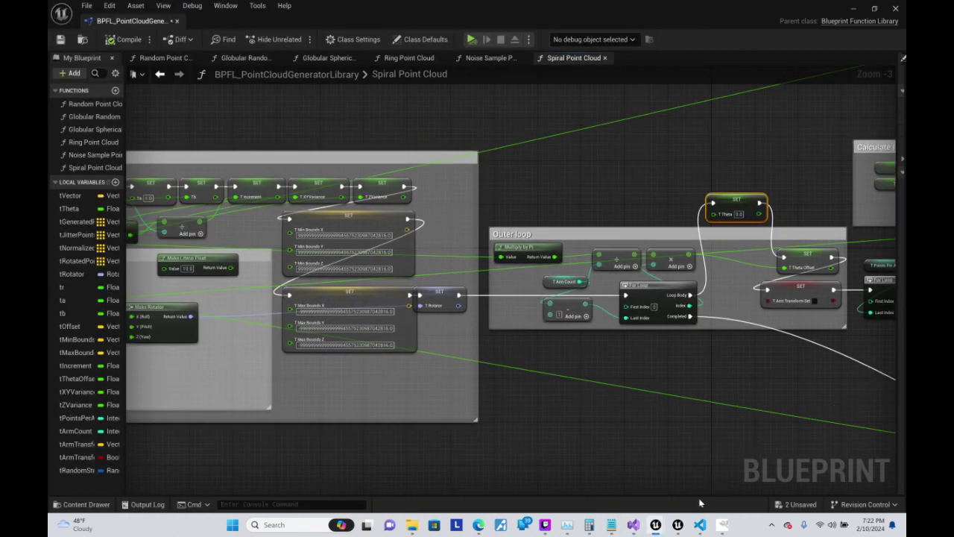
pyautogui.moveTo(695, 528)
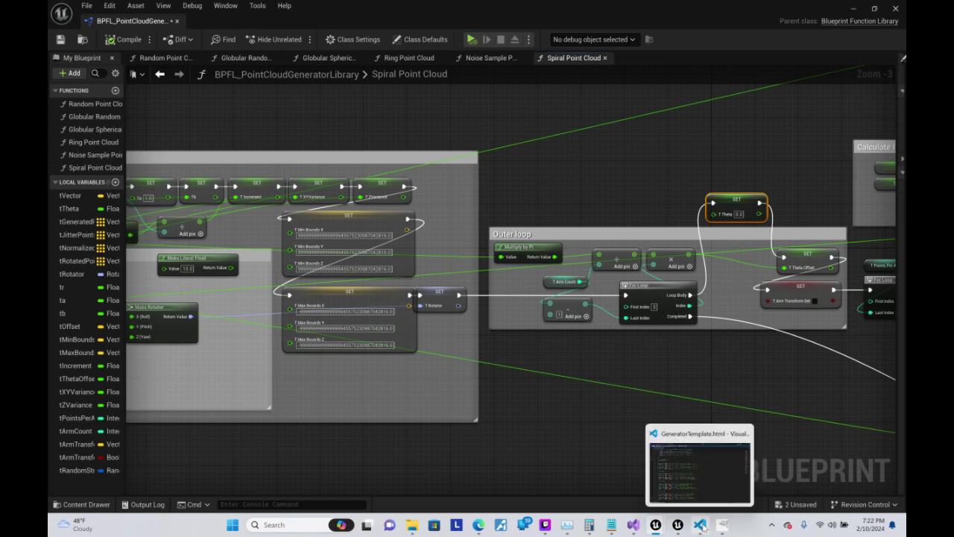
pyautogui.click(700, 528)
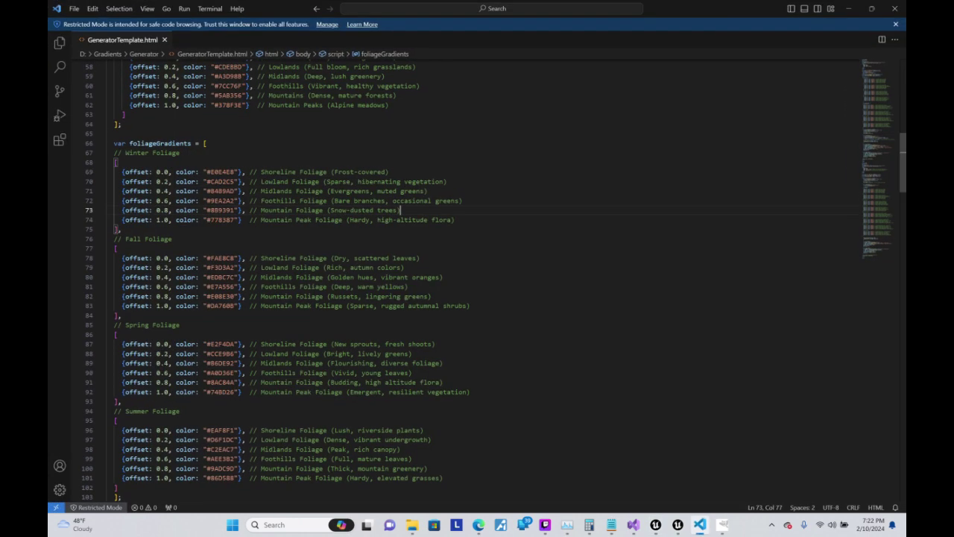
pyautogui.click(700, 526)
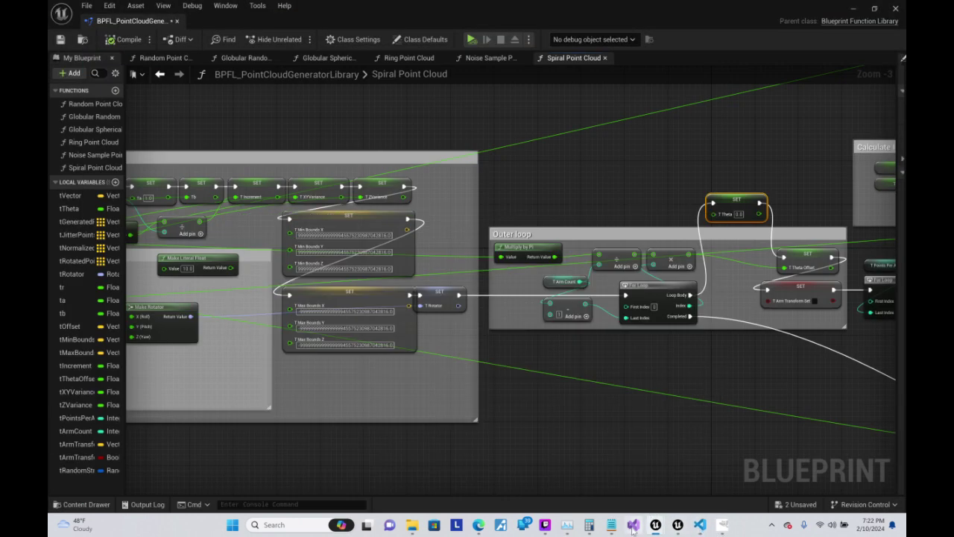
pyautogui.click(633, 524)
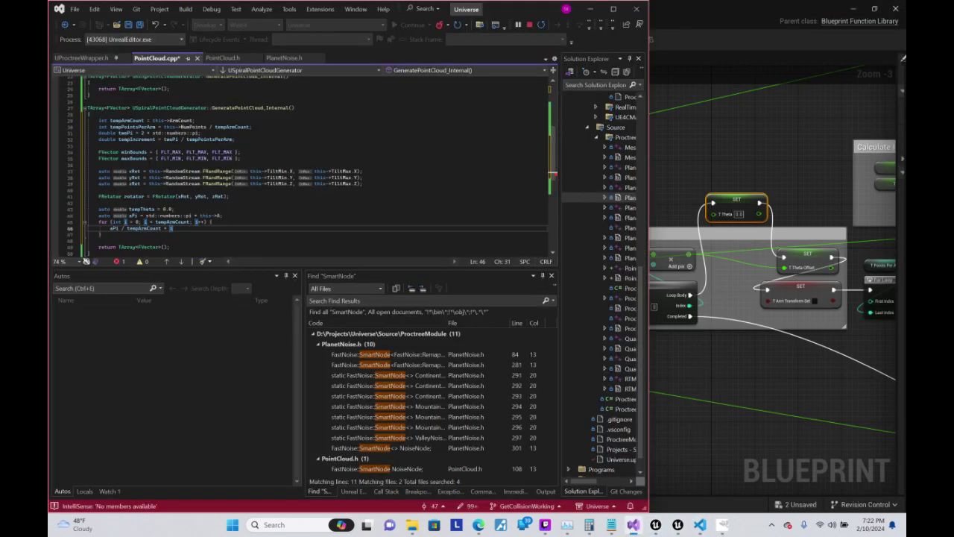
# - Declare tempThetaOffset = 0.0 and assign tempThetaOffset = aPi/tempArmCount * i in the loop
pyautogui.click(174, 208)
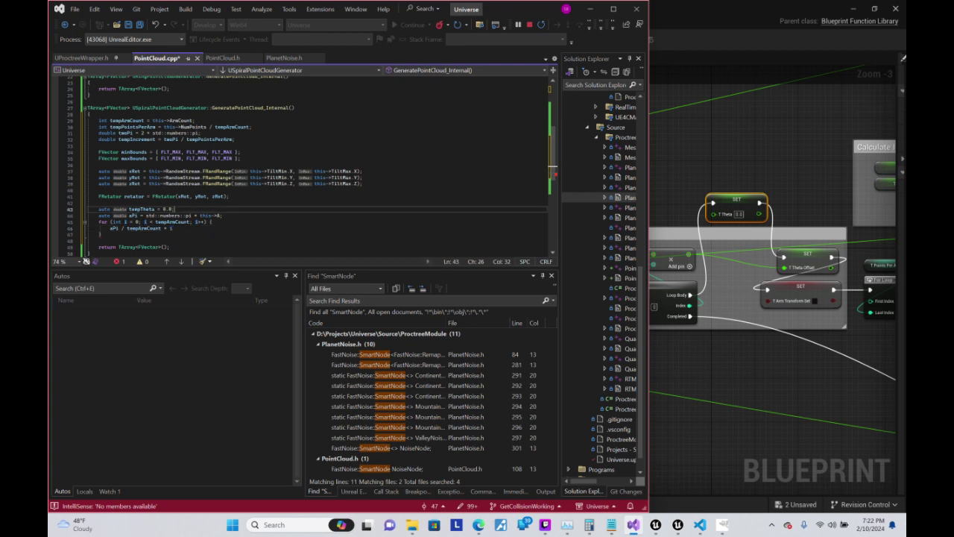
pyautogui.press('Return')
pyautogui.write('au')
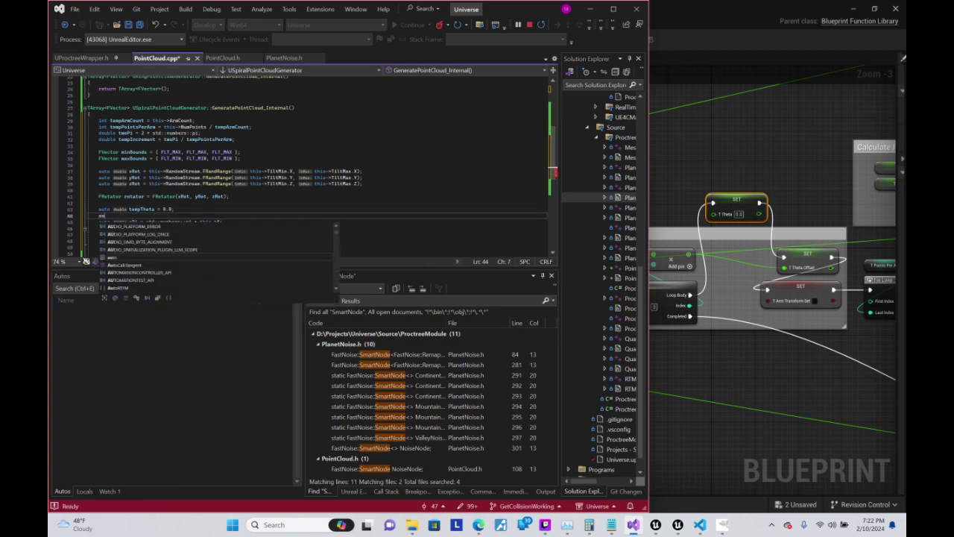
pyautogui.write('to tempTheta')
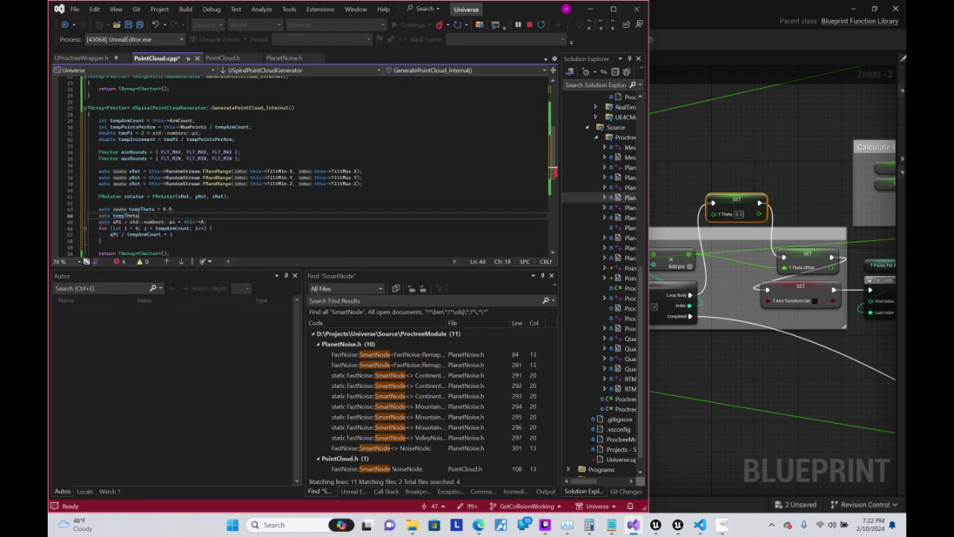
pyautogui.write('Offset')
pyautogui.write(' = 0.0;')
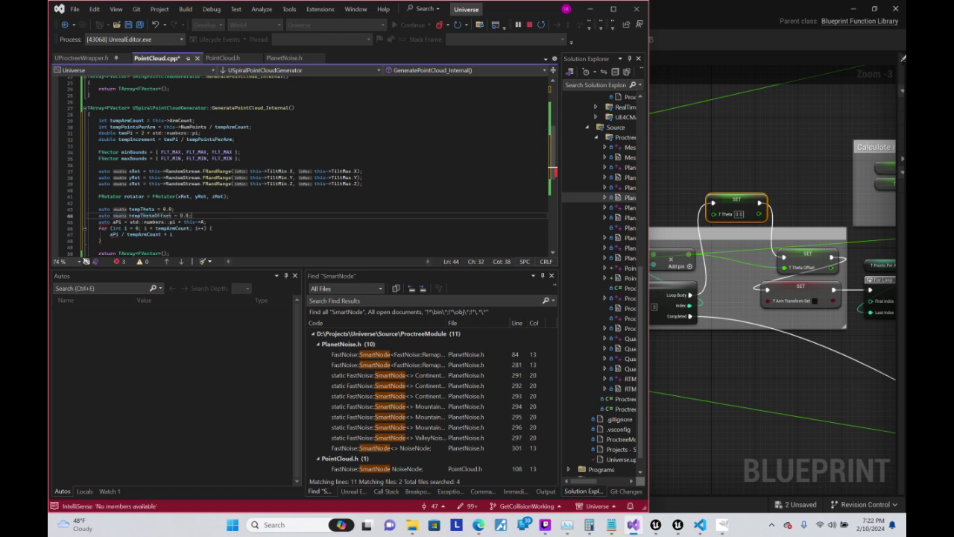
pyautogui.click(172, 234)
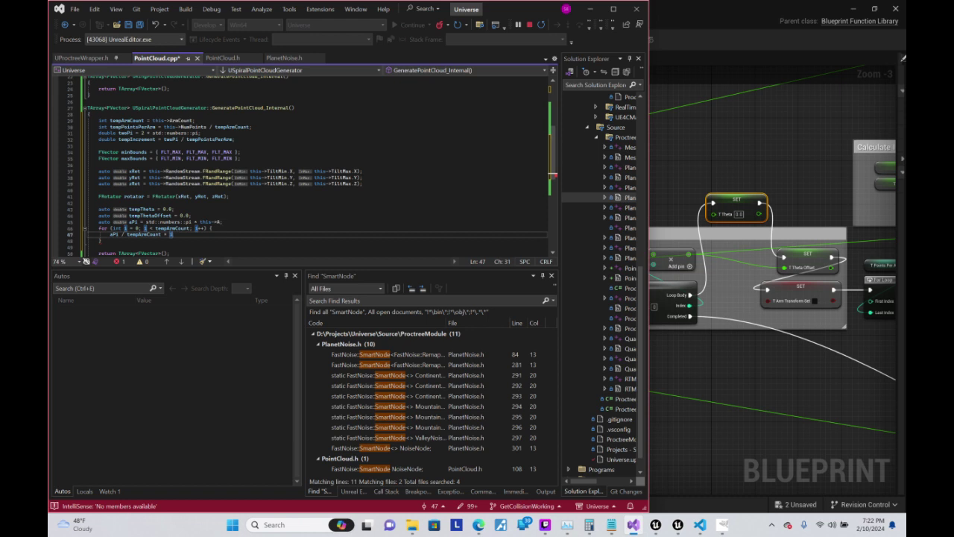
pyautogui.click(113, 234)
pyautogui.write('tempTheta')
pyautogui.write('Offset ')
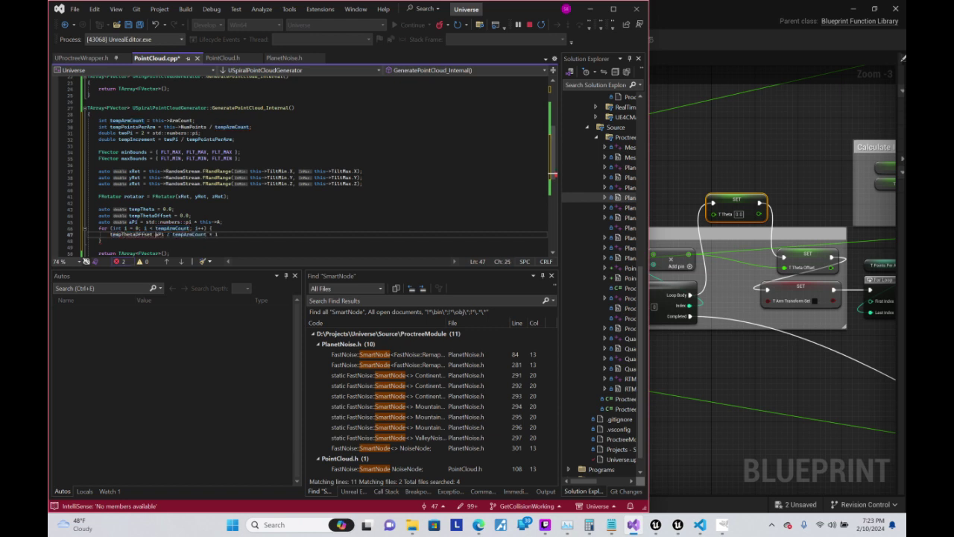
pyautogui.write('=')
pyautogui.press('End')
pyautogui.write(';')
# - Declare bool tempArmTransformSet = false; and add a blank line after the aPi declaration
pyautogui.press('Up')
pyautogui.press('Up')
pyautogui.press('Up')
pyautogui.press('Up')
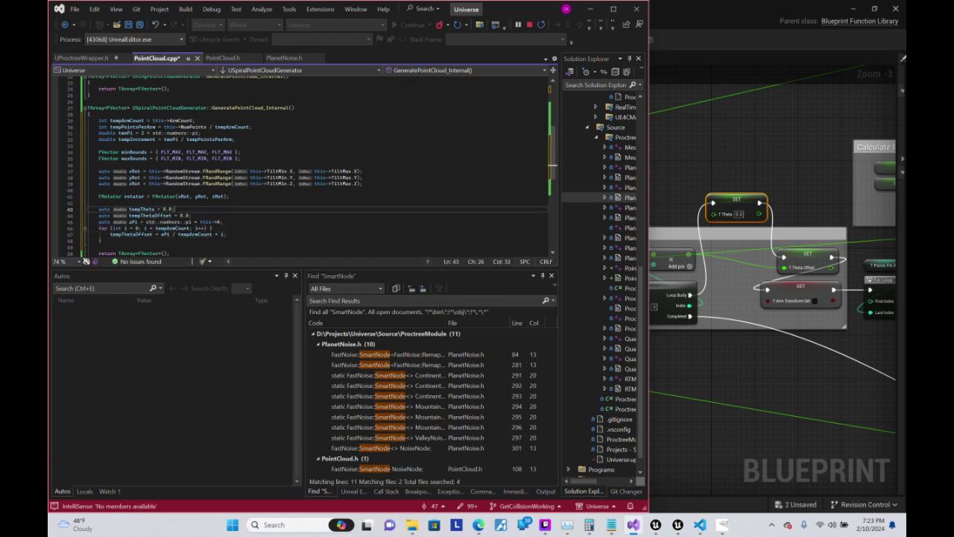
pyautogui.press('Up')
pyautogui.write('bool ')
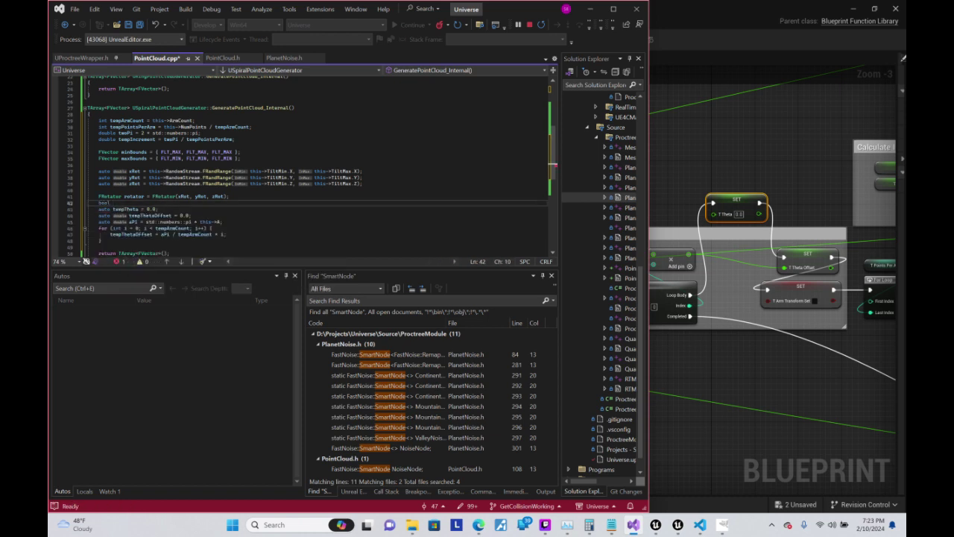
pyautogui.write('tempArm')
pyautogui.write('Transform')
pyautogui.write('Set = fa')
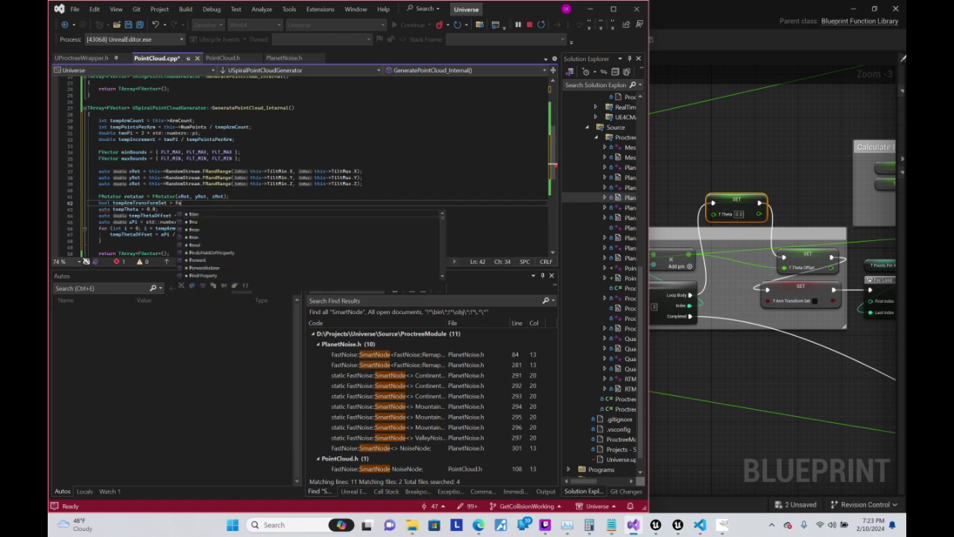
pyautogui.write('lse;')
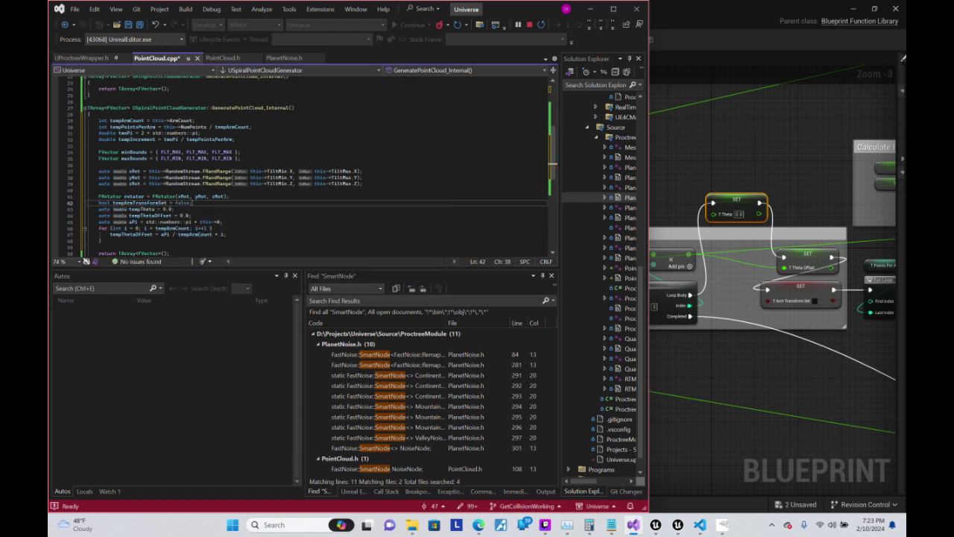
pyautogui.press('Down')
pyautogui.press('Down')
pyautogui.press('Down')
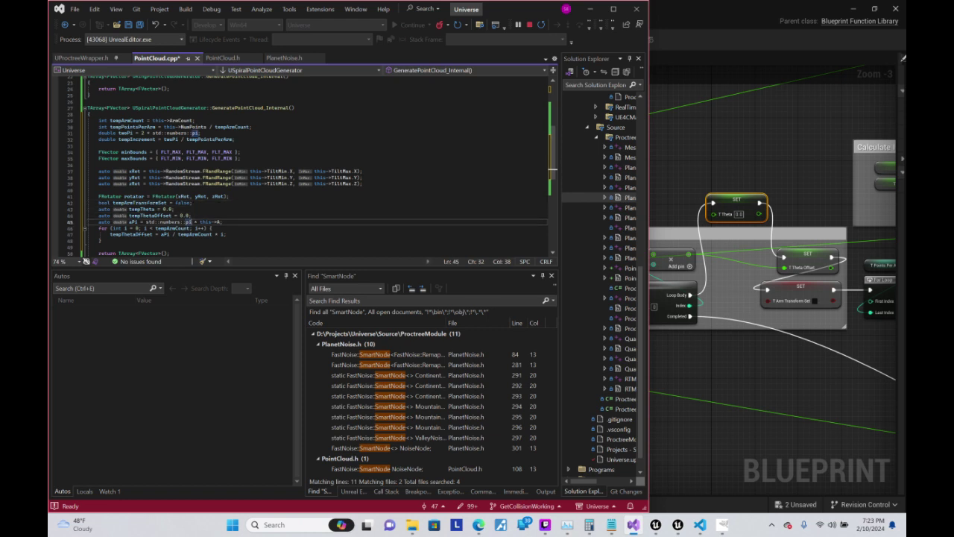
pyautogui.press('End')
pyautogui.press('Return')
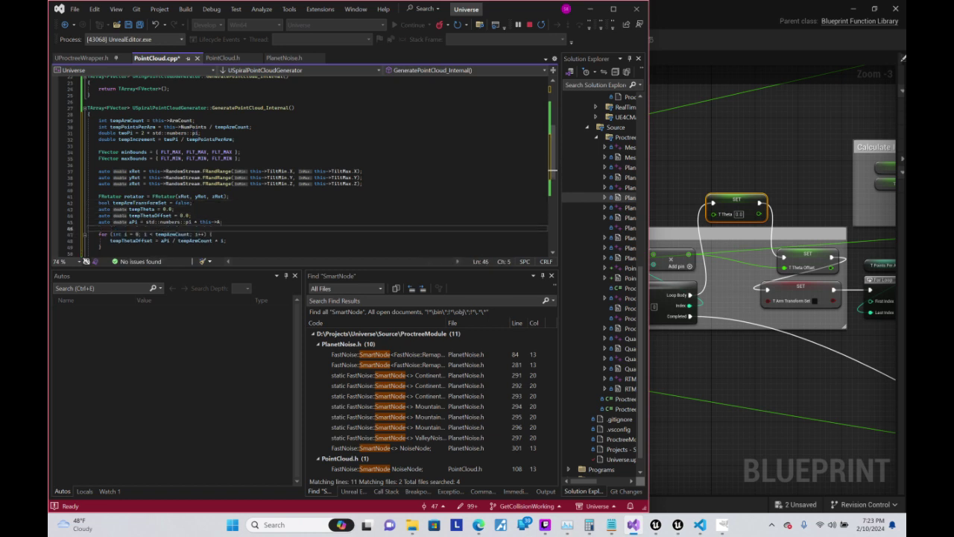
pyautogui.press('Down')
pyautogui.press('Down')
pyautogui.press('Down')
pyautogui.press('Down')
pyautogui.press('Down')
pyautogui.press('Down')
pyautogui.press('Down')
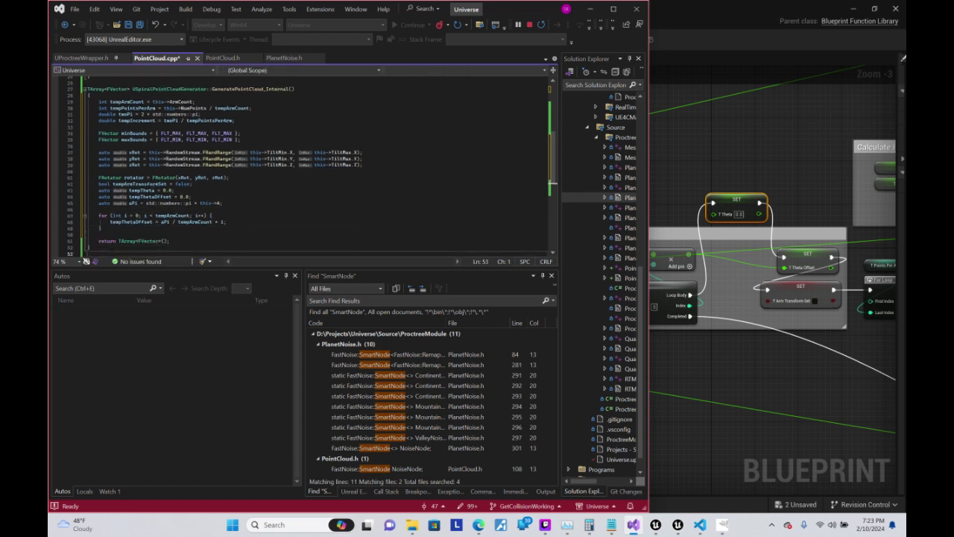
# - Add tempArmTransformSet = false; inside the arm loop after the tempThetaOffset line
pyautogui.press('Up')
pyautogui.press('Up')
pyautogui.press('Up')
pyautogui.press('Up')
pyautogui.press('Up')
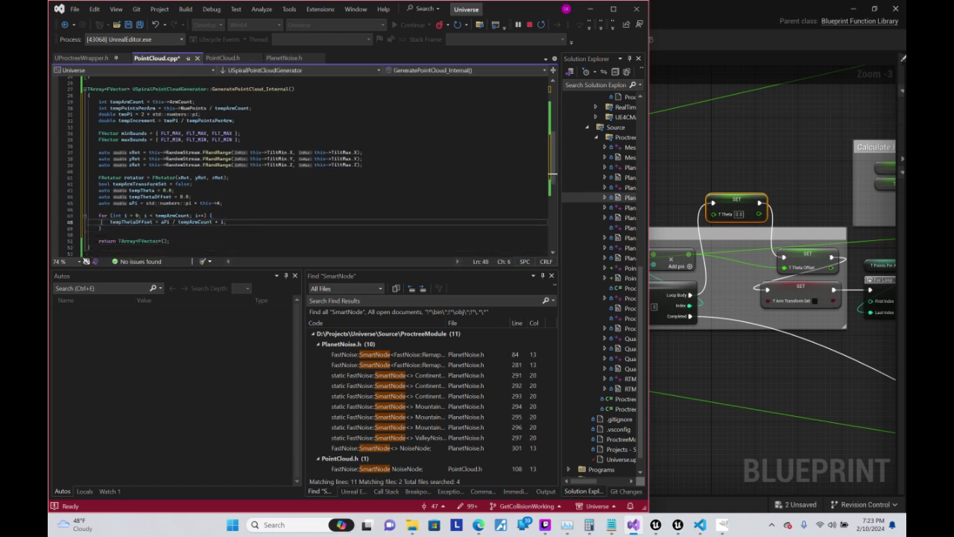
pyautogui.press('Right')
pyautogui.press('Right')
pyautogui.press('Right')
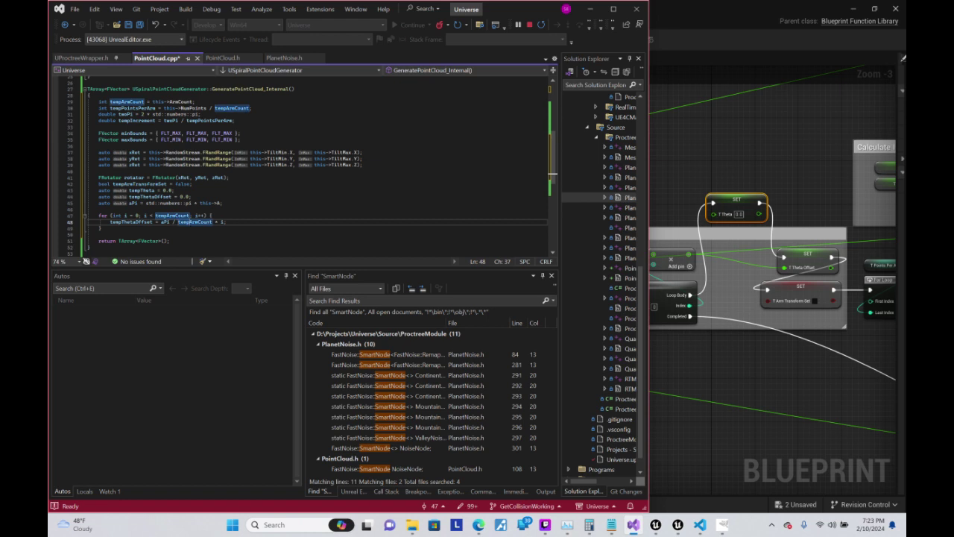
pyautogui.press('Right')
pyautogui.press('Right')
pyautogui.press('Right')
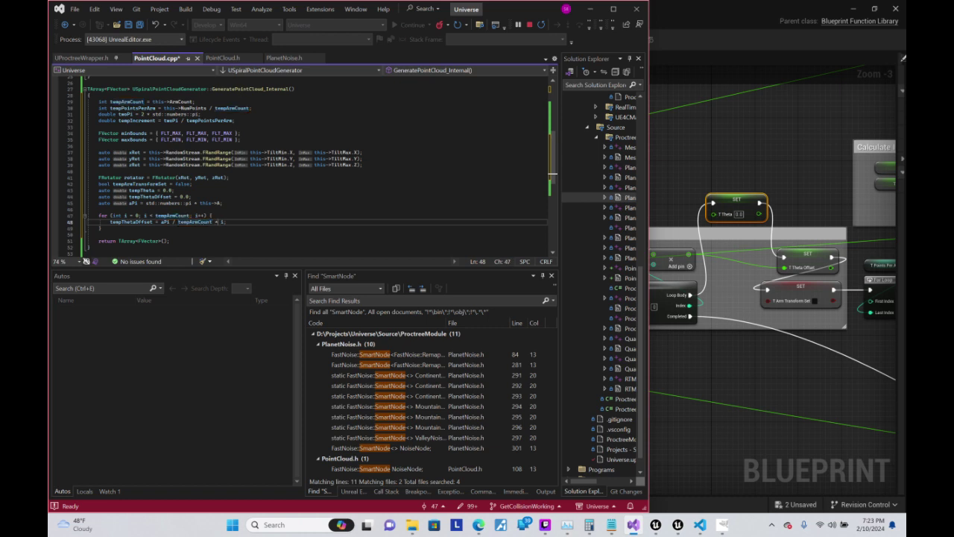
pyautogui.press('Return')
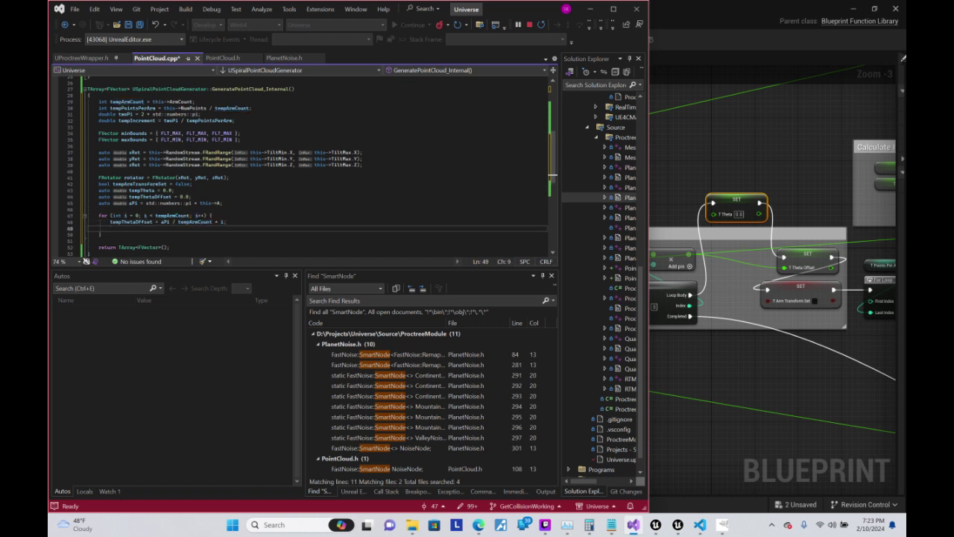
pyautogui.write('te')
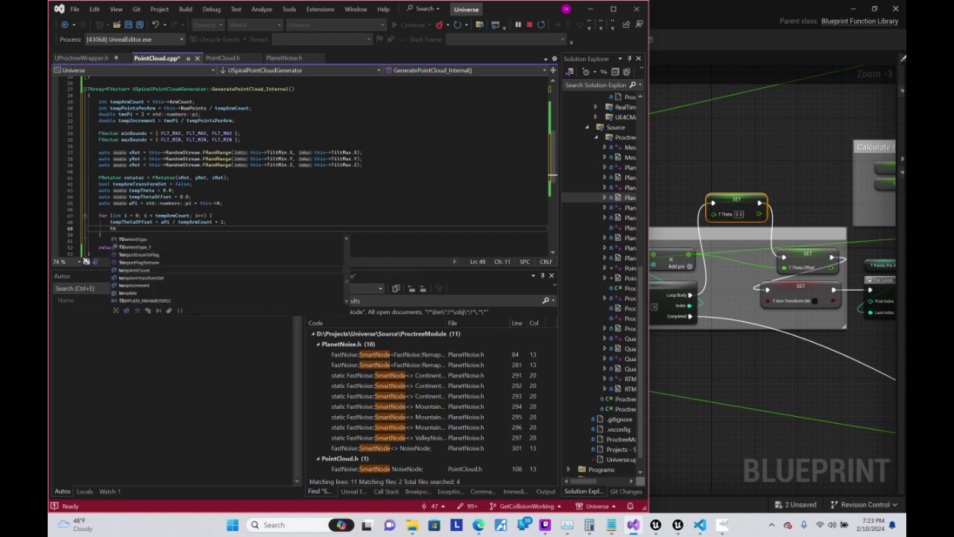
pyautogui.press('Down')
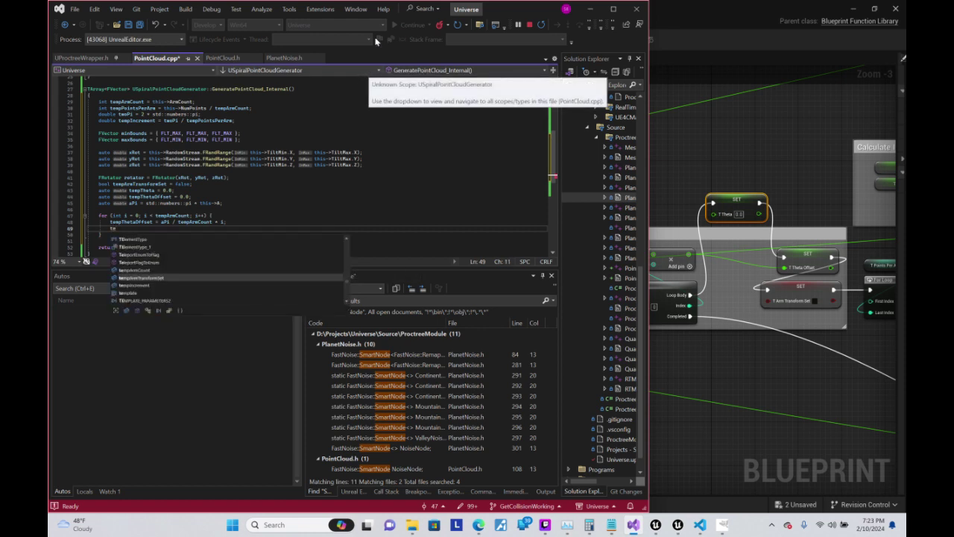
pyautogui.press('Tab')
pyautogui.write('= false;')
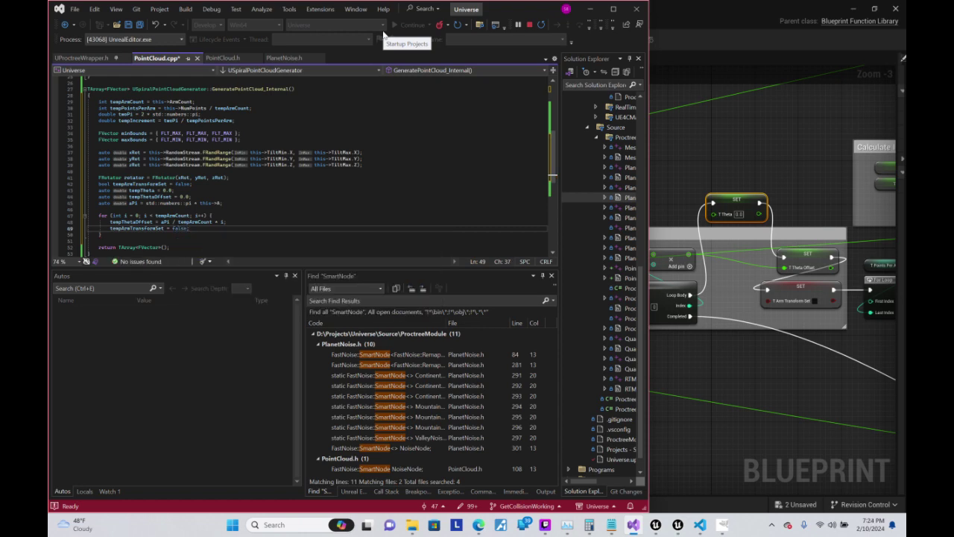
# - Pan the Blueprint graph to show Calculate X/Y and Jitter Z, then return to PointCloud.cpp
pyautogui.click(802, 446)
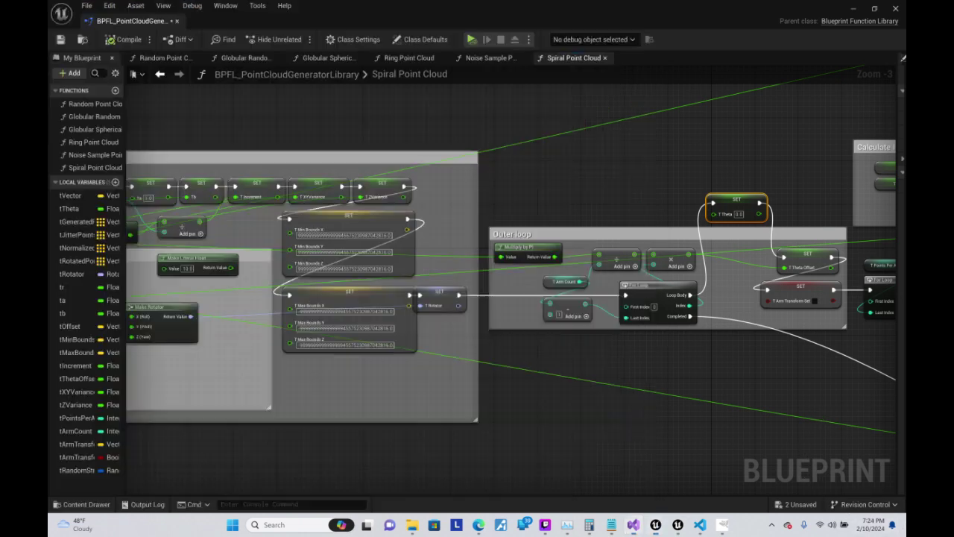
pyautogui.moveTo(802, 446); pyautogui.dragTo(473, 394, button='right')
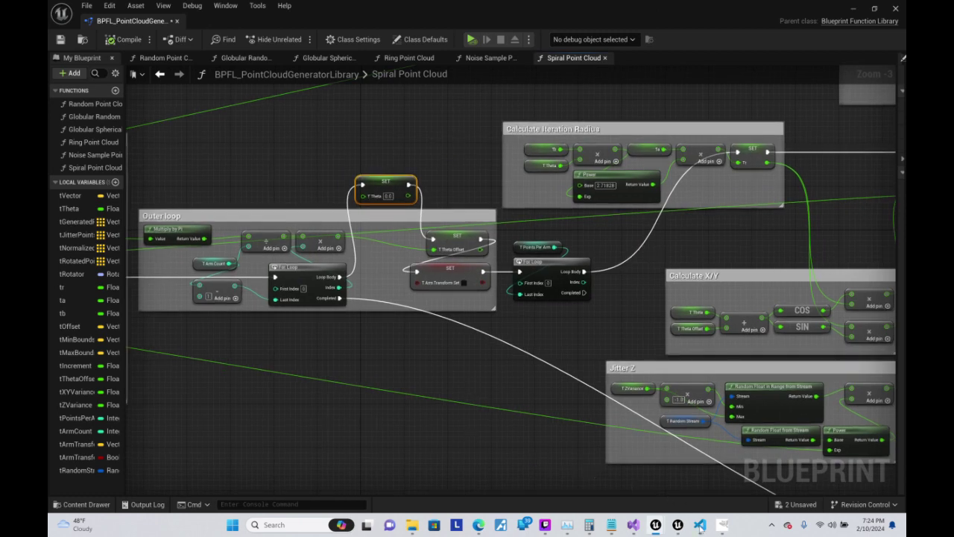
pyautogui.click(699, 524)
pyautogui.click(655, 524)
pyautogui.click(633, 524)
# - Start an inner 'for(int' header below the reset and shift the graph to show the inner loop
pyautogui.press('Return')
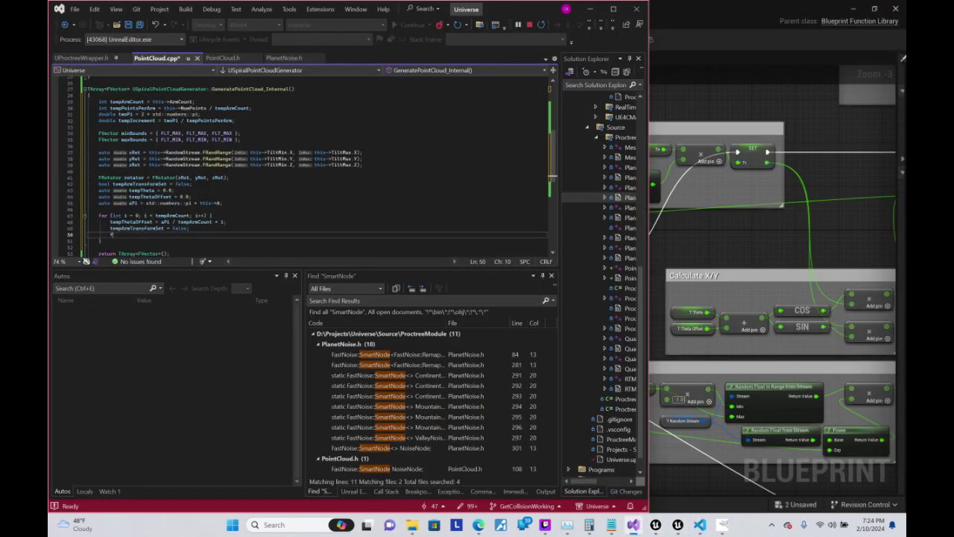
pyautogui.write('for(int')
pyautogui.click(829, 177)
pyautogui.moveTo(699, 224); pyautogui.dragTo(785, 217, button='right')
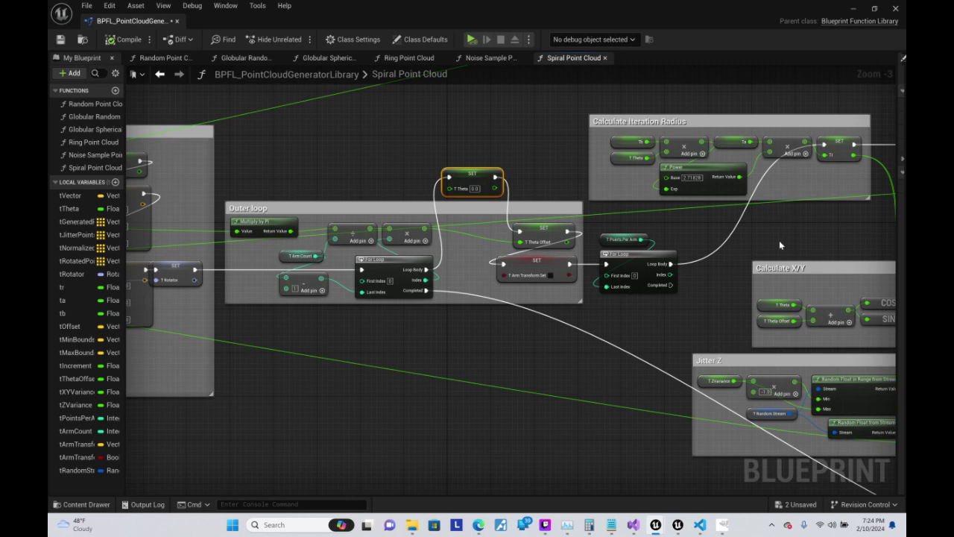
# - Complete the inner loop header for (int j = 0; j < tempPointsPerArm; j++) {
pyautogui.moveTo(699, 526)
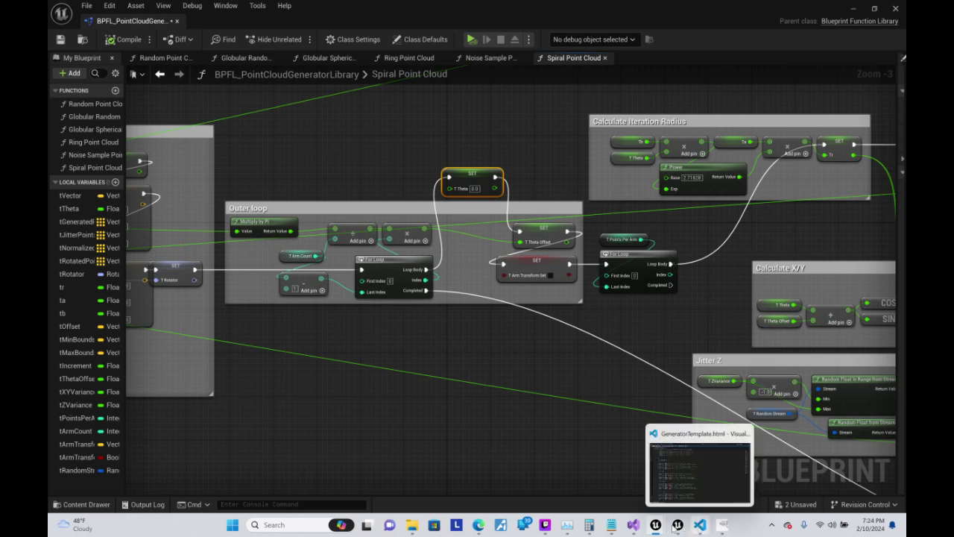
pyautogui.moveTo(633, 525)
pyautogui.click(604, 466)
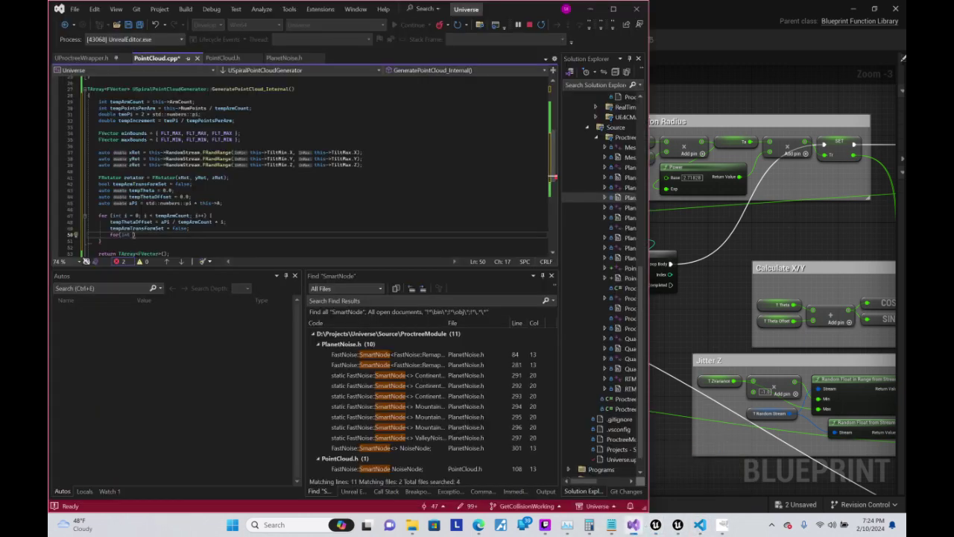
pyautogui.write('j =0; ')
pyautogui.write('j<')
pyautogui.write(' tempPoin')
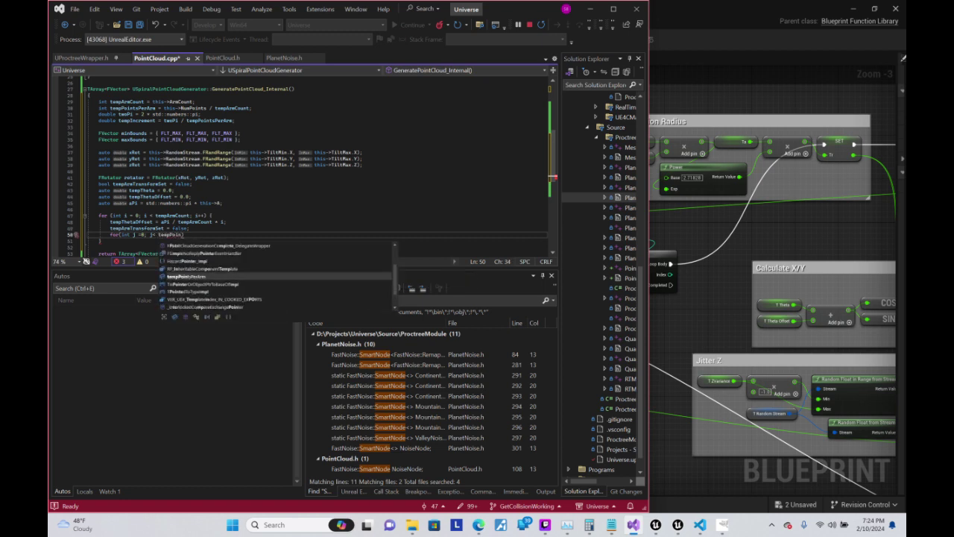
pyautogui.press('Tab')
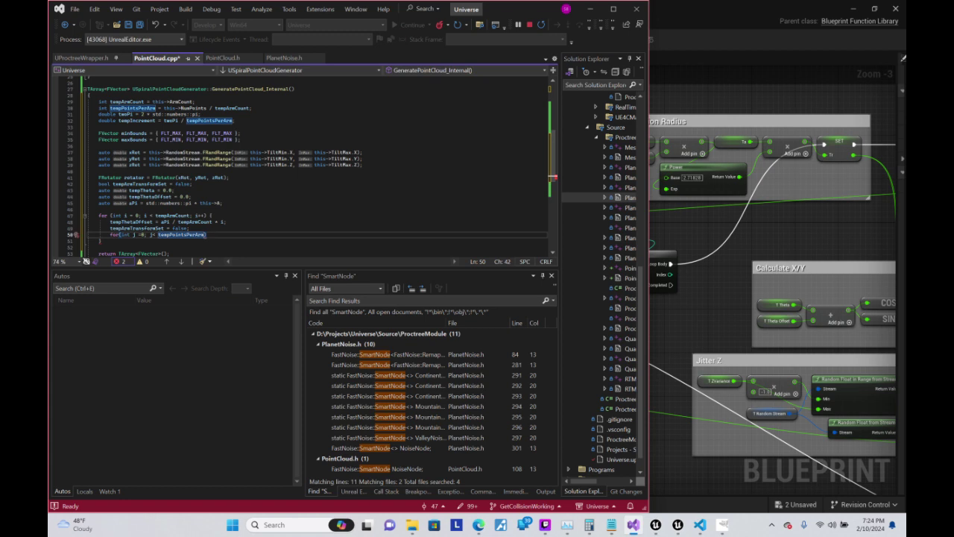
pyautogui.write('; ')
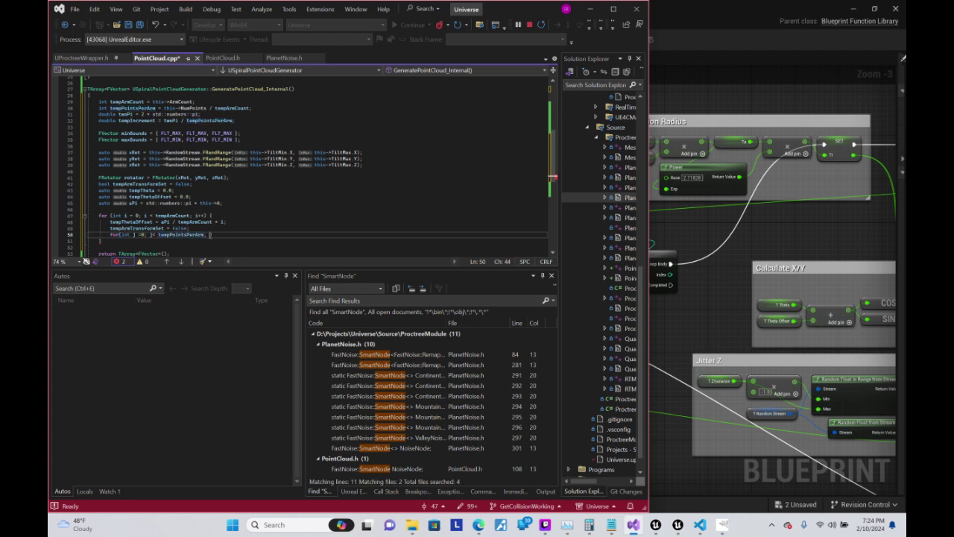
pyautogui.write('j++) {')
pyautogui.press('Return')
# - Place the cursor on the empty line inside the inner loop and shift the Blueprint graph right
pyautogui.press('Up')
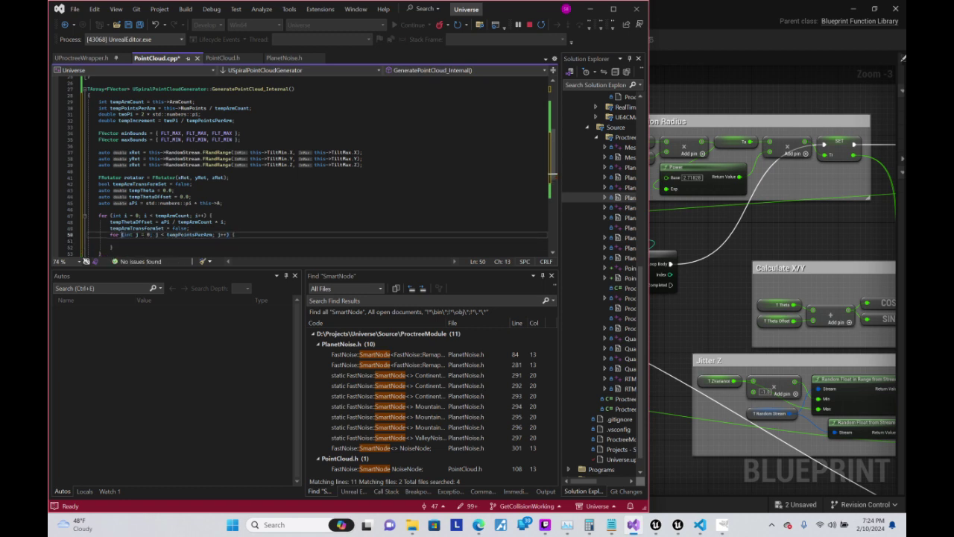
pyautogui.press('Up')
pyautogui.press('Down')
pyautogui.press('Down')
pyautogui.press('Down')
pyautogui.scroll(-1, 313, 164)
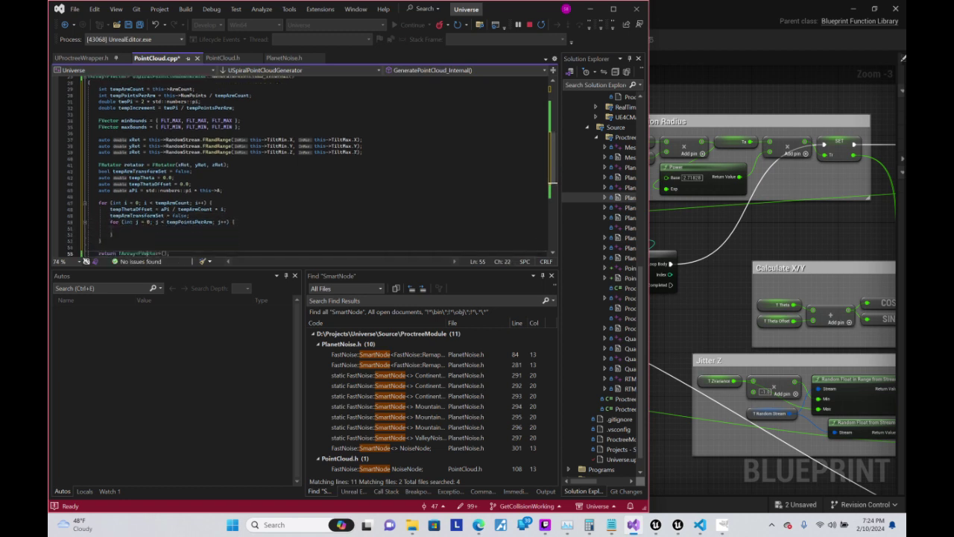
pyautogui.click(121, 228)
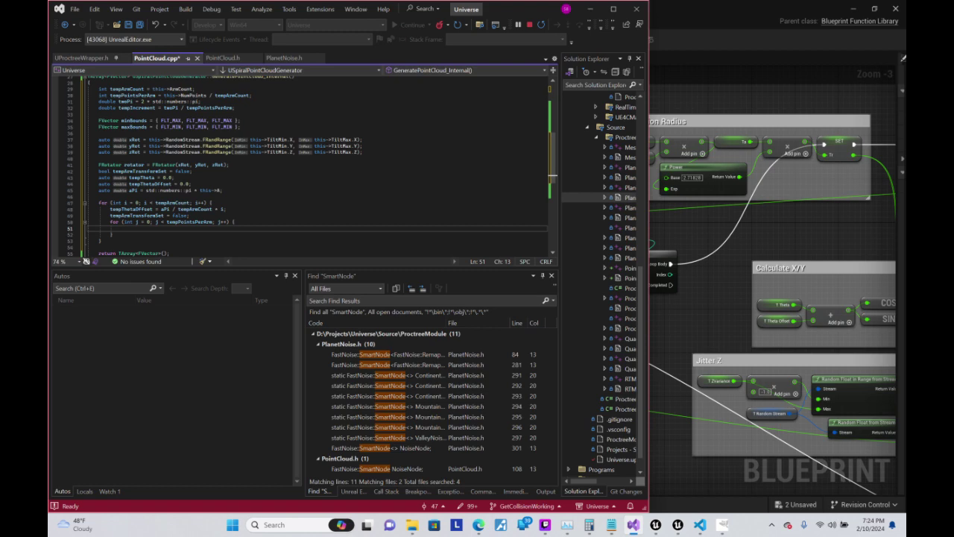
pyautogui.moveTo(705, 231)
pyautogui.mouseDown(button='right')
pyautogui.moveTo(757, 233)
pyautogui.moveTo(637, 249)
pyautogui.mouseUp(button='right')
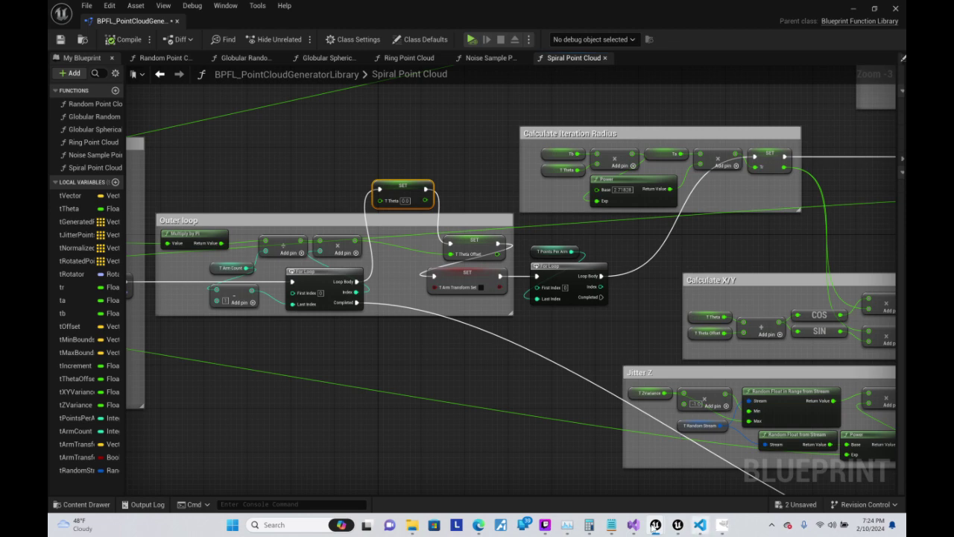
pyautogui.moveTo(632, 526)
pyautogui.click(630, 528)
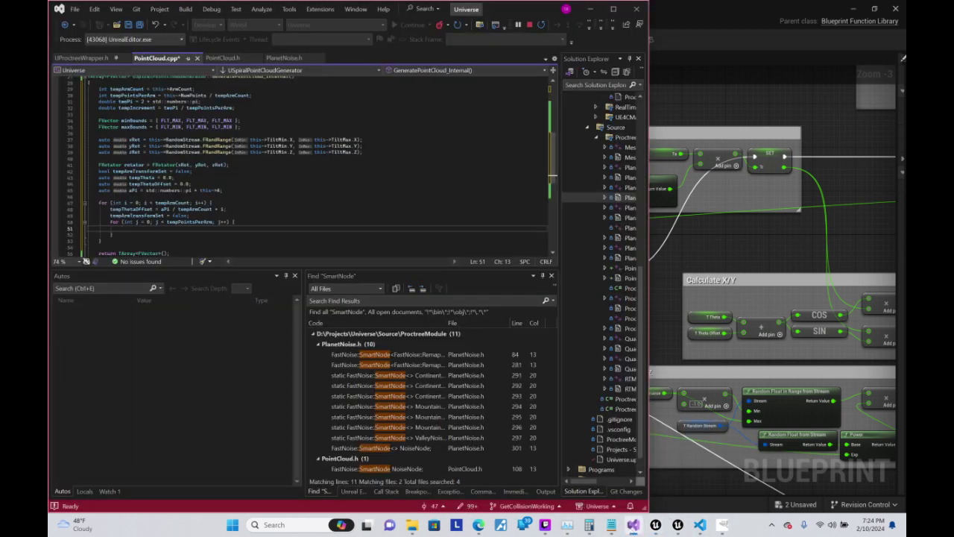
pyautogui.moveTo(750, 239); pyautogui.dragTo(679, 328, button='right')
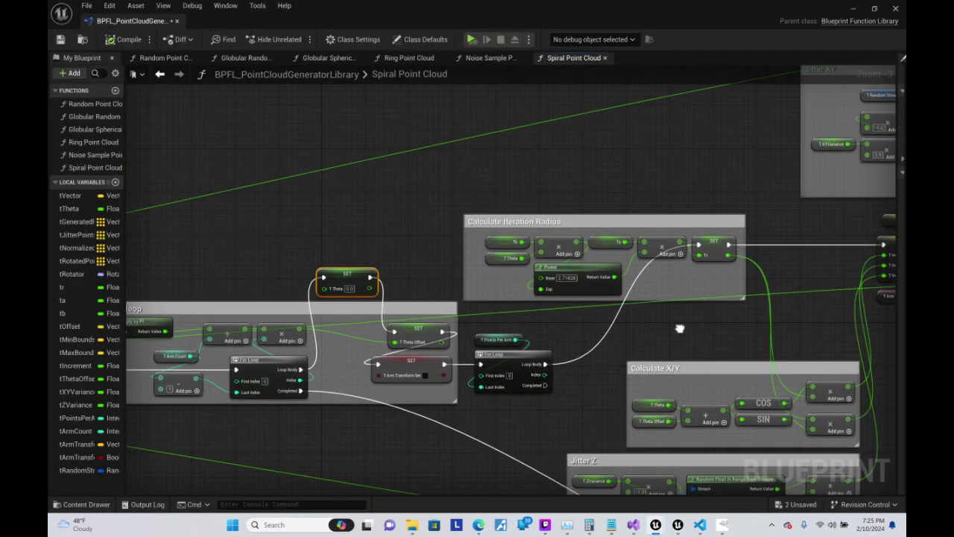
pyautogui.moveTo(711, 529)
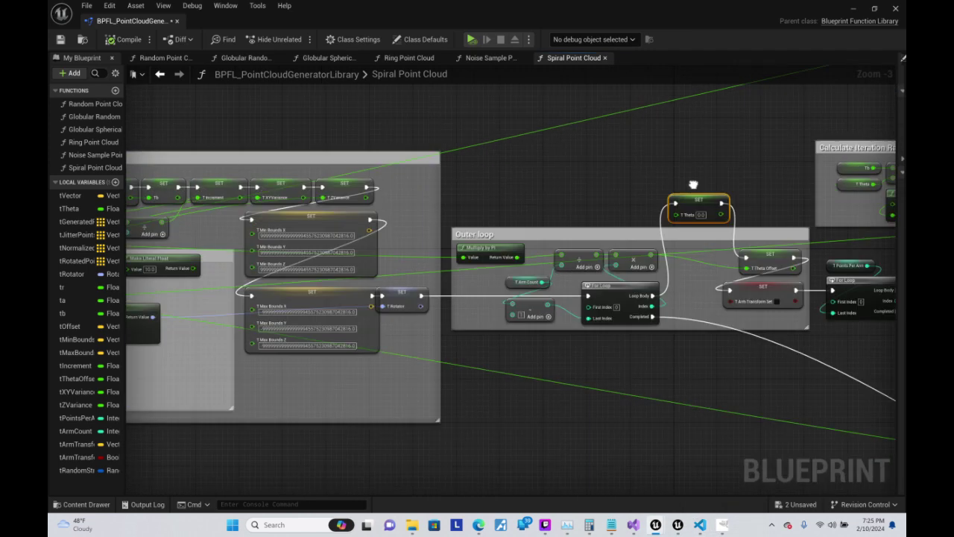
pyautogui.moveTo(171, 358); pyautogui.dragTo(879, 298, button='right')
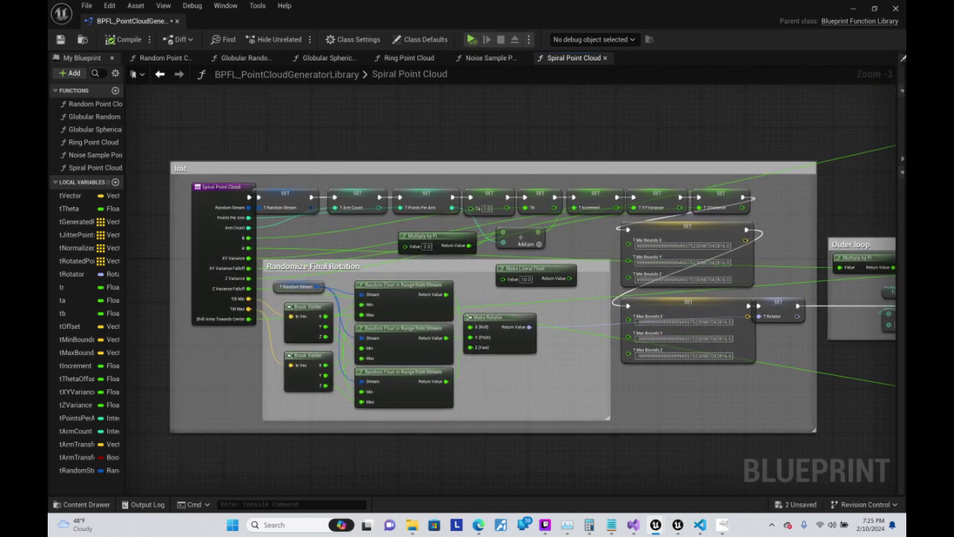
pyautogui.moveTo(891, 216); pyautogui.dragTo(502, 211, button='right')
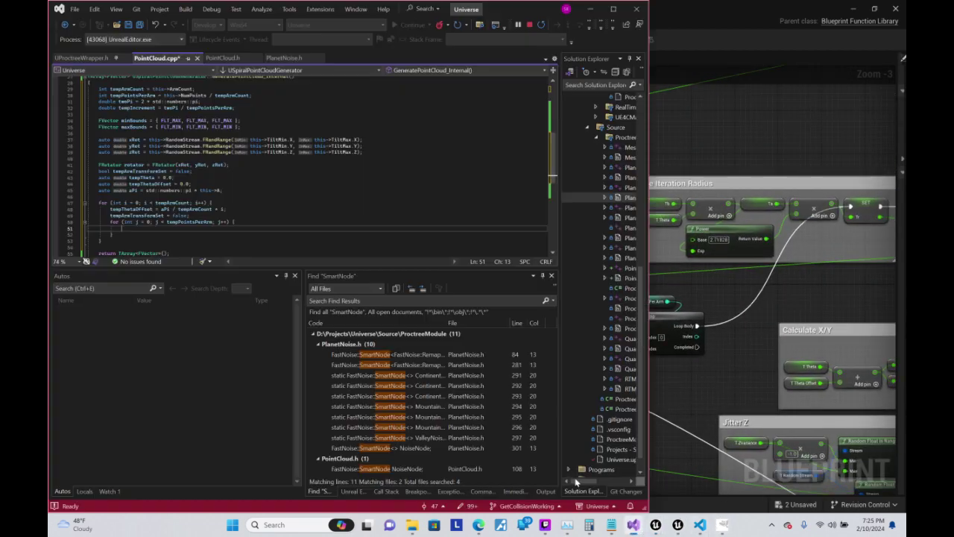
# - Put the cursor on empty line 33 near the start of the spiral function in PointCloud.cpp
pyautogui.click(632, 524)
pyautogui.scroll(2, 313, 164)
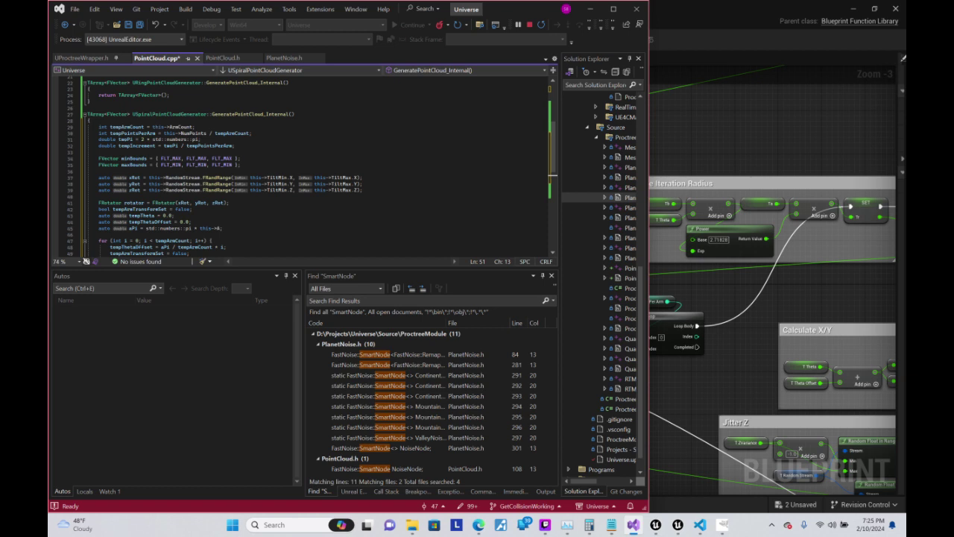
pyautogui.click(224, 152)
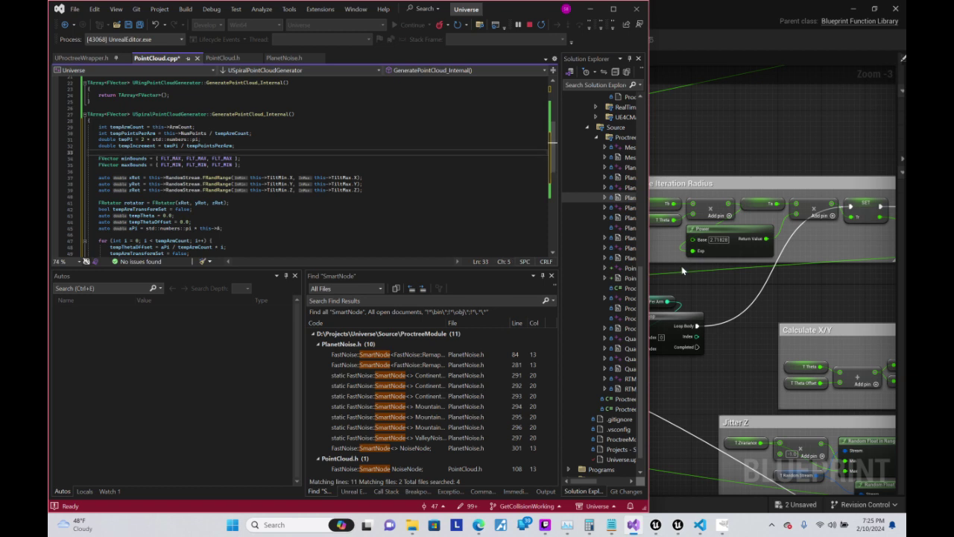
# - Compare against the Blueprint's Init section, panning toward the Outer loop nodes, then return to the code
pyautogui.click(701, 290)
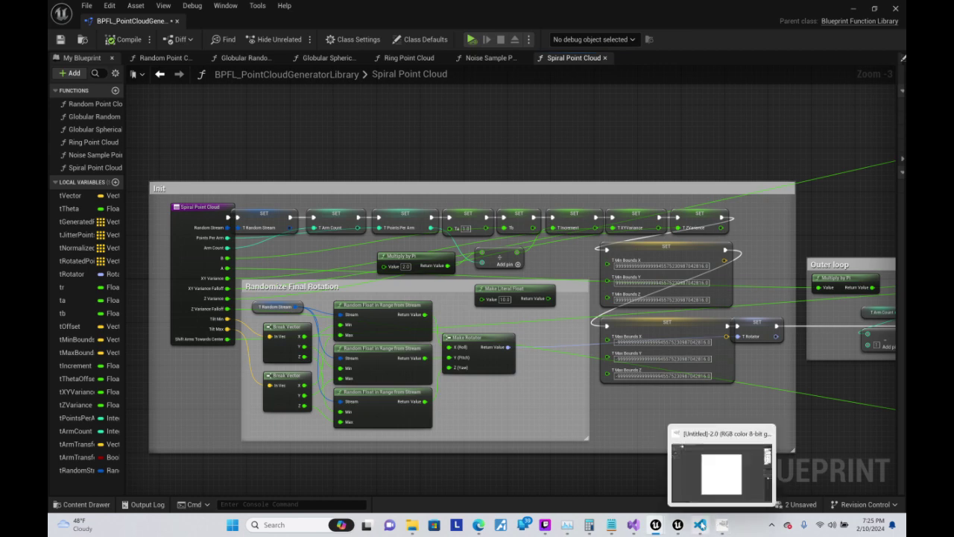
pyautogui.moveTo(701, 526)
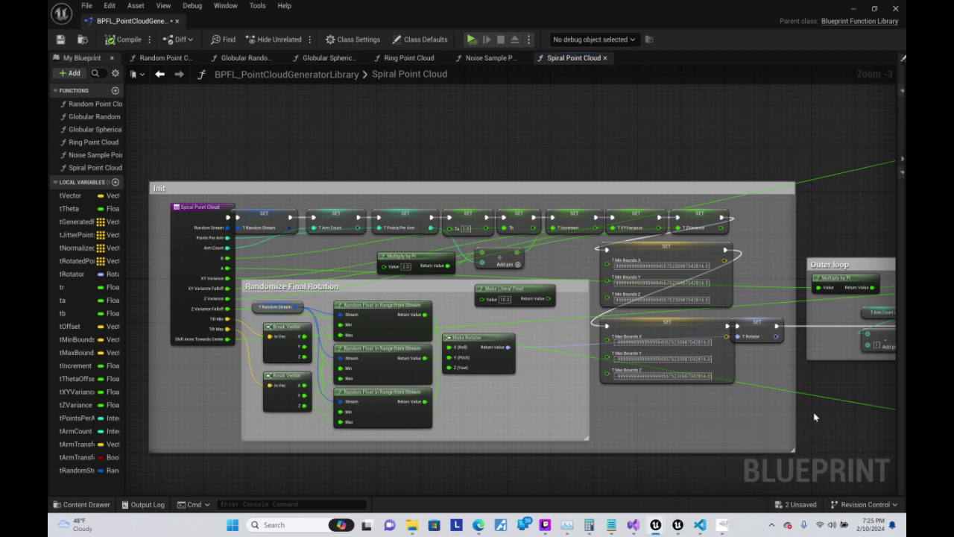
pyautogui.moveTo(815, 417)
pyautogui.mouseDown(button='right')
pyautogui.moveTo(715, 376)
pyautogui.moveTo(828, 352)
pyautogui.moveTo(567, 373)
pyautogui.mouseUp(button='right')
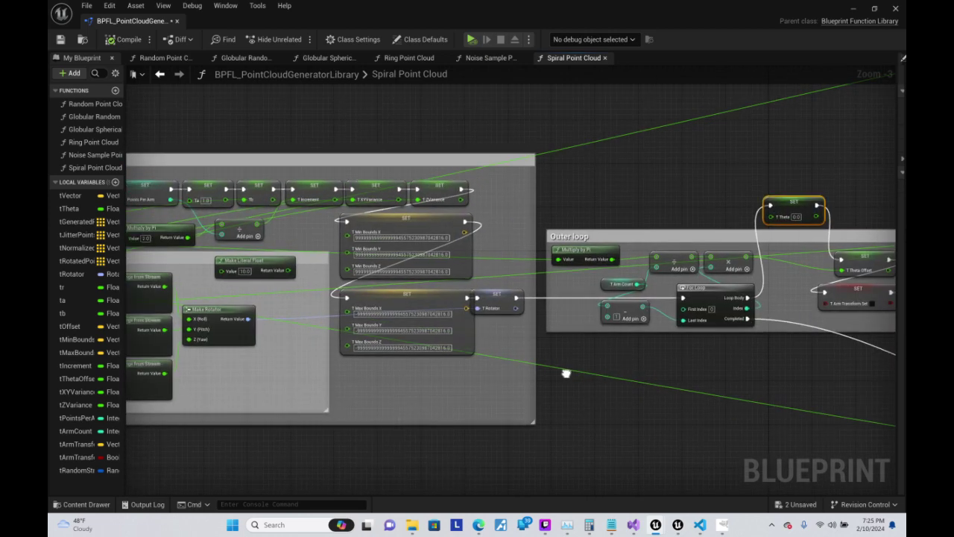
pyautogui.click(632, 526)
# - Type 'double tempA = 1;' on line 33 and start a tempB declaration on the next line
pyautogui.write('do')
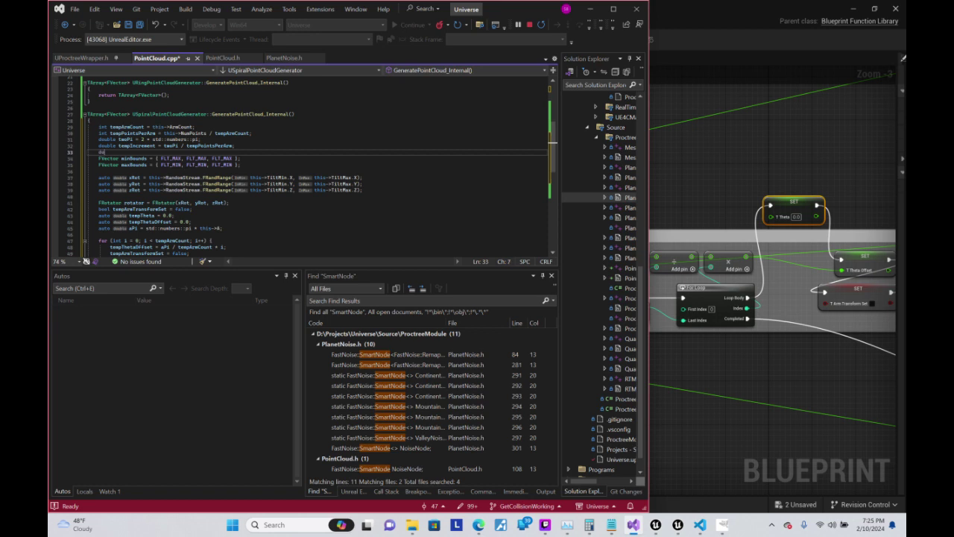
pyautogui.write('uble loop')
pyautogui.write('h1;')
pyautogui.press('Return')
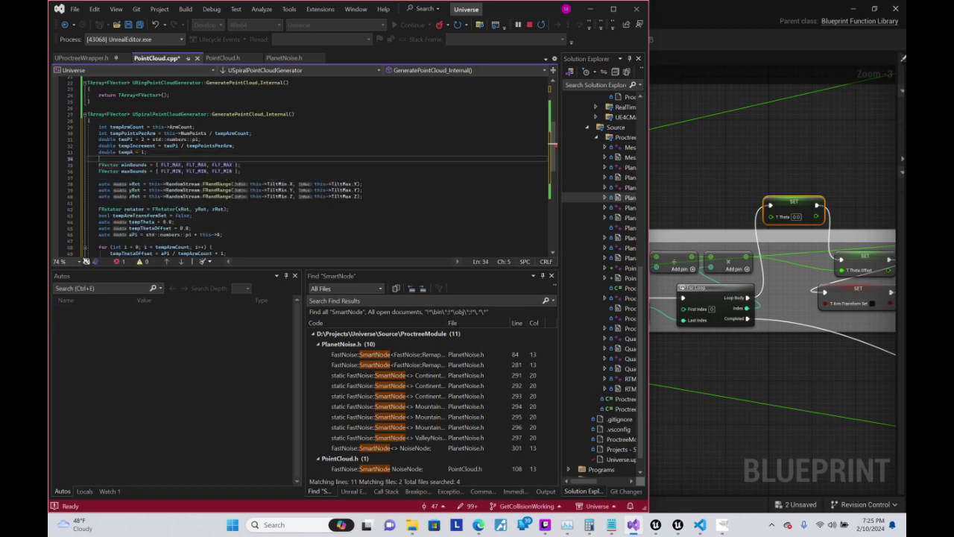
pyautogui.write('double temp')
pyautogui.write('B = 0;')
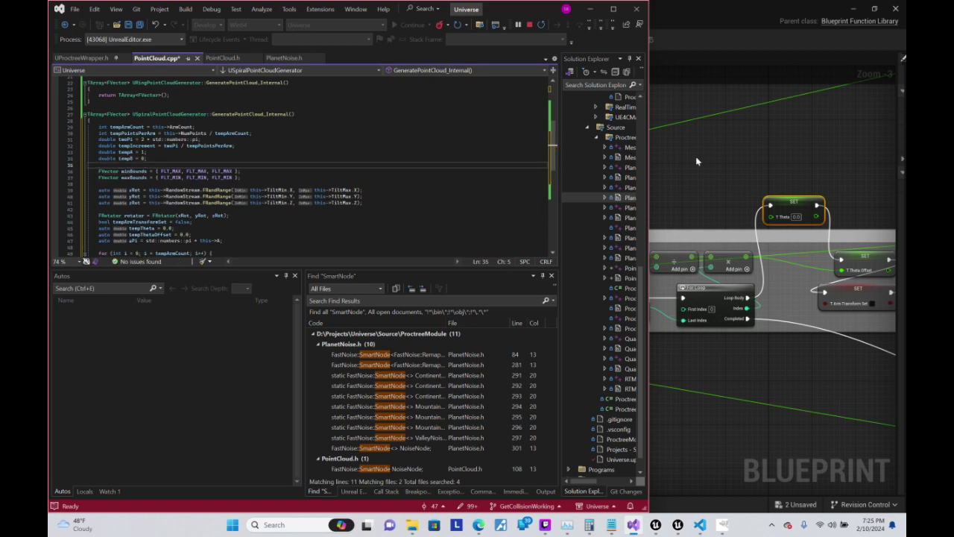
# - Set tempB to this->B after checking the Blueprint, then pan the graph to the radius nodes
pyautogui.moveTo(695, 155)
pyautogui.mouseDown(button='right')
pyautogui.moveTo(825, 124)
pyautogui.moveTo(929, 142)
pyautogui.mouseUp(button='right')
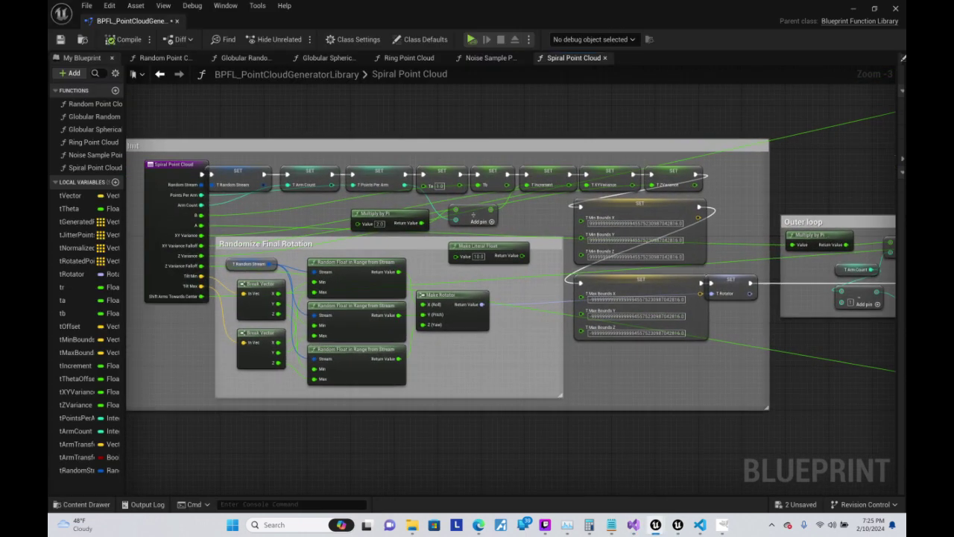
pyautogui.click(630, 525)
pyautogui.click(147, 158)
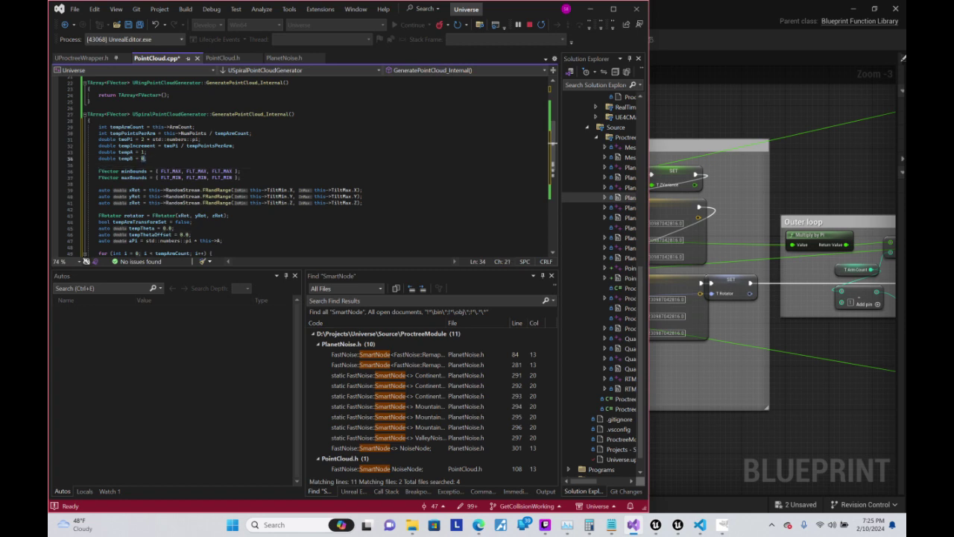
pyautogui.write('this->N')
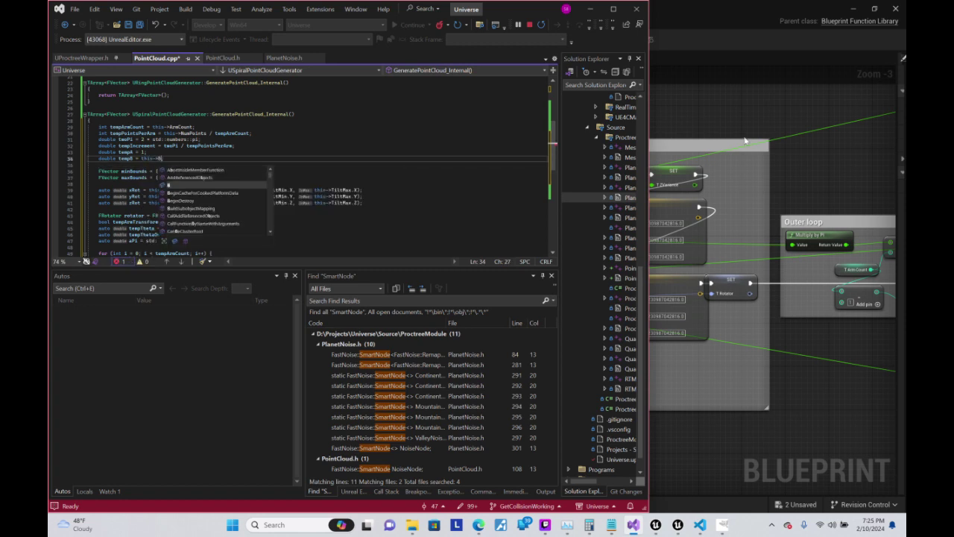
pyautogui.write('u')
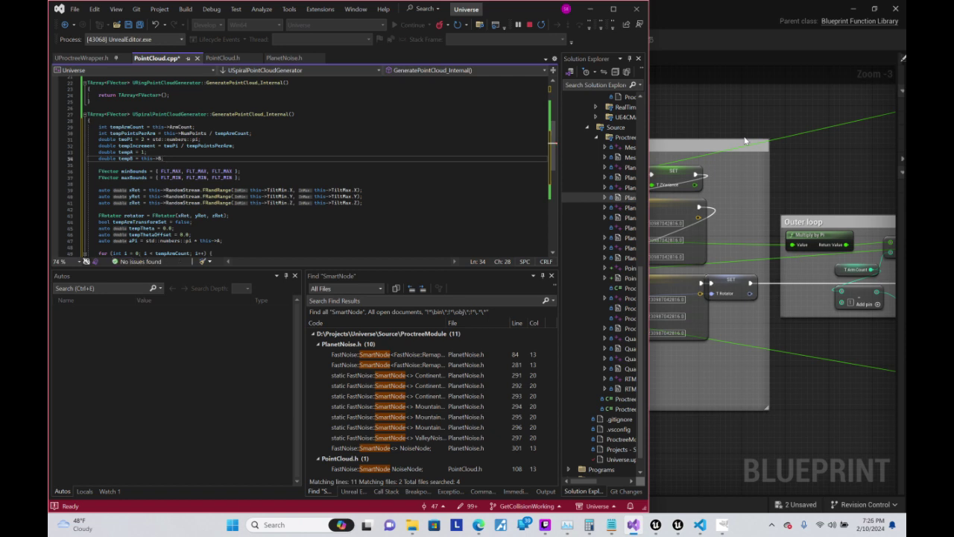
pyautogui.click(749, 149)
pyautogui.moveTo(756, 153)
pyautogui.mouseDown(button='right')
pyautogui.moveTo(145, 324)
pyautogui.moveTo(113, 284)
pyautogui.mouseUp(button='right')
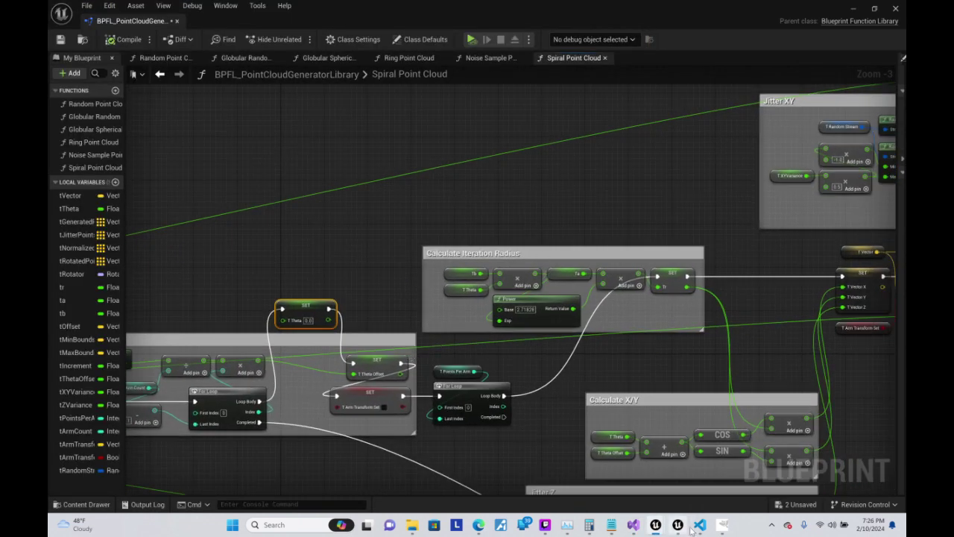
# - Compare the Blueprint's outer loop and Calculate Iteration Radius nodes with the code, ending in PointCloud.cpp
pyautogui.click(633, 524)
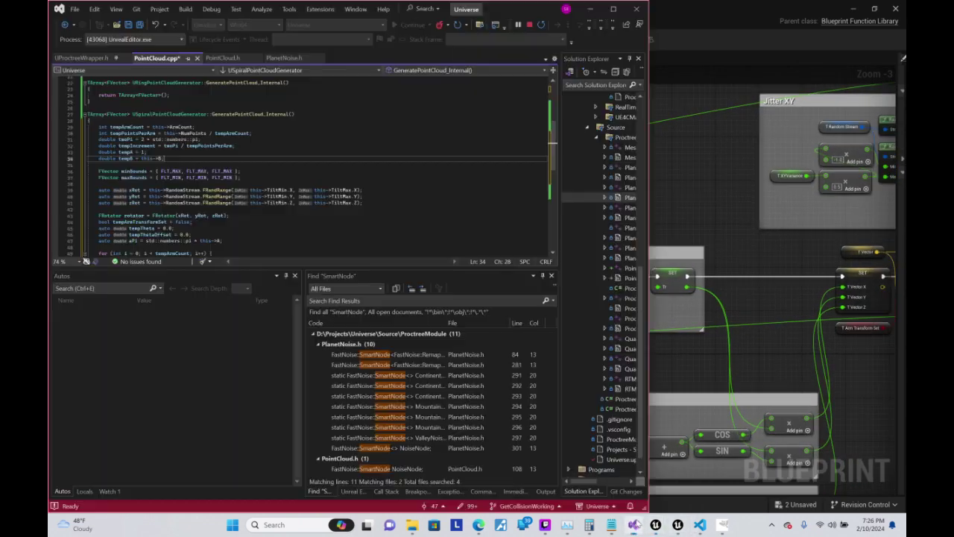
pyautogui.click(698, 200)
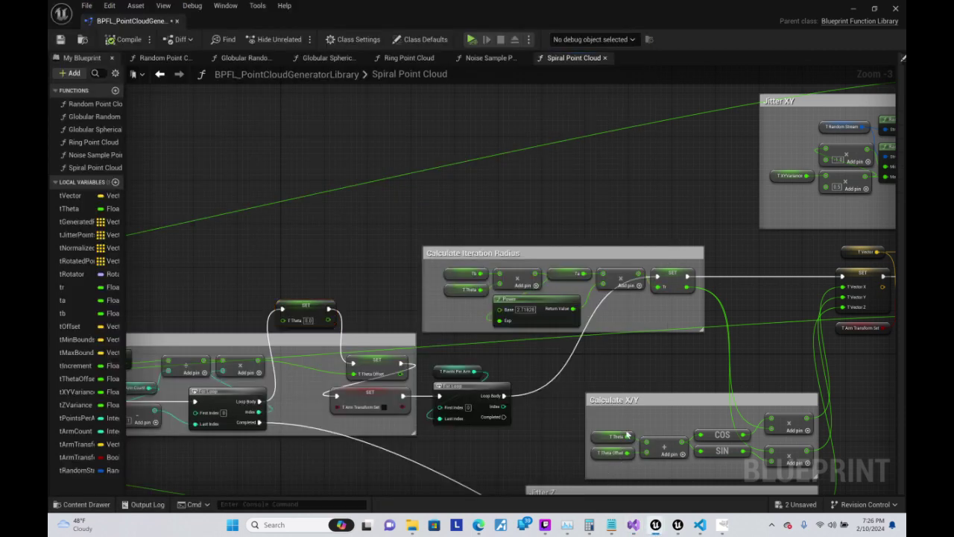
pyautogui.moveTo(626, 434); pyautogui.dragTo(832, 365, button='right')
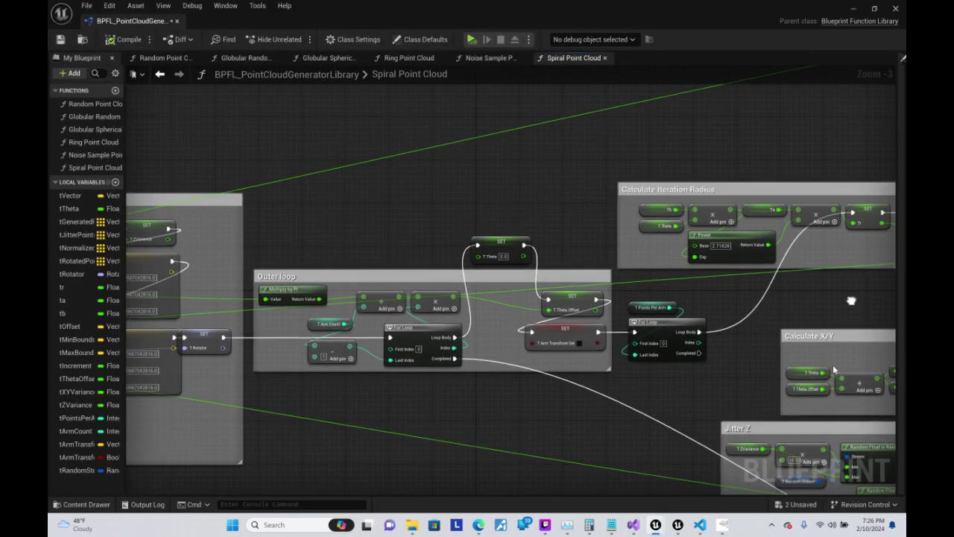
pyautogui.click(638, 525)
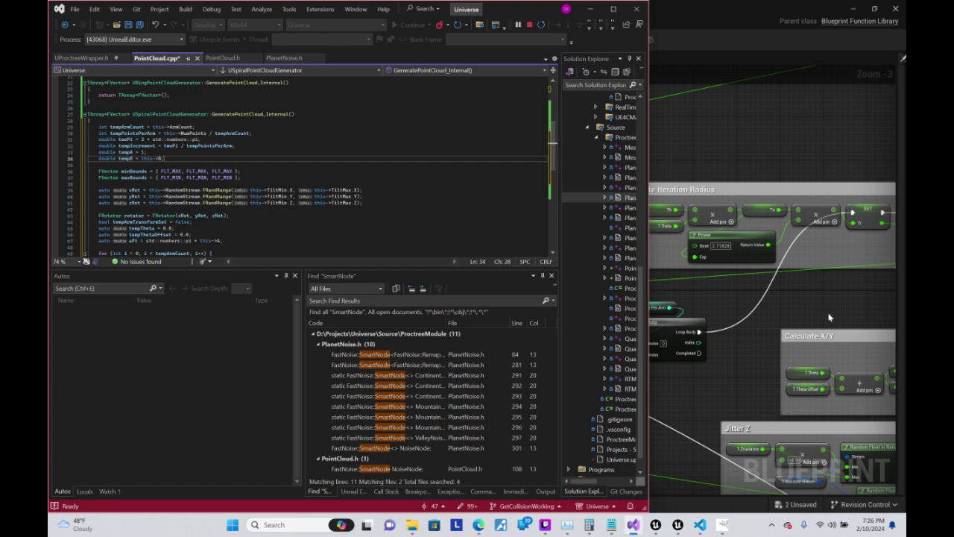
pyautogui.click(699, 290)
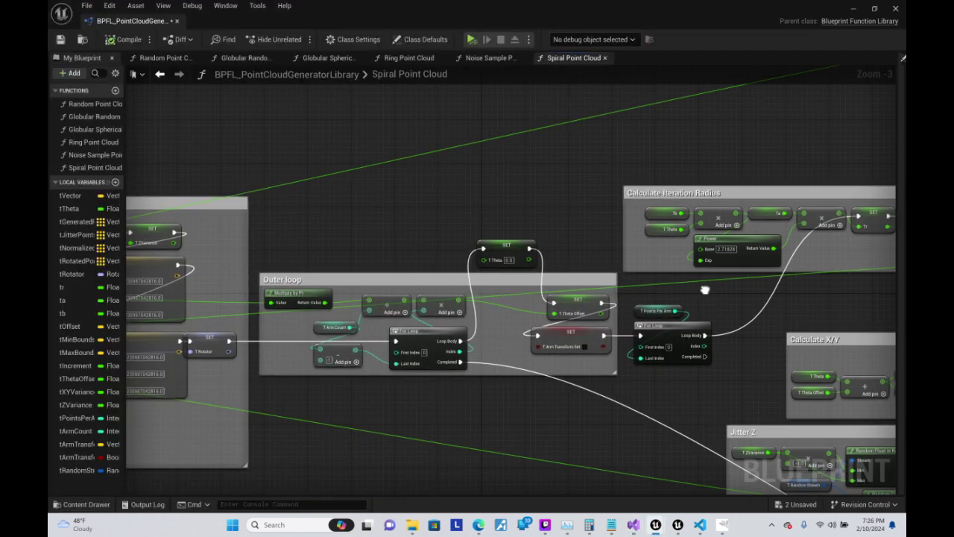
pyautogui.click(632, 524)
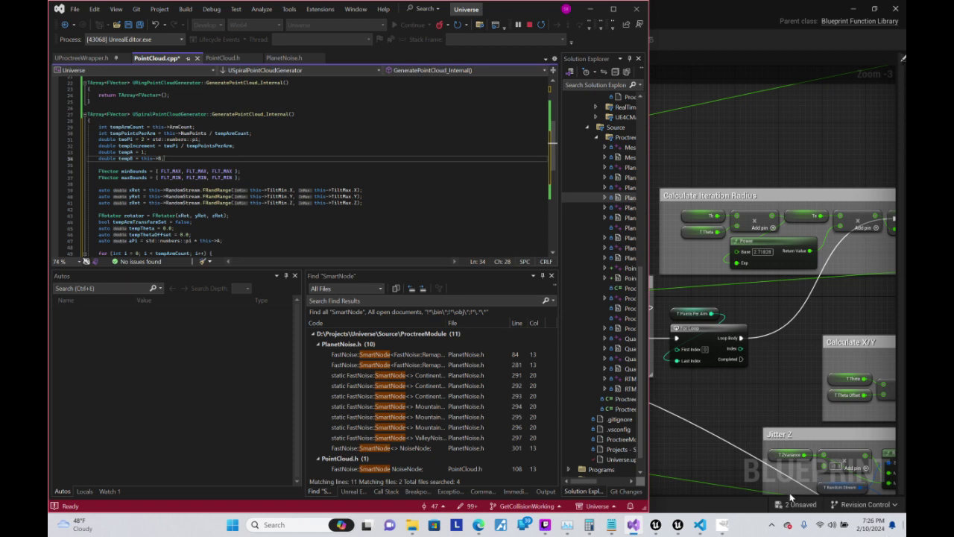
pyautogui.moveTo(541, 531)
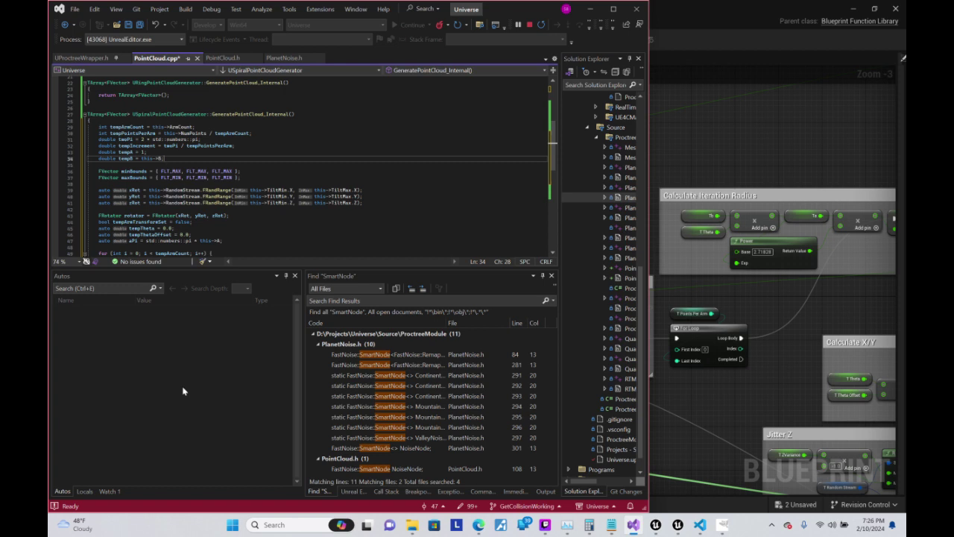
# - On empty inner-loop line 53, type the product tempB * tempTheta
pyautogui.scroll(-4, 298, 164)
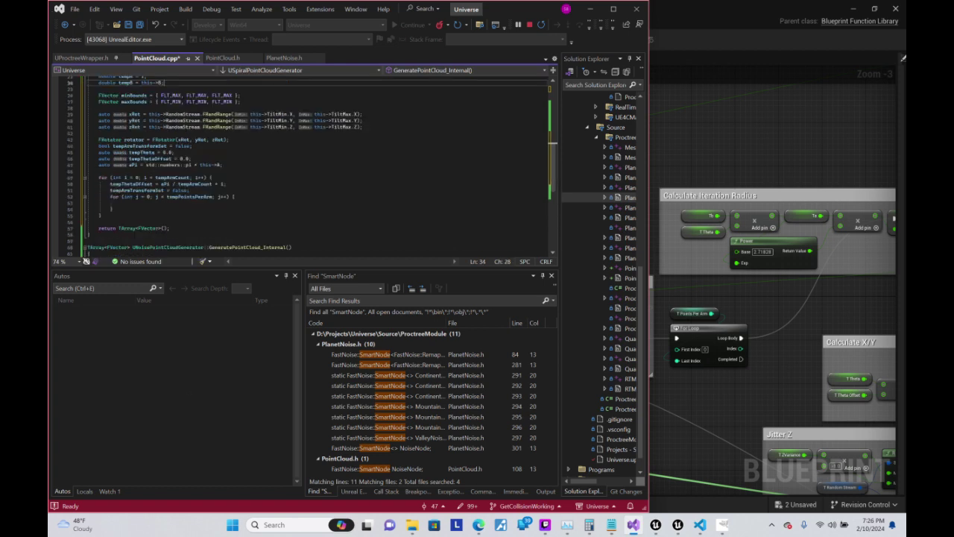
pyautogui.click(122, 203)
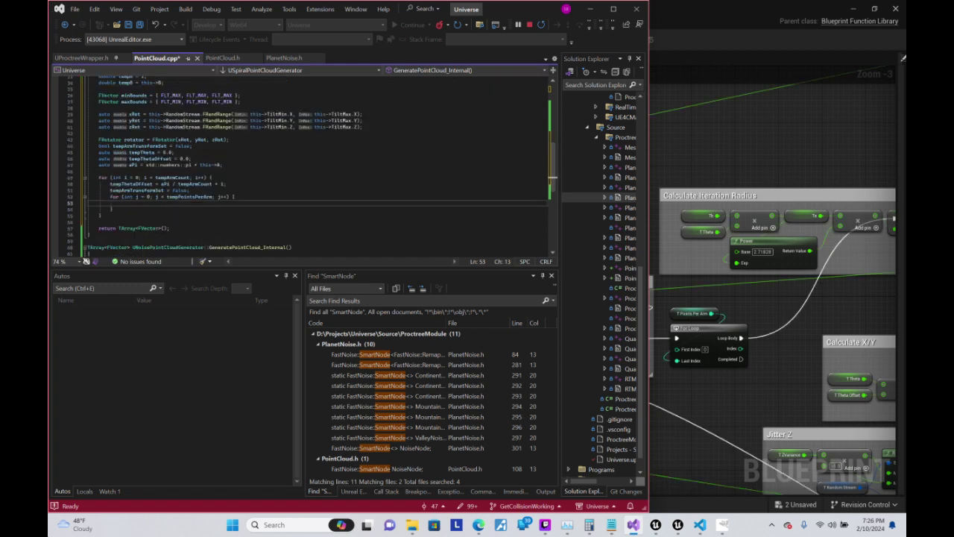
pyautogui.write('tem')
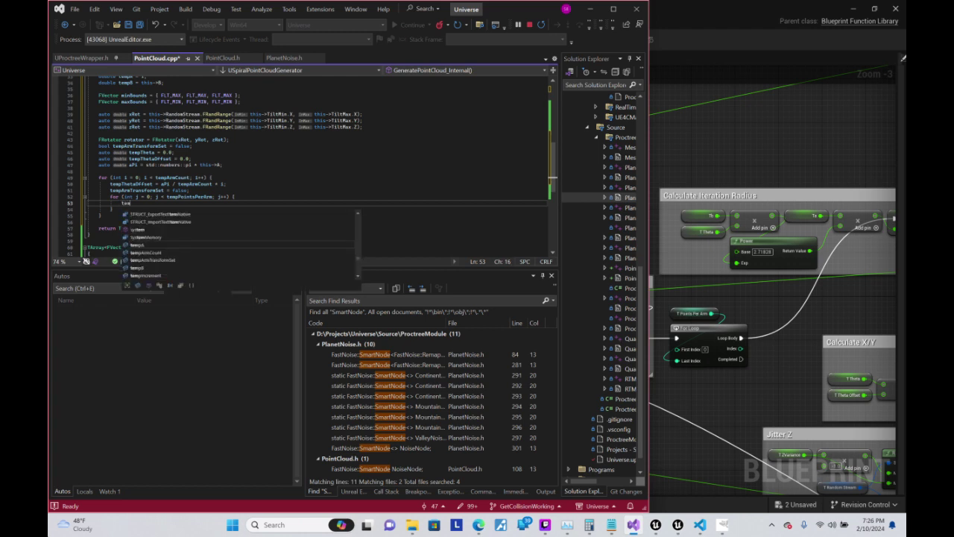
pyautogui.write('pB ')
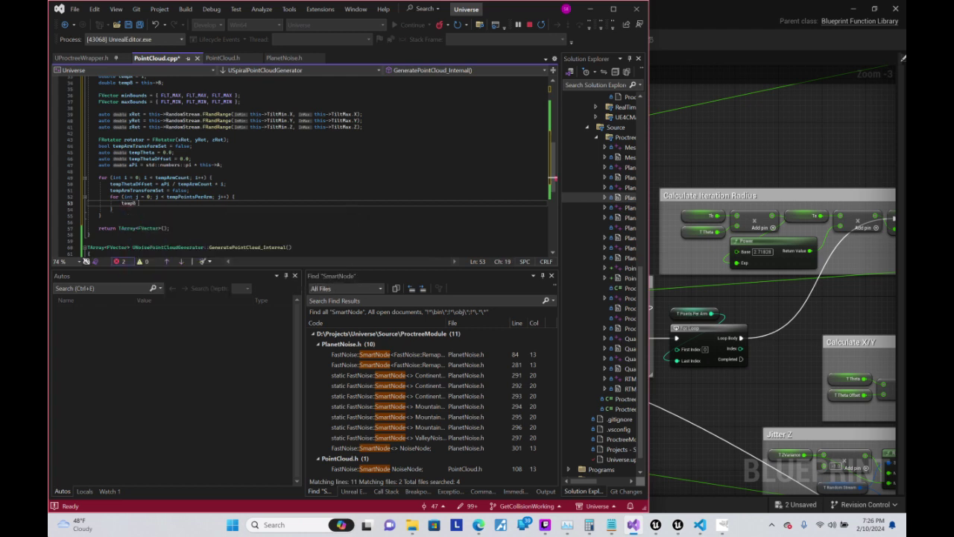
pyautogui.write('= tempThe')
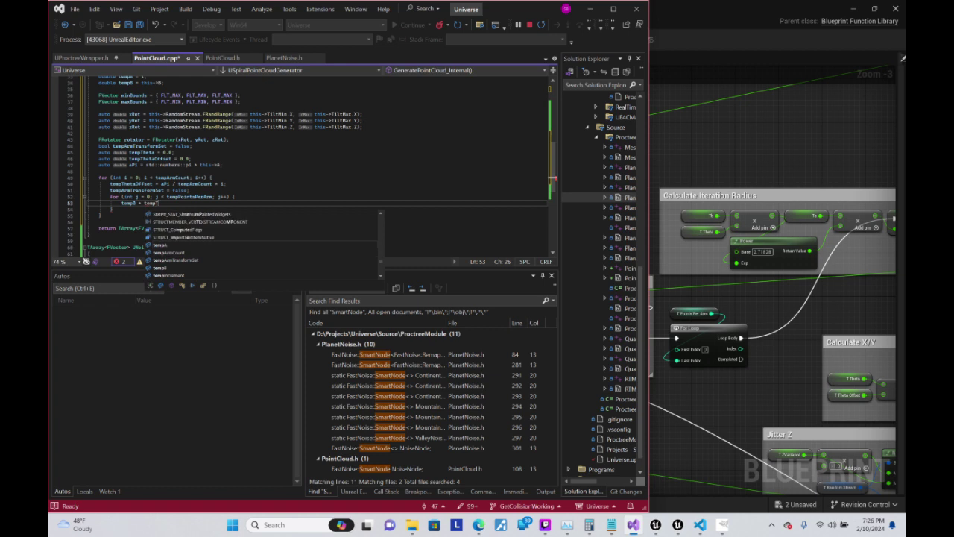
pyautogui.press('Escape')
pyautogui.write('ta')
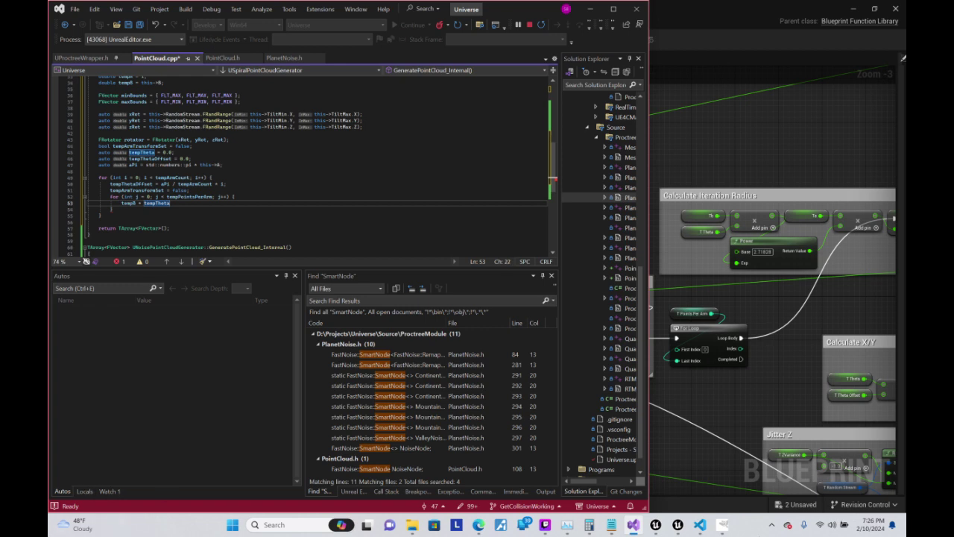
# - Wrap it as pow(tempB * tempTheta, 2.71828) * tempA, then look back at the Blueprint graph
pyautogui.press('Left')
pyautogui.press('Left')
pyautogui.press('Left')
pyautogui.press('Home')
pyautogui.write('Pow')
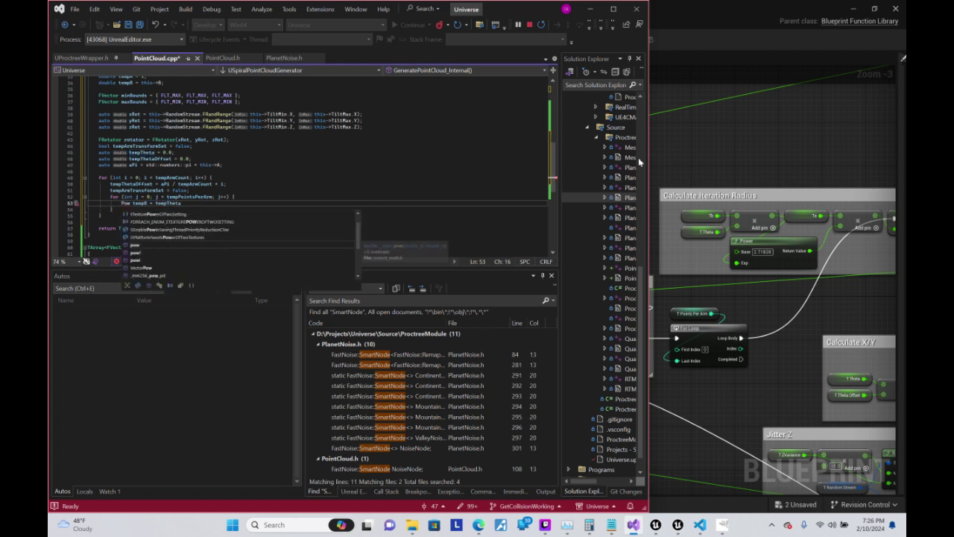
pyautogui.write('(')
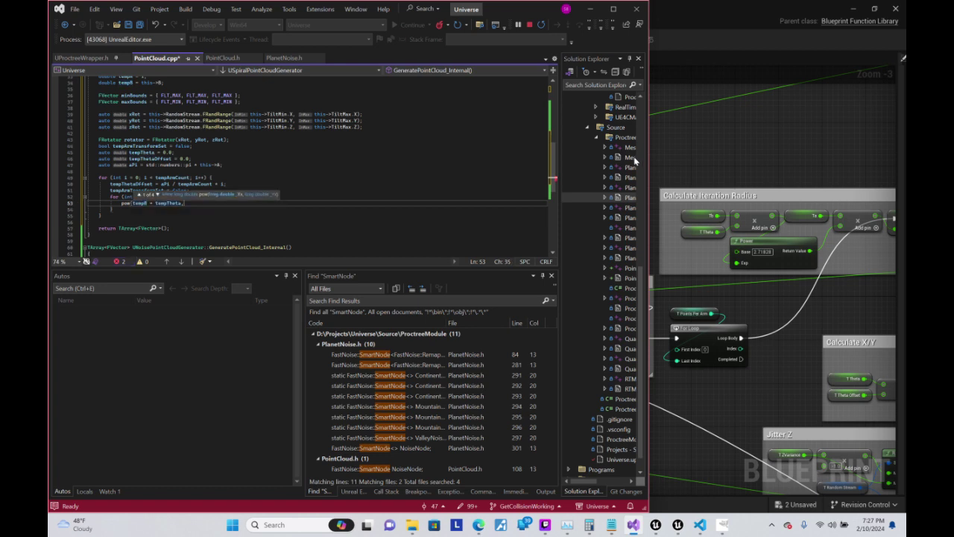
pyautogui.write('temp8 = tempTheta, ')
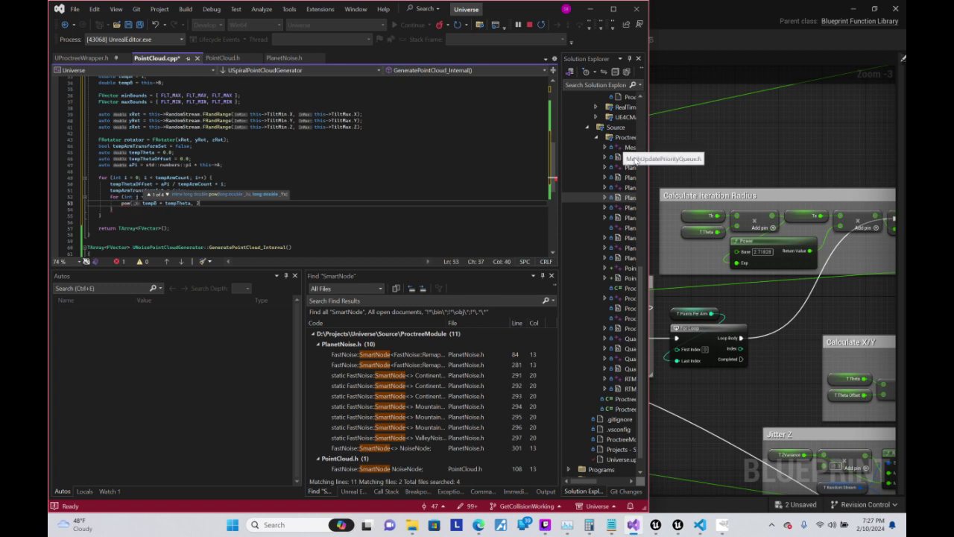
pyautogui.write('2.71')
pyautogui.write('828')
pyautogui.write(') +')
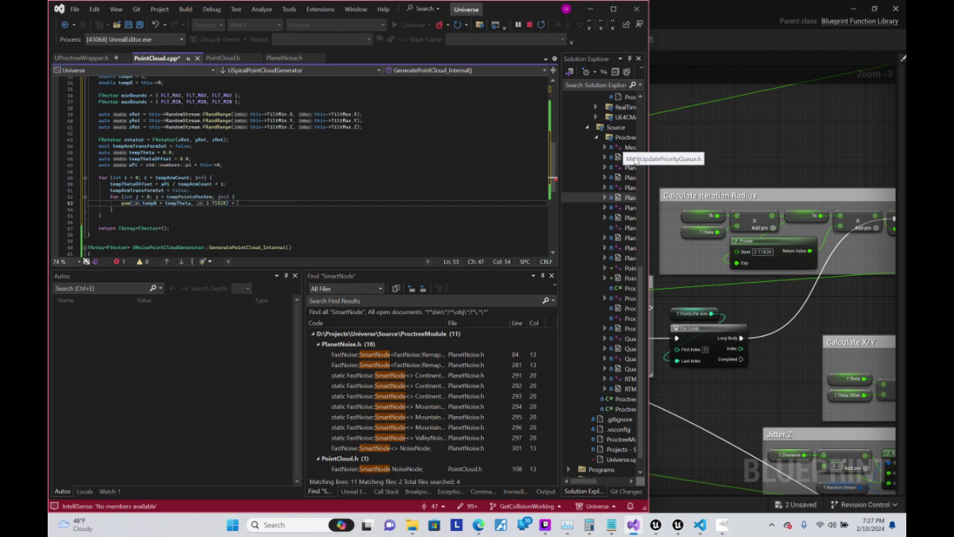
pyautogui.write('tempA')
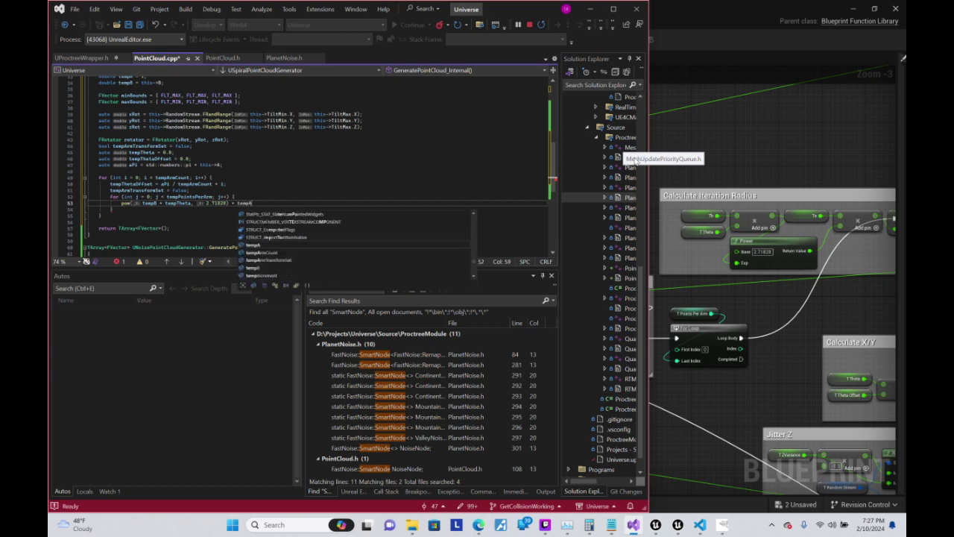
pyautogui.moveTo(852, 301); pyautogui.dragTo(604, 316, button='right')
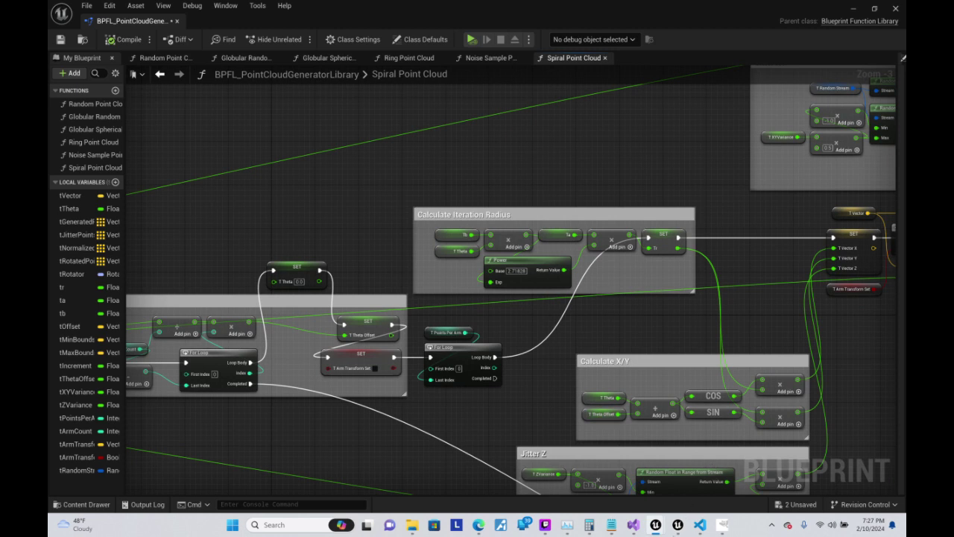
# - Prefix the line 53 pow expression with an auto tempR declaration and end it with a semicolon
pyautogui.moveTo(678, 525)
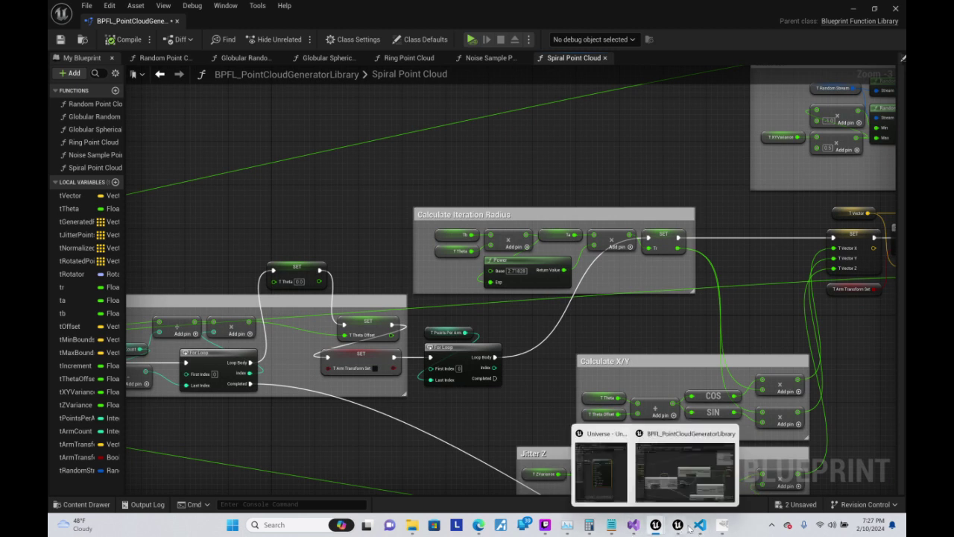
pyautogui.moveTo(642, 524)
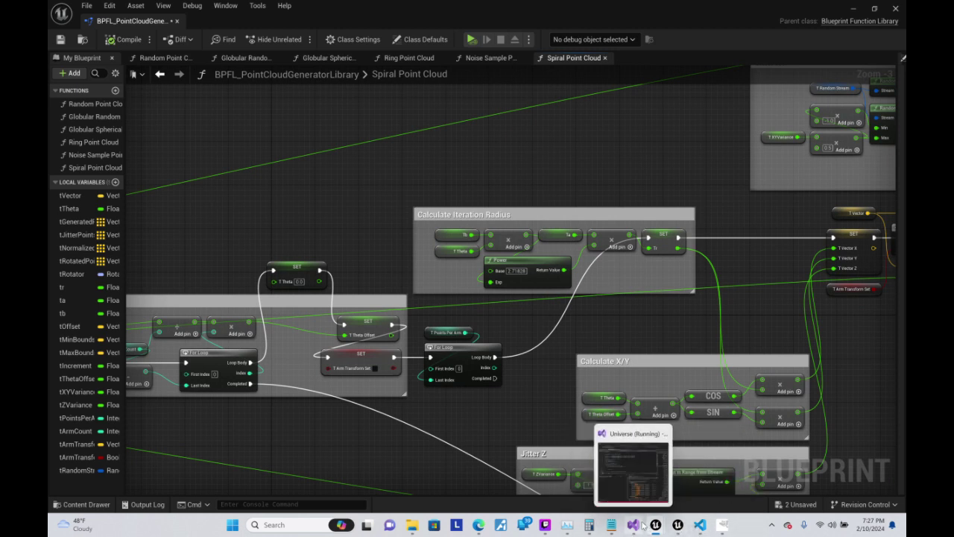
pyautogui.click(700, 525)
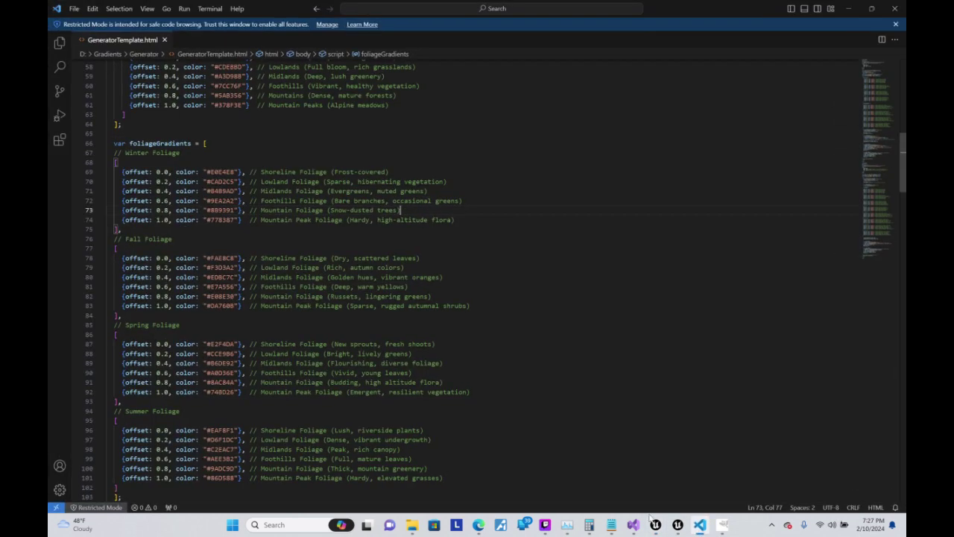
pyautogui.click(634, 524)
pyautogui.scroll(3, 311, 164)
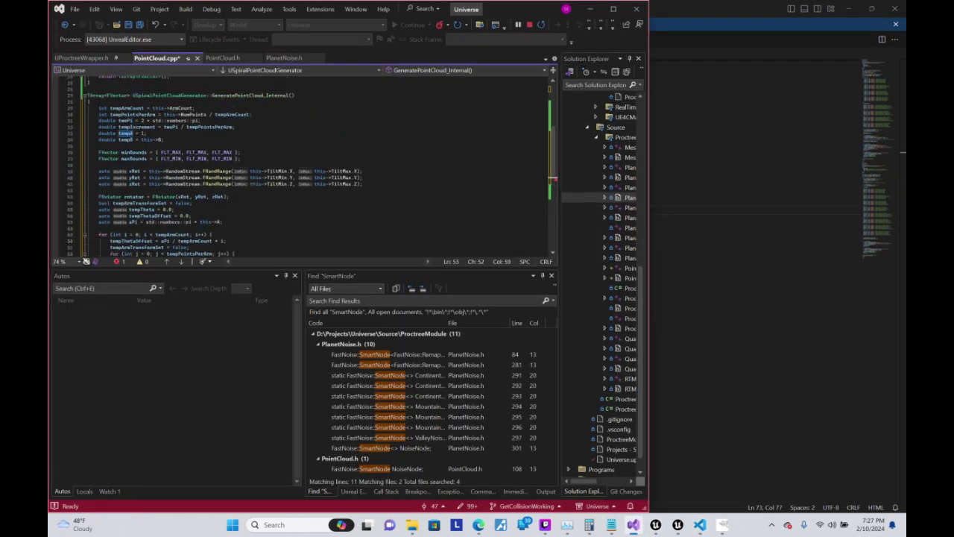
pyautogui.scroll(-2, 311, 164)
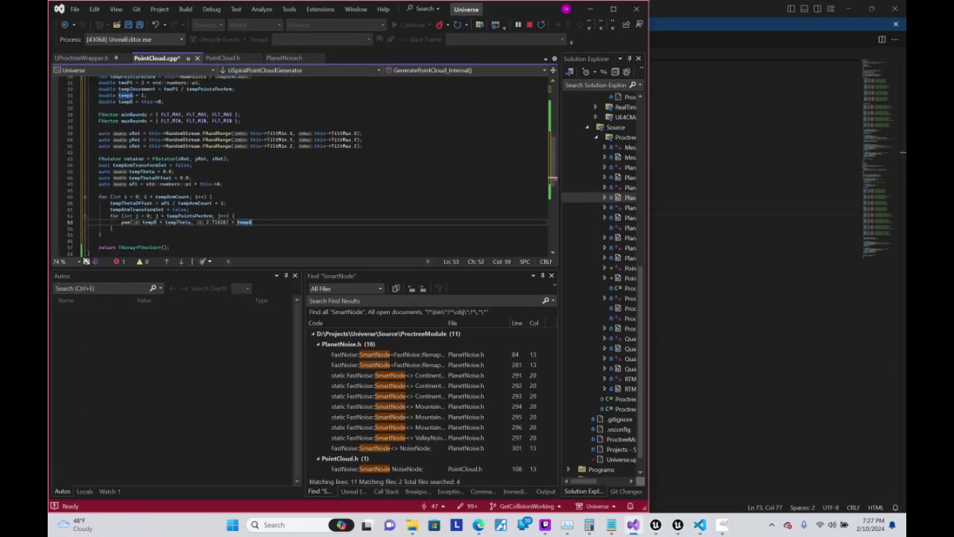
pyautogui.press('Home')
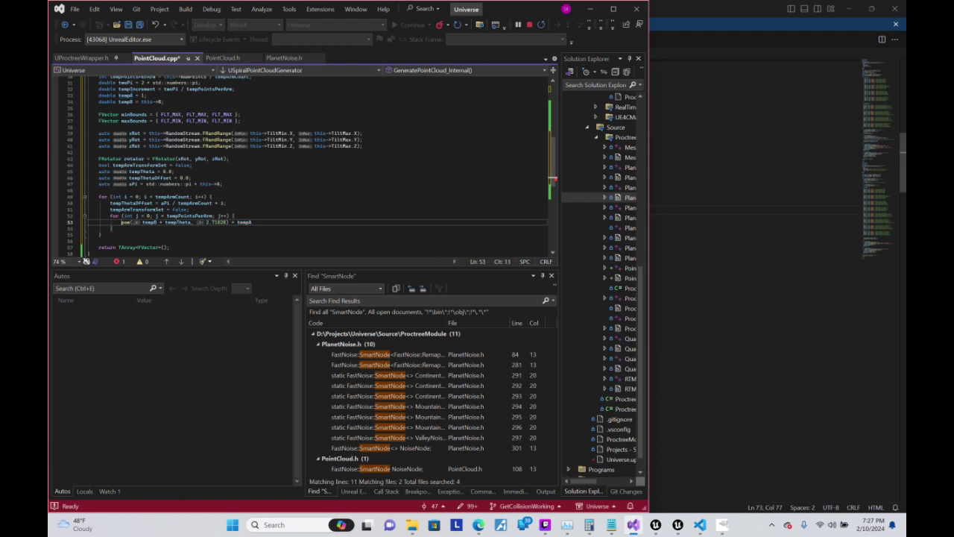
pyautogui.write('auto tempB =')
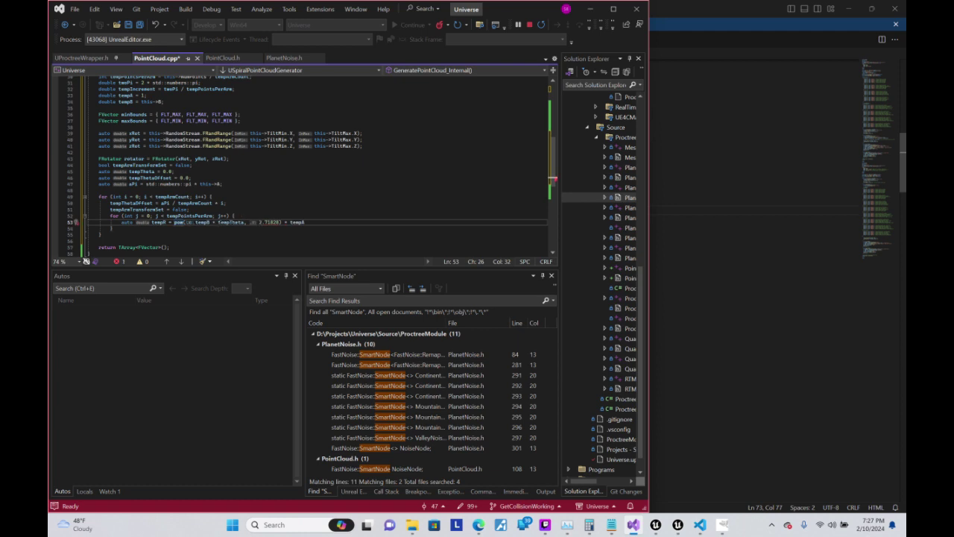
pyautogui.press('End')
pyautogui.write(';')
pyautogui.click(478, 525)
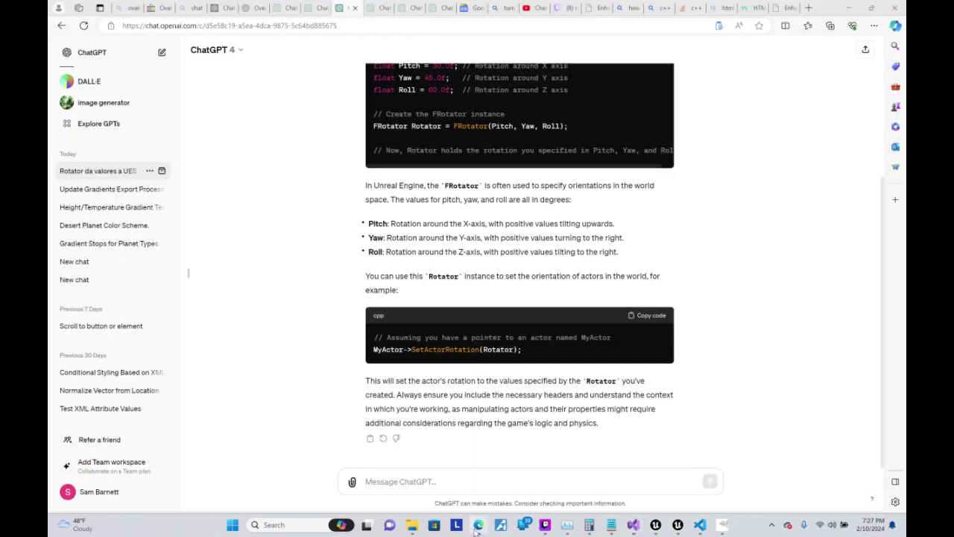
pyautogui.click(479, 525)
pyautogui.click(699, 525)
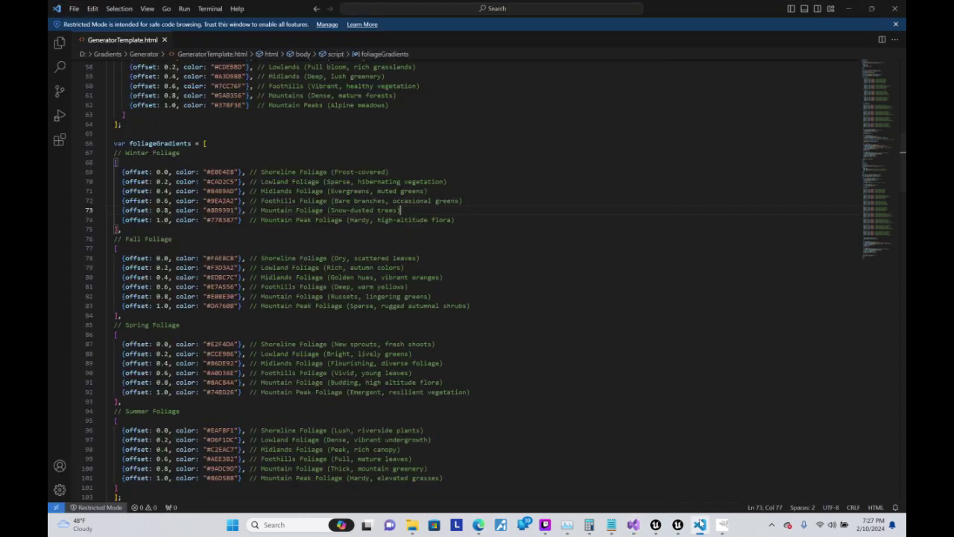
pyautogui.click(699, 525)
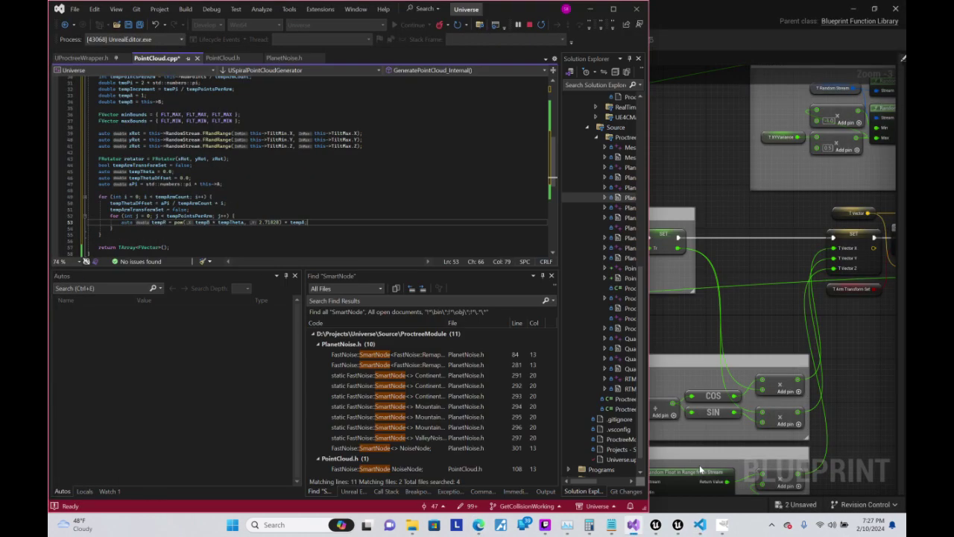
pyautogui.click(738, 305)
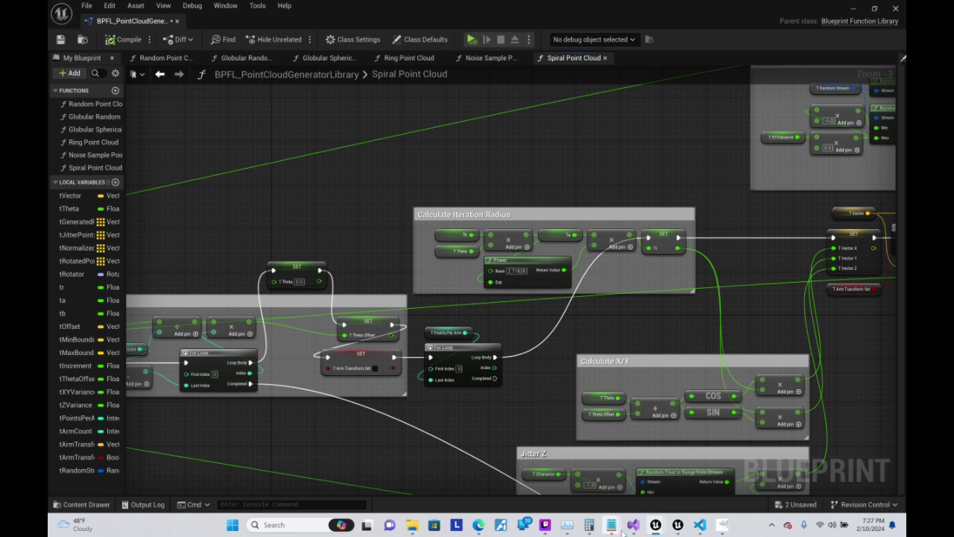
pyautogui.moveTo(631, 528)
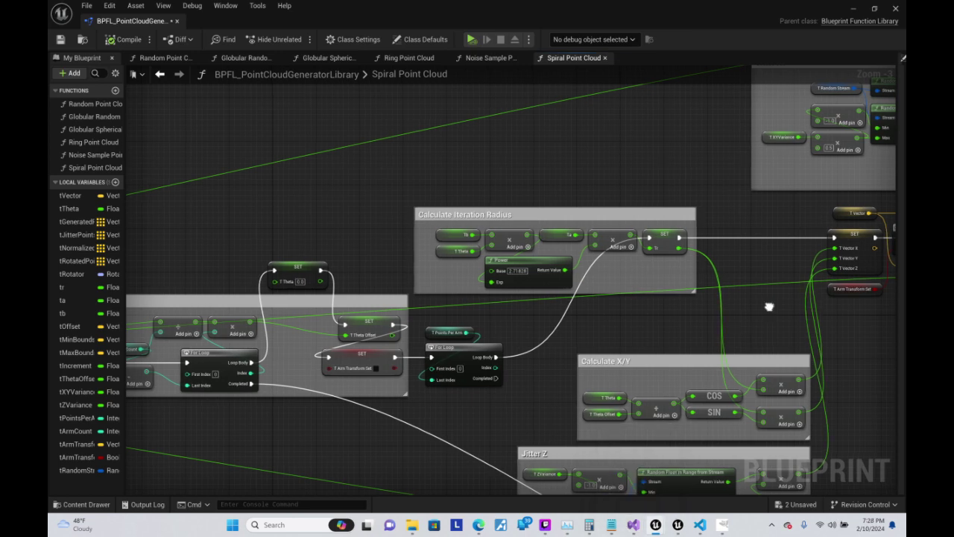
pyautogui.moveTo(769, 305); pyautogui.dragTo(456, 229, button='right')
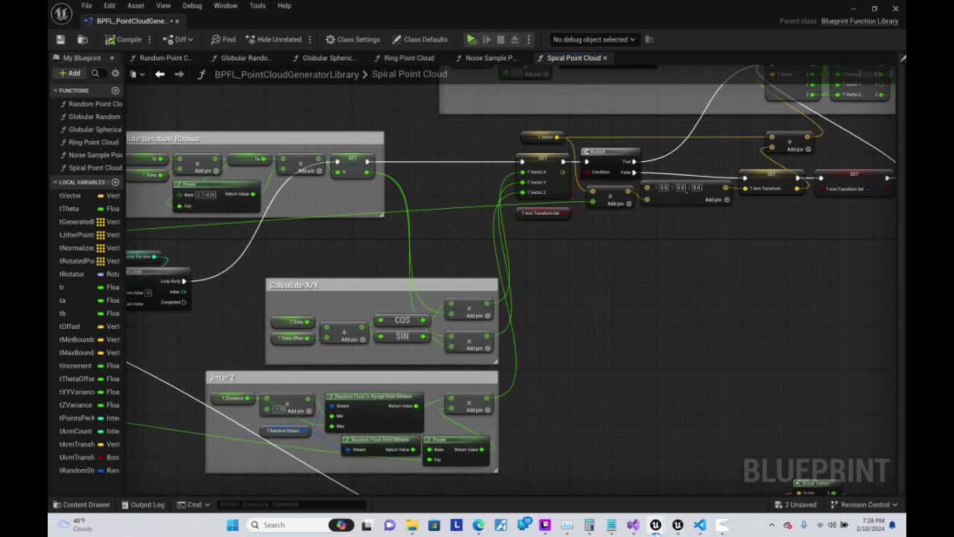
pyautogui.click(633, 525)
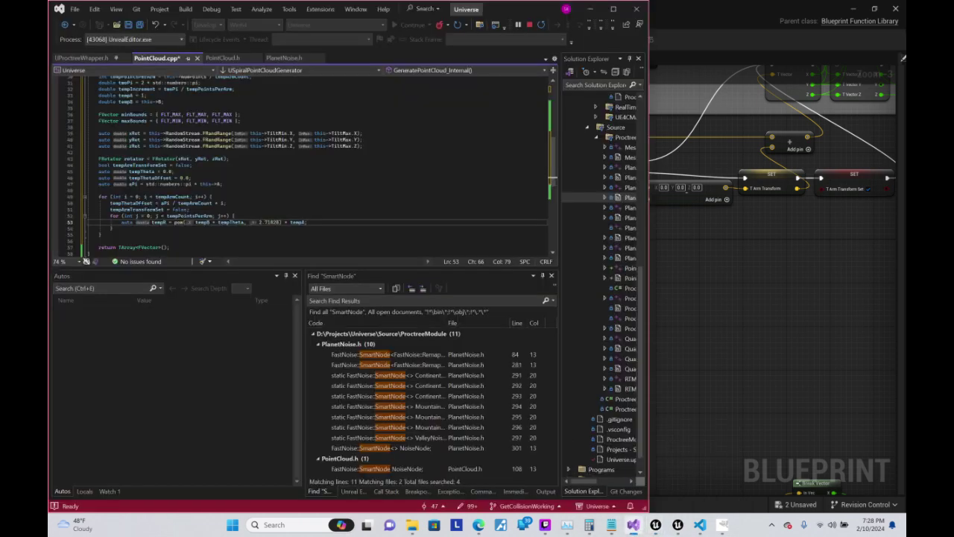
# - Declare 'FVector tVector;' on a new line below line 53
pyautogui.press('Return')
pyautogui.write('auto')
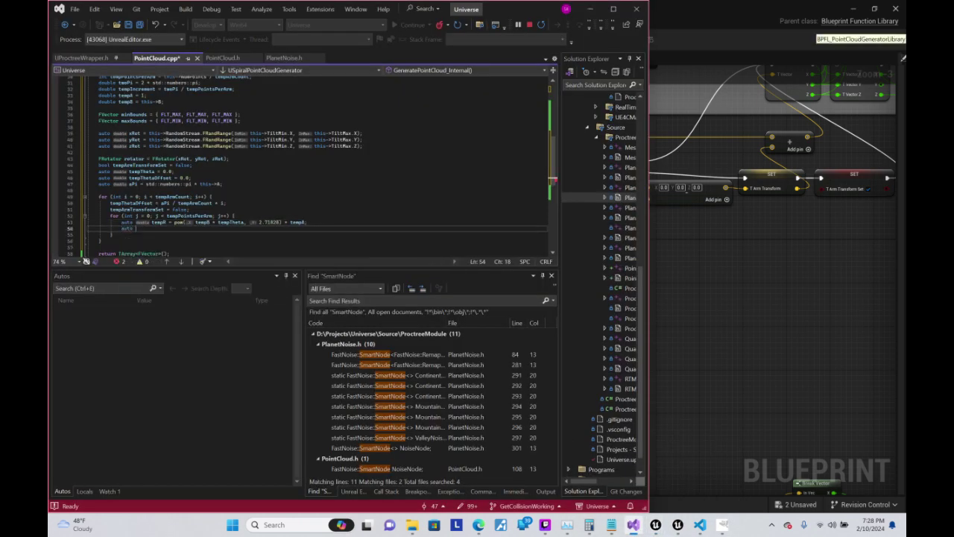
pyautogui.press('BackSpace')
pyautogui.press('BackSpace')
pyautogui.press('BackSpace')
pyautogui.write('FVect')
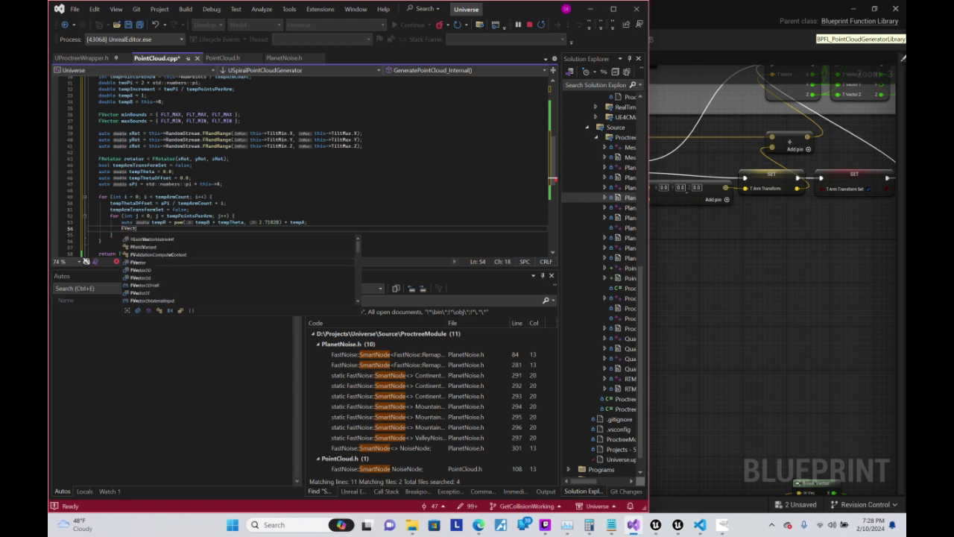
pyautogui.write('or tVe')
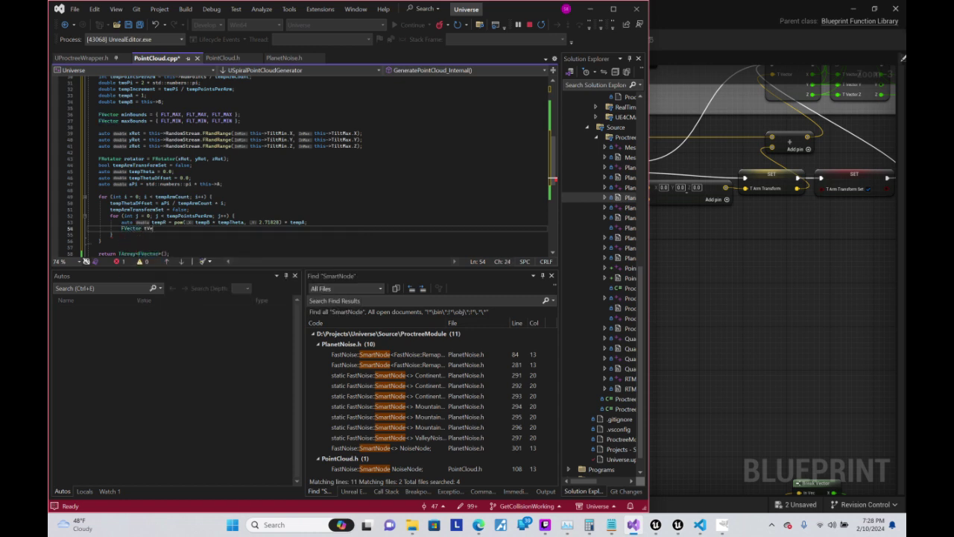
pyautogui.write('ctor')
pyautogui.write(';')
# - Start an 'auto tX' line above tVector, then pan the Blueprint graph to the radius nodes
pyautogui.press('Up')
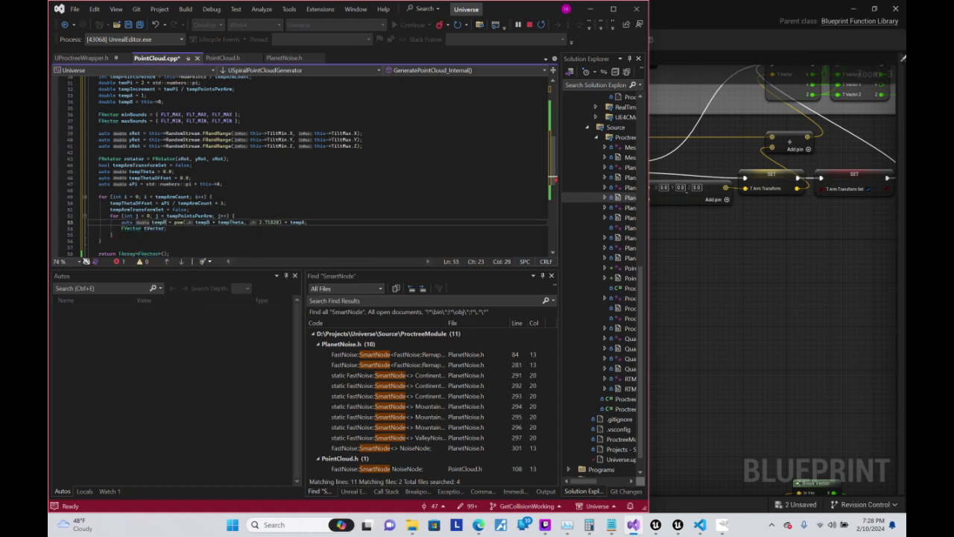
pyautogui.press('End')
pyautogui.press('Return')
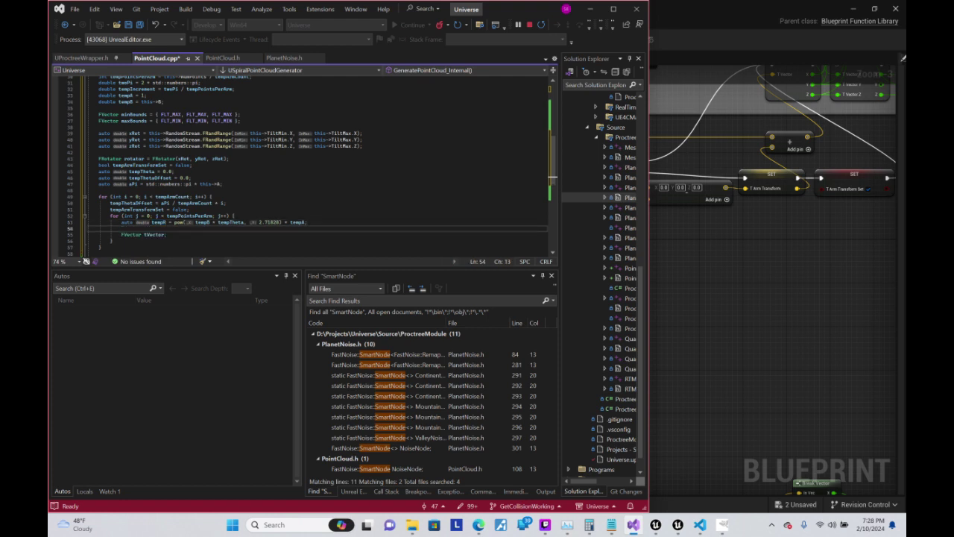
pyautogui.write('auto t')
pyautogui.write('V')
pyautogui.click(723, 366)
pyautogui.moveTo(750, 345); pyautogui.dragTo(823, 394, button='right')
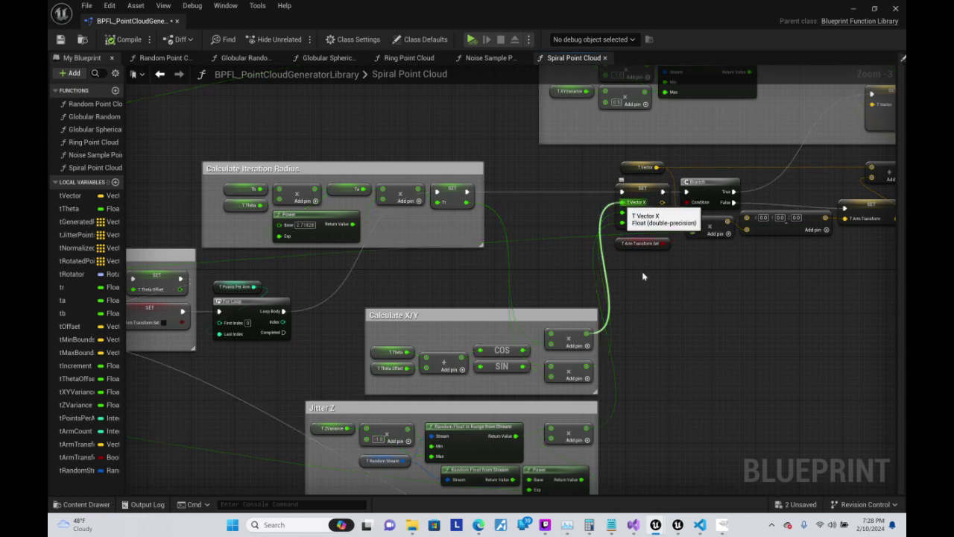
pyautogui.moveTo(701, 526)
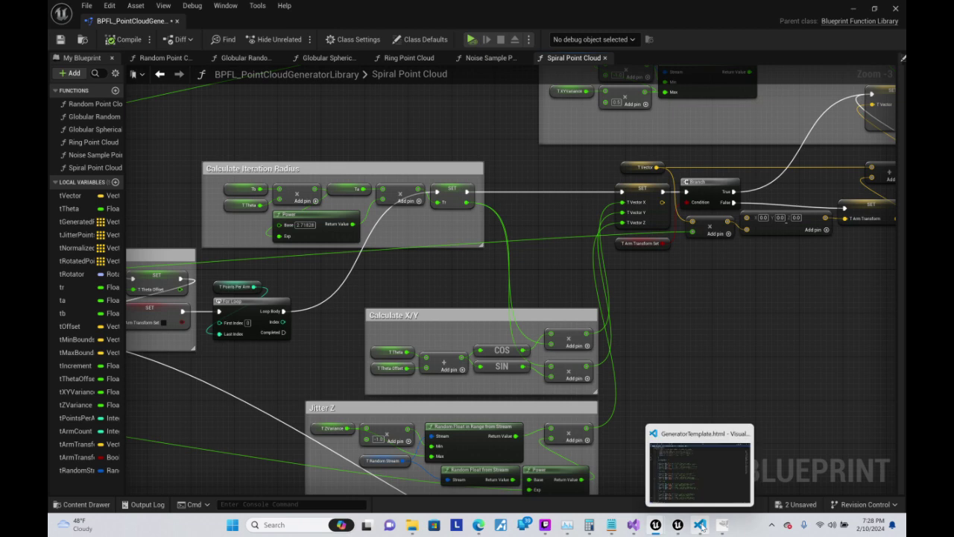
pyautogui.click(633, 526)
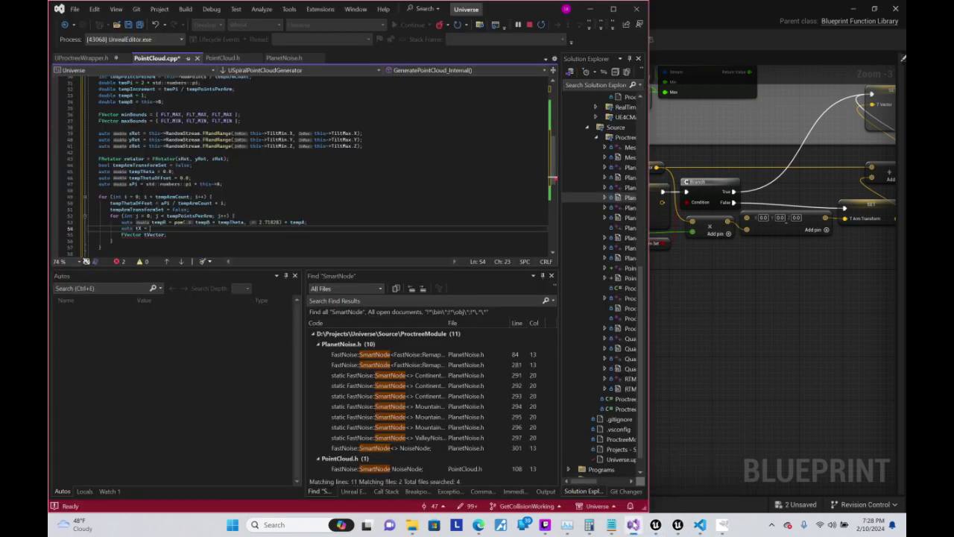
# - Snap the Blueprint window to the right half, widen it, and bring the Calculate X/Y nodes into view
pyautogui.click(776, 30)
pyautogui.press('super+Right')
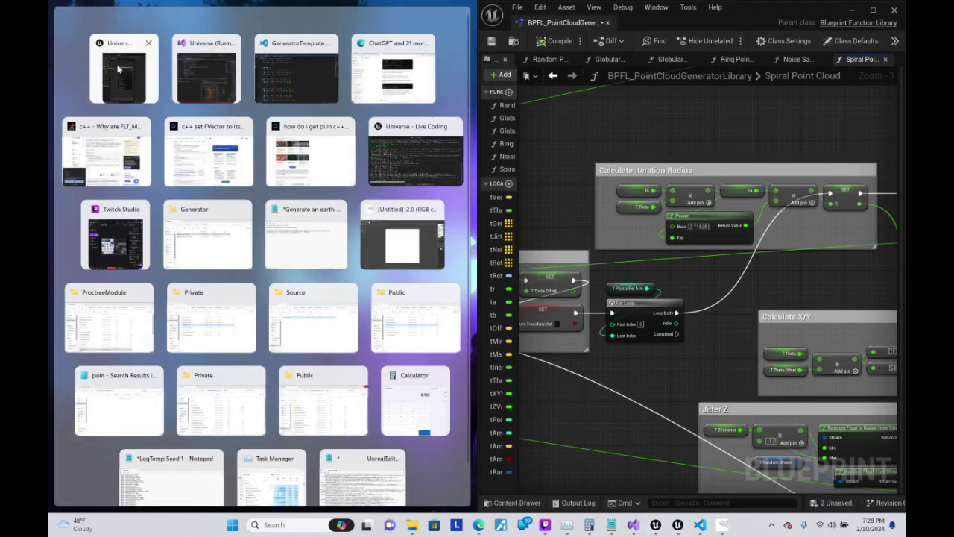
pyautogui.click(124, 69)
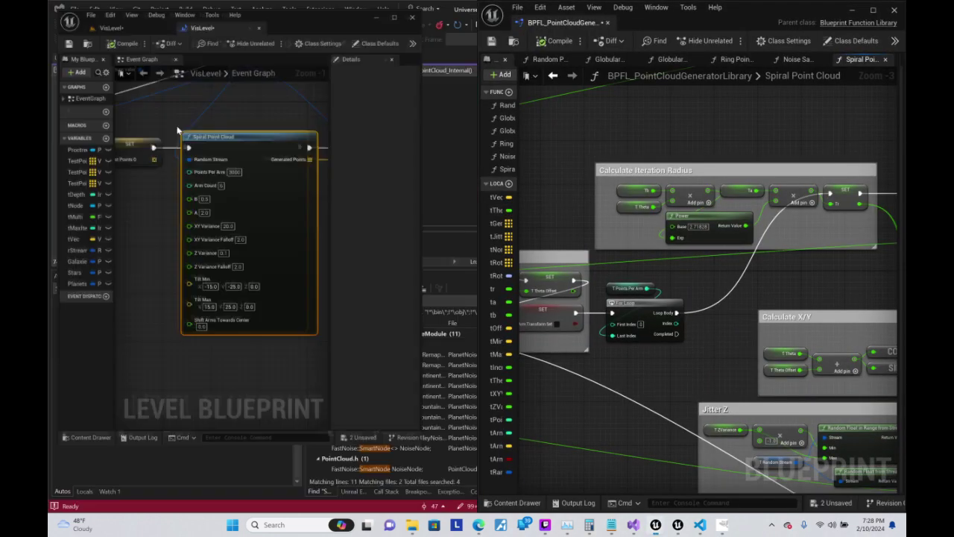
pyautogui.click(633, 524)
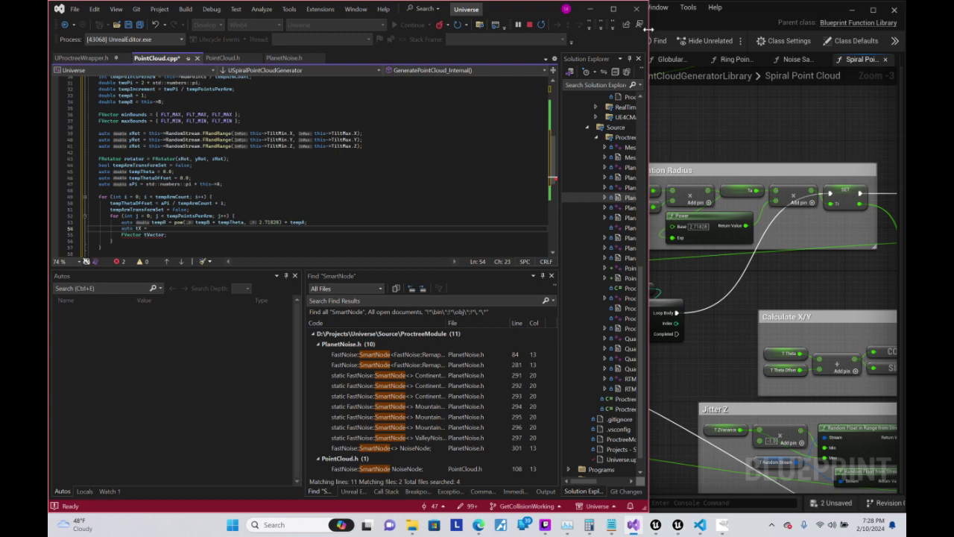
pyautogui.moveTo(648, 36)
pyautogui.mouseDown()
pyautogui.moveTo(483, 58)
pyautogui.moveTo(472, 87)
pyautogui.mouseUp()
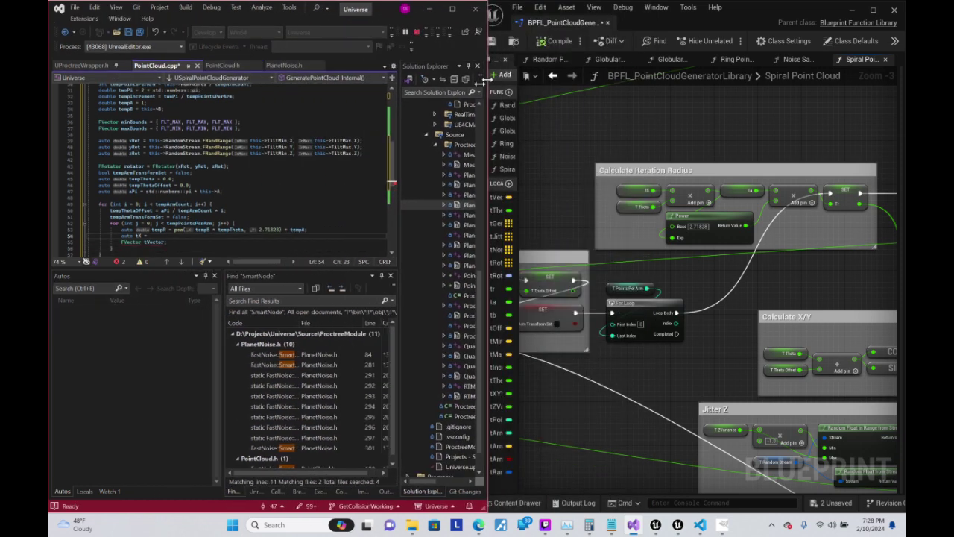
pyautogui.moveTo(652, 385); pyautogui.dragTo(450, 206, button='right')
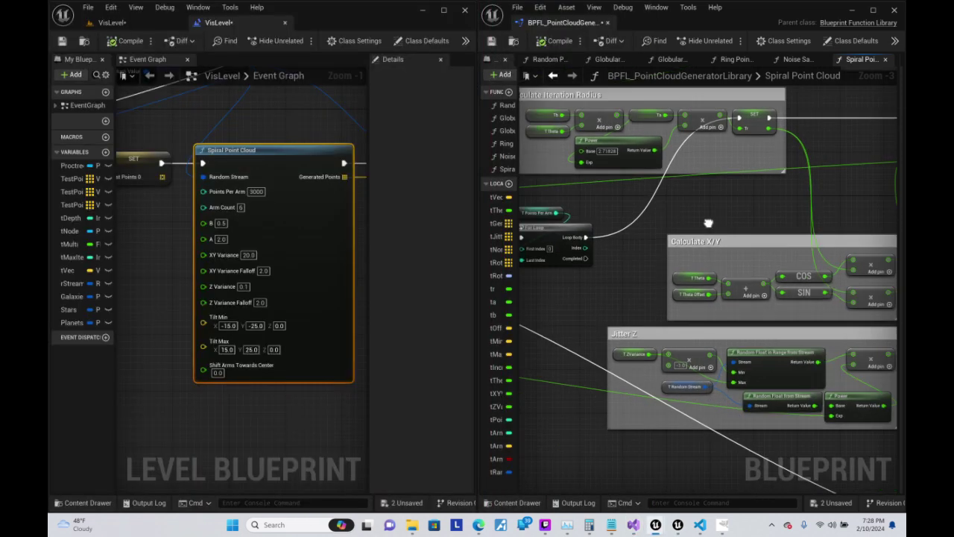
# - Snap Visual Studio into the left half of the screen
pyautogui.click(633, 524)
pyautogui.moveTo(377, 10); pyautogui.dragTo(307, 24)
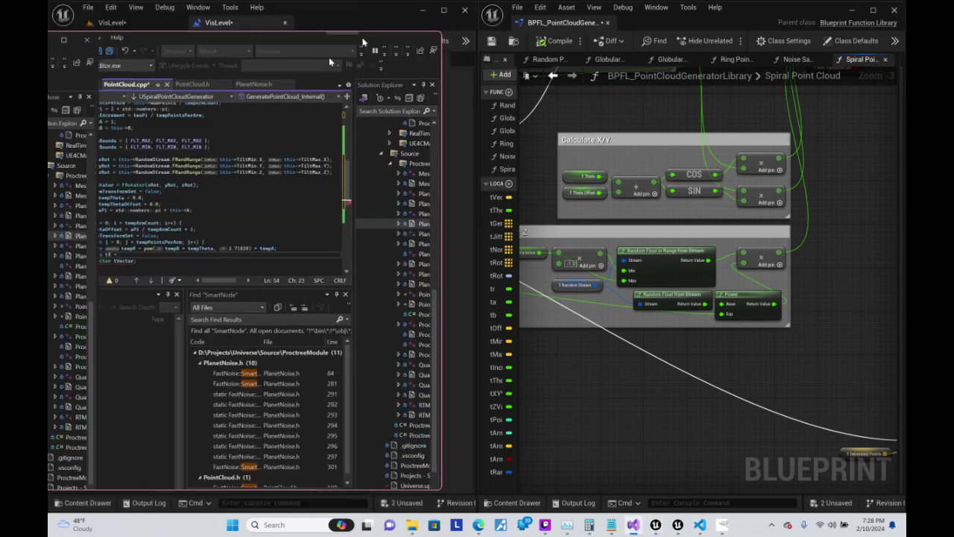
pyautogui.press('super+Left')
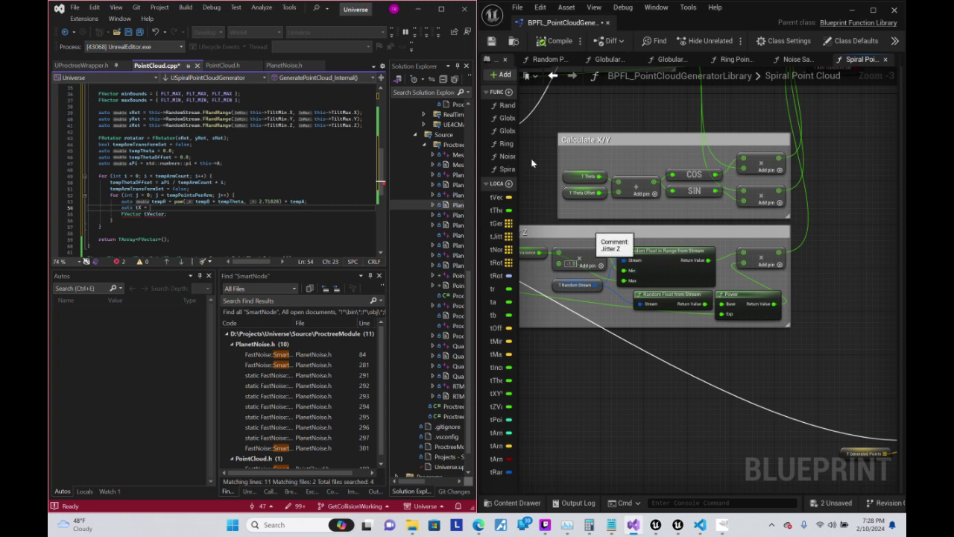
# - Close Solution Explorer, Git Changes, Autos, Find Results, Call Stack, Breakpoints, Exception Settings, Command, Immediate and Output panes
pyautogui.click(467, 67)
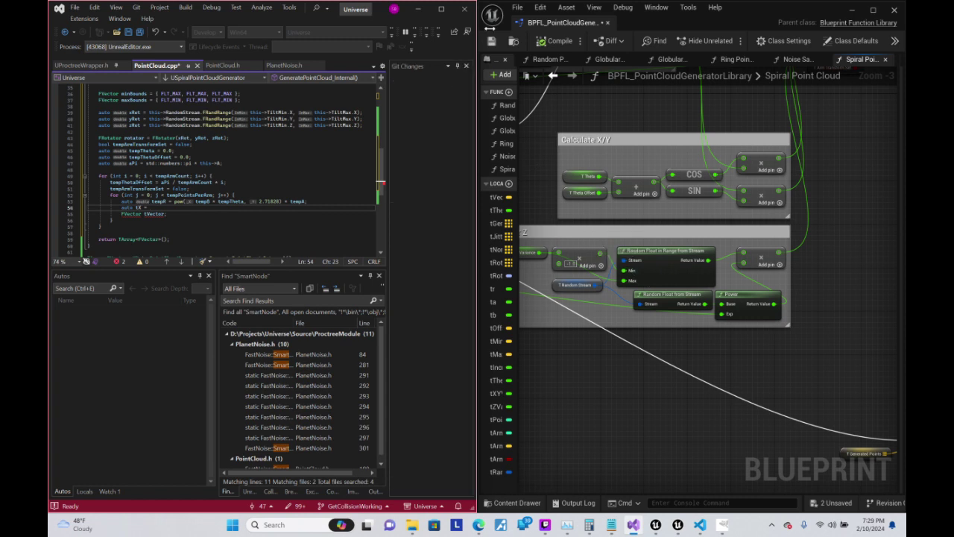
pyautogui.click(467, 66)
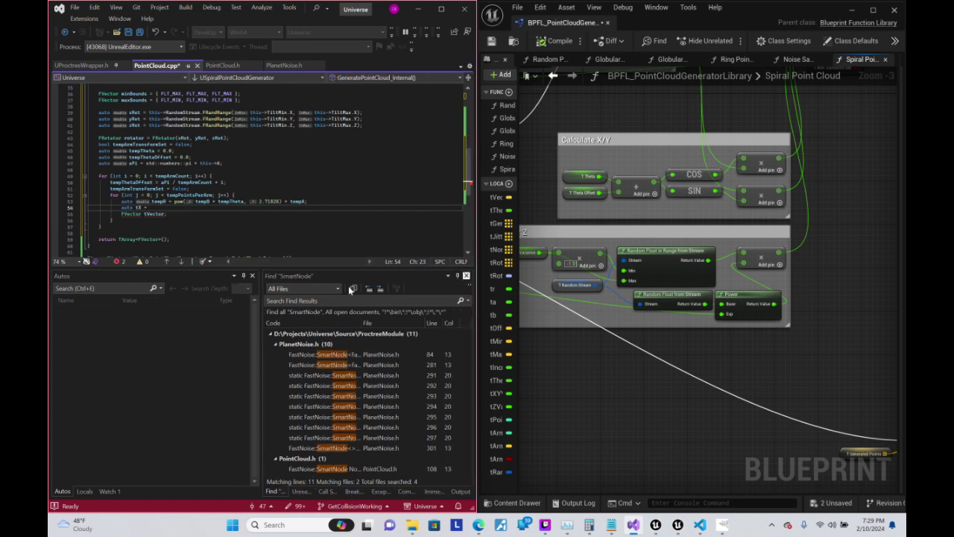
pyautogui.click(257, 280)
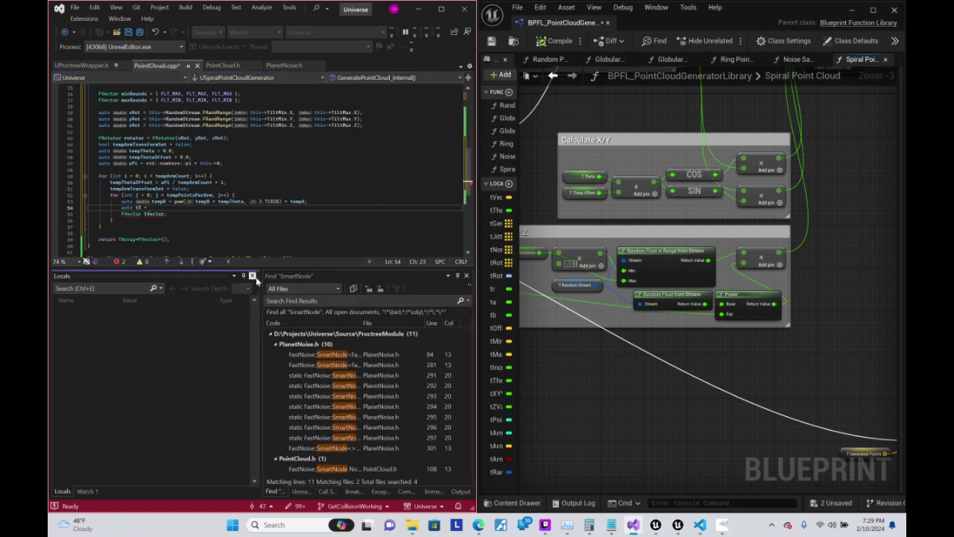
pyautogui.click(252, 275)
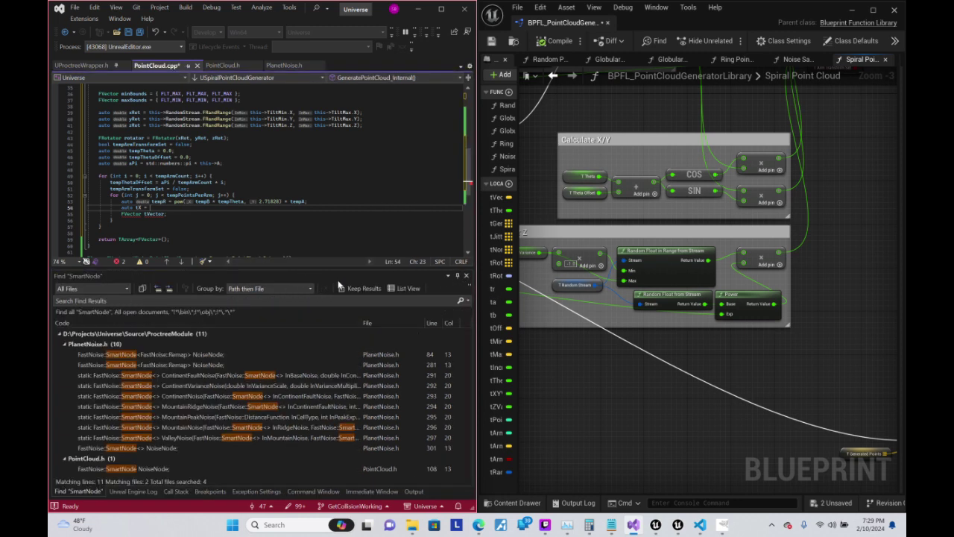
pyautogui.click(467, 275)
pyautogui.click(467, 276)
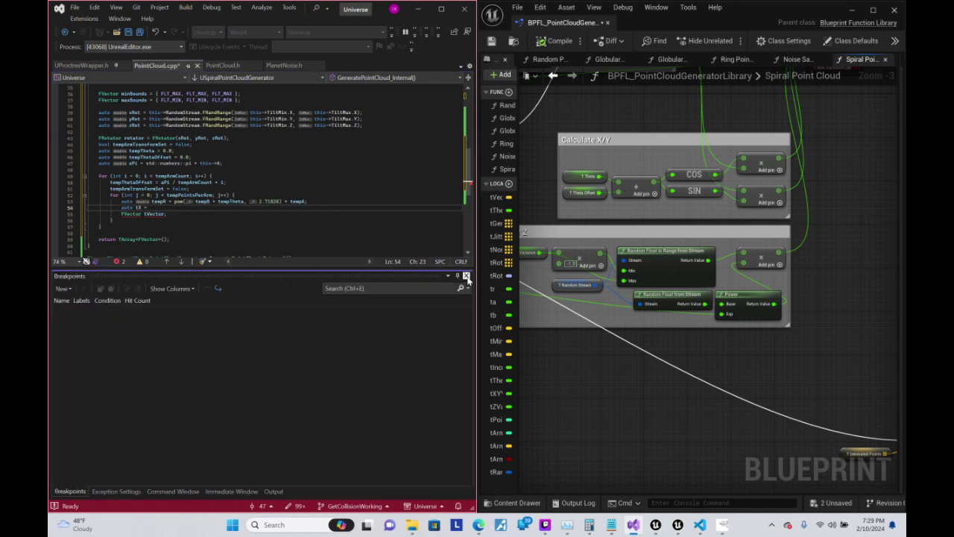
pyautogui.click(467, 275)
pyautogui.click(467, 275)
pyautogui.click(467, 275)
pyautogui.click(467, 275)
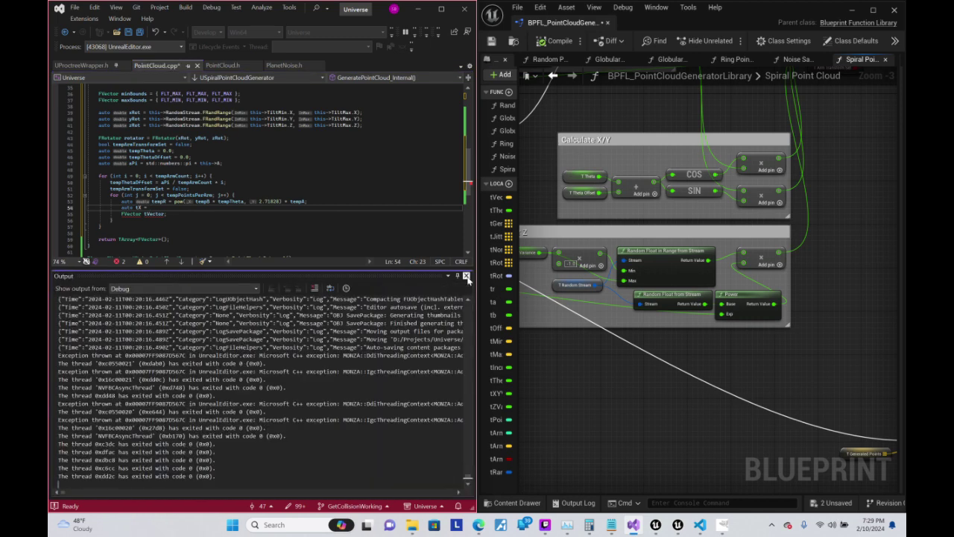
pyautogui.click(466, 275)
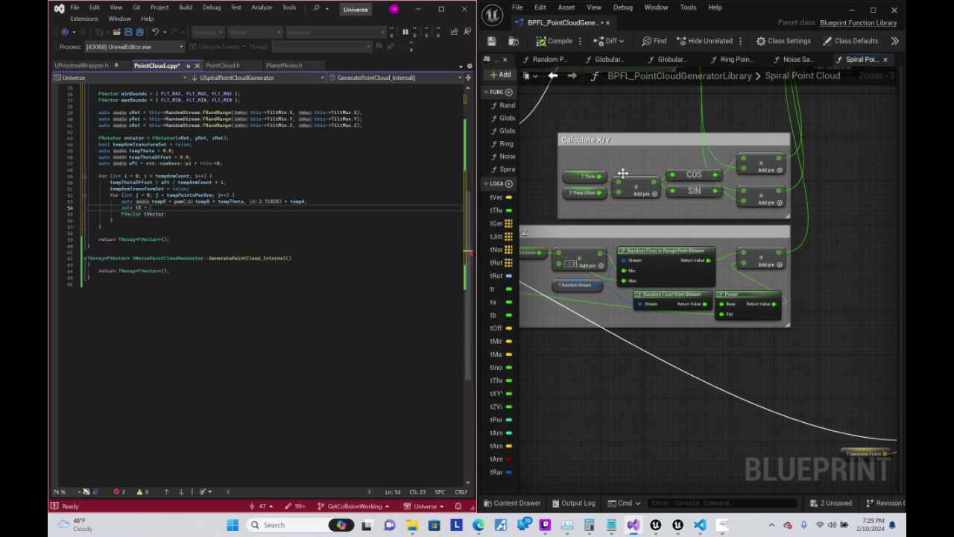
pyautogui.click(790, 139)
pyautogui.moveTo(790, 140); pyautogui.dragTo(810, 248, button='right')
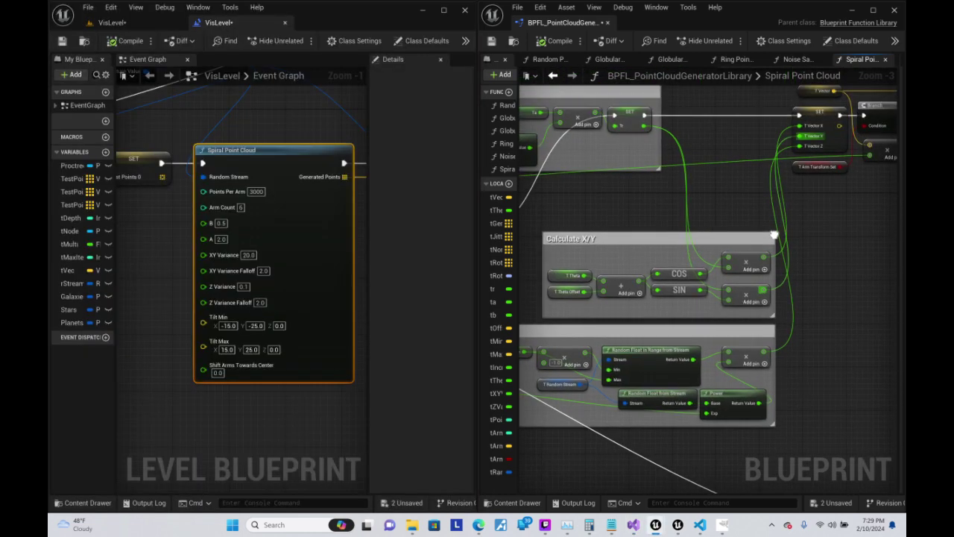
pyautogui.moveTo(702, 525)
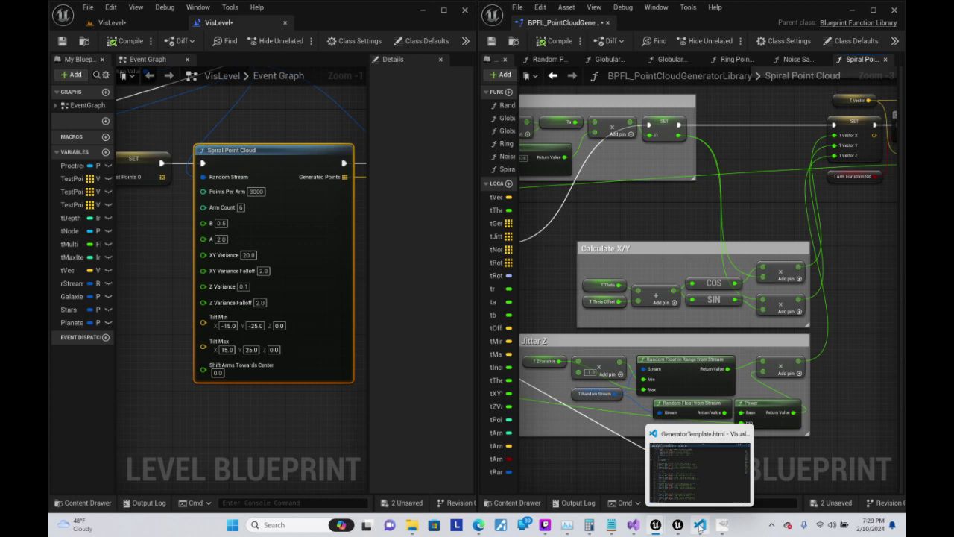
pyautogui.moveTo(566, 314); pyautogui.dragTo(848, 359, button='right')
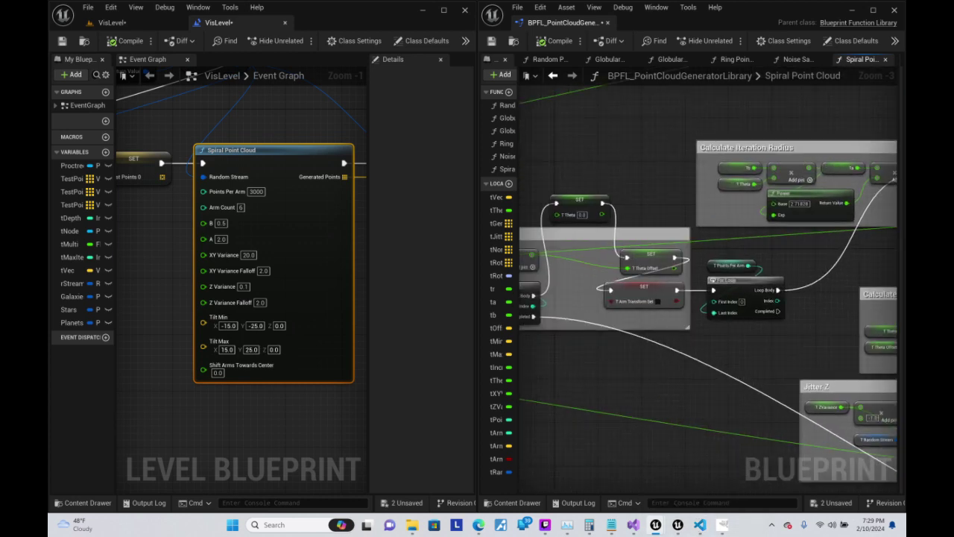
pyautogui.moveTo(847, 298); pyautogui.dragTo(611, 263, button='right')
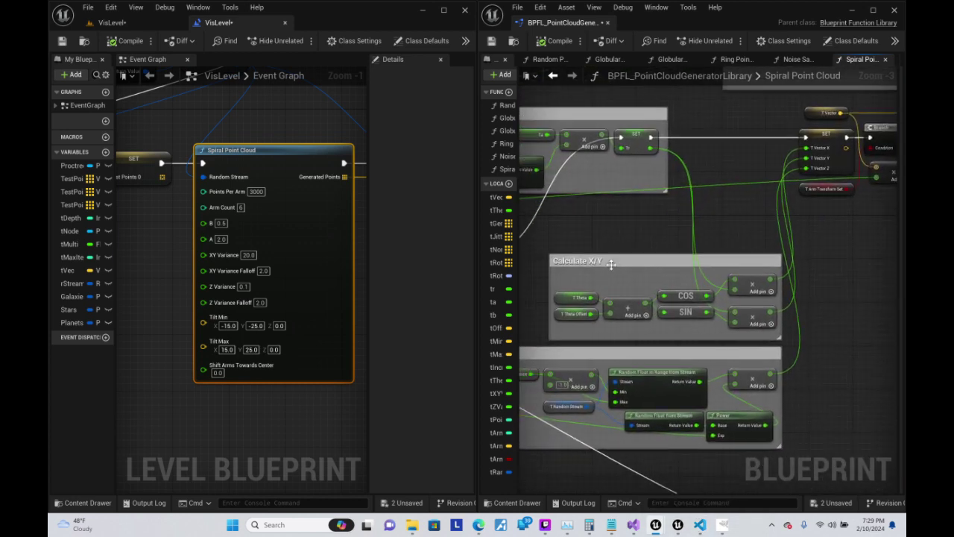
pyautogui.moveTo(699, 527)
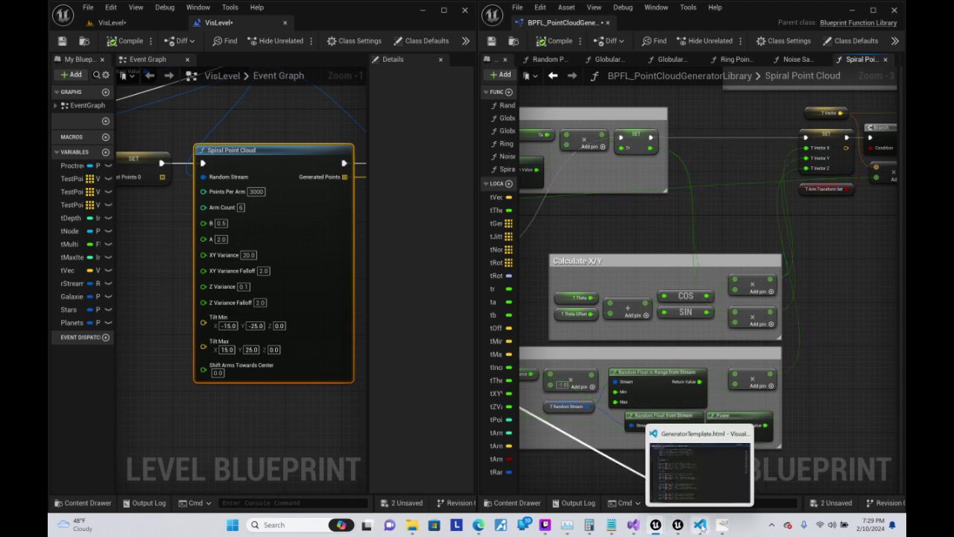
pyautogui.click(633, 525)
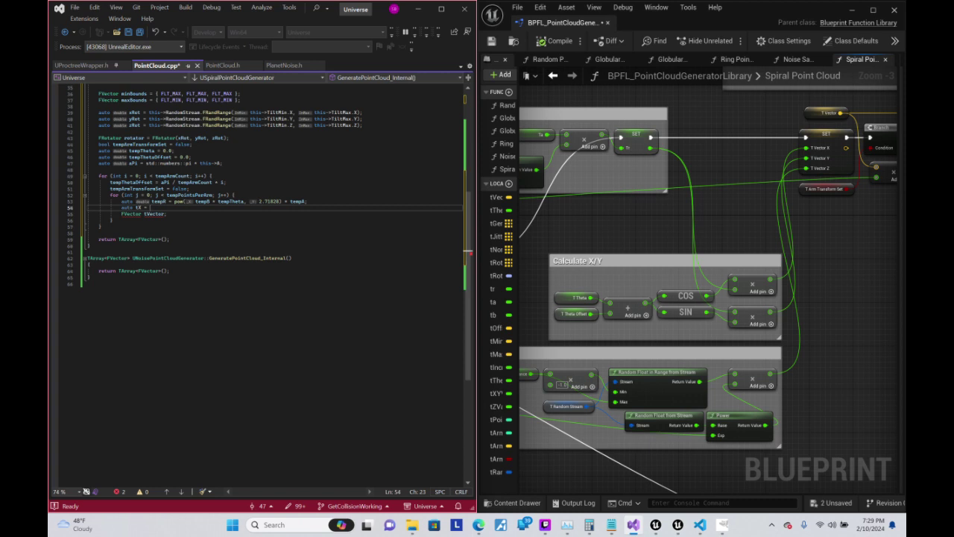
# - Replace the unfinished tX on line 54 with 'auto tempCombinedTheta = tempTheta + tempThetaOffset;'
pyautogui.press('BackSpace')
pyautogui.press('BackSpace')
pyautogui.press('BackSpace')
pyautogui.press('BackSpace')
pyautogui.press('BackSpace')
pyautogui.write('auto ')
pyautogui.write('te')
pyautogui.write('mpCombined')
pyautogui.write('Theta = ')
pyautogui.write('t')
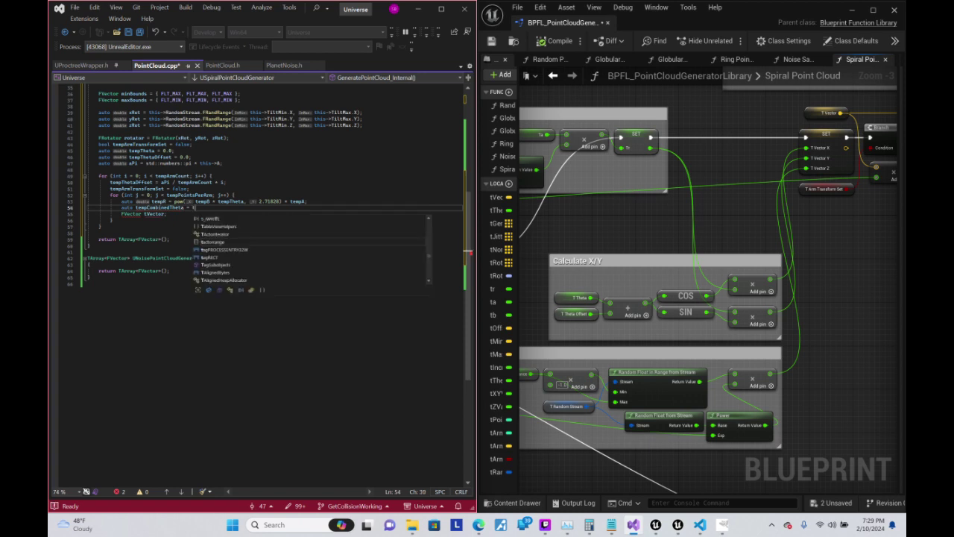
pyautogui.write('empT')
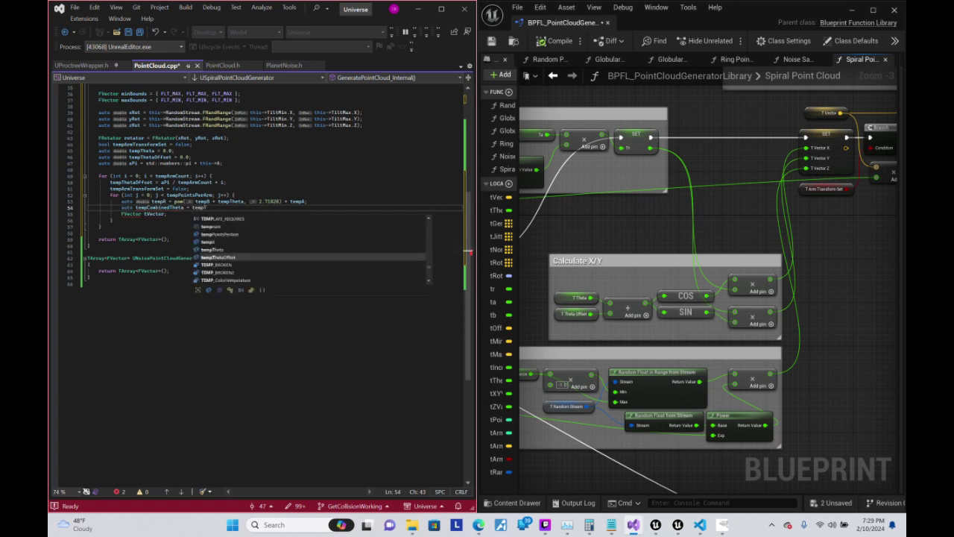
pyautogui.write('heta +')
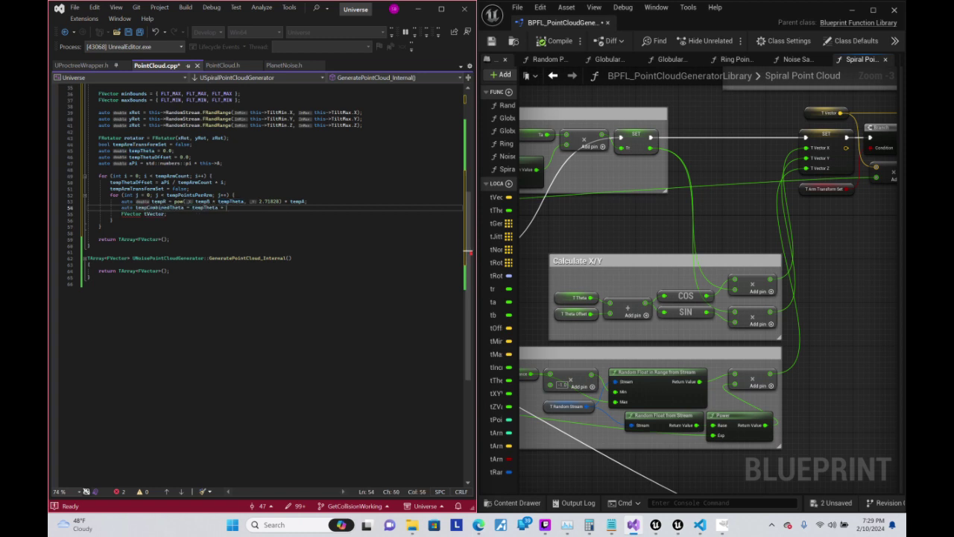
pyautogui.write(' tempThet')
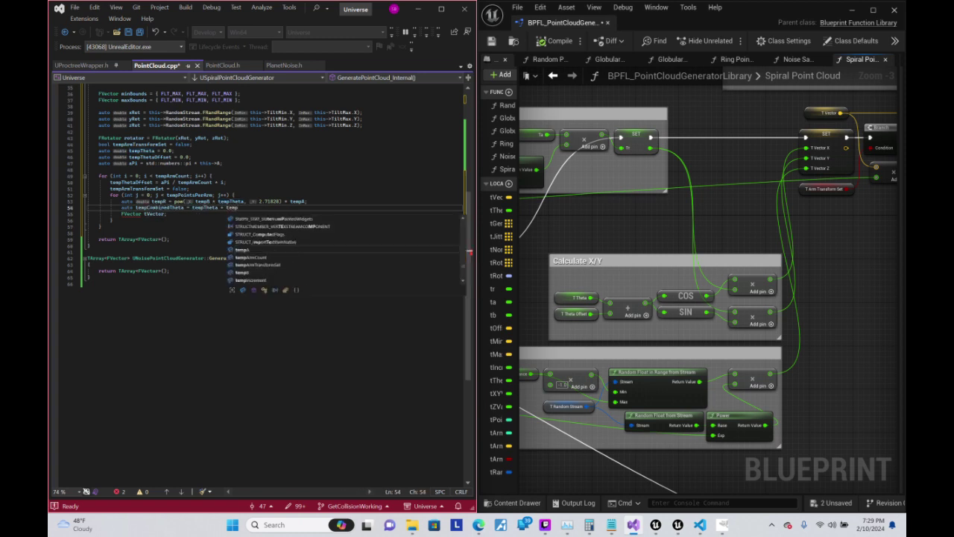
pyautogui.write('aO')
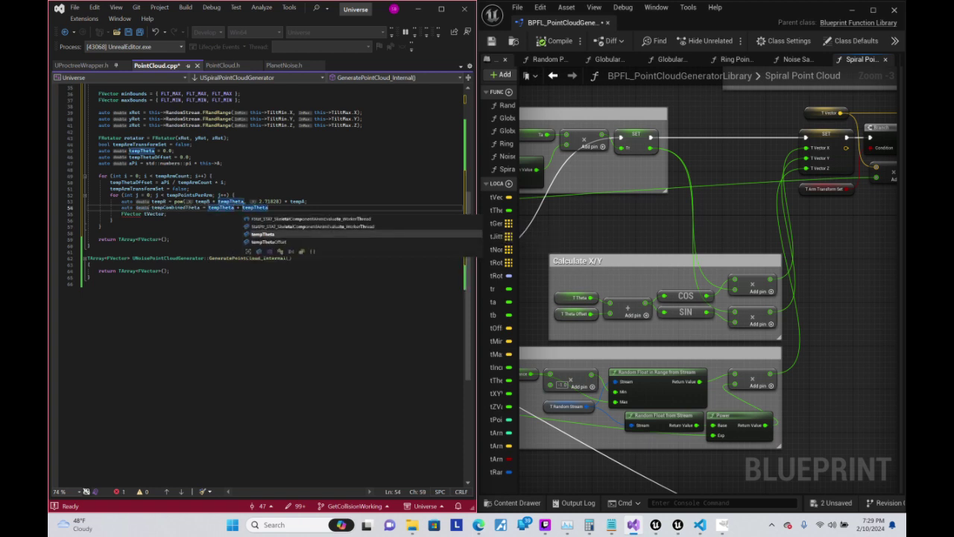
pyautogui.press('Tab')
pyautogui.write(';')
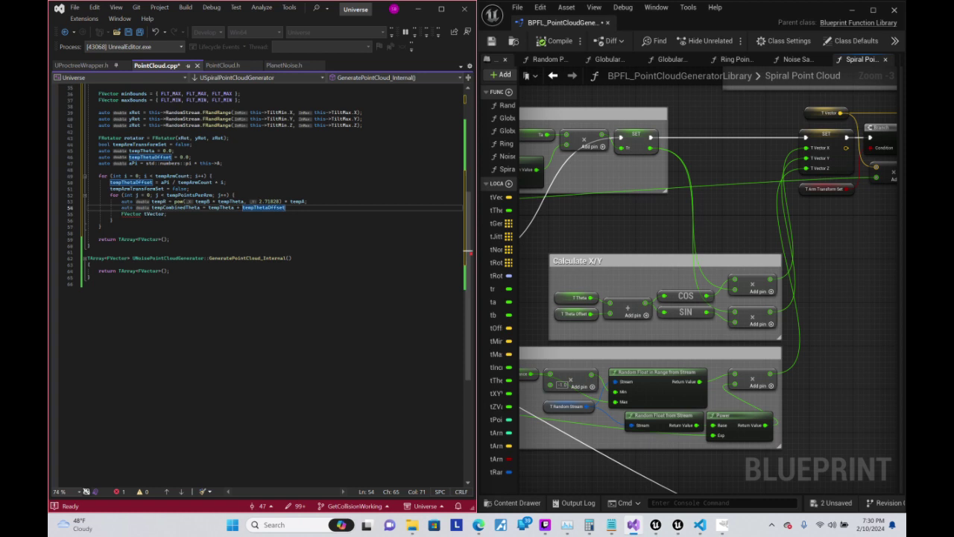
pyautogui.write(';')
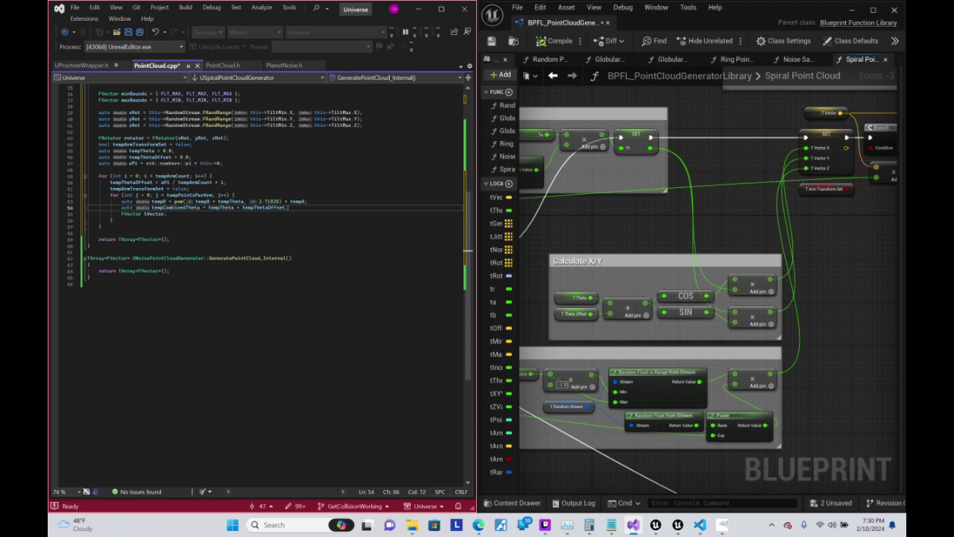
# - On a new line 55, write 'auto tX = tempR * cos(tempCombinedTheta);'
pyautogui.press('Return')
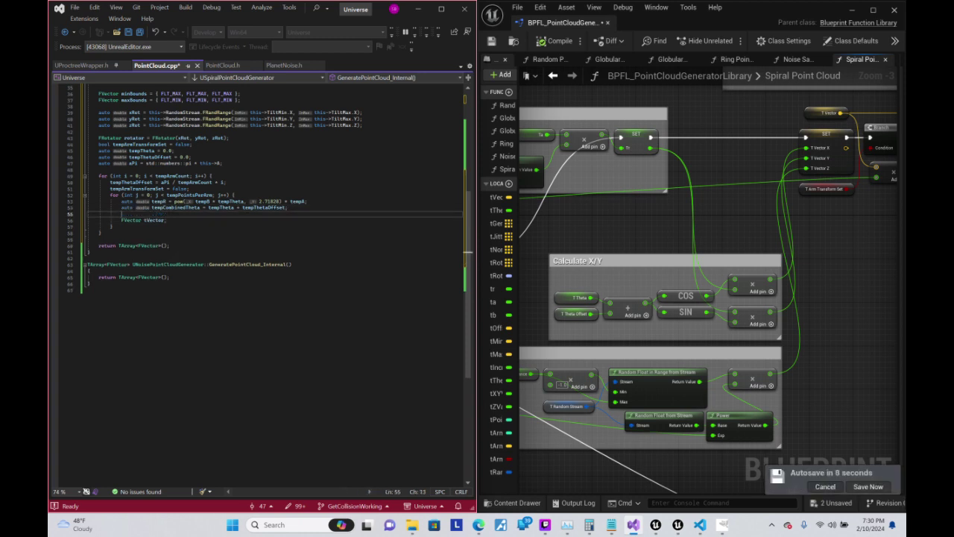
pyautogui.write('auto tX =')
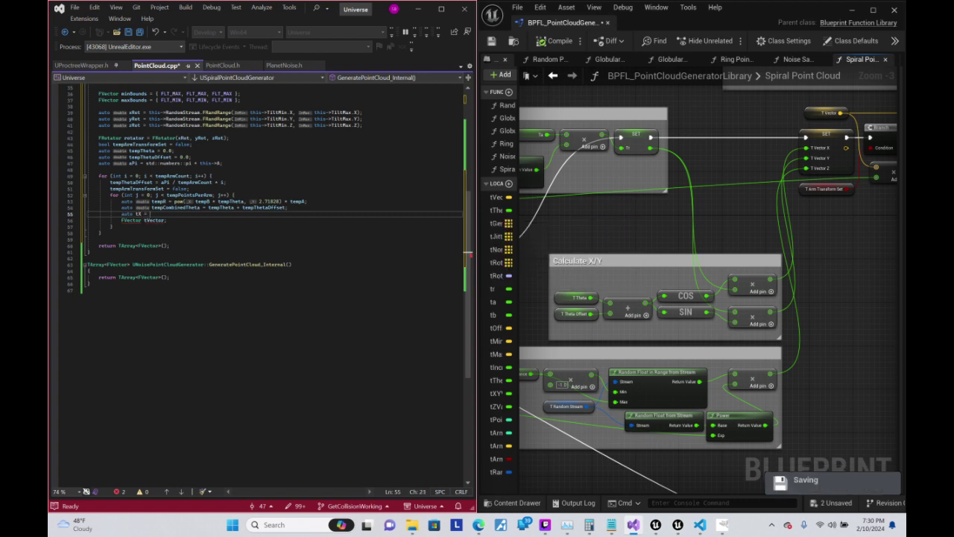
pyautogui.write('tempR')
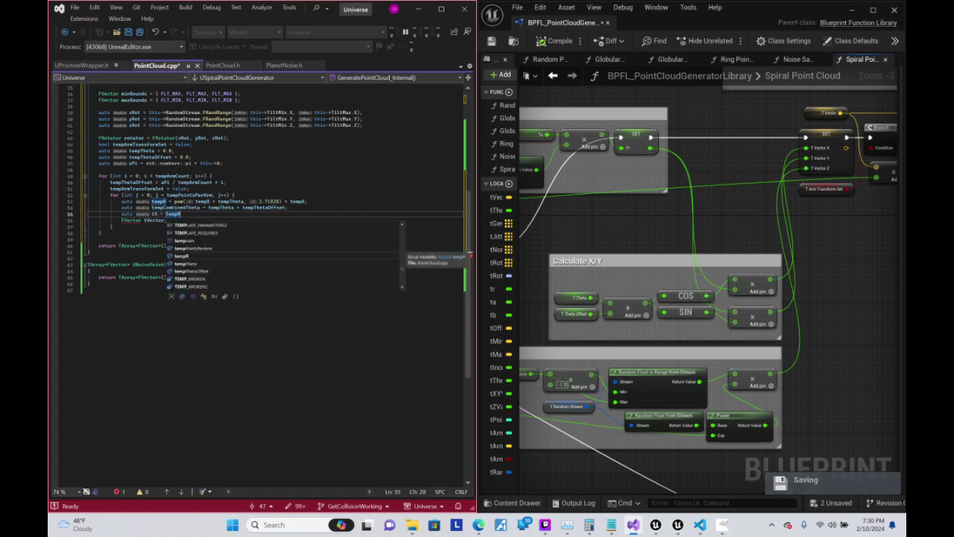
pyautogui.write('* cos')
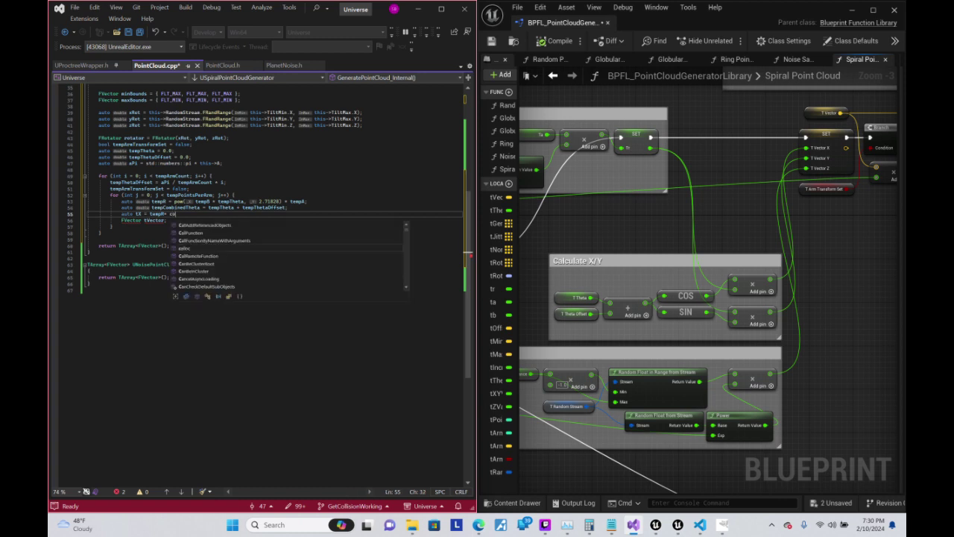
pyautogui.press('Escape')
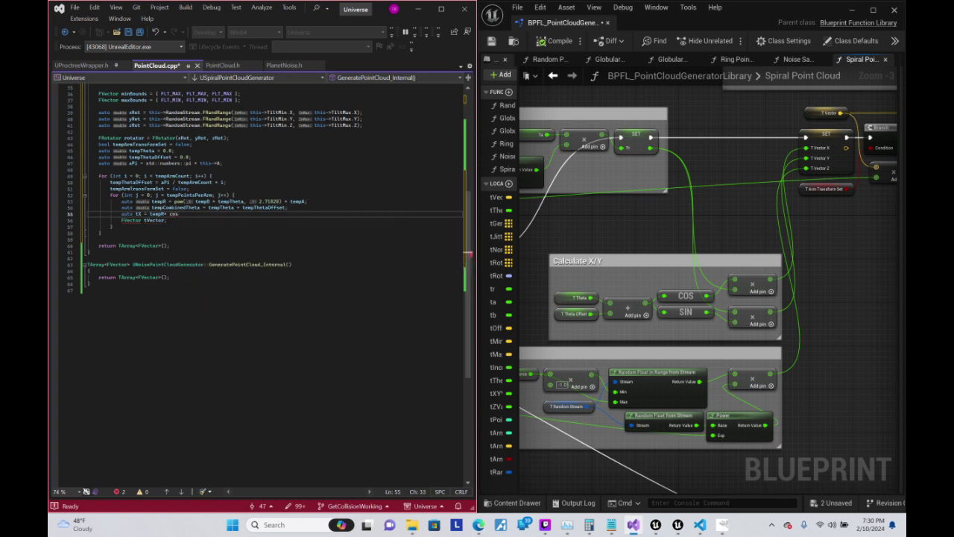
pyautogui.write('(temp')
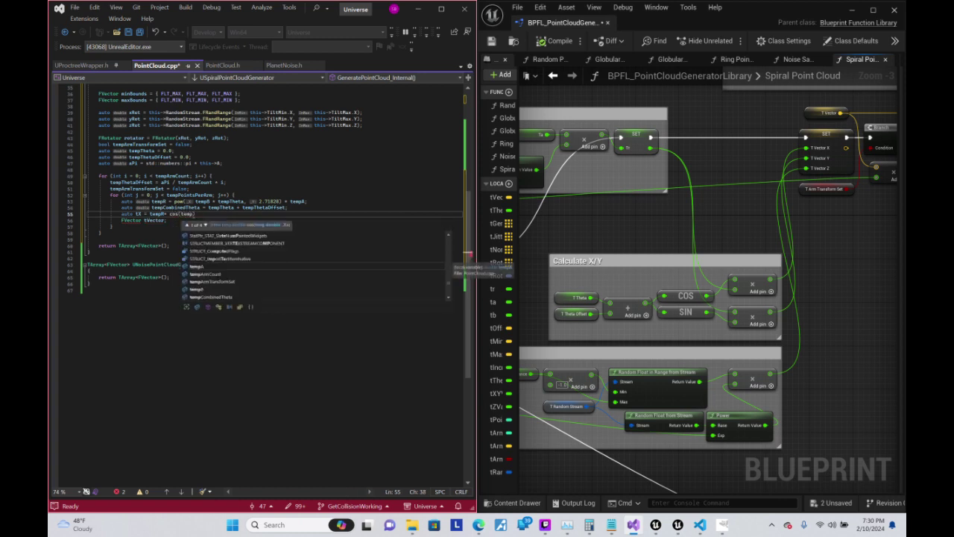
pyautogui.write('Com')
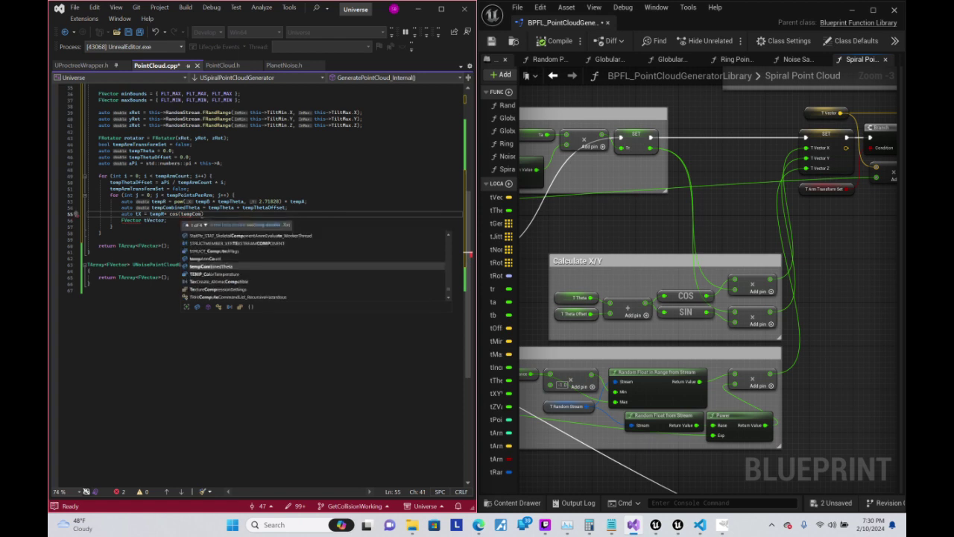
pyautogui.press('Tab')
pyautogui.write(');')
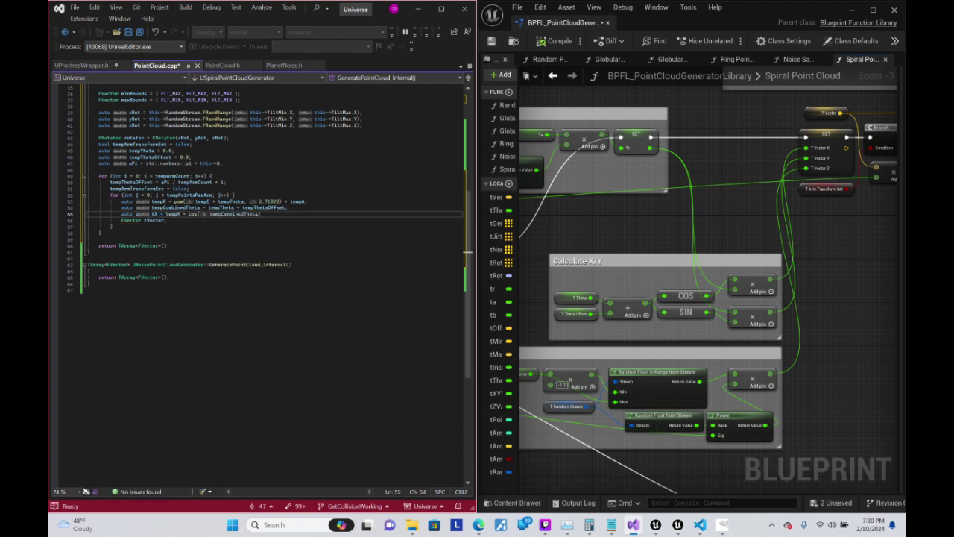
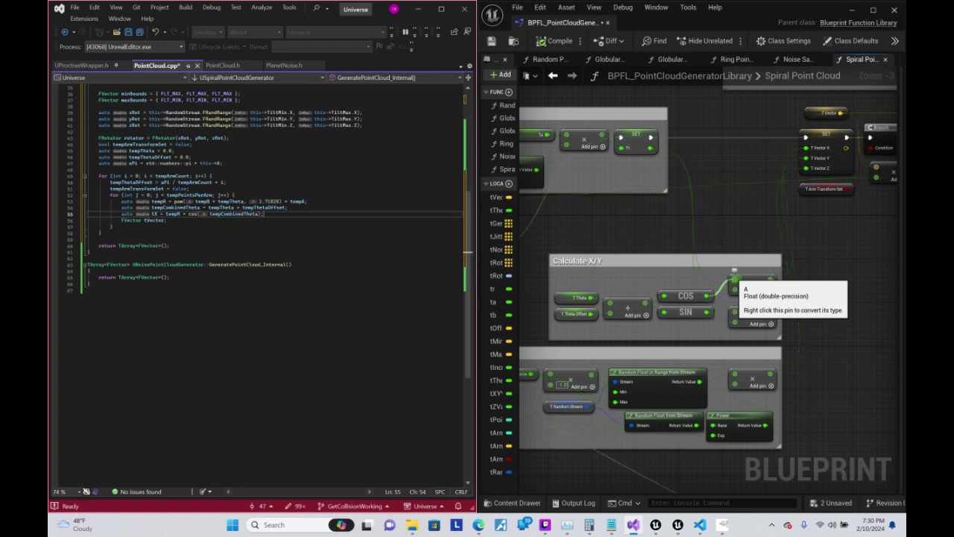
# - Type 'auto tY = tempR * sin(tempCombinedTheta);' beneath the tX line
pyautogui.keyDown('ctrl'); pyautogui.moveTo(734, 278); pyautogui.dragTo(621, 138); pyautogui.keyUp('ctrl')
pyautogui.write('o t')
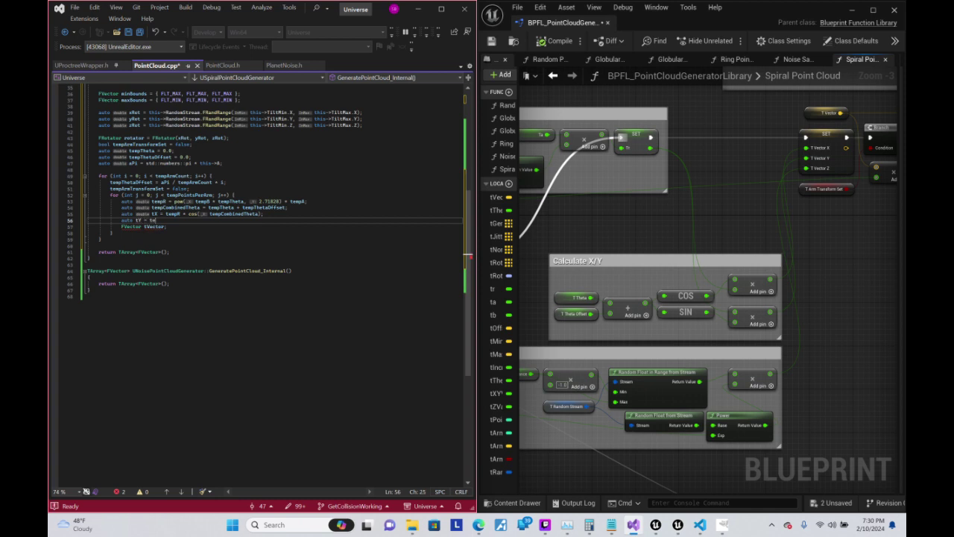
pyautogui.write('mp')
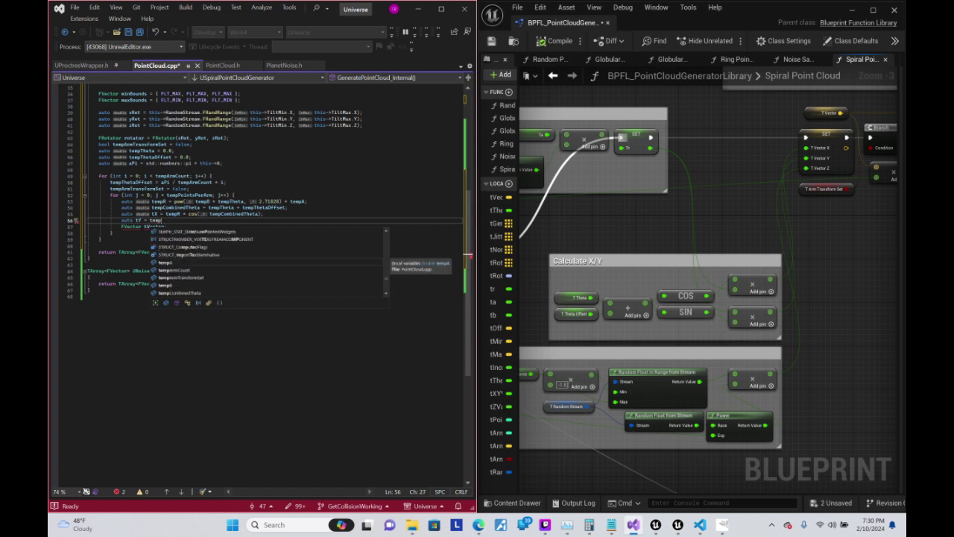
pyautogui.write('R')
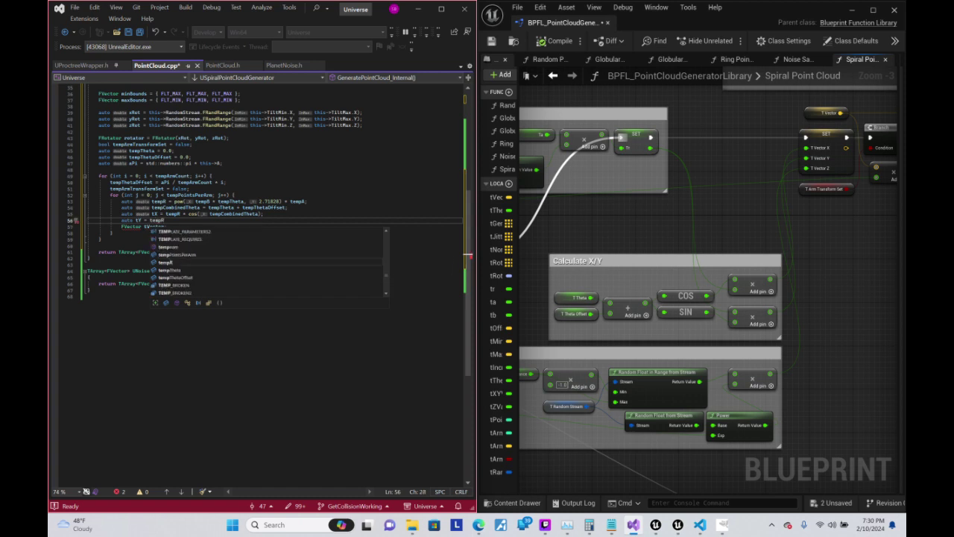
pyautogui.write(' *')
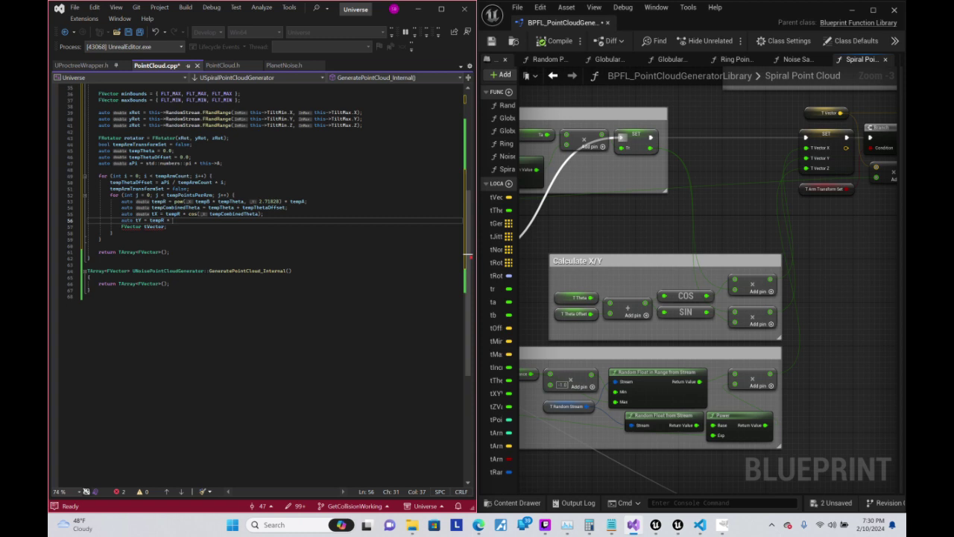
pyautogui.write('sin')
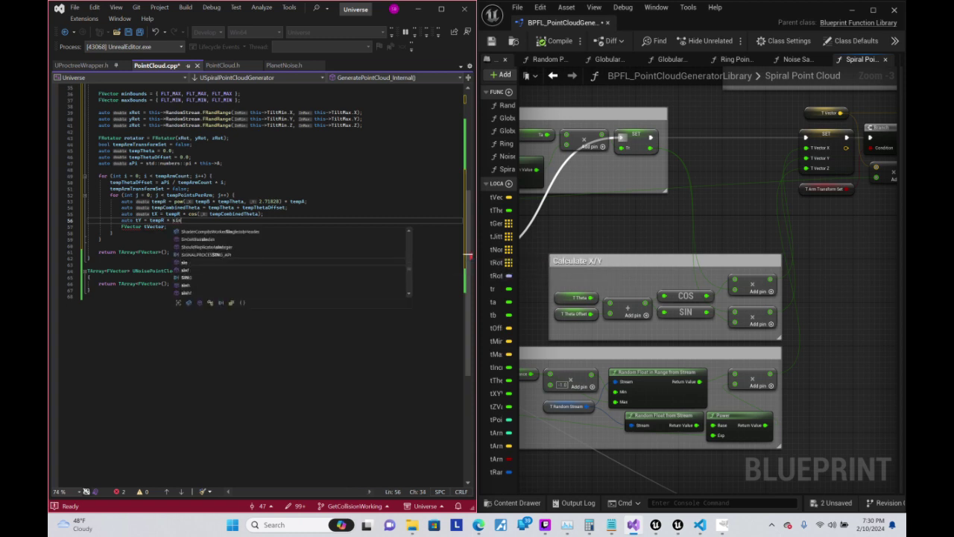
pyautogui.write('(tempCo')
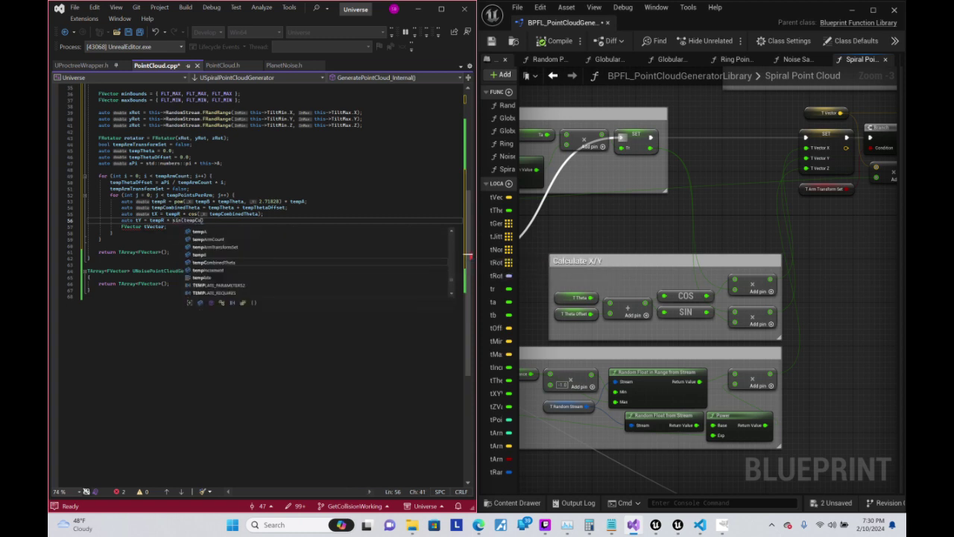
pyautogui.write('mbinedTh')
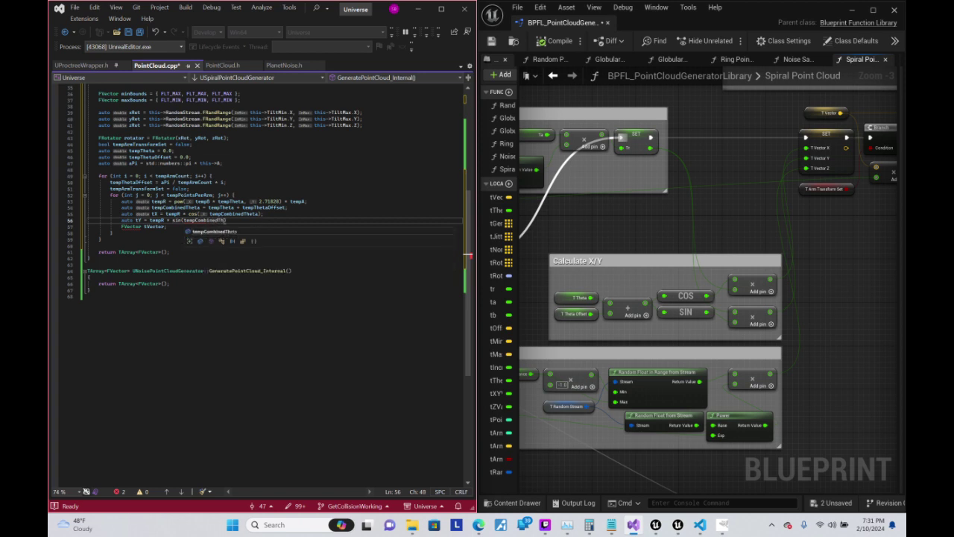
pyautogui.write('eta);')
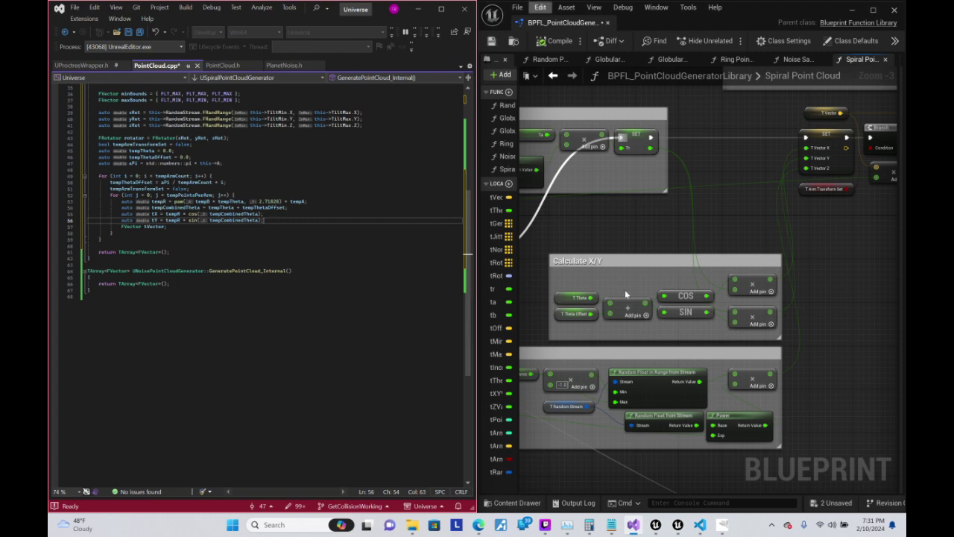
# - Check the Unreal graph, then add blank lines below the tY line for the jitter code
pyautogui.moveTo(625, 289)
pyautogui.mouseDown(button='right')
pyautogui.moveTo(748, 153)
pyautogui.moveTo(732, 141)
pyautogui.mouseUp(button='right')
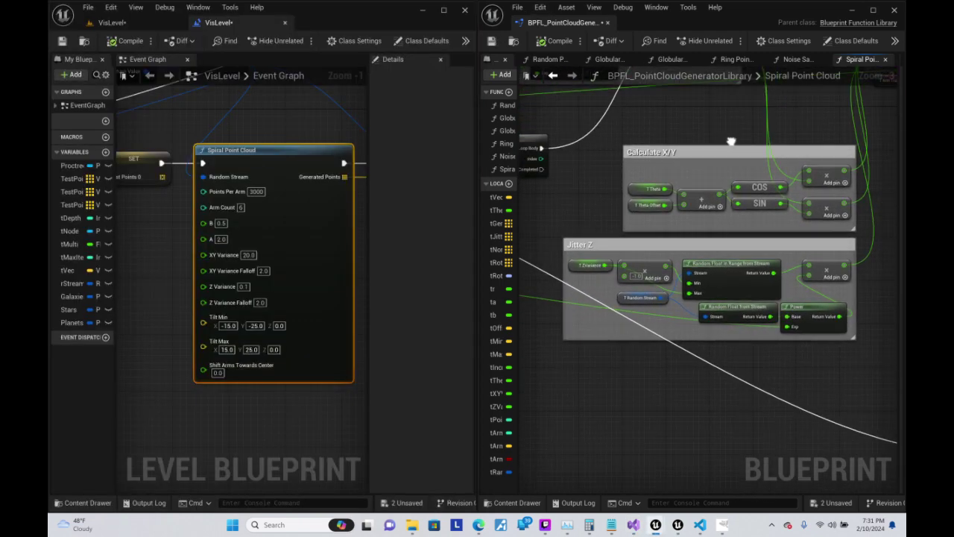
pyautogui.moveTo(699, 524)
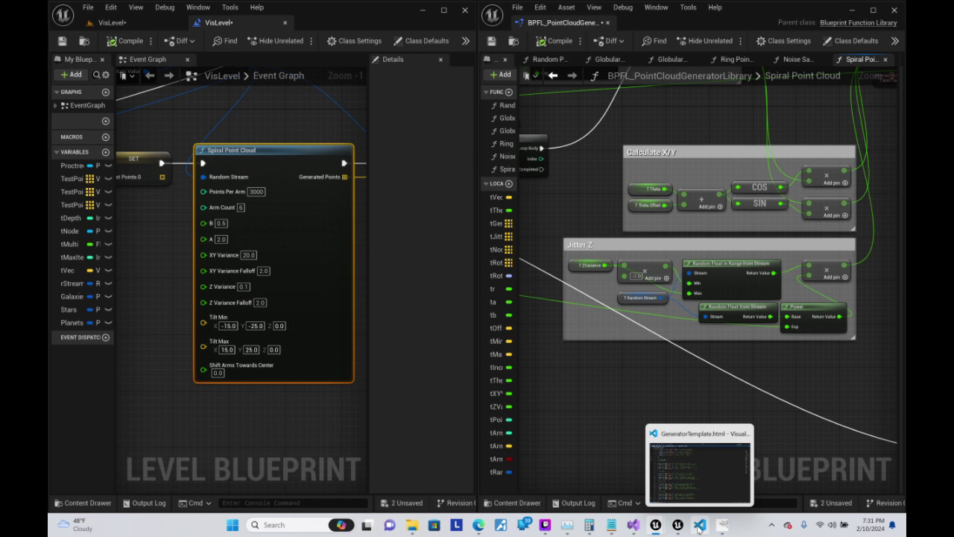
pyautogui.click(632, 527)
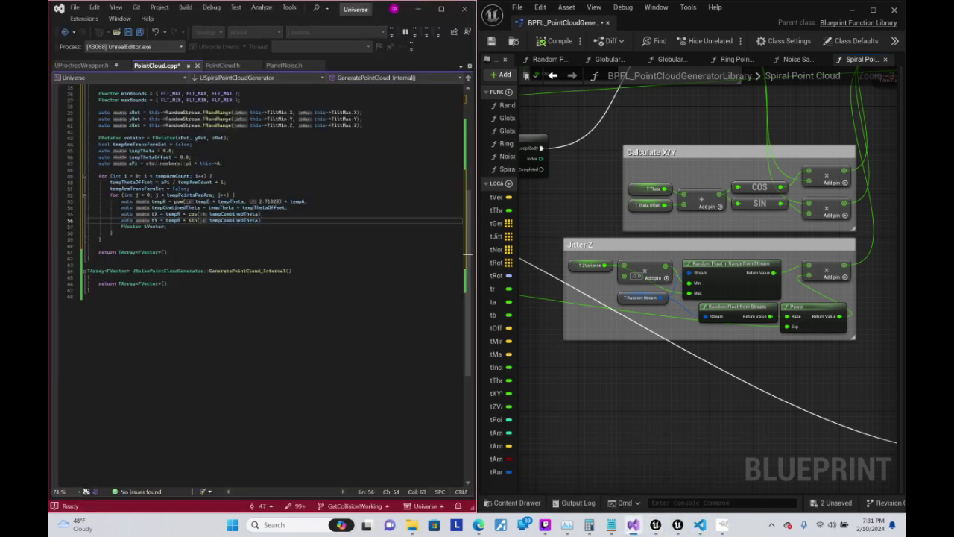
pyautogui.press('Return')
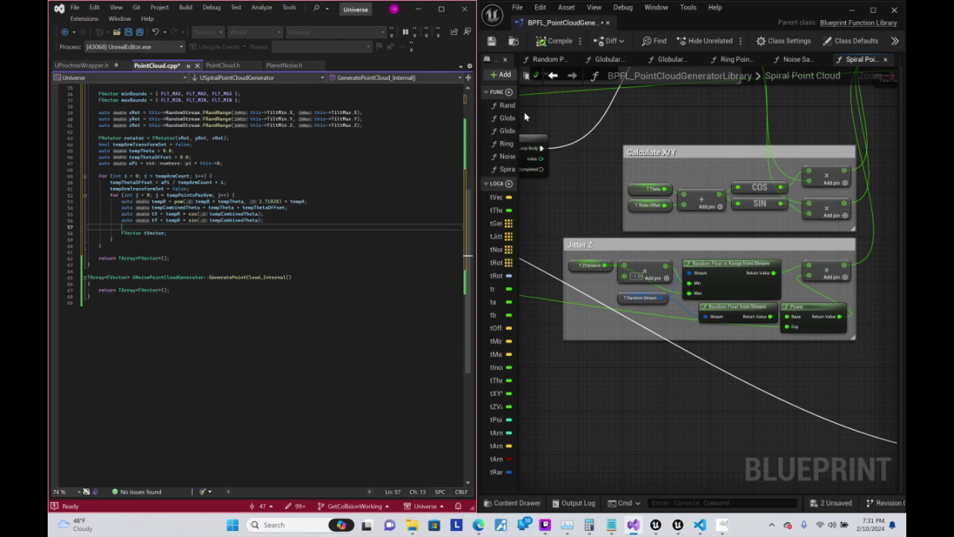
pyautogui.press('Return')
pyautogui.press('Return')
pyautogui.press('Return')
pyautogui.press('Up')
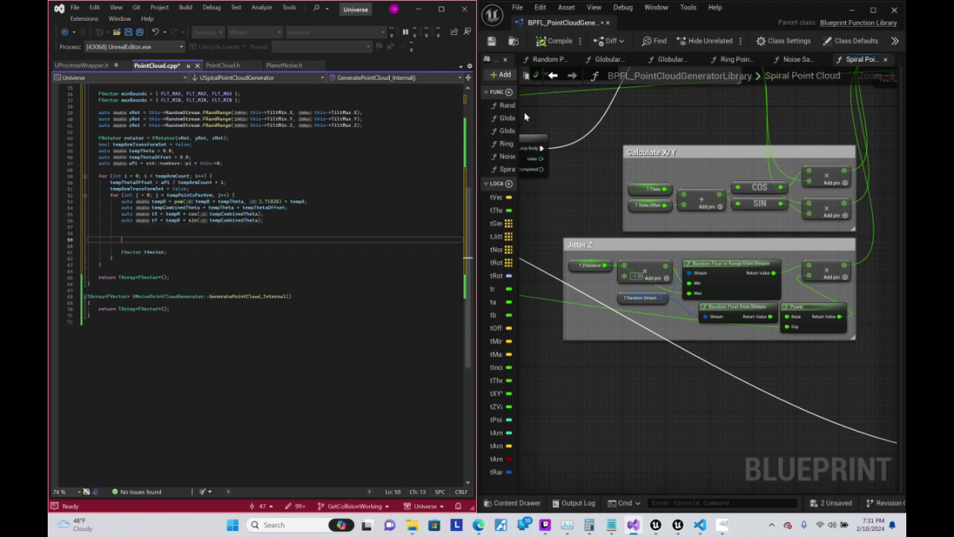
pyautogui.press('Up')
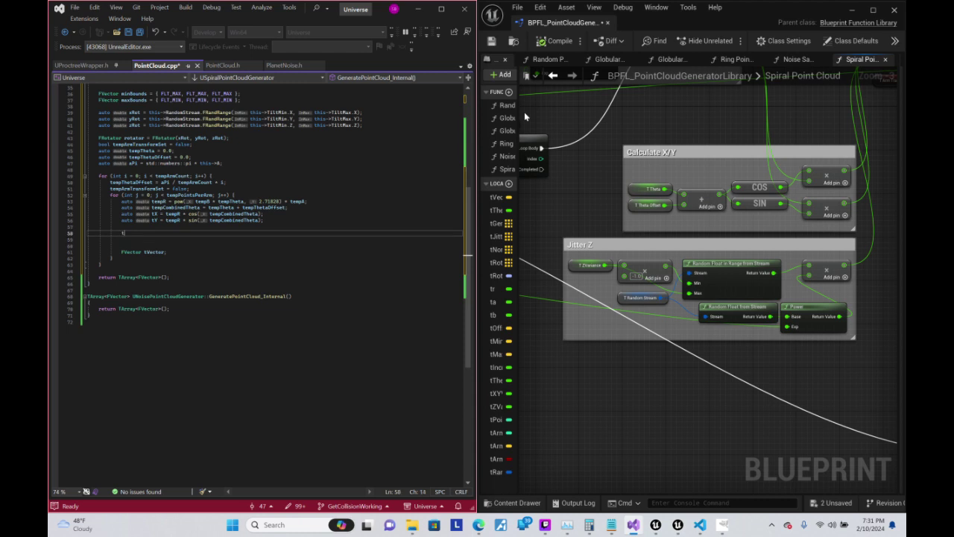
# - Type a this->ZVariance * expression and start a this->RandomStream-> call on the line above
pyautogui.write('Z')
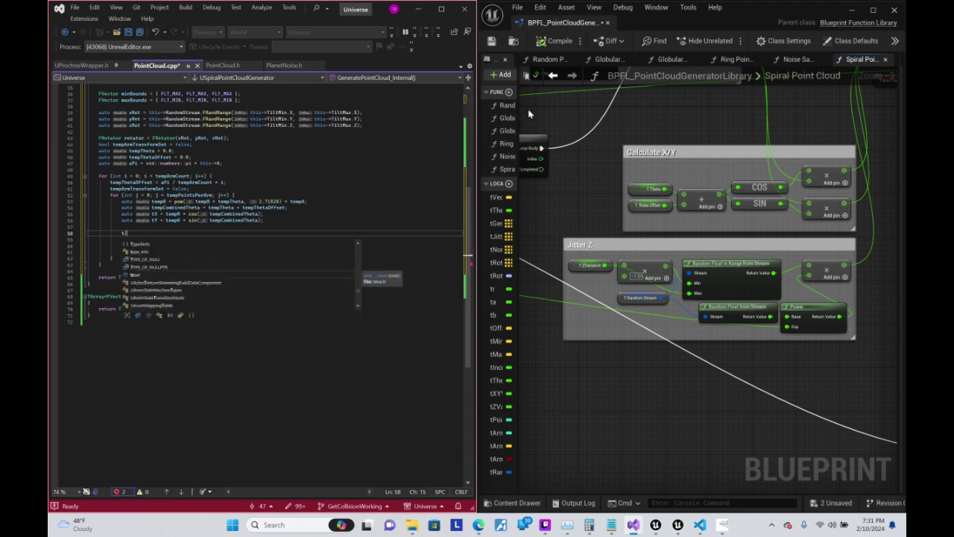
pyautogui.press('BackSpace')
pyautogui.press('BackSpace')
pyautogui.write('t')
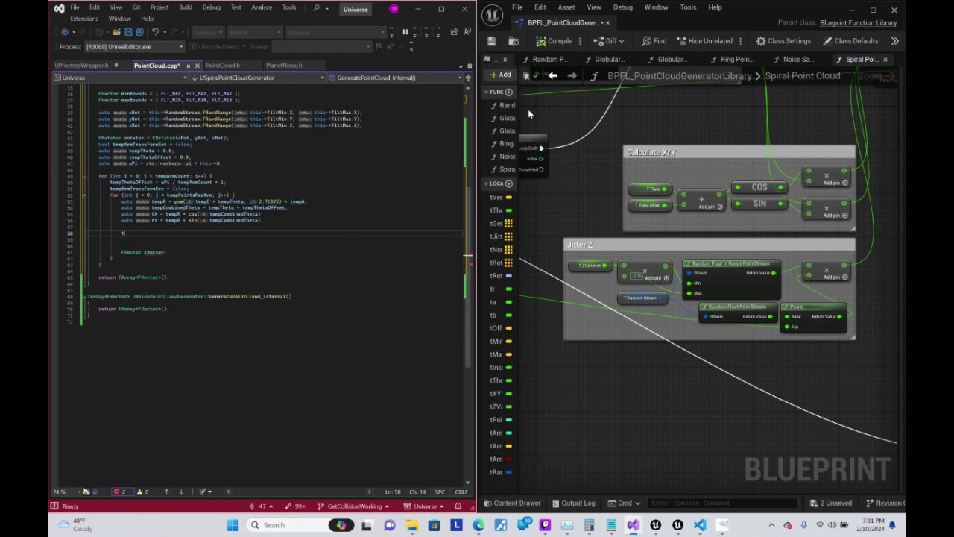
pyautogui.write('his->Z')
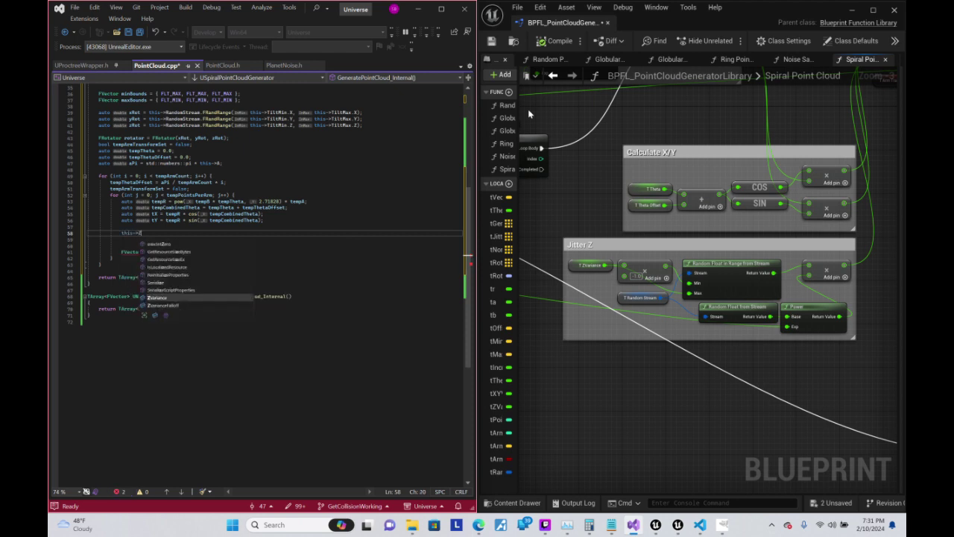
pyautogui.press('Tab')
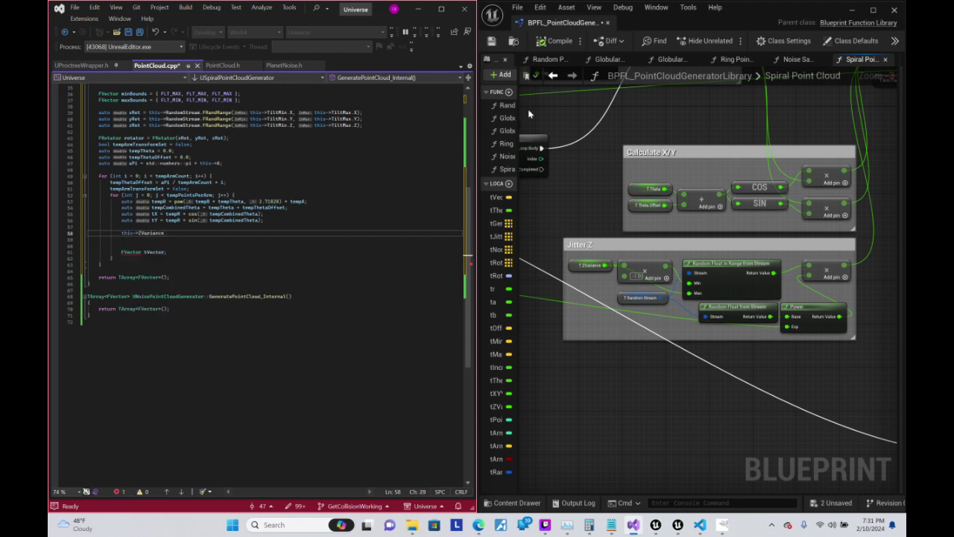
pyautogui.write('*')
pyautogui.hotkey('ctrl', 'Left')
pyautogui.hotkey('ctrl', 'Left')
pyautogui.hotkey('ctrl', 'Left')
pyautogui.press('Return')
pyautogui.press('Up')
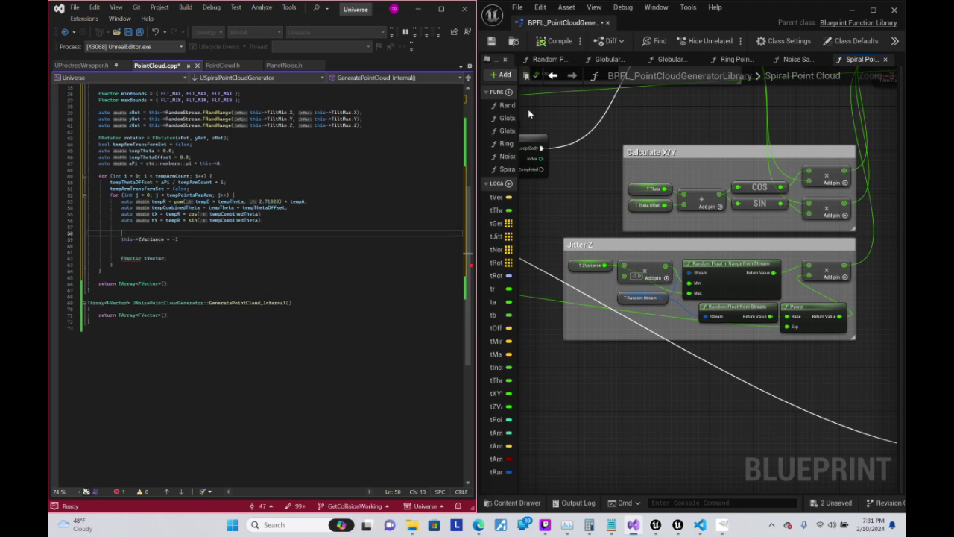
pyautogui.write('this->')
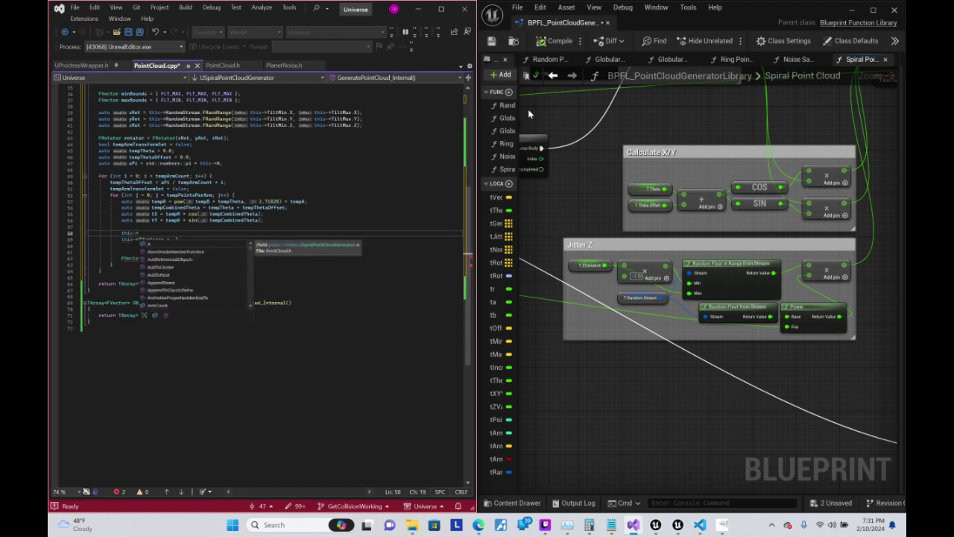
pyautogui.write('RandomStream')
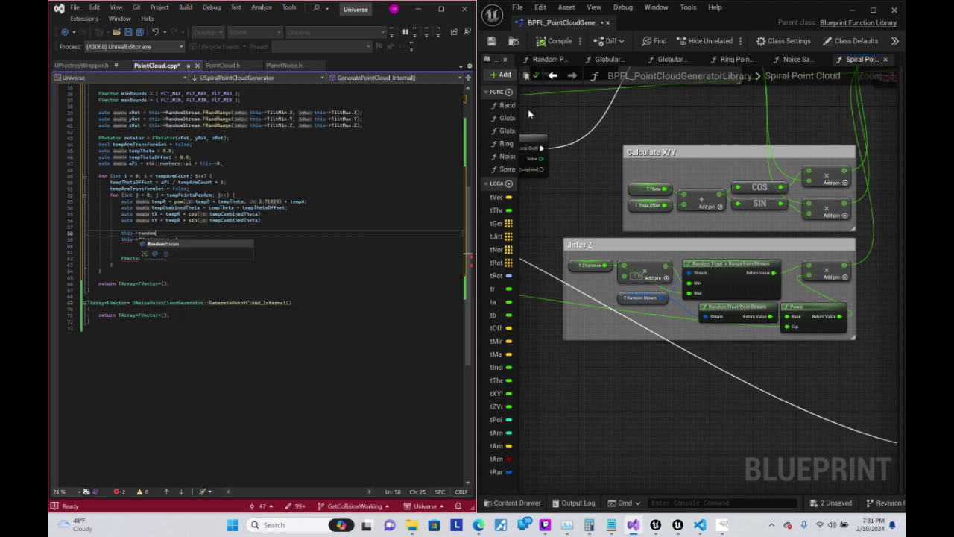
pyautogui.write('->FRa')
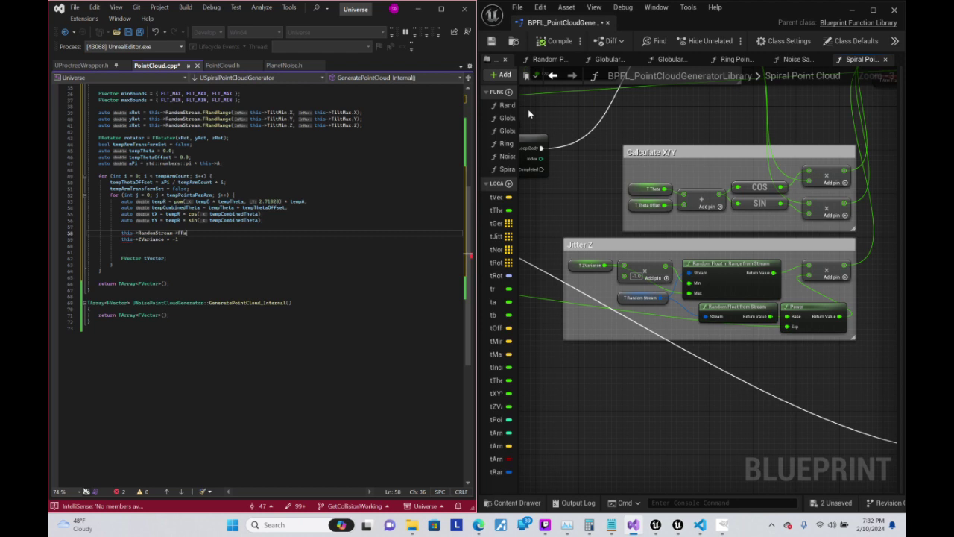
# - Change the call to this->RandomStream.FRandRange( using completion
pyautogui.press('BackSpace')
pyautogui.press('BackSpace')
pyautogui.press('BackSpace')
pyautogui.press('BackSpace')
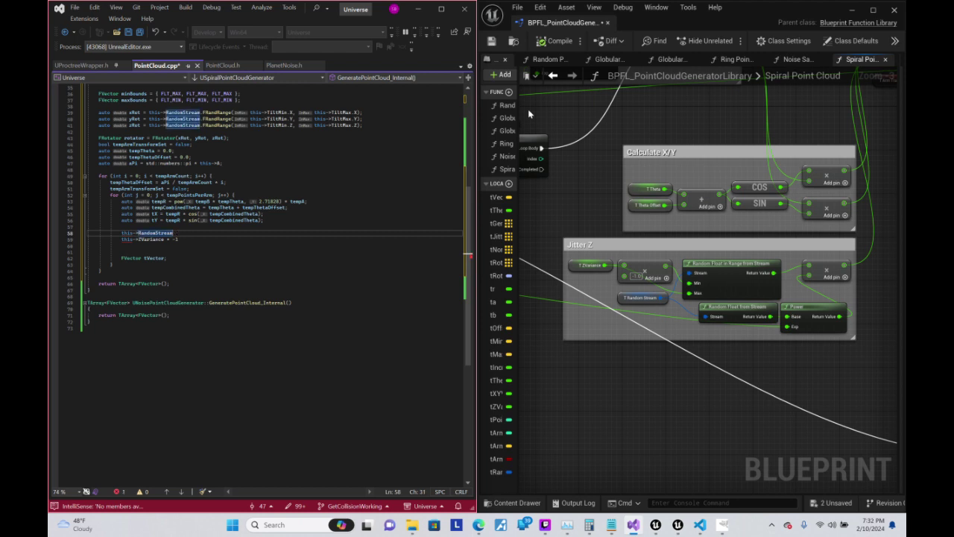
pyautogui.write('.FRandR')
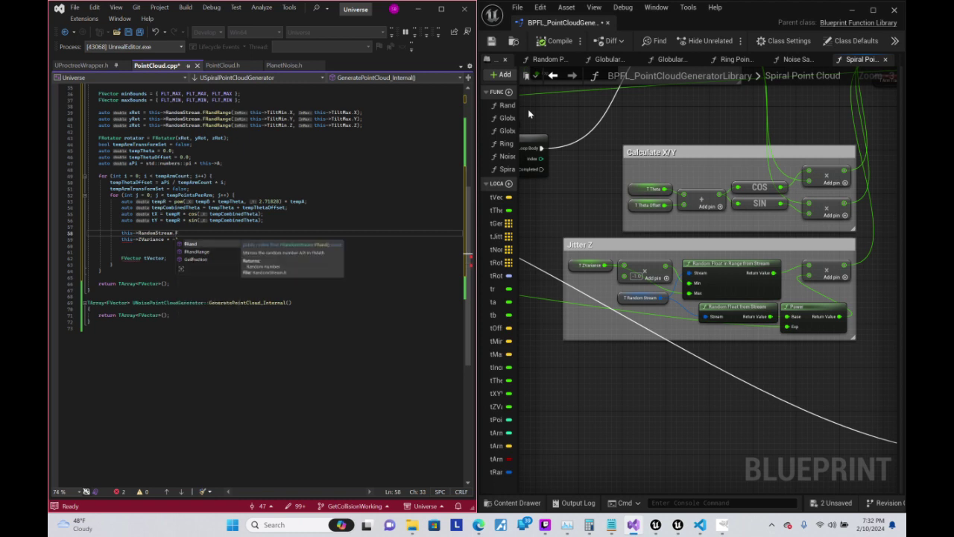
pyautogui.press('Tab')
pyautogui.write('(')
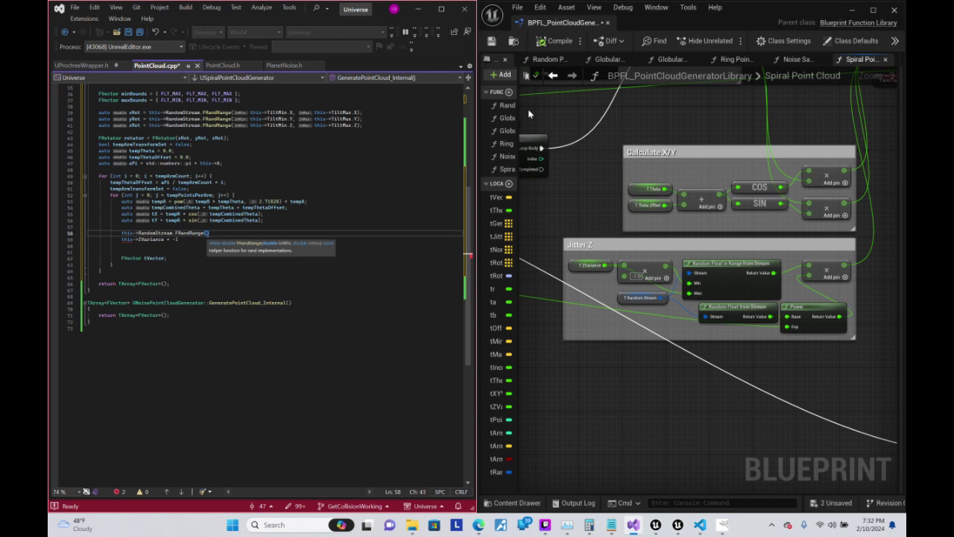
# - Move the negated ZVariance expression into FRandRange as its minimum argument
pyautogui.press('Down')
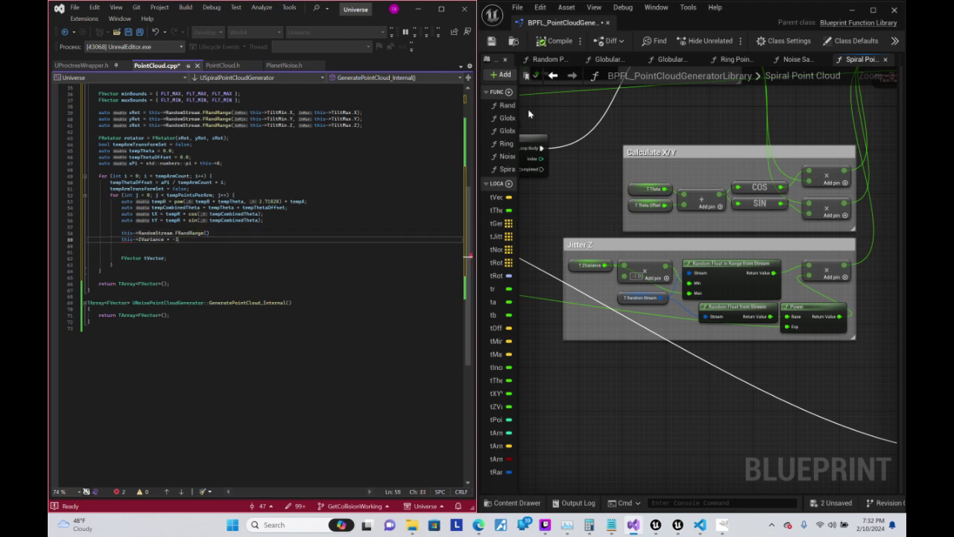
pyautogui.press('Up')
pyautogui.press('Down')
pyautogui.hotkey('shift', 'Home')
pyautogui.hotkey('ctrl', 'c')
pyautogui.press('BackSpace')
pyautogui.press('Up')
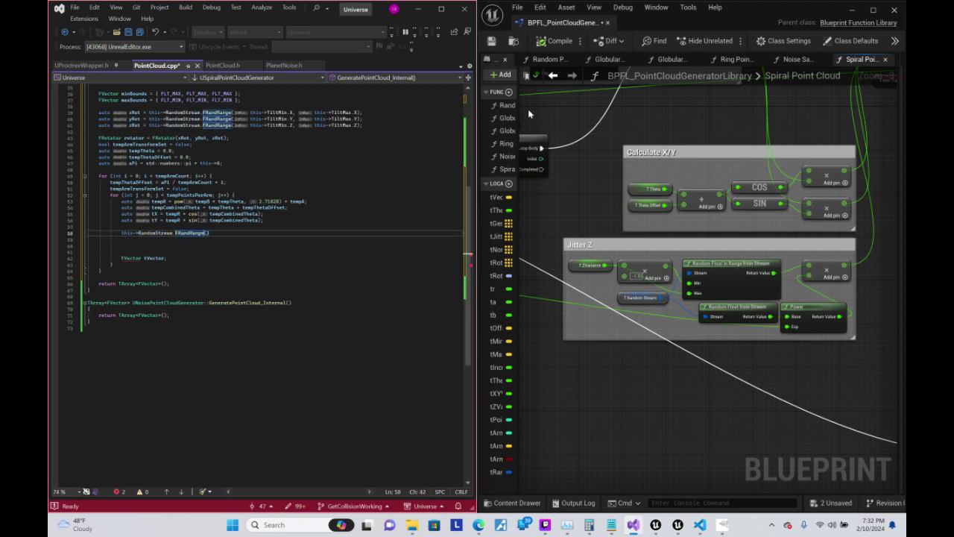
pyautogui.write(',')
pyautogui.hotkey('ctrl', 'v')
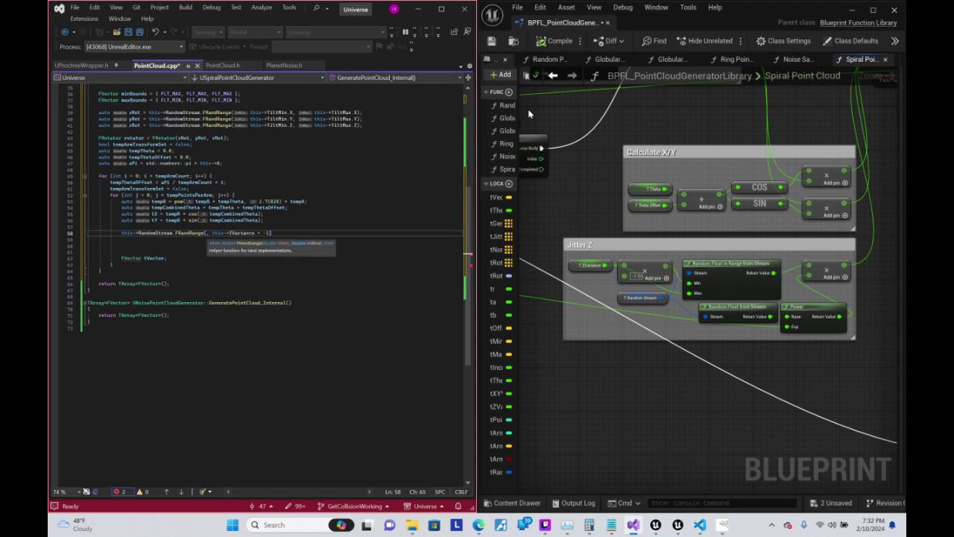
# - Add this->ZVariance as the maximum argument and close the FRandRange call
pyautogui.hotkey('ctrl', 'z')
pyautogui.write(', ')
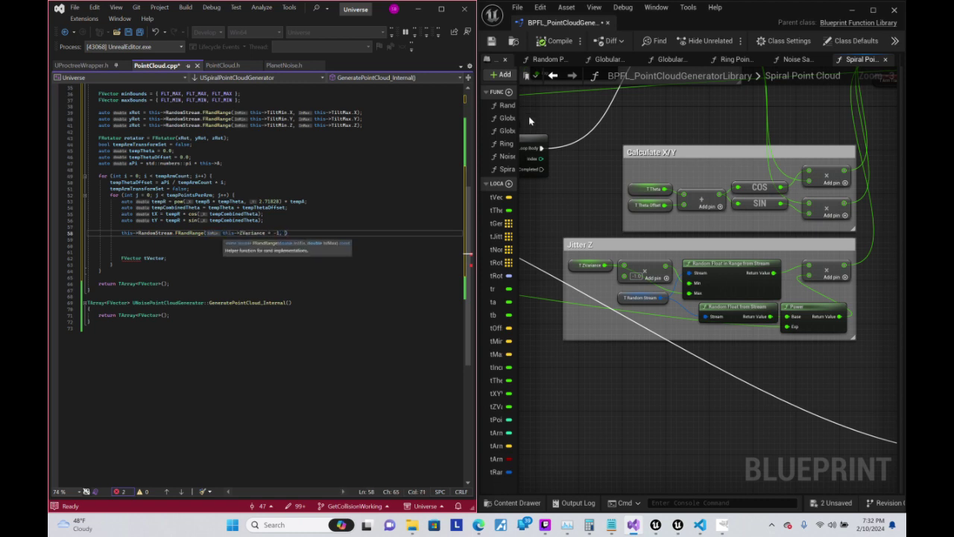
pyautogui.write('this->Z')
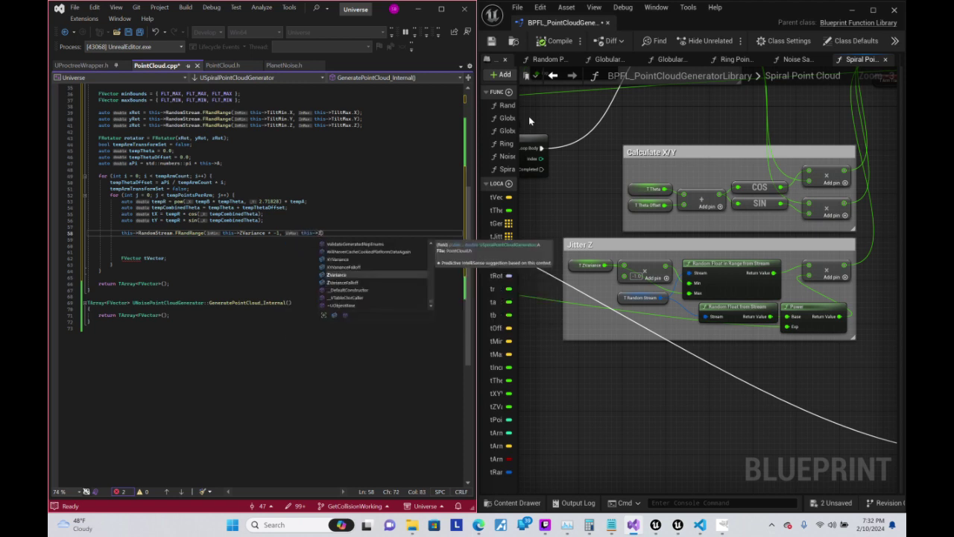
pyautogui.press('Tab')
pyautogui.write(')')
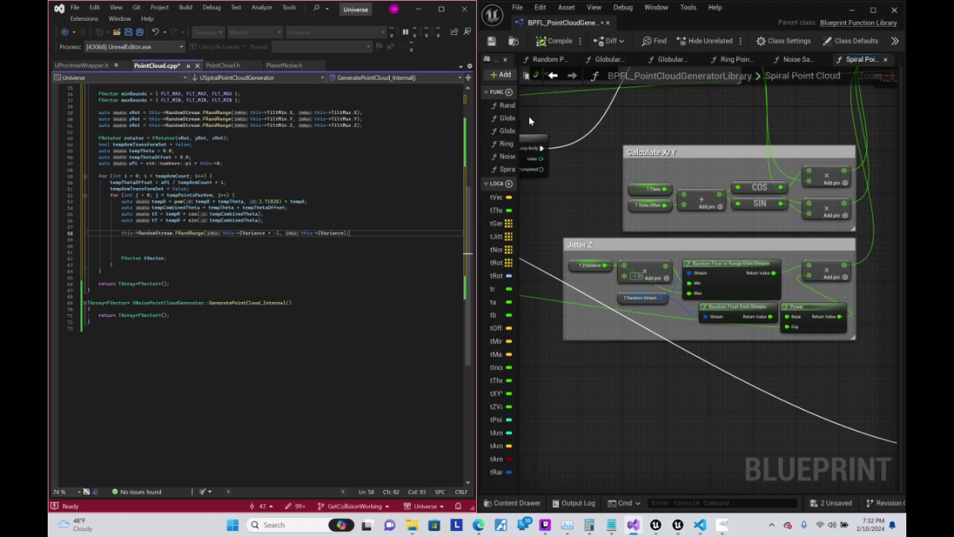
pyautogui.press('Down')
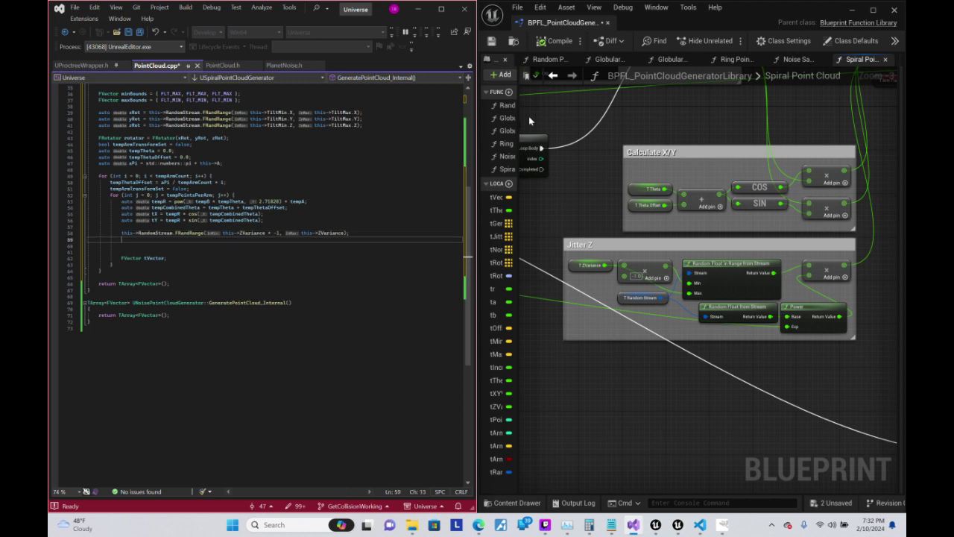
# - Assign the FRandRange result to a variable named zJitter
pyautogui.press('Up')
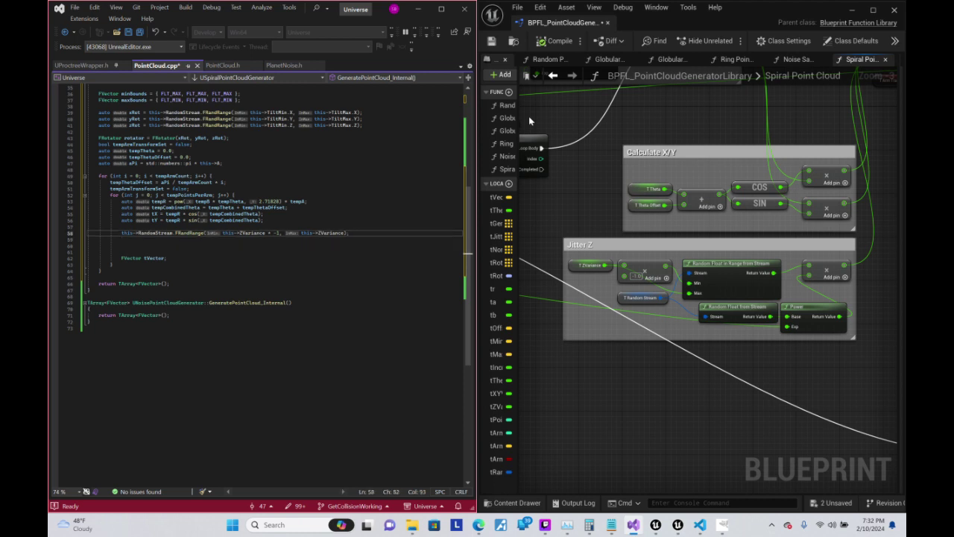
pyautogui.press('Home')
pyautogui.write('auto ')
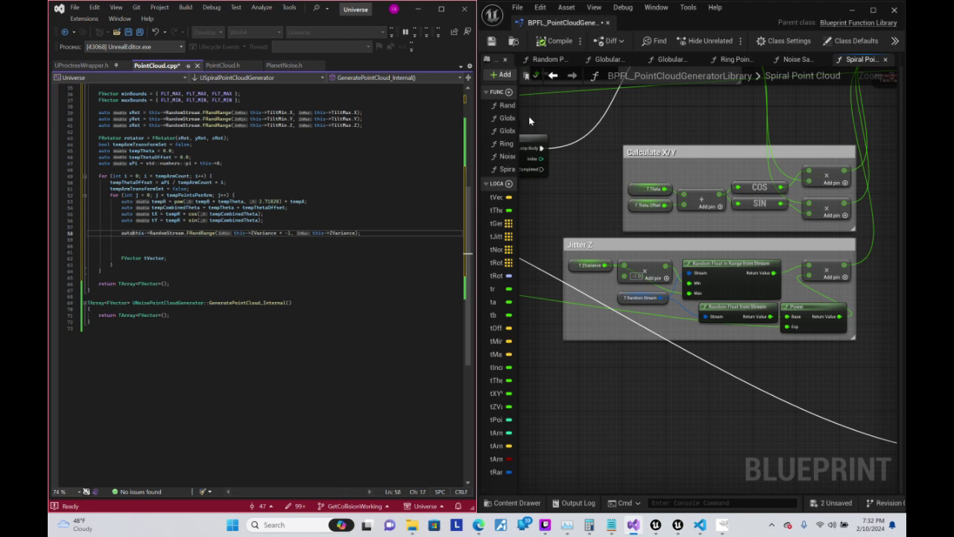
pyautogui.write('zVariance =')
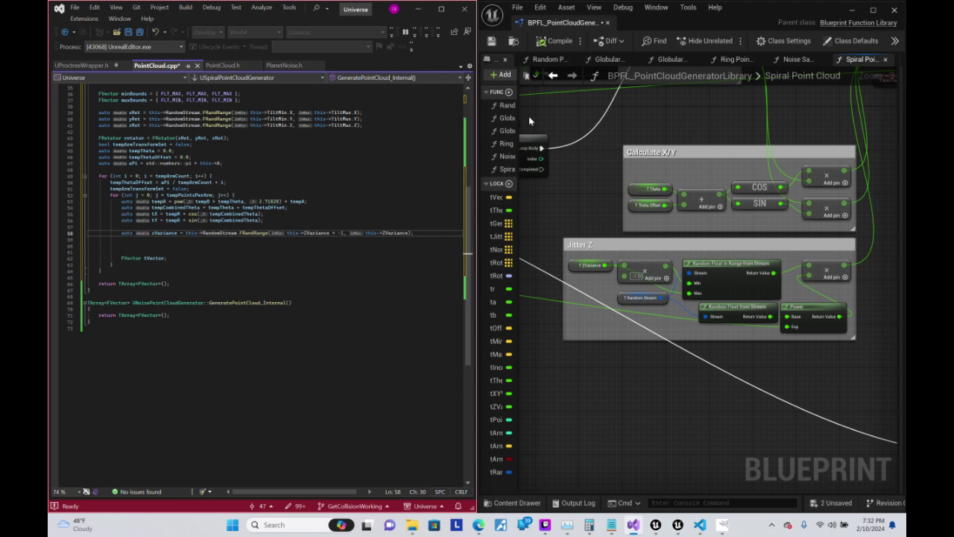
pyautogui.press('Left')
pyautogui.press('Left')
pyautogui.press('Left')
pyautogui.press('Right')
pyautogui.press('BackSpace')
pyautogui.press('BackSpace')
pyautogui.press('BackSpace')
pyautogui.press('BackSpace')
pyautogui.press('BackSpace')
pyautogui.press('BackSpace')
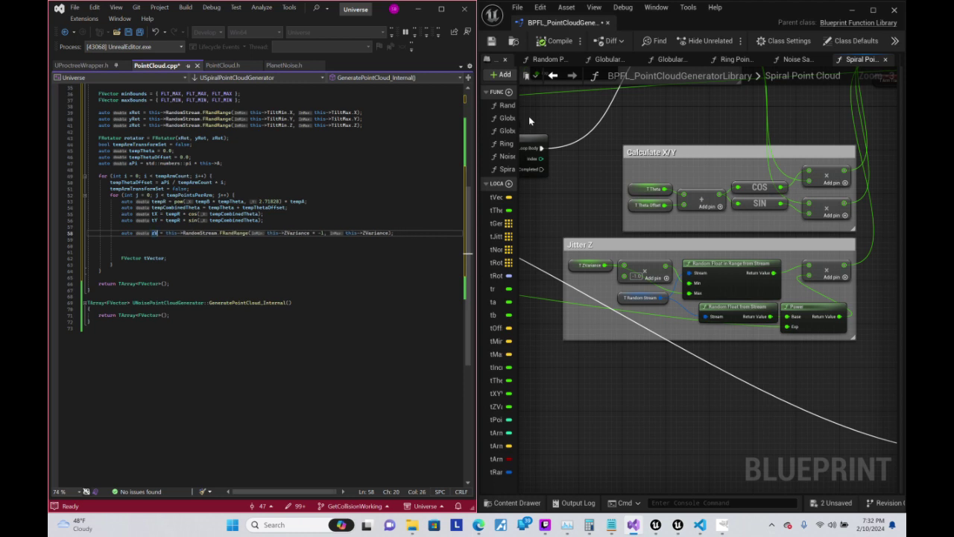
pyautogui.press('BackSpace')
pyautogui.press('BackSpace')
pyautogui.write('Jitter')
pyautogui.press('Return')
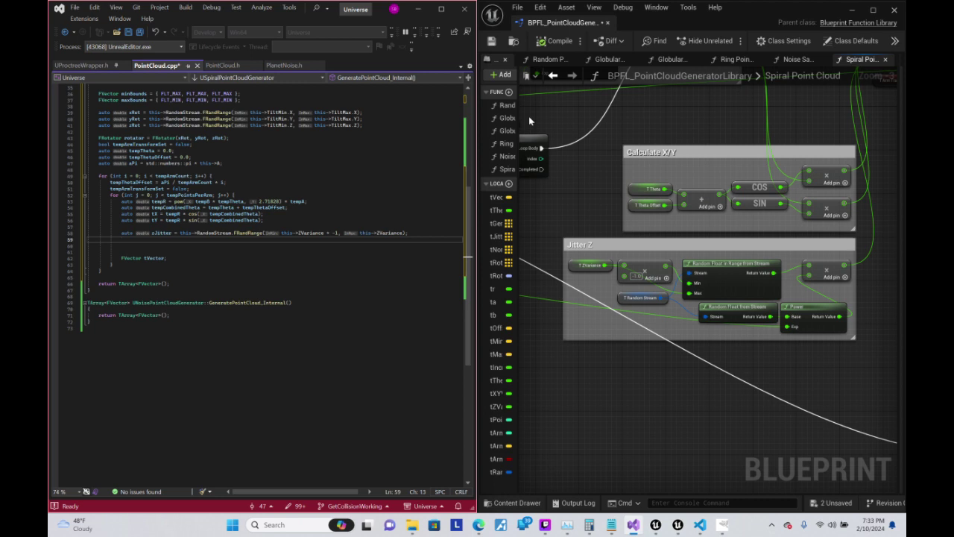
# - Add 'auto zRand = this->RandomStream.FRand();' on the next line
pyautogui.write('zu')
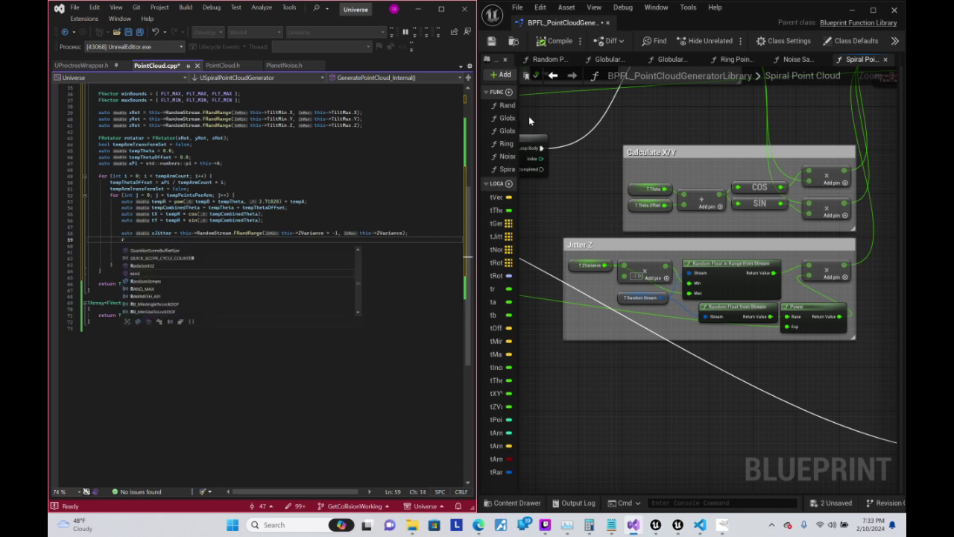
pyautogui.write('to ')
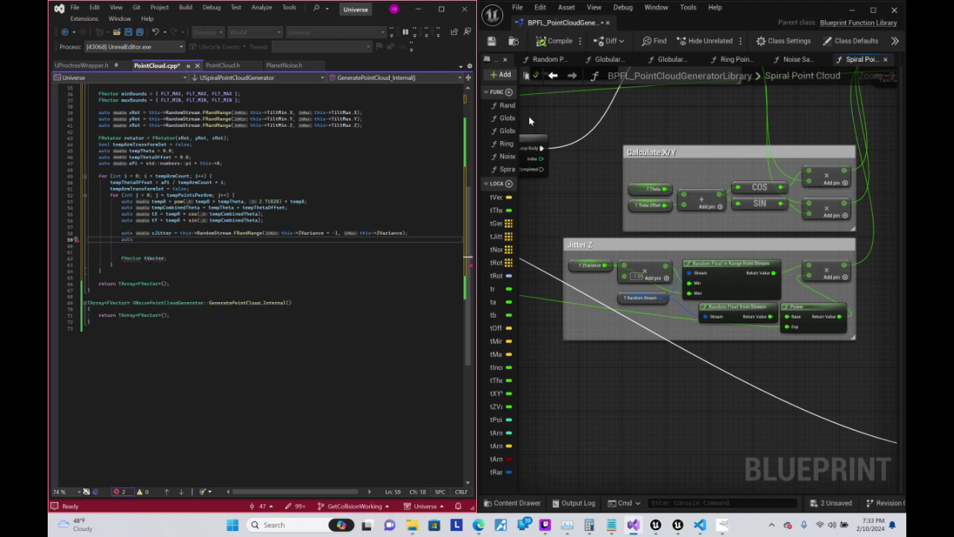
pyautogui.write('z')
pyautogui.write('Roll ')
pyautogui.write('= t')
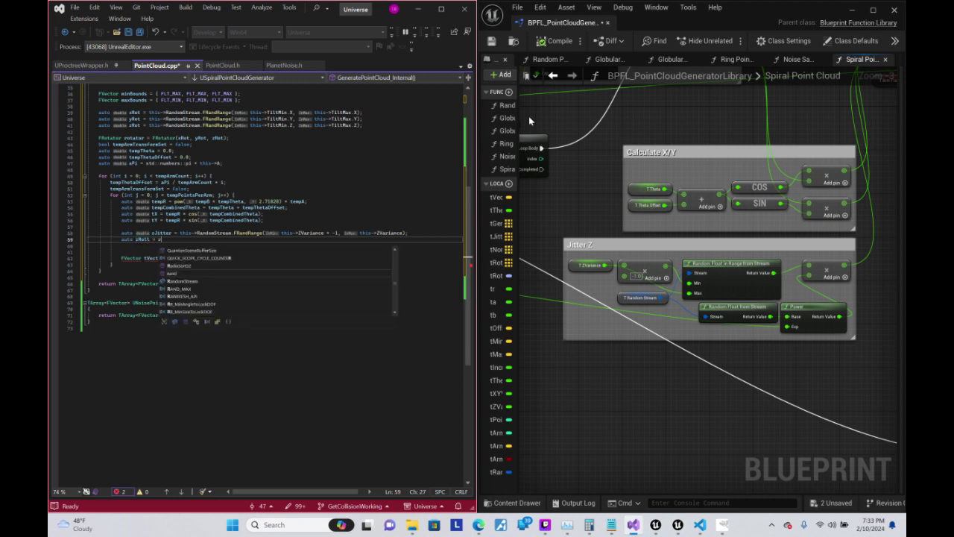
pyautogui.write('his->')
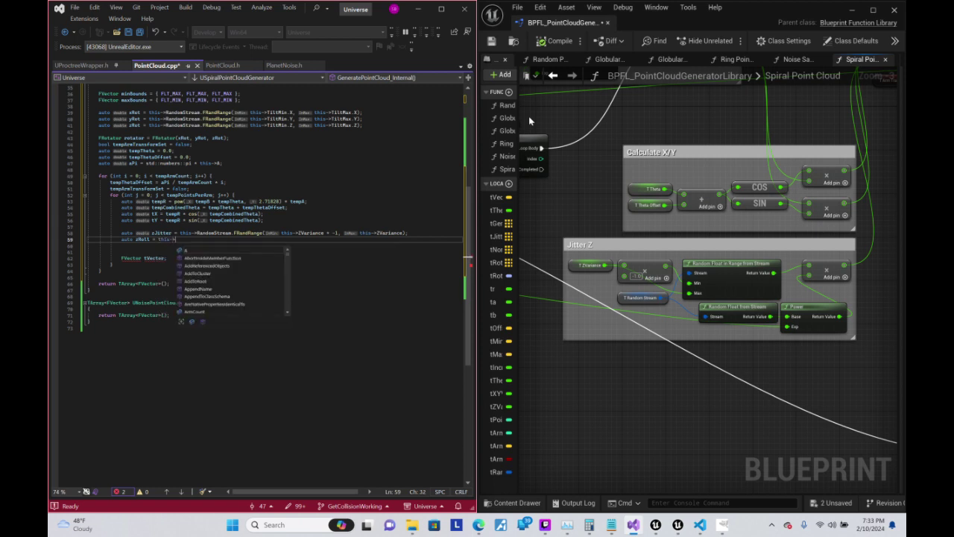
pyautogui.write('Random')
pyautogui.press('Tab')
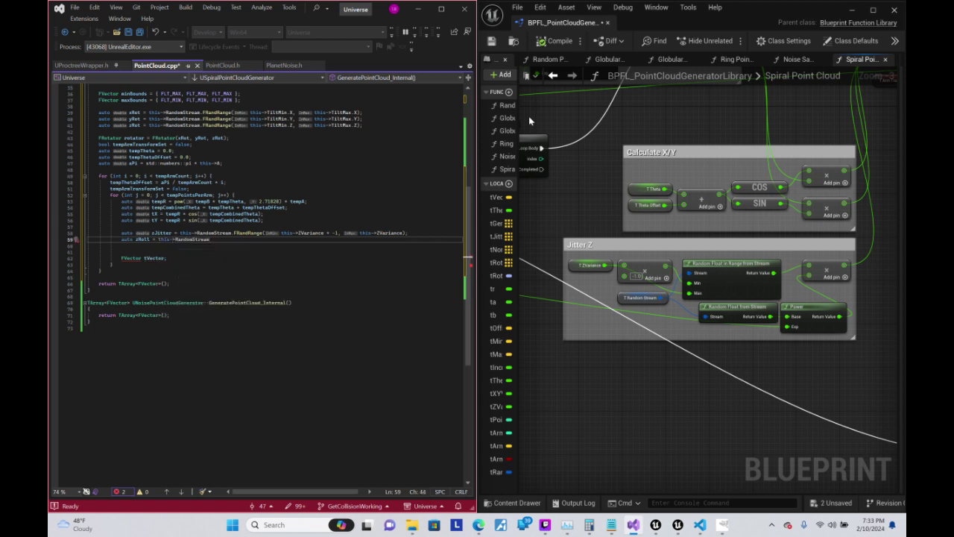
pyautogui.write('.Ra')
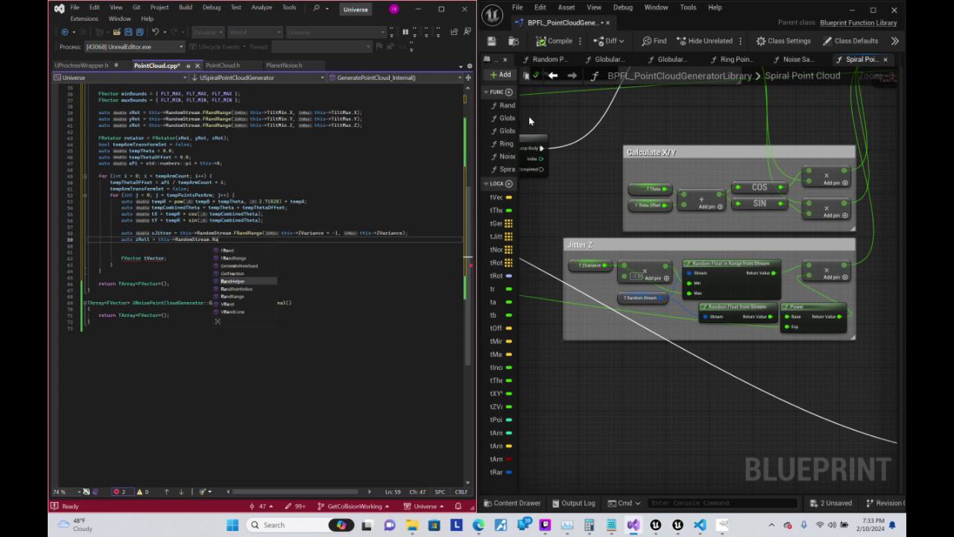
pyautogui.press('BackSpace')
pyautogui.press('BackSpace')
pyautogui.write('Fr')
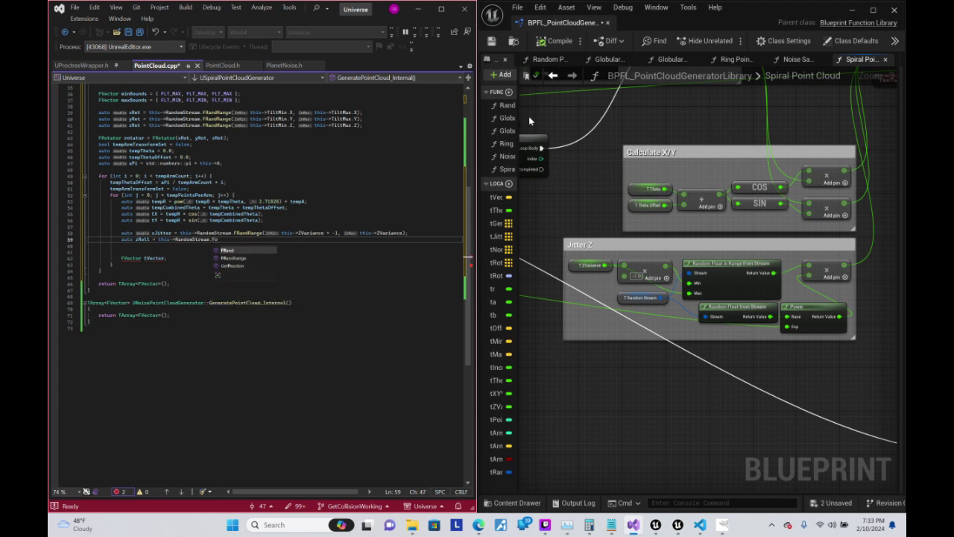
pyautogui.press('Tab')
pyautogui.write('()')
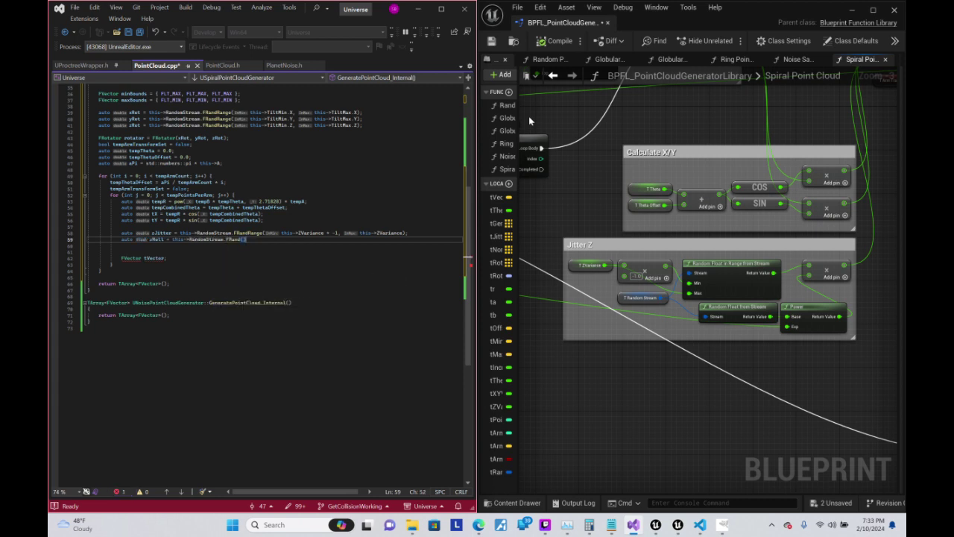
pyautogui.write(';')
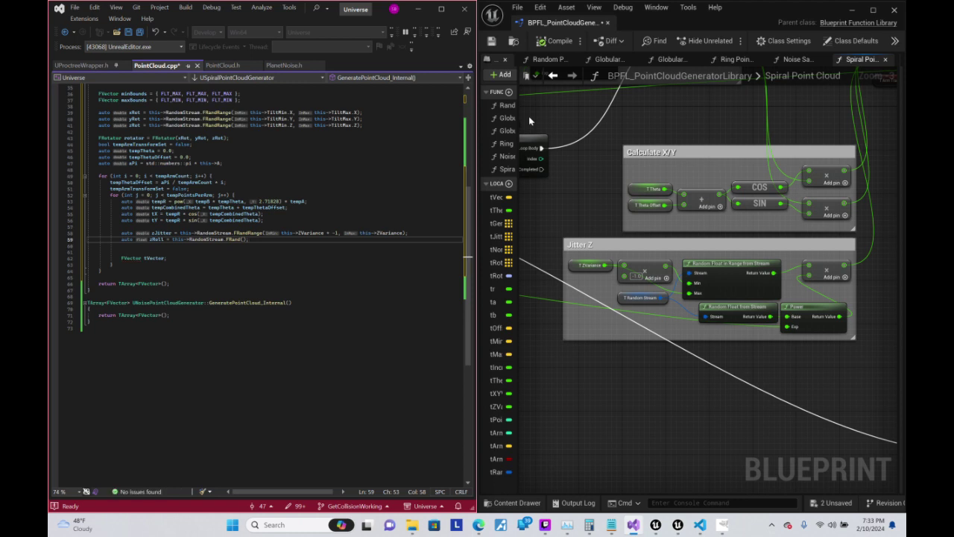
pyautogui.hotkey('ctrl', 'Left')
pyautogui.hotkey('ctrl', 'Left')
pyautogui.hotkey('ctrl', 'Left')
pyautogui.hotkey('ctrl', 'Left')
pyautogui.hotkey('ctrl', 'Left')
pyautogui.hotkey('ctrl', 'Left')
pyautogui.hotkey('ctrl', 'Left')
pyautogui.press('Left')
pyautogui.press('BackSpace')
pyautogui.press('BackSpace')
pyautogui.press('BackSpace')
pyautogui.press('BackSpace')
pyautogui.write('Rand')
# - Inspect the Power node's Exp pin options and pan around the Spiral Point Cloud graph
pyautogui.rightClick(786, 325)
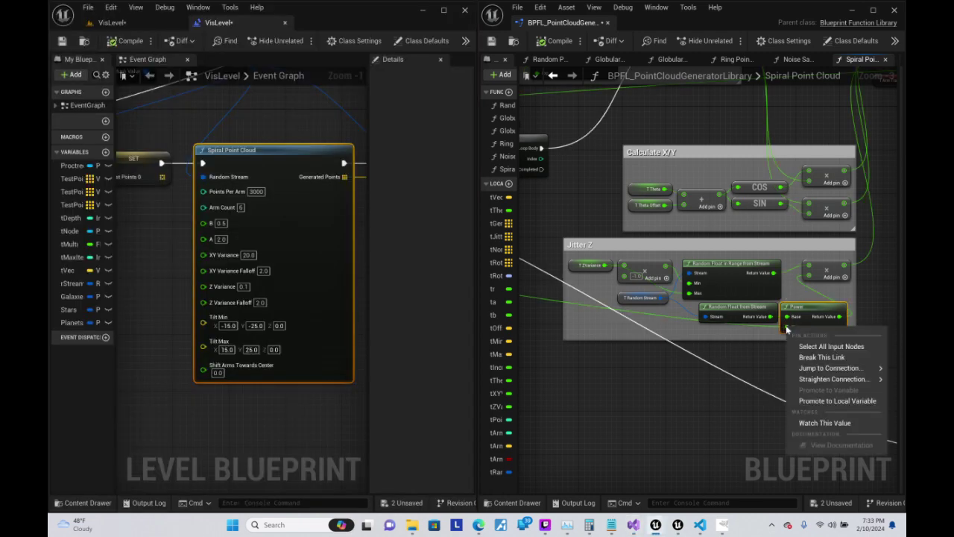
pyautogui.moveTo(618, 368)
pyautogui.mouseDown(button='right')
pyautogui.moveTo(774, 341)
pyautogui.moveTo(862, 384)
pyautogui.moveTo(633, 337)
pyautogui.mouseUp(button='right')
pyautogui.scroll(-4, 862, 384)
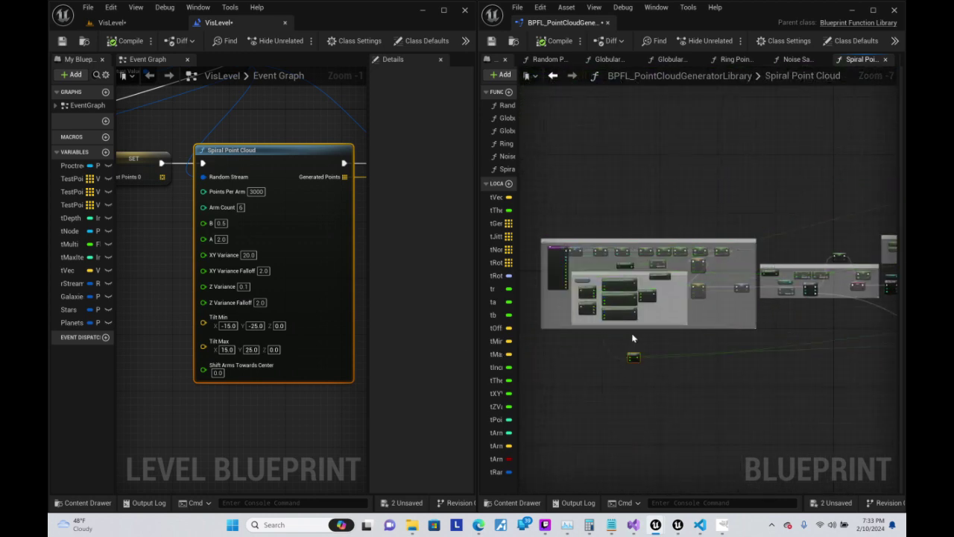
pyautogui.moveTo(792, 384)
pyautogui.mouseDown(button='right')
pyautogui.moveTo(630, 366)
pyautogui.moveTo(803, 357)
pyautogui.mouseUp(button='right')
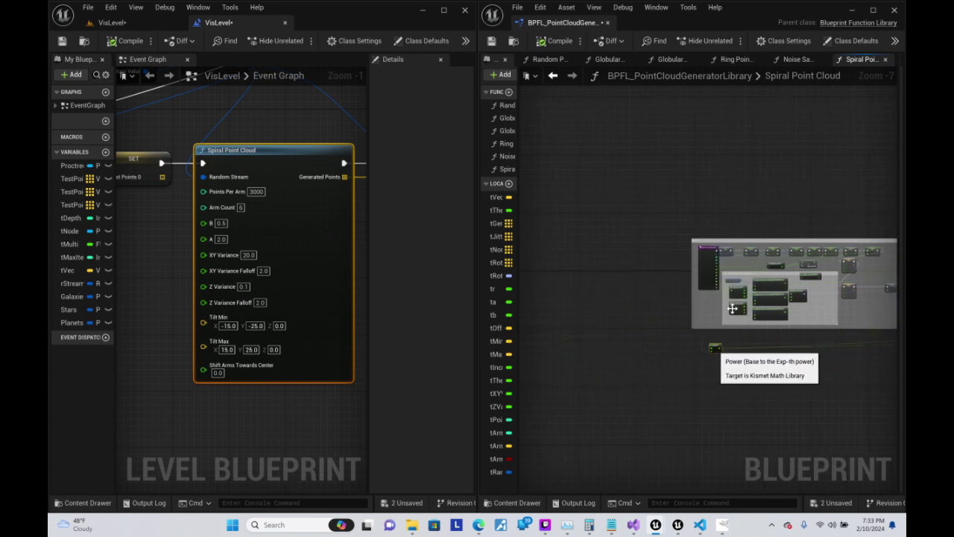
pyautogui.scroll(3, 720, 316)
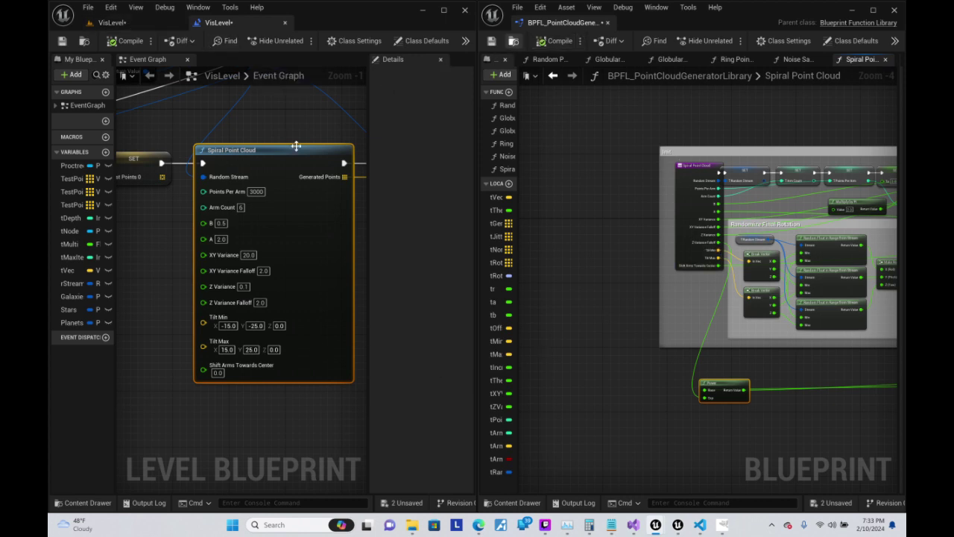
# - Start an 'auto tZ' line below zRand in PointCloud.cpp
pyautogui.click(633, 524)
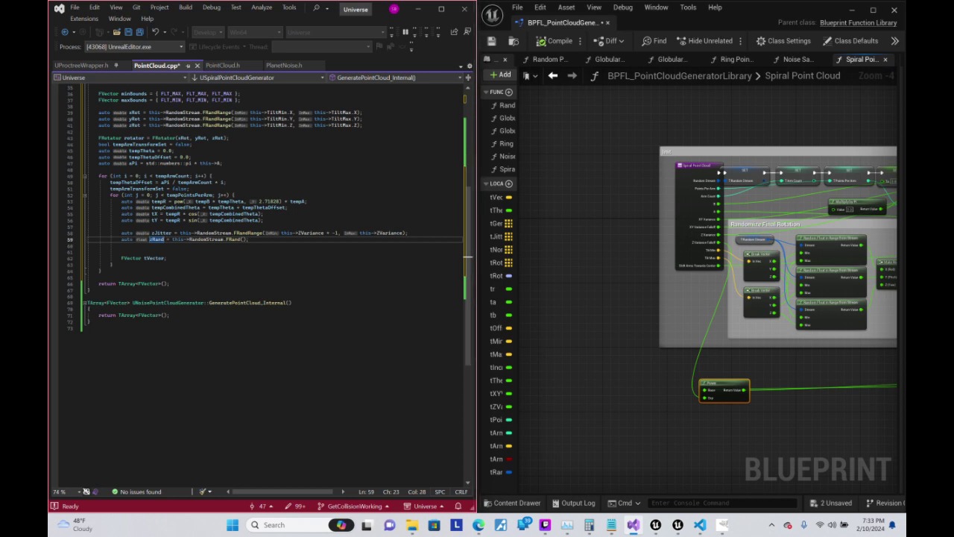
pyautogui.press('Down')
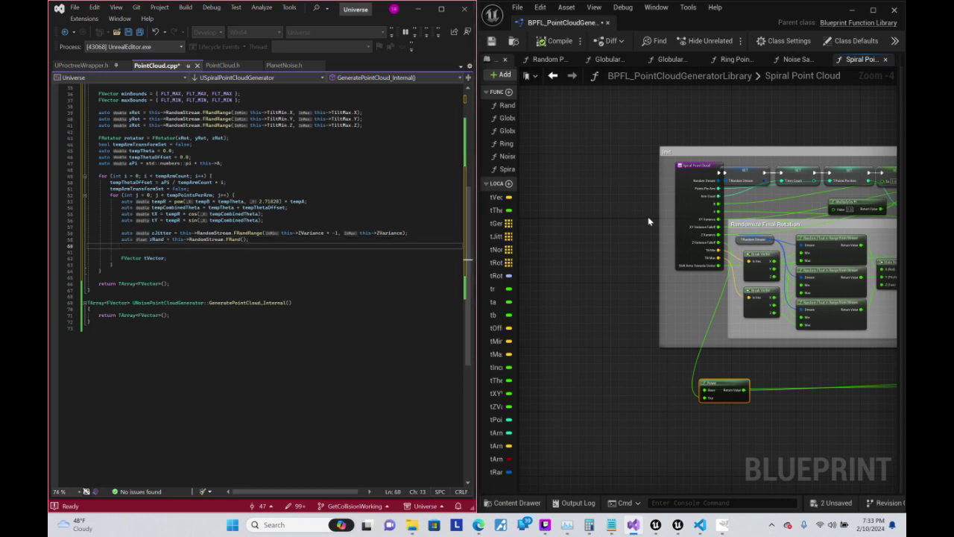
pyautogui.write('auto tZ =')
# - Pan the Level Blueprint to show the Calculate X/Y and Jitter Z groups and their Power node
pyautogui.click(756, 383)
pyautogui.moveTo(756, 383); pyautogui.dragTo(791, 326, button='right')
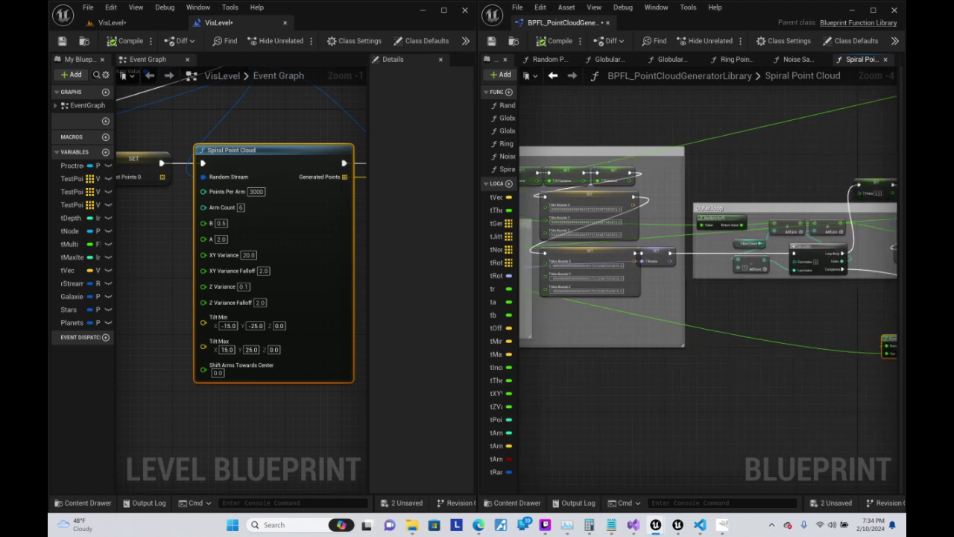
pyautogui.moveTo(792, 325); pyautogui.dragTo(844, 380, button='right')
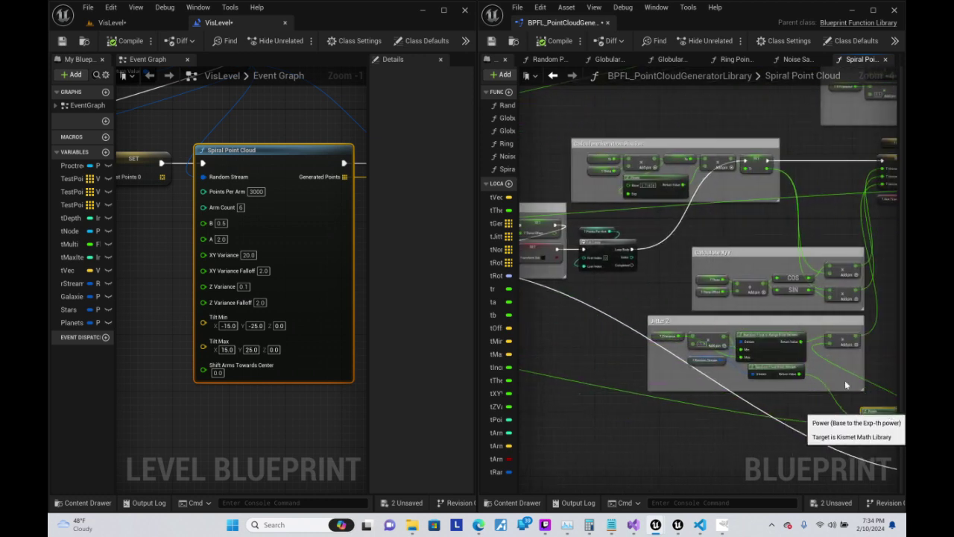
pyautogui.moveTo(811, 365); pyautogui.dragTo(805, 360)
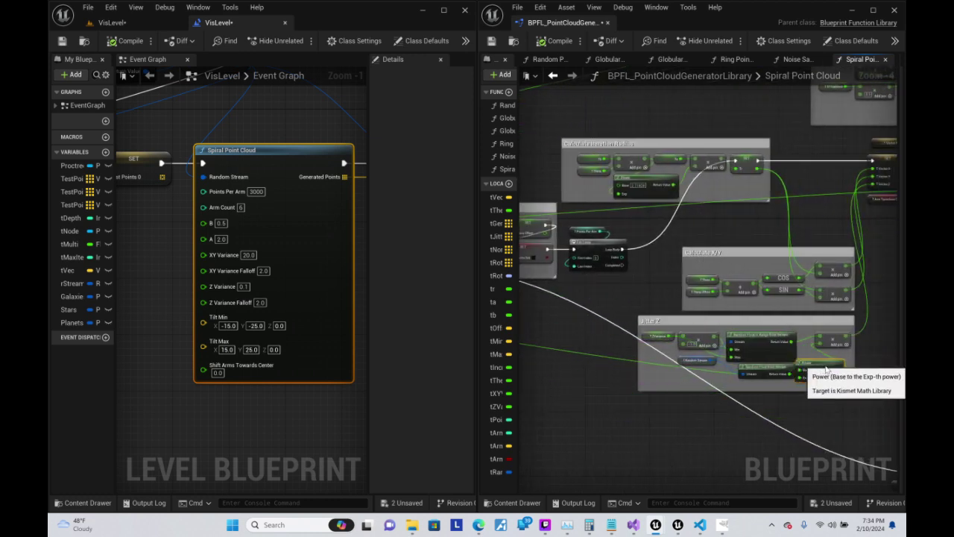
pyautogui.moveTo(697, 442)
pyautogui.mouseDown(button='right')
pyautogui.moveTo(674, 438)
pyautogui.moveTo(675, 286)
pyautogui.mouseUp(button='right')
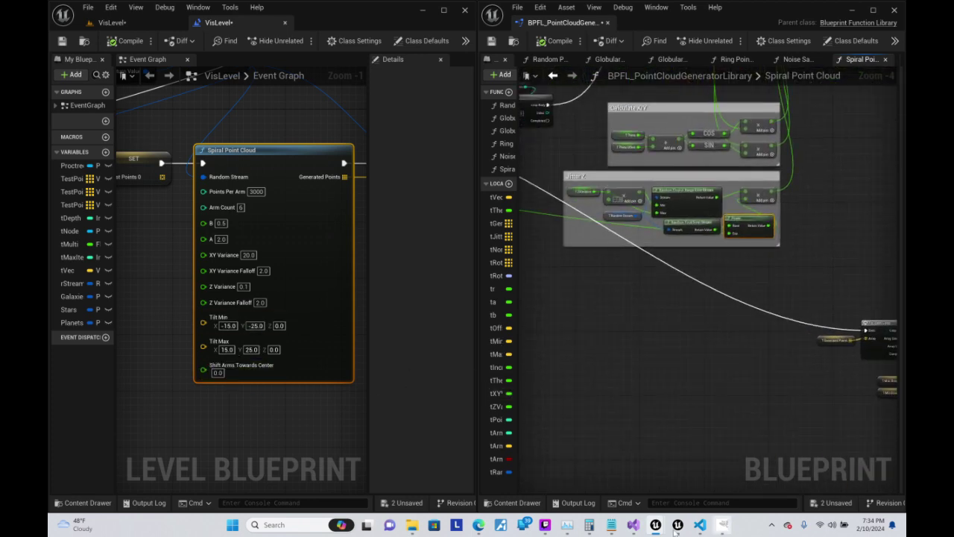
# - Complete tZ as pow(zRand, this->ZVarianceFalloff) + zJitter
pyautogui.moveTo(633, 524)
pyautogui.click(686, 466)
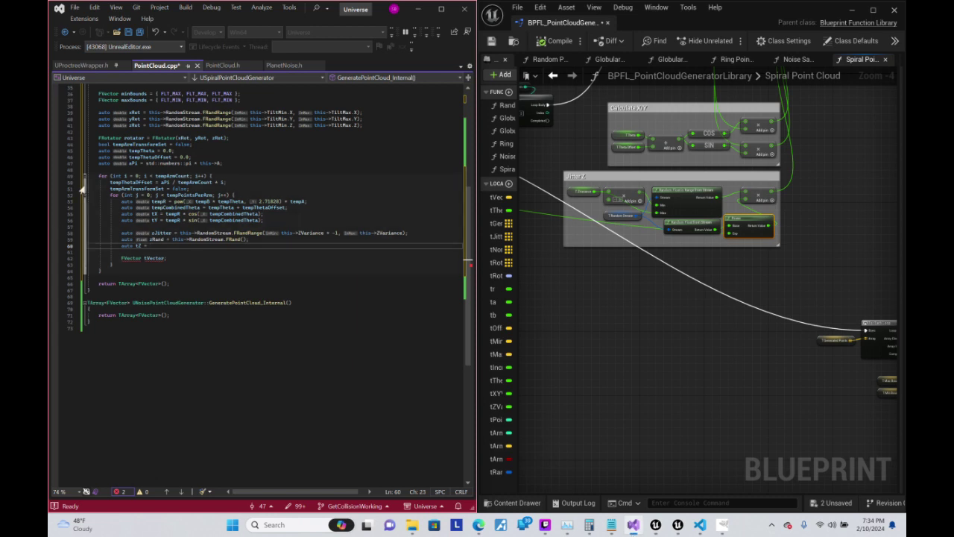
pyautogui.write('zRa')
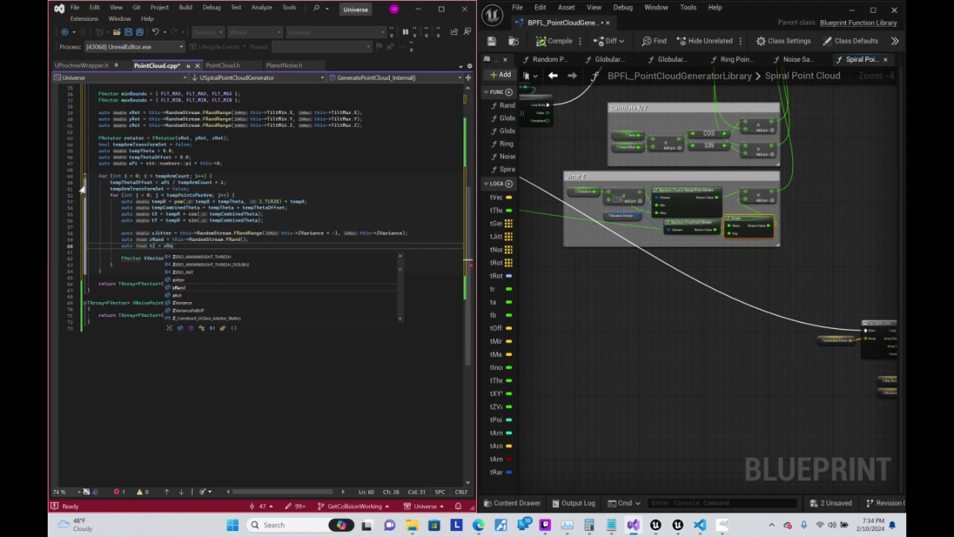
pyautogui.press('BackSpace')
pyautogui.press('BackSpace')
pyautogui.press('BackSpace')
pyautogui.write('pow')
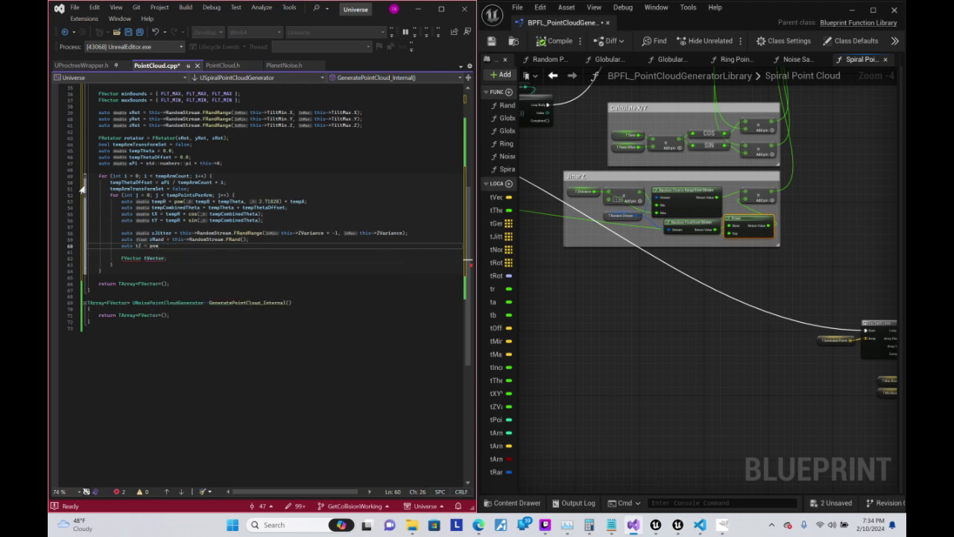
pyautogui.write('(zRand')
pyautogui.write(', this->')
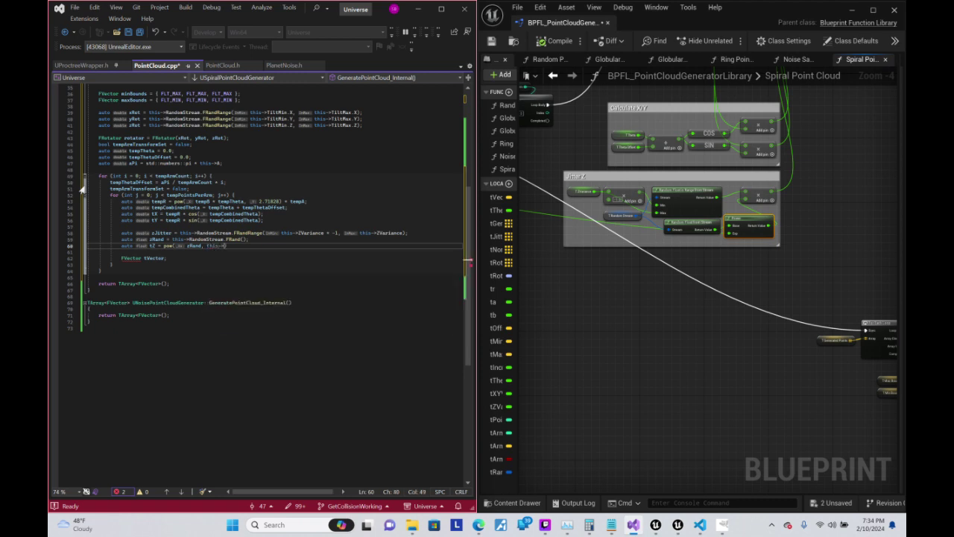
pyautogui.write('Z')
pyautogui.press('Down')
pyautogui.press('Tab')
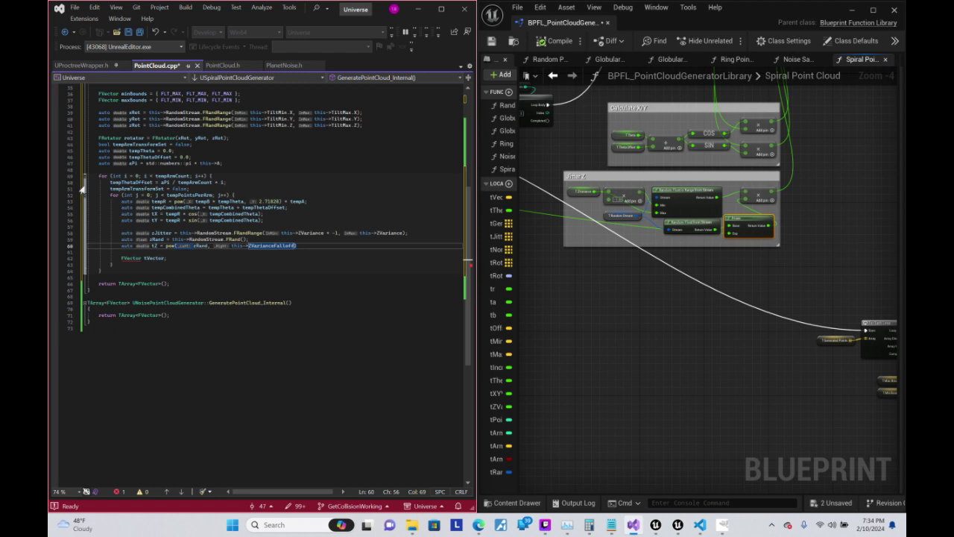
pyautogui.write(') ')
pyautogui.write('*')
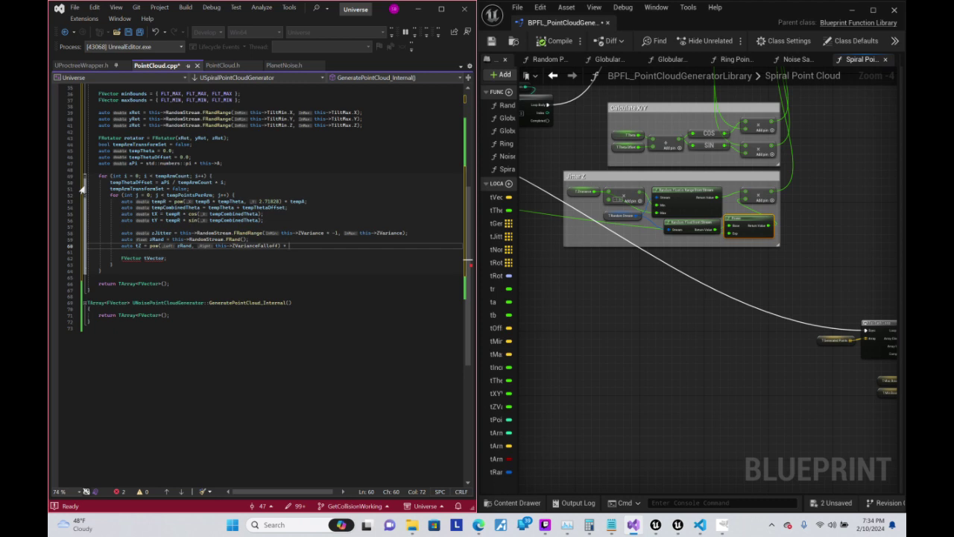
pyautogui.write('zJitt')
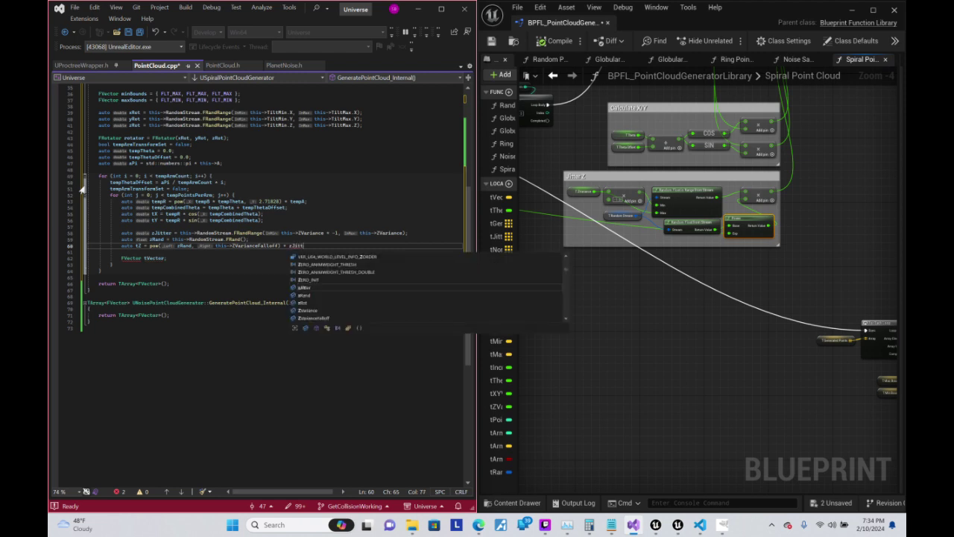
pyautogui.write('er;')
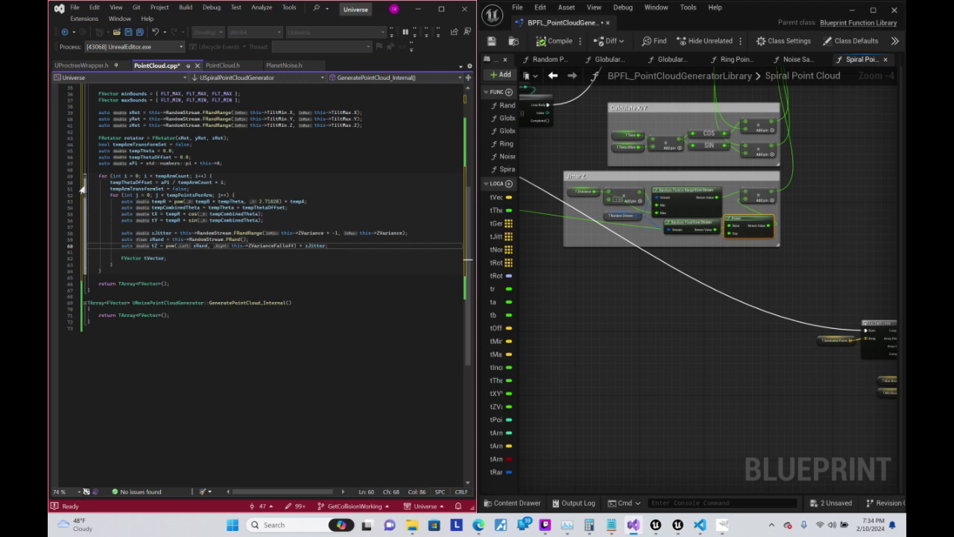
# - Declare FVector tVector = FVector(tX,tY,tZ) and save PointCloud.cpp
pyautogui.press('Down')
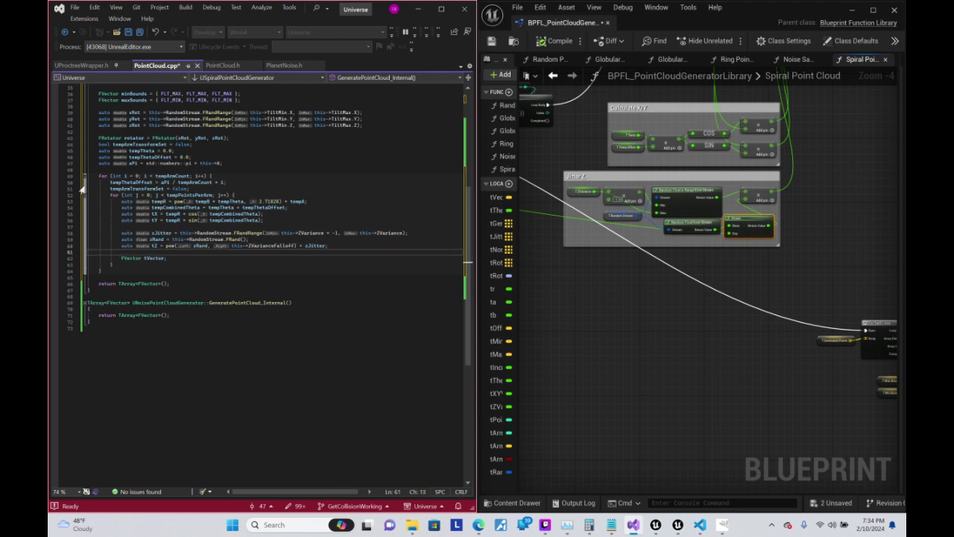
pyautogui.press('Down')
pyautogui.press('End')
pyautogui.press('BackSpace')
pyautogui.write('= FV')
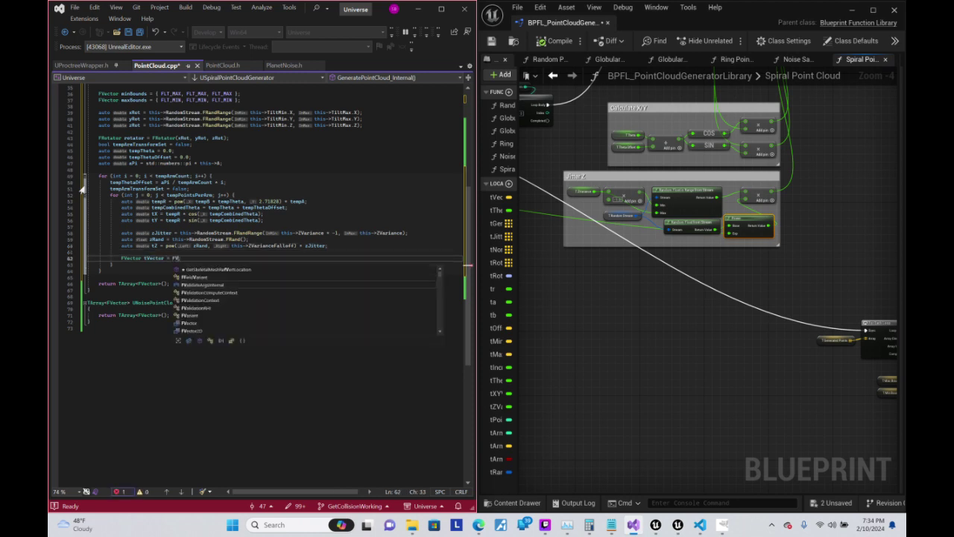
pyautogui.write('ector(')
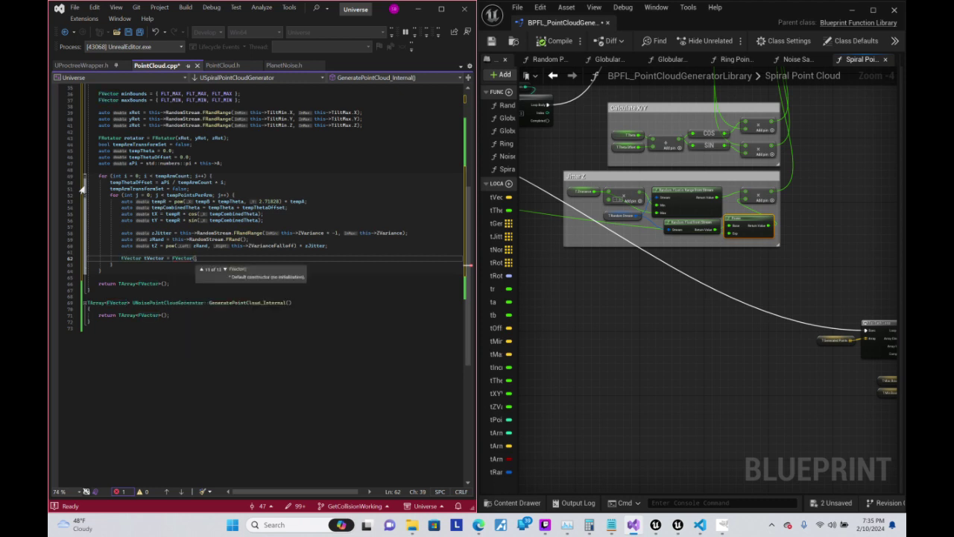
pyautogui.write('tX')
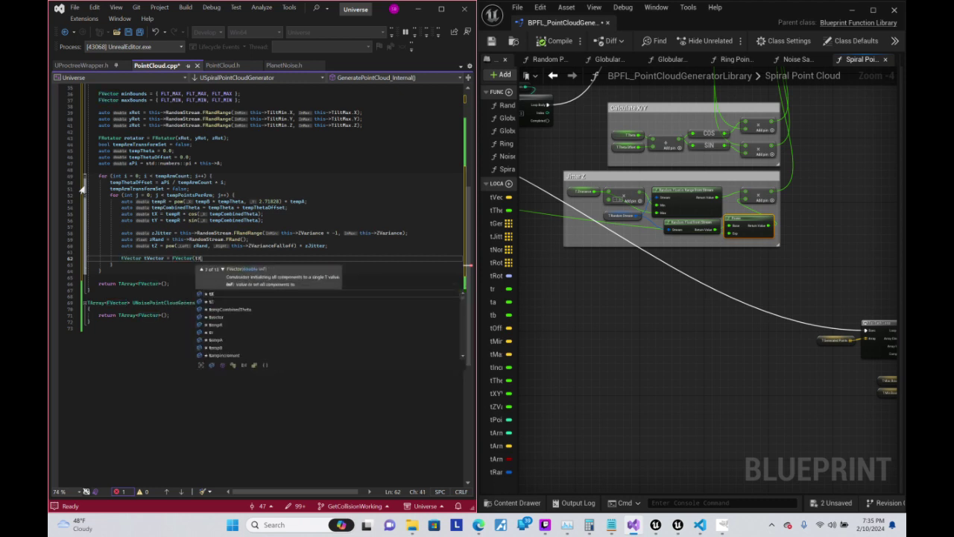
pyautogui.write(',tY')
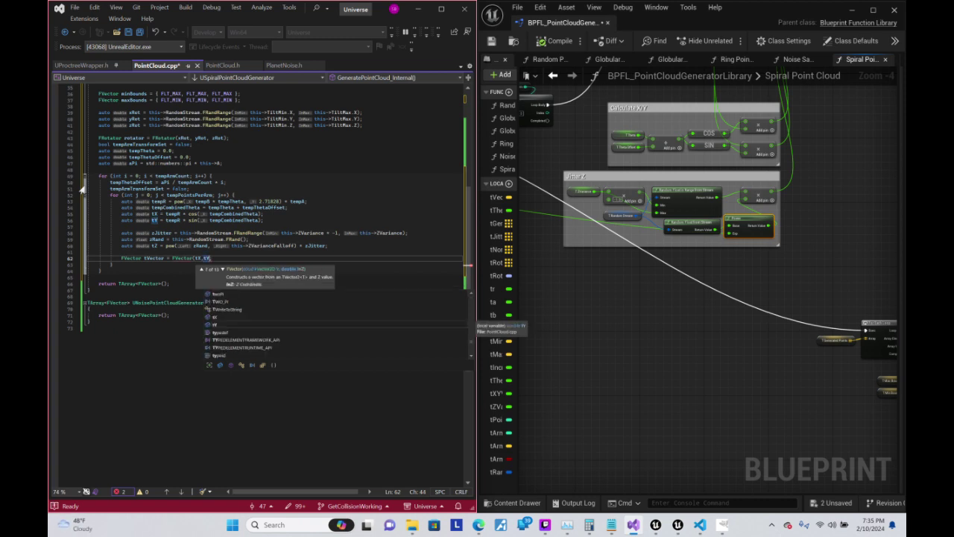
pyautogui.write(',t')
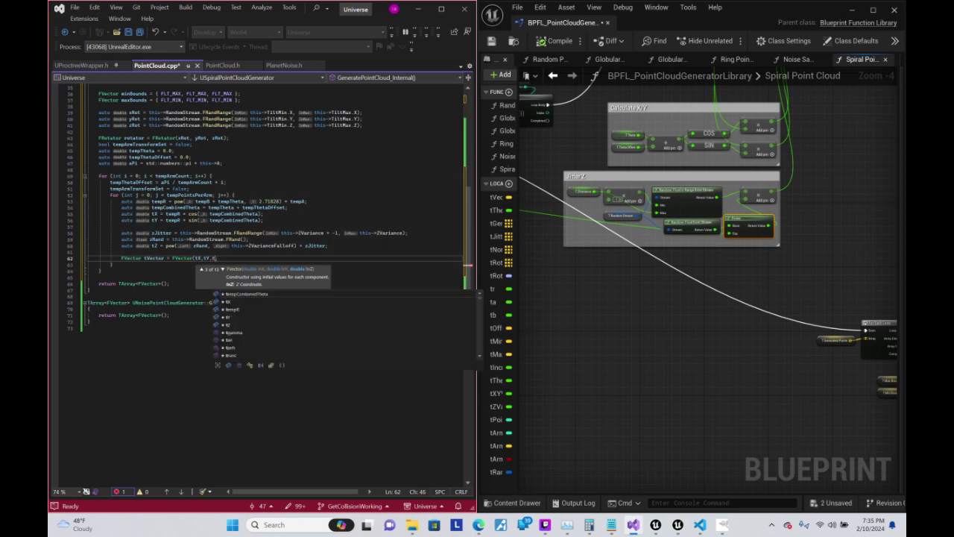
pyautogui.write('Z);')
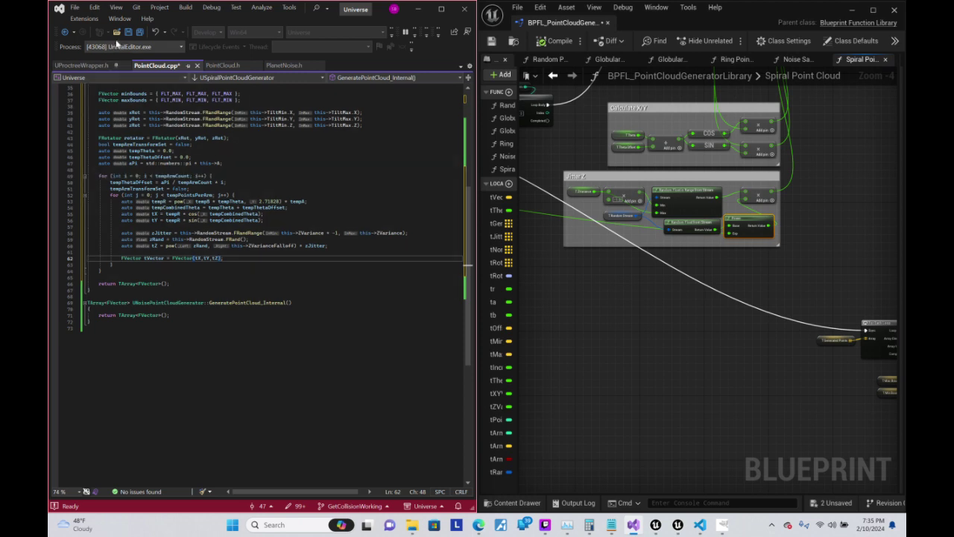
pyautogui.hotkey('ctrl', 's')
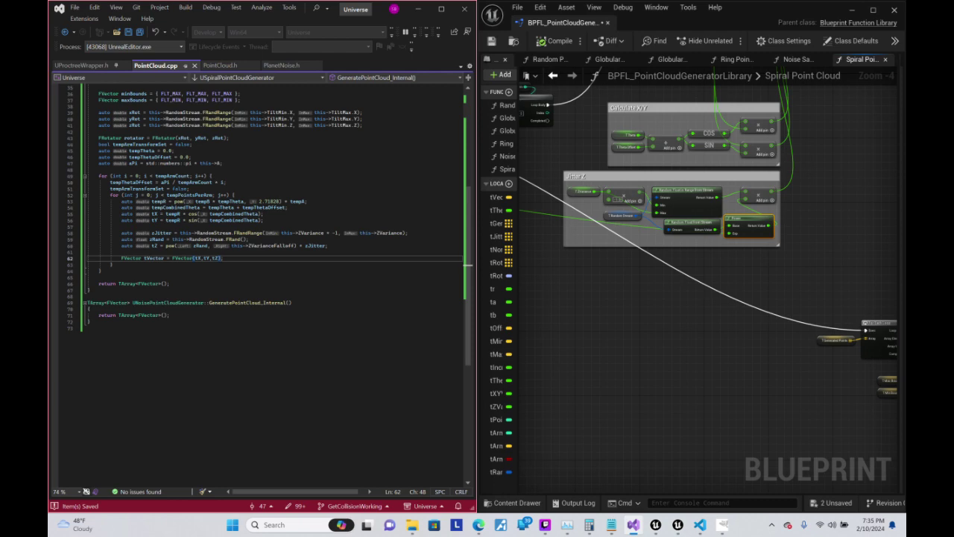
pyautogui.moveTo(851, 117); pyautogui.dragTo(763, 276, button='right')
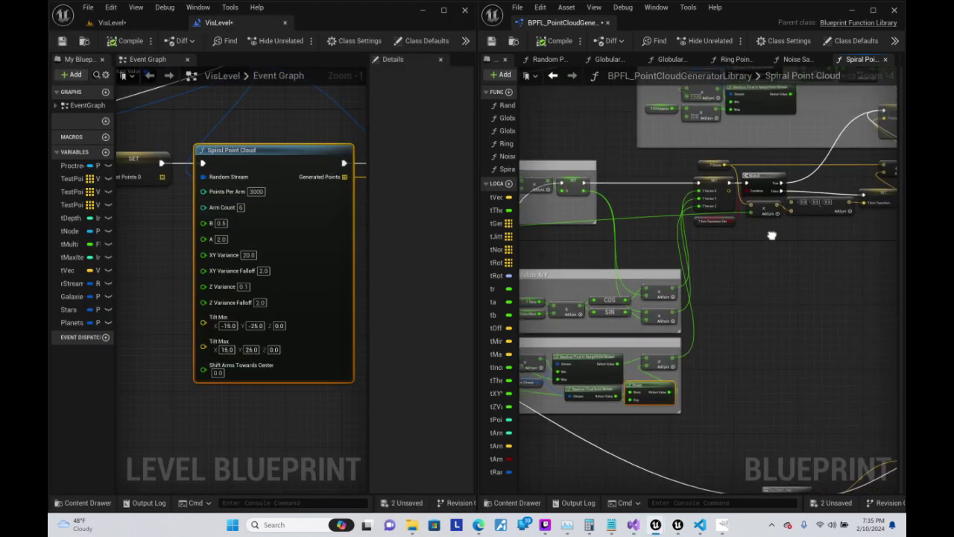
pyautogui.scroll(2, 680, 244)
pyautogui.scroll(1, 667, 237)
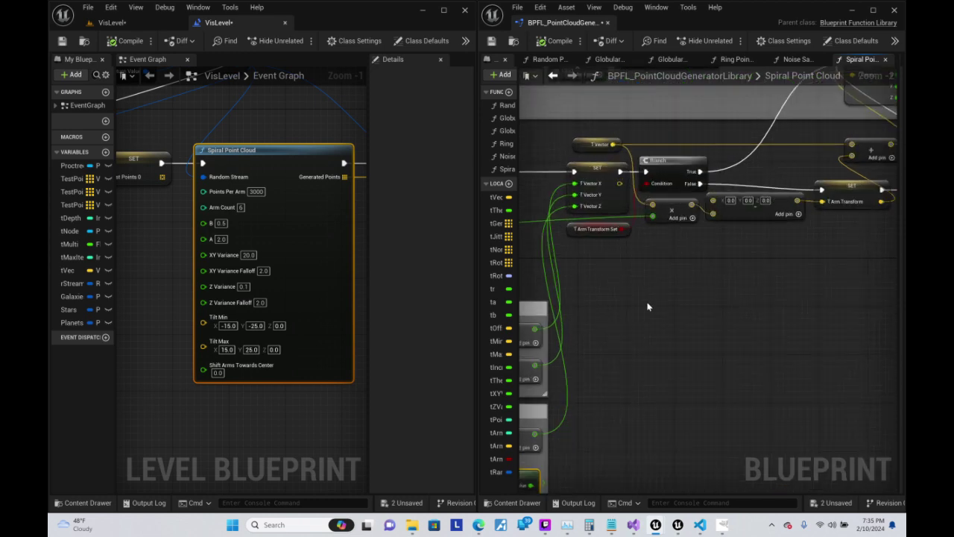
pyautogui.moveTo(699, 524)
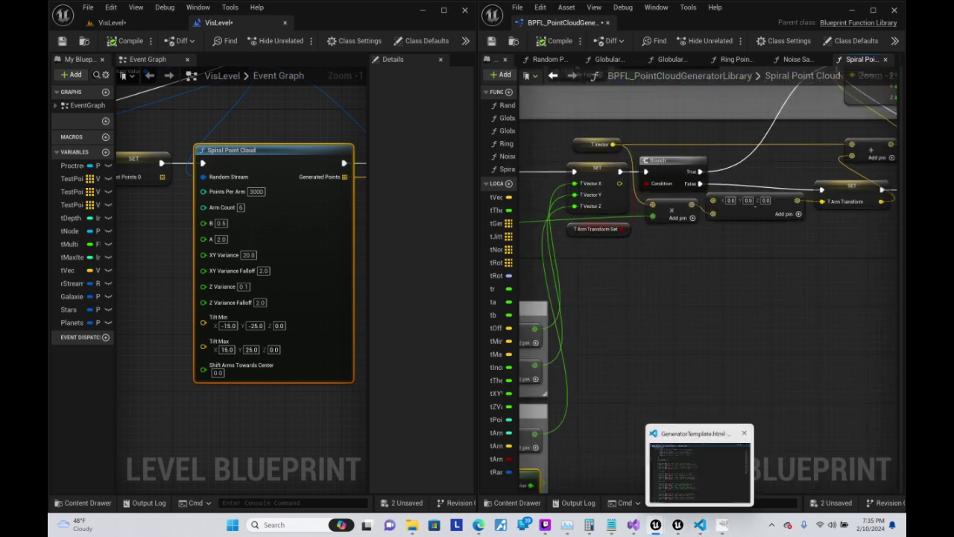
pyautogui.click(701, 466)
pyautogui.moveTo(551, 395); pyautogui.dragTo(732, 273, button='right')
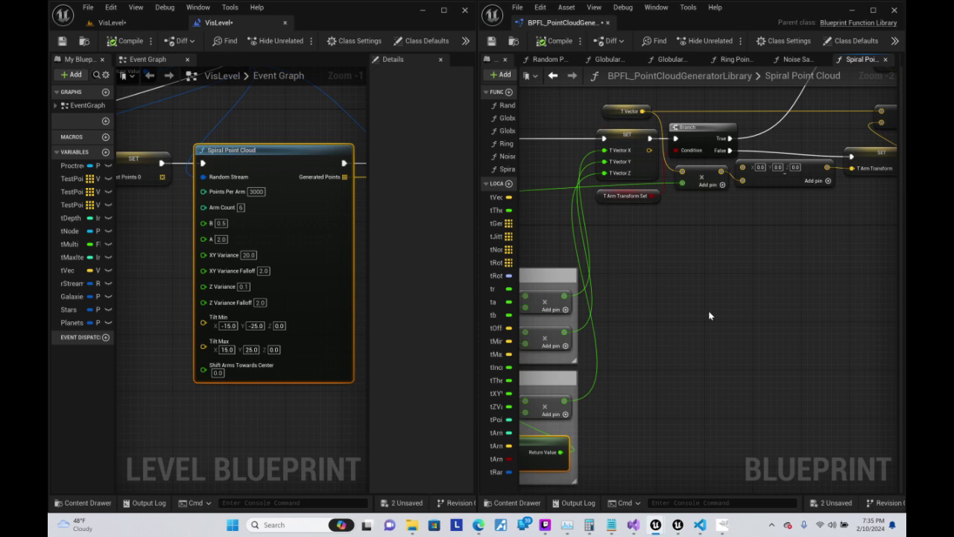
pyautogui.moveTo(708, 316)
pyautogui.mouseDown(button='right')
pyautogui.moveTo(765, 447)
pyautogui.moveTo(855, 461)
pyautogui.mouseUp(button='right')
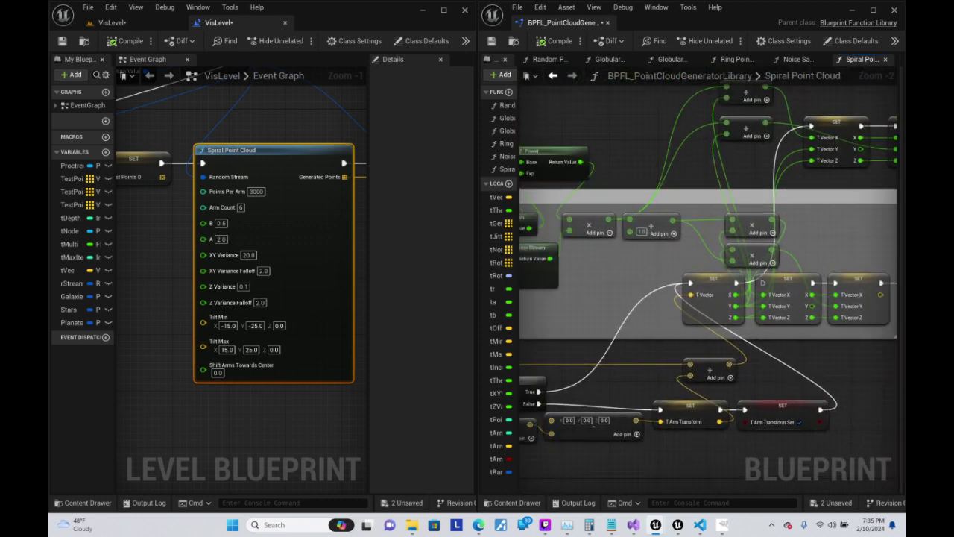
pyautogui.moveTo(537, 477); pyautogui.dragTo(673, 390, button='right')
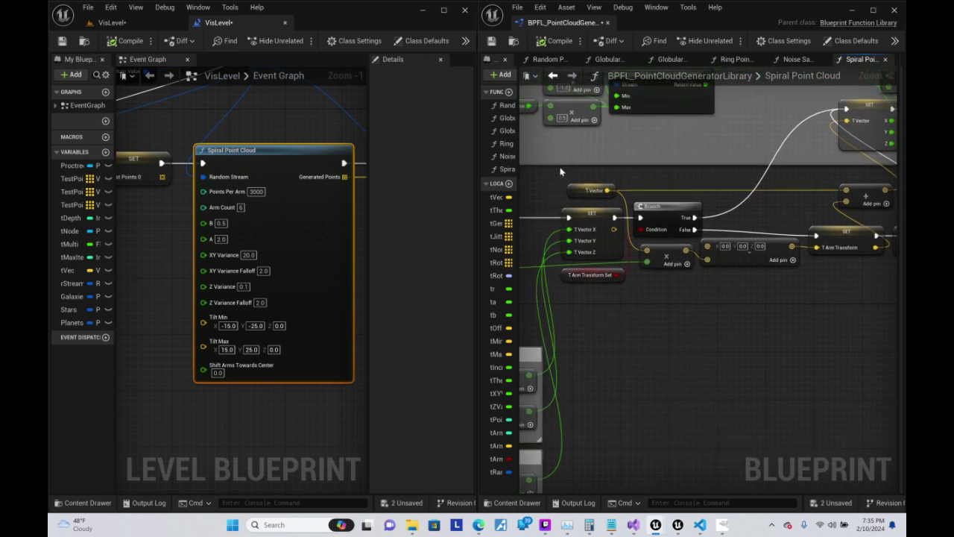
pyautogui.click(633, 524)
pyautogui.write('FVector tVector = FVector(tX,tY,tZ);')
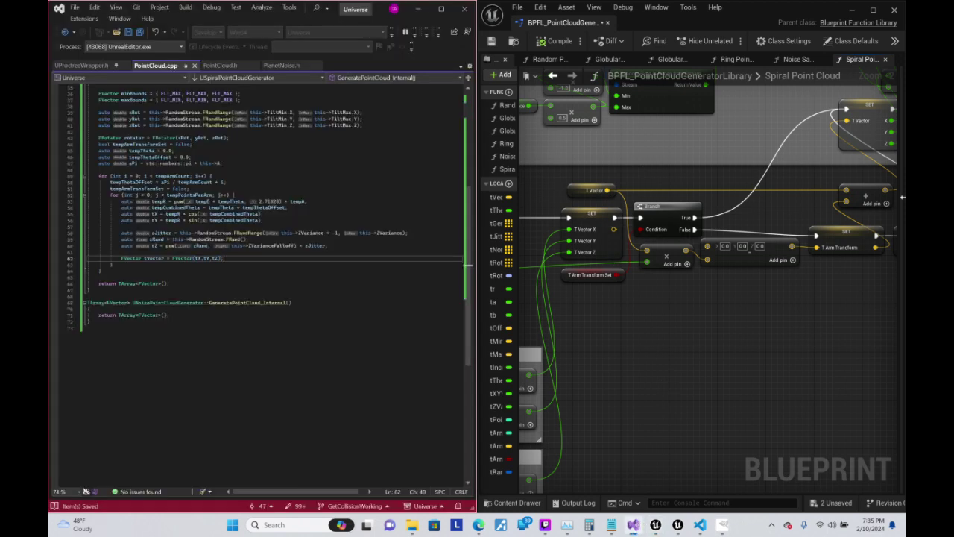
# - Write an empty if (tempArmTransformSet) { } else { } block below the tVector line
pyautogui.press('Return')
pyautogui.press('Return')
pyautogui.write('if')
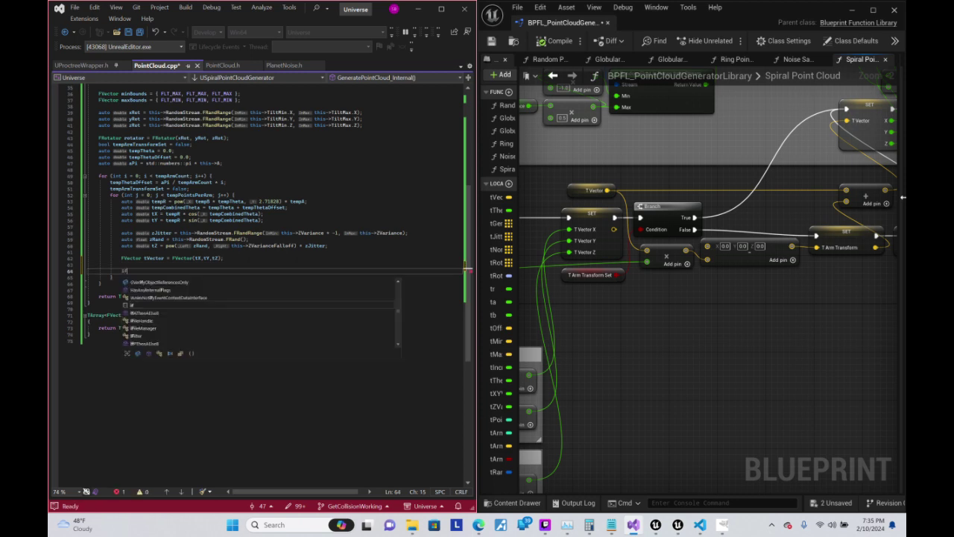
pyautogui.write('(tArm')
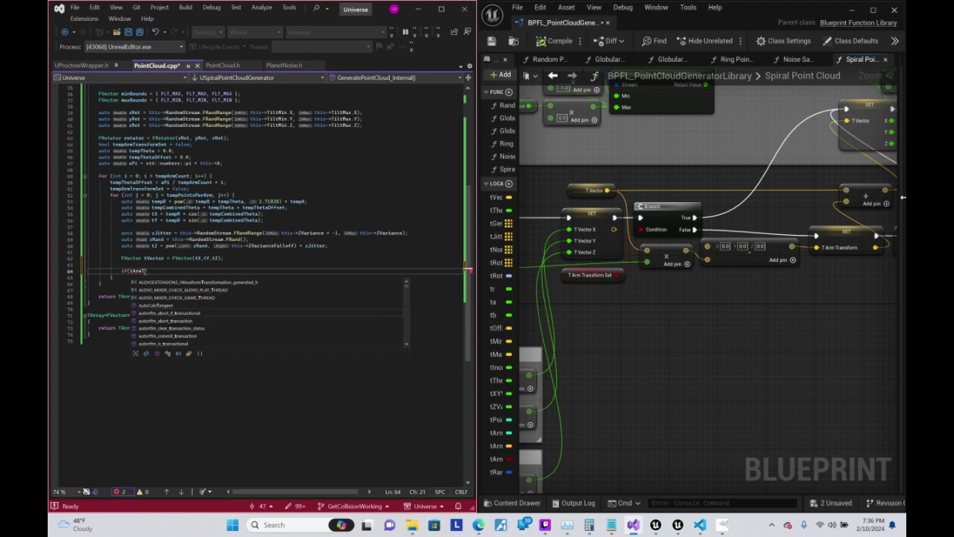
pyautogui.write('Tra')
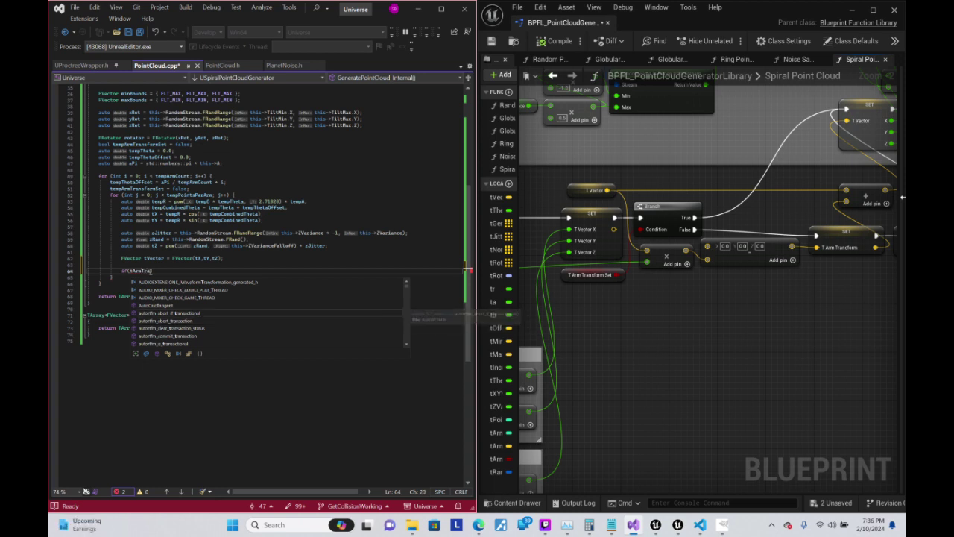
pyautogui.write('nsformSet')
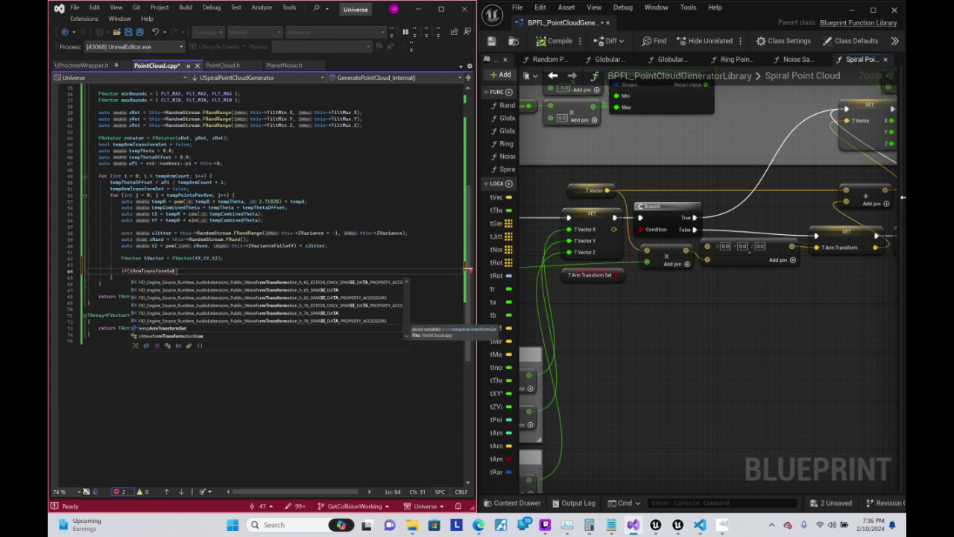
pyautogui.press('BackSpace')
pyautogui.press('Left')
pyautogui.press('Left')
pyautogui.press('Left')
pyautogui.write('emp')
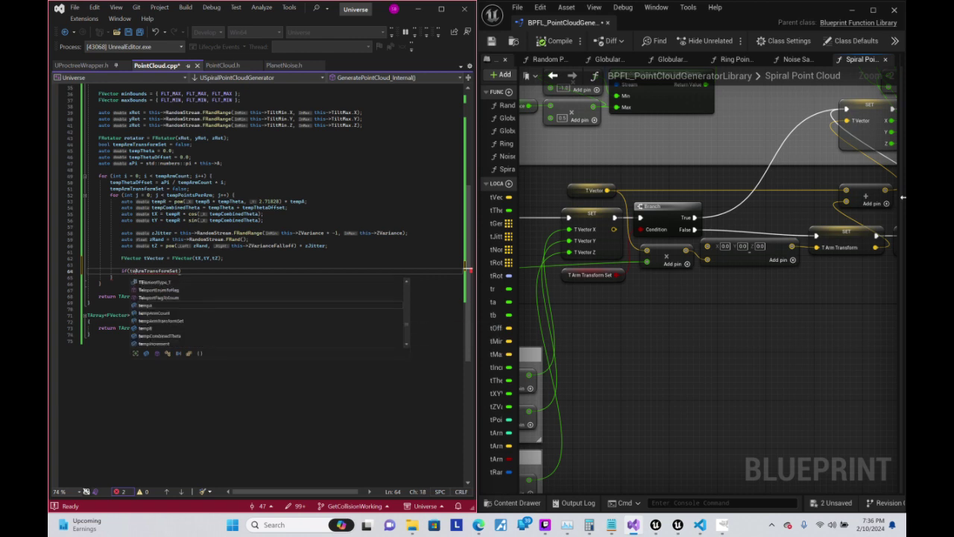
pyautogui.press('Right')
pyautogui.press('End')
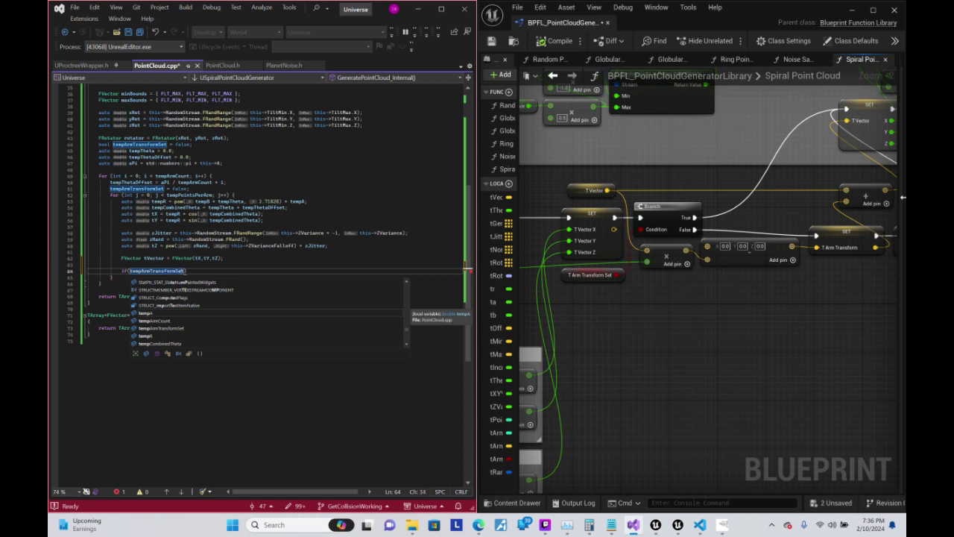
pyautogui.write(') {')
pyautogui.press('Return')
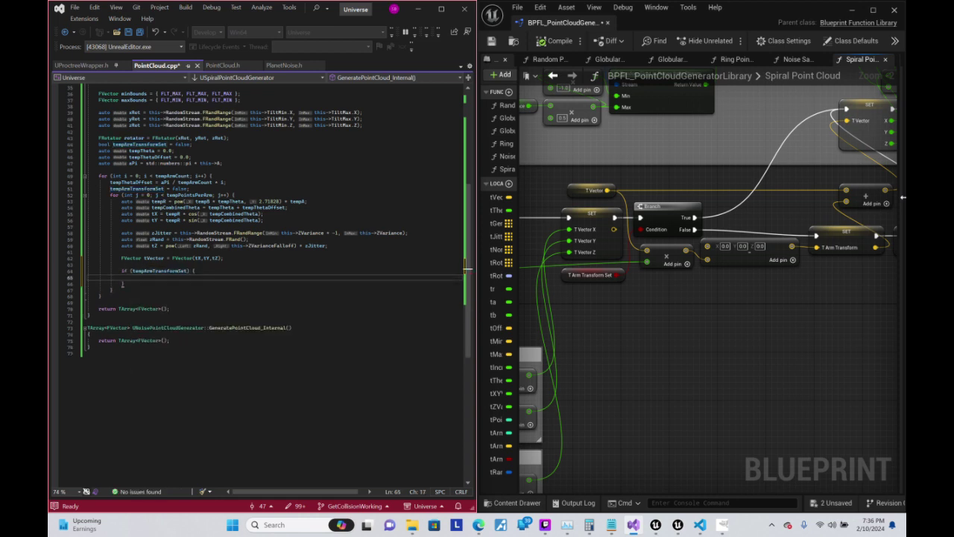
pyautogui.press('Down')
pyautogui.write('else ')
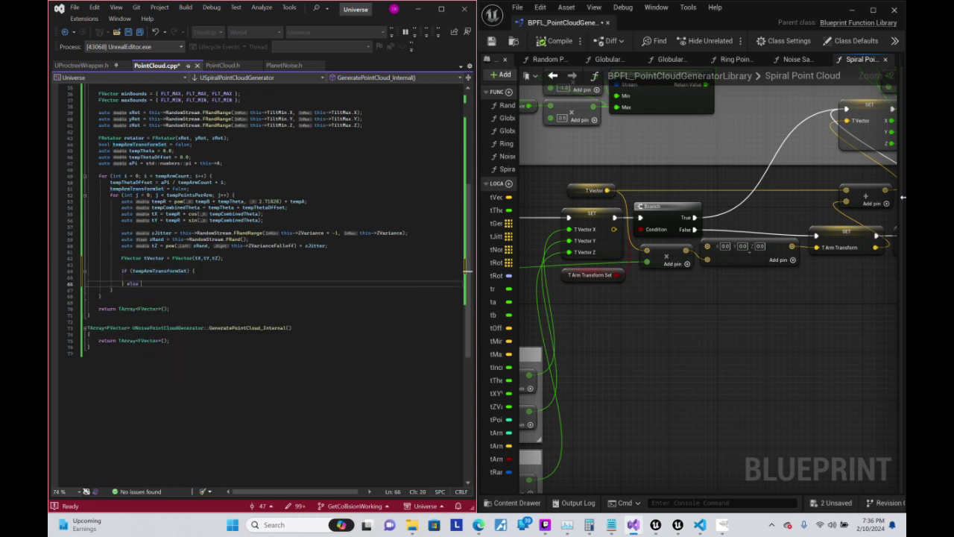
pyautogui.write('{')
pyautogui.press('Return')
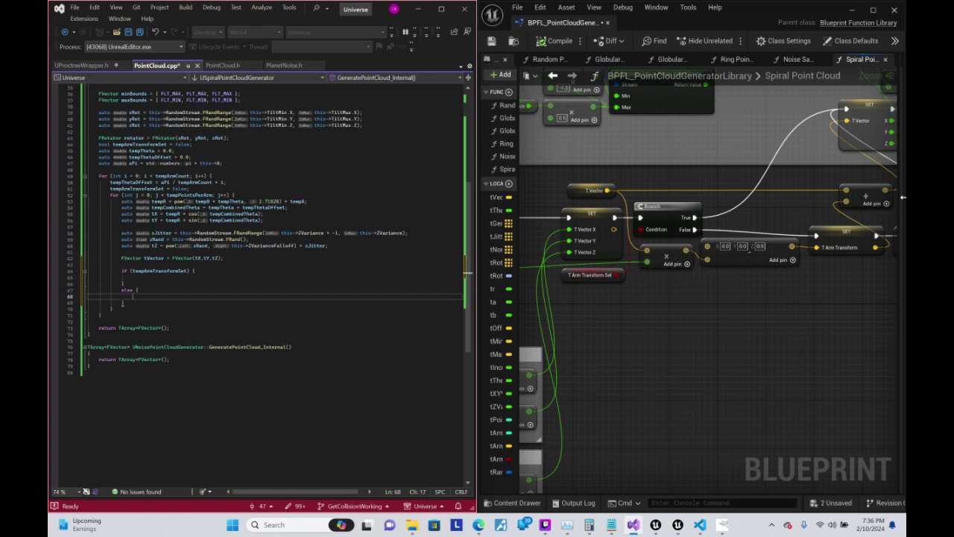
# - Pan the Spiral Point Cloud graph, move the vector addition node up-left, then return to PointCloud.cpp
pyautogui.moveTo(825, 191); pyautogui.dragTo(750, 224, button='right')
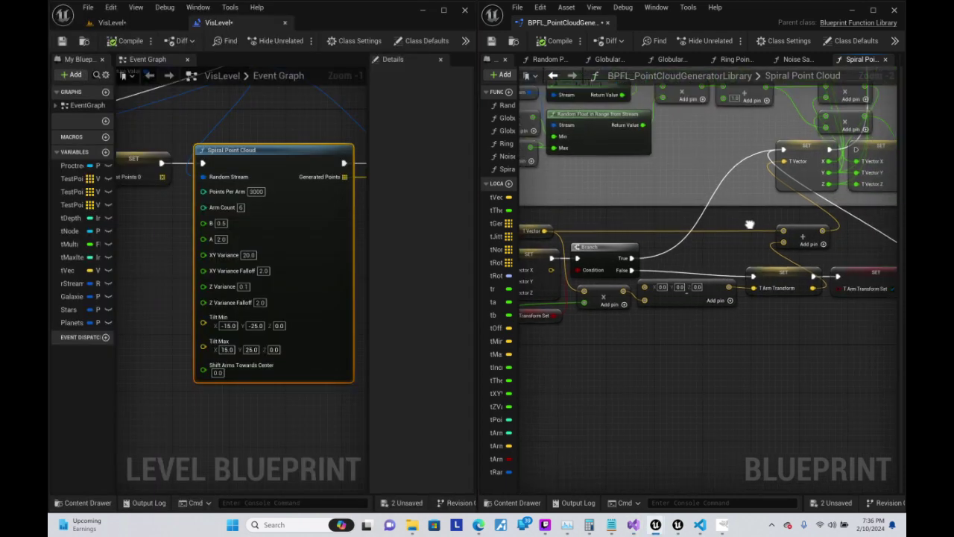
pyautogui.moveTo(749, 224); pyautogui.dragTo(770, 212, button='right')
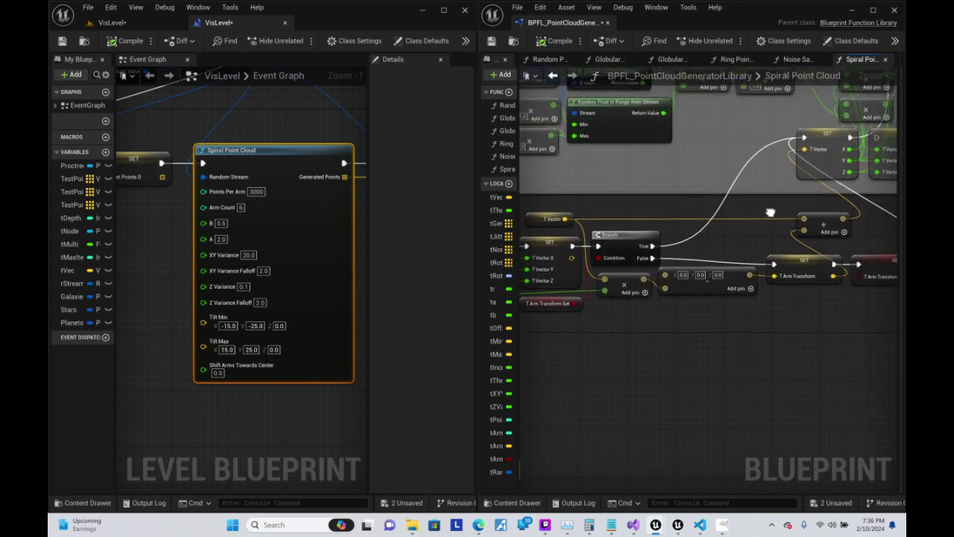
pyautogui.moveTo(753, 224); pyautogui.dragTo(700, 215, button='right')
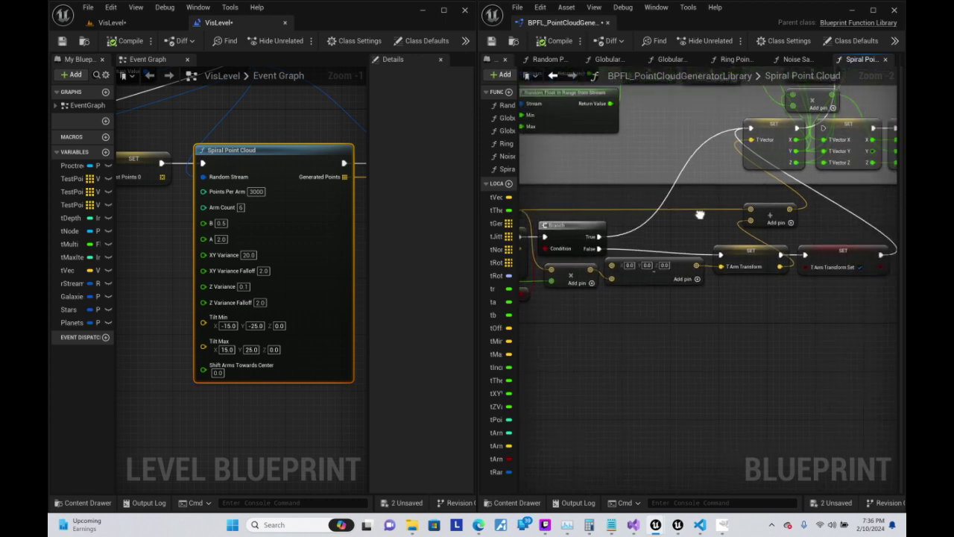
pyautogui.moveTo(700, 215); pyautogui.dragTo(706, 217, button='right')
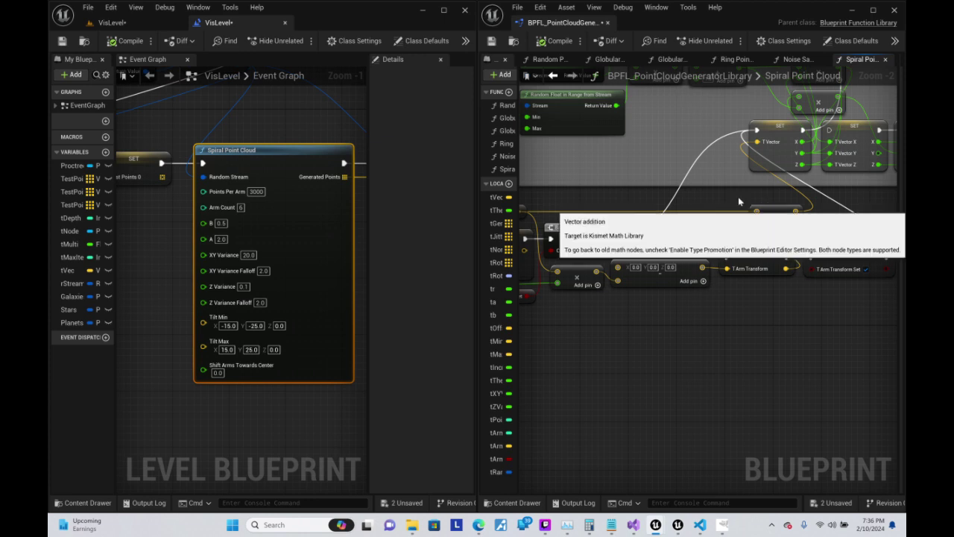
pyautogui.moveTo(775, 211)
pyautogui.mouseDown()
pyautogui.moveTo(711, 190)
pyautogui.moveTo(782, 218)
pyautogui.moveTo(723, 172)
pyautogui.moveTo(736, 178)
pyautogui.mouseUp()
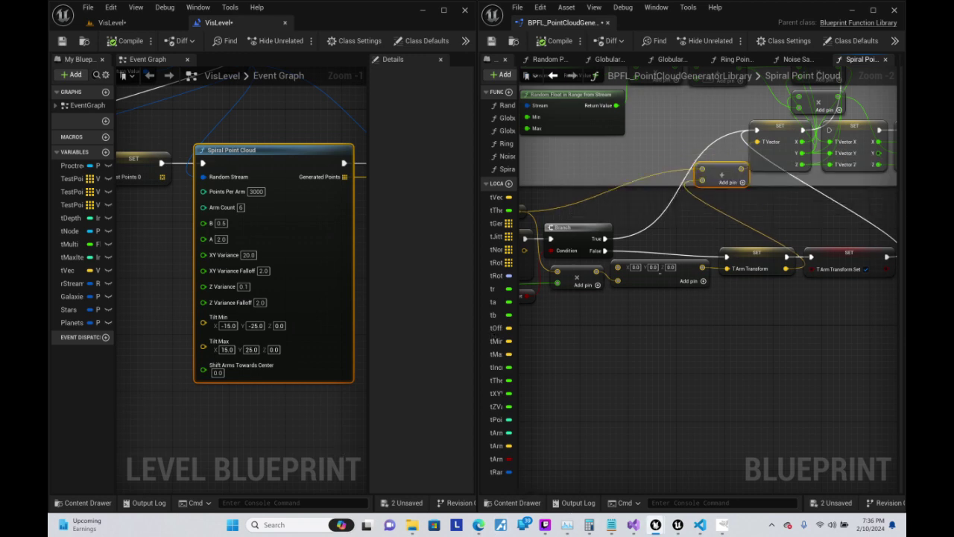
pyautogui.click(699, 524)
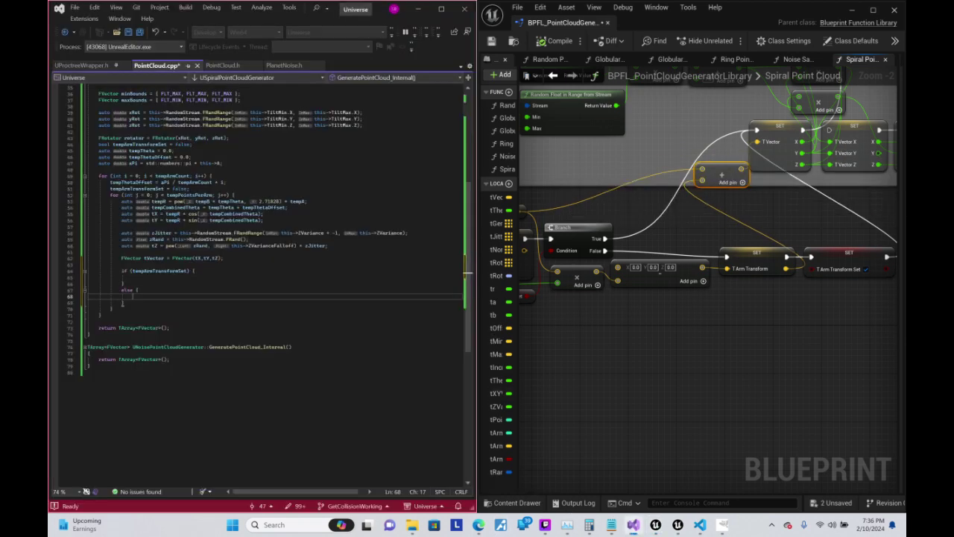
# - Declare FVector tempArmTransform = {0,0,0} beneath the tempArmTransformSet flag
pyautogui.click(307, 201)
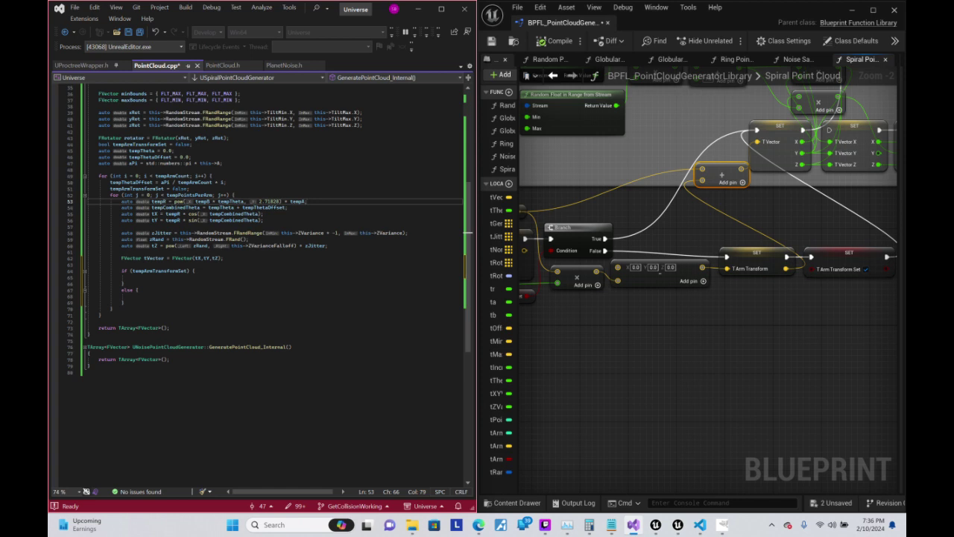
pyautogui.click(224, 251)
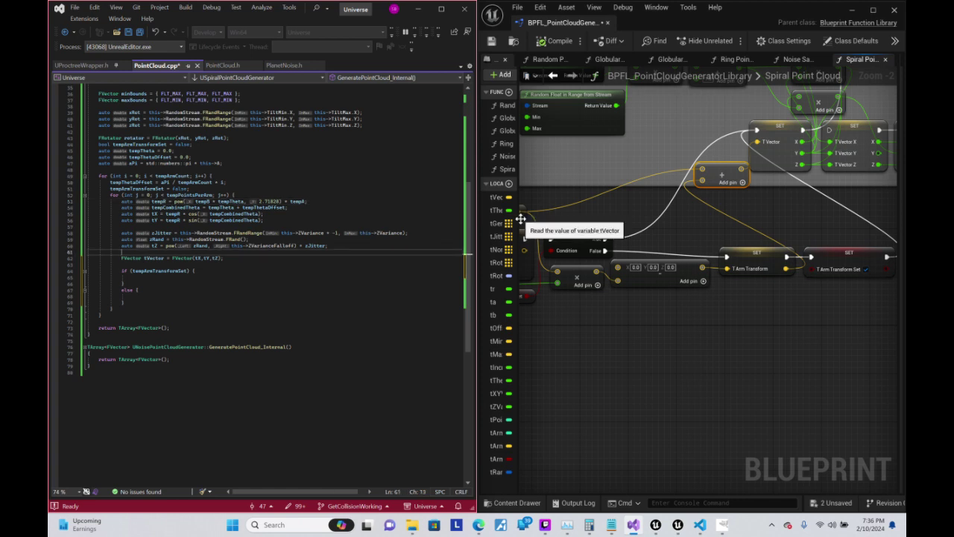
pyautogui.press('Up')
pyautogui.press('Up')
pyautogui.press('Up')
pyautogui.press('Up')
pyautogui.press('Up')
pyautogui.press('Up')
pyautogui.press('Up')
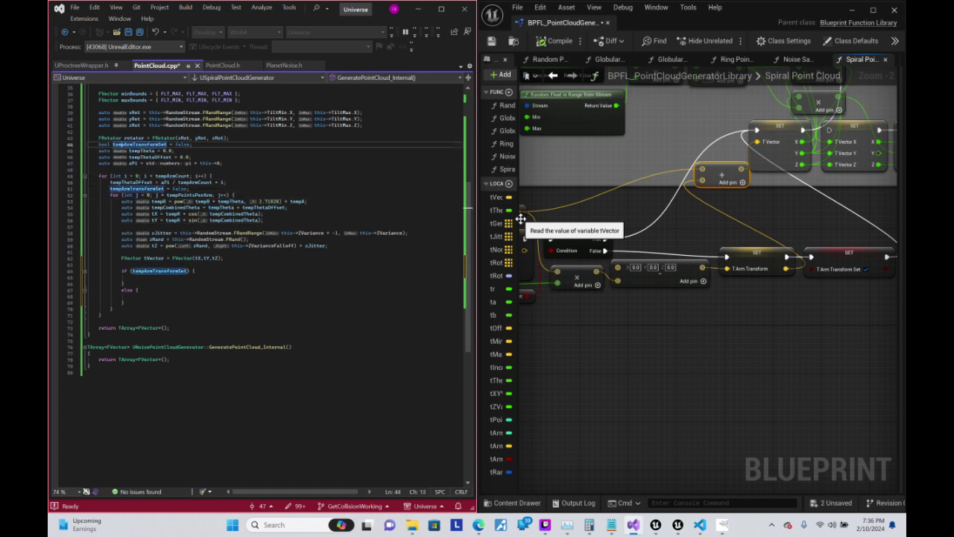
pyautogui.press('End')
pyautogui.press('Return')
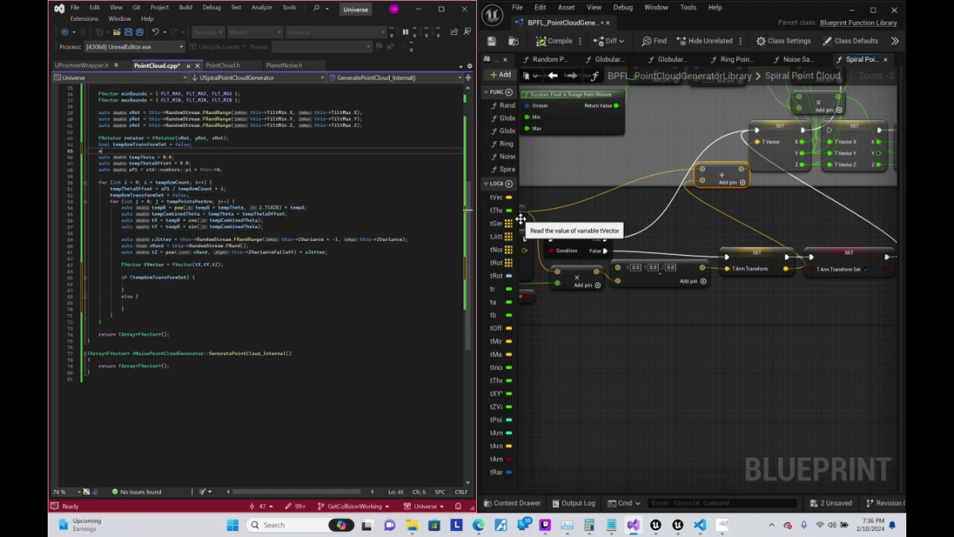
pyautogui.press('BackSpace')
pyautogui.write('double X')
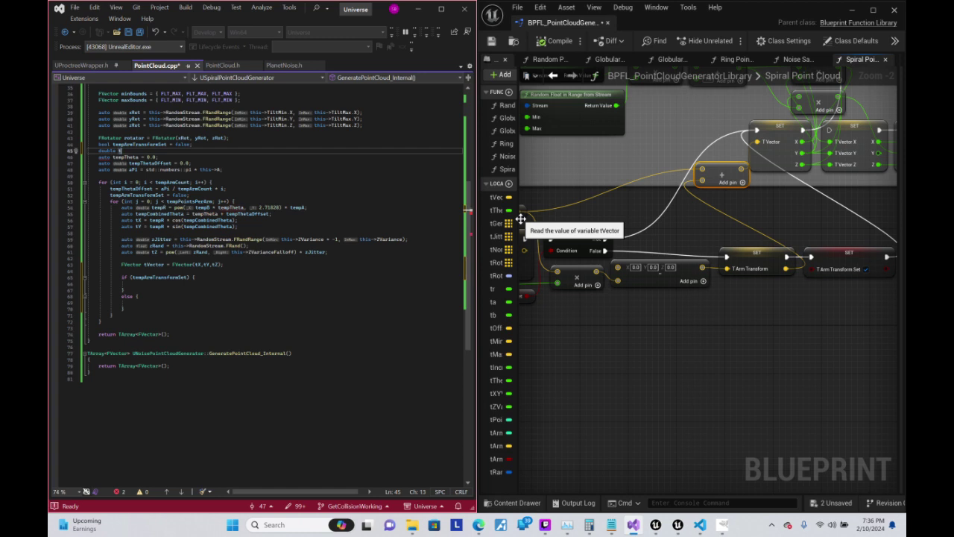
pyautogui.press('BackSpace')
pyautogui.press('BackSpace')
pyautogui.press('BackSpace')
pyautogui.write('F')
pyautogui.write('Vector t')
pyautogui.write('empArmT')
pyautogui.write('ransform')
pyautogui.write('  {}')
pyautogui.write('0,0,0 }')
pyautogui.write(';')
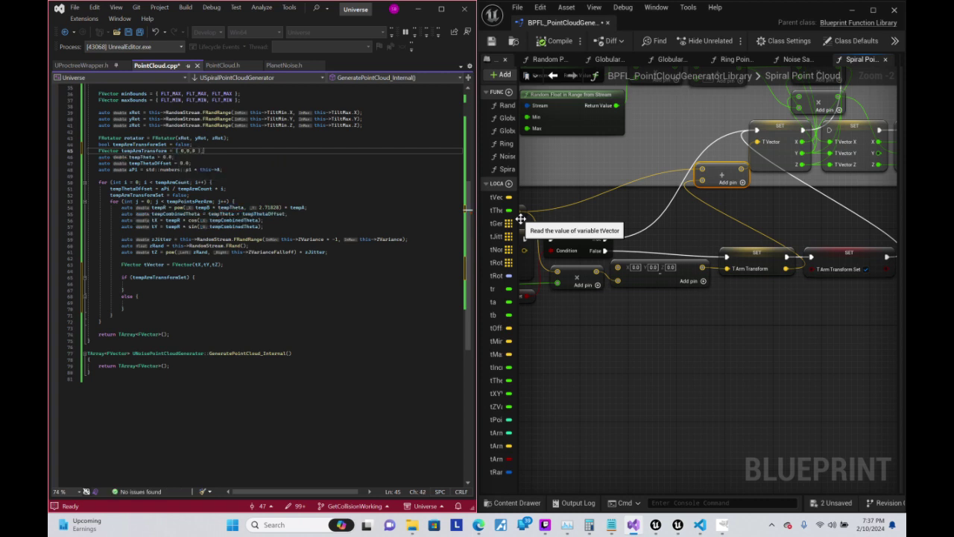
# - Add blank lines separating the declaration groups and move down toward the if block
pyautogui.press('Return')
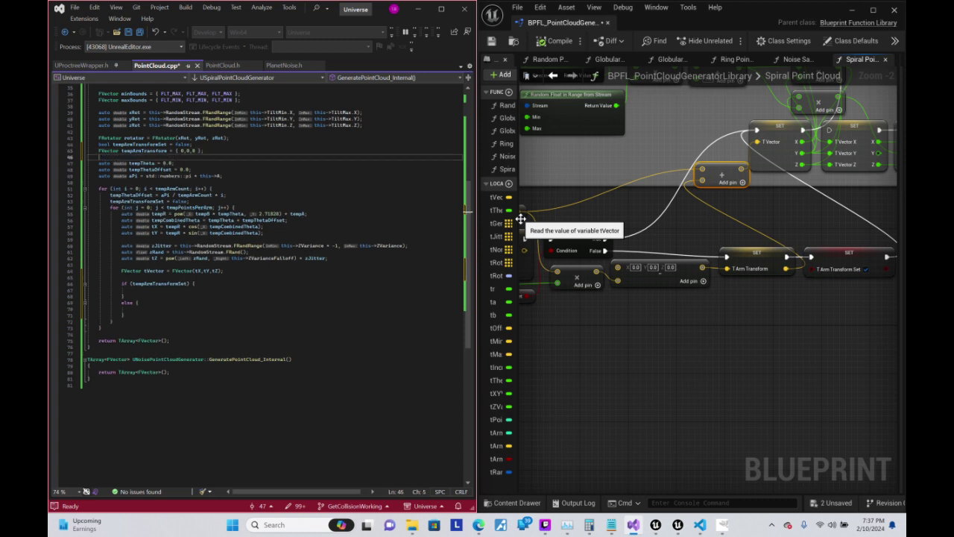
pyautogui.press('Down')
pyautogui.press('Down')
pyautogui.press('Down')
pyautogui.press('End')
pyautogui.press('Return')
pyautogui.press('Down')
pyautogui.press('Down')
pyautogui.press('Down')
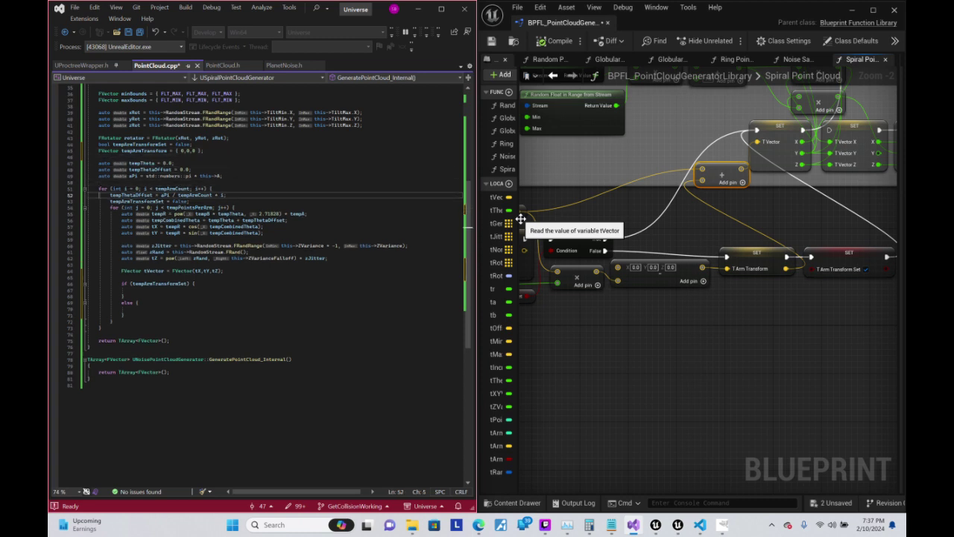
pyautogui.press('Down')
pyautogui.press('Down')
pyautogui.press('Down')
pyautogui.press('Down')
pyautogui.press('Down')
pyautogui.press('Down')
pyautogui.press('Down')
pyautogui.press('Down')
pyautogui.press('Down')
pyautogui.press('Down')
pyautogui.press('Down')
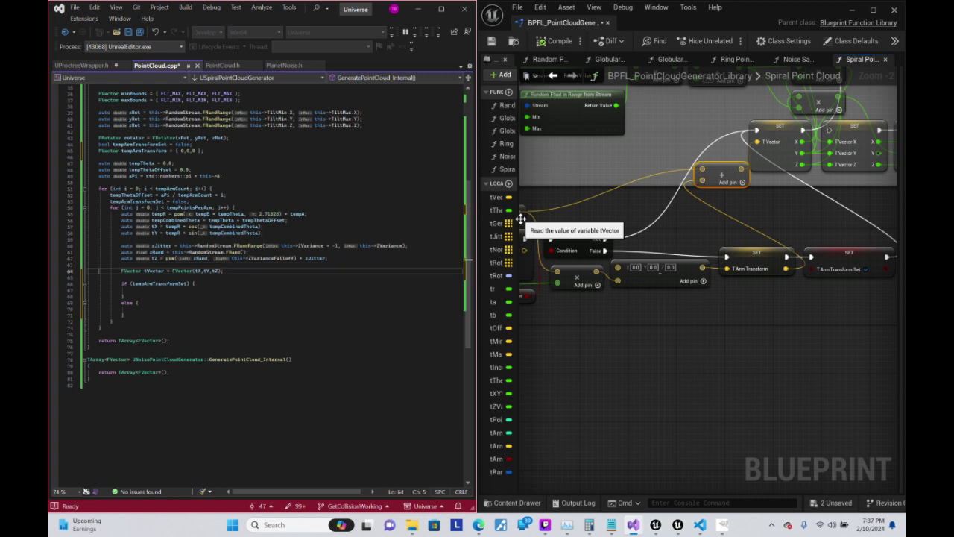
pyautogui.press('Down')
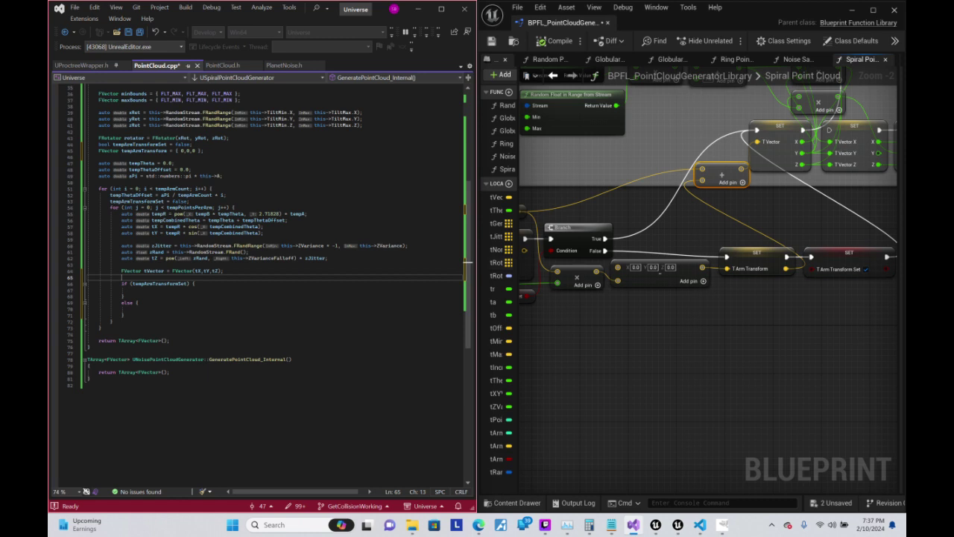
# - Start a statement in the if body and check the Branch and SET nodes in the Unreal graph
pyautogui.press('Down')
pyautogui.press('Down')
pyautogui.write('t')
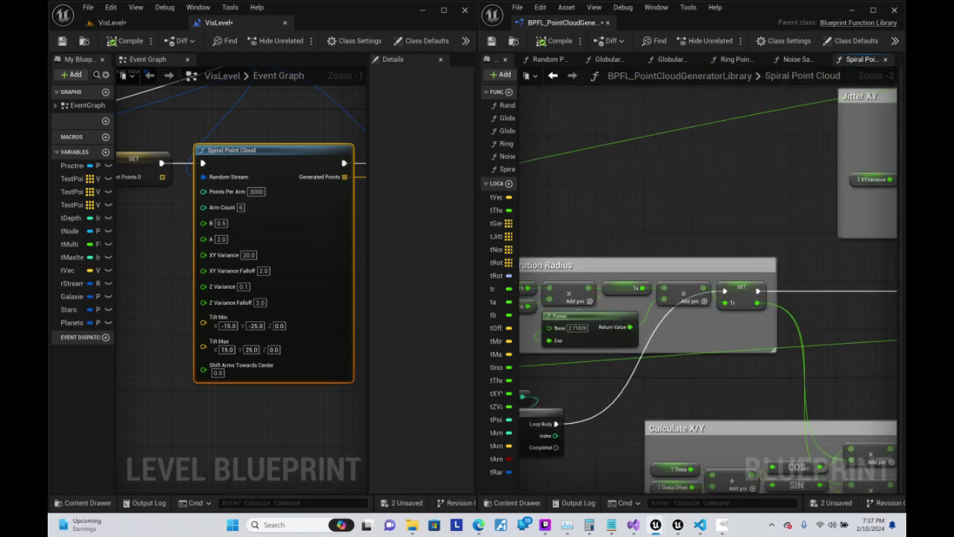
pyautogui.moveTo(879, 208); pyautogui.dragTo(825, 203, button='right')
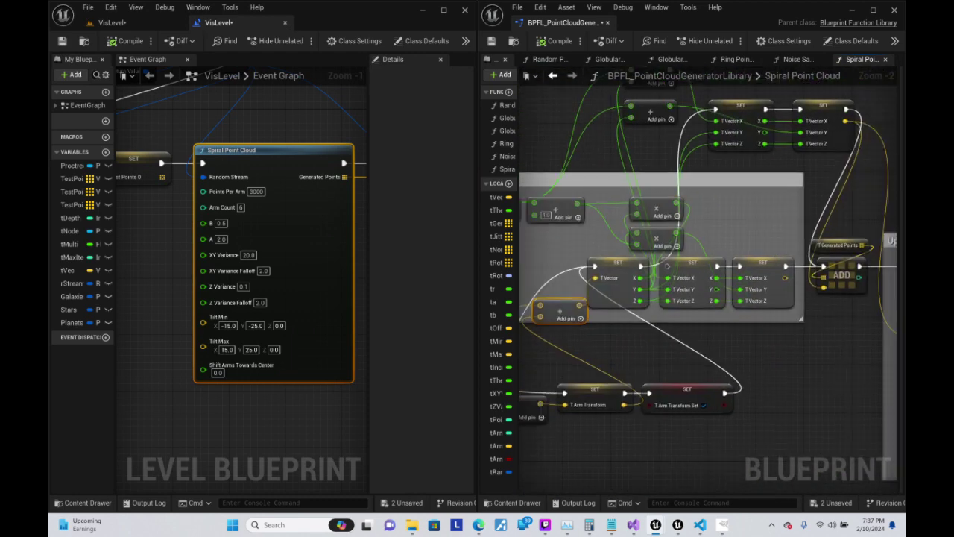
pyautogui.moveTo(825, 203); pyautogui.dragTo(600, 185, button='right')
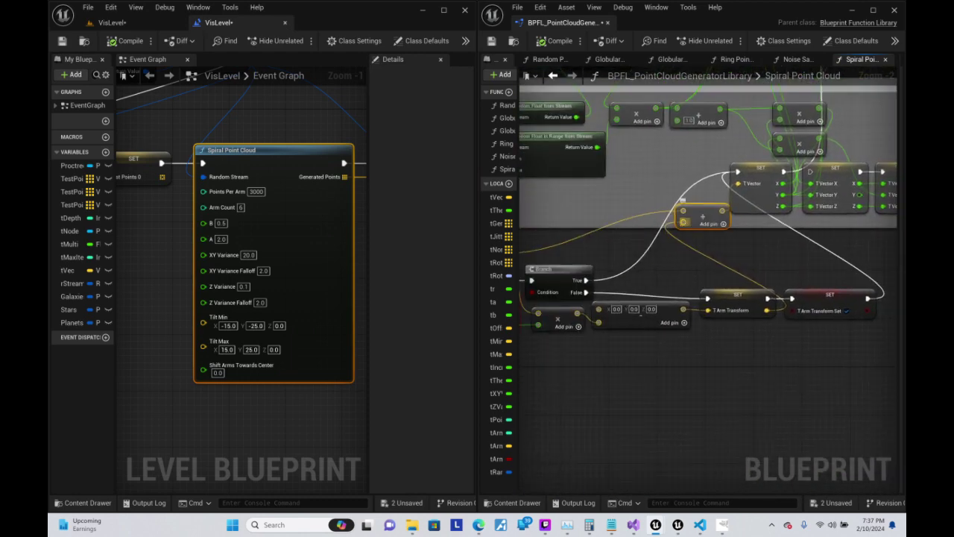
pyautogui.moveTo(700, 525)
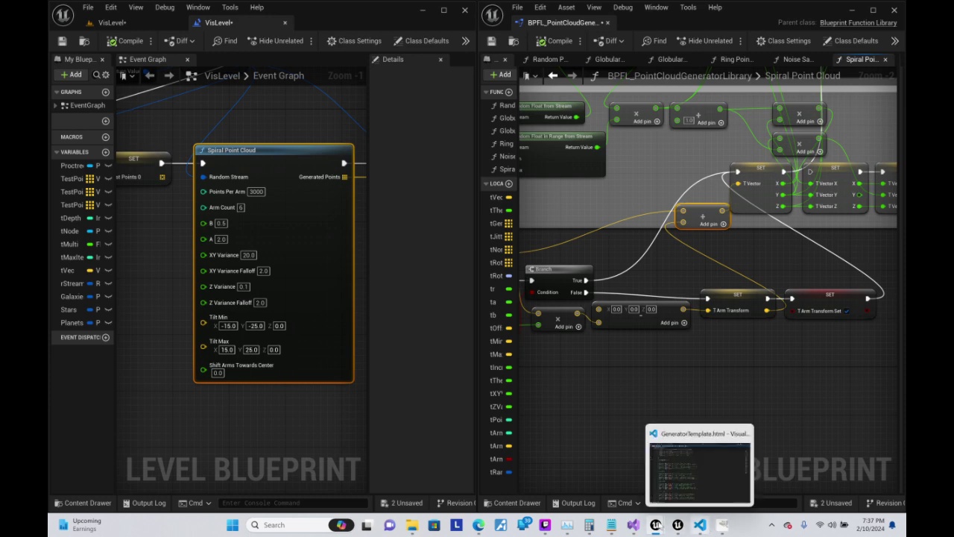
pyautogui.click(634, 525)
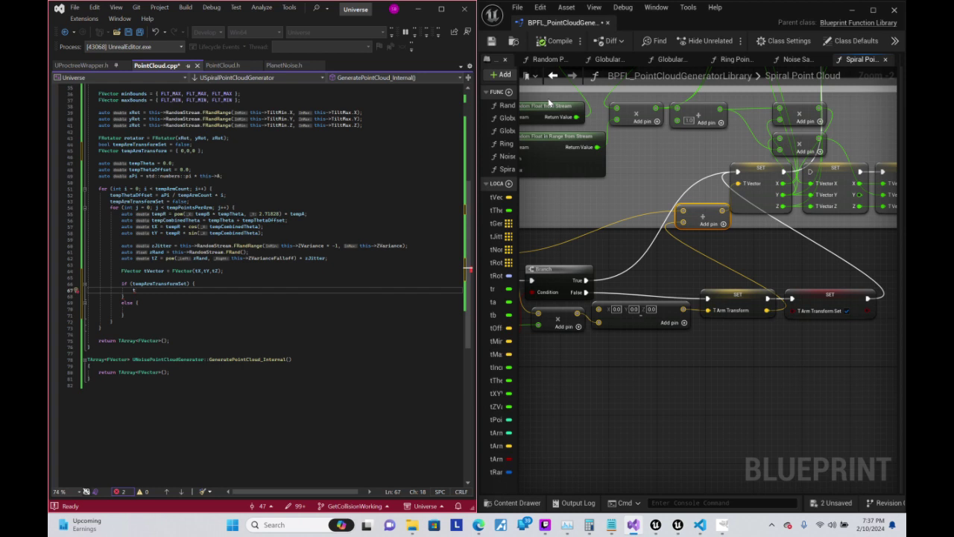
# - Type 'tVector = tempArmTransform' using IntelliSense completion
pyautogui.write('Vect')
pyautogui.write('or = tArm')
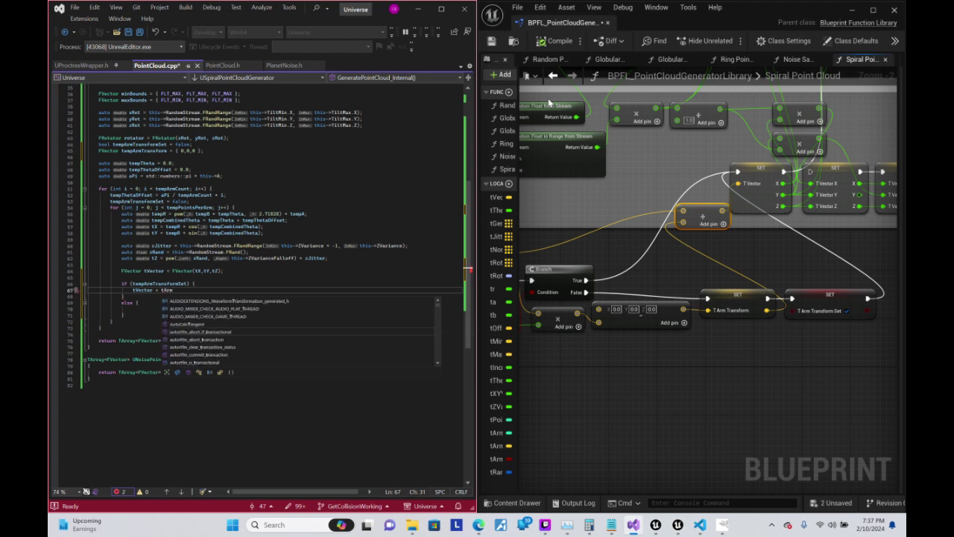
pyautogui.press('BackSpace')
pyautogui.press('BackSpace')
pyautogui.press('BackSpace')
pyautogui.write('empAr')
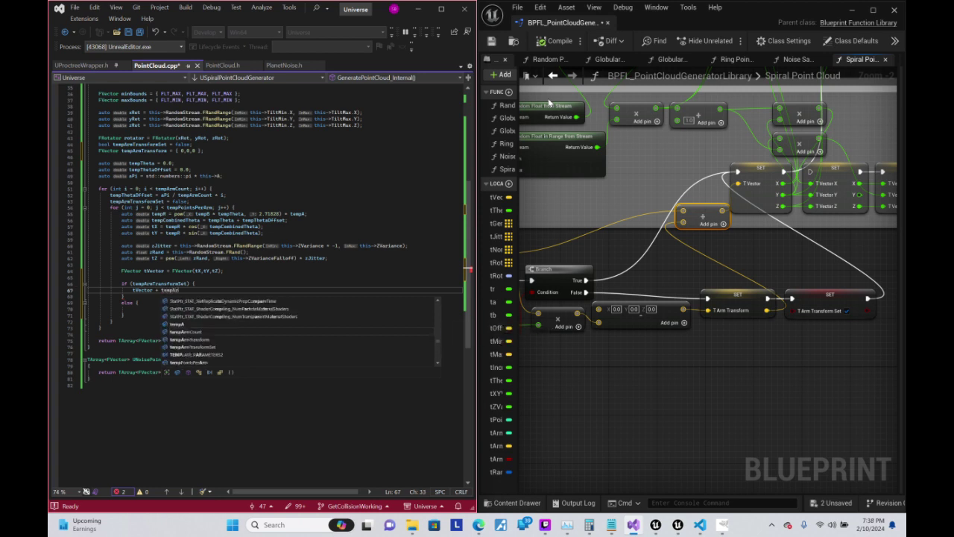
pyautogui.write('mTr')
pyautogui.press('Tab')
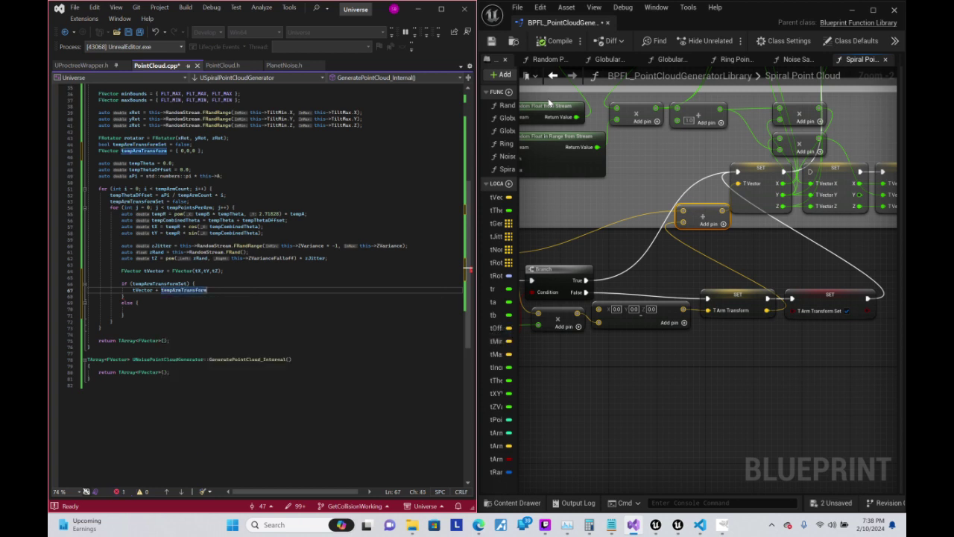
# - Fix the statement into 'tVector = tVector + tempArmTransform;' and move into the else block
pyautogui.press('Home')
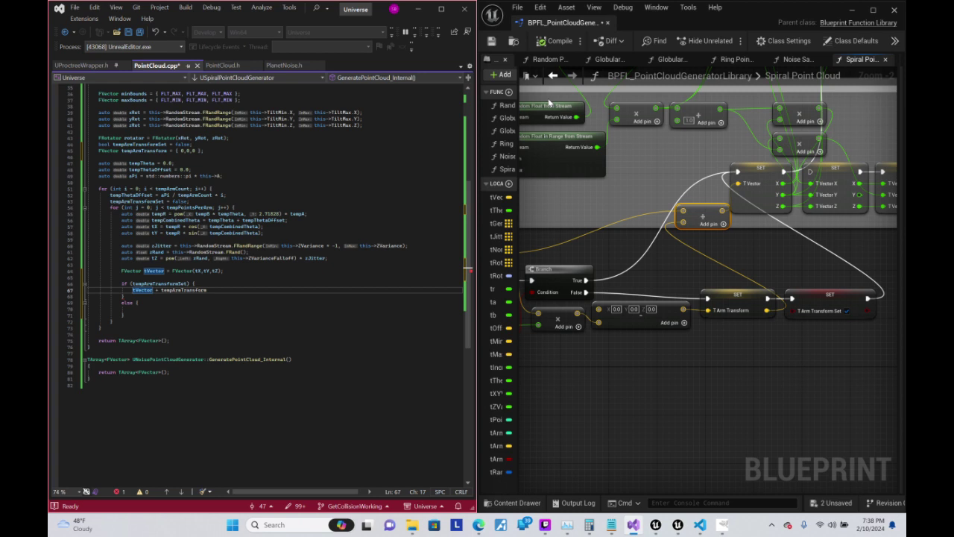
pyautogui.write('= tVector ')
pyautogui.write('=')
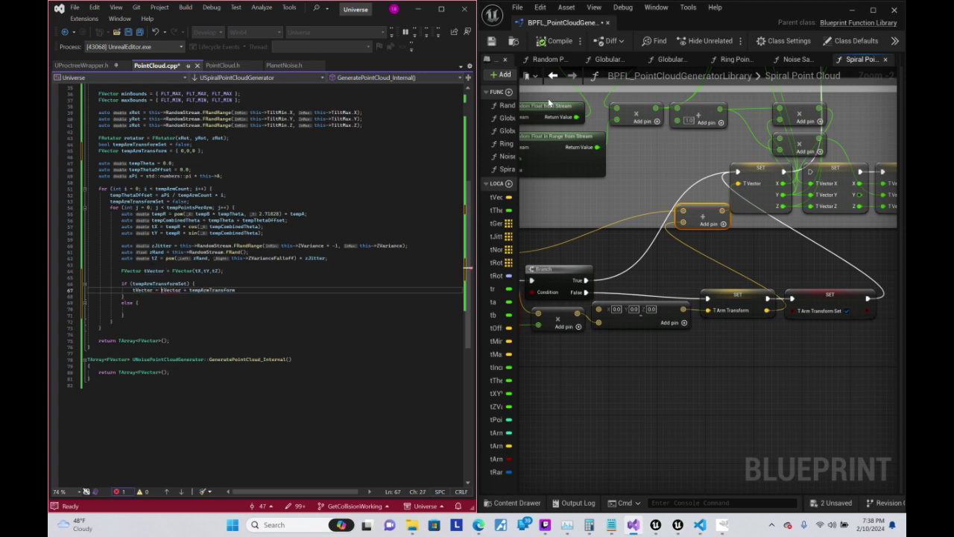
pyautogui.hotkey('ctrl', 'Right')
pyautogui.press('Delete')
pyautogui.write('+')
pyautogui.press('End')
pyautogui.write(';')
pyautogui.press('Down')
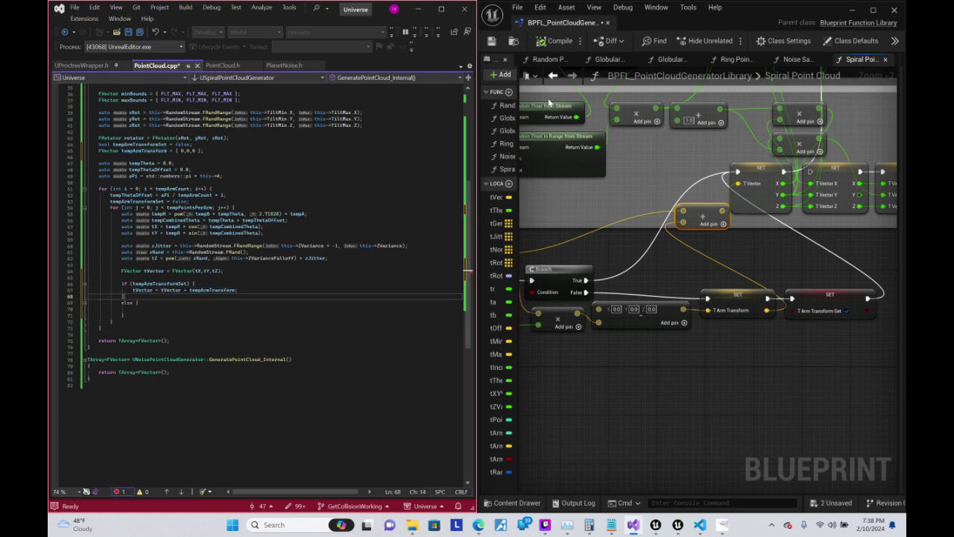
pyautogui.press('Down')
pyautogui.press('Down')
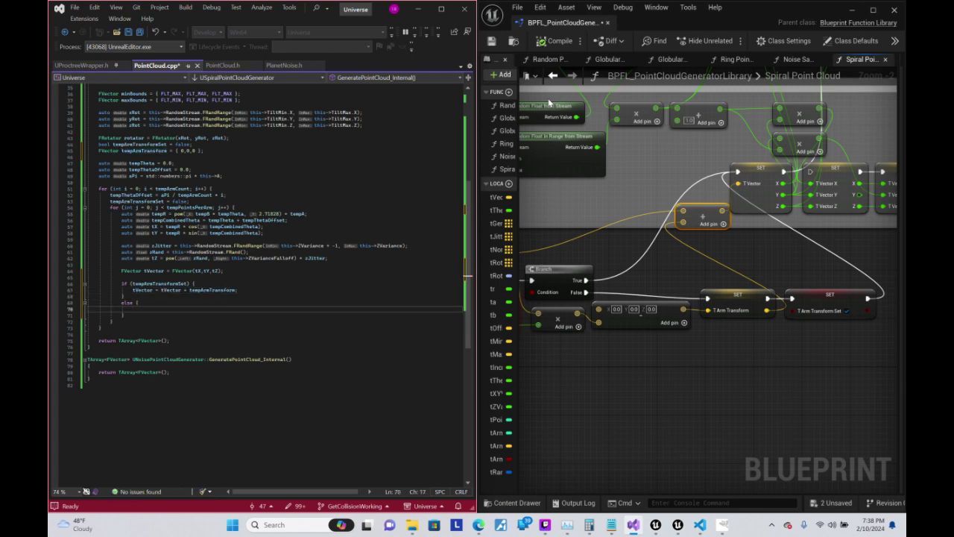
pyautogui.moveTo(634, 399)
pyautogui.mouseDown(button='right')
pyautogui.moveTo(804, 321)
pyautogui.moveTo(786, 365)
pyautogui.moveTo(732, 223)
pyautogui.moveTo(746, 313)
pyautogui.moveTo(880, 298)
pyautogui.moveTo(630, 341)
pyautogui.mouseUp(button='right')
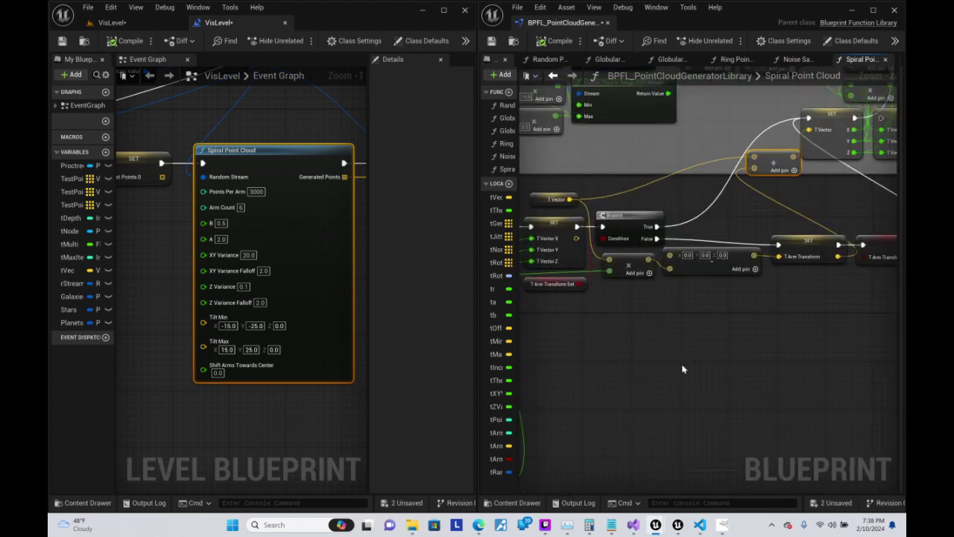
pyautogui.moveTo(701, 528)
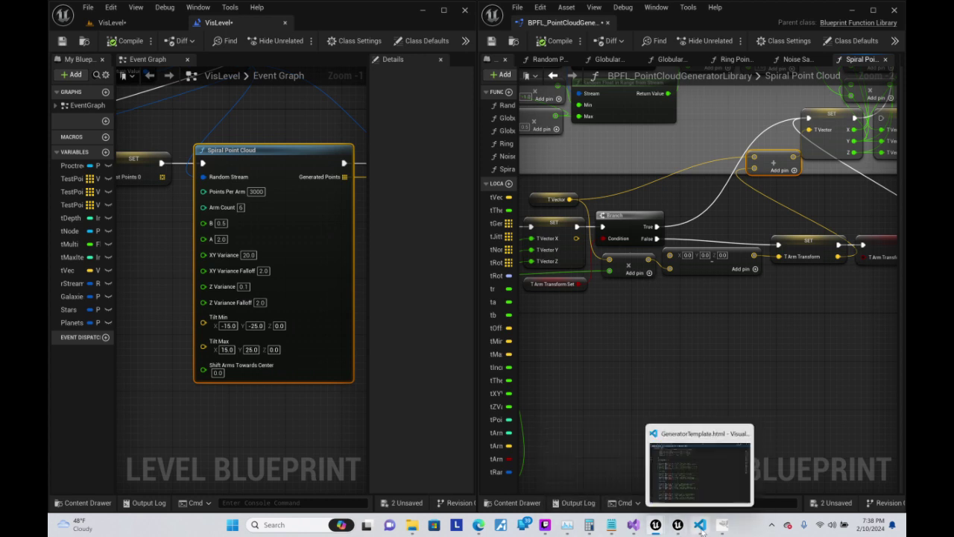
pyautogui.moveTo(642, 524)
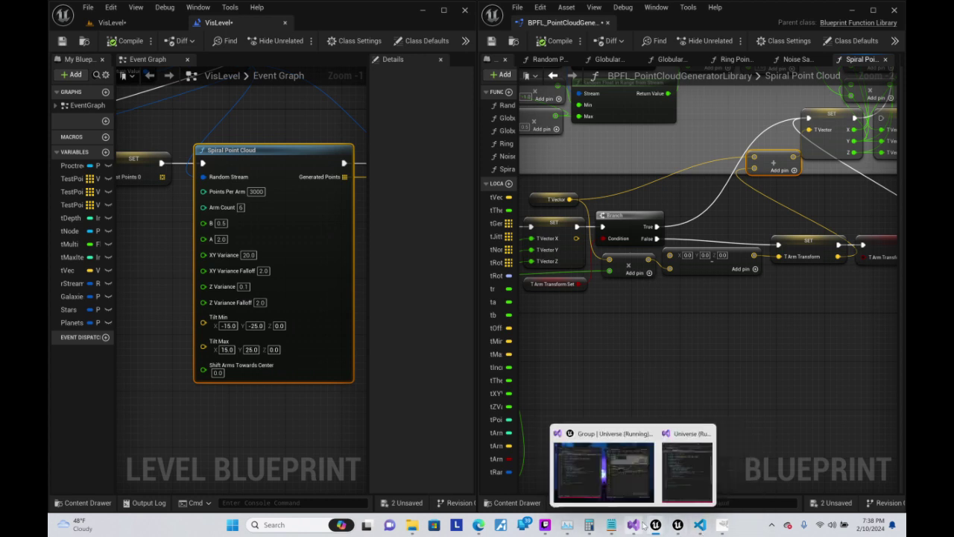
pyautogui.click(607, 473)
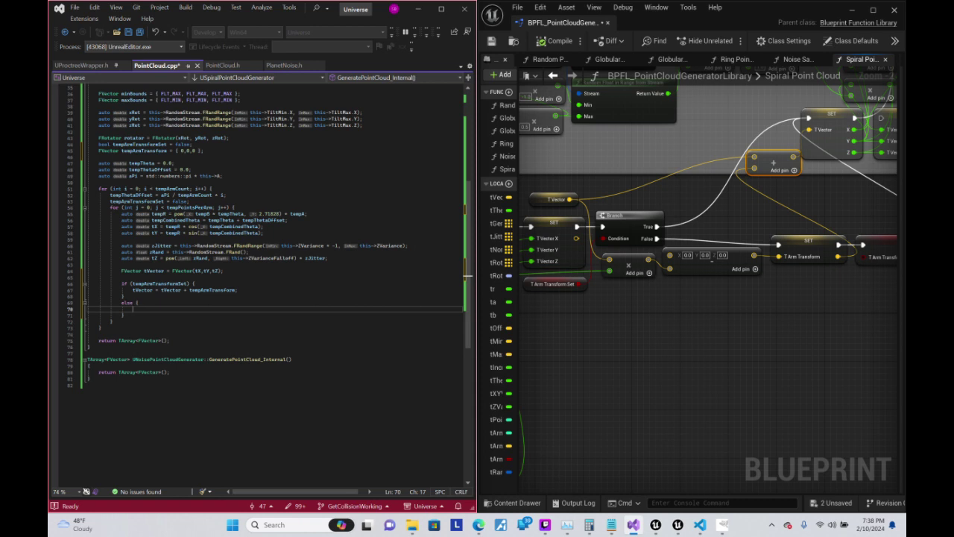
# - Complete the else line with this->ShiftTowardsCenter and insert '0 -' before tVector
pyautogui.write('tVector')
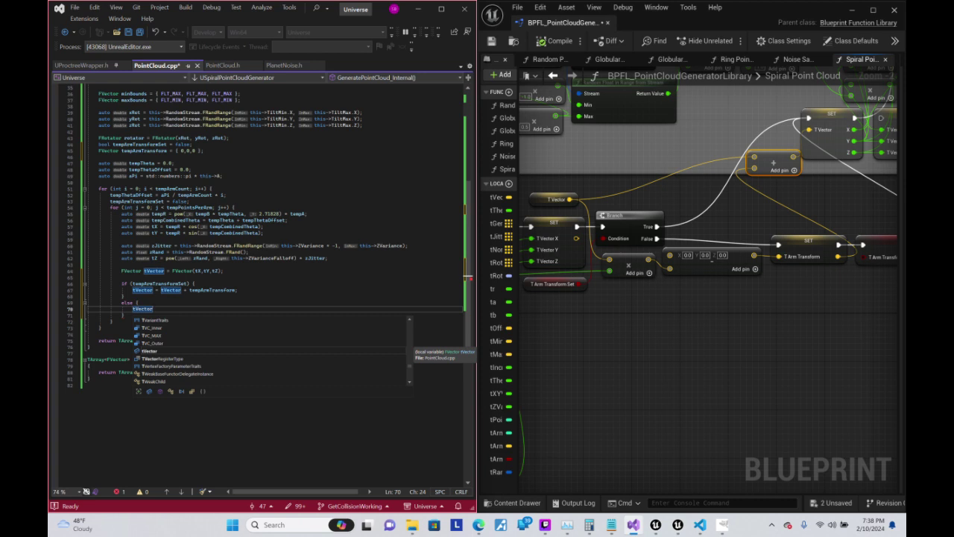
pyautogui.write(' = ')
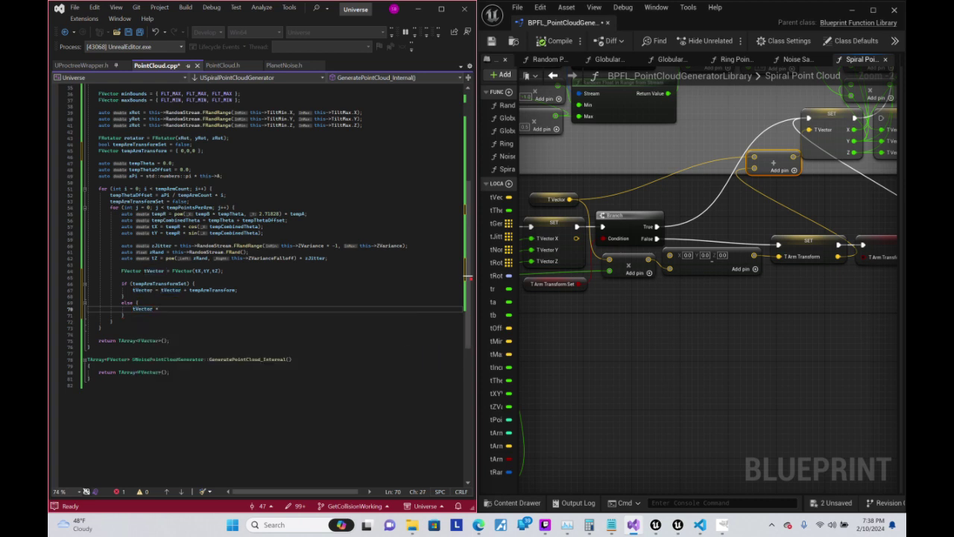
pyautogui.write('this->Shi')
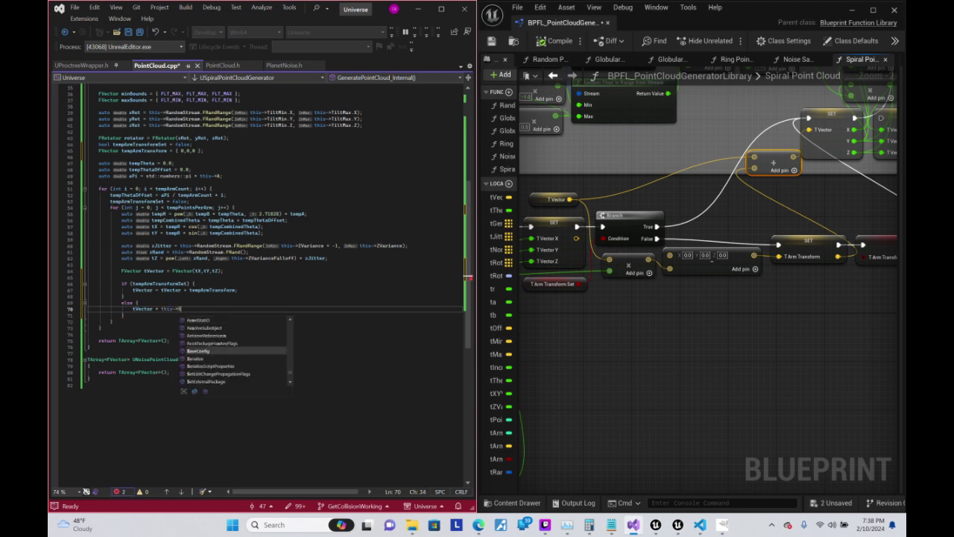
pyautogui.press('Tab')
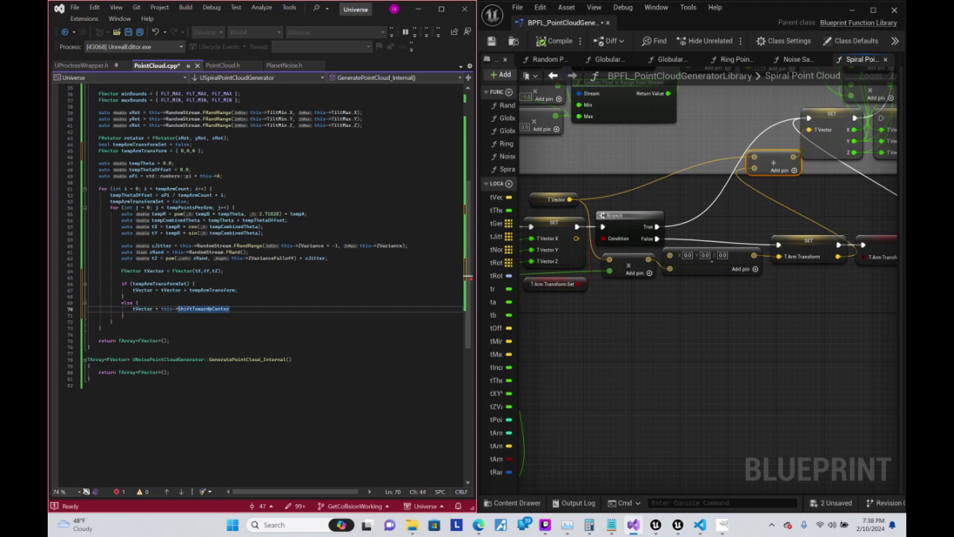
pyautogui.press('Home')
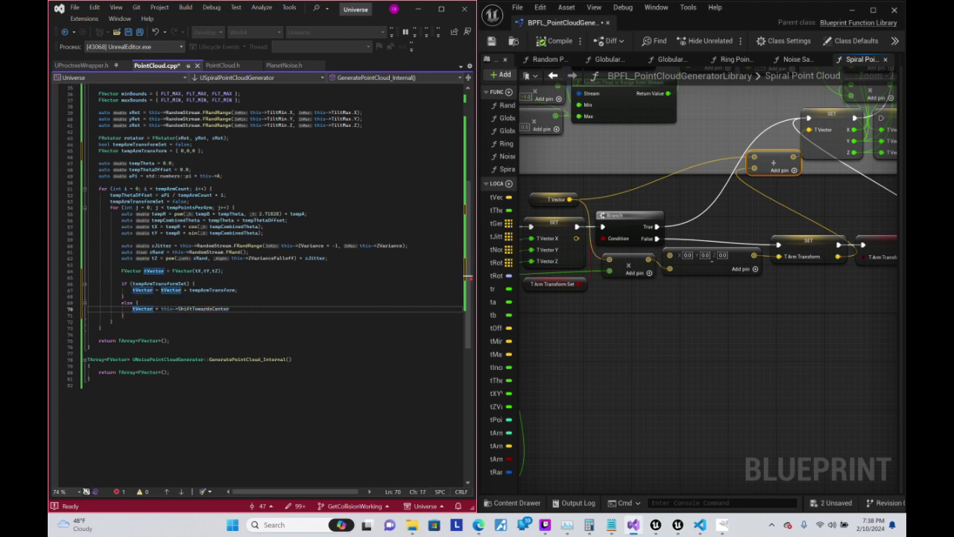
pyautogui.write('0 -')
pyautogui.press('Home')
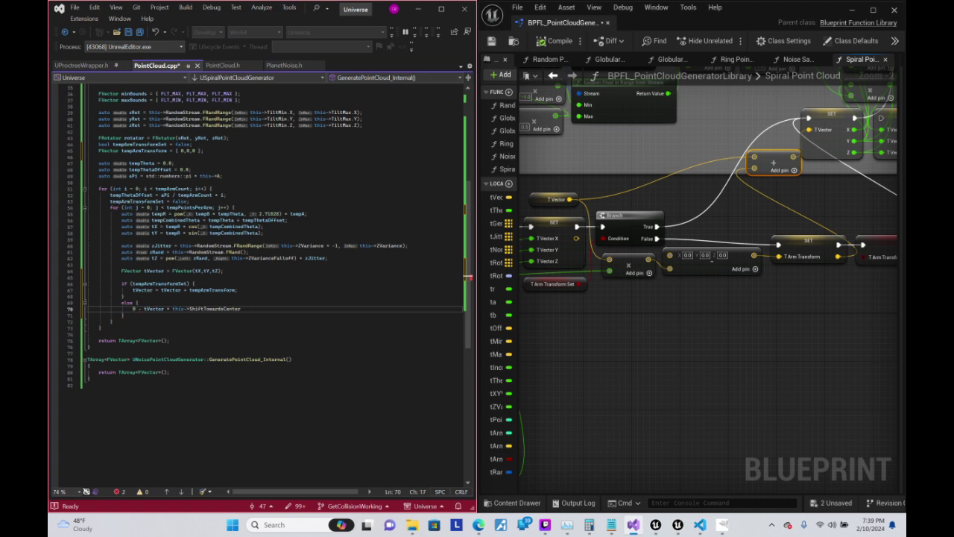
pyautogui.write('t')
pyautogui.press('BackSpace')
# - Prefix the line with 'tempArmTransform = { 0,0,0 }' and delete the stray trailing character
pyautogui.write('tem')
pyautogui.write('pArmTrans')
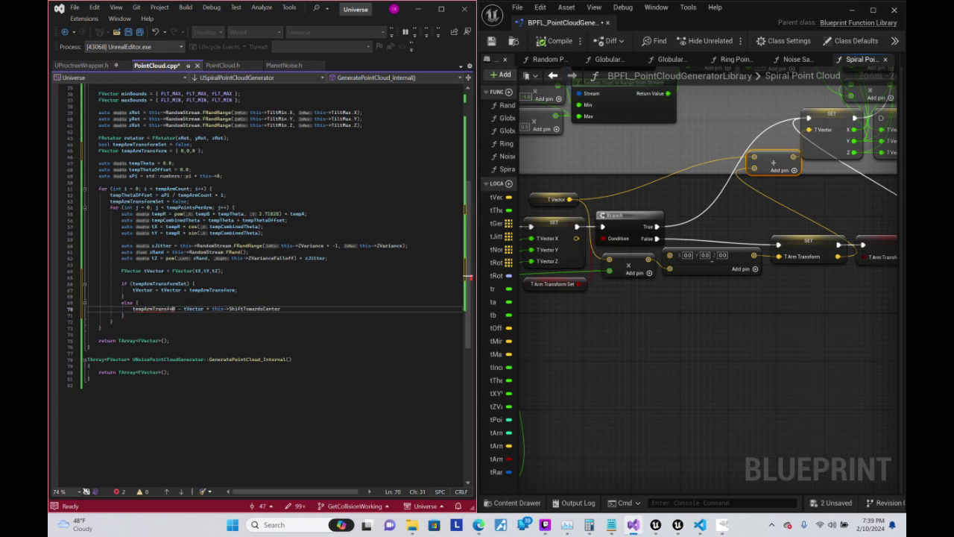
pyautogui.write('form = ')
pyautogui.write('{ 0 }')
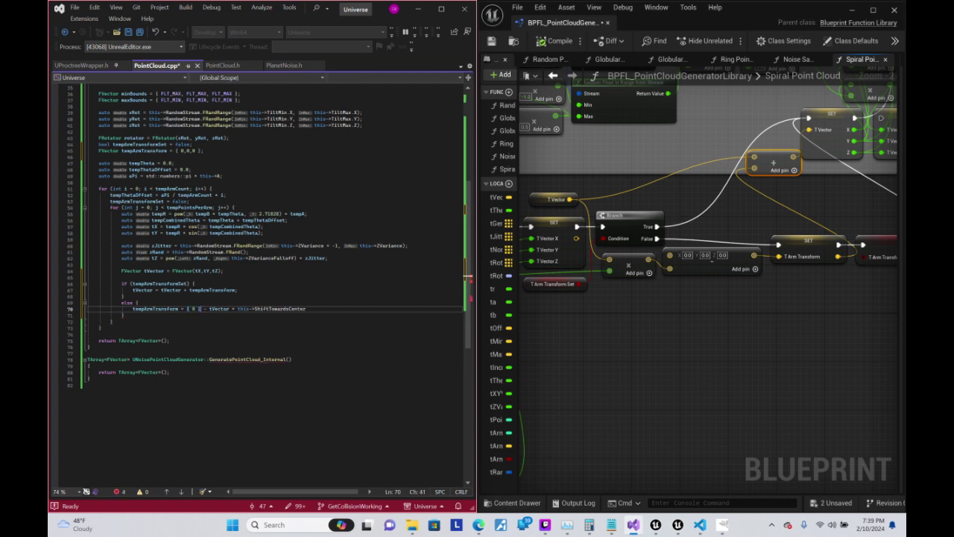
pyautogui.write(',0,0')
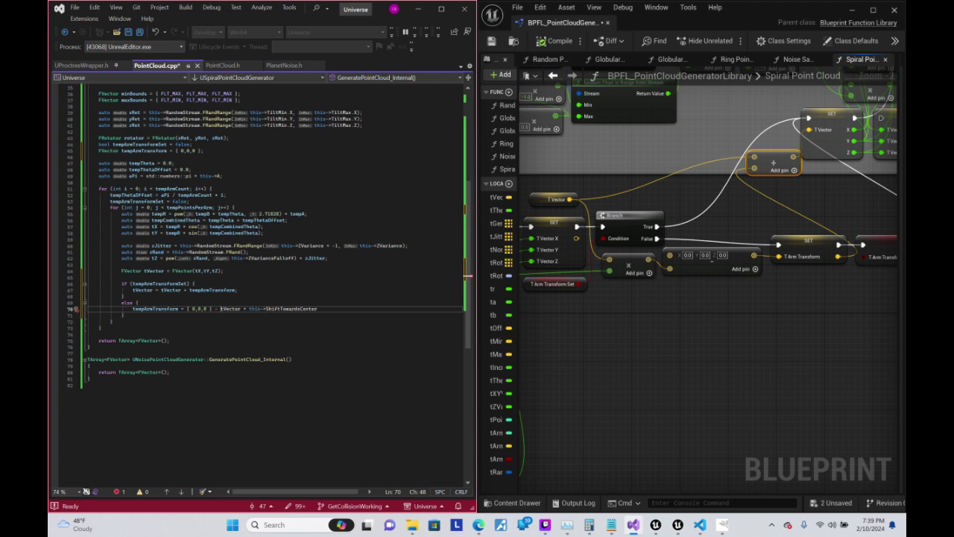
pyautogui.moveTo(210, 308)
pyautogui.hotkey('shift', 'Down')
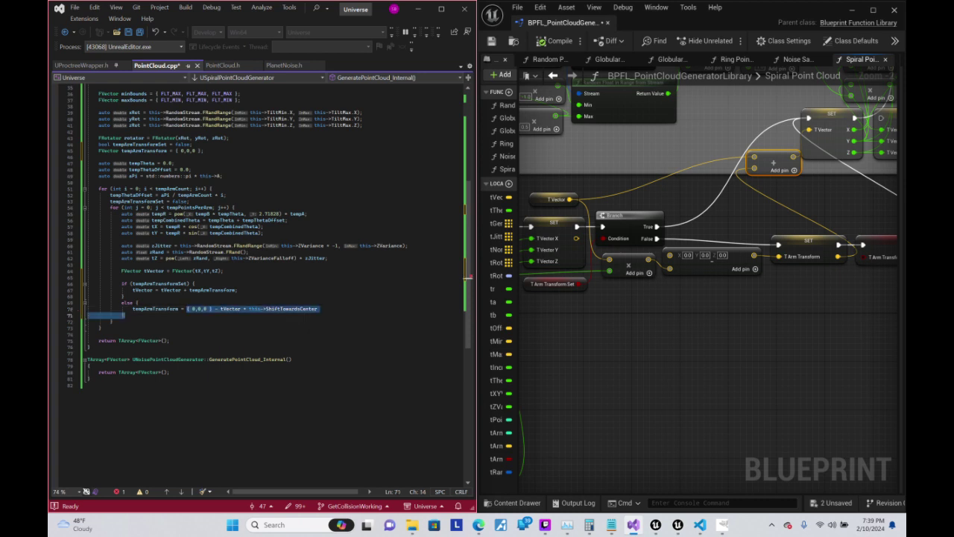
pyautogui.hotkey('shift', 'Up')
pyautogui.press('End')
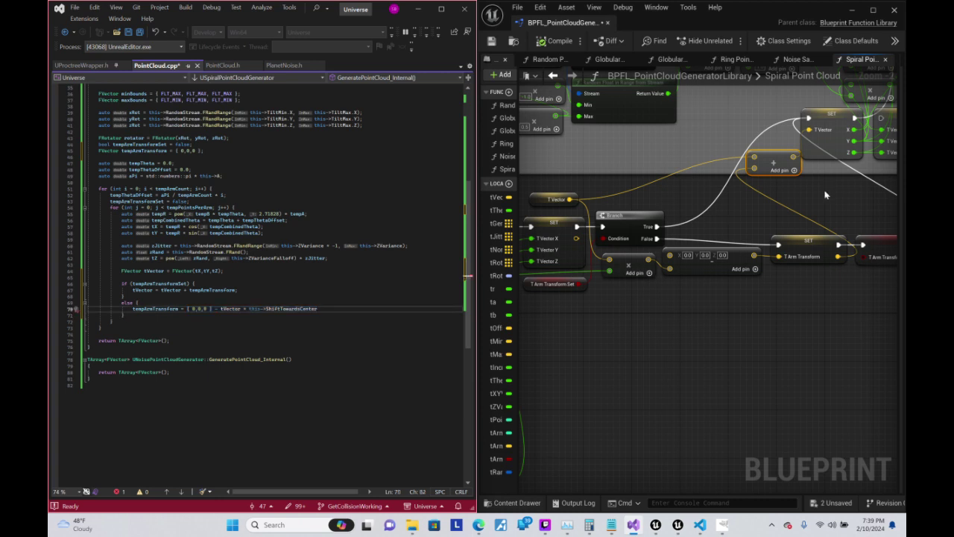
pyautogui.press('BackSpace')
# - End the tVector addition line with a semicolon and negate the condition to !tempArmTransformSet
pyautogui.press('Up')
pyautogui.press('Up')
pyautogui.press('Up')
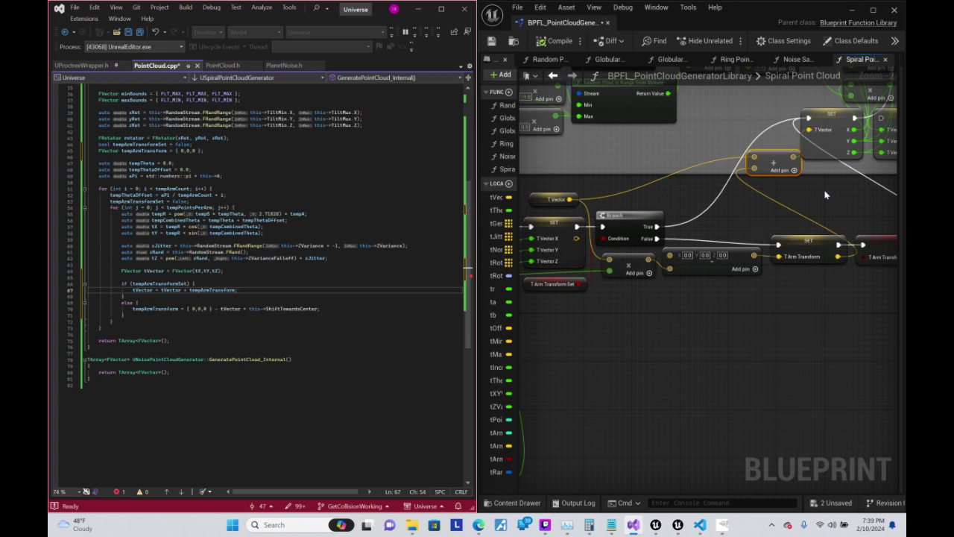
pyautogui.write(';')
pyautogui.hotkey('ctrl', 'Left')
pyautogui.hotkey('ctrl', 'Left')
pyautogui.hotkey('ctrl', 'Left')
pyautogui.press('Up')
pyautogui.write('!')
# - Move the tVector addition statement below the block and remove the else
pyautogui.press('Down')
pyautogui.press('Home')
pyautogui.hotkey('shift', 'End')
pyautogui.hotkey('ctrl', 'x')
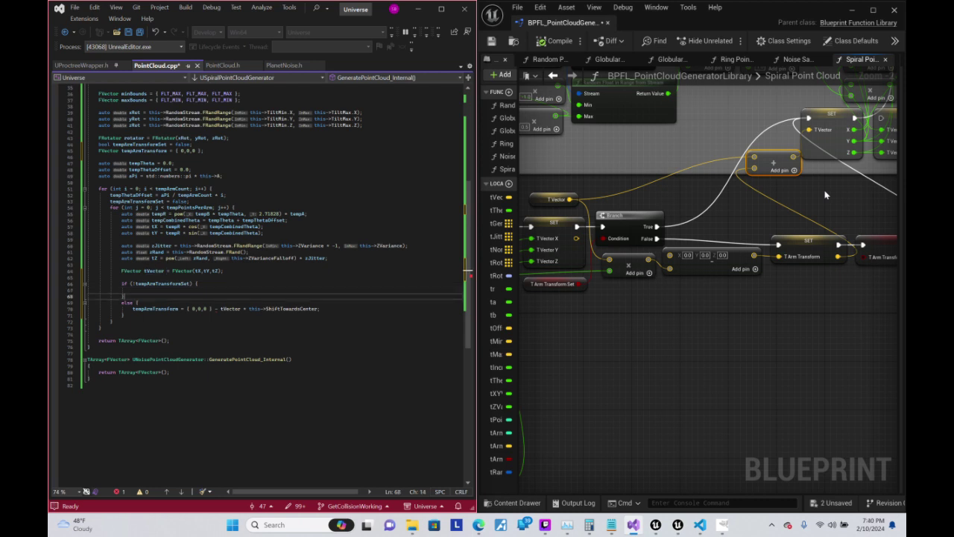
pyautogui.press('Down')
pyautogui.press('Down')
pyautogui.press('Down')
pyautogui.press('End')
pyautogui.press('Return')
pyautogui.hotkey('ctrl', 'v')
pyautogui.press('Up')
pyautogui.press('Up')
pyautogui.press('Up')
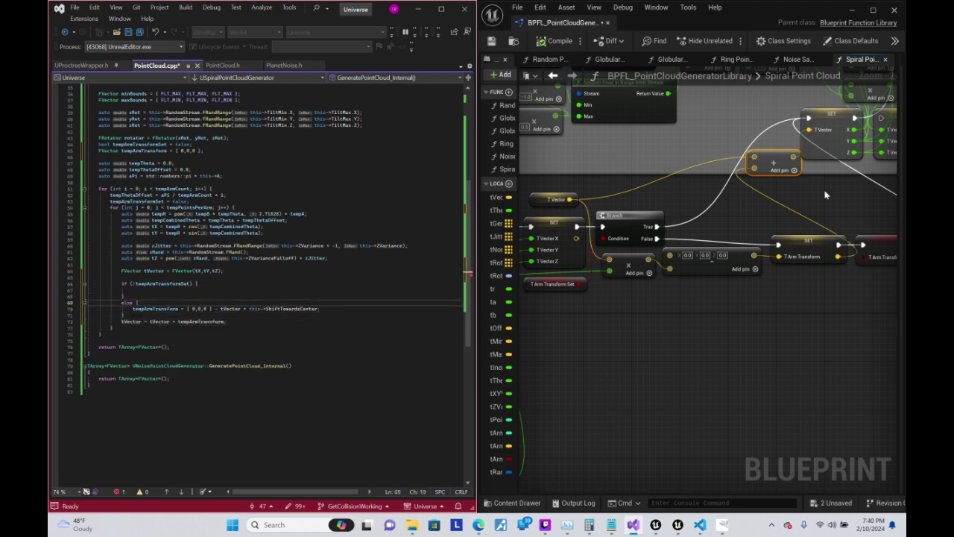
pyautogui.hotkey('shift', 'Up')
pyautogui.hotkey('shift', 'Up')
pyautogui.press('Delete')
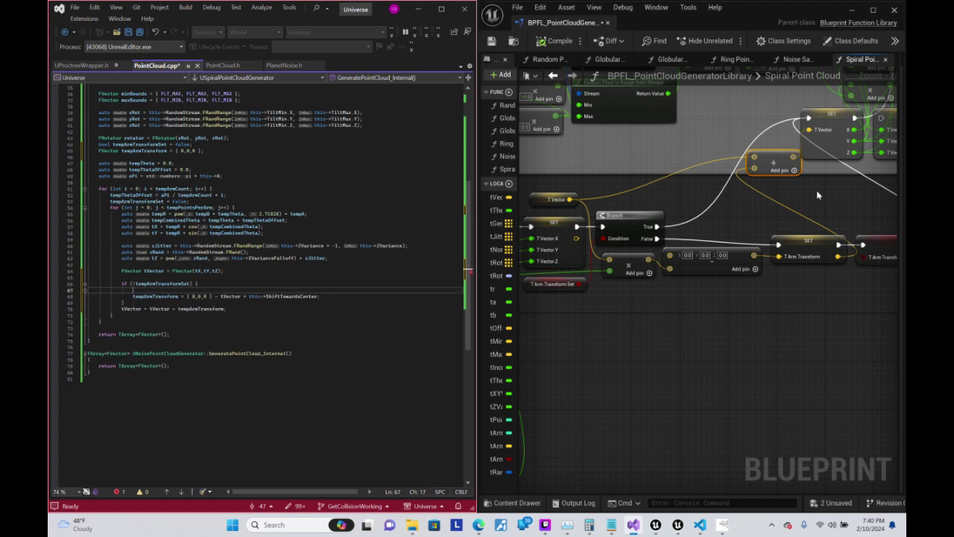
# - Delete the blank line inside the if block and add a parenthesis before the zero vector
pyautogui.press('Up')
pyautogui.press('End')
pyautogui.press('Delete')
pyautogui.press('Down')
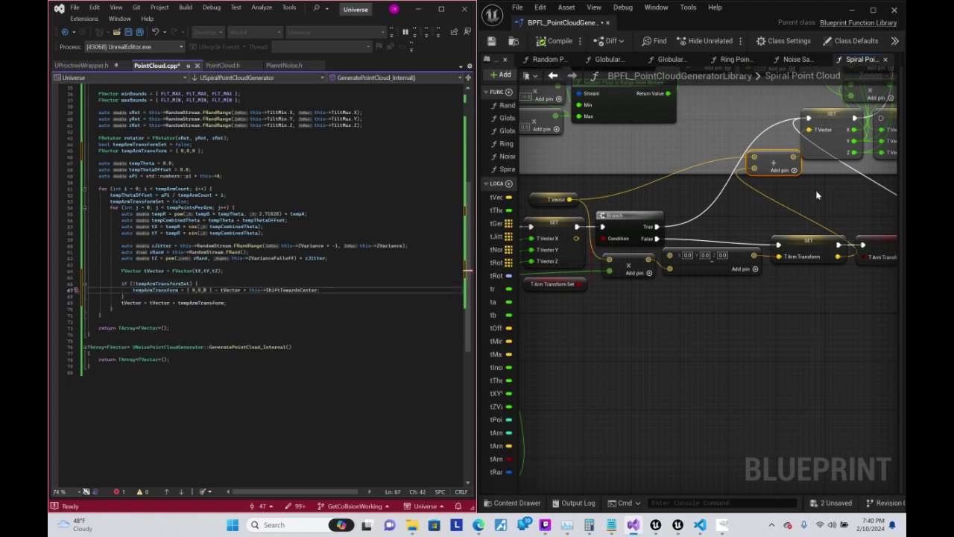
pyautogui.press('Left')
pyautogui.press('Left')
pyautogui.press('Left')
pyautogui.write('(')
pyautogui.press('Right')
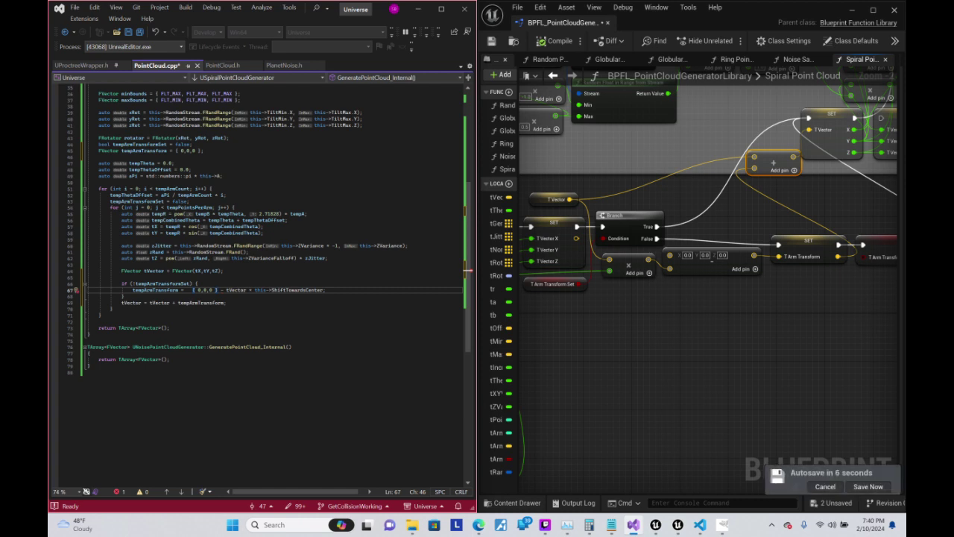
# - Delete the zero vector from the tempArmTransform expression and start a new line above it
pyautogui.moveTo(215, 292)
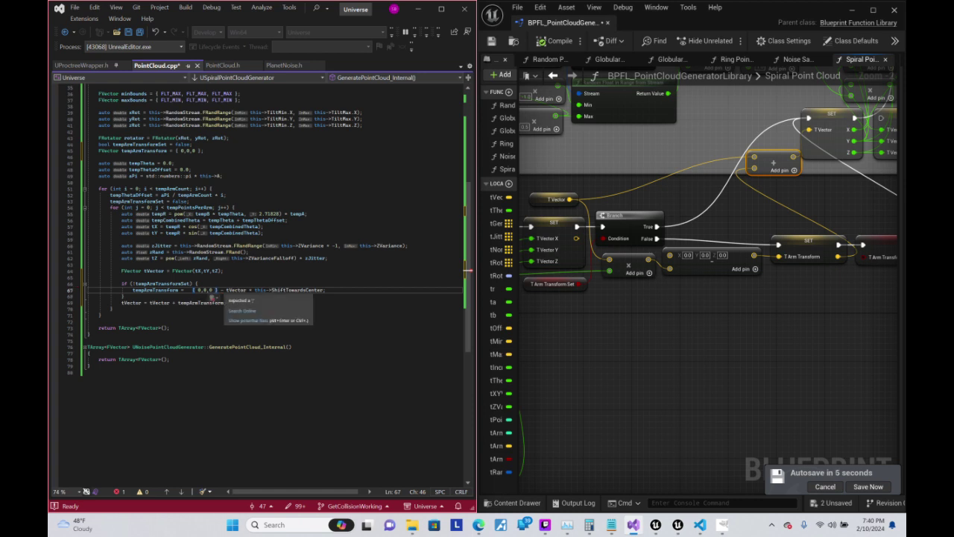
pyautogui.click(195, 290)
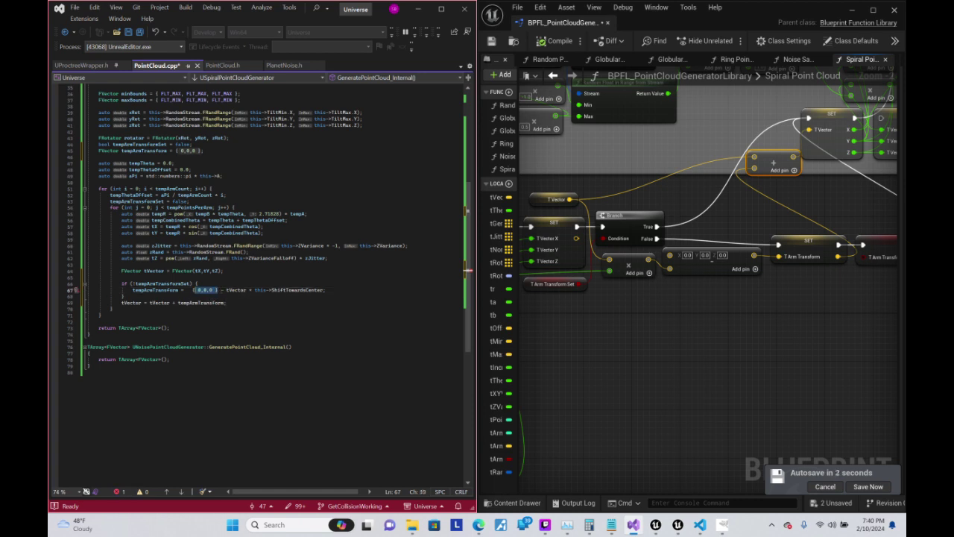
pyautogui.press('Delete')
pyautogui.press('Up')
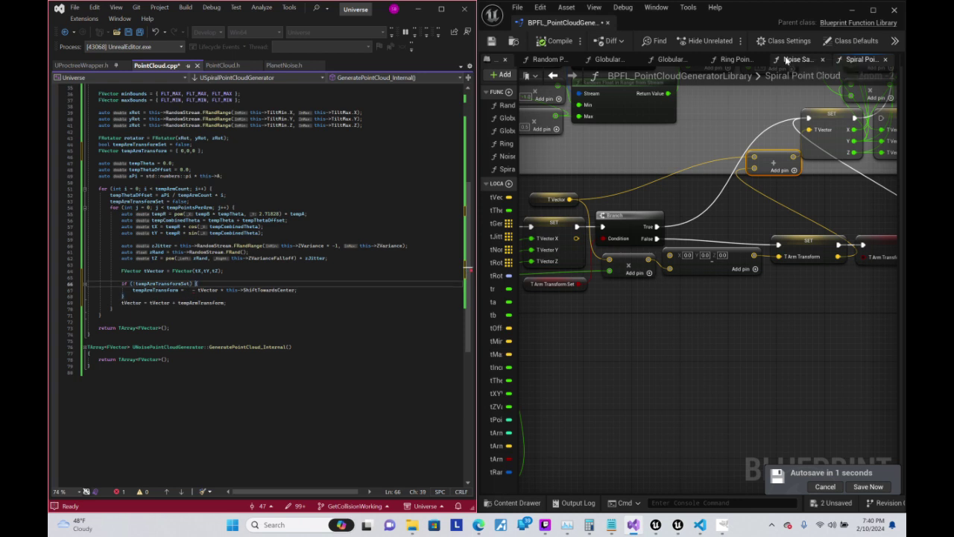
pyautogui.press('Return')
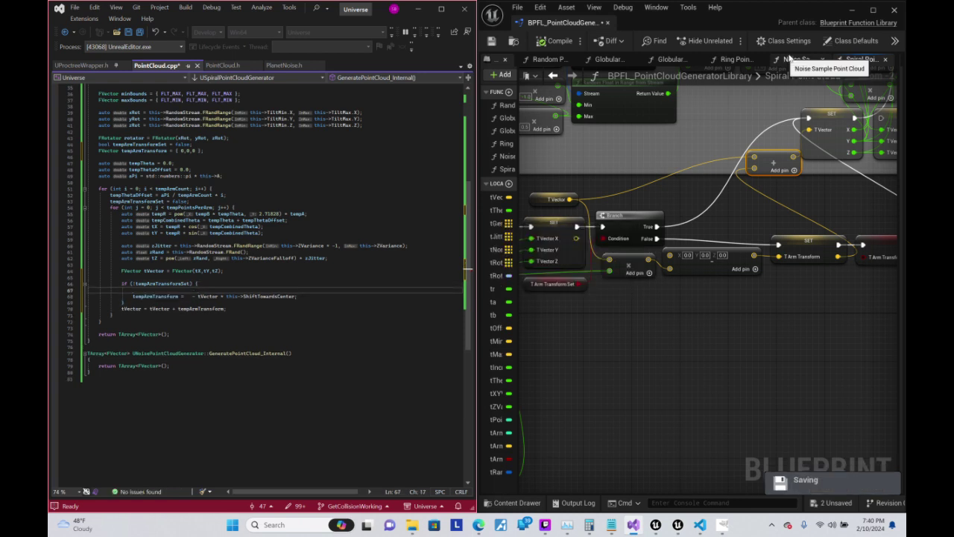
pyautogui.write('t')
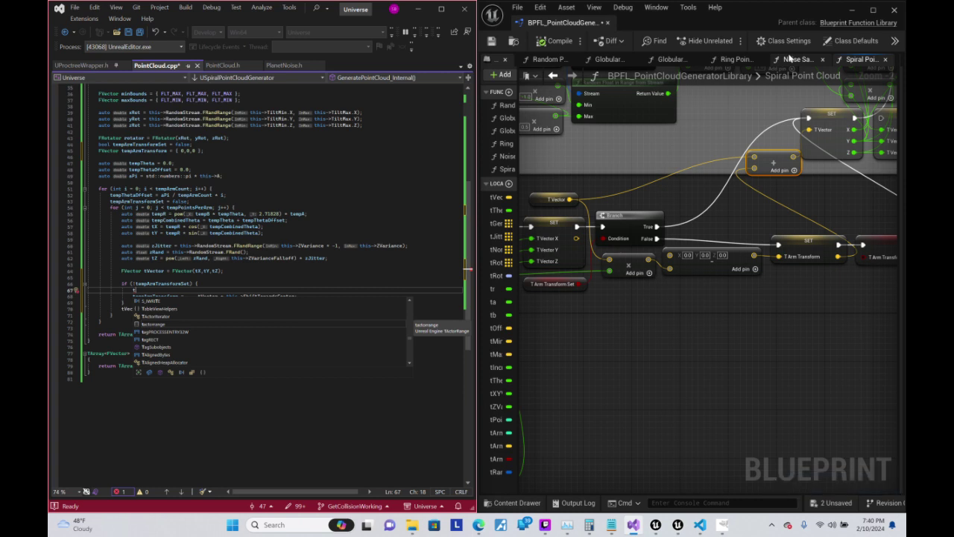
# - Declare FVector tShift = {0,0,0} and use tShift as the first term before '- tVector'
pyautogui.write('Shift = ')
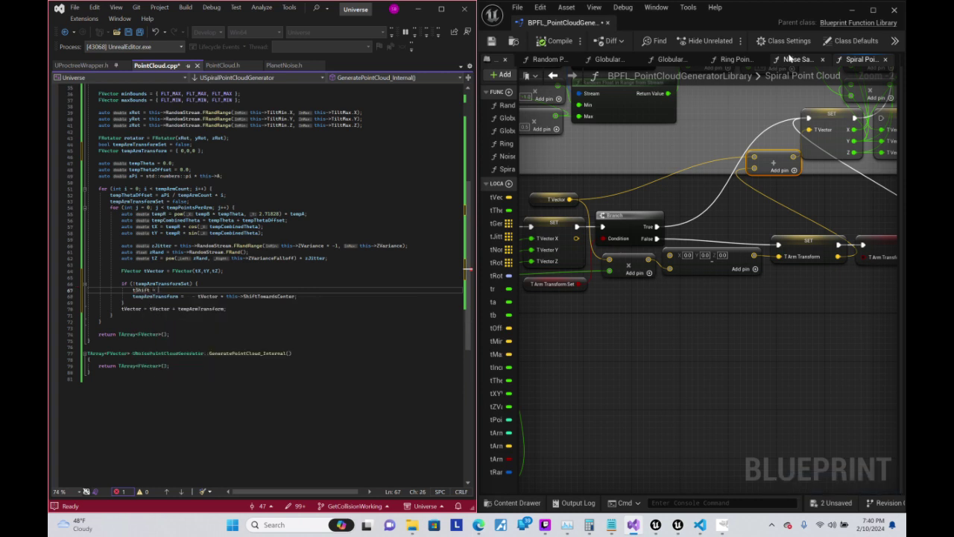
pyautogui.write('{')
pyautogui.write('0,0,0')
pyautogui.press('Home')
pyautogui.write('FVector tShift')
pyautogui.press('Down')
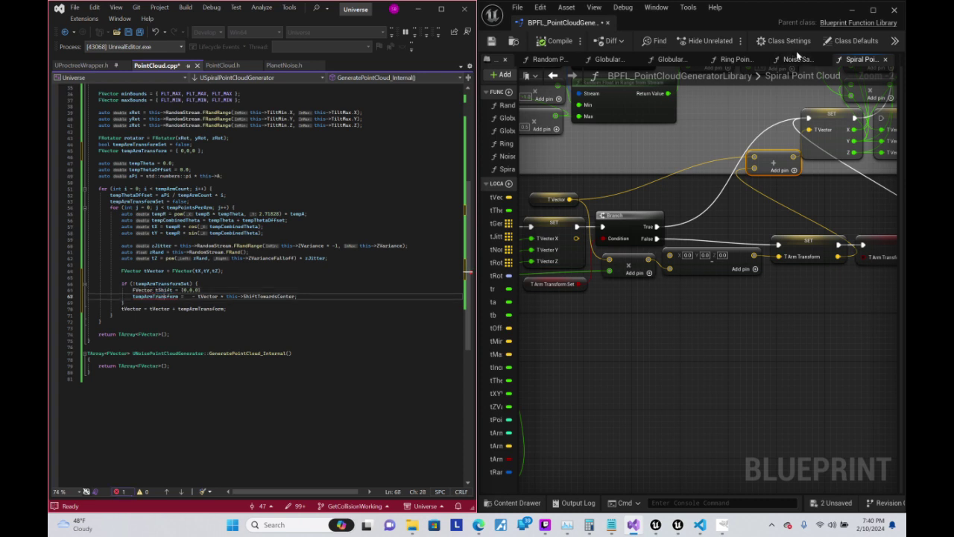
pyautogui.write('t')
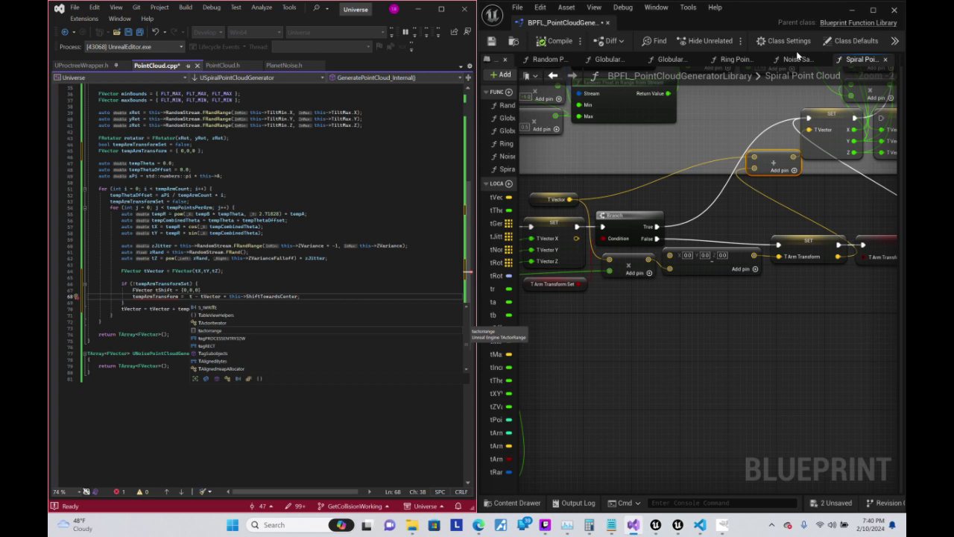
pyautogui.write('Shift')
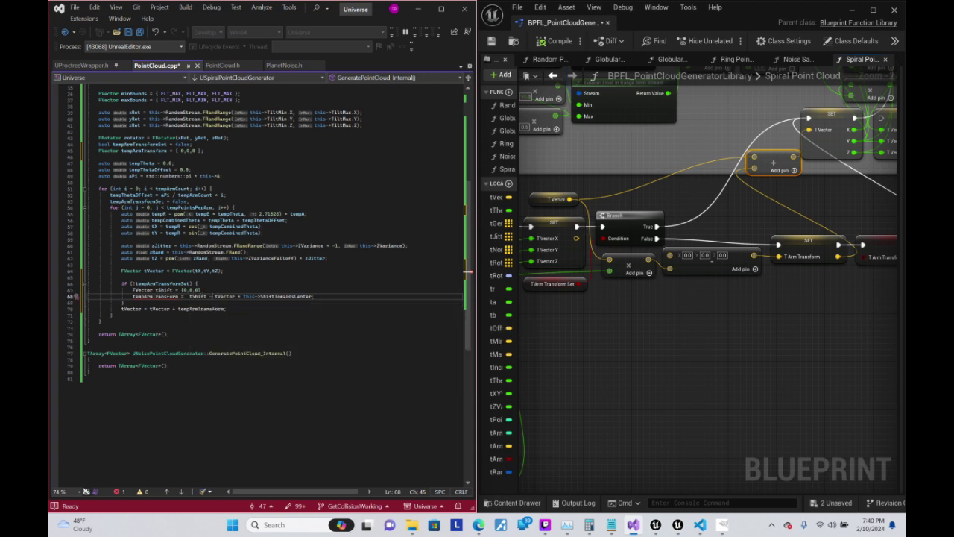
# - Ask ChatGPT 'how do i subtract 2 fvectors' in Edge, then minimize the browser
pyautogui.moveTo(212, 297)
pyautogui.click(478, 524)
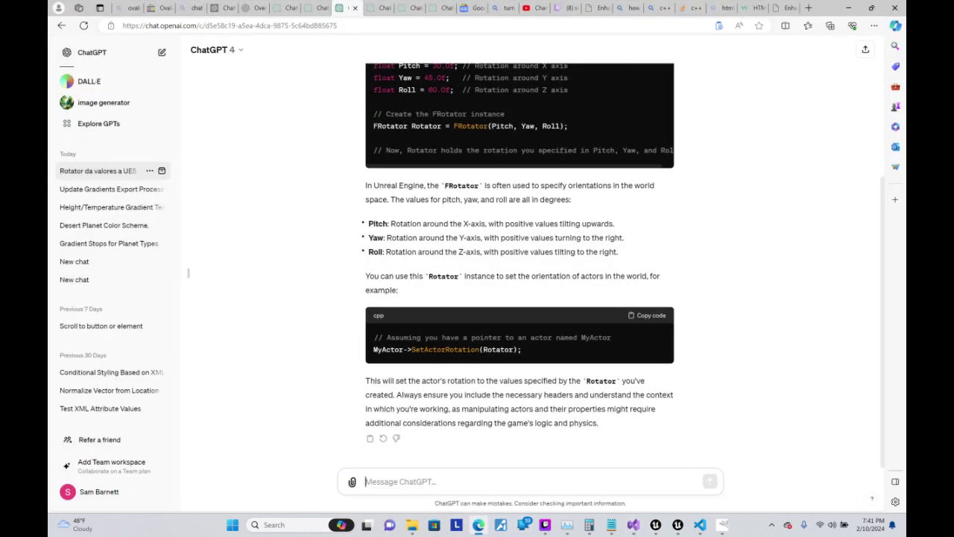
pyautogui.write('how do i')
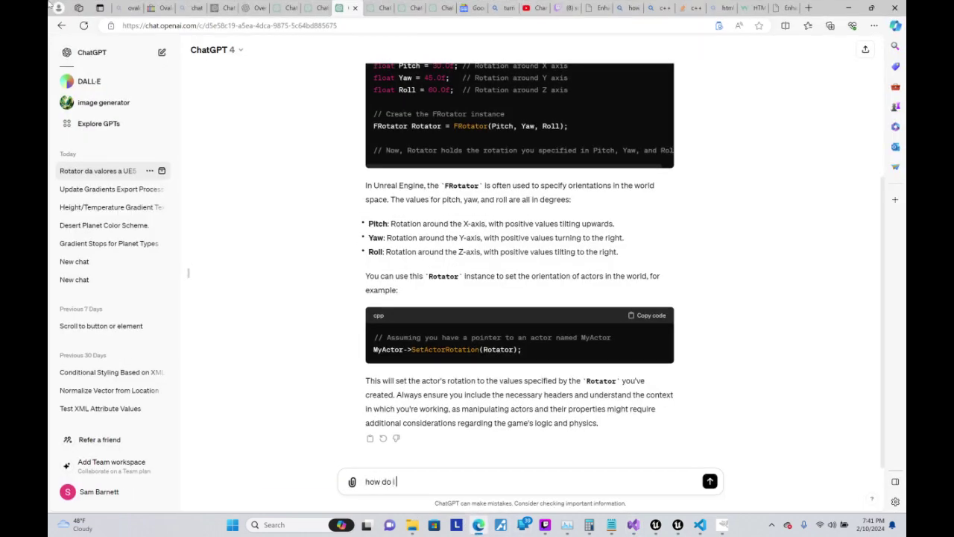
pyautogui.write(' subtract 2')
pyautogui.write(' fvectors')
pyautogui.press('Return')
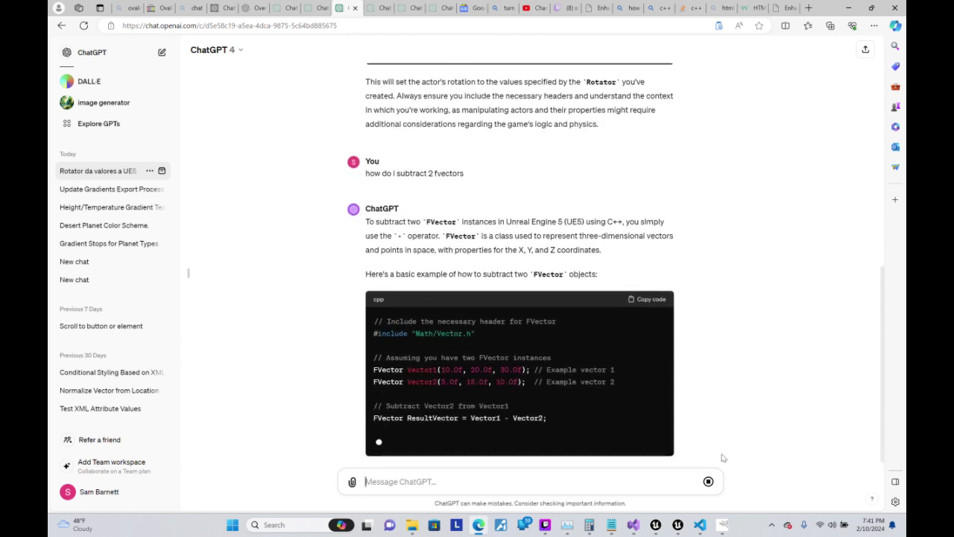
pyautogui.click(479, 525)
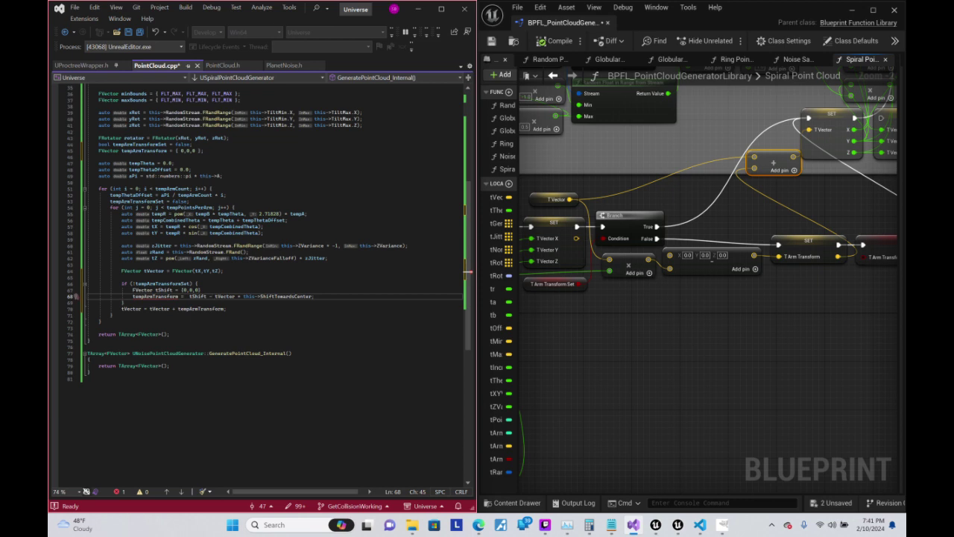
# - Add the missing semicolon after the tShift declaration and remove the extra space after the equals sign
pyautogui.click(163, 201)
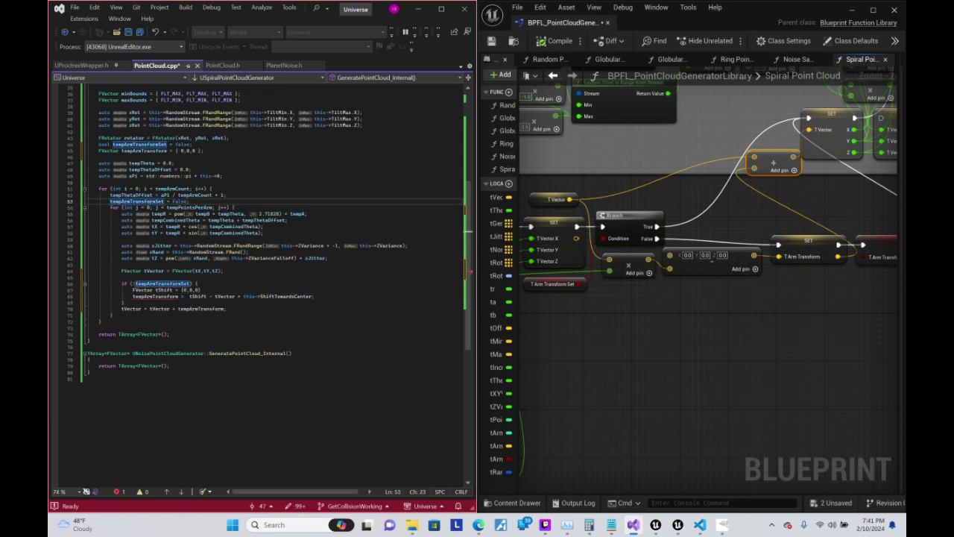
pyautogui.click(167, 151)
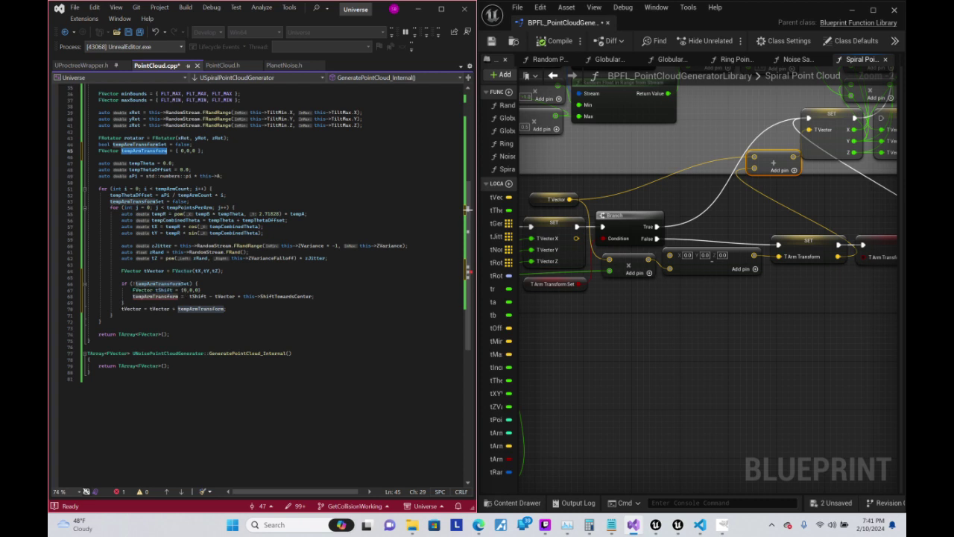
pyautogui.click(225, 309)
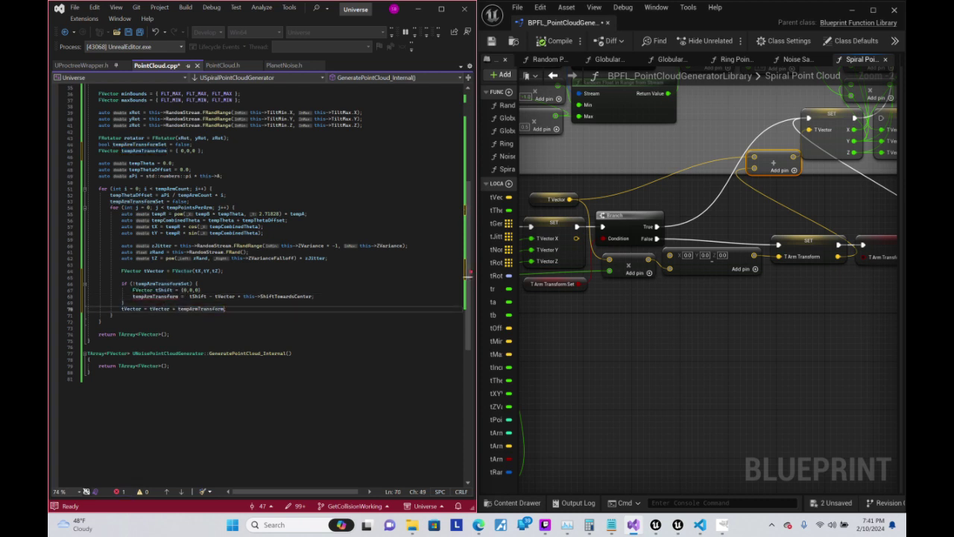
pyautogui.click(202, 290)
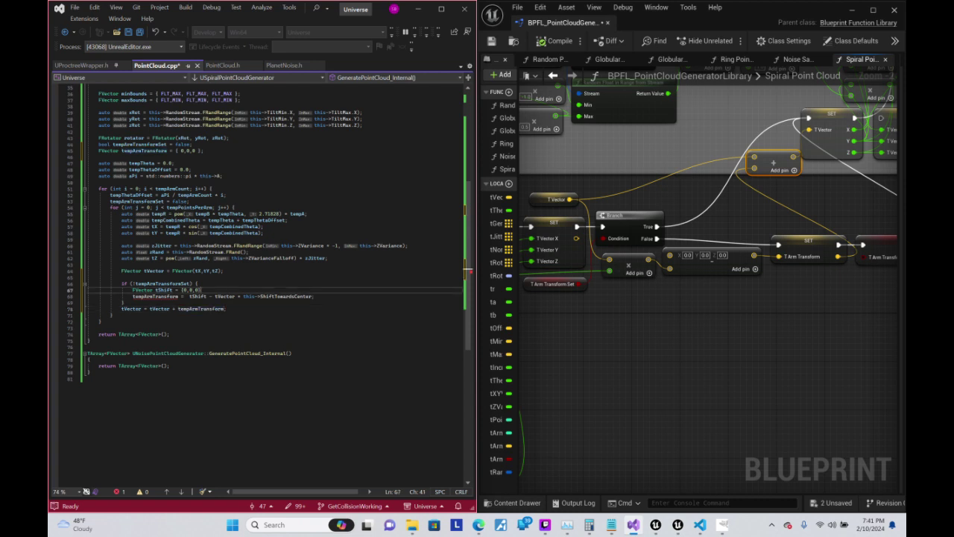
pyautogui.write(';')
pyautogui.click(188, 296)
pyautogui.press('BackSpace')
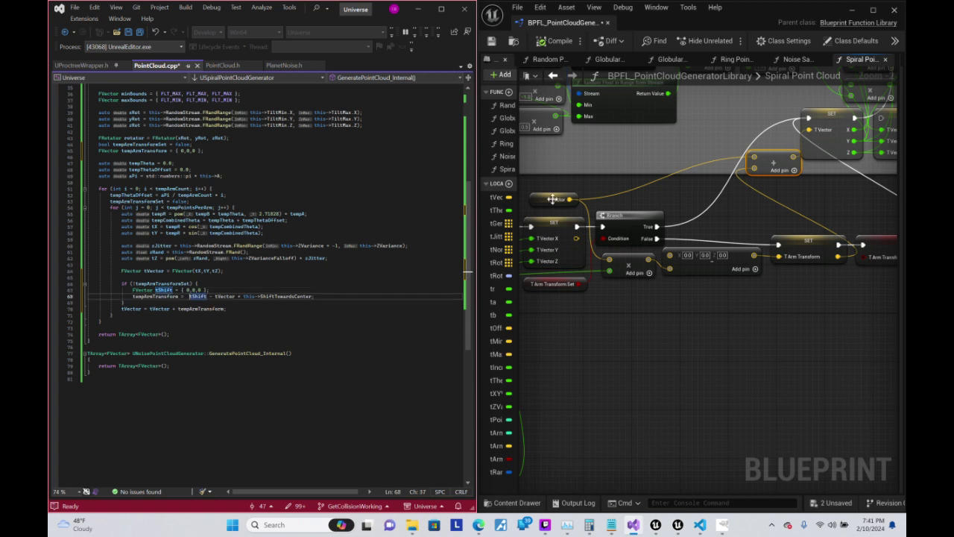
pyautogui.press('Down')
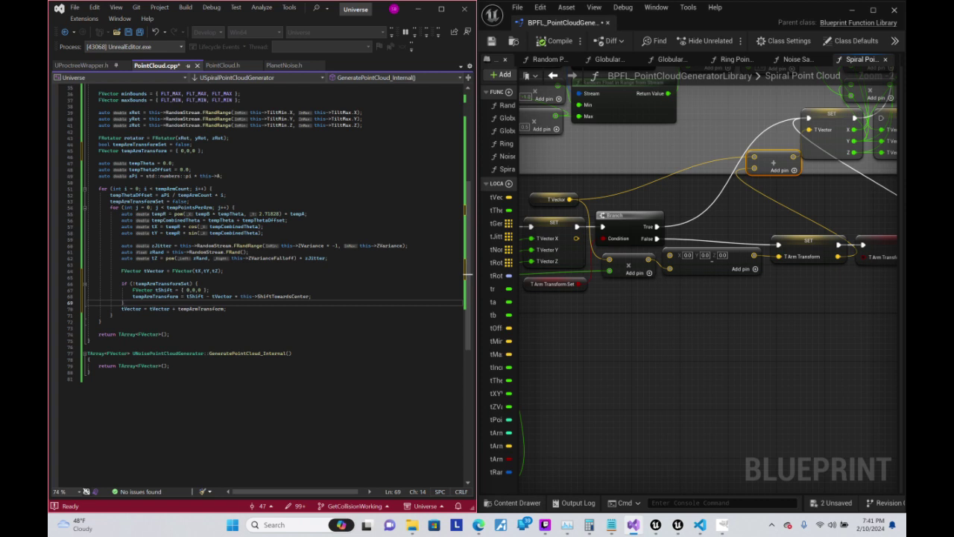
pyautogui.click(203, 308)
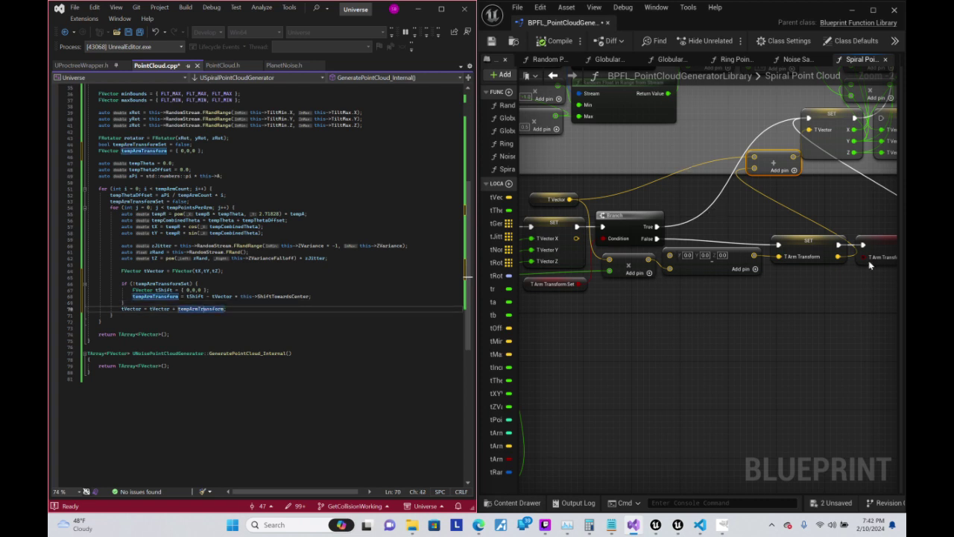
# - Pan the Spiral Point Cloud graph to the SET tVector nodes and box-select the middle and third ones
pyautogui.moveTo(855, 177)
pyautogui.mouseDown(button='right')
pyautogui.moveTo(662, 243)
pyautogui.moveTo(639, 366)
pyautogui.moveTo(614, 357)
pyautogui.mouseUp(button='right')
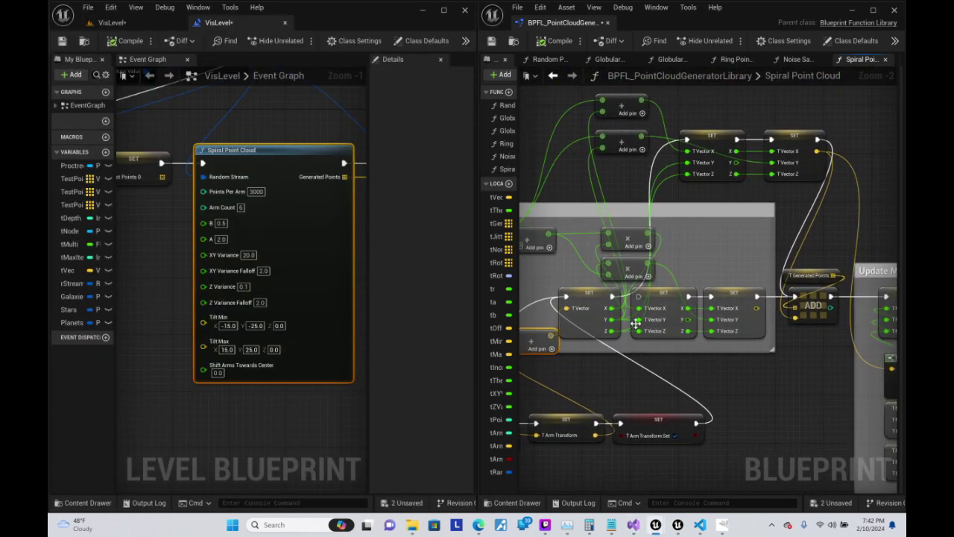
pyautogui.moveTo(638, 324); pyautogui.dragTo(865, 390, button='right')
pyautogui.moveTo(790, 358); pyautogui.dragTo(891, 201, button='right')
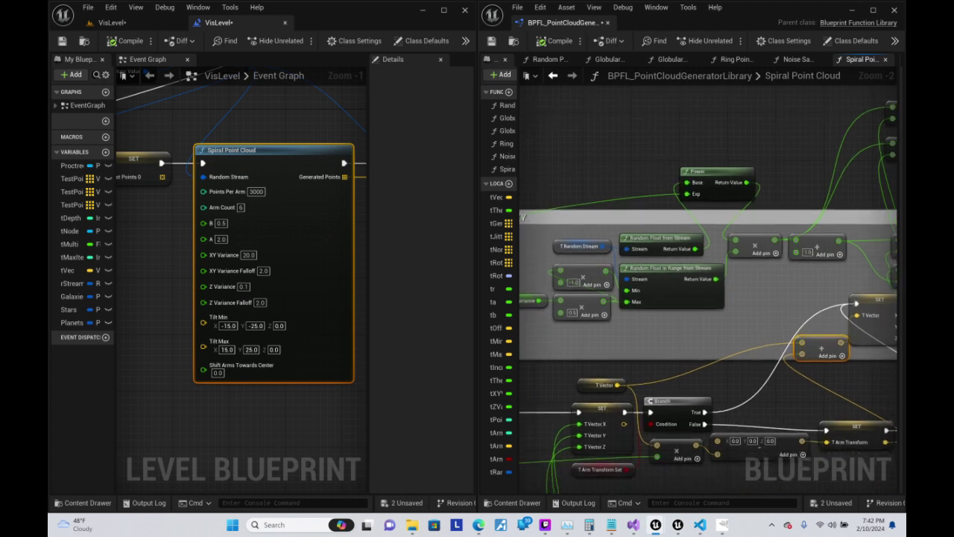
pyautogui.moveTo(894, 239); pyautogui.dragTo(897, 330, button='right')
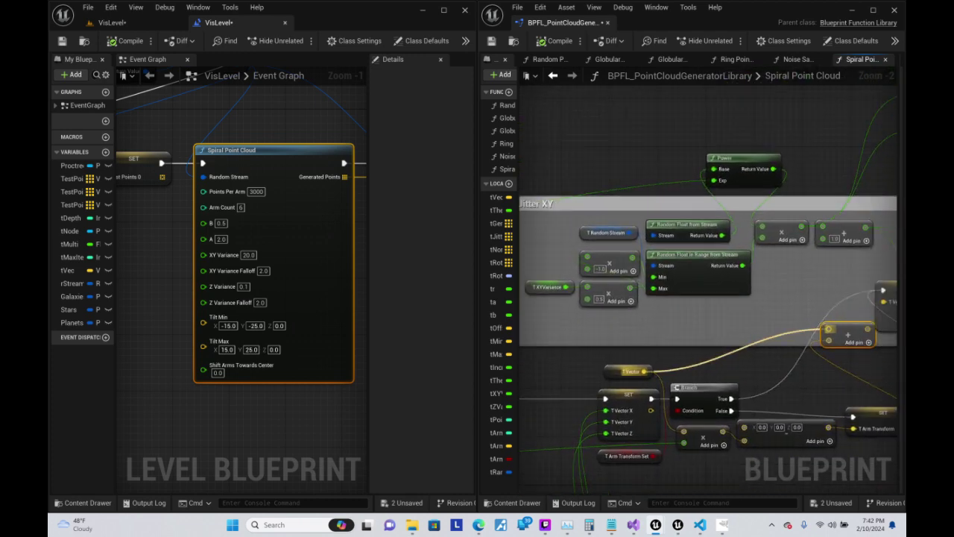
pyautogui.moveTo(850, 284); pyautogui.dragTo(865, 267, button='right')
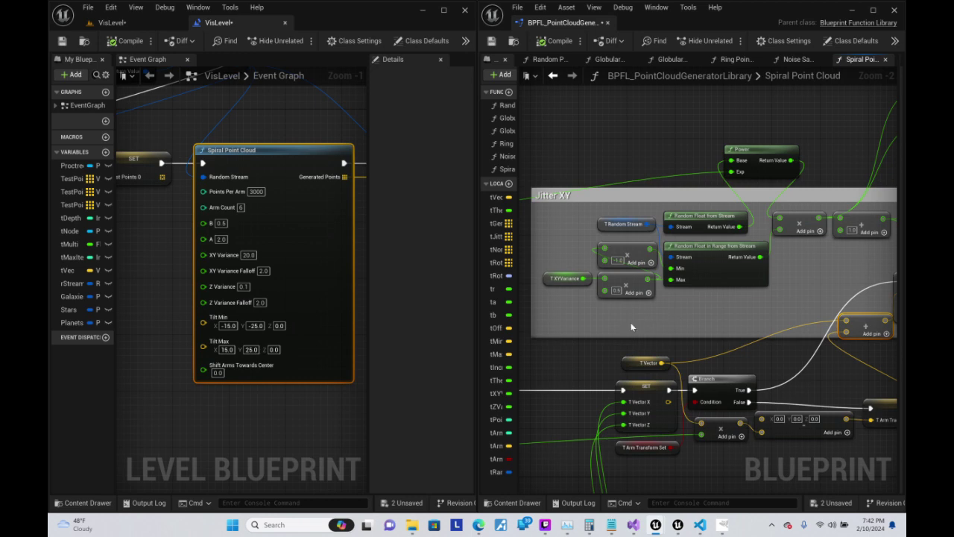
pyautogui.moveTo(892, 290)
pyautogui.mouseDown(button='right')
pyautogui.moveTo(660, 333)
pyautogui.moveTo(642, 346)
pyautogui.moveTo(720, 304)
pyautogui.moveTo(541, 268)
pyautogui.mouseUp(button='right')
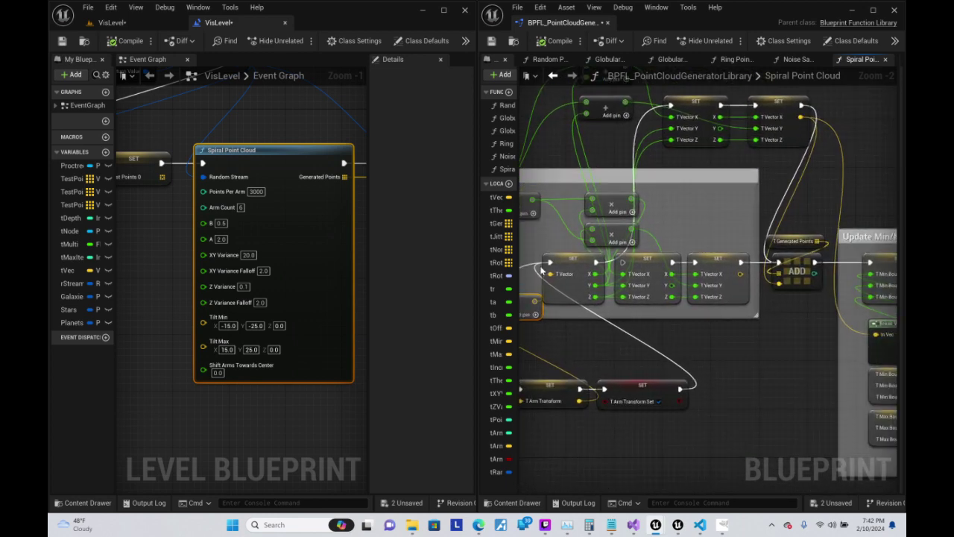
pyautogui.moveTo(642, 267); pyautogui.dragTo(641, 272)
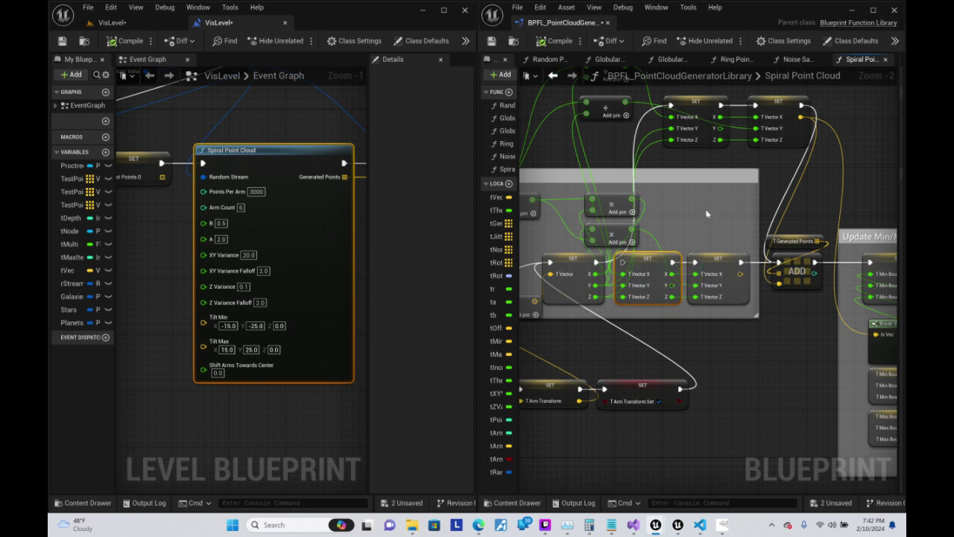
pyautogui.moveTo(650, 223)
pyautogui.mouseDown()
pyautogui.moveTo(720, 264)
pyautogui.moveTo(768, 312)
pyautogui.moveTo(712, 284)
pyautogui.mouseUp()
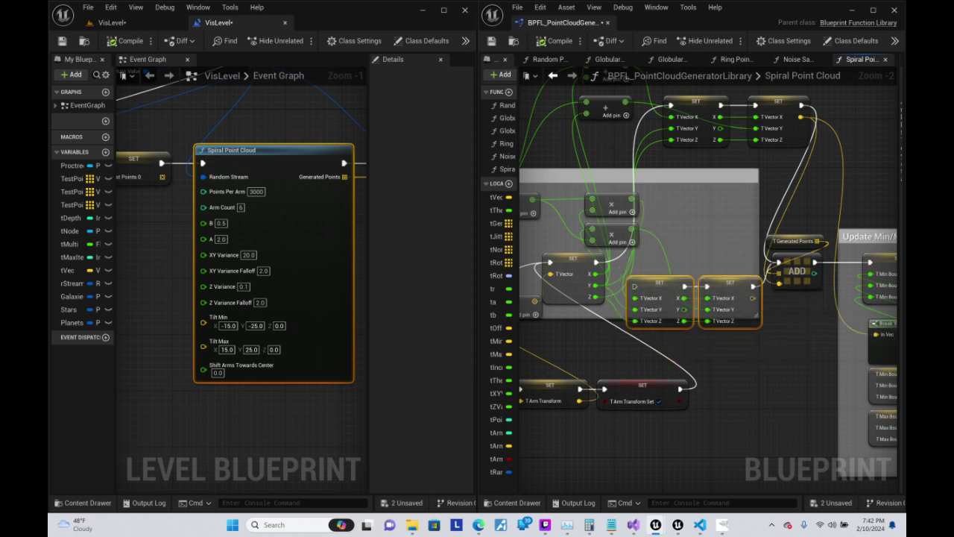
# - Delete the two selected SET tVector nodes, the leftover Add nodes and the 1.0 Add node
pyautogui.press('Delete')
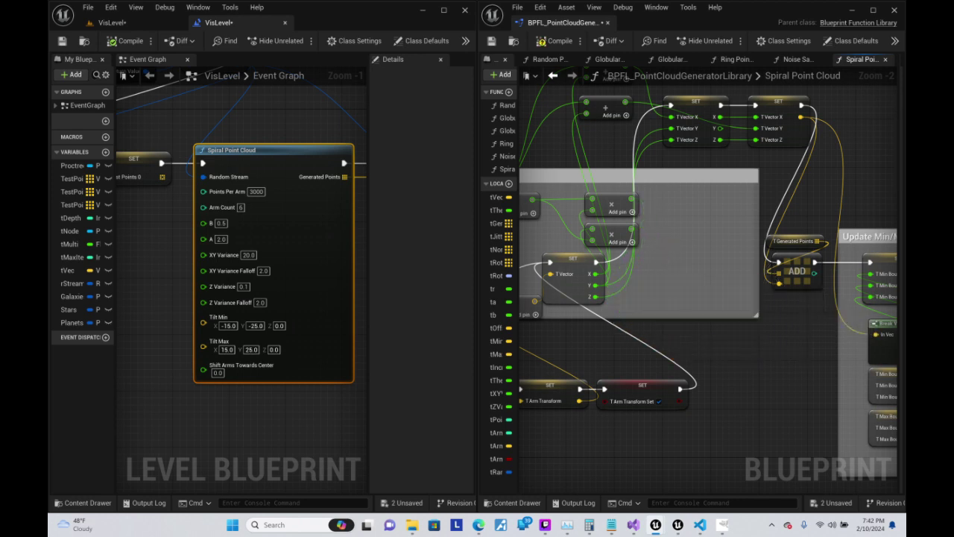
pyautogui.click(610, 198)
pyautogui.press('q')
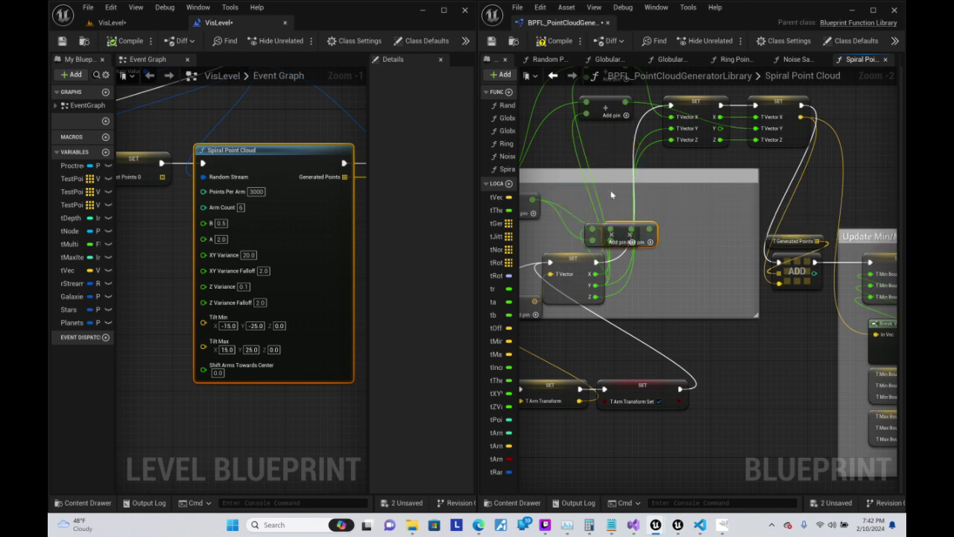
pyautogui.press('Delete')
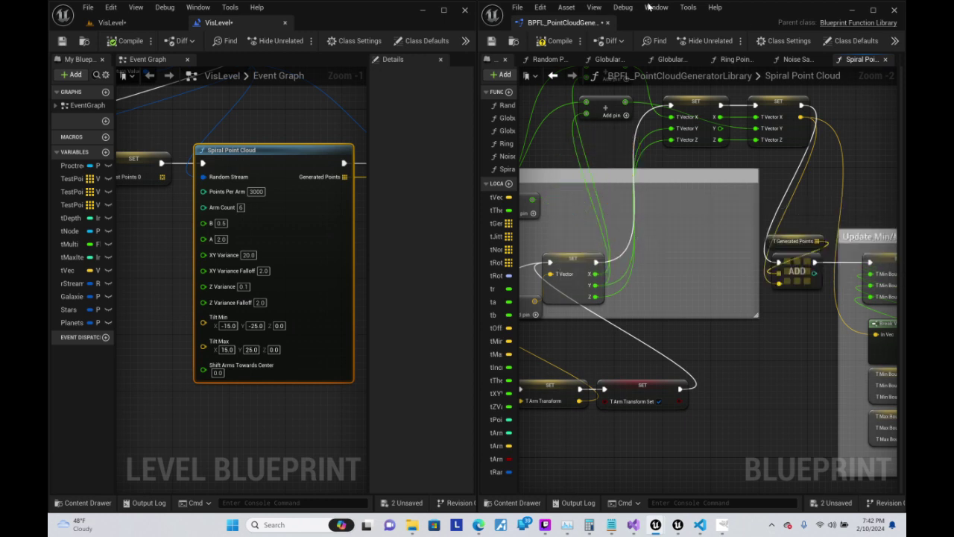
pyautogui.moveTo(594, 141); pyautogui.dragTo(788, 150, button='right')
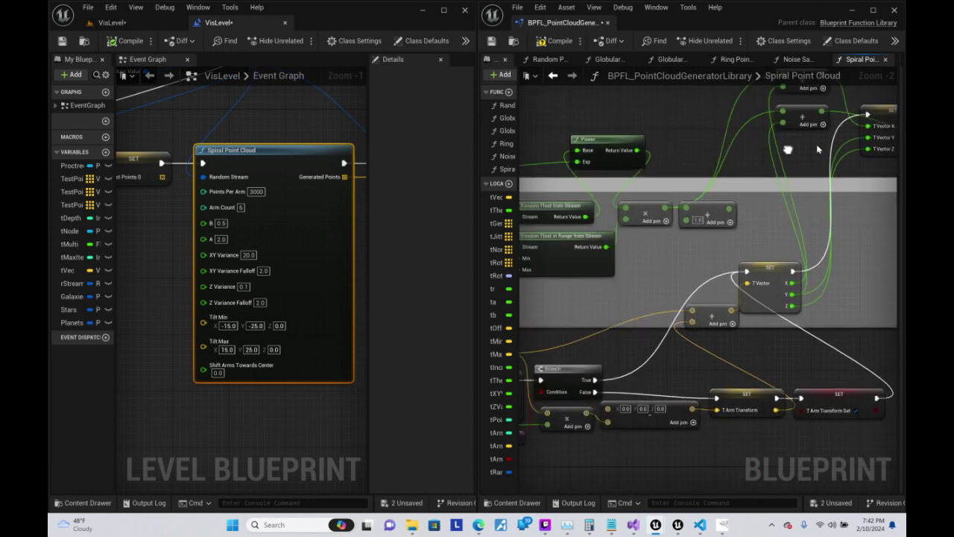
pyautogui.click(745, 208)
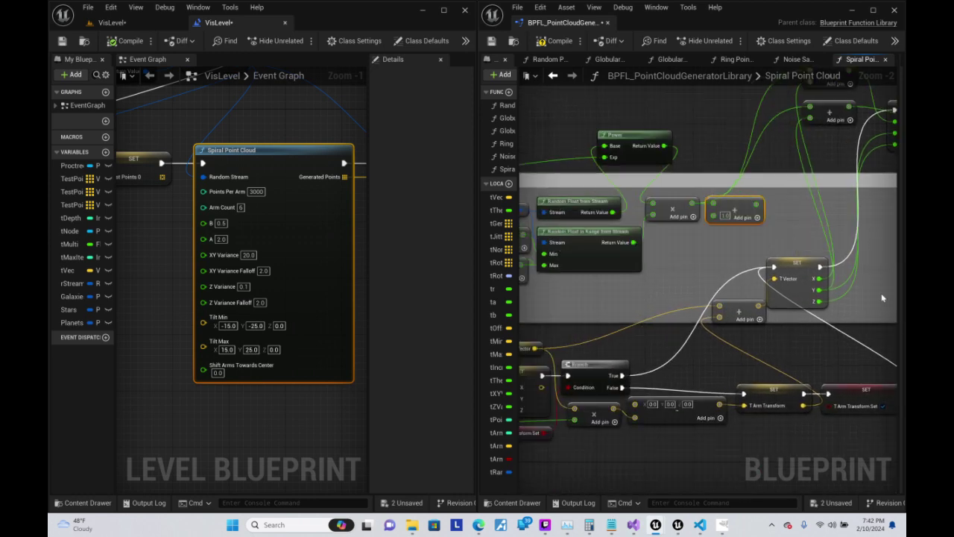
pyautogui.press('Delete')
pyautogui.moveTo(740, 176); pyautogui.dragTo(873, 192, button='right')
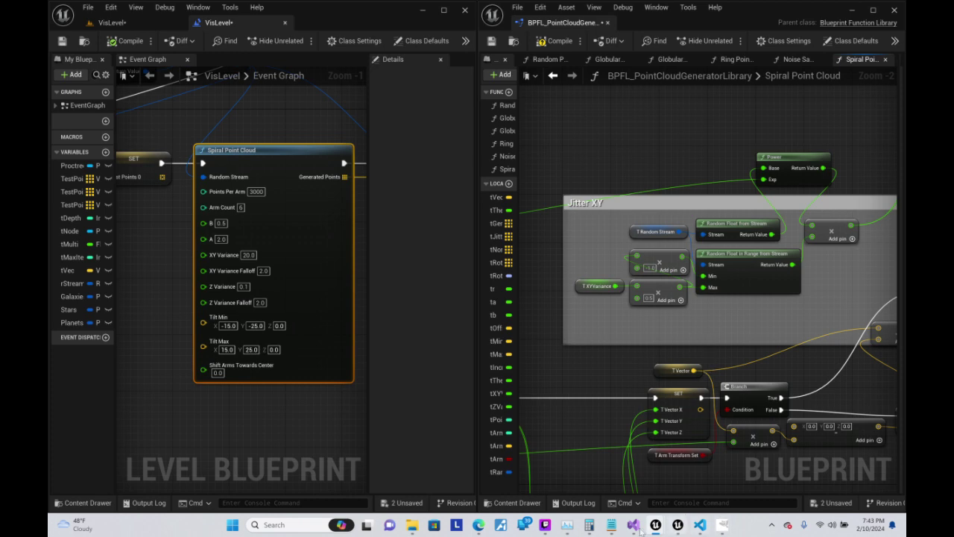
# - Complete tempArmTransform and end the tVector update line with a semicolon
pyautogui.click(632, 525)
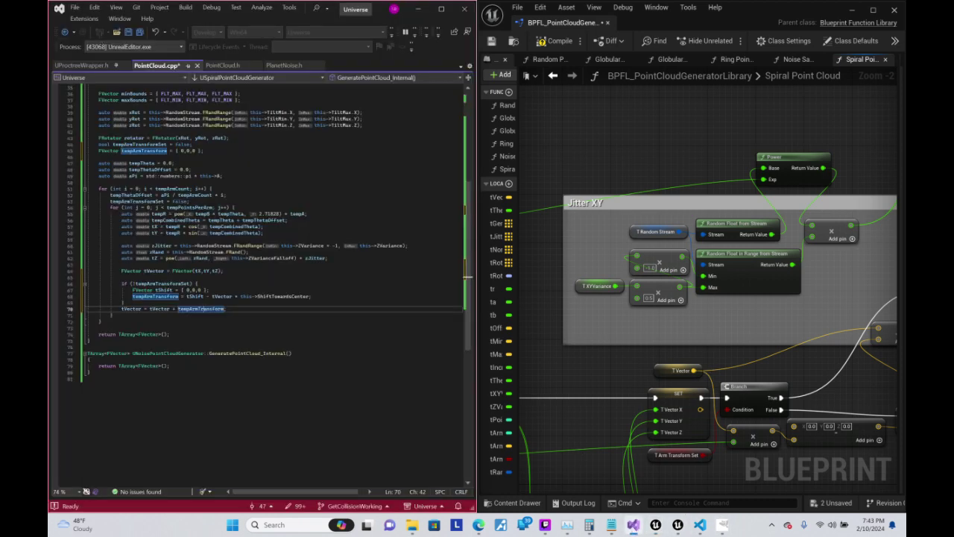
pyautogui.press('Tab')
pyautogui.write(';')
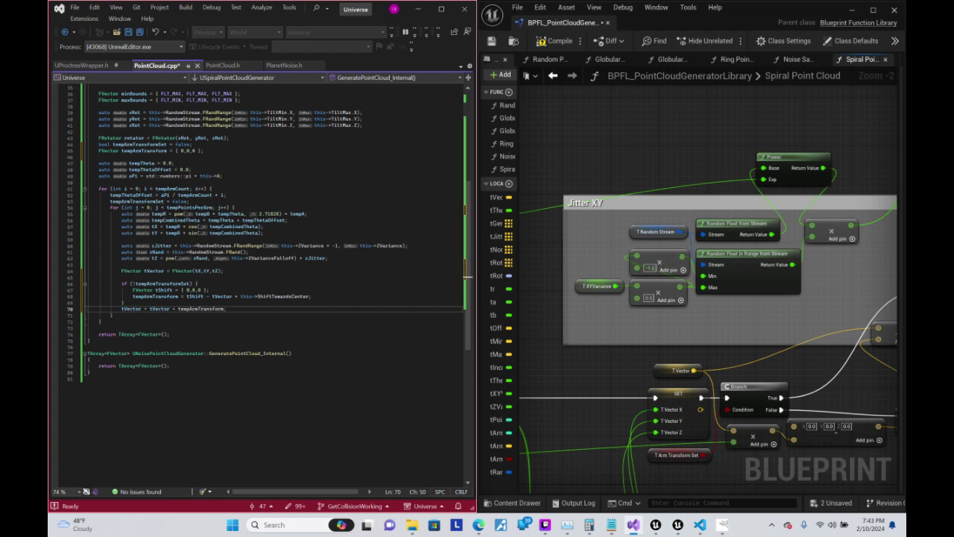
# - Return to PointCloud.cpp and place the caret after GeneratePointCloud_Internal's opening brace
pyautogui.moveTo(737, 351)
pyautogui.mouseDown(button='right')
pyautogui.moveTo(657, 276)
pyautogui.moveTo(682, 217)
pyautogui.moveTo(538, 296)
pyautogui.moveTo(528, 263)
pyautogui.mouseUp(button='right')
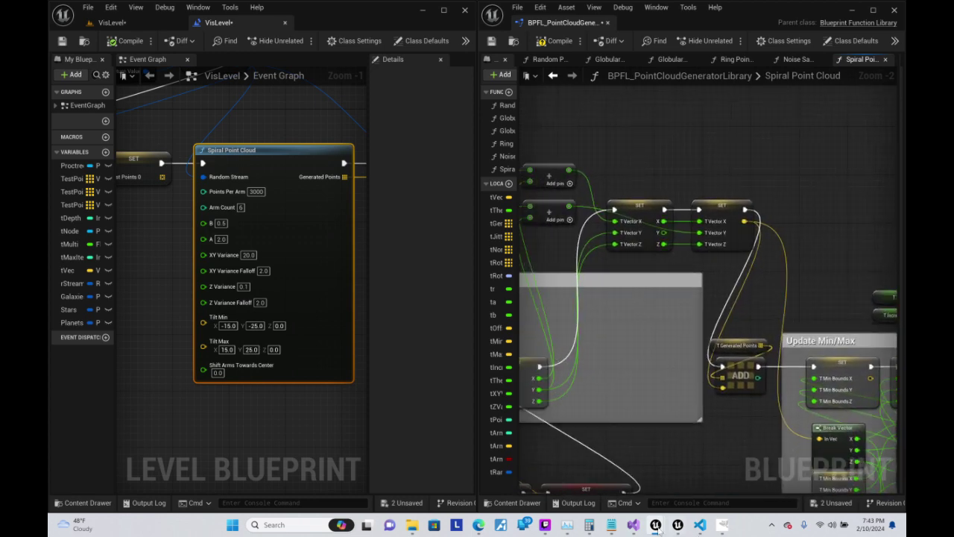
pyautogui.moveTo(634, 525)
pyautogui.click(579, 485)
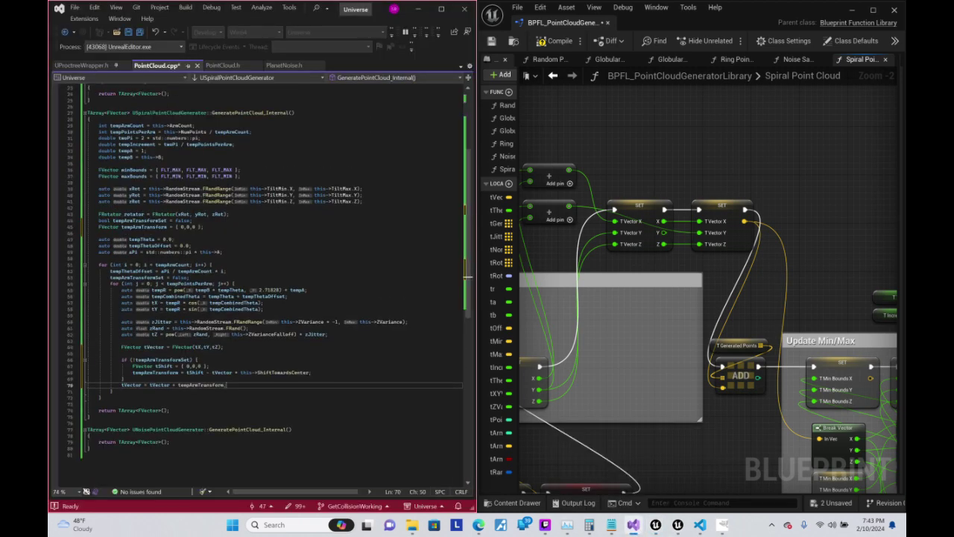
pyautogui.scroll(4, 466, 276)
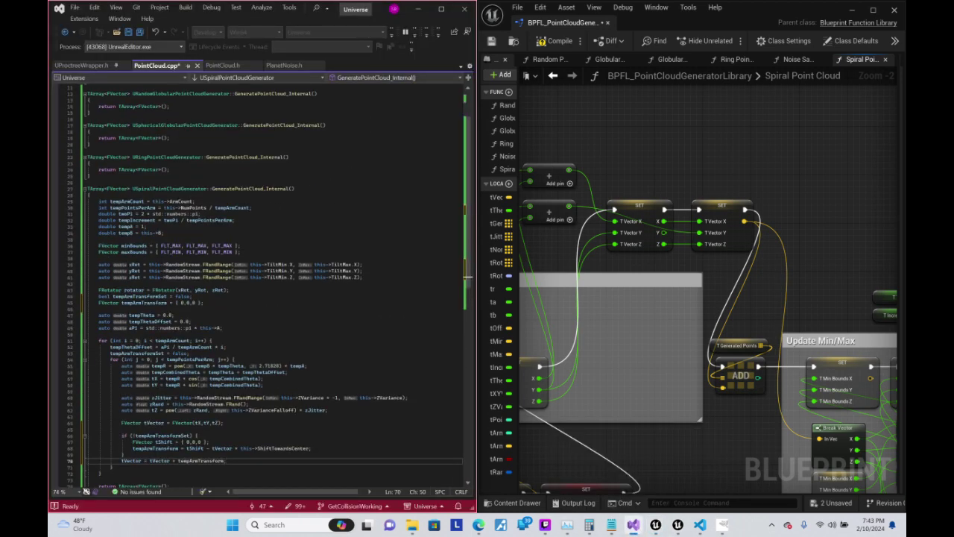
pyautogui.click(91, 195)
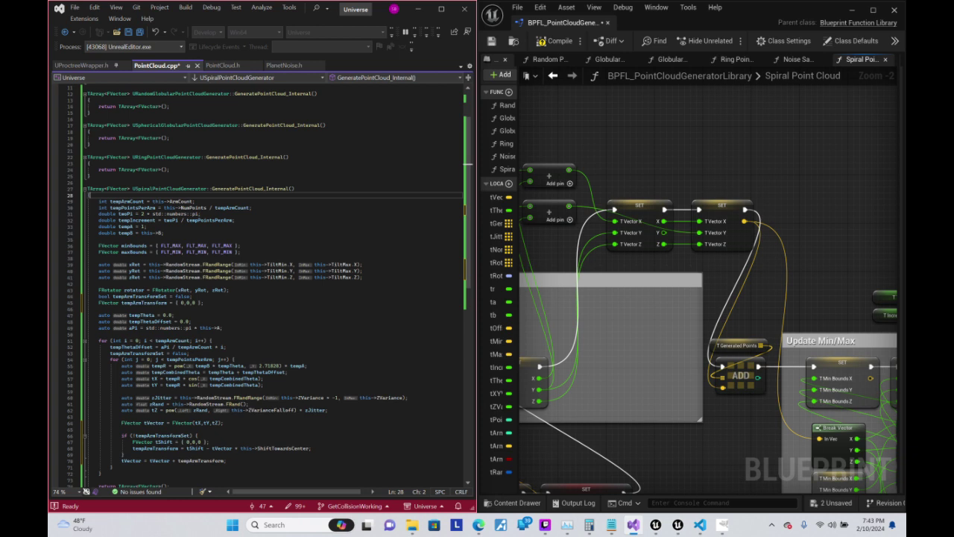
# - Declare TArray<FVector> returnPoints = TArray<FVector>(); at the top of the function
pyautogui.press('Return')
pyautogui.write('FVec')
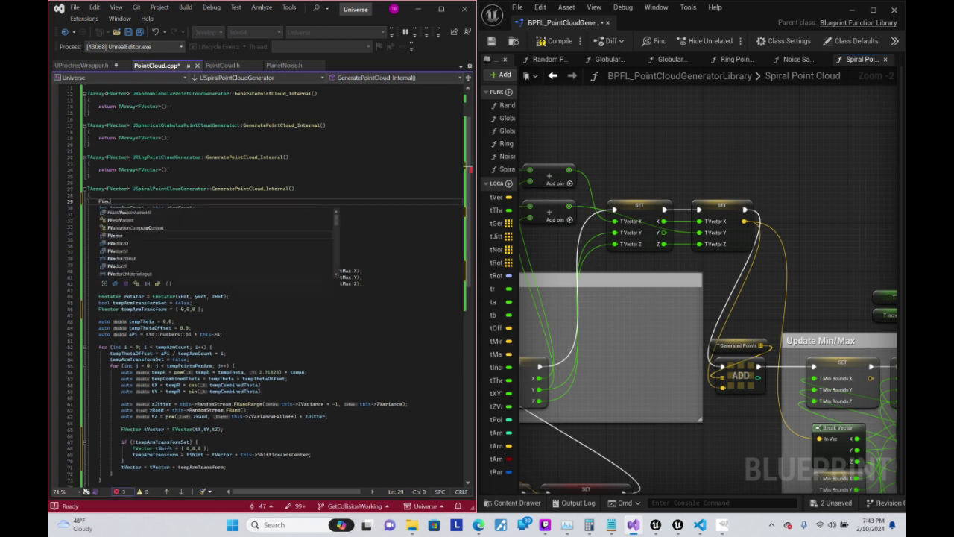
pyautogui.write('tor()')
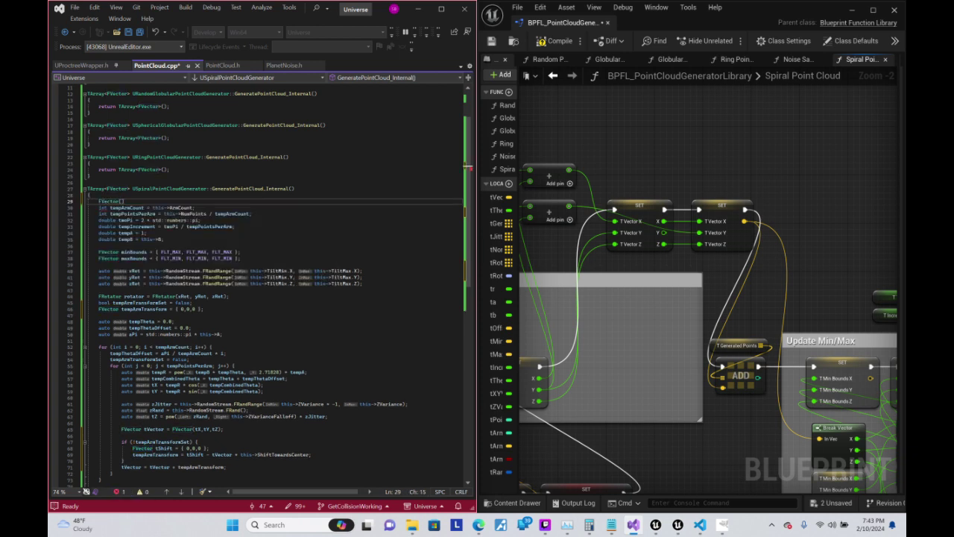
pyautogui.write('eturnPoints =')
pyautogui.click(133, 201)
pyautogui.press('BackSpace')
pyautogui.press('BackSpace')
pyautogui.click(107, 201)
pyautogui.write('TArray')
pyautogui.write('<')
pyautogui.click(127, 201)
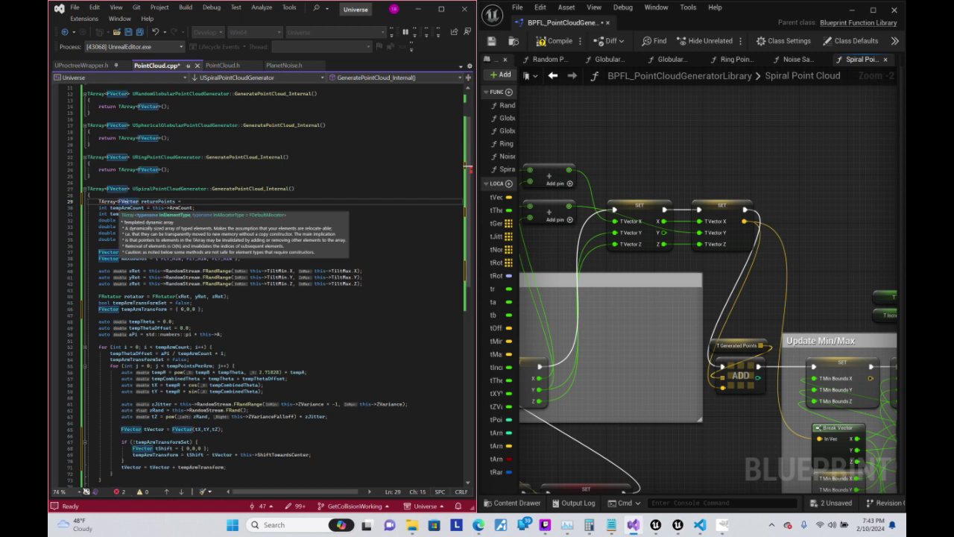
pyautogui.write('>')
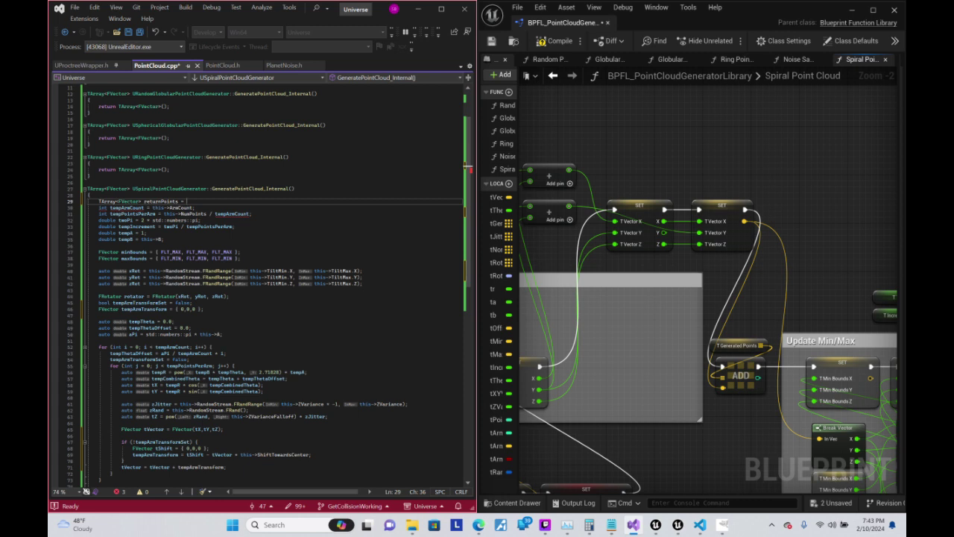
pyautogui.write('TArray')
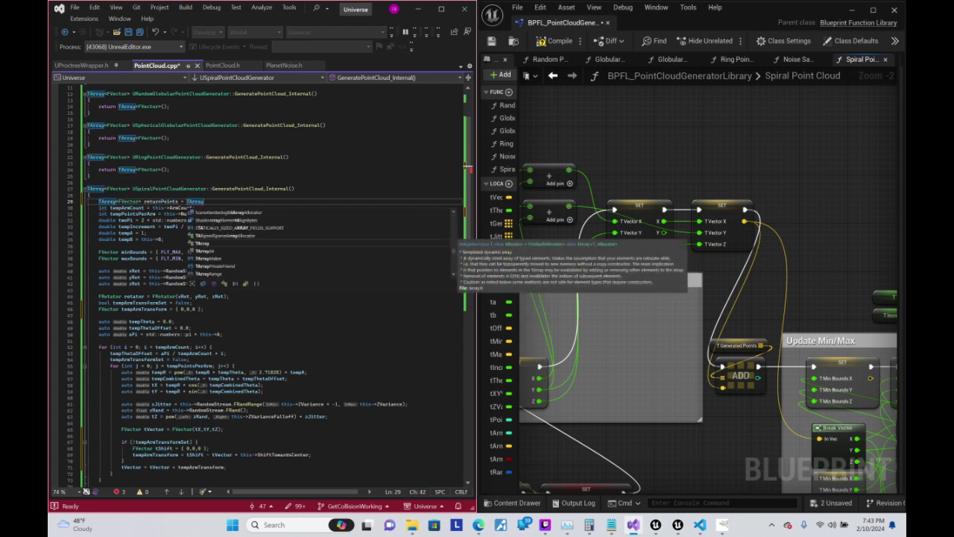
pyautogui.write('<FVecto')
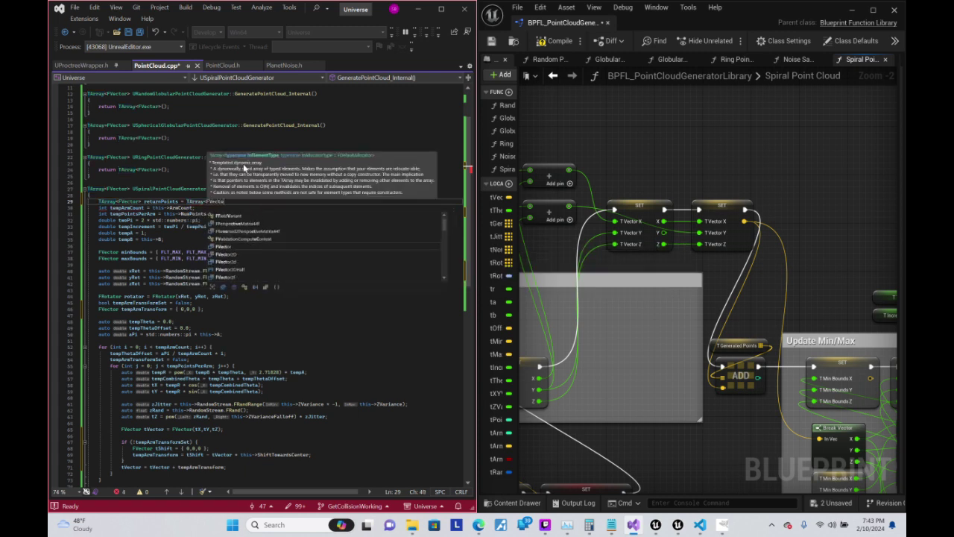
pyautogui.write('r>();')
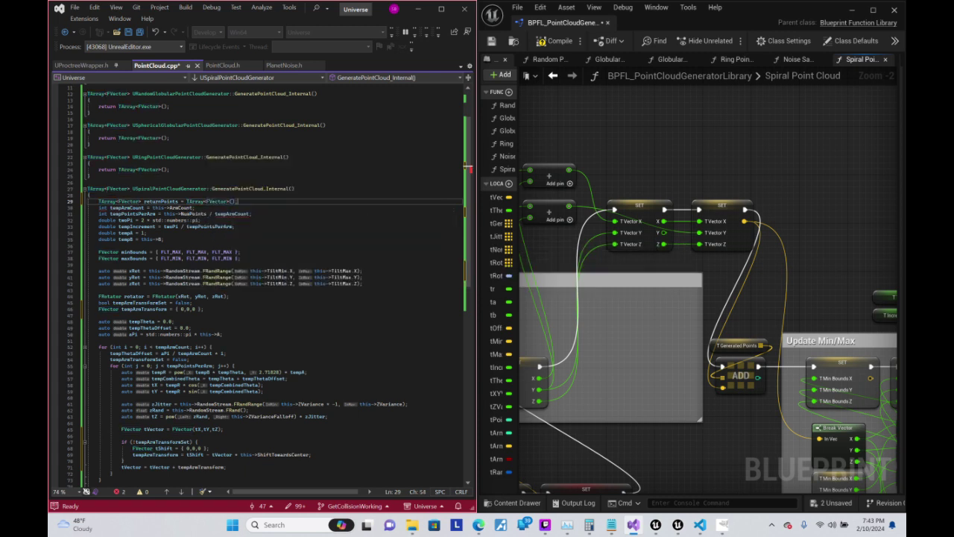
# - Move the caret down to the end of the spiral inner loop body
pyautogui.press('Down')
pyautogui.press('Down')
pyautogui.press('Down')
pyautogui.press('Down')
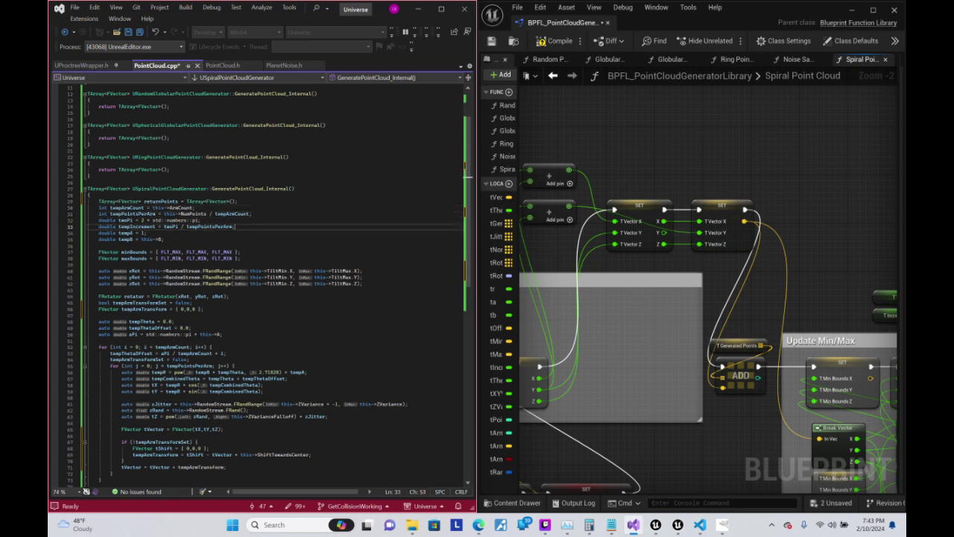
pyautogui.press('Down')
pyautogui.press('Down')
pyautogui.press('Down')
pyautogui.press('Down')
pyautogui.press('Down')
pyautogui.press('Down')
pyautogui.press('Down')
pyautogui.press('Down')
pyautogui.press('Down')
pyautogui.press('Down')
pyautogui.press('Down')
pyautogui.press('Down')
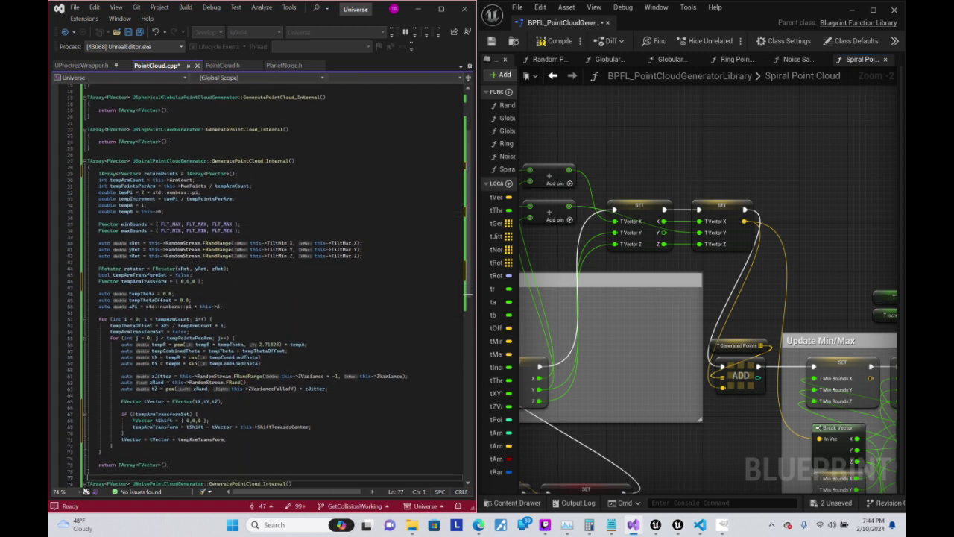
pyautogui.press('Down')
pyautogui.press('Up')
pyautogui.press('Up')
pyautogui.press('Up')
pyautogui.press('End')
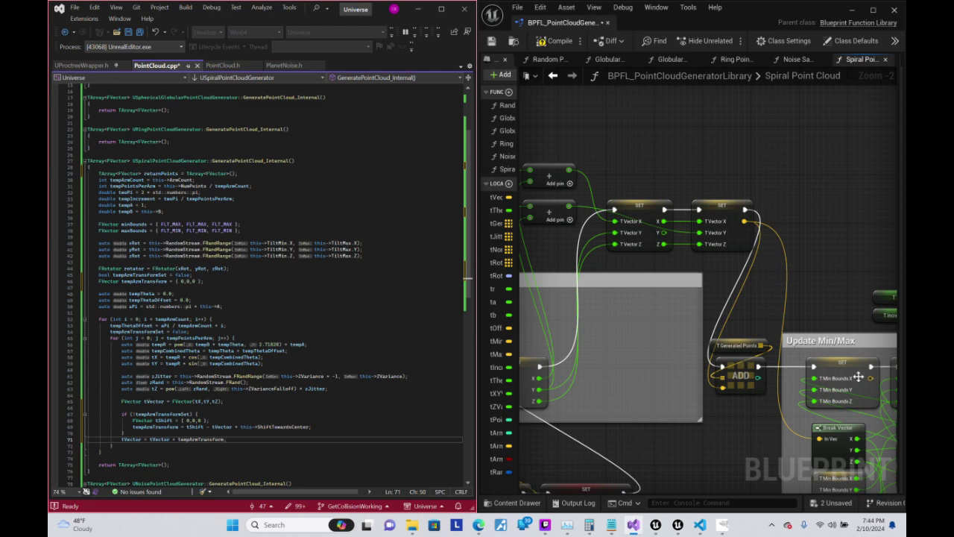
# - Drag the Multiply, Power and Random Float in Range from Stream nodes into the Jitter XY comment box
pyautogui.moveTo(635, 269)
pyautogui.mouseDown(button='right')
pyautogui.moveTo(646, 260)
pyautogui.moveTo(771, 285)
pyautogui.mouseUp(button='right')
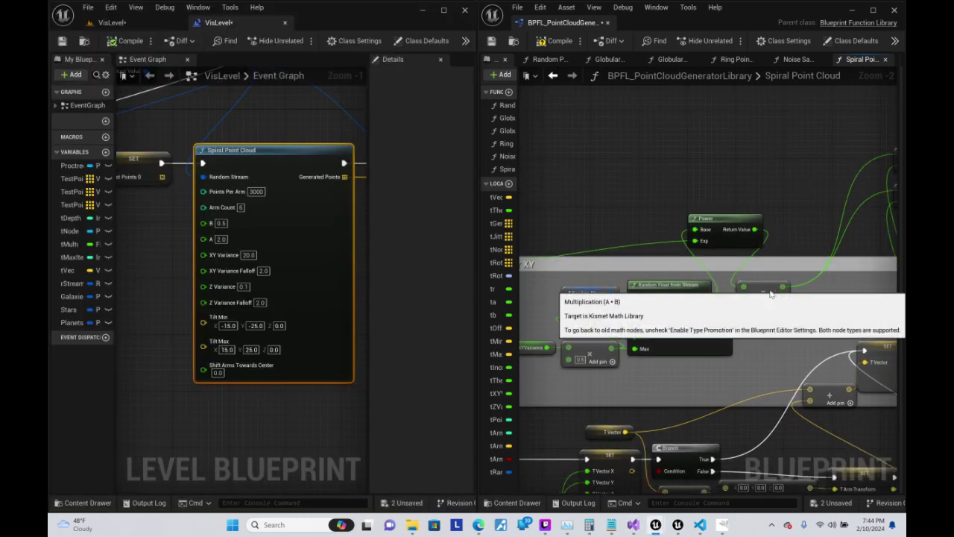
pyautogui.moveTo(770, 285); pyautogui.dragTo(820, 312)
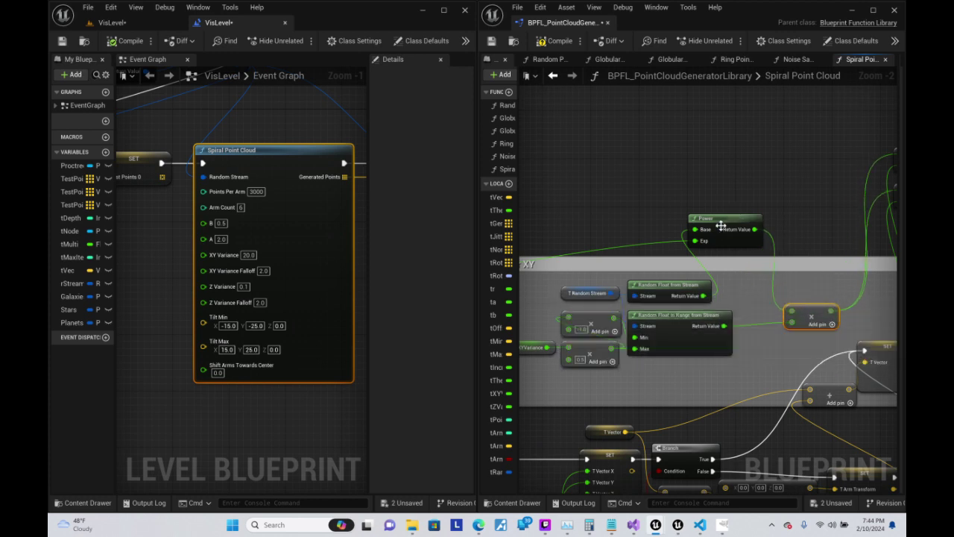
pyautogui.moveTo(720, 228)
pyautogui.mouseDown()
pyautogui.moveTo(758, 296)
pyautogui.moveTo(735, 305)
pyautogui.mouseUp()
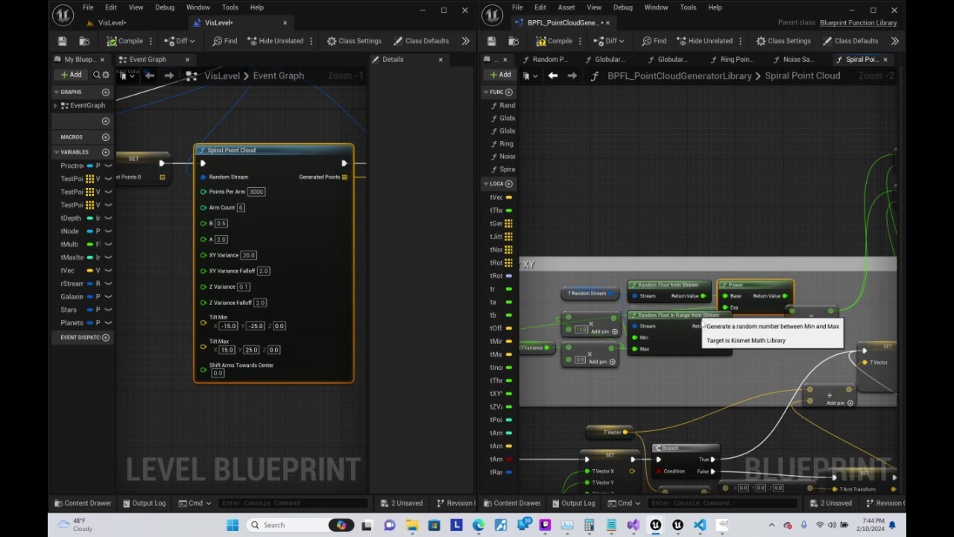
pyautogui.moveTo(697, 314); pyautogui.dragTo(704, 326)
pyautogui.moveTo(782, 345); pyautogui.dragTo(757, 343, button='right')
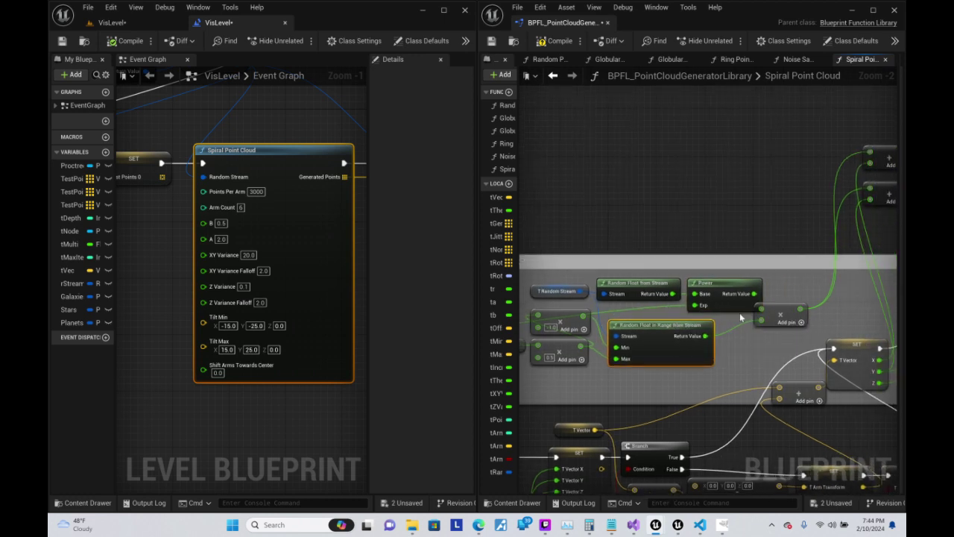
pyautogui.moveTo(790, 308); pyautogui.dragTo(807, 308)
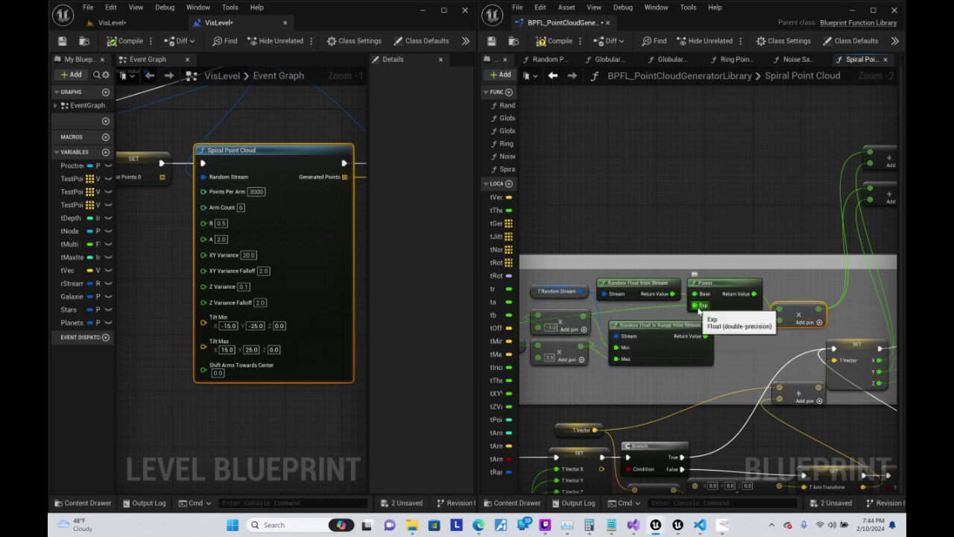
pyautogui.moveTo(700, 308)
pyautogui.mouseDown(button='right')
pyautogui.moveTo(844, 266)
pyautogui.moveTo(818, 275)
pyautogui.mouseUp(button='right')
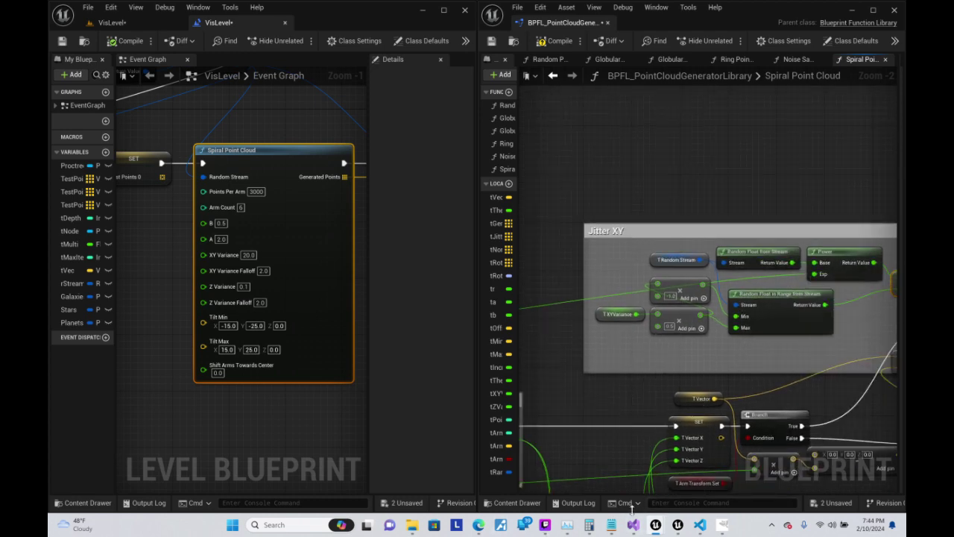
pyautogui.click(635, 525)
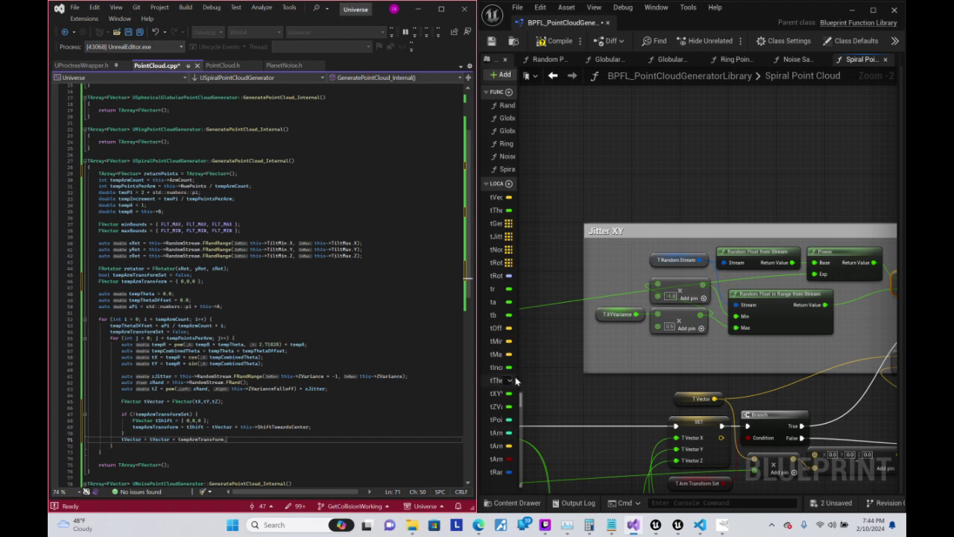
# - Start line 73 as 'auto xyRand = this->RandomStream.FRand' using IntelliSense completions
pyautogui.press('Return')
pyautogui.press('Return')
pyautogui.write('random')
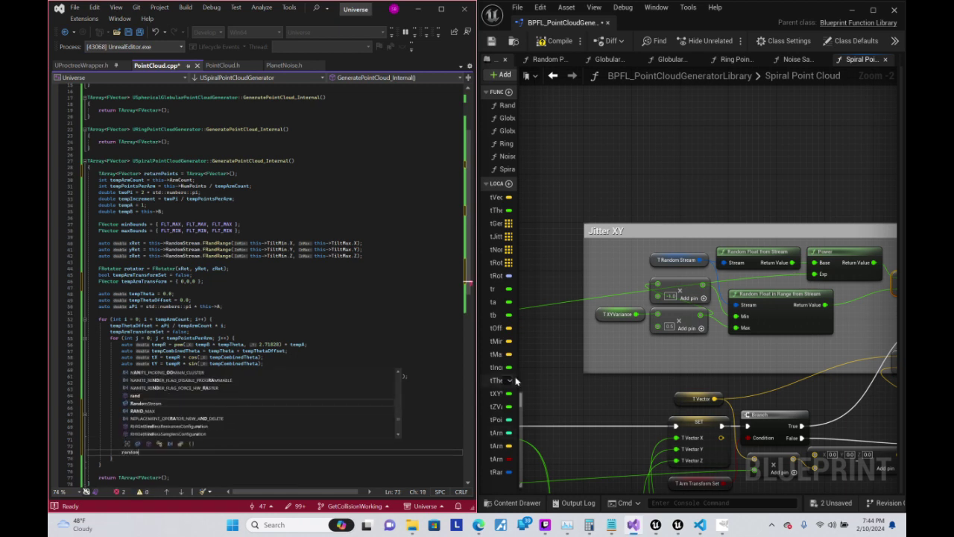
pyautogui.press('BackSpace')
pyautogui.press('BackSpace')
pyautogui.press('BackSpace')
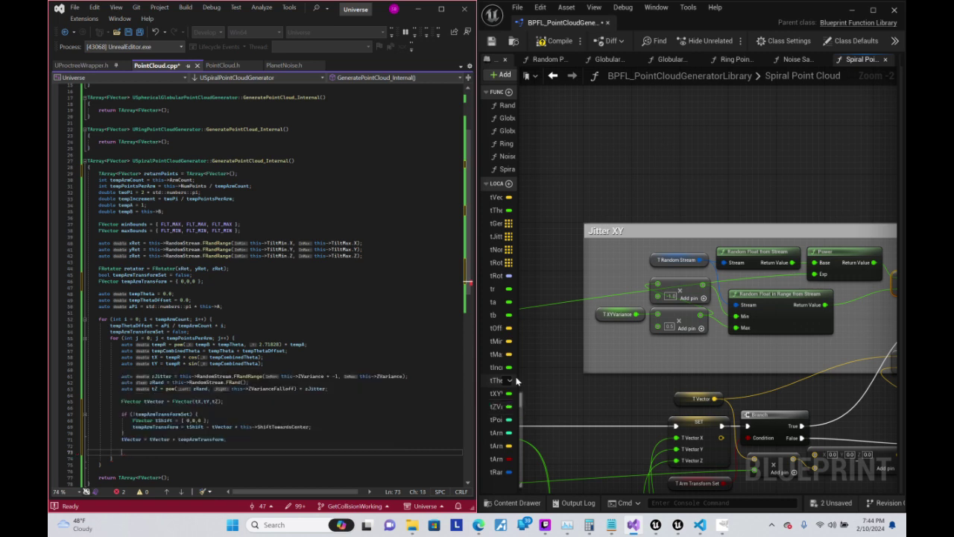
pyautogui.write('auto x')
pyautogui.write('y')
pyautogui.write('Rand = ')
pyautogui.write('this')
pyautogui.write('->')
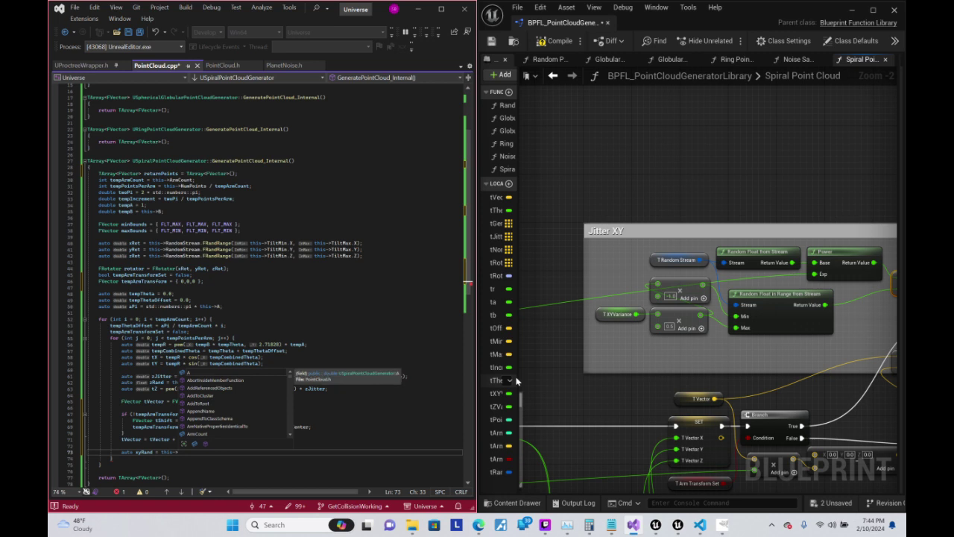
pyautogui.write('Random')
pyautogui.press('Tab')
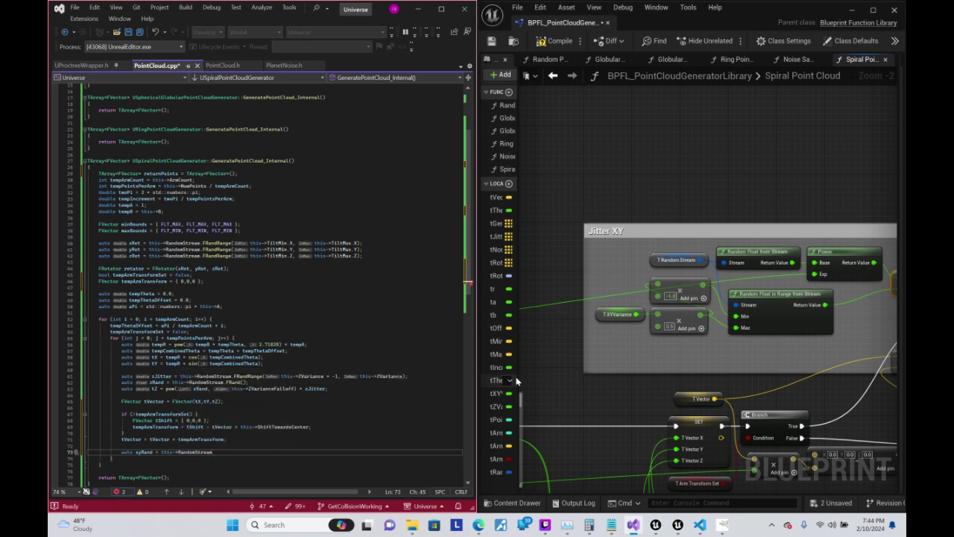
pyautogui.write('.')
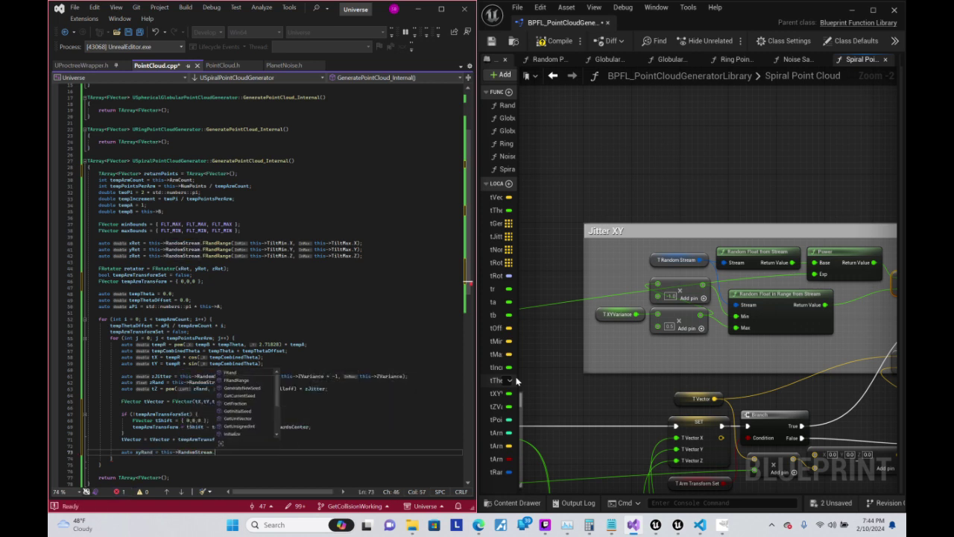
pyautogui.write('r')
pyautogui.press('BackSpace')
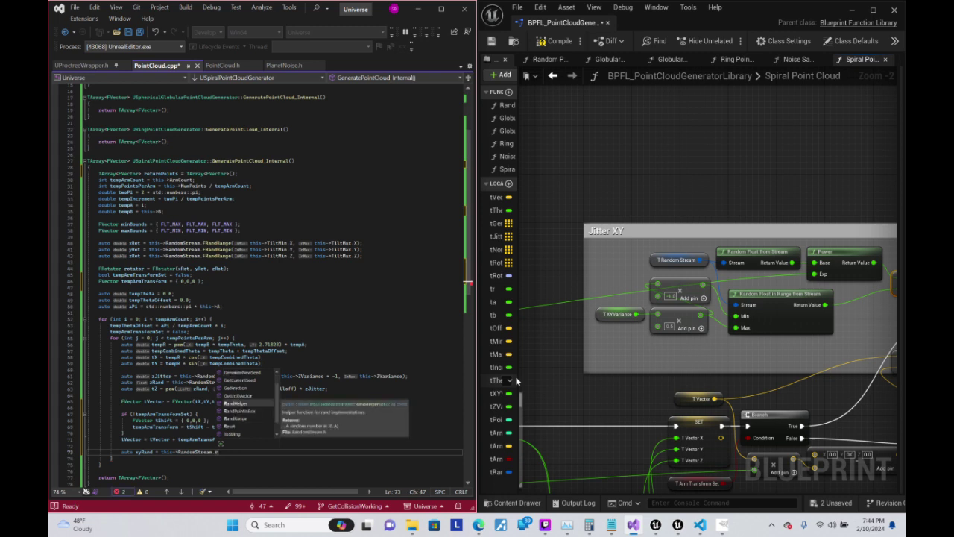
pyautogui.write('fra')
pyautogui.press('Tab')
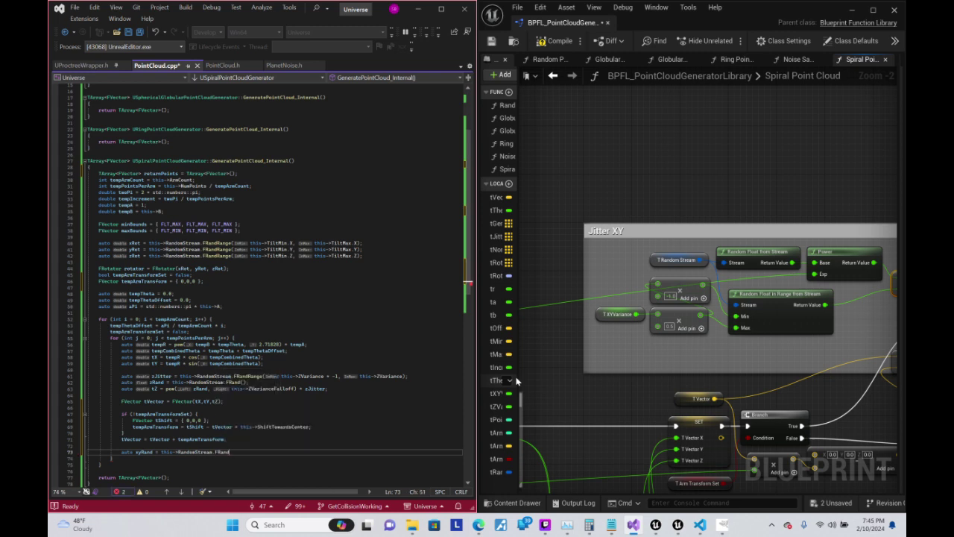
# - Wrap the FRand call in pow(this->RandomStream.FRand(), this->XYVarianceFalloff); to complete xyRand
pyautogui.press('Left')
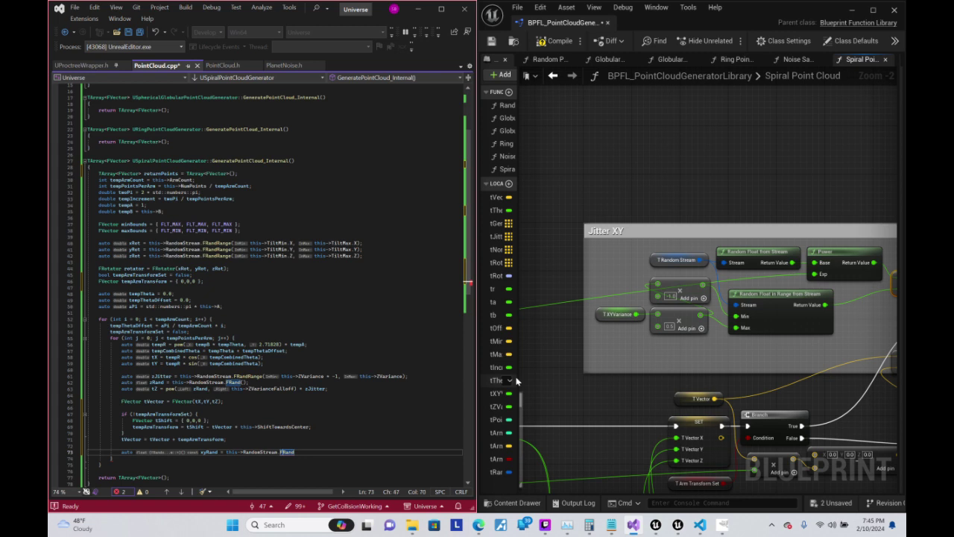
pyautogui.hotkey('ctrl', 'Left')
pyautogui.hotkey('ctrl', 'Left')
pyautogui.hotkey('ctrl', 'Left')
pyautogui.write('pow(this->RandomStream.FRand')
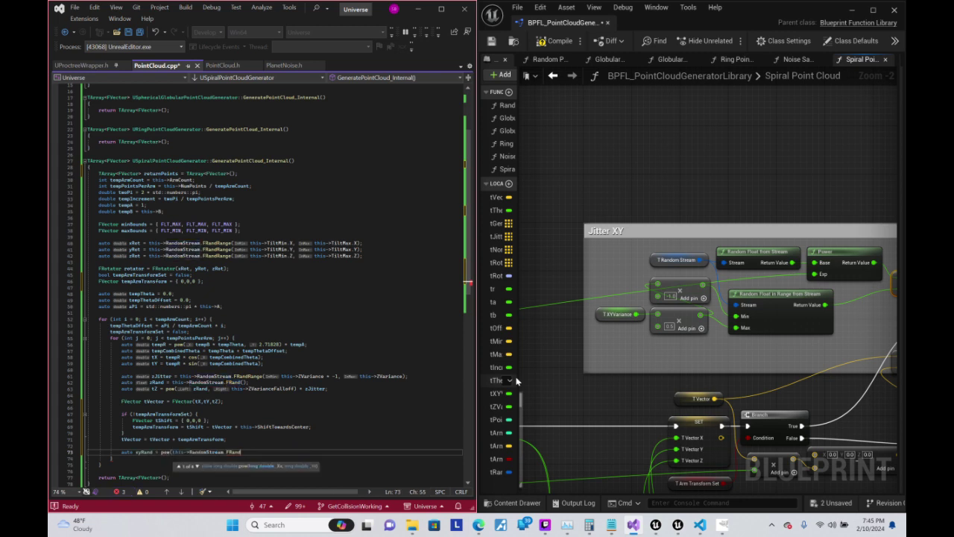
pyautogui.write('(')
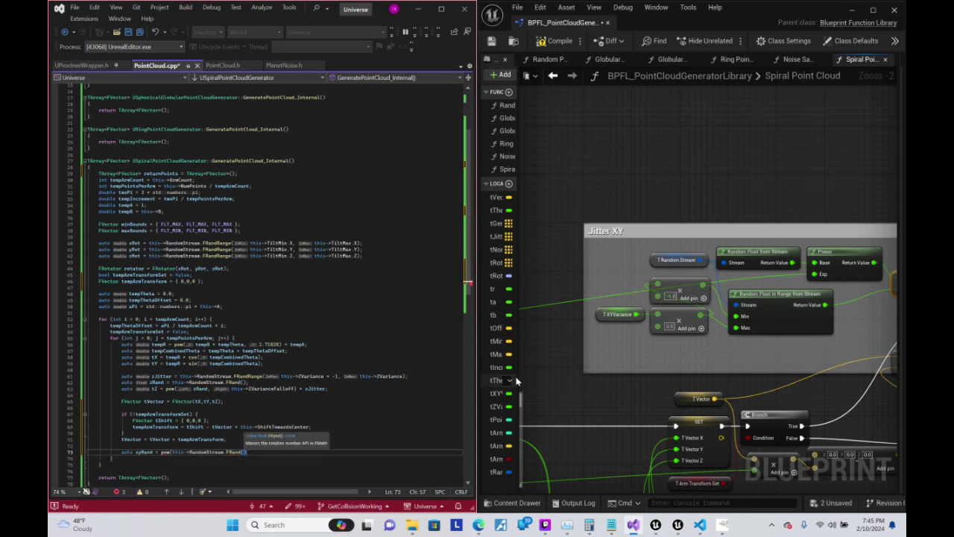
pyautogui.write('), ')
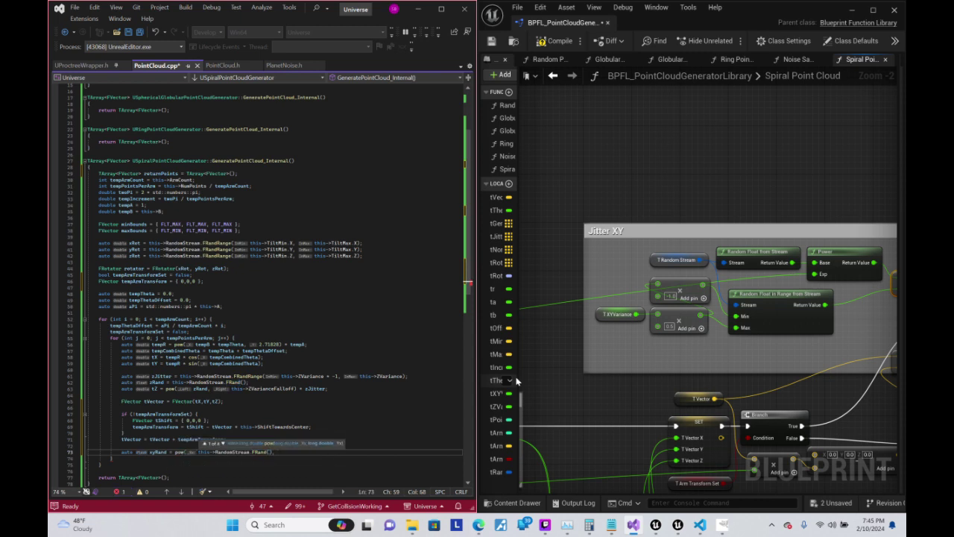
pyautogui.write('this->XYVarianceFalloff')
pyautogui.write(');')
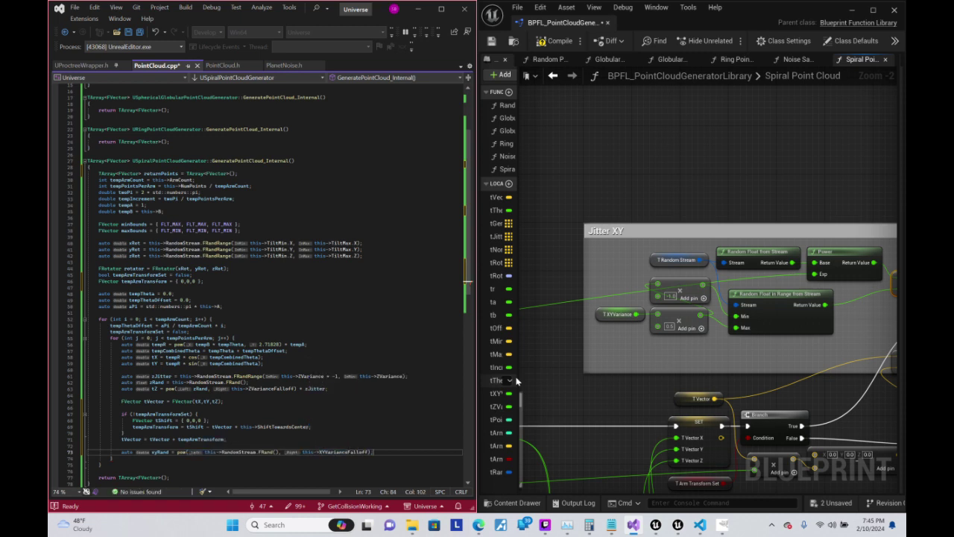
# - Add 'auto xyJitter = this->XYVariance * .5;' on line 74 and begin the next line
pyautogui.press('Return')
pyautogui.write('auto ')
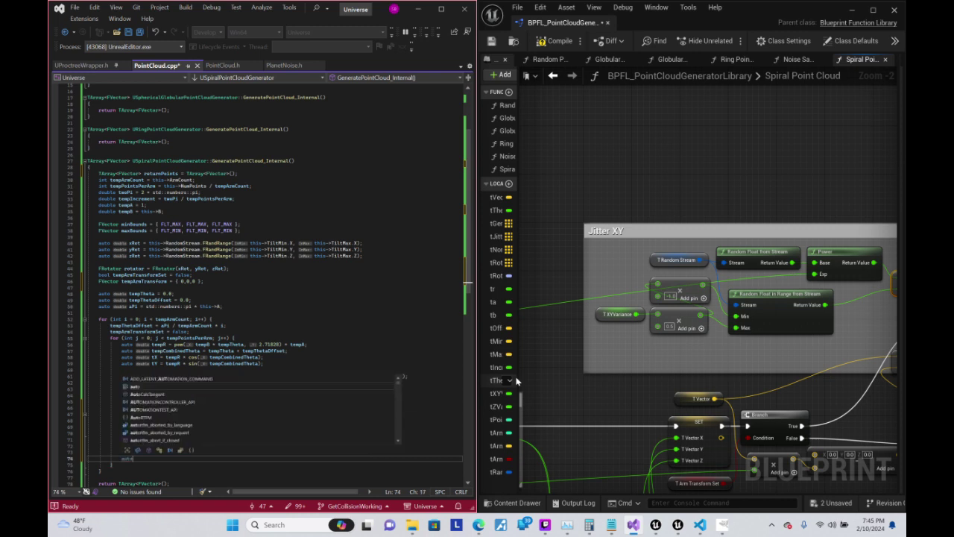
pyautogui.write('sy')
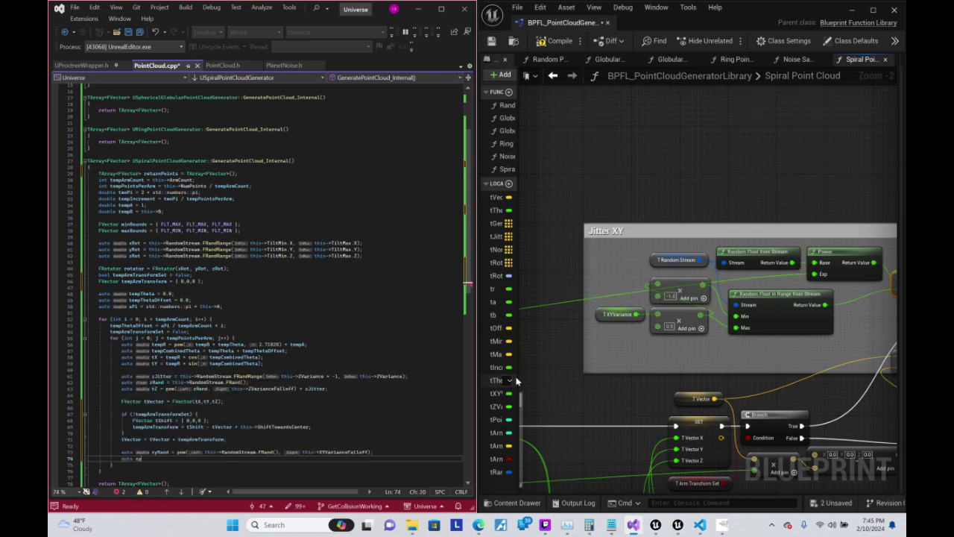
pyautogui.write('Jitter =')
pyautogui.write(' this->')
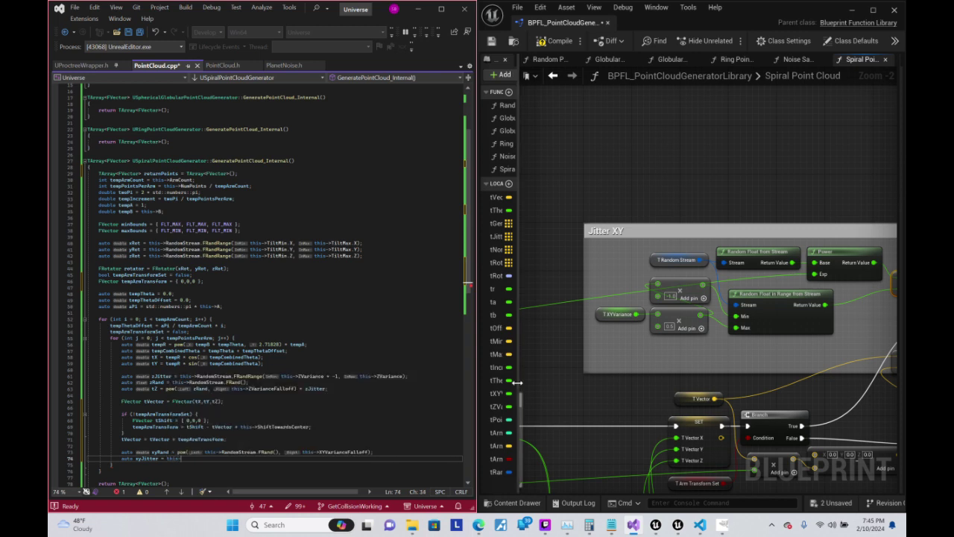
pyautogui.write('>')
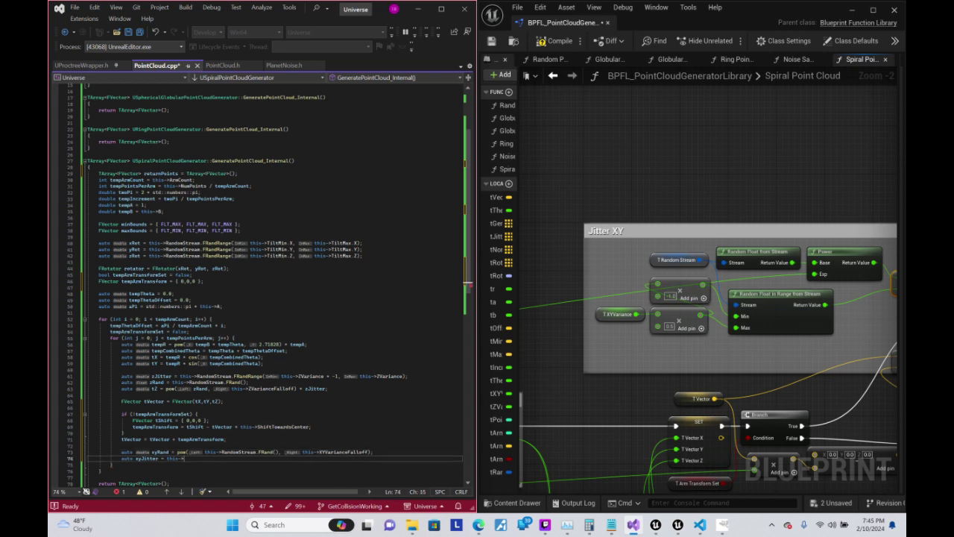
pyautogui.write('XY')
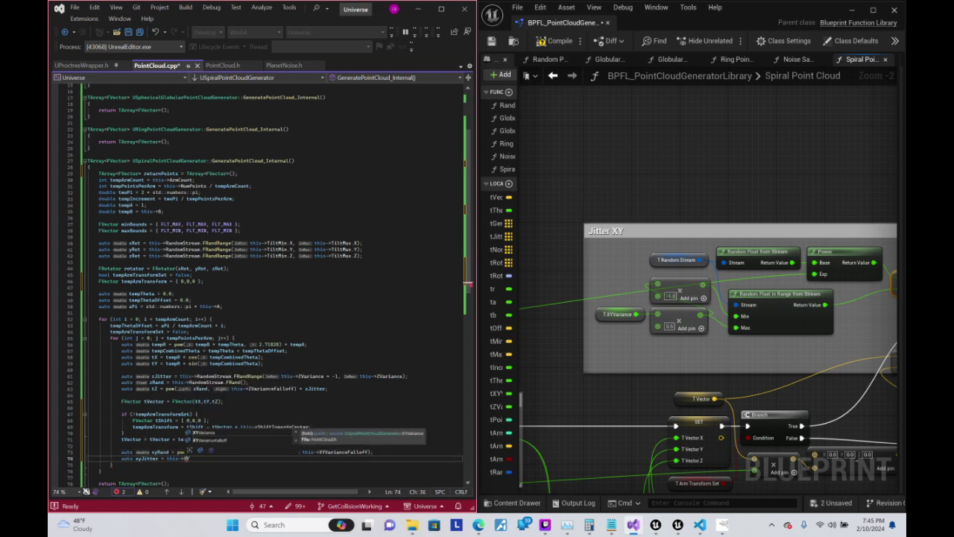
pyautogui.press('Tab')
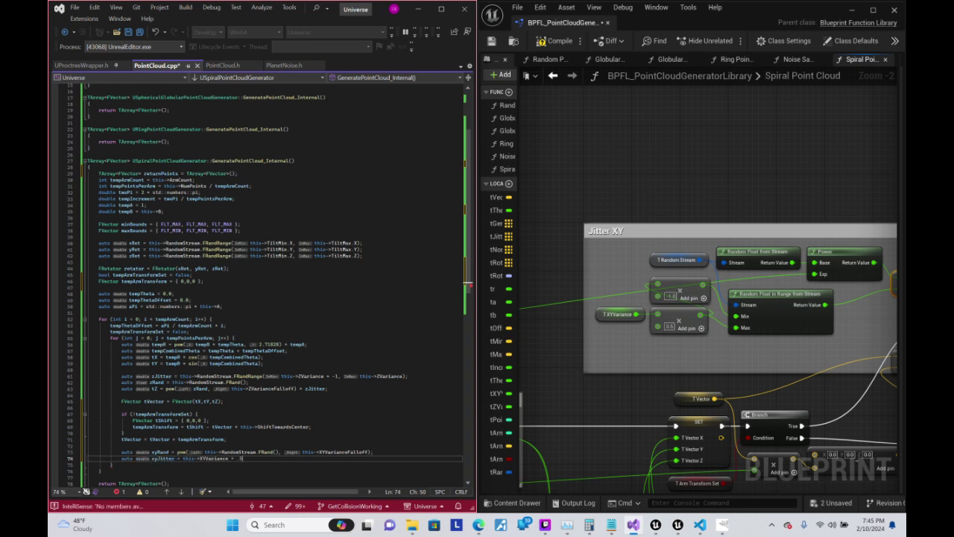
pyautogui.press('Return')
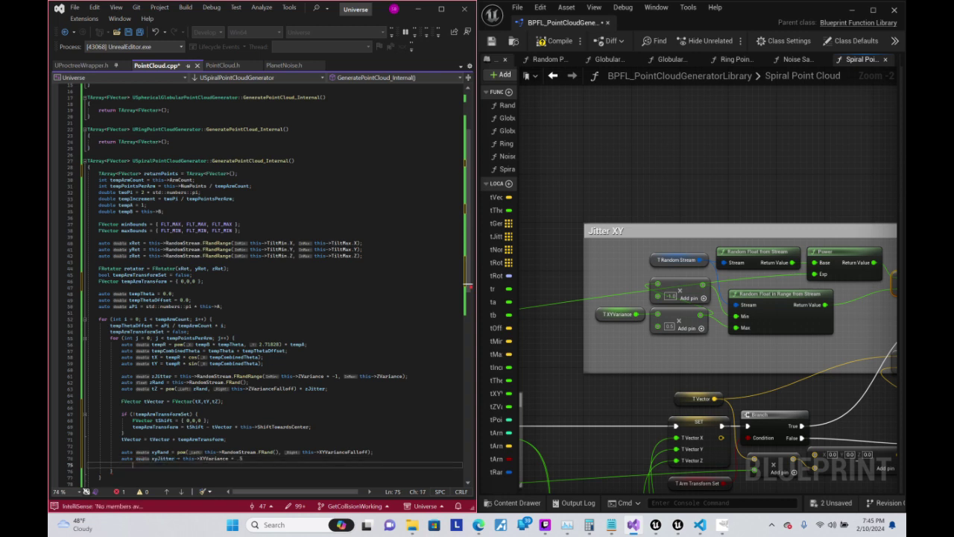
pyautogui.click(242, 458)
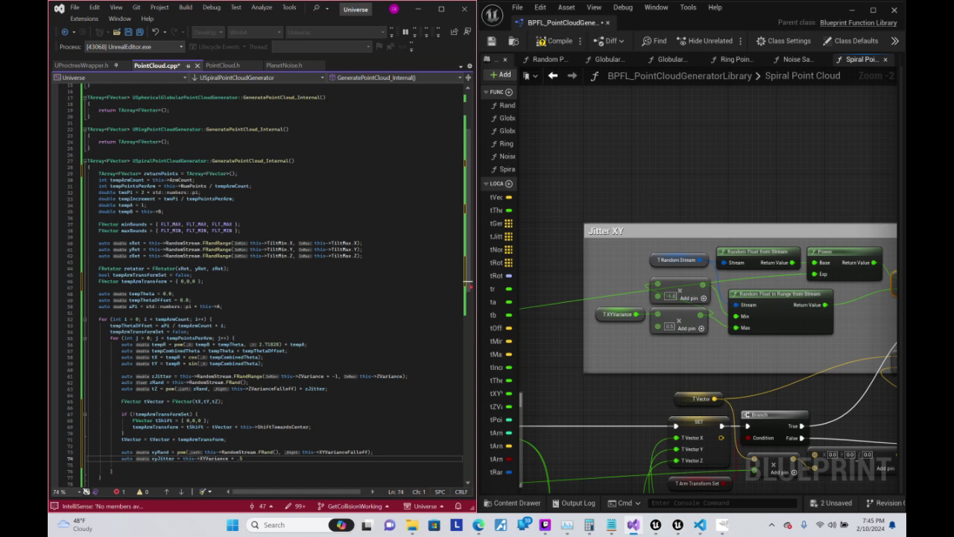
pyautogui.write(';')
pyautogui.press('Down')
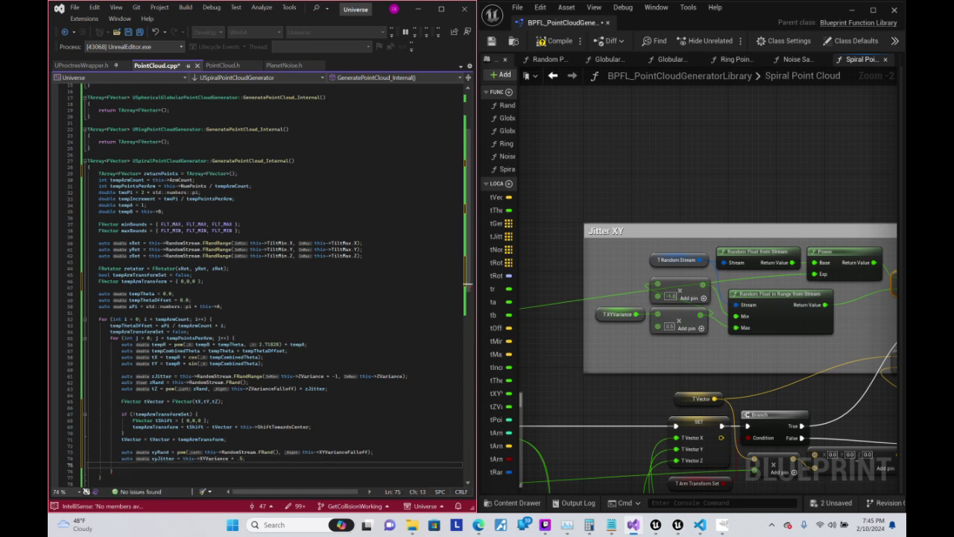
pyautogui.write('x')
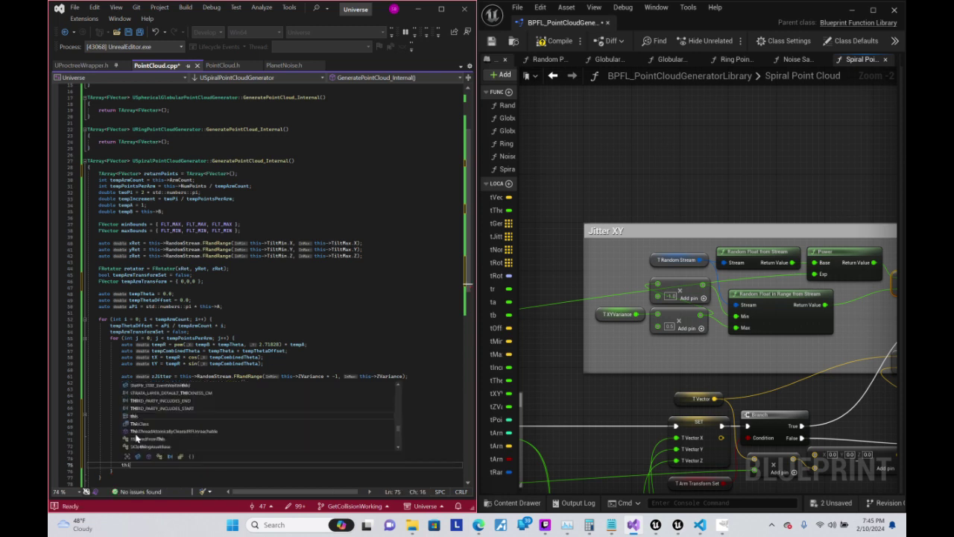
pyautogui.write('uto')
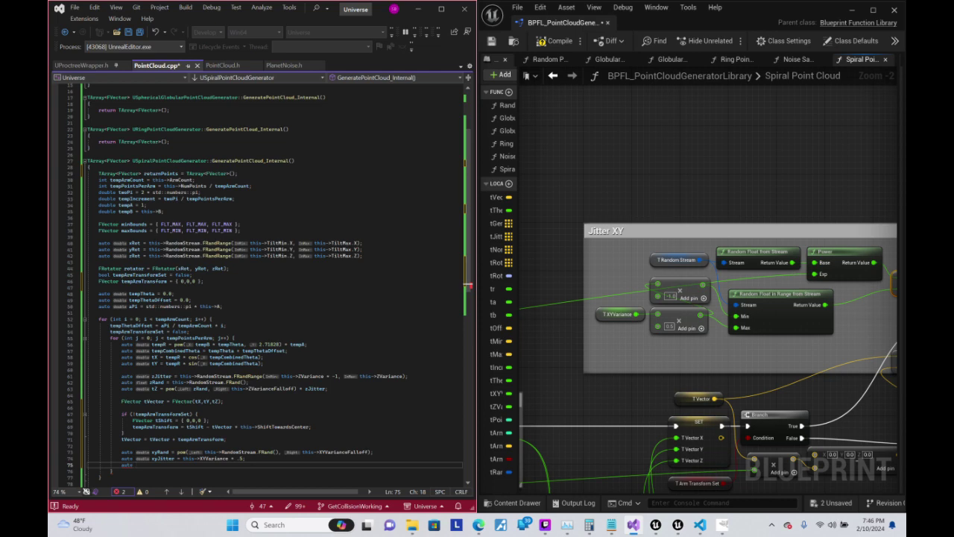
# - After reviewing the spiral blueprint graph, begin line 75 with this->RandomStream
pyautogui.moveTo(749, 128); pyautogui.dragTo(598, 183, button='right')
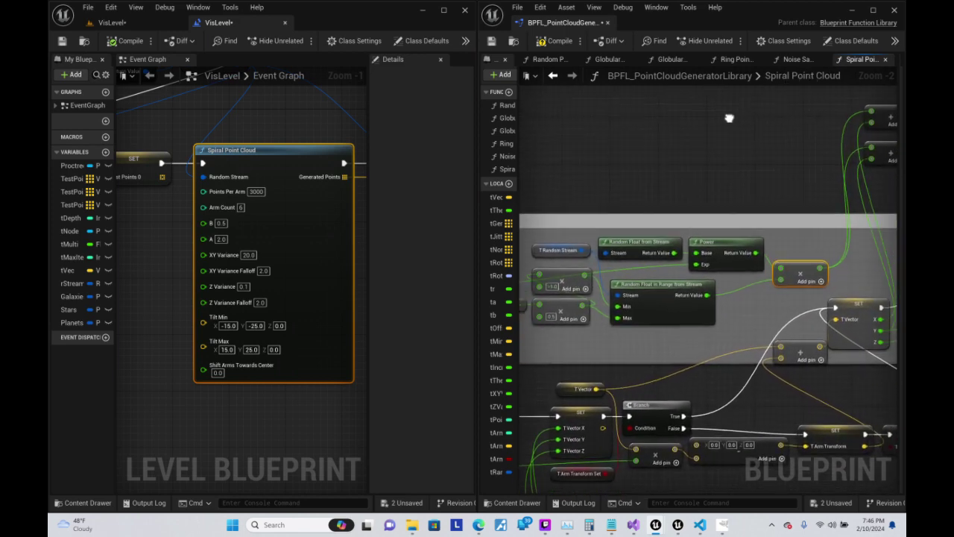
pyautogui.moveTo(717, 123); pyautogui.dragTo(638, 156, button='right')
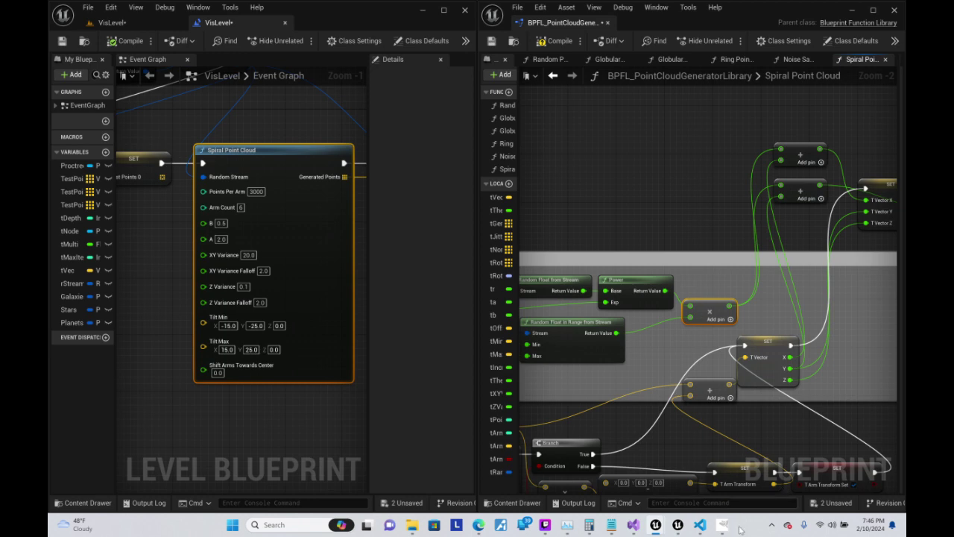
pyautogui.click(699, 526)
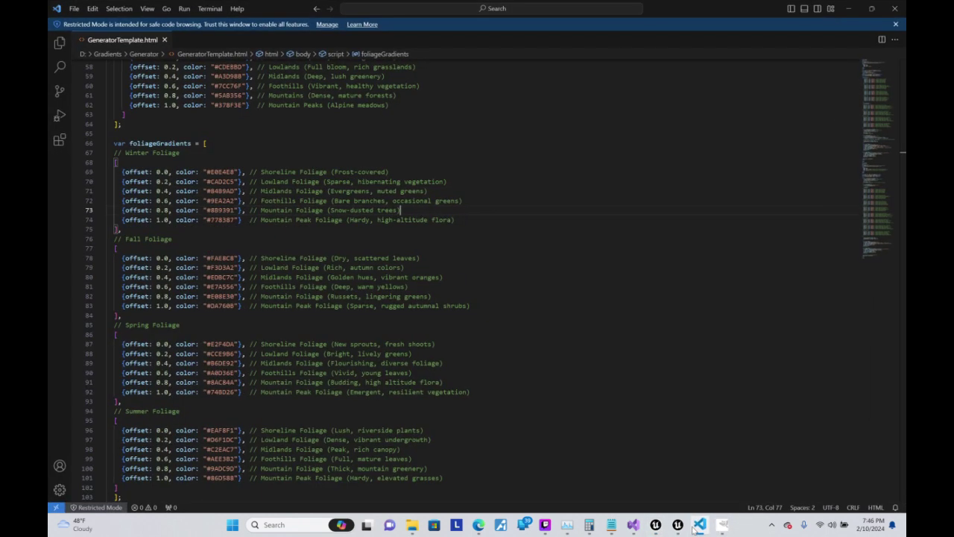
pyautogui.click(694, 525)
pyautogui.click(633, 525)
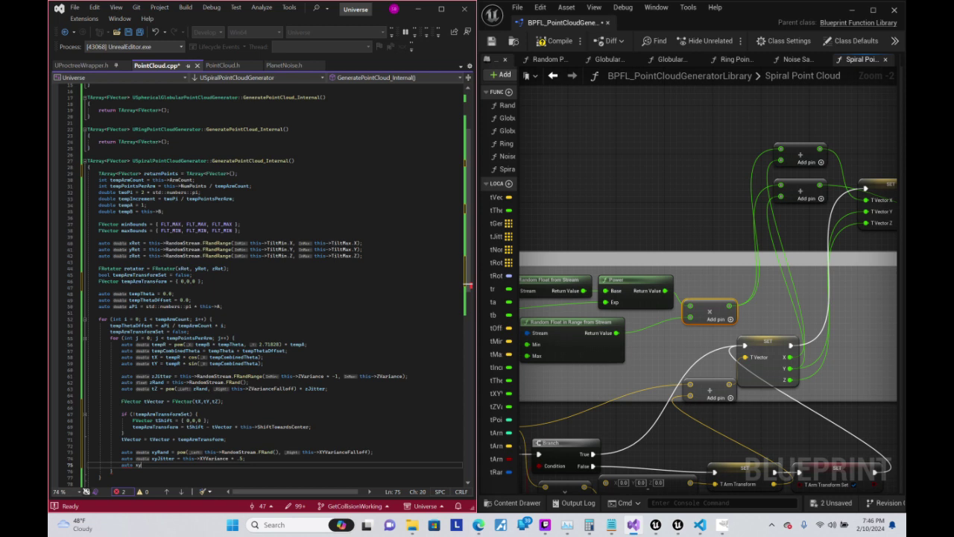
pyautogui.write('y')
pyautogui.press('BackSpace')
pyautogui.press('BackSpace')
pyautogui.press('BackSpace')
pyautogui.press('BackSpace')
pyautogui.press('BackSpace')
pyautogui.press('BackSpace')
pyautogui.write('this->R')
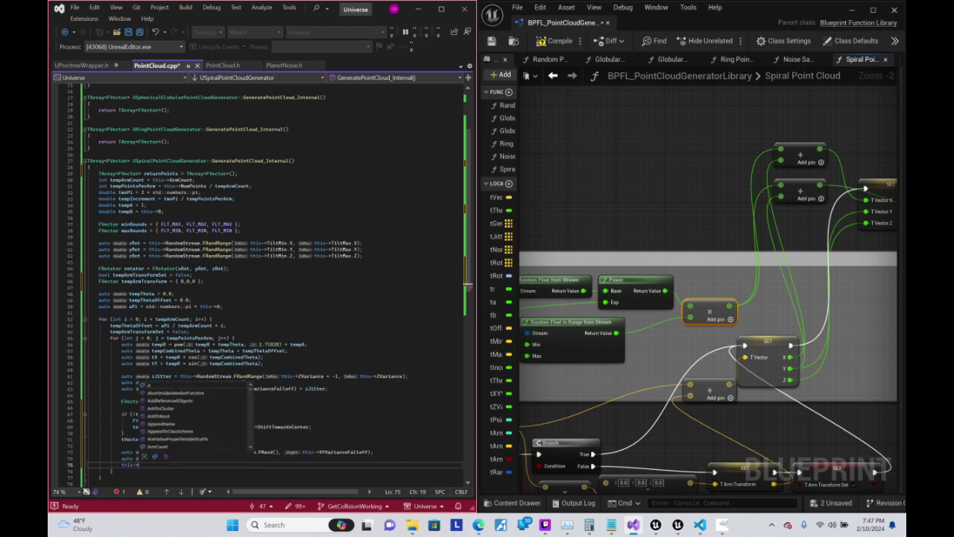
pyautogui.press('Tab')
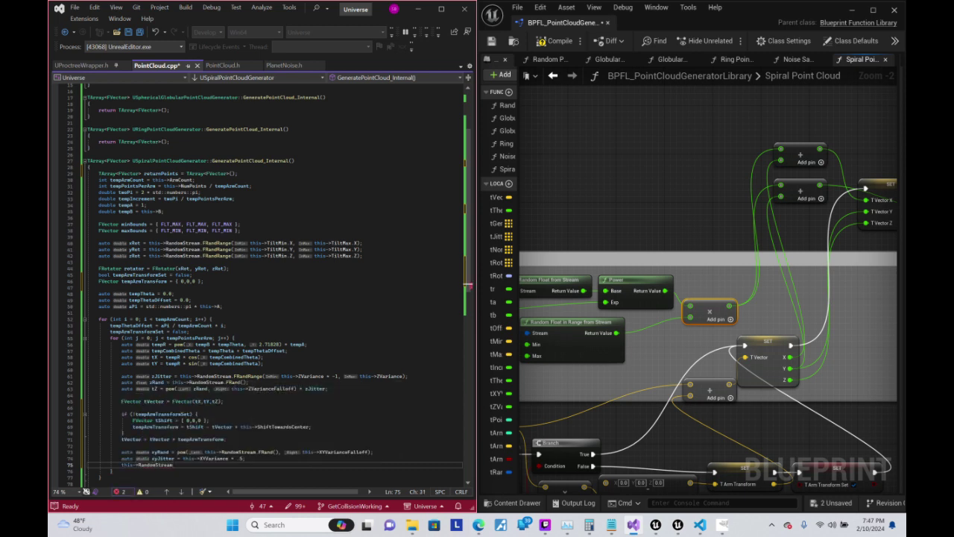
# - Call FRandRange(xyJitter * -1, xyJitter) on the random stream
pyautogui.write('.FRa')
pyautogui.press('Tab')
pyautogui.write('(')
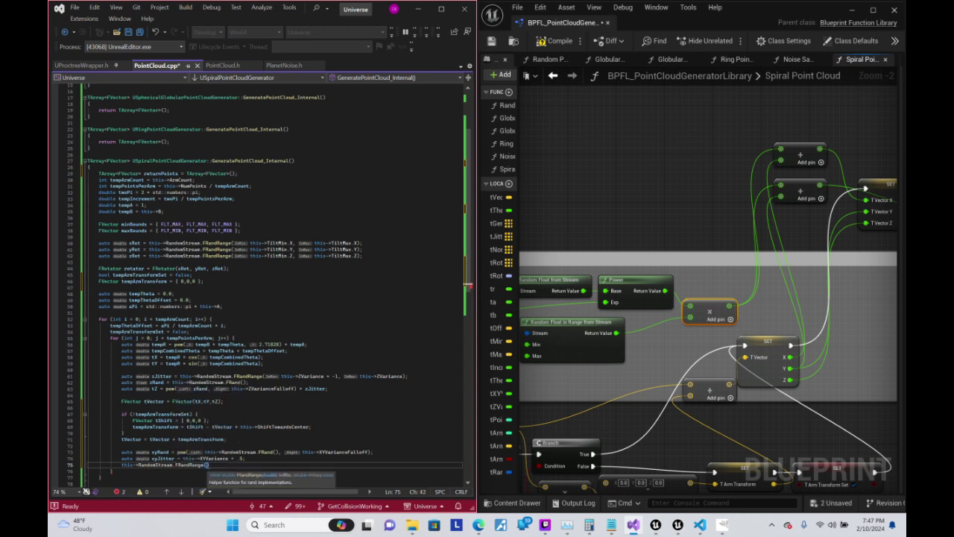
pyautogui.write('xy')
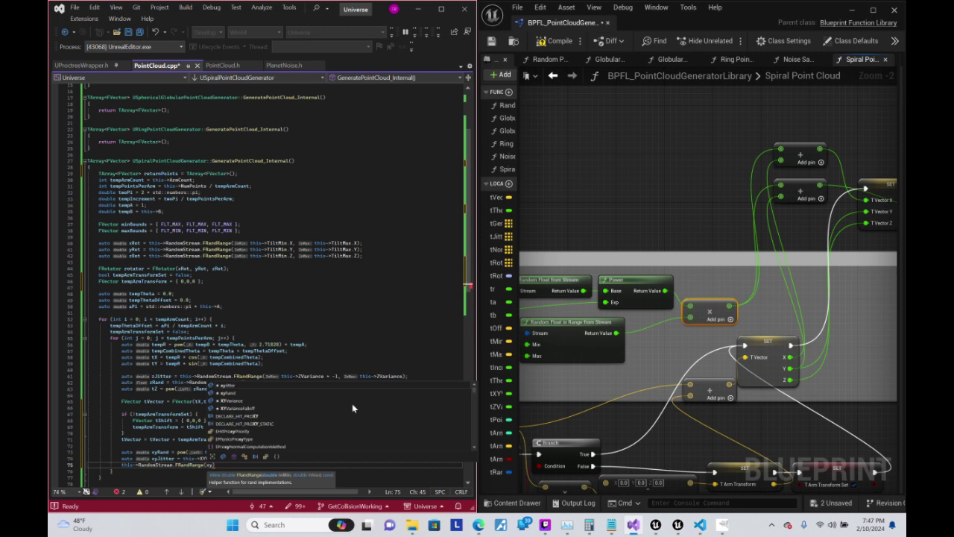
pyautogui.press('Tab')
pyautogui.write('* ')
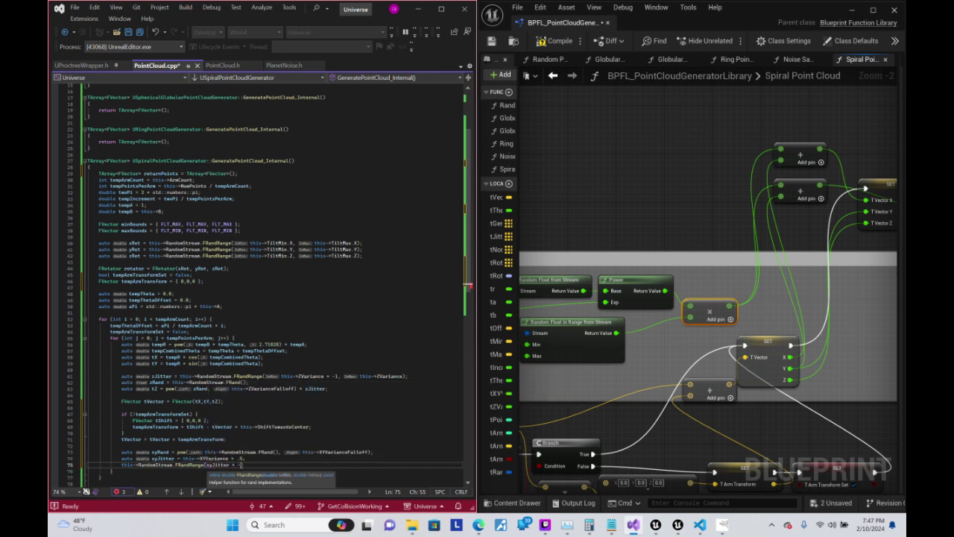
pyautogui.write('-1, xy')
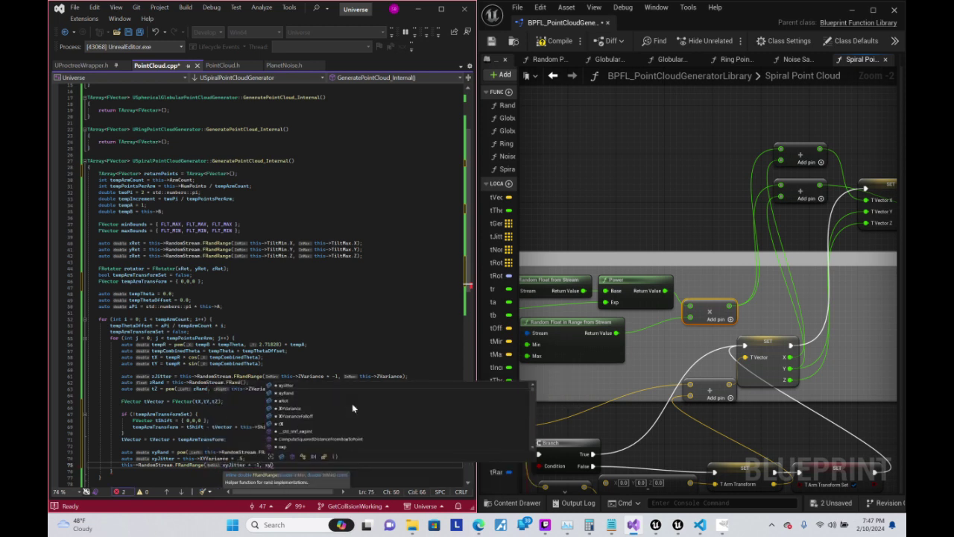
pyautogui.press('Tab')
pyautogui.write(');')
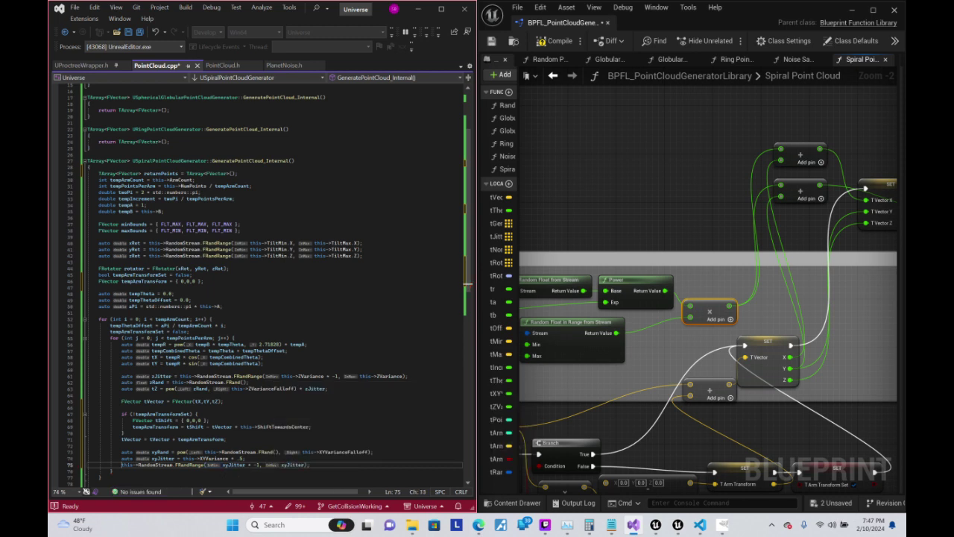
# - Store the result as auto xyShift and append the * syRand multiplier
pyautogui.press('Home')
pyautogui.write('auto ')
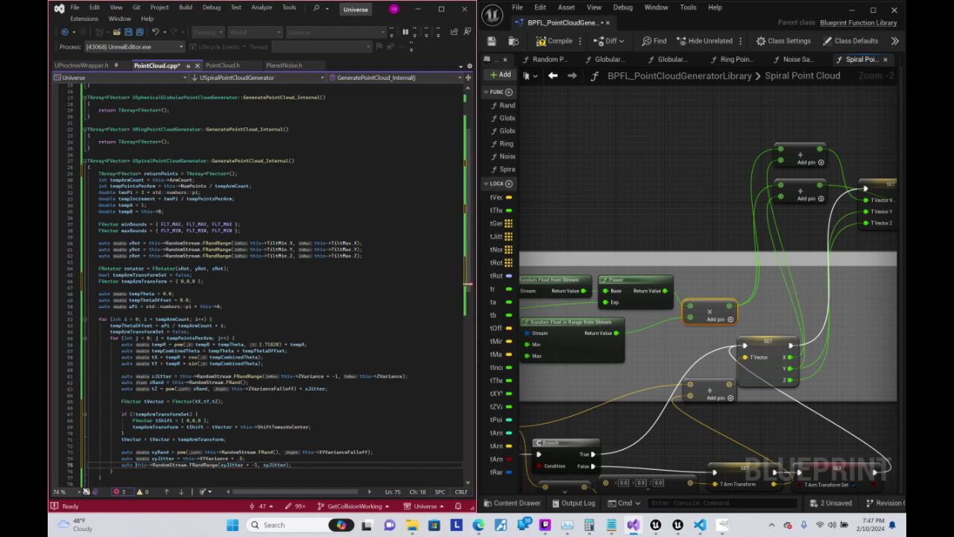
pyautogui.write('xyShif')
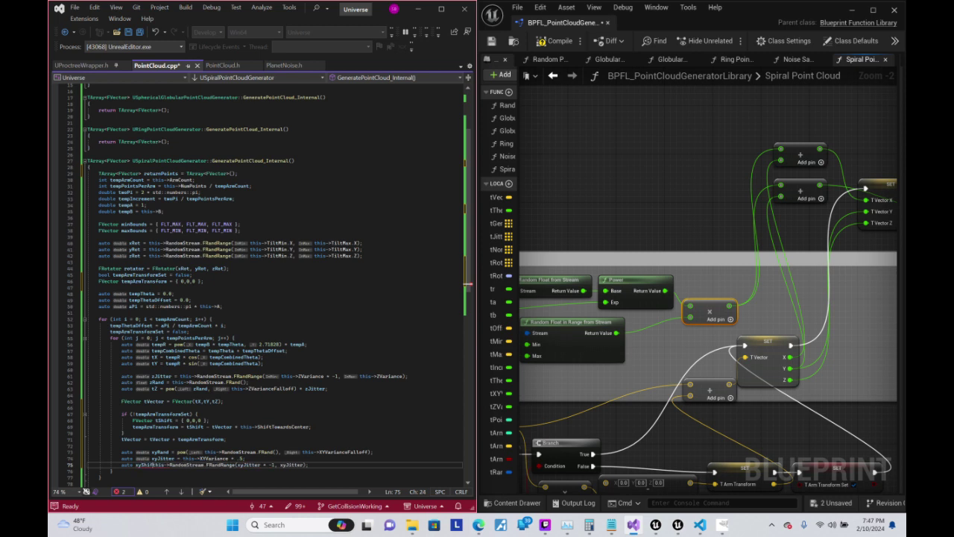
pyautogui.write('t =')
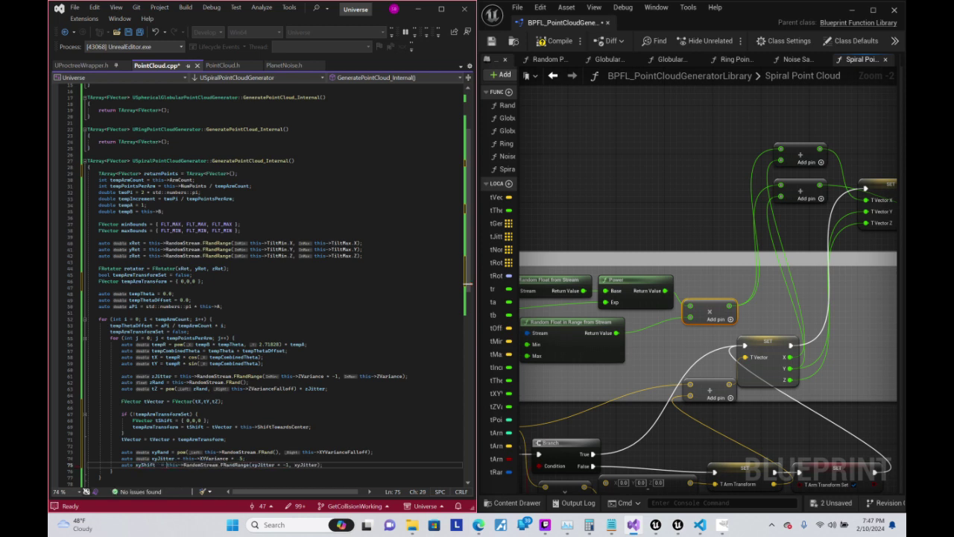
pyautogui.press('BackSpace')
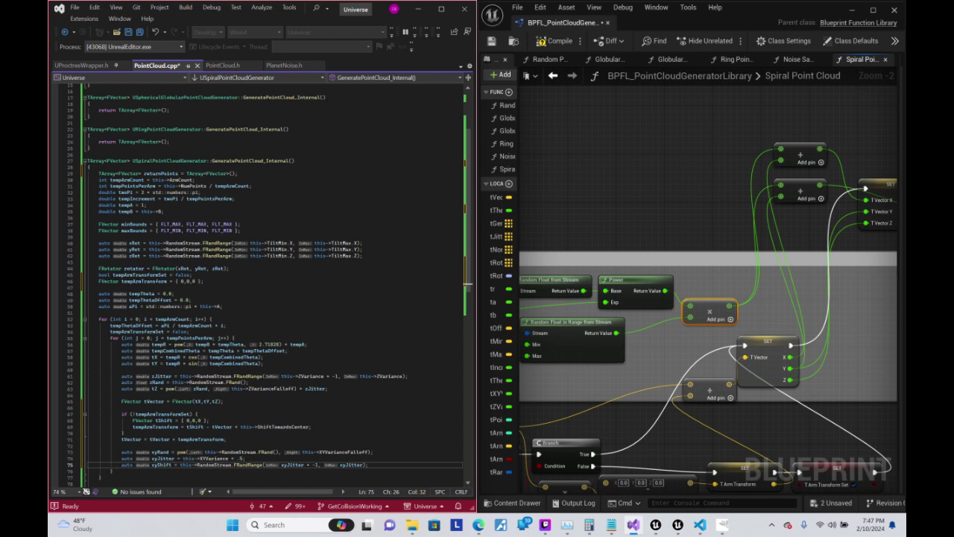
pyautogui.click(229, 464)
pyautogui.click(367, 465)
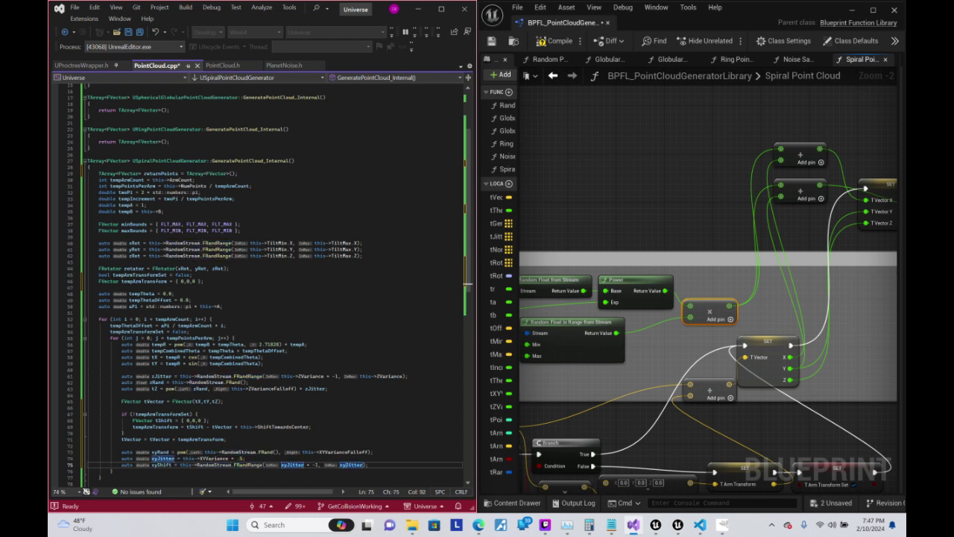
pyautogui.write('* s')
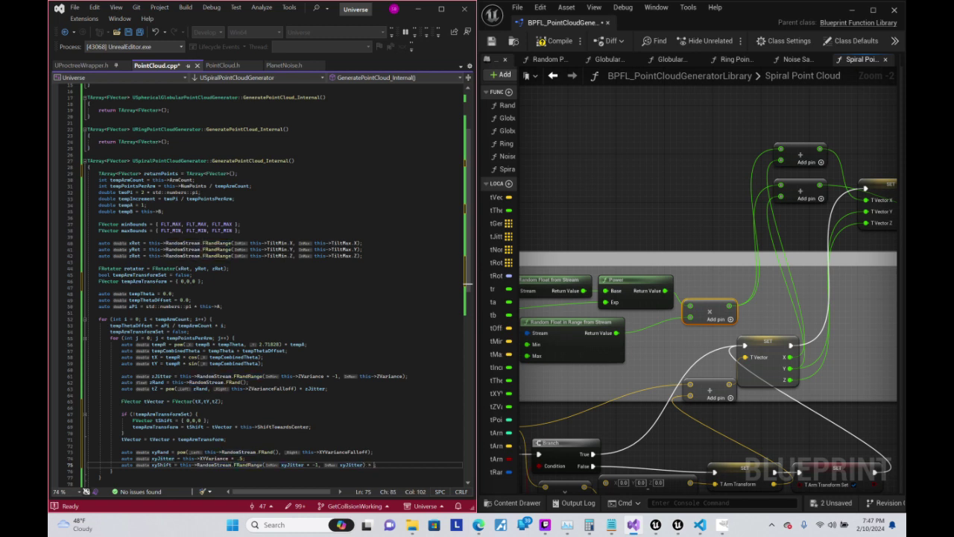
pyautogui.write('yRa')
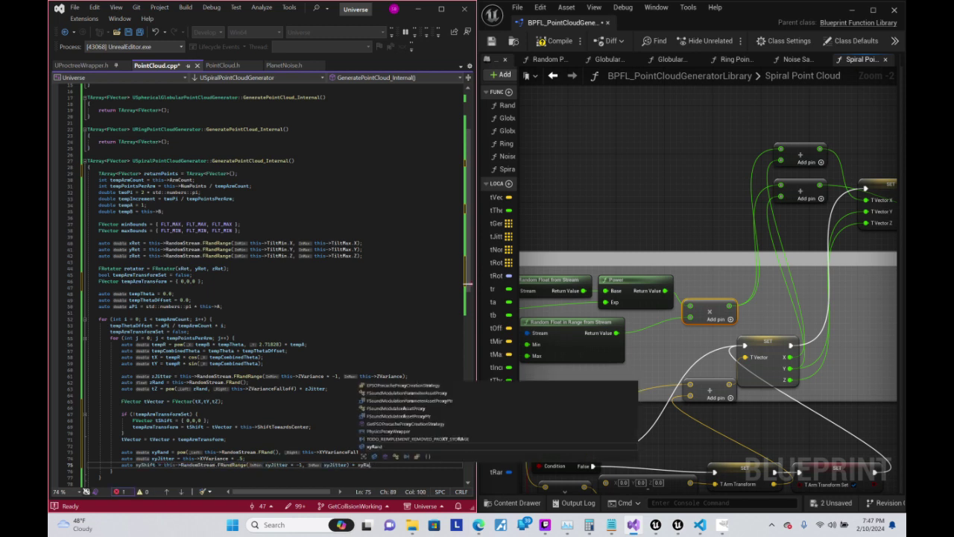
pyautogui.write('nd;')
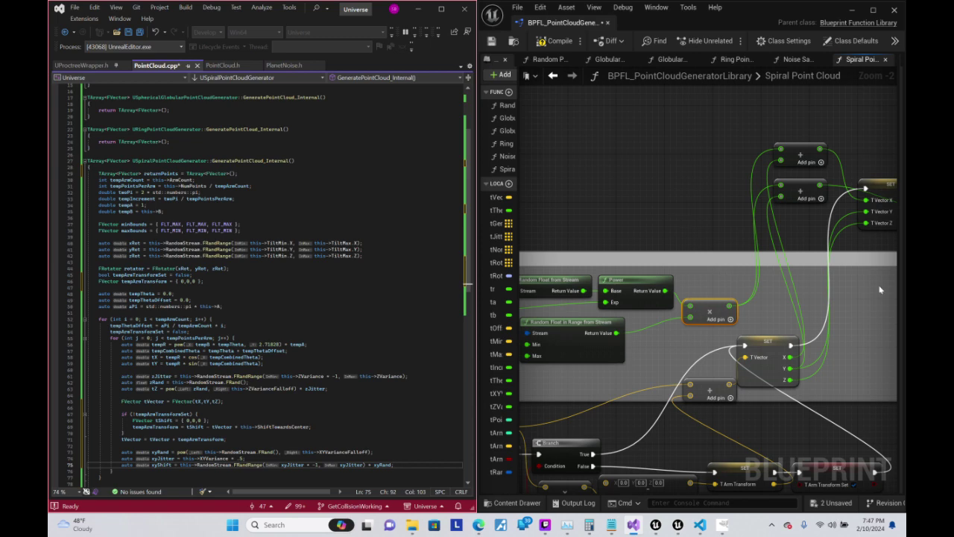
# - Nudge the second Add node down-left and pan to the jitter and branch nodes
pyautogui.moveTo(830, 255); pyautogui.dragTo(699, 225, button='right')
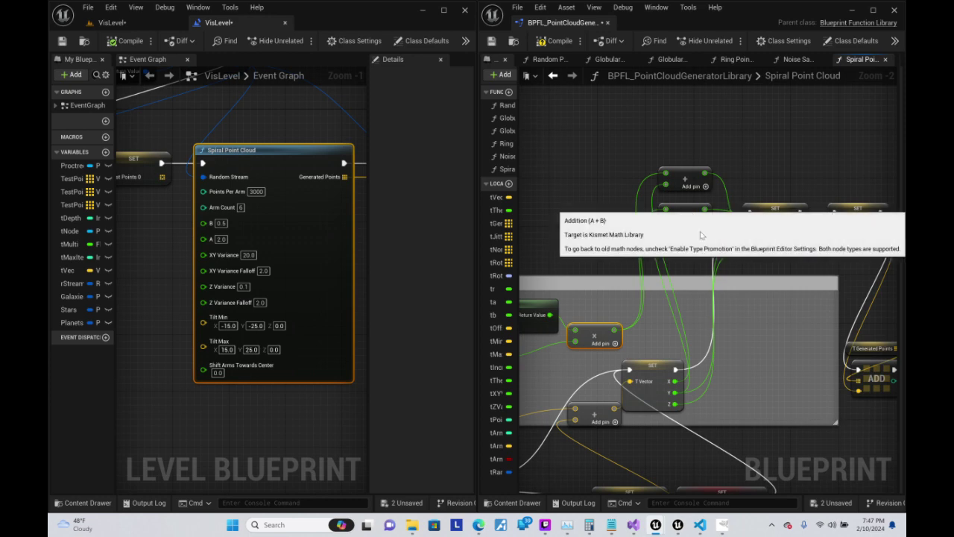
pyautogui.moveTo(700, 225); pyautogui.dragTo(685, 258)
pyautogui.moveTo(676, 243); pyautogui.dragTo(712, 147, button='right')
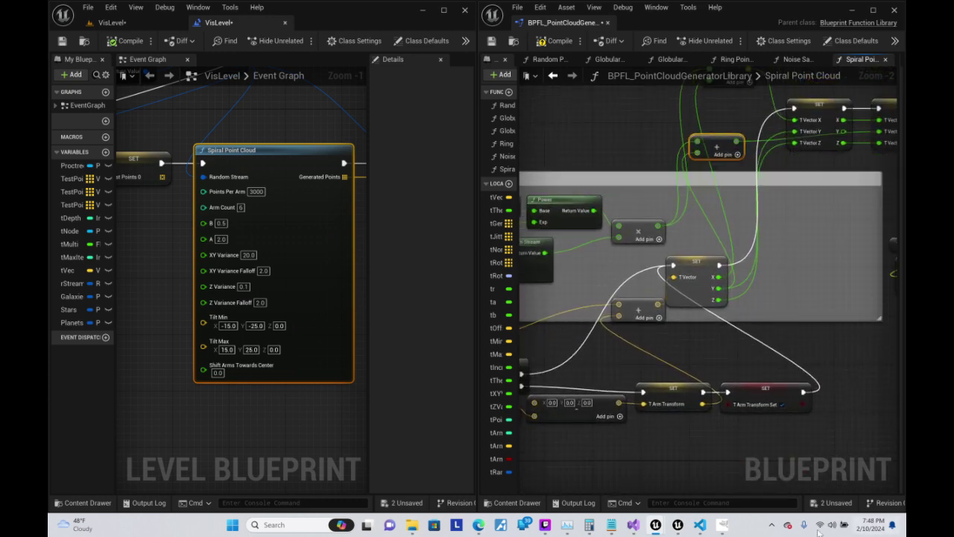
pyautogui.moveTo(701, 528)
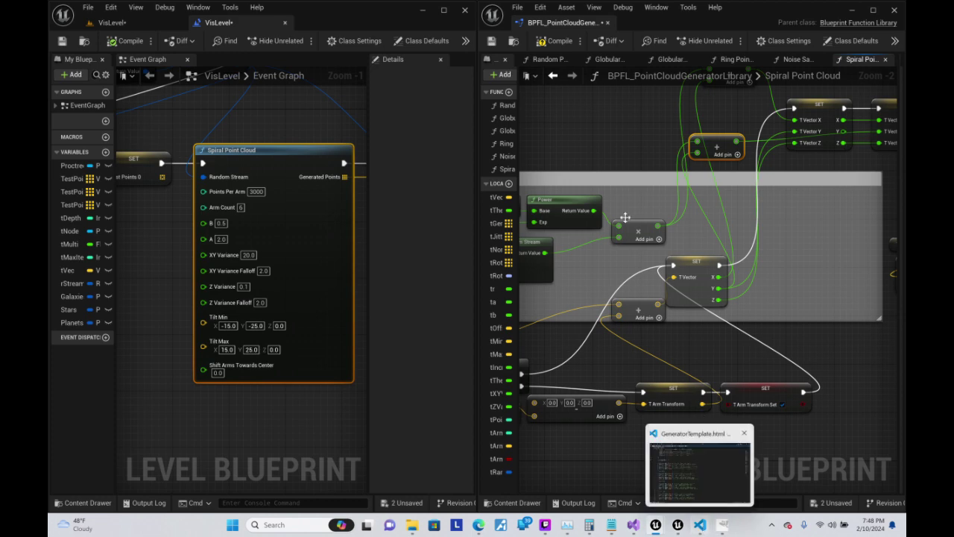
pyautogui.moveTo(593, 124)
pyautogui.mouseDown(button='right')
pyautogui.moveTo(793, 163)
pyautogui.moveTo(694, 159)
pyautogui.mouseUp(button='right')
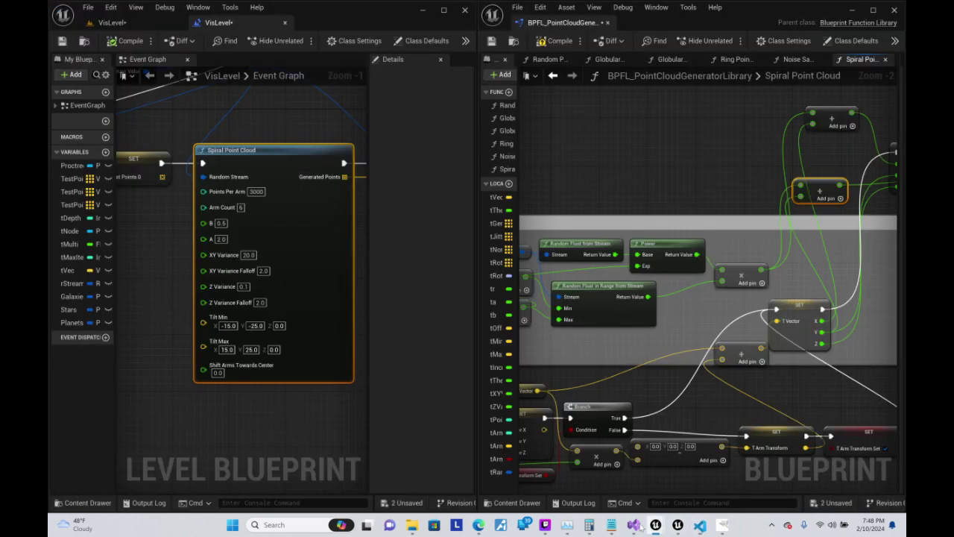
pyautogui.click(633, 524)
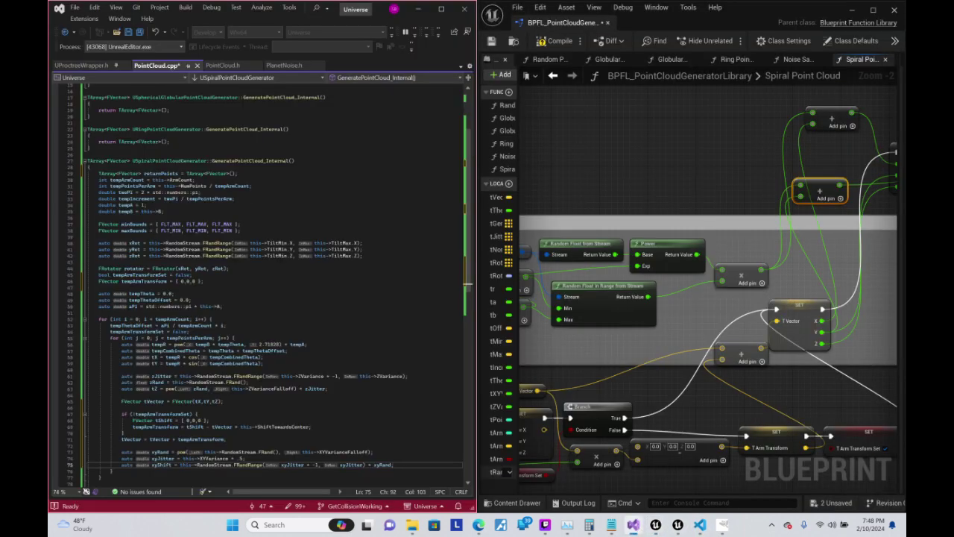
# - Duplicate the xyShift line onto line 76 and rename the copy yShift
pyautogui.scroll(-3, 275, 286)
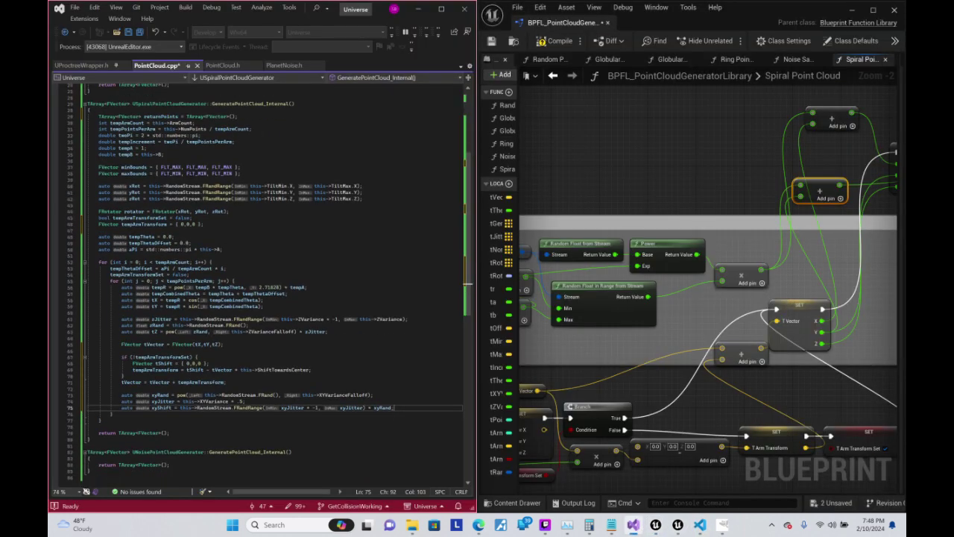
pyautogui.click(159, 408)
pyautogui.press('End')
pyautogui.hotkey('shift', 'Home')
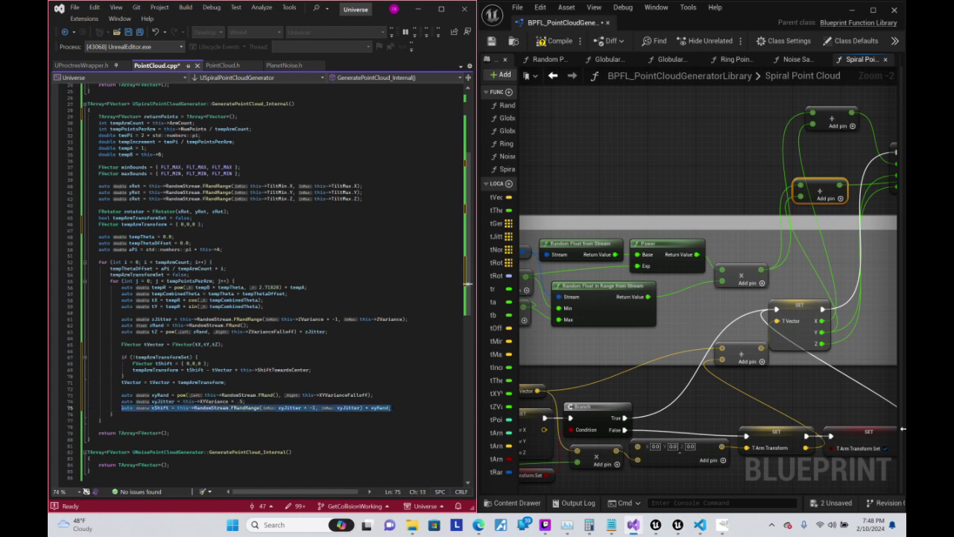
pyautogui.hotkey('ctrl', 'c')
pyautogui.press('End')
pyautogui.press('Return')
pyautogui.hotkey('ctrl', 'v')
pyautogui.hotkey('ctrl', 'Left')
pyautogui.hotkey('ctrl', 'Left')
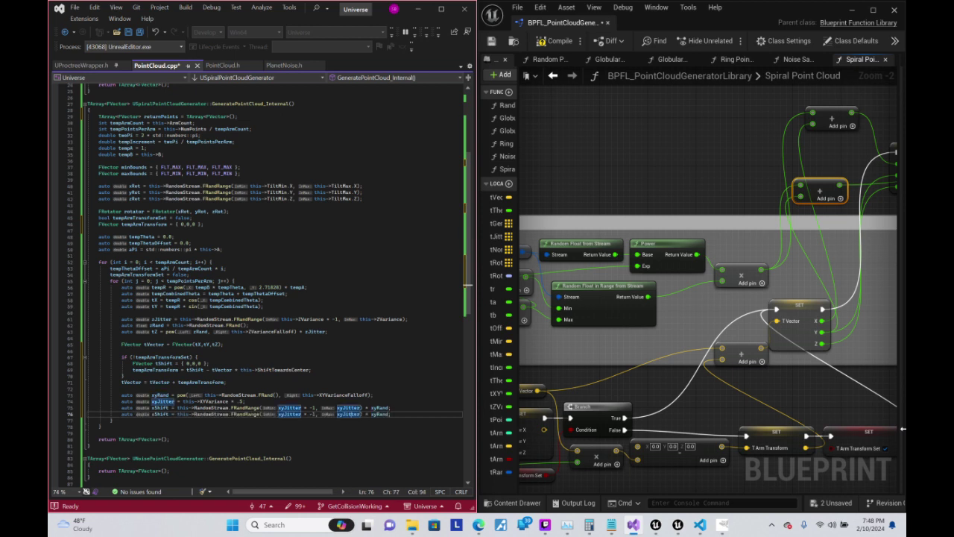
pyautogui.hotkey('ctrl', 'Left')
pyautogui.hotkey('ctrl', 'Left')
pyautogui.hotkey('ctrl', 'Left')
pyautogui.hotkey('ctrl', 'Left')
pyautogui.hotkey('ctrl', 'Left')
pyautogui.hotkey('ctrl', 'Left')
pyautogui.hotkey('ctrl', 'Left')
pyautogui.hotkey('ctrl', 'Left')
pyautogui.hotkey('ctrl', 'Left')
pyautogui.hotkey('ctrl', 'Left')
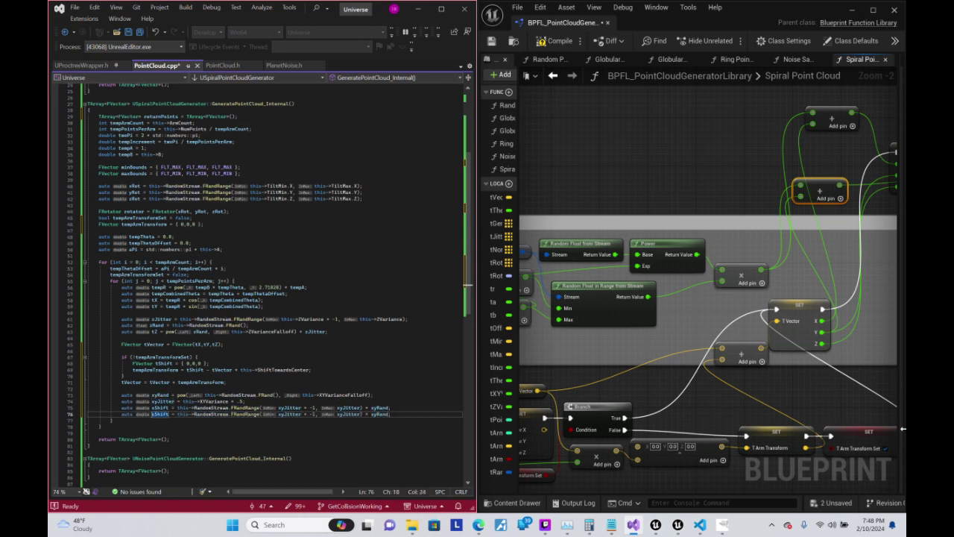
pyautogui.press('Delete')
pyautogui.write('y')
# - Declare FVector xyOffset = { xShift, yShift, 0 }; on line 77
pyautogui.click(390, 414)
pyautogui.press('Return')
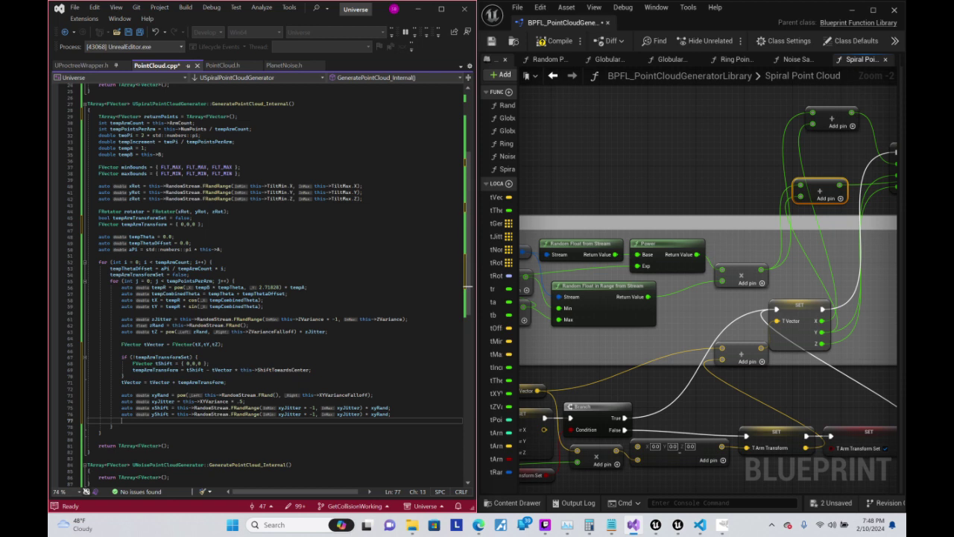
pyautogui.write('FVec')
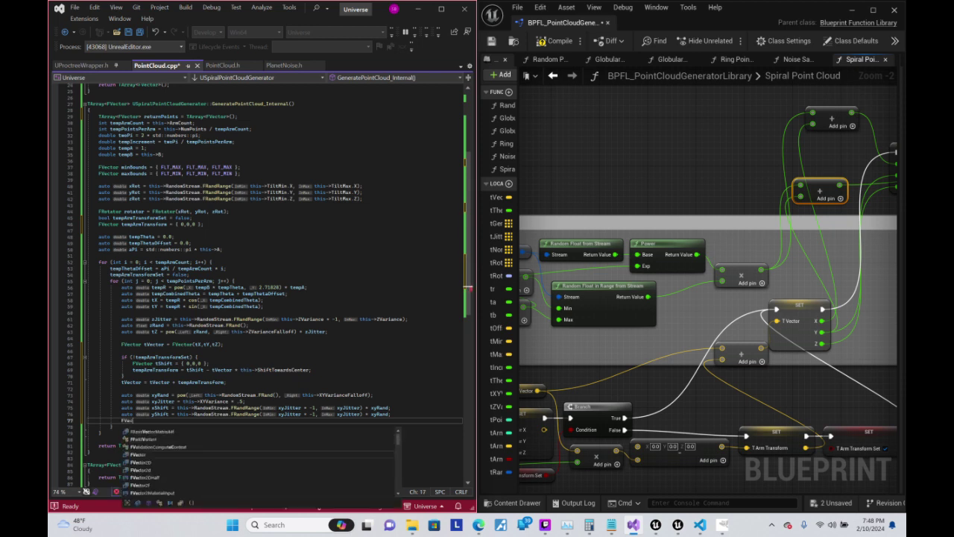
pyautogui.write('tor e')
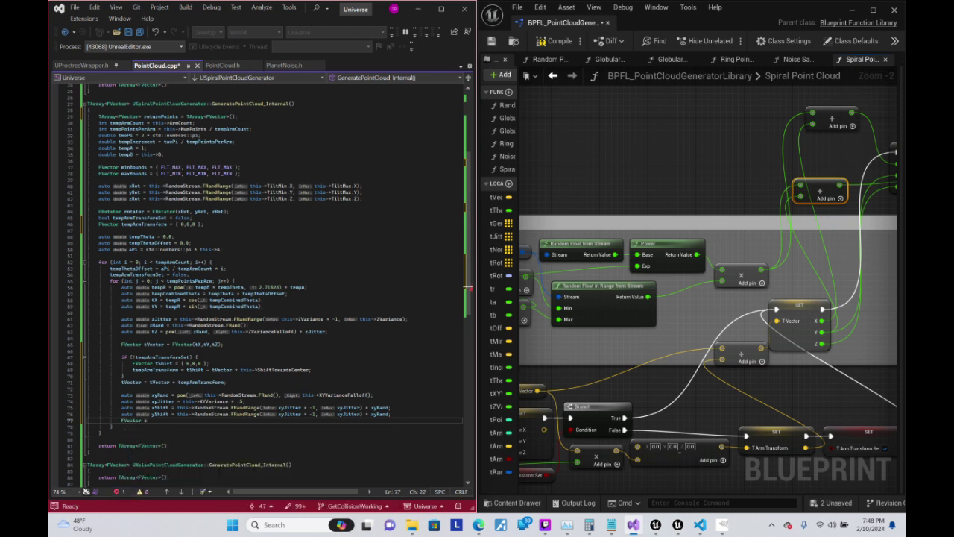
pyautogui.press('BackSpace')
pyautogui.write('xyOffset ')
pyautogui.write('= ')
pyautogui.write('{ x')
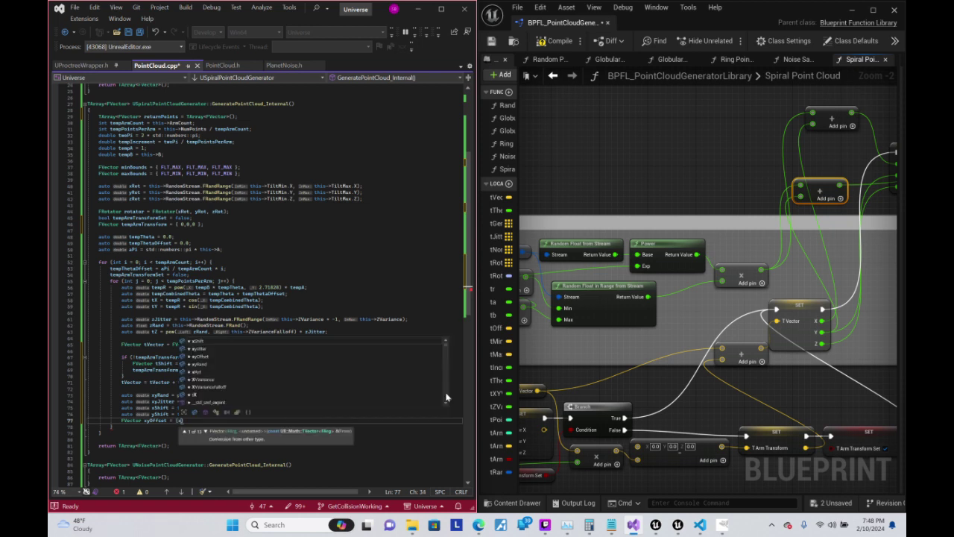
pyautogui.write('Shift')
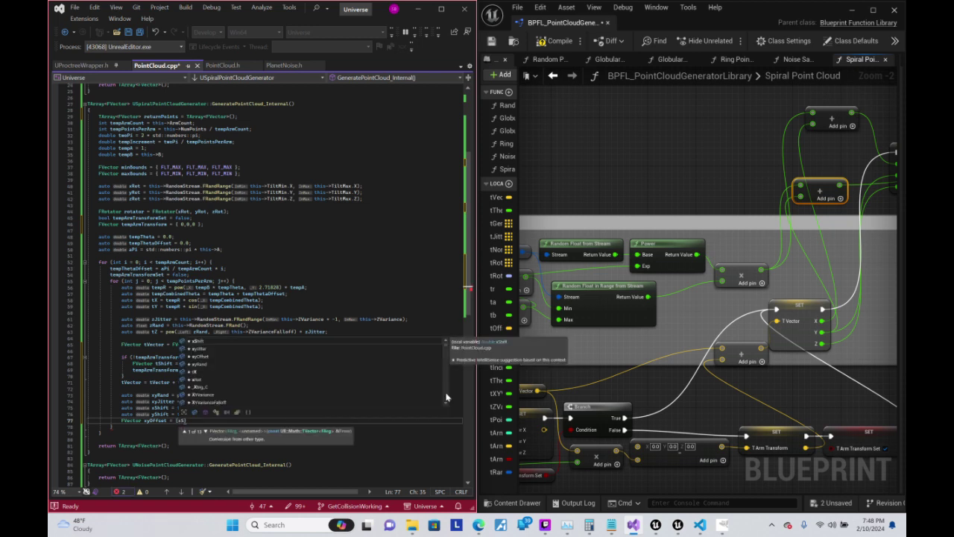
pyautogui.write(',')
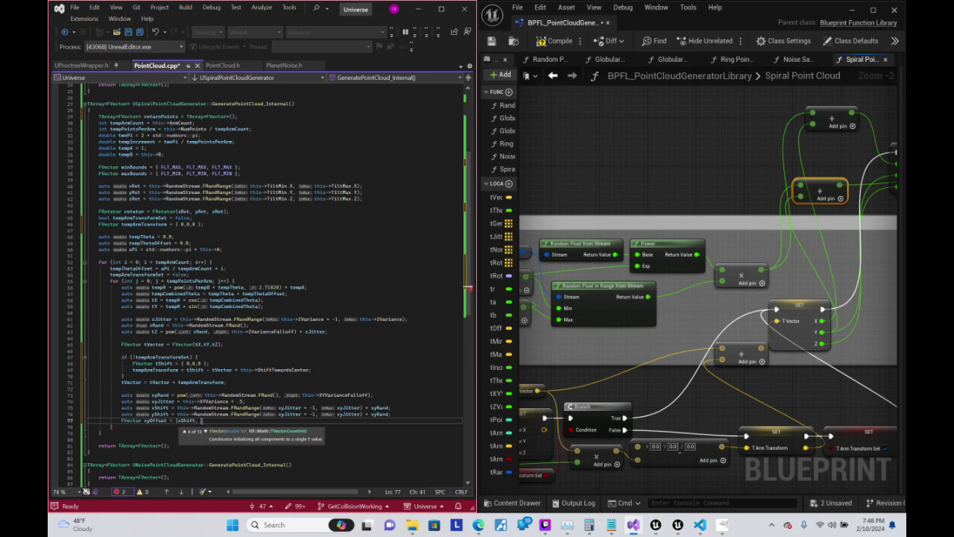
pyautogui.write(' y')
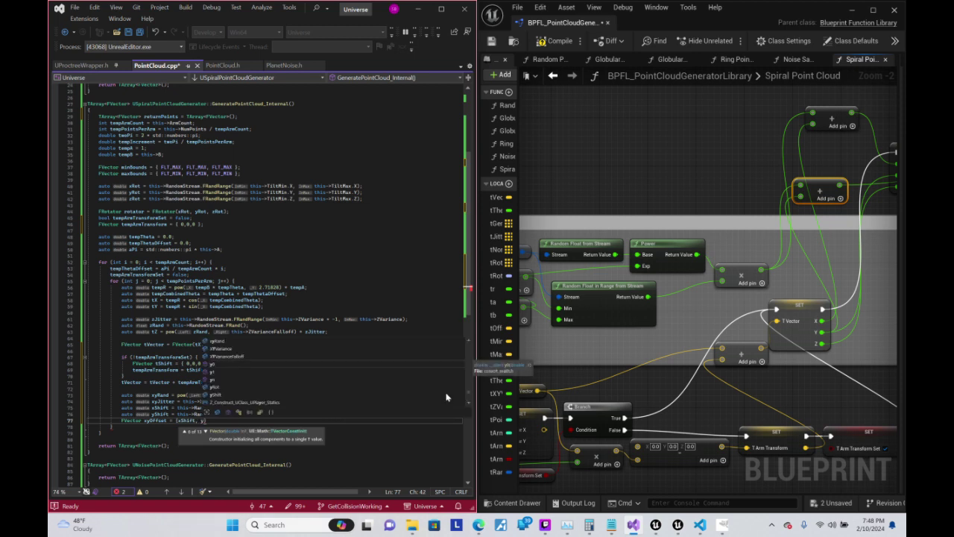
pyautogui.write('Shift')
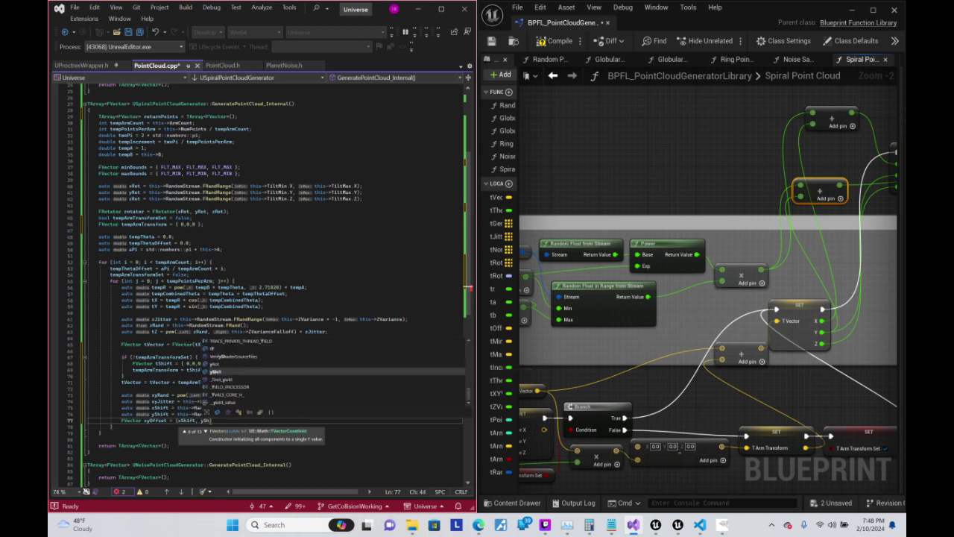
pyautogui.write(', 0 };')
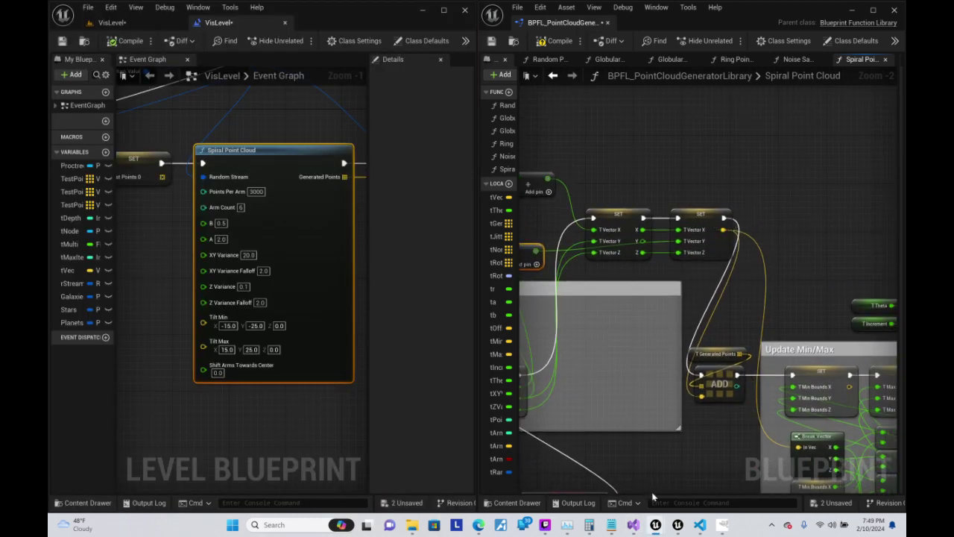
pyautogui.moveTo(738, 225); pyautogui.dragTo(772, 128, button='right')
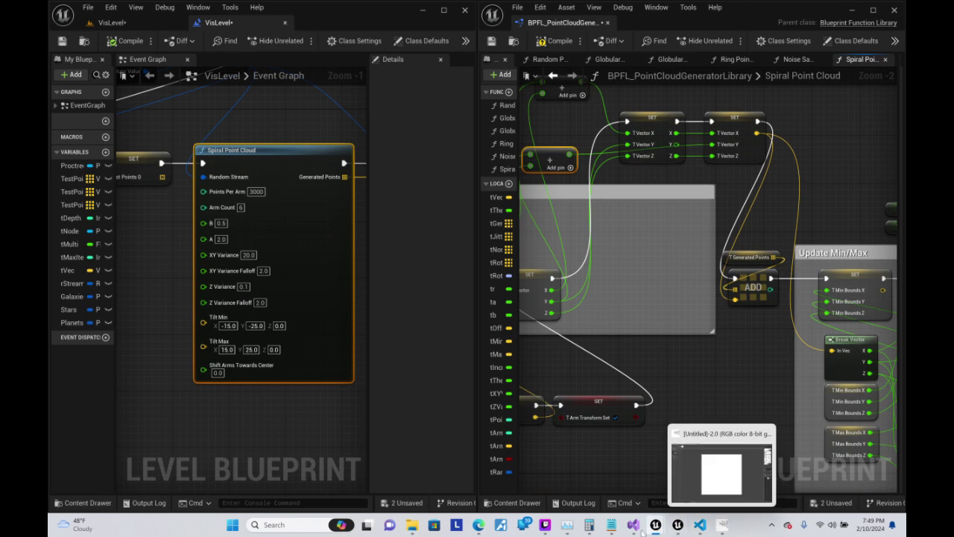
pyautogui.click(633, 524)
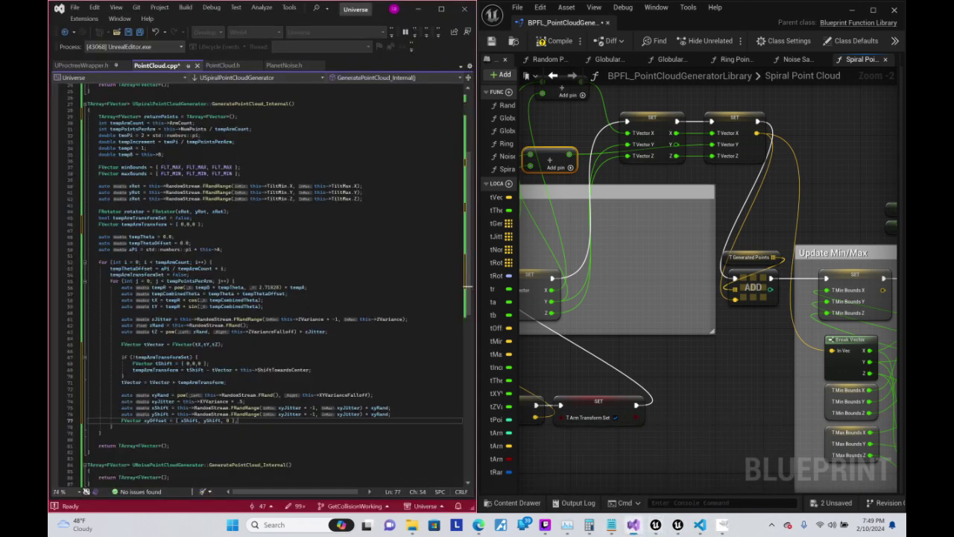
# - Add auto FinalVector = tVector + xyOffset; below the offset line
pyautogui.press('Return')
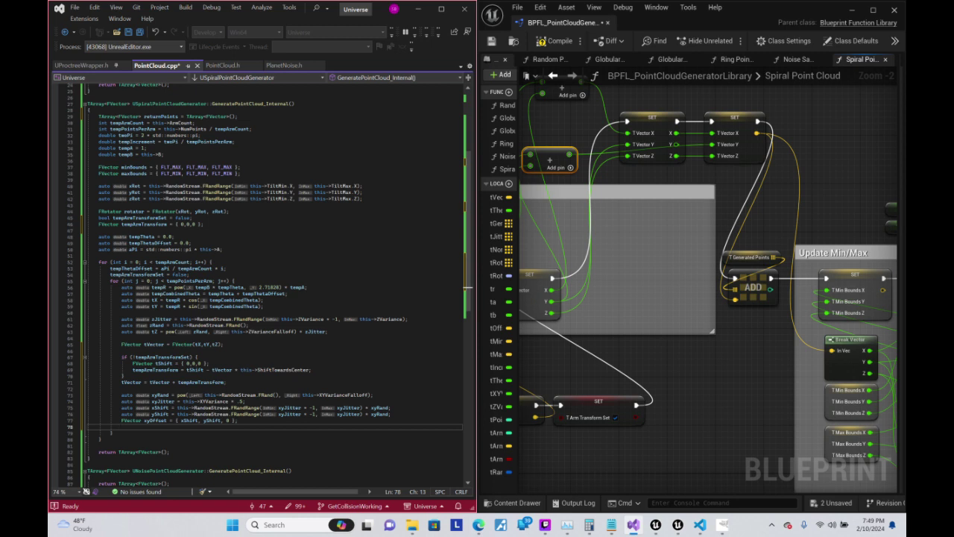
pyautogui.write('t')
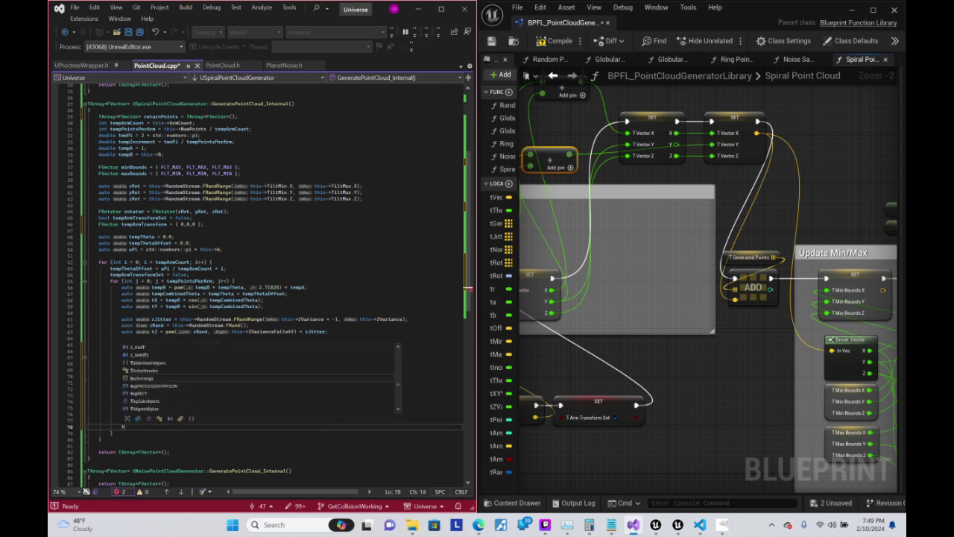
pyautogui.press('BackSpace')
pyautogui.write('auto flt')
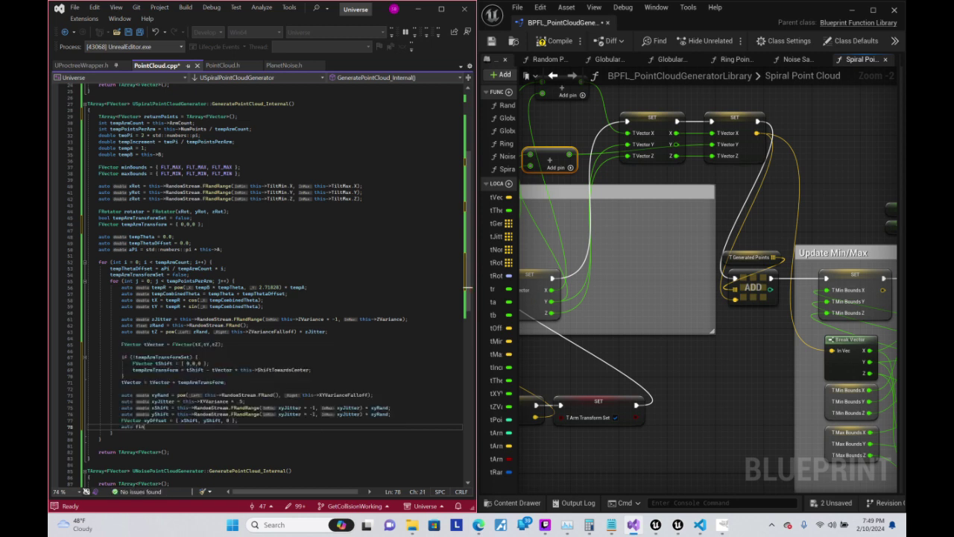
pyautogui.write('alVec')
pyautogui.press('BackSpace')
pyautogui.press('BackSpace')
pyautogui.press('BackSpace')
pyautogui.press('BackSpace')
pyautogui.press('BackSpace')
pyautogui.press('BackSpace')
pyautogui.write('FinalVector')
pyautogui.write(' =')
pyautogui.moveTo(529, 164); pyautogui.dragTo(549, 301)
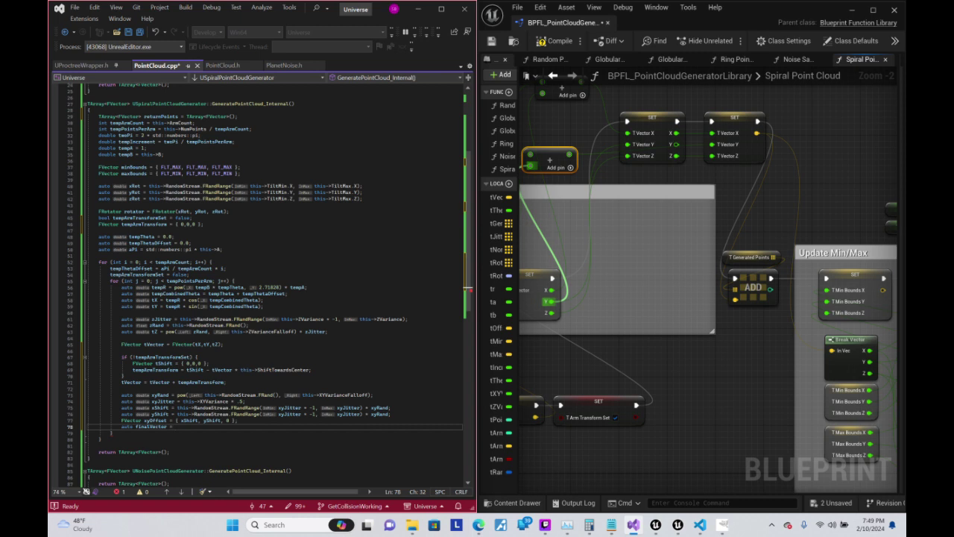
pyautogui.write('tVec')
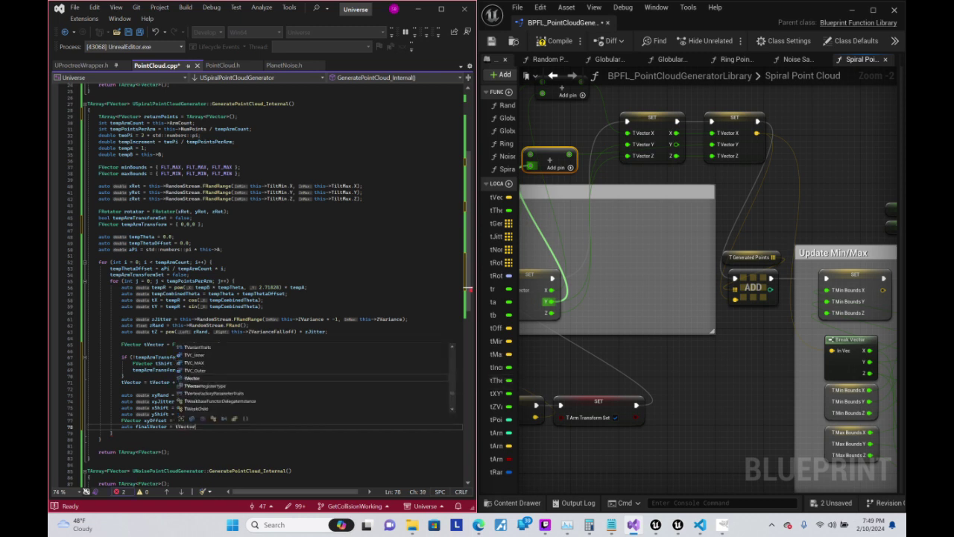
pyautogui.write('tor ')
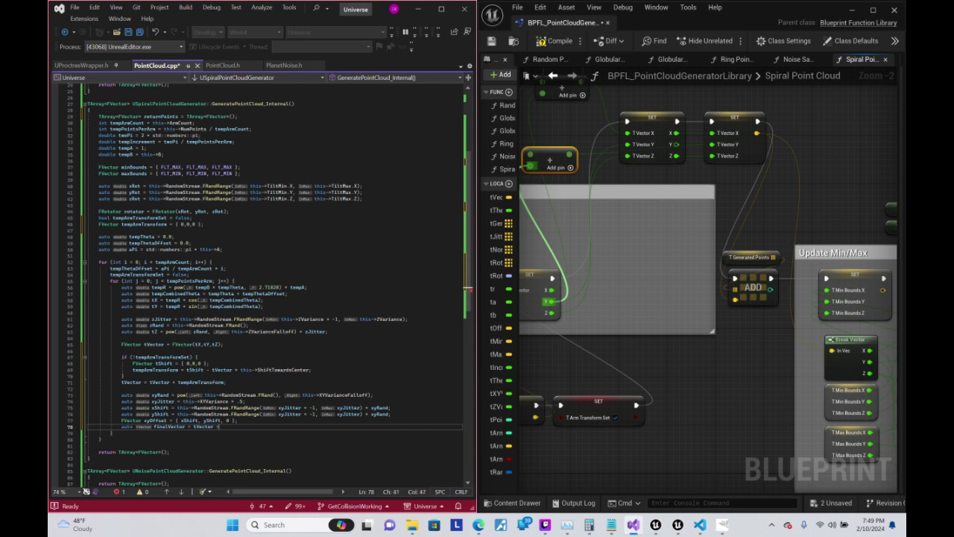
pyautogui.write('+ xy')
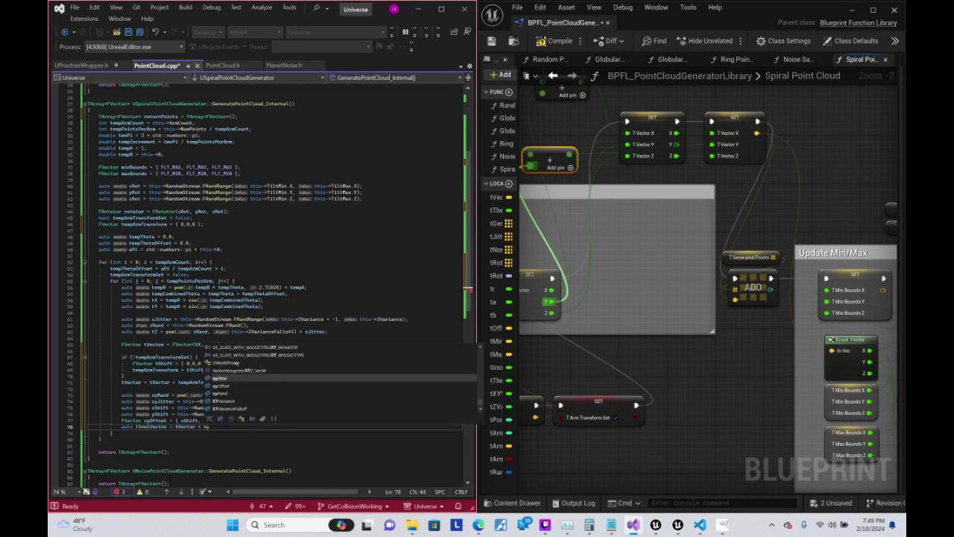
pyautogui.write('Offset;')
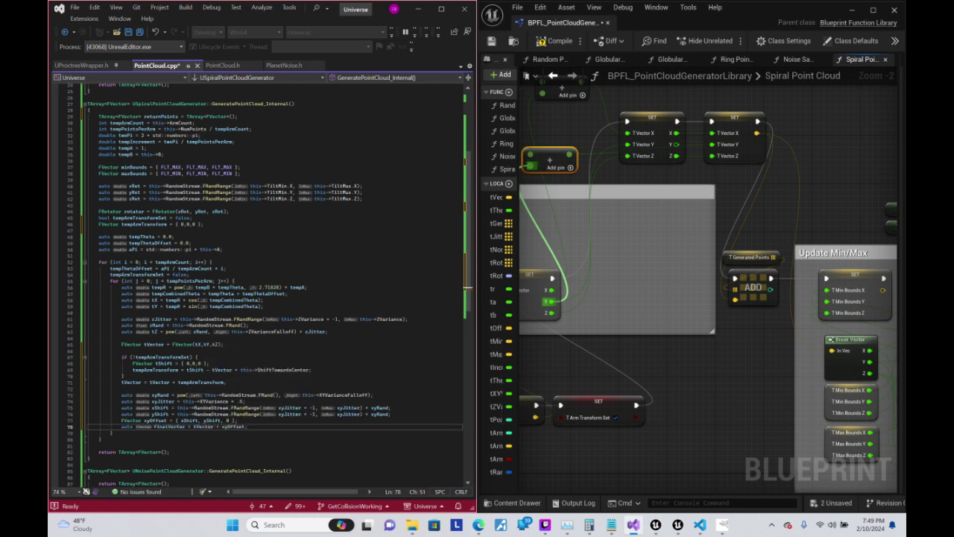
# - Open an empty line after finalVector and jump back to the function's opening lines
pyautogui.press('Left')
pyautogui.press('End')
pyautogui.press('Return')
pyautogui.write('re')
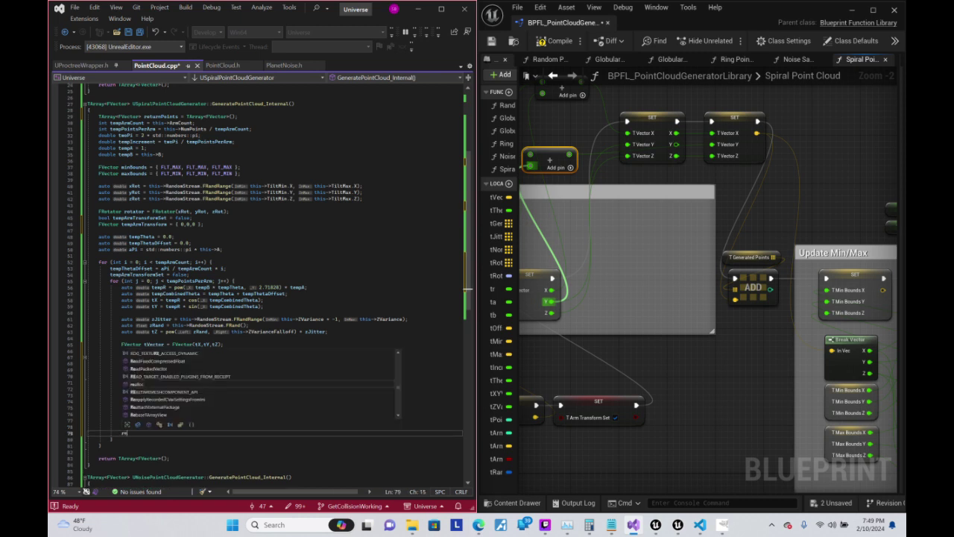
pyautogui.press('BackSpace')
pyautogui.press('BackSpace')
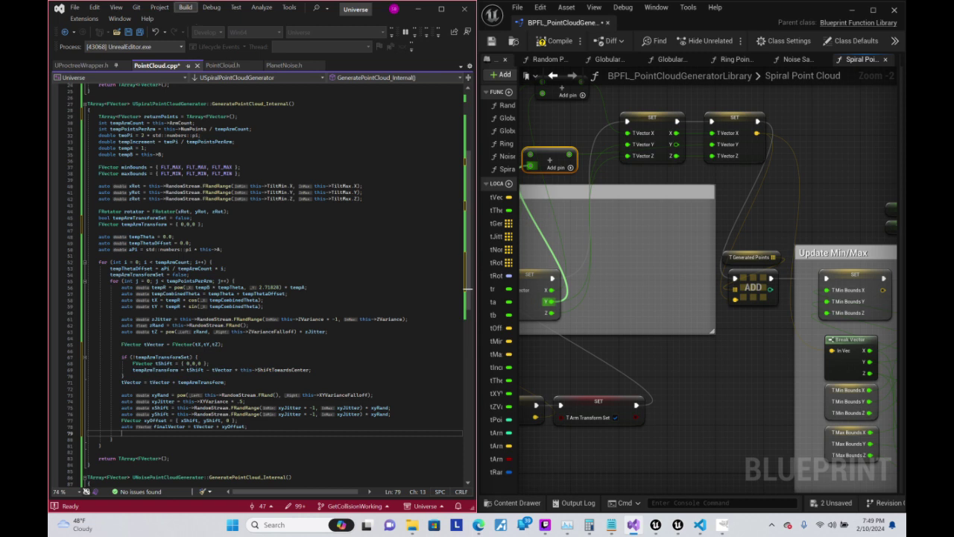
pyautogui.hotkey('ctrl', '-')
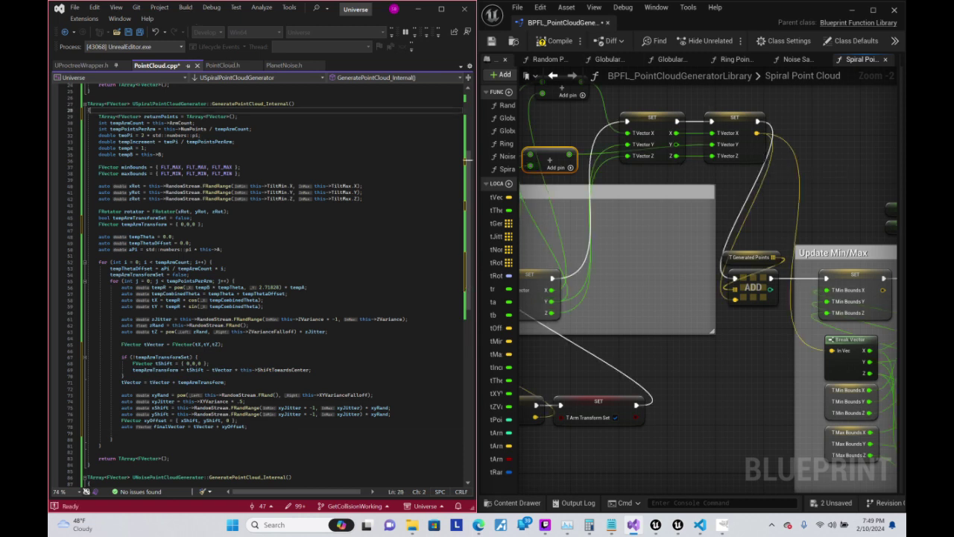
# - Duplicate the returnPoints declaration and rename the copy preRotatedPoints
pyautogui.click(90, 116)
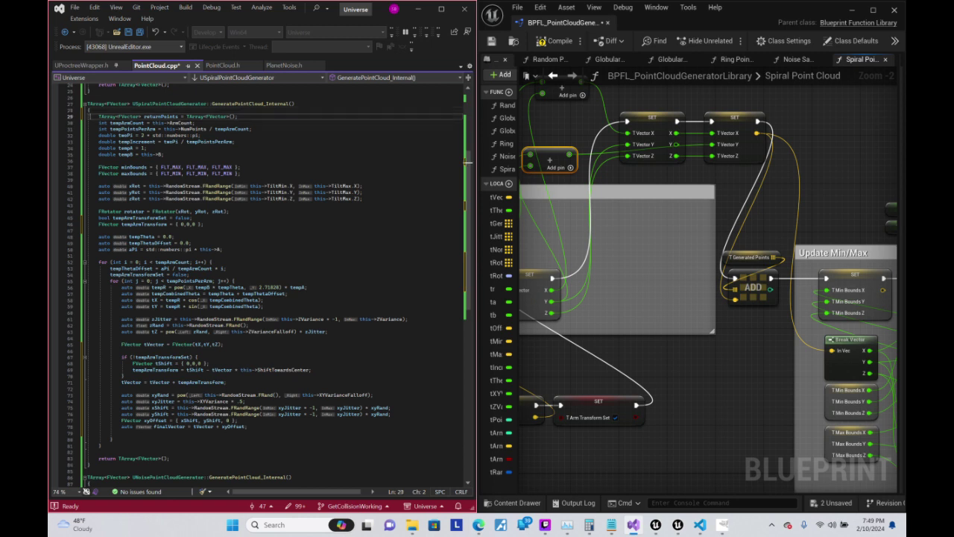
pyautogui.click(109, 116)
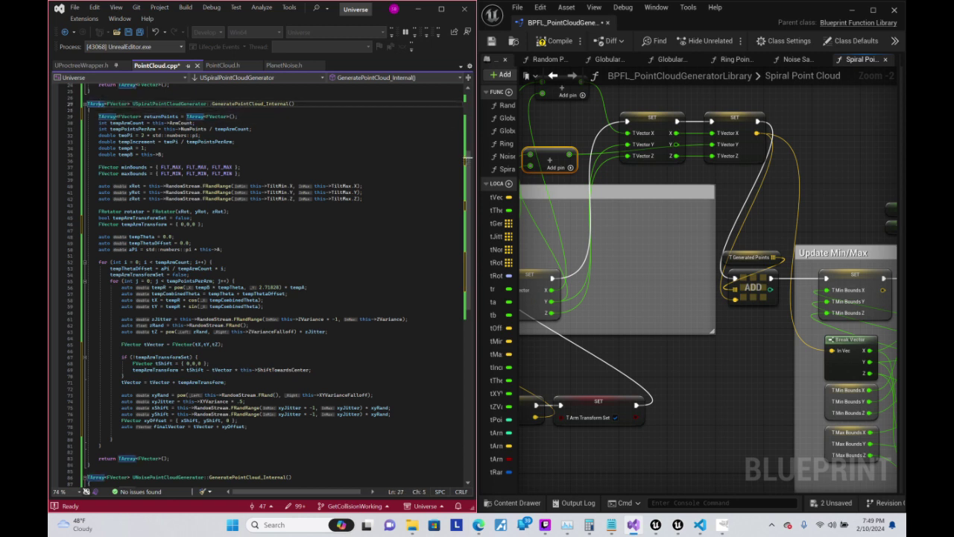
pyautogui.hotkey('ctrl', 'd')
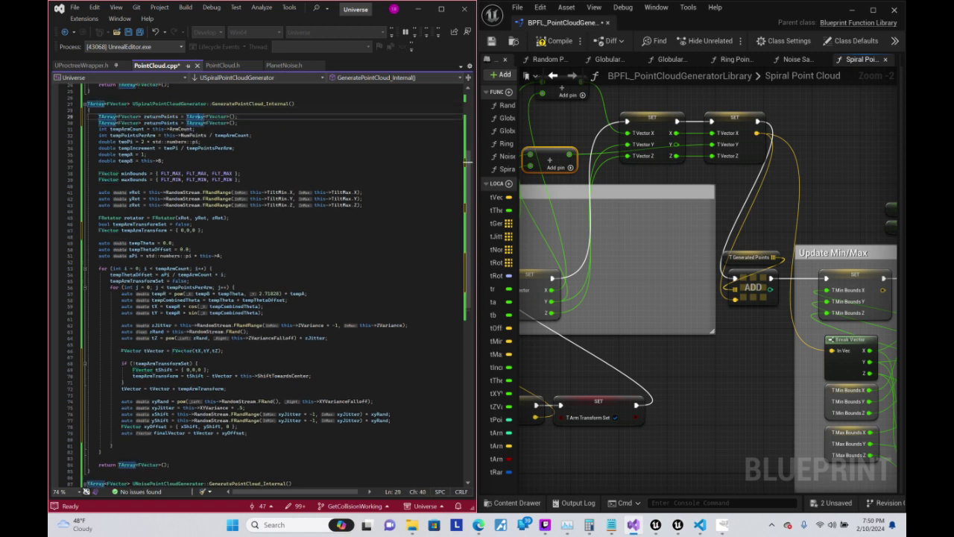
pyautogui.doubleClick(161, 116)
pyautogui.write('preRo')
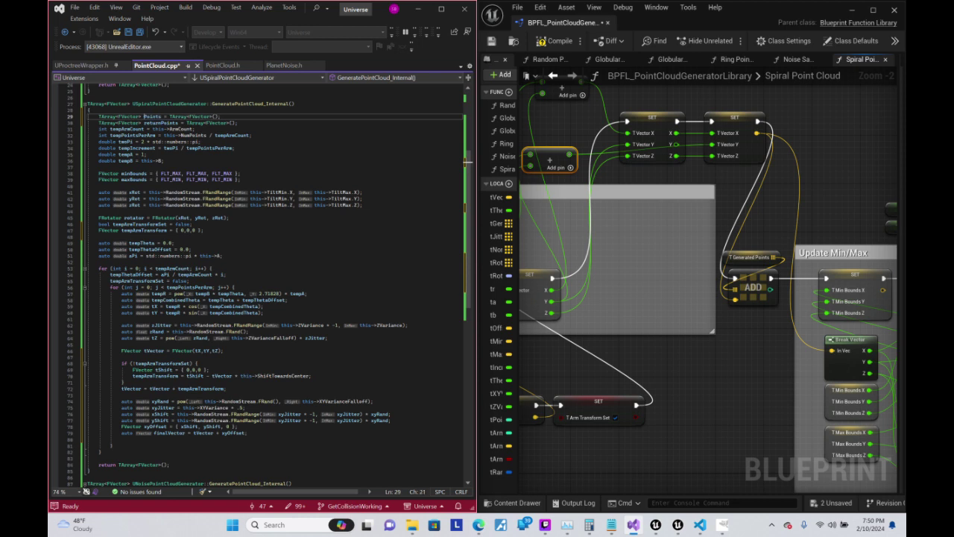
pyautogui.write('tated')
pyautogui.press('Down')
pyautogui.press('Down')
pyautogui.press('Down')
# - Add preRotatedPoints.Add(finalVector) on the line after finalVector
pyautogui.press('Down')
pyautogui.press('Down')
pyautogui.press('Down')
pyautogui.press('Down')
pyautogui.press('Down')
pyautogui.press('Down')
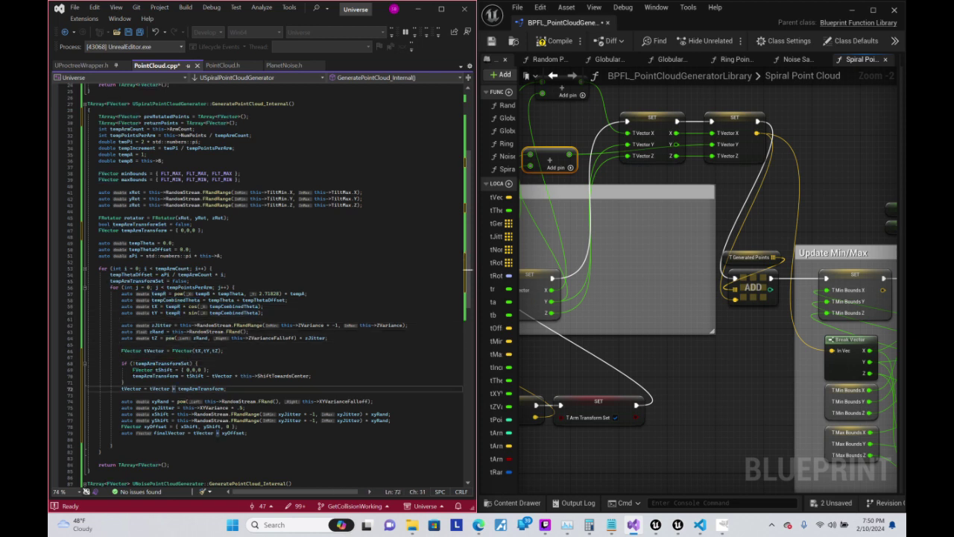
pyautogui.press('Down')
pyautogui.press('Down')
pyautogui.press('Down')
pyautogui.press('Up')
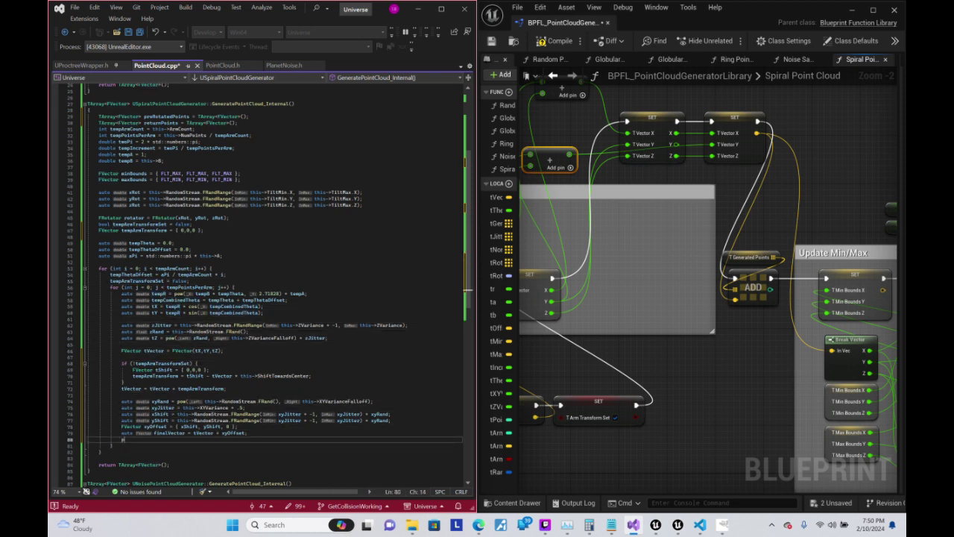
pyautogui.write('re')
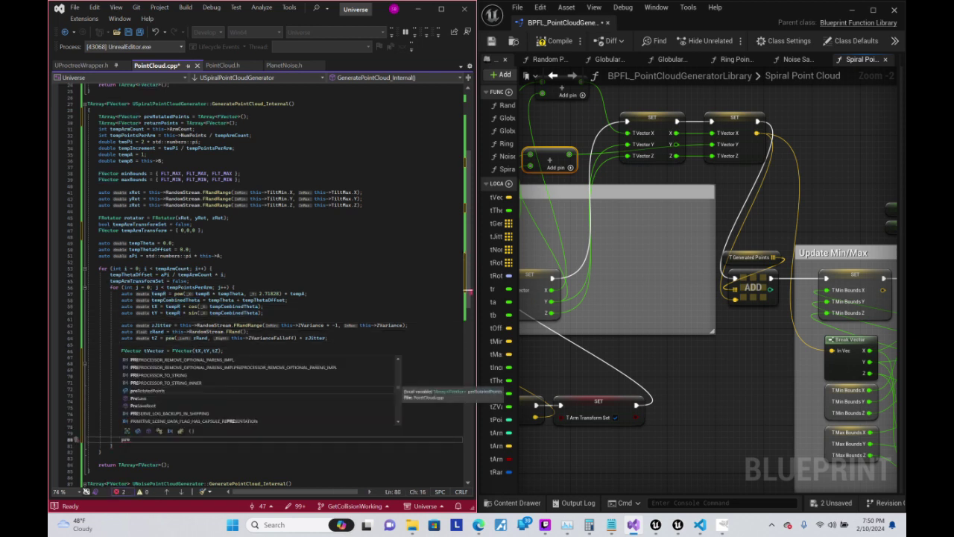
pyautogui.write('R')
pyautogui.press('Tab')
pyautogui.write('.a')
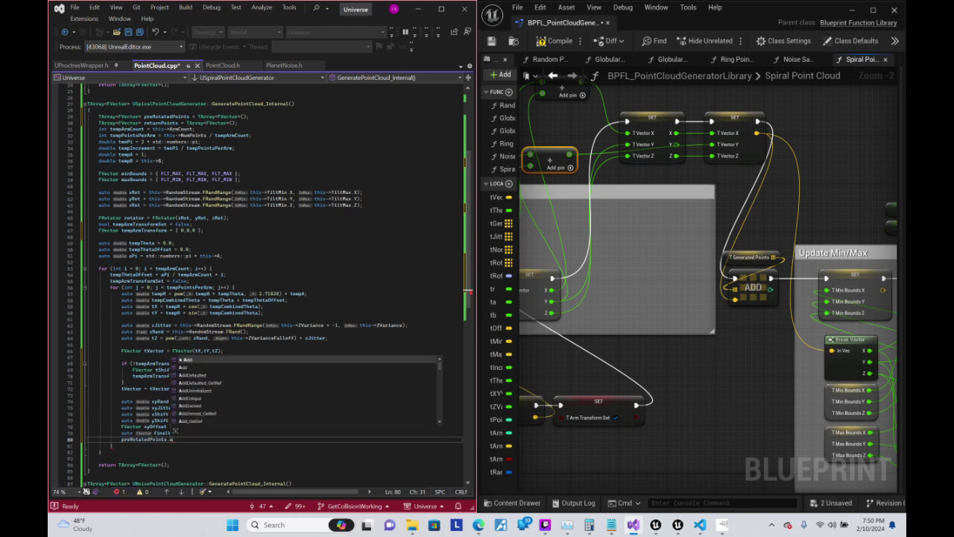
pyautogui.write('(')
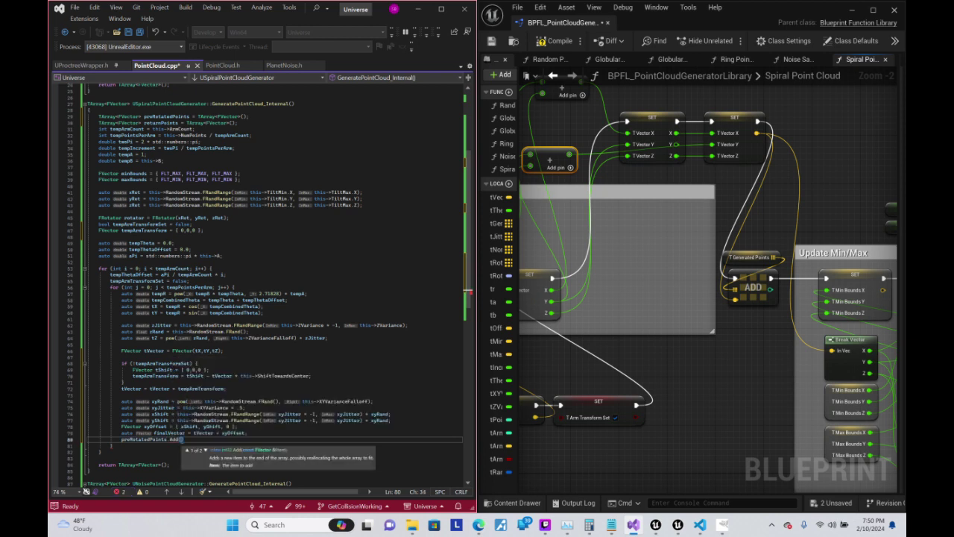
pyautogui.write('fin')
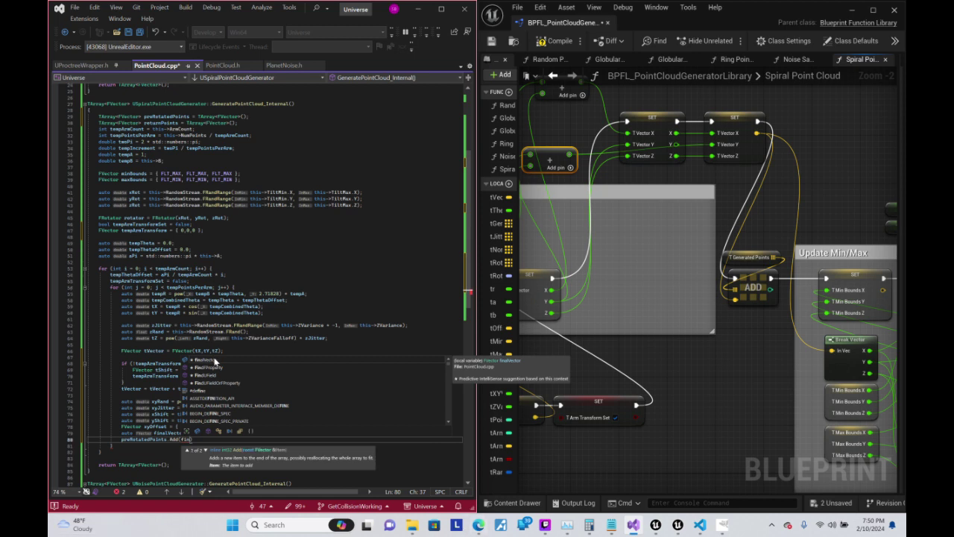
pyautogui.press('Tab')
pyautogui.write(')')
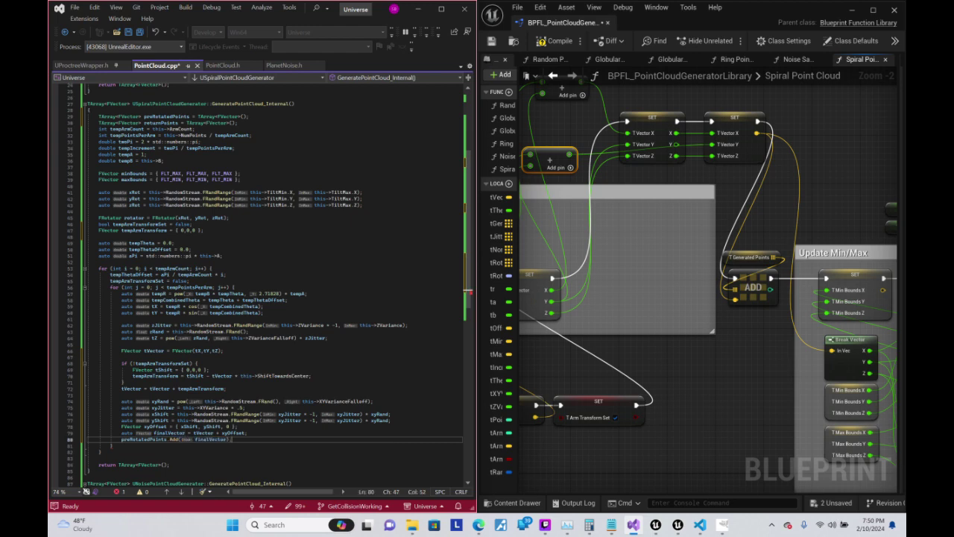
pyautogui.scroll(-2, 840, 369)
# - Frame the Spiral Point Cloud graph and center its Update Min/Max section
pyautogui.click(785, 387)
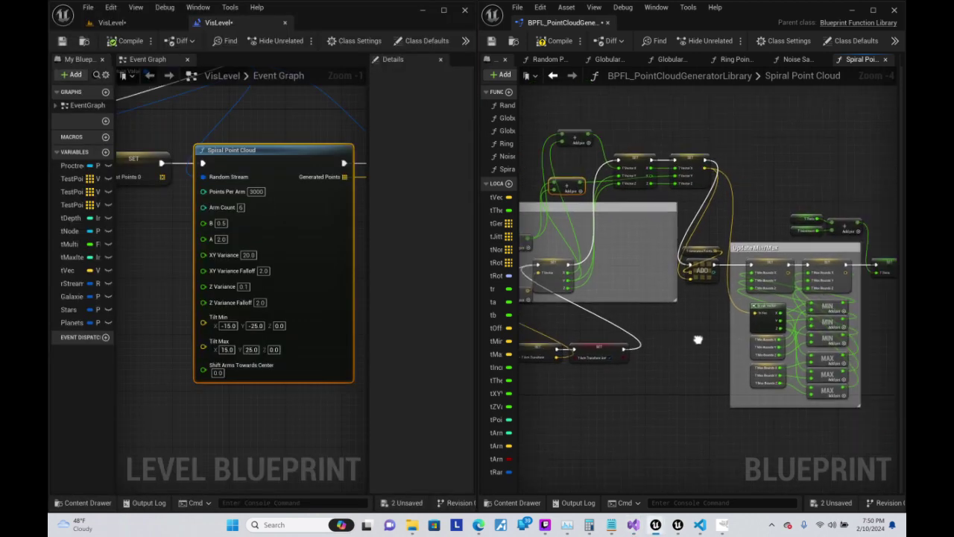
pyautogui.moveTo(755, 120); pyautogui.dragTo(572, 421)
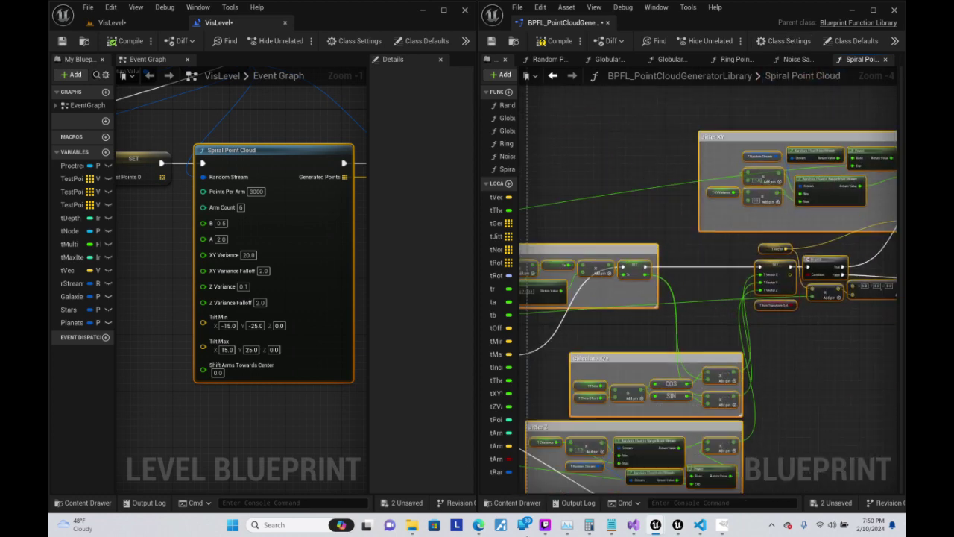
pyautogui.moveTo(572, 421); pyautogui.dragTo(583, 387)
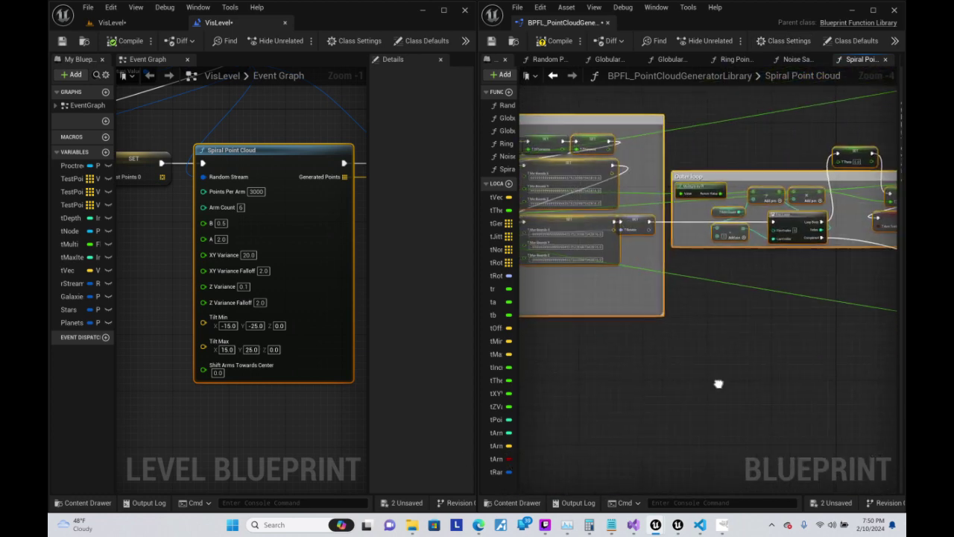
pyautogui.press('Home')
pyautogui.scroll(2, 790, 282)
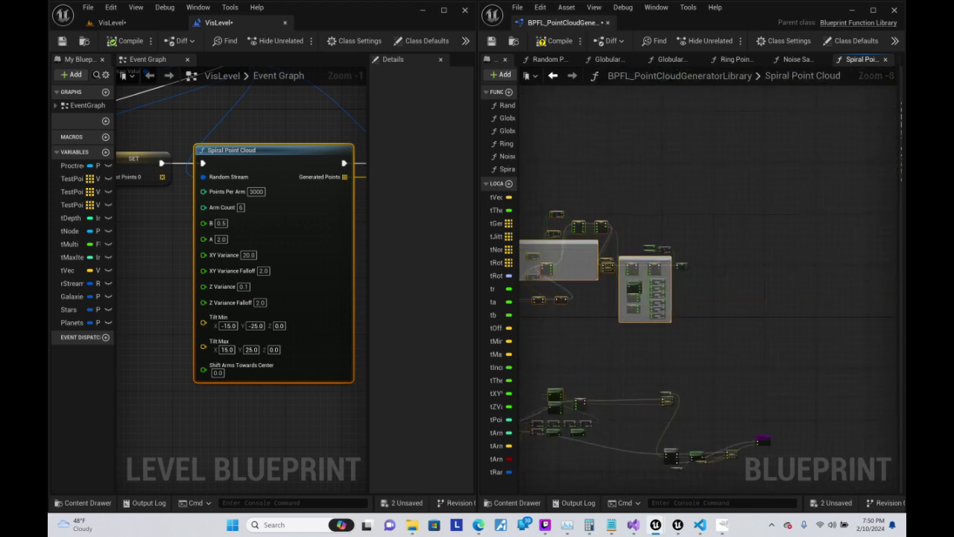
pyautogui.scroll(3, 639, 281)
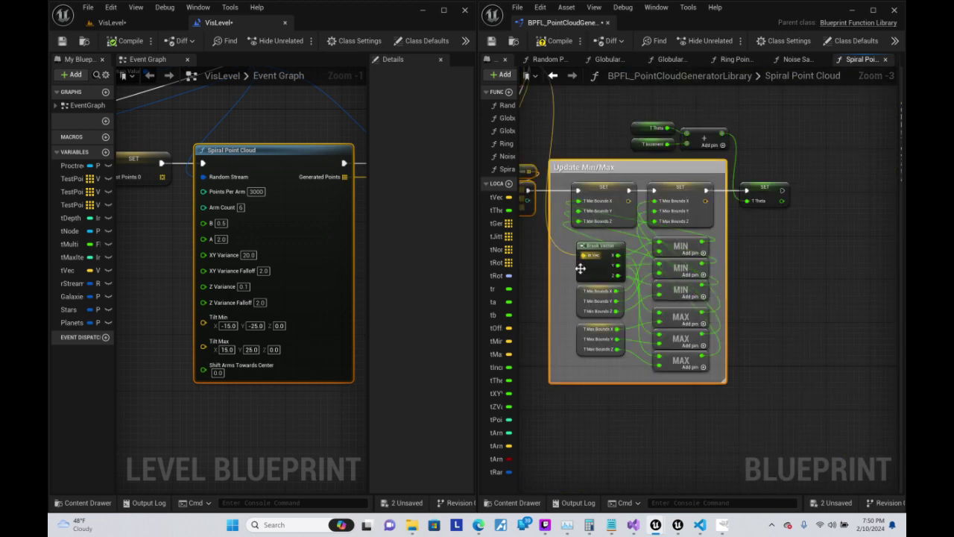
pyautogui.moveTo(570, 290); pyautogui.dragTo(658, 257, button='right')
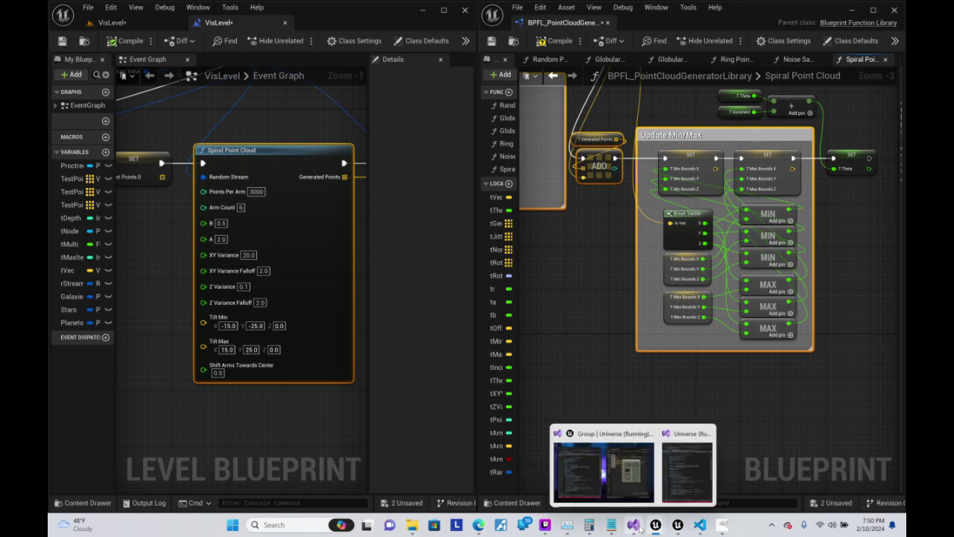
pyautogui.click(639, 527)
# - Start line 81 with a minBounds assignment after clearing the tempmin and this->mi false starts
pyautogui.click(212, 439)
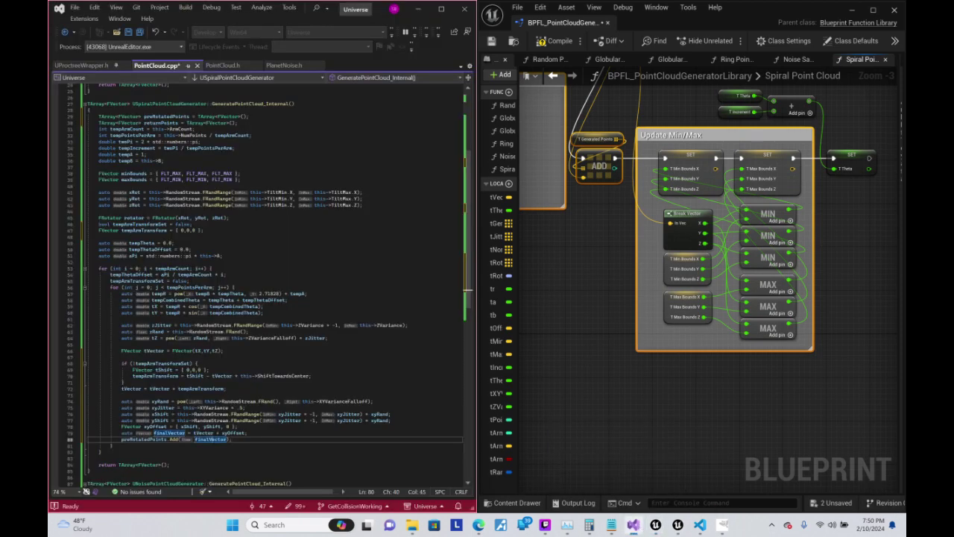
pyautogui.click(231, 439)
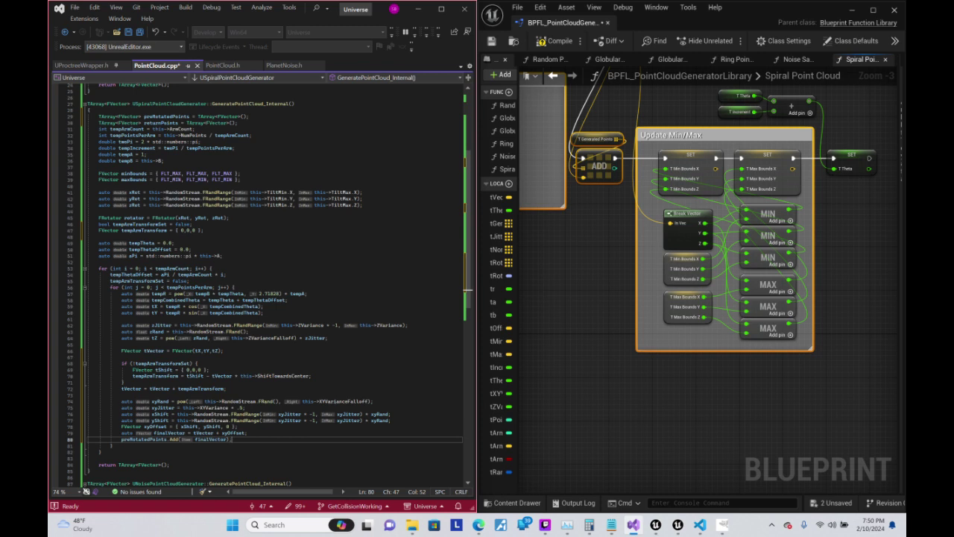
pyautogui.press('Return')
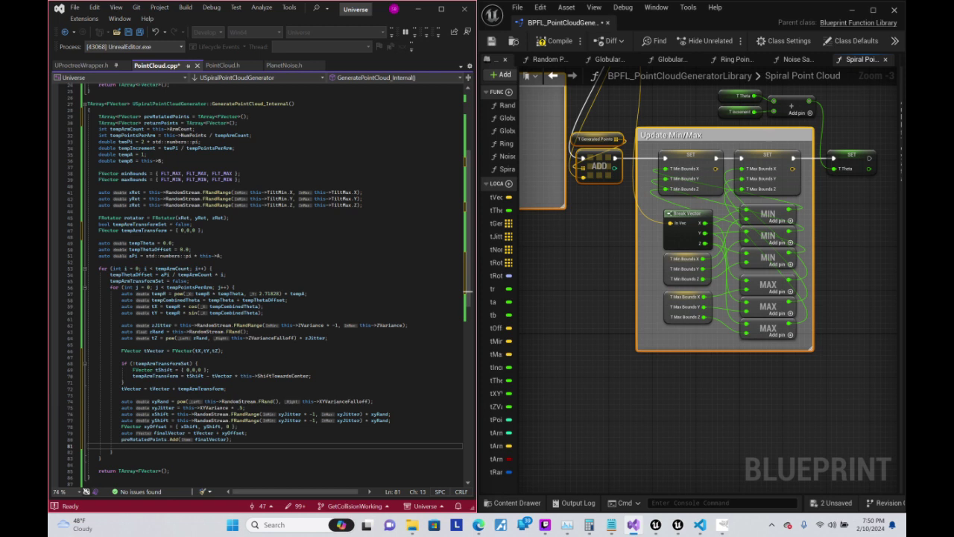
pyautogui.write('temp')
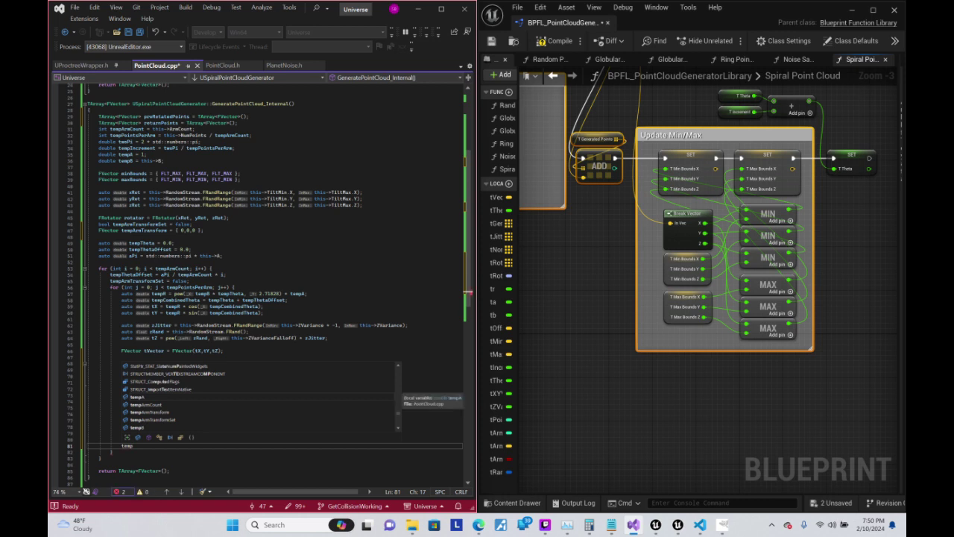
pyautogui.write('min')
pyautogui.press('BackSpace')
pyautogui.press('BackSpace')
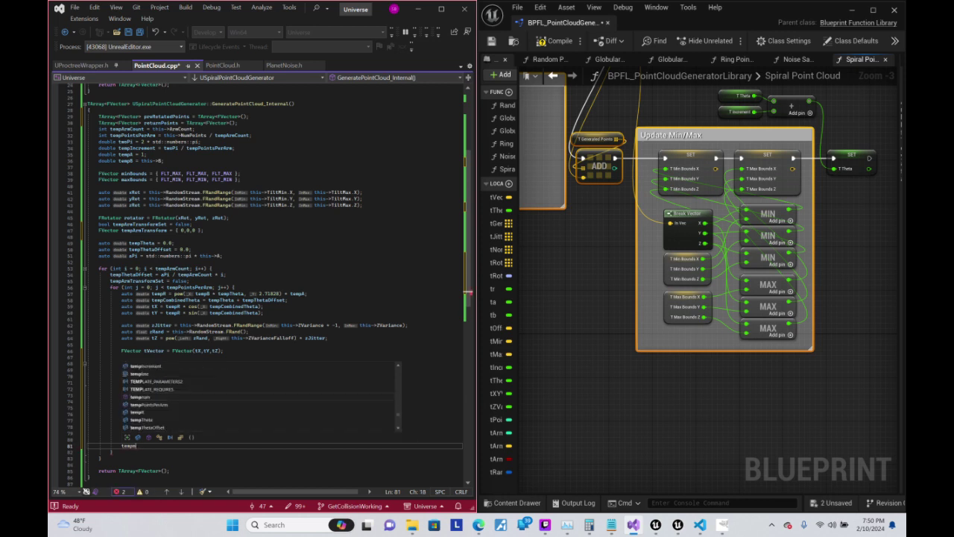
pyautogui.press('BackSpace')
pyautogui.press('BackSpace')
pyautogui.press('BackSpace')
pyautogui.press('BackSpace')
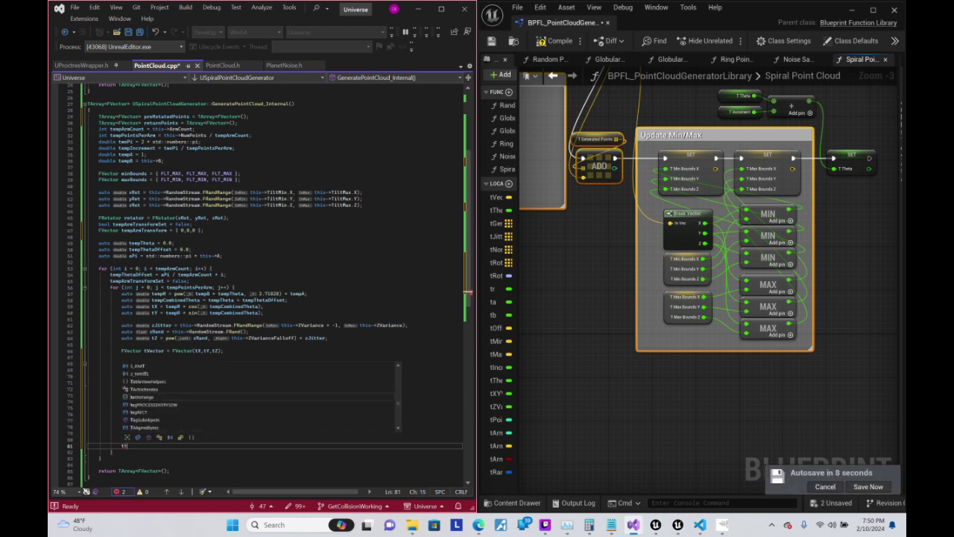
pyautogui.write('mi')
pyautogui.press('BackSpace')
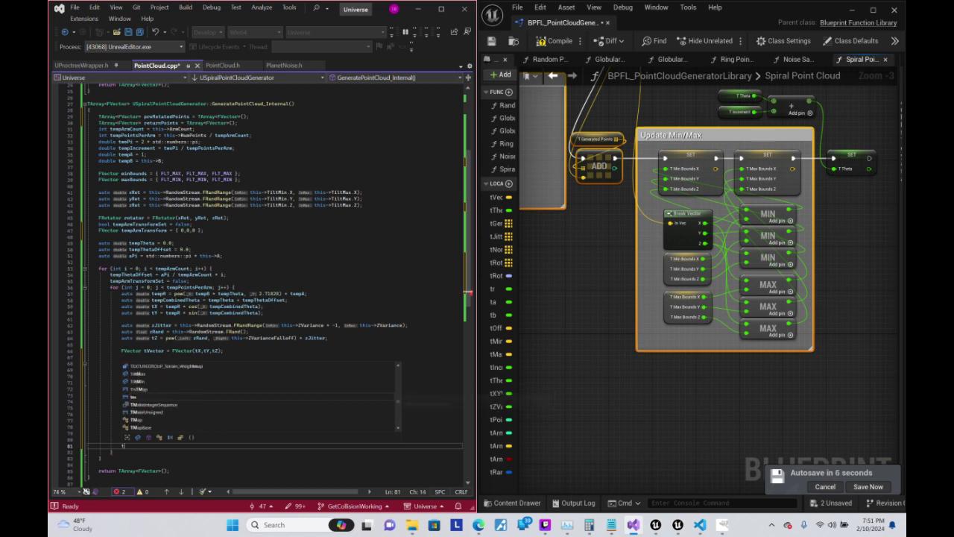
pyautogui.press('BackSpace')
pyautogui.press('BackSpace')
pyautogui.write('thi')
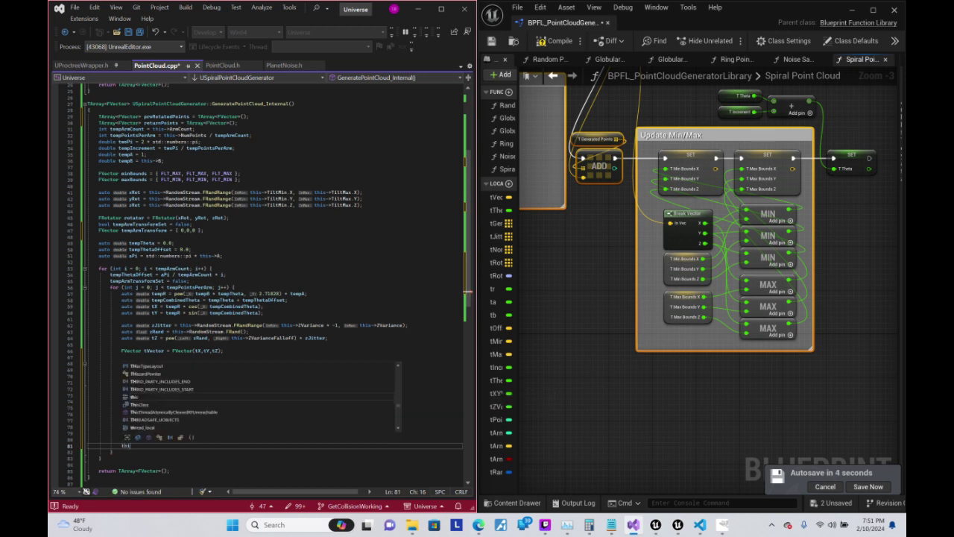
pyautogui.write('s->mi')
pyautogui.press('BackSpace')
pyautogui.press('BackSpace')
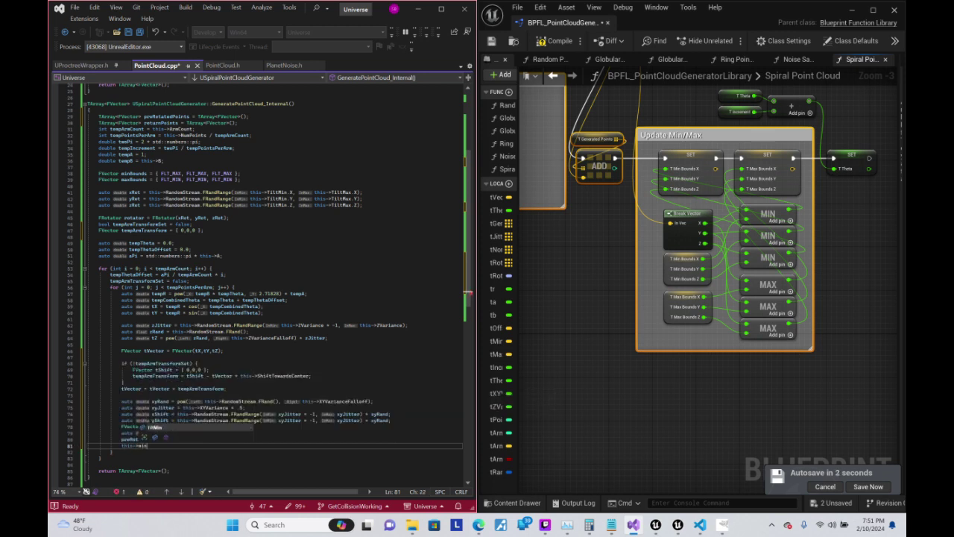
pyautogui.press('BackSpace')
pyautogui.press('BackSpace')
pyautogui.press('BackSpace')
pyautogui.press('BackSpace')
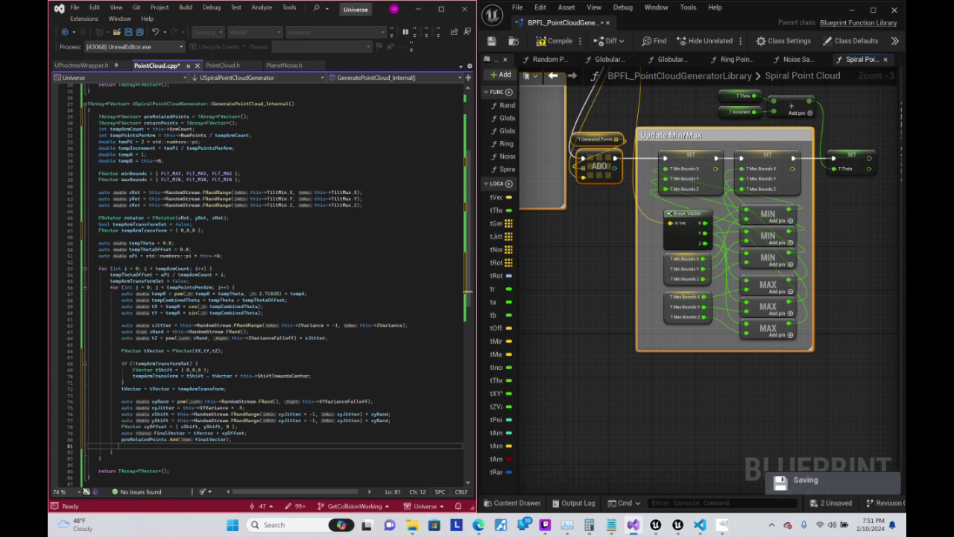
pyautogui.write('ma')
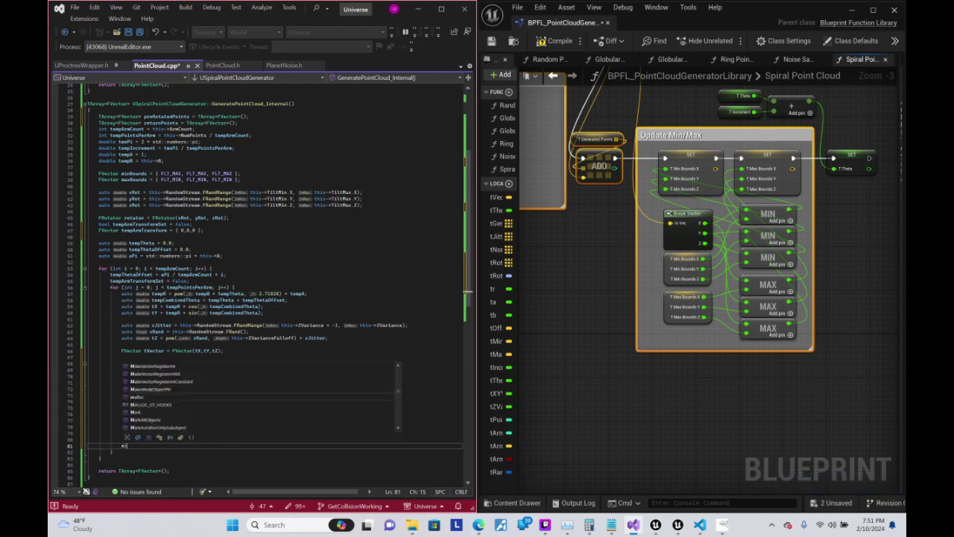
pyautogui.write('nB')
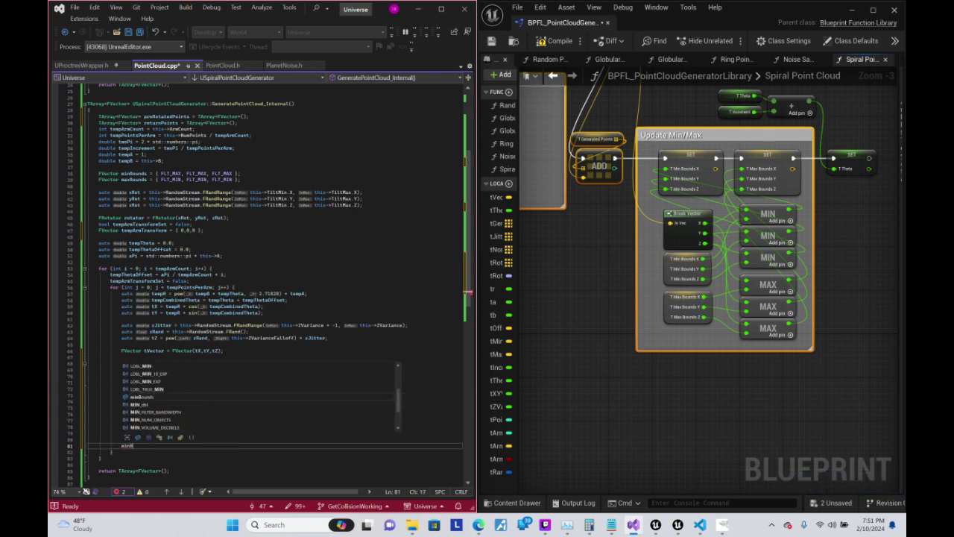
pyautogui.write('ounds')
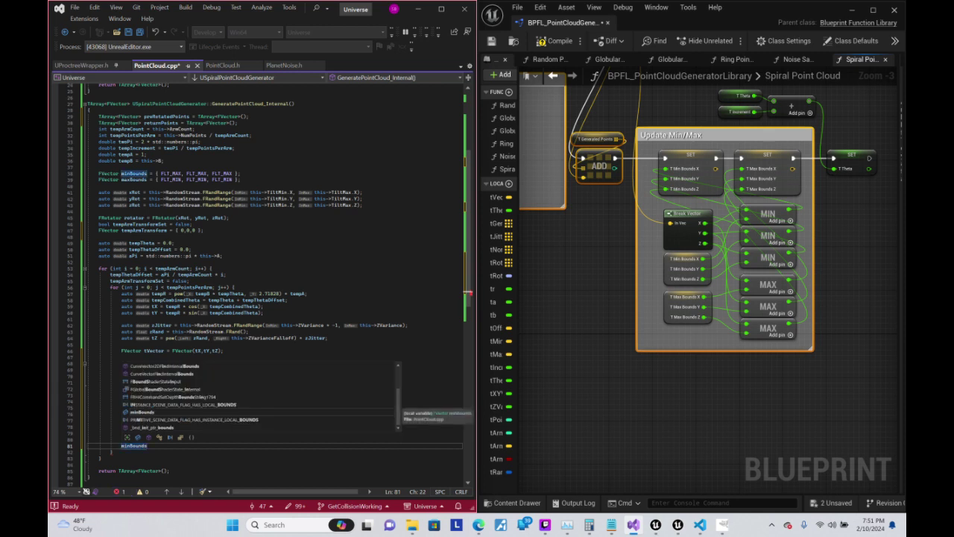
pyautogui.write('=')
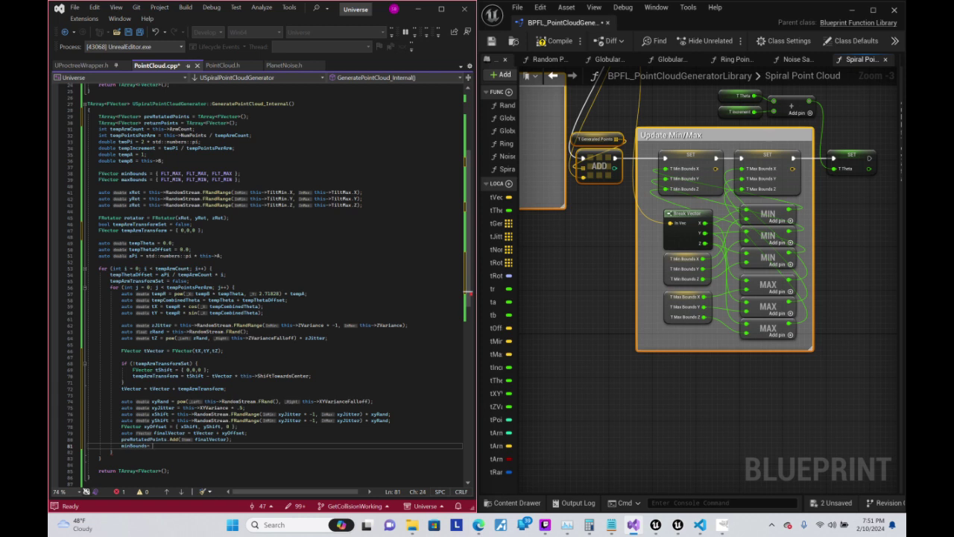
# - Fill in FVector(min(minBounds.X, finalVector.X), ) as the new X bound
pyautogui.write('FVector')
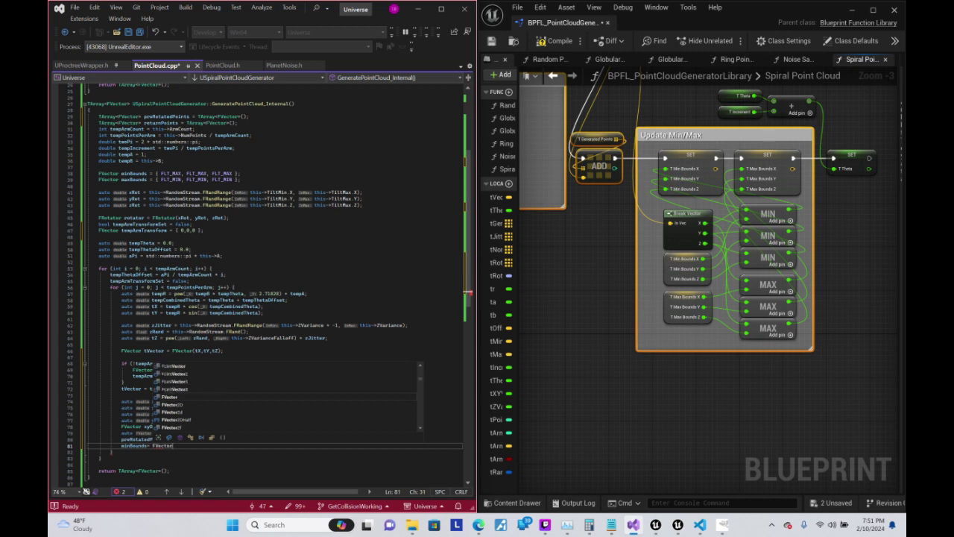
pyautogui.write('(')
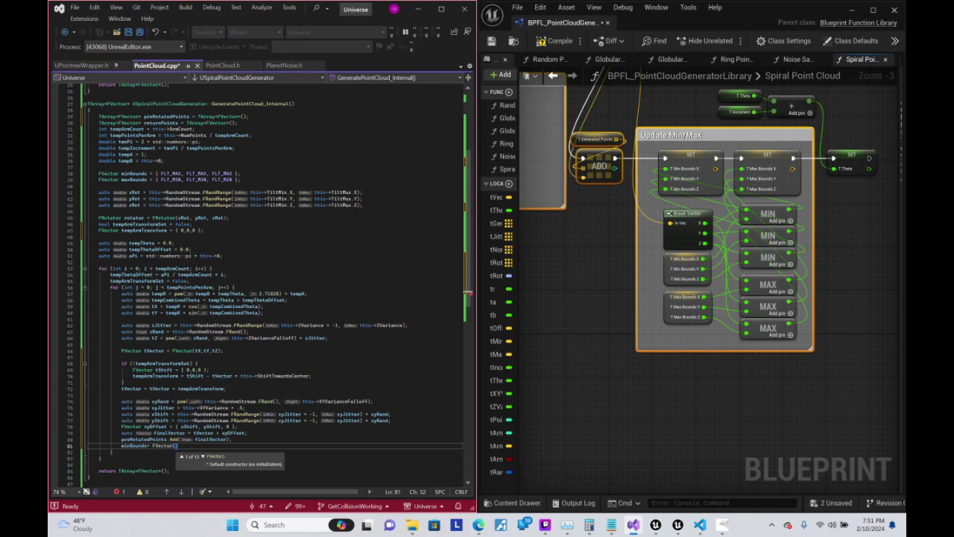
pyautogui.write('min(')
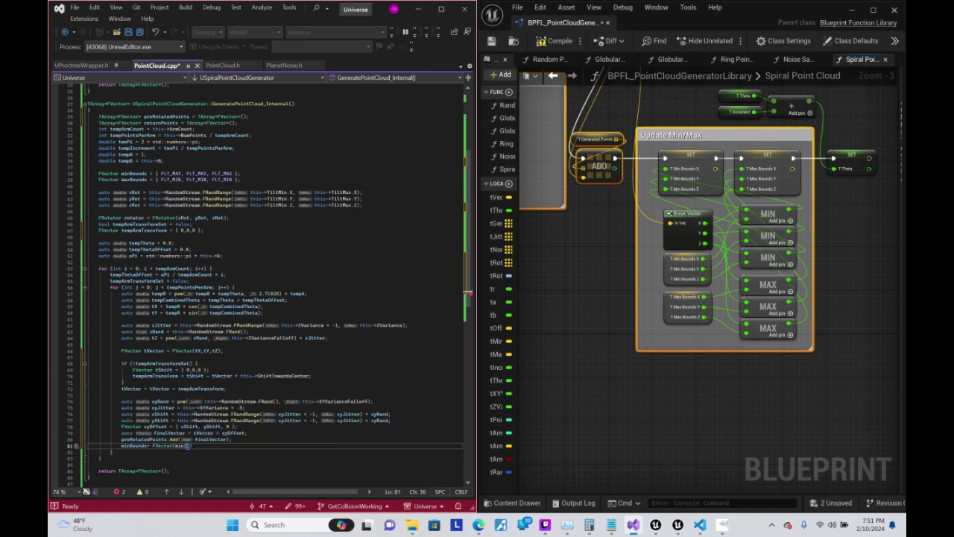
pyautogui.write('minBounds,')
pyautogui.press('BackSpace')
pyautogui.write('.X, ')
pyautogui.write('final')
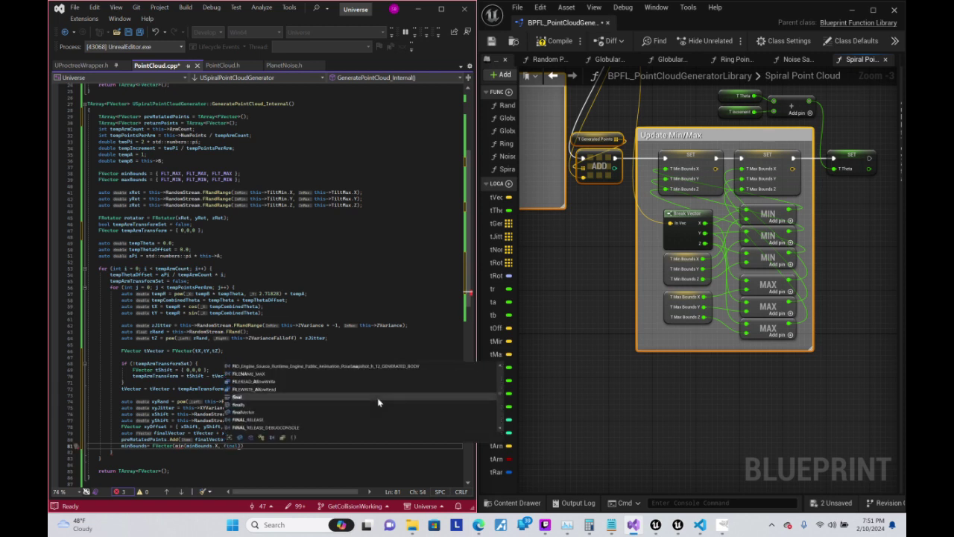
pyautogui.write('Vector.X')
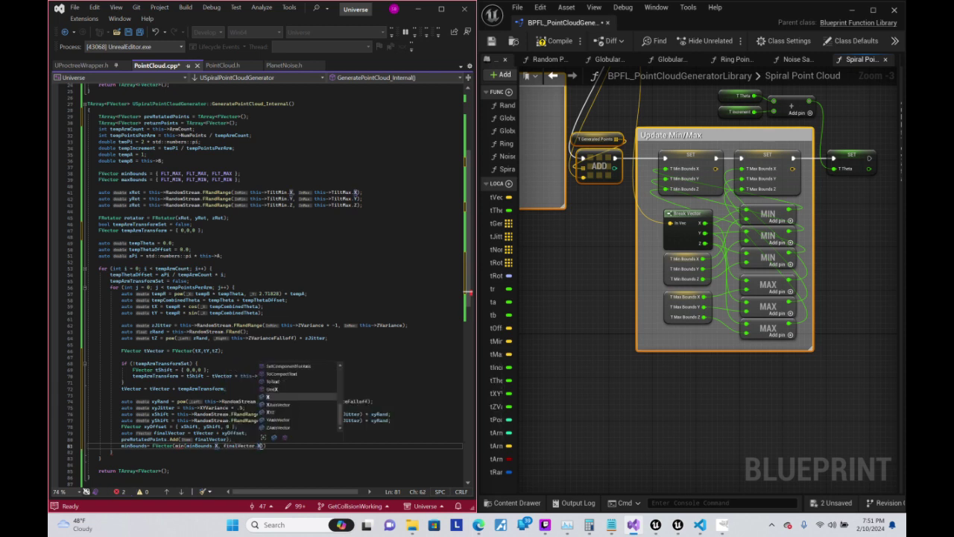
pyautogui.write(')')
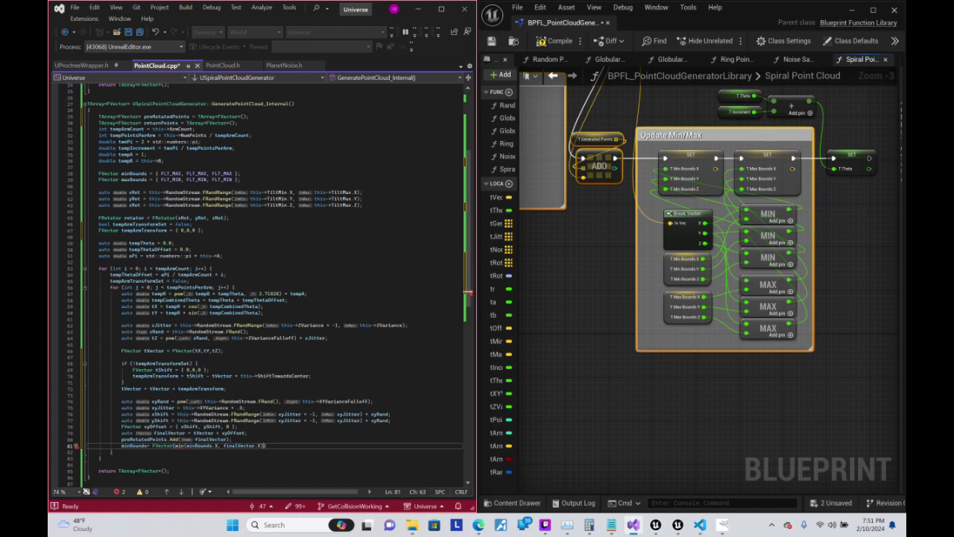
pyautogui.write(',')
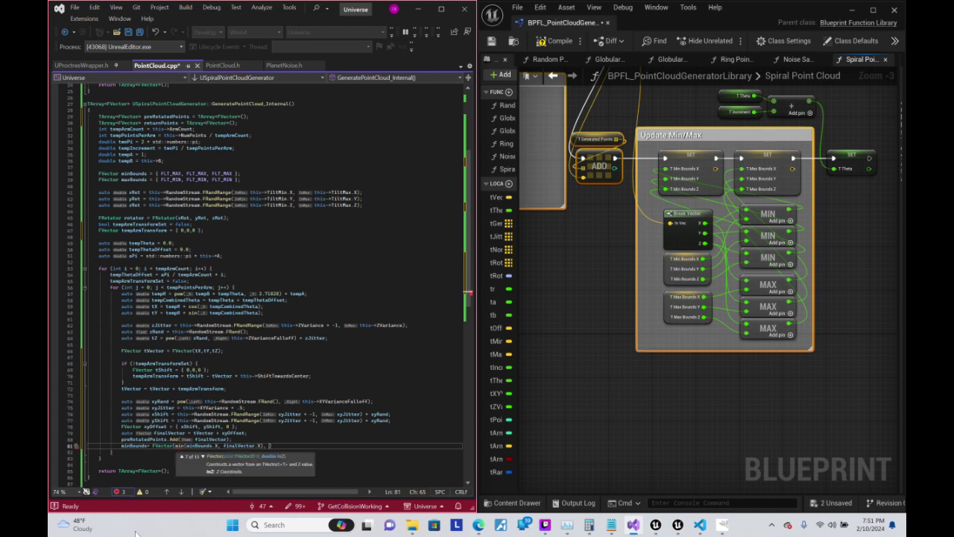
# - Inspect the error and suggested fixes for the undefined min call
pyautogui.click(223, 419)
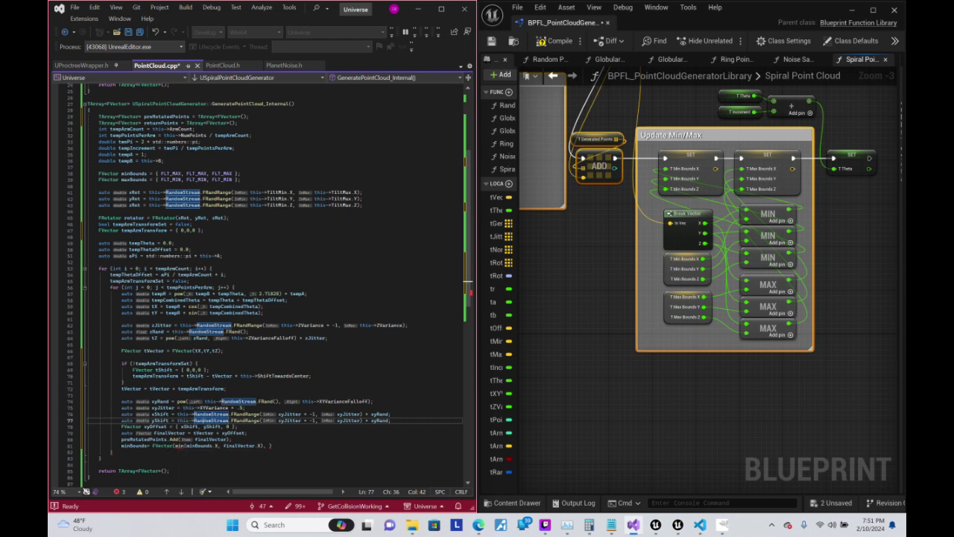
pyautogui.moveTo(177, 446)
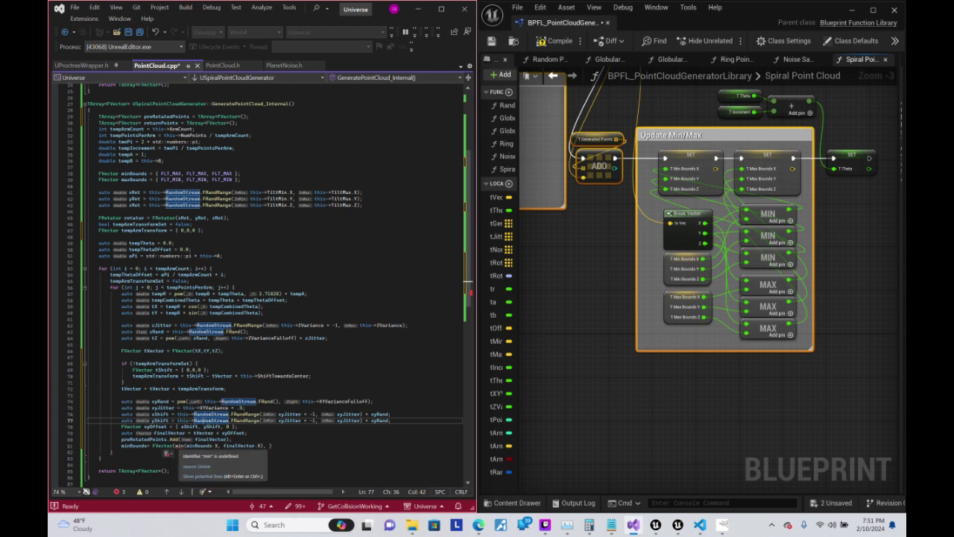
pyautogui.click(203, 477)
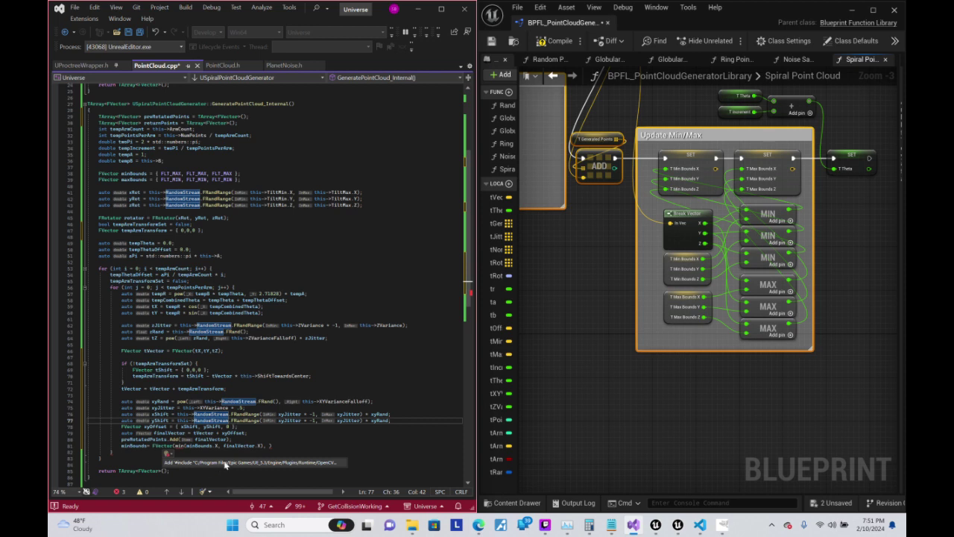
pyautogui.click(256, 438)
pyautogui.press('Return')
pyautogui.write('min')
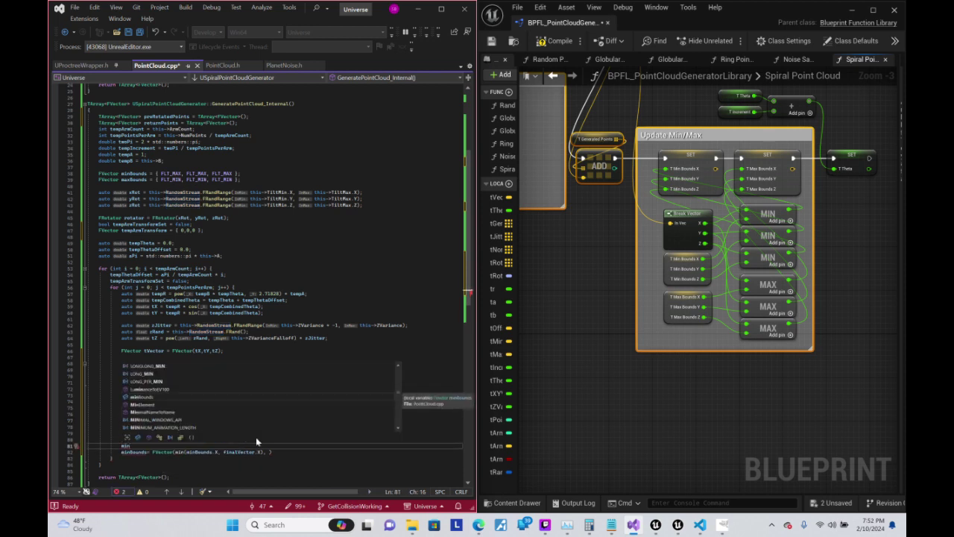
pyautogui.press('BackSpace')
pyautogui.press('BackSpace')
pyautogui.press('BackSpace')
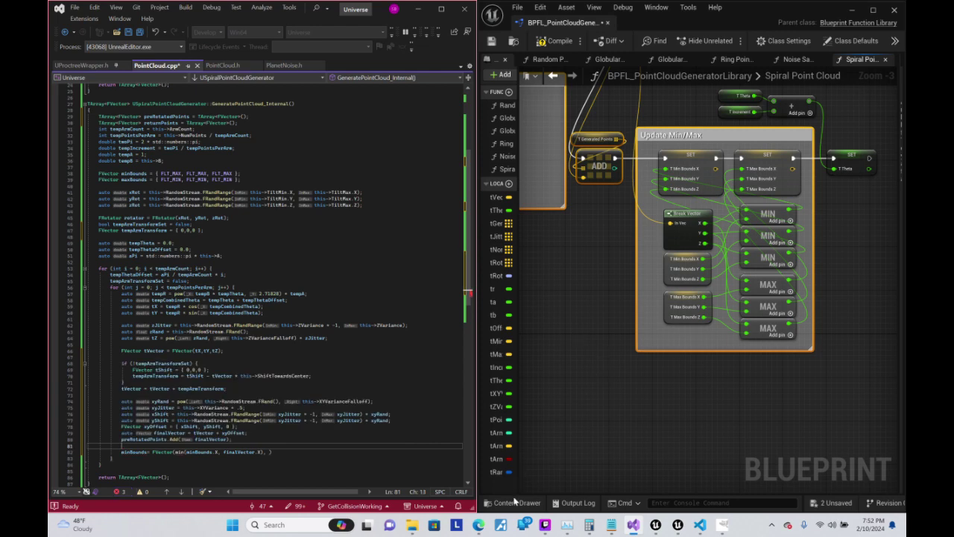
# - Ask ChatGPT 'how do i do a "min" comparison' and note the FMath::Min answer
pyautogui.click(477, 524)
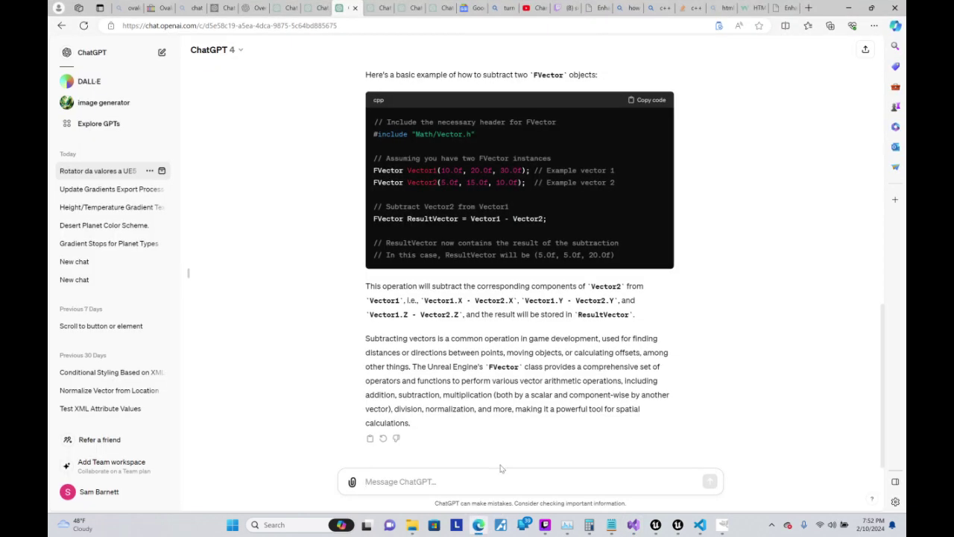
pyautogui.write('how d')
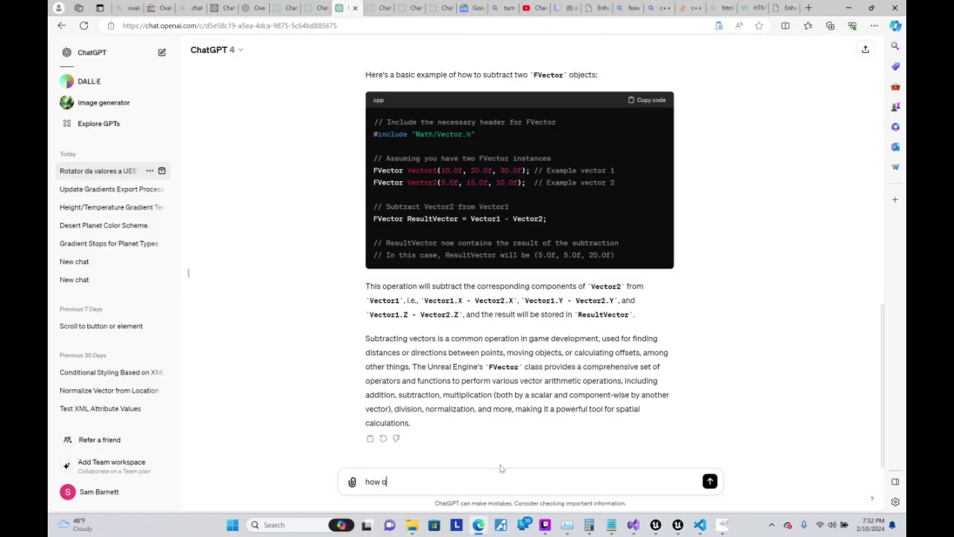
pyautogui.write('o i do a')
pyautogui.write(' "min" comp')
pyautogui.write('arison')
pyautogui.press('Return')
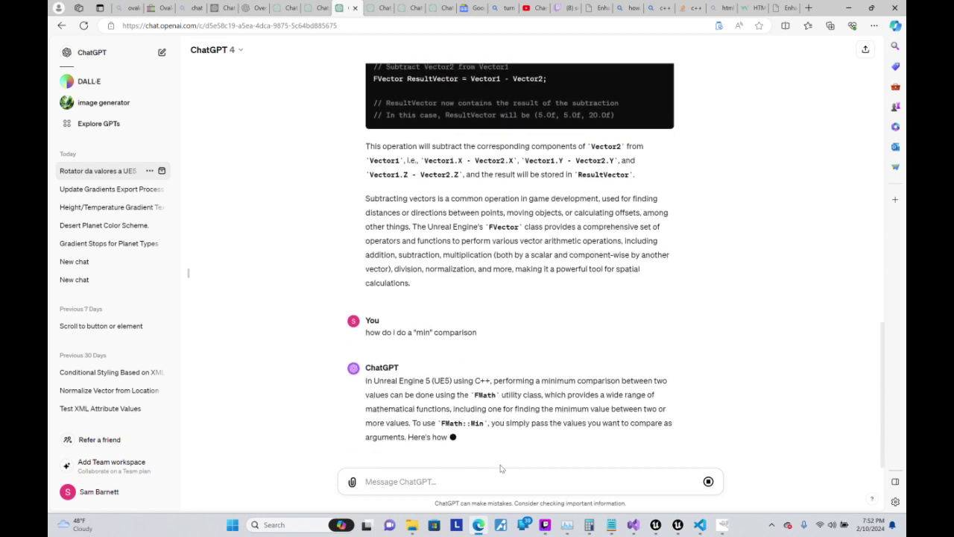
pyautogui.click(849, 7)
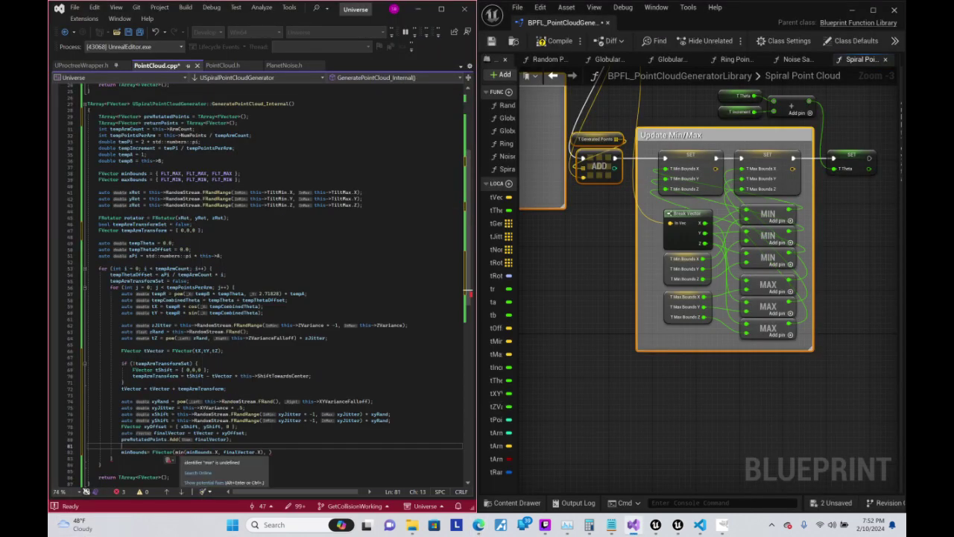
# - Replace the undefined min with FMath::Min and repeat the Min call three times, comma-separated
pyautogui.click(179, 452)
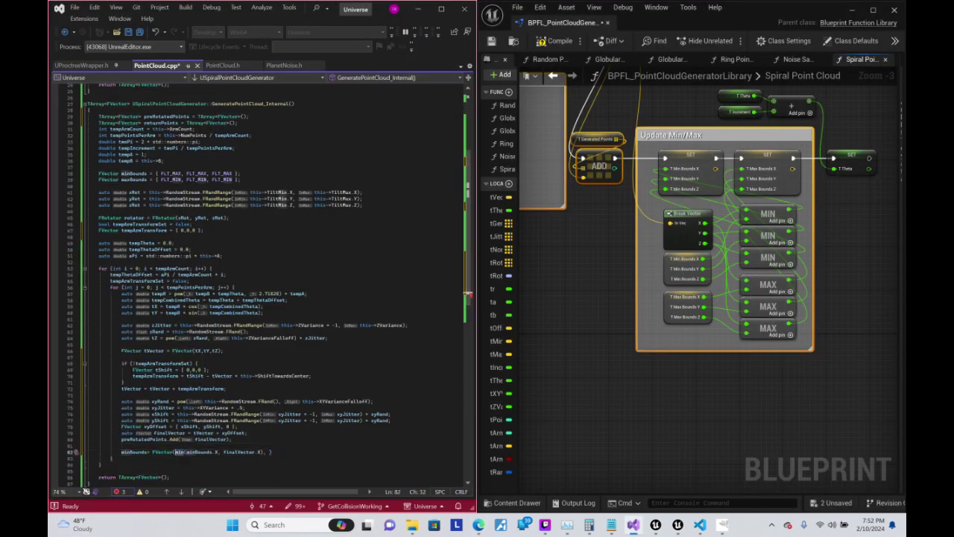
pyautogui.press('Delete')
pyautogui.press('Delete')
pyautogui.press('Delete')
pyautogui.write('FMath::')
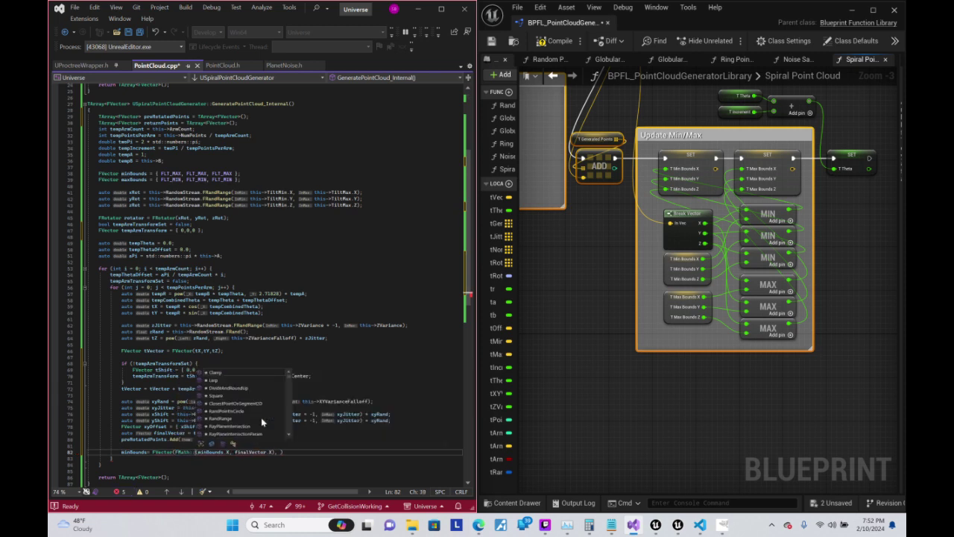
pyautogui.write('Min')
pyautogui.press('Tab')
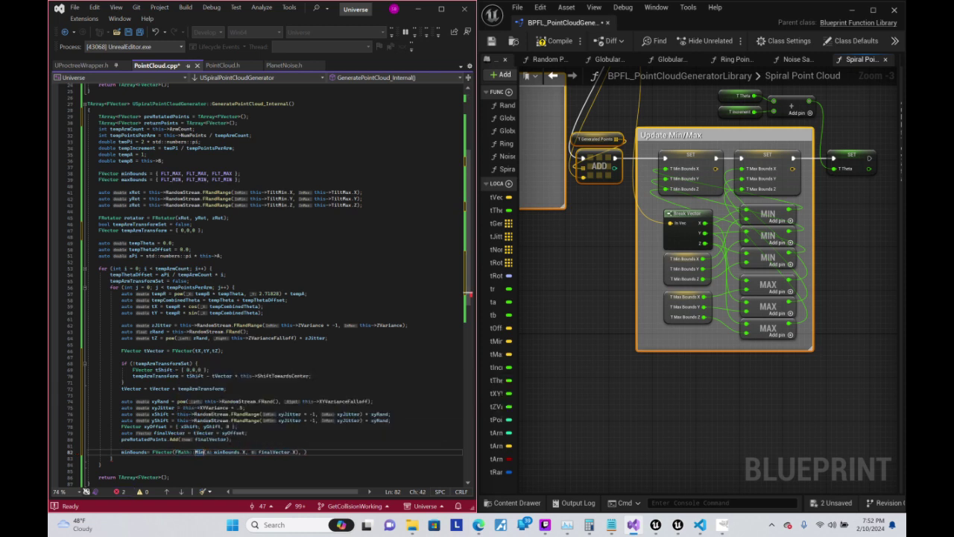
pyautogui.click(214, 452)
pyautogui.click(299, 451)
pyautogui.moveTo(299, 451); pyautogui.dragTo(177, 452)
pyautogui.hotkey('ctrl', 'c')
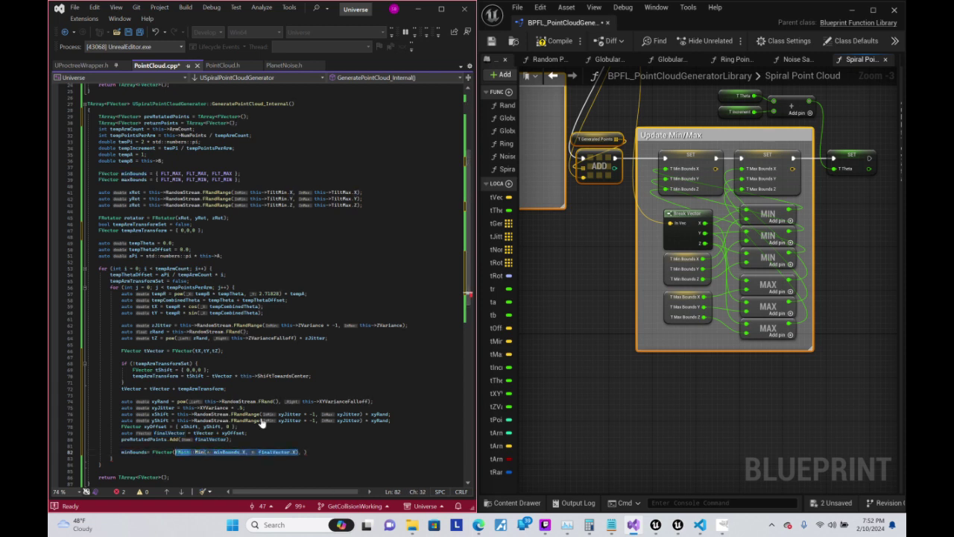
pyautogui.press('Right')
pyautogui.write(',')
pyautogui.hotkey('ctrl', 'v')
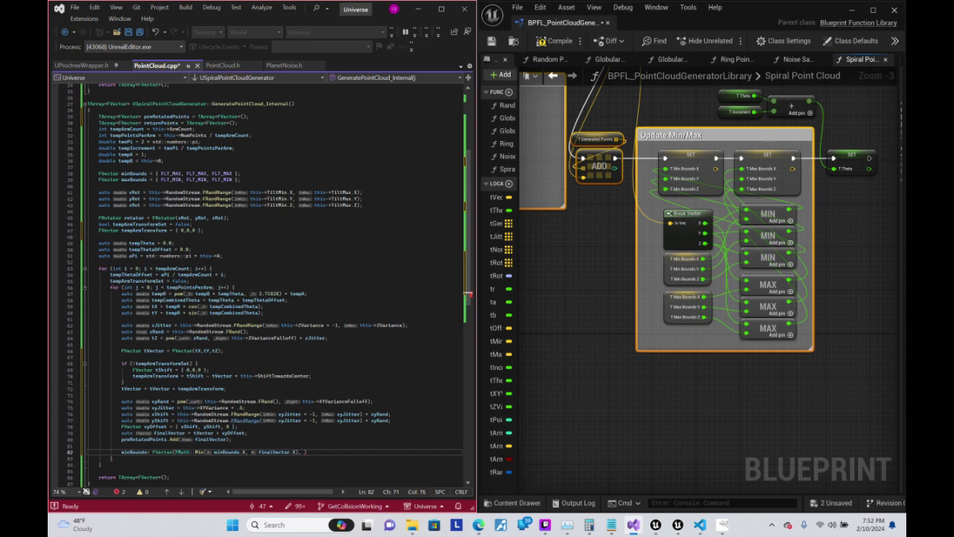
pyautogui.write(',')
pyautogui.hotkey('ctrl', 'v')
# - Switch the second and third Min calls to the Y and Z axes and close the statement
pyautogui.hotkey('ctrl', 'Left')
pyautogui.hotkey('ctrl', 'Left')
pyautogui.hotkey('ctrl', 'Left')
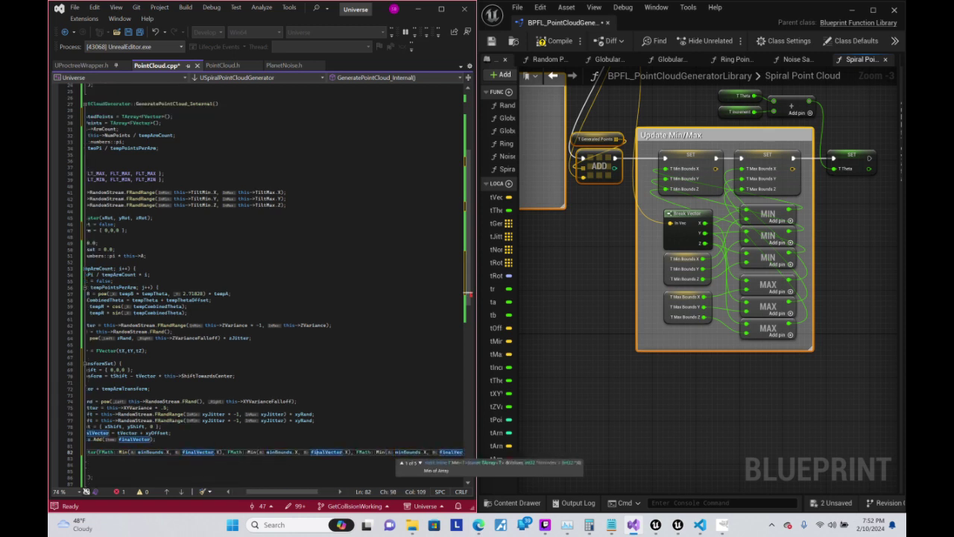
pyautogui.hotkey('ctrl', 'Left')
pyautogui.hotkey('ctrl', 'Left')
pyautogui.hotkey('ctrl', 'Left')
pyautogui.press('BackSpace')
pyautogui.write('Y')
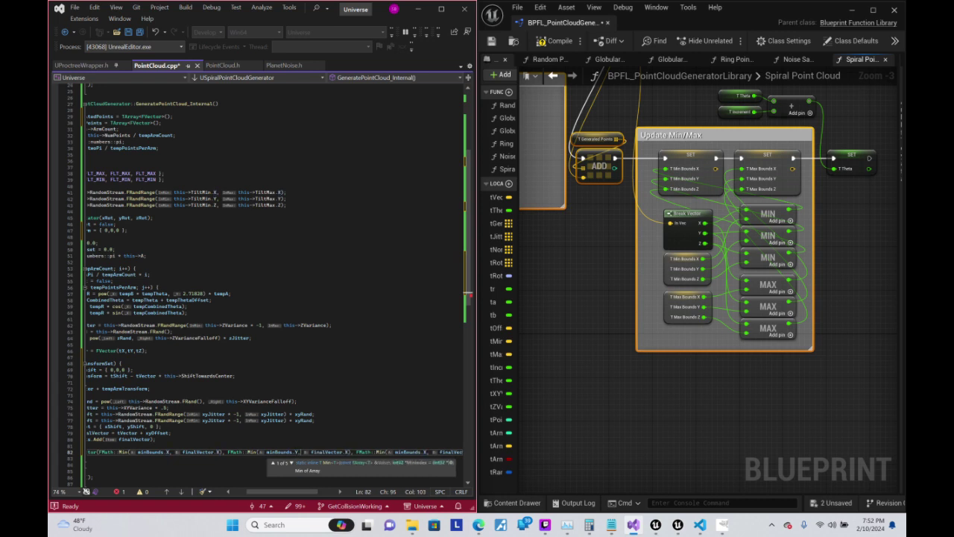
pyautogui.hotkey('ctrl', 'Right')
pyautogui.hotkey('ctrl', 'Right')
pyautogui.hotkey('ctrl', 'Right')
pyautogui.press('BackSpace')
pyautogui.write('Y')
pyautogui.hotkey('ctrl', 'Right')
pyautogui.hotkey('ctrl', 'Right')
pyautogui.hotkey('ctrl', 'Right')
pyautogui.press('Right')
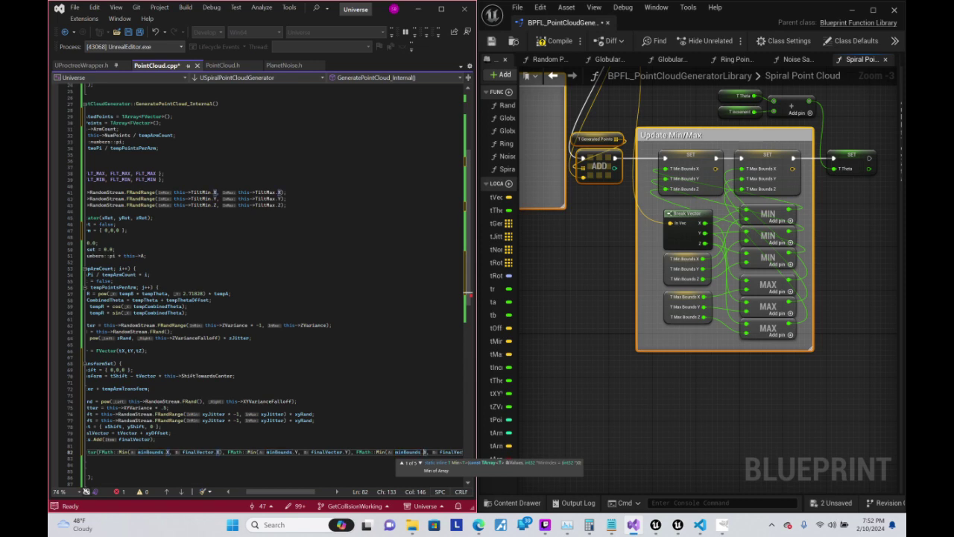
pyautogui.press('Delete')
pyautogui.write('Z')
pyautogui.hotkey('ctrl', 'Right')
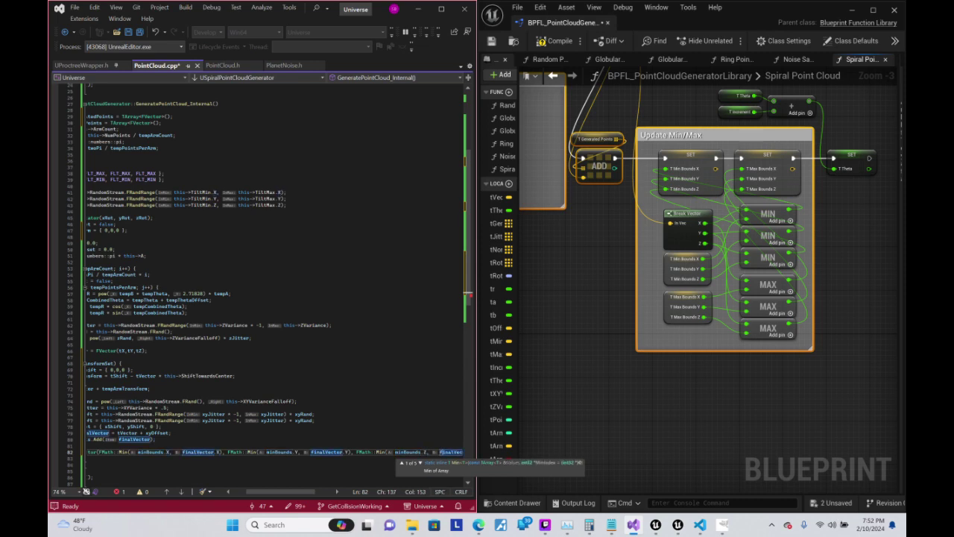
pyautogui.press('Down')
pyautogui.press('Up')
pyautogui.press('End')
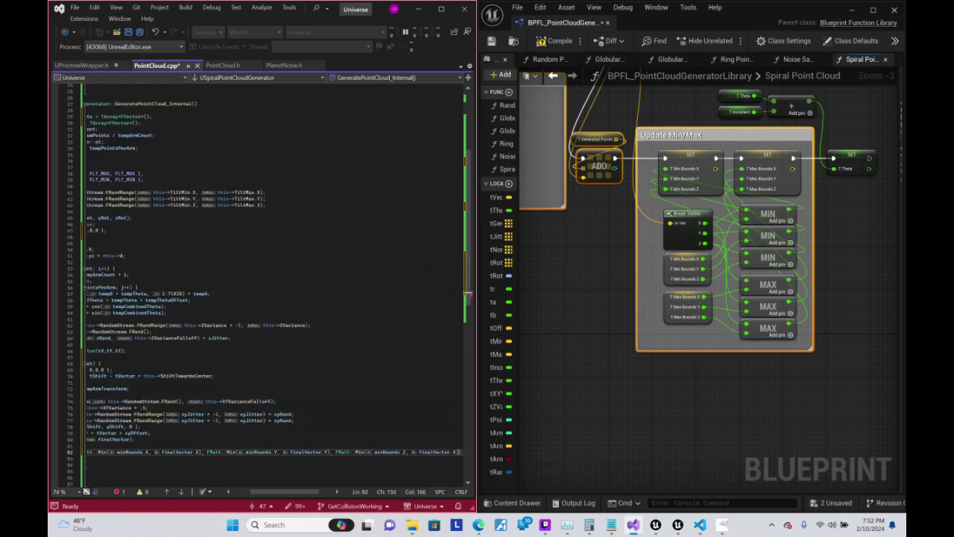
pyautogui.press('BackSpace')
pyautogui.write('Z')
pyautogui.press('End')
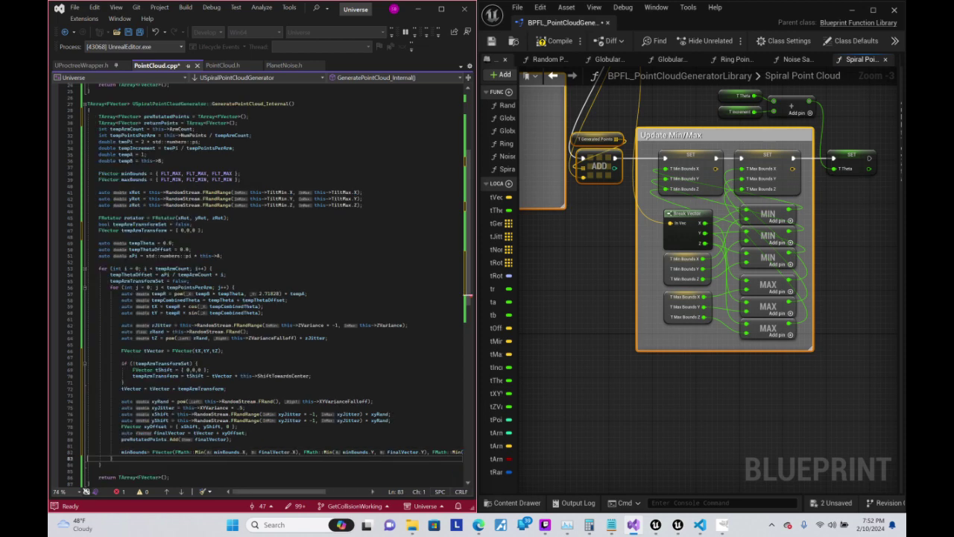
pyautogui.write(';);')
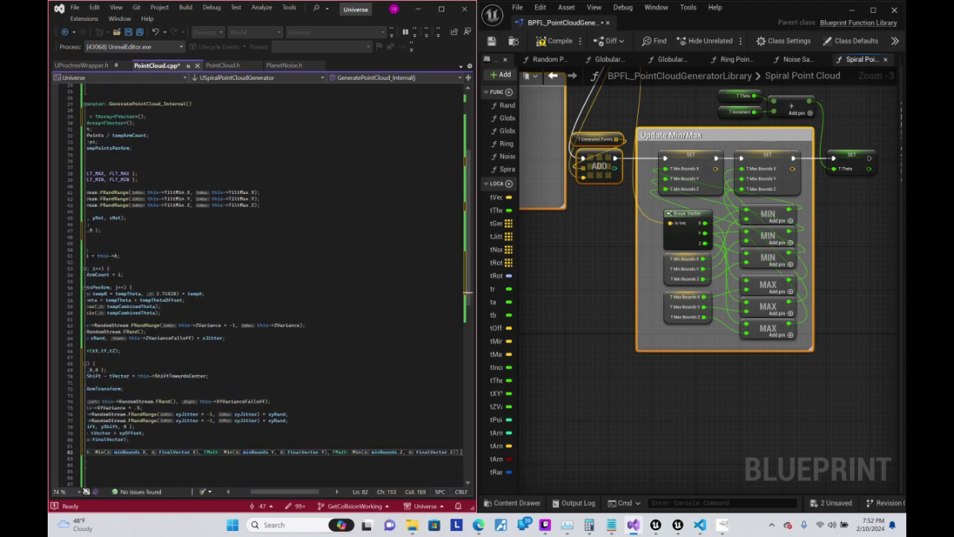
# - Duplicate the minBounds line onto line 83 and select its first minBounds
pyautogui.hotkey('ctrl', 'd')
pyautogui.press('Home')
pyautogui.hotkey('ctrl', 'shift', 'Right')
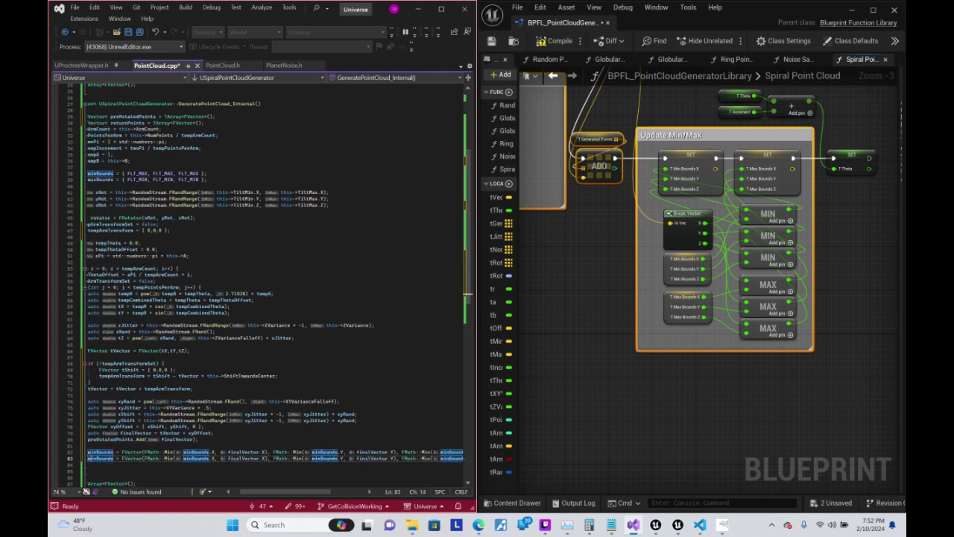
# - Rename every minBounds on line 83 to maxBounds
pyautogui.write('maxBounds')
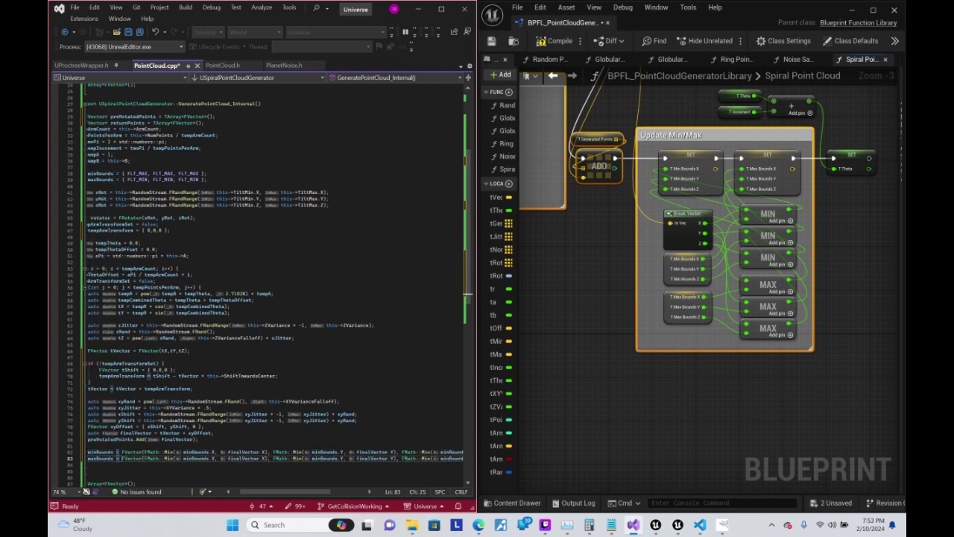
pyautogui.hotkey('ctrl', 'Right')
pyautogui.hotkey('ctrl', 'Right')
pyautogui.hotkey('ctrl', 'Right')
pyautogui.hotkey('ctrl', 'Right')
pyautogui.hotkey('ctrl', 'Right')
pyautogui.hotkey('ctrl', 'Right')
pyautogui.hotkey('ctrl', 'shift', 'Right')
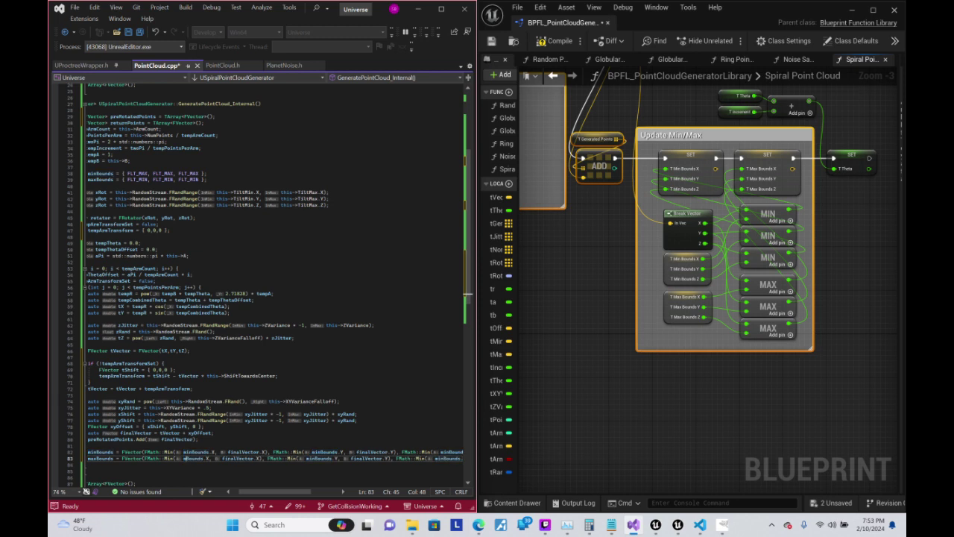
pyautogui.write('maxBounds')
pyautogui.hotkey('ctrl', 'Right')
pyautogui.hotkey('ctrl', 'Right')
pyautogui.hotkey('ctrl', 'Right')
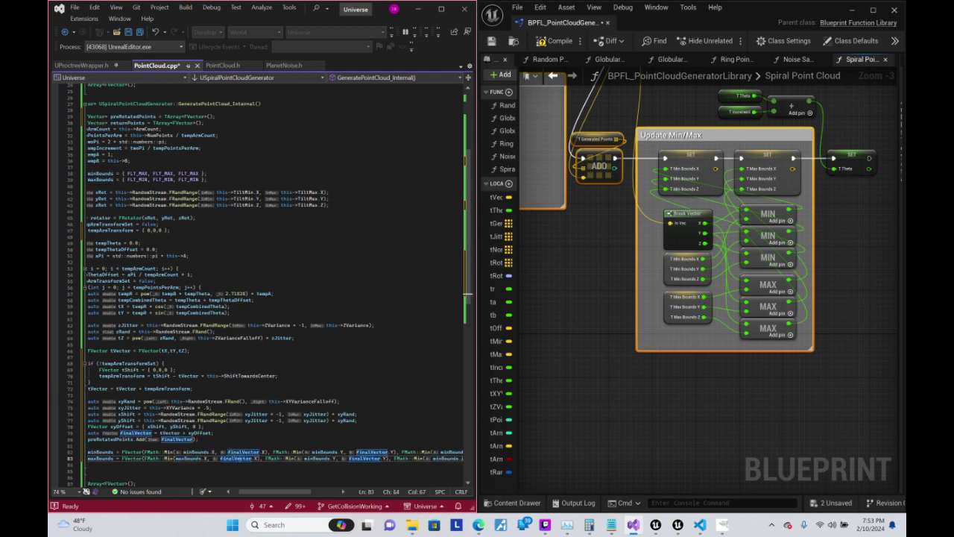
pyautogui.hotkey('ctrl', 'Right')
pyautogui.hotkey('ctrl', 'Right')
pyautogui.hotkey('ctrl', 'Right')
pyautogui.hotkey('ctrl', 'Right')
pyautogui.hotkey('ctrl', 'Right')
pyautogui.hotkey('ctrl', 'Right')
pyautogui.hotkey('ctrl', 'Right')
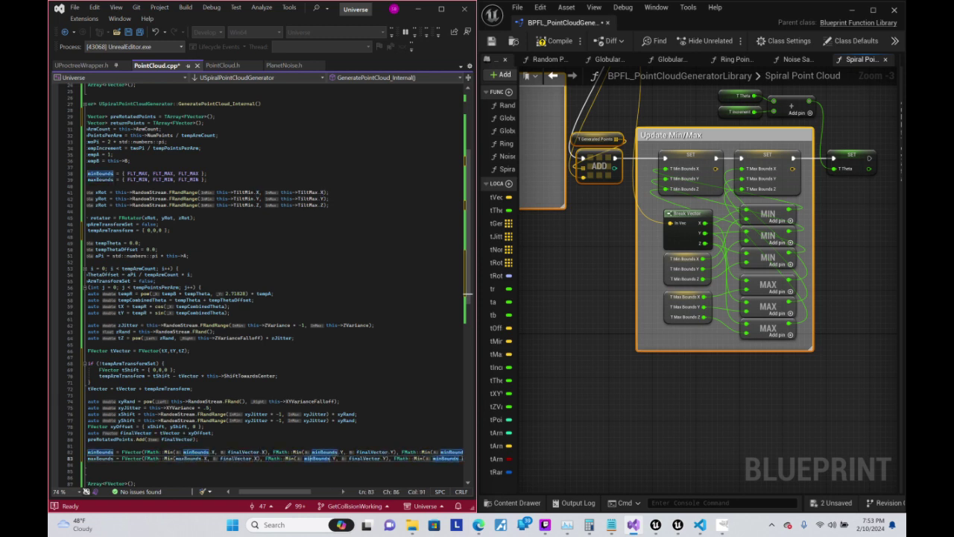
pyautogui.hotkey('ctrl', 'shift', 'Right')
pyautogui.write('maxBounds')
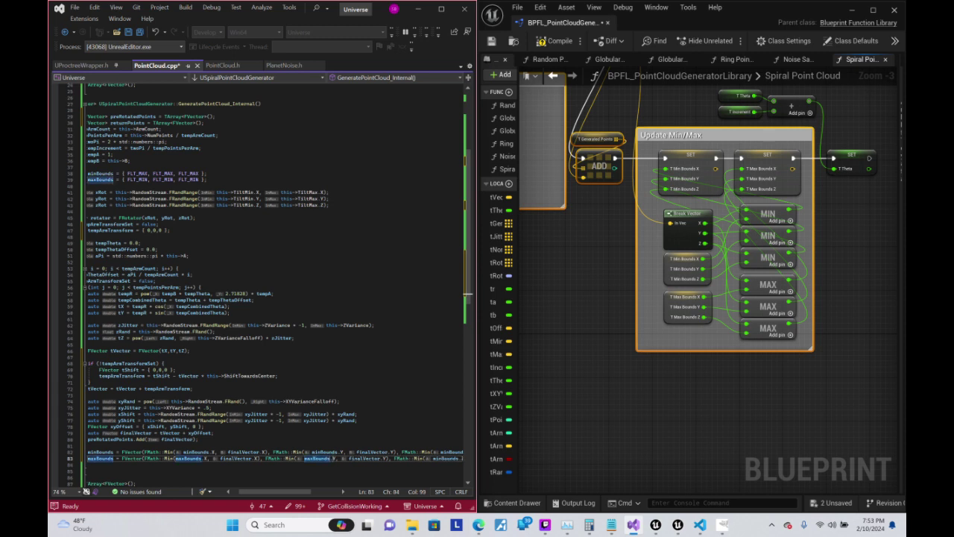
pyautogui.hotkey('ctrl', 'Right')
pyautogui.hotkey('ctrl', 'Right')
pyautogui.hotkey('ctrl', 'Right')
pyautogui.hotkey('ctrl', 'Right')
pyautogui.hotkey('ctrl', 'Right')
pyautogui.hotkey('ctrl', 'Right')
pyautogui.press('BackSpace')
pyautogui.press('BackSpace')
pyautogui.press('BackSpace')
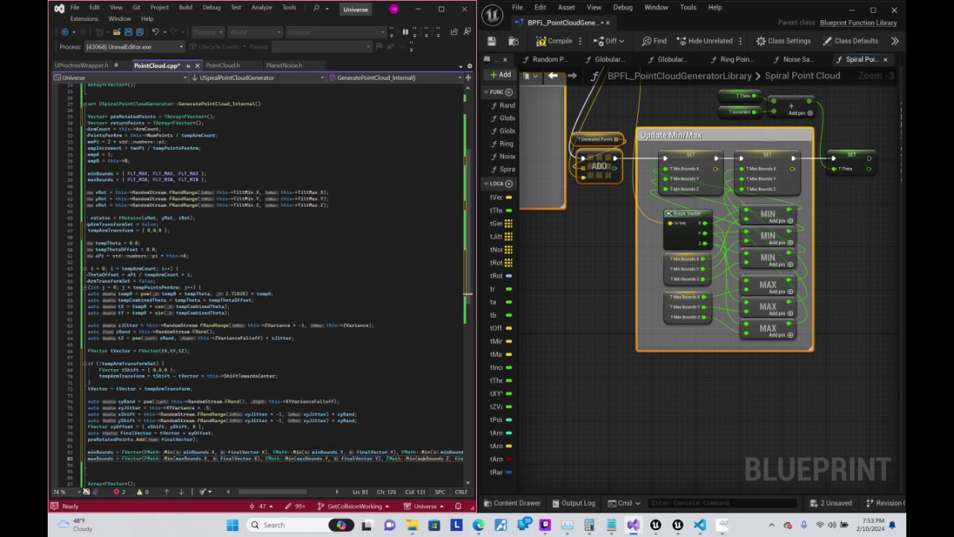
pyautogui.write('max')
# - Change the three FMath::Min calls on line 83 to FMath::Max
pyautogui.hotkey('ctrl', 'Left')
pyautogui.hotkey('ctrl', 'Left')
pyautogui.hotkey('ctrl', 'Left')
pyautogui.hotkey('ctrl', 'Left')
pyautogui.hotkey('ctrl', 'Left')
pyautogui.hotkey('ctrl', 'Left')
pyautogui.hotkey('ctrl', 'Left')
pyautogui.hotkey('ctrl', 'Left')
pyautogui.hotkey('ctrl', 'Left')
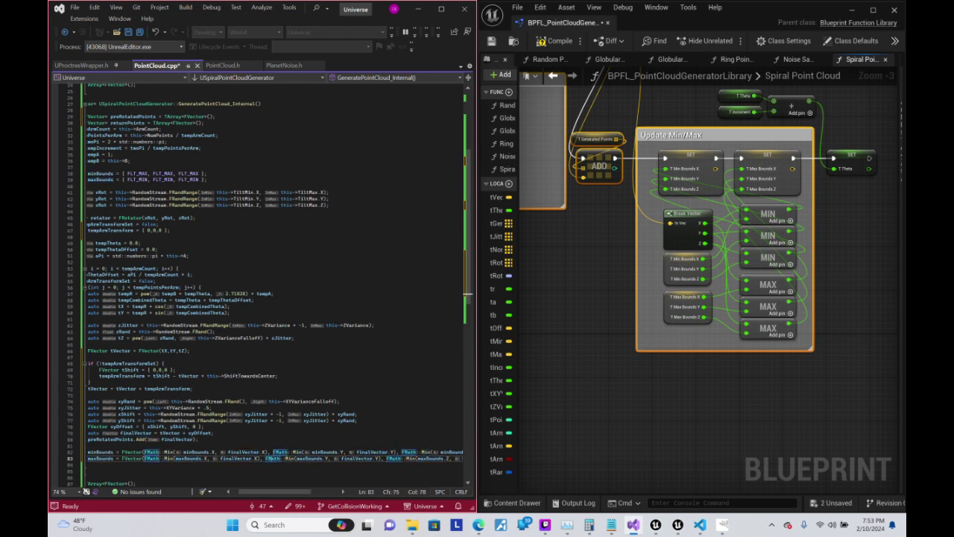
pyautogui.hotkey('ctrl', 'Left')
pyautogui.hotkey('ctrl', 'Left')
pyautogui.hotkey('ctrl', 'Left')
pyautogui.hotkey('ctrl', 'Left')
pyautogui.hotkey('ctrl', 'Left')
pyautogui.hotkey('ctrl', 'Left')
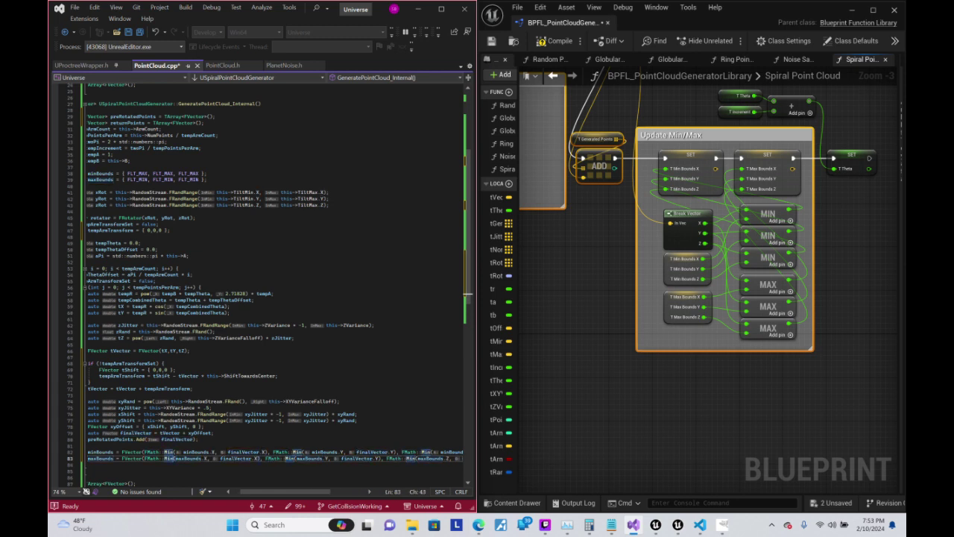
pyautogui.press('BackSpace')
pyautogui.press('BackSpace')
pyautogui.write('ax')
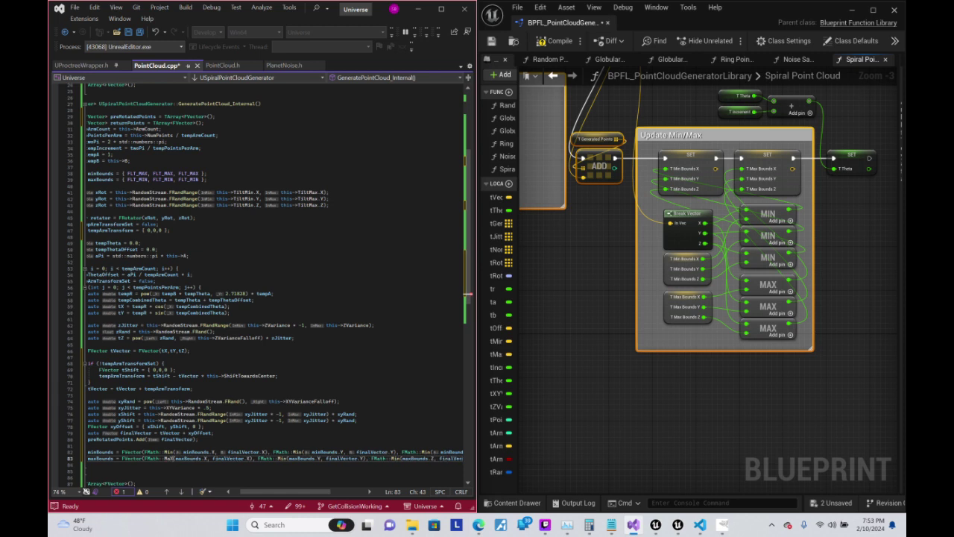
pyautogui.press('Right')
pyautogui.press('Left')
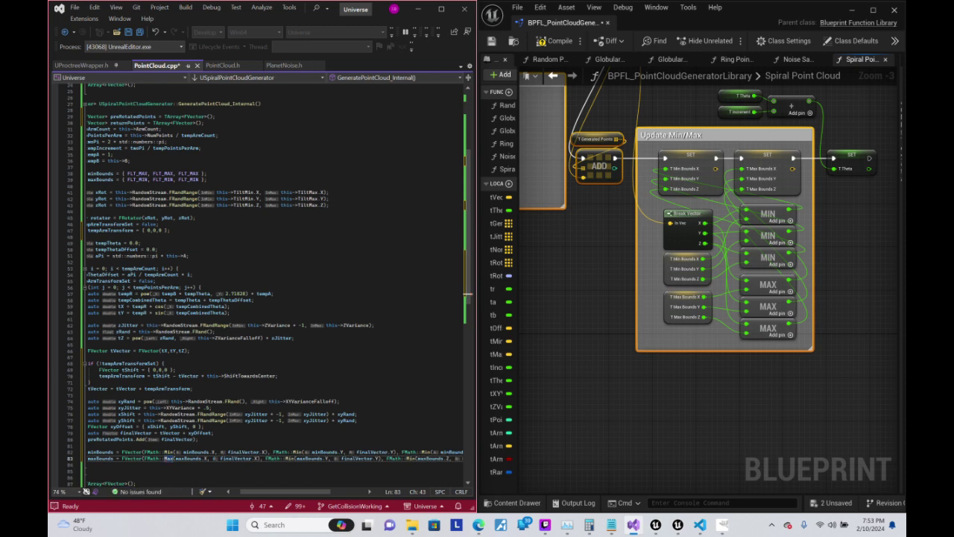
pyautogui.hotkey('ctrl', 'Right')
pyautogui.hotkey('ctrl', 'Right')
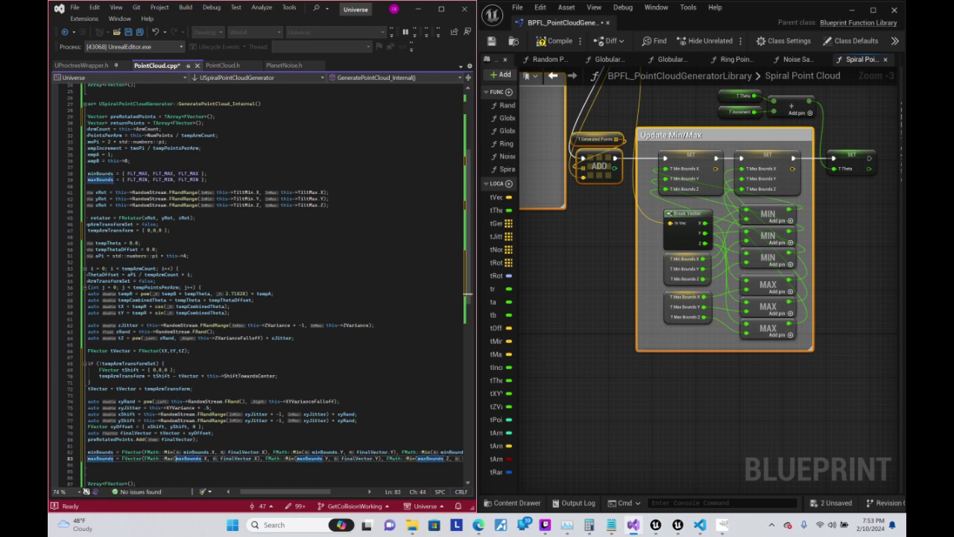
pyautogui.hotkey('ctrl', 'Right')
pyautogui.hotkey('ctrl', 'Right')
pyautogui.hotkey('ctrl', 'Right')
pyautogui.hotkey('ctrl', 'Right')
pyautogui.hotkey('ctrl', 'Right')
pyautogui.hotkey('ctrl', 'Right')
pyautogui.hotkey('ctrl', 'Right')
pyautogui.hotkey('ctrl', 'Right')
pyautogui.hotkey('ctrl', 'Right')
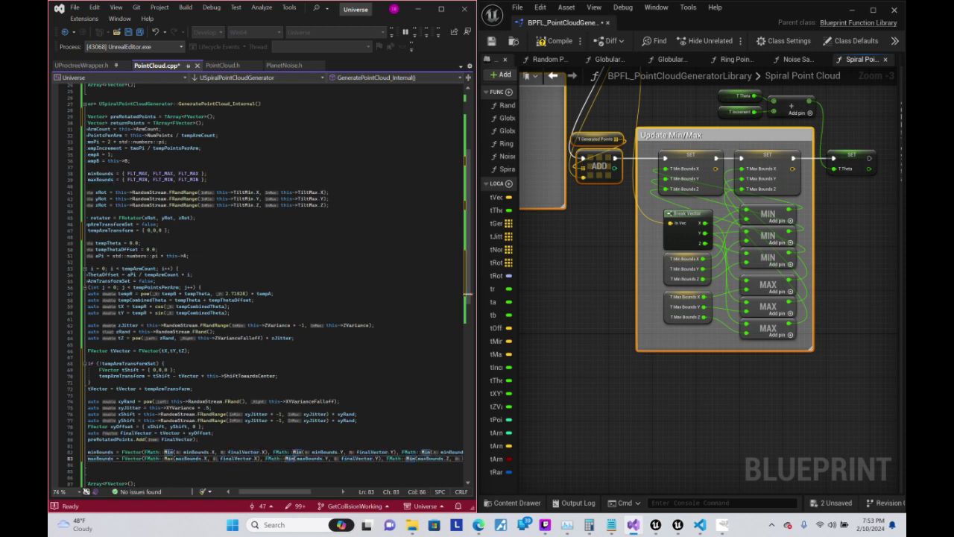
pyautogui.hotkey('ctrl', 'Right')
pyautogui.hotkey('ctrl', 'Right')
pyautogui.press('Delete')
pyautogui.press('Delete')
pyautogui.press('Delete')
pyautogui.write('Max(')
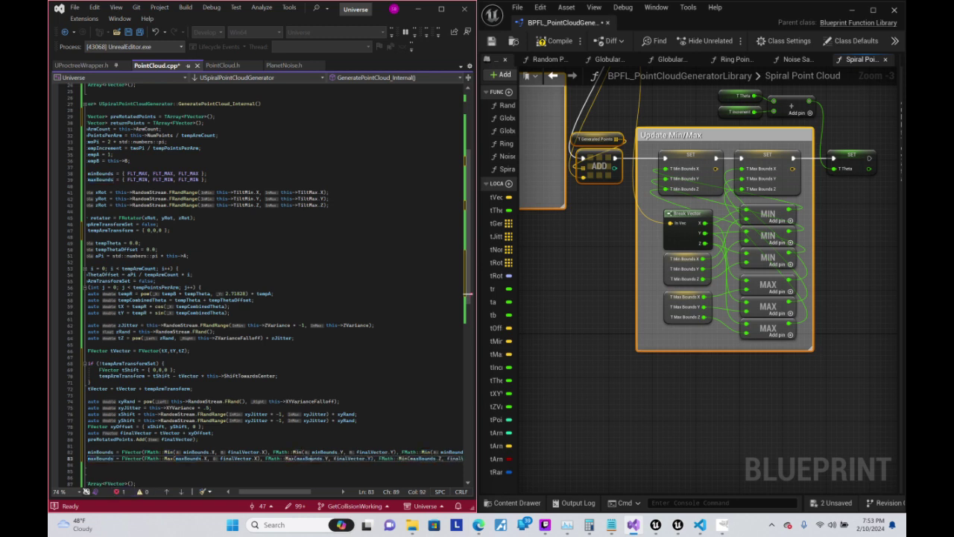
pyautogui.hotkey('ctrl', 'Right')
pyautogui.hotkey('ctrl', 'Right')
pyautogui.hotkey('ctrl', 'Right')
pyautogui.hotkey('ctrl', 'Right')
pyautogui.hotkey('ctrl', 'Right')
pyautogui.hotkey('ctrl', 'Right')
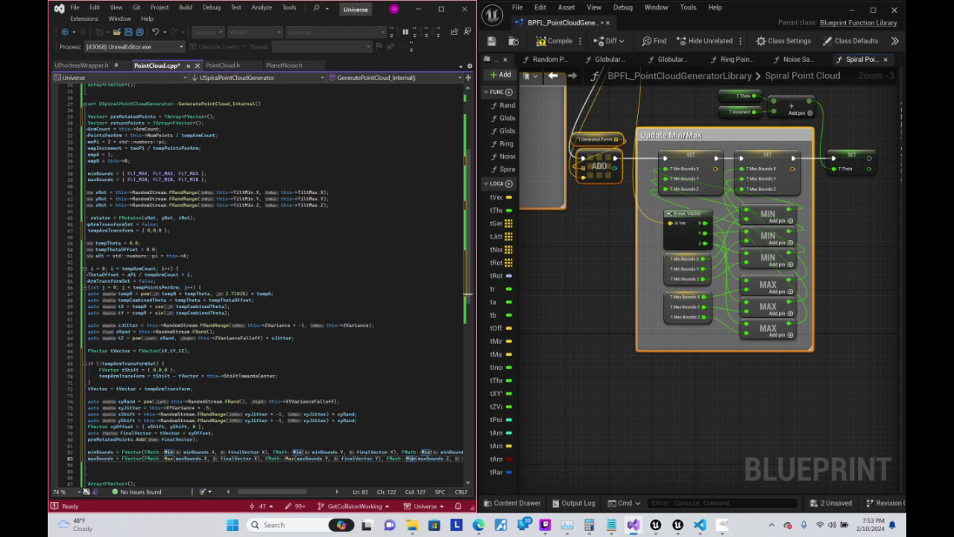
pyautogui.press('Delete')
pyautogui.press('Delete')
pyautogui.press('Delete')
pyautogui.write('Max')
# - Insert a blank line after the preRotatedPoints.Add call in the inner loop
pyautogui.press('Down')
pyautogui.press('Down')
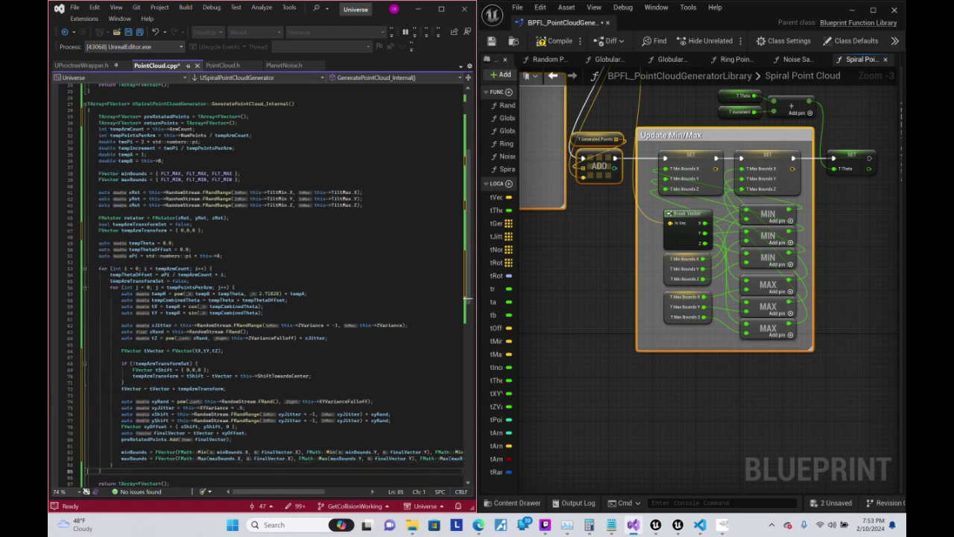
pyautogui.press('Down')
pyautogui.press('Down')
pyautogui.press('Down')
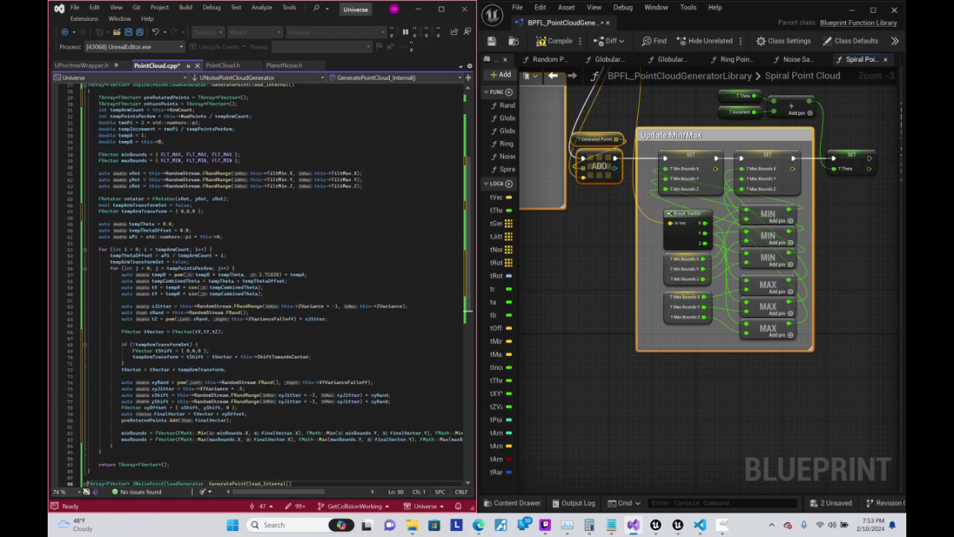
pyautogui.click(88, 451)
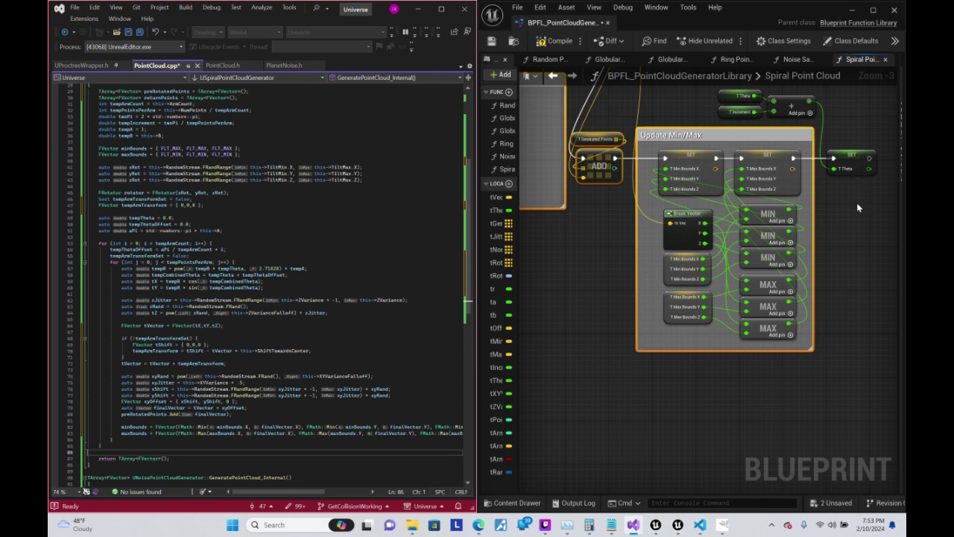
pyautogui.moveTo(857, 209); pyautogui.dragTo(668, 369, button='right')
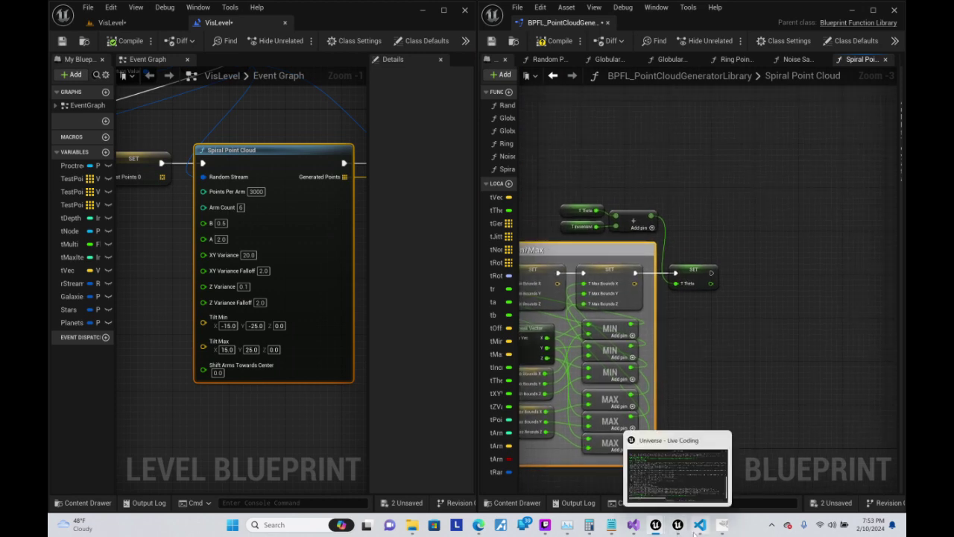
pyautogui.click(635, 526)
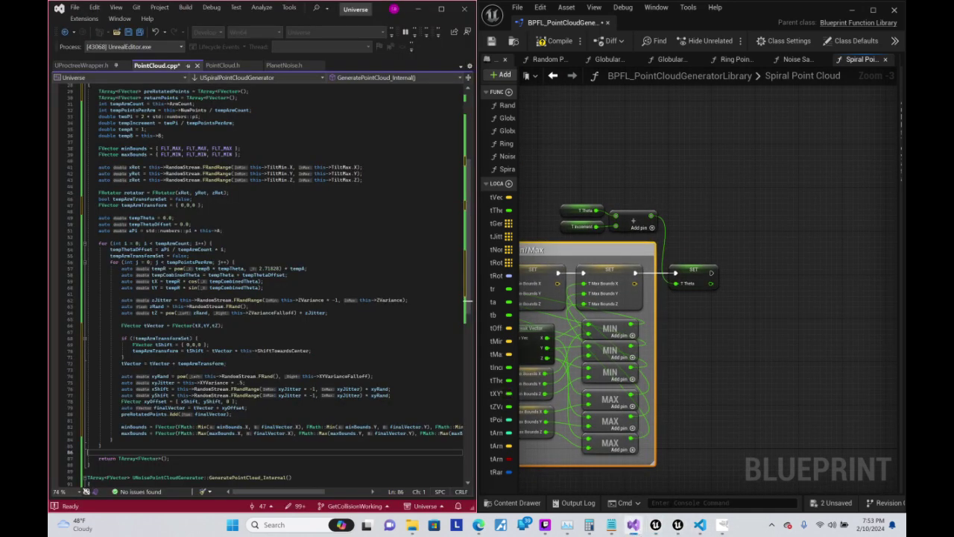
pyautogui.click(239, 388)
pyautogui.rightClick(239, 389)
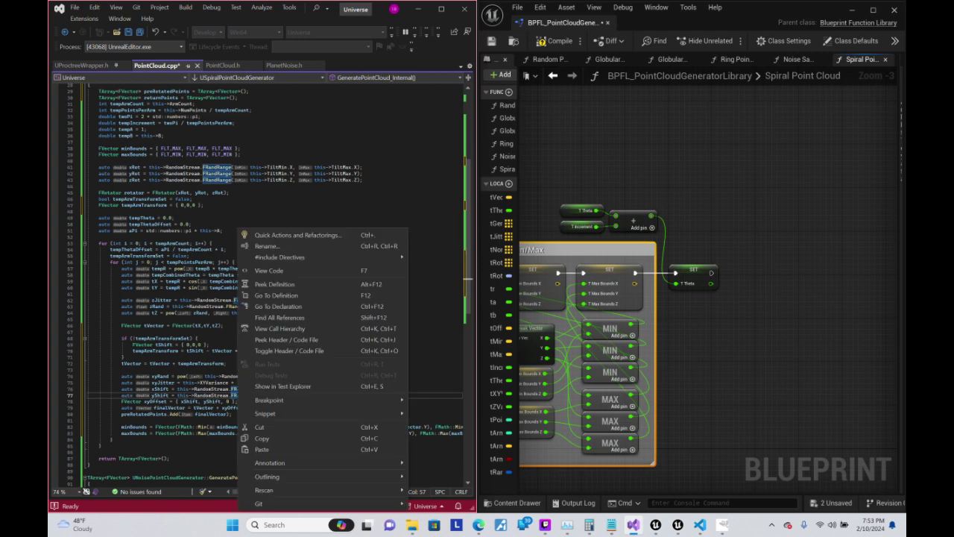
pyautogui.click(137, 438)
pyautogui.doubleClick(134, 432)
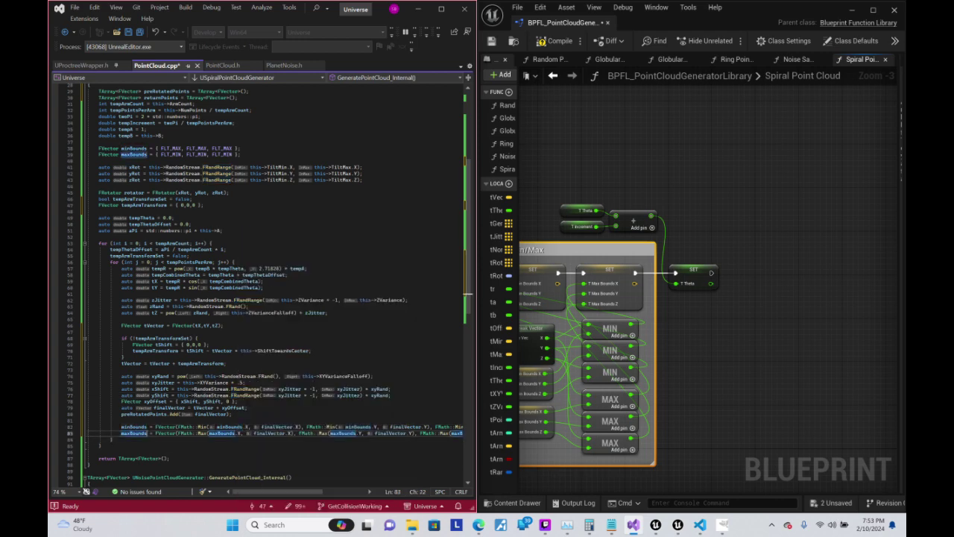
pyautogui.press('End')
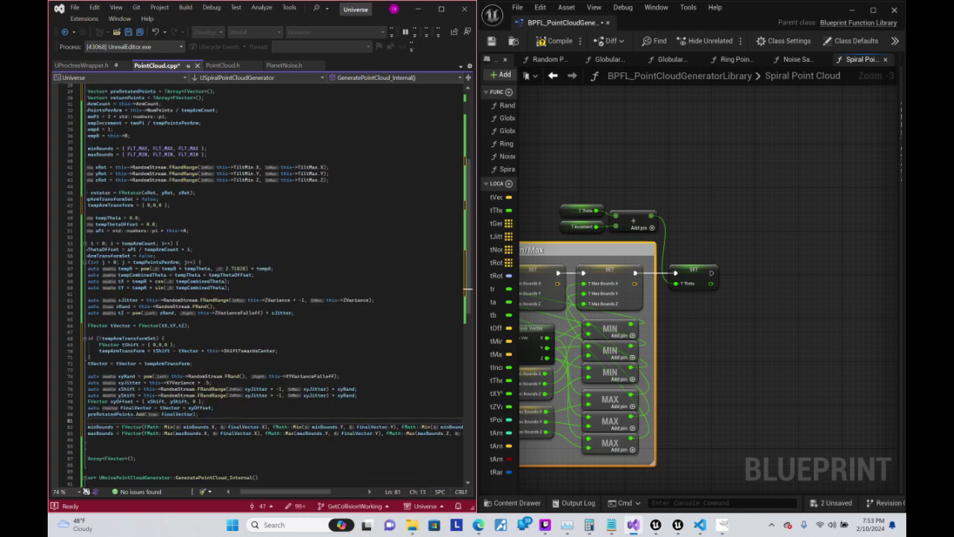
pyautogui.press('Up')
pyautogui.press('Up')
pyautogui.press('Up')
pyautogui.press('Return')
pyautogui.press('Return')
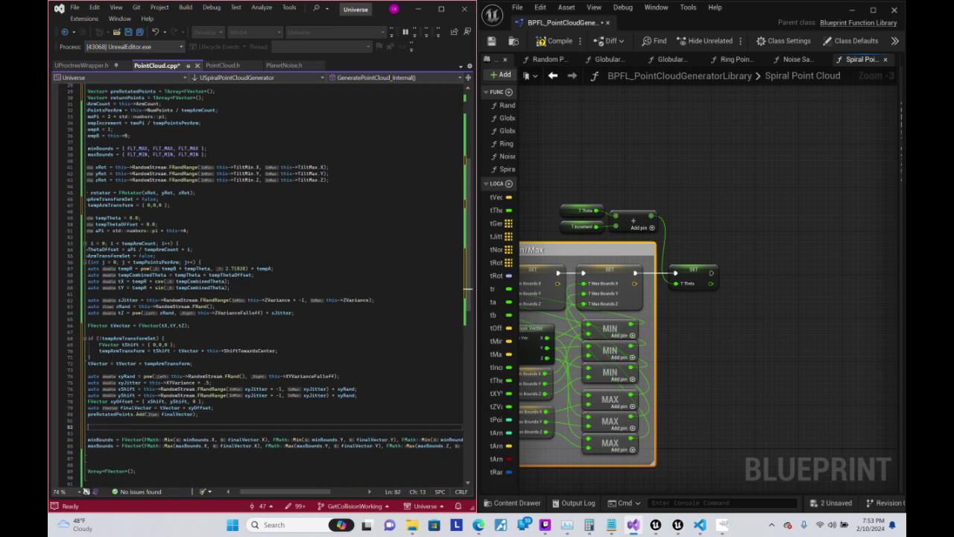
# - Add 'tempTheta = tempTheta + tempIncrement;' on the new line 82 of the inner loop
pyautogui.write('t')
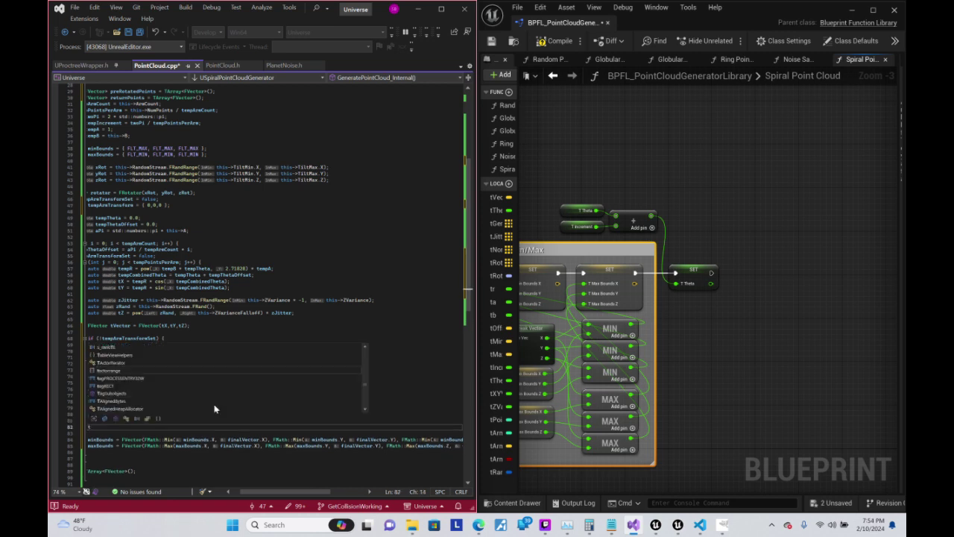
pyautogui.write('emp')
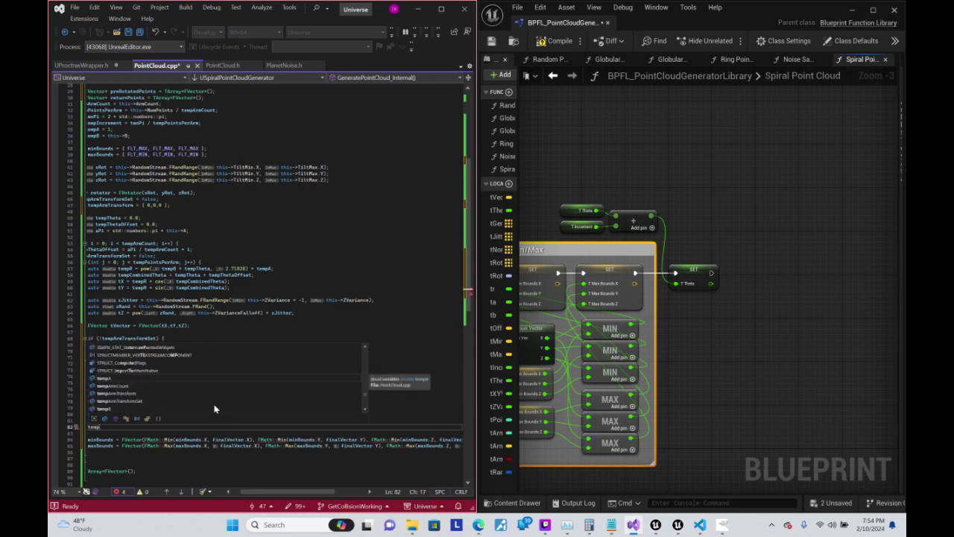
pyautogui.write('Theta')
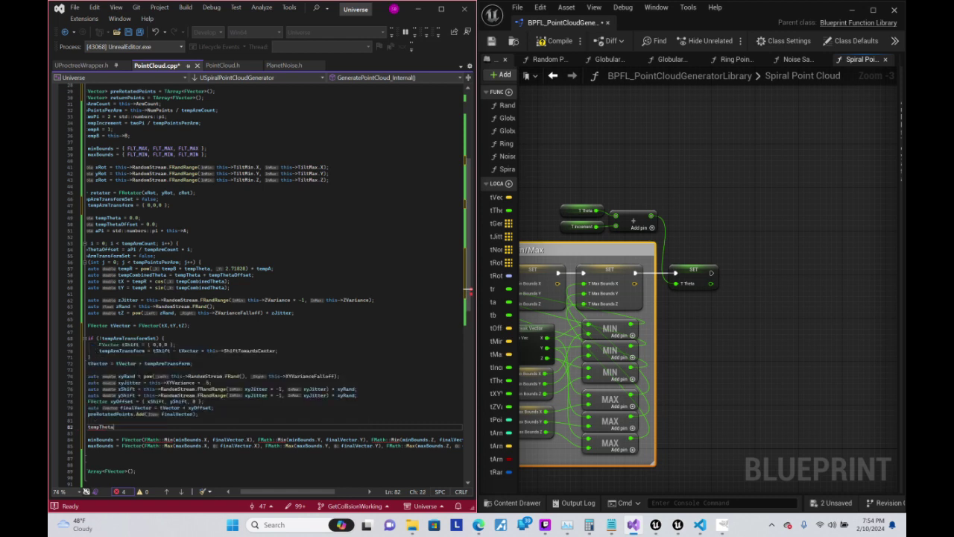
pyautogui.write(' = tempT')
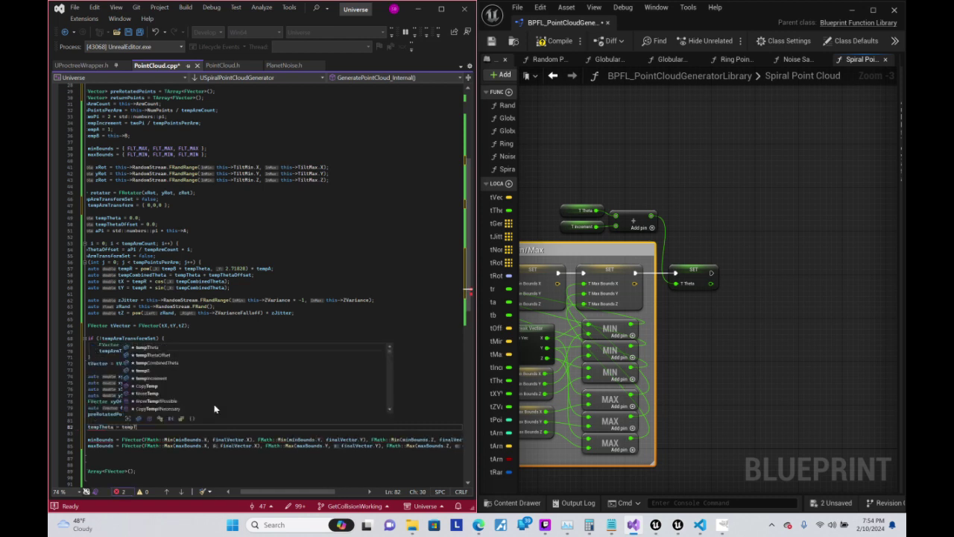
pyautogui.write('heta + ')
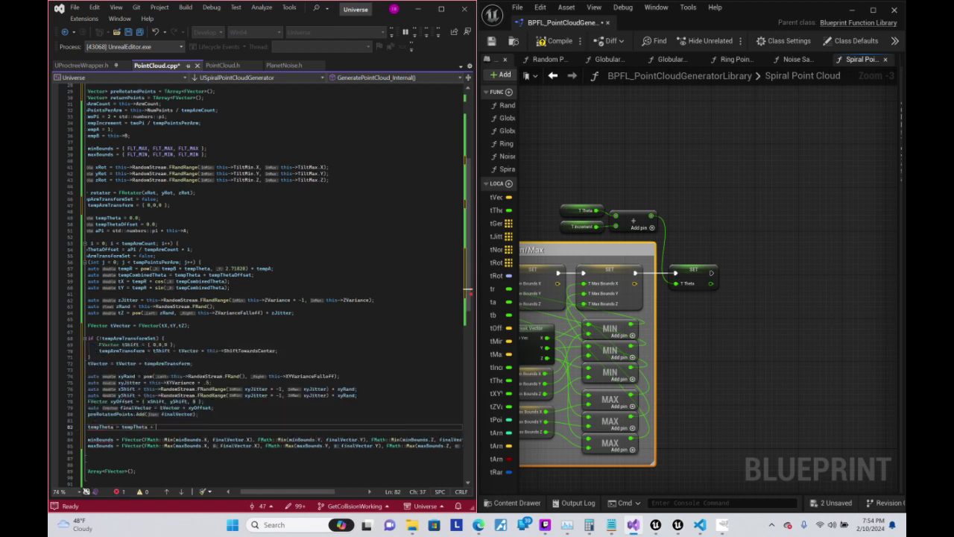
pyautogui.write('tempIn')
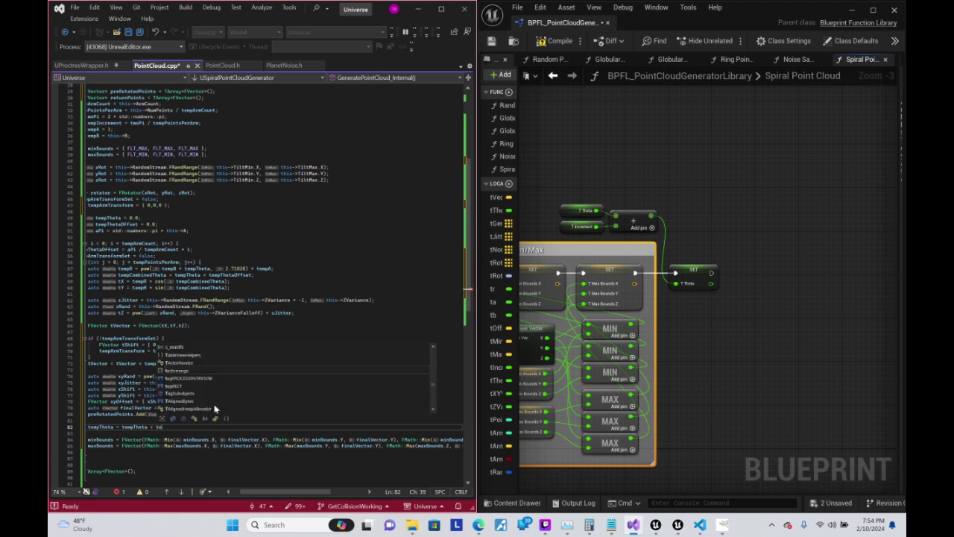
pyautogui.press('Tab')
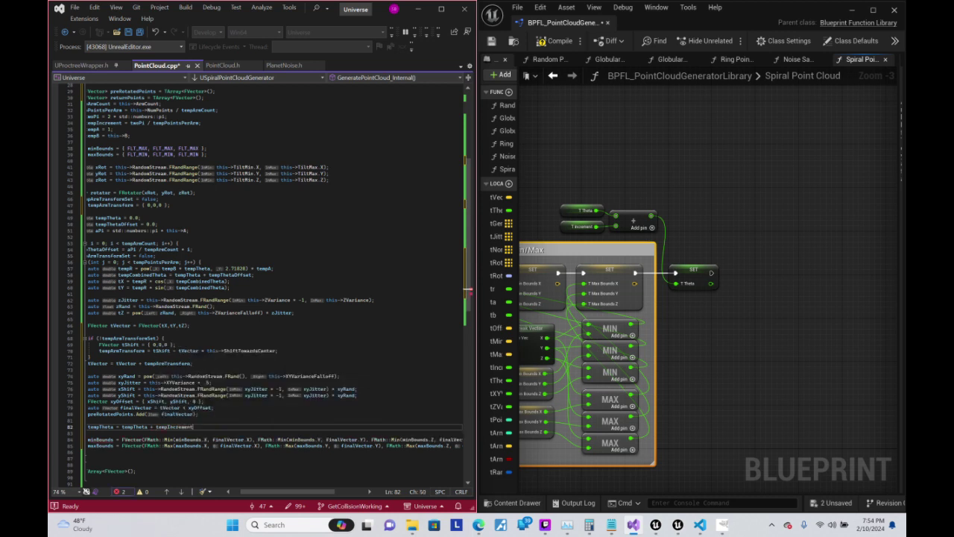
pyautogui.write(';')
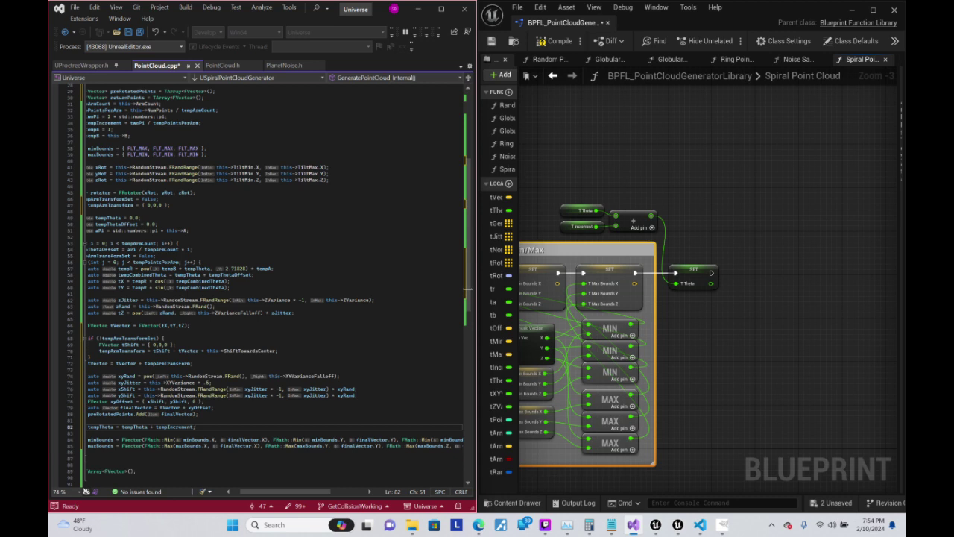
pyautogui.moveTo(305, 492); pyautogui.dragTo(243, 492)
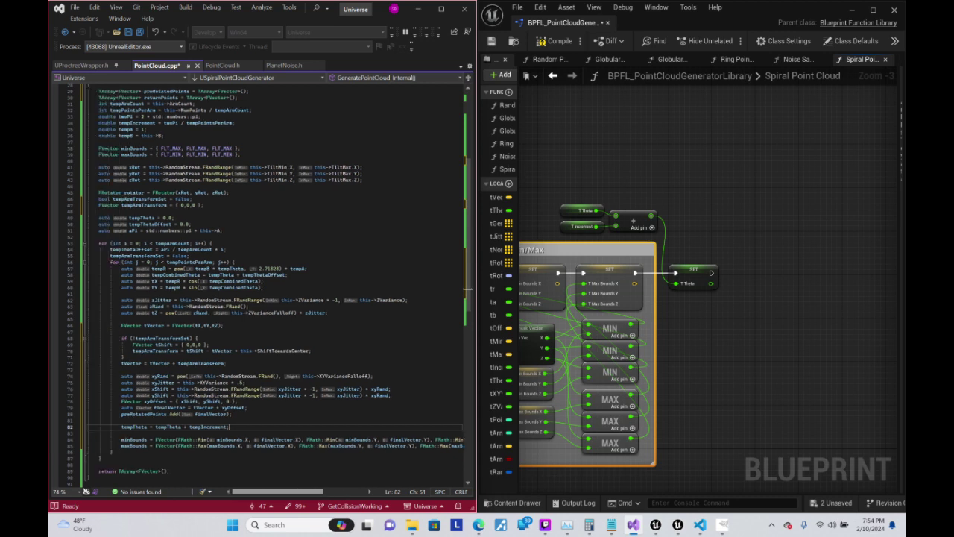
pyautogui.click(124, 358)
pyautogui.scroll(-2, 124, 357)
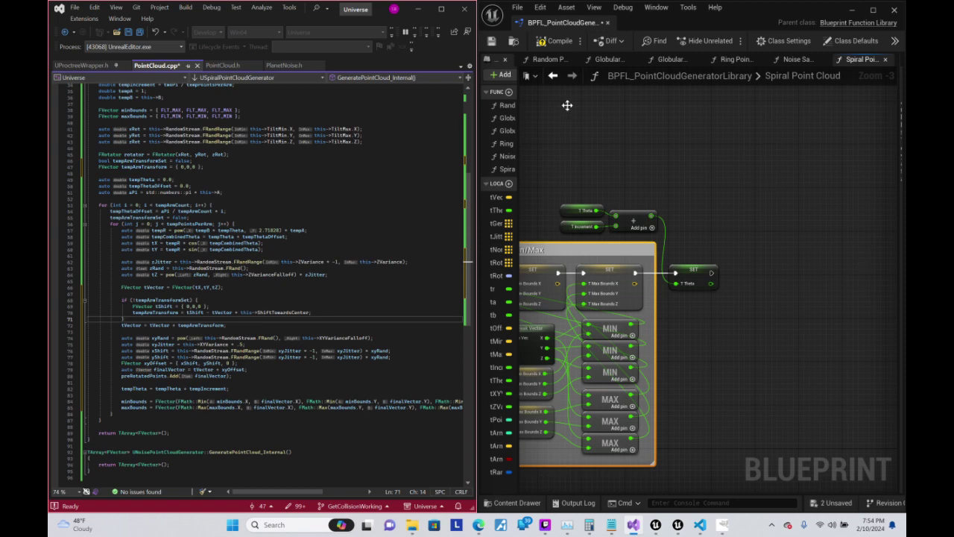
# - Pan the Spiral Point Cloud graph, save BPFL_PointCloudGeneratorLibrary, and return to Visual Studio
pyautogui.scroll(-2, 671, 182)
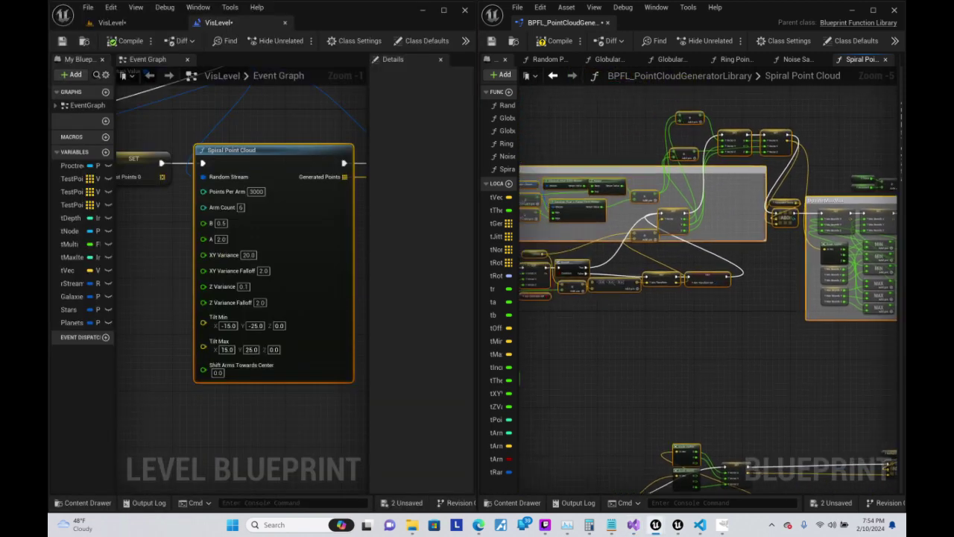
pyautogui.scroll(3, 806, 312)
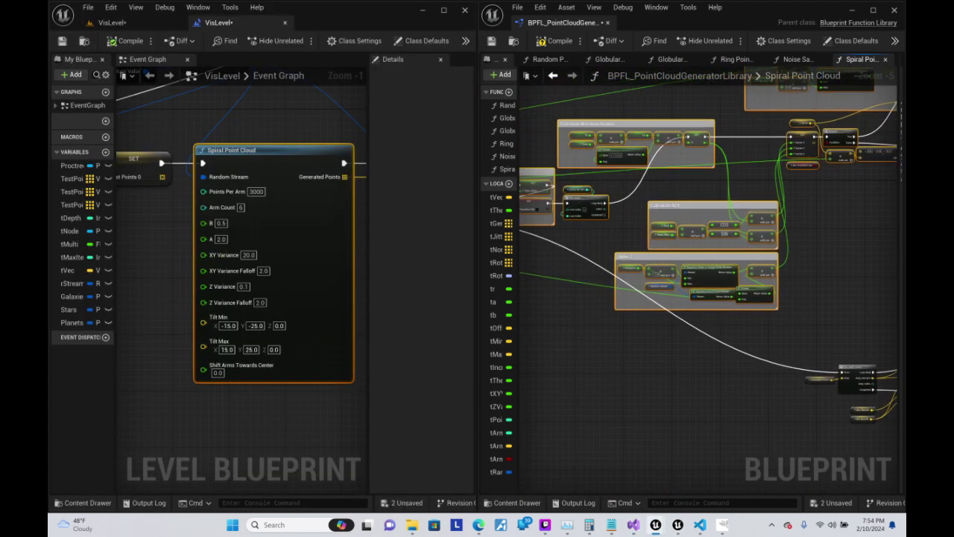
pyautogui.moveTo(806, 311)
pyautogui.mouseDown(button='right')
pyautogui.moveTo(828, 310)
pyautogui.moveTo(739, 329)
pyautogui.mouseUp(button='right')
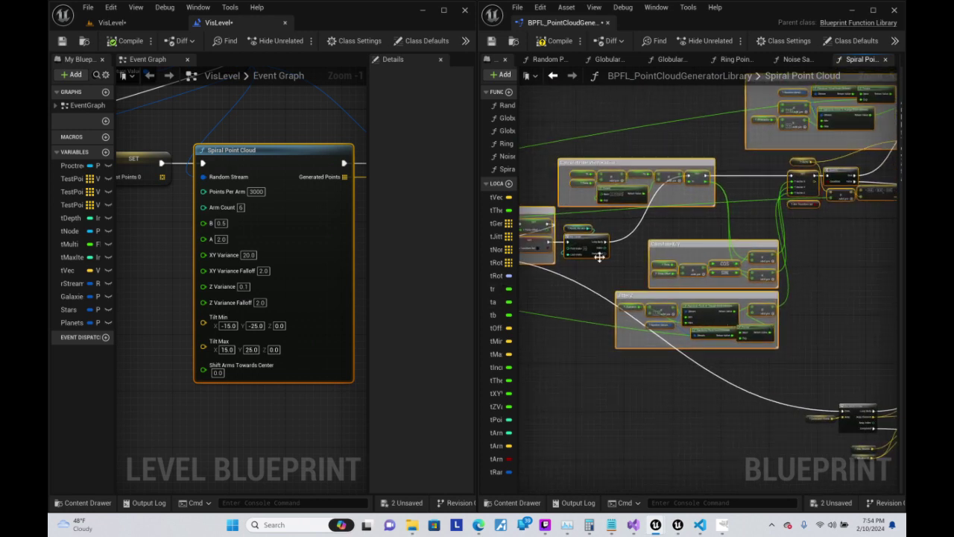
pyautogui.moveTo(645, 277); pyautogui.dragTo(601, 295, button='right')
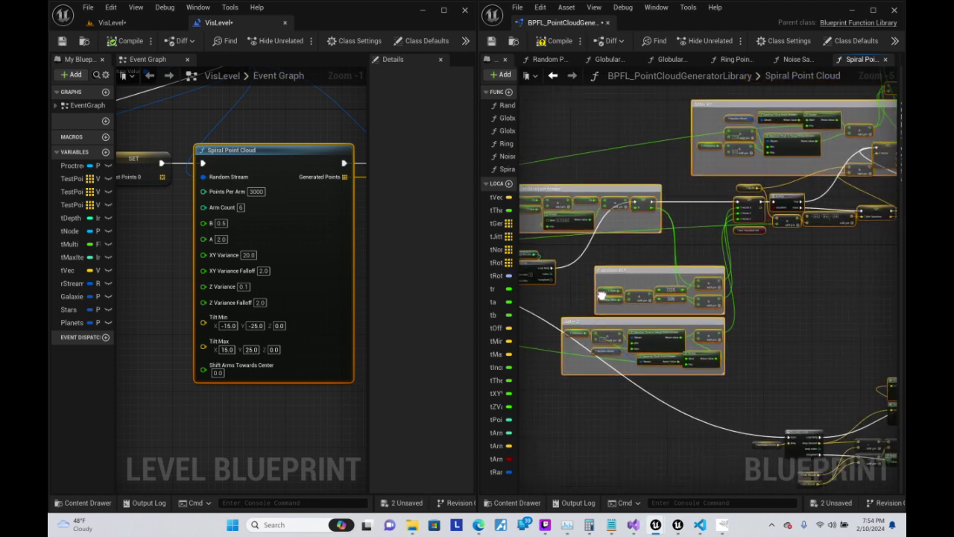
pyautogui.scroll(-2, 602, 295)
pyautogui.scroll(-2, 601, 295)
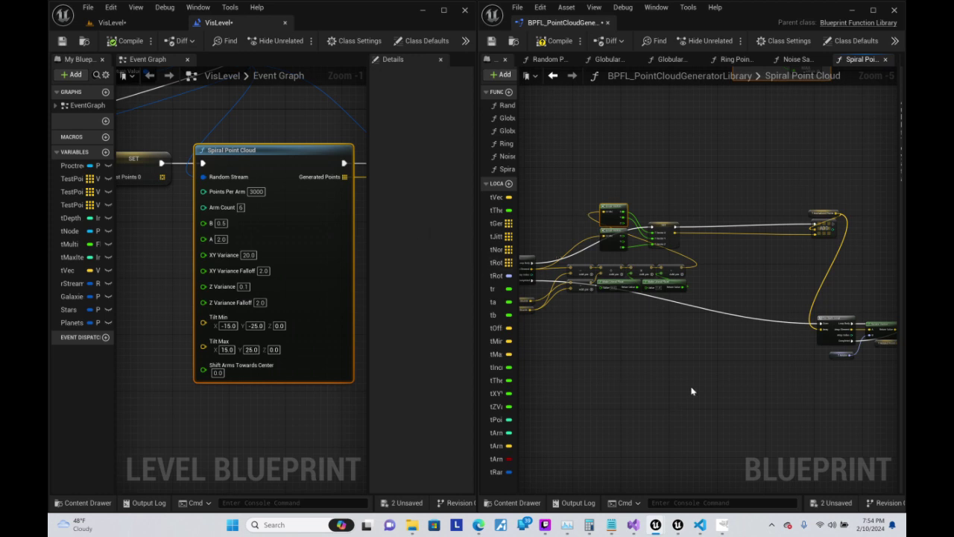
pyautogui.scroll(2, 693, 377)
pyautogui.scroll(3, 890, 320)
pyautogui.moveTo(890, 320); pyautogui.dragTo(898, 395, button='right')
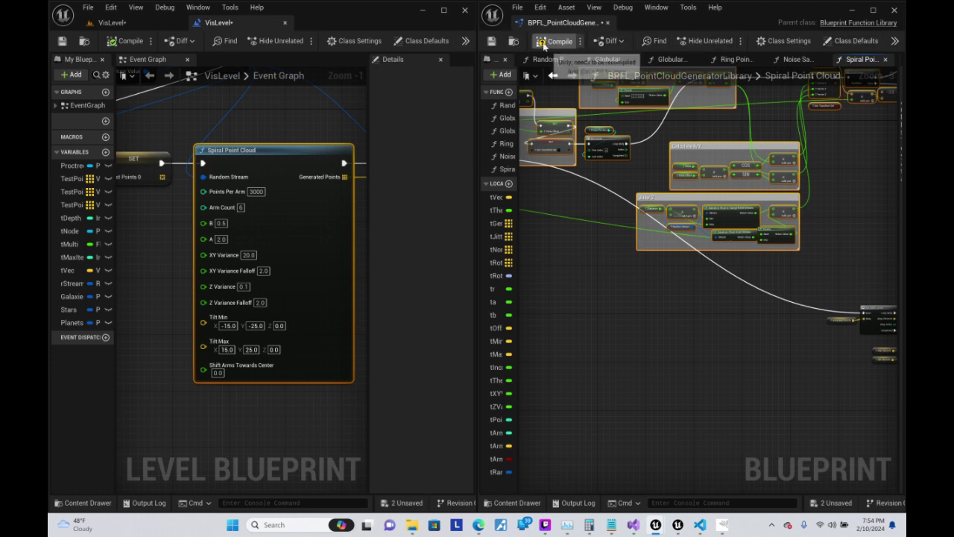
pyautogui.click(492, 41)
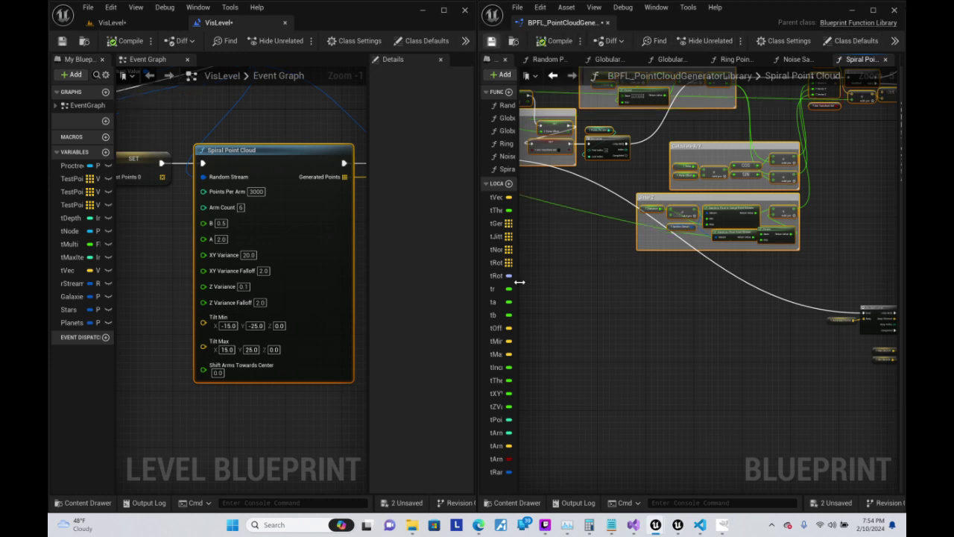
pyautogui.click(632, 524)
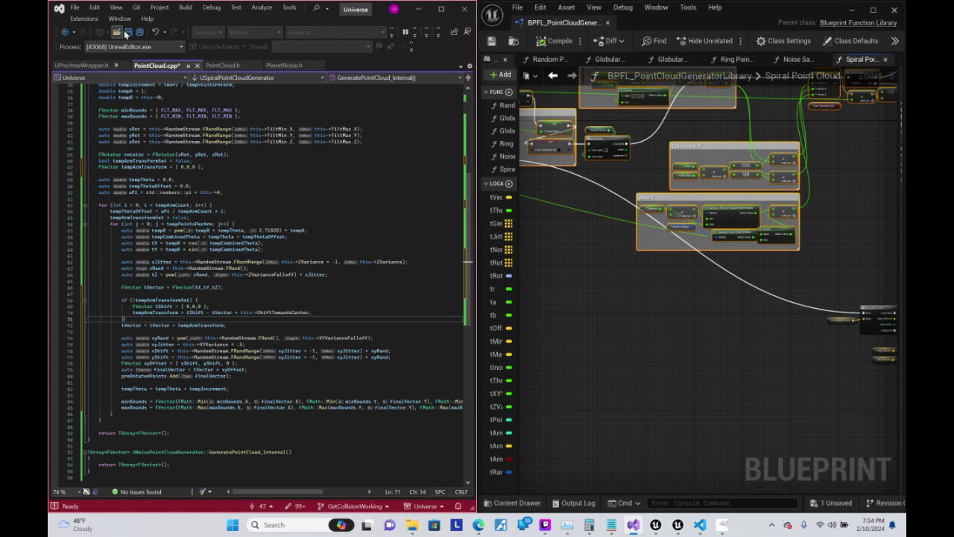
# - Save PointCloud.cpp, close the stray Phone Link window, and bring up Twitch Studio and Unreal
pyautogui.click(129, 31)
pyautogui.click(527, 523)
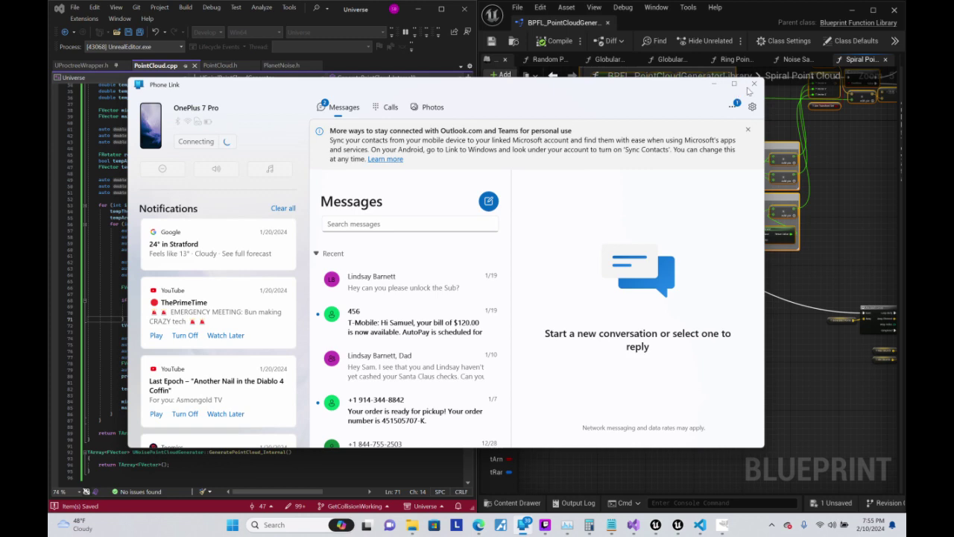
pyautogui.click(749, 87)
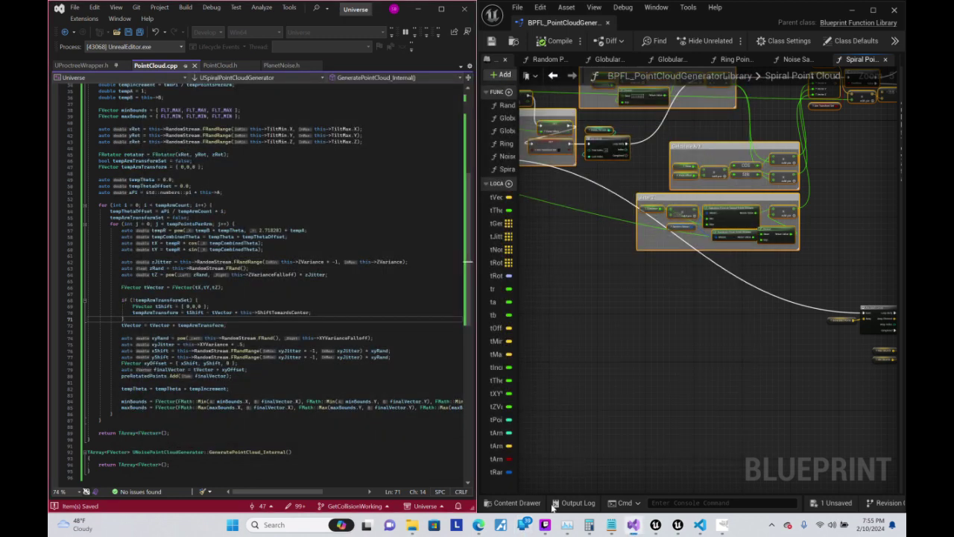
pyautogui.click(545, 524)
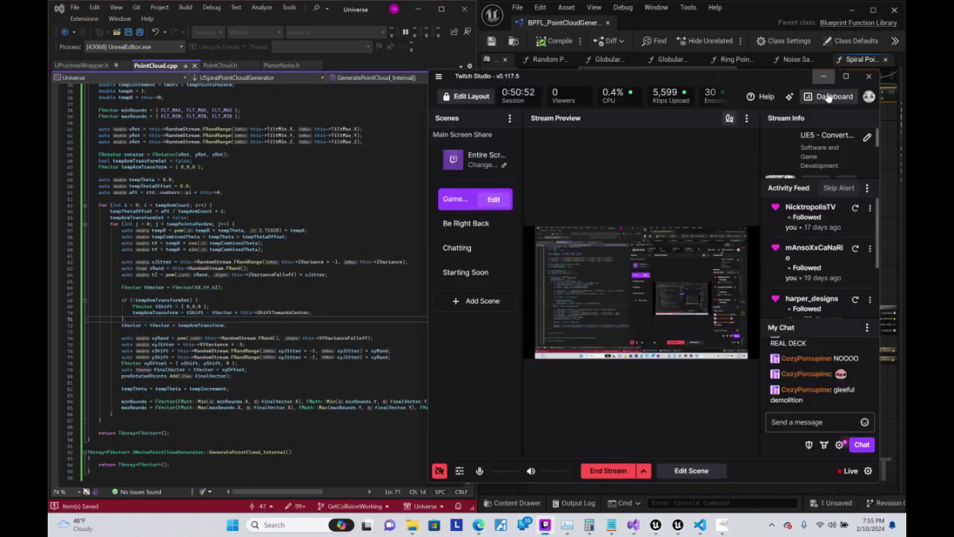
pyautogui.click(823, 79)
pyautogui.click(617, 370)
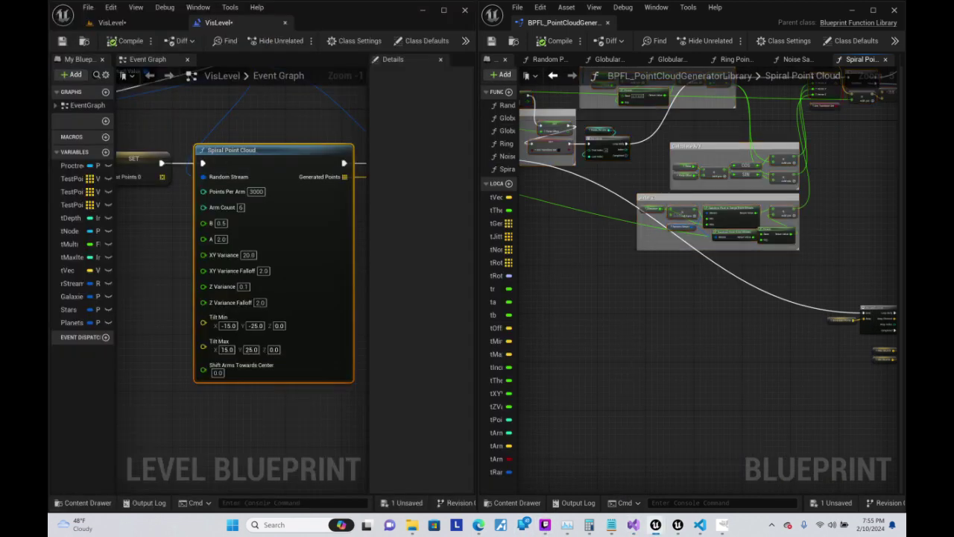
# - Zoom out over the Calculate X/Y and Spiral Z comment groups, then return to PointCloud.cpp
pyautogui.scroll(-5, 693, 246)
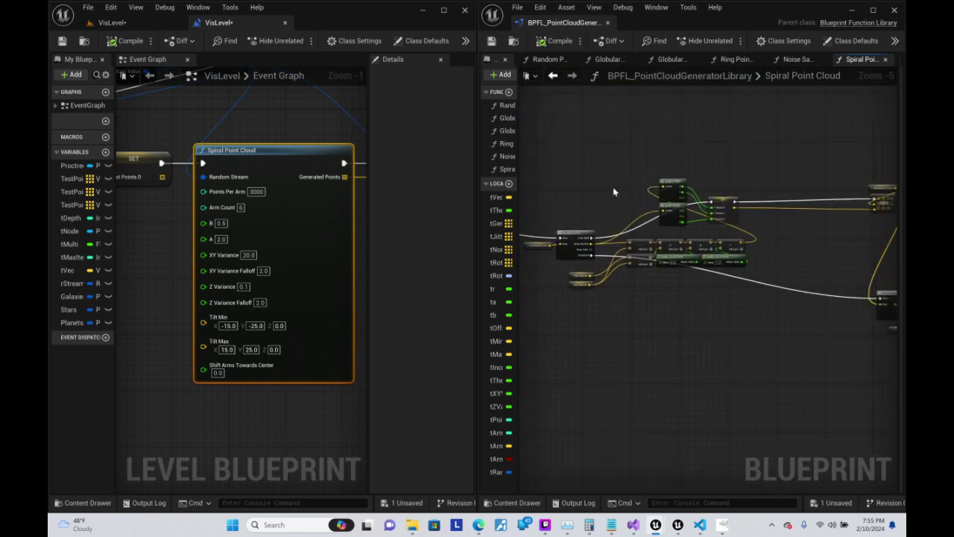
pyautogui.moveTo(616, 193); pyautogui.dragTo(798, 204, button='right')
pyautogui.moveTo(658, 209); pyautogui.dragTo(625, 278, button='right')
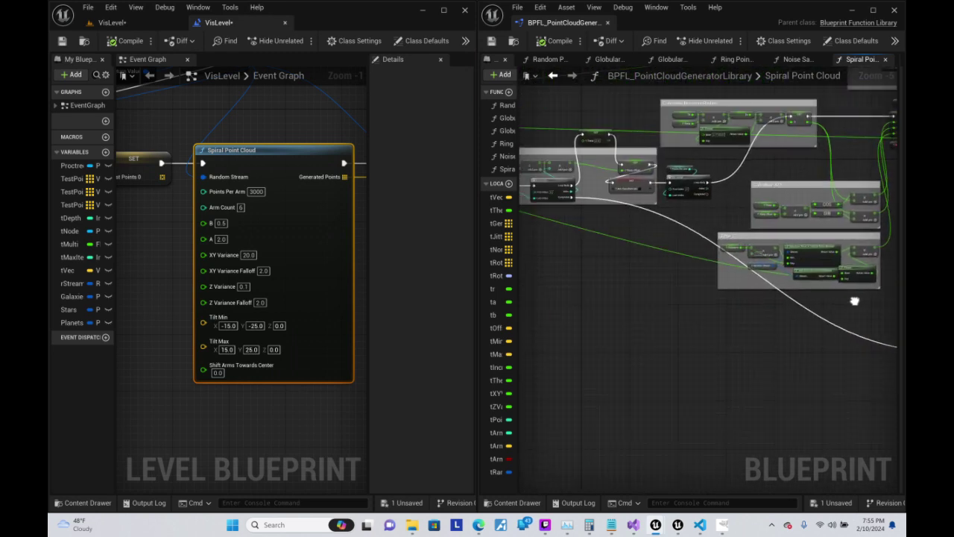
pyautogui.moveTo(791, 269)
pyautogui.mouseDown(button='right')
pyautogui.moveTo(890, 330)
pyautogui.moveTo(849, 316)
pyautogui.mouseUp(button='right')
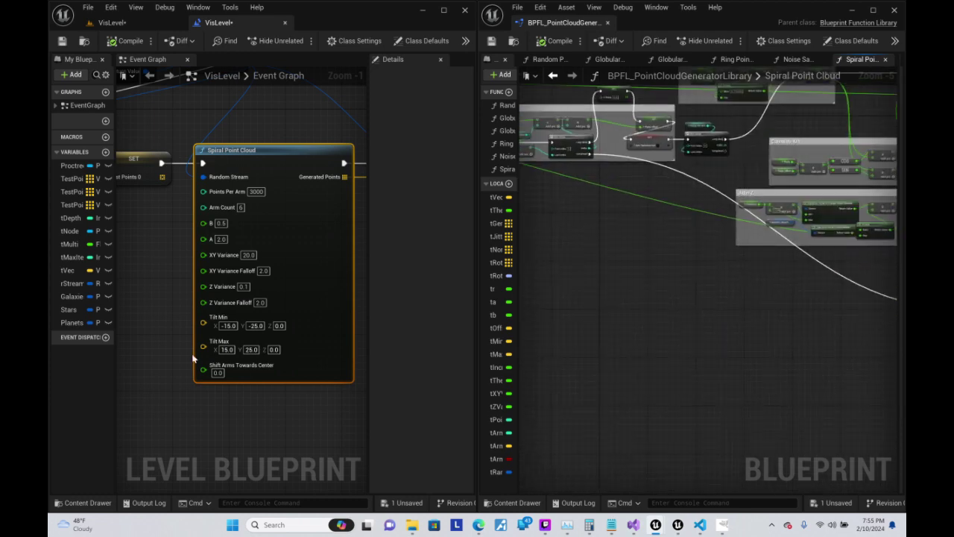
pyautogui.click(636, 525)
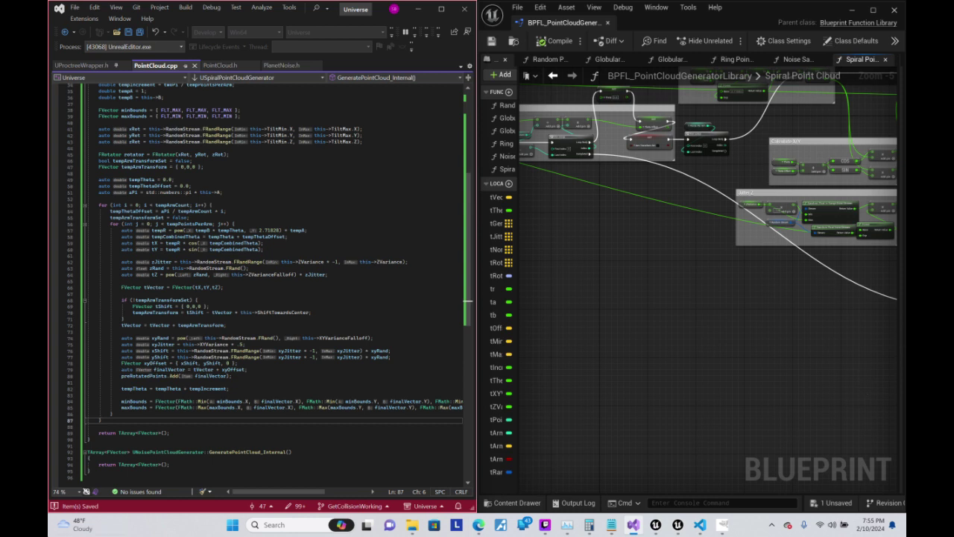
# - Below the first loop, begin the header for(int i = 0; i < preRotatedPoints.Num
pyautogui.press('Return')
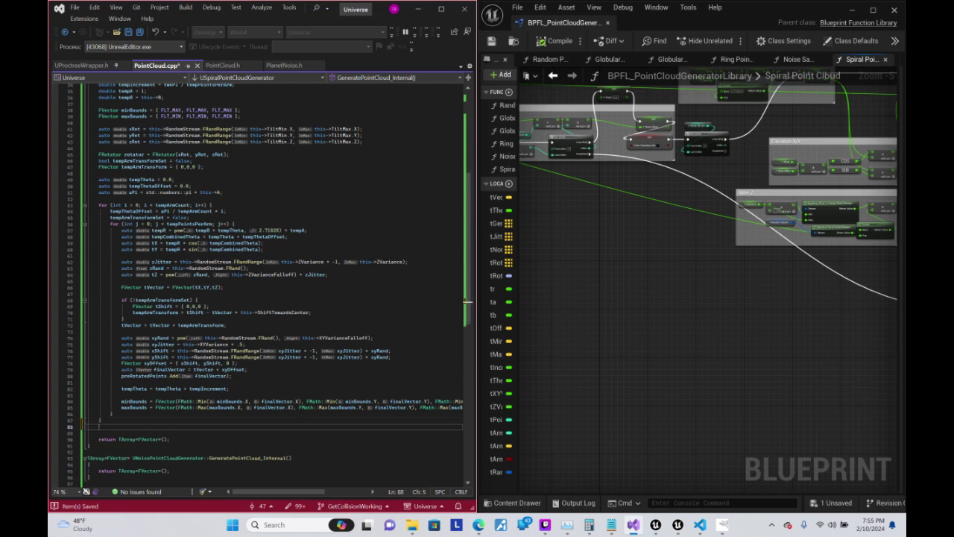
pyautogui.press('Return')
pyautogui.write('for')
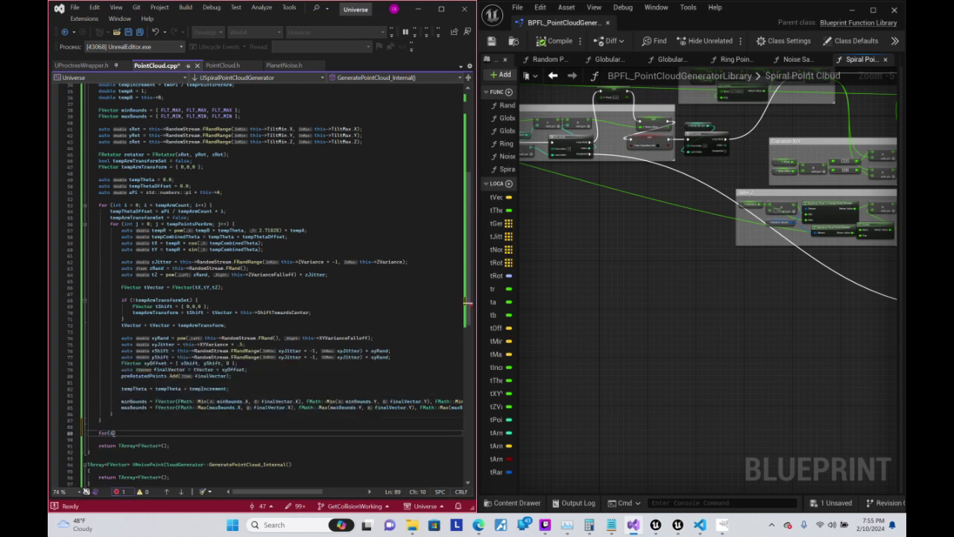
pyautogui.write('(int i =0')
pyautogui.write('; i<')
pyautogui.write(' p')
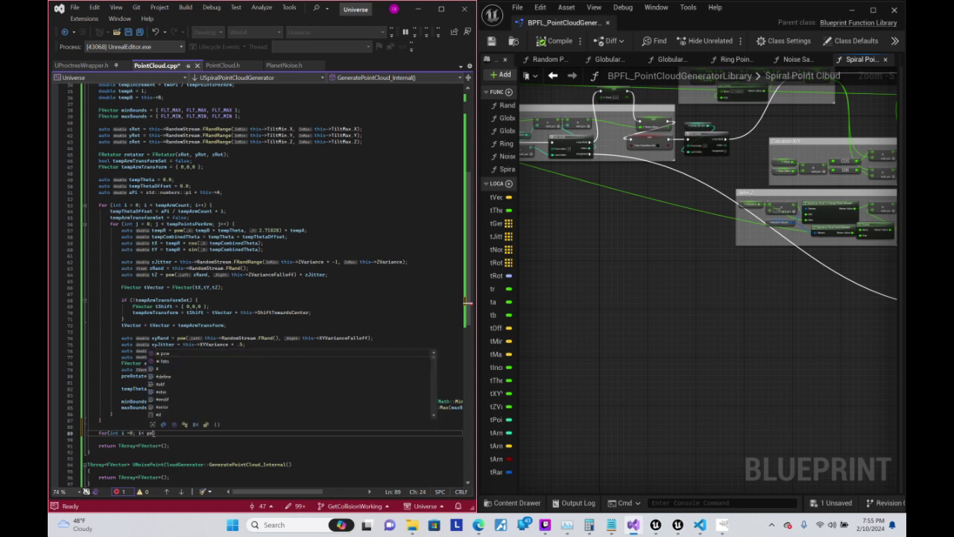
pyautogui.write('re')
pyautogui.press('Tab')
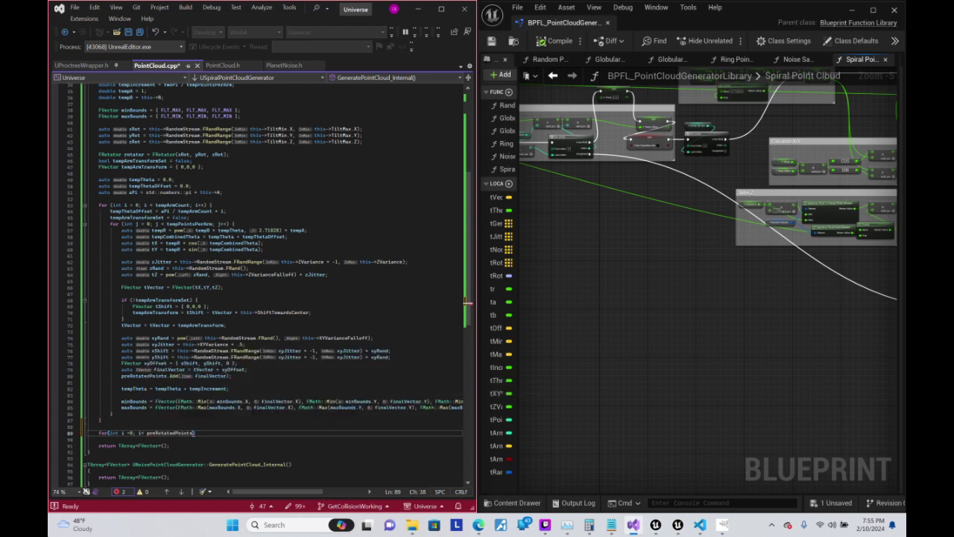
pyautogui.write('.l')
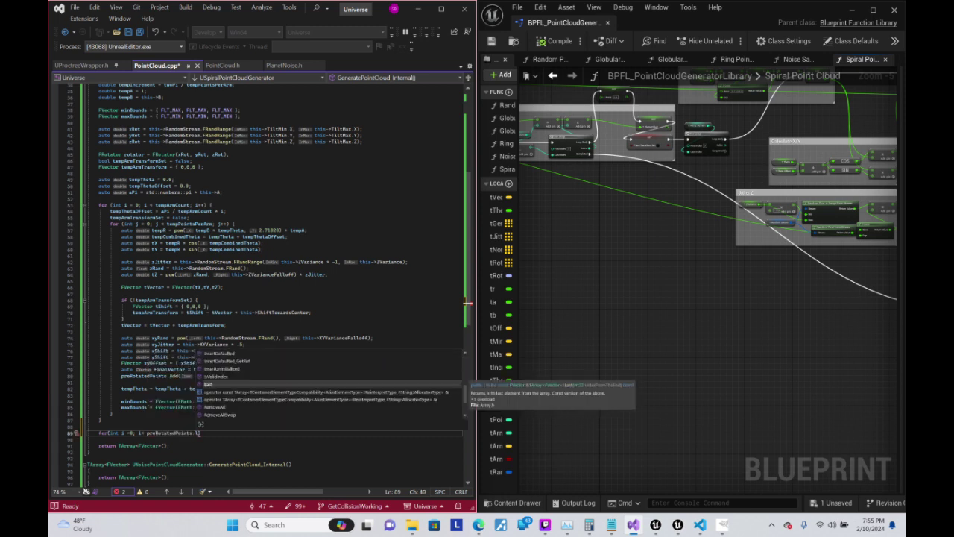
pyautogui.press('BackSpace')
pyautogui.write('cou')
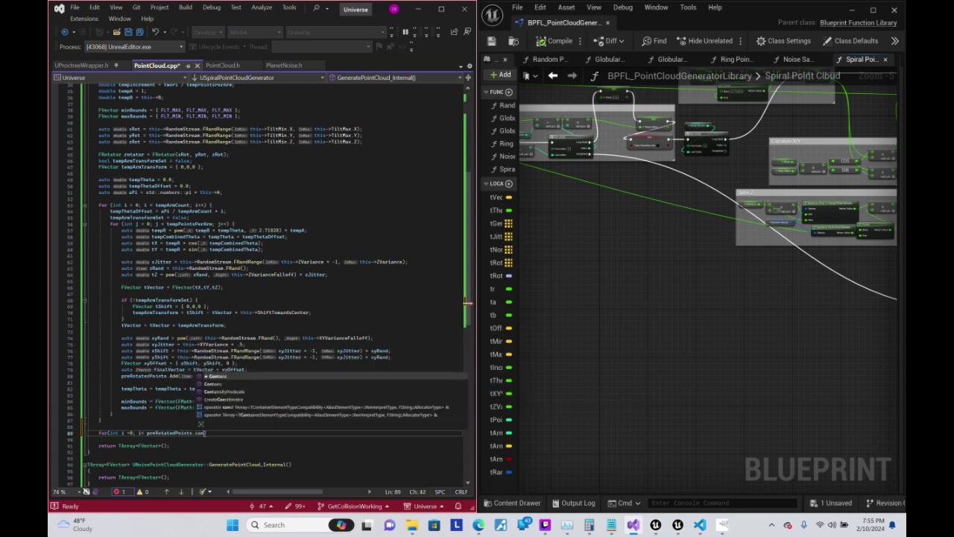
pyautogui.write('n')
pyautogui.press('BackSpace')
pyautogui.press('BackSpace')
pyautogui.press('BackSpace')
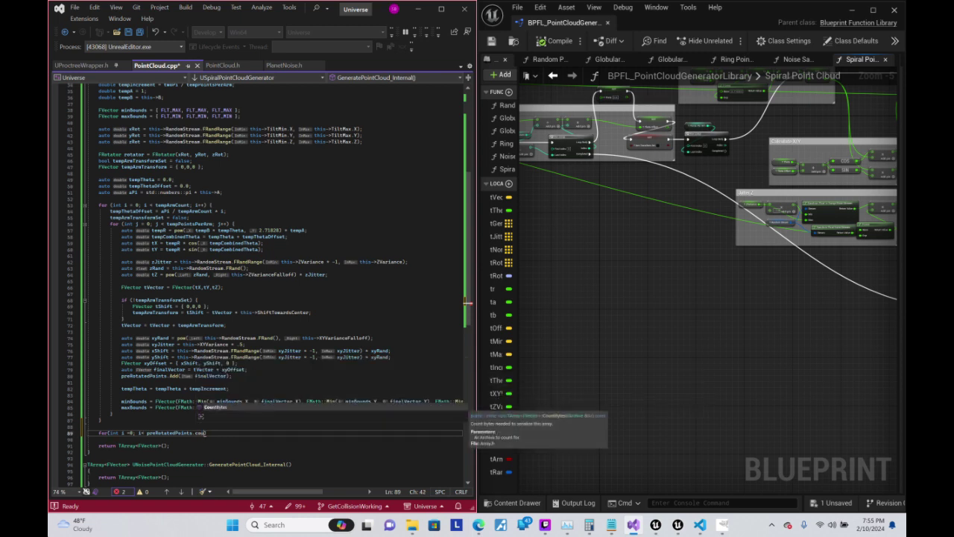
pyautogui.write('siz')
pyautogui.press('BackSpace')
pyautogui.press('BackSpace')
pyautogui.press('BackSpace')
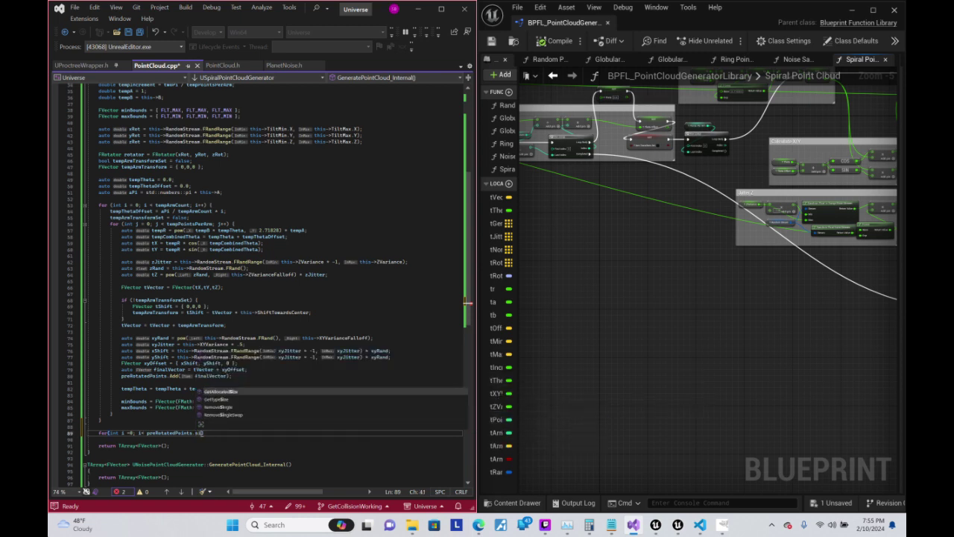
pyautogui.write('num')
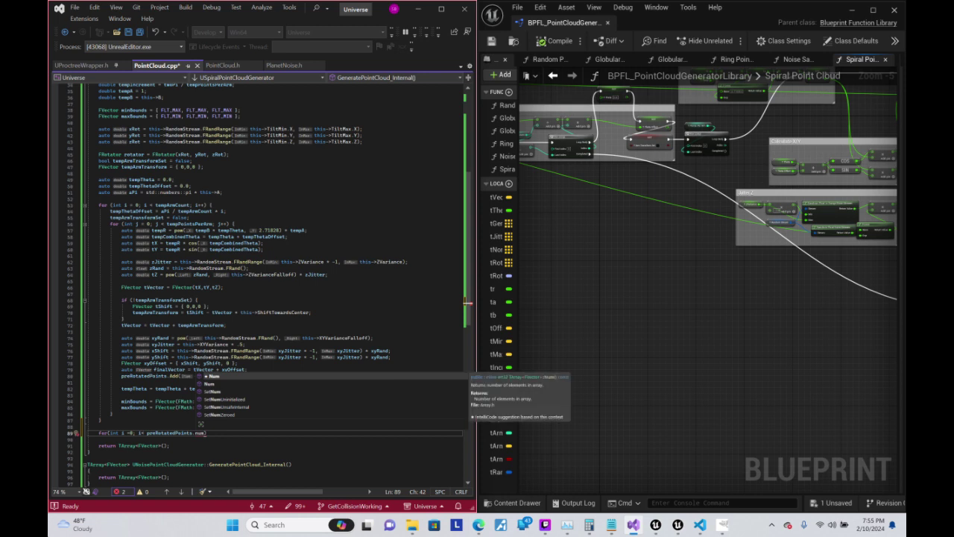
pyautogui.press('Tab')
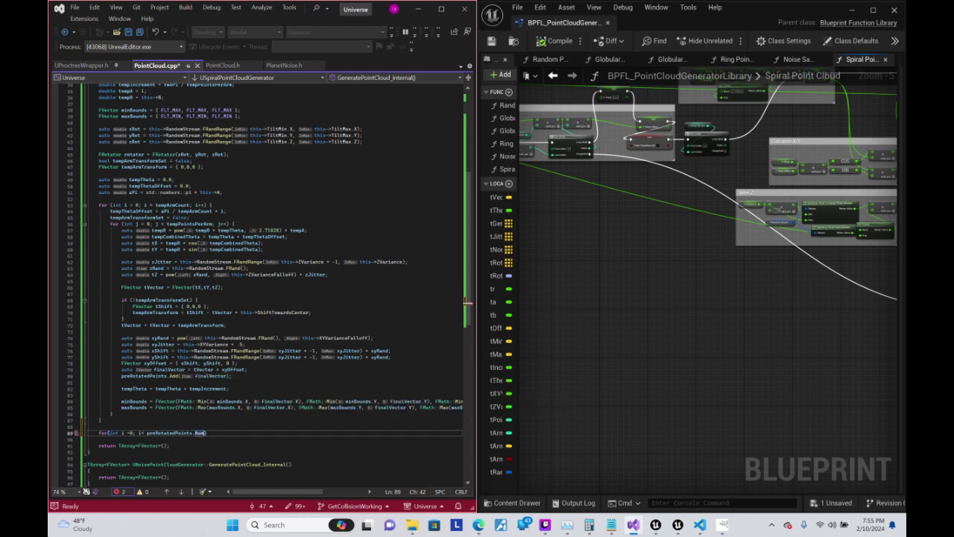
# - Complete the header with Num() and i++, leaving an empty loop body
pyautogui.write('; ')
pyautogui.write('i')
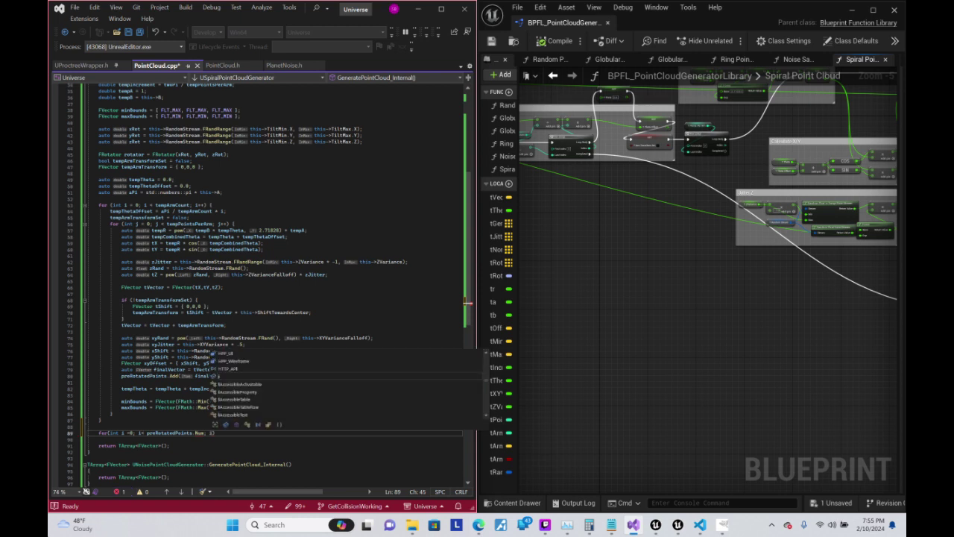
pyautogui.write('++) {')
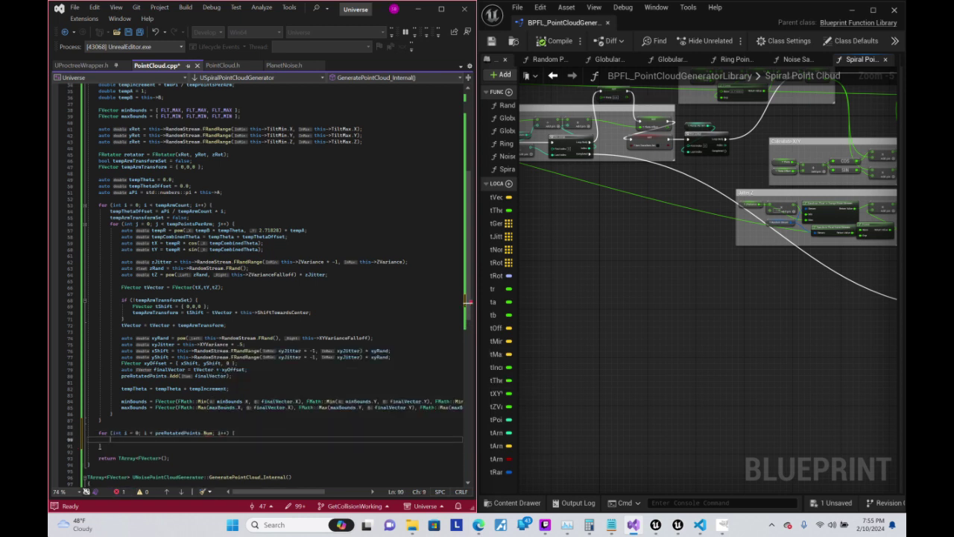
pyautogui.press('Return')
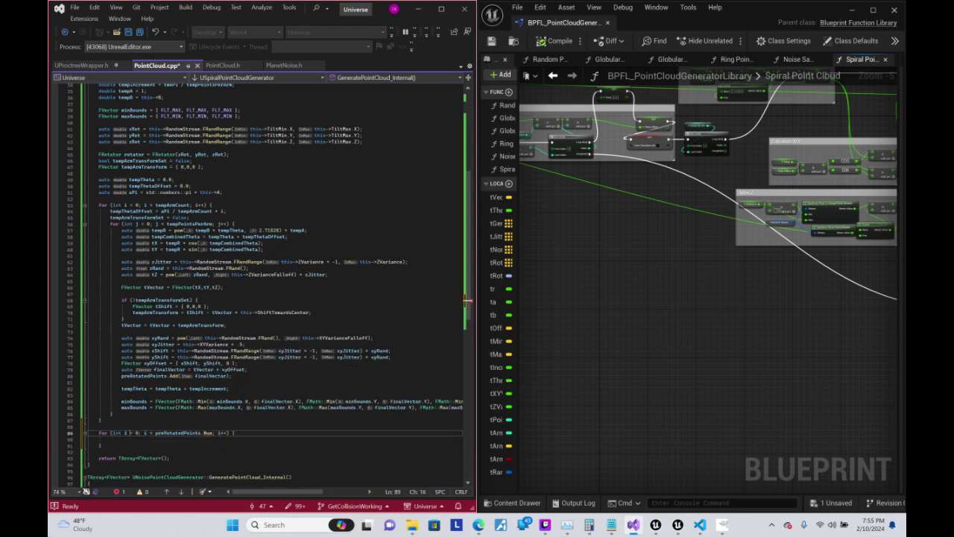
pyautogui.hotkey('ctrl', 'Right')
pyautogui.hotkey('ctrl', 'Right')
pyautogui.hotkey('ctrl', 'Right')
pyautogui.write('()')
pyautogui.press('Down')
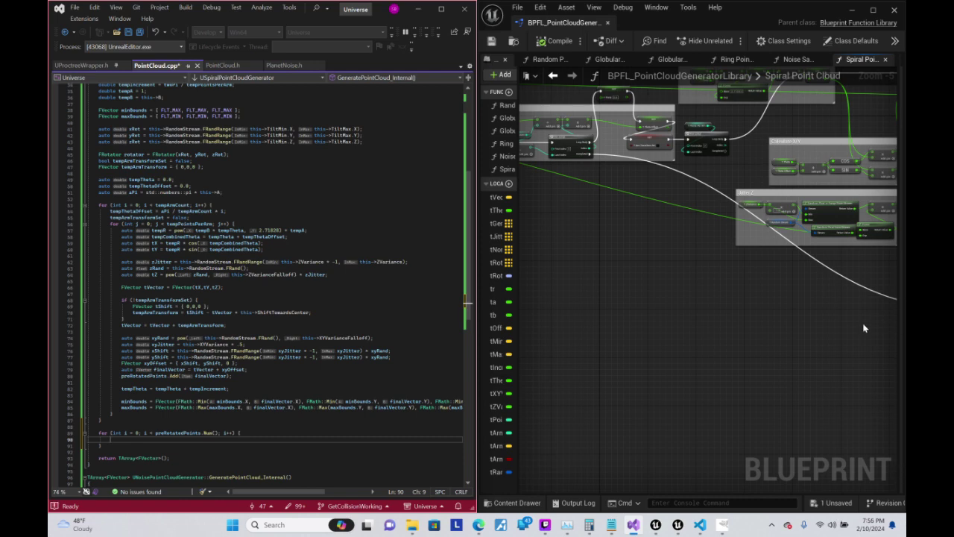
pyautogui.click(753, 306)
pyautogui.scroll(1, 641, 276)
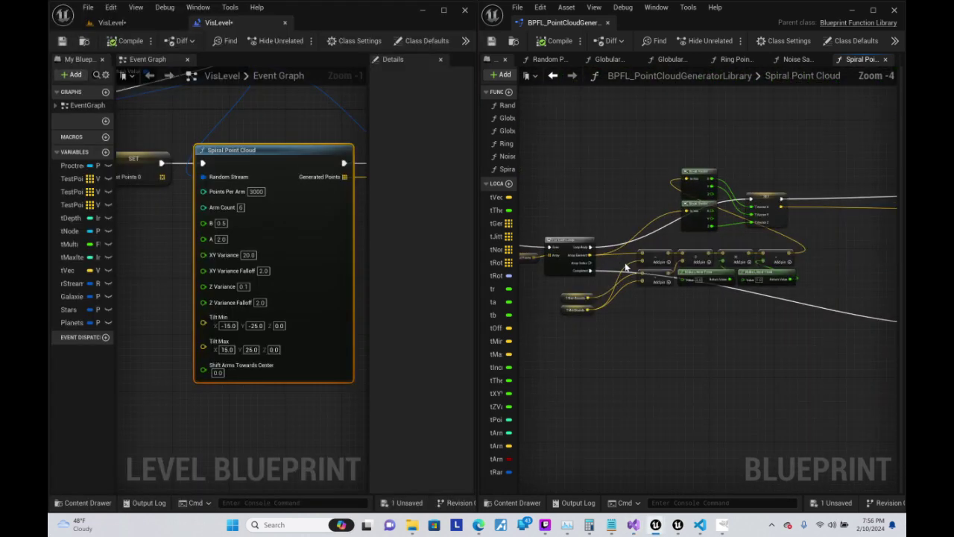
pyautogui.scroll(1, 626, 282)
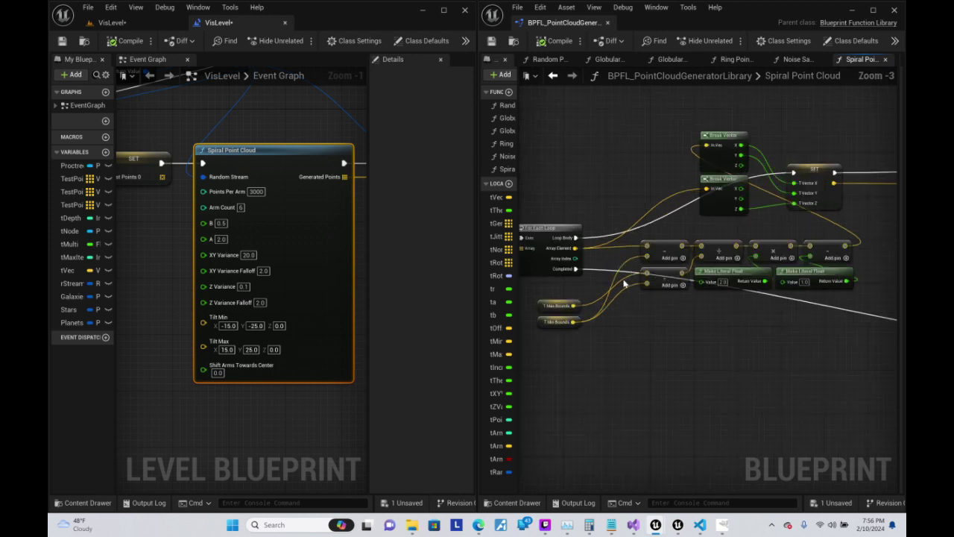
pyautogui.moveTo(624, 282)
pyautogui.mouseDown(button='right')
pyautogui.moveTo(705, 306)
pyautogui.moveTo(659, 323)
pyautogui.mouseUp(button='right')
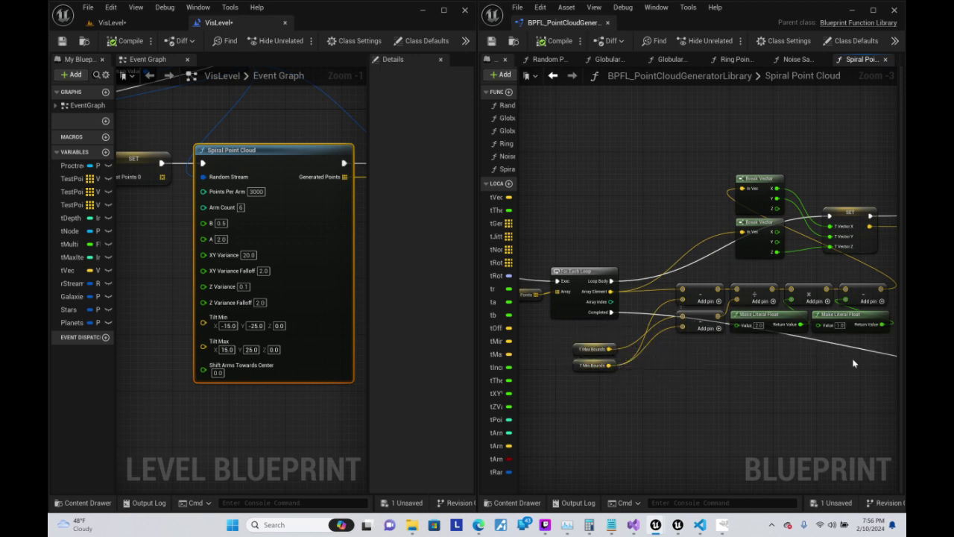
pyautogui.moveTo(768, 378); pyautogui.dragTo(751, 396, button='right')
pyautogui.moveTo(792, 333); pyautogui.dragTo(553, 290, button='right')
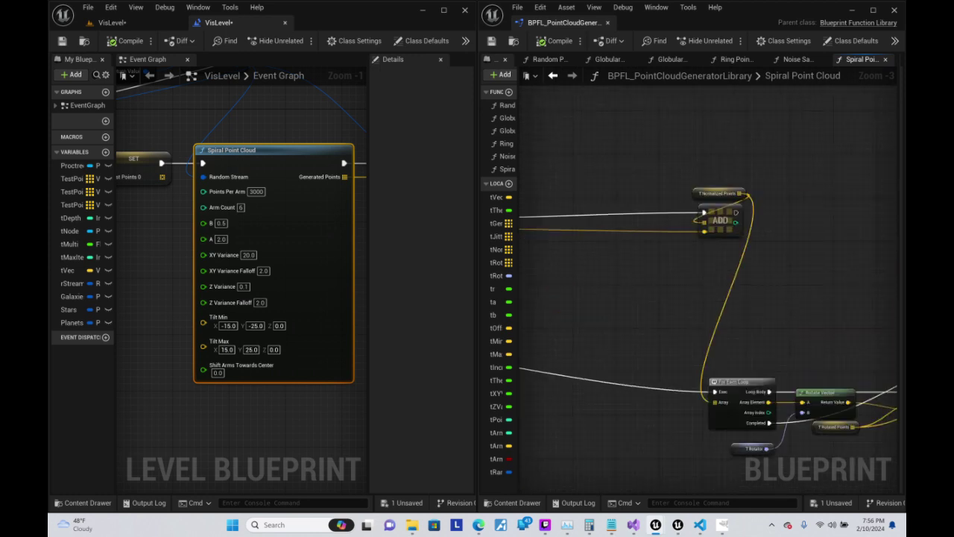
pyautogui.moveTo(818, 313); pyautogui.dragTo(697, 226, button='right')
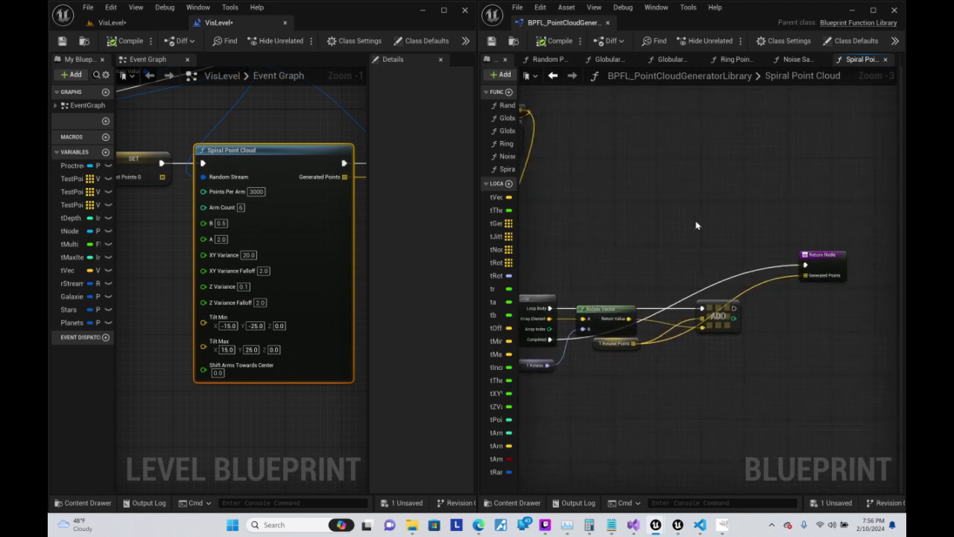
pyautogui.moveTo(699, 259)
pyautogui.mouseDown(button='right')
pyautogui.moveTo(780, 393)
pyautogui.moveTo(803, 377)
pyautogui.mouseUp(button='right')
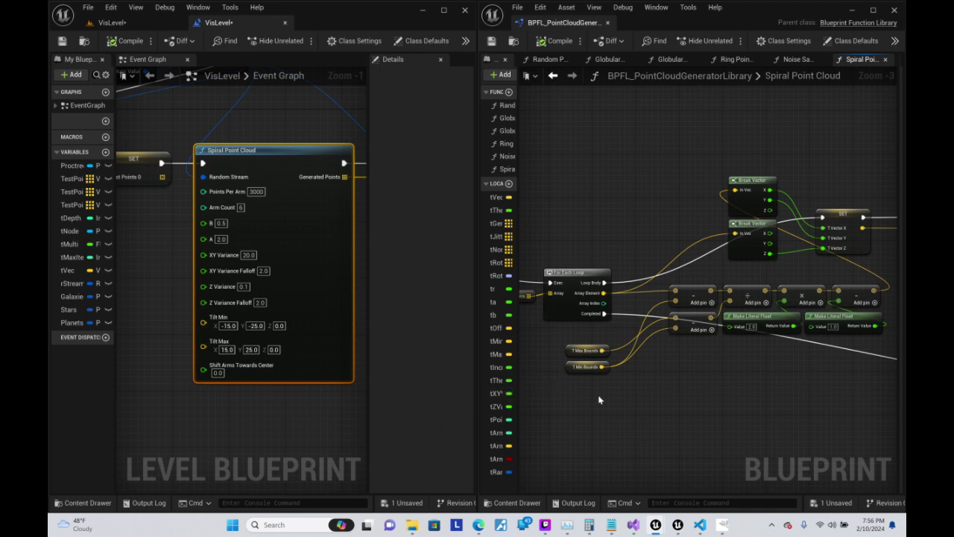
pyautogui.moveTo(601, 396); pyautogui.dragTo(671, 381, button='right')
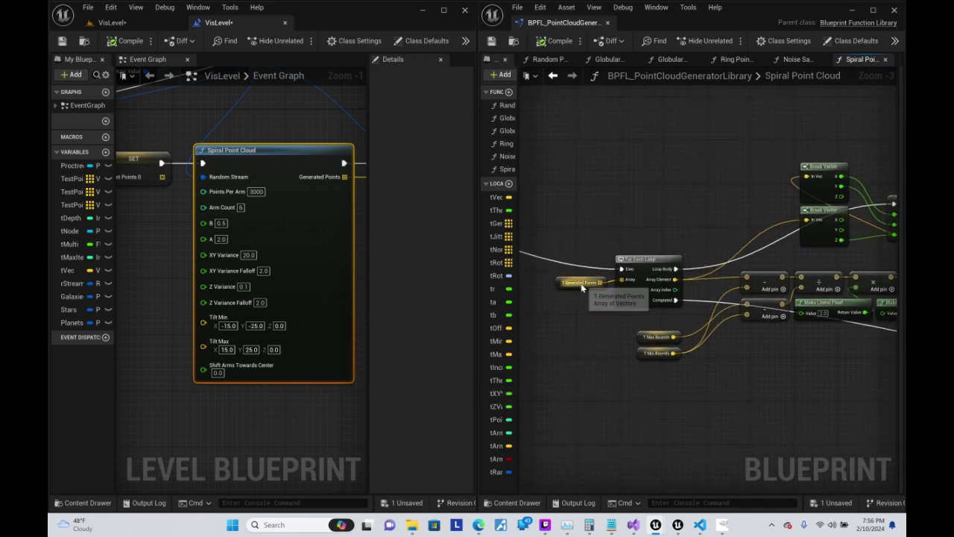
pyautogui.moveTo(656, 209); pyautogui.dragTo(566, 208, button='right')
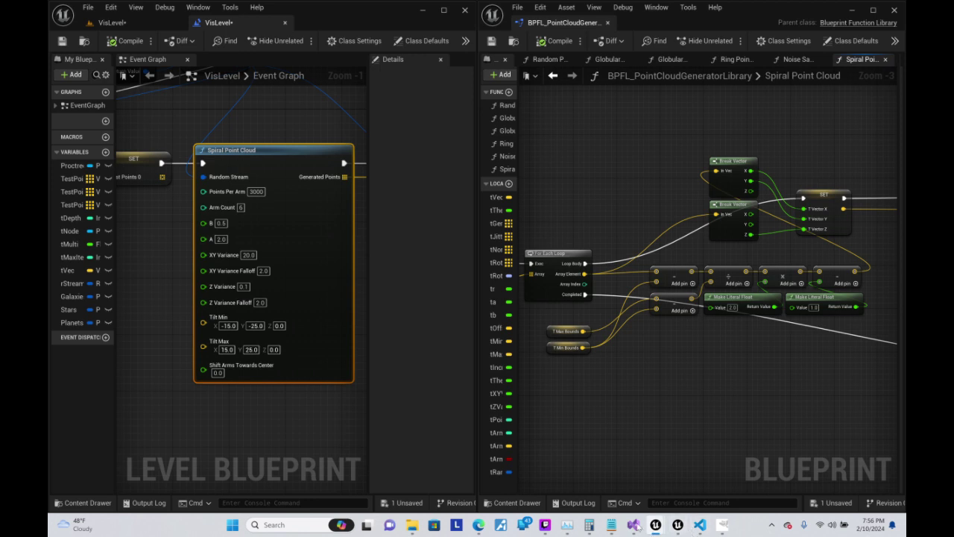
pyautogui.moveTo(637, 526)
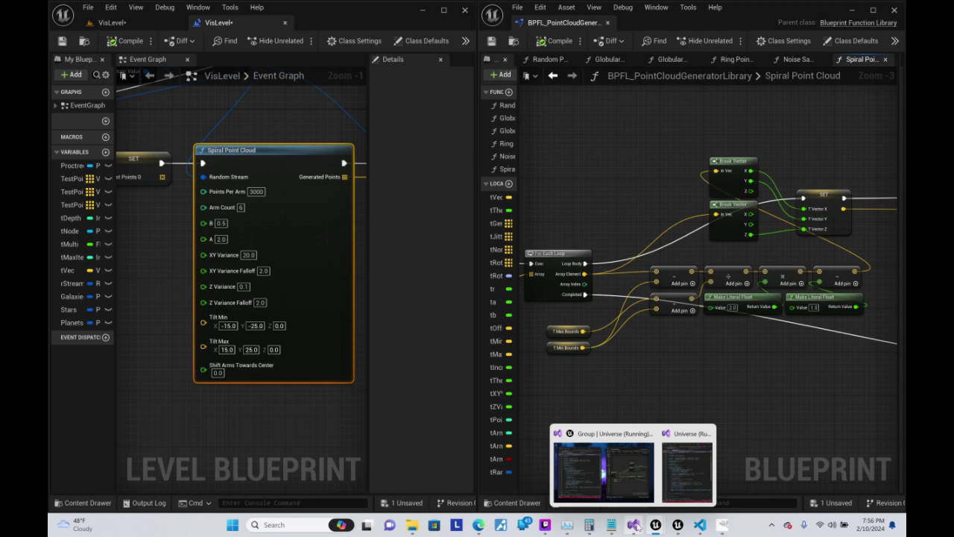
# - Inside the new loop, start declaring FVector tRanges = tMaxBound
pyautogui.click(636, 526)
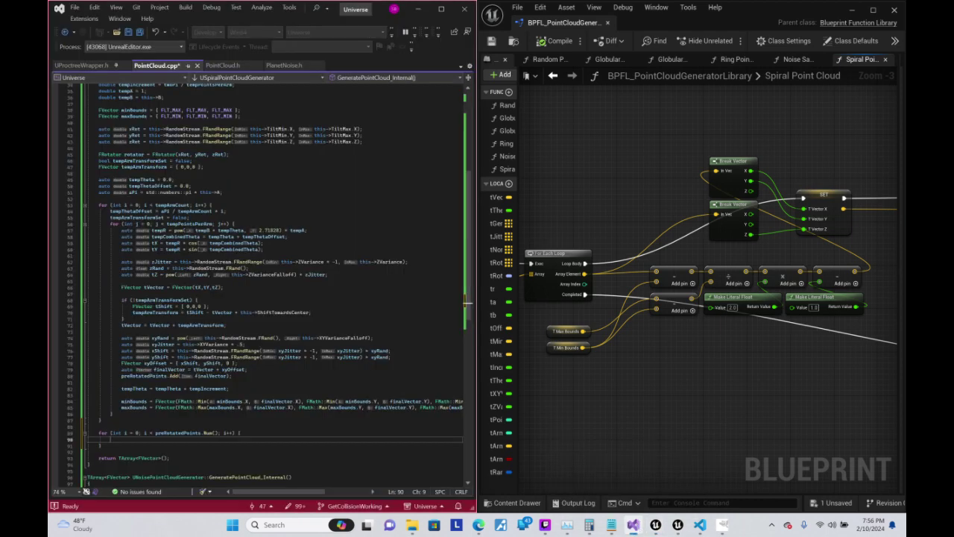
pyautogui.write('vector')
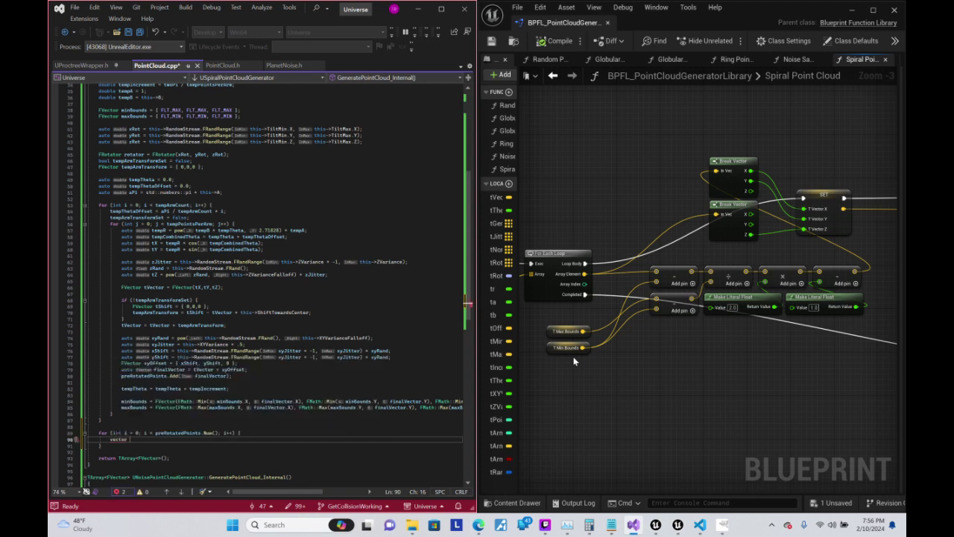
pyautogui.press('BackSpace')
pyautogui.press('BackSpace')
pyautogui.press('BackSpace')
pyautogui.write('FV')
pyautogui.write('ector T')
pyautogui.write('Ranges')
pyautogui.press('BackSpace')
pyautogui.press('BackSpace')
pyautogui.press('BackSpace')
pyautogui.press('BackSpace')
pyautogui.press('BackSpace')
pyautogui.press('BackSpace')
pyautogui.press('BackSpace')
pyautogui.press('BackSpace')
pyautogui.write('tRanges =')
pyautogui.write('tMax')
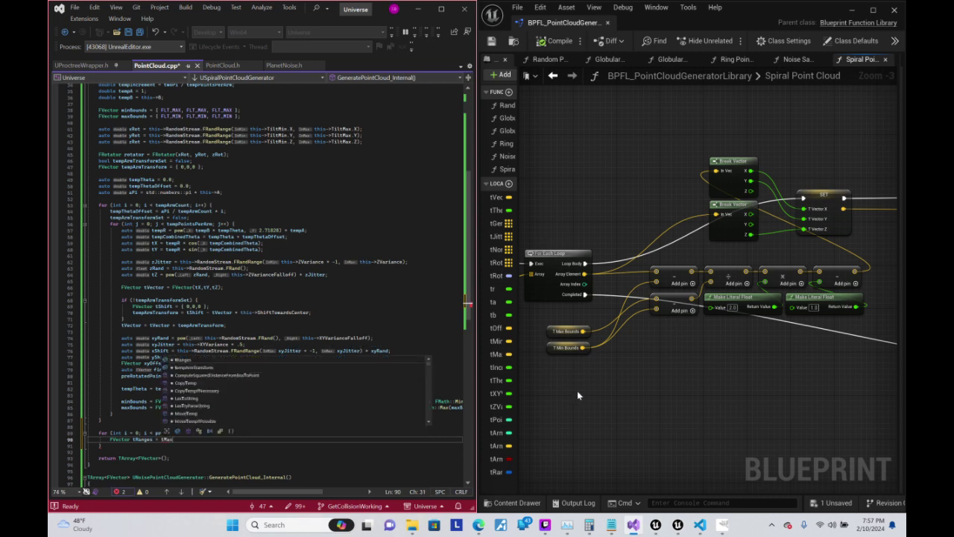
pyautogui.write('Bound')
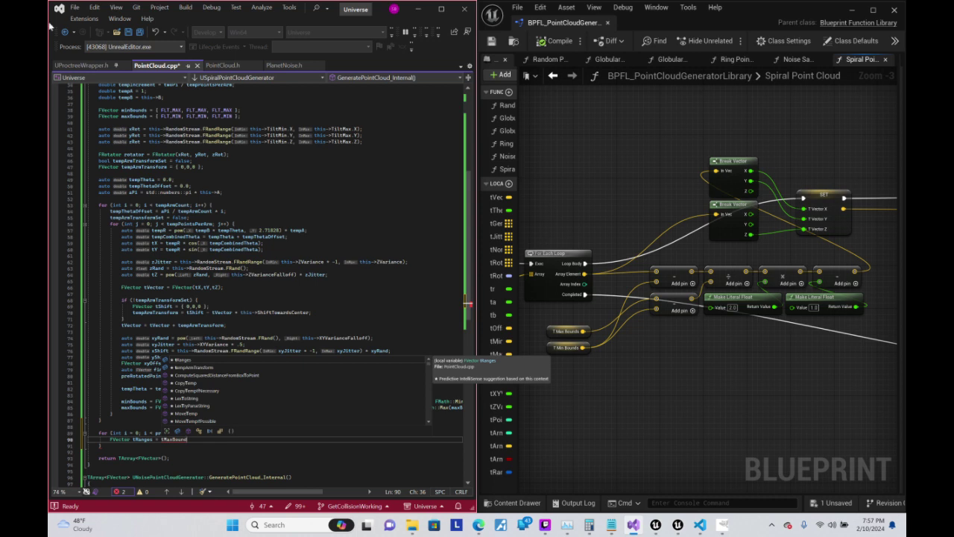
pyautogui.click(193, 185)
pyautogui.scroll(1, 276, 281)
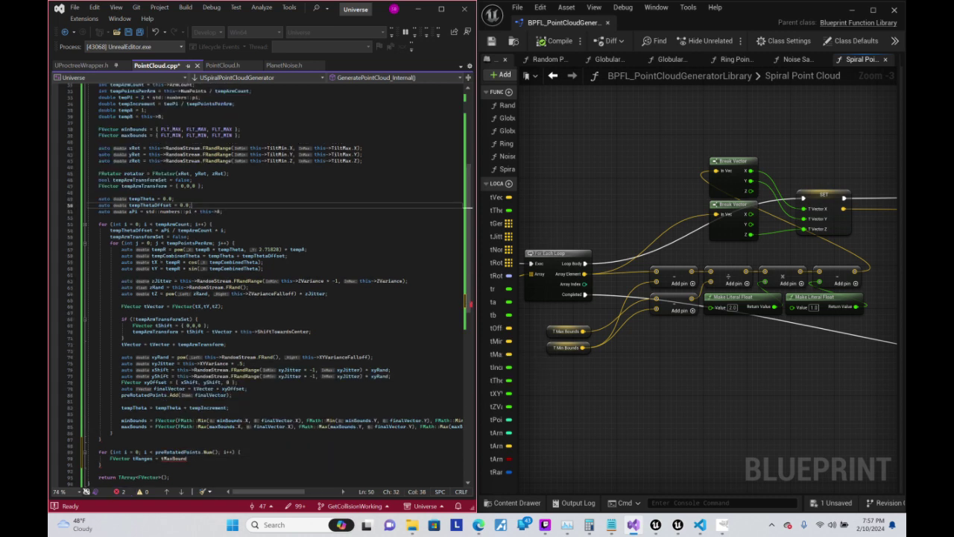
pyautogui.scroll(1, 276, 282)
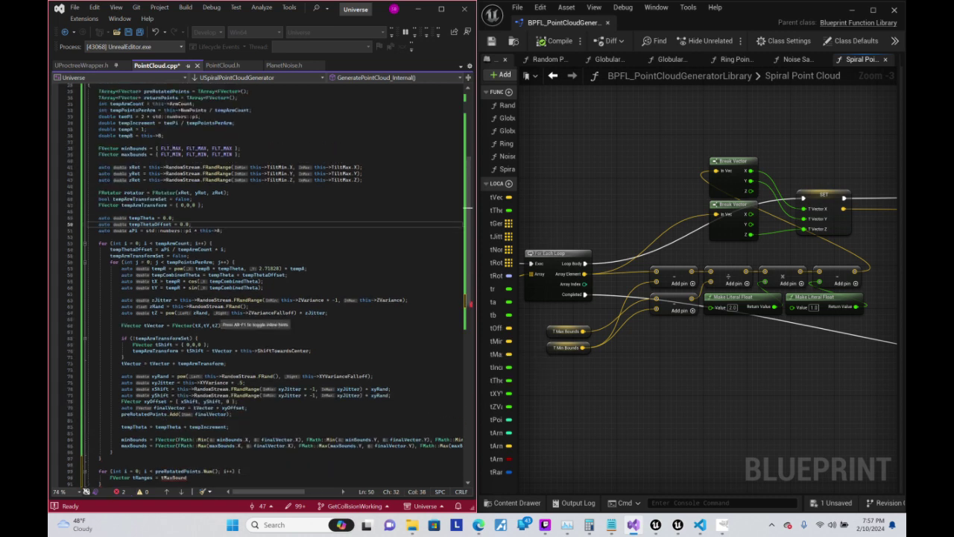
pyautogui.scroll(1, 253, 321)
pyautogui.scroll(1, 254, 320)
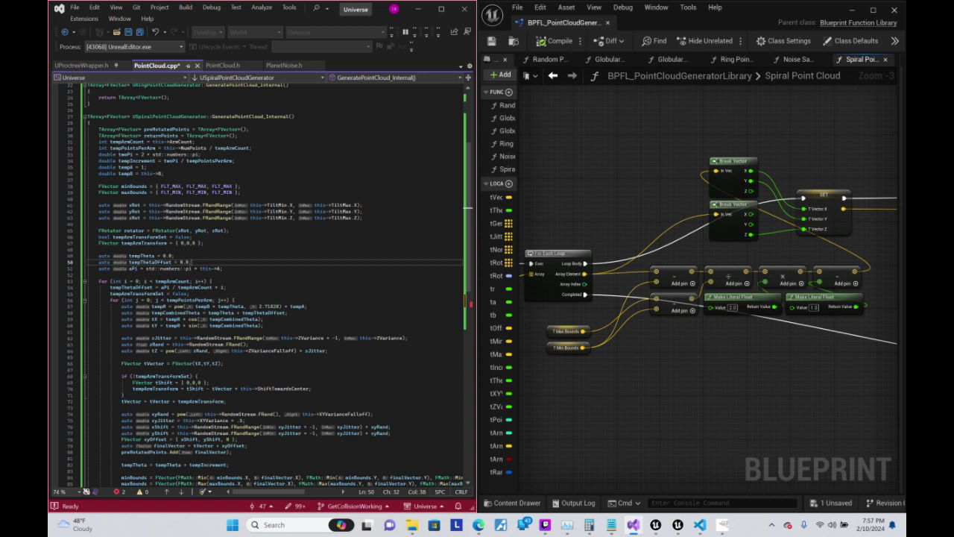
pyautogui.scroll(-3, 269, 283)
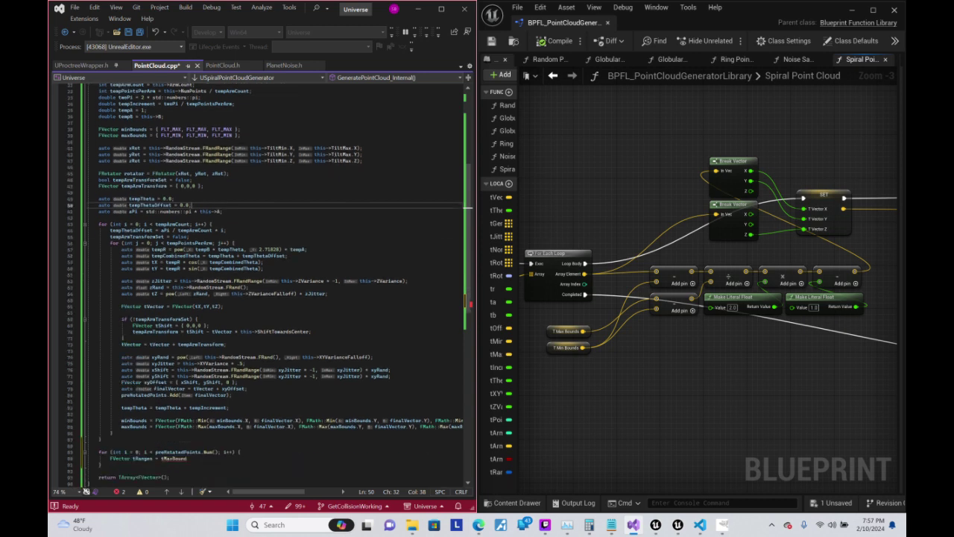
pyautogui.scroll(-3, 268, 284)
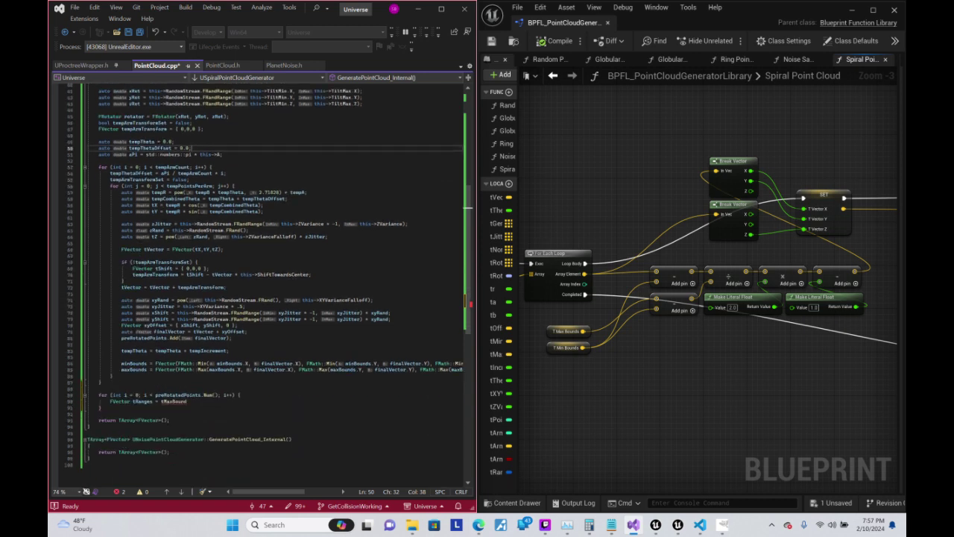
pyautogui.click(187, 401)
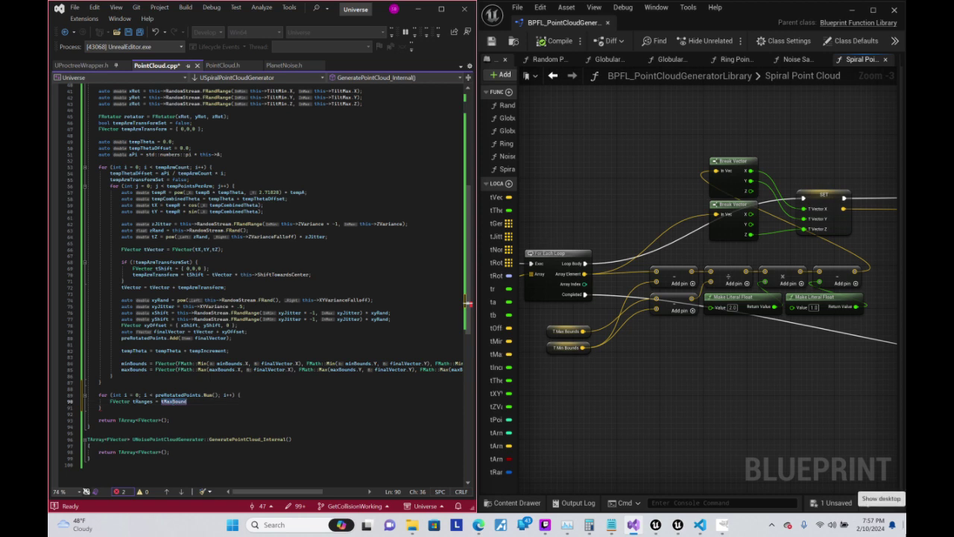
# - Set tRanges to maxBounds - minBounds
pyautogui.write('max')
pyautogui.press('space')
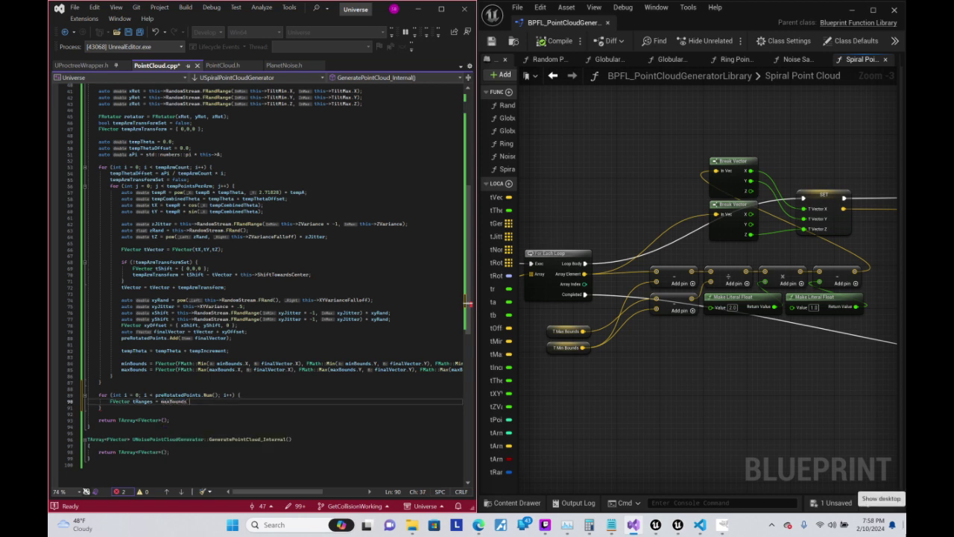
pyautogui.write('- minBounds')
pyautogui.write(';')
# - Add a new line in the loop reading preRotatedPoints[i] - maxBounds, using IntelliSense completions
pyautogui.press('Up')
pyautogui.press('Home')
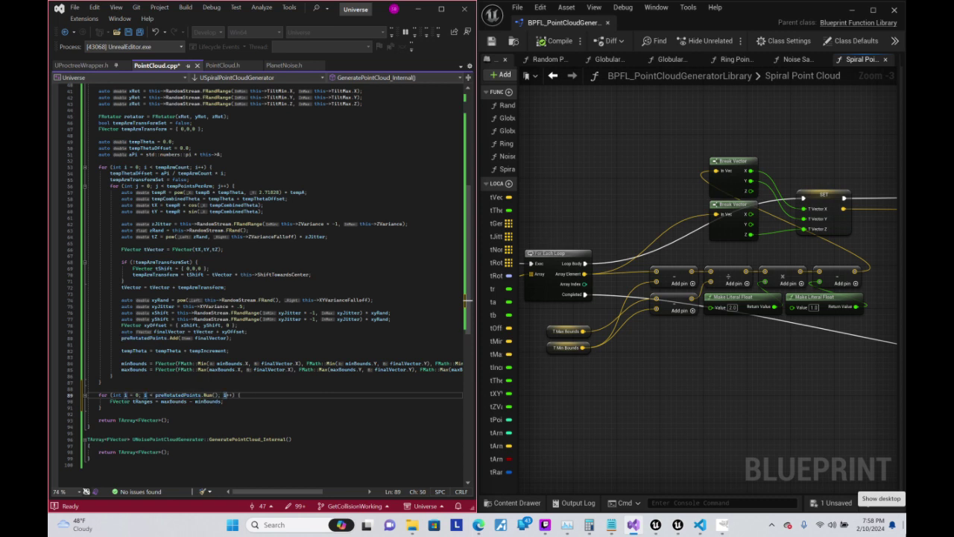
pyautogui.press('End')
pyautogui.press('Return')
pyautogui.write('t')
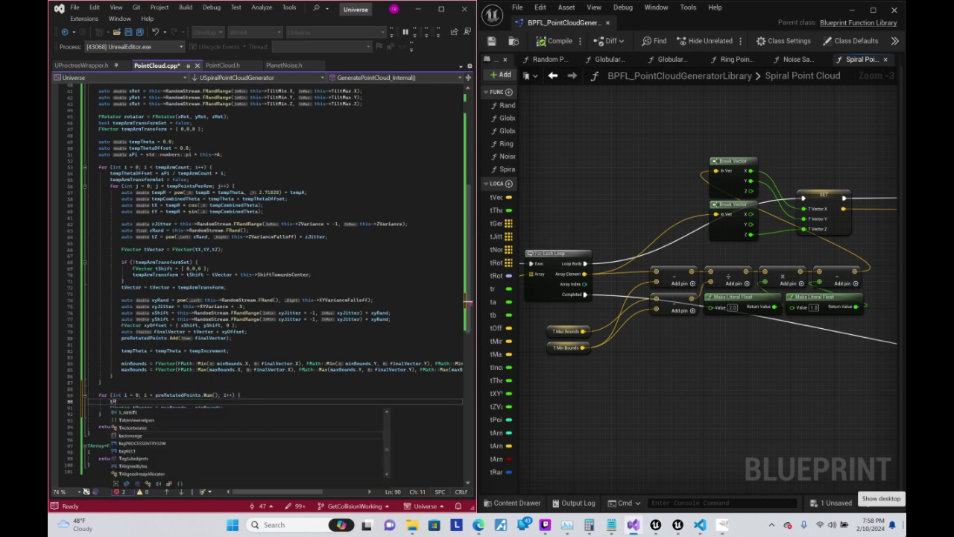
pyautogui.press('BackSpace')
pyautogui.write('pre')
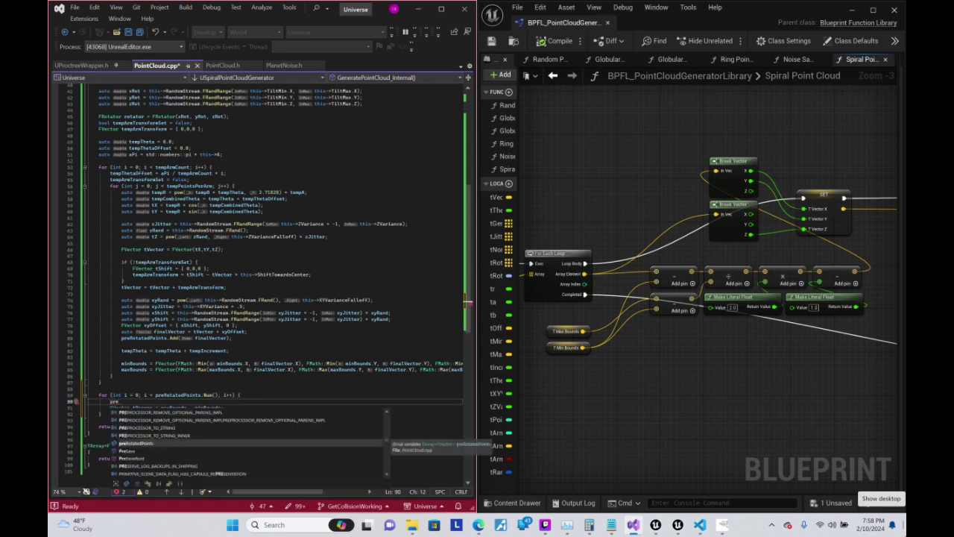
pyautogui.press('Tab')
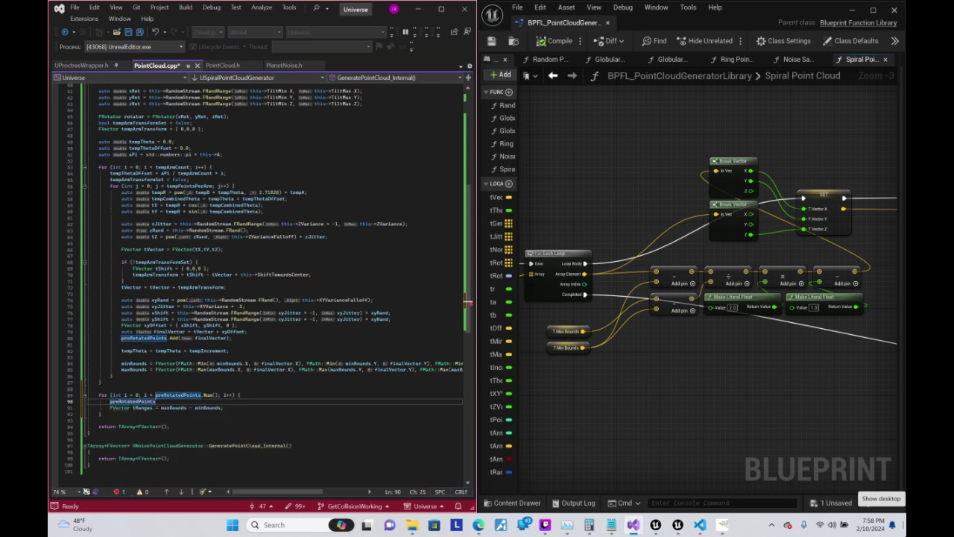
pyautogui.write('[i] - t')
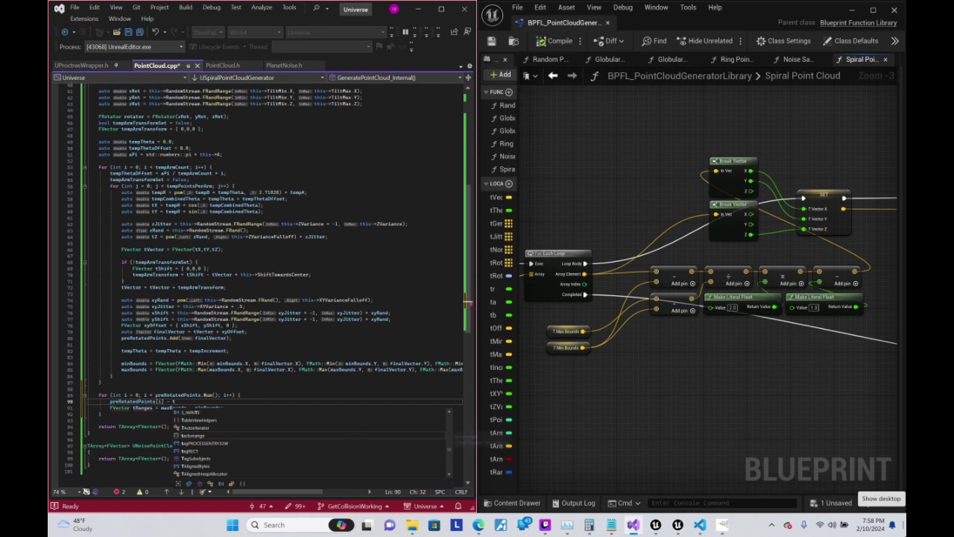
pyautogui.press('BackSpace')
pyautogui.write('max')
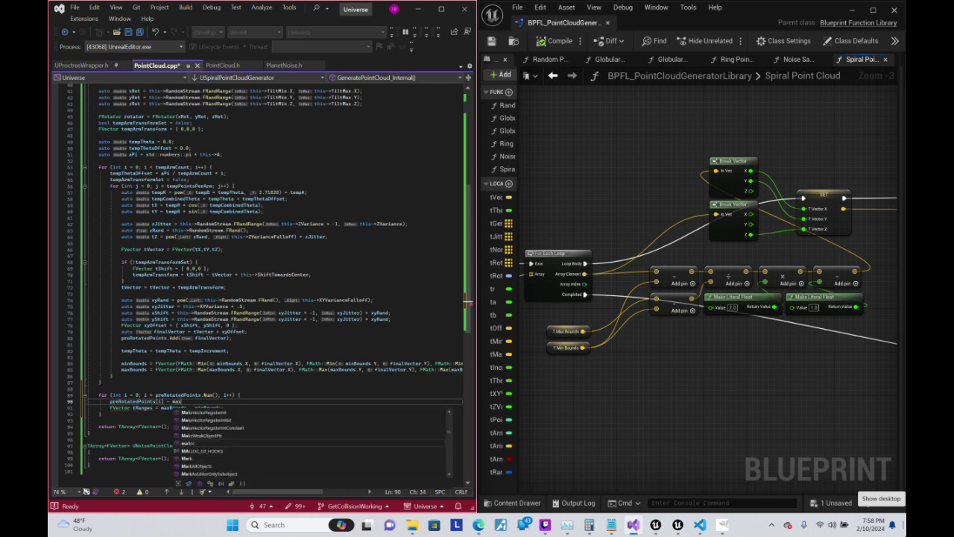
pyautogui.press('Tab')
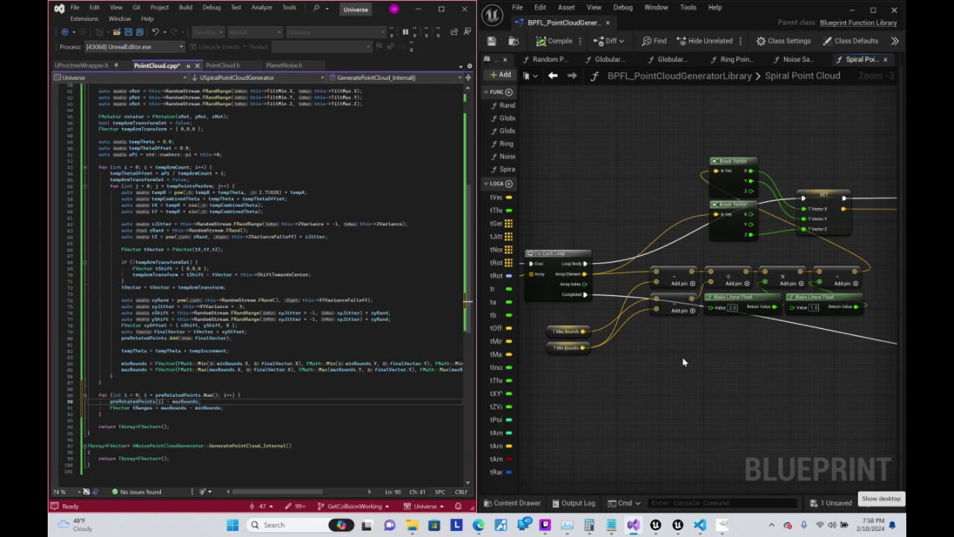
# - Nudge the T Max Bounds graph node slightly left, then return to maxBounds on line 90
pyautogui.click(557, 327)
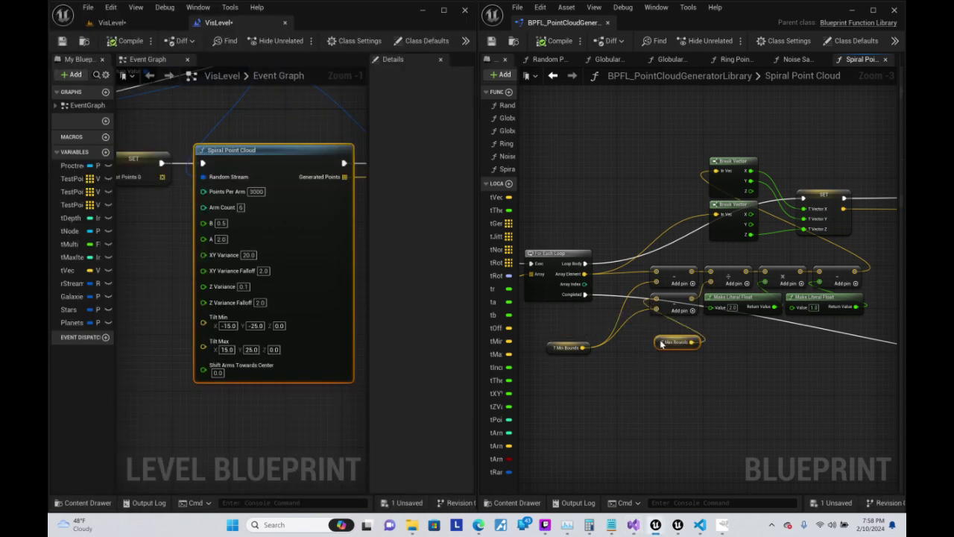
pyautogui.moveTo(585, 325); pyautogui.dragTo(564, 326)
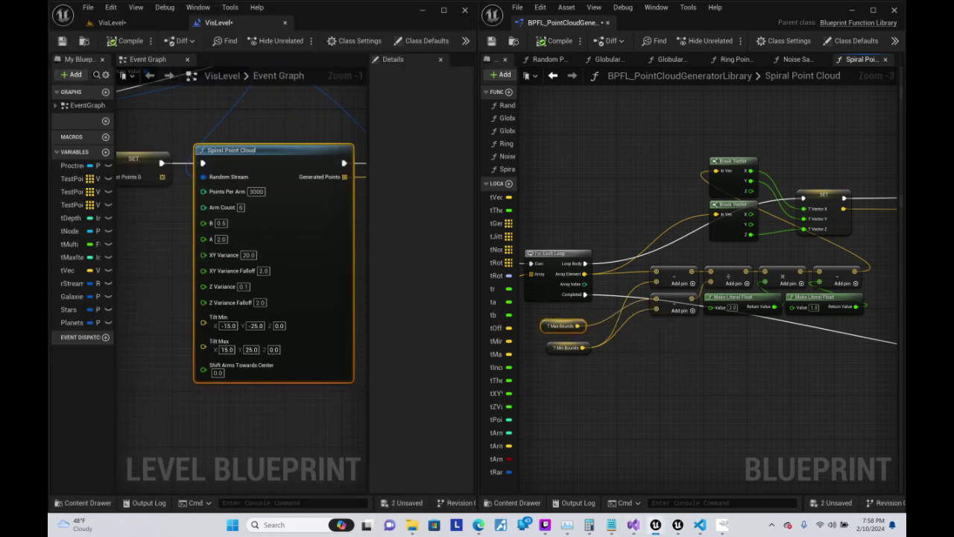
pyautogui.click(633, 525)
pyautogui.click(176, 401)
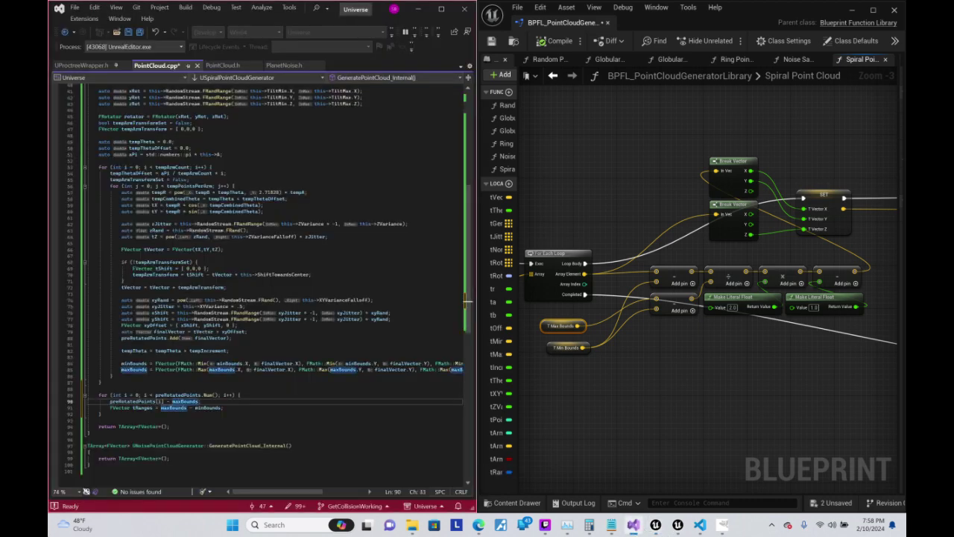
# - Change line 90 to preRotatedPoints[i] - minBounds divided by maxBounds - minBounds, pasted from tRanges
pyautogui.press('BackSpace')
pyautogui.press('BackSpace')
pyautogui.press('Delete')
pyautogui.write('min')
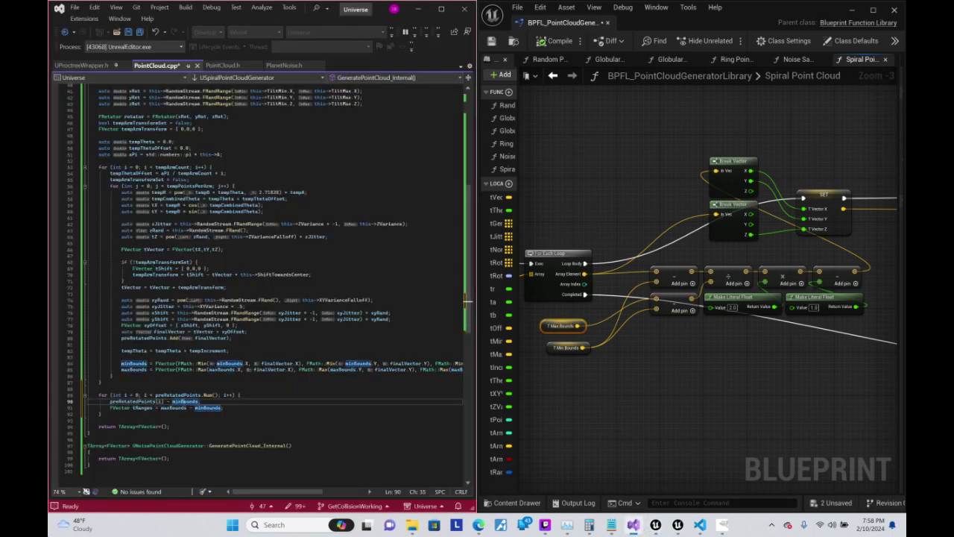
pyautogui.press('Down')
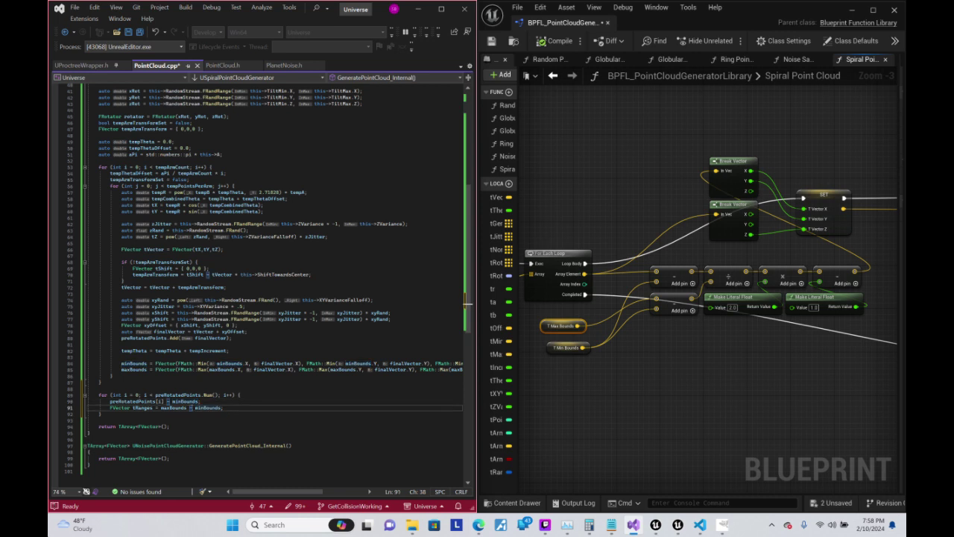
pyautogui.press('Right')
pyautogui.press('Right')
pyautogui.press('Right')
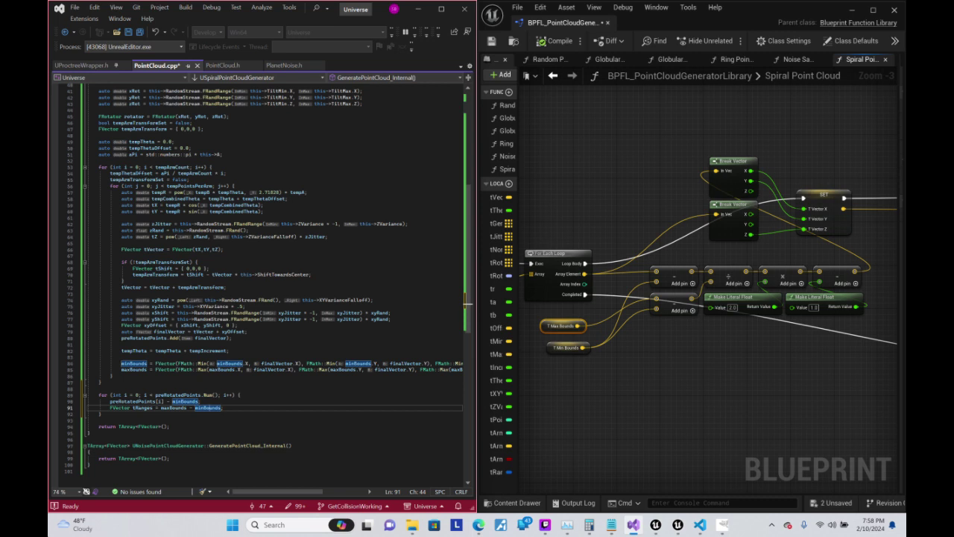
pyautogui.press('Up')
pyautogui.write('/')
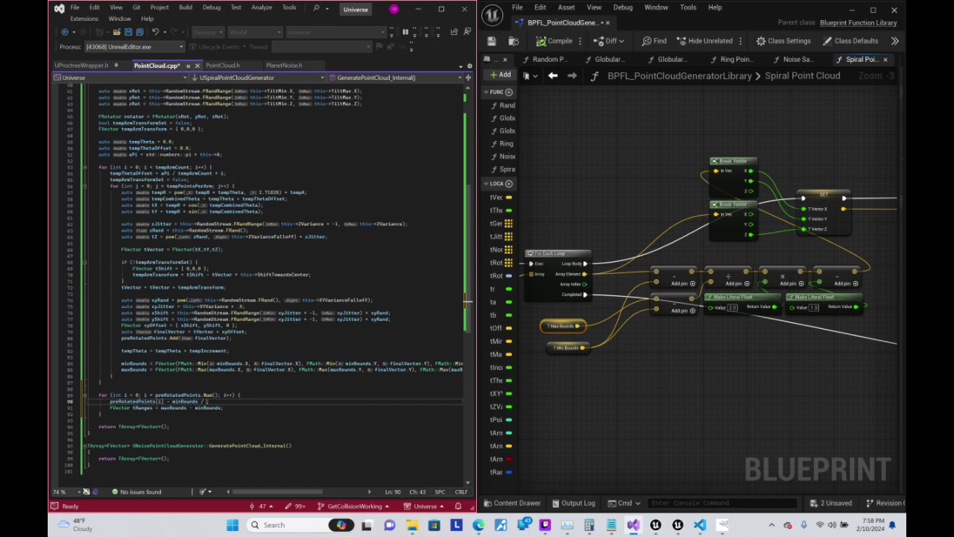
pyautogui.press('Down')
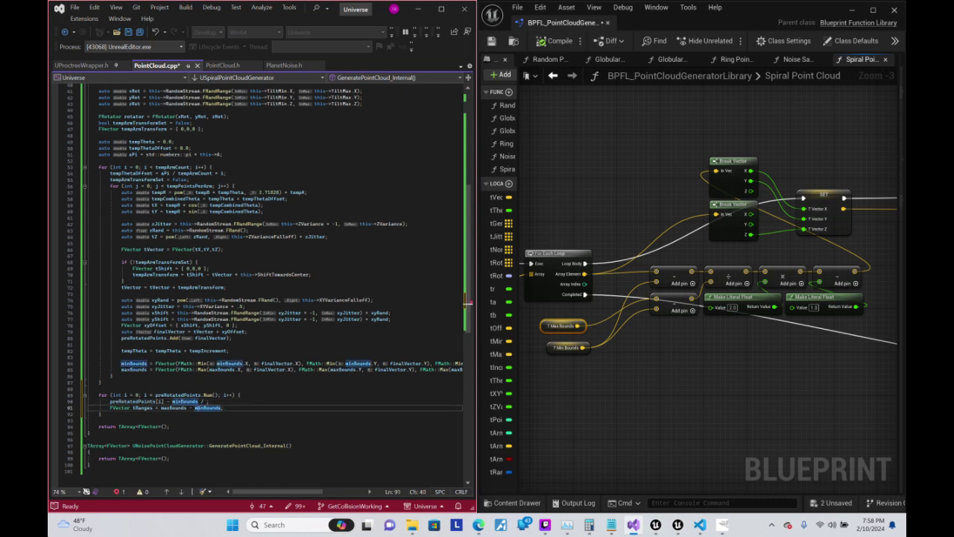
pyautogui.press('Left')
pyautogui.press('Left')
pyautogui.press('Left')
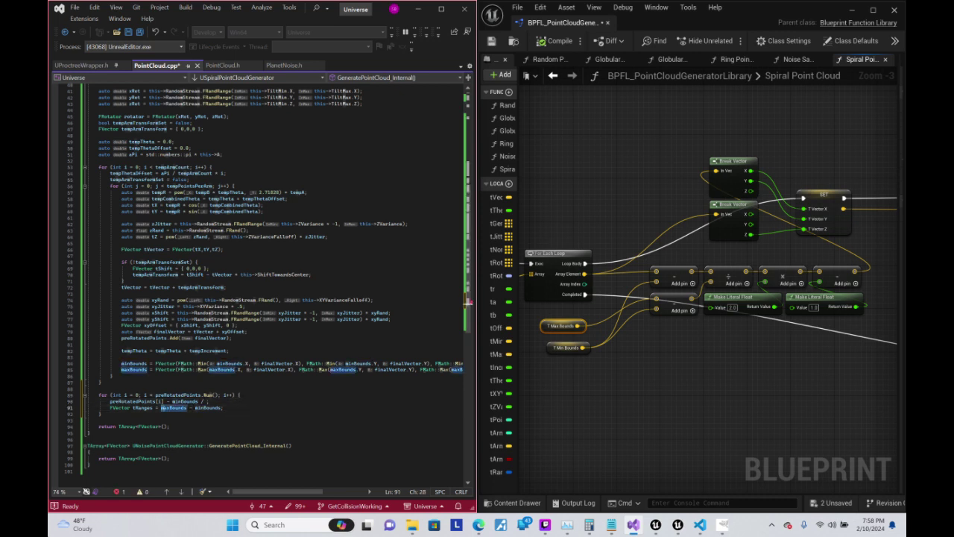
pyautogui.hotkey('shift', 'Right')
pyautogui.hotkey('shift', 'Right')
pyautogui.hotkey('shift', 'Right')
pyautogui.hotkey('shift', 'Right')
pyautogui.hotkey('shift', 'Right')
pyautogui.hotkey('shift', 'Right')
pyautogui.hotkey('shift', 'Right')
pyautogui.hotkey('shift', 'Right')
pyautogui.hotkey('ctrl', 'c')
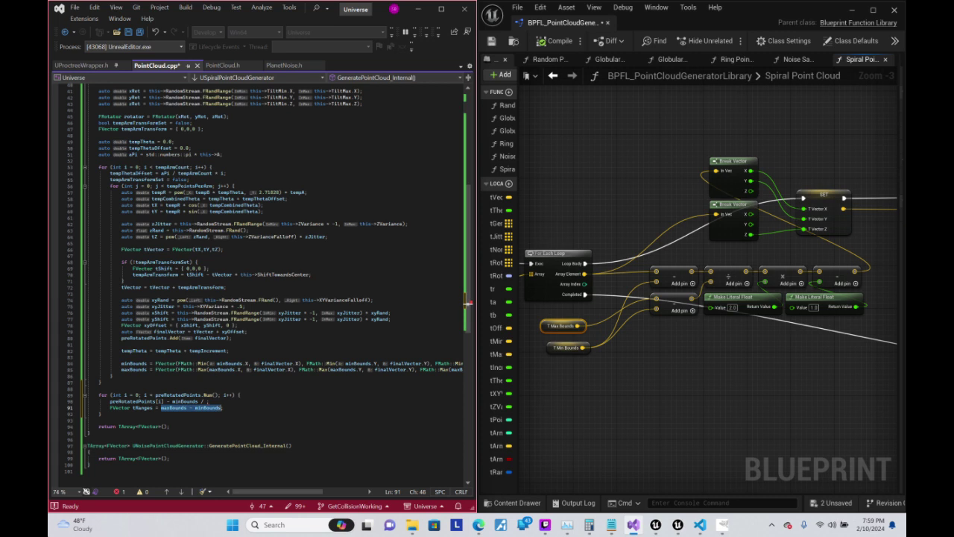
pyautogui.press('Up')
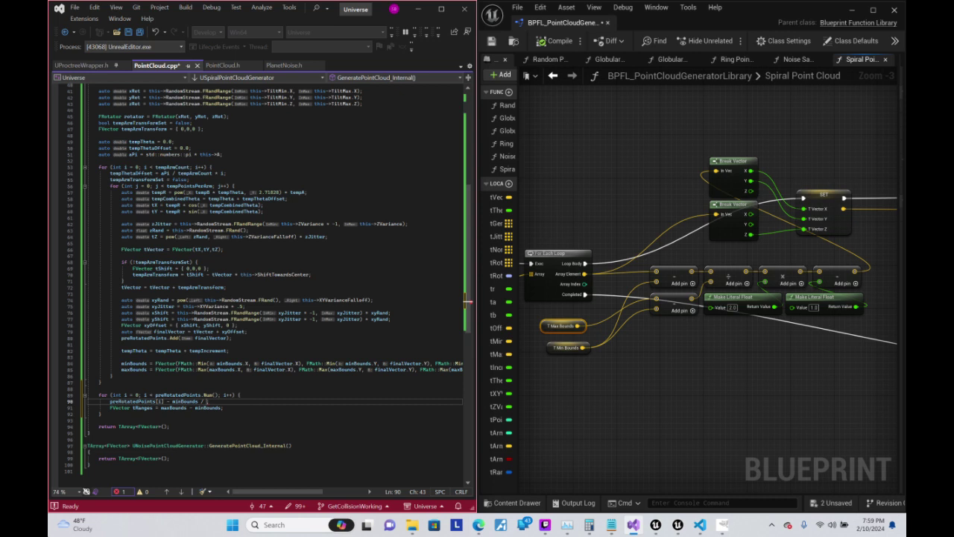
pyautogui.hotkey('ctrl', 'v')
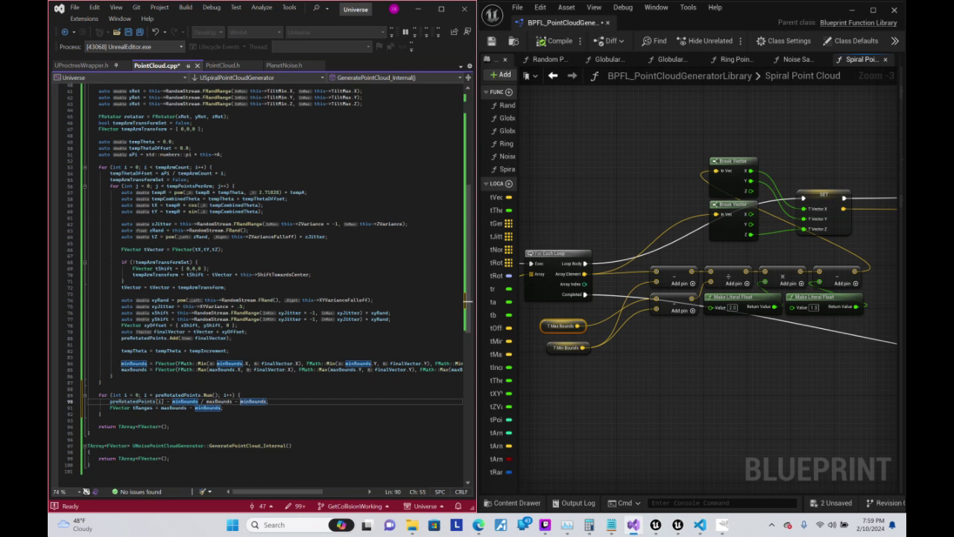
# - Parenthesize it as (preRotatedPoints[i] - minBounds) / (maxBounds - minBounds); and begin an FVector declaration
pyautogui.click(135, 401)
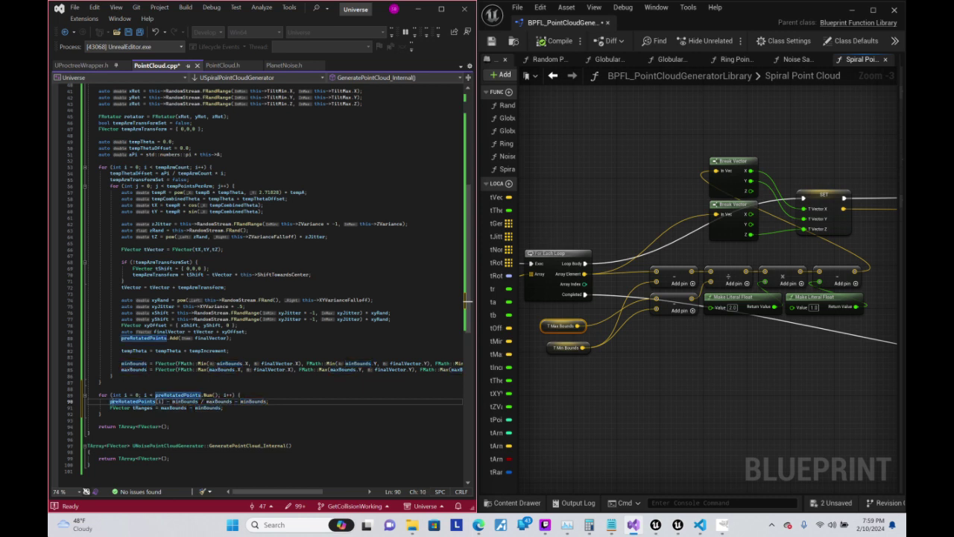
pyautogui.press('Left')
pyautogui.write('(')
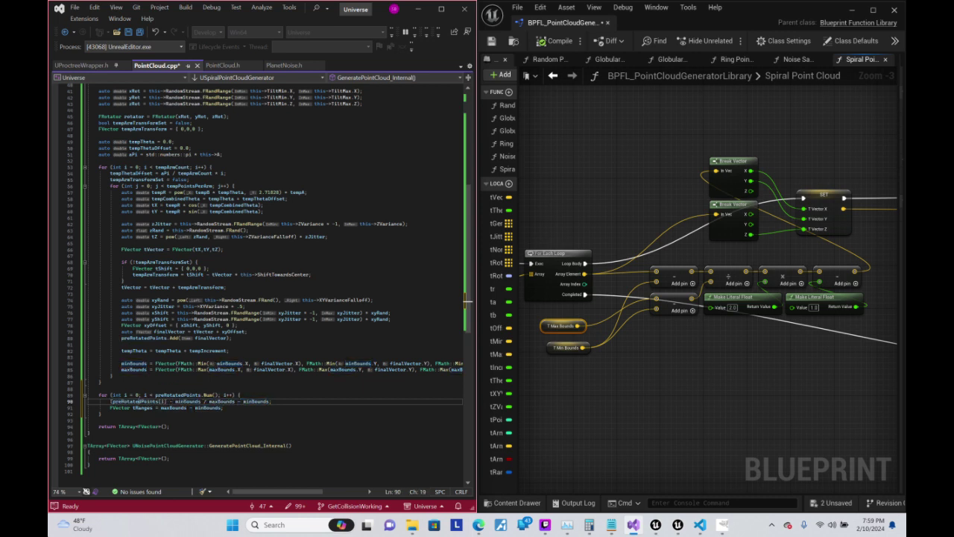
pyautogui.click(181, 401)
pyautogui.write(') / ')
pyautogui.write('(')
pyautogui.click(275, 401)
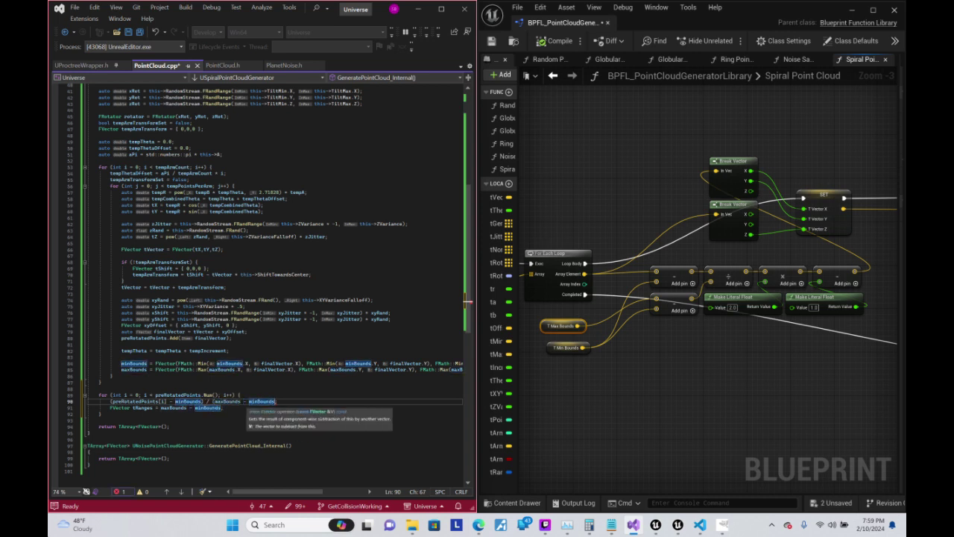
pyautogui.write(');')
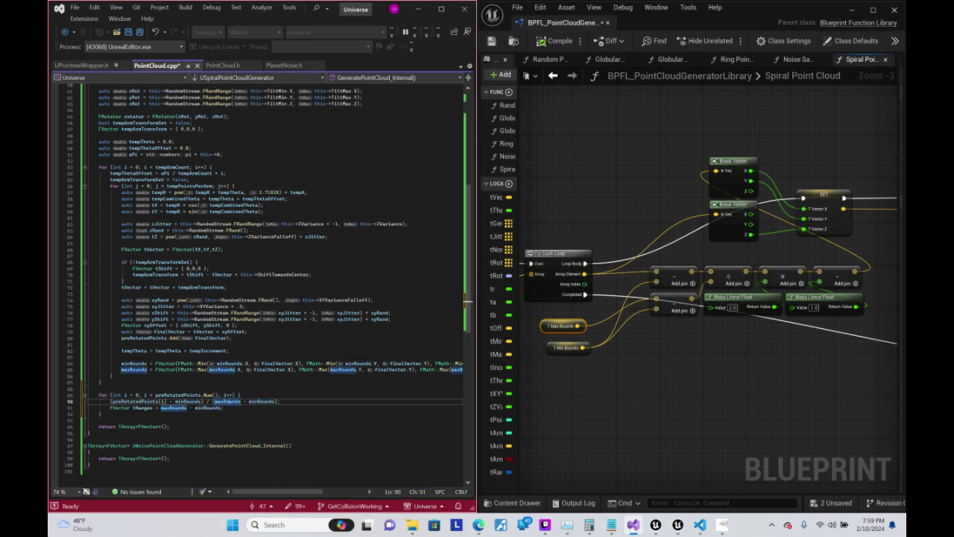
pyautogui.click(157, 401)
pyautogui.press('Left')
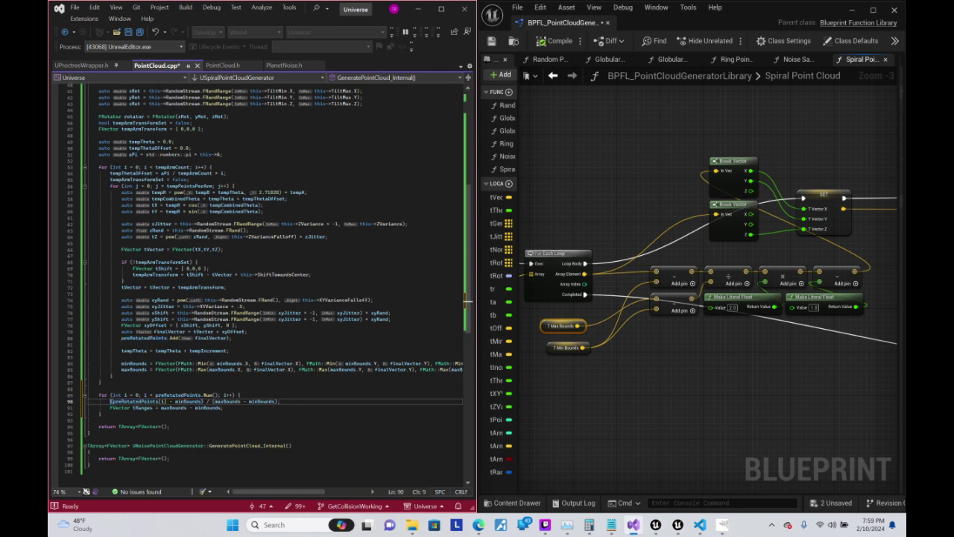
pyautogui.write('FVecto')
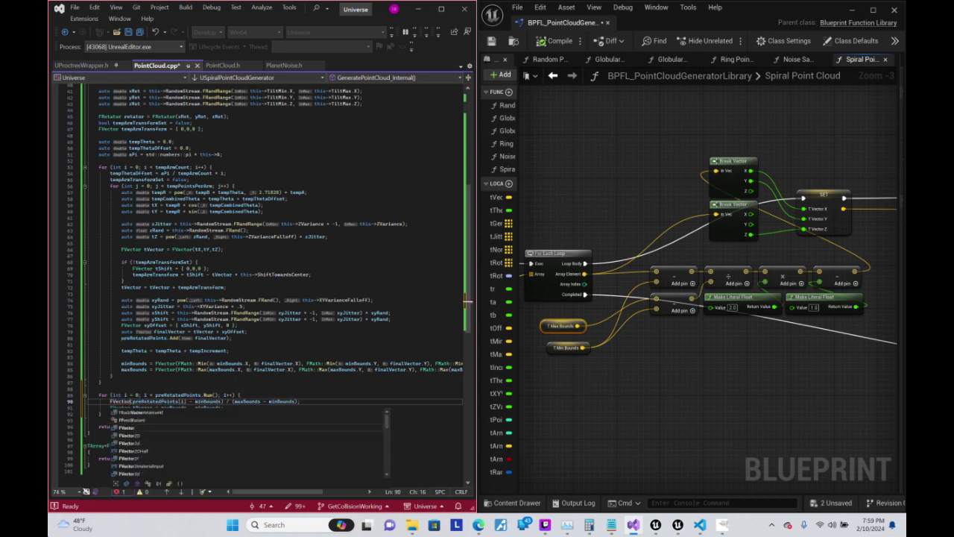
pyautogui.write('r')
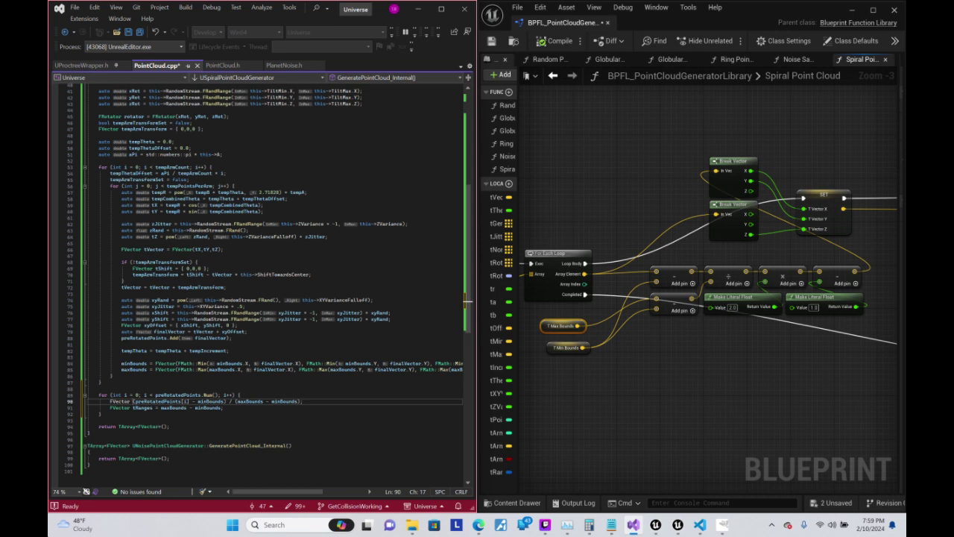
# - Name the normalized value FVector tPoint, renaming it from normalizedPoint, and start a new line below
pyautogui.write('name')
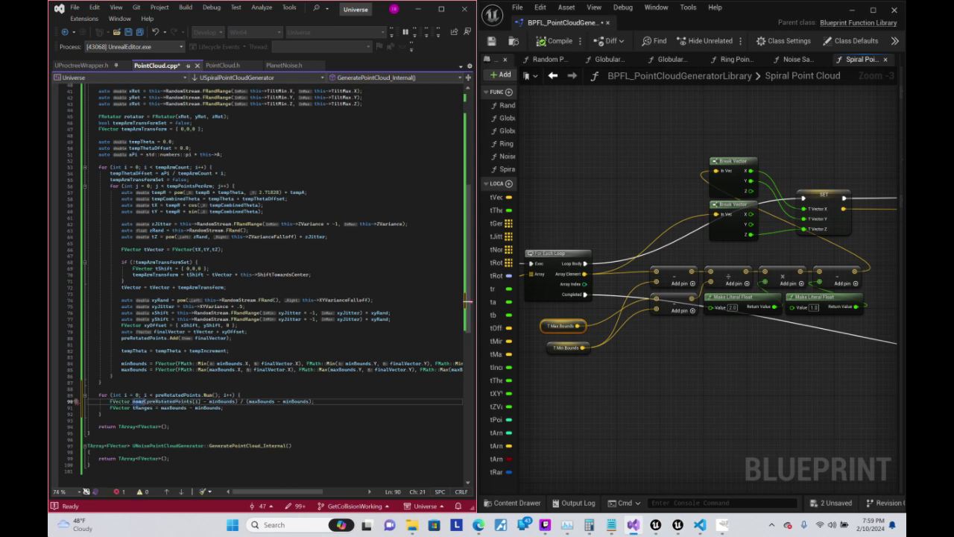
pyautogui.press('BackSpace')
pyautogui.press('BackSpace')
pyautogui.press('BackSpace')
pyautogui.write('or')
pyautogui.write('malized')
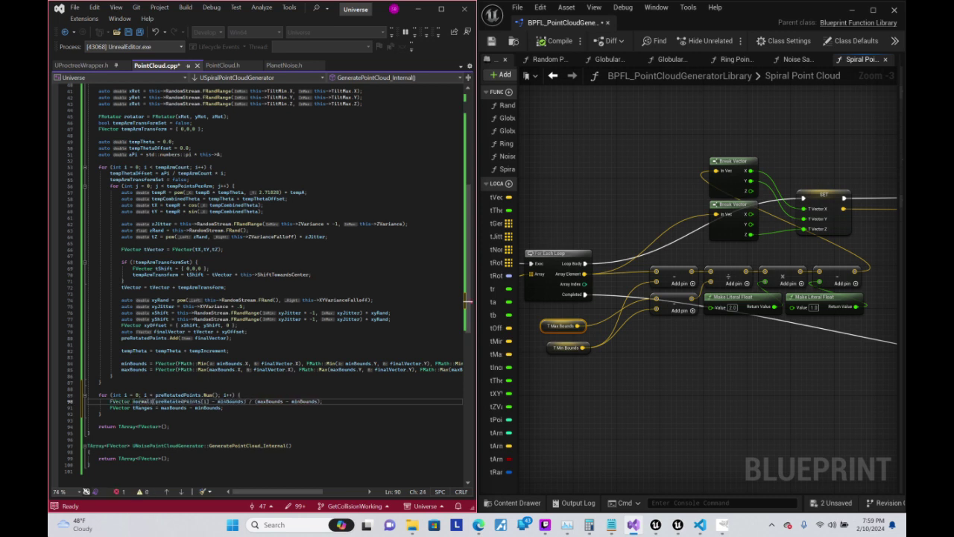
pyautogui.write('Point =')
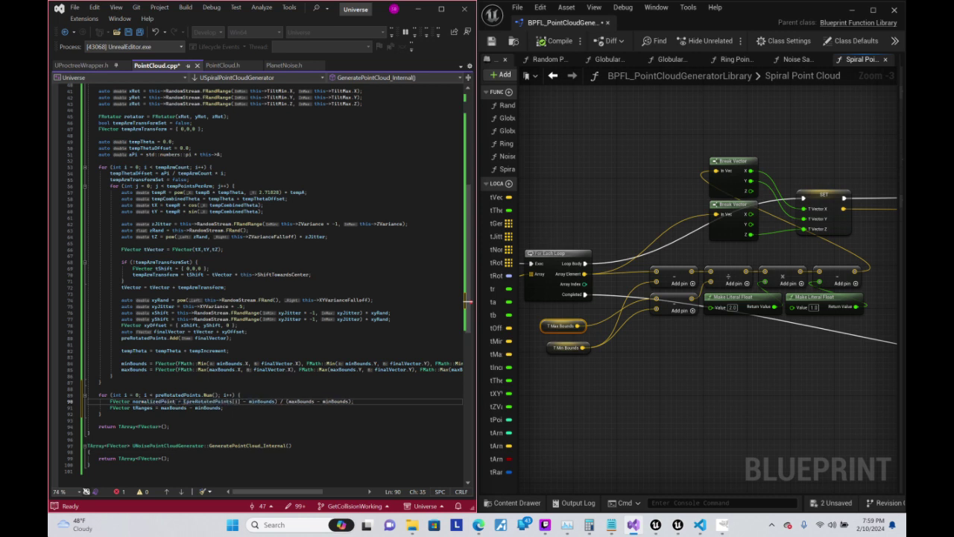
pyautogui.press('End')
pyautogui.press('Left')
pyautogui.press('Left')
pyautogui.press('Left')
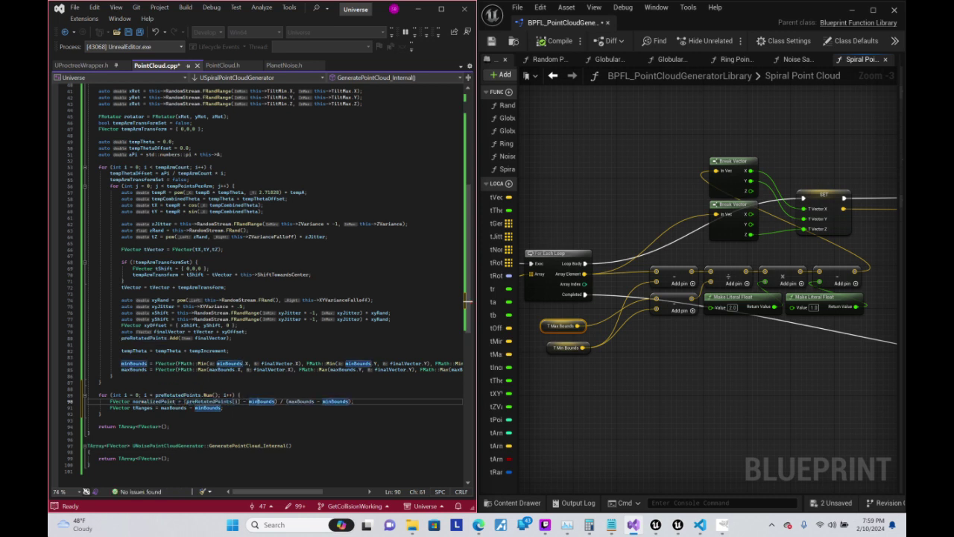
pyautogui.hotkey('ctrl', 'Left')
pyautogui.hotkey('ctrl', 'Left')
pyautogui.hotkey('ctrl', 'Left')
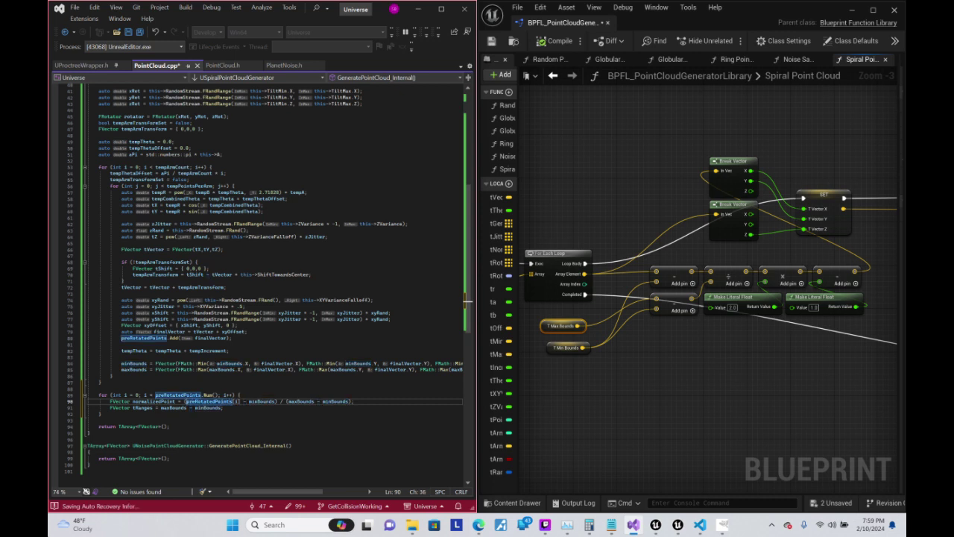
pyautogui.click(175, 401)
pyautogui.press('BackSpace')
pyautogui.press('BackSpace')
pyautogui.press('BackSpace')
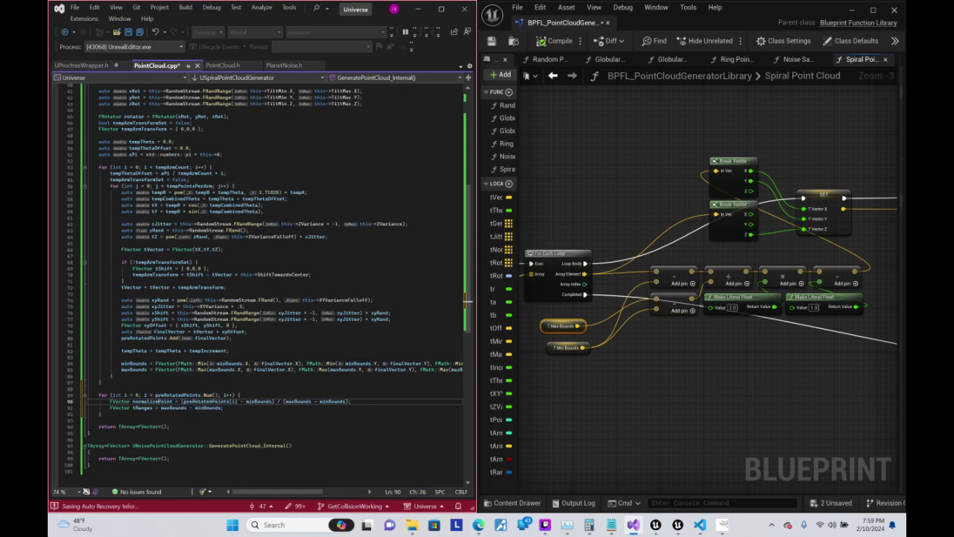
pyautogui.write('t')
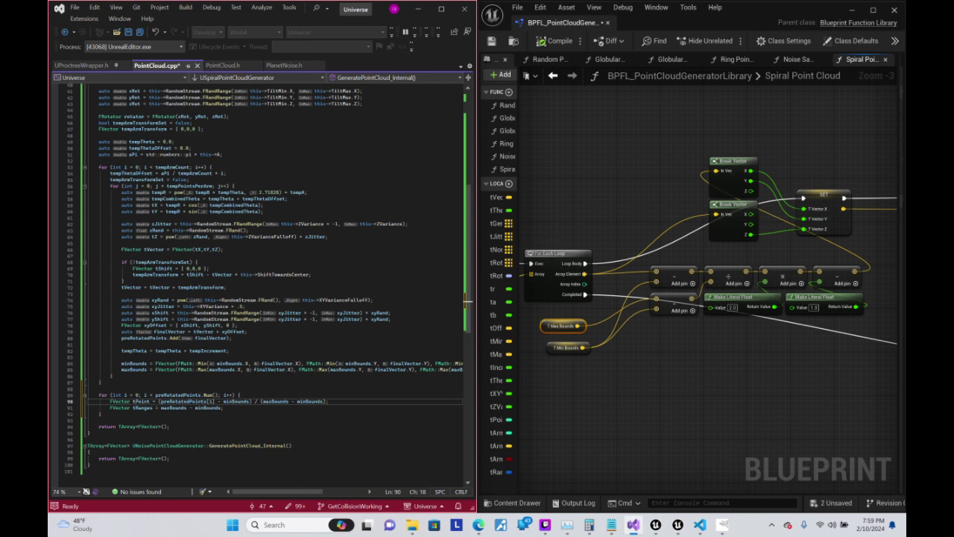
pyautogui.press('End')
pyautogui.press('Return')
# - Write FVector normPoint = (tPoint * 2) - 1; on line 91
pyautogui.write('FV')
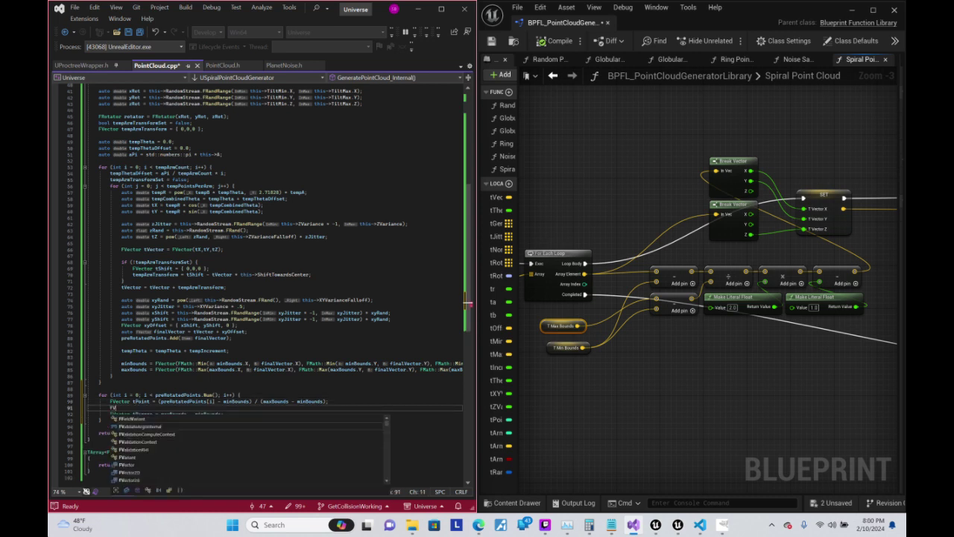
pyautogui.write('ector norm')
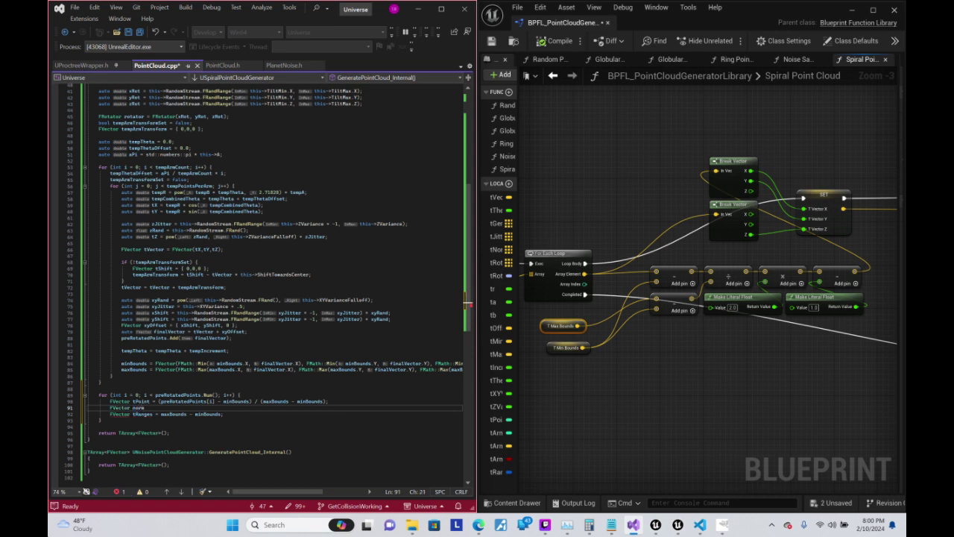
pyautogui.write('Point = ')
pyautogui.write('tPoin')
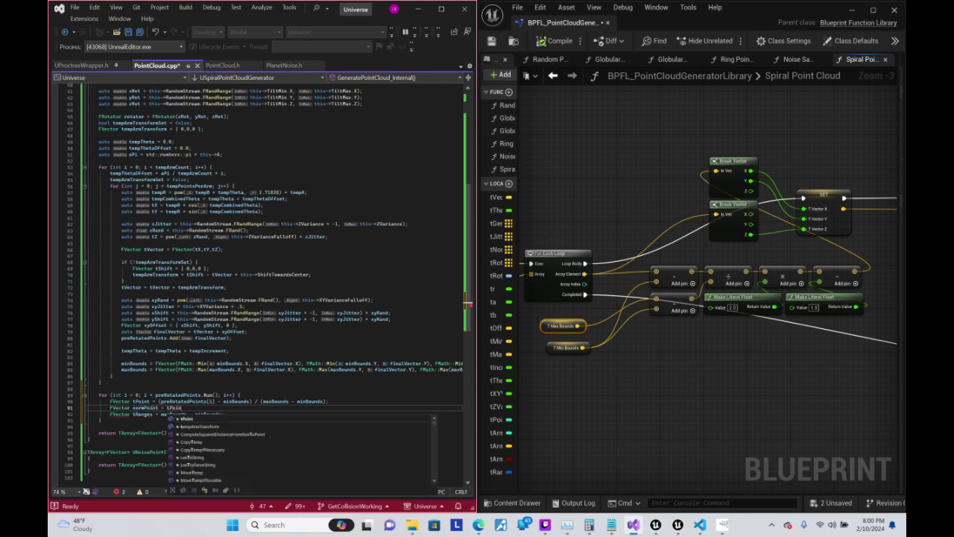
pyautogui.write('t *')
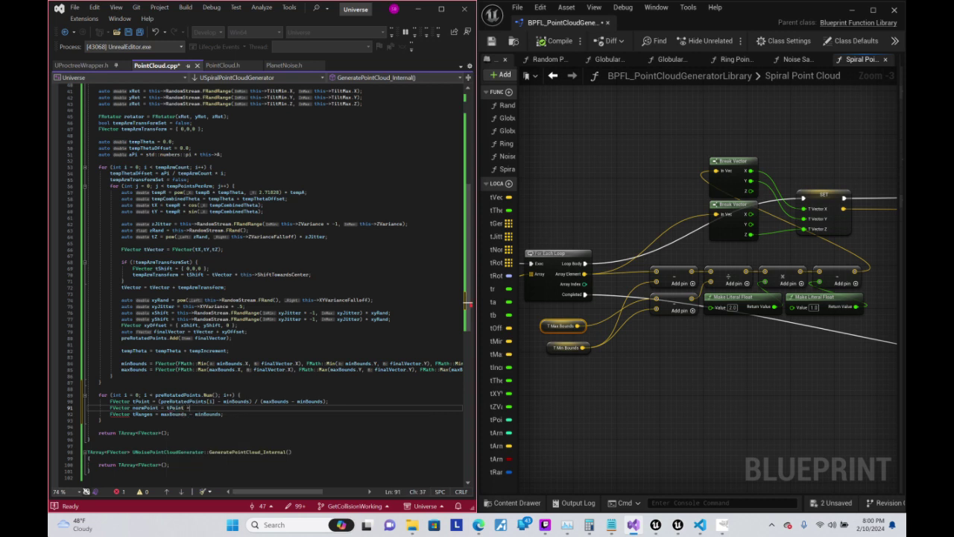
pyautogui.write(' 2')
pyautogui.write(' - 1;')
pyautogui.click(170, 408)
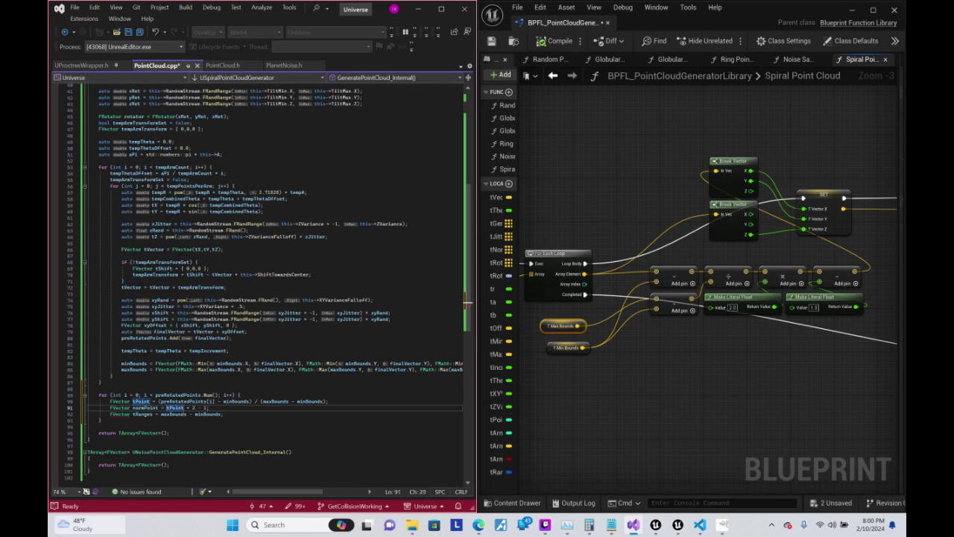
pyautogui.moveTo(65, 524)
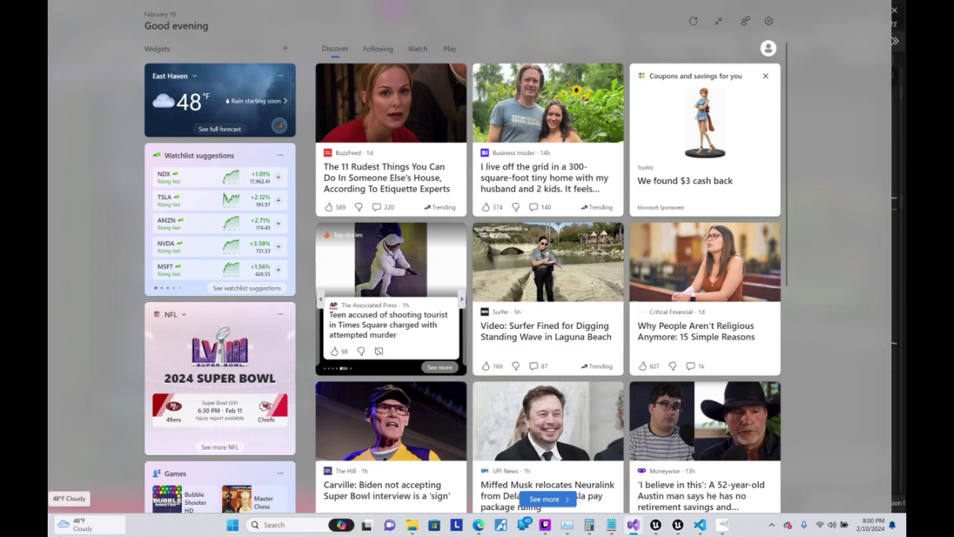
pyautogui.click(66, 524)
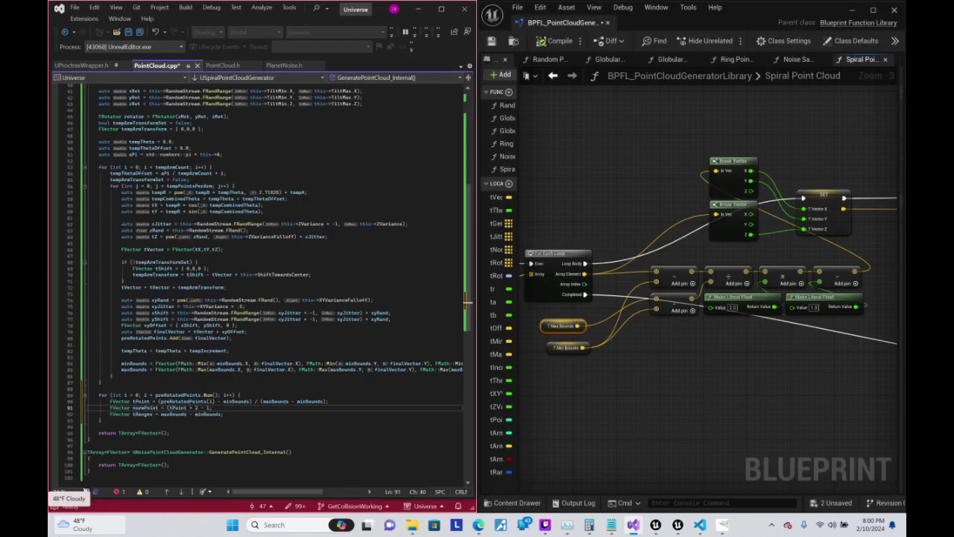
pyautogui.write(')')
# - Delete the FVector tRanges line, review tPoint's usage, then switch to the VisLevel level blueprint
pyautogui.press('Down')
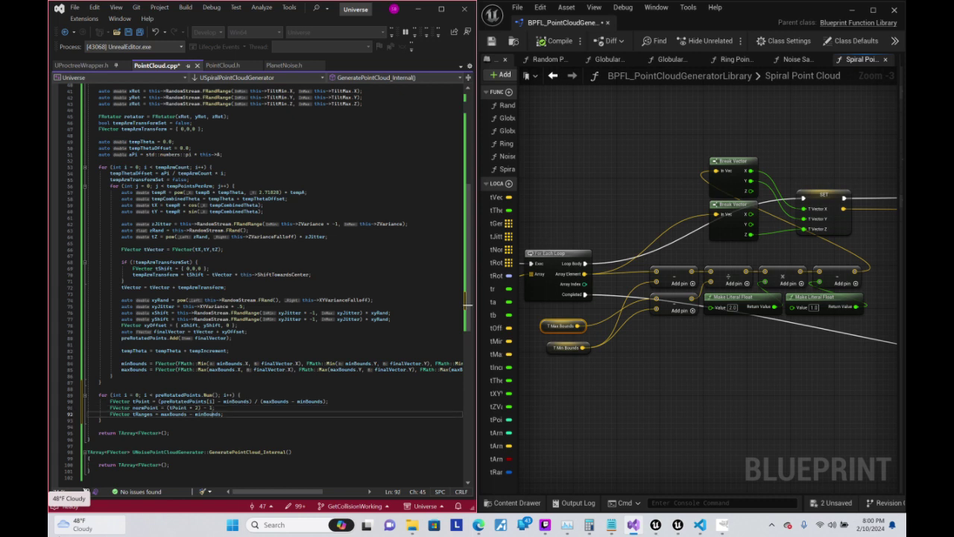
pyautogui.hotkey('shift', 'Home')
pyautogui.hotkey('shift', 'Home')
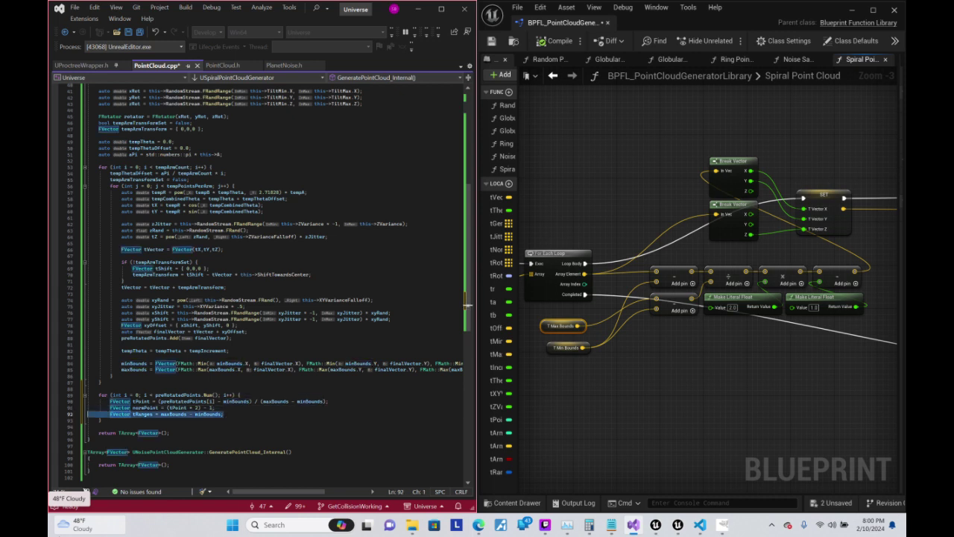
pyautogui.press('BackSpace')
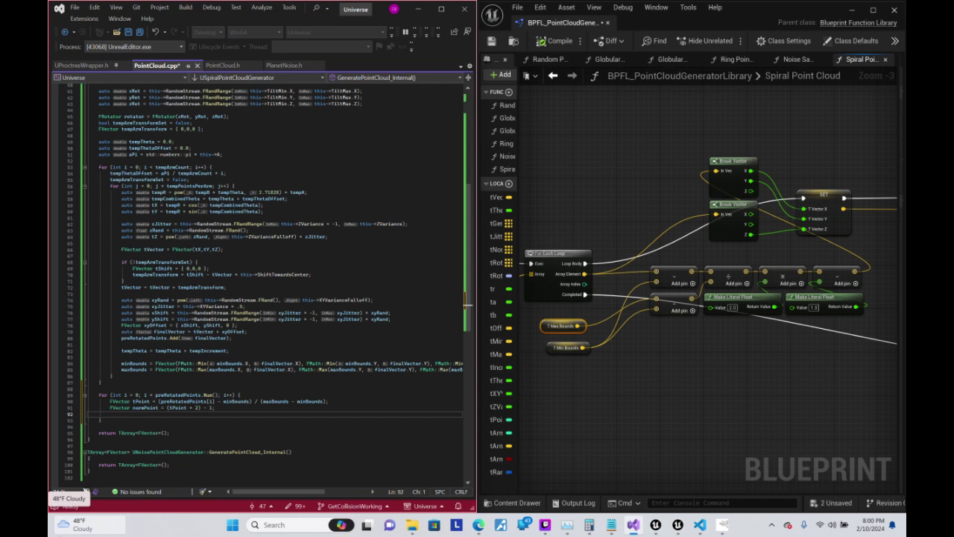
pyautogui.click(88, 401)
pyautogui.click(146, 401)
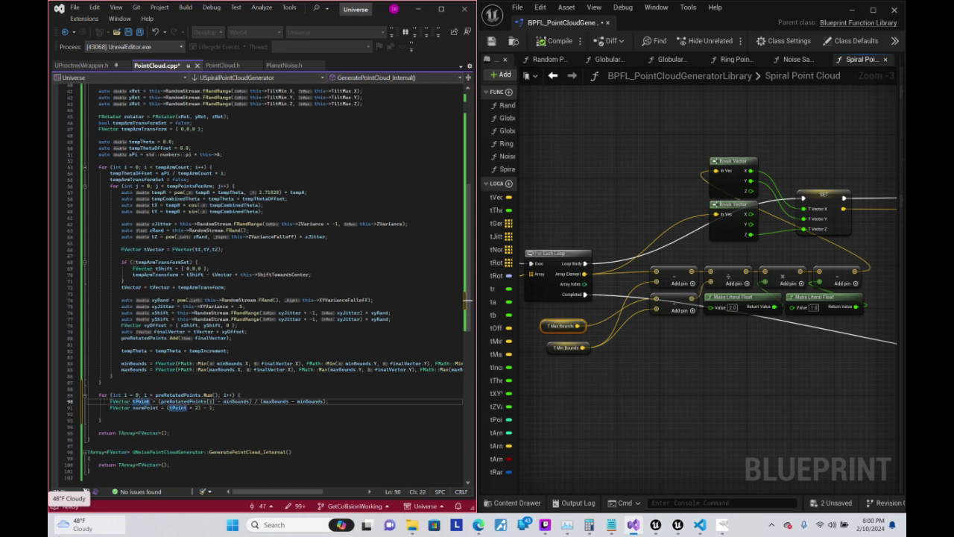
pyautogui.click(153, 401)
pyautogui.click(110, 413)
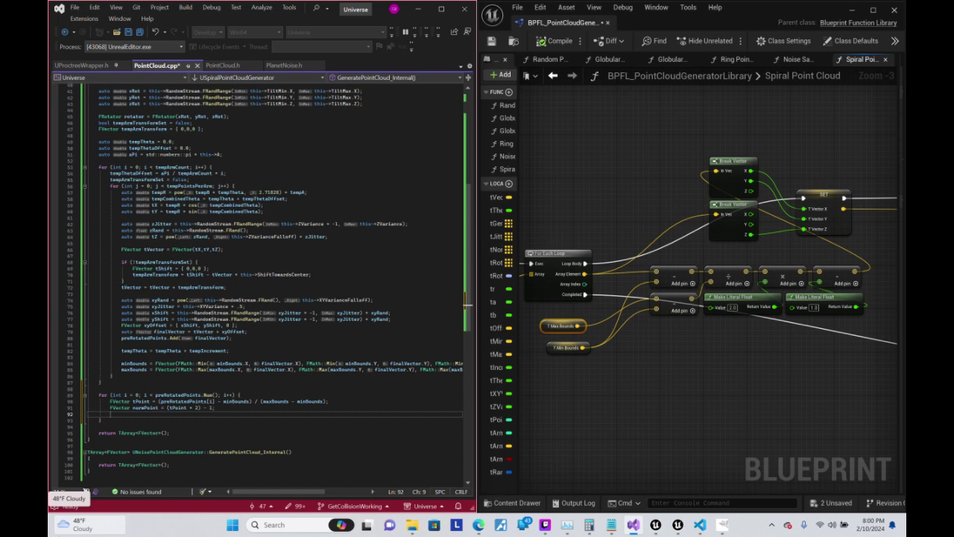
pyautogui.click(655, 524)
pyautogui.moveTo(788, 405)
pyautogui.mouseDown(button='right')
pyautogui.moveTo(880, 477)
pyautogui.moveTo(751, 341)
pyautogui.moveTo(781, 336)
pyautogui.moveTo(790, 366)
pyautogui.moveTo(870, 406)
pyautogui.moveTo(857, 393)
pyautogui.mouseUp(button='right')
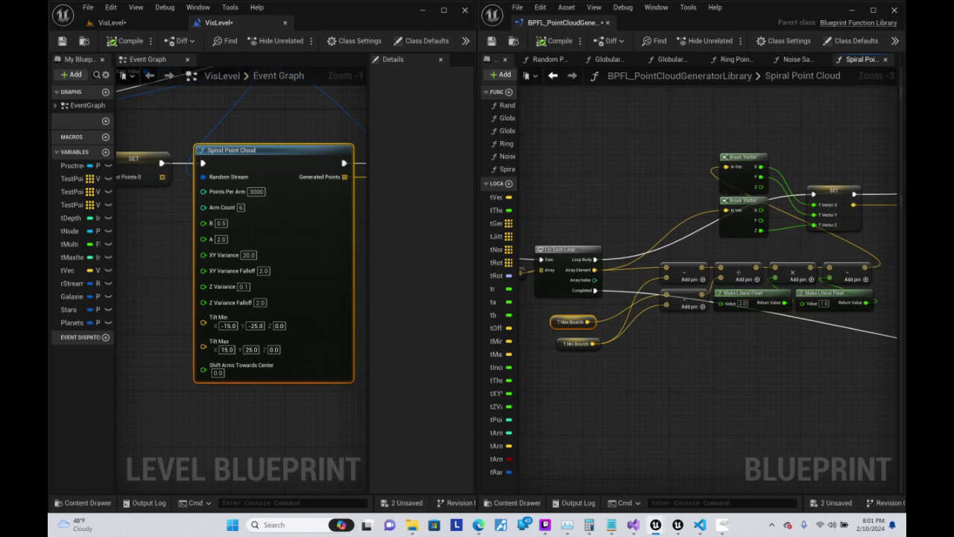
pyautogui.click(641, 526)
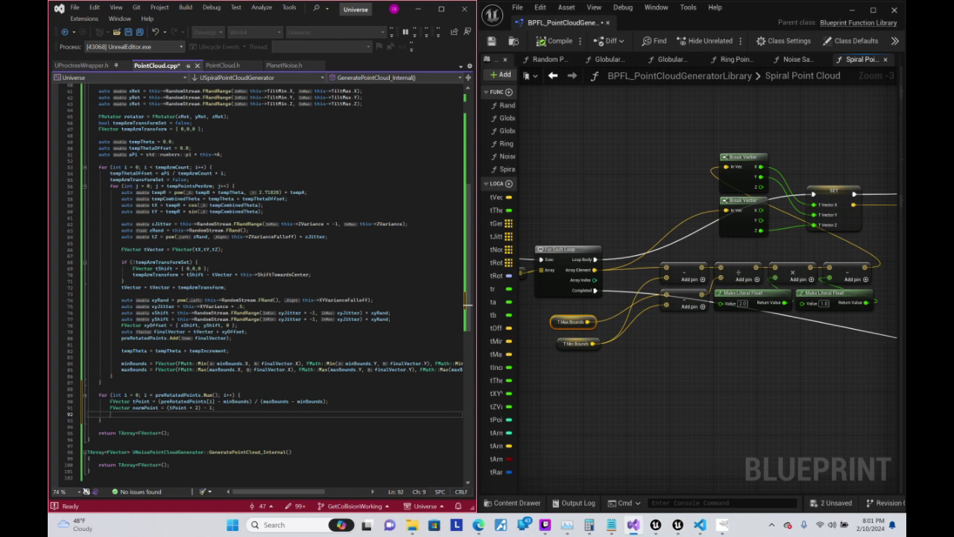
# - On empty line 92, start a statement with normPoint, correcting its casing via IntelliSense
pyautogui.click(164, 408)
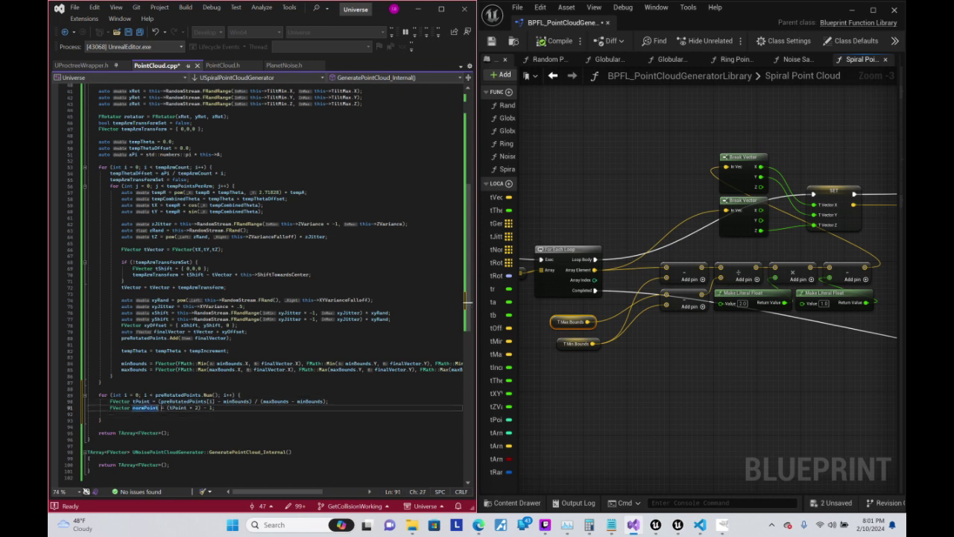
pyautogui.press('Right')
pyautogui.click(109, 414)
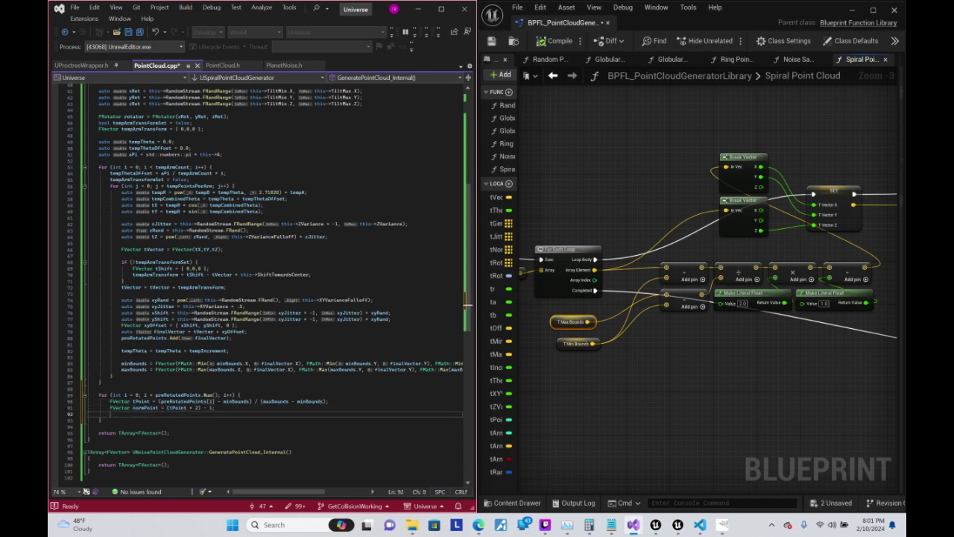
pyautogui.write('norm')
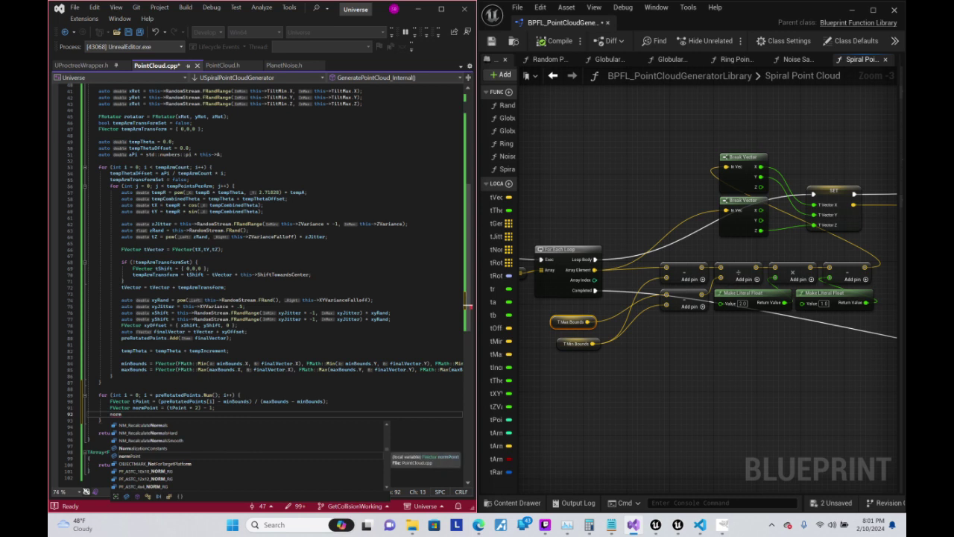
pyautogui.write('point')
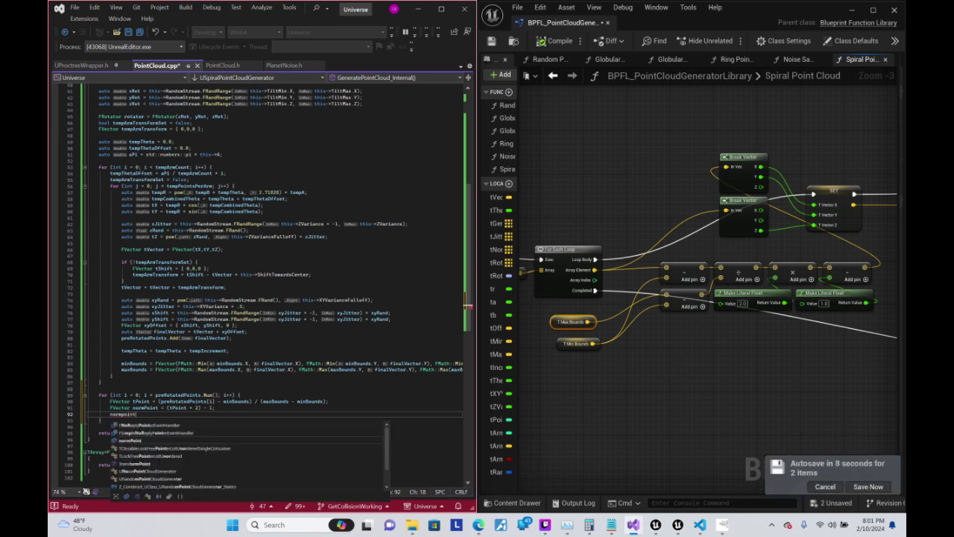
pyautogui.press('BackSpace')
pyautogui.press('BackSpace')
pyautogui.press('BackSpace')
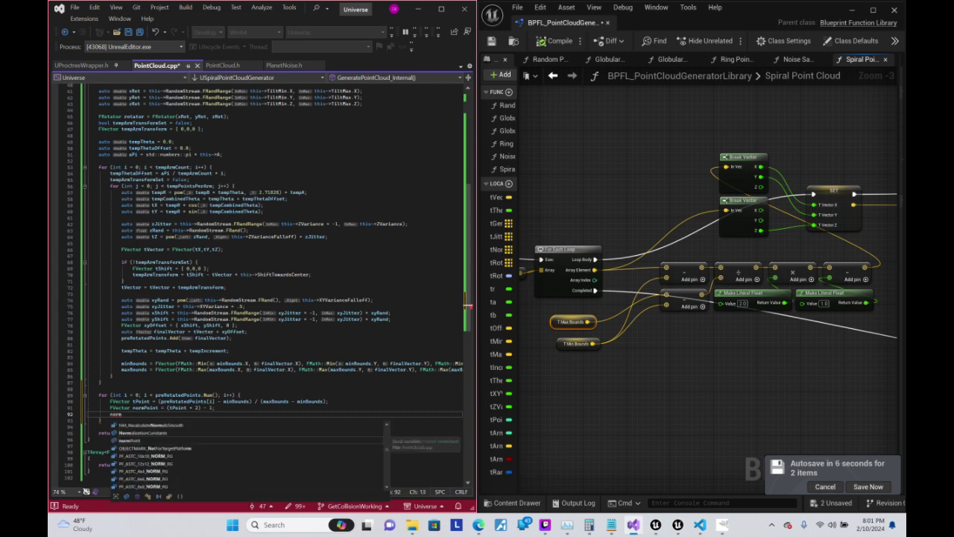
pyautogui.write('Point')
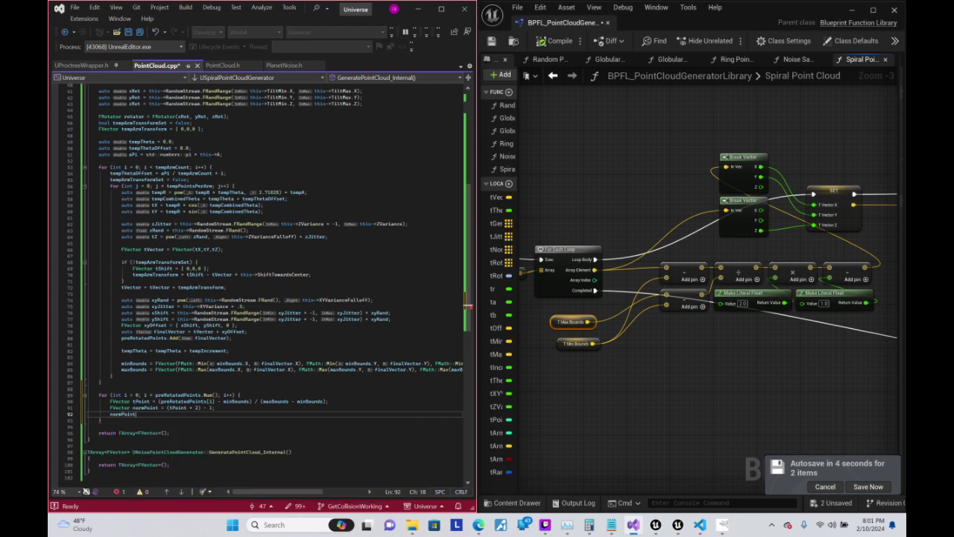
pyautogui.write('t')
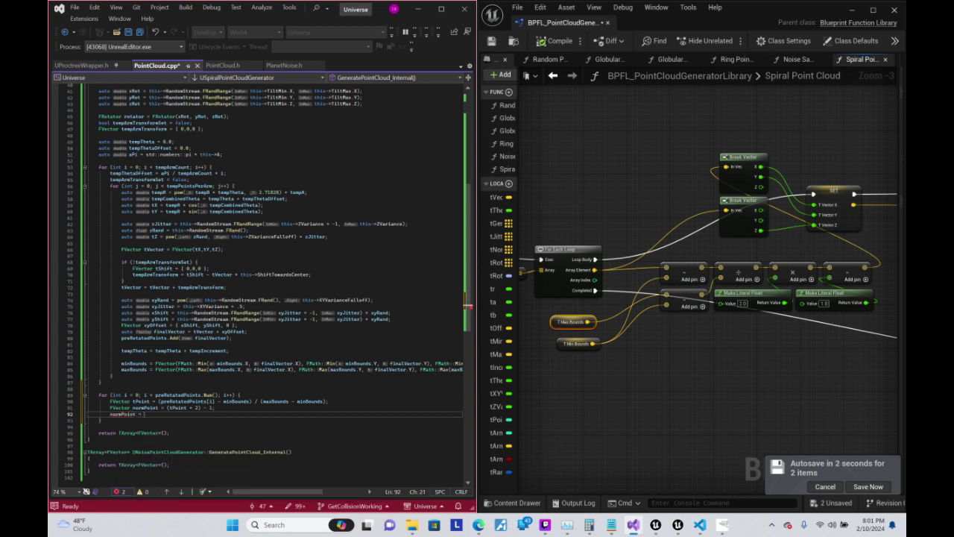
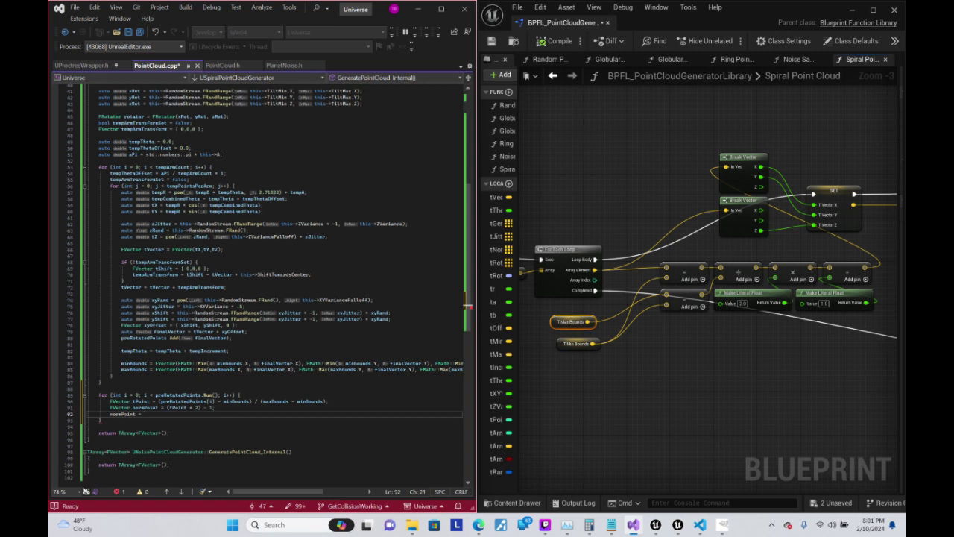
# - On line 92, set normPoint to FVector(normPoint.X, normPoint.Y, preRotatedPoints[i].Z)
pyautogui.write('FVector(')
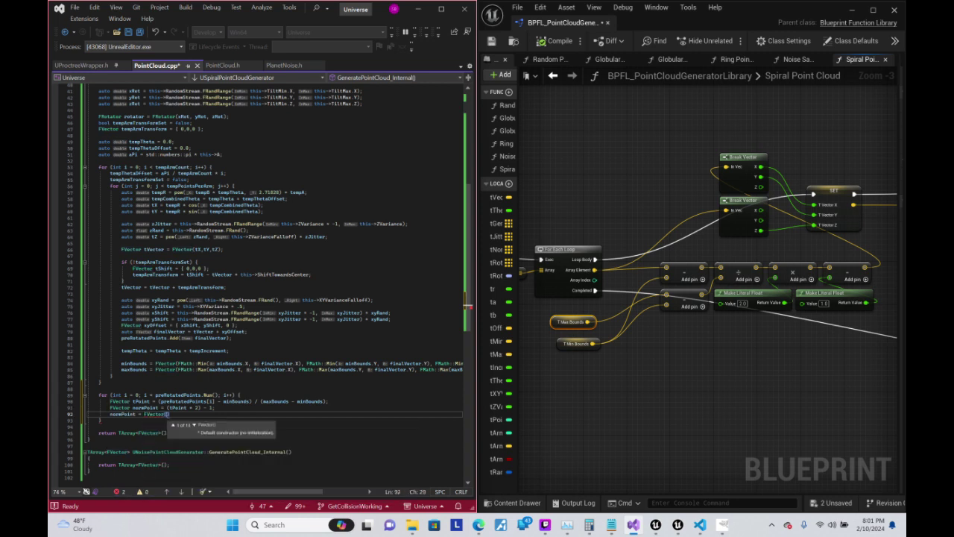
pyautogui.write('normPoi')
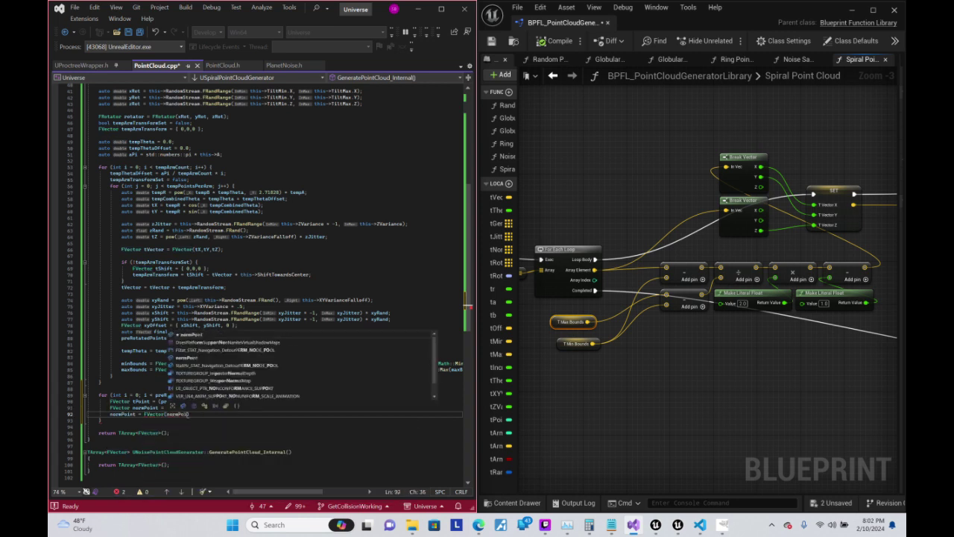
pyautogui.write('nt.X, ')
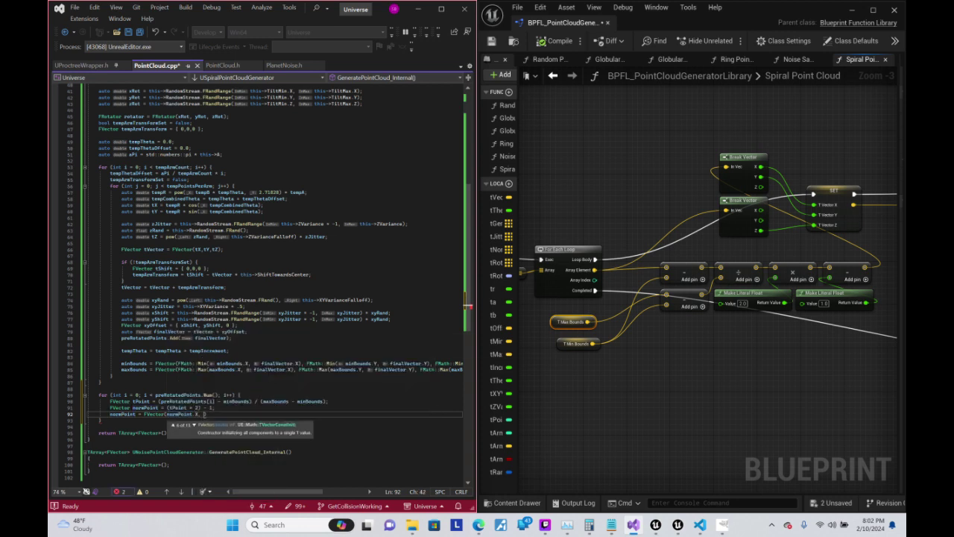
pyautogui.write('normPoint')
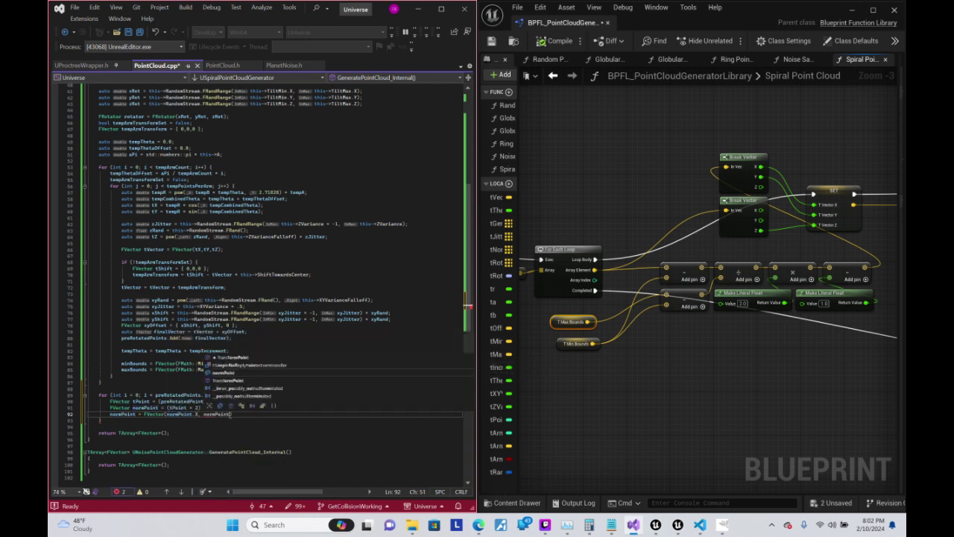
pyautogui.write('.Y,')
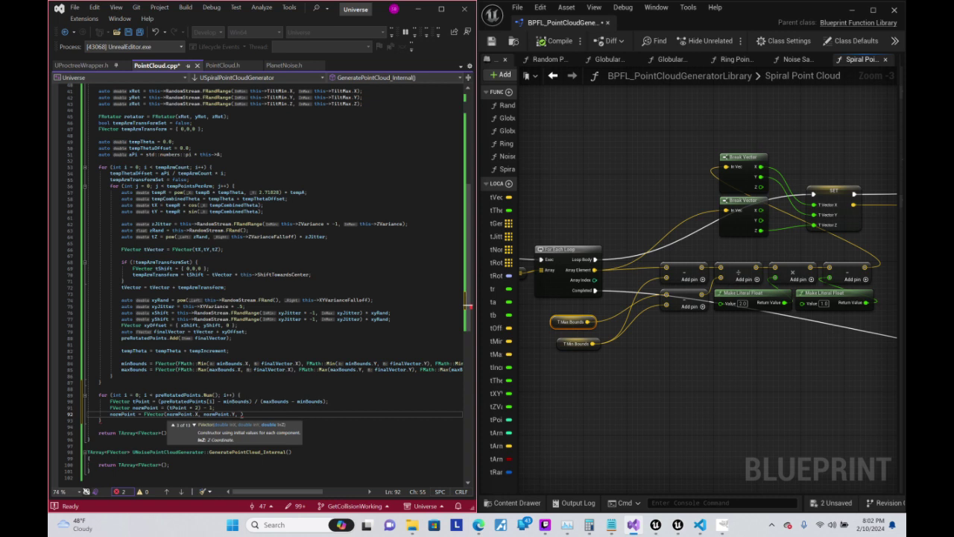
pyautogui.write('pre')
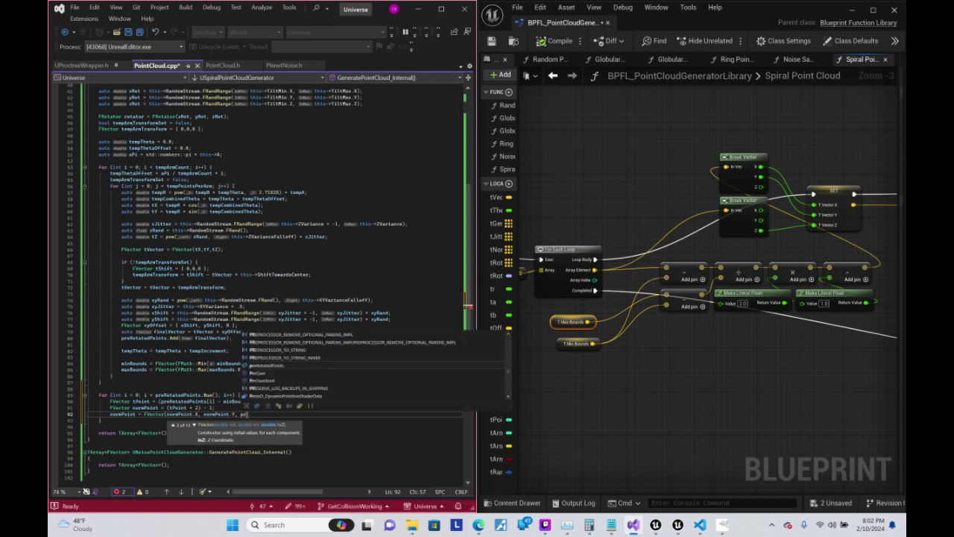
pyautogui.press('Tab')
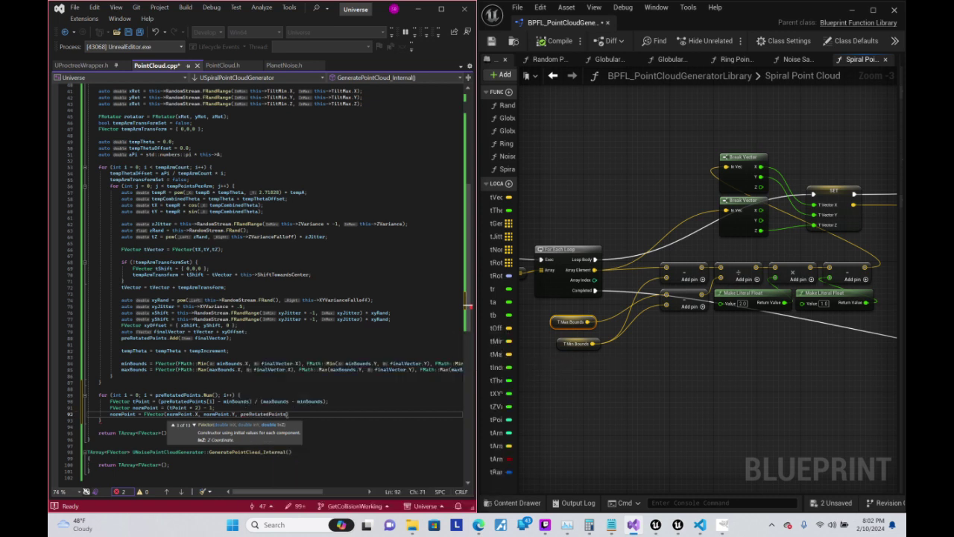
pyautogui.write('[')
pyautogui.write('i].')
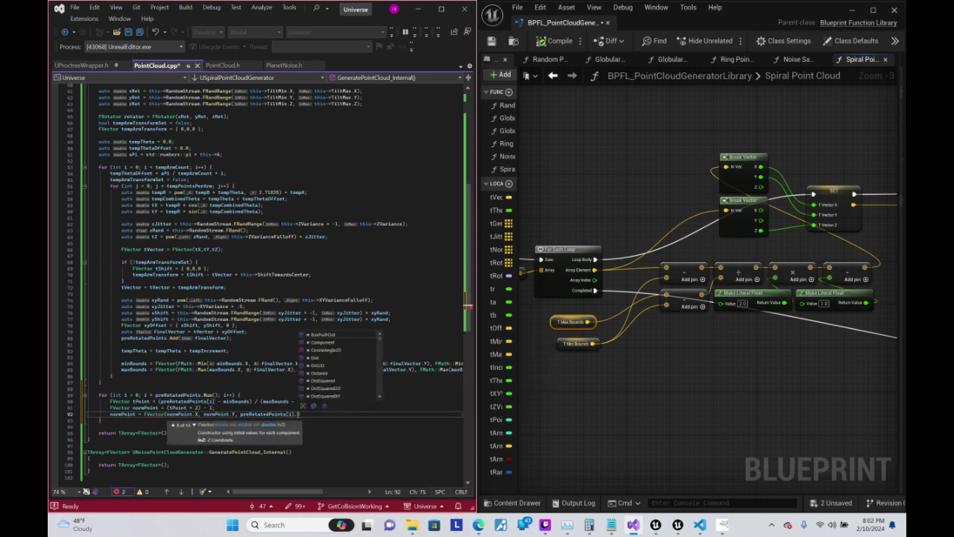
pyautogui.write('Z)')
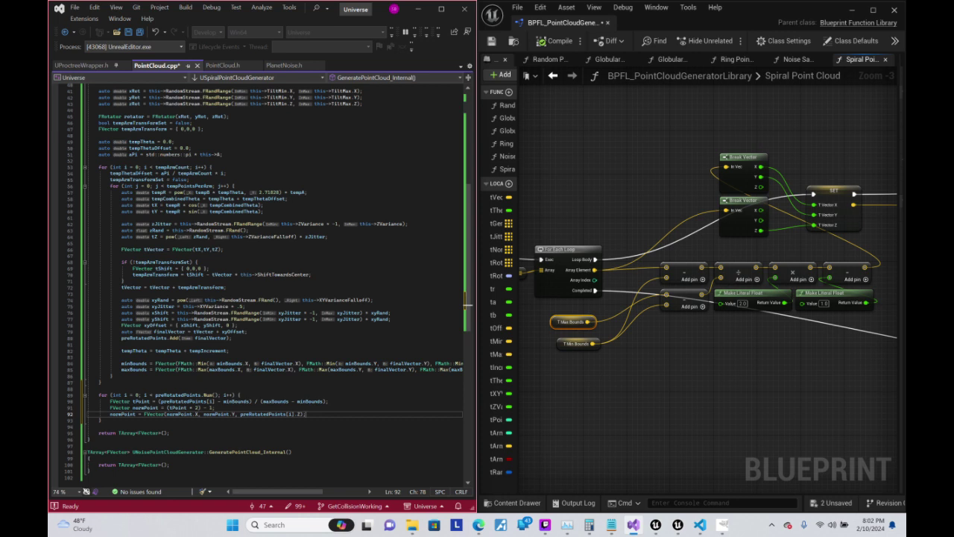
pyautogui.click(874, 401)
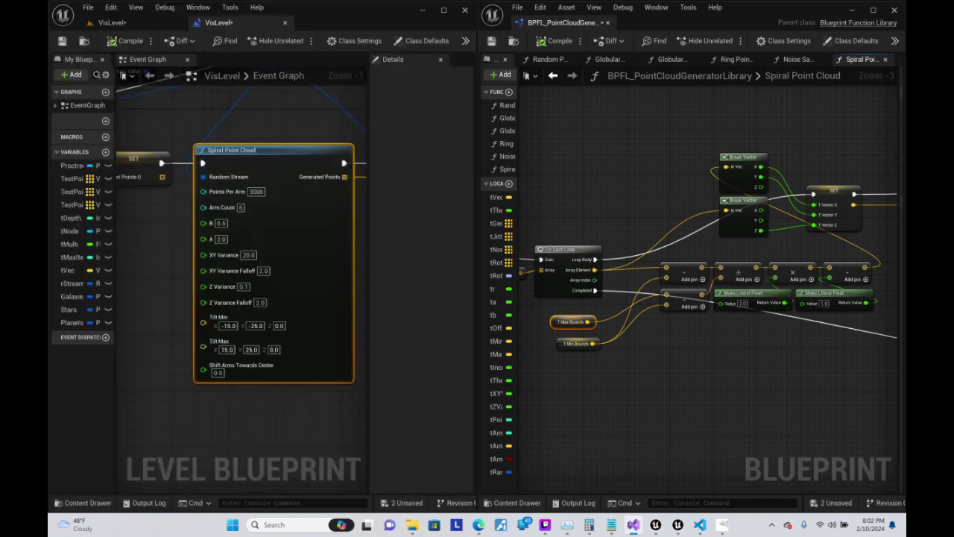
pyautogui.moveTo(874, 401); pyautogui.dragTo(652, 459, button='right')
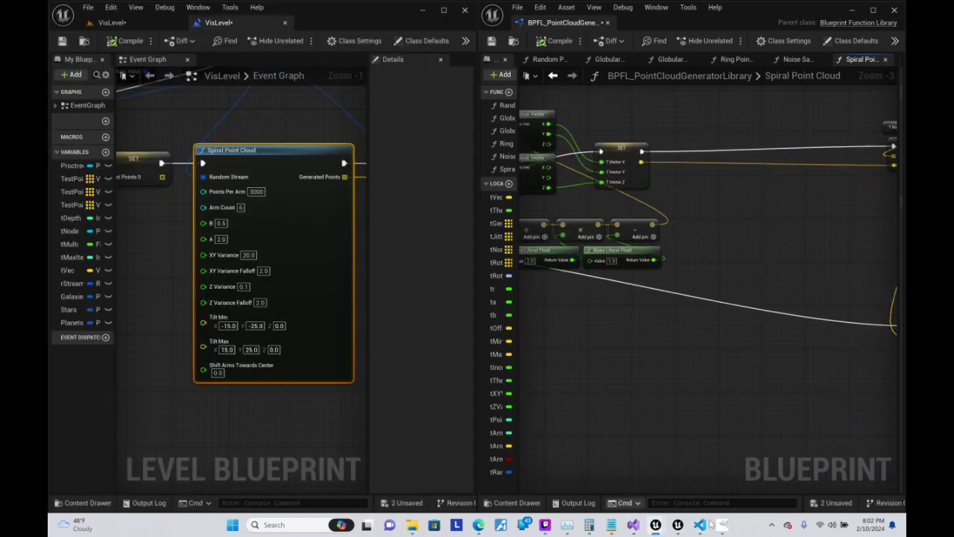
pyautogui.click(634, 524)
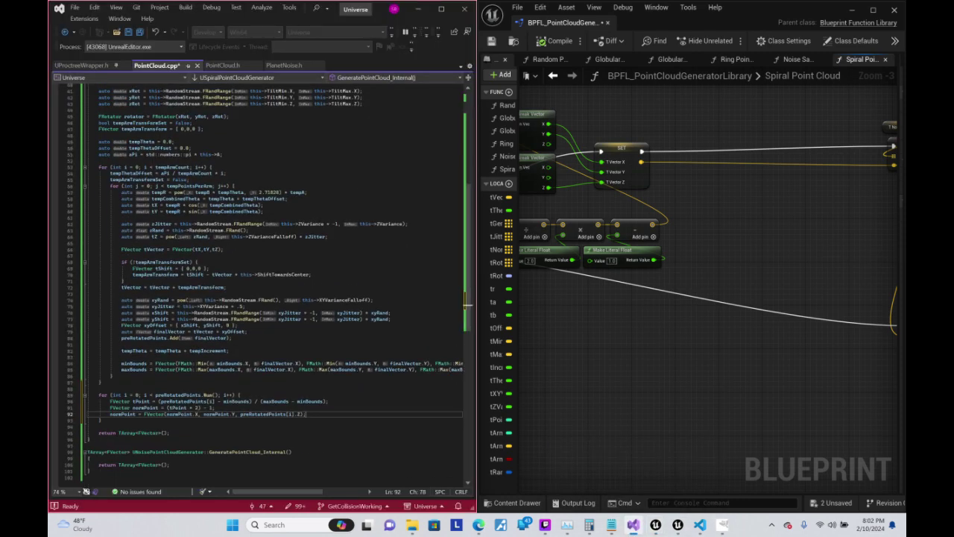
pyautogui.click(102, 382)
pyautogui.press('Down')
pyautogui.scroll(6, 466, 295)
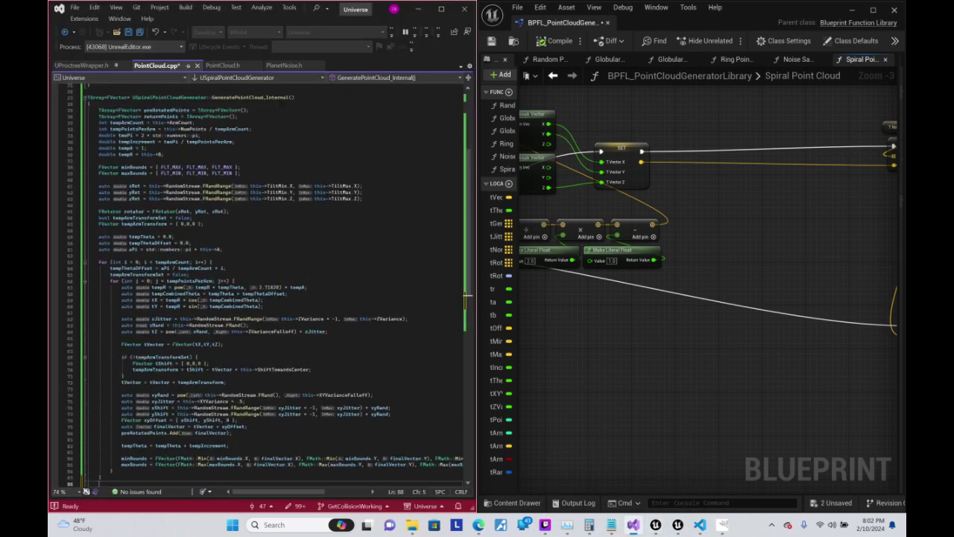
pyautogui.scroll(5, 466, 295)
pyautogui.hotkey('ctrl', '-')
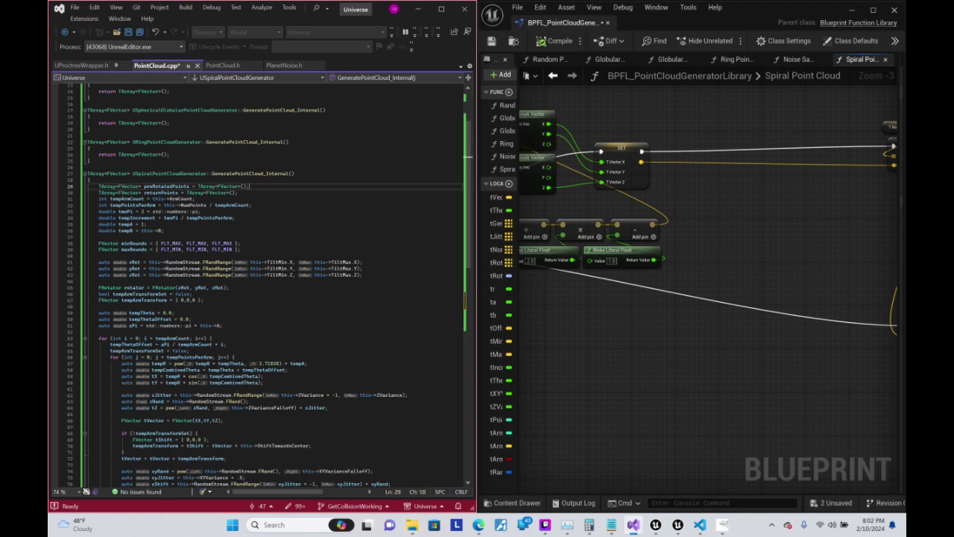
# - Rename preRotatedPoints to preNormalizedPoints across all five references with the Rename refactoring
pyautogui.click(154, 186)
pyautogui.rightClick(154, 186)
pyautogui.click(204, 205)
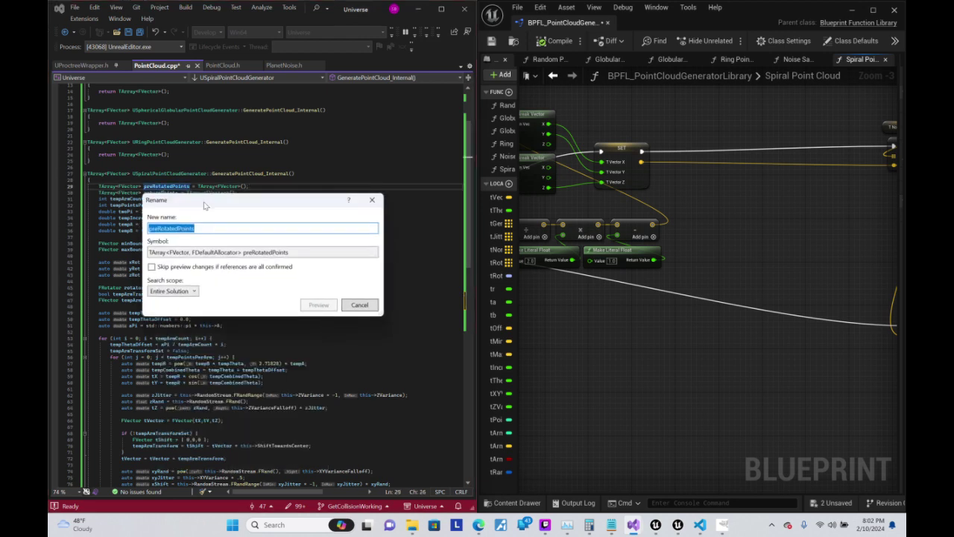
pyautogui.click(169, 228)
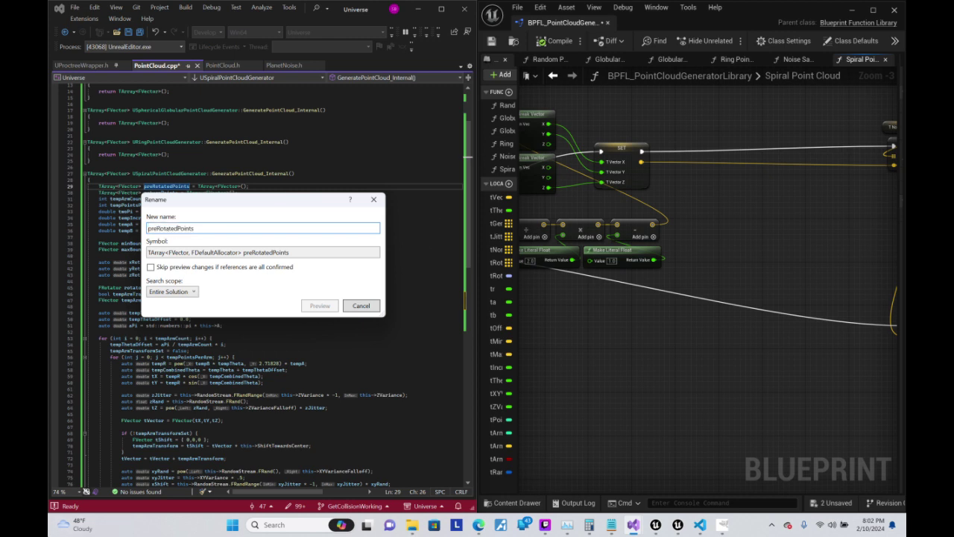
pyautogui.press('BackSpace')
pyautogui.press('BackSpace')
pyautogui.press('BackSpace')
pyautogui.press('BackSpace')
pyautogui.press('BackSpace')
pyautogui.press('BackSpace')
pyautogui.press('BackSpace')
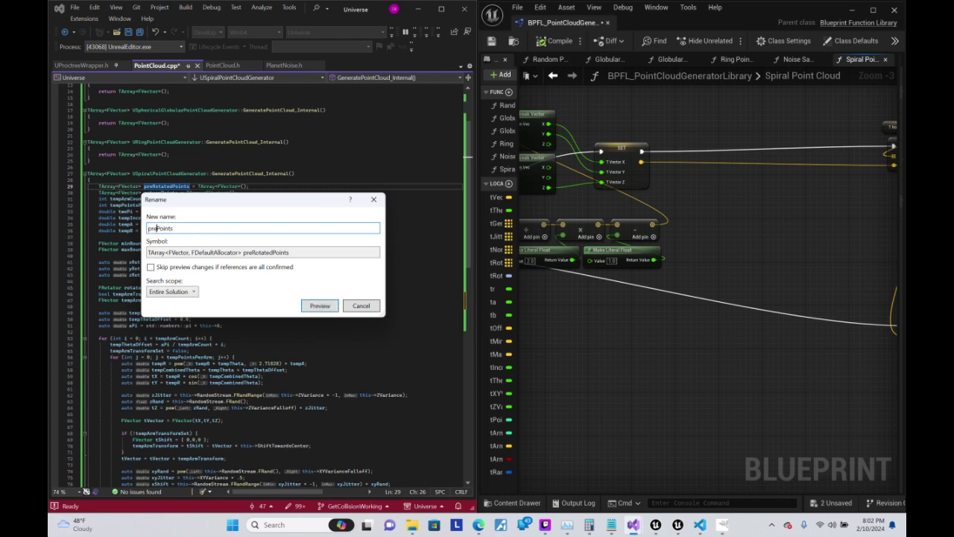
pyautogui.write('Normal')
pyautogui.write('ized')
pyautogui.press('Return')
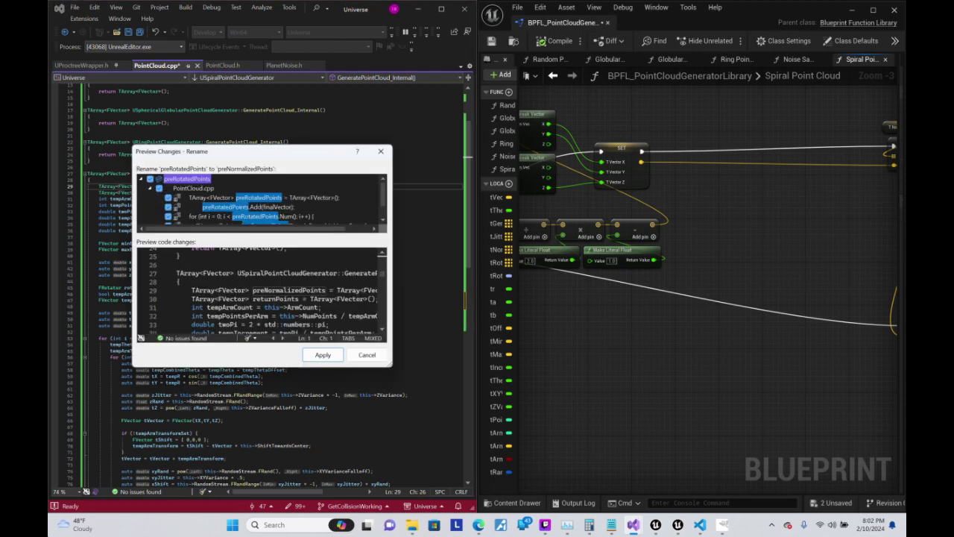
pyautogui.press('Return')
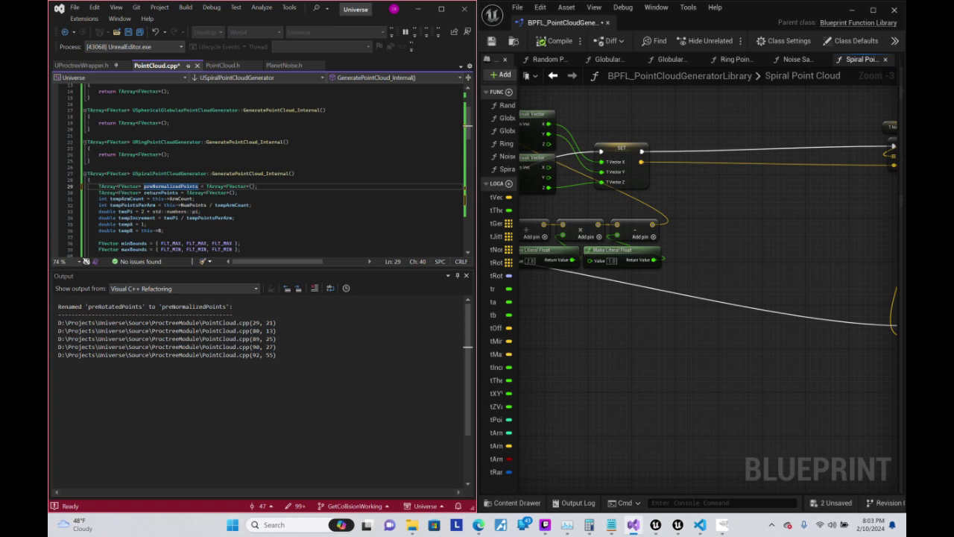
pyautogui.click(90, 179)
pyautogui.click(258, 186)
# - Below preNormalizedPoints, add TArray<FVector> normalizedPoints = TArray<FVector>();
pyautogui.press('Return')
pyautogui.write('TArra')
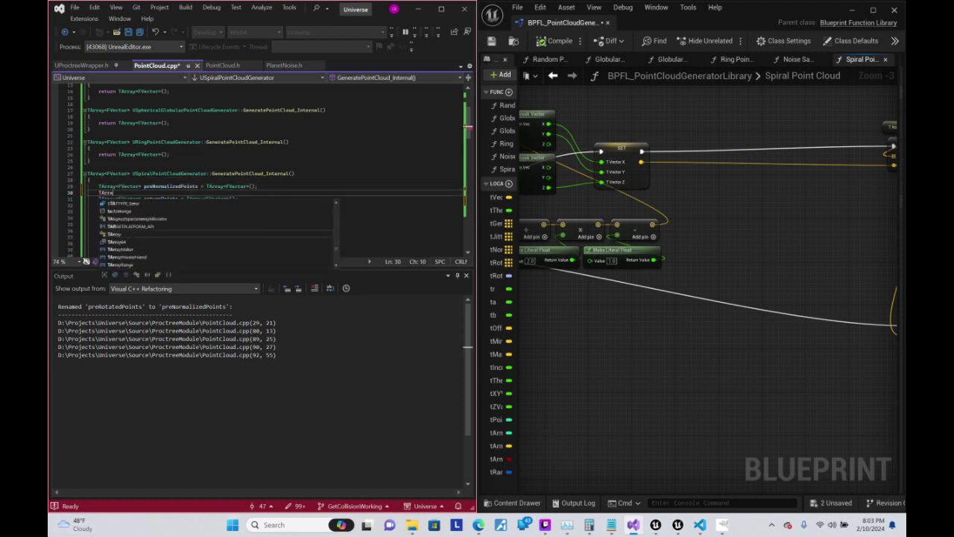
pyautogui.write('y<Fvector')
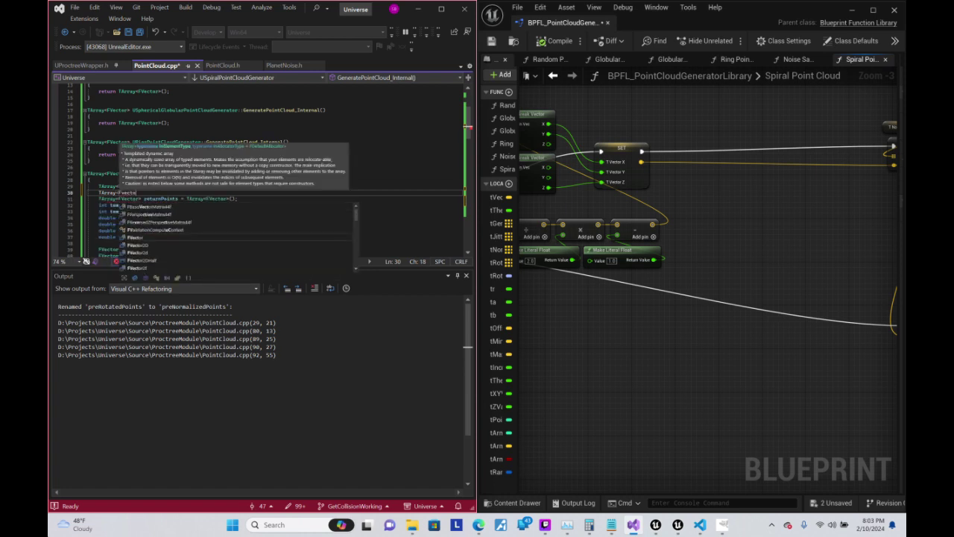
pyautogui.press('BackSpace')
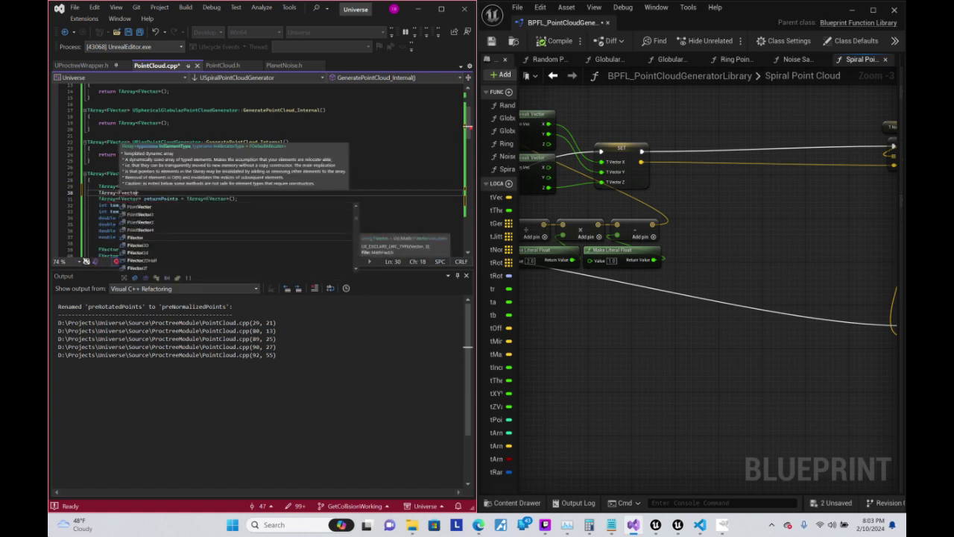
pyautogui.write('cto')
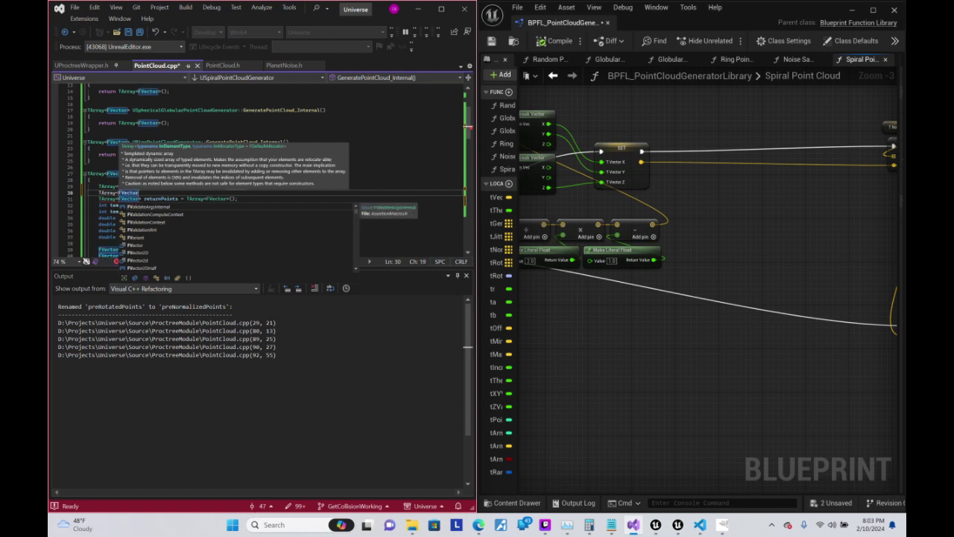
pyautogui.click(89, 129)
pyautogui.click(139, 193)
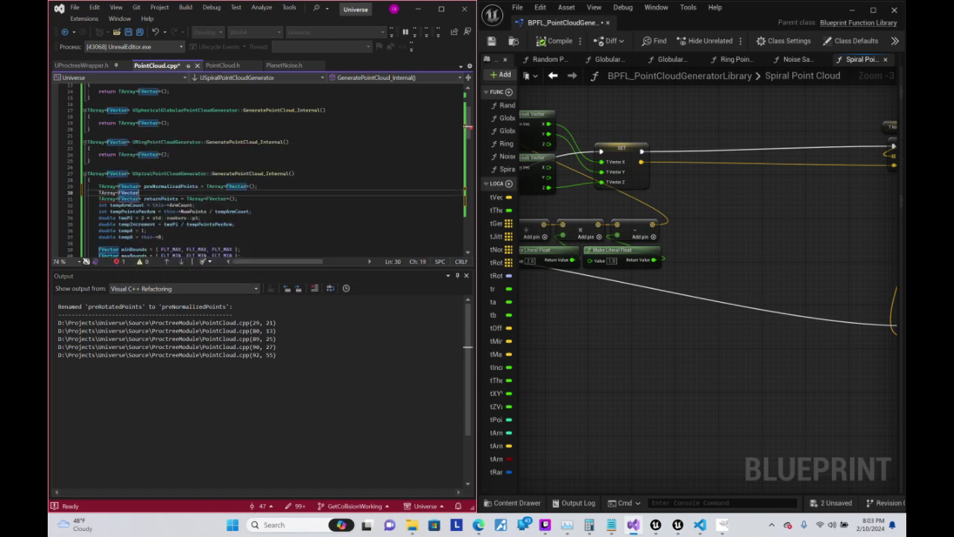
pyautogui.write('> ')
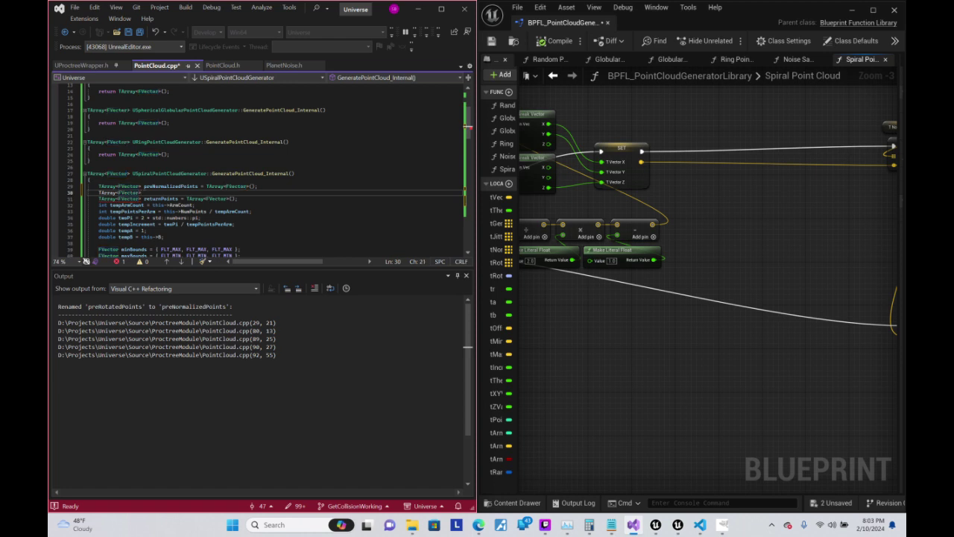
pyautogui.write('norm')
pyautogui.write('alizedPoint')
pyautogui.write('s = TArra')
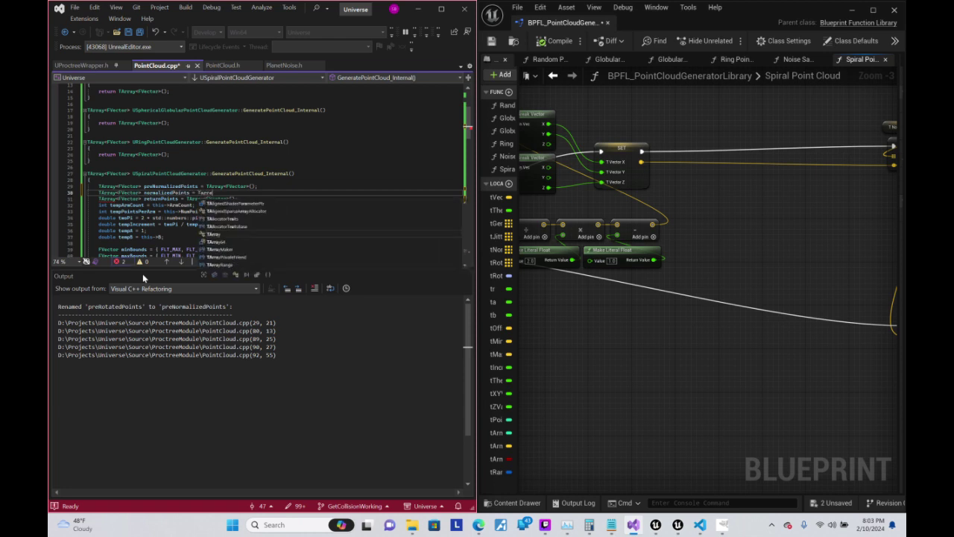
pyautogui.write('y')
pyautogui.write('<FVector')
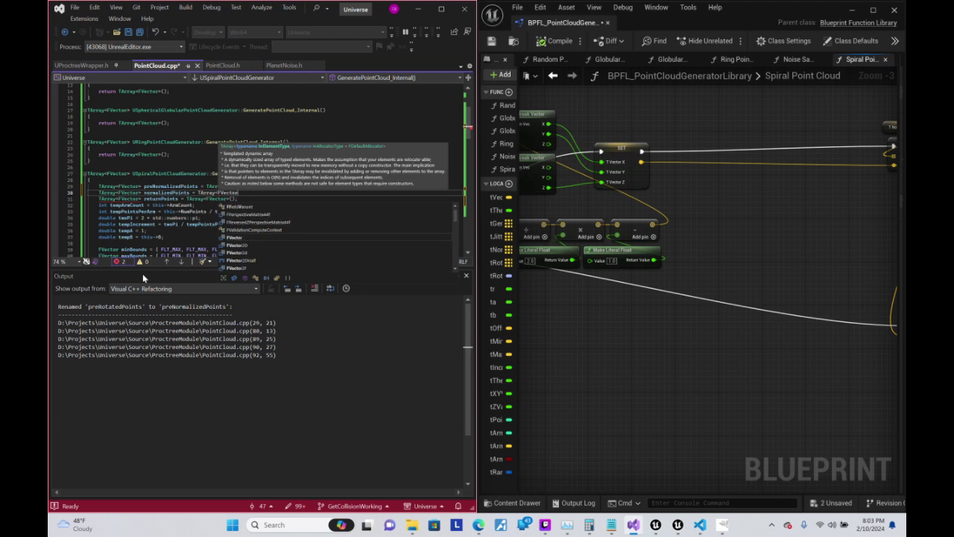
pyautogui.write('>(')
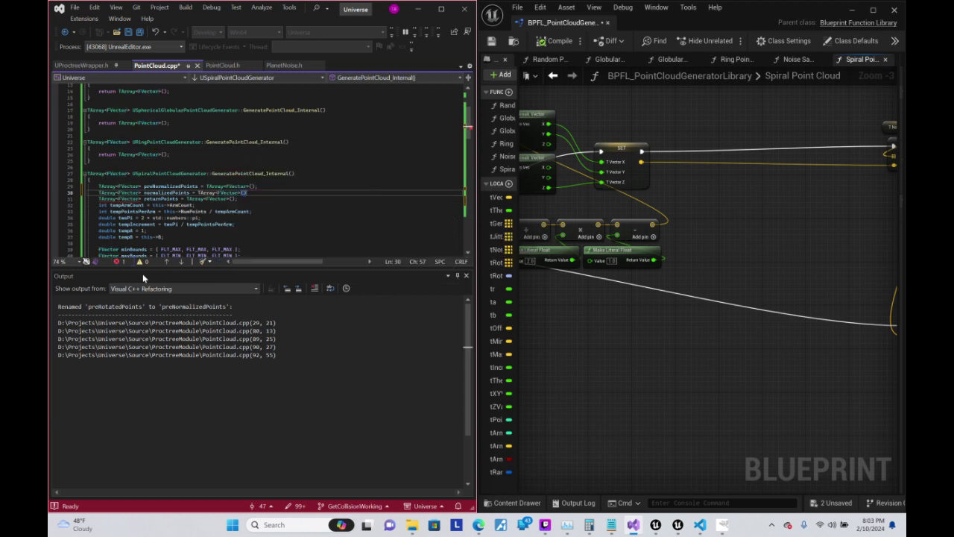
pyautogui.write(')')
pyautogui.press('Down')
# - Start a new line after the normPoint line inside the normalization loop
pyautogui.press('Down')
pyautogui.press('Down')
pyautogui.press('Down')
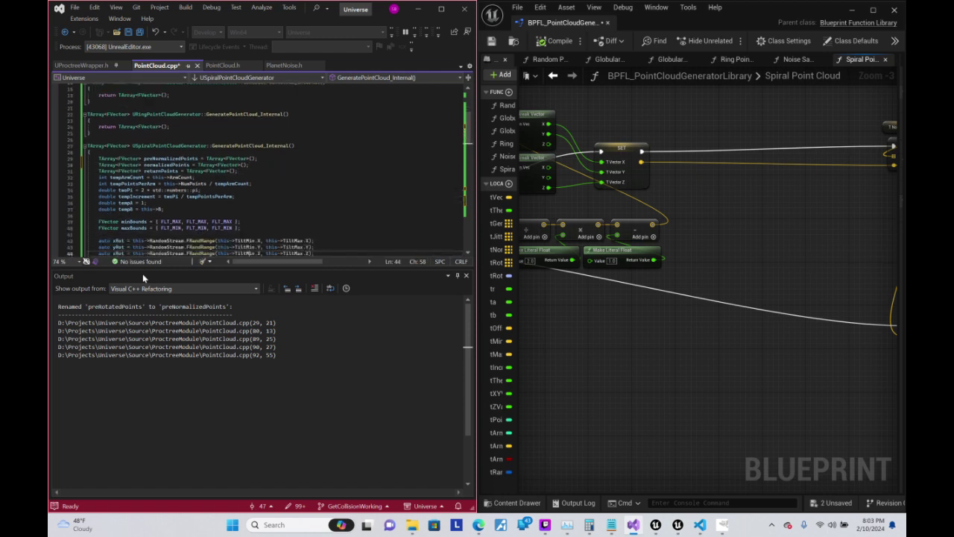
pyautogui.press('Down')
pyautogui.press('Down')
pyautogui.press('Down')
pyautogui.press('Down')
pyautogui.press('Down')
pyautogui.press('Down')
pyautogui.press('Down')
pyautogui.press('Down')
pyautogui.press('Down')
pyautogui.press('Down')
pyautogui.press('Down')
pyautogui.press('Down')
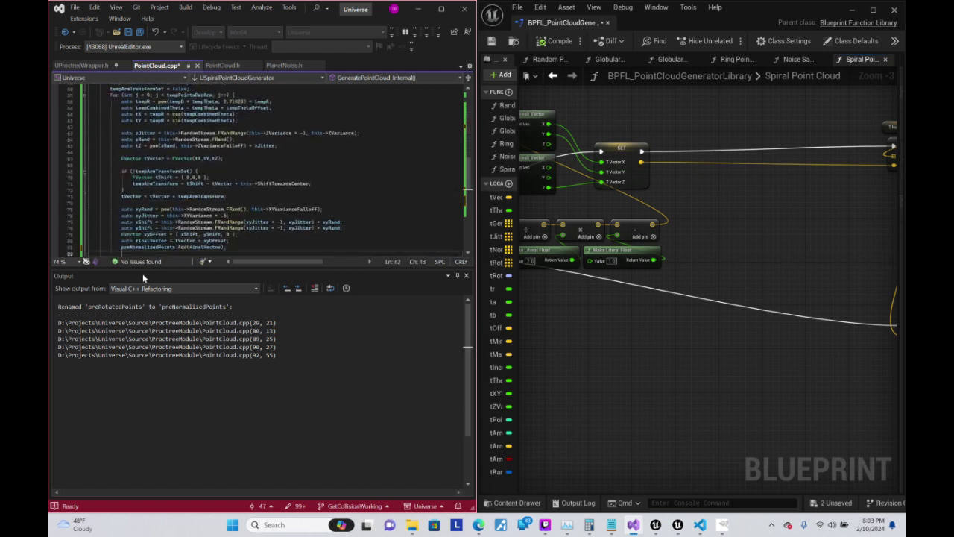
pyautogui.press('Down')
pyautogui.press('Down')
pyautogui.press('Down')
pyautogui.press('Down')
pyautogui.press('Down')
pyautogui.press('Down')
pyautogui.press('Up')
pyautogui.press('Up')
pyautogui.press('Up')
pyautogui.press('Up')
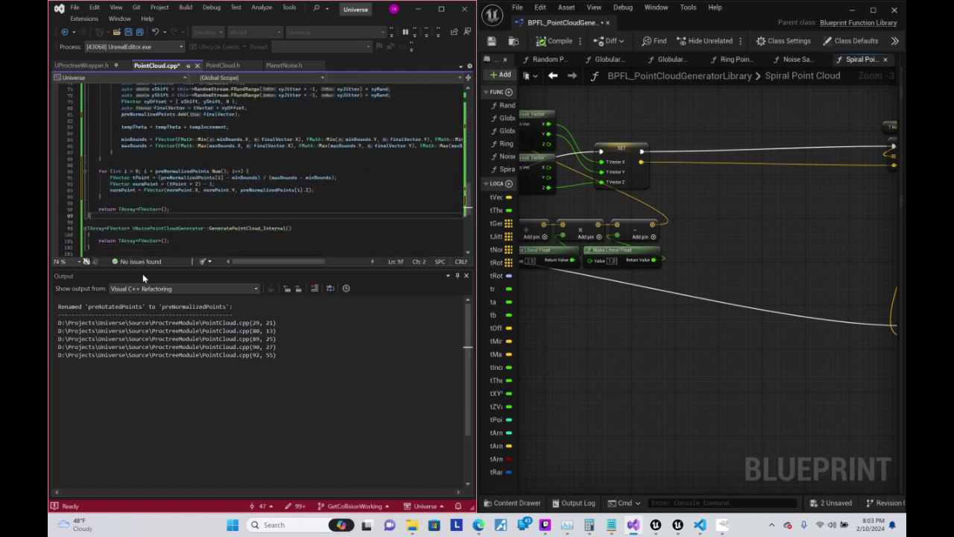
pyautogui.press('Up')
pyautogui.press('Up')
pyautogui.press('Up')
pyautogui.press('End')
pyautogui.press('Return')
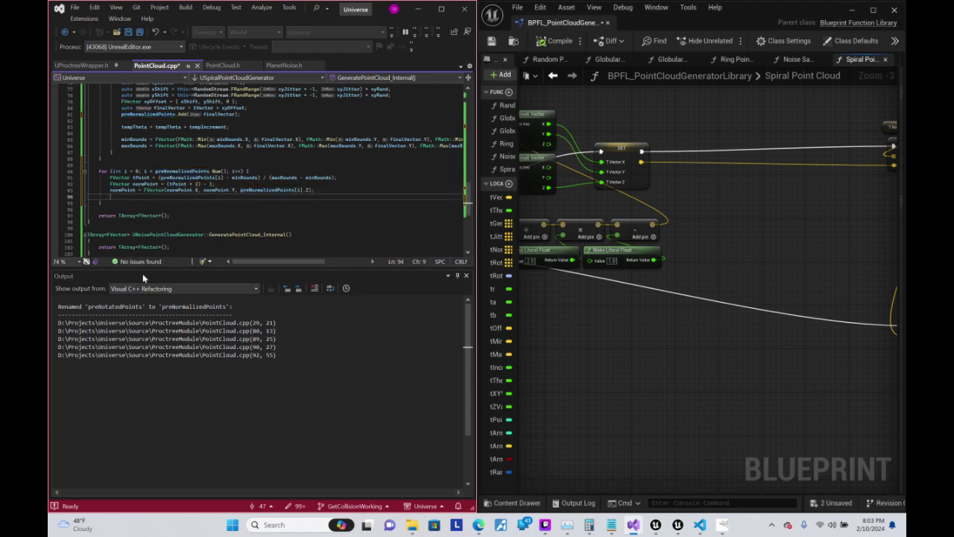
# - Type normalizedPoints.Add(normPoint); to append each normalized point
pyautogui.write('normalizedPoints')
pyautogui.write('.')
pyautogui.press('Escape')
pyautogui.write('a')
pyautogui.press('Tab')
pyautogui.write('(norm')
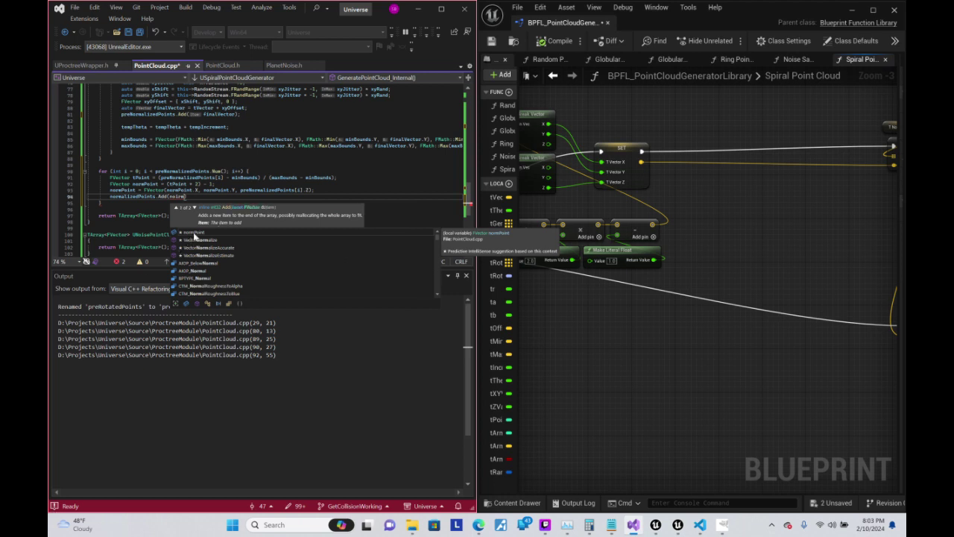
pyautogui.press('Tab')
pyautogui.write(';')
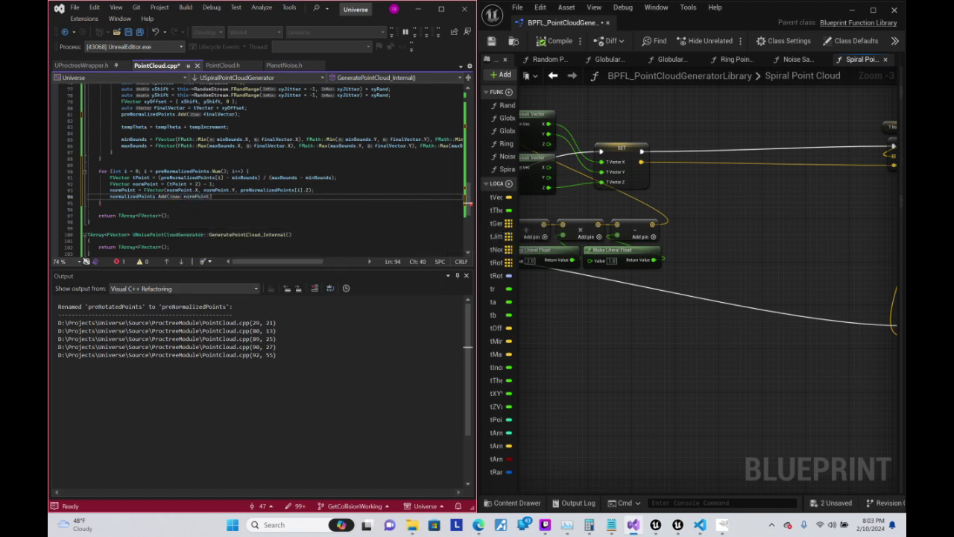
pyautogui.write(';')
# - Look at the Blueprint's rotate vector nodes, then return to PointCloud.cpp
pyautogui.moveTo(800, 341)
pyautogui.mouseDown(button='right')
pyautogui.moveTo(632, 184)
pyautogui.moveTo(661, 177)
pyautogui.mouseUp(button='right')
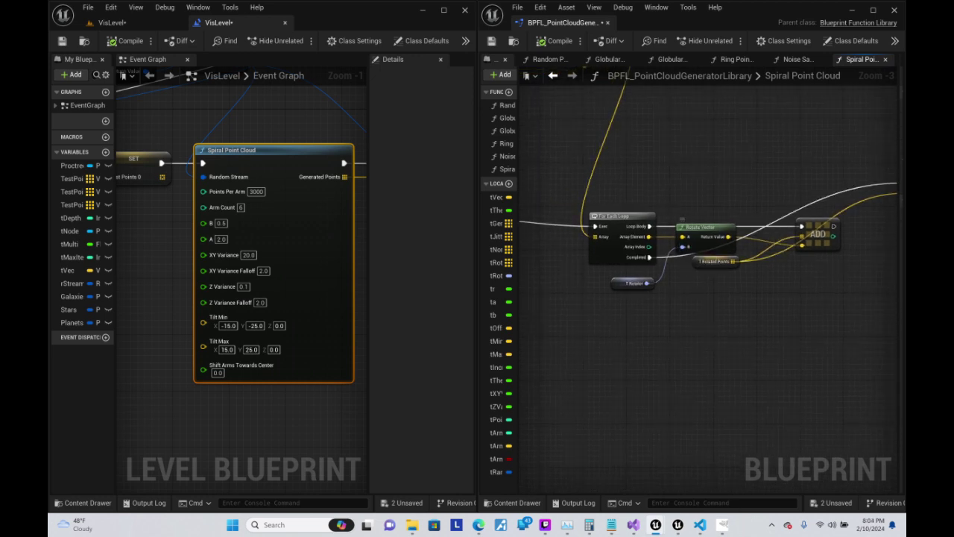
pyautogui.click(699, 525)
pyautogui.click(699, 525)
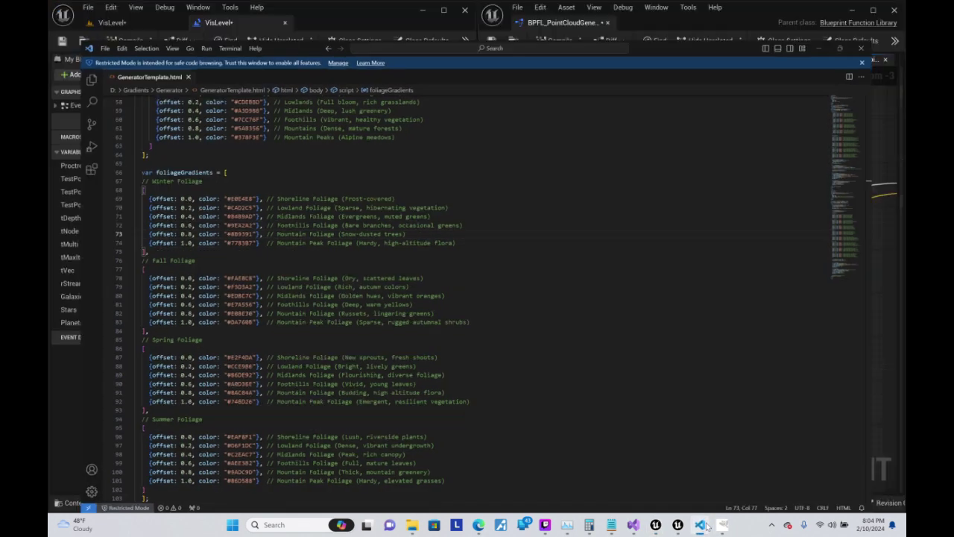
pyautogui.click(630, 526)
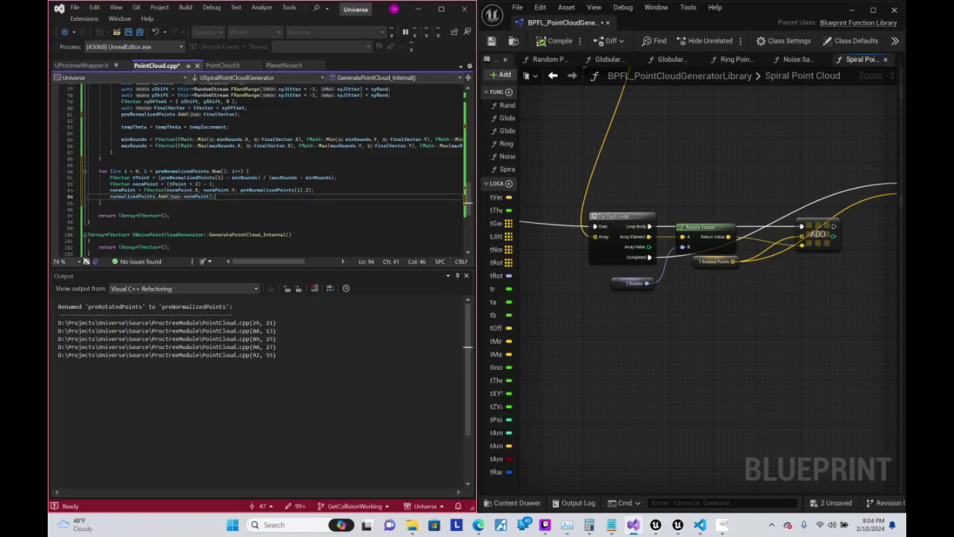
# - After the normalization loop, add for (int i = 0; i < normalizedPoints.Num(); i++) {
pyautogui.click(102, 202)
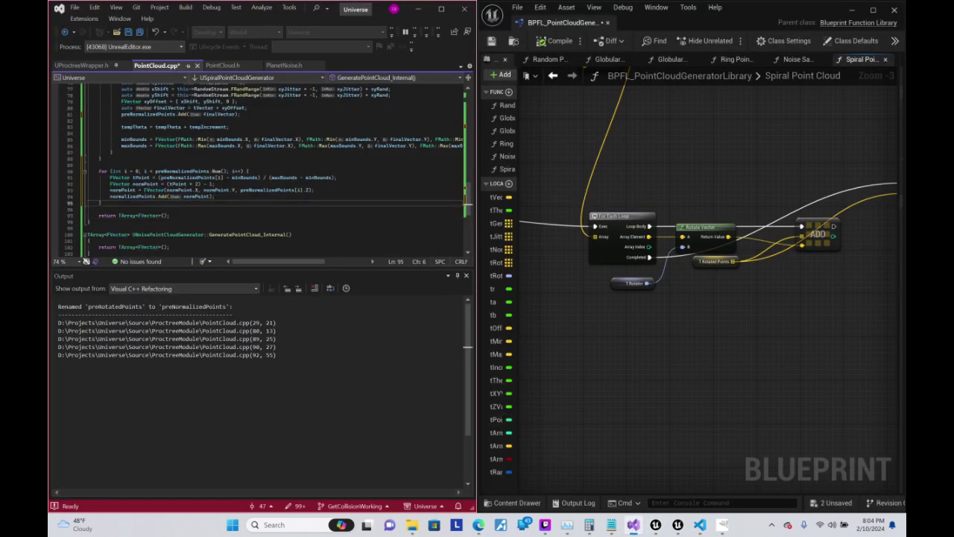
pyautogui.press('Return')
pyautogui.press('Return')
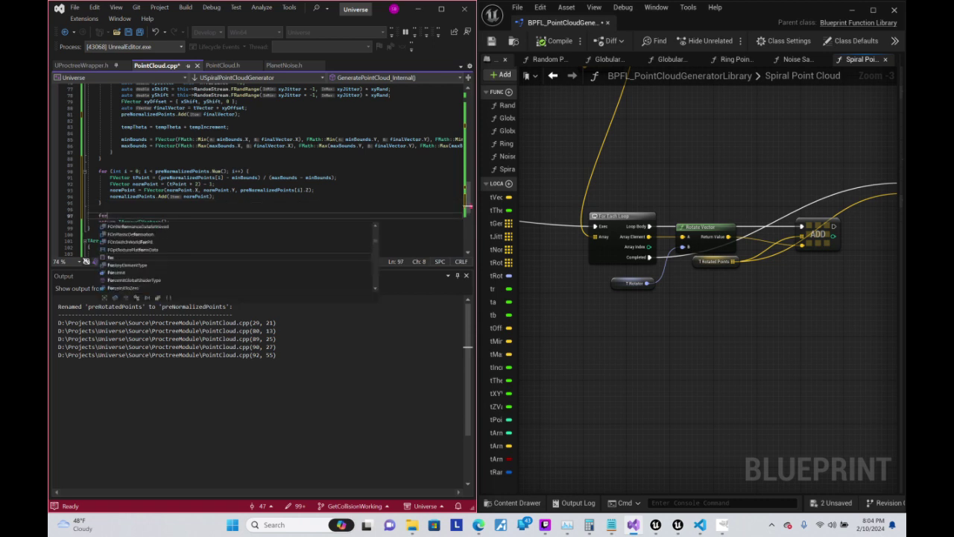
pyautogui.write('for (int ')
pyautogui.write('i =')
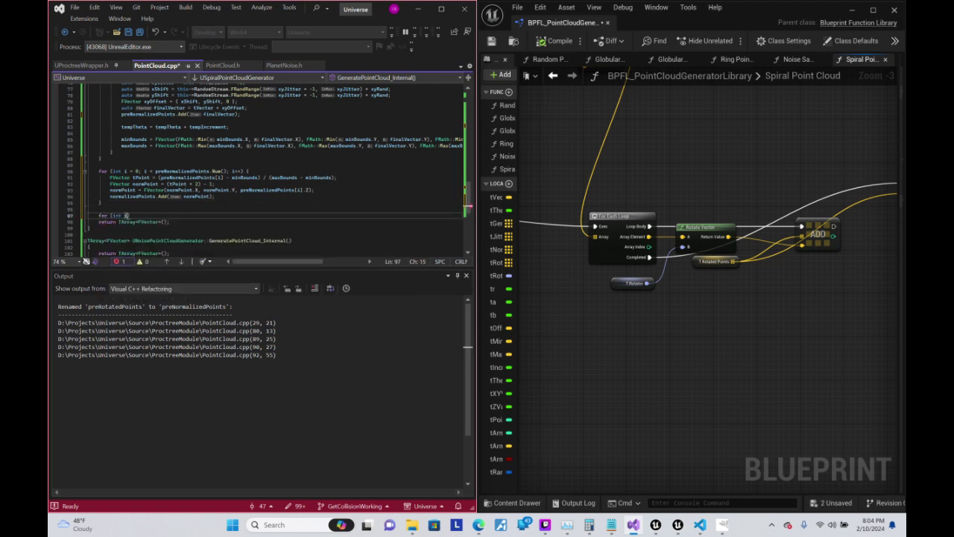
pyautogui.write(' 0; i')
pyautogui.write('< ')
pyautogui.write('normal')
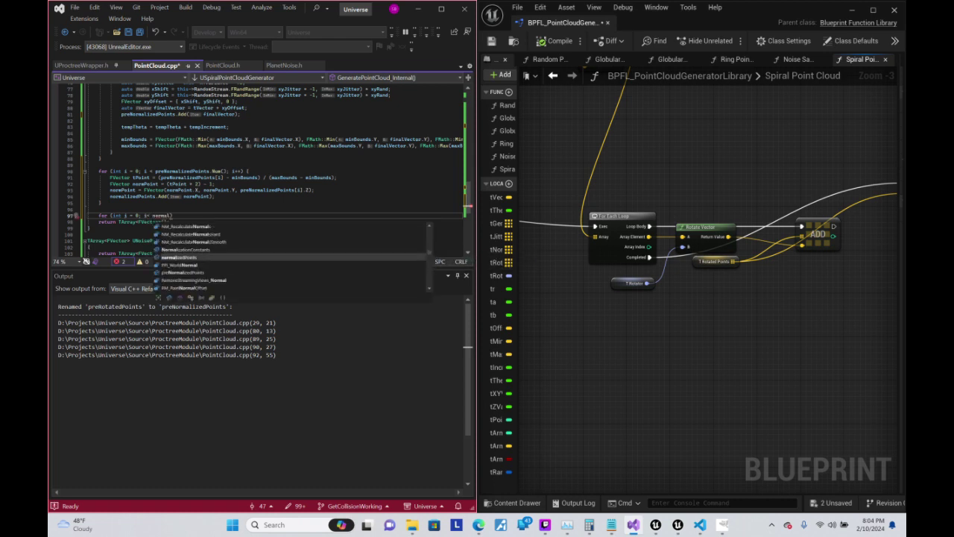
pyautogui.press('Tab')
pyautogui.write('.')
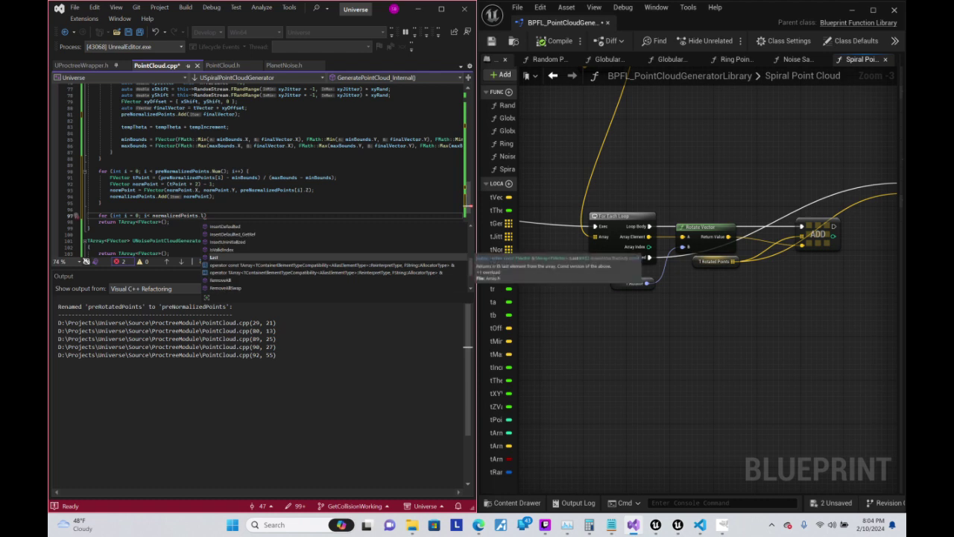
pyautogui.write('Num')
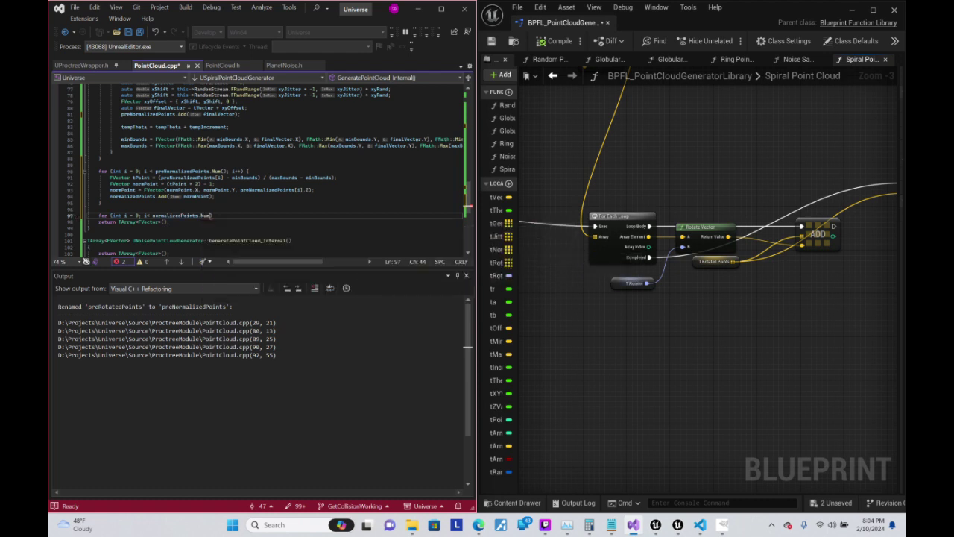
pyautogui.write('(); i')
pyautogui.write('++)')
pyautogui.write(' {')
pyautogui.press('Return')
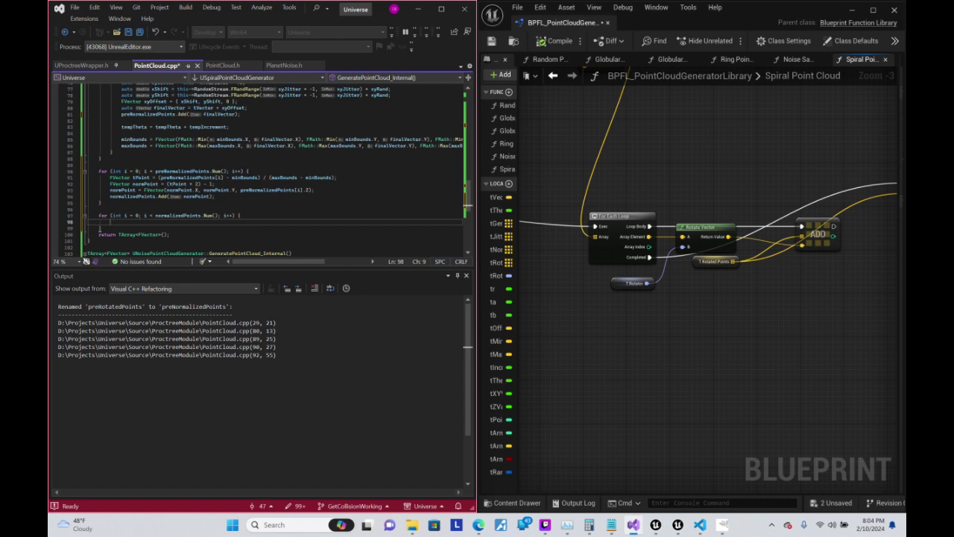
# - Type rotatevector in the new loop body and browse its IntelliSense suggestions
pyautogui.write('rot')
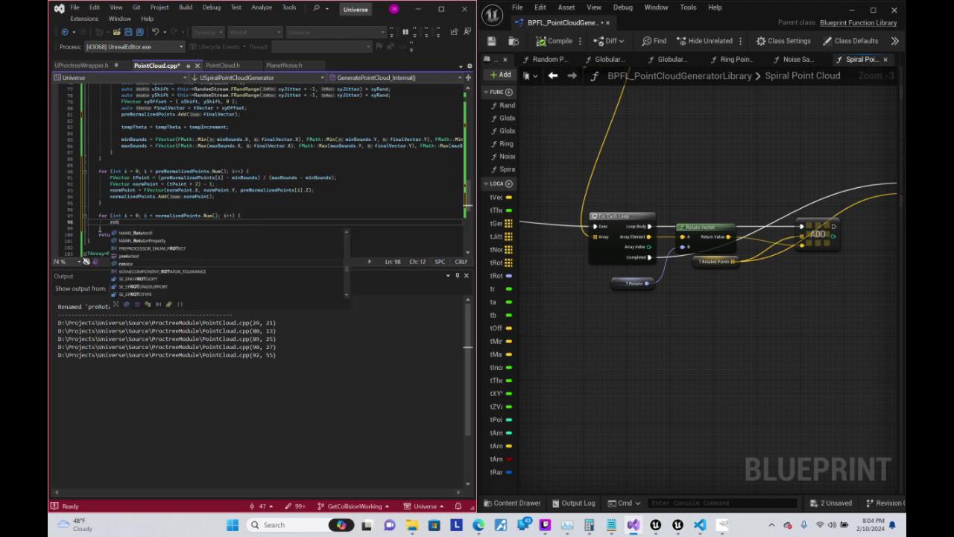
pyautogui.write('ateve')
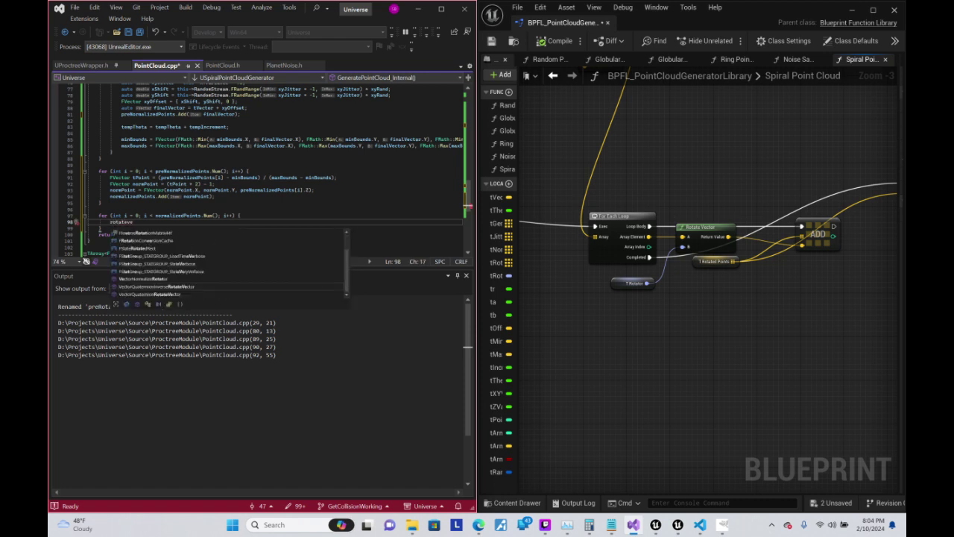
pyautogui.write('ctor')
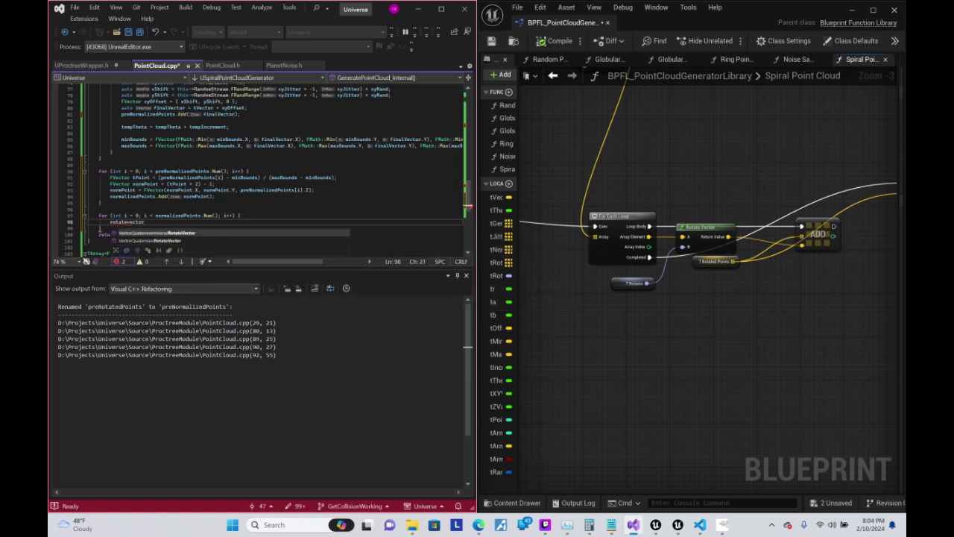
pyautogui.press('Down')
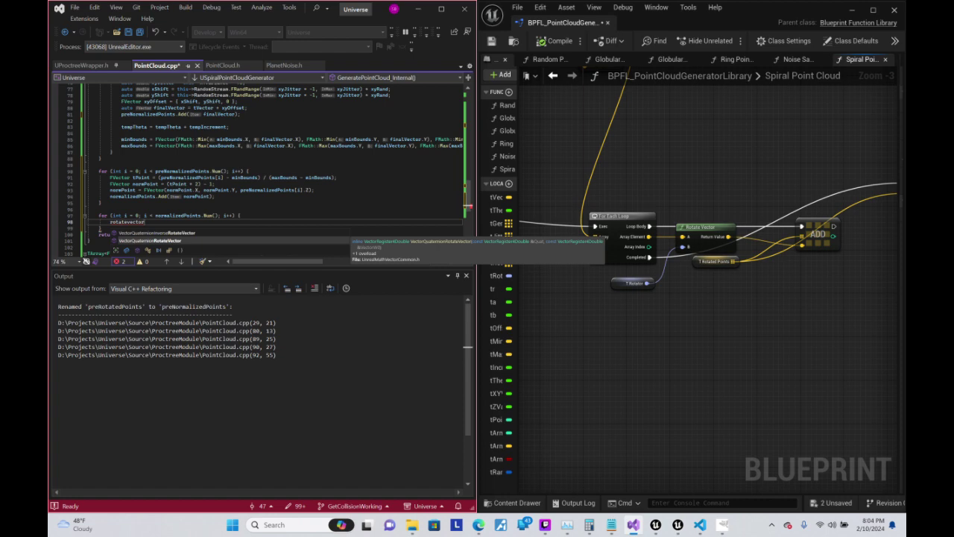
pyautogui.press('Escape')
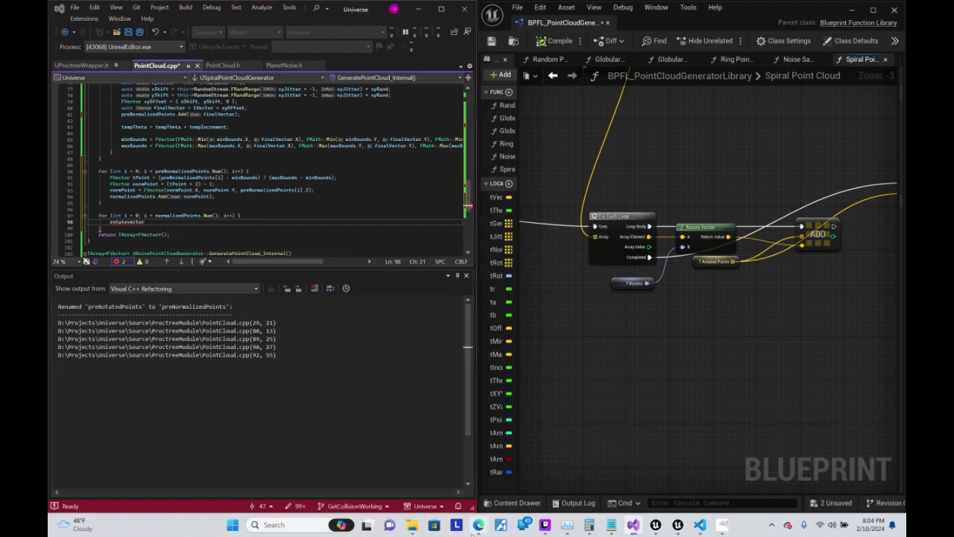
pyautogui.click(472, 533)
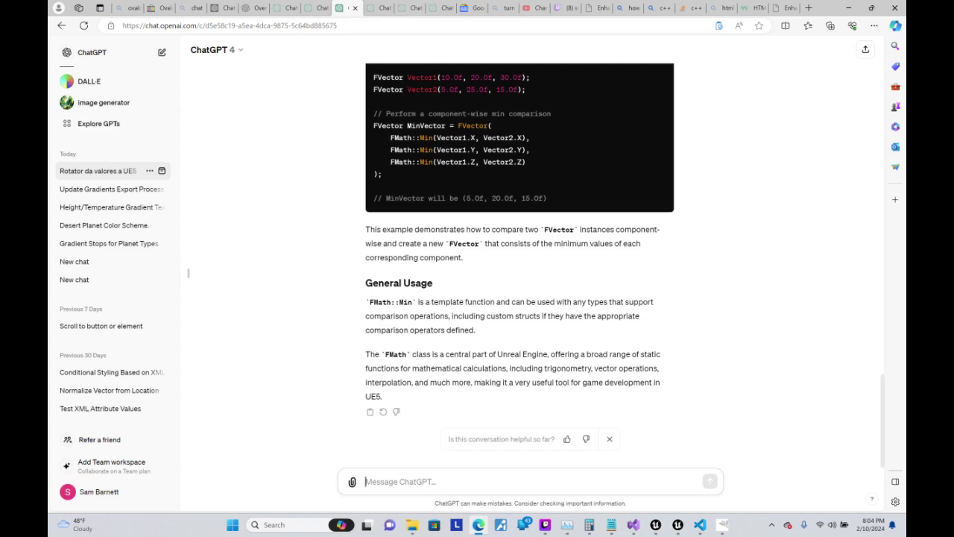
# - Ask ChatGPT 'what is the equivalent c++ to blueprint rotate vector function?'
pyautogui.click(481, 526)
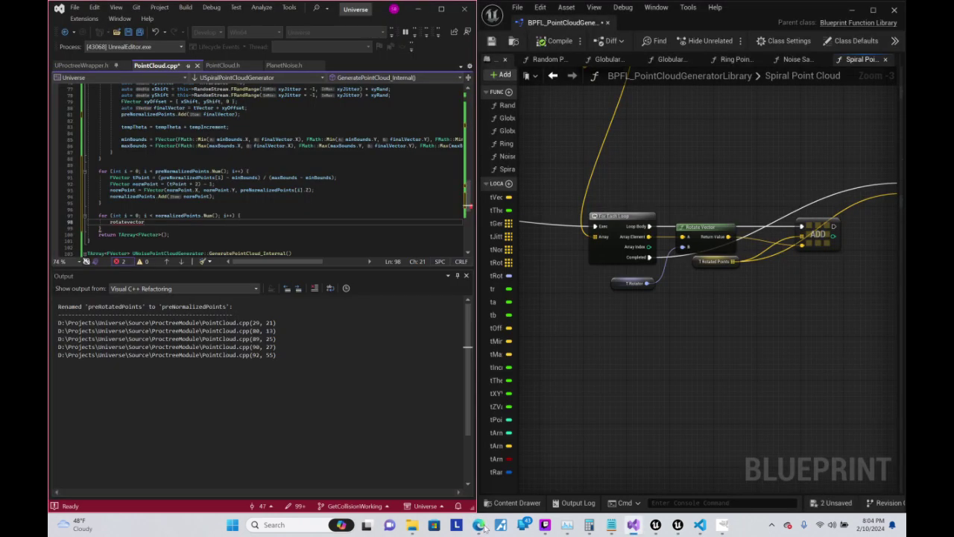
pyautogui.click(485, 526)
pyautogui.write('wh')
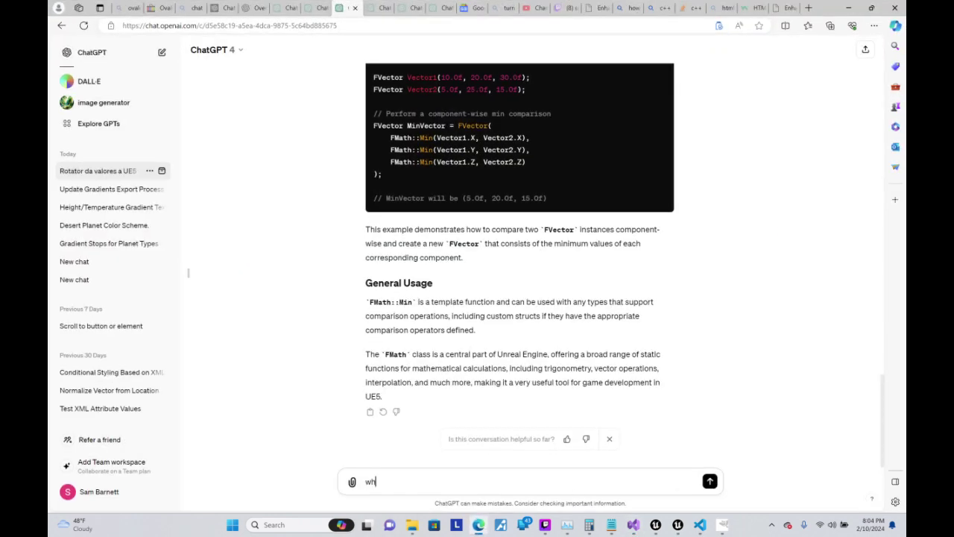
pyautogui.write('at is the equ')
pyautogui.write('ivalent c')
pyautogui.write('++ to bl')
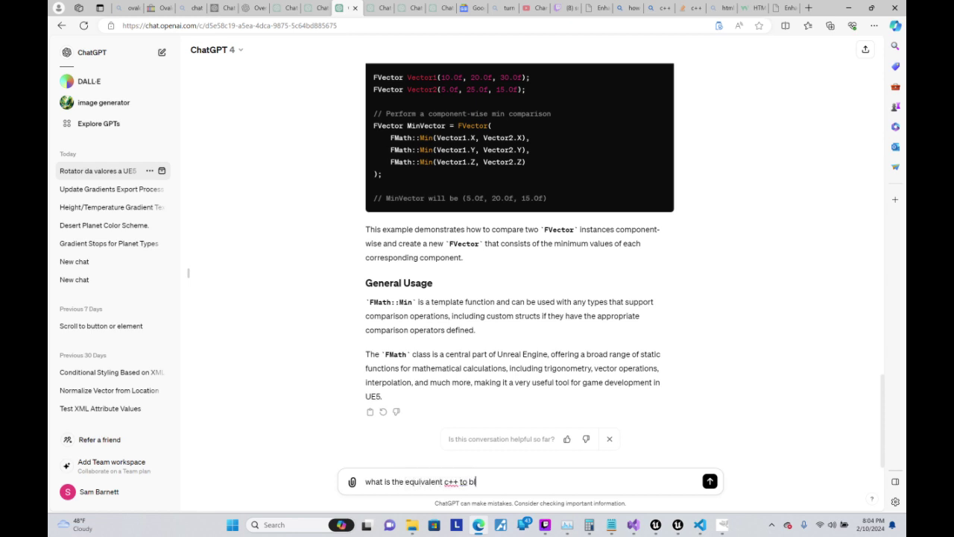
pyautogui.write('ueprint rot')
pyautogui.write('ate vector fun')
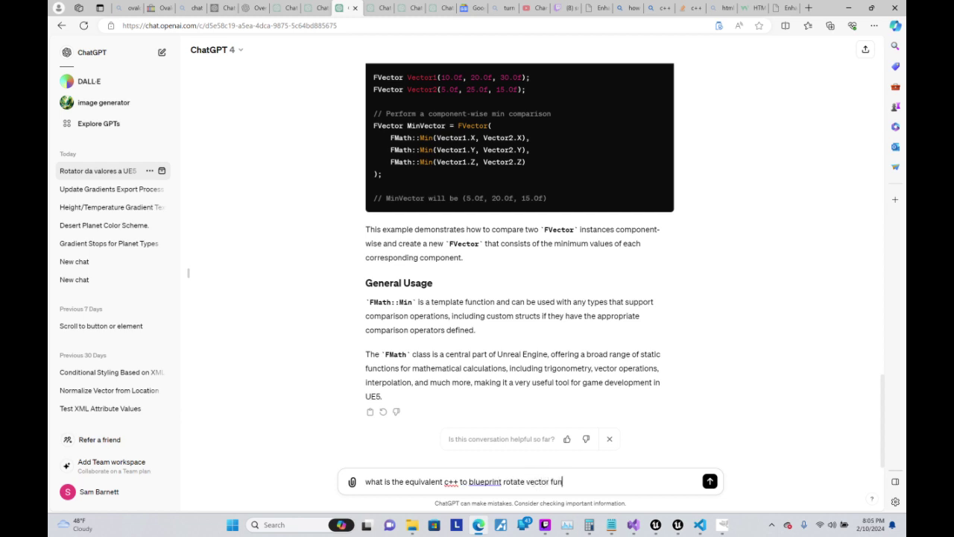
pyautogui.write('ction?')
pyautogui.press('Return')
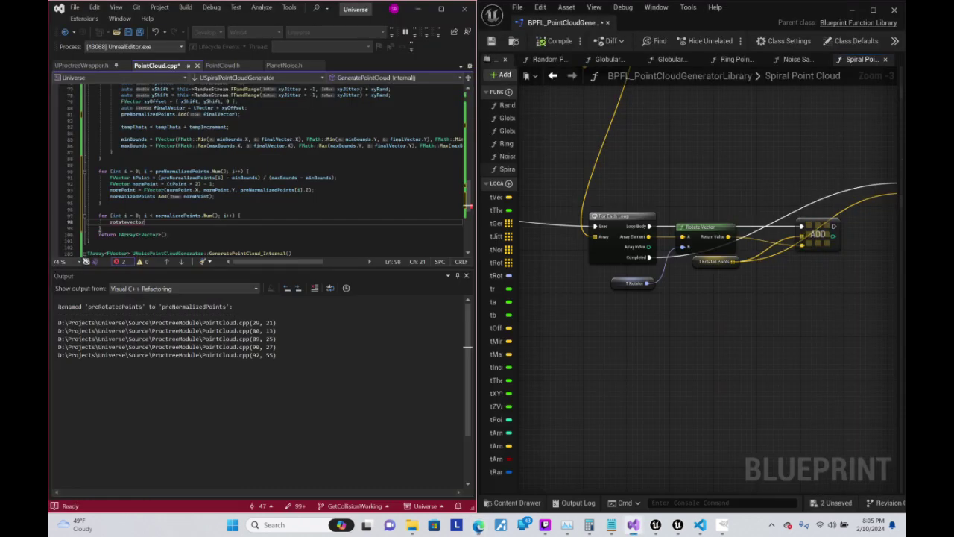
# - Replace rotatevector with an FVector::RotateAngleAxis call taking rotator as its argument
pyautogui.click(848, 8)
pyautogui.press('BackSpace')
pyautogui.press('BackSpace')
pyautogui.press('BackSpace')
pyautogui.press('BackSpace')
pyautogui.press('BackSpace')
pyautogui.press('BackSpace')
pyautogui.write('FVector')
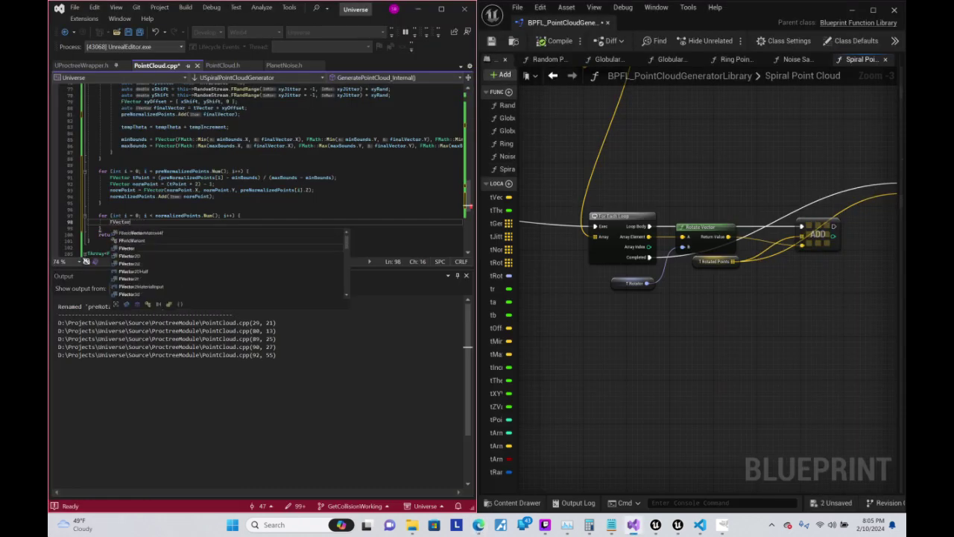
pyautogui.write('::R')
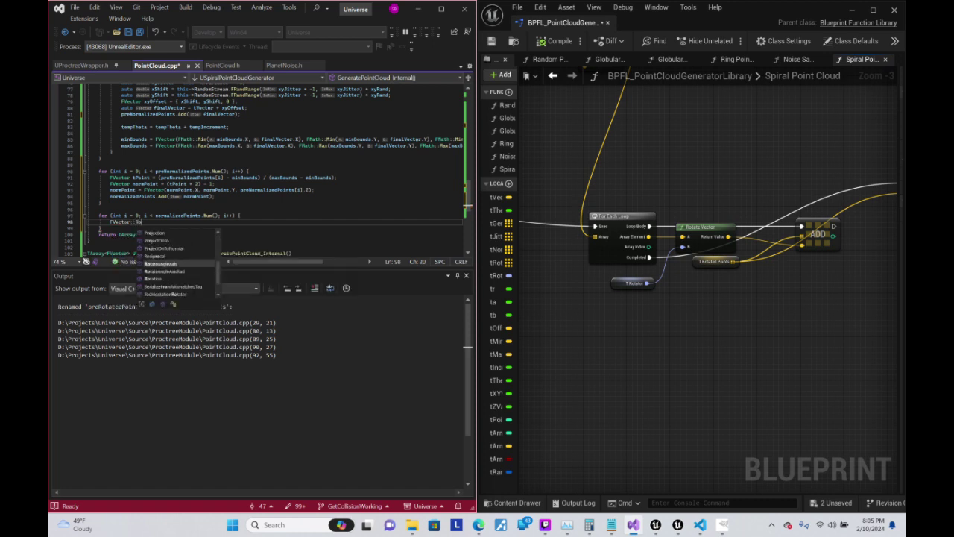
pyautogui.write('ot')
pyautogui.press('Tab')
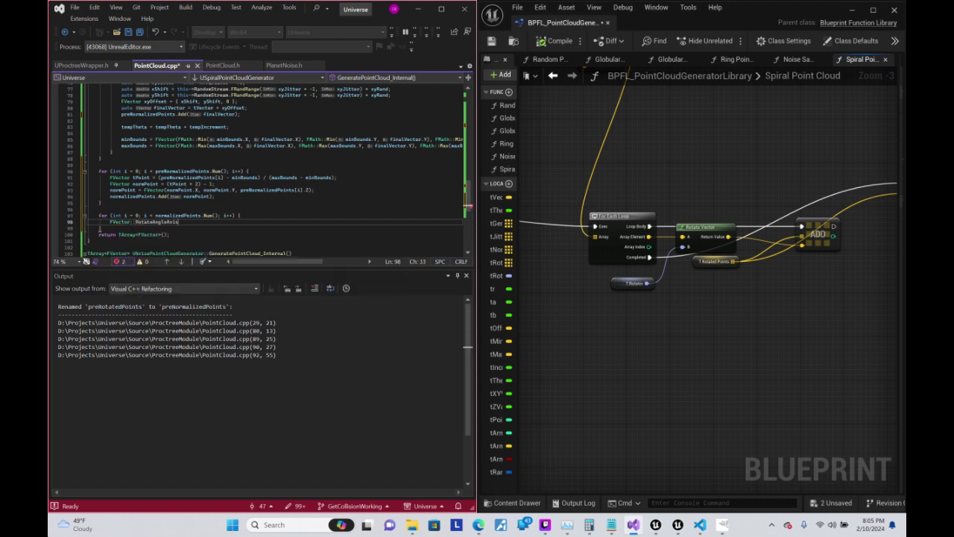
pyautogui.write('(')
pyautogui.write('tempR')
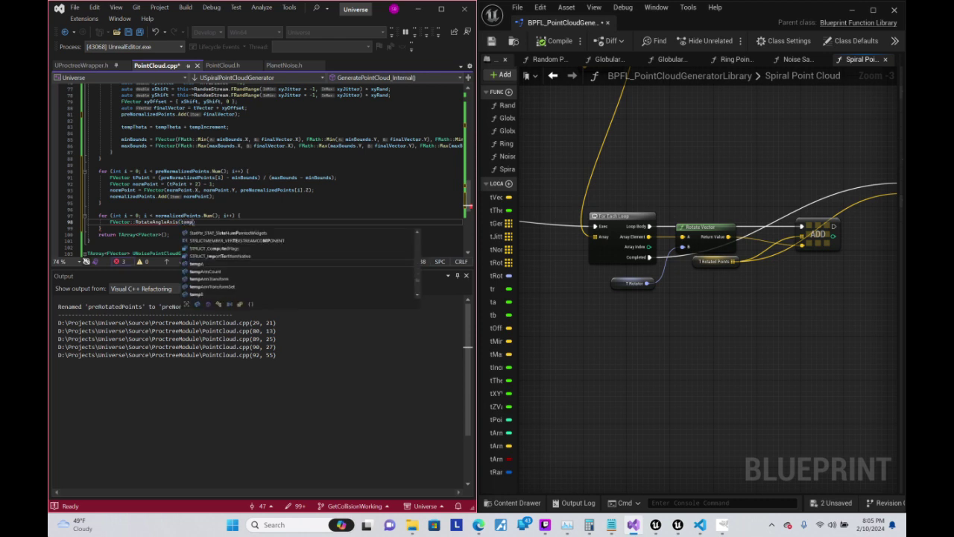
pyautogui.press('BackSpace')
pyautogui.press('BackSpace')
pyautogui.press('BackSpace')
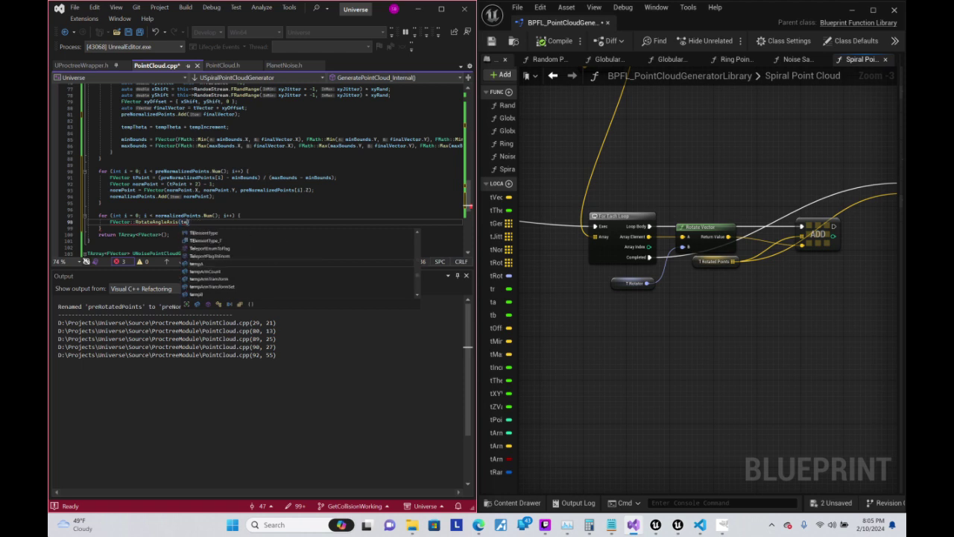
pyautogui.write('ratator')
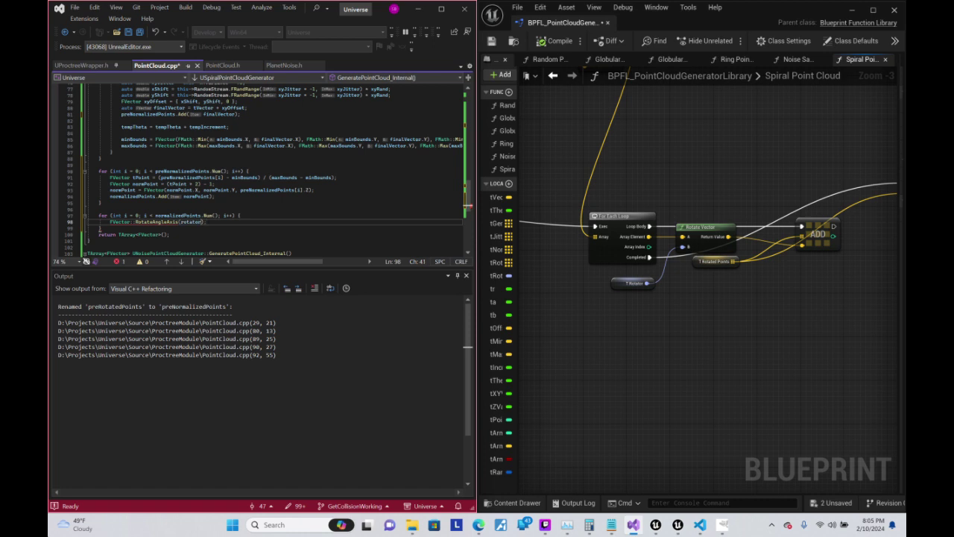
# - Insert normalizedPoints[i] before rotator and try a rotate method on it
pyautogui.hotkey('ctrl', 'Left')
pyautogui.hotkey('ctrl', 'Left')
pyautogui.press('Right')
pyautogui.press('Right')
pyautogui.write('normalized')
pyautogui.write('Points,')
pyautogui.press('BackSpace')
pyautogui.write('[i],')
pyautogui.moveTo(166, 221)
pyautogui.press('Left')
pyautogui.write('.rotat')
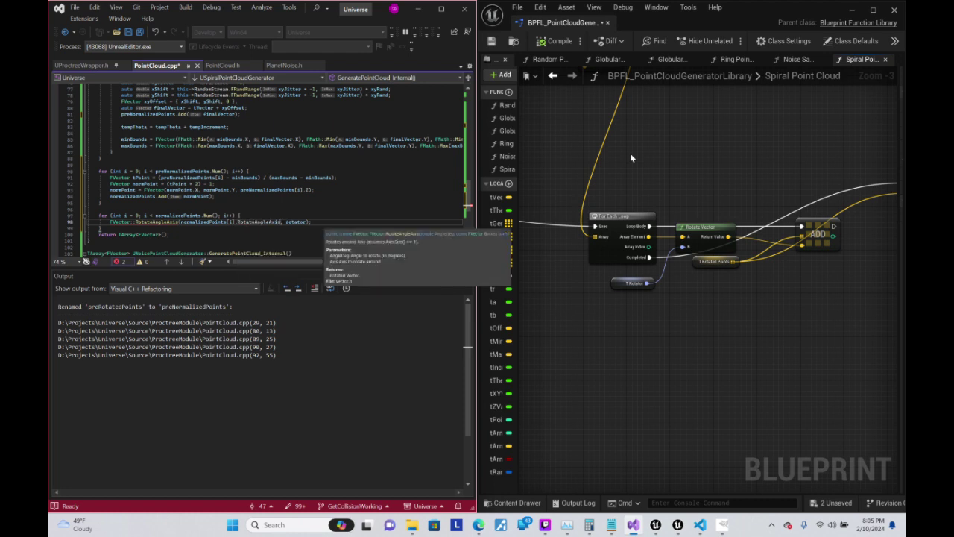
pyautogui.write('(')
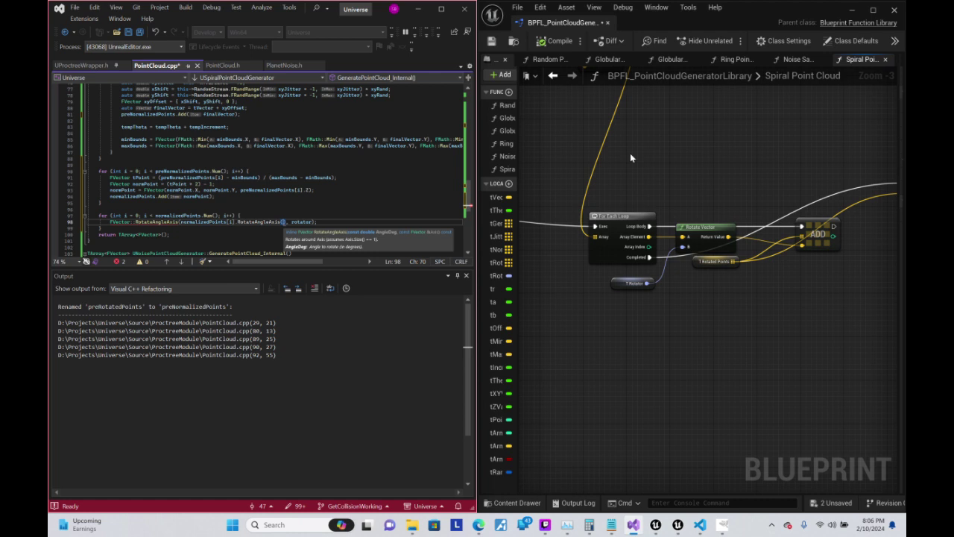
pyautogui.press('Delete')
pyautogui.press('Delete')
pyautogui.press('Right')
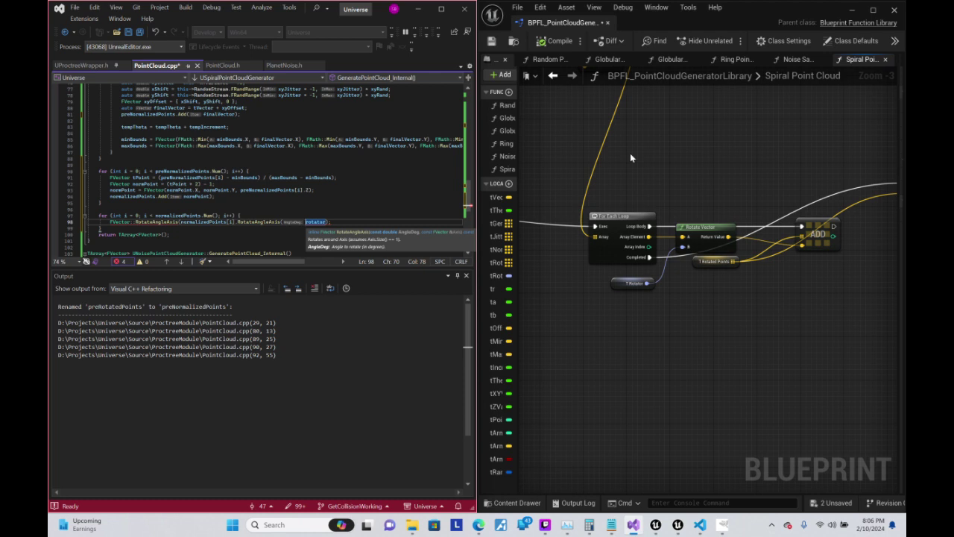
pyautogui.press('Escape')
pyautogui.hotkey('shift', 'Home')
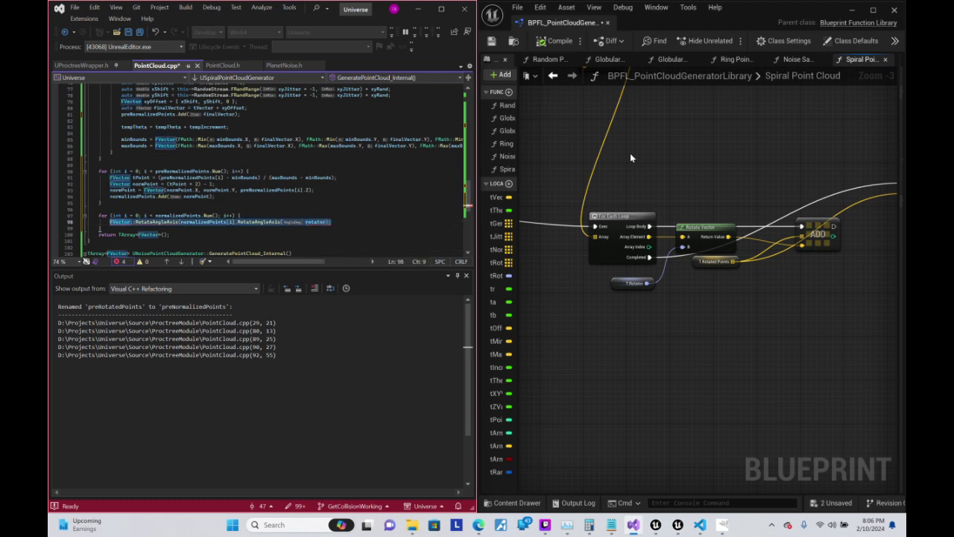
pyautogui.press('BackSpace')
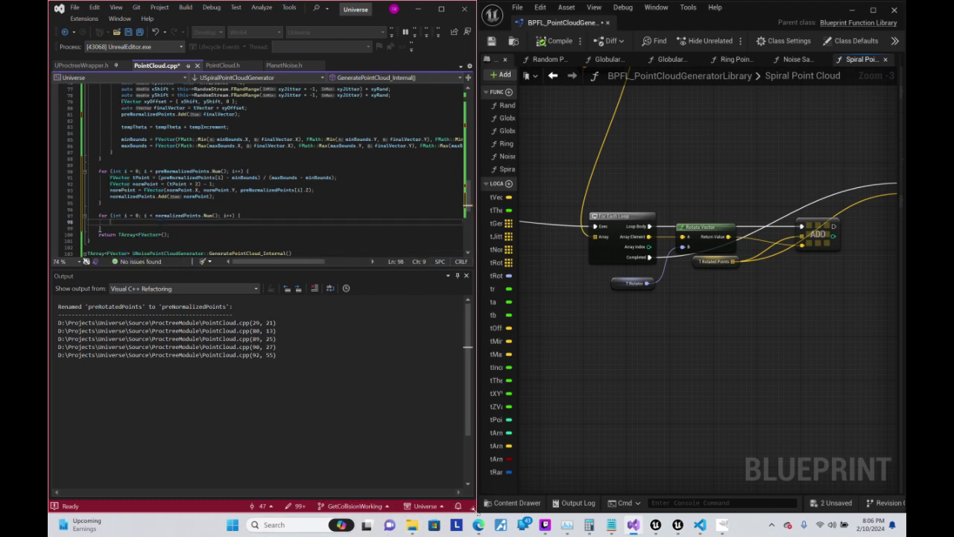
pyautogui.click(705, 227)
pyautogui.doubleClick(705, 227)
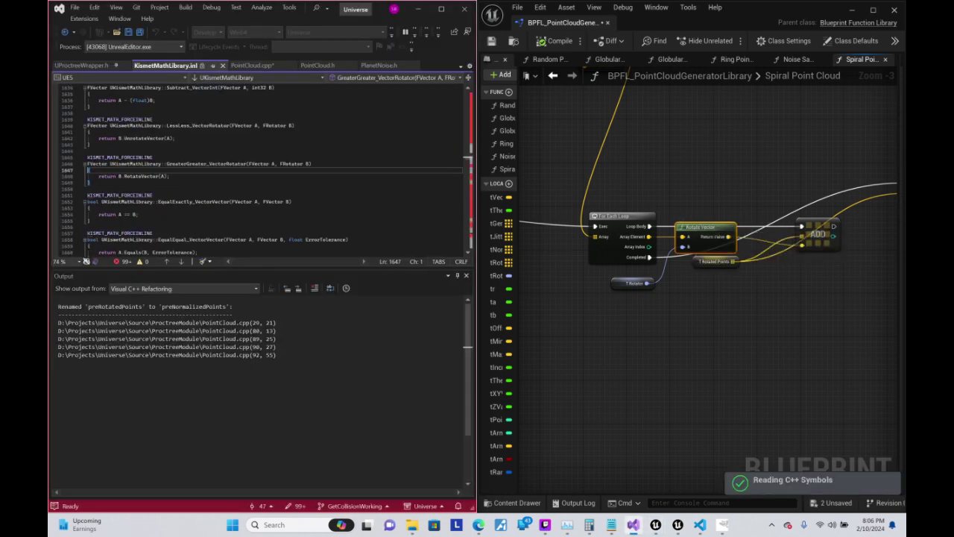
pyautogui.click(144, 176)
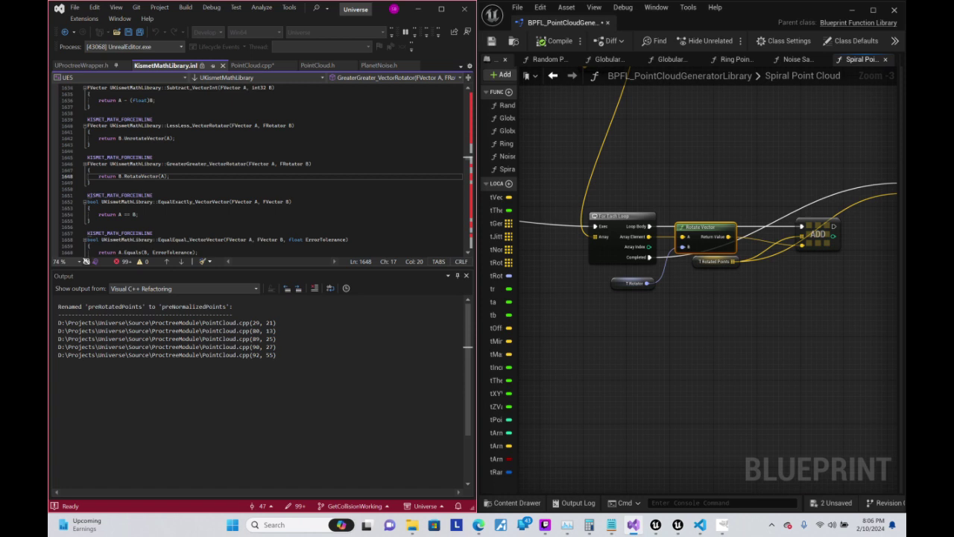
pyautogui.click(426, 13)
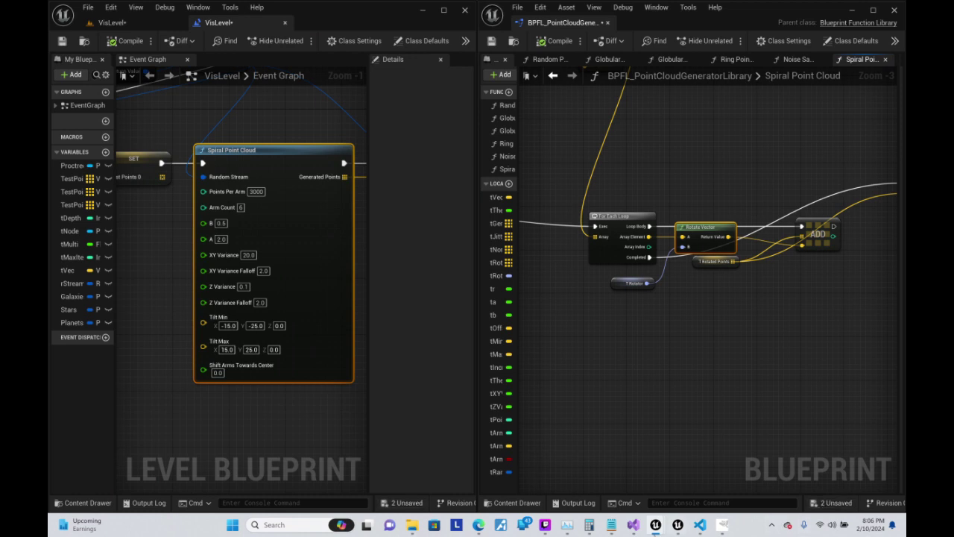
pyautogui.click(633, 524)
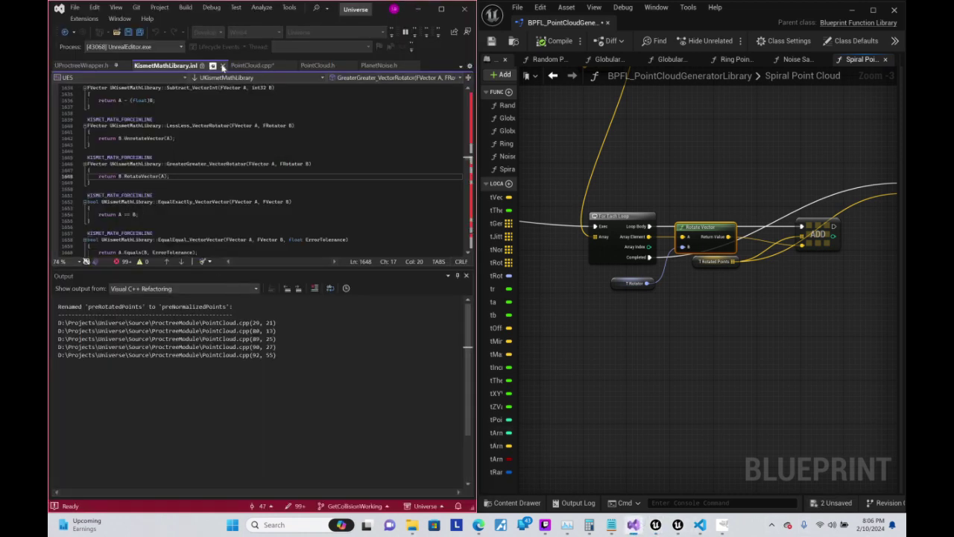
pyautogui.click(251, 65)
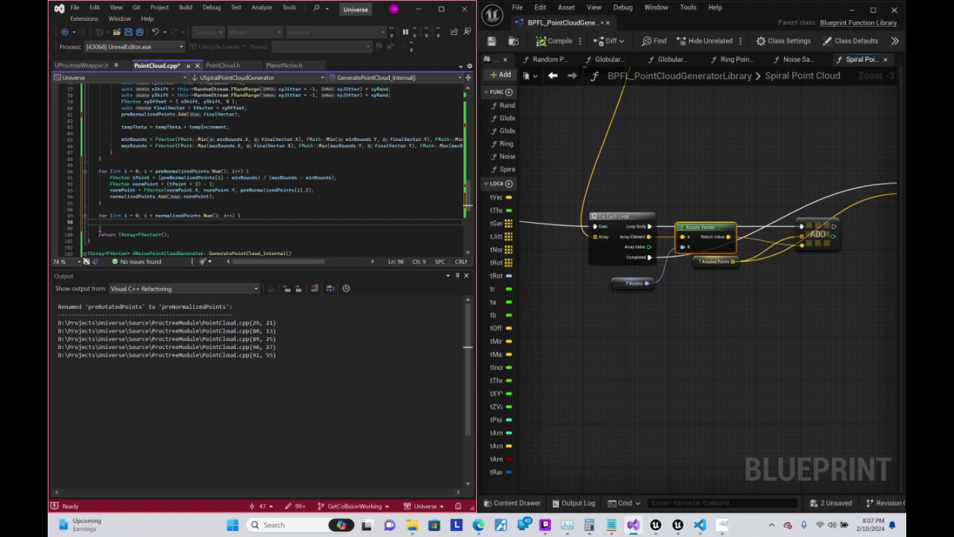
# - After checking the Rotate Vector node's source, write rotator.RotateVector(normalizedPoints[i]) on line 98
pyautogui.write('normaliz')
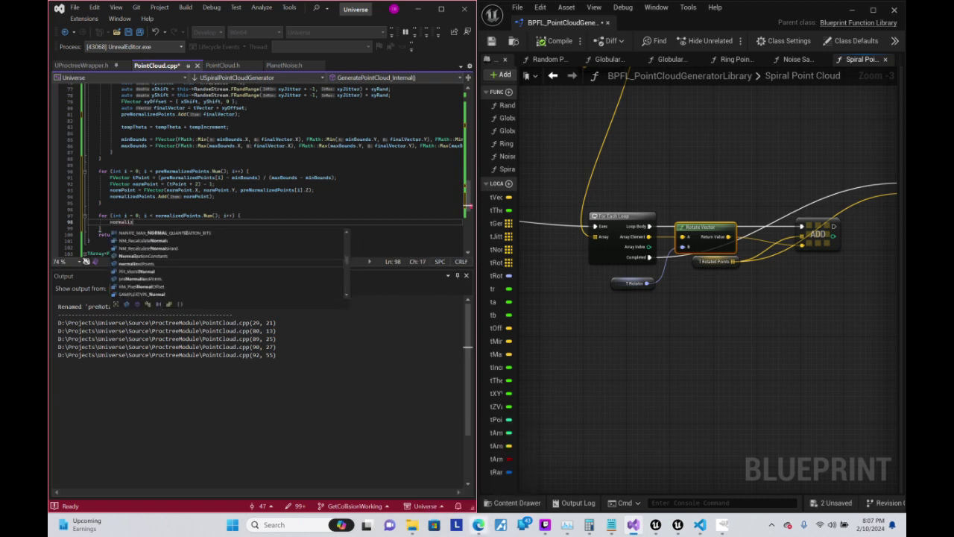
pyautogui.write('edPoints')
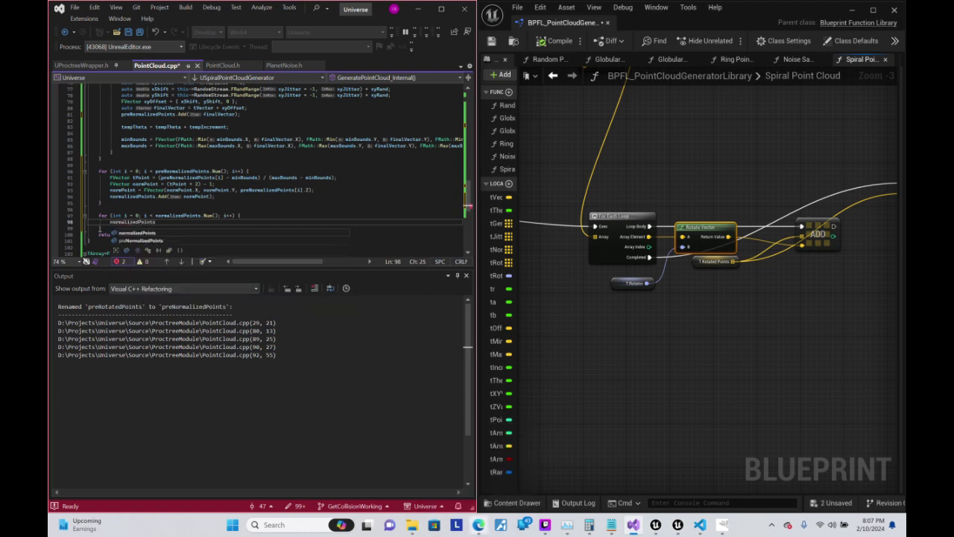
pyautogui.write('[i].R')
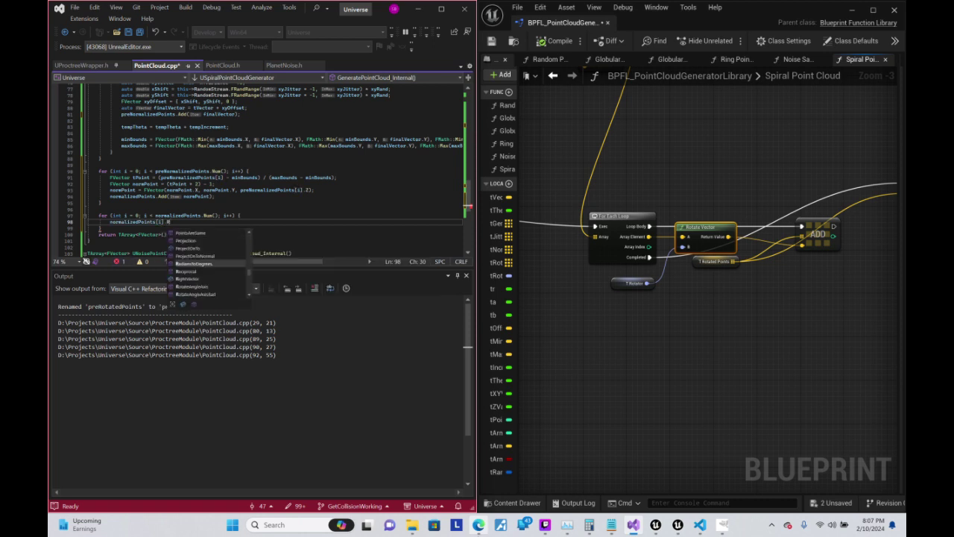
pyautogui.write('otate')
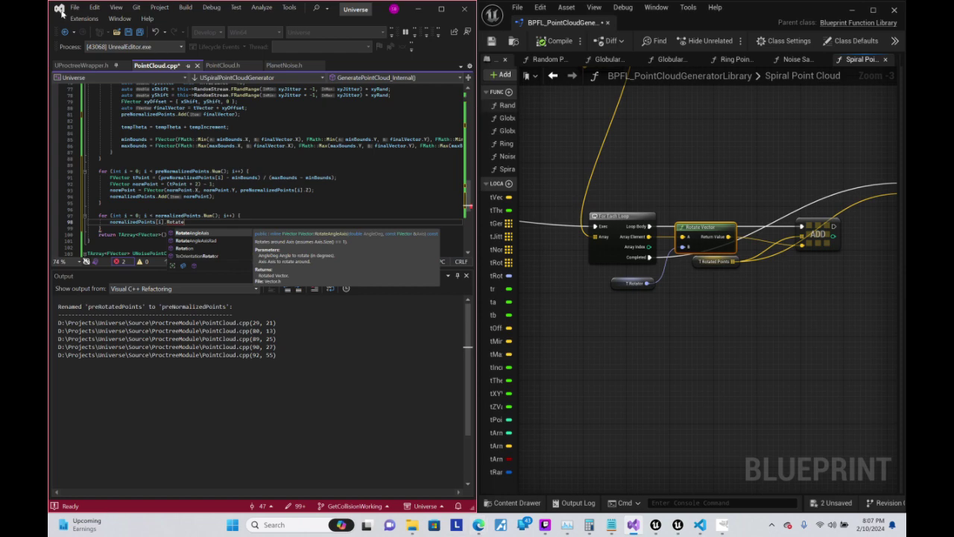
pyautogui.doubleClick(694, 231)
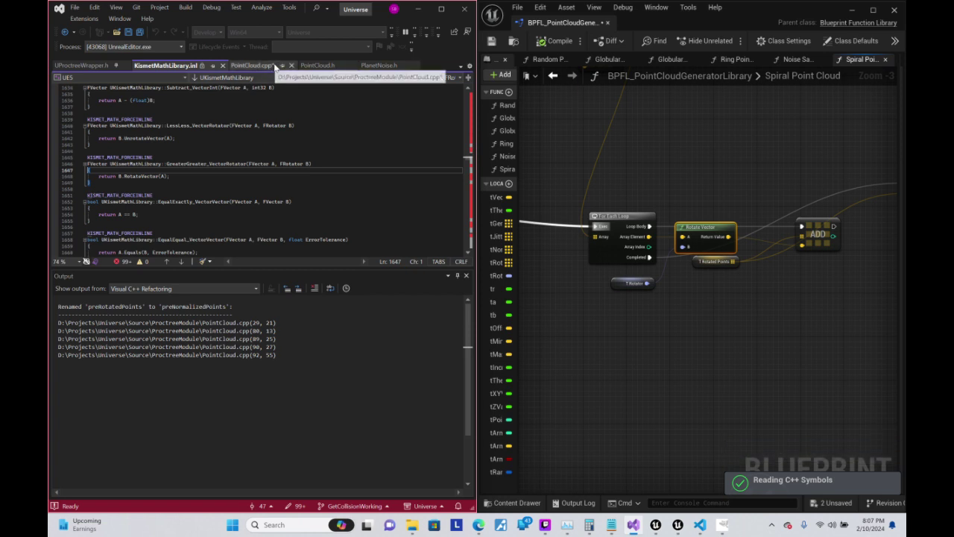
pyautogui.click(275, 68)
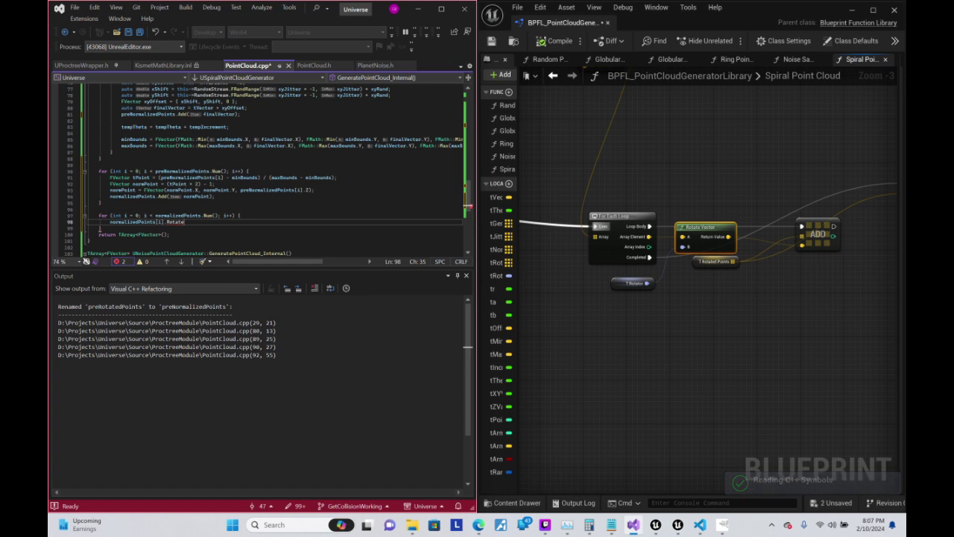
pyautogui.write('rotator')
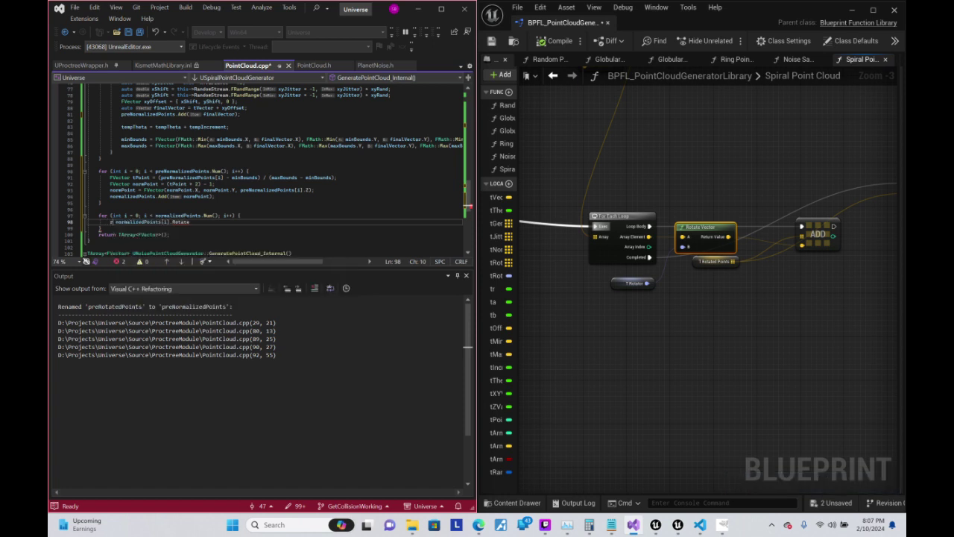
pyautogui.press('BackSpace')
pyautogui.write('.RotateVector(')
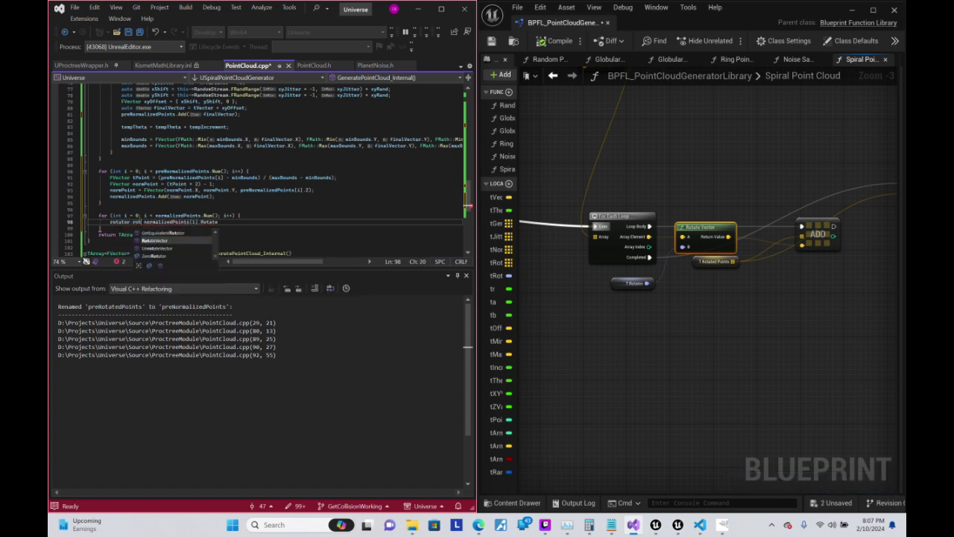
pyautogui.write('(')
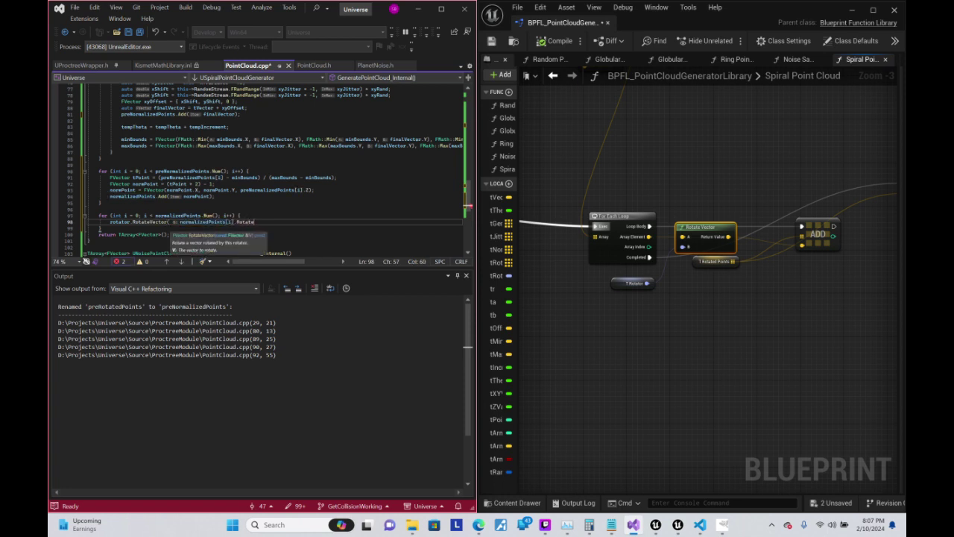
pyautogui.write('[i], R')
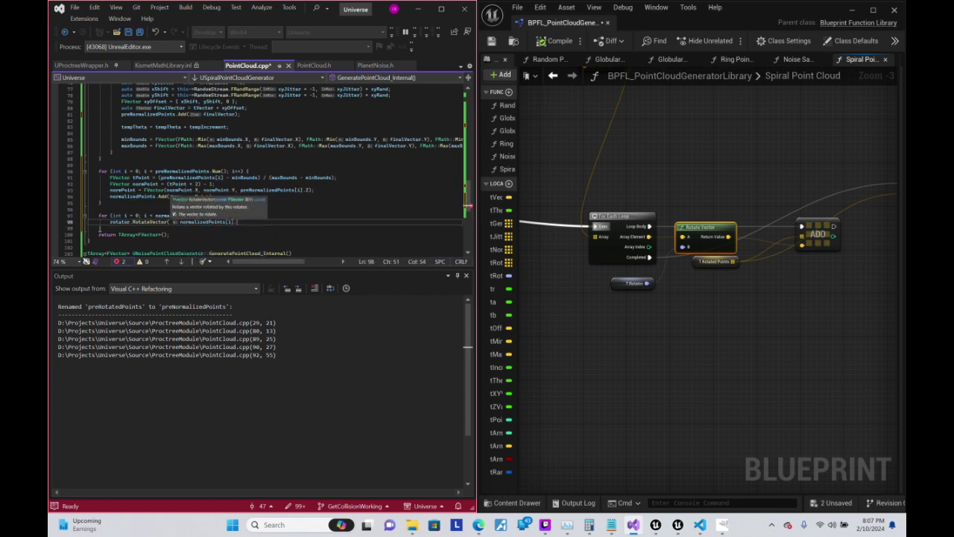
pyautogui.press('BackSpace')
pyautogui.press('BackSpace')
pyautogui.press('Left')
pyautogui.press('Left')
pyautogui.press('Left')
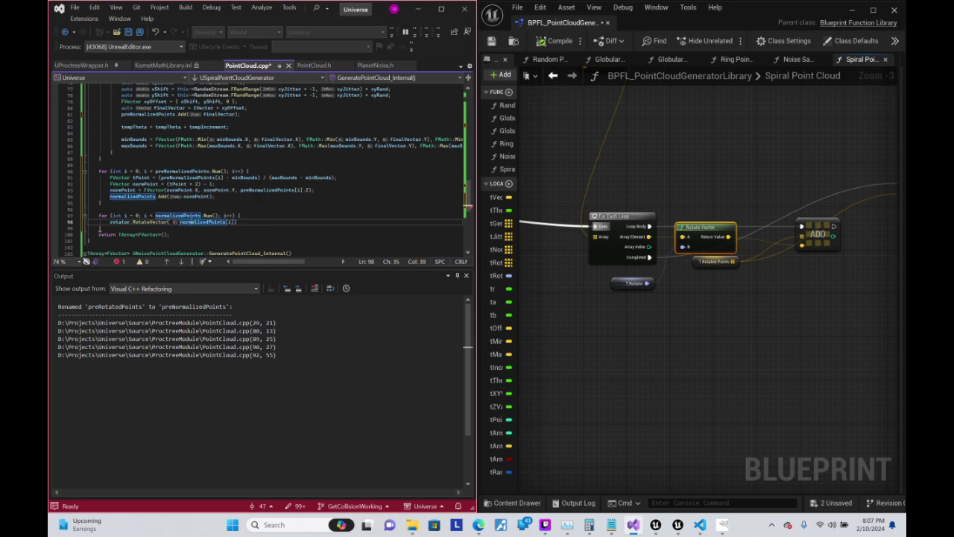
# - Wrap it as returnPoints.Add(rotator.RotateVector(normalizedPoints[i])); and save PointCloud.cpp
pyautogui.click(126, 221)
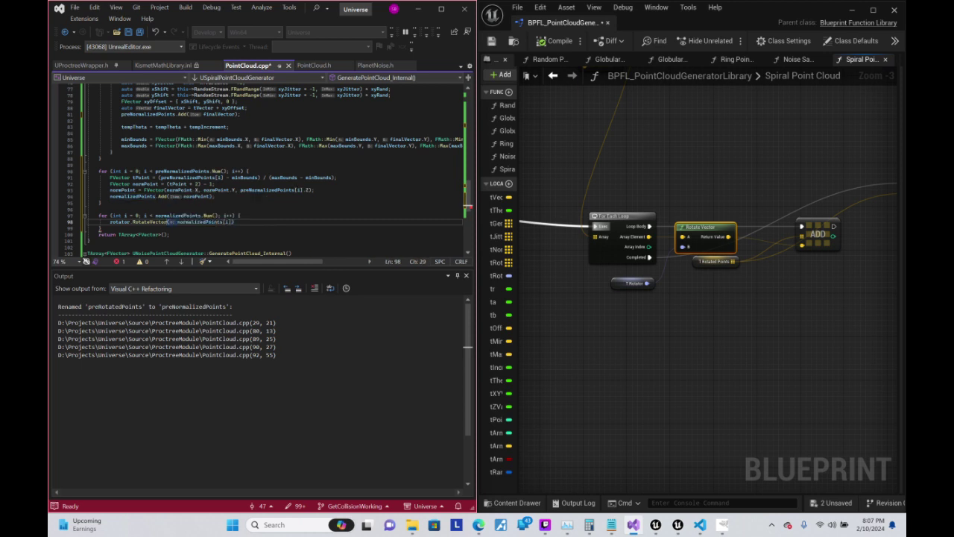
pyautogui.press('Left')
pyautogui.write('return')
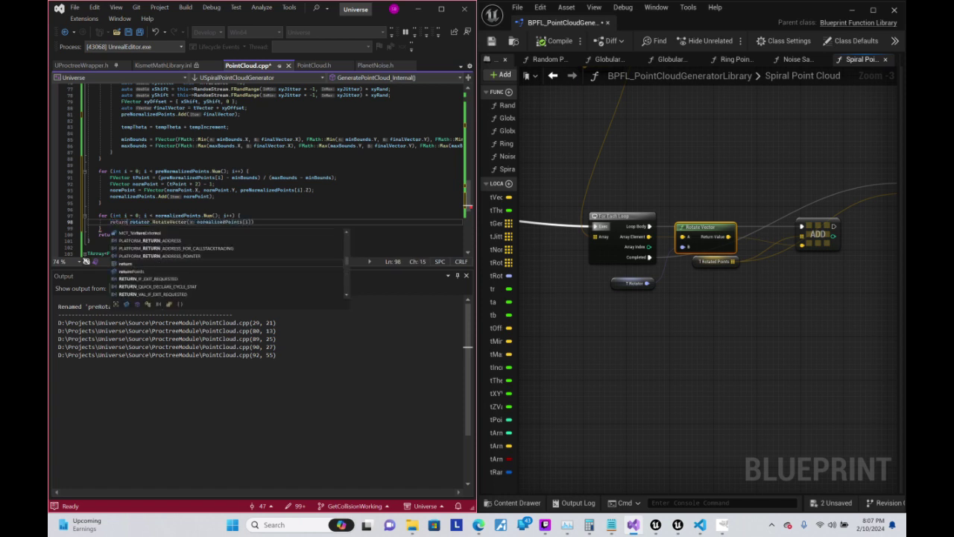
pyautogui.write('Points.')
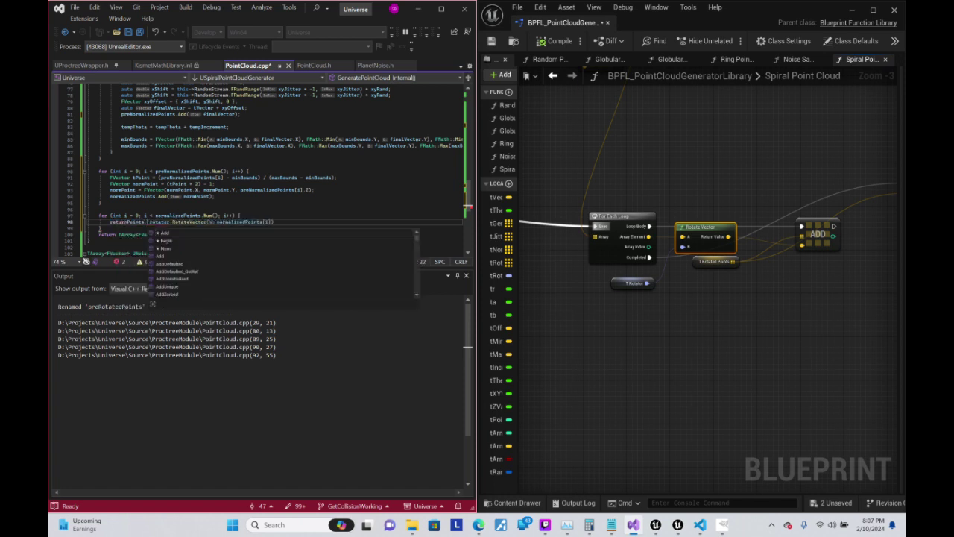
pyautogui.press('Tab')
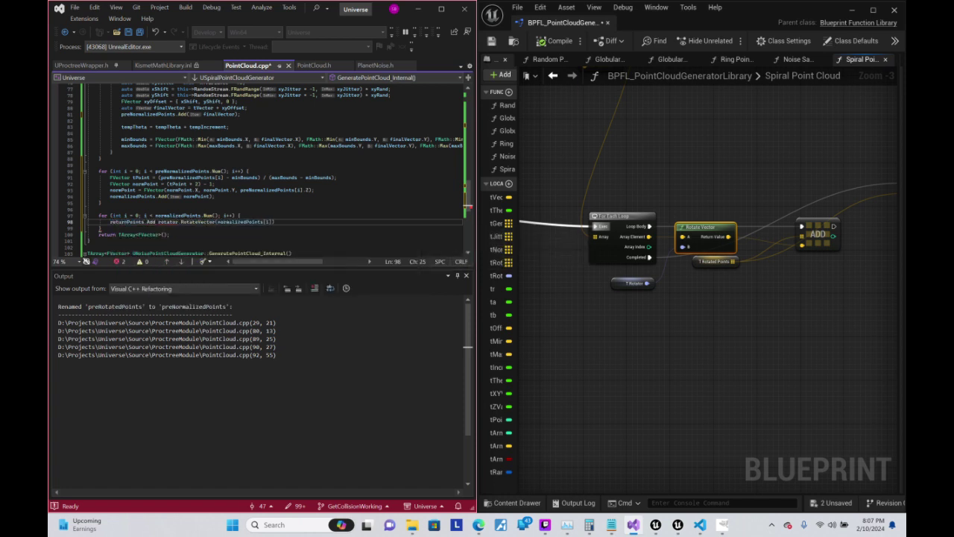
pyautogui.write('(')
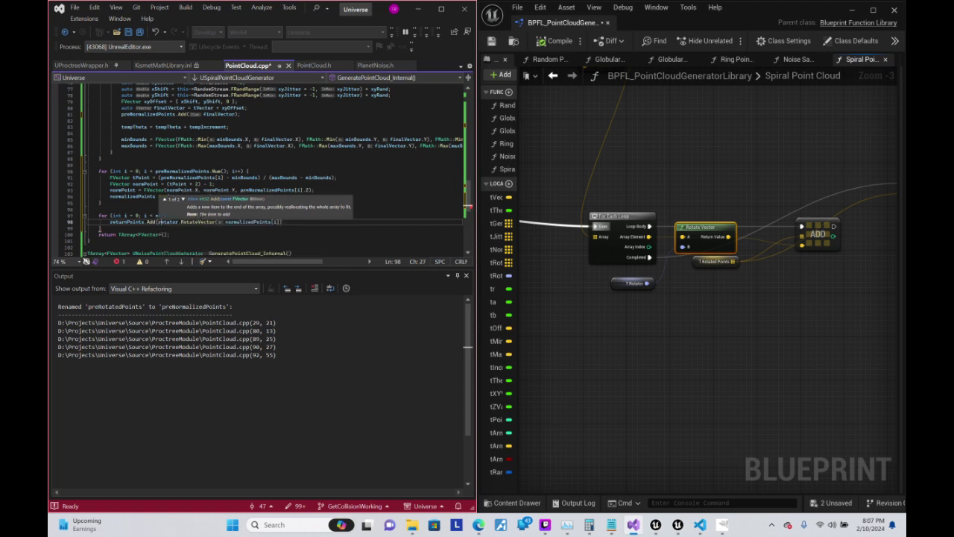
pyautogui.press('Tab')
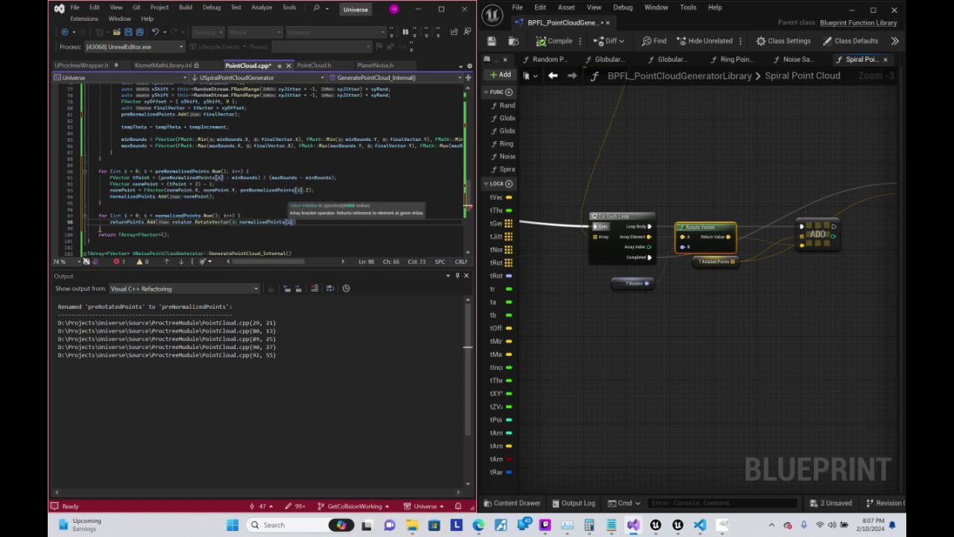
pyautogui.write(']));')
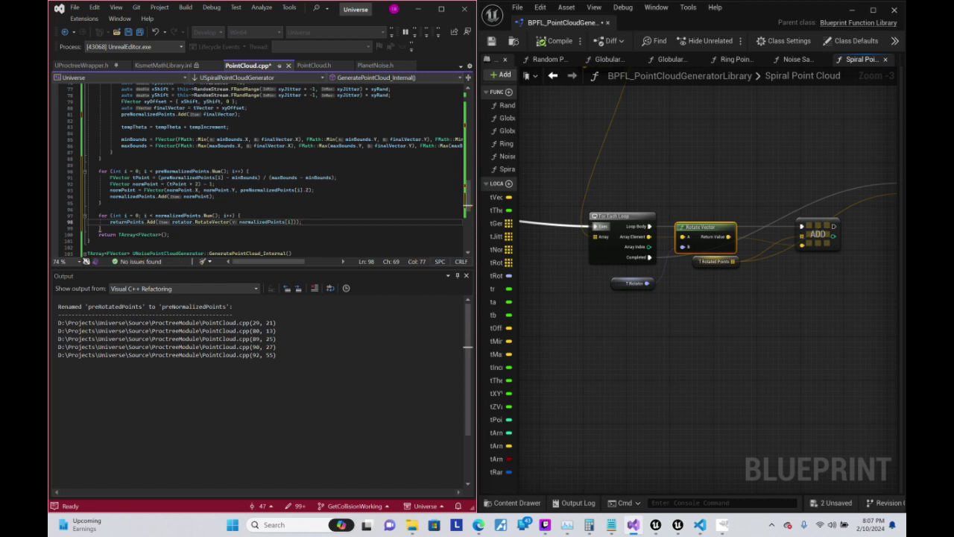
pyautogui.hotkey('ctrl', 's')
# - Scroll up and back down through PointCloud.cpp to review the point cloud code
pyautogui.click(150, 145)
pyautogui.scroll(2, 150, 145)
pyautogui.scroll(2, 150, 145)
pyautogui.scroll(2, 150, 145)
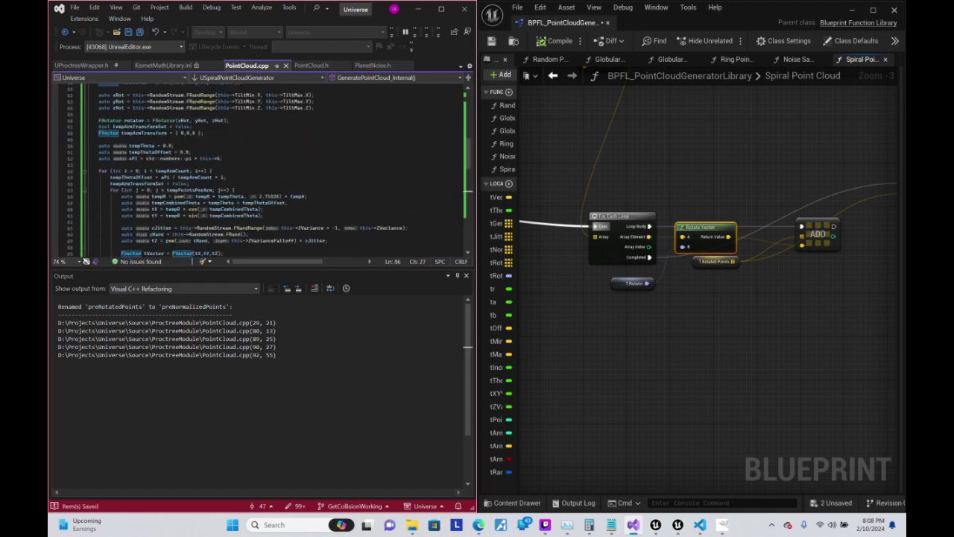
pyautogui.scroll(2, 150, 145)
pyautogui.scroll(5, 150, 145)
pyautogui.scroll(5, 150, 145)
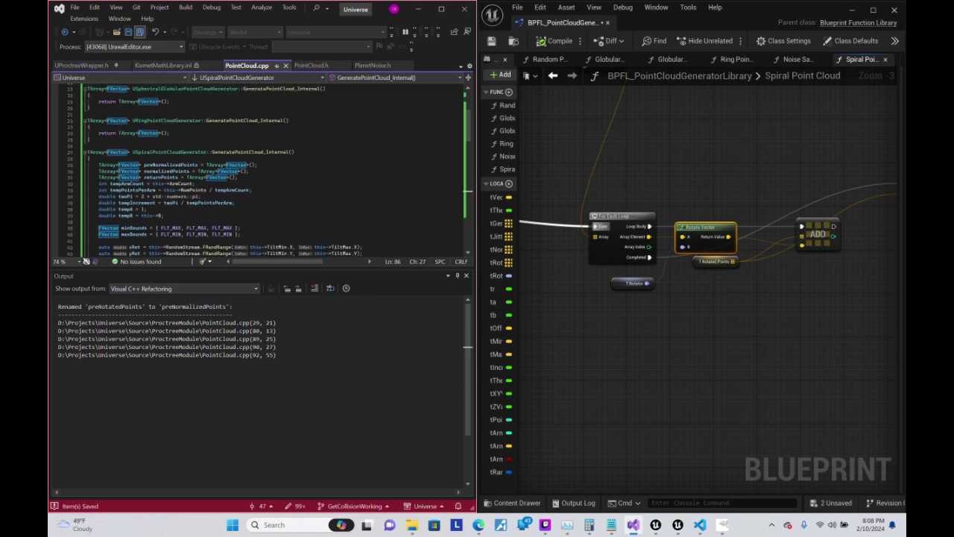
pyautogui.click(193, 133)
pyautogui.scroll(-2, 194, 133)
pyautogui.scroll(-2, 194, 133)
pyautogui.scroll(-3, 193, 132)
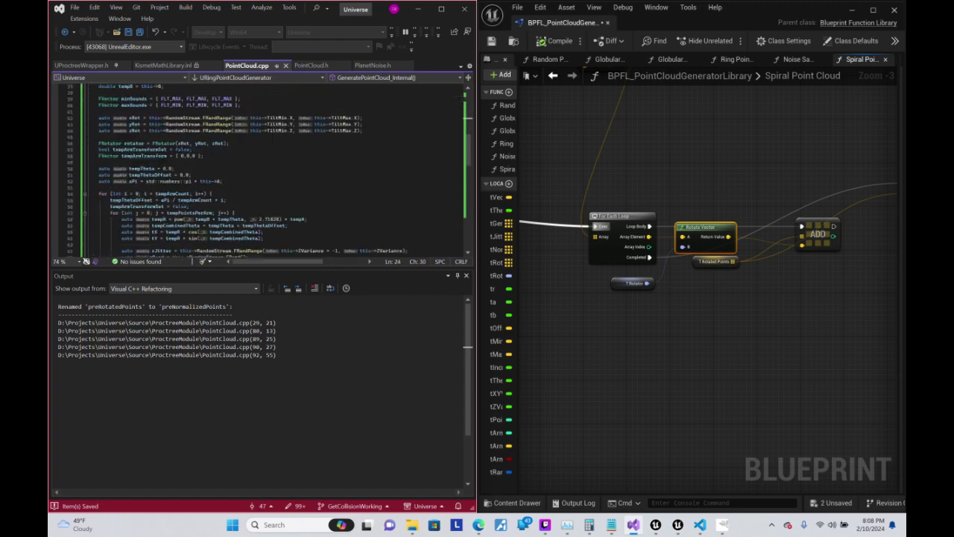
pyautogui.scroll(-3, 194, 133)
pyautogui.scroll(-4, 194, 133)
pyautogui.scroll(-3, 194, 132)
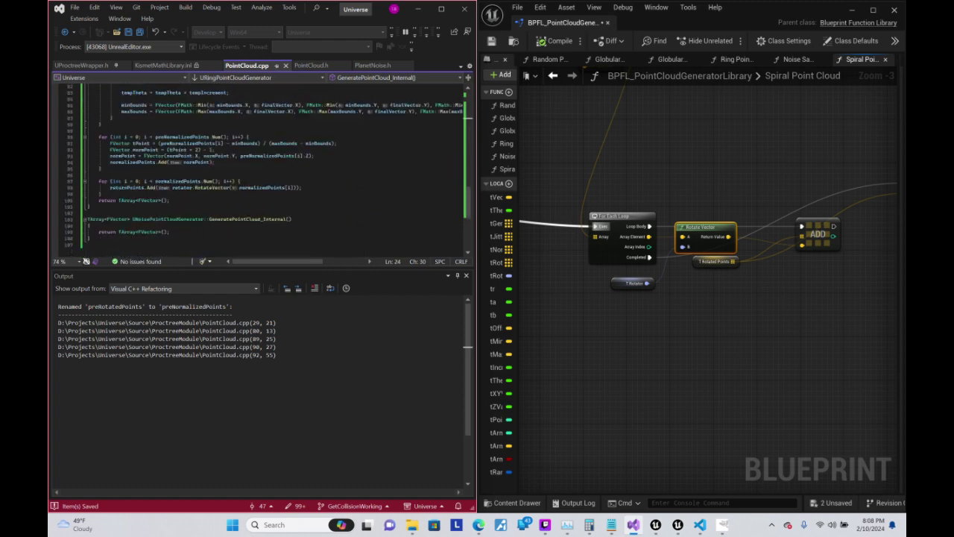
# - Show PointCloud.h at the USpiralPointCloudGenerator parameters, ZVariance through TiltMax
pyautogui.click(316, 64)
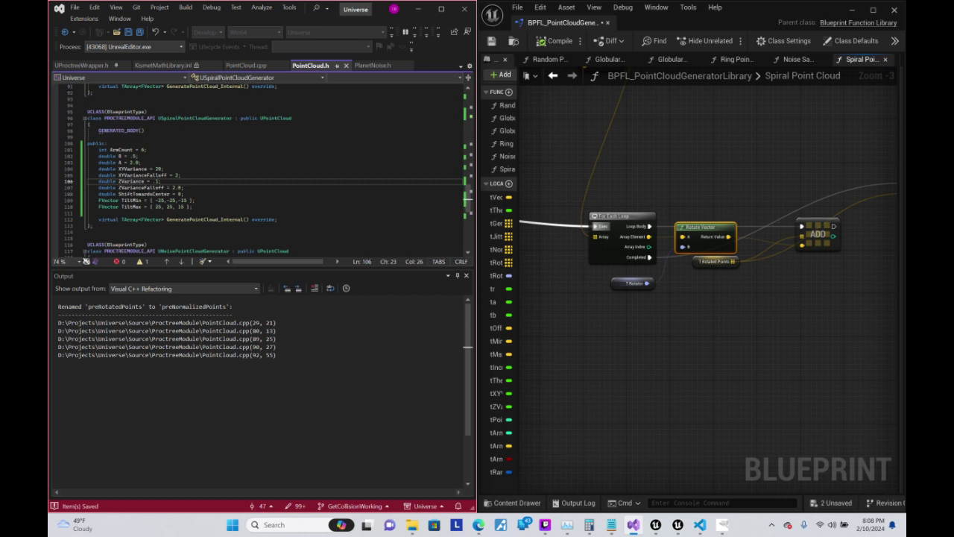
pyautogui.scroll(-4, 261, 172)
pyautogui.scroll(-5, 261, 171)
pyautogui.scroll(4, 261, 172)
pyautogui.scroll(3, 261, 171)
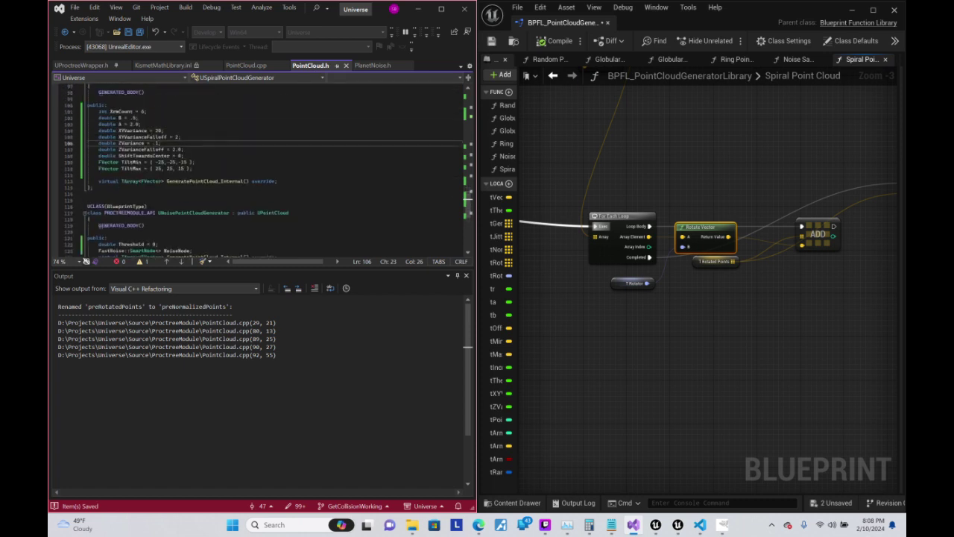
pyautogui.scroll(1, 261, 172)
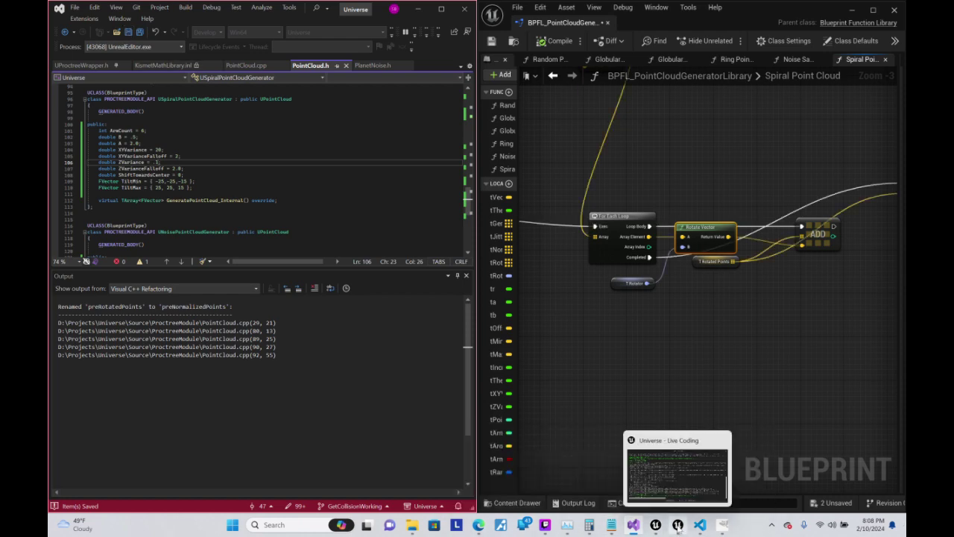
# - In the VisLevel Blueprint graph, search actions for 'us', 'spiral', then 'point cloud'
pyautogui.click(660, 525)
pyautogui.moveTo(660, 526)
pyautogui.click(607, 476)
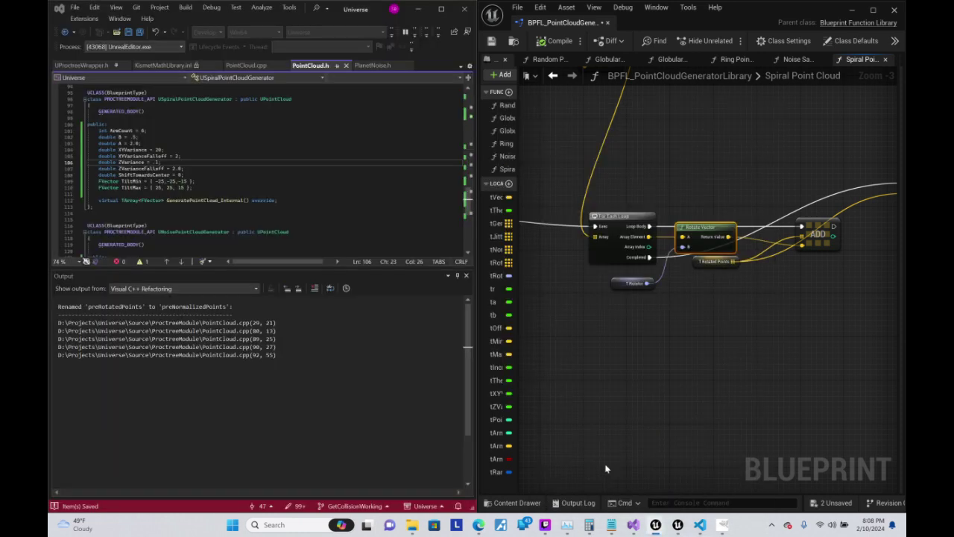
pyautogui.rightClick(596, 404)
pyautogui.write('us')
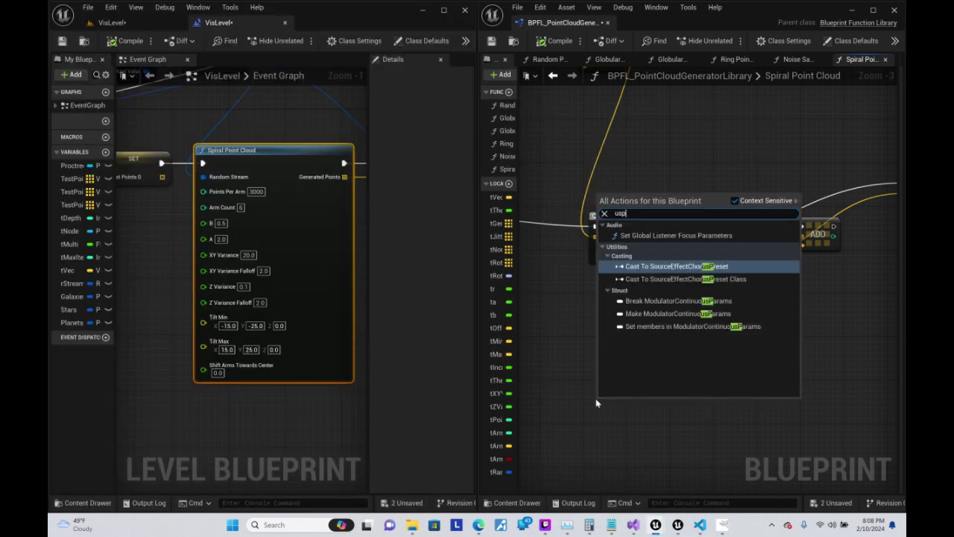
pyautogui.press('BackSpace')
pyautogui.press('BackSpace')
pyautogui.write('s')
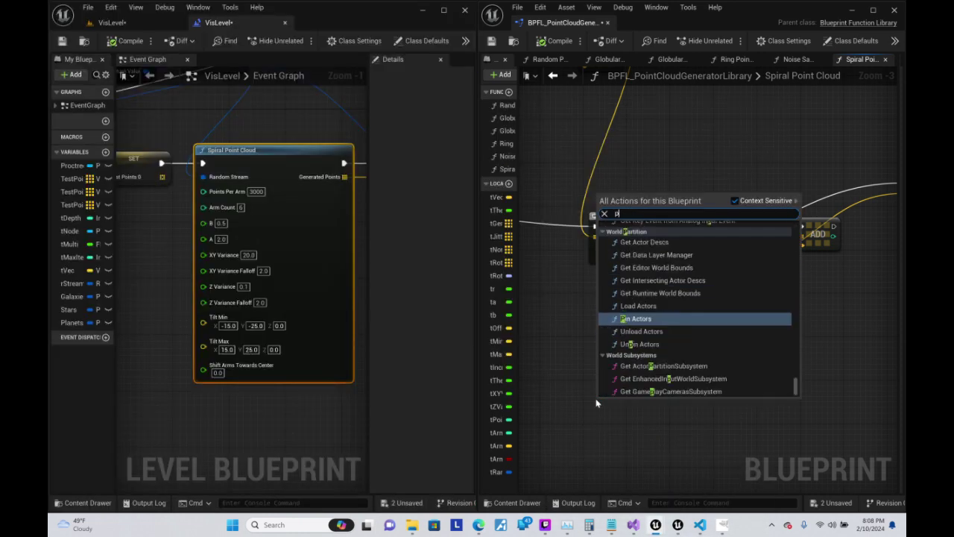
pyautogui.write('piral')
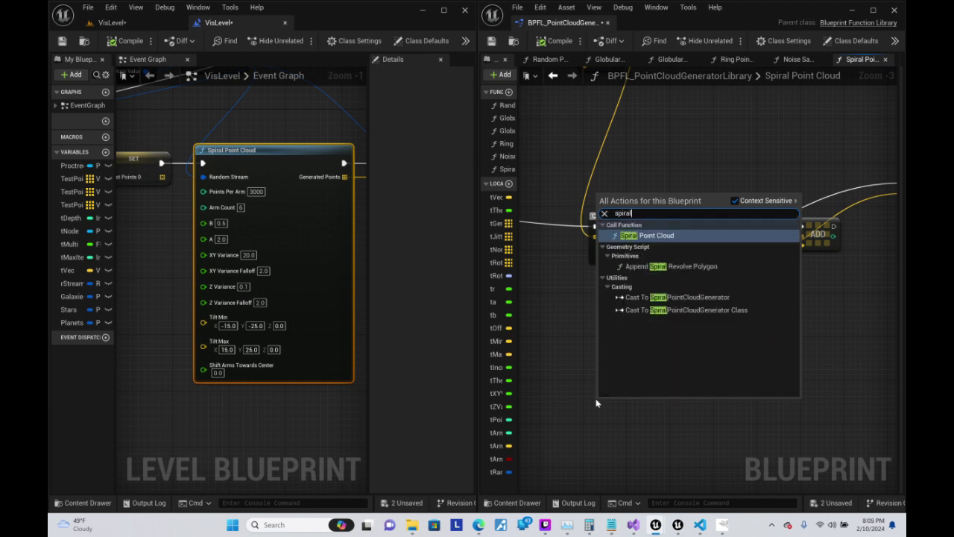
pyautogui.press('BackSpace')
pyautogui.press('BackSpace')
pyautogui.press('BackSpace')
pyautogui.press('BackSpace')
pyautogui.press('BackSpace')
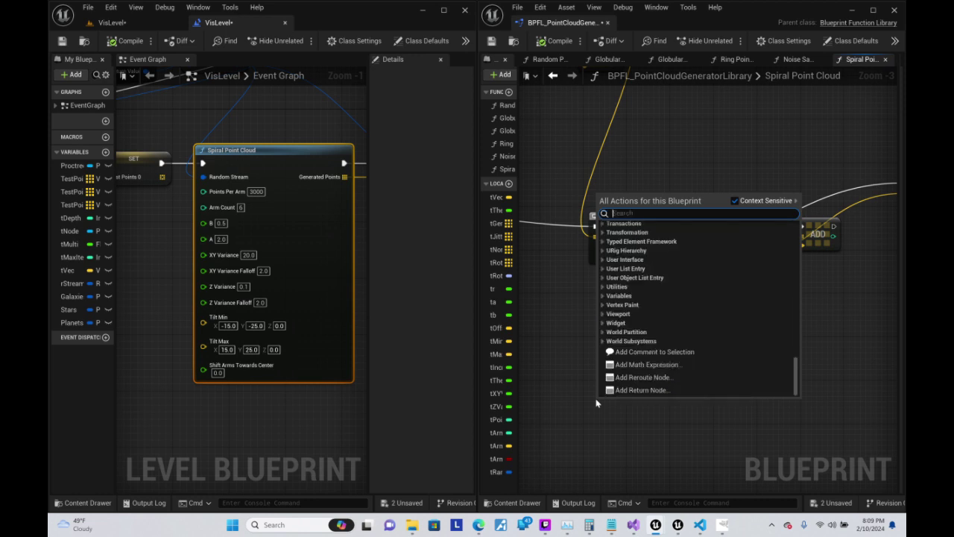
pyautogui.write('point clou')
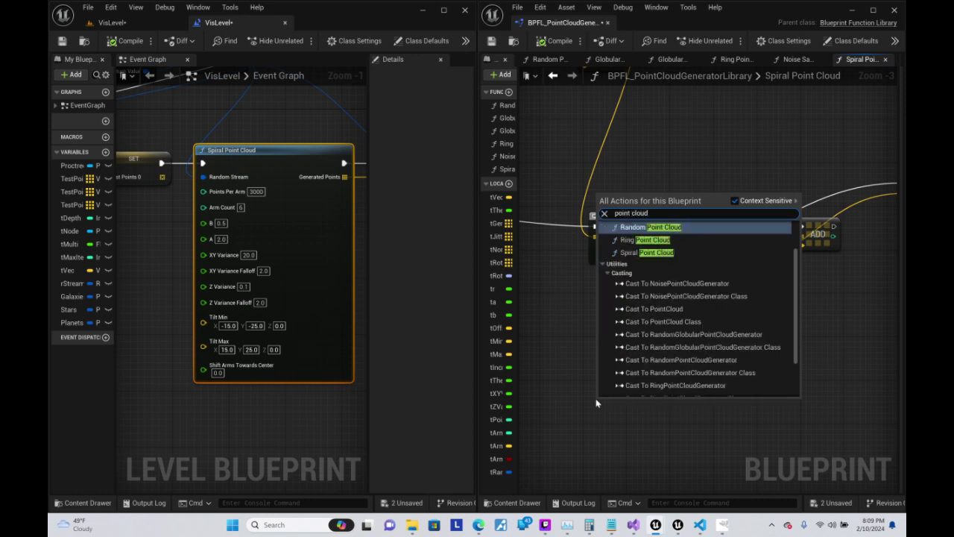
pyautogui.write('d')
# - Add a Cast To SpiralPointCloudGenerator node from the results, then delete it
pyautogui.press('Down')
pyautogui.press('Down')
pyautogui.press('Down')
pyautogui.press('Up')
pyautogui.press('Up')
pyautogui.press('Up')
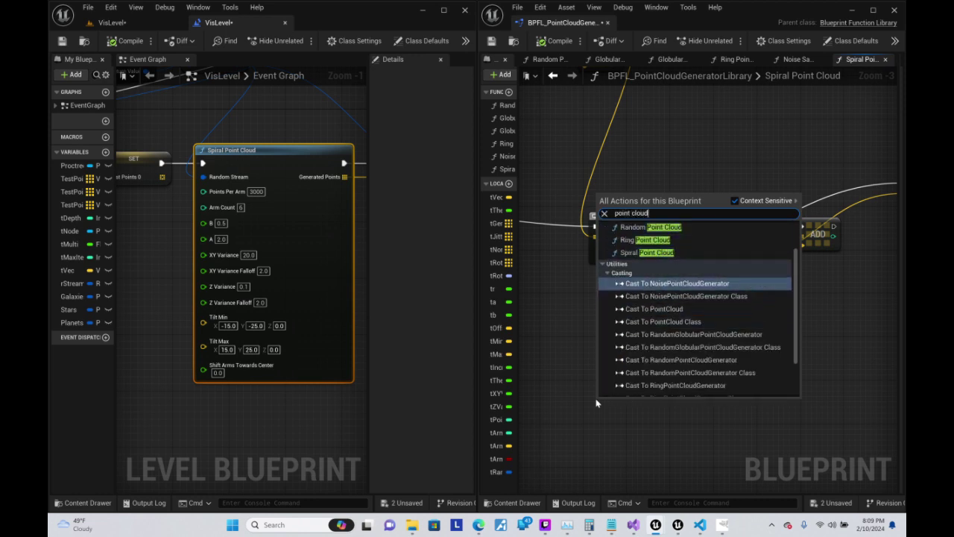
pyautogui.press('Up')
pyautogui.press('Up')
pyautogui.press('Down')
pyautogui.press('Down')
pyautogui.press('Down')
pyautogui.press('Down')
pyautogui.press('Down')
pyautogui.press('Down')
pyautogui.press('Down')
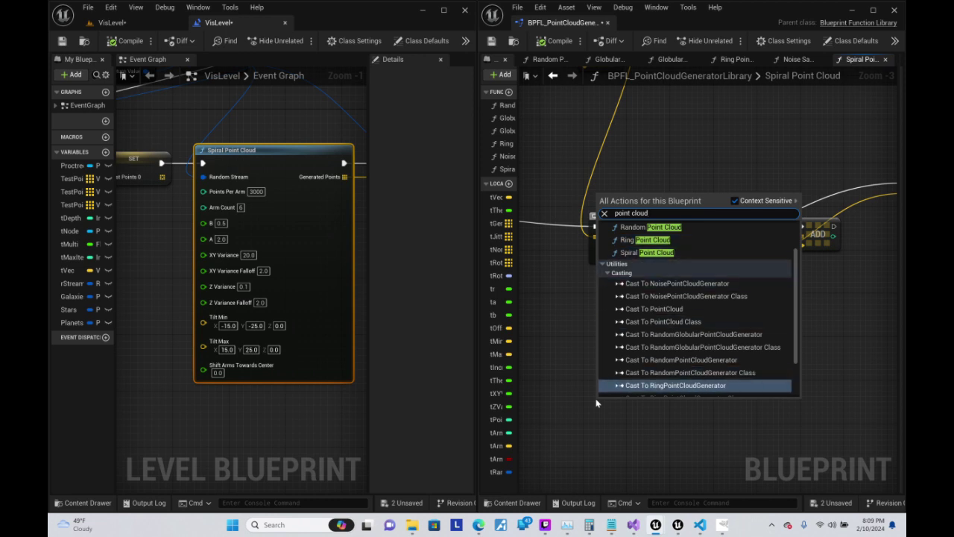
pyautogui.press('Down')
pyautogui.press('Down')
pyautogui.press('Down')
pyautogui.press('Up')
pyautogui.press('Up')
pyautogui.press('Up')
pyautogui.press('Up')
pyautogui.press('Down')
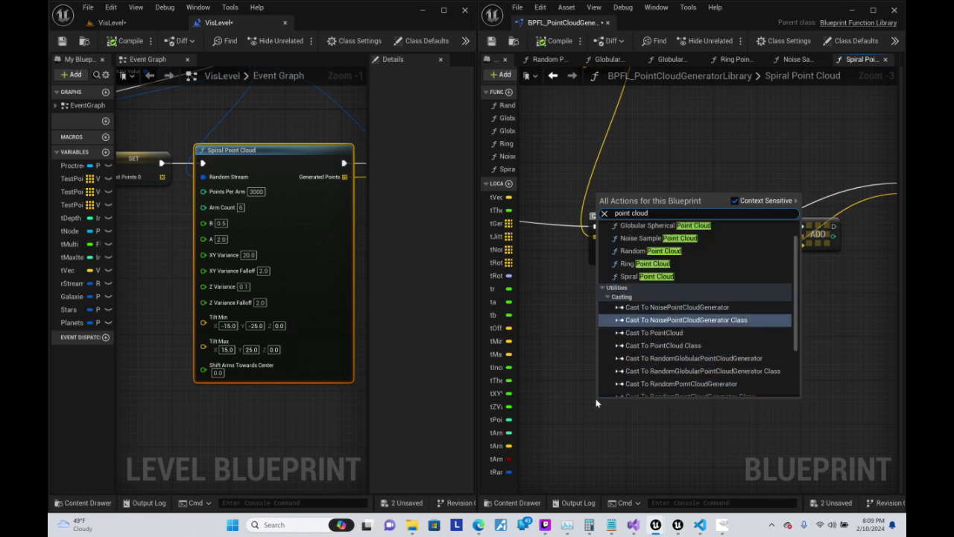
pyautogui.press('Down')
pyautogui.press('Down')
pyautogui.press('Down')
pyautogui.press('Down')
pyautogui.press('Down')
pyautogui.press('Down')
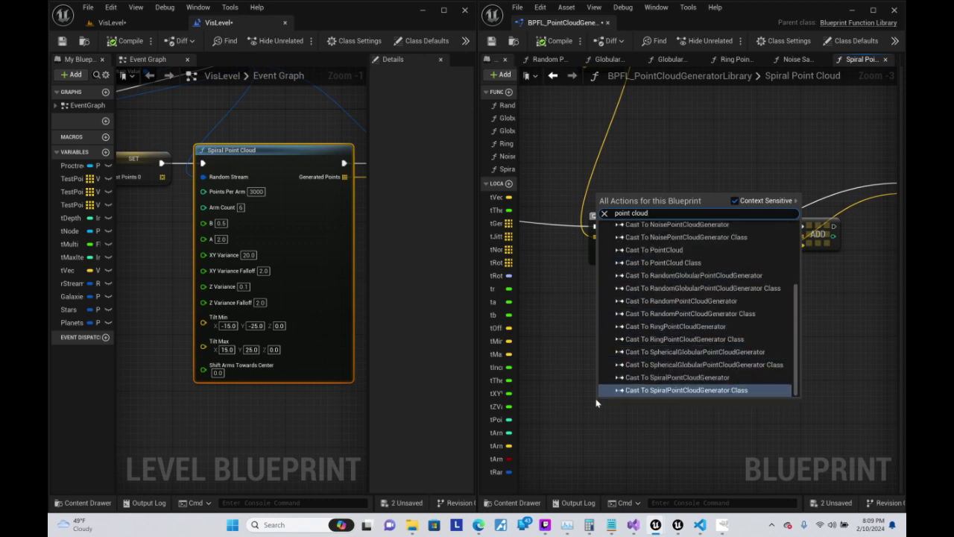
pyautogui.press('Up')
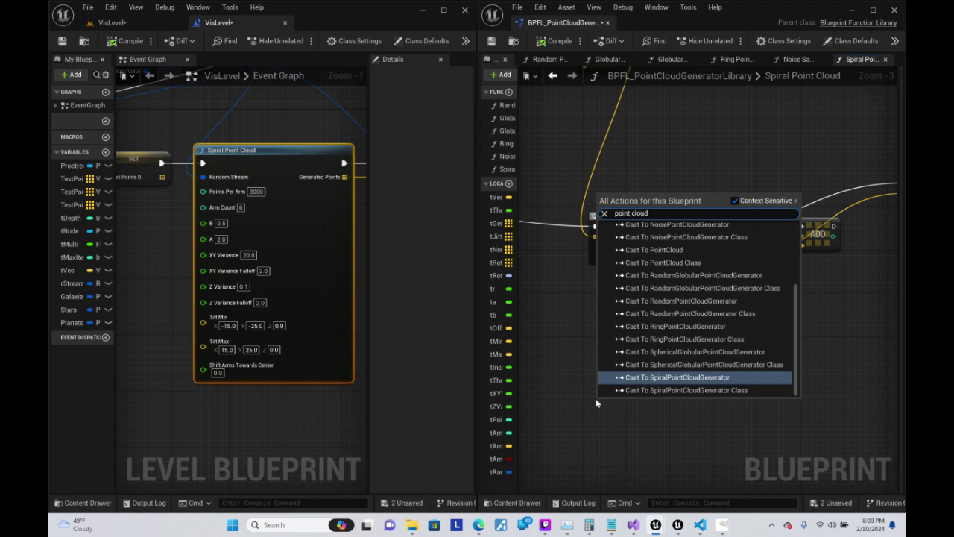
pyautogui.press('Return')
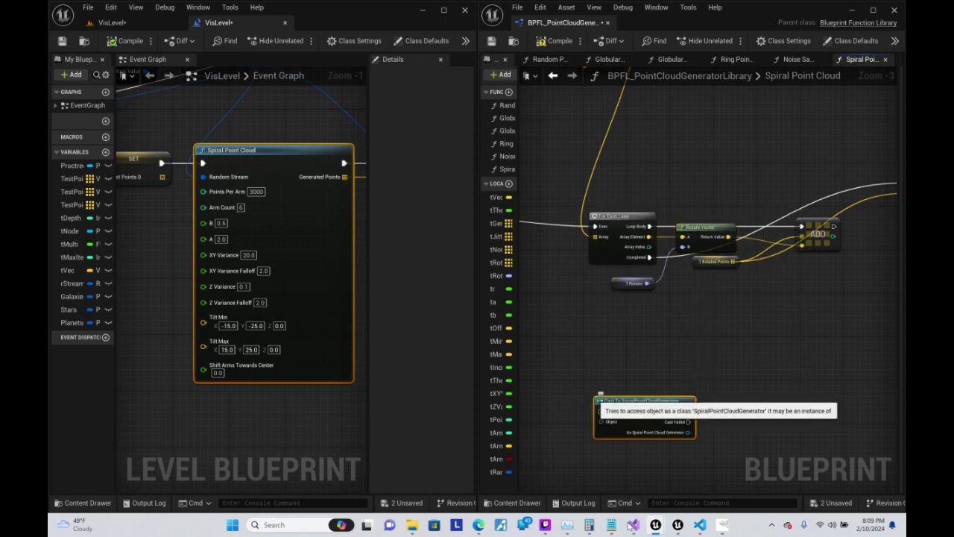
pyautogui.moveTo(633, 524)
pyautogui.moveTo(629, 399); pyautogui.dragTo(718, 237, button='right')
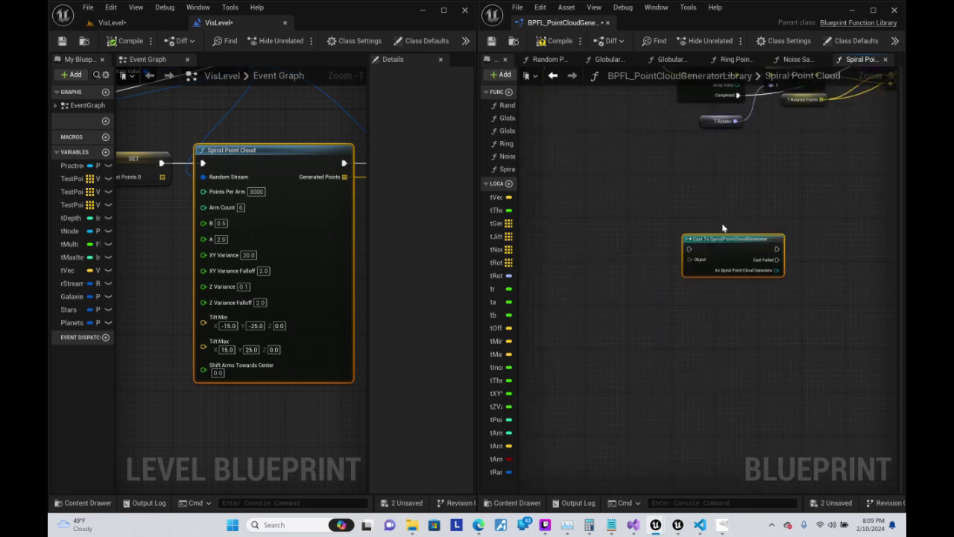
pyautogui.press('Delete')
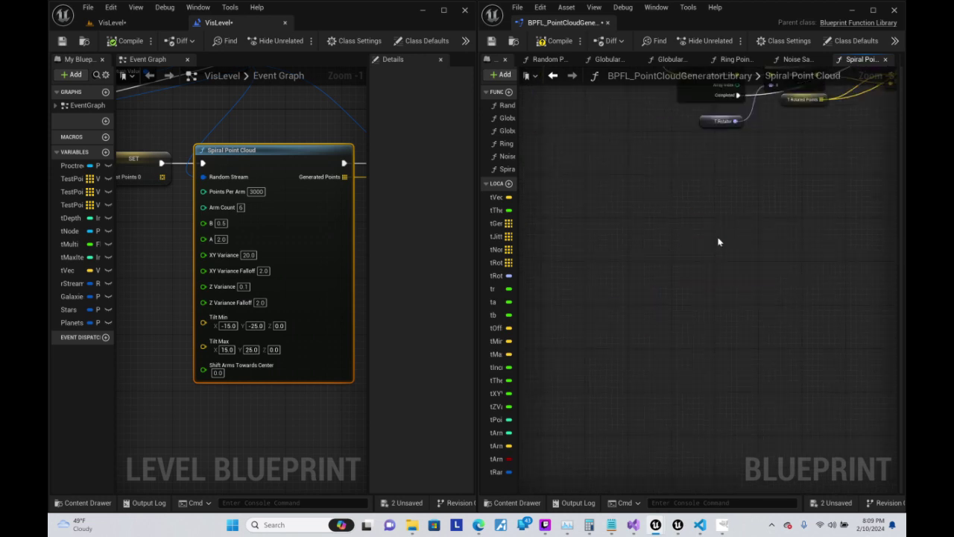
# - Search the Blueprint actions for 'make spi' and 'spawn ob', then dismiss the action list
pyautogui.rightClick(719, 242)
pyautogui.write('make spi')
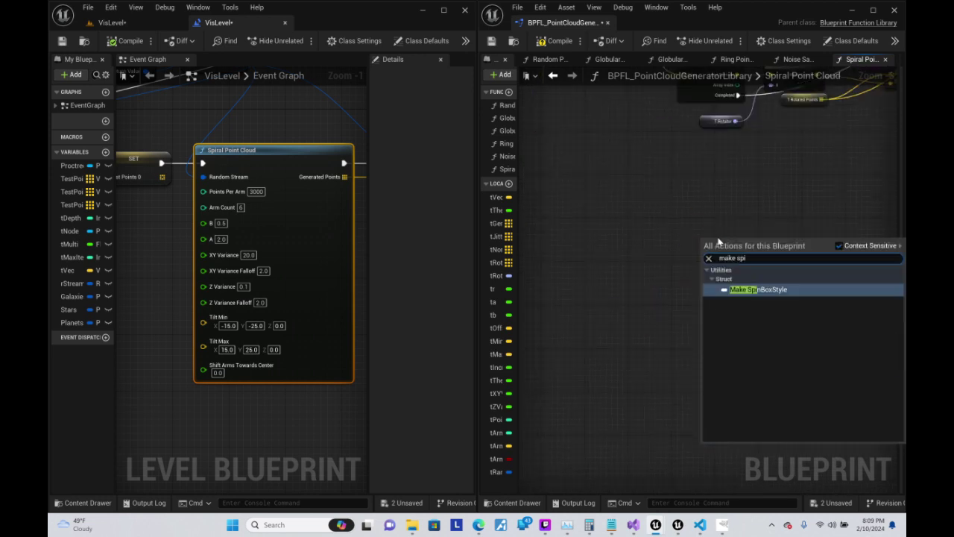
pyautogui.press('BackSpace')
pyautogui.press('BackSpace')
pyautogui.press('BackSpace')
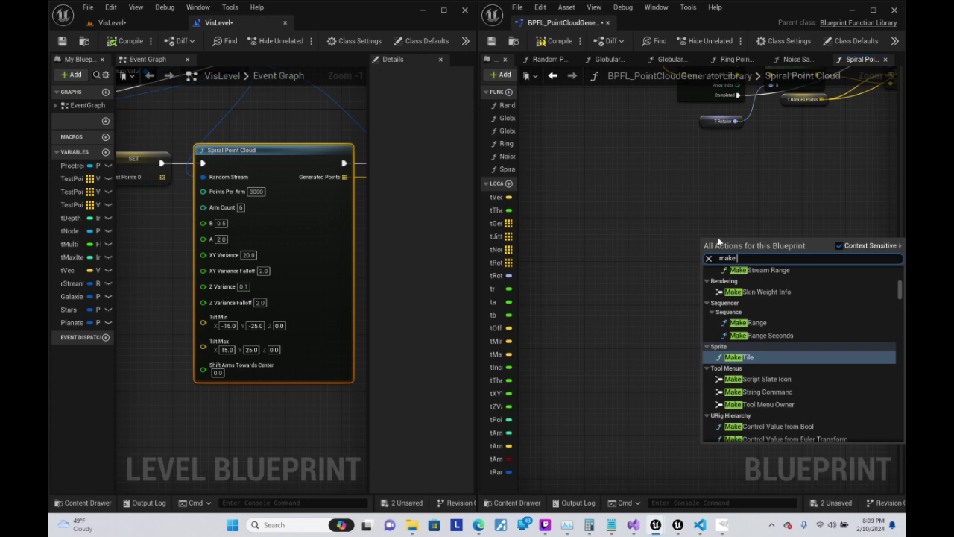
pyautogui.press('BackSpace')
pyautogui.press('BackSpace')
pyautogui.press('BackSpace')
pyautogui.press('BackSpace')
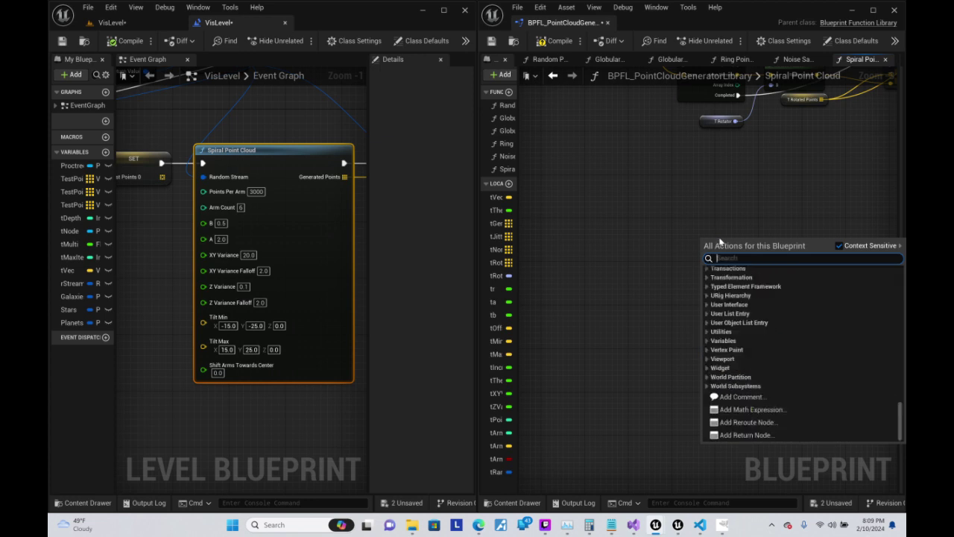
pyautogui.write('sp')
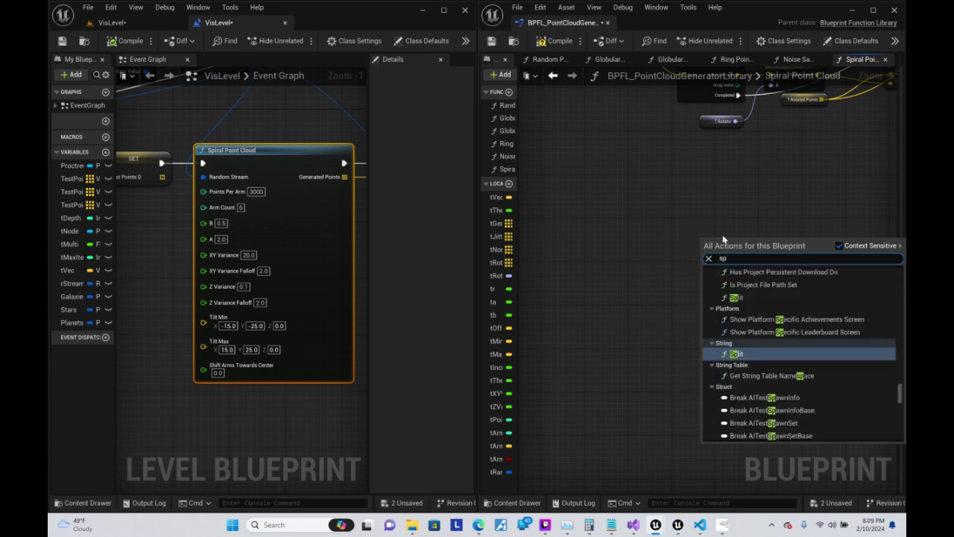
pyautogui.write('awn')
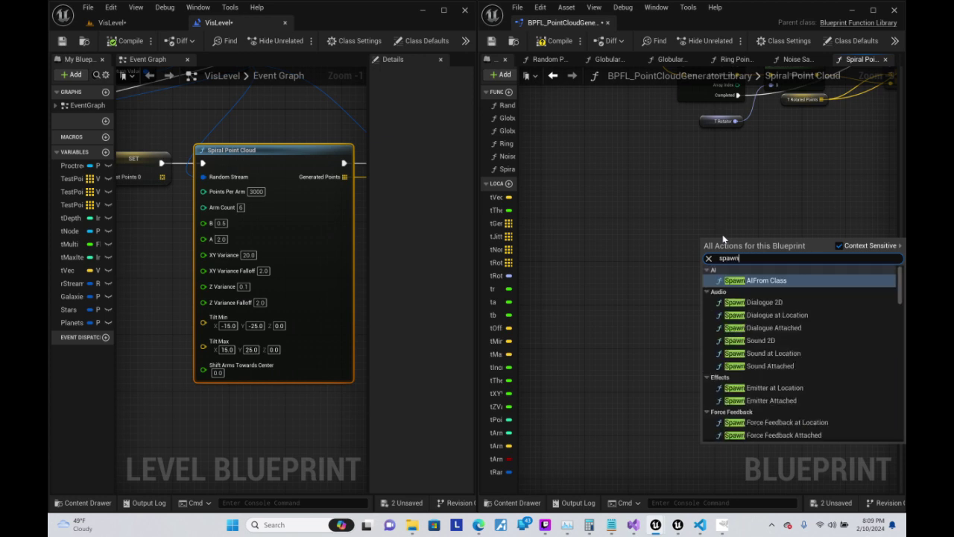
pyautogui.write(' ob')
pyautogui.press('BackSpace')
pyautogui.press('BackSpace')
pyautogui.press('BackSpace')
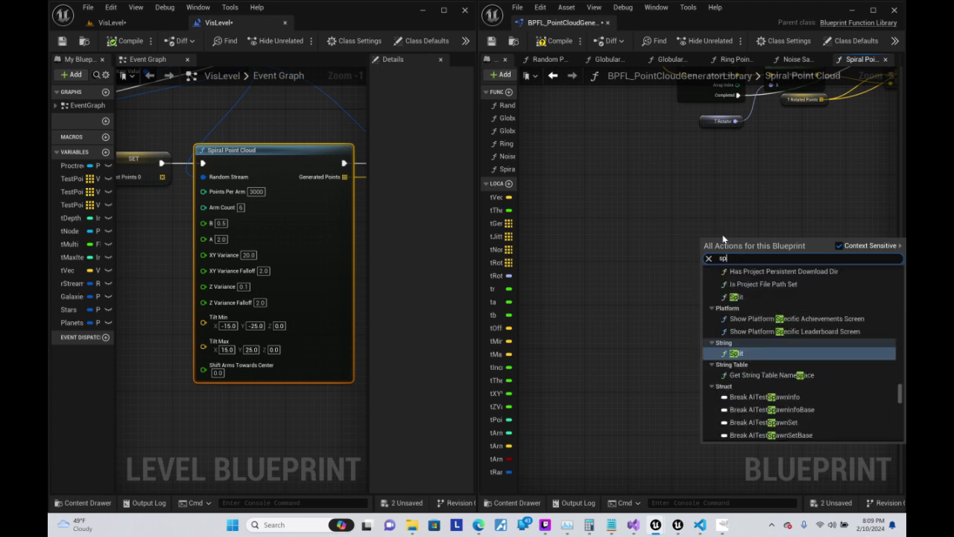
pyautogui.press('BackSpace')
pyautogui.press('BackSpace')
pyautogui.press('Escape')
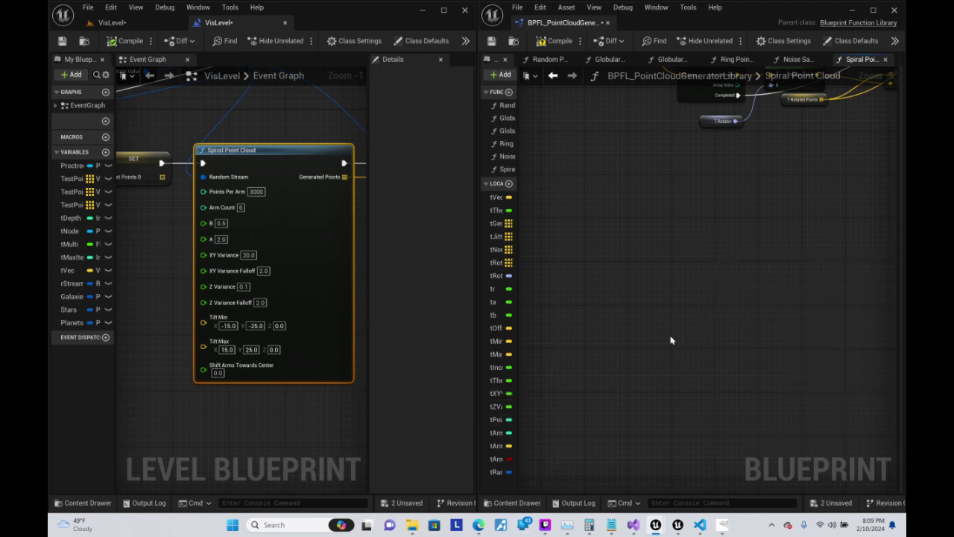
# - Bring up PointCloud.h in Visual Studio at the ZVarianceFalloff line
pyautogui.moveTo(478, 524)
pyautogui.click(473, 470)
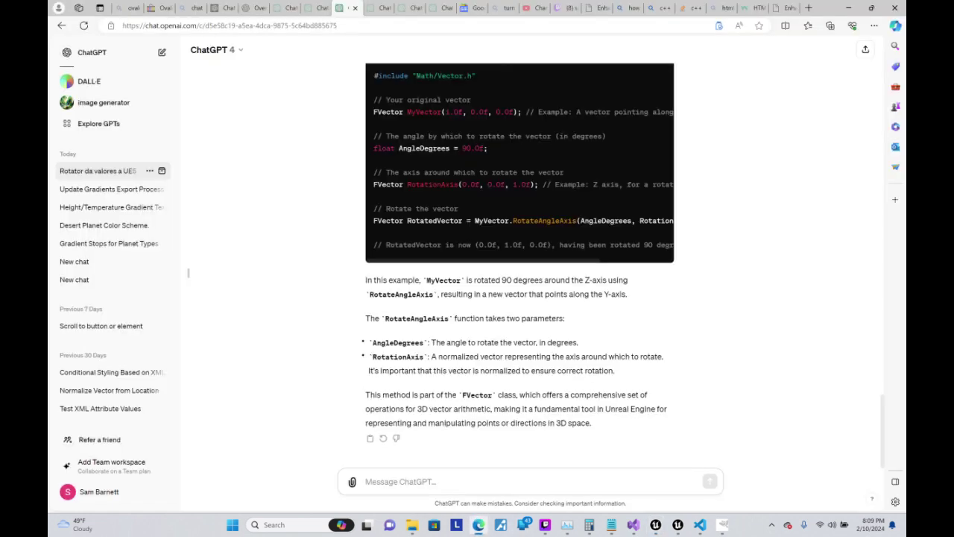
pyautogui.click(633, 524)
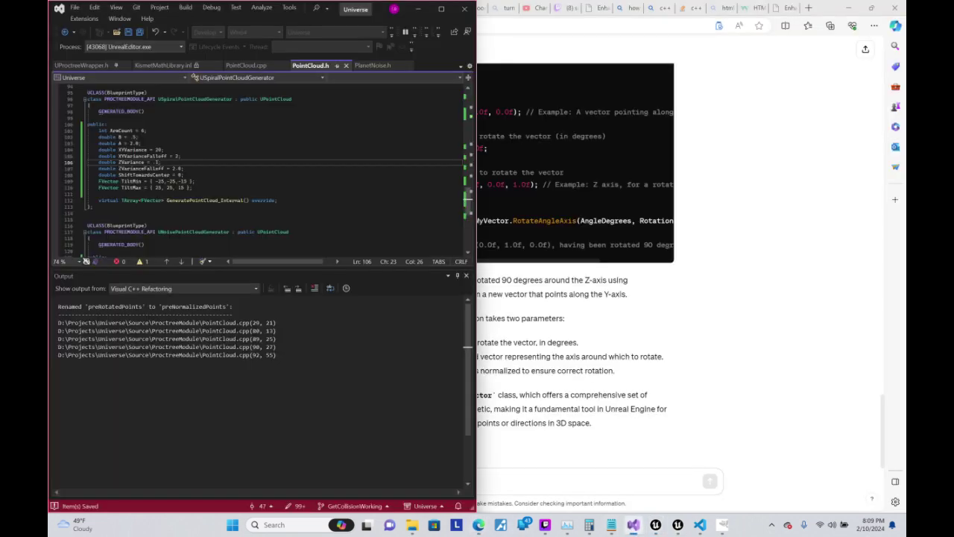
pyautogui.click(183, 168)
# - Send ChatGPT the USpiralPointCloudGenerator declaration, asking how to instantiate one in a blueprint
pyautogui.scroll(2, 261, 172)
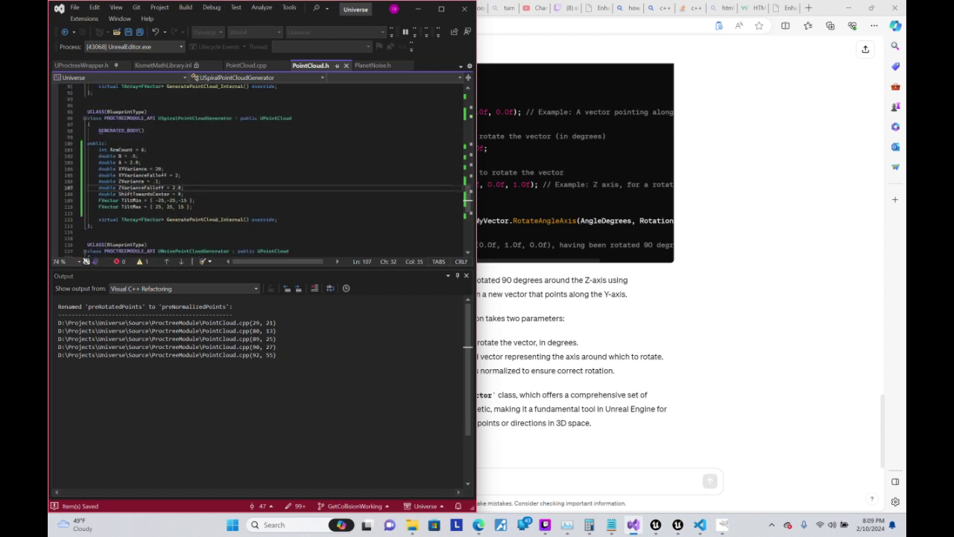
pyautogui.moveTo(93, 225); pyautogui.dragTo(87, 111)
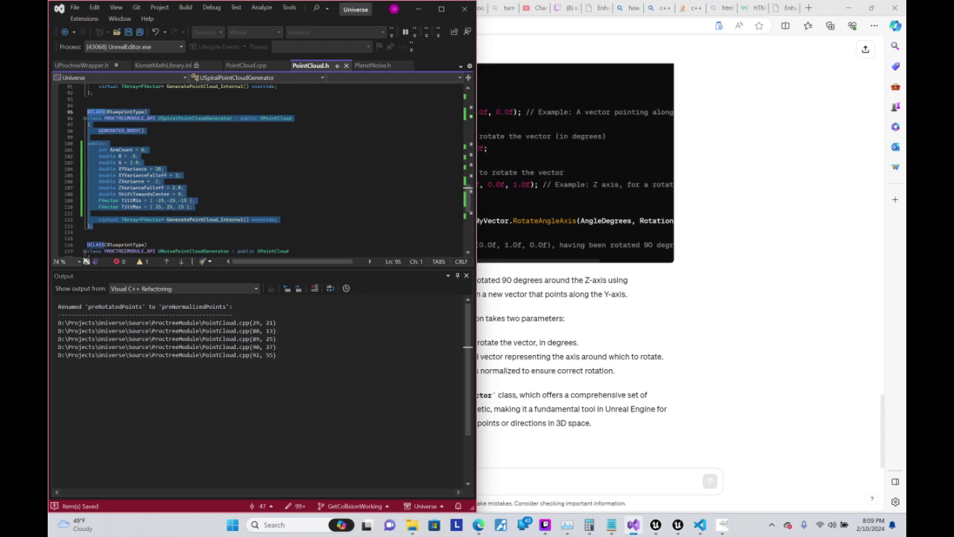
pyautogui.click(586, 481)
pyautogui.write('Here is a')
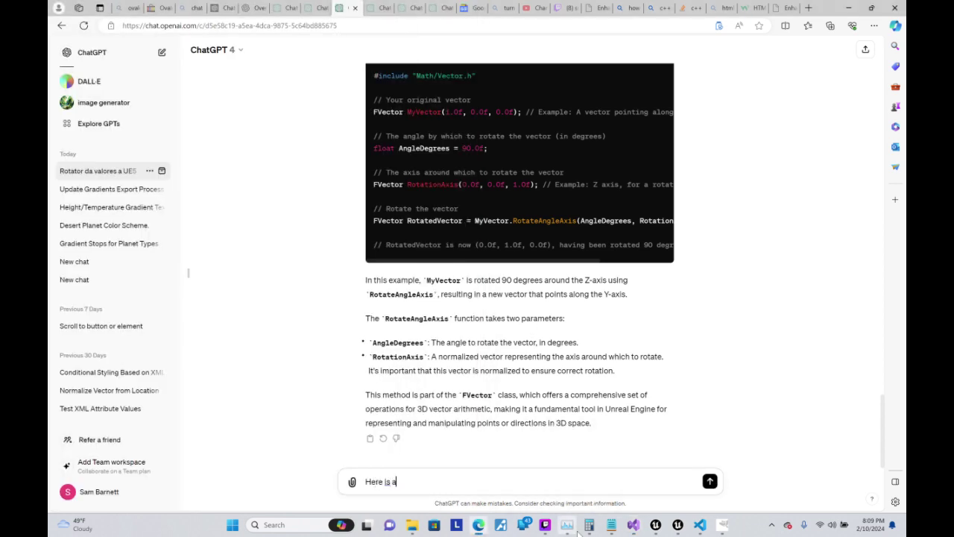
pyautogui.write(' header for')
pyautogui.write(' a point cloud g')
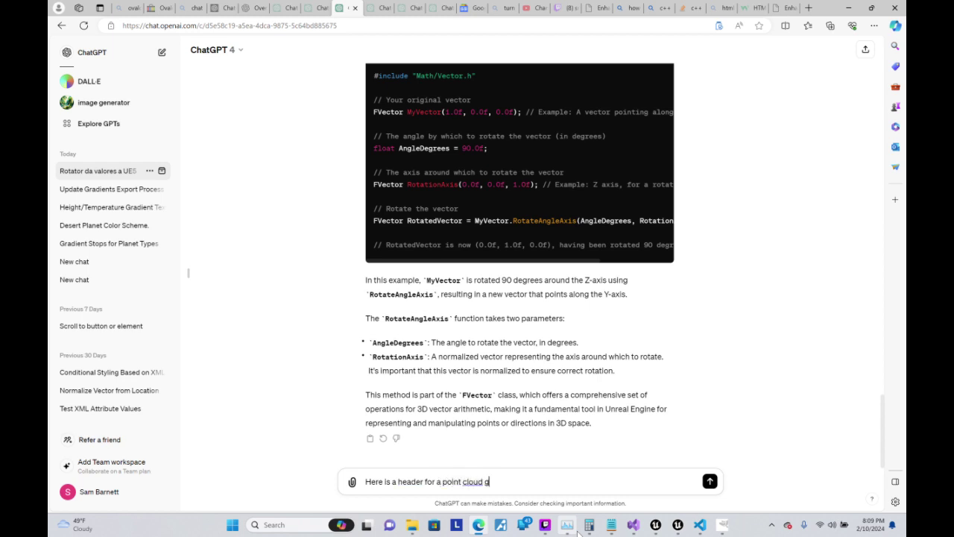
pyautogui.write('enerate')
pyautogui.press('BackSpace')
pyautogui.write('or ')
pyautogui.write('I just made, how ')
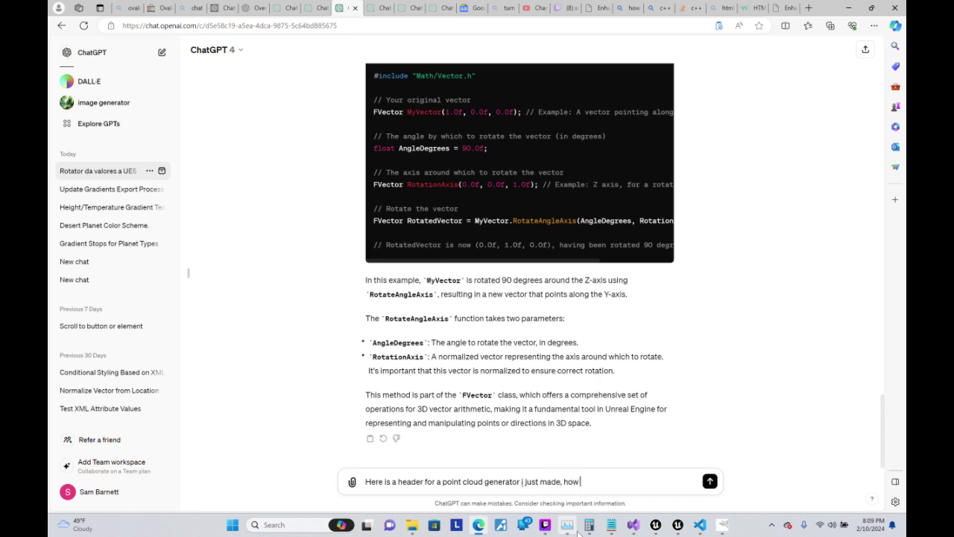
pyautogui.write('can I inst')
pyautogui.write('antiate one in')
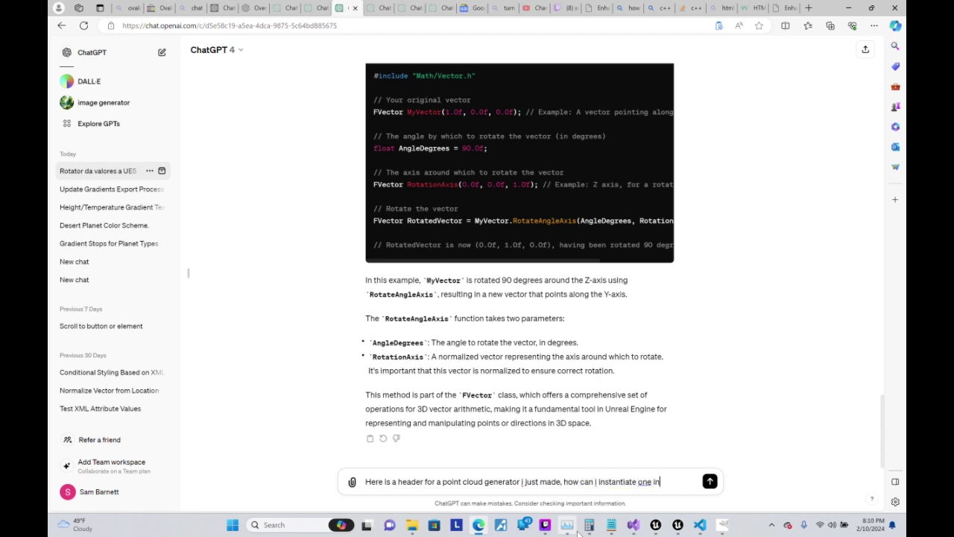
pyautogui.write(' a blueprint?')
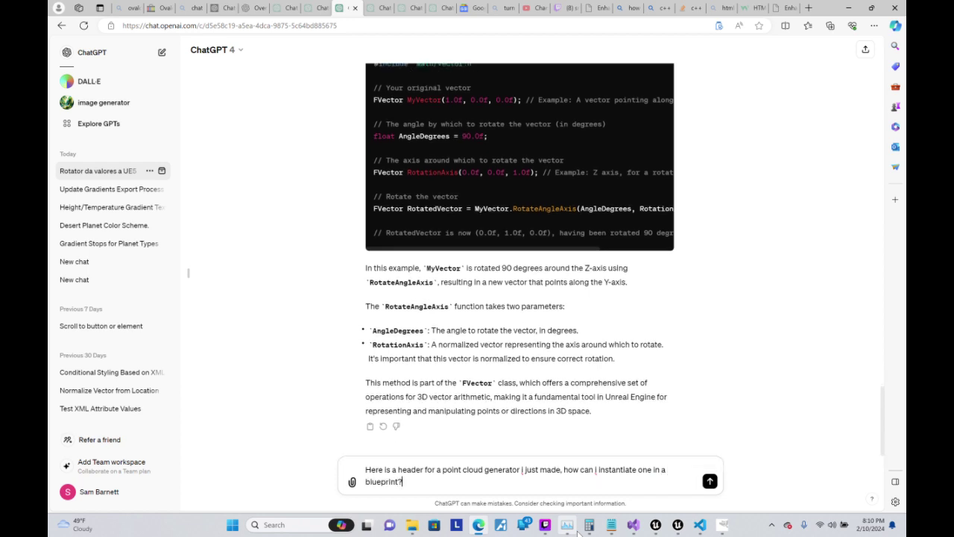
pyautogui.hotkey('ctrl', 'v')
pyautogui.press('Return')
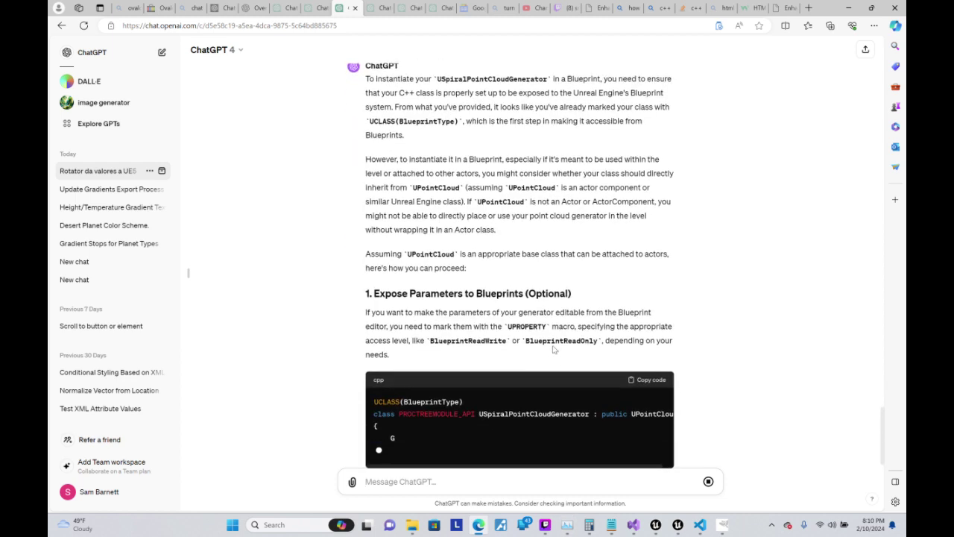
# - Scroll through ChatGPT's answer on components, Spawn Actor from Class and BlueprintCallable GeneratePointCloud
pyautogui.scroll(1, 519, 268)
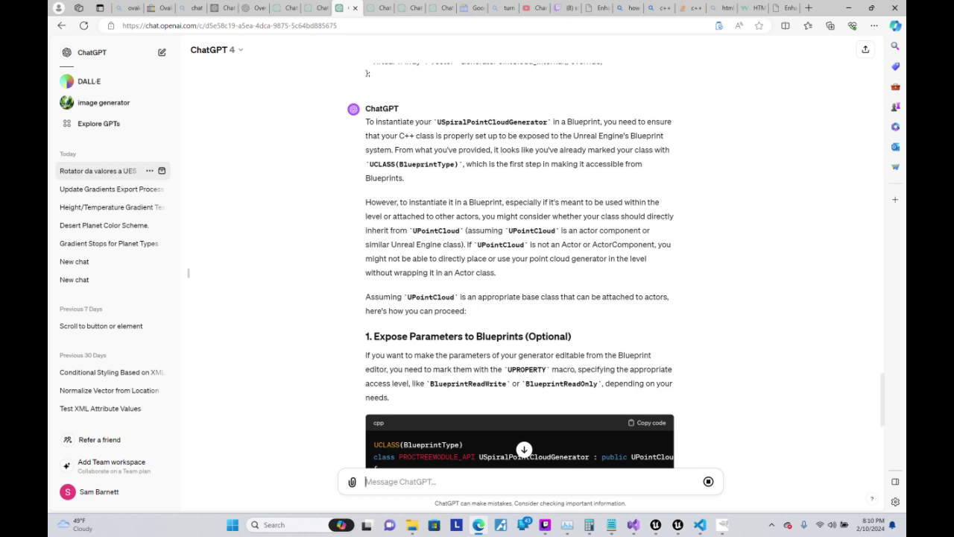
pyautogui.scroll(-3, 571, 338)
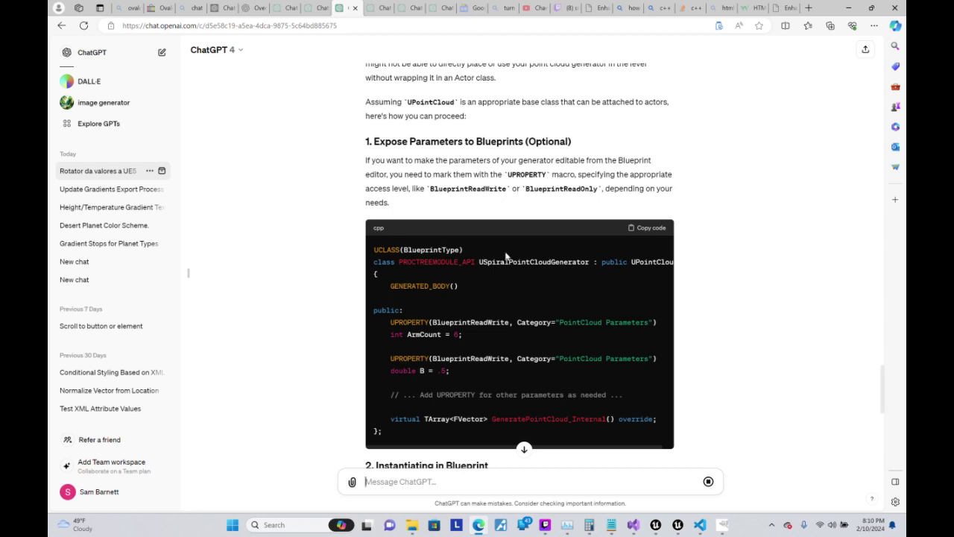
pyautogui.click(633, 525)
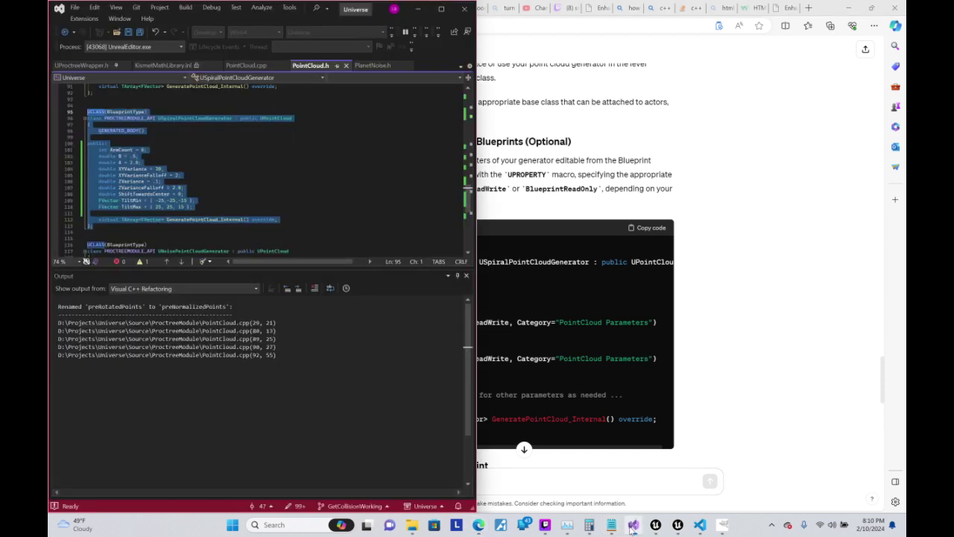
pyautogui.click(633, 526)
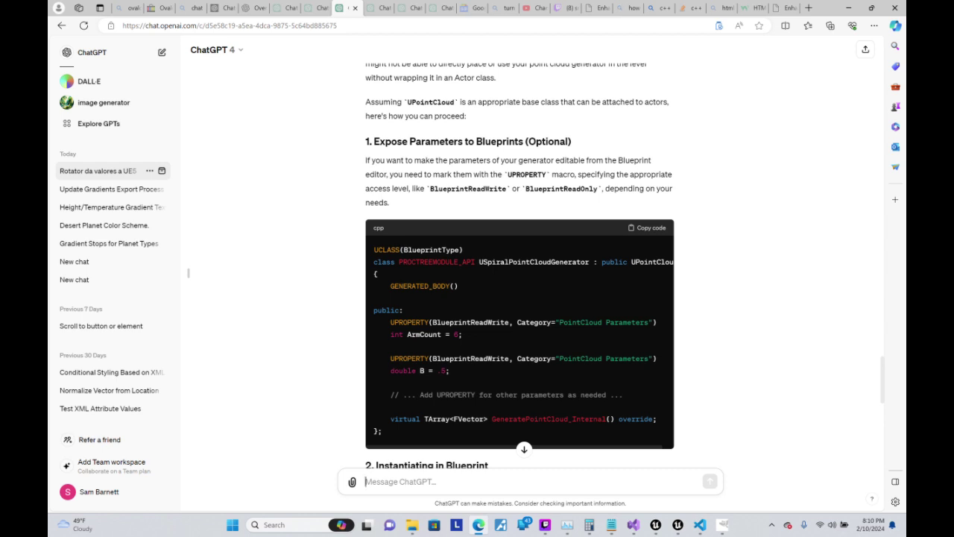
pyautogui.scroll(-3, 663, 163)
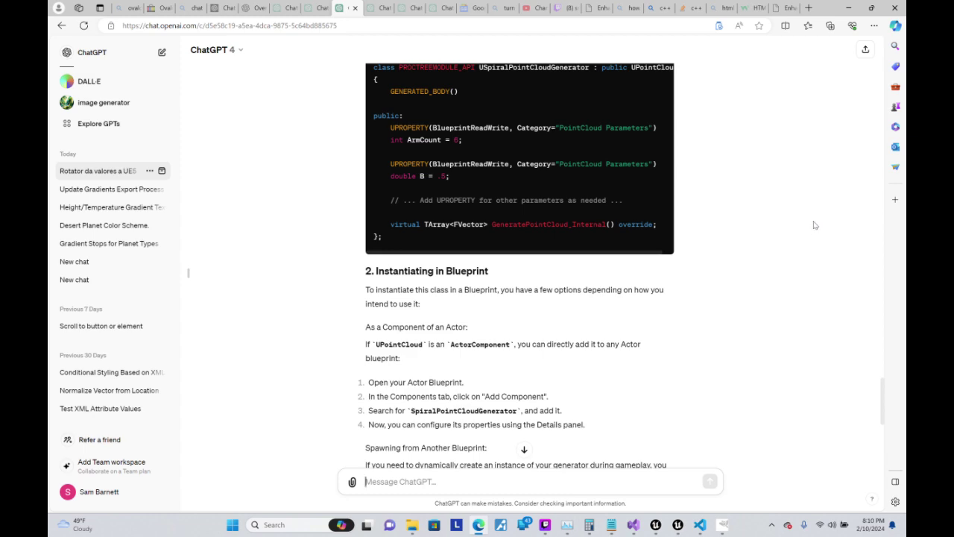
pyautogui.scroll(-3, 811, 230)
pyautogui.scroll(-3, 811, 232)
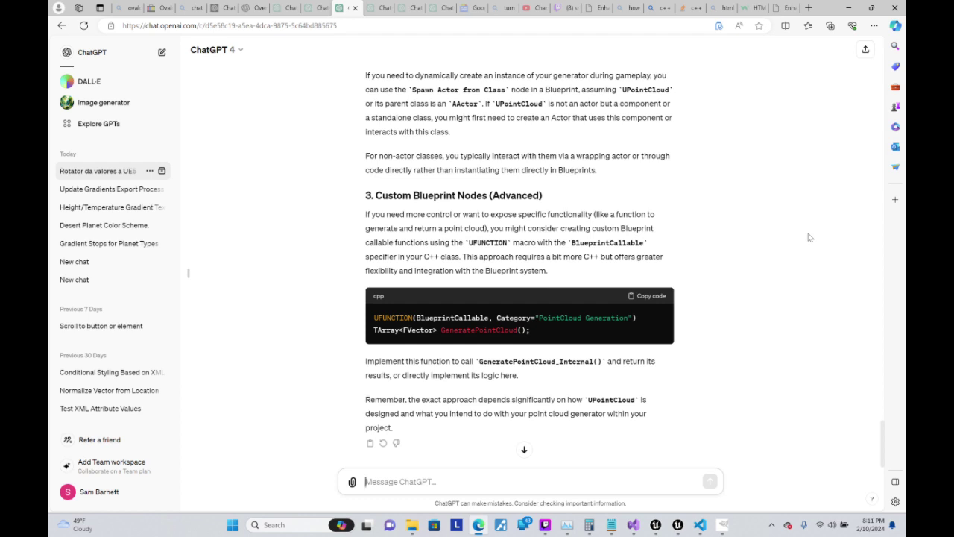
pyautogui.scroll(1, 700, 436)
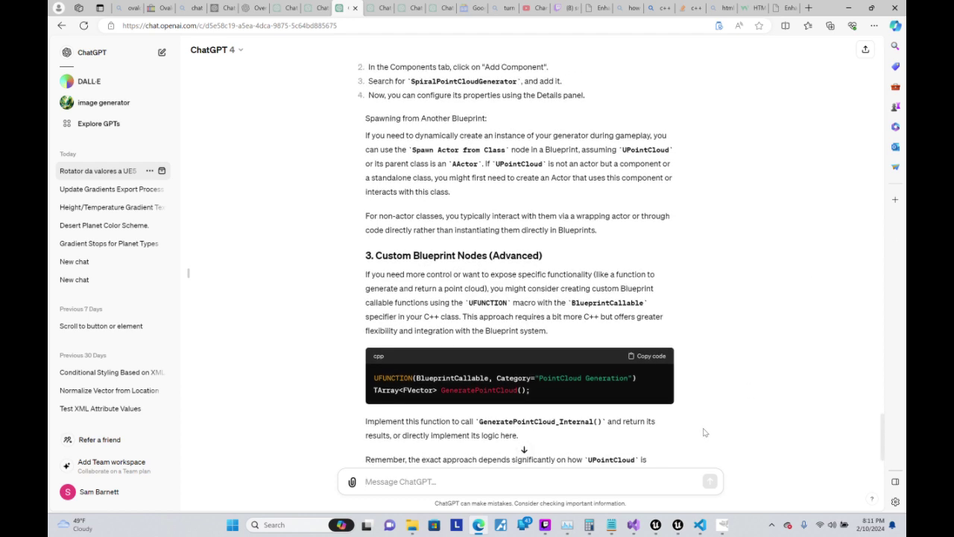
pyautogui.scroll(3, 631, 409)
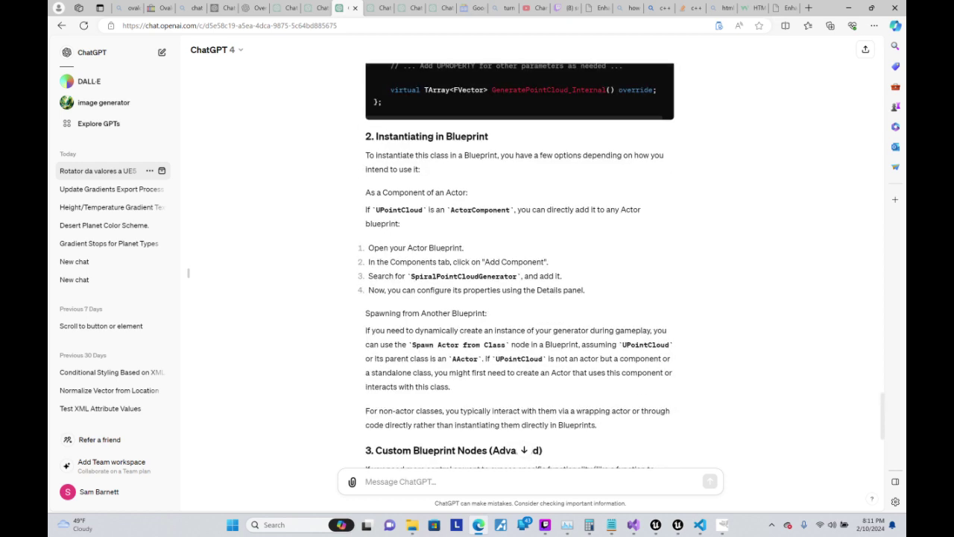
# - Tell ChatGPT 'point cloud is currently a uobject' and read its factory-method reply
pyautogui.write('Its currently')
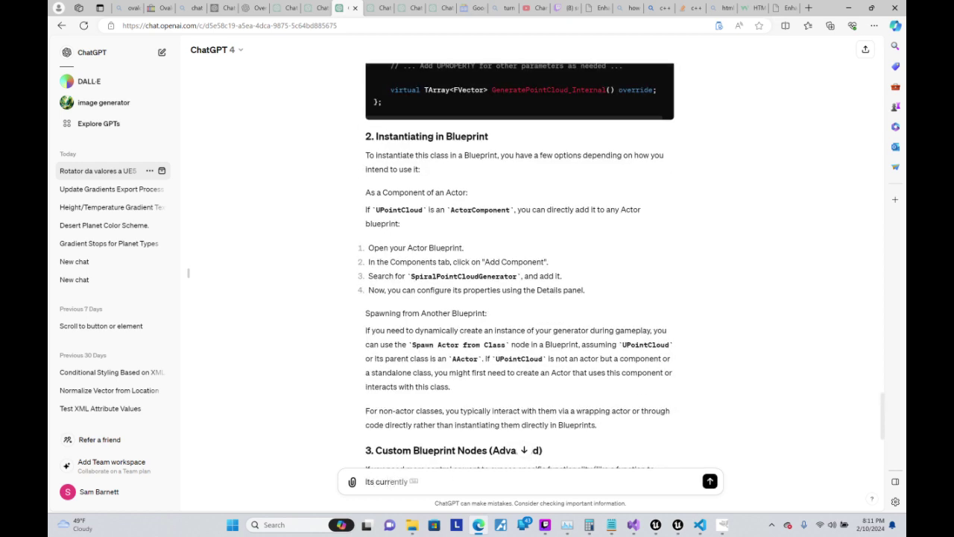
pyautogui.hotkey('ctrl', 'BackSpace')
pyautogui.hotkey('ctrl', 'BackSpace')
pyautogui.write('p')
pyautogui.write('oint cloud is cu')
pyautogui.write('rrently a uob')
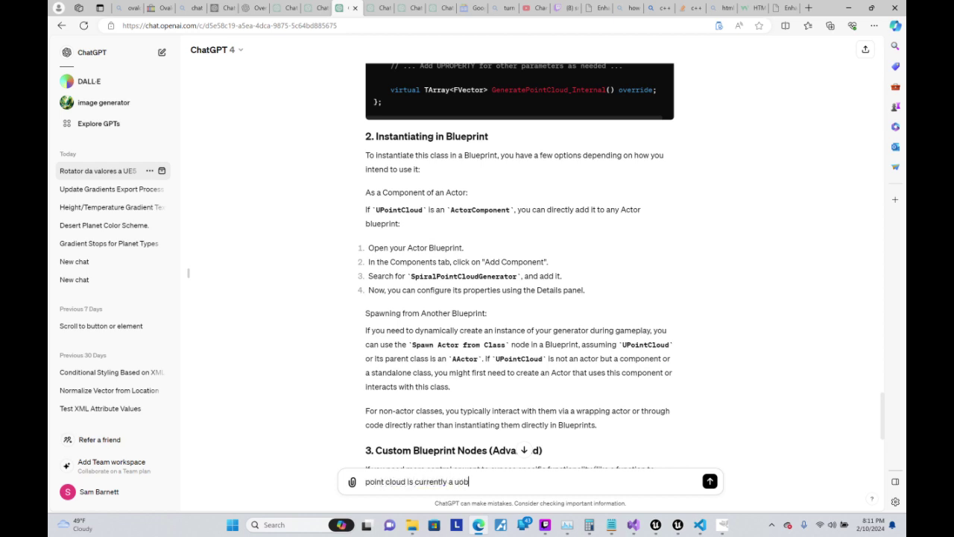
pyautogui.write('ject')
pyautogui.press('Return')
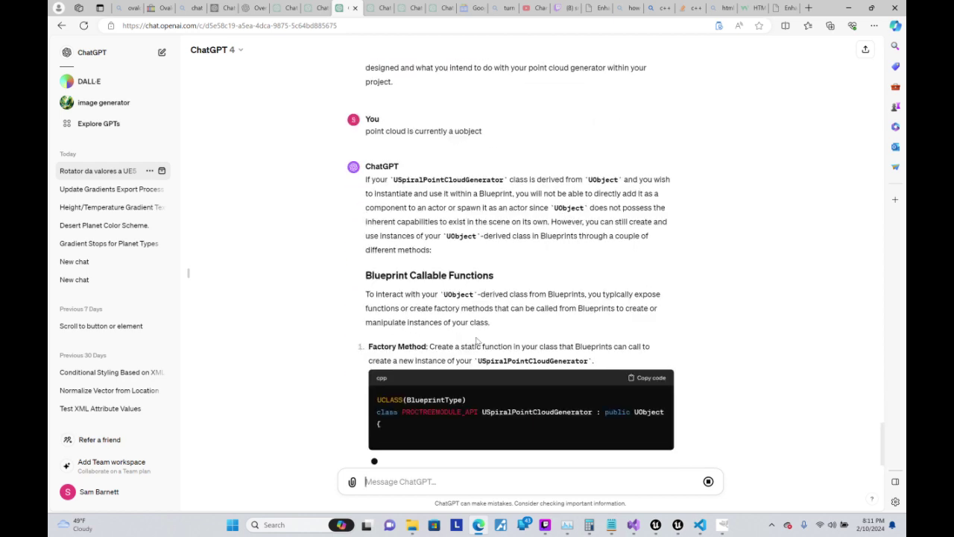
pyautogui.scroll(1, 520, 439)
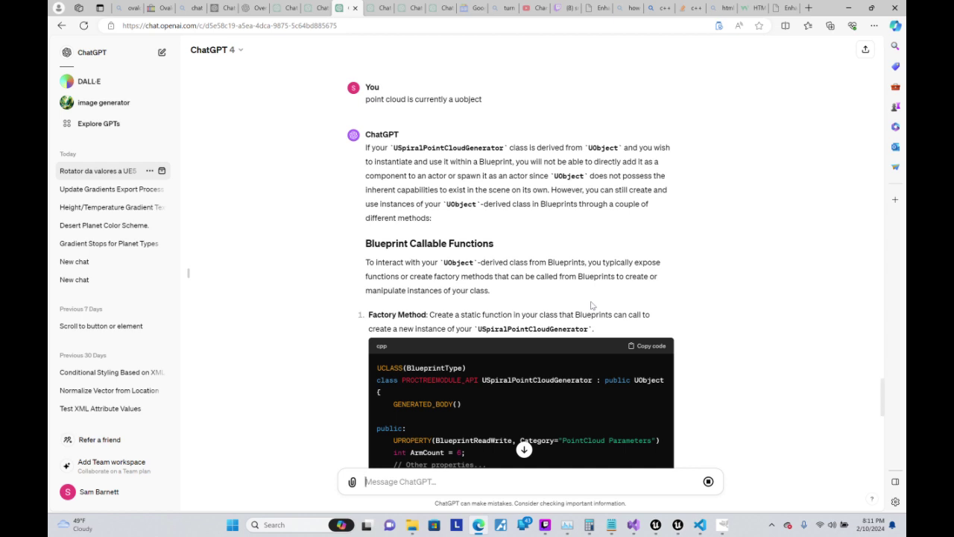
pyautogui.scroll(-1, 592, 305)
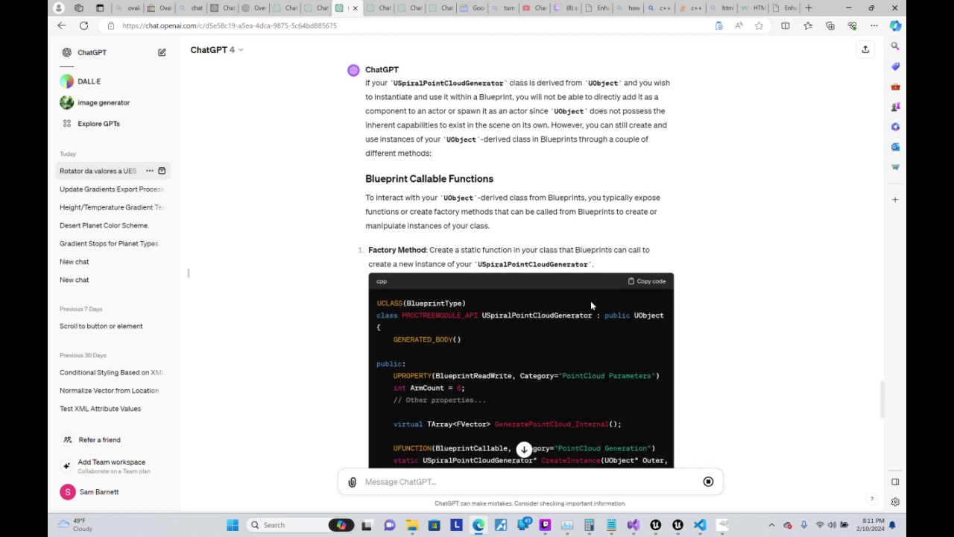
pyautogui.scroll(-1, 575, 286)
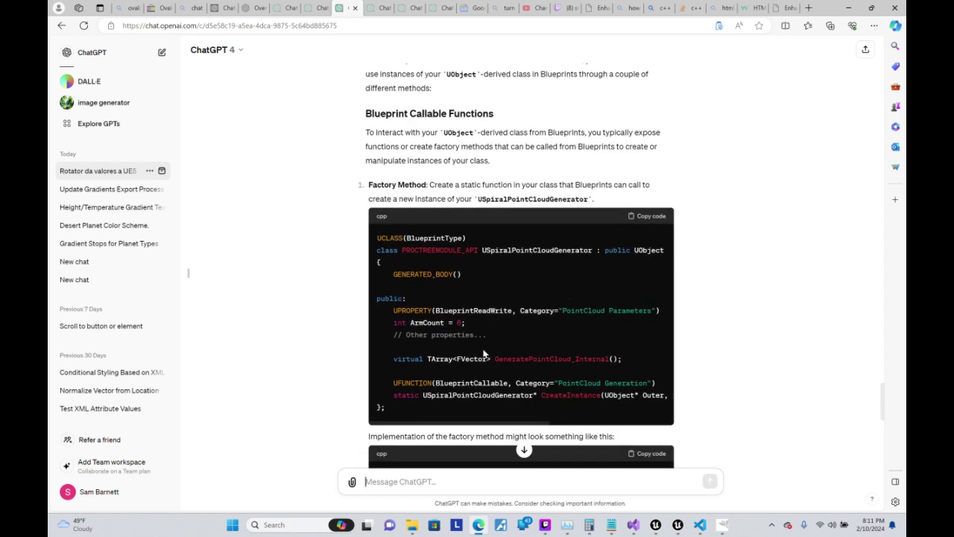
# - Copy the UFUNCTION(BlueprintCallable) and static CreateInstance lines from ChatGPT's code block
pyautogui.moveTo(566, 391)
pyautogui.mouseDown()
pyautogui.moveTo(697, 402)
pyautogui.moveTo(678, 395)
pyautogui.mouseUp()
pyautogui.click(645, 406)
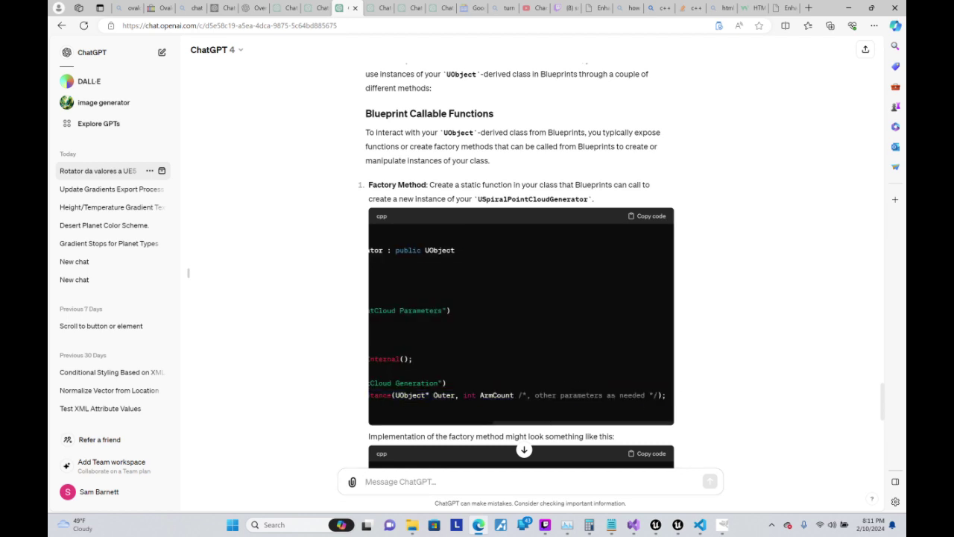
pyautogui.moveTo(393, 396); pyautogui.dragTo(392, 395)
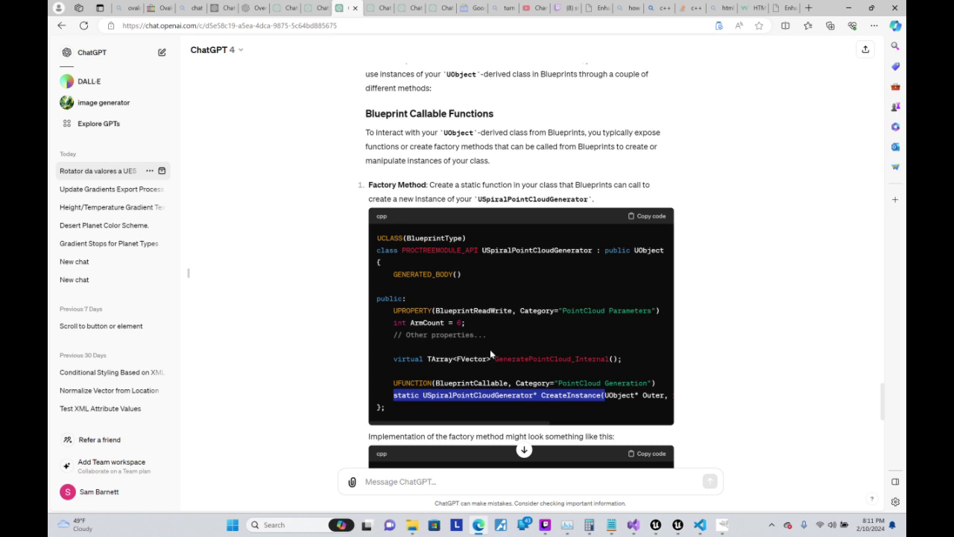
pyautogui.click(617, 383)
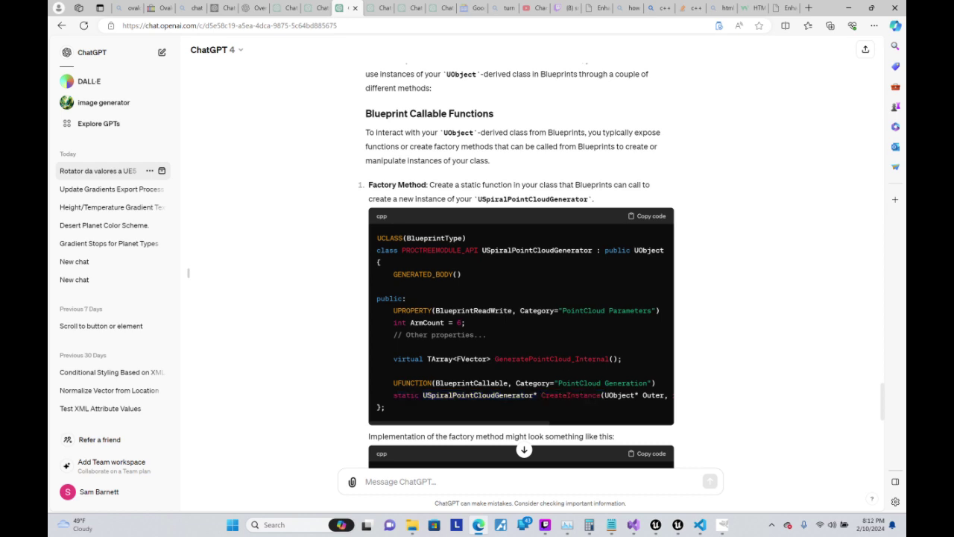
pyautogui.moveTo(602, 395)
pyautogui.mouseDown()
pyautogui.moveTo(370, 388)
pyautogui.moveTo(505, 256)
pyautogui.mouseUp()
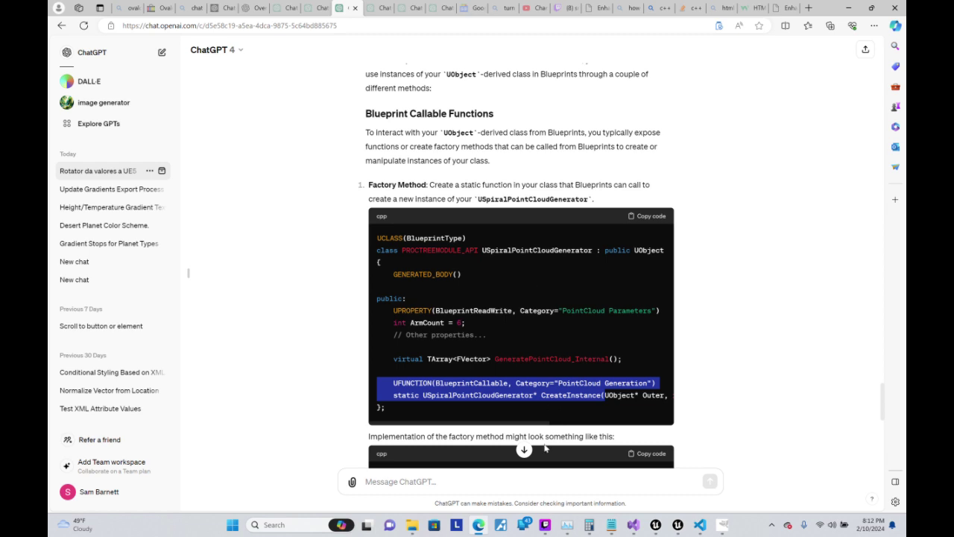
pyautogui.click(633, 524)
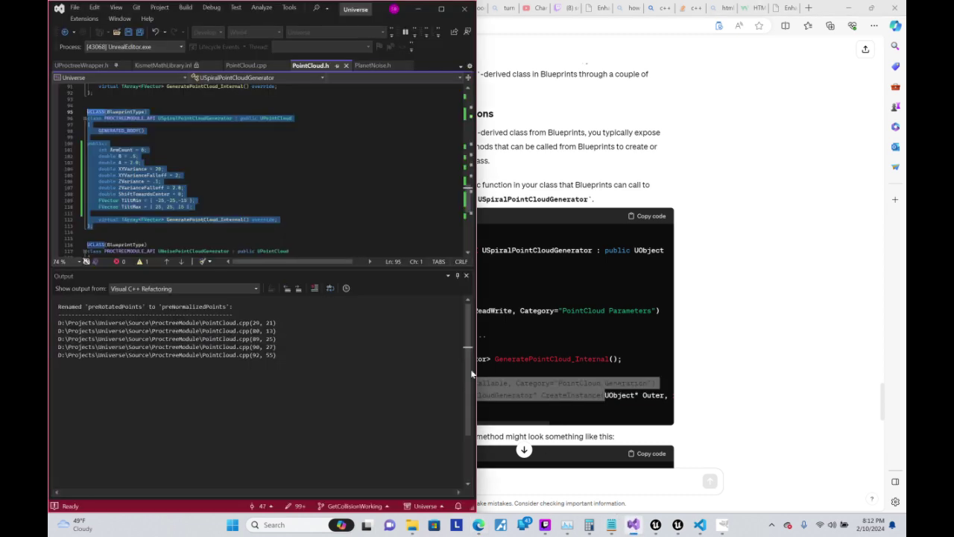
# - Paste the UFUNCTION and CreateInstance declaration after GeneratePointCloud_Internal in PointCloud.h
pyautogui.click(335, 220)
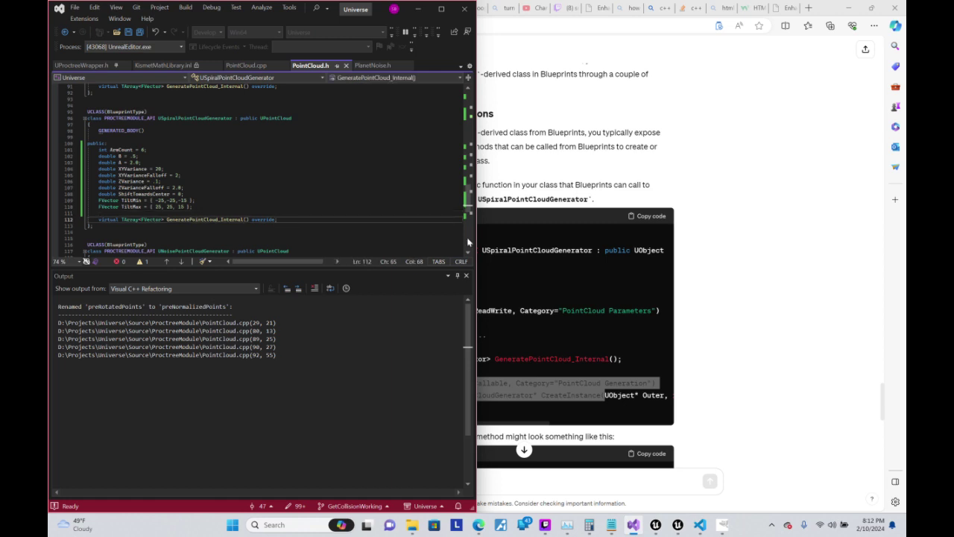
pyautogui.press('Return')
pyautogui.hotkey('ctrl', 'v')
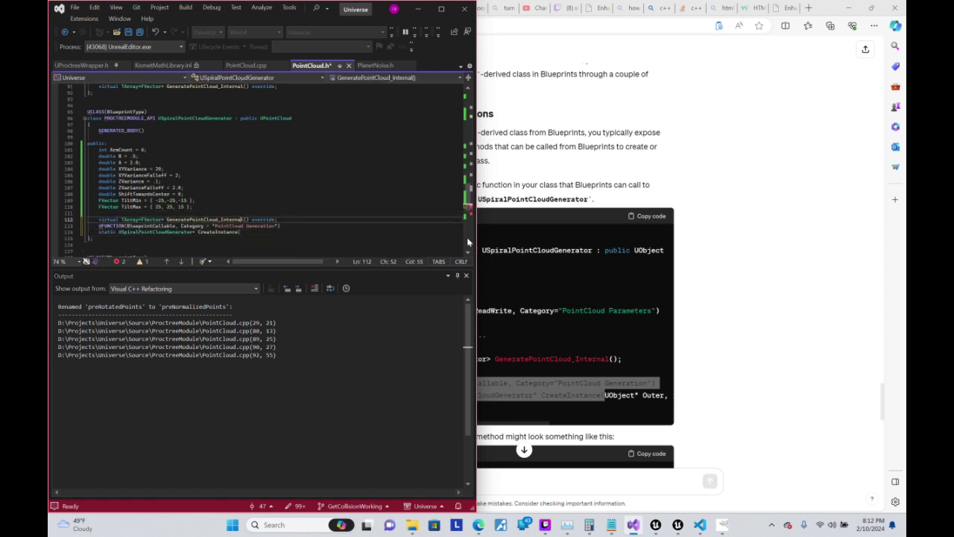
pyautogui.press('Down')
pyautogui.press('Home')
pyautogui.press('Return')
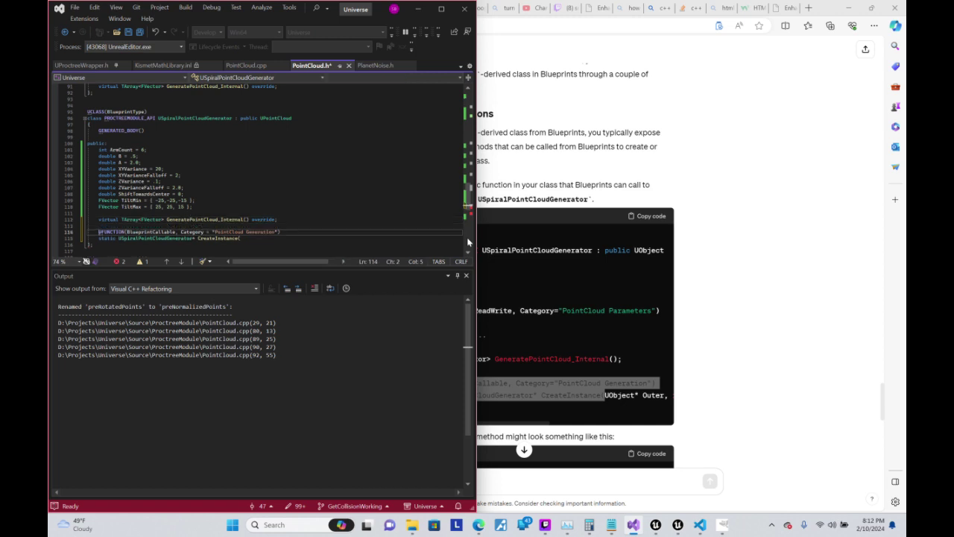
# - Give CreateInstance a body that returns new USpiralPointCloudGenerator()
pyautogui.press('Down')
pyautogui.hotkey('ctrl', 'Right')
pyautogui.hotkey('ctrl', 'Right')
pyautogui.press('Right')
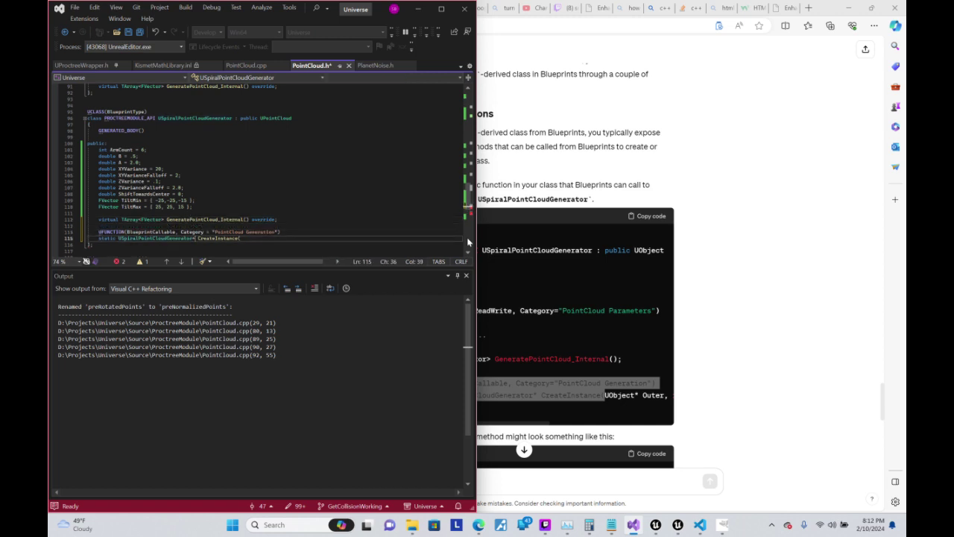
pyautogui.press('End')
pyautogui.write('{')
pyautogui.press('Return')
pyautogui.write('retur')
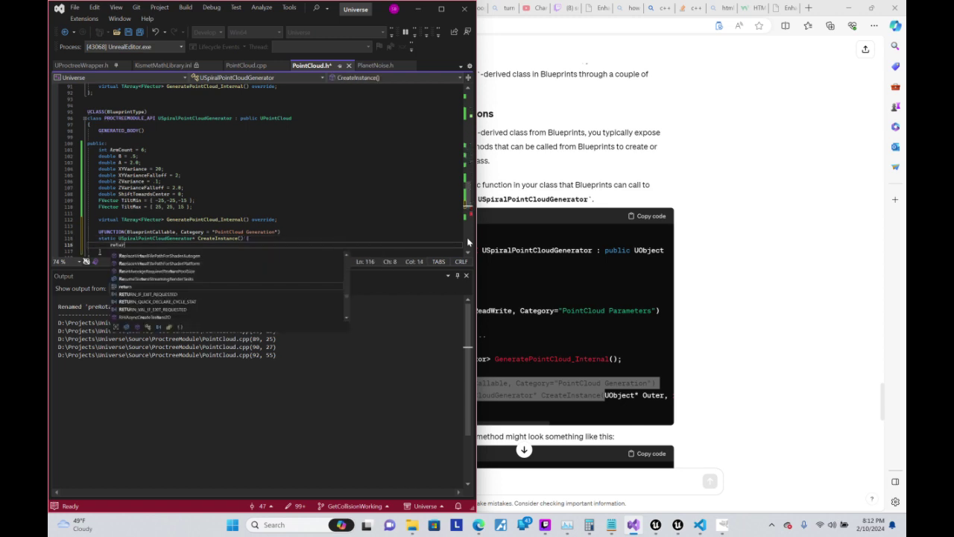
pyautogui.write('n new USp')
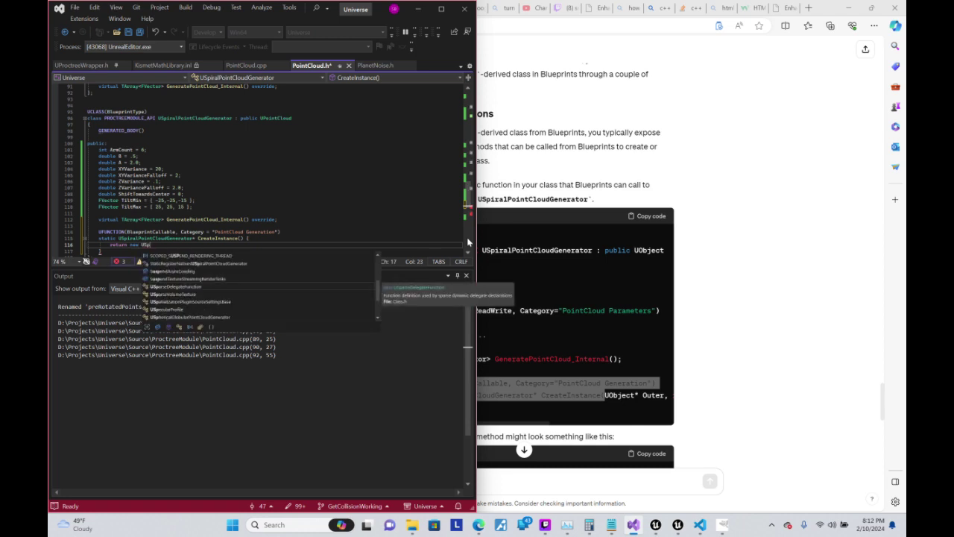
pyautogui.write('iralP')
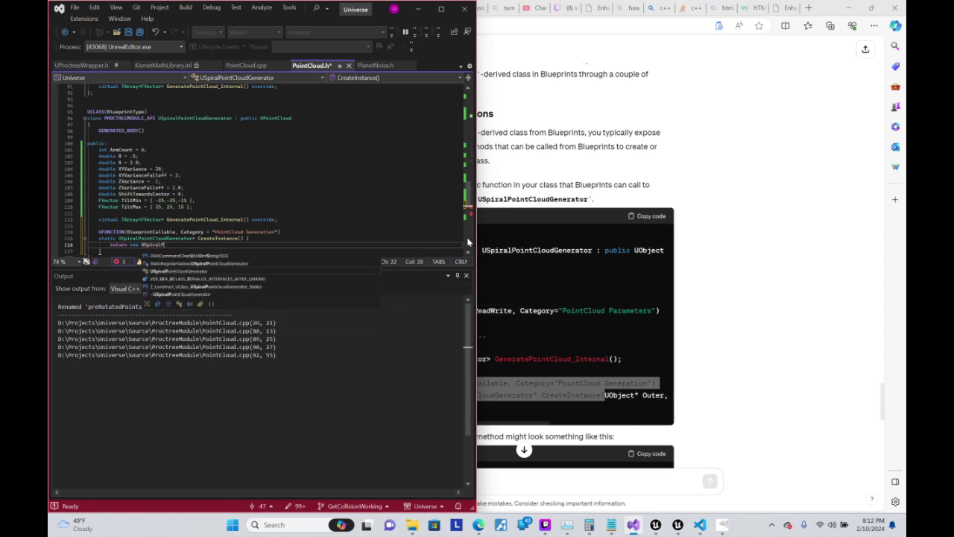
pyautogui.write('oint')
pyautogui.press('Tab')
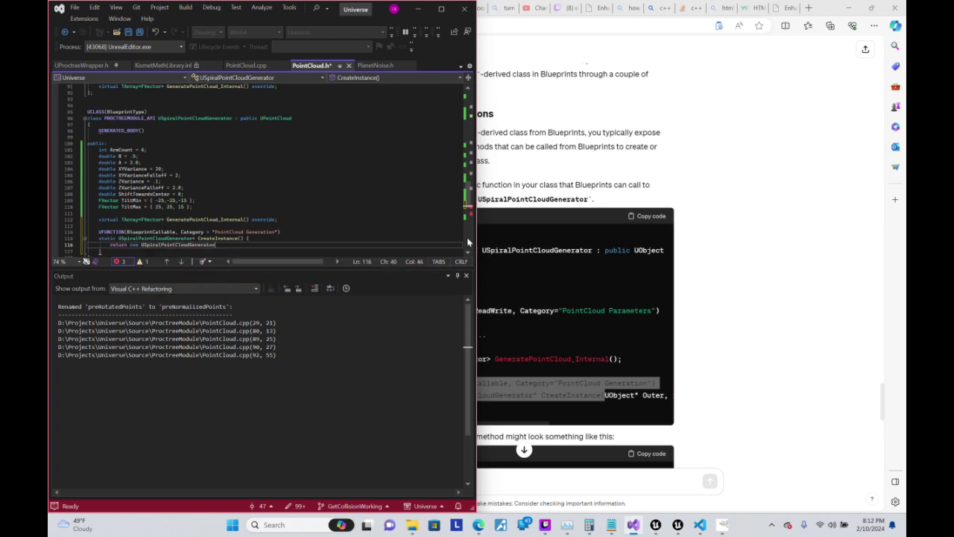
pyautogui.write('();')
pyautogui.press('Left')
pyautogui.press('Left')
pyautogui.press('Left')
# - Change CreateInstance's return to NewObject<USpiralPointCloudGenerator>() following ChatGPT's implementation
pyautogui.click(831, 380)
pyautogui.scroll(-4, 755, 328)
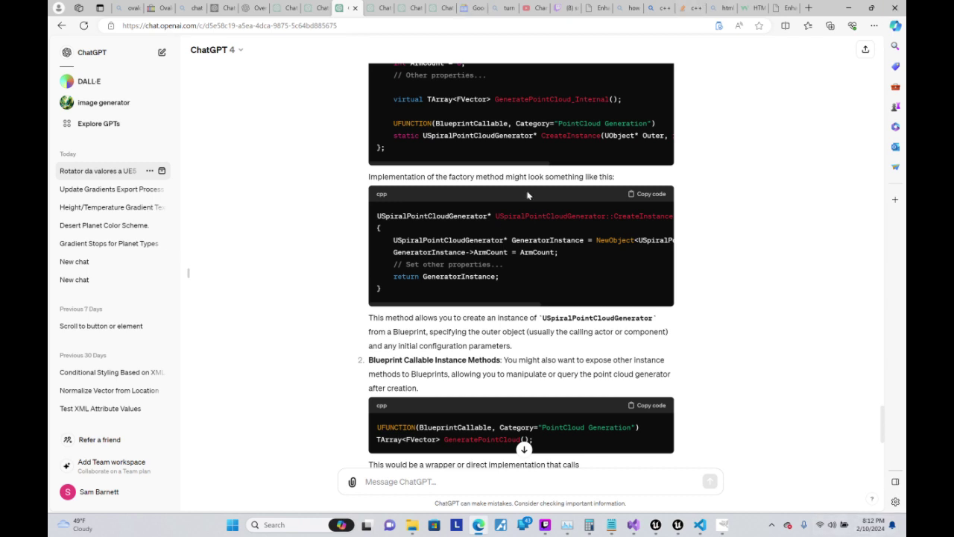
pyautogui.moveTo(639, 240); pyautogui.dragTo(596, 243)
pyautogui.hotkey('ctrl', 'c')
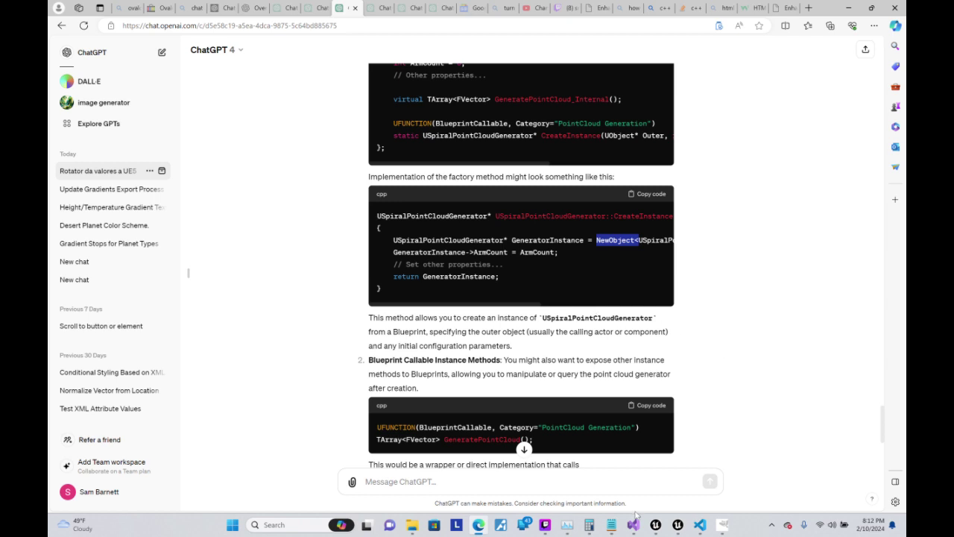
pyautogui.click(633, 524)
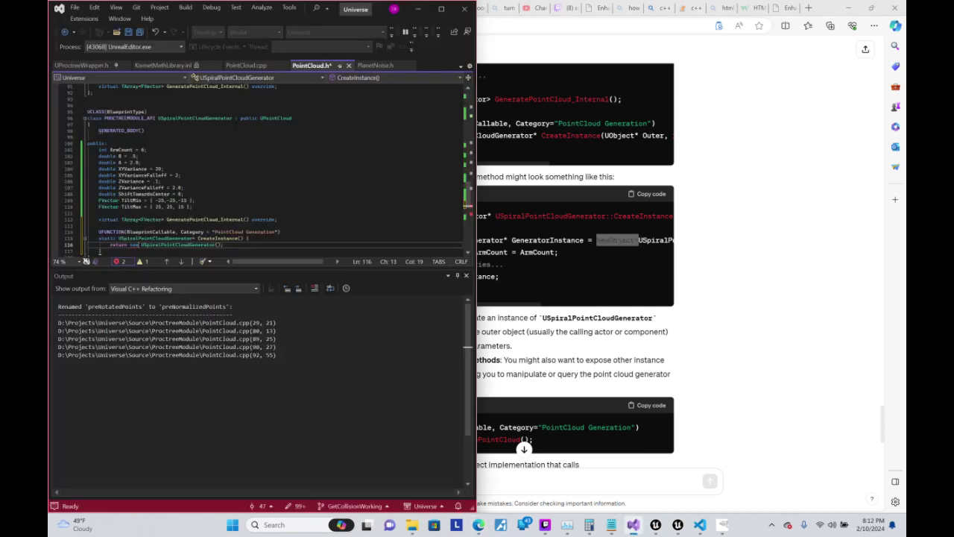
pyautogui.press('BackSpace')
pyautogui.press('BackSpace')
pyautogui.press('BackSpace')
pyautogui.hotkey('ctrl', 'v')
pyautogui.press('Right')
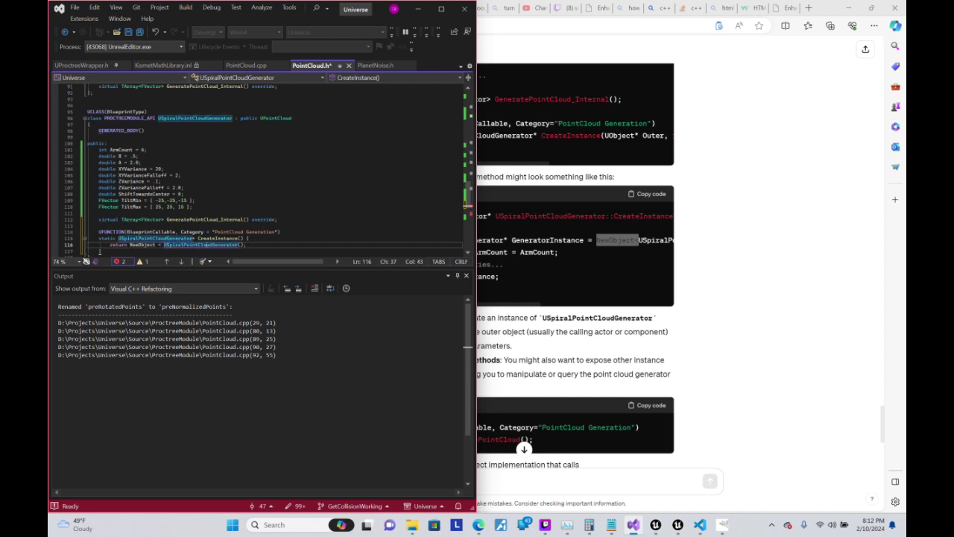
pyautogui.write('>')
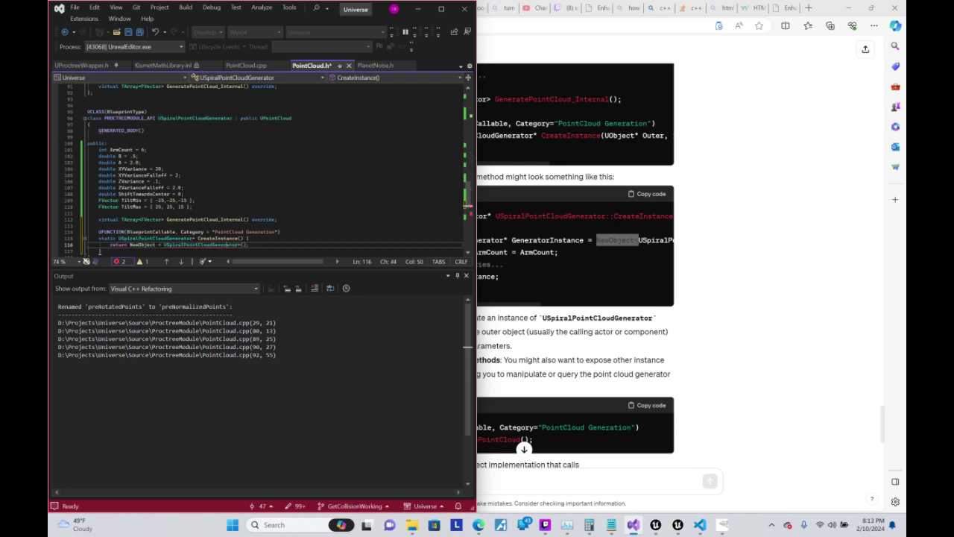
pyautogui.click(187, 244)
pyautogui.press('BackSpace')
pyautogui.press('BackSpace')
pyautogui.press('BackSpace')
# - Save PointCloud.h and start a Live Coding compile with Ctrl+Alt+F11
pyautogui.click(135, 34)
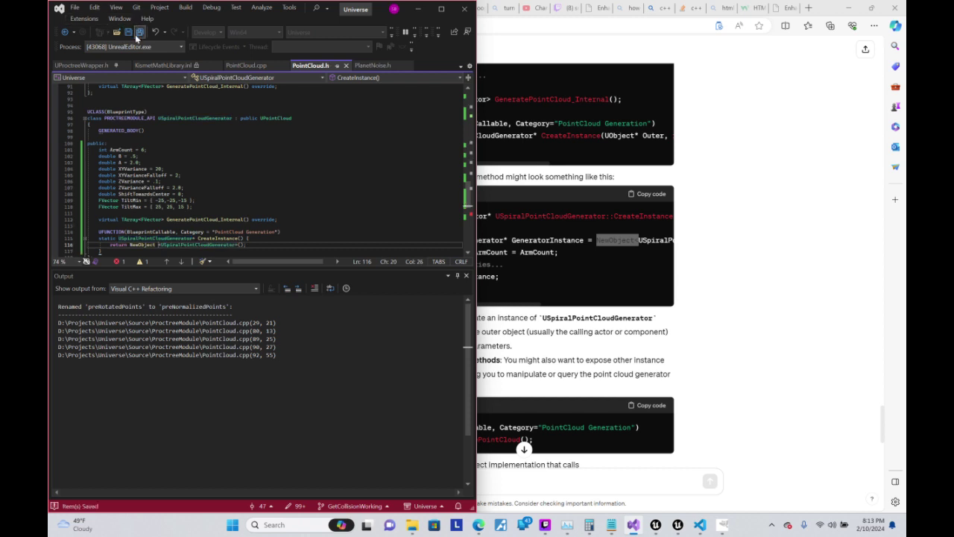
pyautogui.click(183, 187)
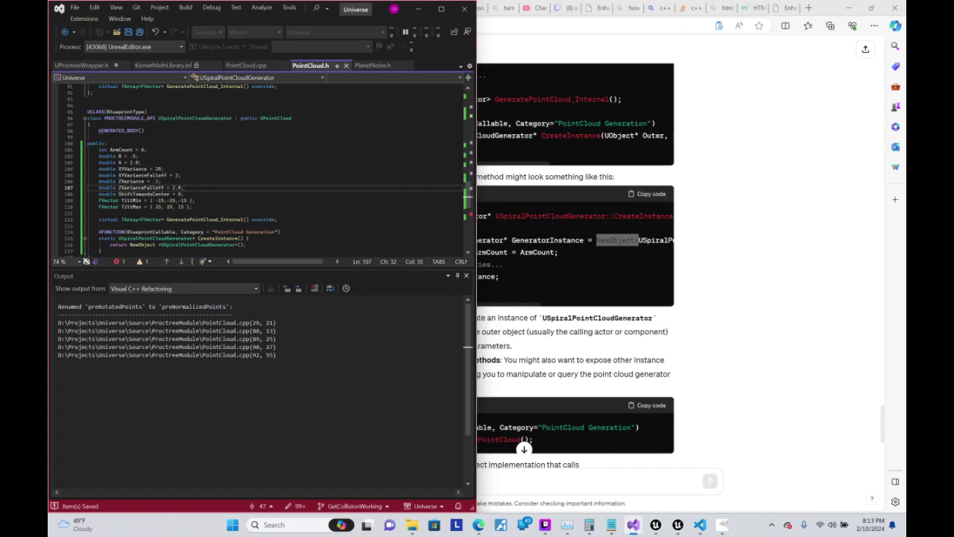
pyautogui.hotkey('ctrl', 'alt', 'F11')
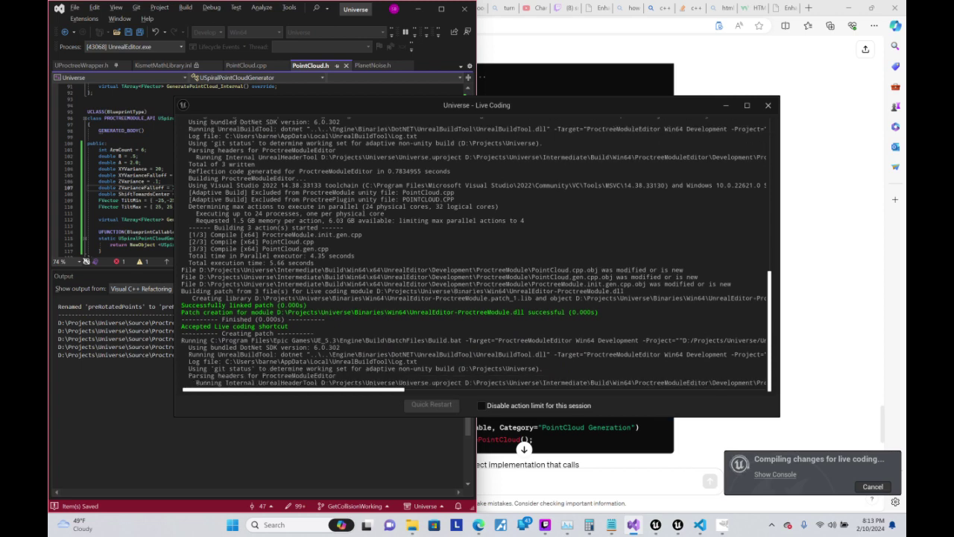
# - Widen the compile log to read the pi errors, then go to PointCloud.cpp
pyautogui.click(545, 524)
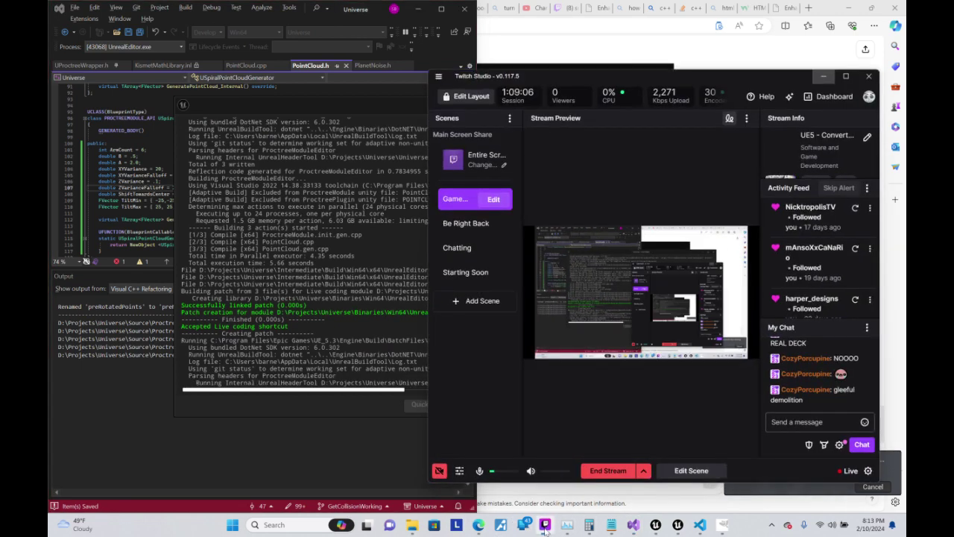
pyautogui.click(545, 528)
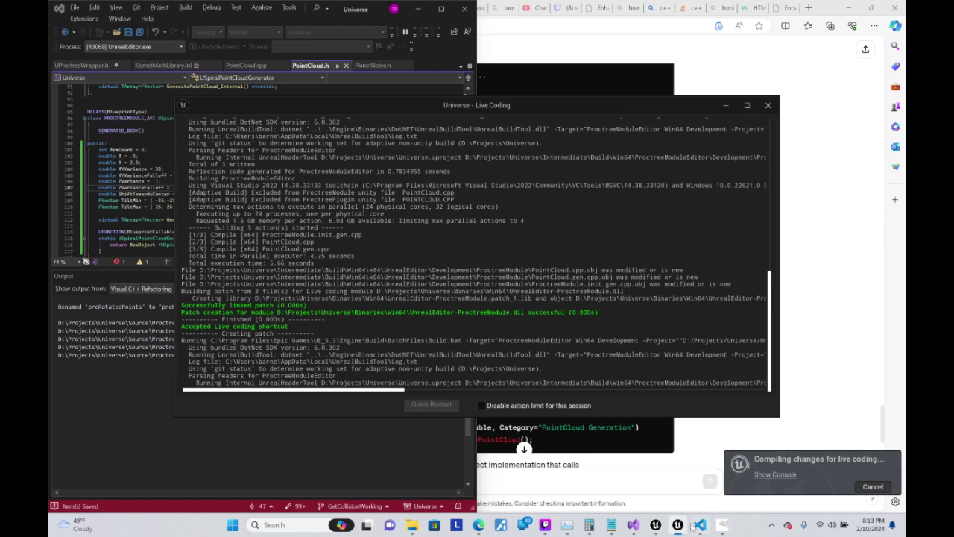
pyautogui.moveTo(632, 528)
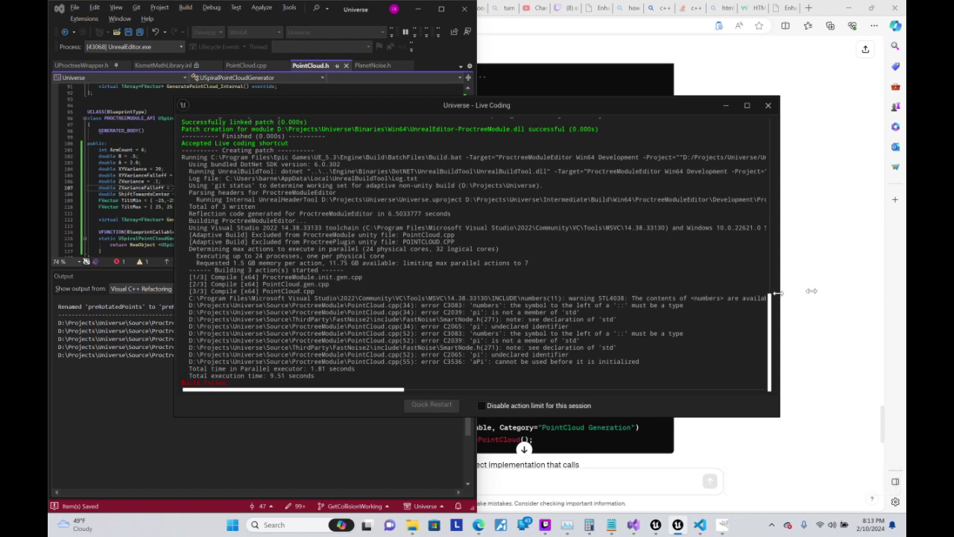
pyautogui.moveTo(780, 292); pyautogui.dragTo(880, 291)
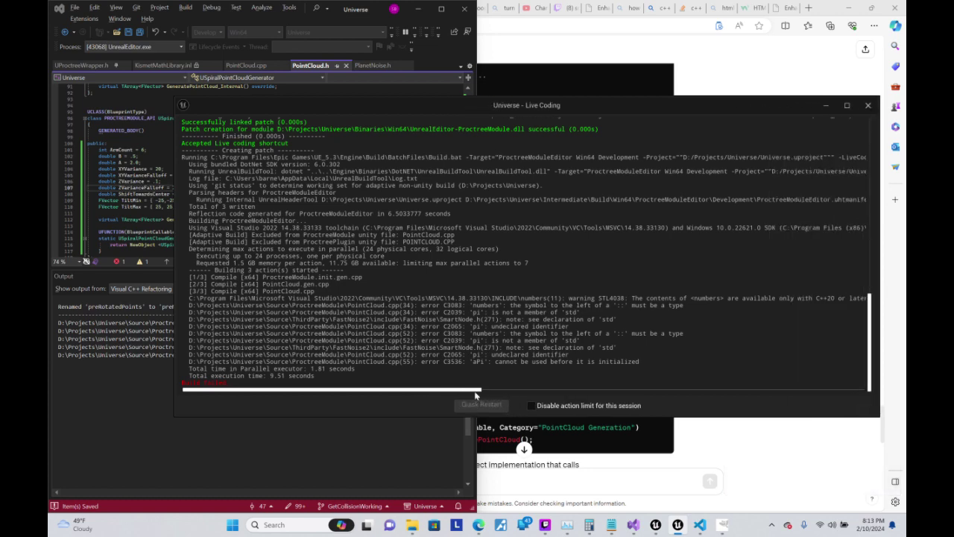
pyautogui.moveTo(475, 389)
pyautogui.mouseDown()
pyautogui.moveTo(534, 387)
pyautogui.moveTo(488, 388)
pyautogui.mouseUp()
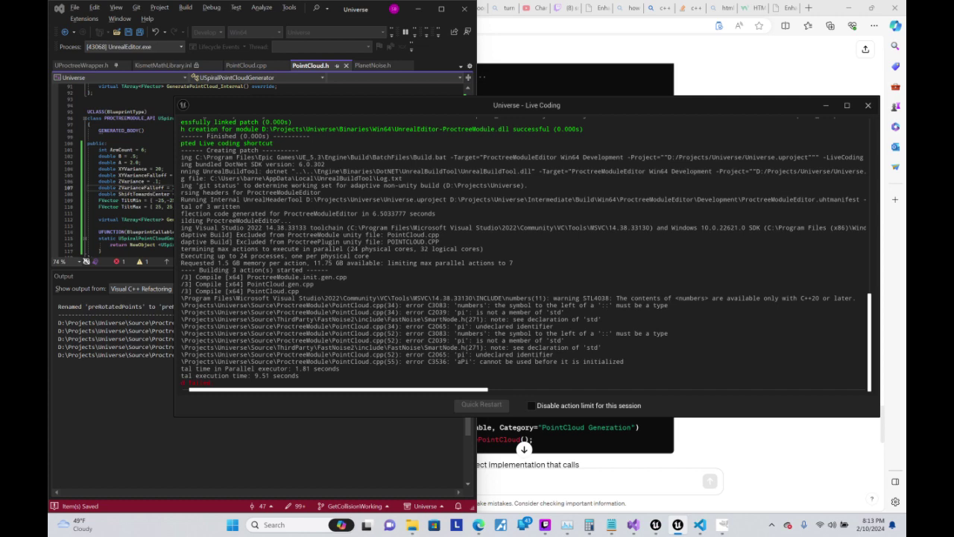
pyautogui.click(246, 65)
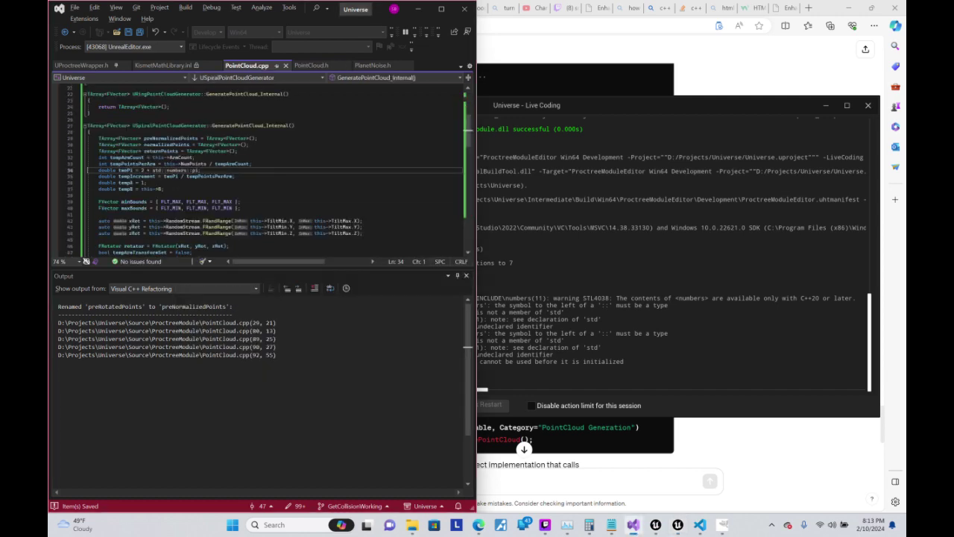
# - Ask ChatGPT 'how do I get pi in ue5 c++' about the failing pi on line 34
pyautogui.click(196, 170)
pyautogui.click(477, 524)
pyautogui.write('how')
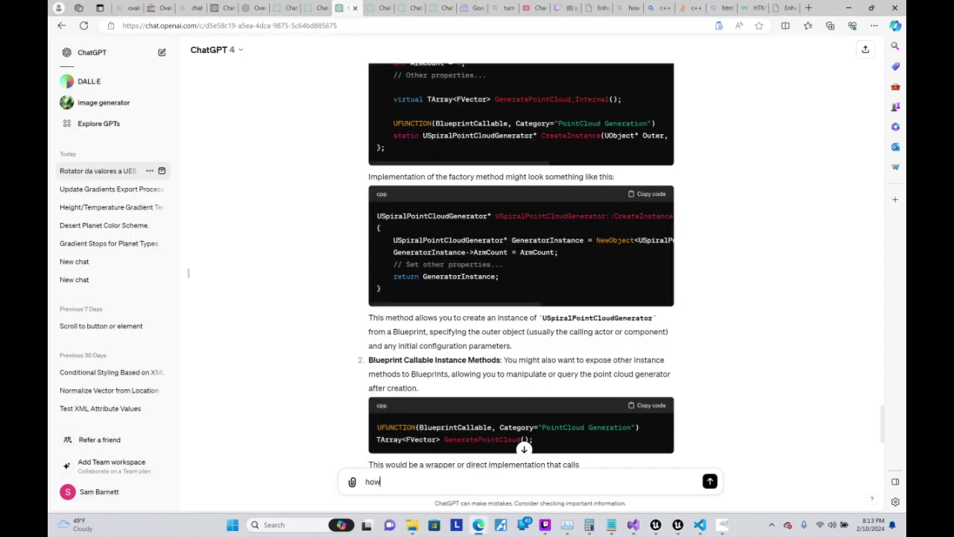
pyautogui.write(' do I get p')
pyautogui.write('i in ue5')
pyautogui.write(' c++')
pyautogui.press('Return')
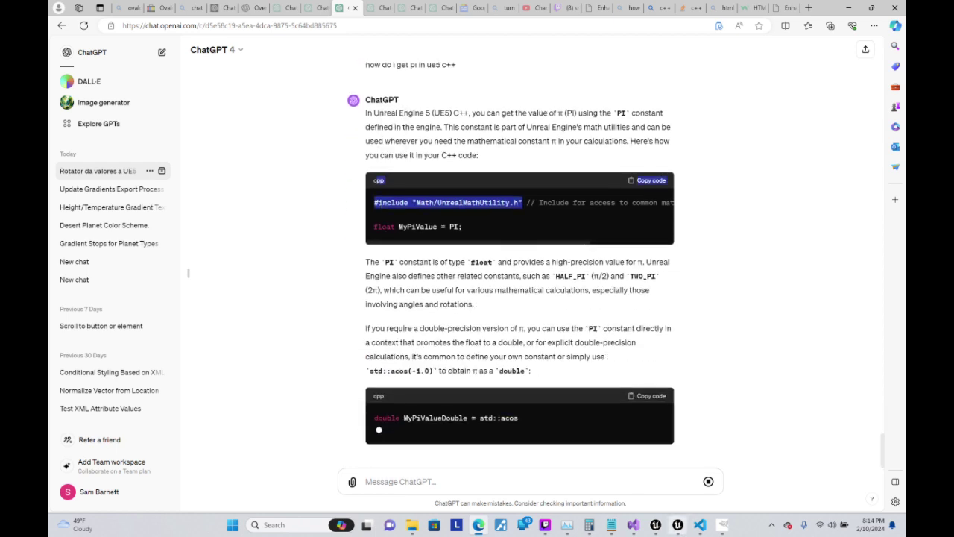
pyautogui.click(633, 524)
pyautogui.scroll(5, 260, 171)
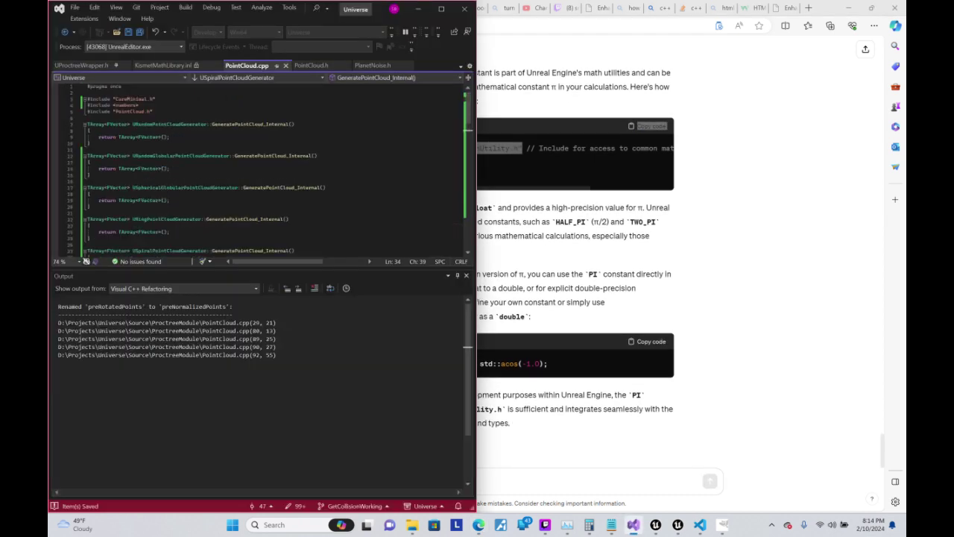
# - Add #include "Math/UnrealMathUtility.h" to PointCloud.cpp, removing the stray pasted lines
pyautogui.doubleClick(98, 111)
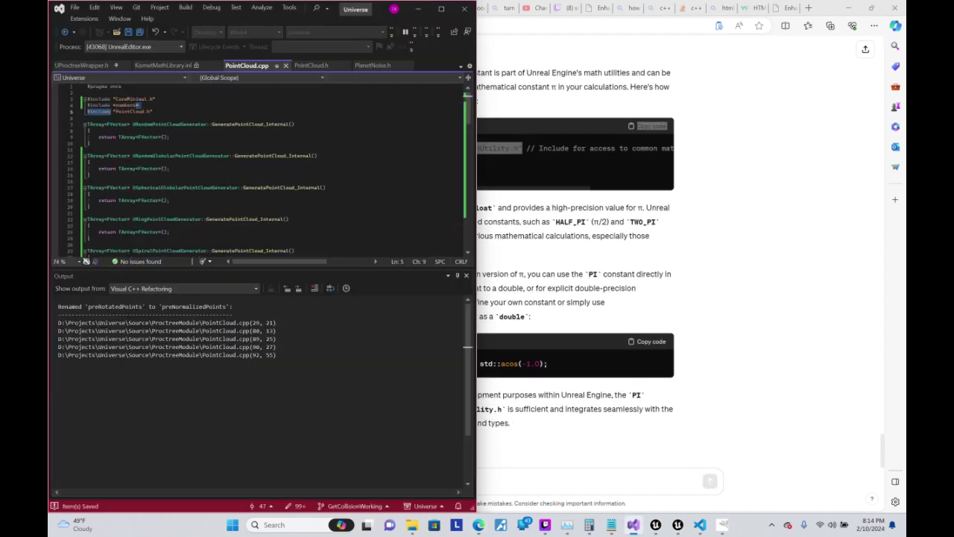
pyautogui.write('pp Copy code #include "Math/UnrealMathUtility.h"')
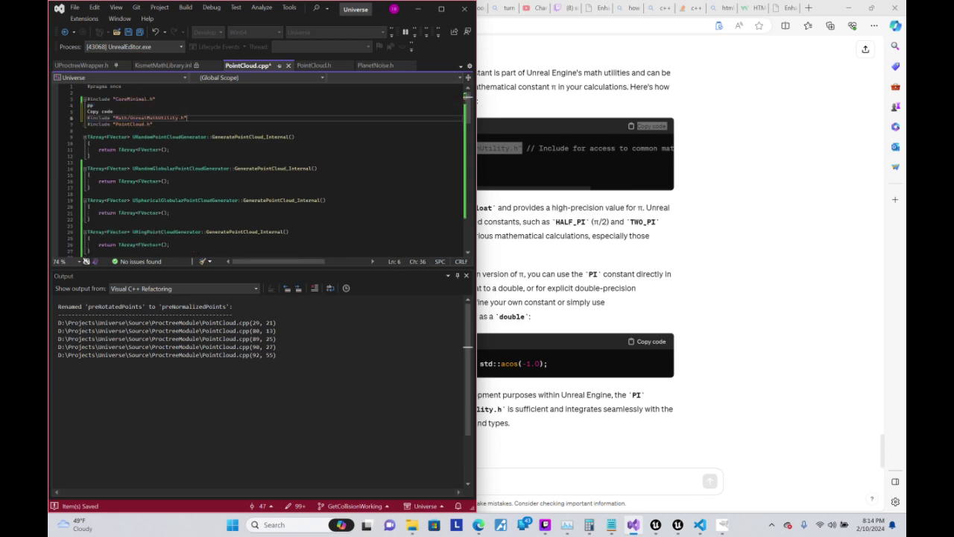
pyautogui.moveTo(87, 117); pyautogui.dragTo(80, 106)
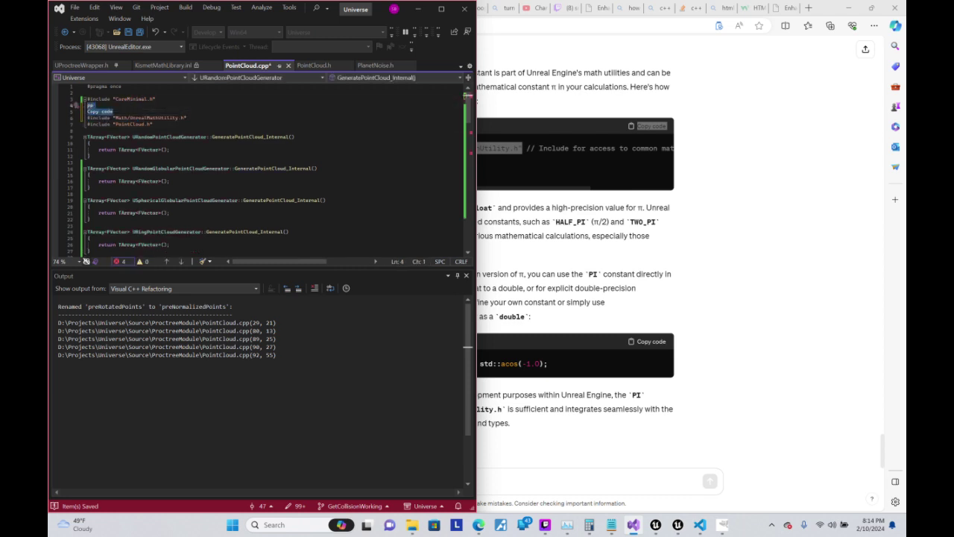
pyautogui.press('Delete')
pyautogui.press('BackSpace')
pyautogui.scroll(-10, 261, 171)
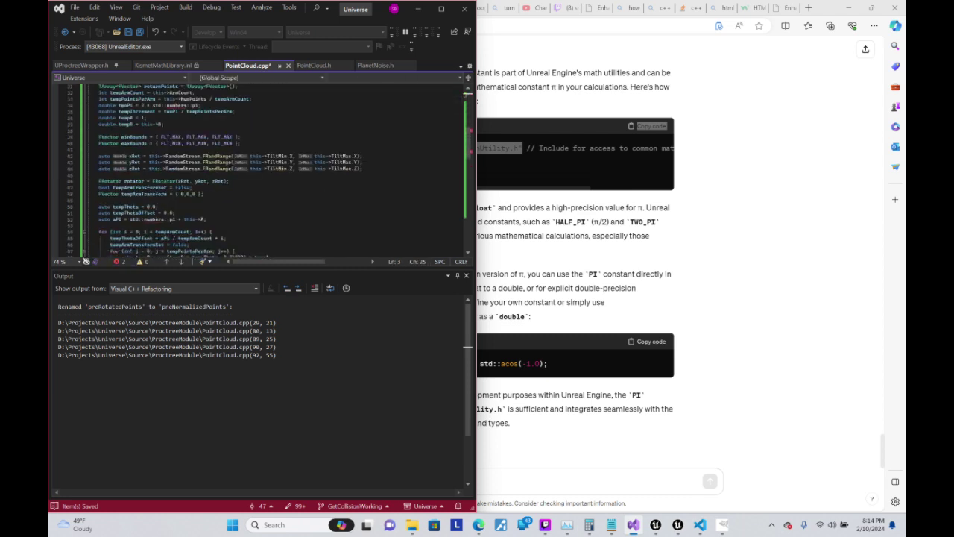
pyautogui.scroll(1, 260, 171)
pyautogui.scroll(1, 261, 172)
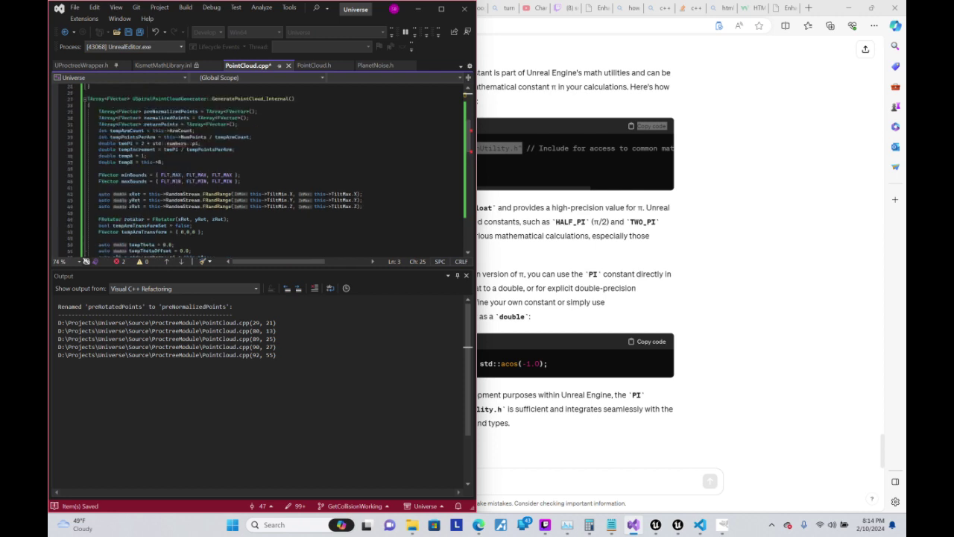
# - Replace std::numbers::pi with PI on lines 34 and 52, save, and recompile with Live Coding
pyautogui.moveTo(199, 143); pyautogui.dragTo(152, 143)
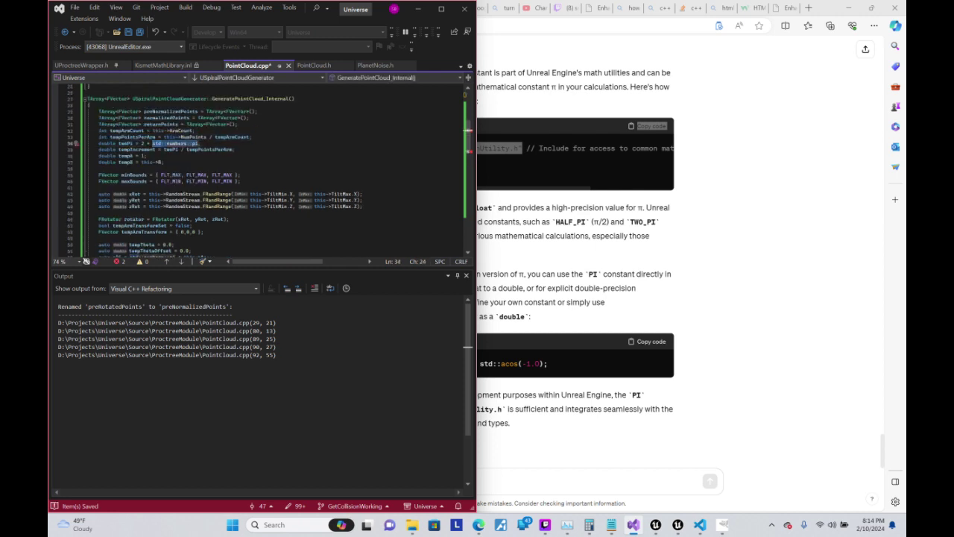
pyautogui.write('PI')
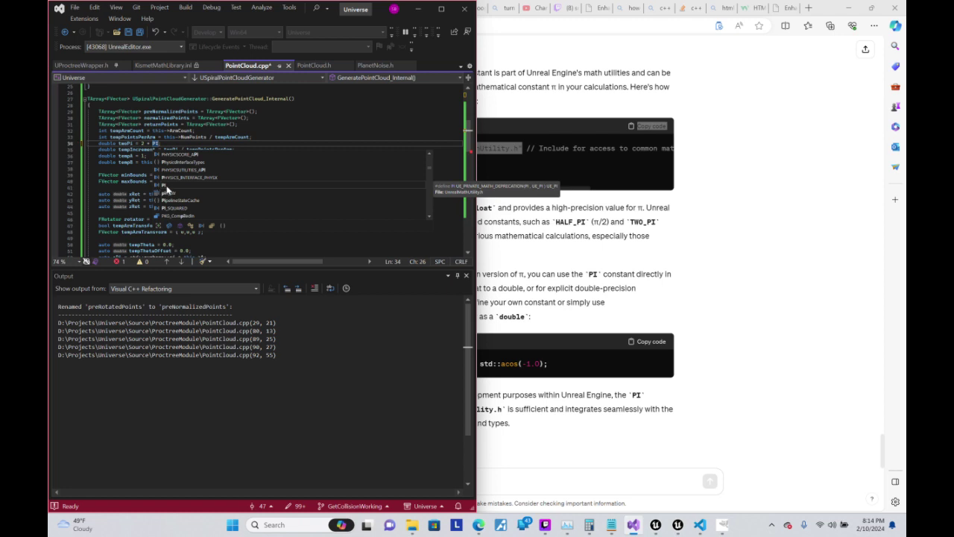
pyautogui.write(';')
pyautogui.scroll(-2, 200, 257)
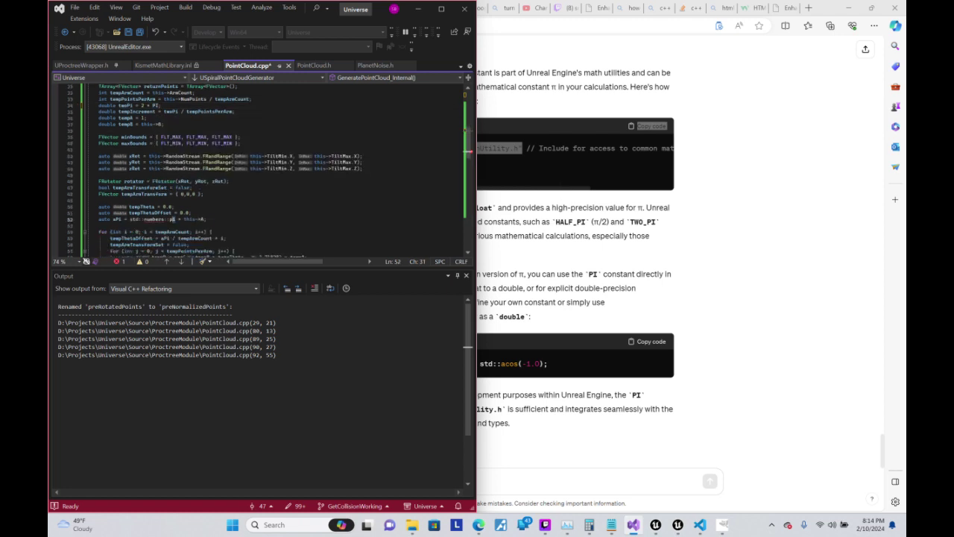
pyautogui.moveTo(176, 219); pyautogui.dragTo(130, 219)
pyautogui.write('P')
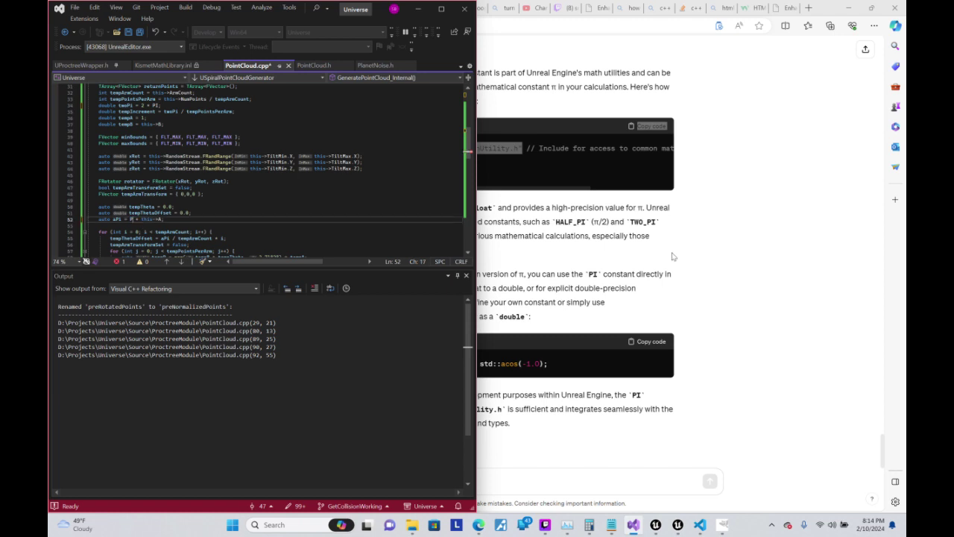
pyautogui.write('I')
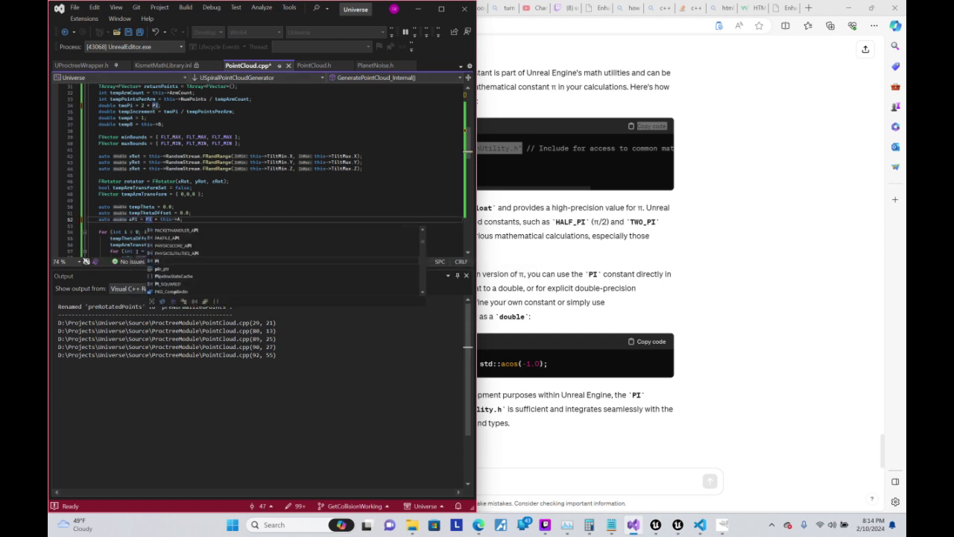
pyautogui.scroll(-5, 275, 171)
pyautogui.scroll(-6, 276, 171)
pyautogui.scroll(-6, 276, 172)
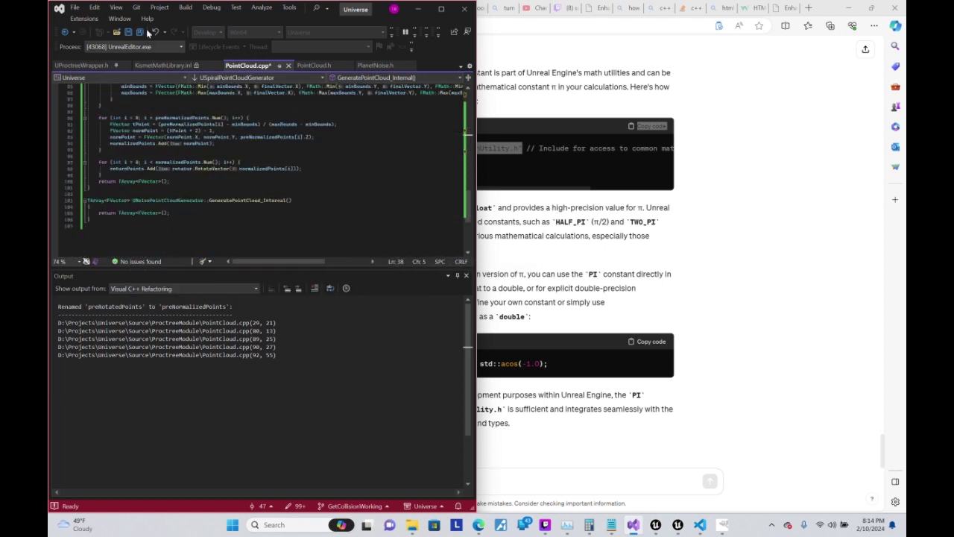
pyautogui.click(140, 32)
pyautogui.click(250, 118)
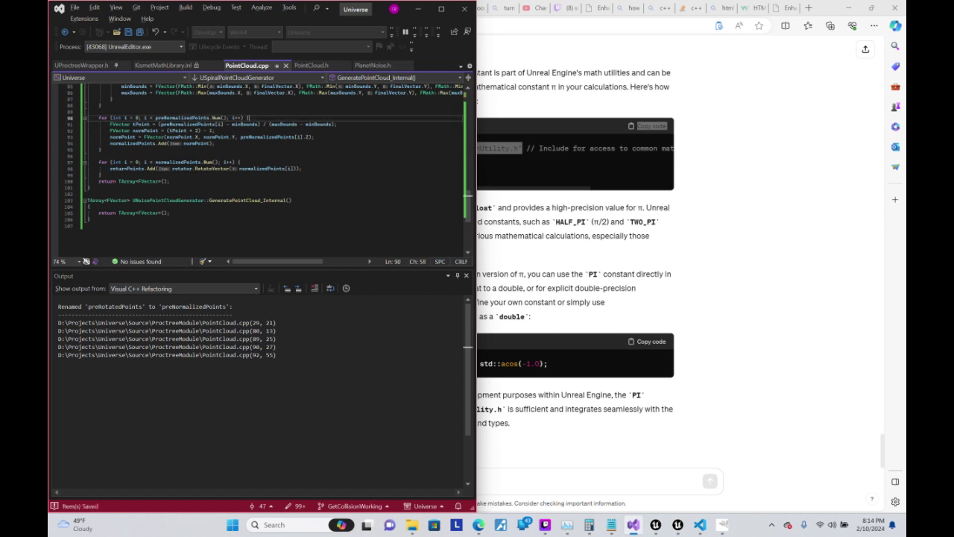
pyautogui.hotkey('ctrl', 'alt', 'F11')
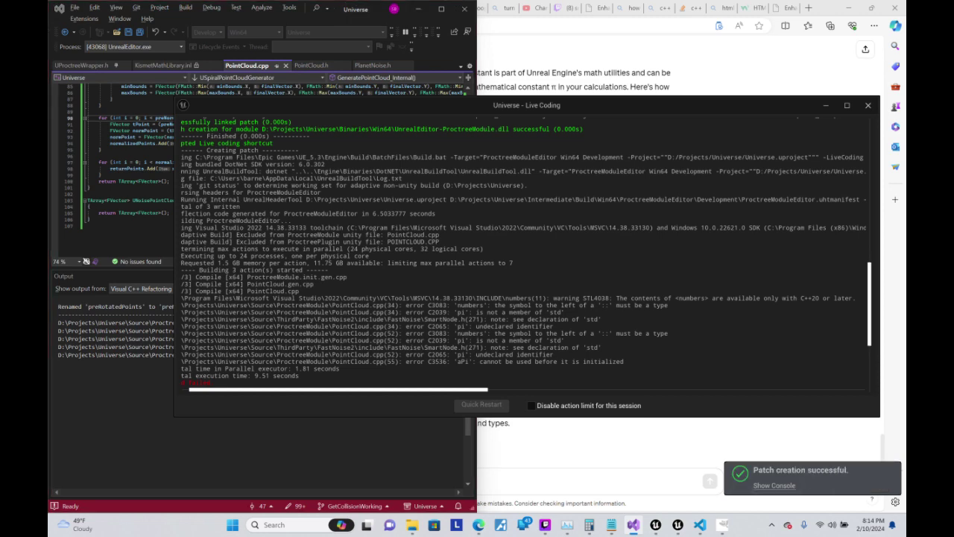
# - With PointCloud.h open, search the Blueprint actions for 'createinst' to find Create Instance
pyautogui.hotkey('alt', 'Tab')
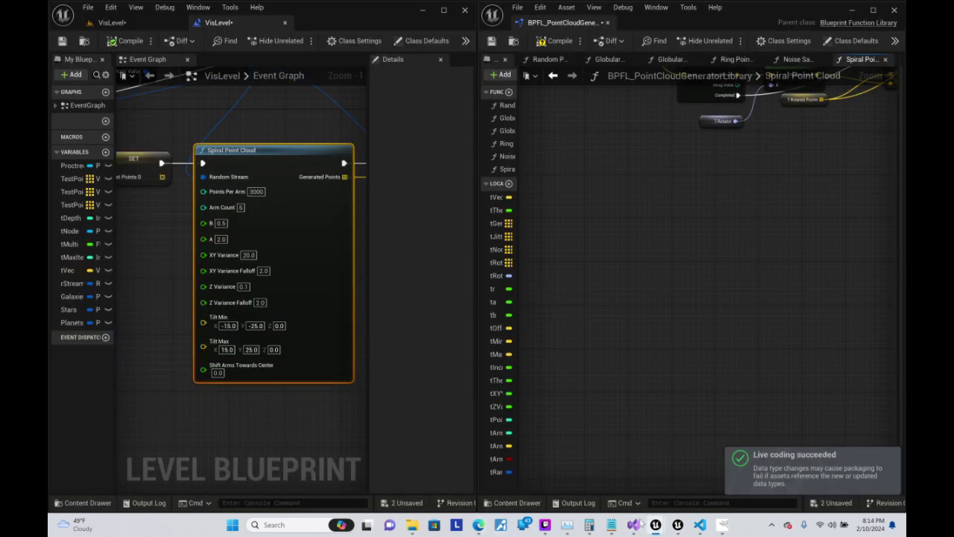
pyautogui.click(634, 525)
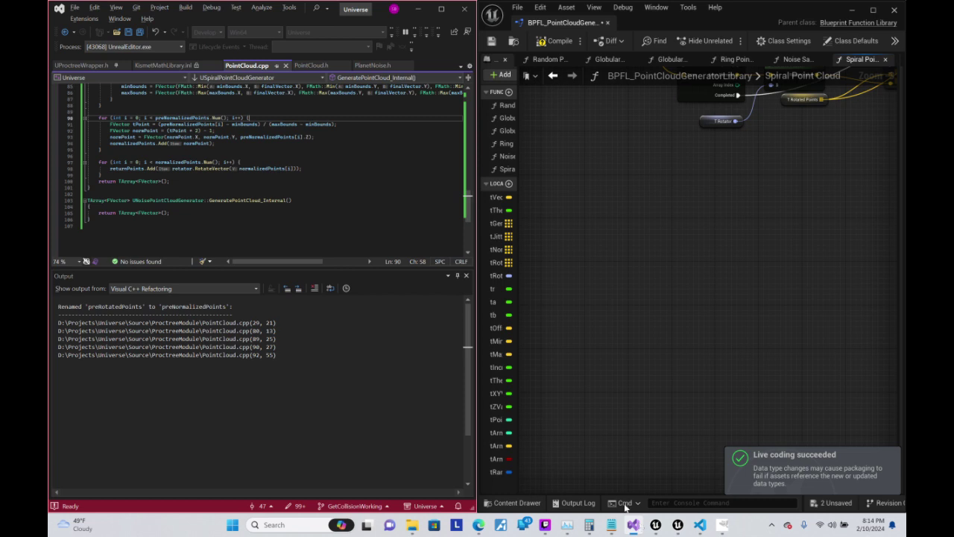
pyautogui.scroll(8, 276, 171)
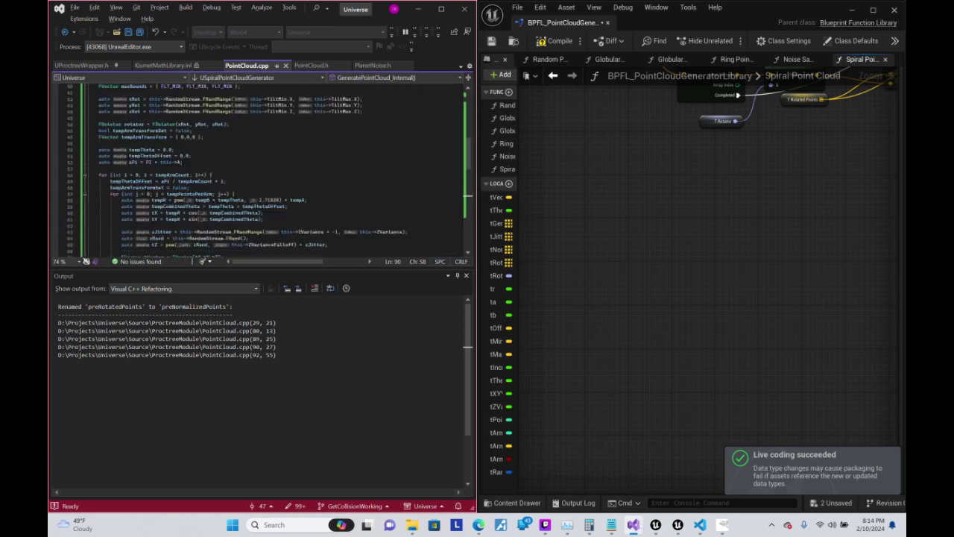
pyautogui.scroll(6, 276, 171)
pyautogui.scroll(5, 276, 171)
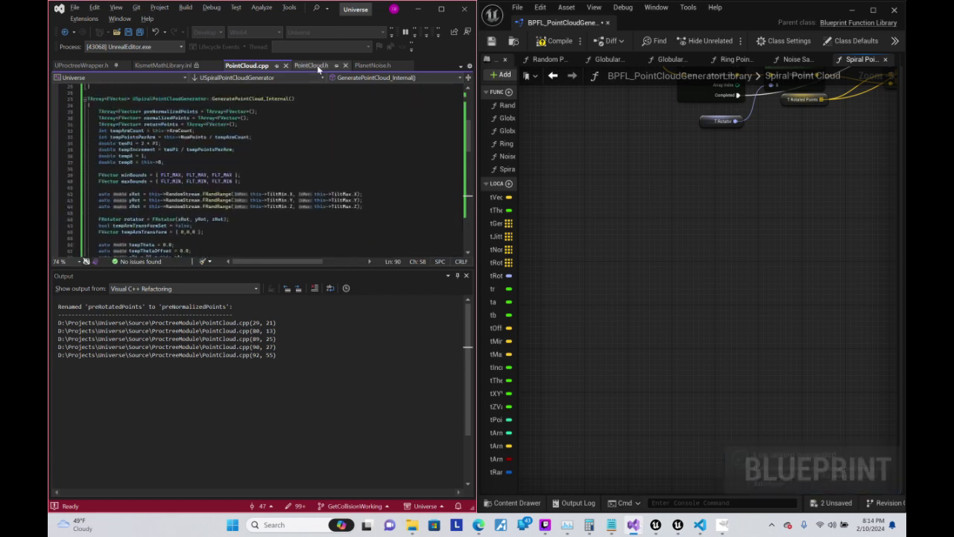
pyautogui.click(318, 67)
pyautogui.scroll(-1, 276, 179)
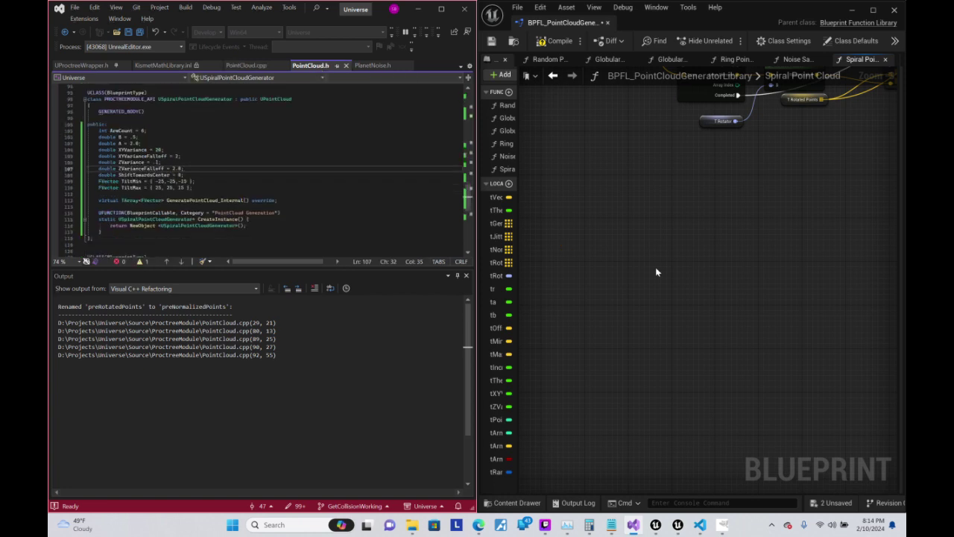
pyautogui.rightClick(705, 258)
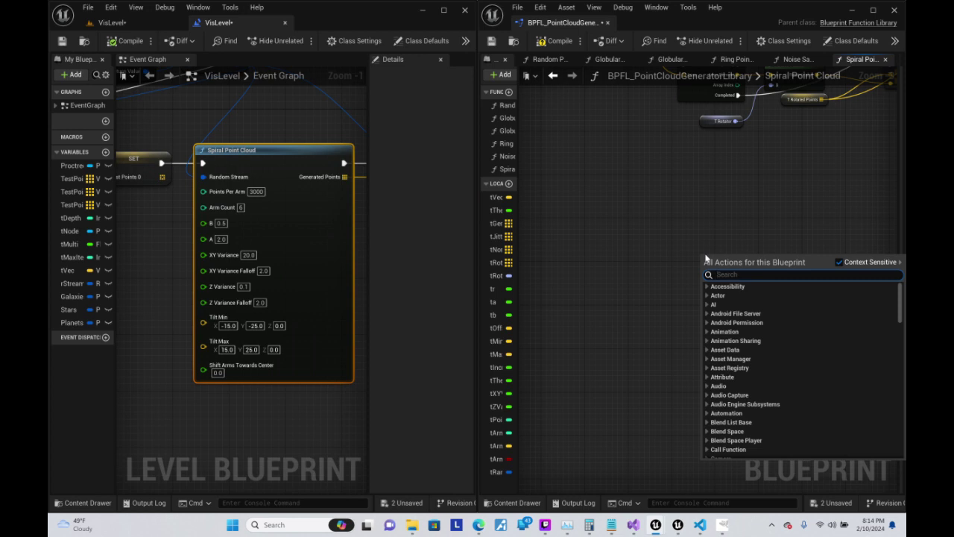
pyautogui.write('createinst')
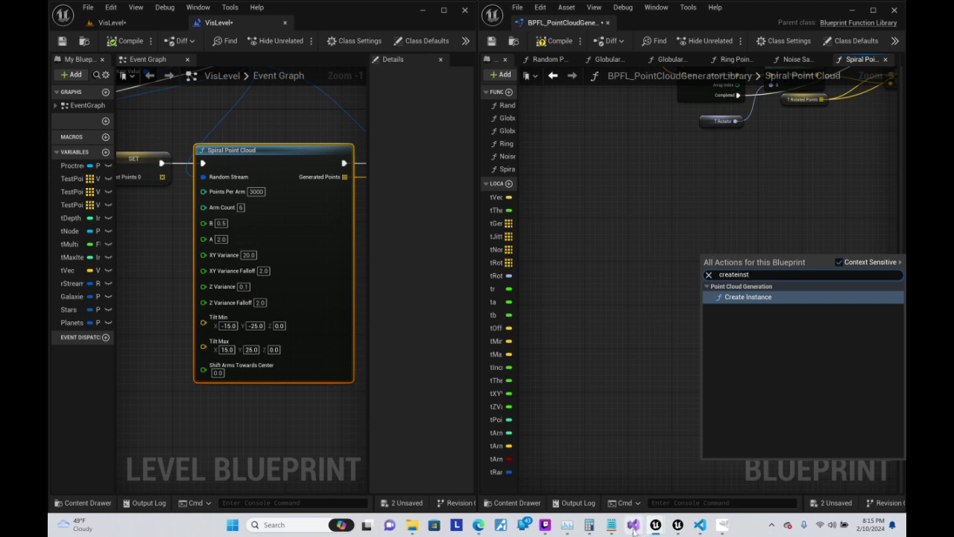
pyautogui.click(633, 526)
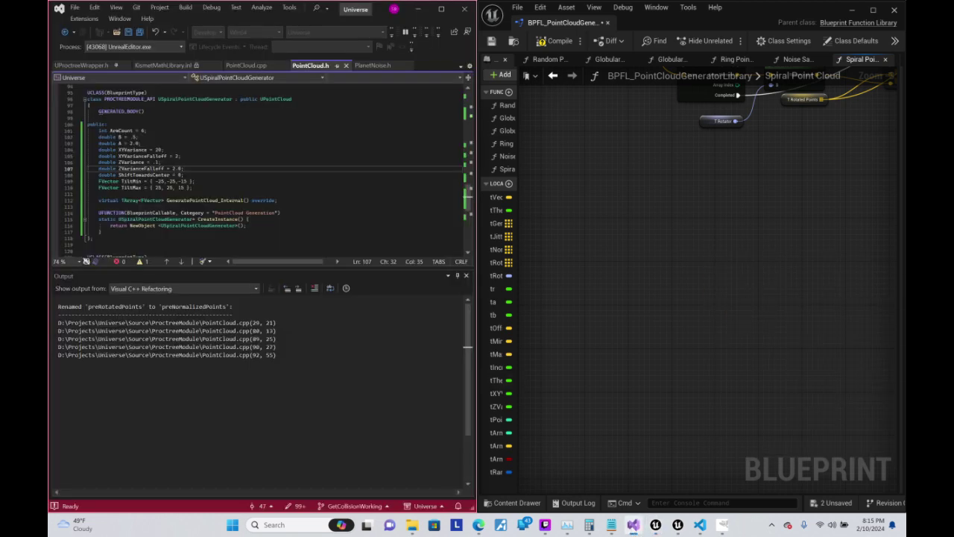
pyautogui.rightClick(222, 219)
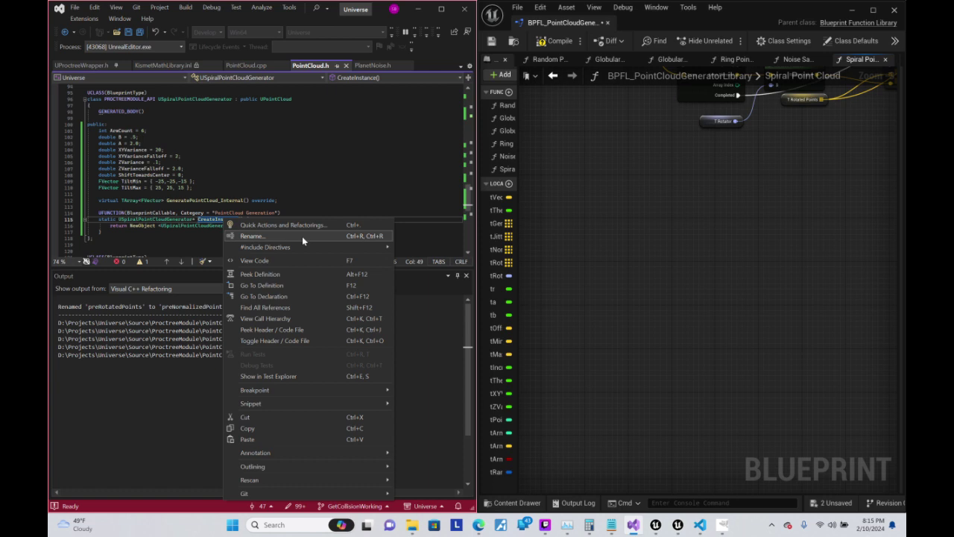
pyautogui.click(287, 180)
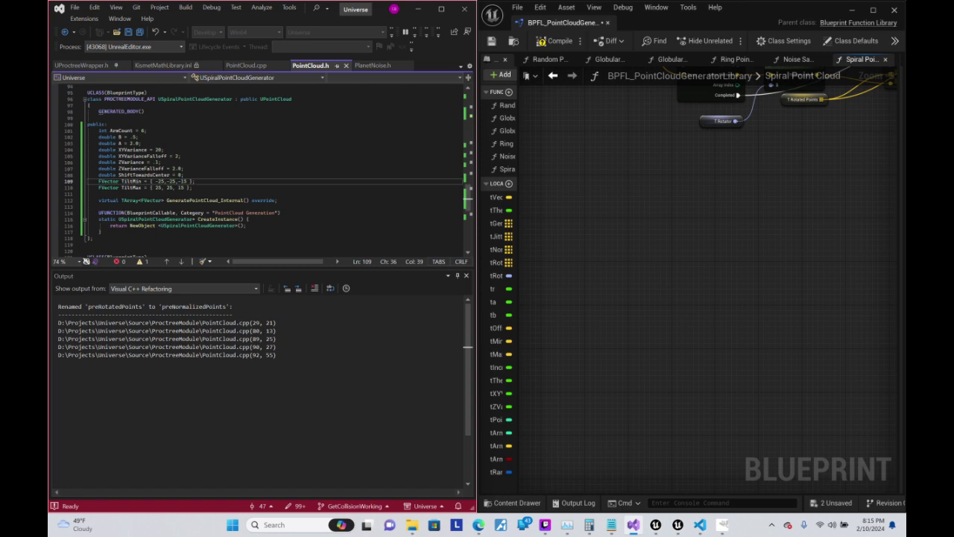
pyautogui.click(178, 219)
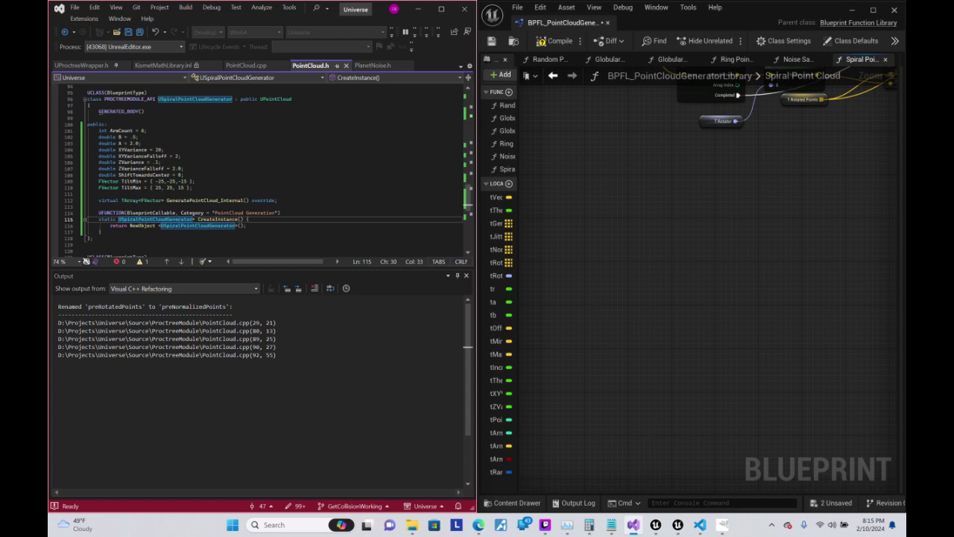
# - Rename CreateInstance to CreateSpiralInstance on line 115, then save and rebuild with Live Coding
pyautogui.click(216, 219)
pyautogui.write('Spiral')
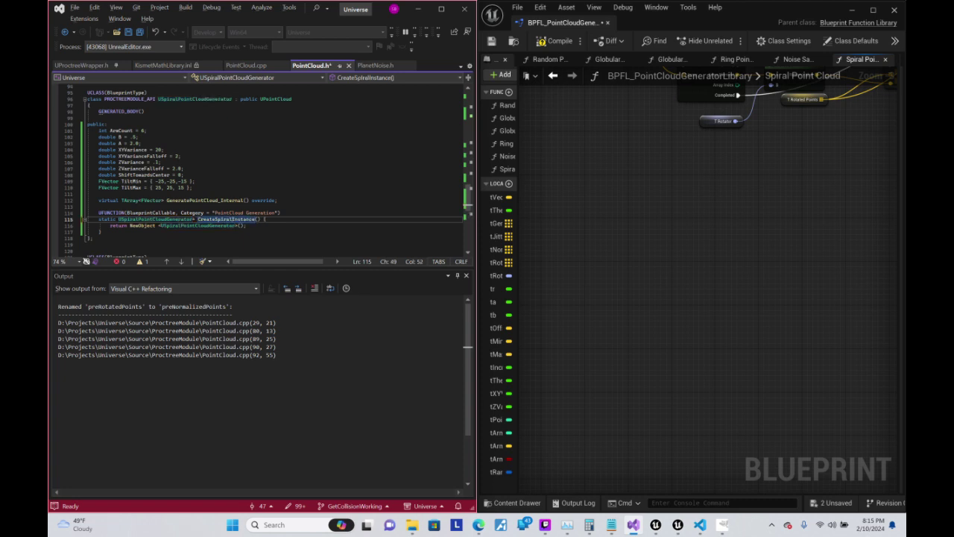
pyautogui.hotkey('ctrl', 'alt', 'F11')
pyautogui.hotkey('ctrl', 'alt', 'F11')
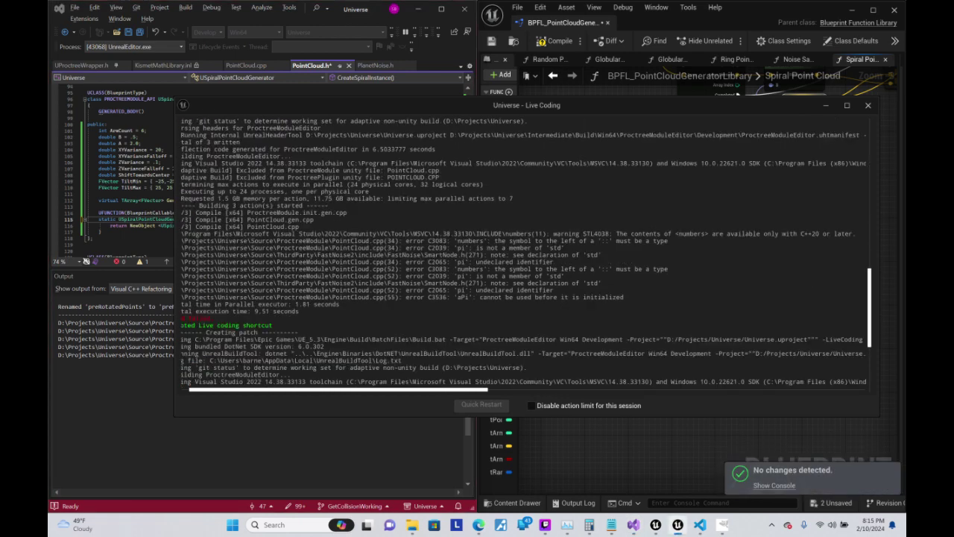
pyautogui.hotkey('ctrl', 's')
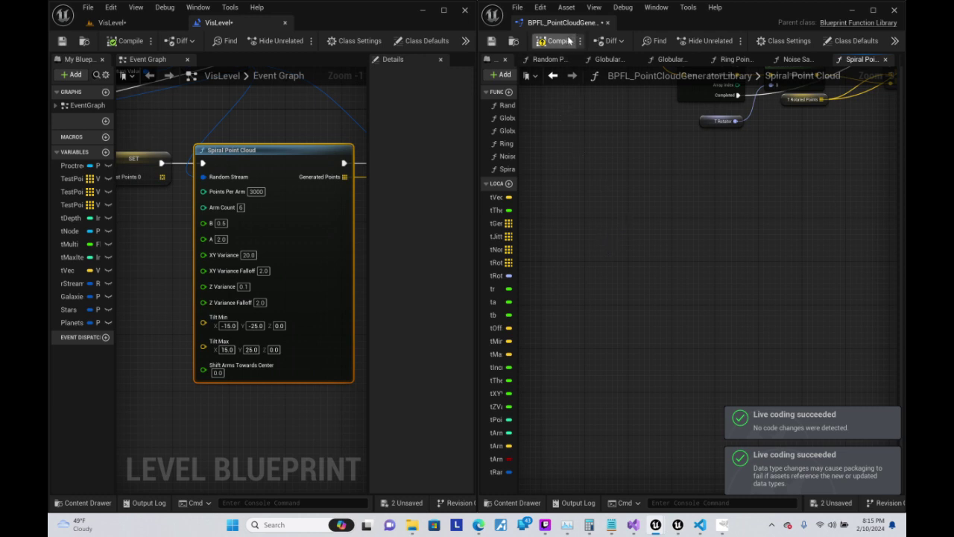
# - Add a Create Spiral Instance node to the Spiral Point Cloud graph
pyautogui.rightClick(603, 266)
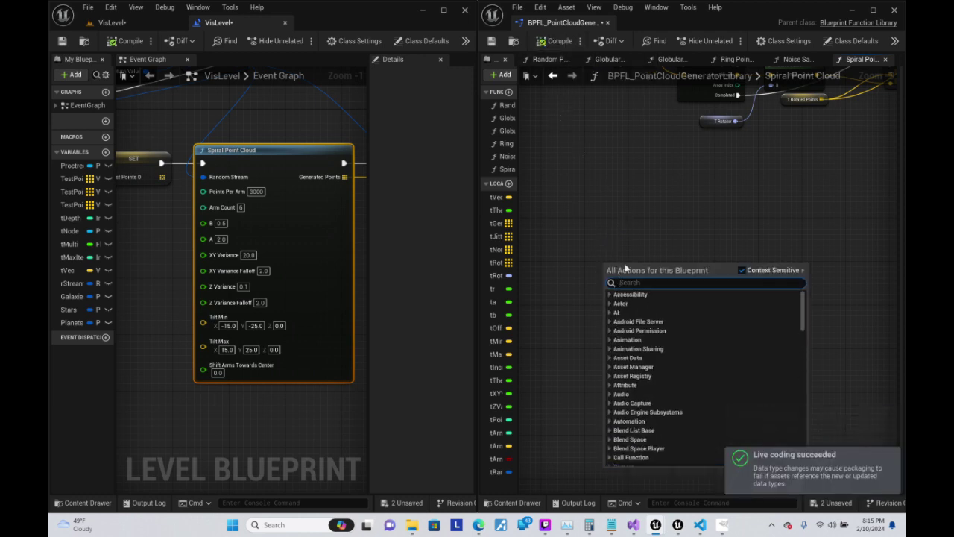
pyautogui.write('create insta')
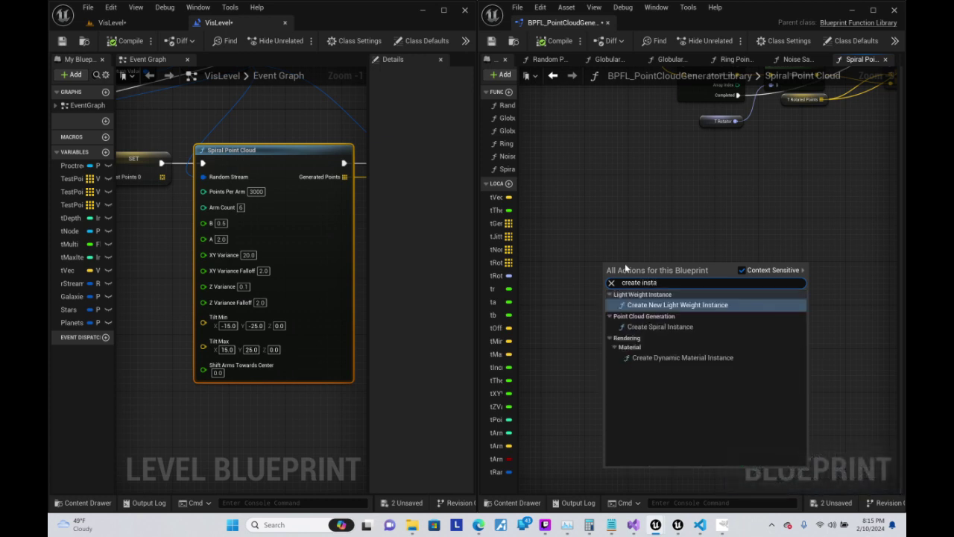
pyautogui.press('Down')
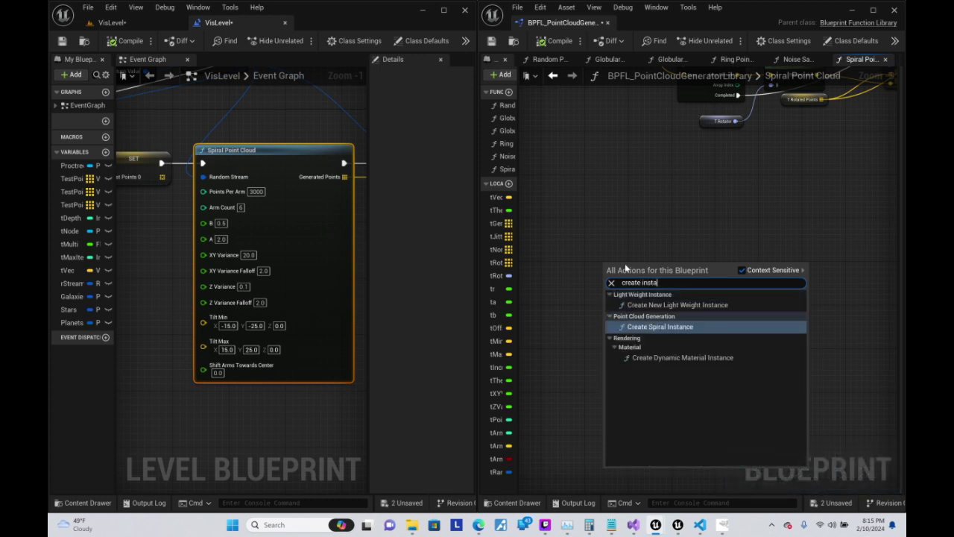
pyautogui.press('Return')
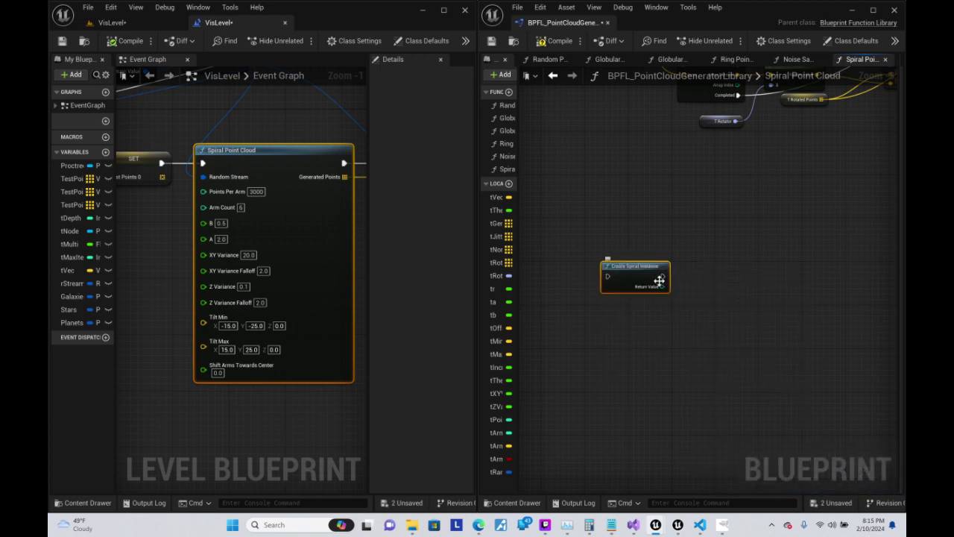
# - Search the Return Value's actions for 'generate', clear the search, and return to Visual Studio
pyautogui.moveTo(661, 287)
pyautogui.mouseDown()
pyautogui.moveTo(730, 356)
pyautogui.moveTo(717, 352)
pyautogui.mouseUp()
pyautogui.write('g')
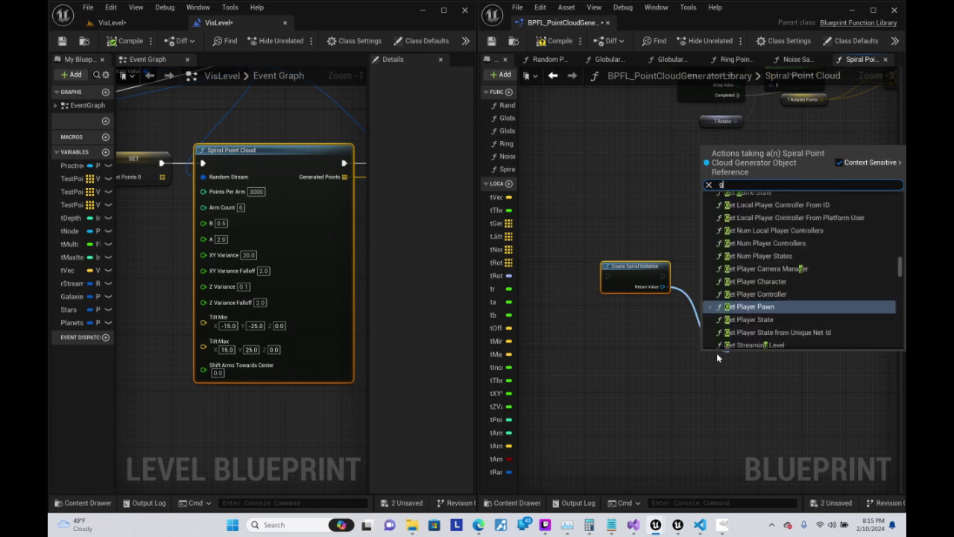
pyautogui.write('enerate')
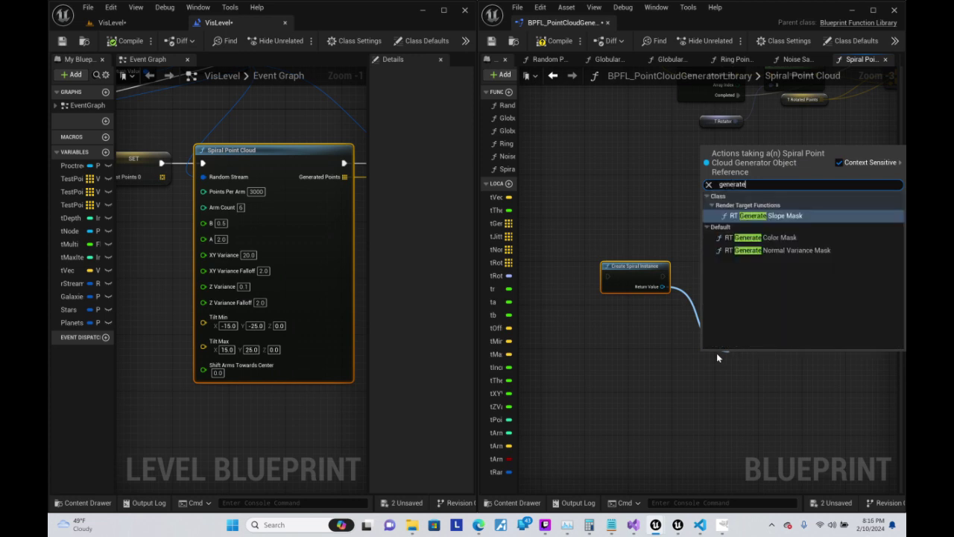
pyautogui.press('BackSpace')
pyautogui.press('BackSpace')
pyautogui.press('BackSpace')
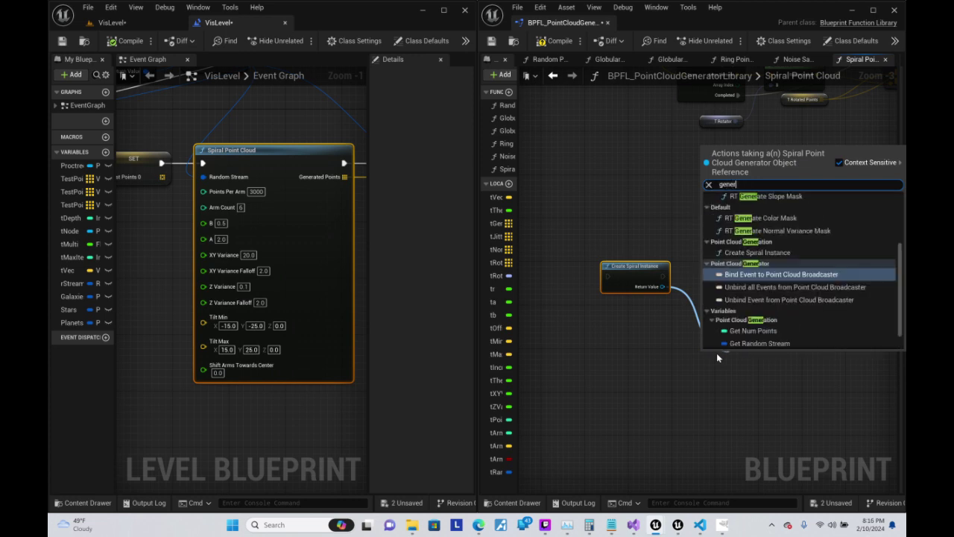
pyautogui.press('BackSpace')
pyautogui.press('BackSpace')
pyautogui.press('BackSpace')
pyautogui.press('BackSpace')
pyautogui.press('BackSpace')
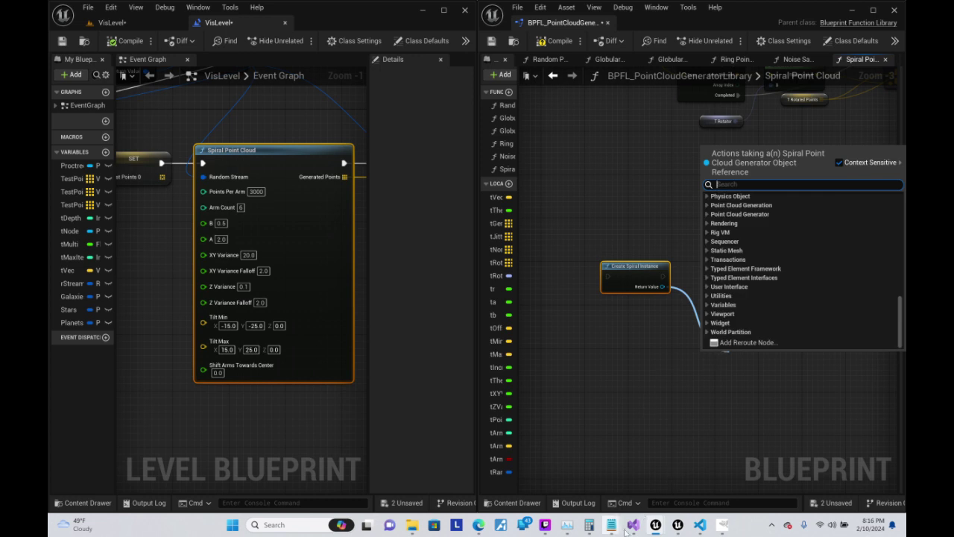
pyautogui.click(632, 526)
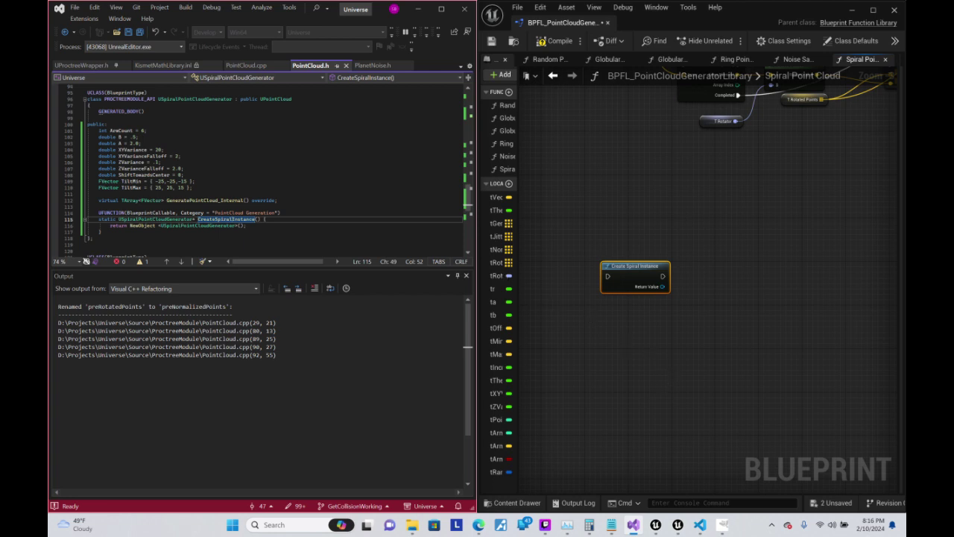
# - Go to the UPointCloud definition in PointCloud.h and scroll through its members
pyautogui.click(288, 100)
pyautogui.rightClick(288, 100)
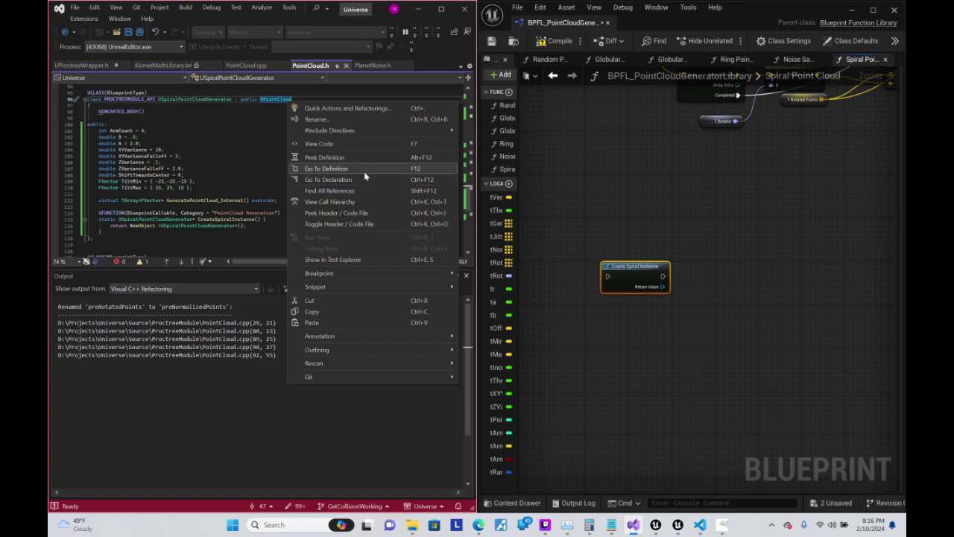
pyautogui.click(364, 171)
pyautogui.scroll(-3, 269, 172)
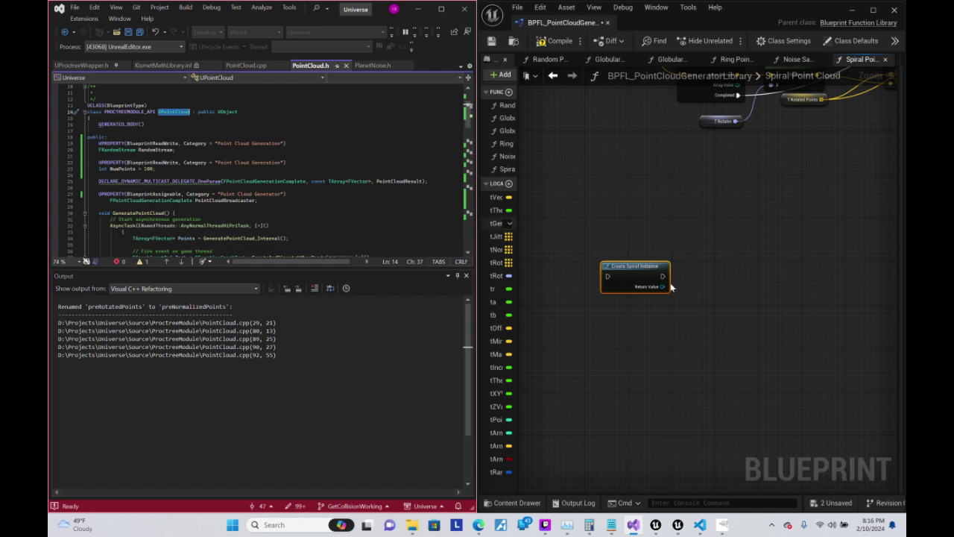
# - Wire the spiral instance's Return Value into a new Bind Event to Point Cloud Broadcaster node
pyautogui.moveTo(662, 286); pyautogui.dragTo(701, 313)
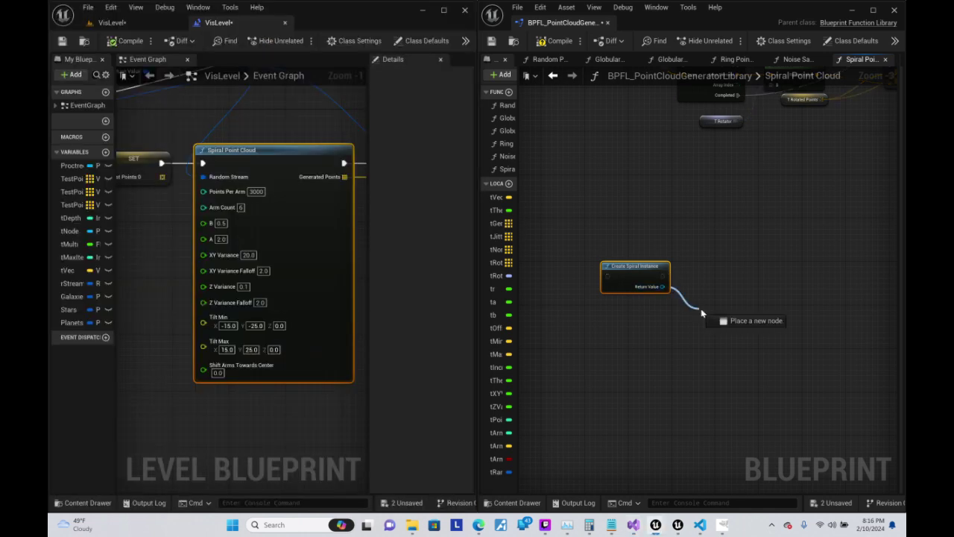
pyautogui.write('pointcloud')
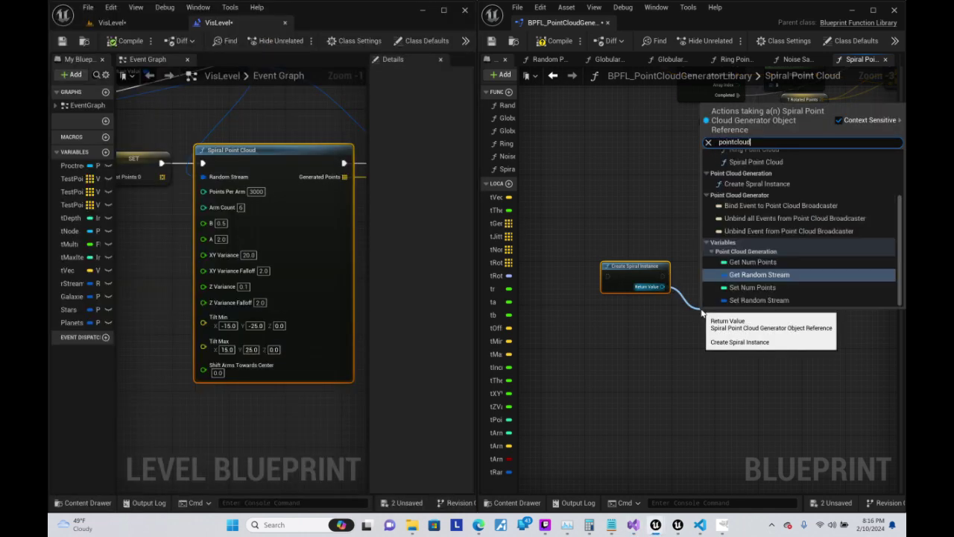
pyautogui.write(' br')
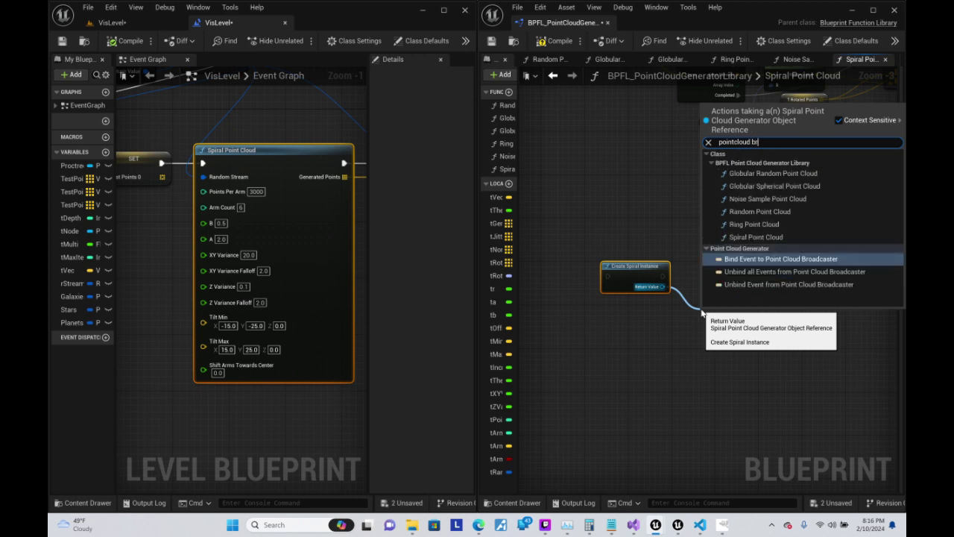
pyautogui.press('Return')
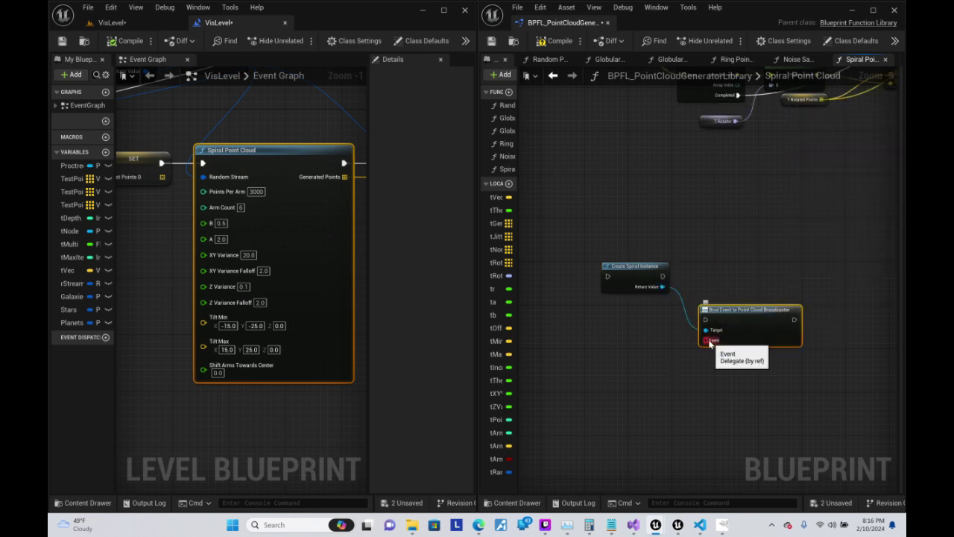
# - Feed Bind Event's Event pin from an Event Dispatchers > Create Event node and open its function list
pyautogui.moveTo(710, 341); pyautogui.dragTo(727, 406)
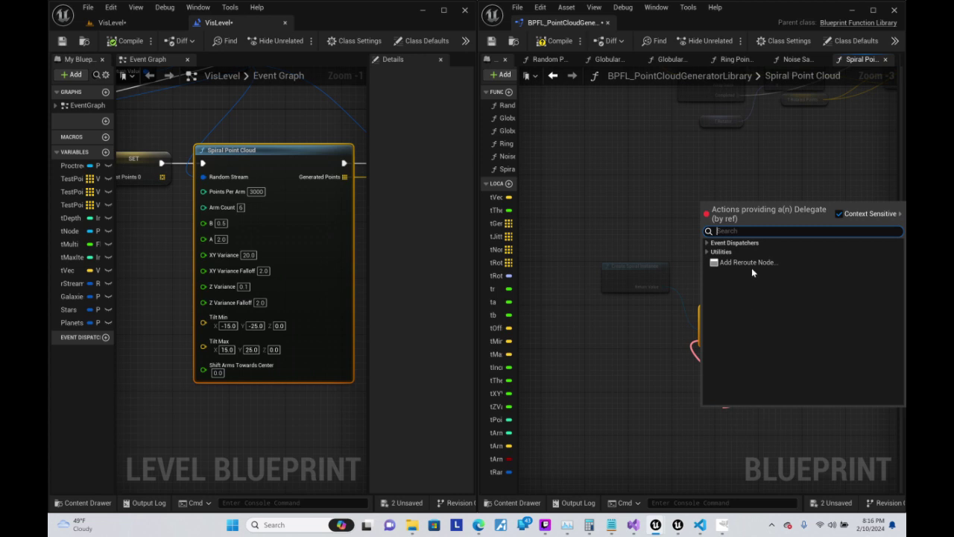
pyautogui.click(576, 316)
pyautogui.moveTo(695, 341); pyautogui.dragTo(723, 410)
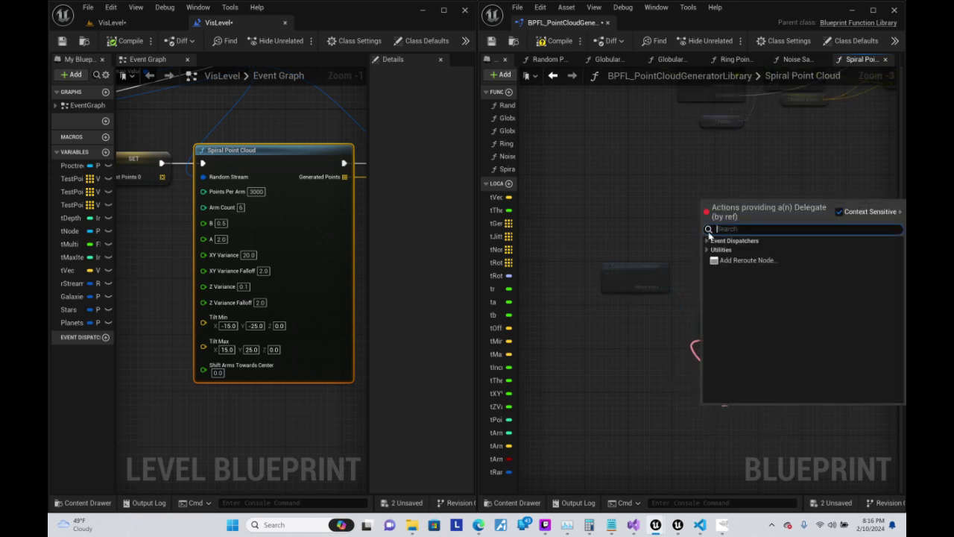
pyautogui.click(708, 241)
pyautogui.click(743, 251)
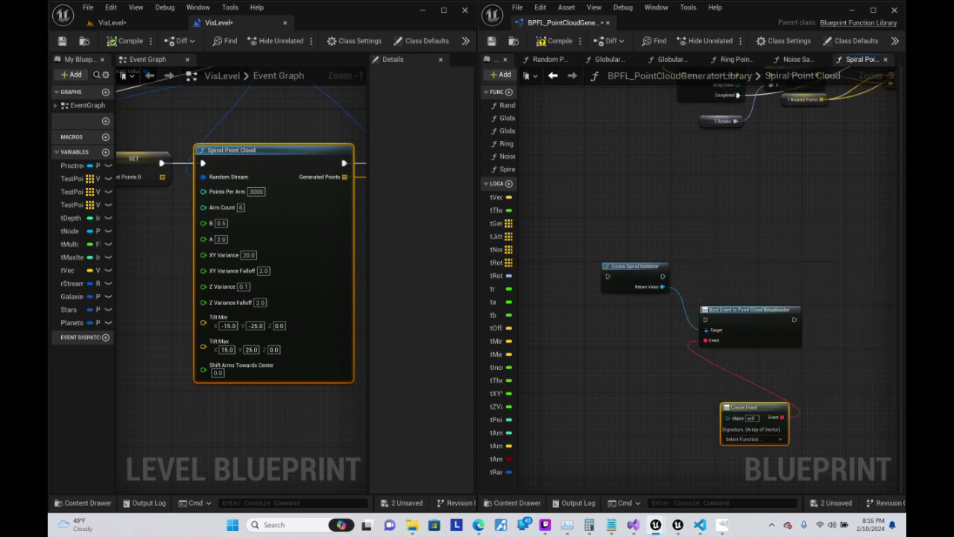
pyautogui.scroll(2, 627, 332)
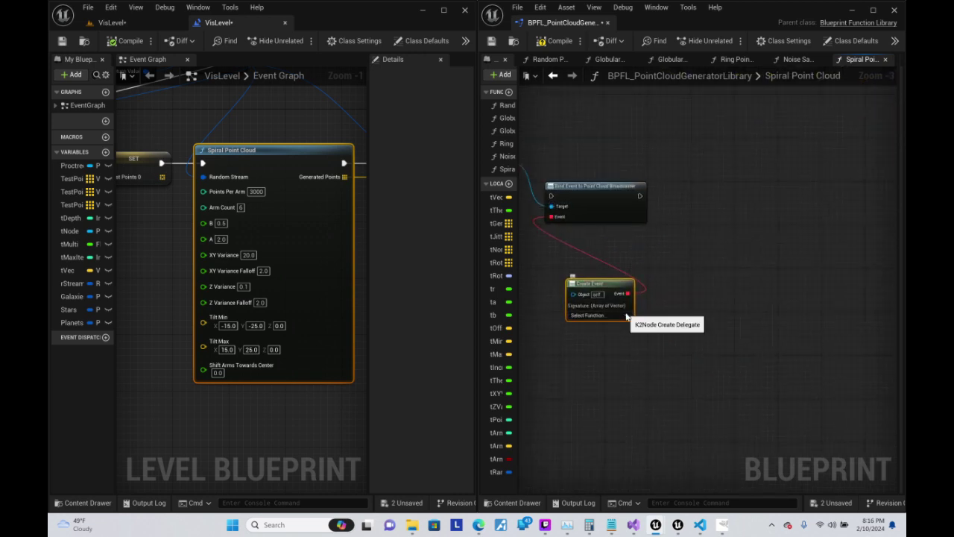
pyautogui.click(626, 315)
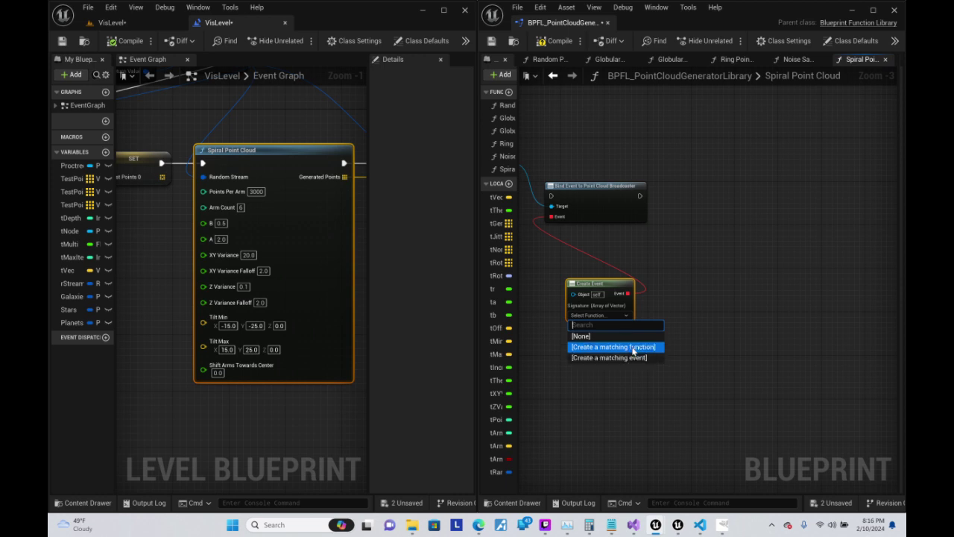
# - Generate a matching custom event for Create Event, then delete it
pyautogui.click(637, 357)
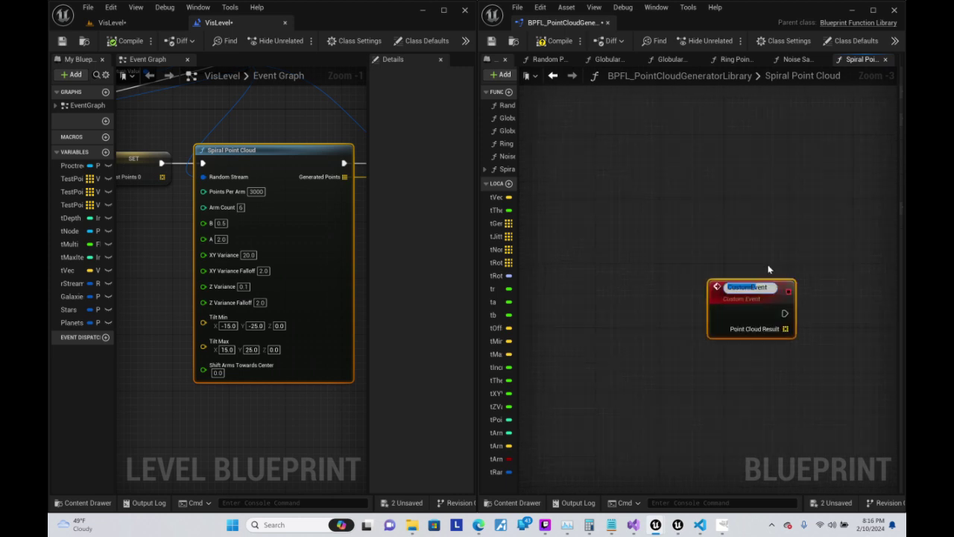
pyautogui.press('Return')
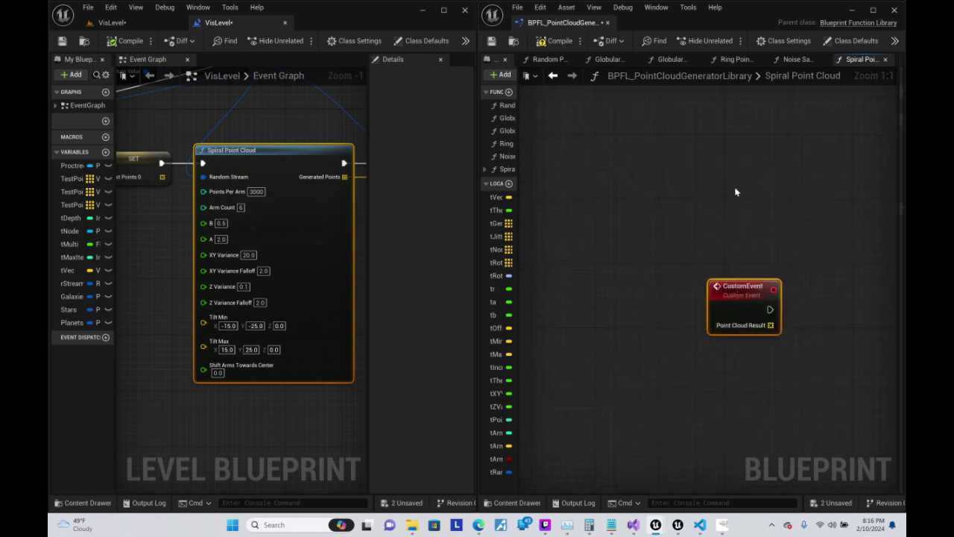
pyautogui.press('Delete')
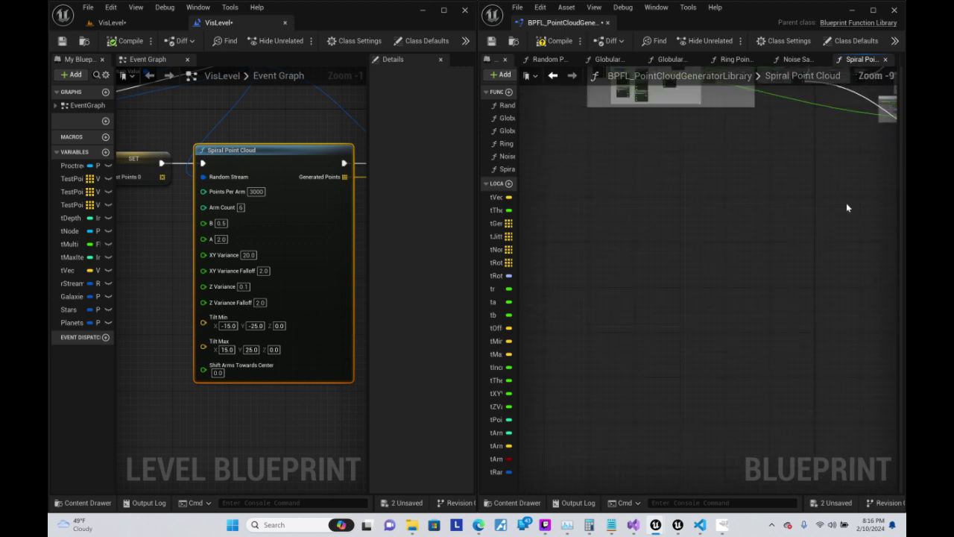
# - Reposition the Create Event node and reopen its function choices
pyautogui.scroll(-12, 677, 238)
pyautogui.scroll(2, 677, 238)
pyautogui.scroll(3, 663, 200)
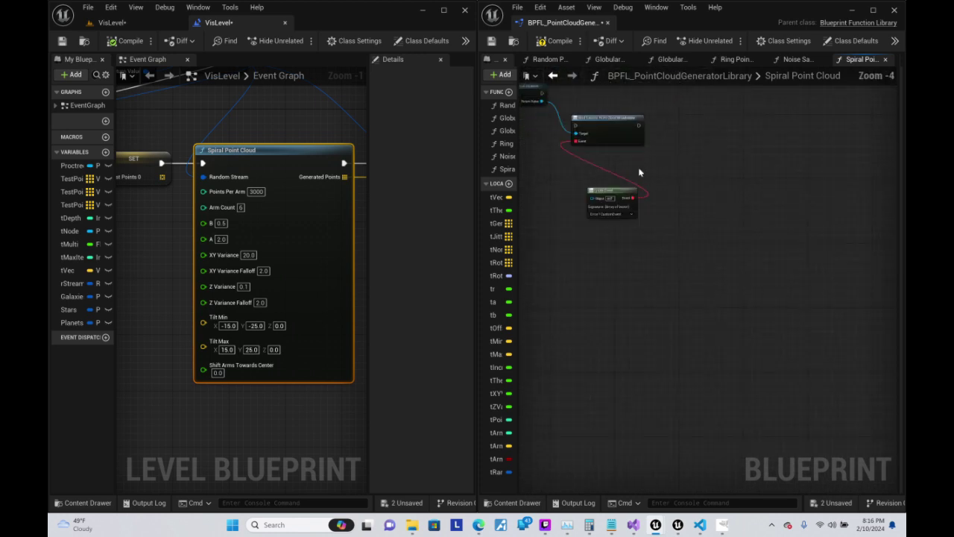
pyautogui.scroll(3, 638, 167)
pyautogui.moveTo(686, 250); pyautogui.dragTo(655, 234)
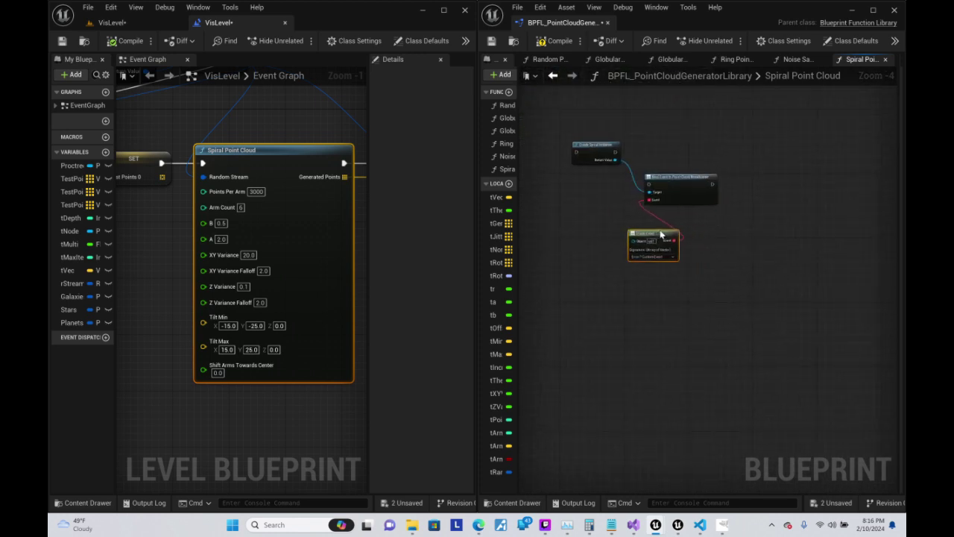
pyautogui.moveTo(699, 219); pyautogui.dragTo(712, 263, button='right')
pyautogui.scroll(3, 712, 263)
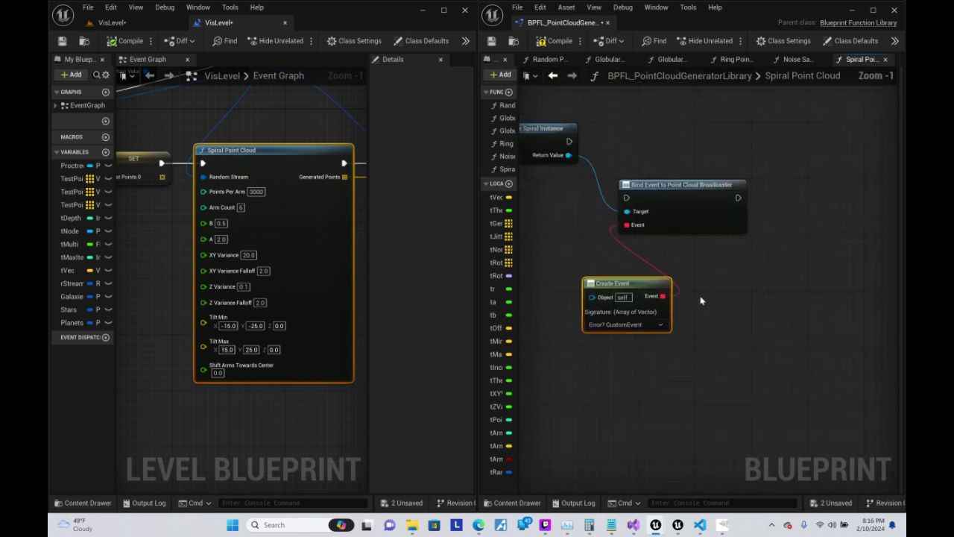
pyautogui.click(659, 325)
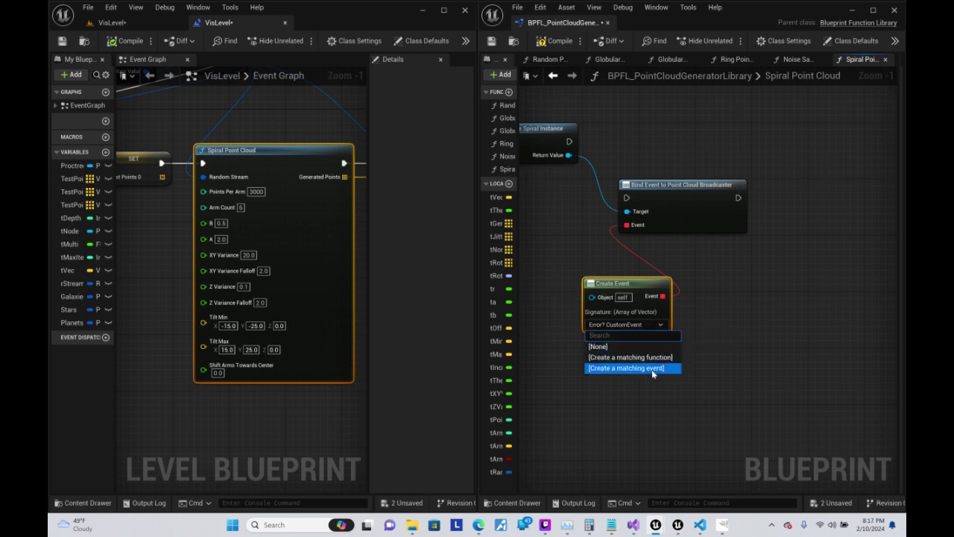
# - Add a Create Event from the Event pin and generate a matching CustomEvent with a Point Cloud Result input
pyautogui.moveTo(627, 225); pyautogui.dragTo(754, 316)
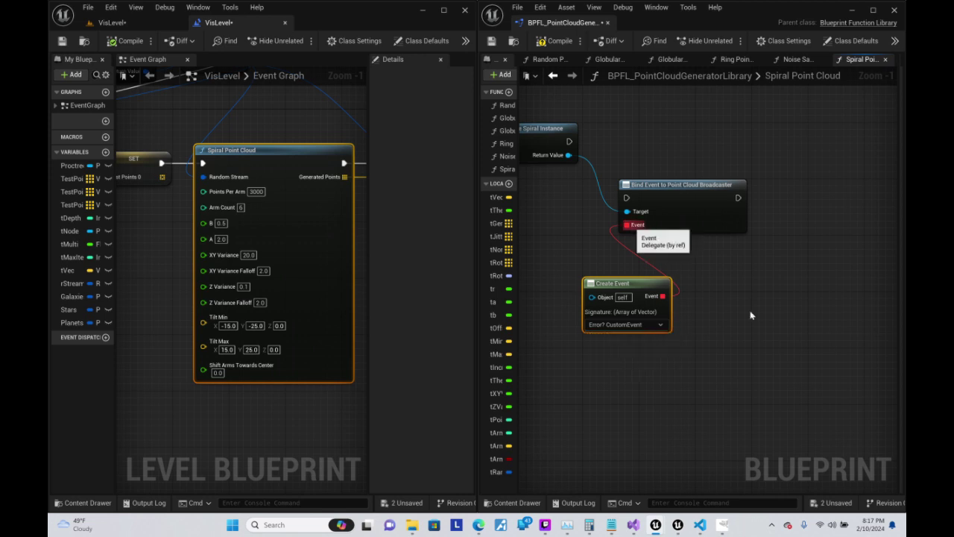
pyautogui.write('custo')
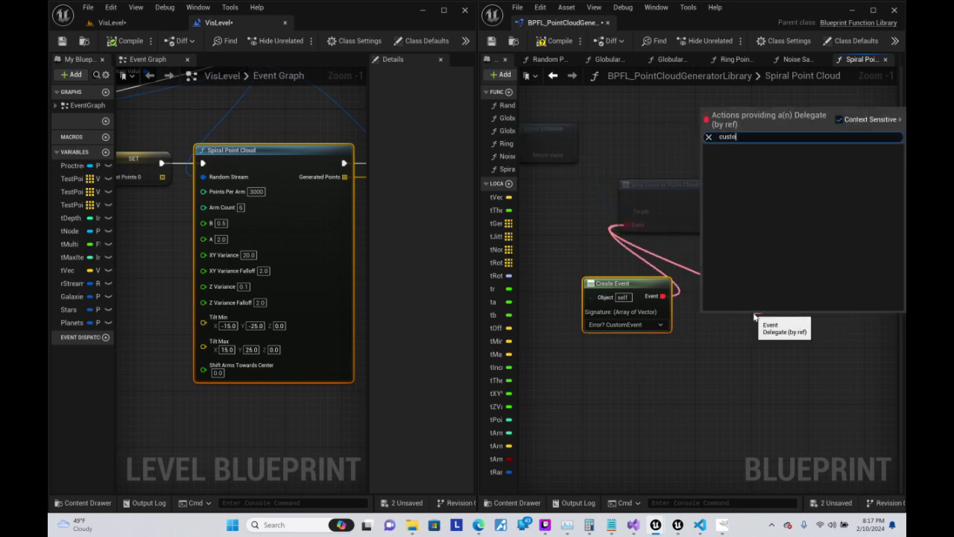
pyautogui.click(738, 158)
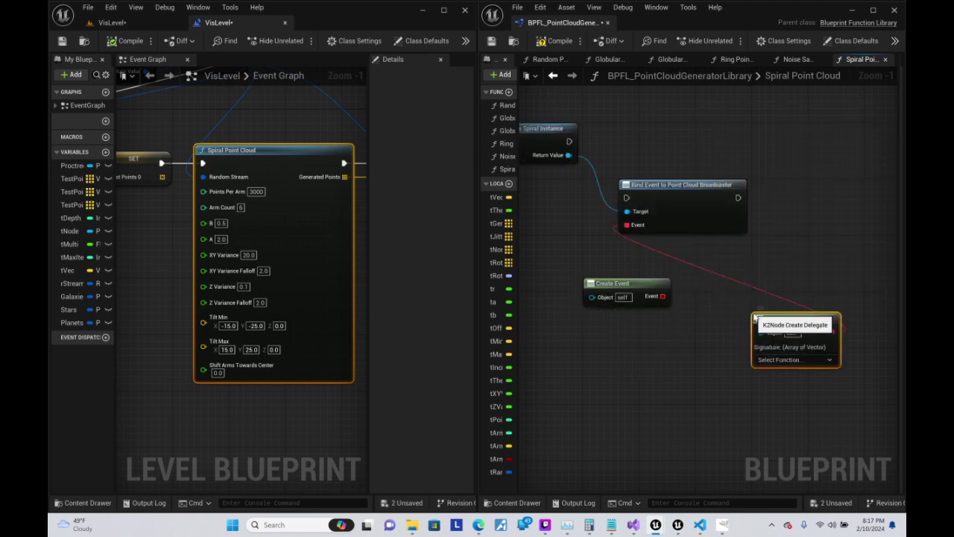
pyautogui.click(796, 360)
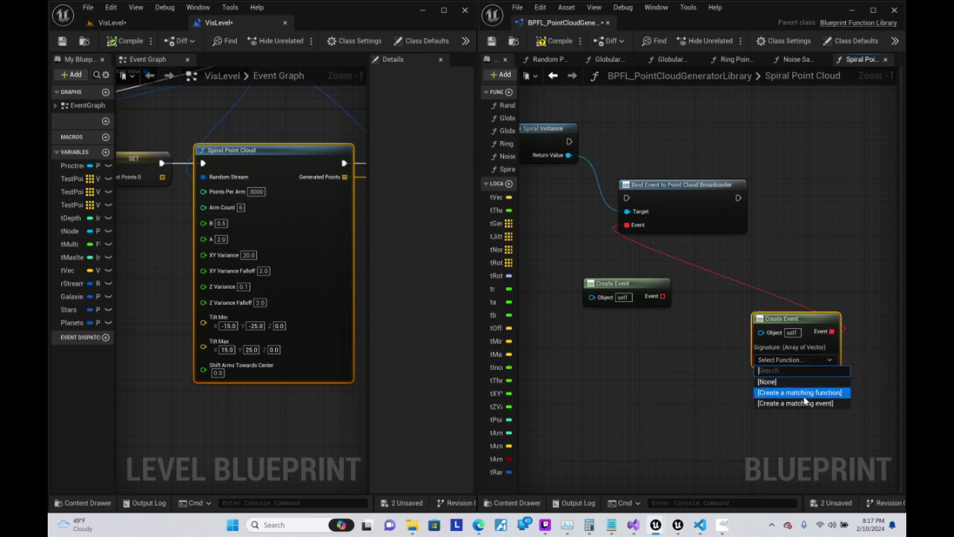
pyautogui.click(796, 403)
# - Move the new CustomEvent node beside Bind Event
pyautogui.moveTo(738, 292)
pyautogui.mouseDown()
pyautogui.moveTo(632, 283)
pyautogui.moveTo(881, 160)
pyautogui.mouseUp()
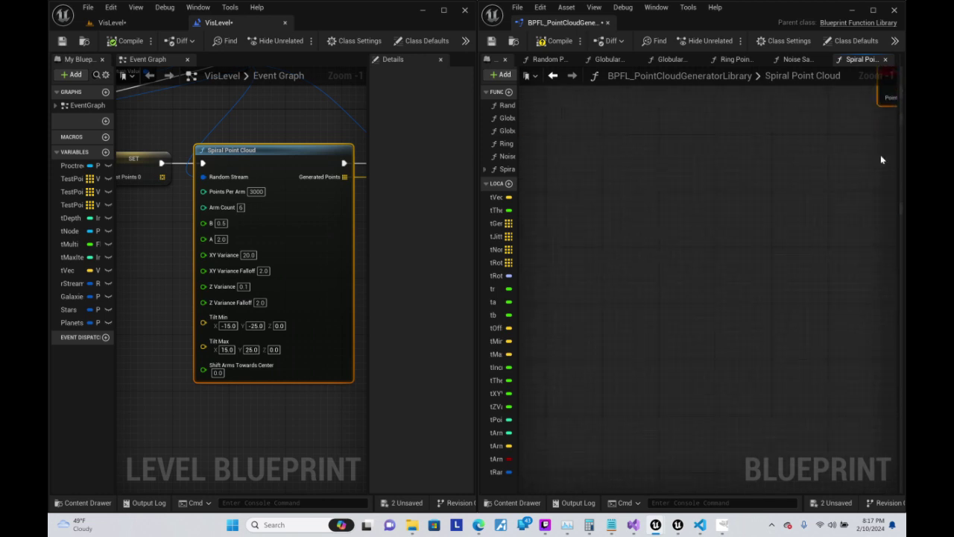
pyautogui.scroll(-10, 798, 218)
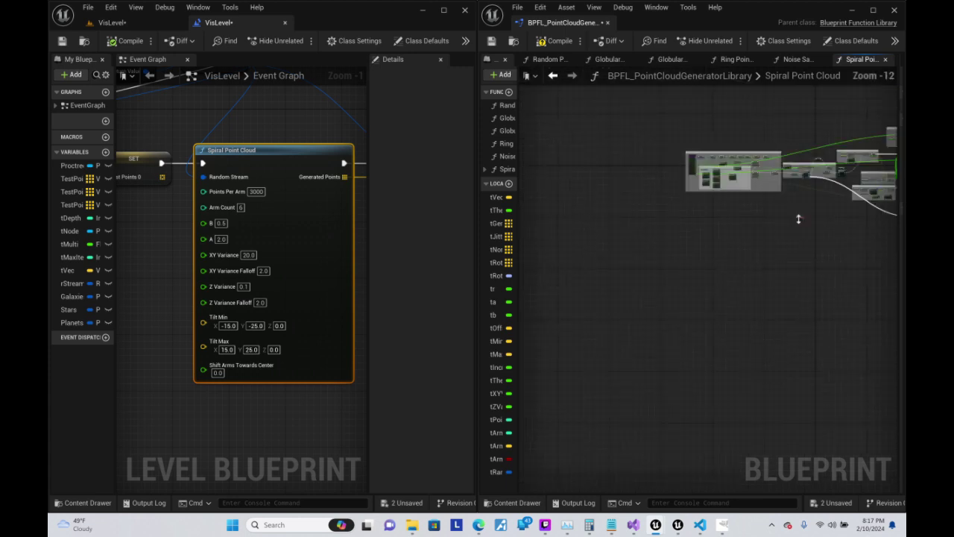
pyautogui.scroll(7, 798, 218)
pyautogui.moveTo(822, 204); pyautogui.dragTo(552, 204, button='right')
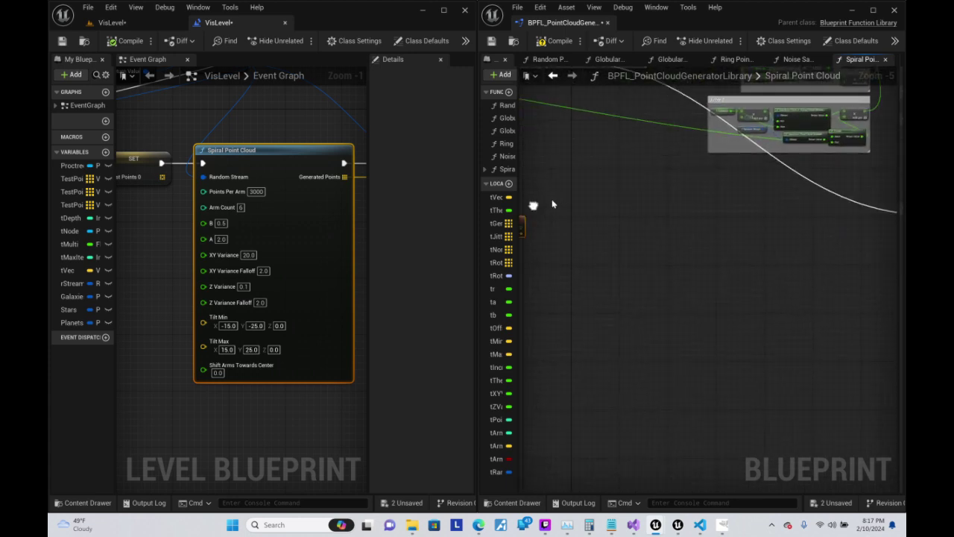
pyautogui.scroll(-3, 566, 204)
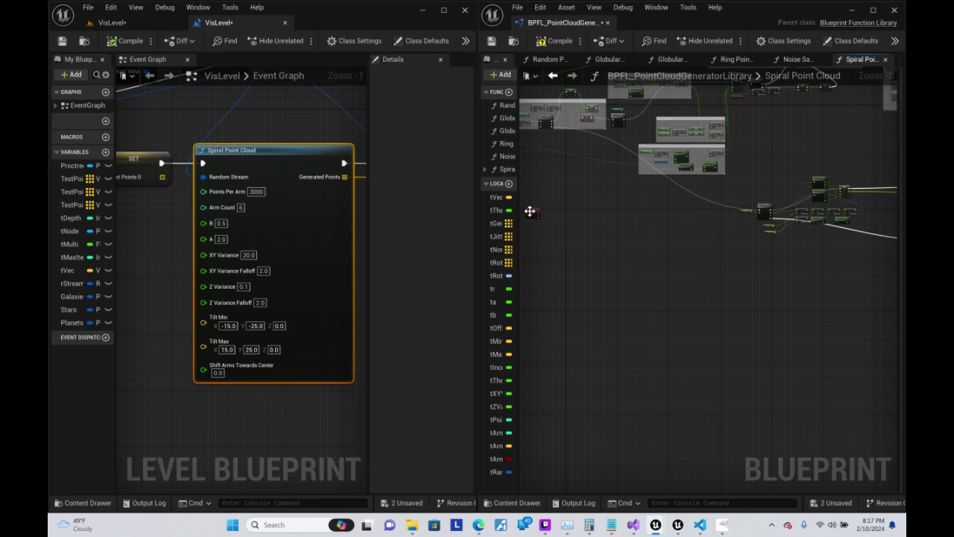
pyautogui.moveTo(857, 321); pyautogui.dragTo(606, 202, button='right')
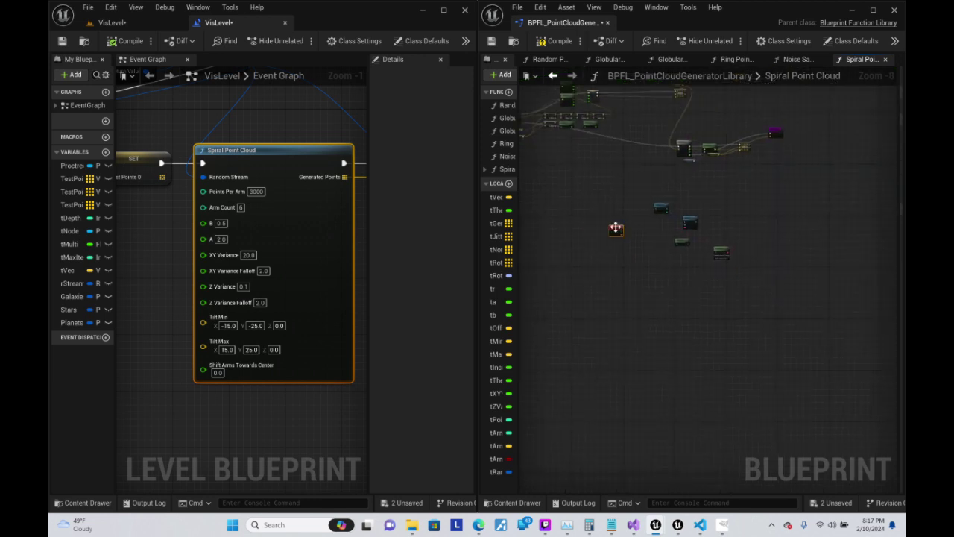
pyautogui.moveTo(615, 229); pyautogui.dragTo(704, 272)
pyautogui.scroll(5, 709, 266)
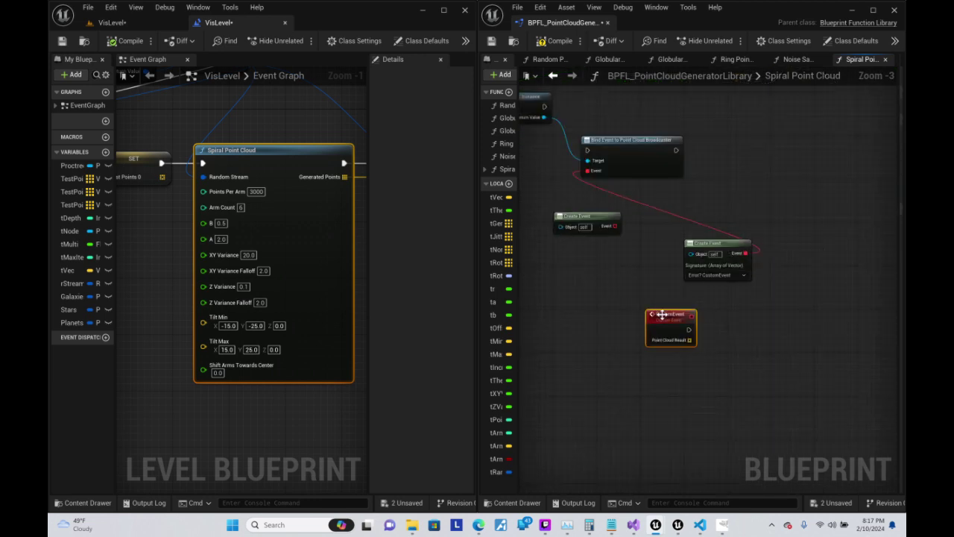
pyautogui.moveTo(662, 315); pyautogui.dragTo(650, 200)
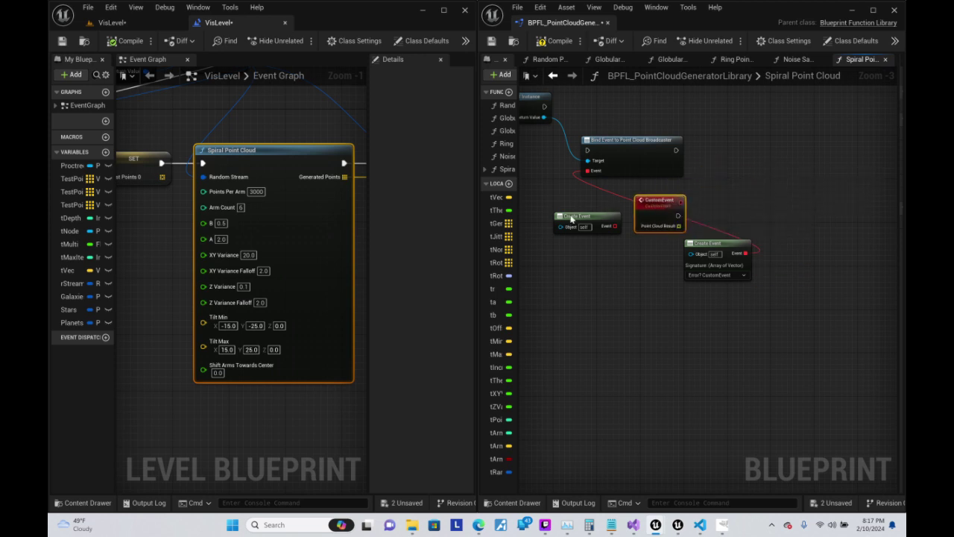
# - Line up Create Event next to Bind Event with the CustomEvent beneath it
pyautogui.moveTo(571, 218); pyautogui.dragTo(582, 267)
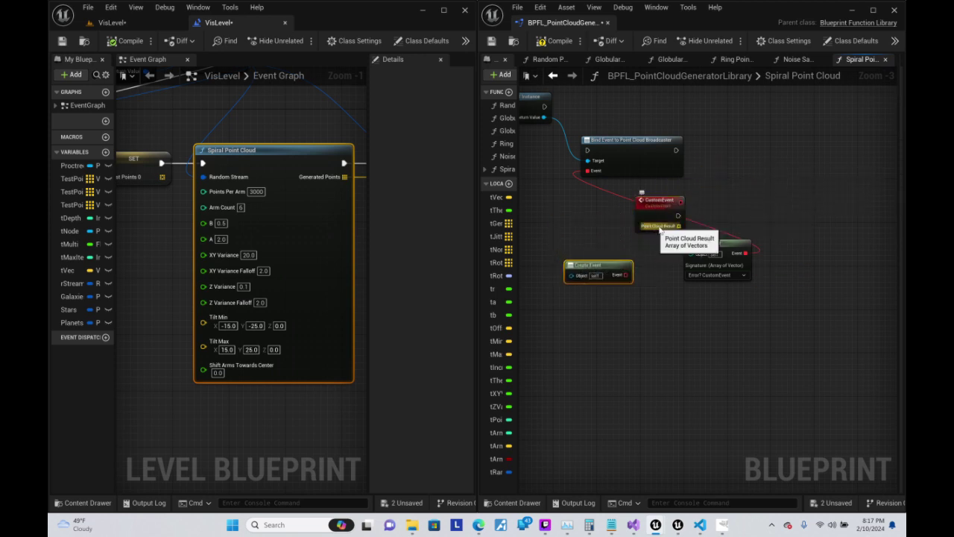
pyautogui.moveTo(660, 224); pyautogui.dragTo(691, 223, button='right')
pyautogui.moveTo(690, 200); pyautogui.dragTo(589, 227)
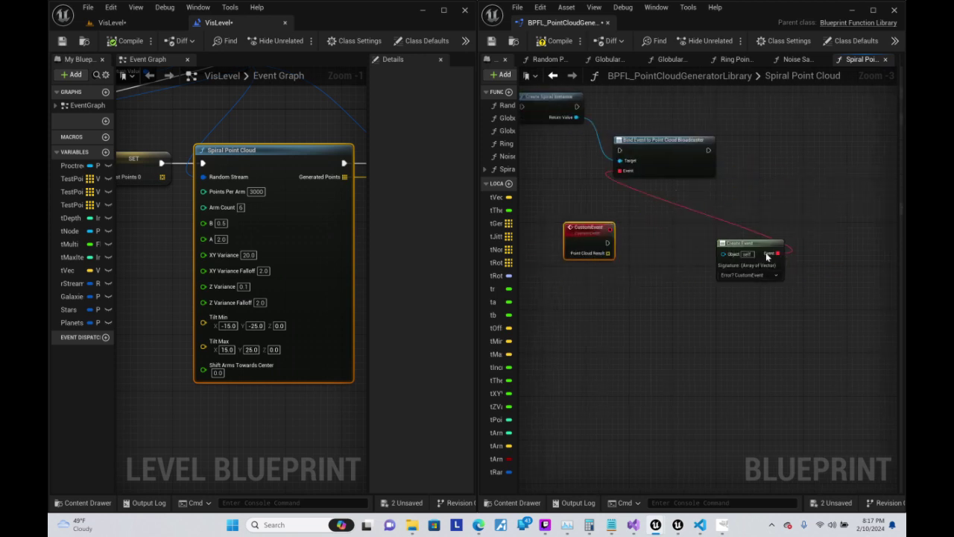
pyautogui.moveTo(780, 268); pyautogui.dragTo(594, 197)
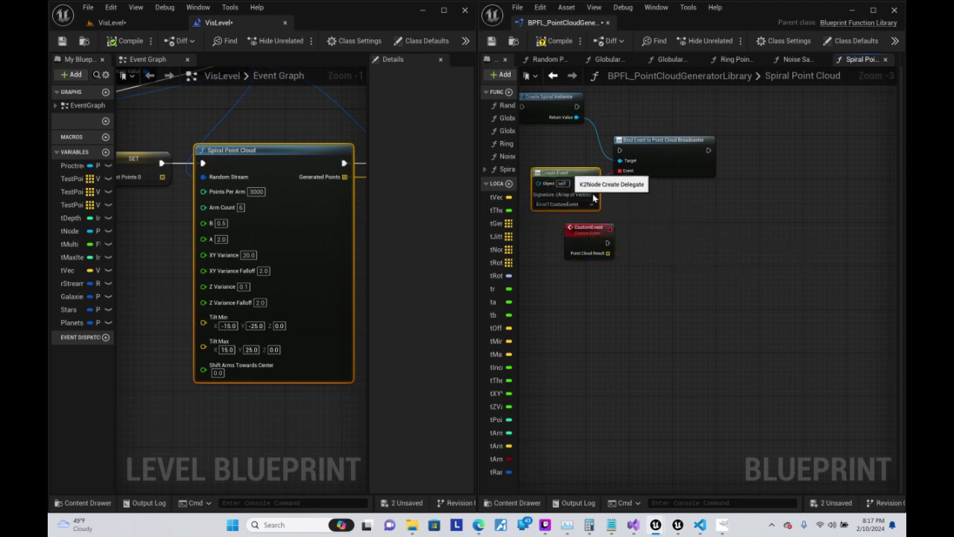
pyautogui.moveTo(592, 230); pyautogui.dragTo(659, 295, button='right')
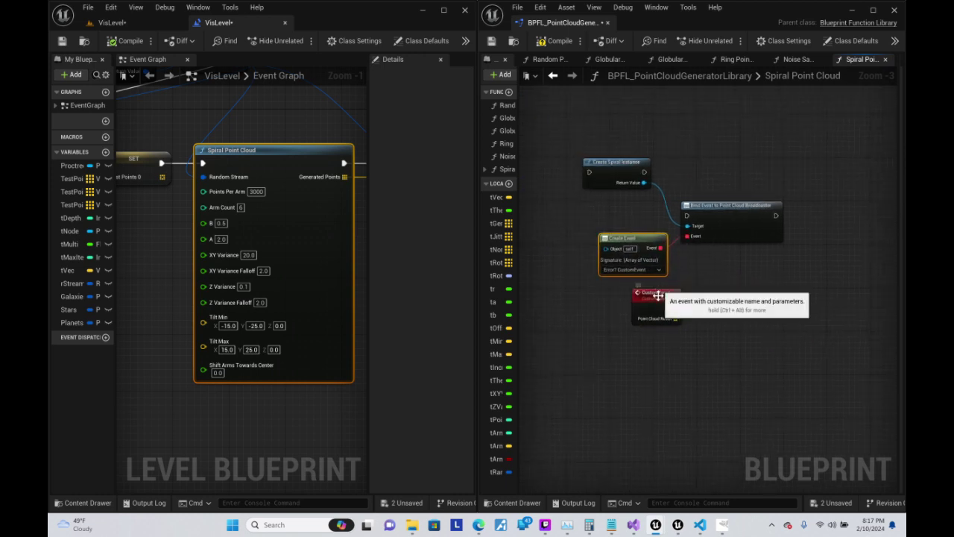
pyautogui.moveTo(658, 295); pyautogui.dragTo(639, 289)
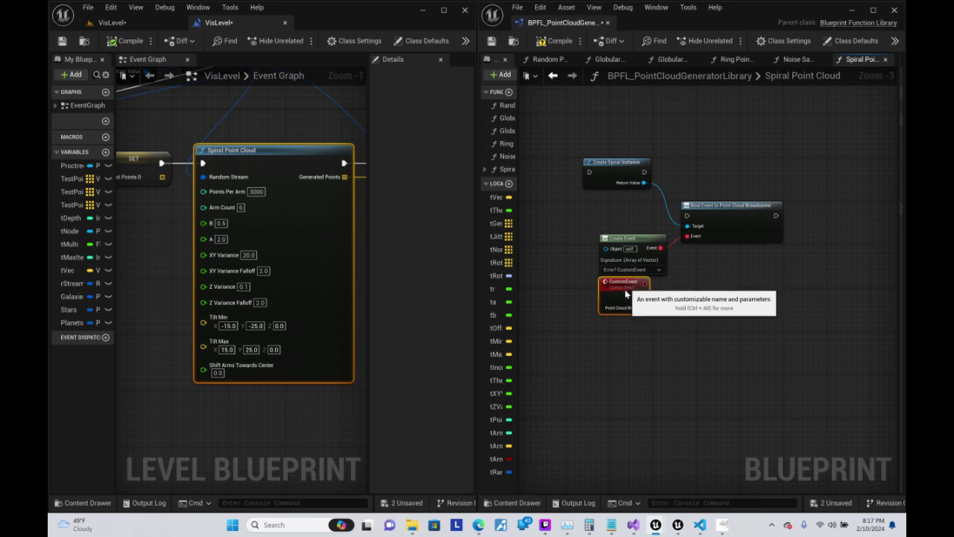
pyautogui.moveTo(630, 288); pyautogui.dragTo(625, 293)
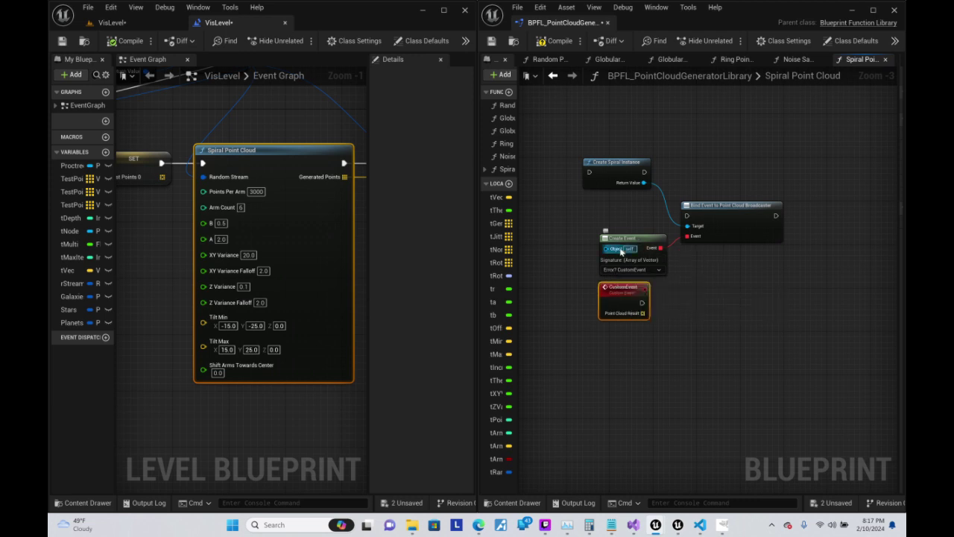
pyautogui.moveTo(625, 226); pyautogui.dragTo(597, 249, button='right')
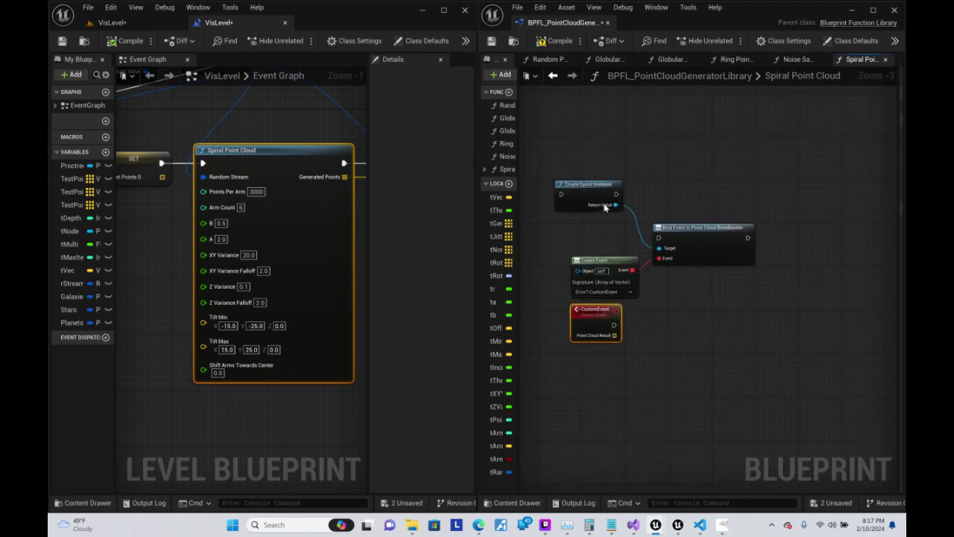
pyautogui.moveTo(616, 204)
pyautogui.mouseDown()
pyautogui.moveTo(659, 290)
pyautogui.moveTo(691, 214)
pyautogui.mouseUp()
# - Add a Set Random Stream node from the spiral instance, placed above Bind Event
pyautogui.write('set random')
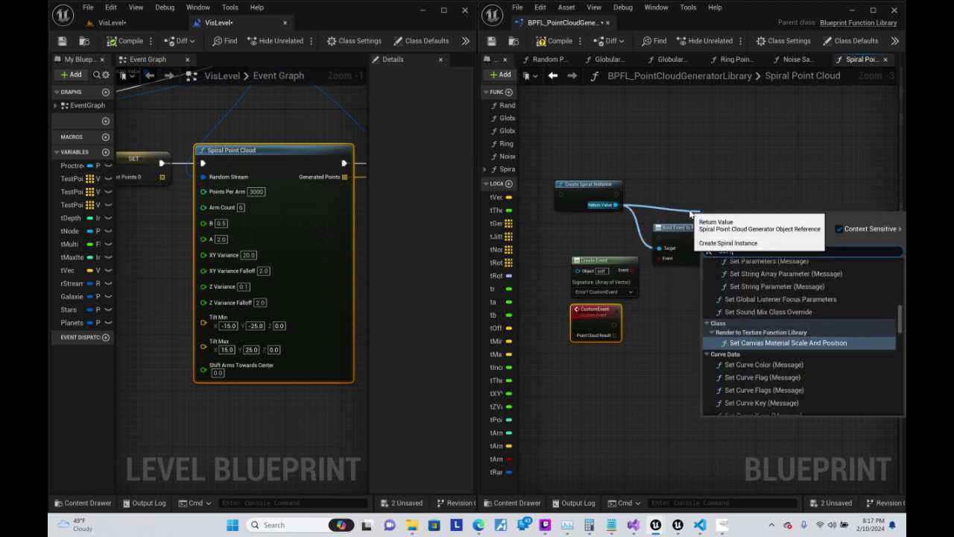
pyautogui.press('Return')
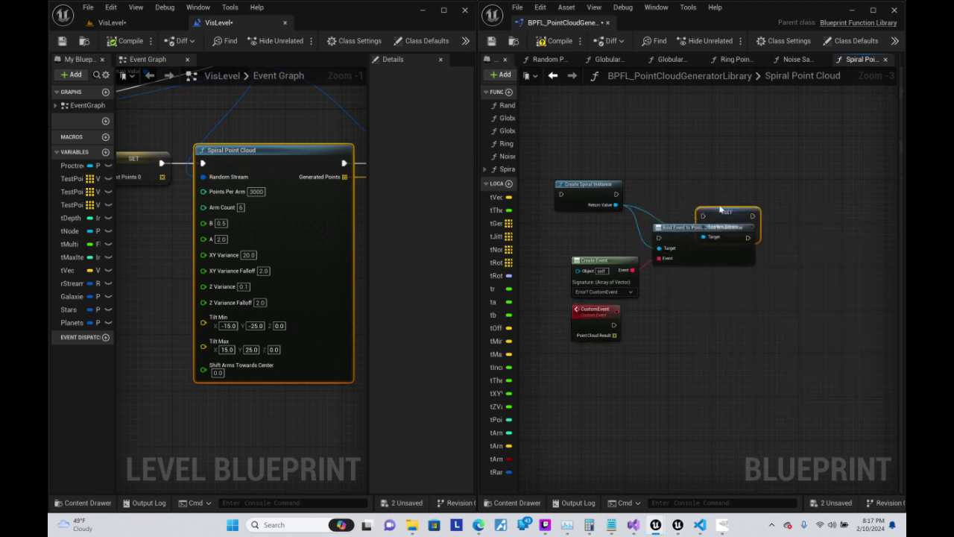
pyautogui.moveTo(724, 216)
pyautogui.mouseDown()
pyautogui.moveTo(692, 138)
pyautogui.moveTo(697, 170)
pyautogui.mouseUp()
pyautogui.moveTo(690, 131); pyautogui.dragTo(726, 159, button='right')
# - Wire execution from Create Spiral Instance through the SET node into Bind Event
pyautogui.moveTo(668, 158); pyautogui.dragTo(686, 186, button='right')
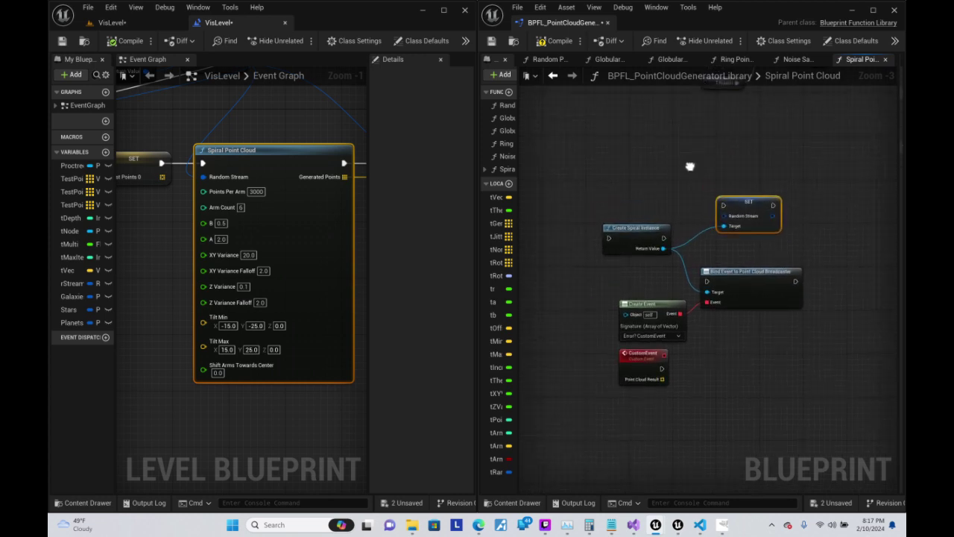
pyautogui.moveTo(748, 245); pyautogui.dragTo(747, 255)
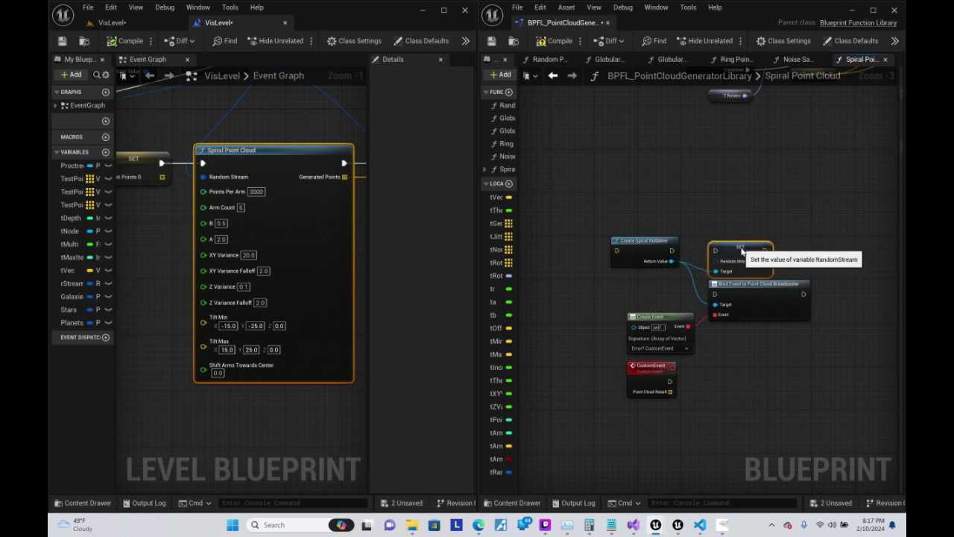
pyautogui.moveTo(765, 256); pyautogui.dragTo(661, 279, button='right')
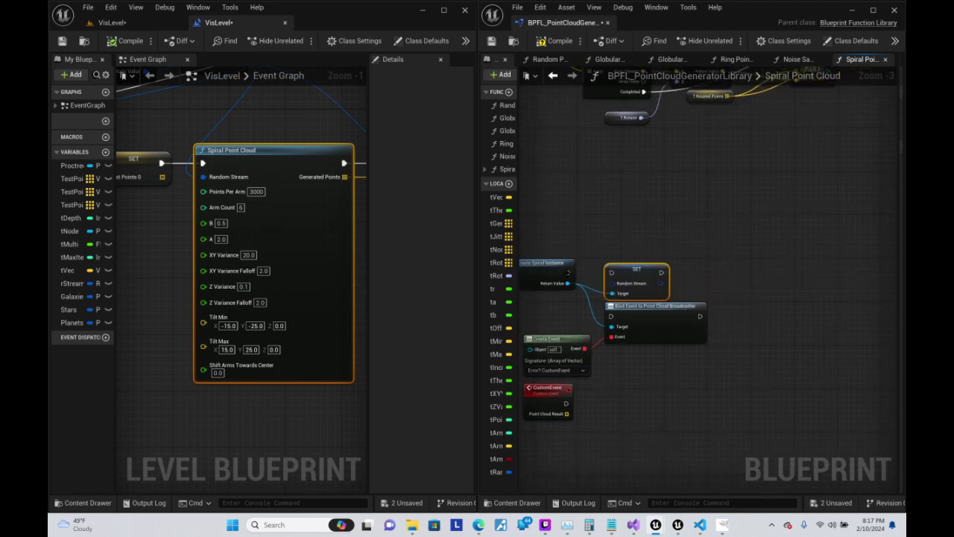
pyautogui.moveTo(568, 272)
pyautogui.mouseDown()
pyautogui.moveTo(614, 273)
pyautogui.moveTo(611, 316)
pyautogui.mouseUp()
pyautogui.moveTo(738, 470); pyautogui.dragTo(758, 395, button='right')
# - Search the spiral instance's actions for 'generate poi', find nothing, and return to PointCloud.h
pyautogui.click(634, 525)
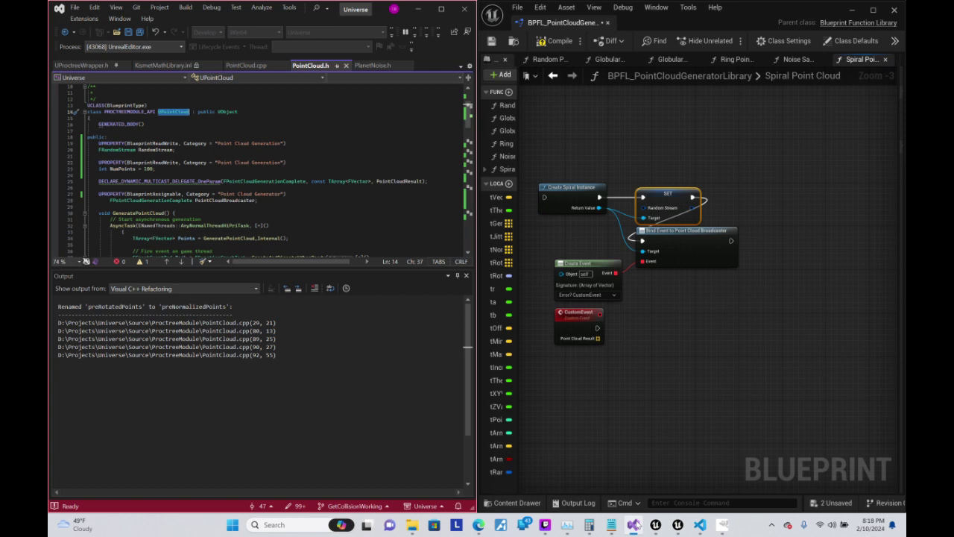
pyautogui.click(634, 524)
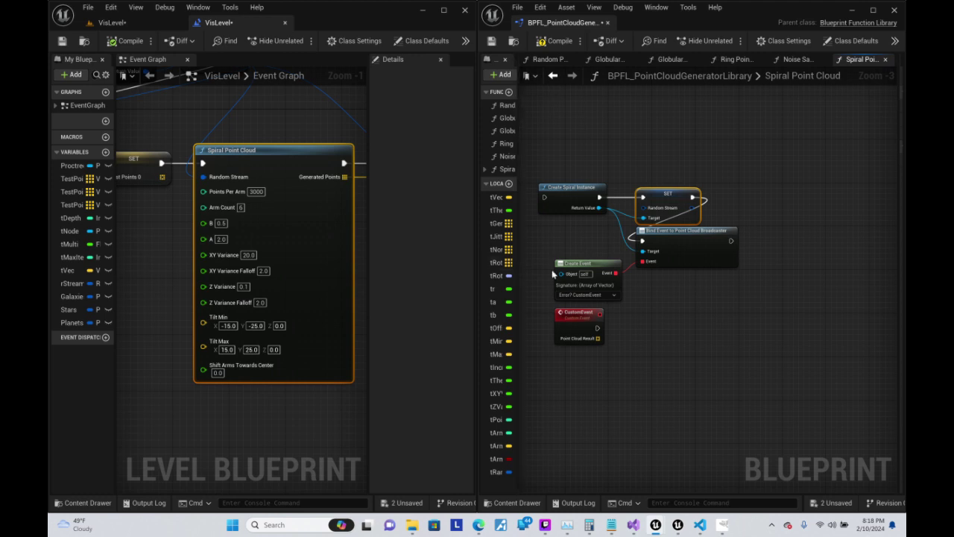
pyautogui.moveTo(598, 207); pyautogui.dragTo(700, 342)
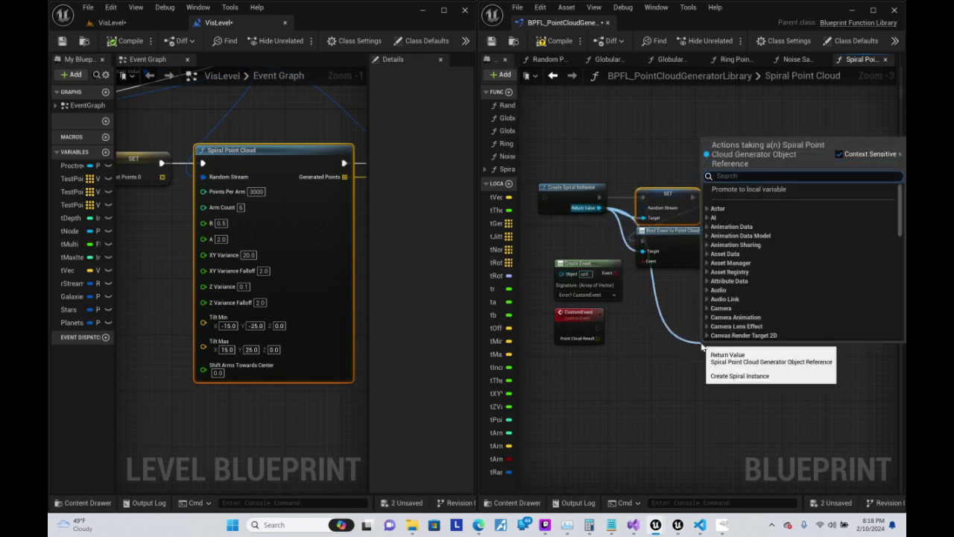
pyautogui.write('generate poi')
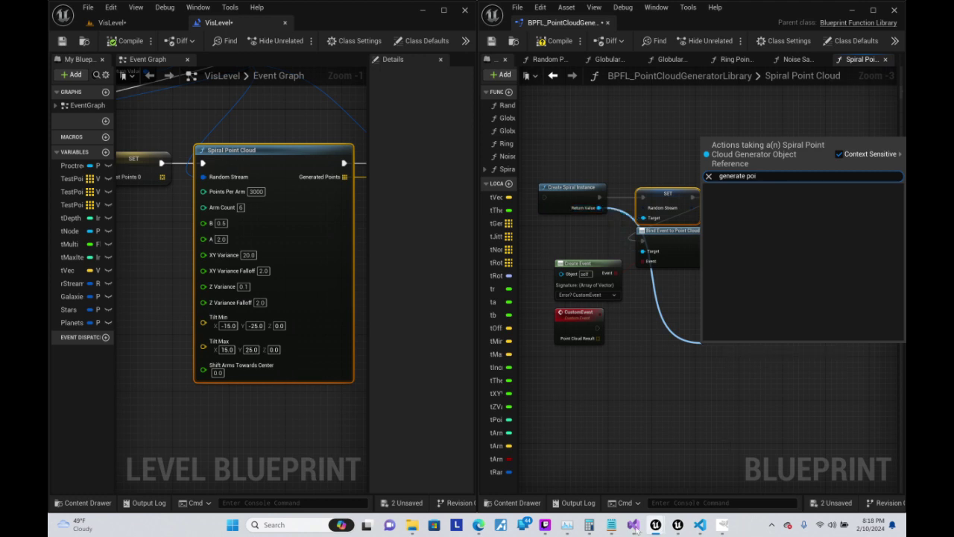
pyautogui.click(634, 524)
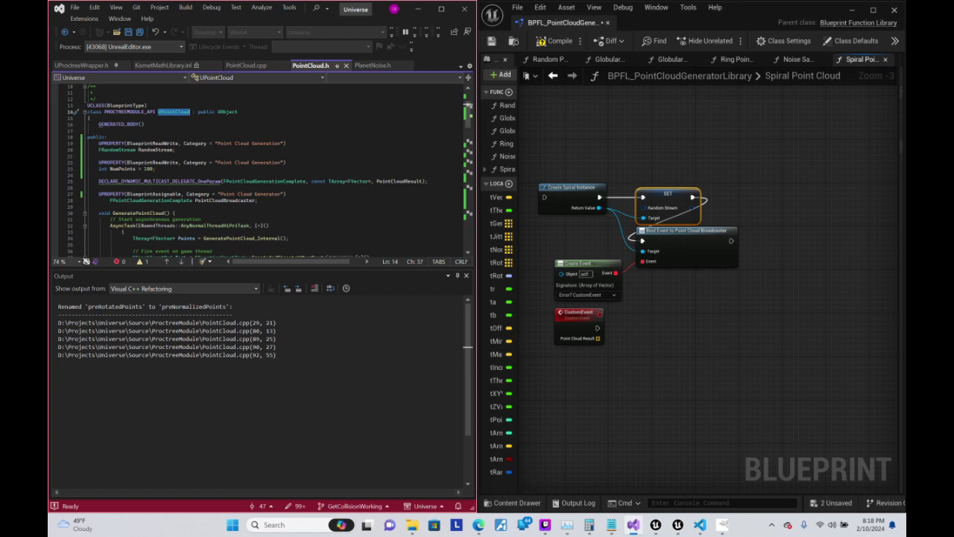
# - Add UPROPERTY(BlueprintCallable) above GeneratePointCloud, unindent the line, and save PointCloud.h
pyautogui.click(110, 207)
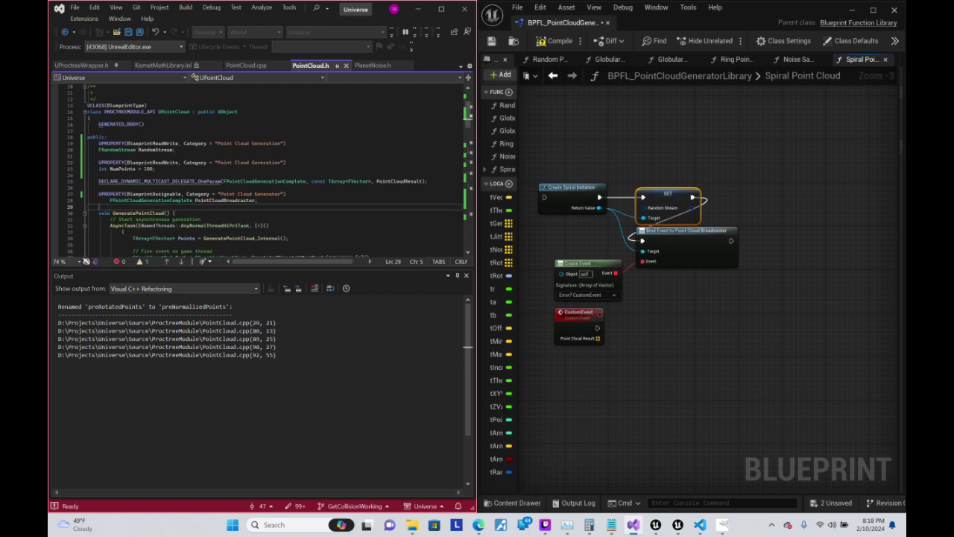
pyautogui.press('Return')
pyautogui.write('UP')
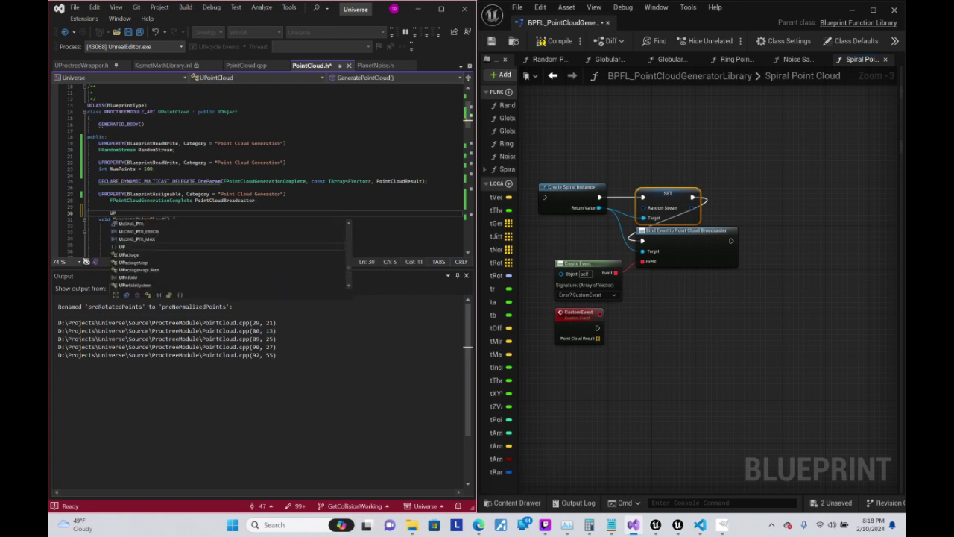
pyautogui.write('rOPER')
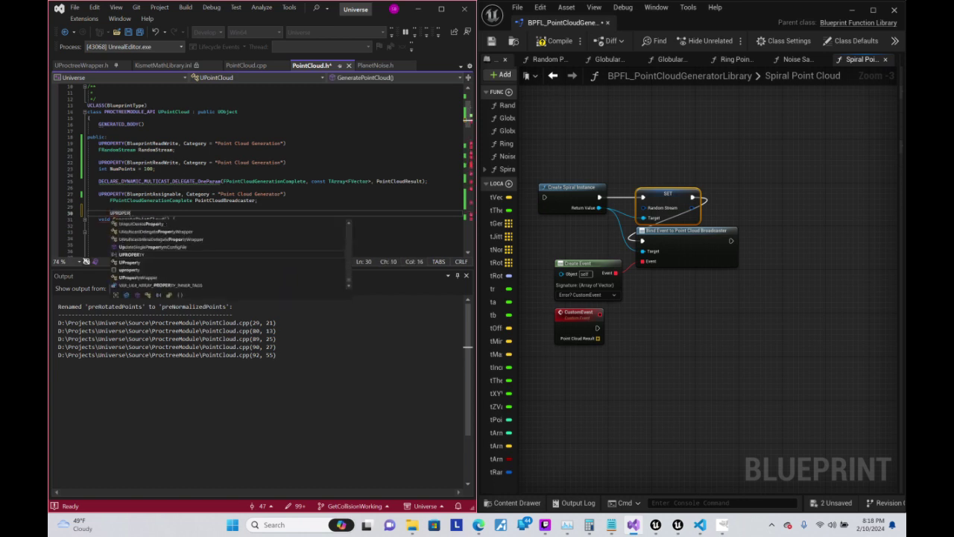
pyautogui.write('Y(')
pyautogui.press('BackSpace')
pyautogui.write('(')
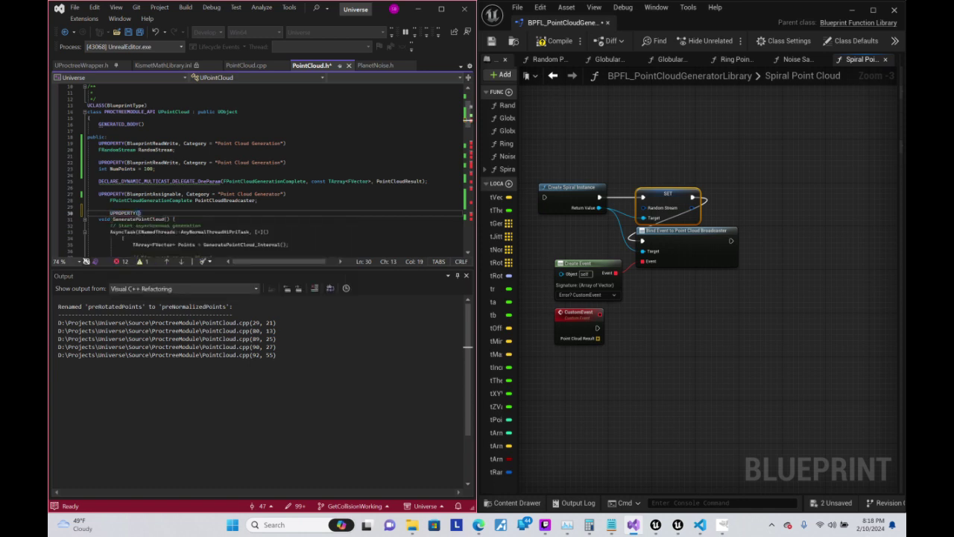
pyautogui.write('Blueprin')
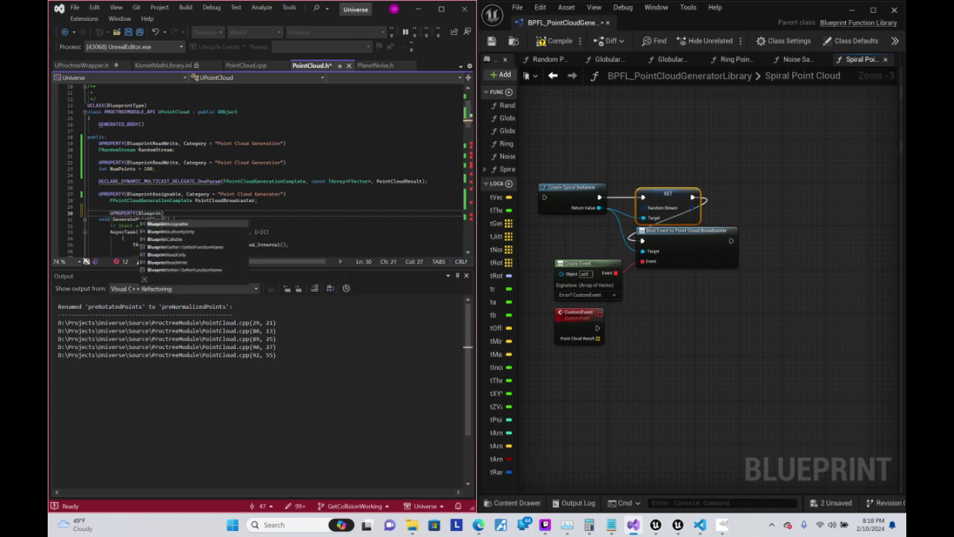
pyautogui.press('Down')
pyautogui.press('Down')
pyautogui.press('Tab')
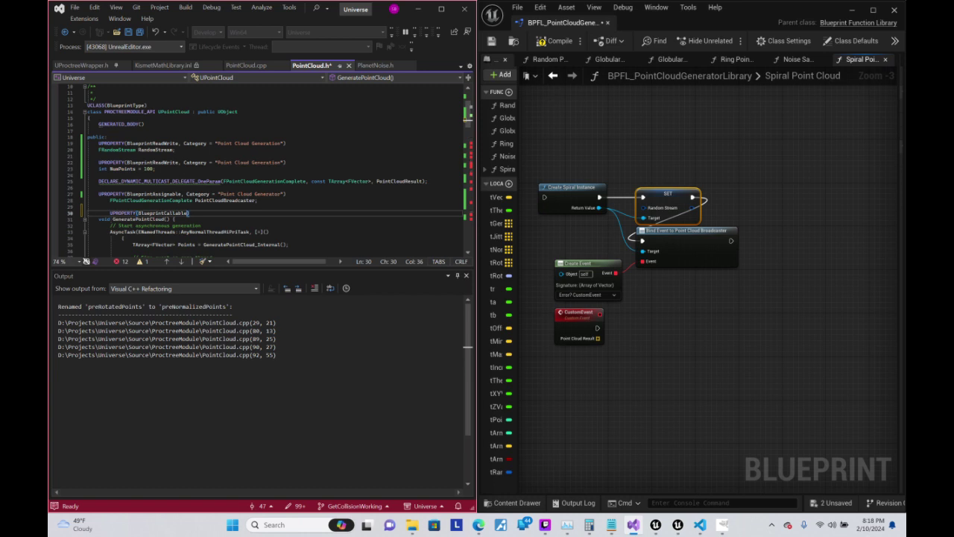
pyautogui.press('Home')
pyautogui.hotkey('shift', 'Tab')
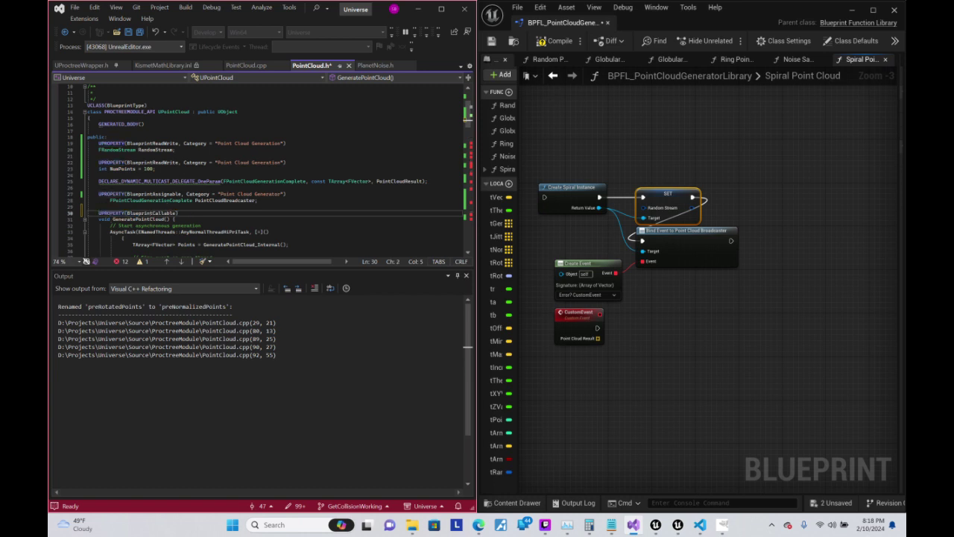
pyautogui.hotkey('ctrl', 's')
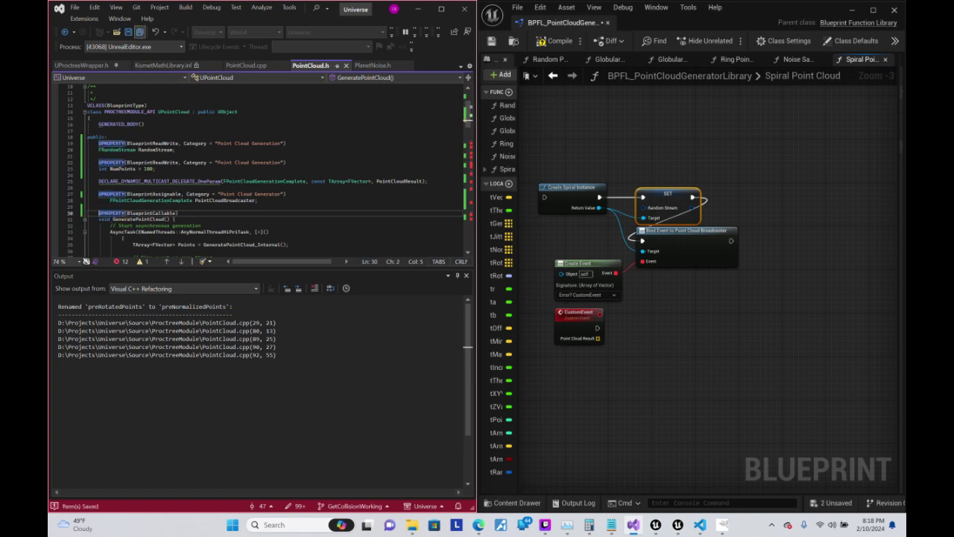
pyautogui.click(556, 40)
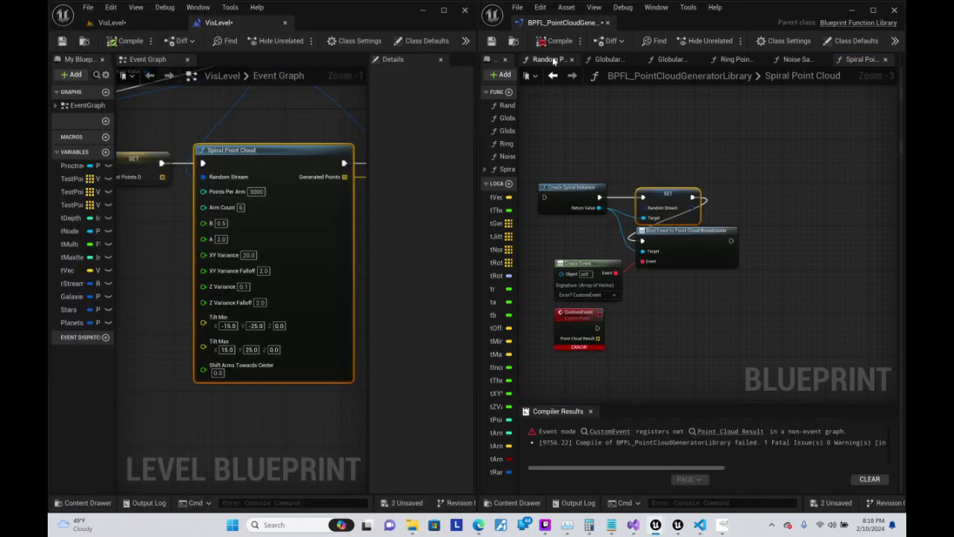
# - Check the CustomEvent compile error, then run a Live Coding rebuild from PointCloud.h
pyautogui.click(598, 343)
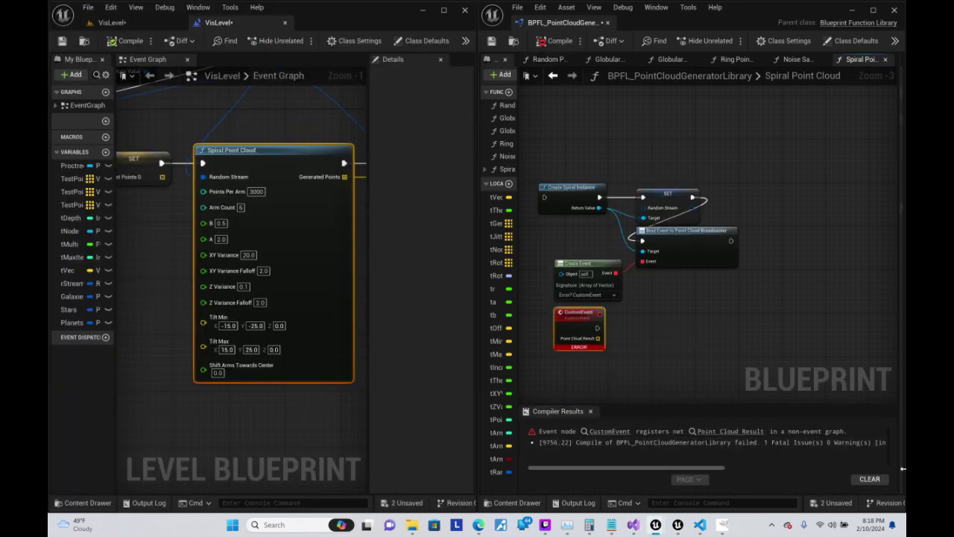
pyautogui.click(699, 524)
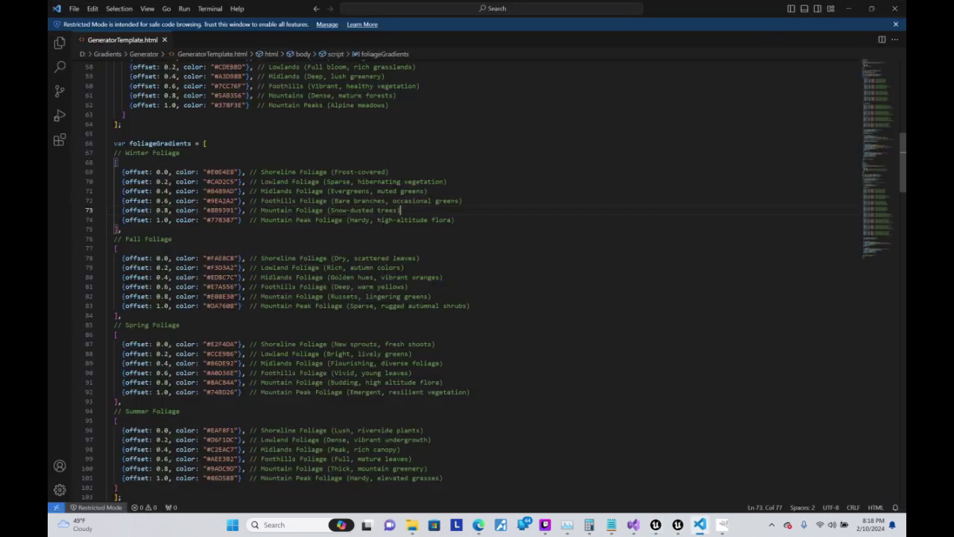
pyautogui.click(633, 524)
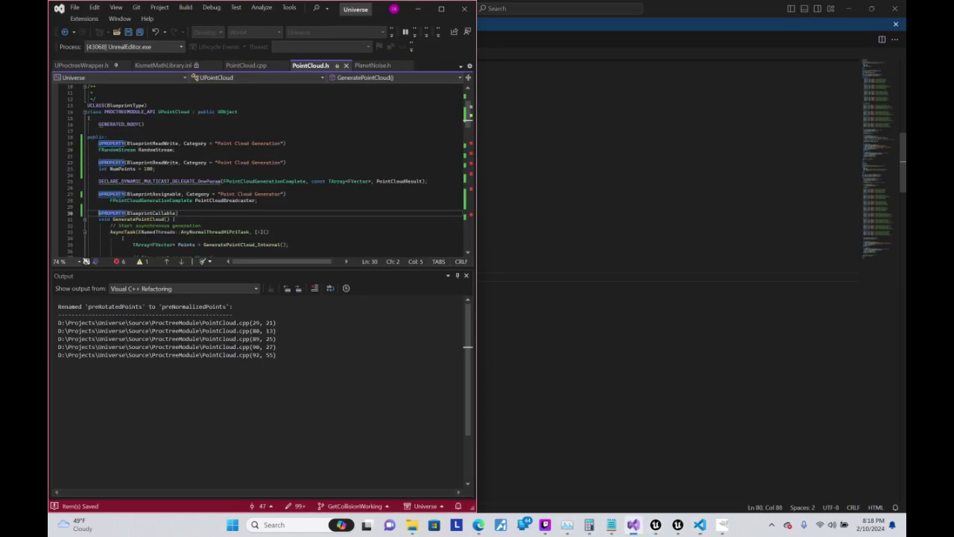
pyautogui.click(99, 156)
pyautogui.hotkey('ctrl', 'alt', 'F11')
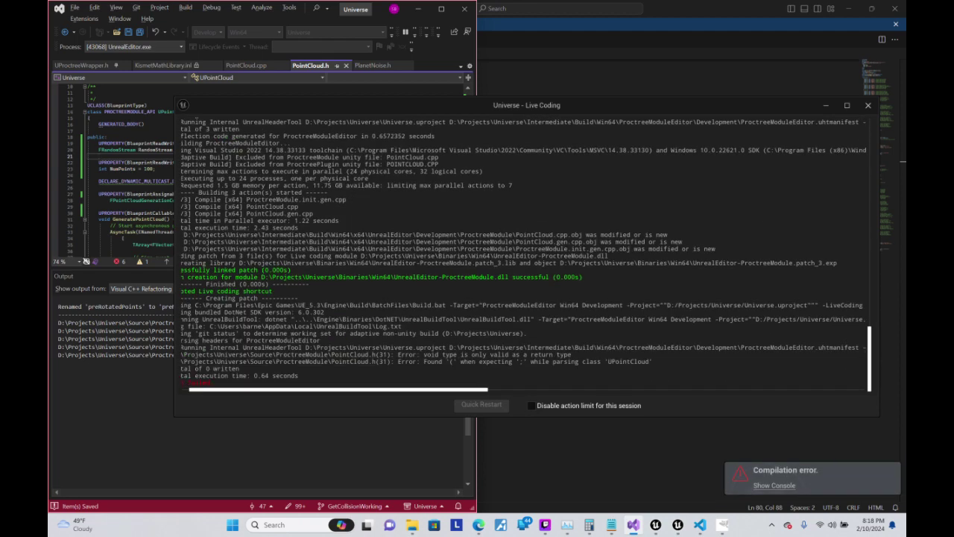
pyautogui.hotkey('alt', 'Tab')
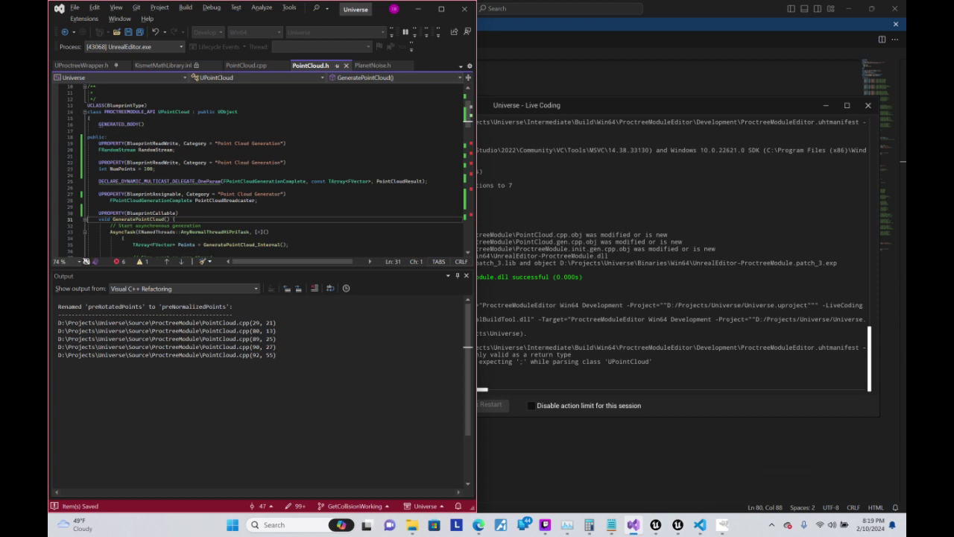
# - Add Category = "Generate Point Cloud" to the specifier, save all, and rerun Live Coding
pyautogui.click(178, 213)
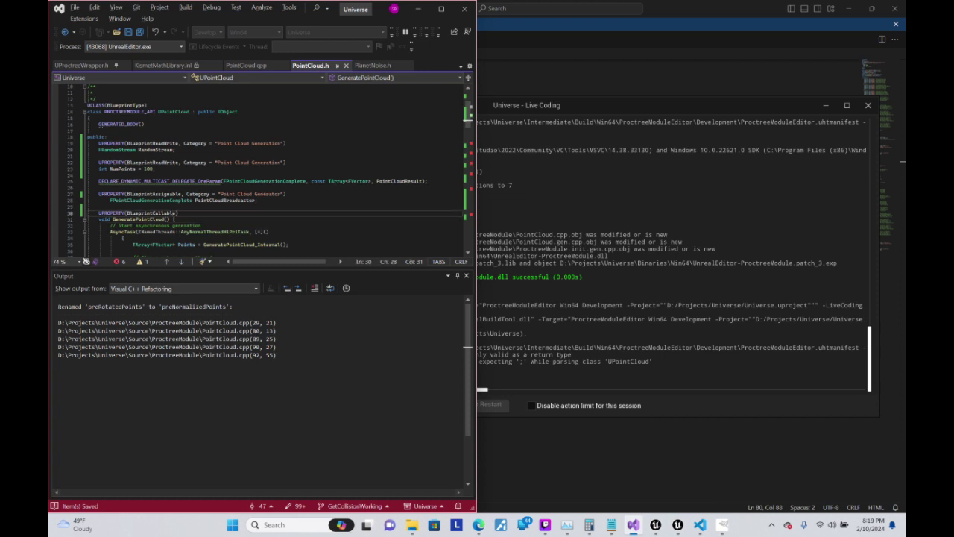
pyautogui.write(', Cate')
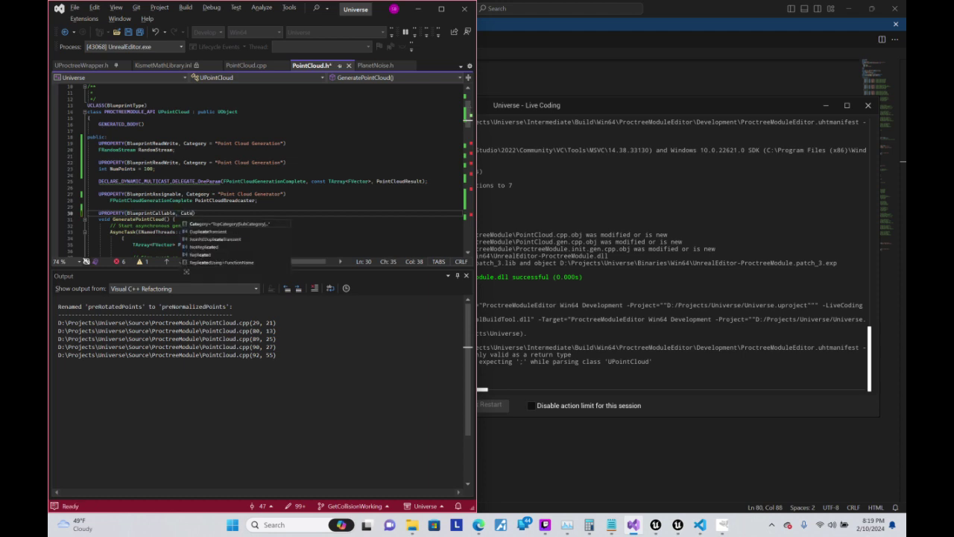
pyautogui.write('g')
pyautogui.write('ory = ')
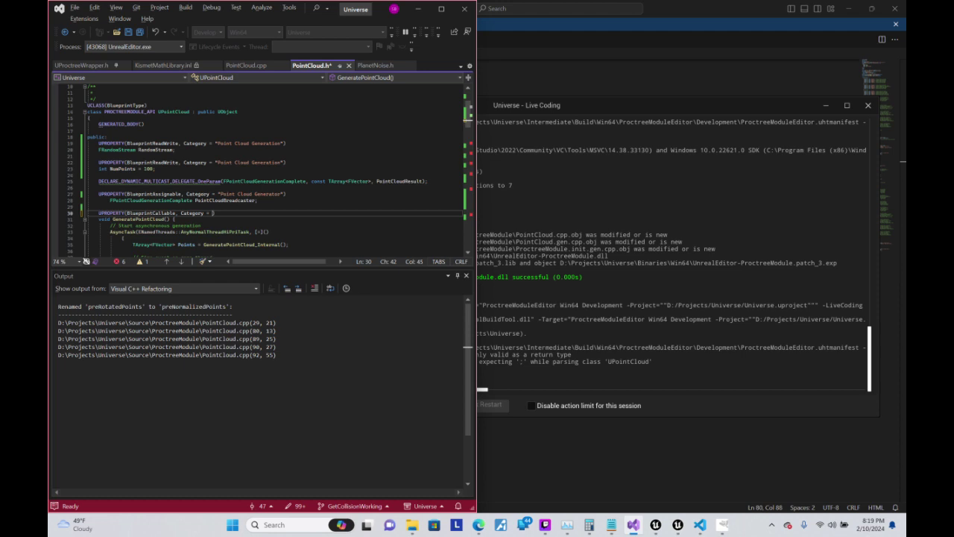
pyautogui.write('"')
pyautogui.write('Generate Po')
pyautogui.write('int Cloud')
pyautogui.click(138, 32)
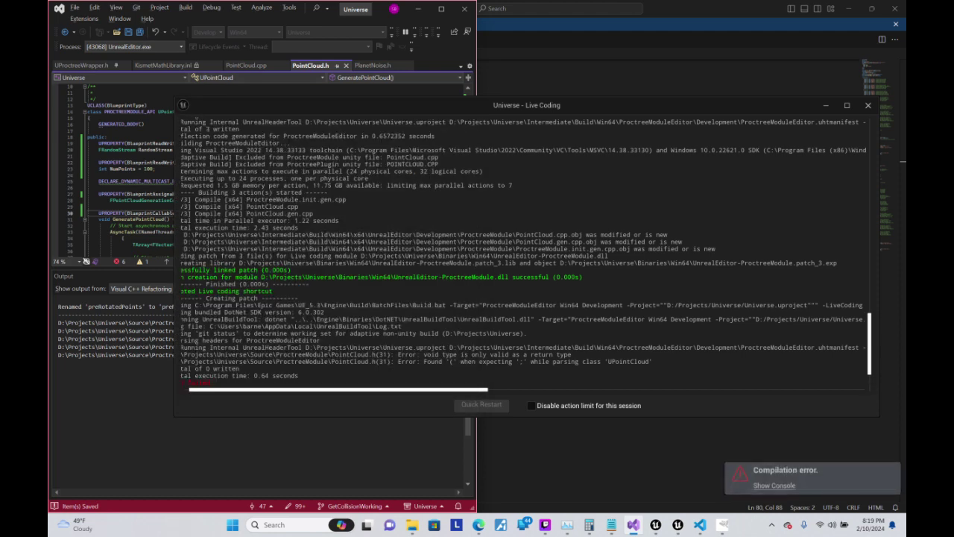
pyautogui.hotkey('ctrl', 'alt', 'F11')
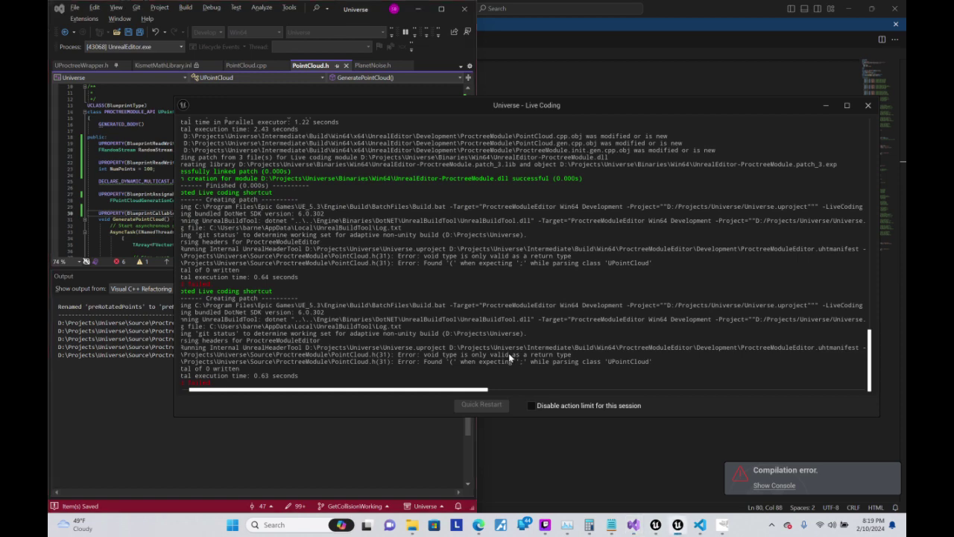
pyautogui.hotkey('alt', 'Tab')
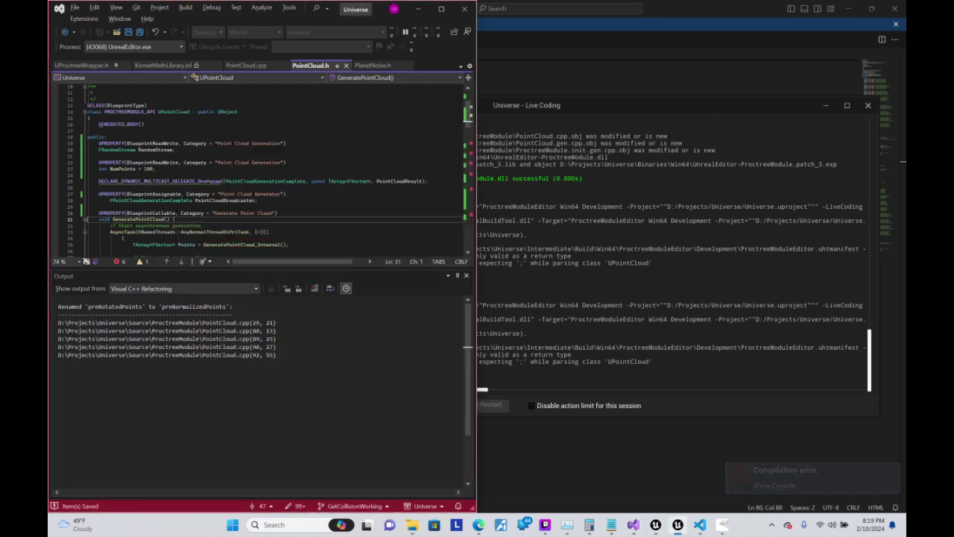
pyautogui.scroll(-2, 261, 171)
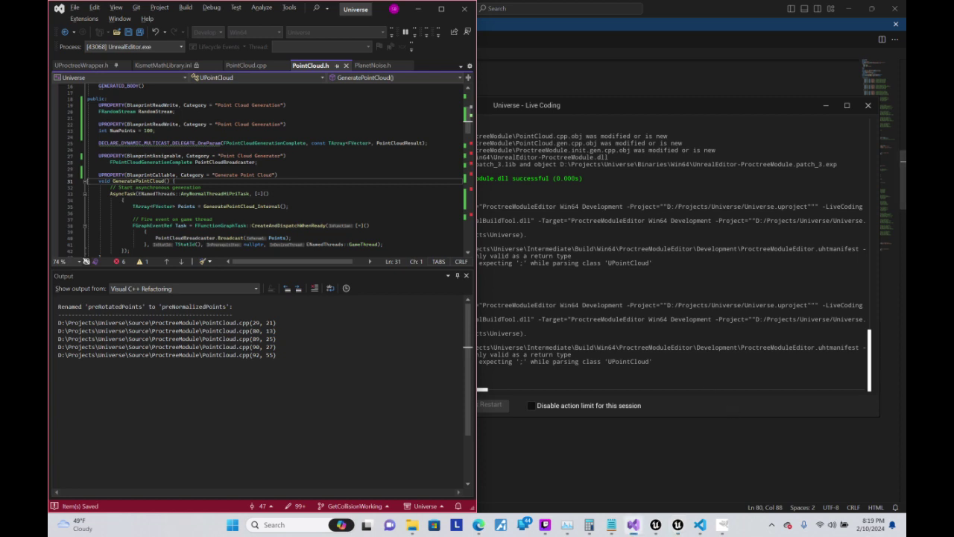
# - End line 43 of PointCloud.h with a semicolon, save the header, and rebuild with Live Coding
pyautogui.hotkey('alt', 'Tab')
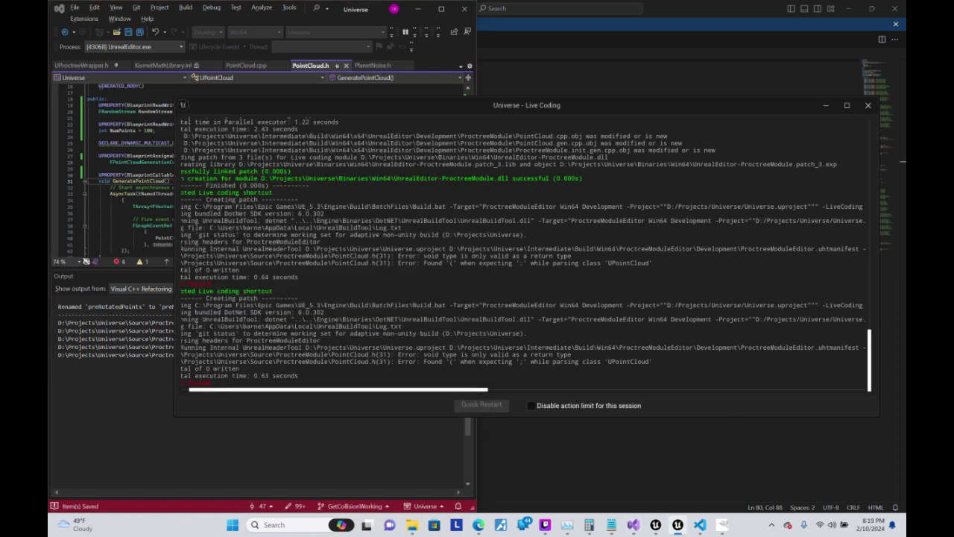
pyautogui.hotkey('alt', 'Tab')
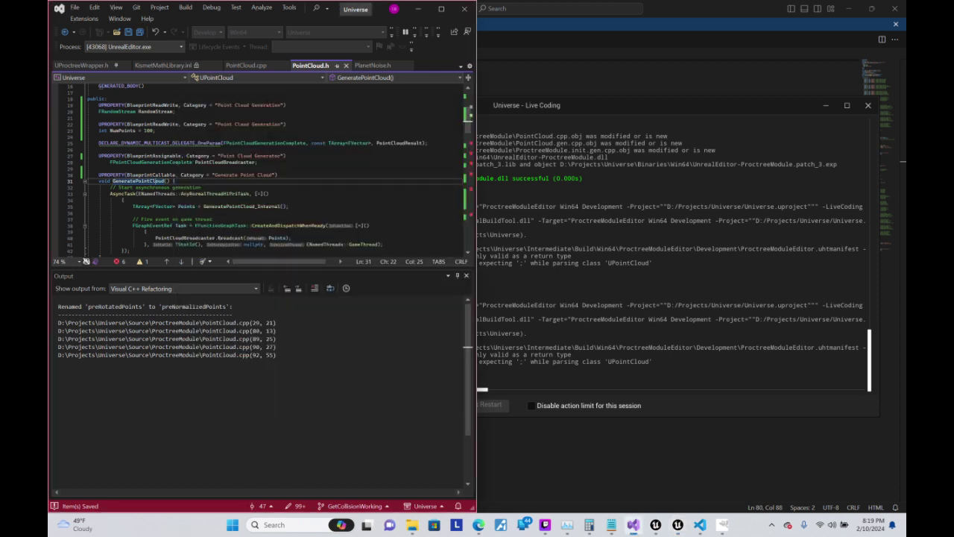
pyautogui.scroll(-2, 272, 169)
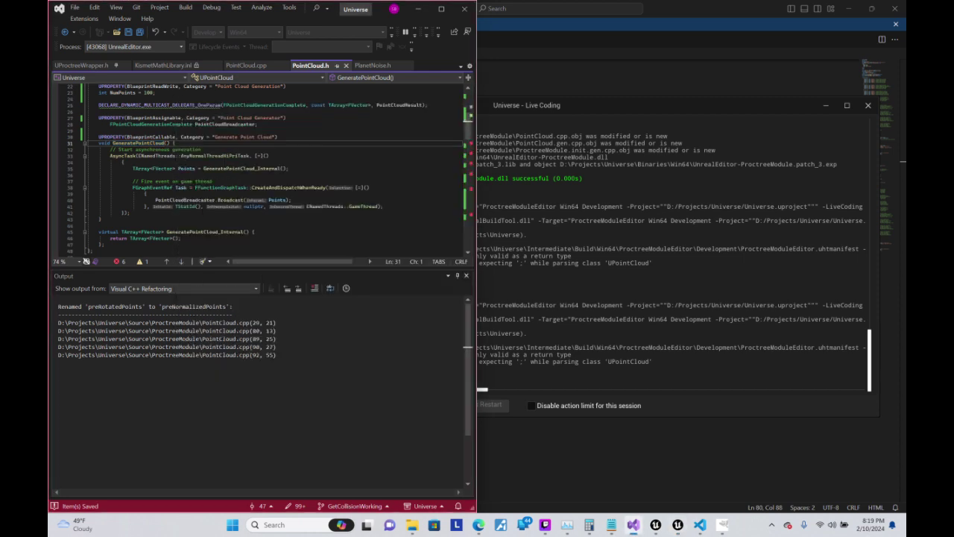
pyautogui.hotkey('alt', 'Tab')
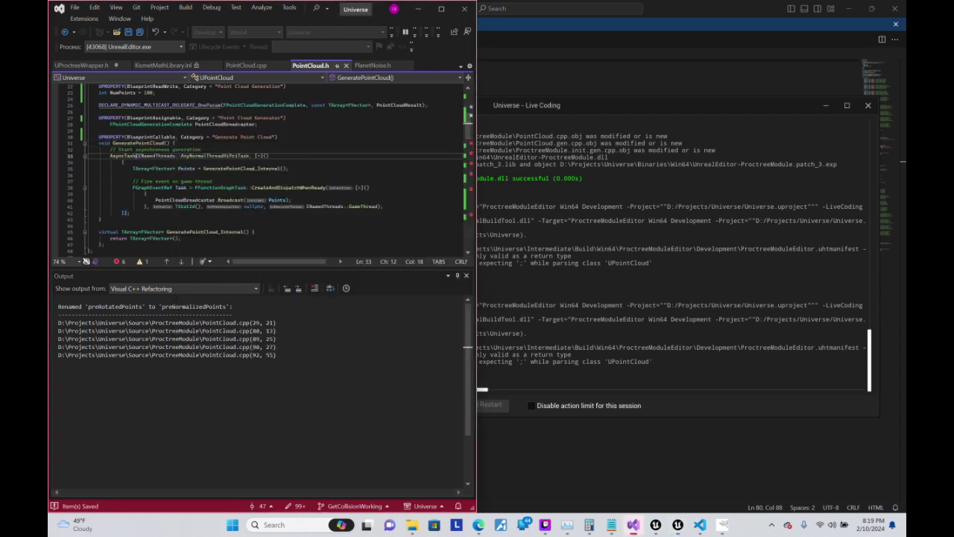
pyautogui.scroll(2, 276, 169)
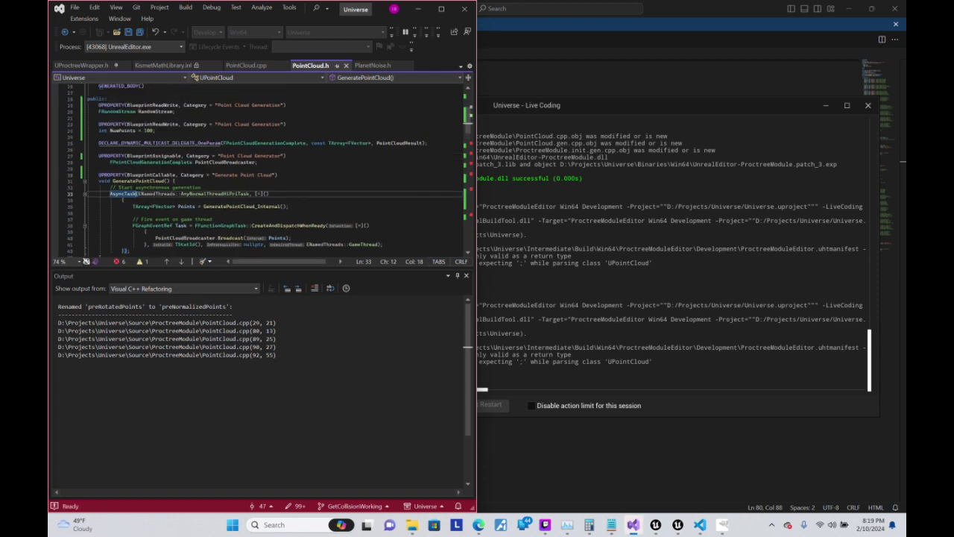
pyautogui.scroll(-2, 275, 169)
pyautogui.click(104, 218)
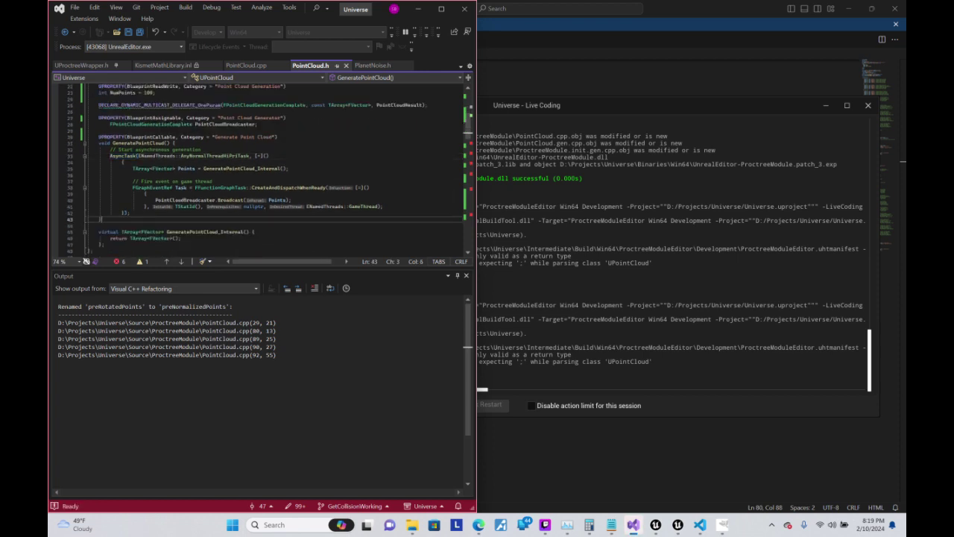
pyautogui.write(';')
pyautogui.click(129, 32)
pyautogui.hotkey('ctrl', 'alt', 'F11')
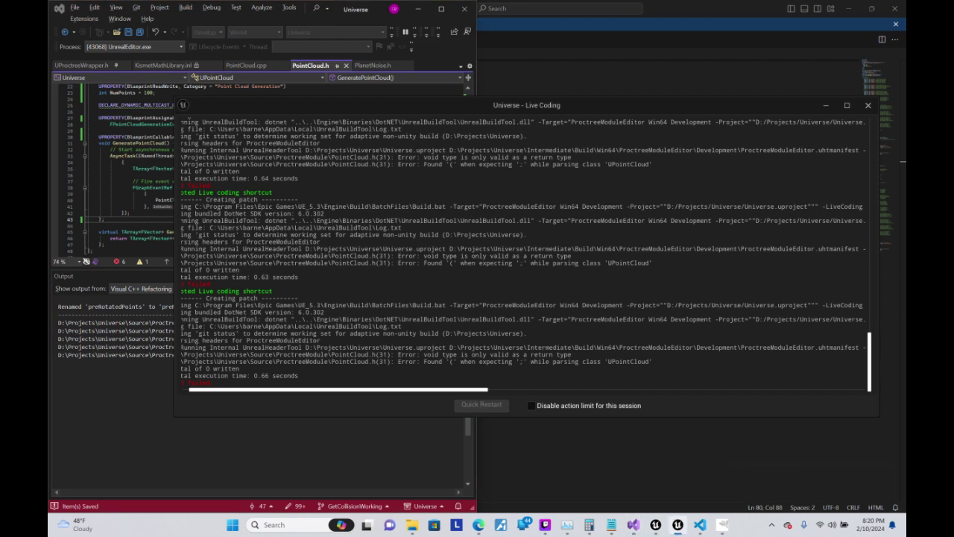
# - Highlight the references to GeneratePointCloud and look over the surrounding header code
pyautogui.hotkey('alt', 'Tab')
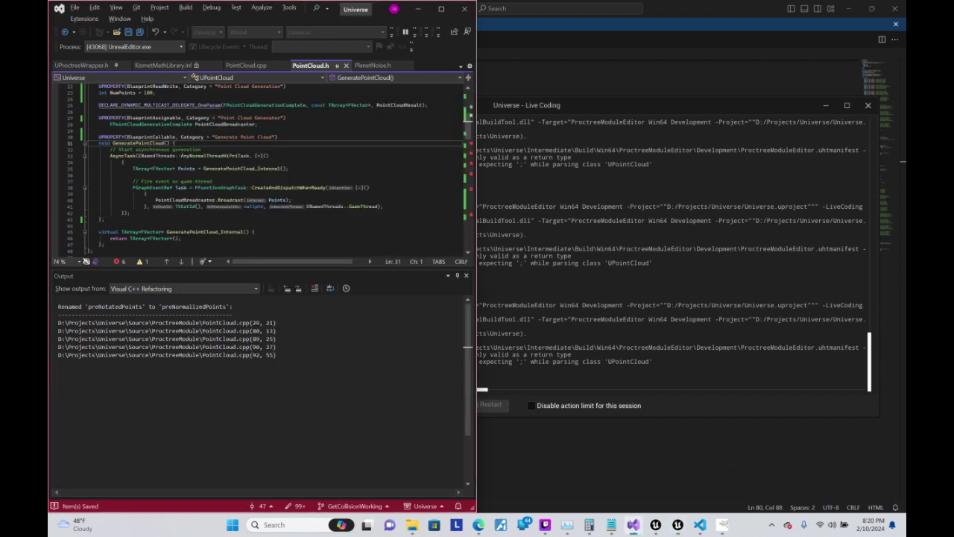
pyautogui.click(145, 142)
pyautogui.scroll(2, 272, 173)
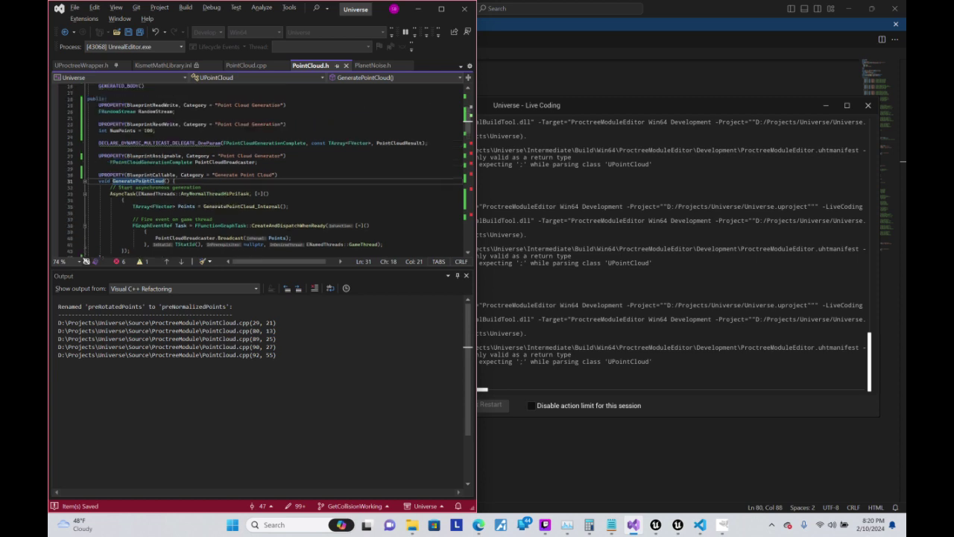
pyautogui.scroll(2, 272, 173)
pyautogui.scroll(2, 272, 174)
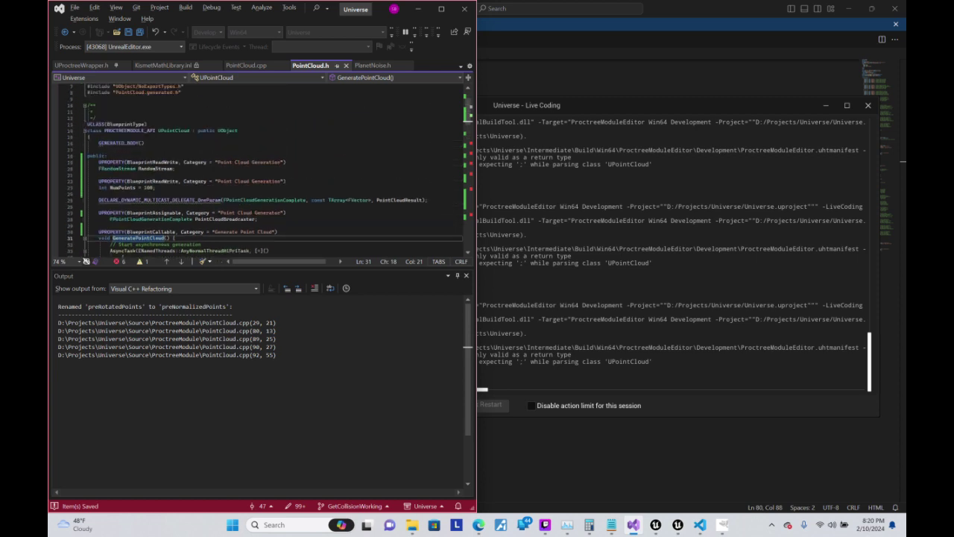
pyautogui.scroll(-1, 272, 172)
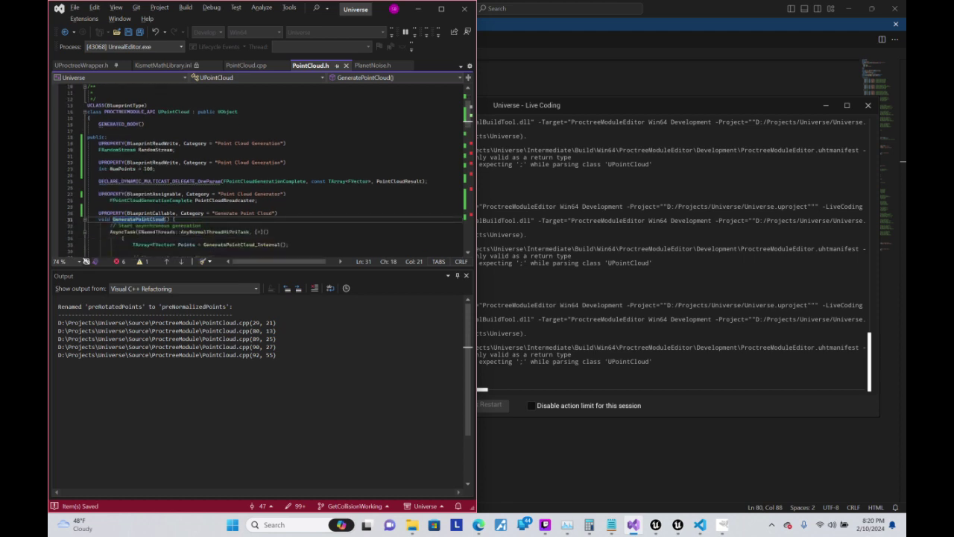
pyautogui.scroll(-3, 272, 171)
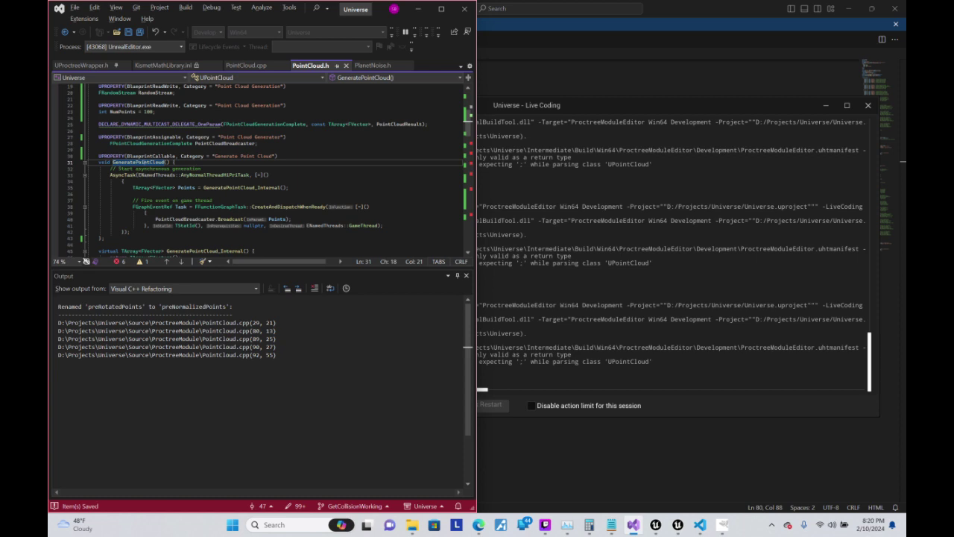
# - Review the Live Coding log, then search all open files for 'BlueprintCallable' from line 30
pyautogui.click(869, 428)
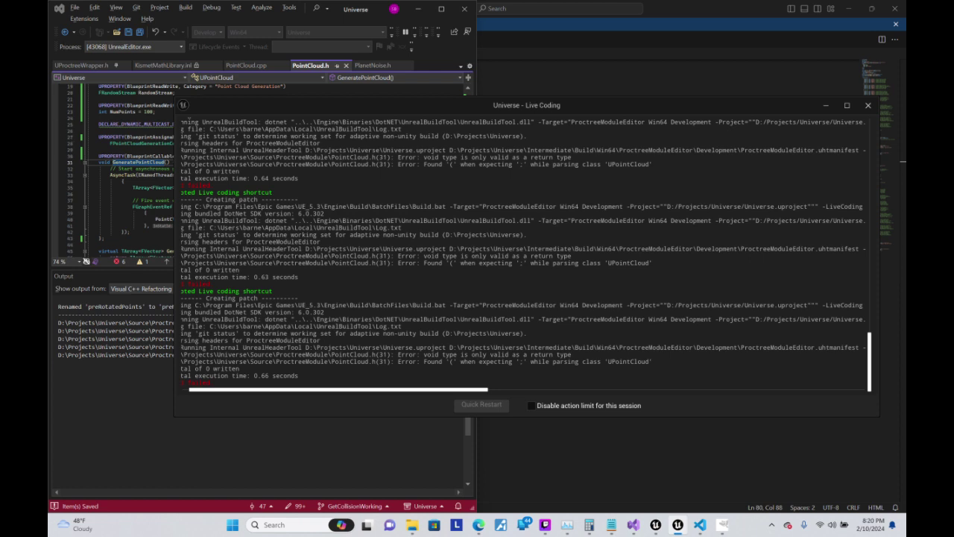
pyautogui.click(142, 156)
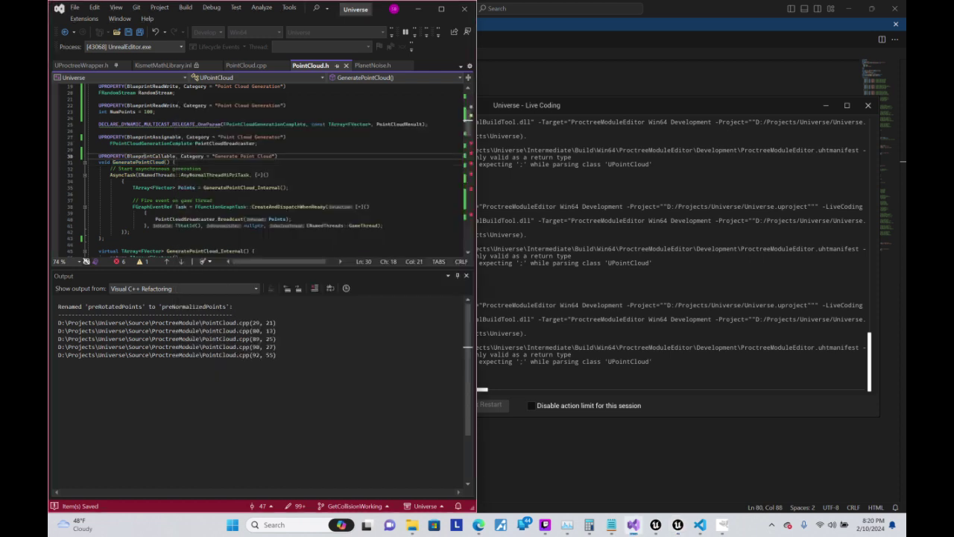
pyautogui.doubleClick(157, 157)
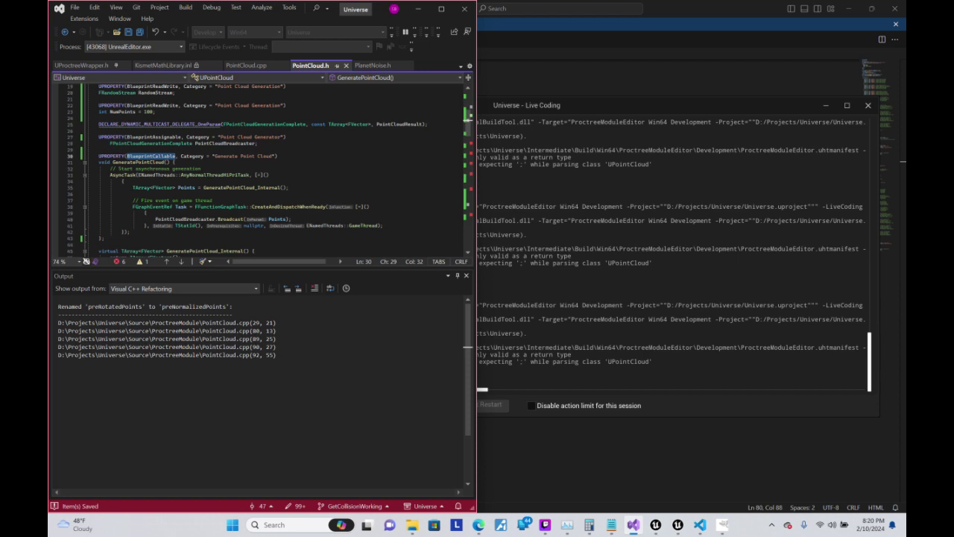
pyautogui.hotkey('ctrl', 'shift', 'f')
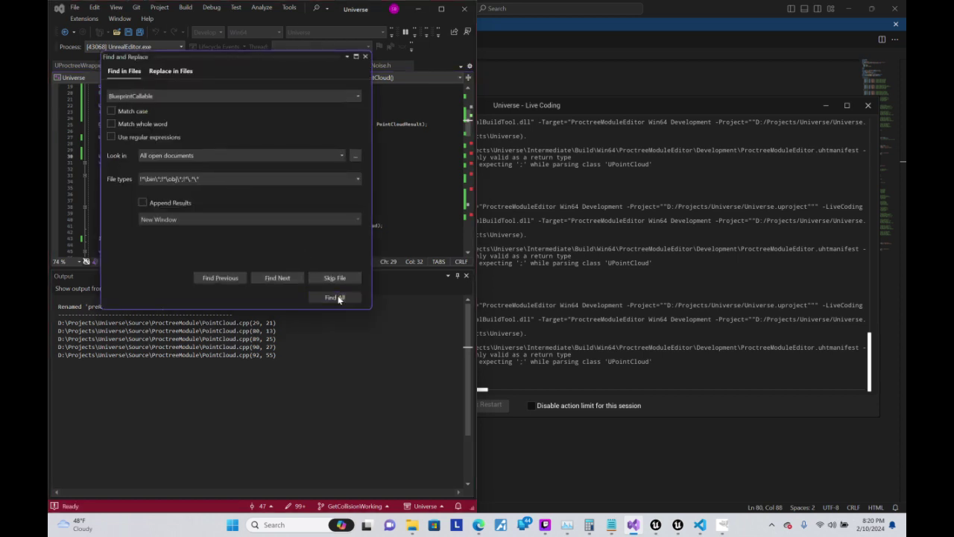
# - List every BlueprintCallable match and inspect how another BlueprintCallable function is declared
pyautogui.click(334, 298)
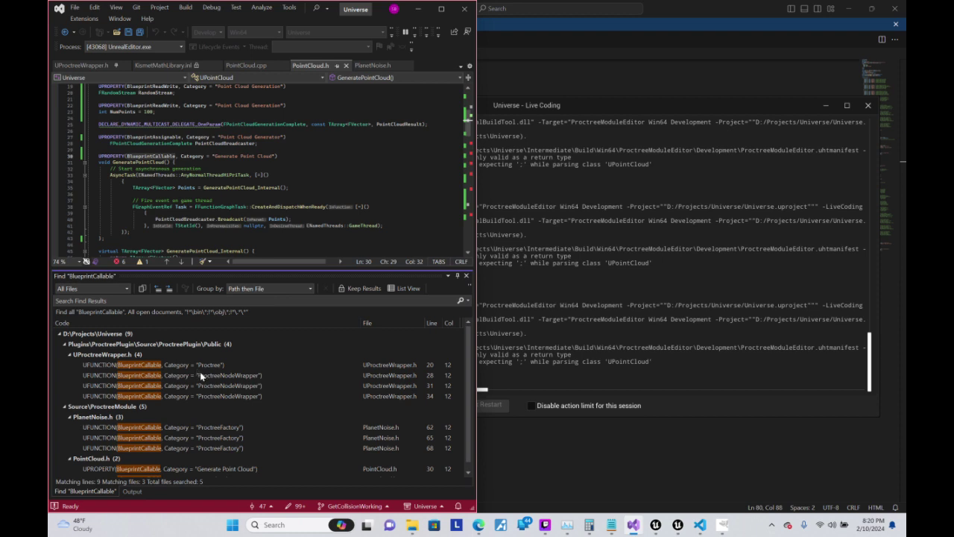
pyautogui.doubleClick(200, 374)
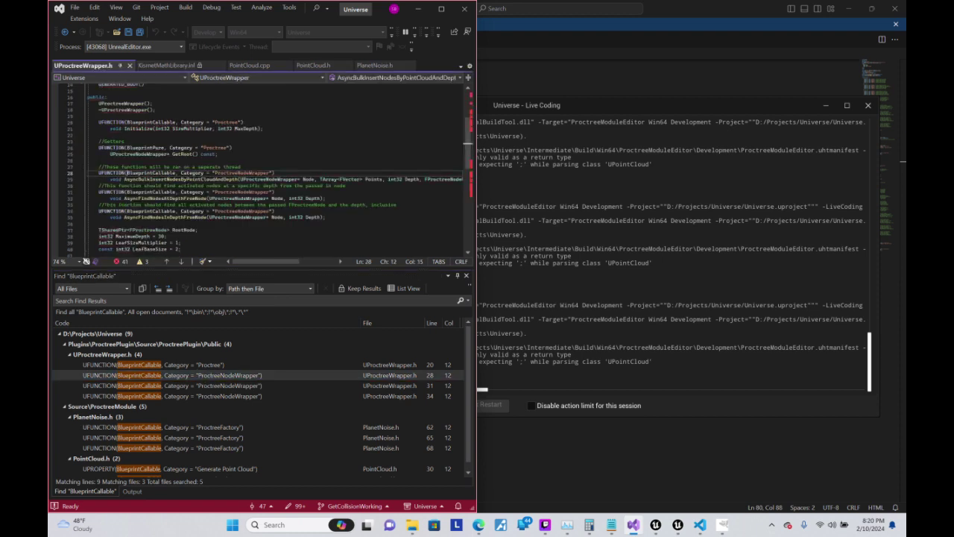
pyautogui.hscroll(5, 248, 261)
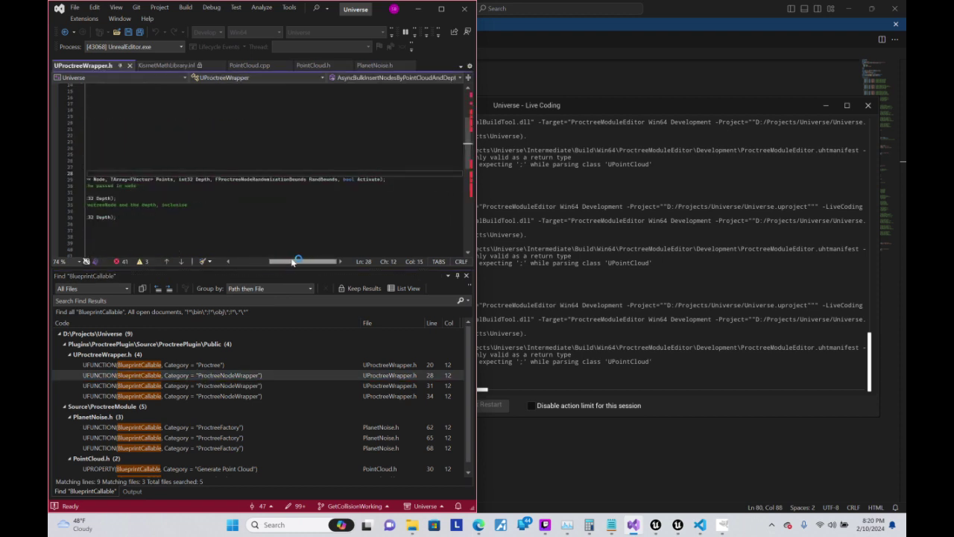
pyautogui.hscroll(-5, 248, 261)
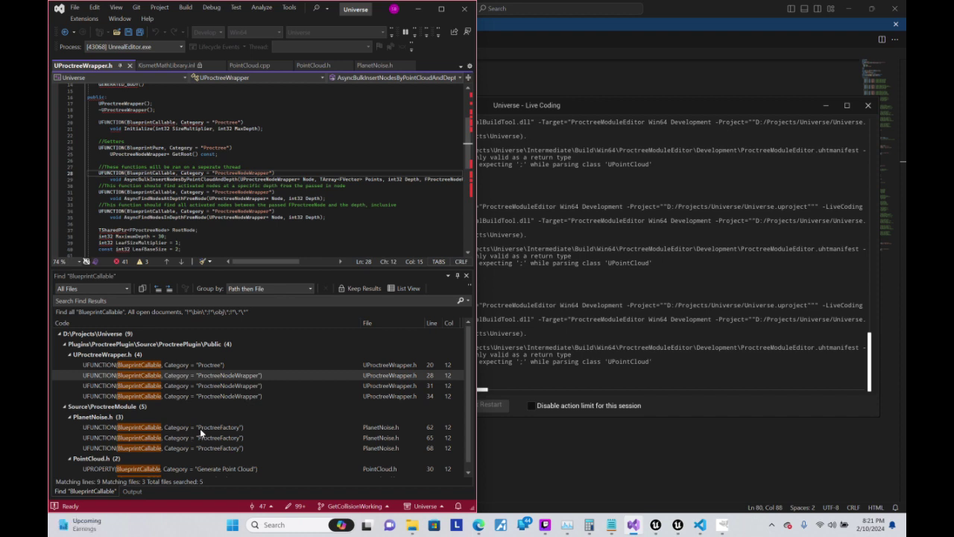
# - In PointCloud.h, end GeneratePointCloud() with a semicolon and delete its inline body
pyautogui.doubleClick(206, 469)
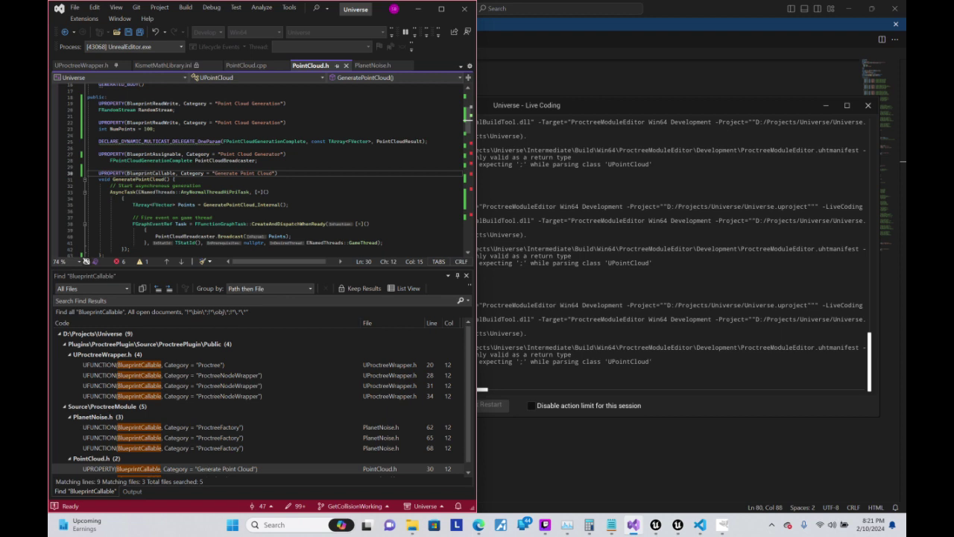
pyautogui.click(167, 179)
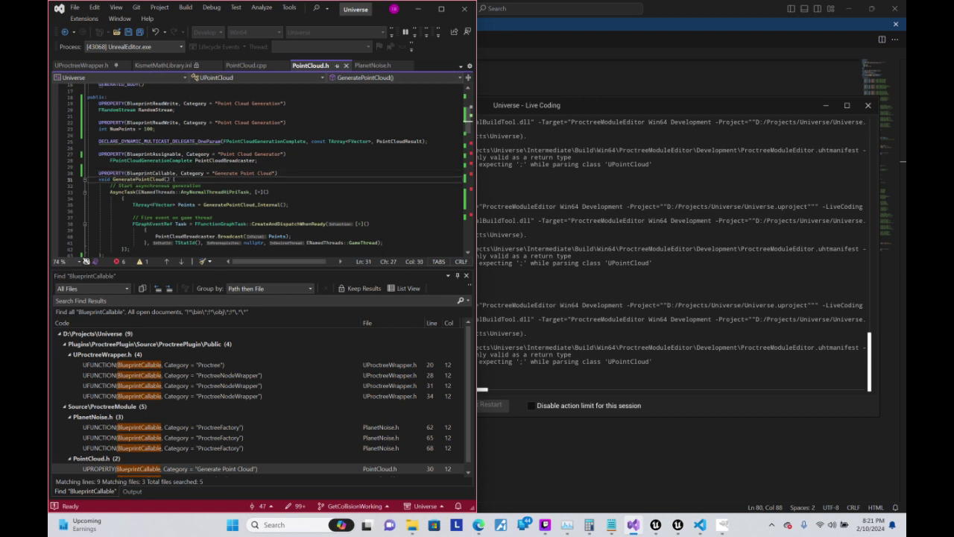
pyautogui.write(';')
pyautogui.hotkey('shift', 'Down')
pyautogui.hotkey('shift', 'Down')
pyautogui.hotkey('shift', 'Down')
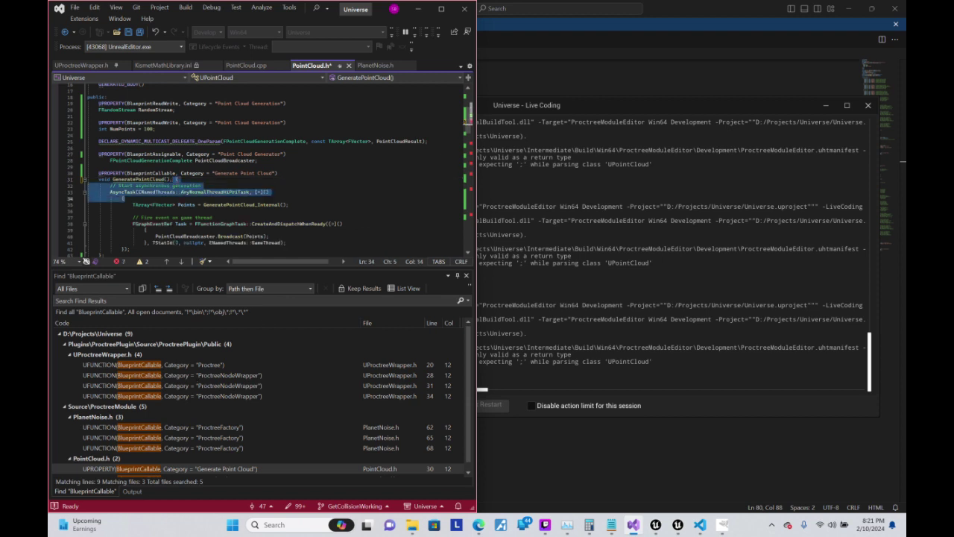
pyautogui.hotkey('shift', 'Down')
pyautogui.hotkey('shift', 'Down')
pyautogui.hotkey('shift', 'Down')
pyautogui.hotkey('ctrl', 'c')
pyautogui.hotkey('shift', 'Down')
pyautogui.hotkey('shift', 'Down')
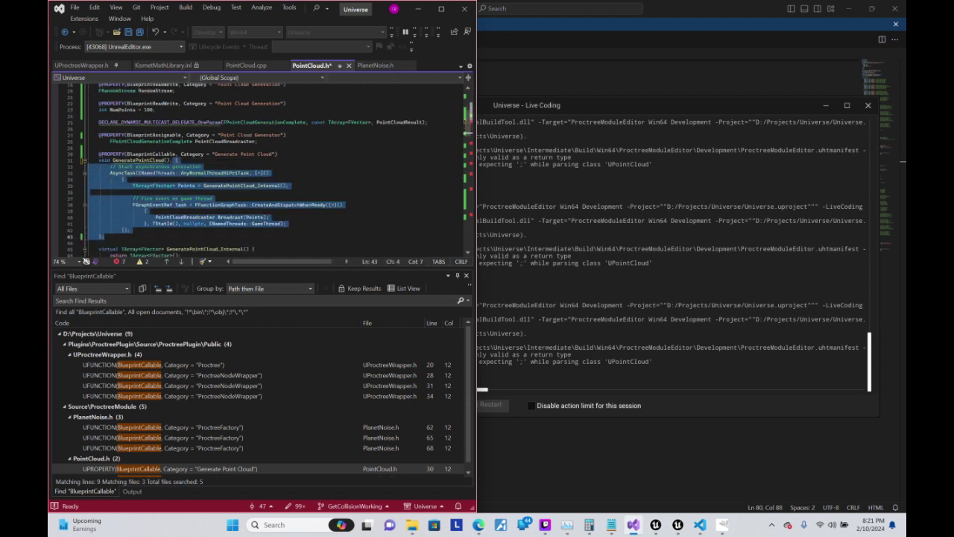
pyautogui.press('Delete')
pyautogui.write(';')
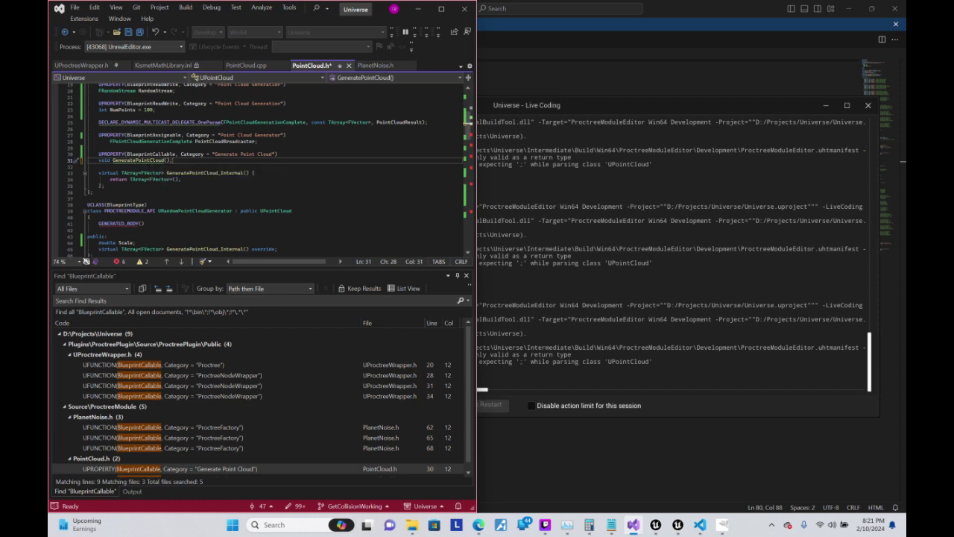
# - Create the GeneratePointCloud definition in PointCloud.cpp and paste the AsyncTask body into it
pyautogui.click(177, 185)
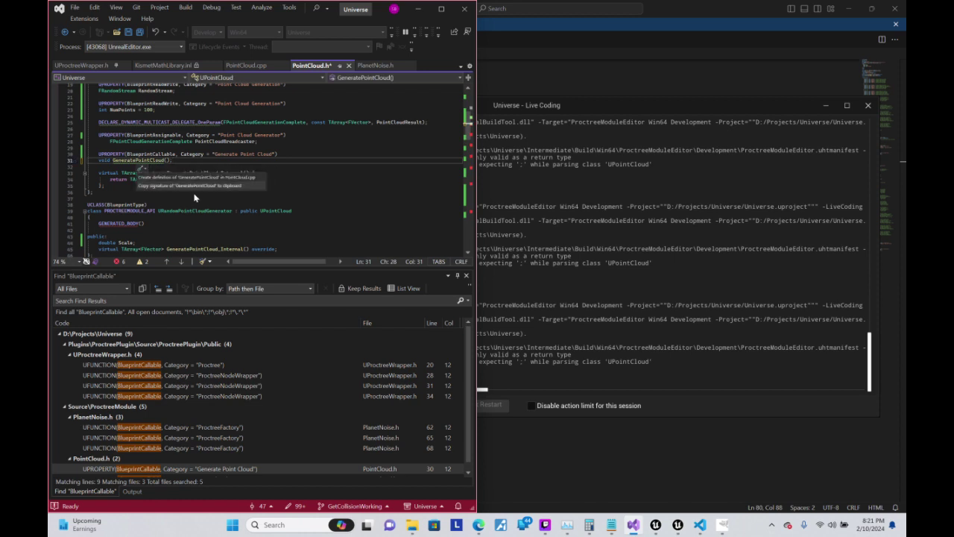
pyautogui.click(190, 178)
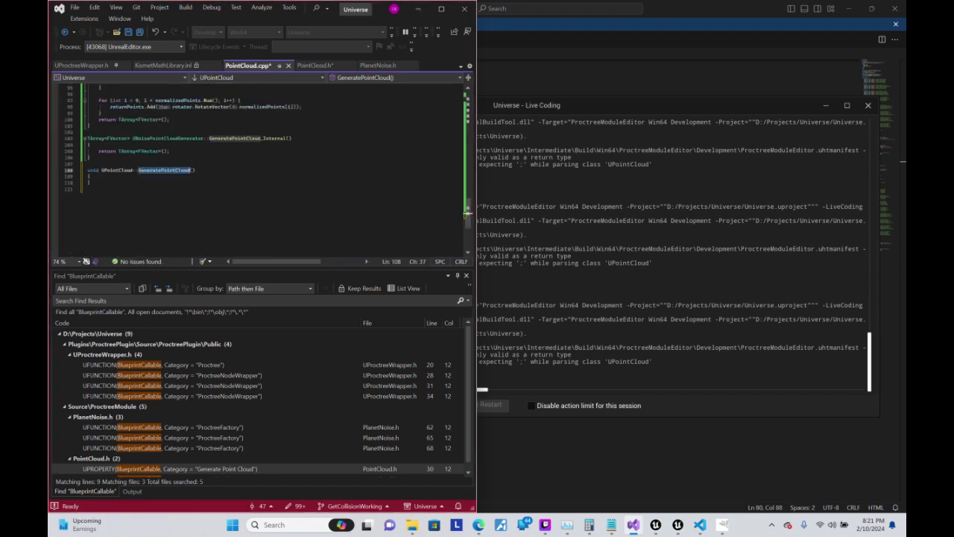
pyautogui.press('Down')
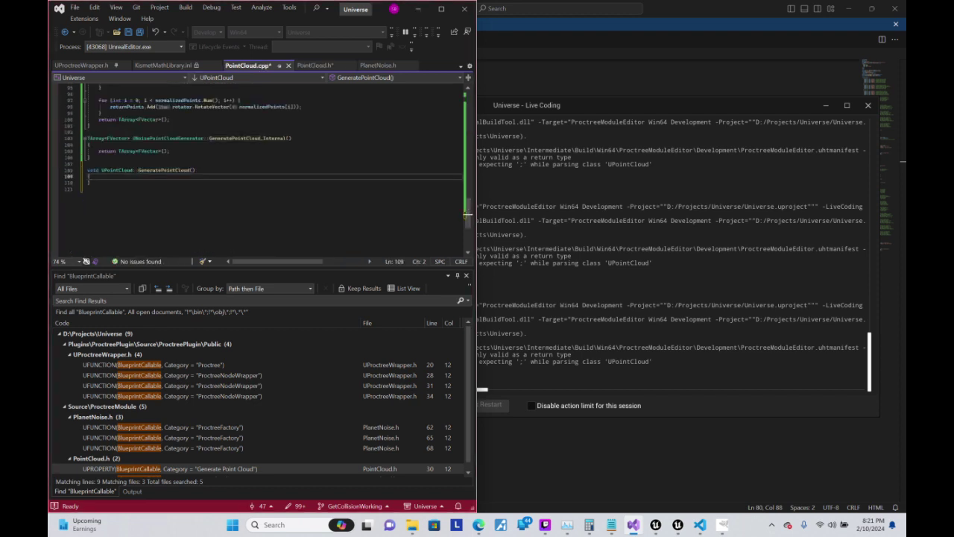
pyautogui.hotkey('ctrl', 'v')
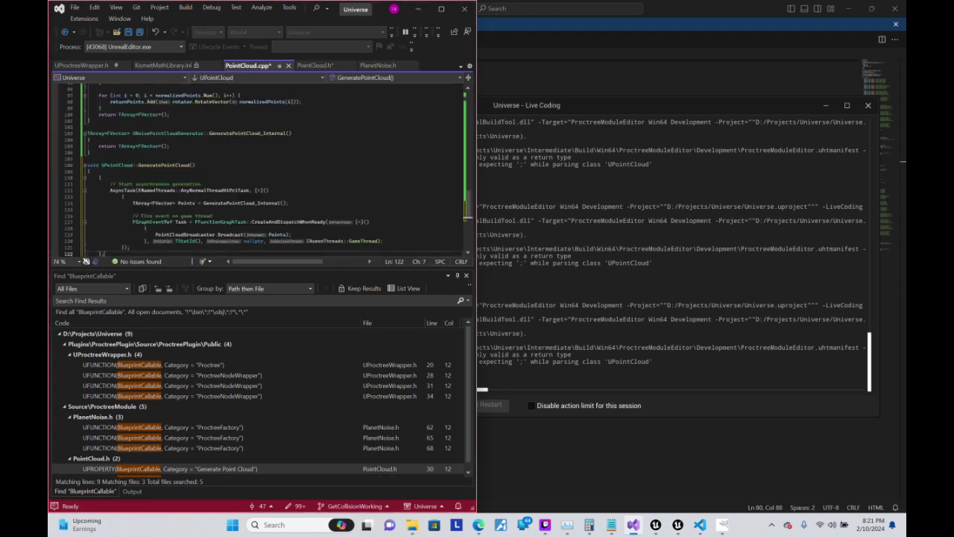
pyautogui.scroll(-2, 466, 219)
pyautogui.hotkey('ctrl', 'z')
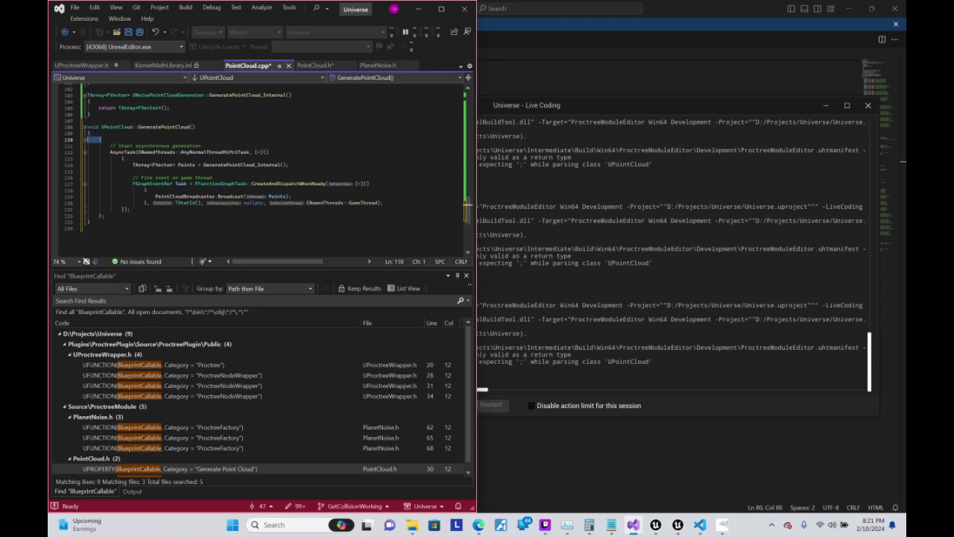
pyautogui.hotkey('ctrl', 'z')
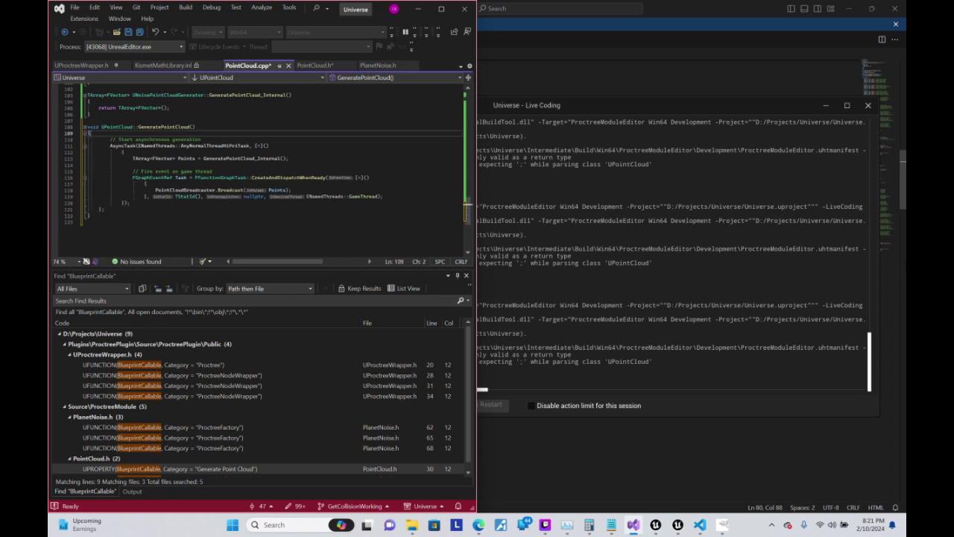
pyautogui.hotkey('ctrl', 'z')
pyautogui.hotkey('ctrl', 'z')
pyautogui.hotkey('ctrl', 'z')
pyautogui.hotkey('ctrl', 'z')
pyautogui.press('Down')
pyautogui.press('Down')
pyautogui.press('Down')
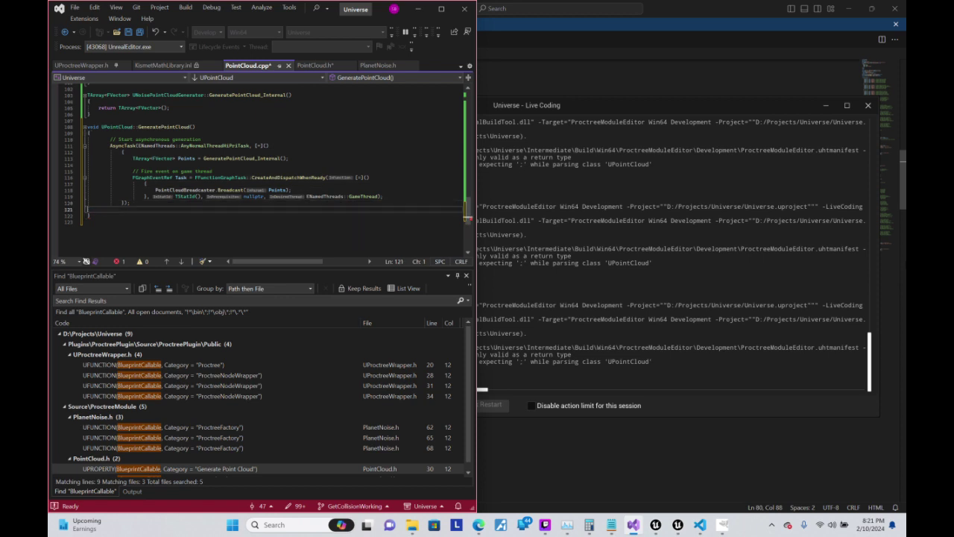
pyautogui.press('BackSpace')
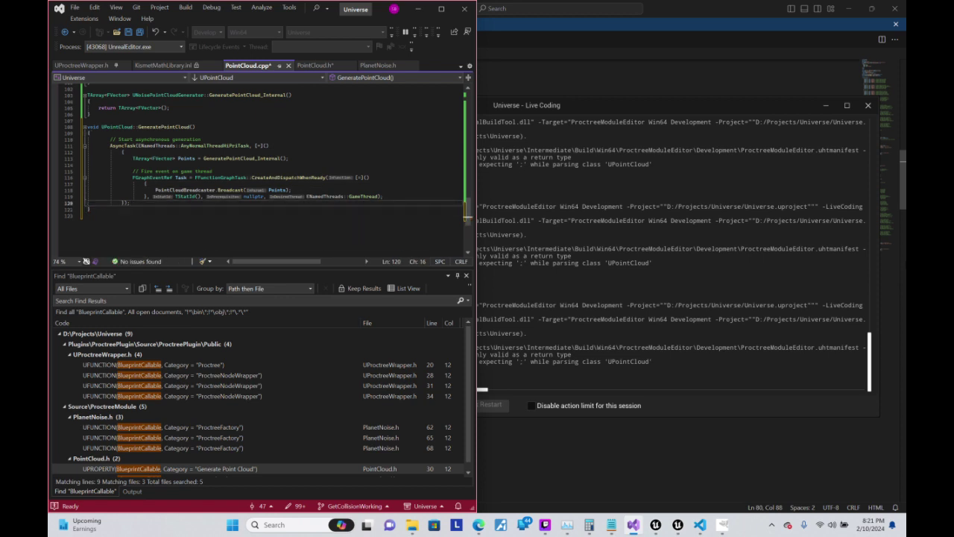
# - Outdent the pasted code one level, save all files, and start a Live Coding compile
pyautogui.hotkey('shift', 'Up')
pyautogui.hotkey('shift', 'Up')
pyautogui.hotkey('shift', 'Up')
pyautogui.hotkey('shift', 'Up')
pyautogui.hotkey('shift', 'Up')
pyautogui.hotkey('shift', 'Up')
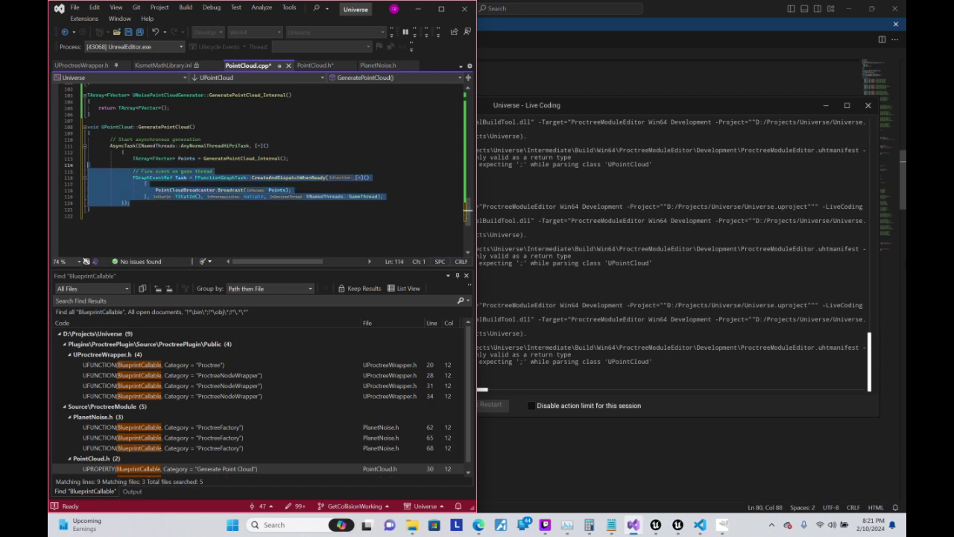
pyautogui.hotkey('shift', 'Up')
pyautogui.hotkey('shift', 'Up')
pyautogui.hotkey('shift', 'Up')
pyautogui.hotkey('shift', 'Up')
pyautogui.hotkey('shift', 'Tab')
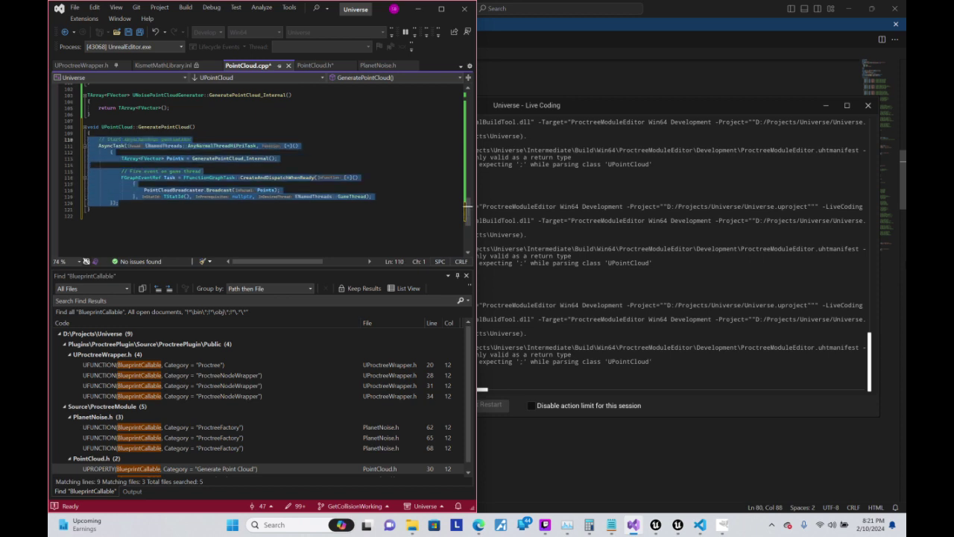
pyautogui.click(173, 107)
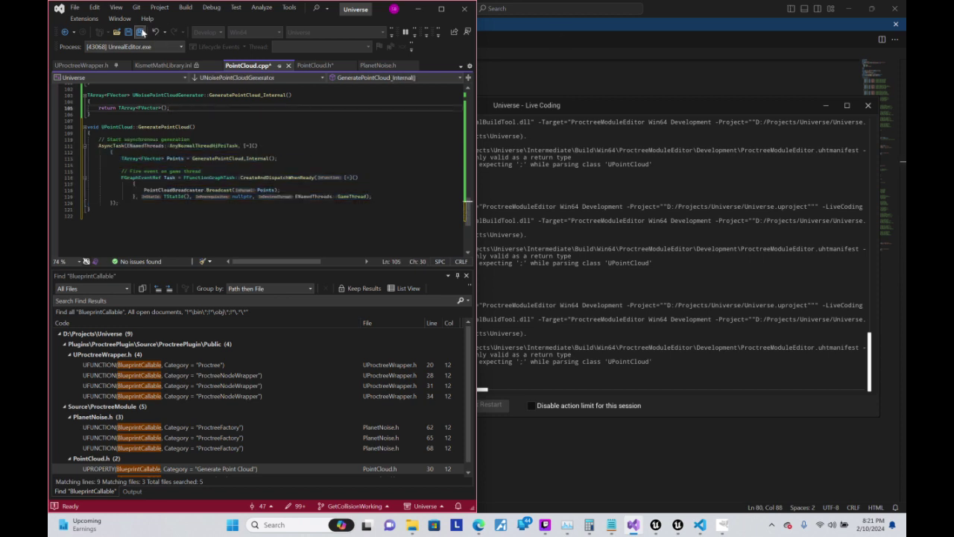
pyautogui.click(138, 32)
pyautogui.click(260, 96)
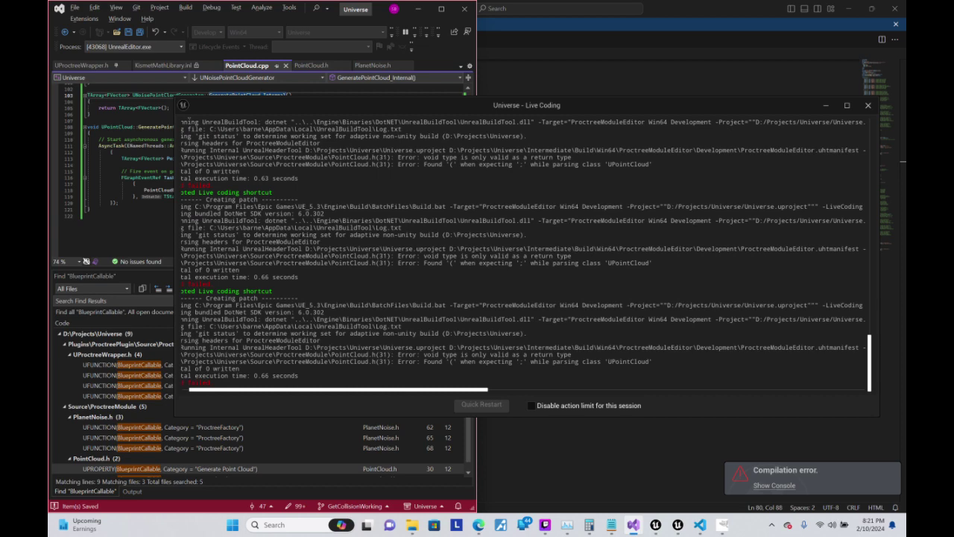
# - Change UPROPERTY to UFUNCTION above GeneratePointCloud in PointCloud.h, save, and live compile again
pyautogui.doubleClick(418, 362)
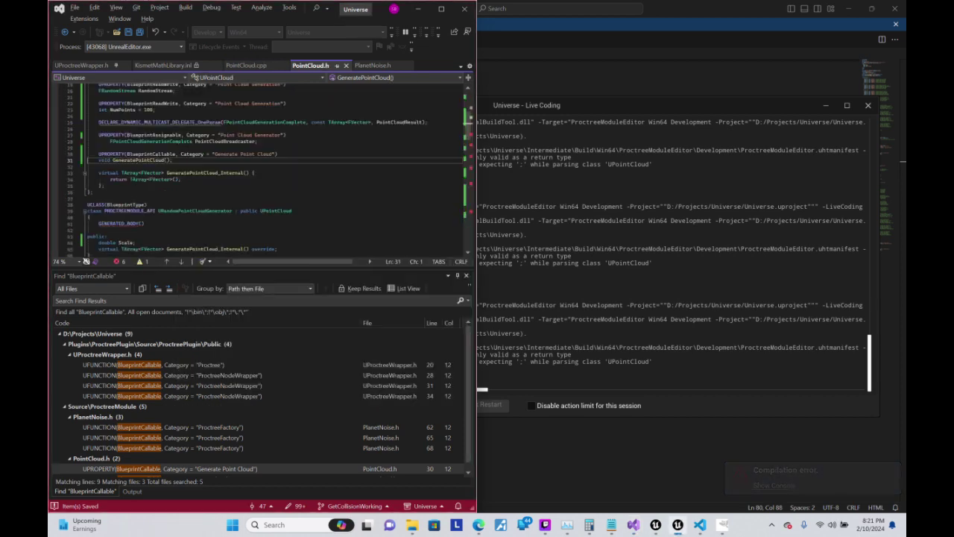
pyautogui.scroll(1, 276, 171)
pyautogui.scroll(1, 276, 171)
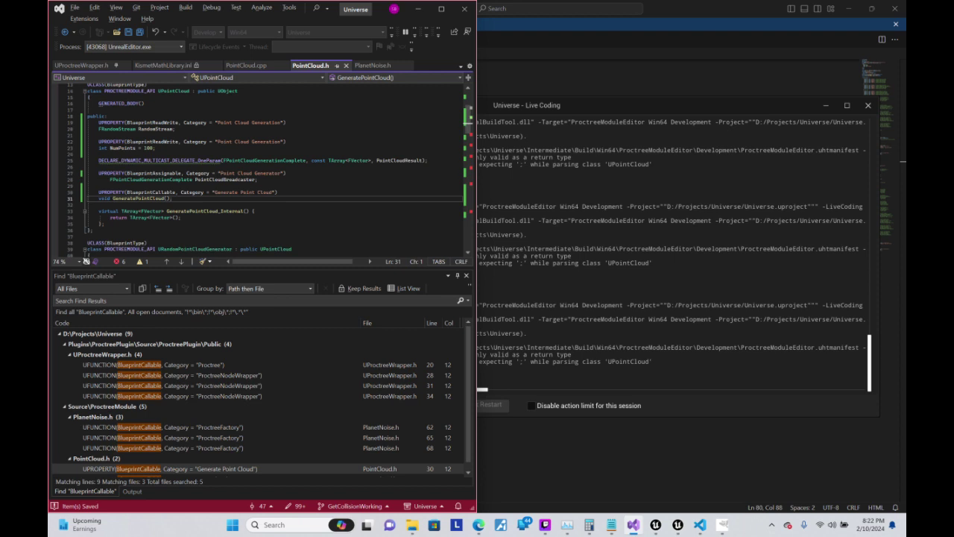
pyautogui.click(125, 191)
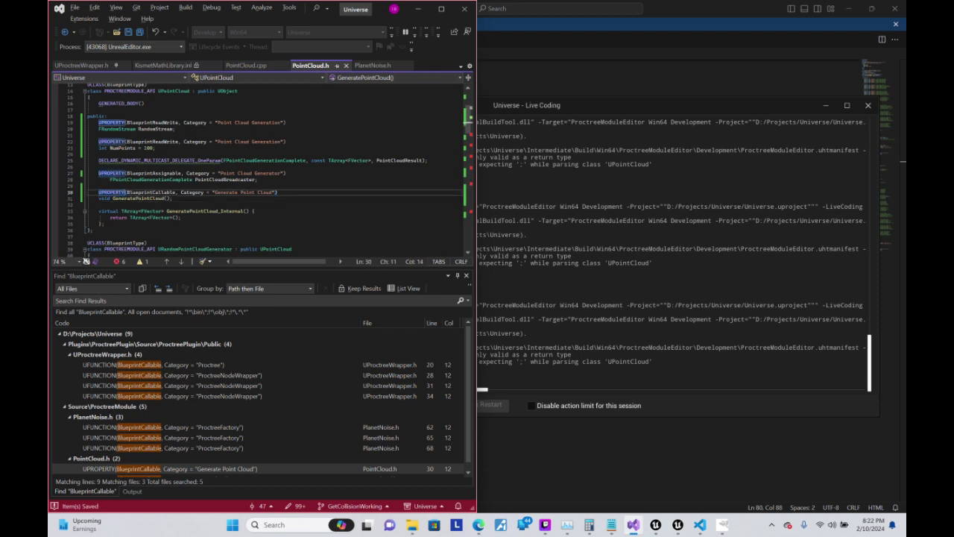
pyautogui.press('BackSpace')
pyautogui.press('BackSpace')
pyautogui.press('BackSpace')
pyautogui.press('BackSpace')
pyautogui.press('BackSpace')
pyautogui.press('BackSpace')
pyautogui.press('BackSpace')
pyautogui.press('BackSpace')
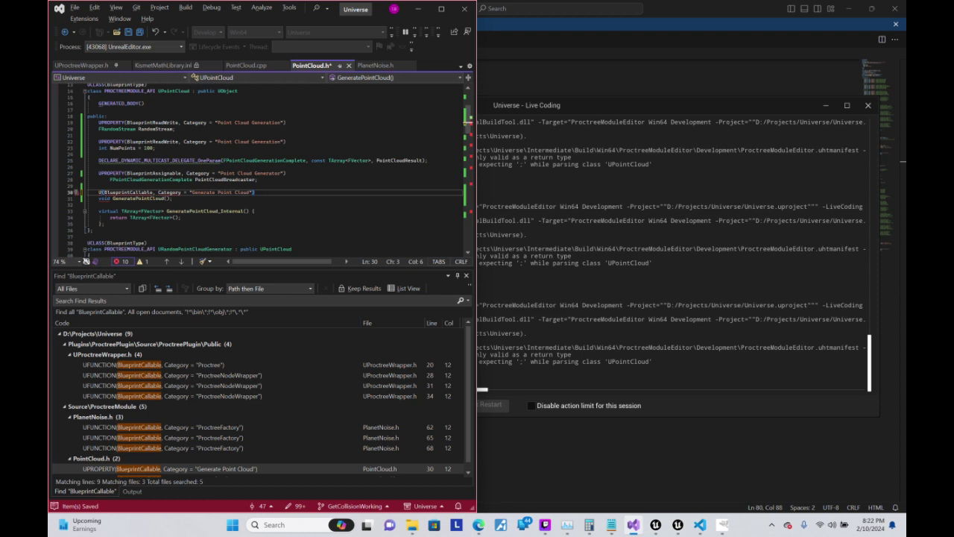
pyautogui.write('FUNCTION')
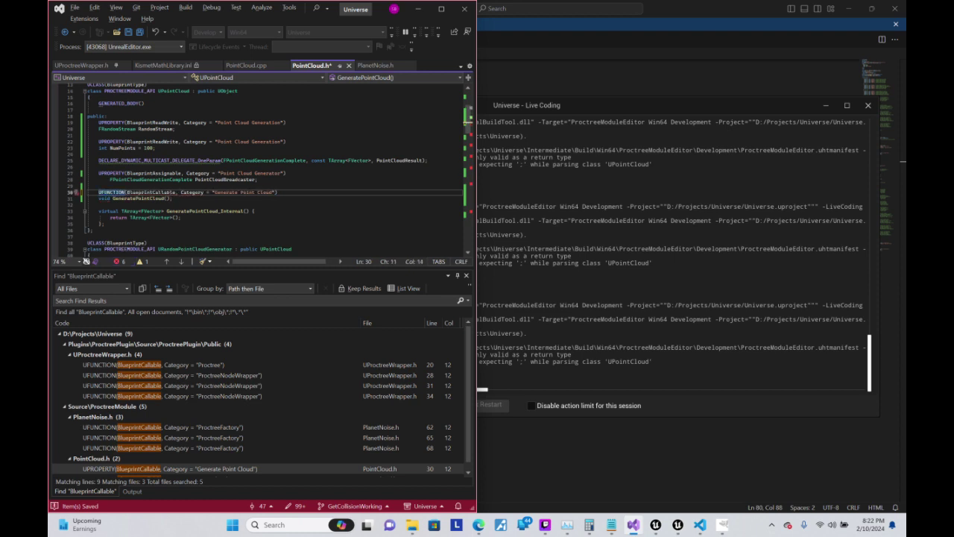
pyautogui.click(140, 32)
pyautogui.click(99, 205)
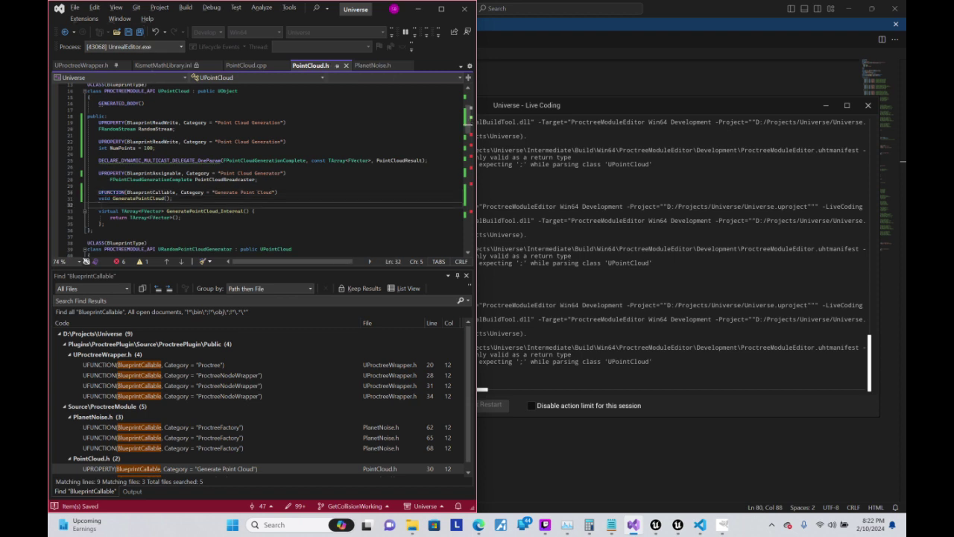
pyautogui.hotkey('ctrl', 'alt', 'F11')
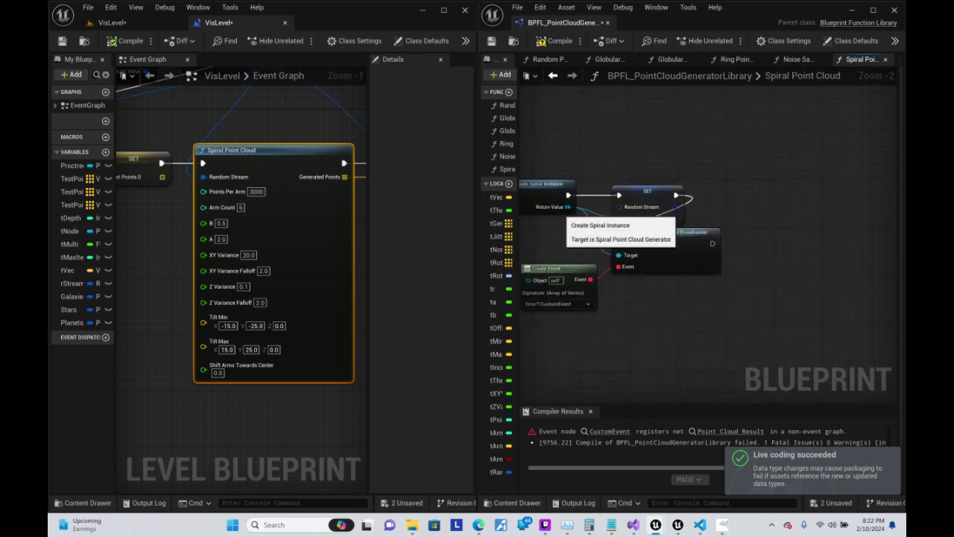
# - Add Generate Point Cloud and a Num Points SET node from the spiral instance's return value
pyautogui.moveTo(567, 207); pyautogui.dragTo(679, 330)
pyautogui.write('generate')
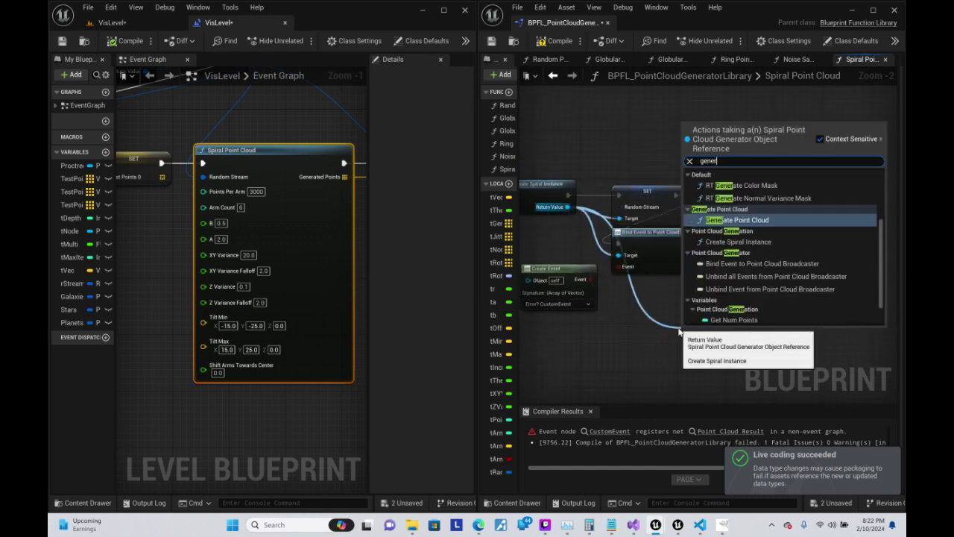
pyautogui.press('Return')
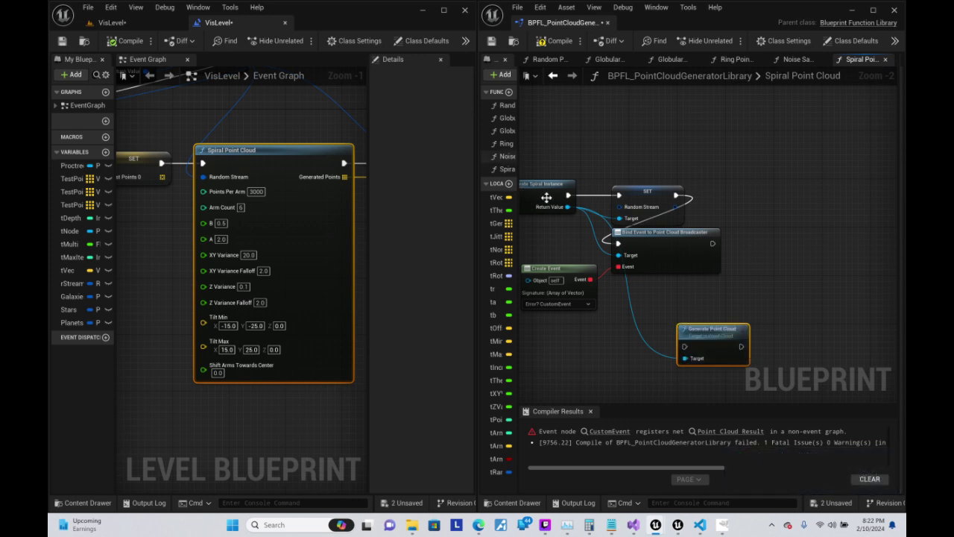
pyautogui.moveTo(567, 206); pyautogui.dragTo(608, 366)
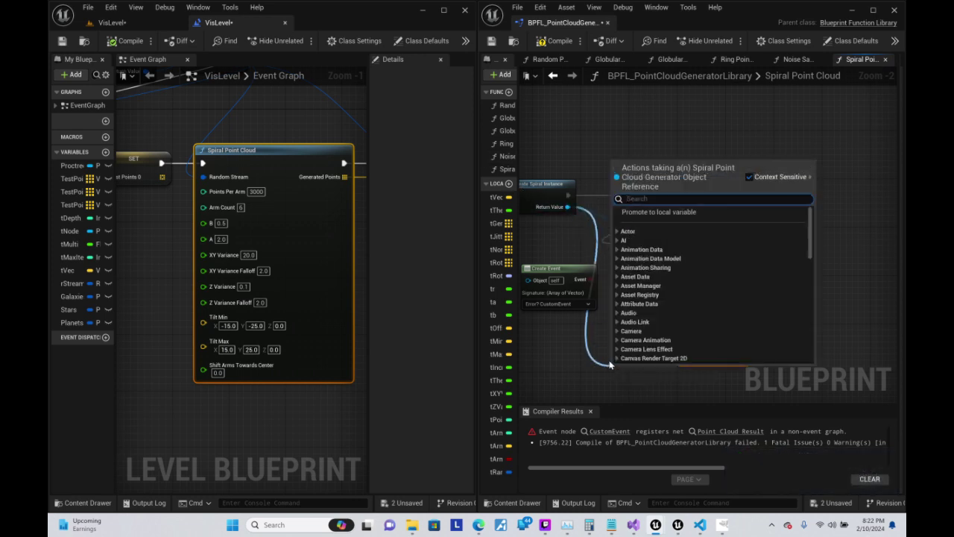
pyautogui.write('set num')
pyautogui.press('Return')
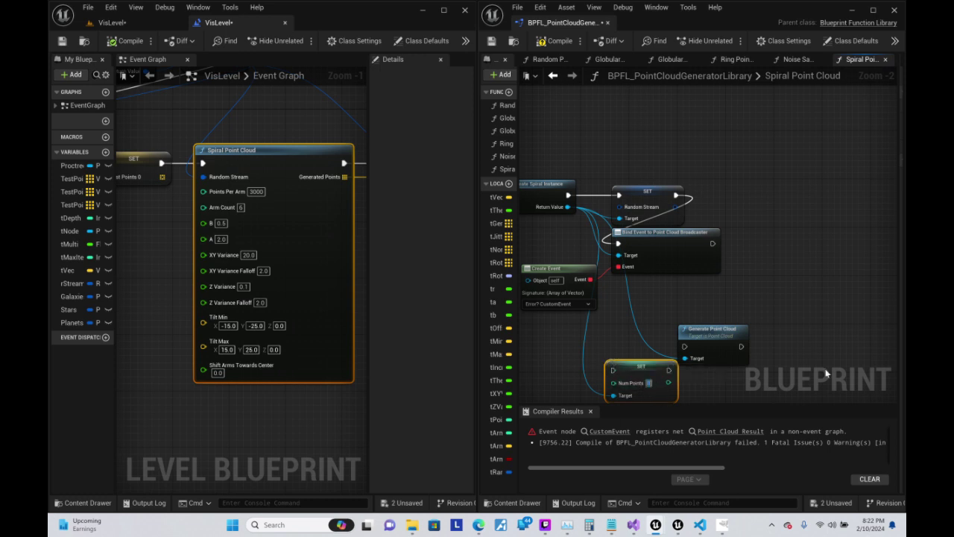
pyautogui.write('10000')
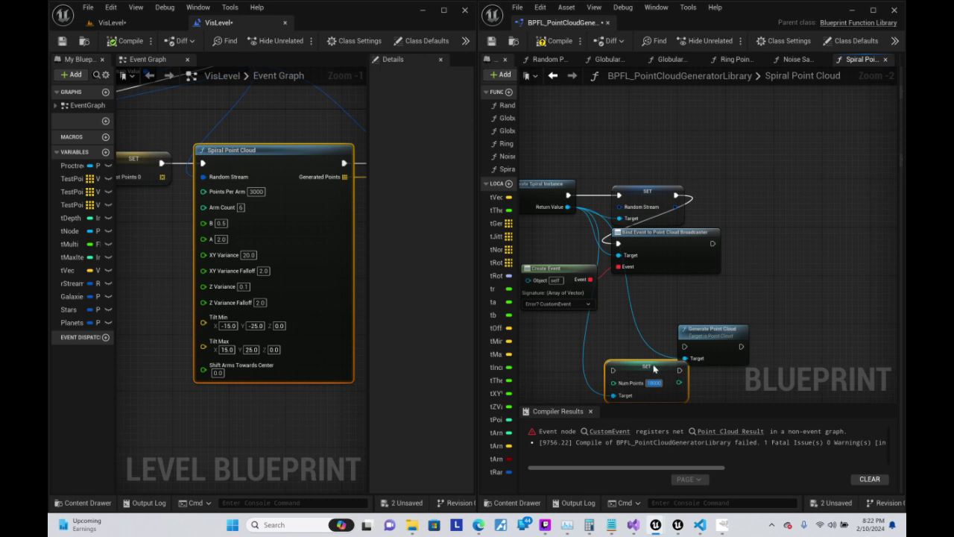
# - Line up Bind Event and the SET node, chain Generate Point Cloud after SET, and box-select the spiral nodes
pyautogui.moveTo(654, 368); pyautogui.dragTo(795, 229)
pyautogui.moveTo(667, 232)
pyautogui.mouseDown()
pyautogui.moveTo(691, 227)
pyautogui.moveTo(682, 226)
pyautogui.mouseUp()
pyautogui.moveTo(792, 241)
pyautogui.mouseDown()
pyautogui.moveTo(783, 247)
pyautogui.moveTo(818, 241)
pyautogui.moveTo(680, 356)
pyautogui.mouseUp()
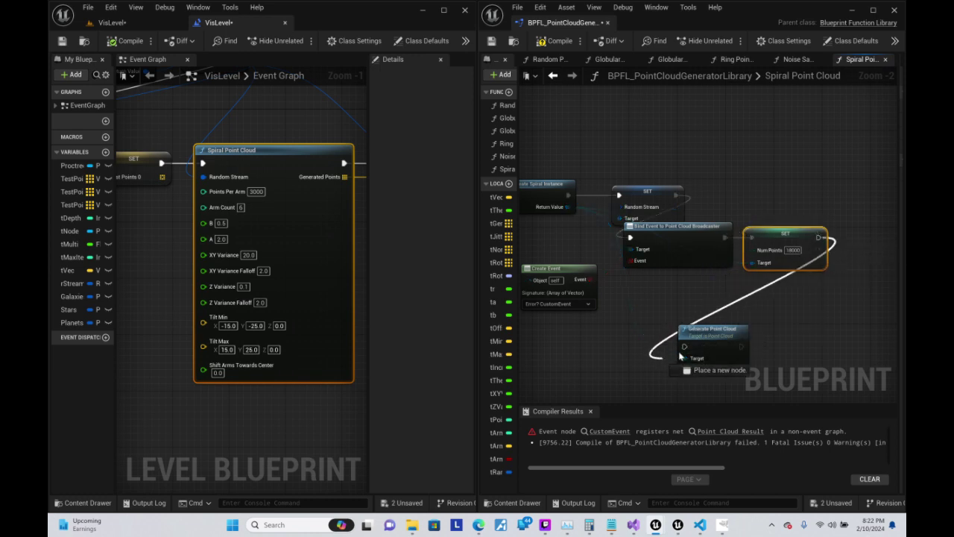
pyautogui.moveTo(720, 332); pyautogui.dragTo(794, 290)
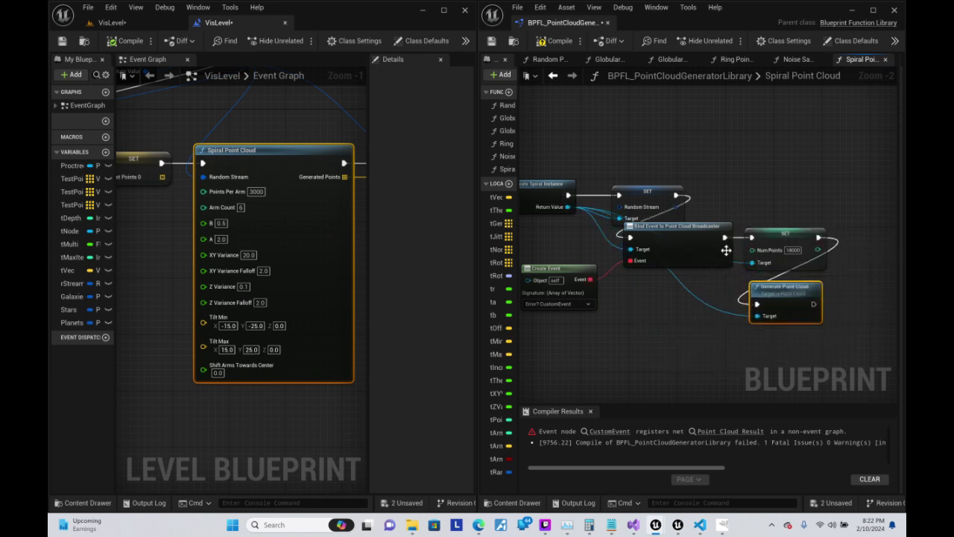
pyautogui.moveTo(583, 255); pyautogui.dragTo(708, 263, button='right')
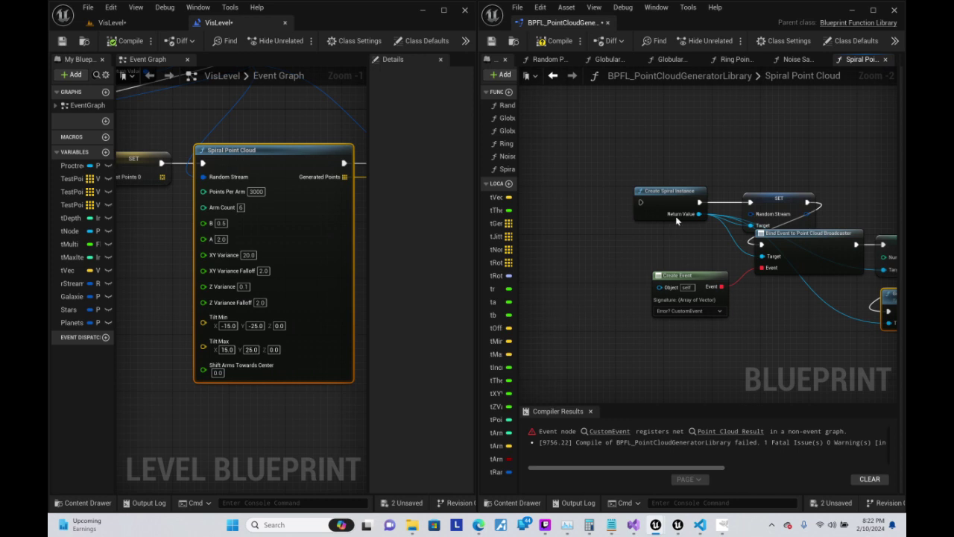
pyautogui.moveTo(802, 394)
pyautogui.mouseDown(button='right')
pyautogui.moveTo(740, 299)
pyautogui.moveTo(687, 317)
pyautogui.mouseUp(button='right')
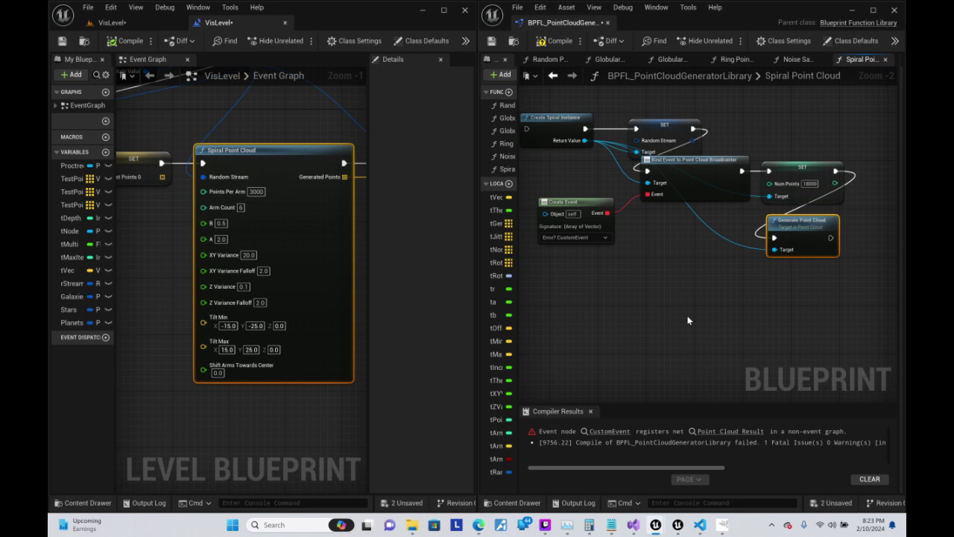
pyautogui.moveTo(688, 320); pyautogui.dragTo(710, 374, button='right')
pyautogui.moveTo(558, 111); pyautogui.dragTo(827, 322)
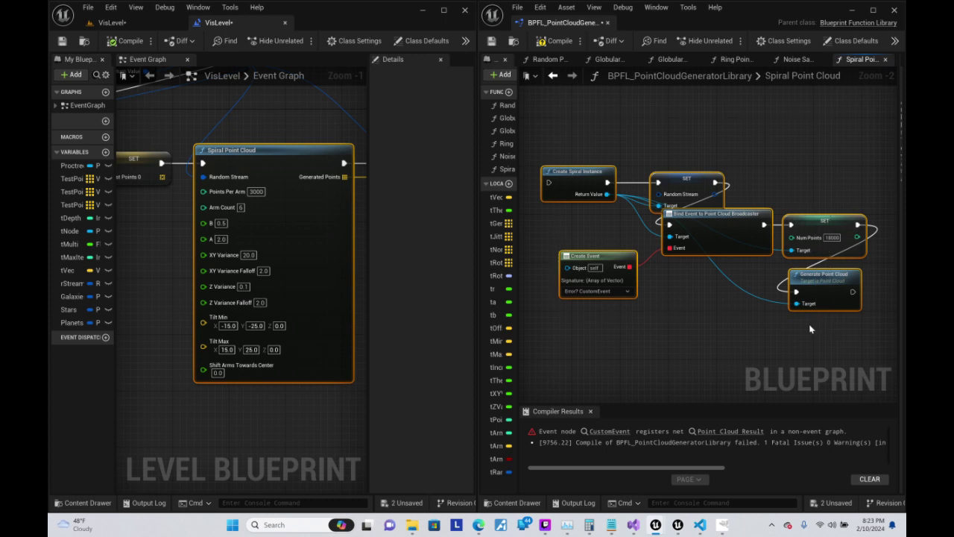
# - Cut the spiral nodes, compile the point cloud generator library, and save all assets
pyautogui.hotkey('ctrl', 'x')
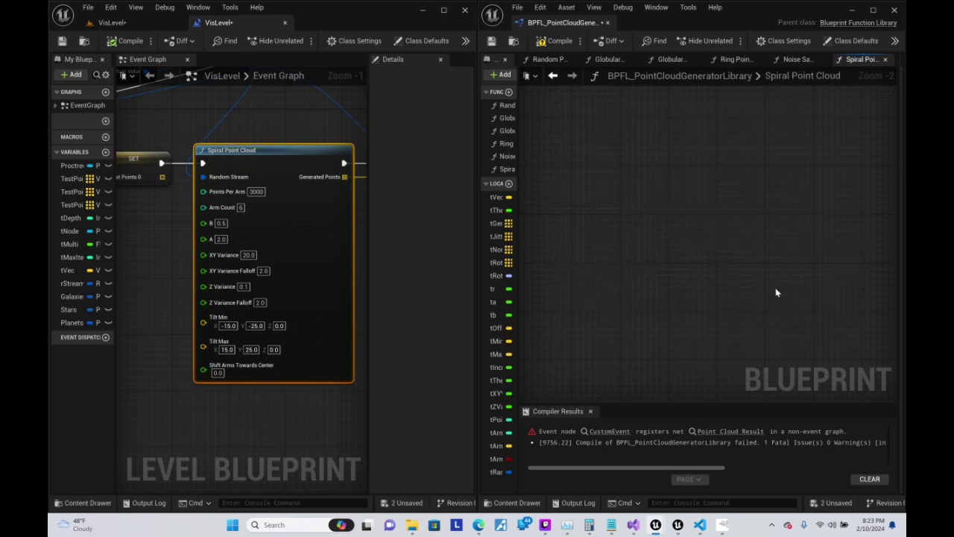
pyautogui.click(555, 40)
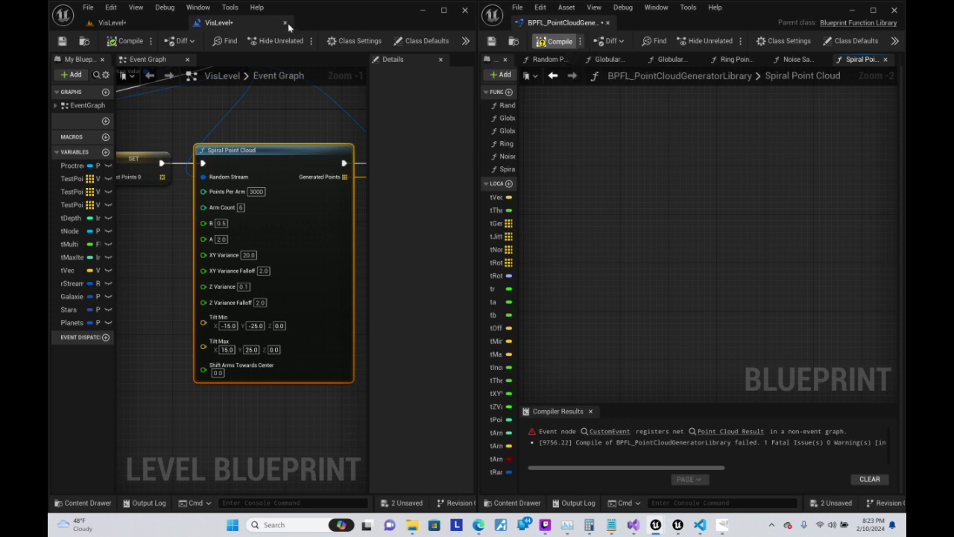
pyautogui.click(88, 8)
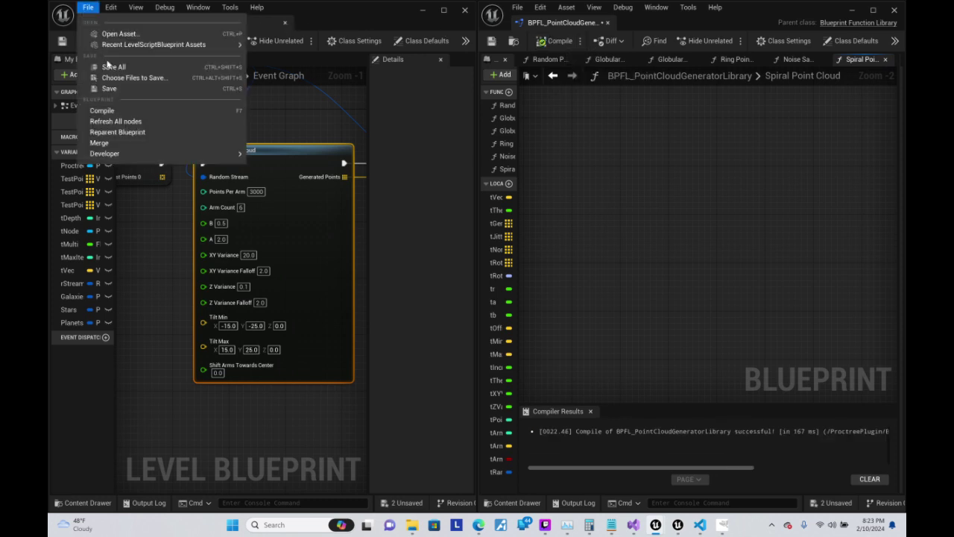
pyautogui.click(112, 68)
# - Create a new level from the Empty Level template
pyautogui.click(88, 8)
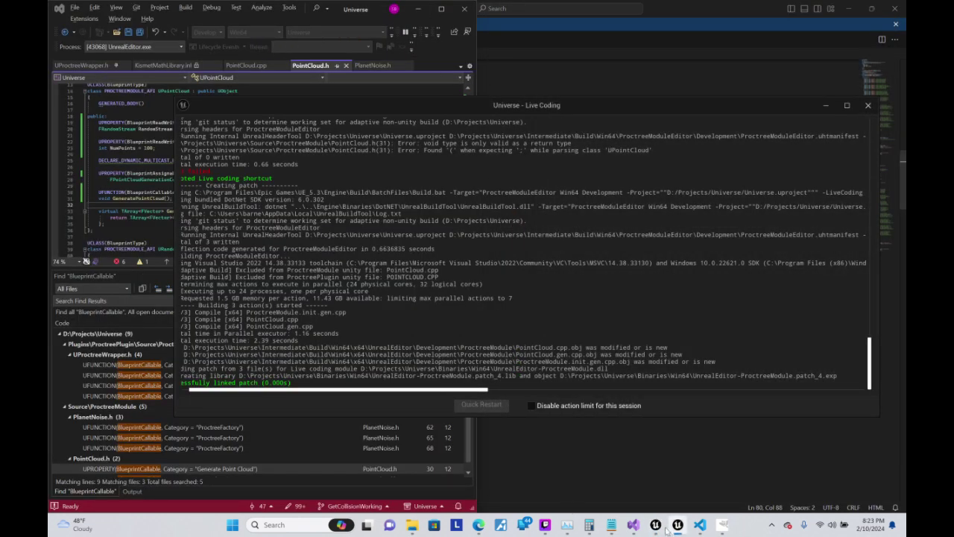
pyautogui.click(614, 493)
pyautogui.click(88, 6)
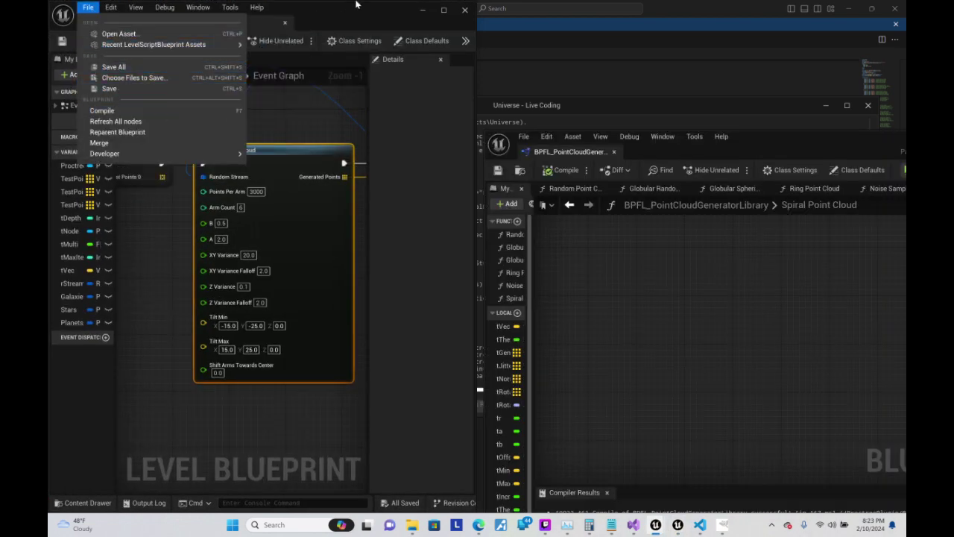
pyautogui.click(142, 31)
pyautogui.click(119, 22)
pyautogui.click(88, 7)
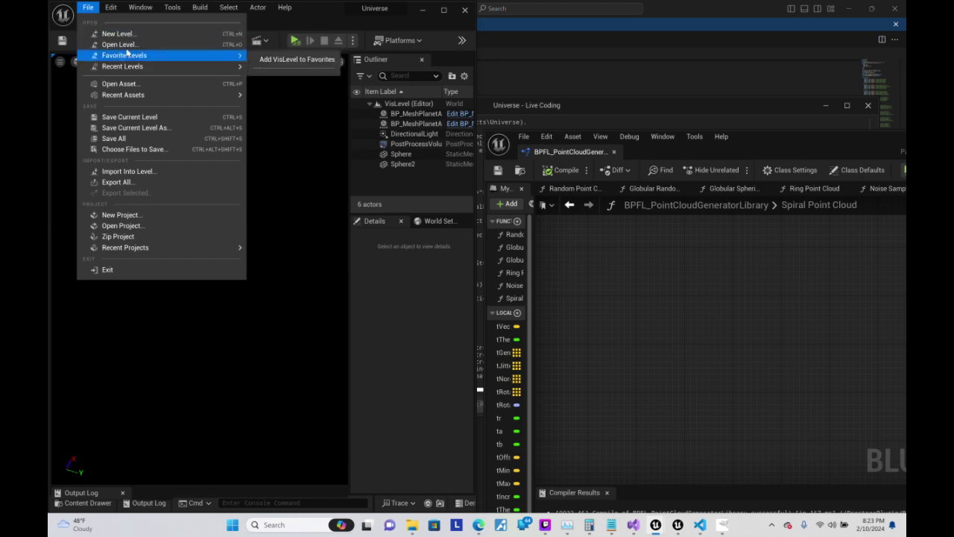
pyautogui.moveTo(141, 65)
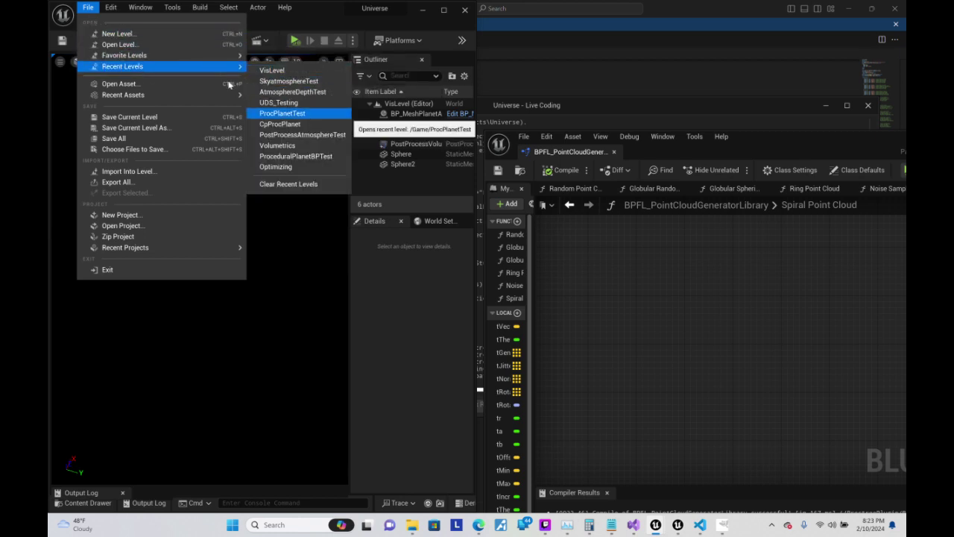
pyautogui.click(160, 34)
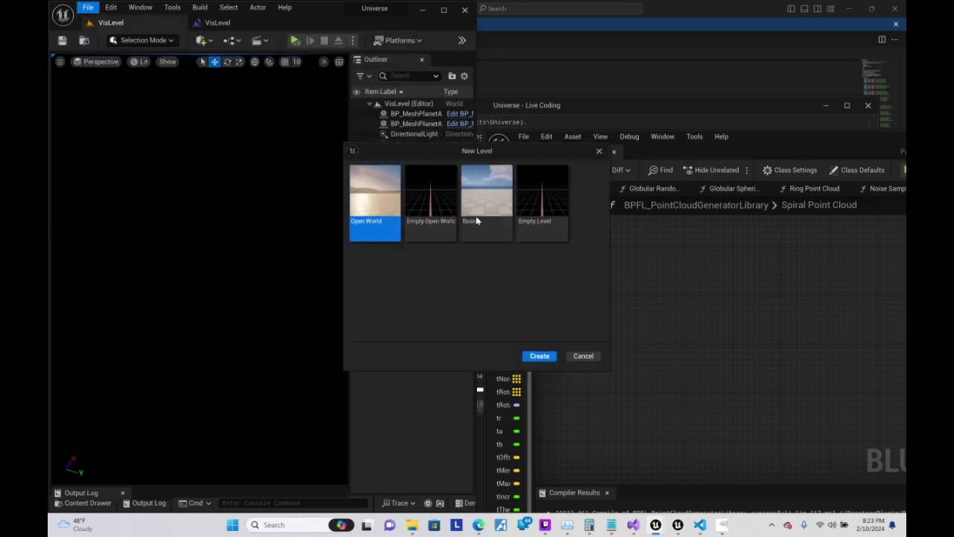
pyautogui.click(539, 196)
pyautogui.click(538, 356)
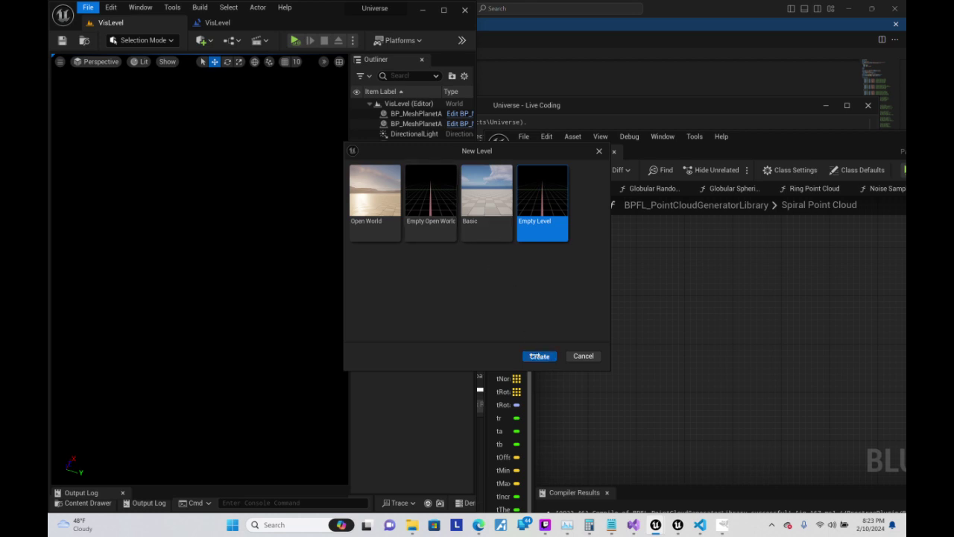
pyautogui.click(232, 40)
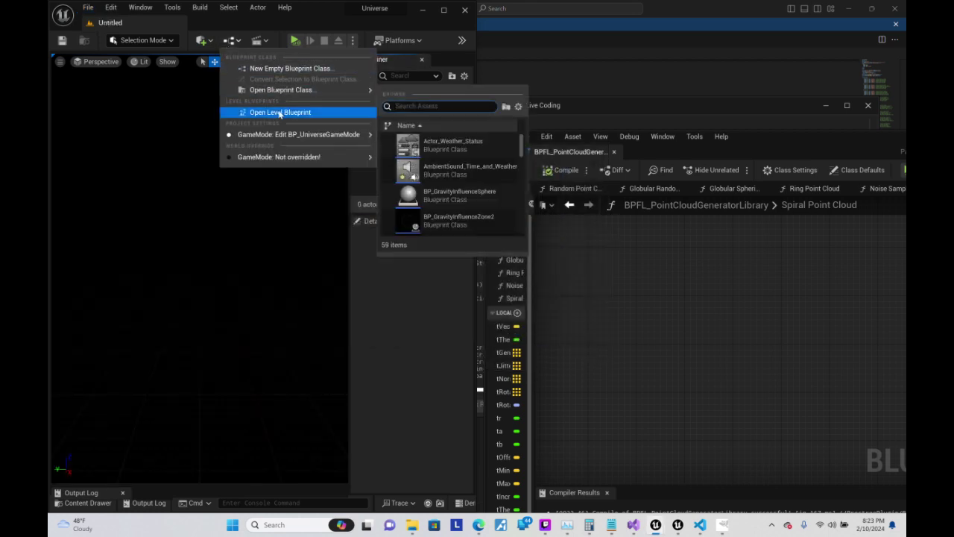
# - Open the new level's Level Blueprint, paste the spiral nodes, and run Create Spiral Instance on BeginPlay
pyautogui.click(257, 111)
pyautogui.moveTo(674, 323); pyautogui.dragTo(576, 208, button='right')
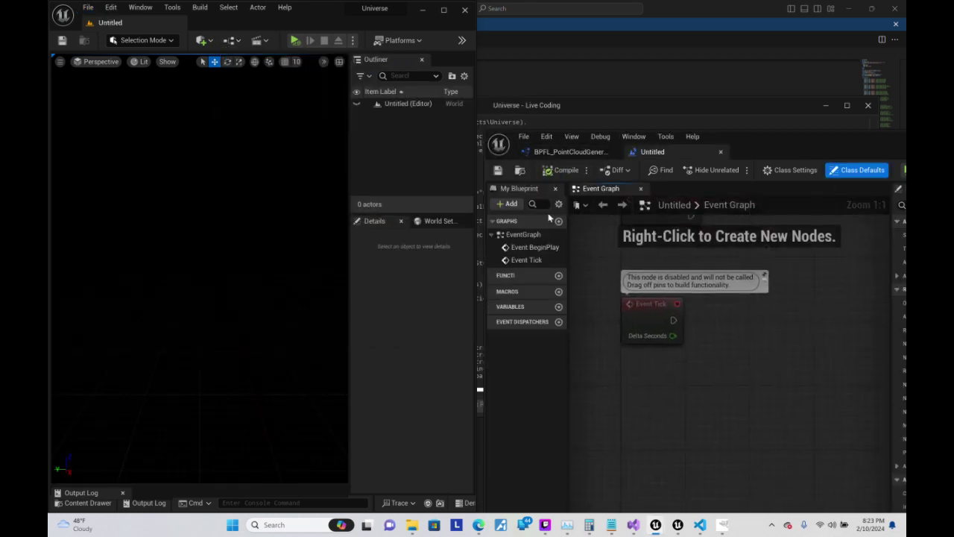
pyautogui.doubleClick(776, 142)
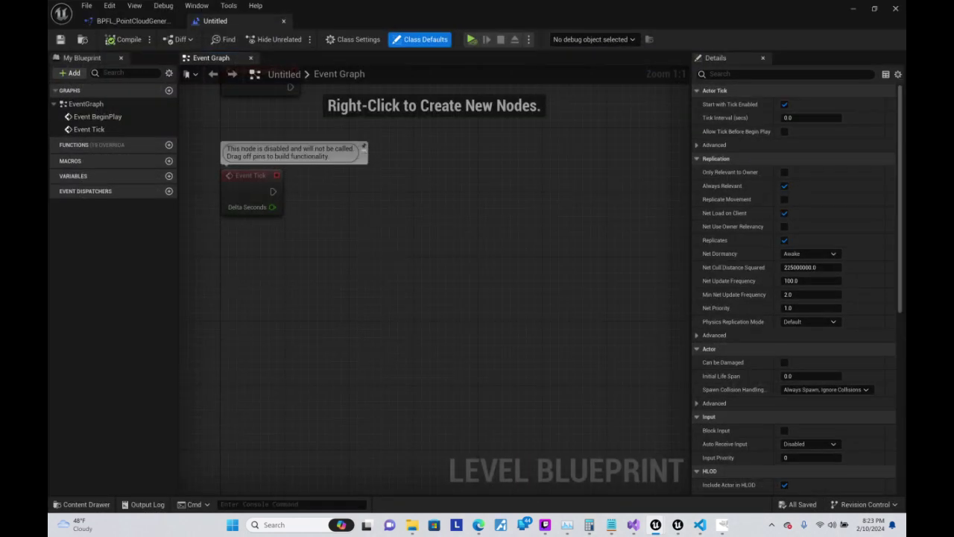
pyautogui.moveTo(522, 184); pyautogui.dragTo(480, 280, button='right')
pyautogui.hotkey('ctrl', 'v')
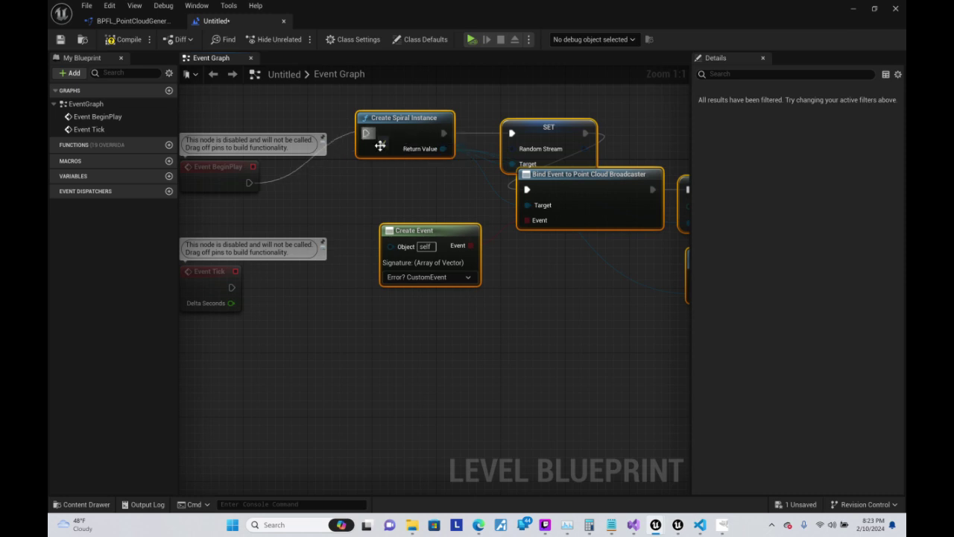
pyautogui.moveTo(248, 183); pyautogui.dragTo(366, 133)
pyautogui.moveTo(498, 216); pyautogui.dragTo(396, 246, button='right')
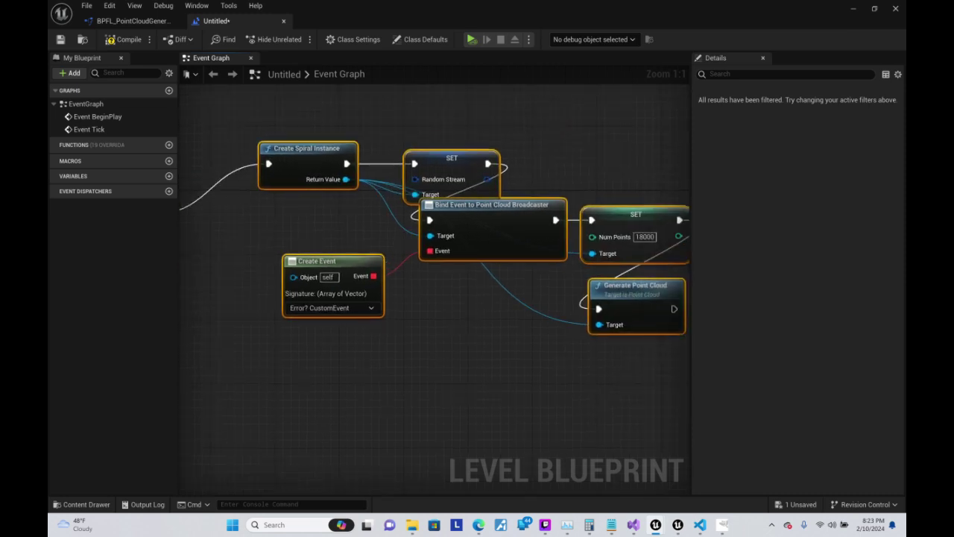
pyautogui.moveTo(473, 307)
pyautogui.mouseDown(button='right')
pyautogui.moveTo(396, 298)
pyautogui.moveTo(403, 370)
pyautogui.mouseUp(button='right')
# - Add a Make Random Stream node feeding SET's Random Stream, then bring up Create Event's signature choices
pyautogui.rightClick(325, 167)
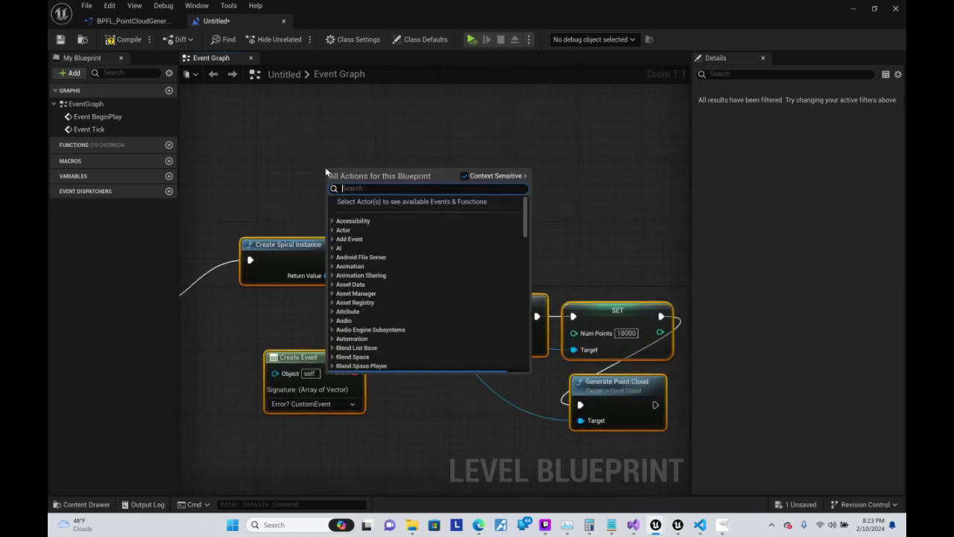
pyautogui.write('make random')
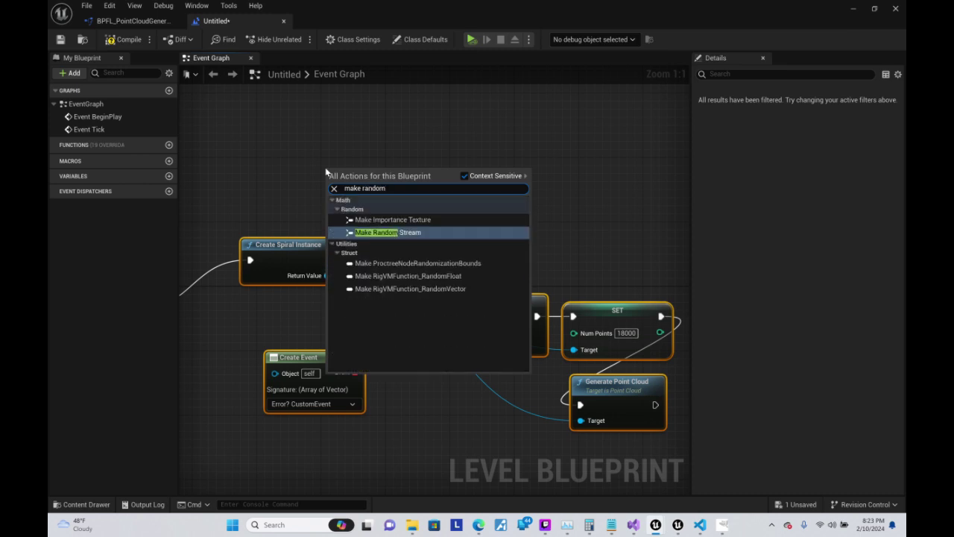
pyautogui.press('Return')
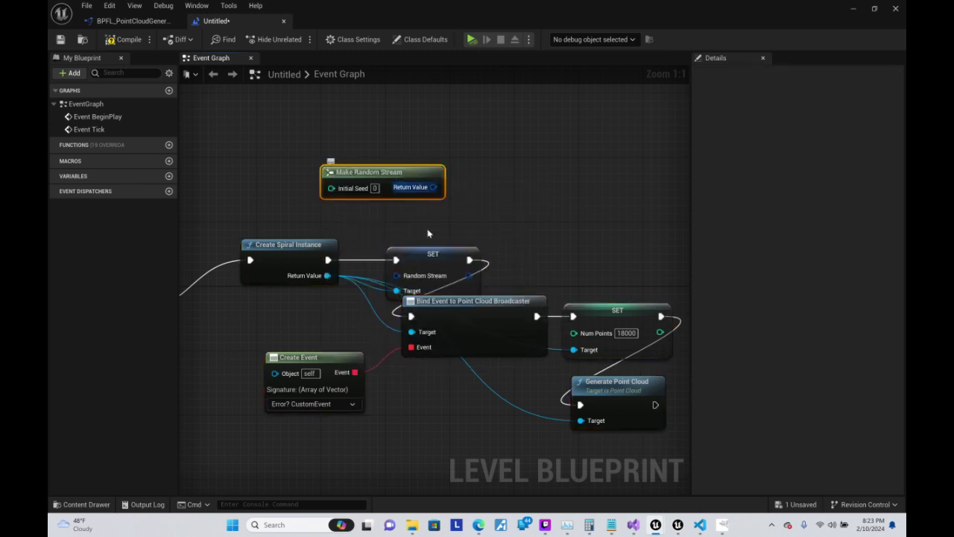
pyautogui.moveTo(433, 187); pyautogui.dragTo(396, 275)
pyautogui.moveTo(573, 221); pyautogui.dragTo(501, 178, button='right')
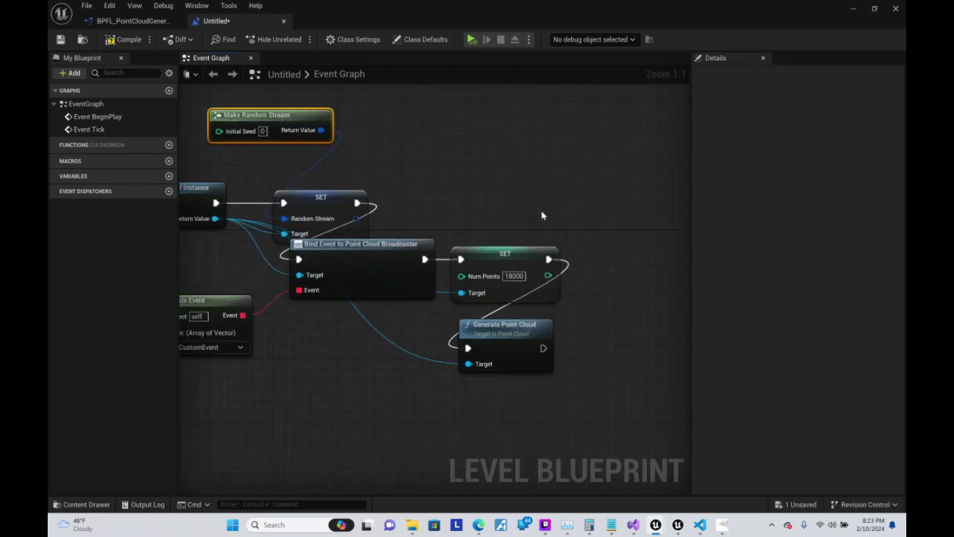
pyautogui.moveTo(542, 346); pyautogui.dragTo(570, 227, button='right')
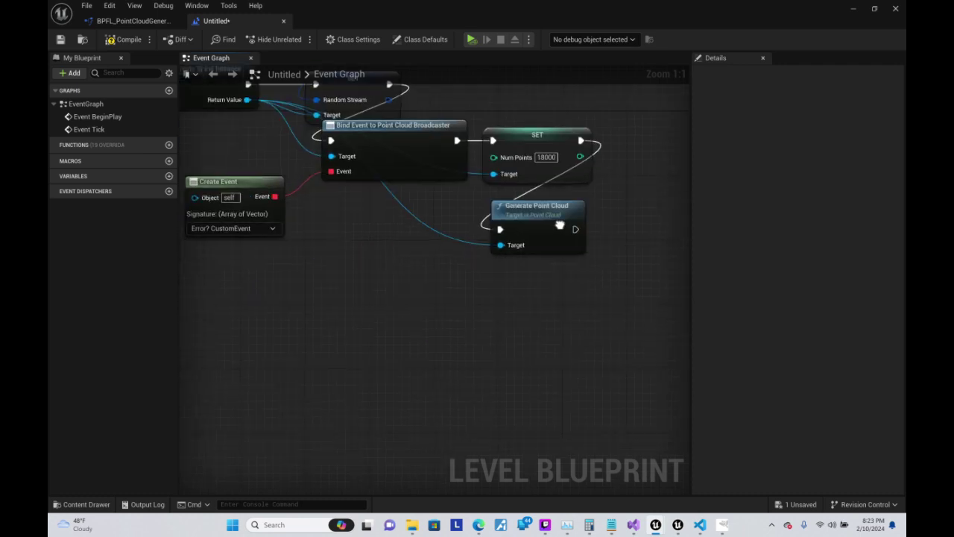
pyautogui.moveTo(319, 287); pyautogui.dragTo(412, 360, button='right')
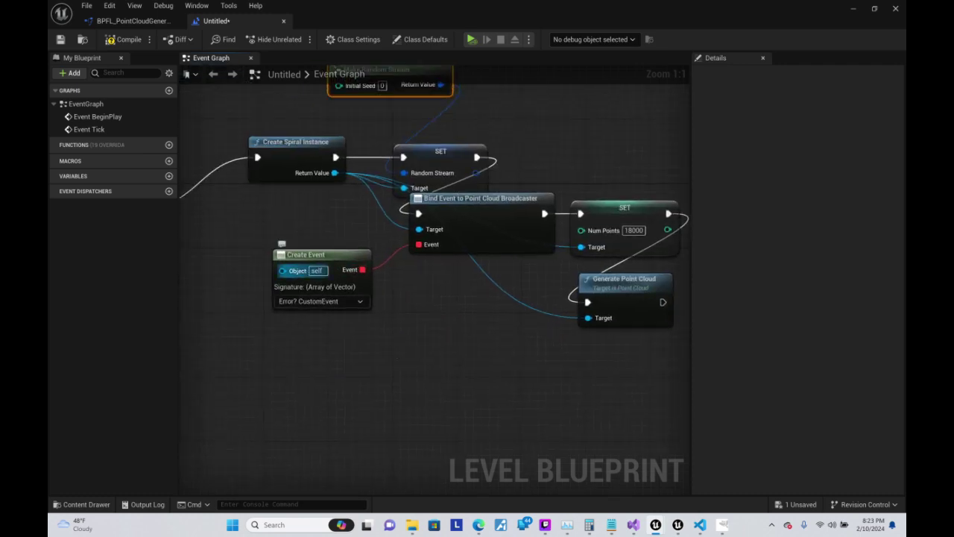
pyautogui.click(340, 301)
pyautogui.moveTo(399, 333); pyautogui.dragTo(591, 258, button='right')
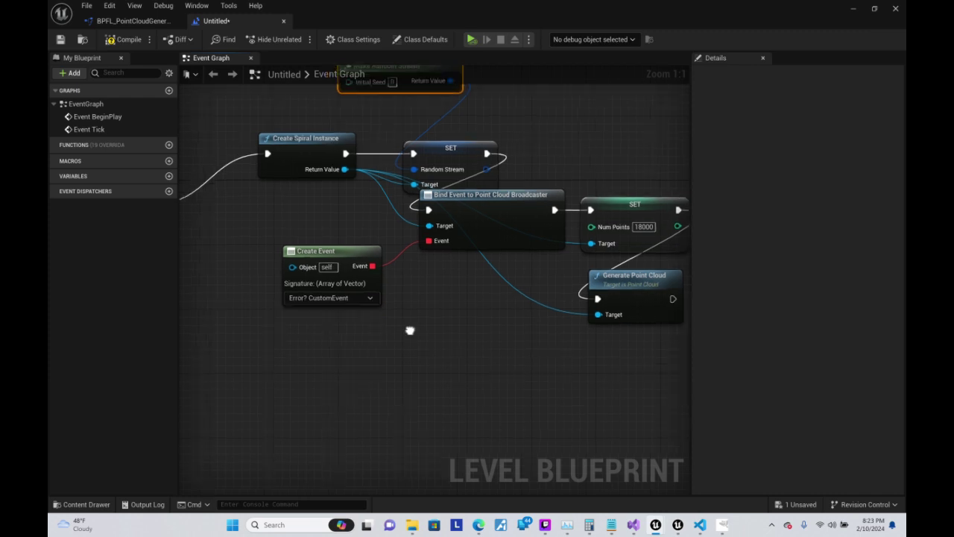
pyautogui.click(522, 226)
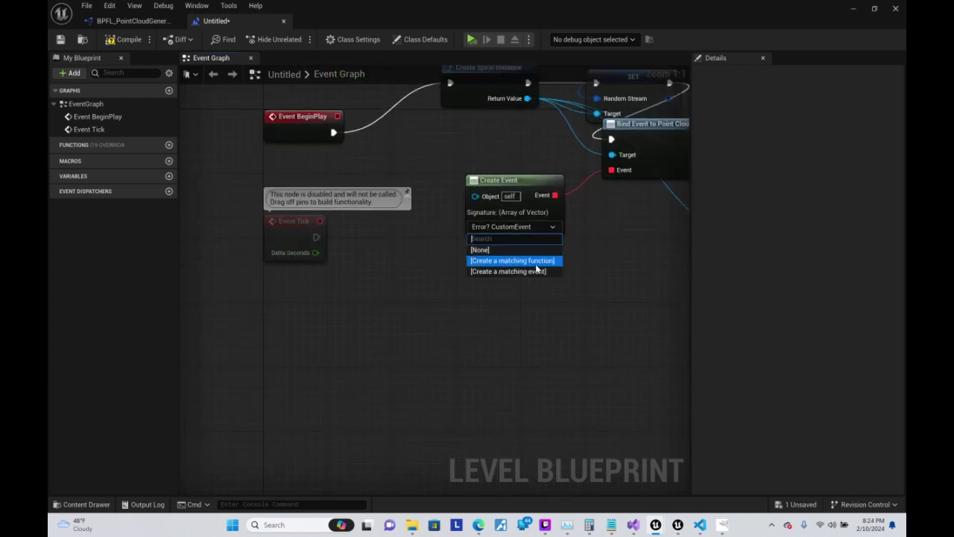
# - Delete the unwanted Untitled_AutoGenFunc functions and bind Create Event to a new matching CustomEvent
pyautogui.click(506, 261)
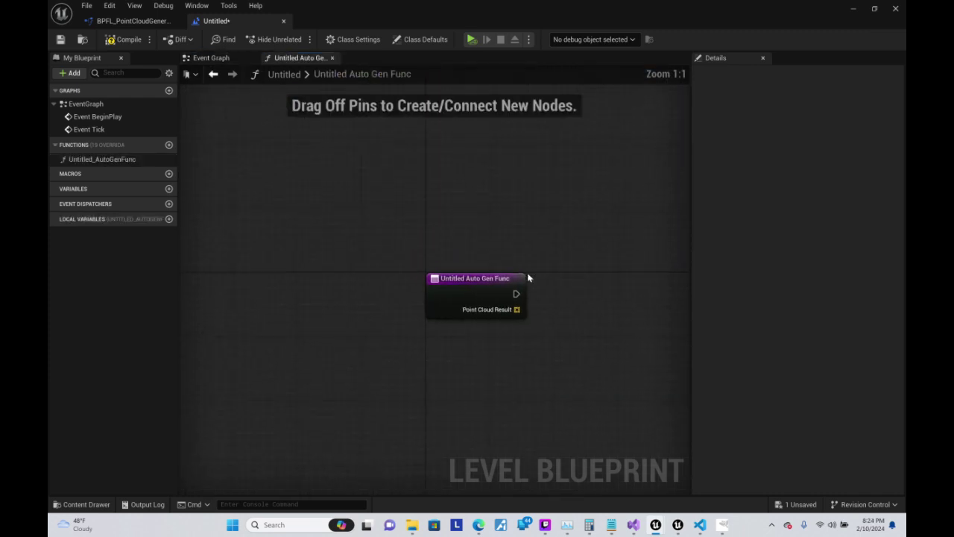
pyautogui.moveTo(433, 239); pyautogui.dragTo(543, 380)
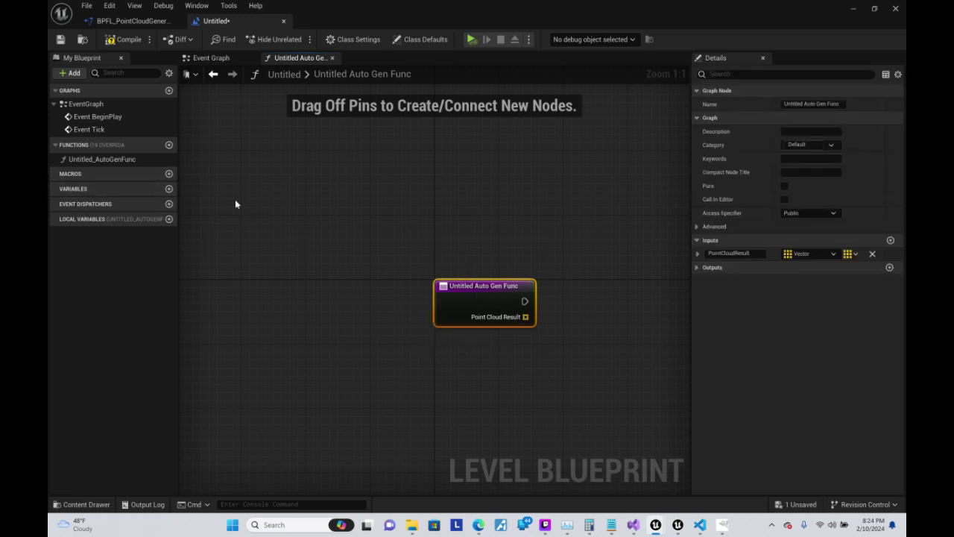
pyautogui.rightClick(128, 161)
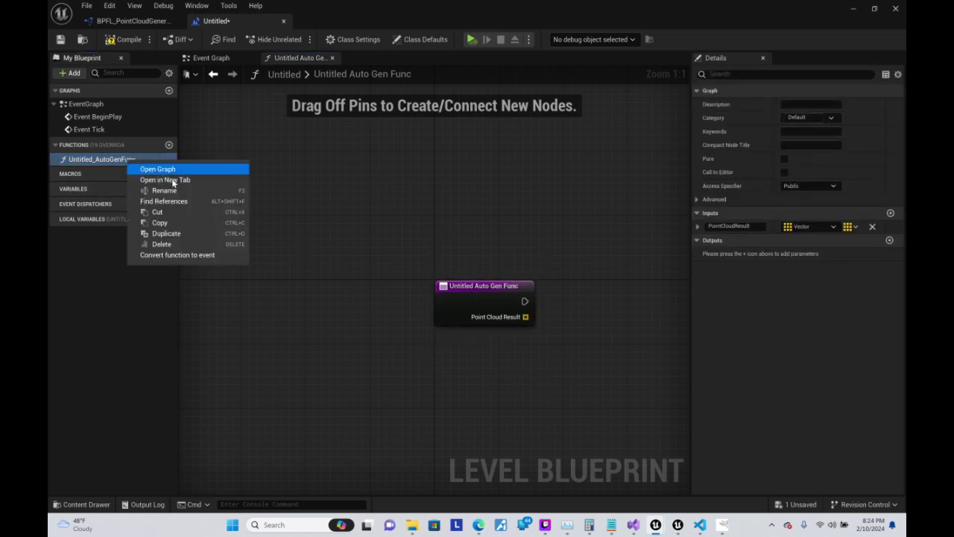
pyautogui.click(164, 244)
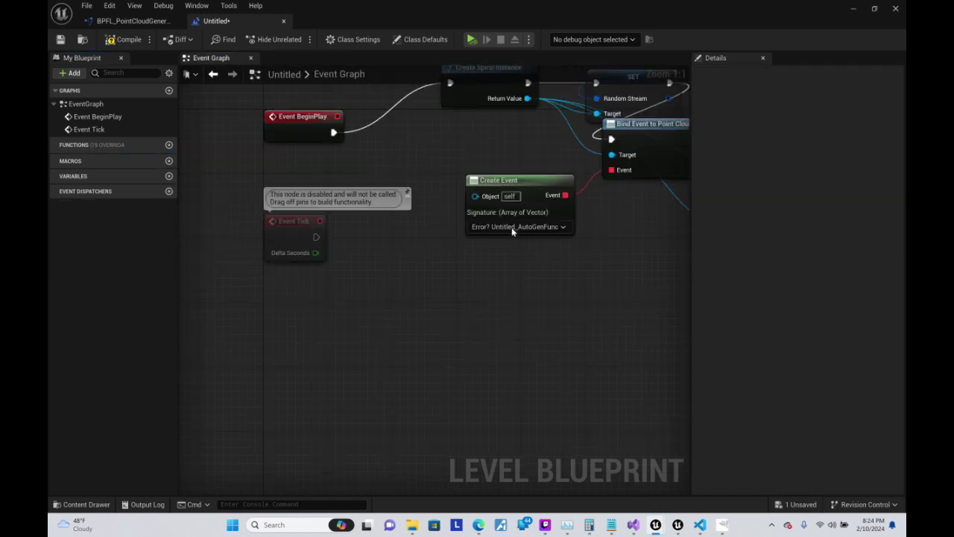
pyautogui.click(556, 229)
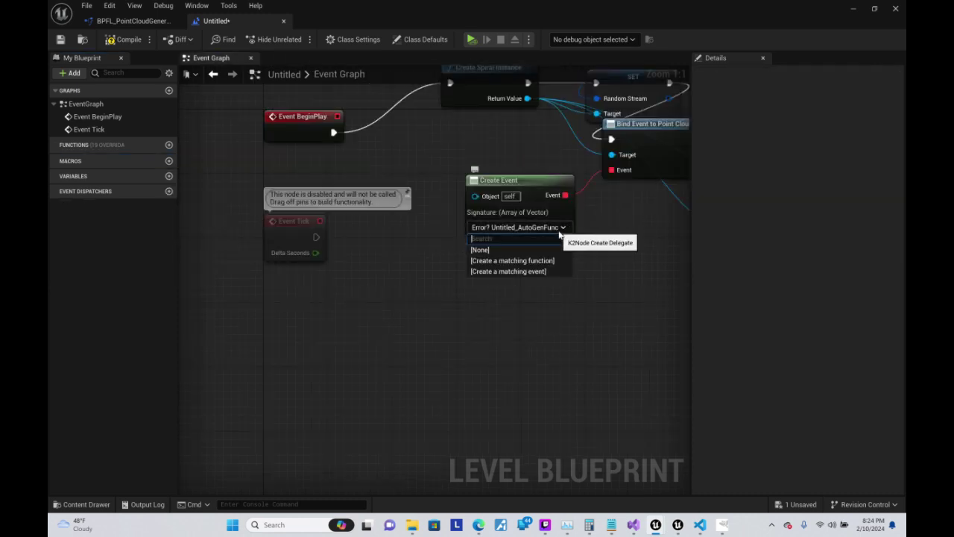
pyautogui.click(534, 261)
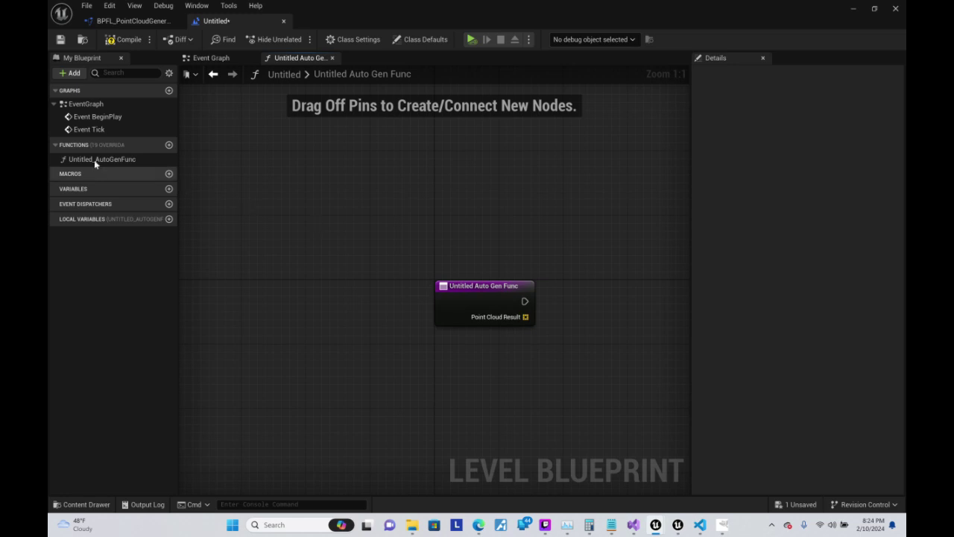
pyautogui.rightClick(95, 159)
pyautogui.click(153, 243)
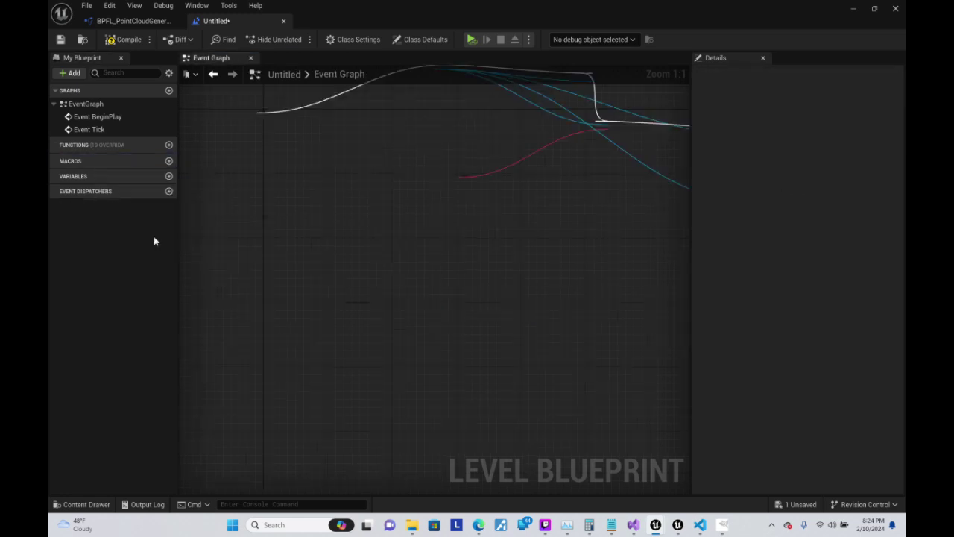
pyautogui.click(536, 227)
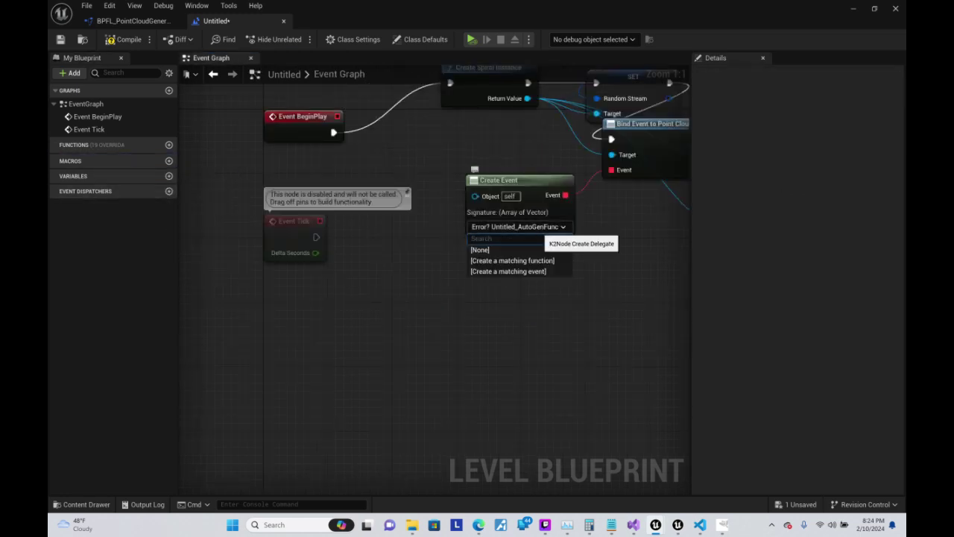
pyautogui.click(537, 271)
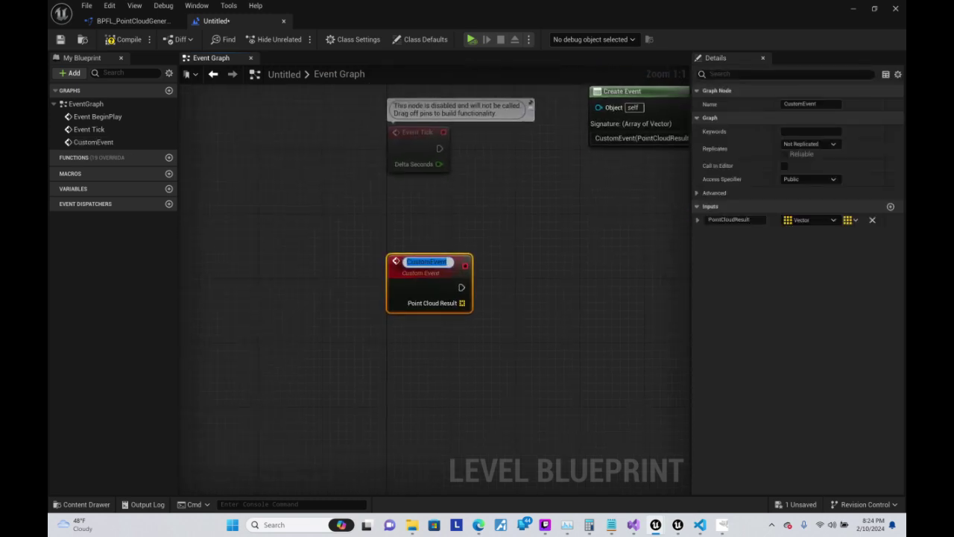
# - Add a Print String after CustomEvent and a Length node for the Point Cloud Result array
pyautogui.moveTo(261, 270); pyautogui.dragTo(534, 182)
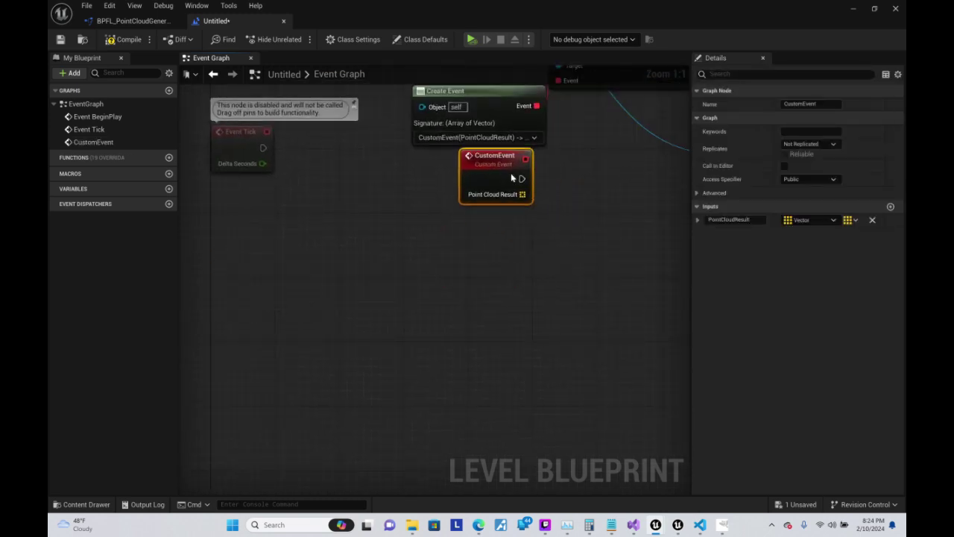
pyautogui.moveTo(583, 212); pyautogui.dragTo(379, 318, button='right')
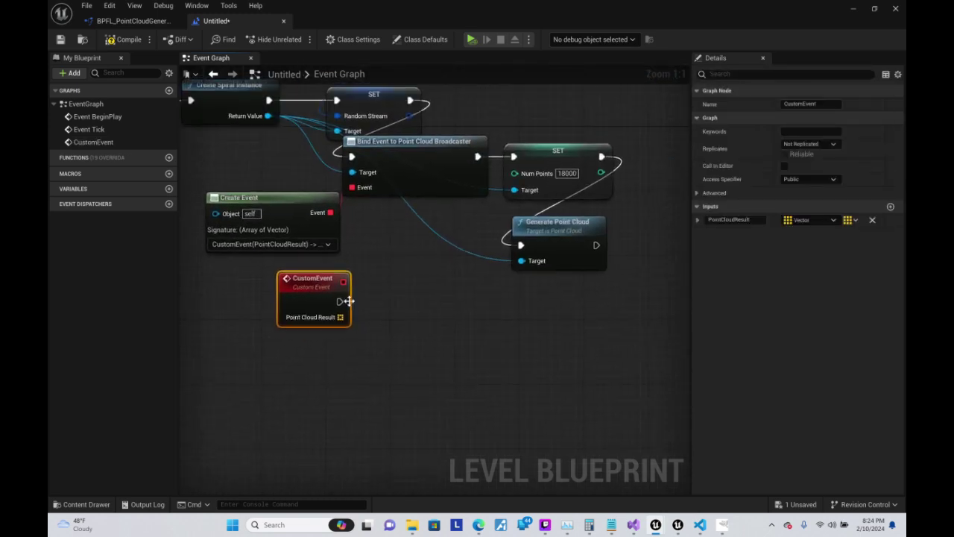
pyautogui.moveTo(340, 301); pyautogui.dragTo(414, 301)
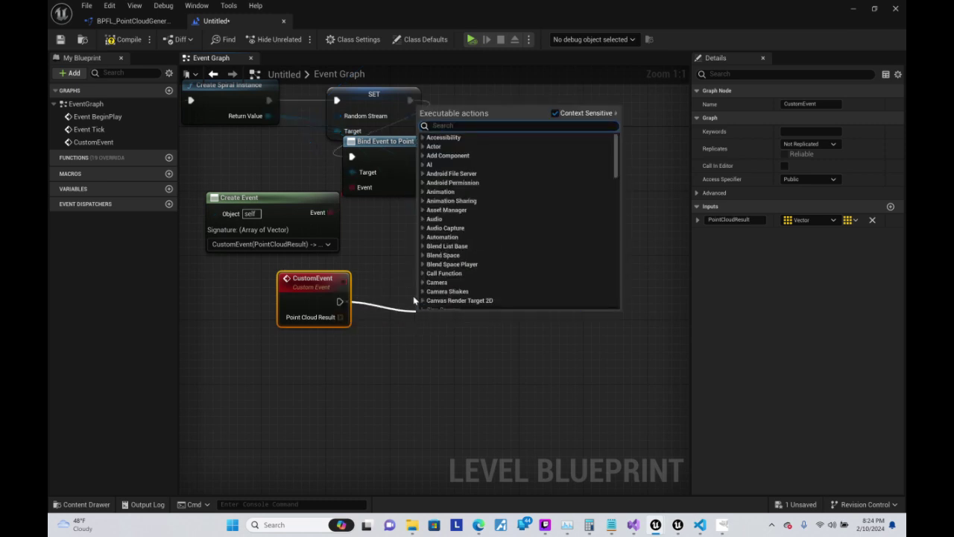
pyautogui.write('prints')
pyautogui.press('Return')
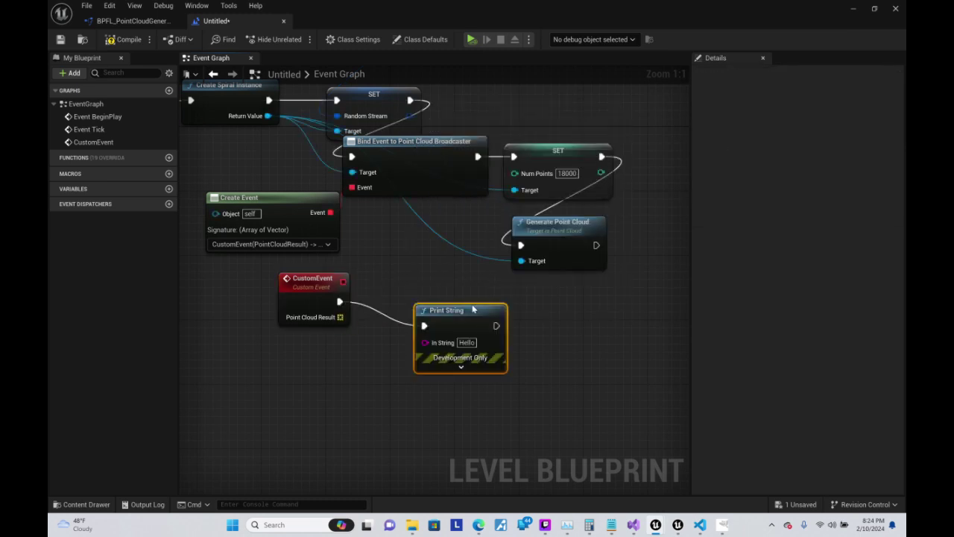
pyautogui.moveTo(340, 317); pyautogui.dragTo(300, 371)
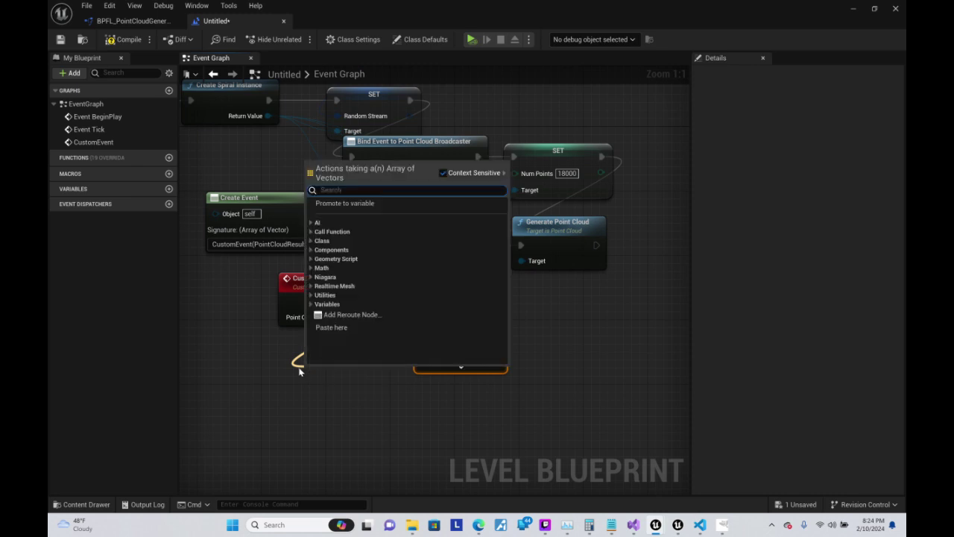
pyautogui.write('num')
pyautogui.press('Return')
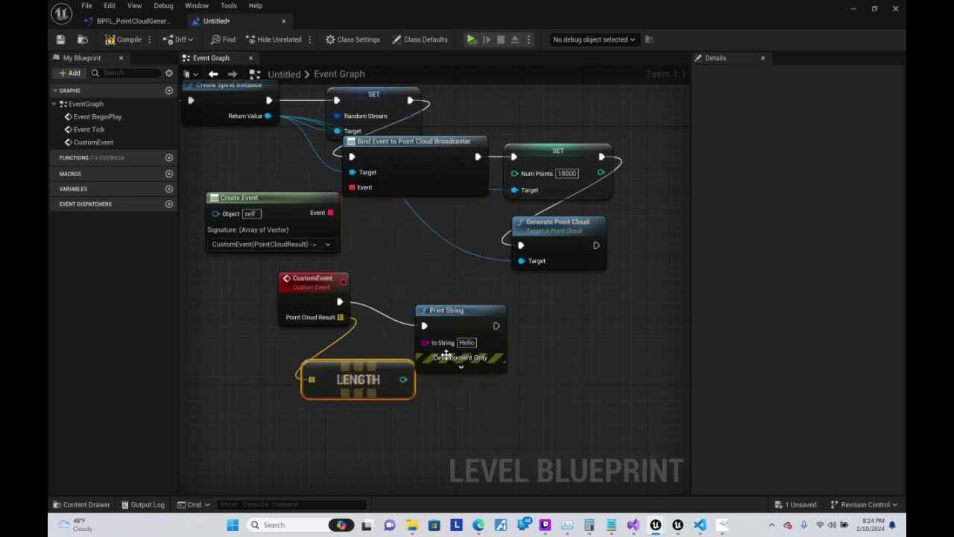
# - Connect the array Length to Print String's In String and set a breakpoint on Print String
pyautogui.moveTo(465, 356); pyautogui.dragTo(546, 347)
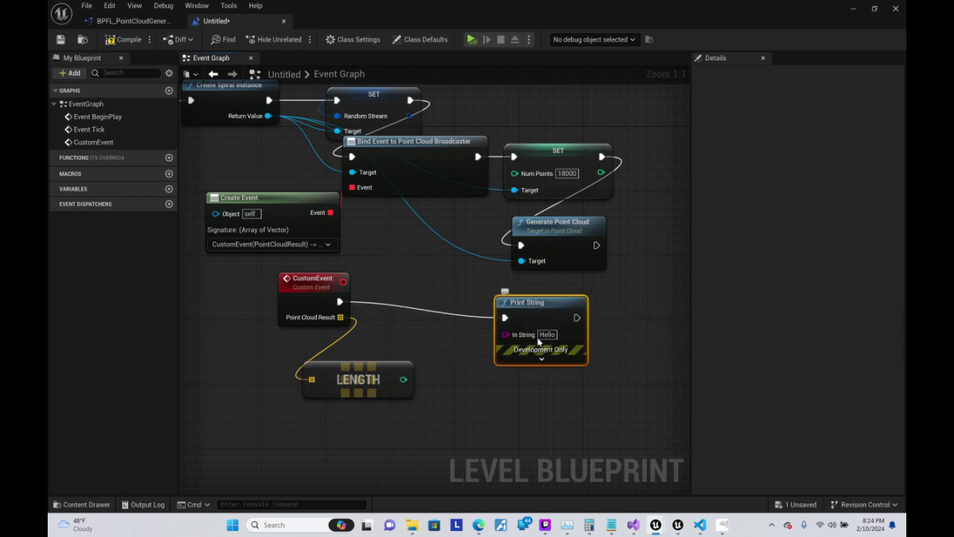
pyautogui.moveTo(404, 378); pyautogui.dragTo(505, 334)
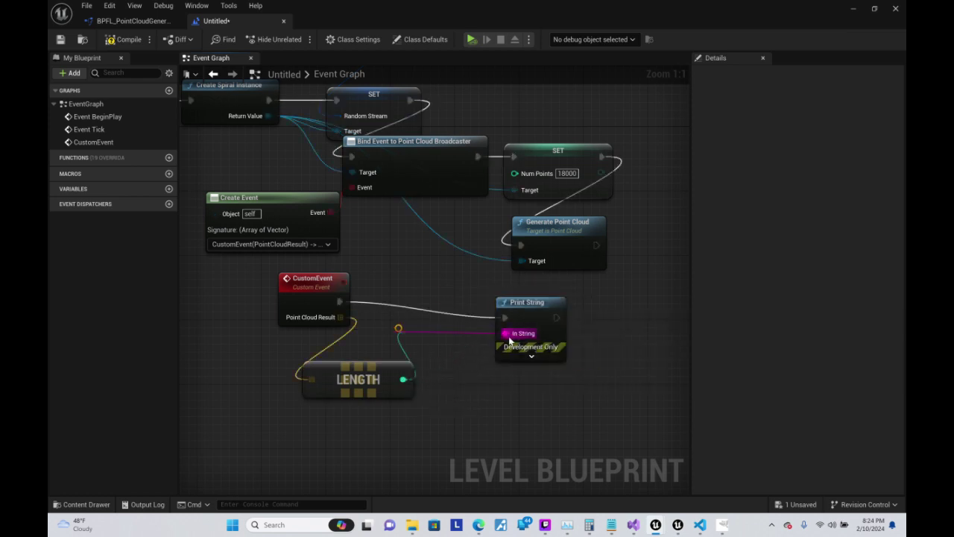
pyautogui.rightClick(531, 314)
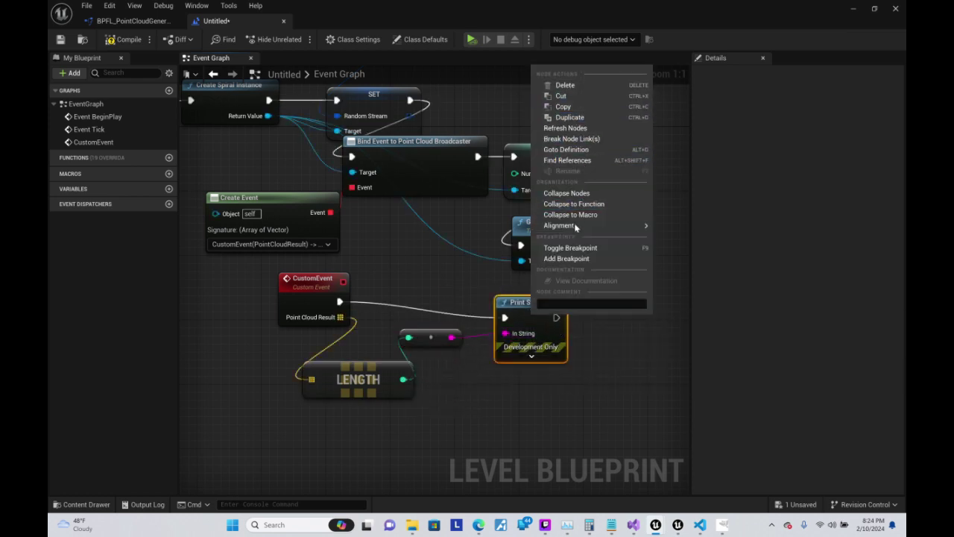
pyautogui.click(570, 248)
pyautogui.moveTo(455, 124); pyautogui.dragTo(458, 153, button='right')
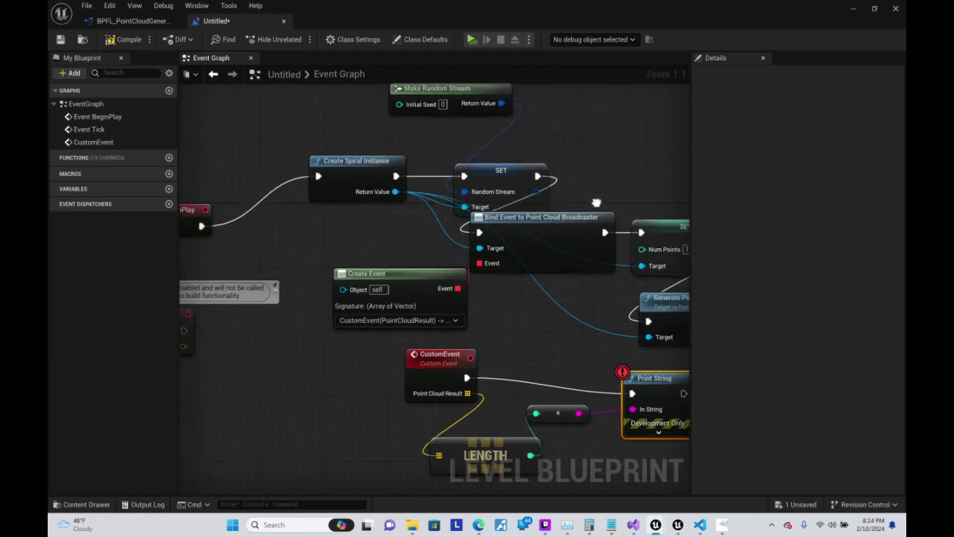
# - Try a Play test, cancel it over Blueprint compile errors, and switch back to Visual Studio
pyautogui.click(472, 39)
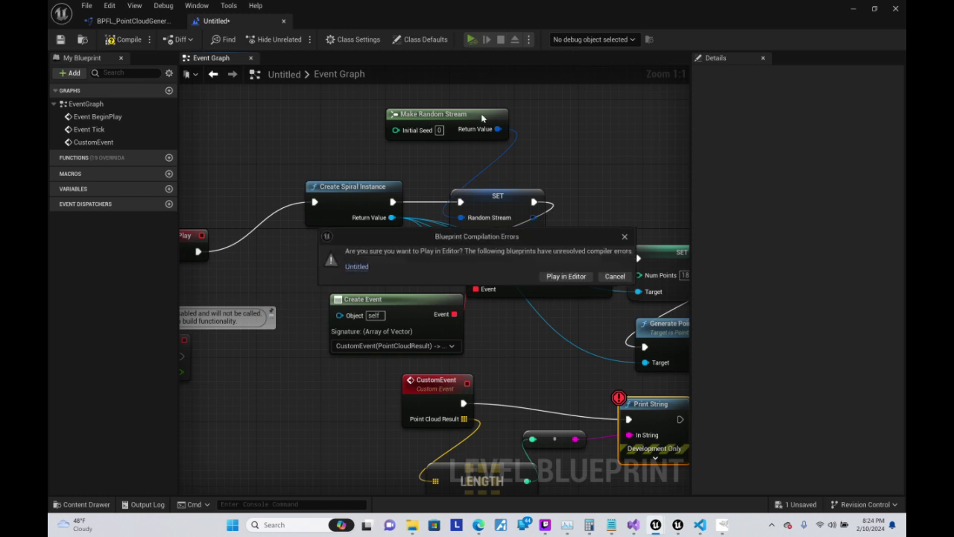
pyautogui.click(611, 280)
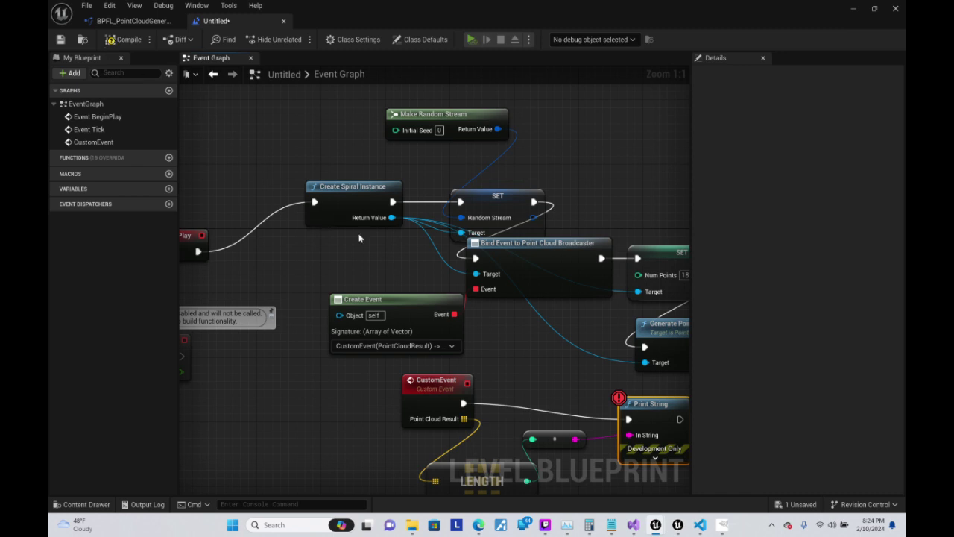
pyautogui.click(633, 525)
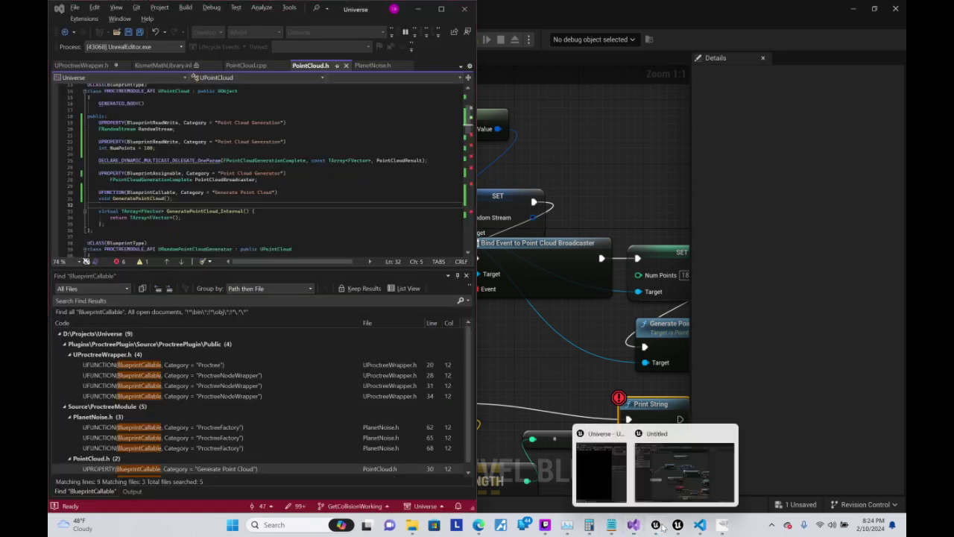
# - Save all modified source files in Visual Studio 2022 and widen its window
pyautogui.click(419, 9)
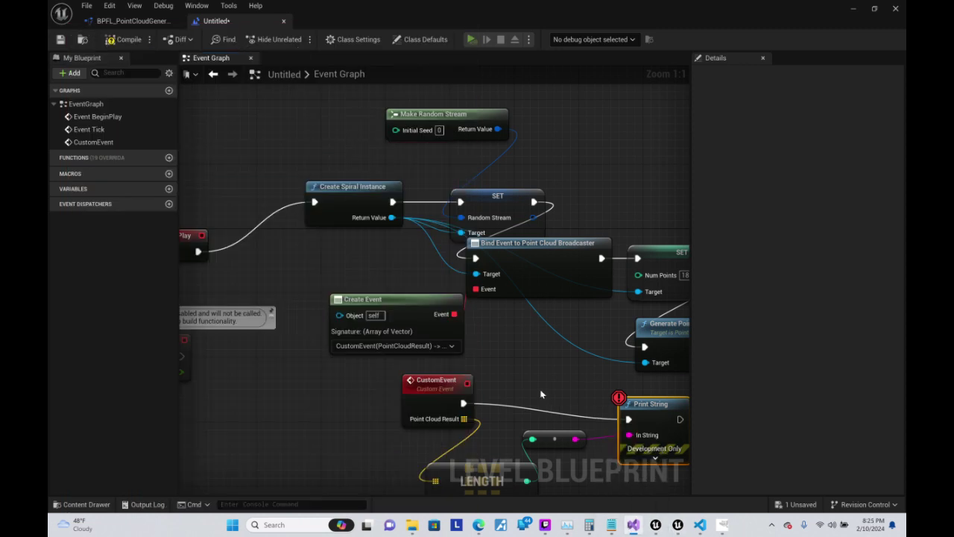
pyautogui.click(634, 525)
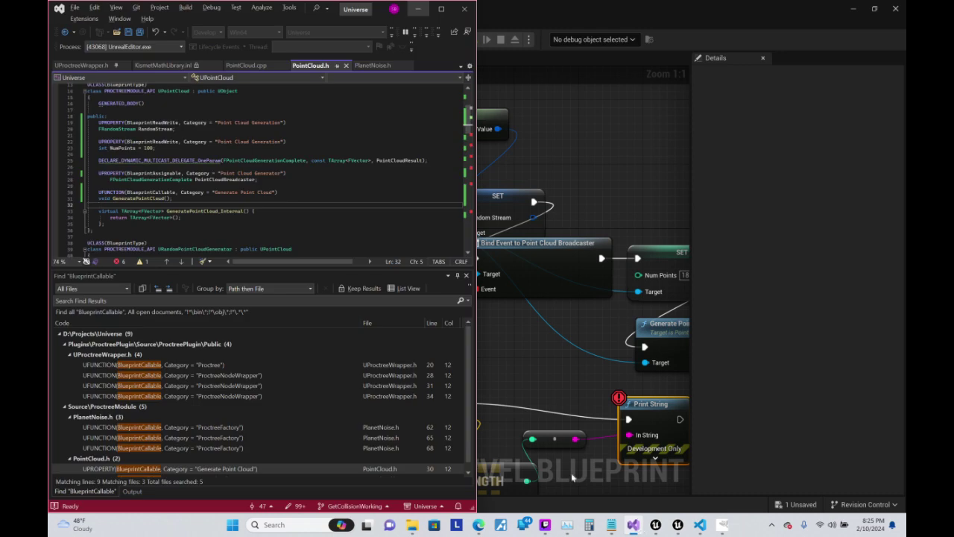
pyautogui.click(139, 32)
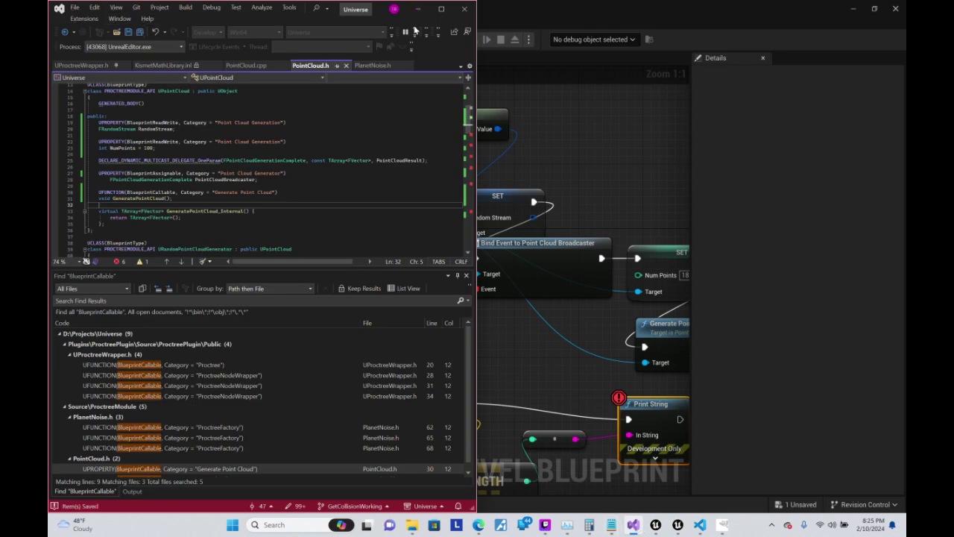
pyautogui.moveTo(476, 51); pyautogui.dragTo(674, 85)
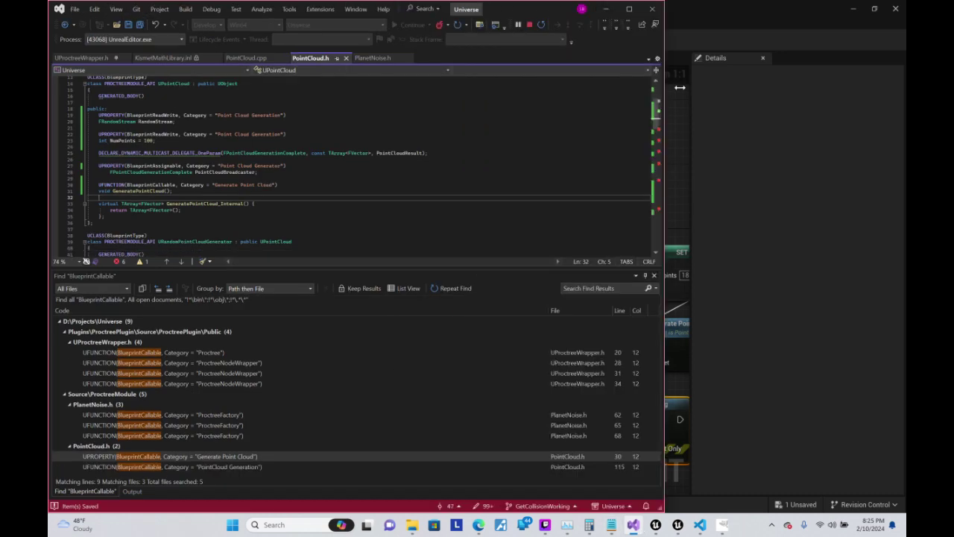
# - Check the Live Coding log for a successfully linked patch, then return to PointCloud.h in Visual Studio
pyautogui.click(621, 8)
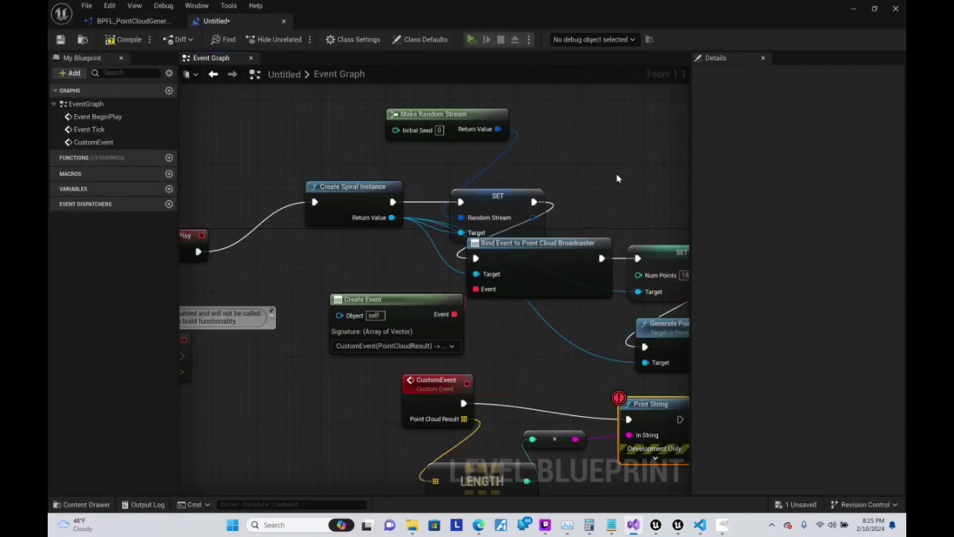
pyautogui.click(699, 524)
pyautogui.click(677, 527)
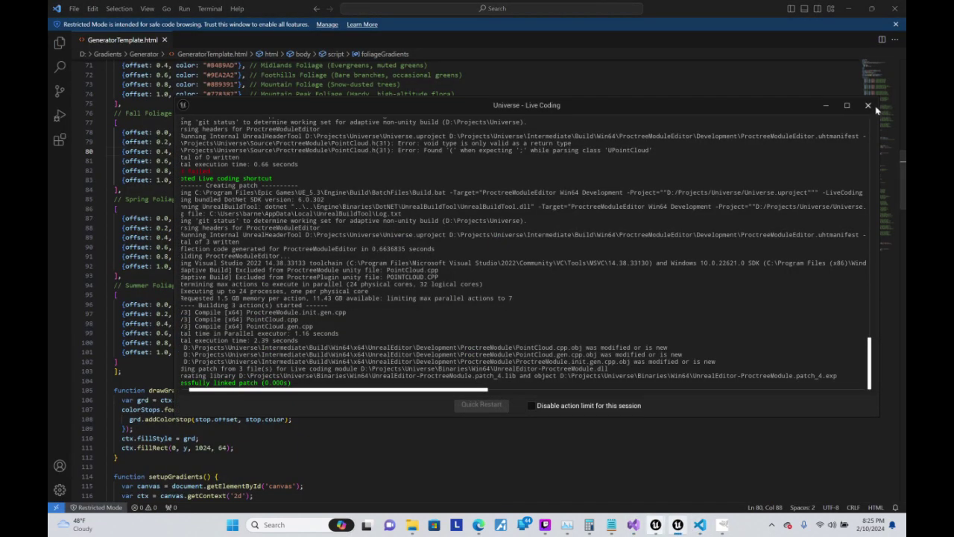
pyautogui.click(677, 524)
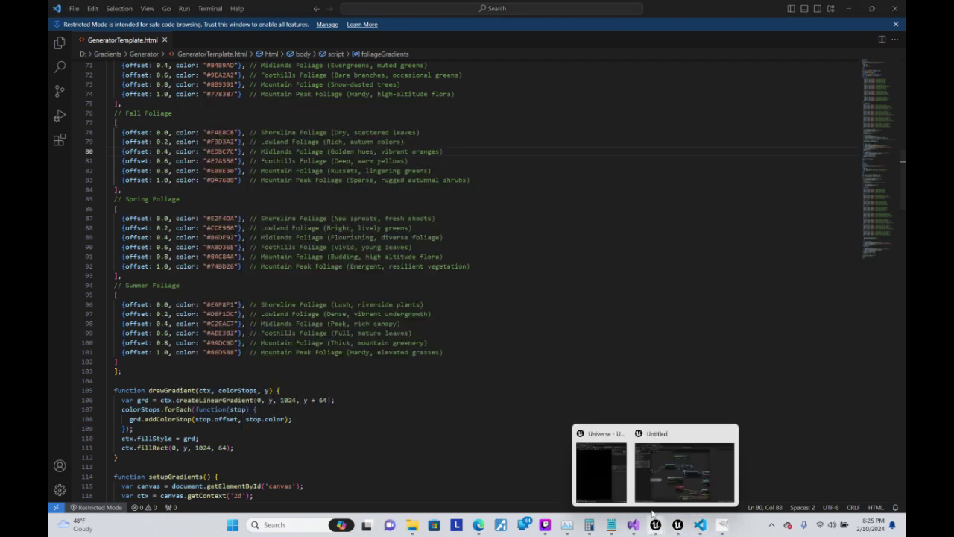
pyautogui.moveTo(631, 525)
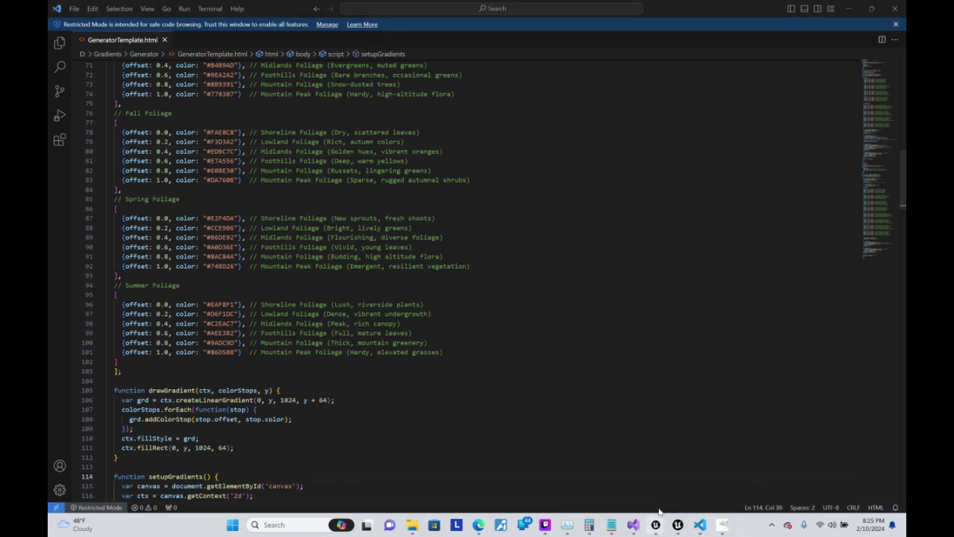
pyautogui.click(645, 461)
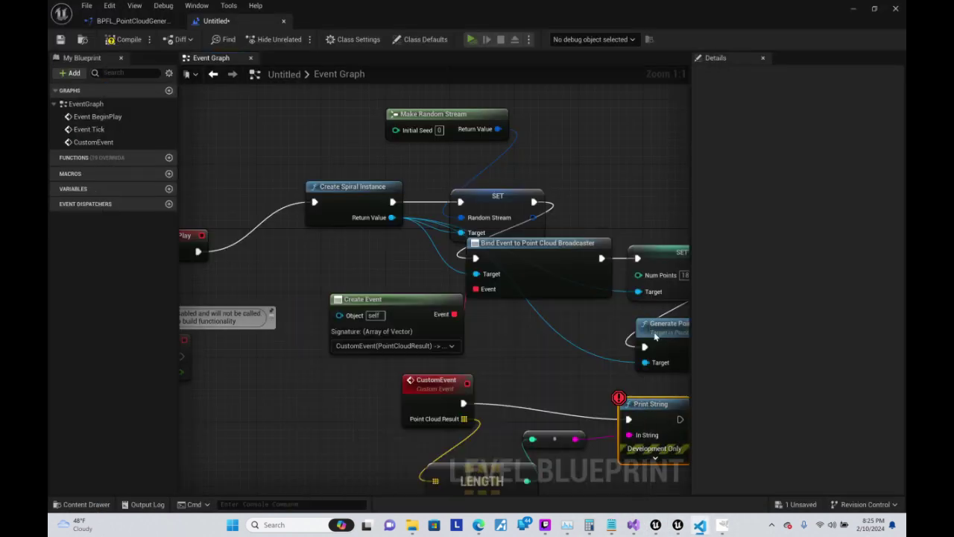
pyautogui.click(633, 525)
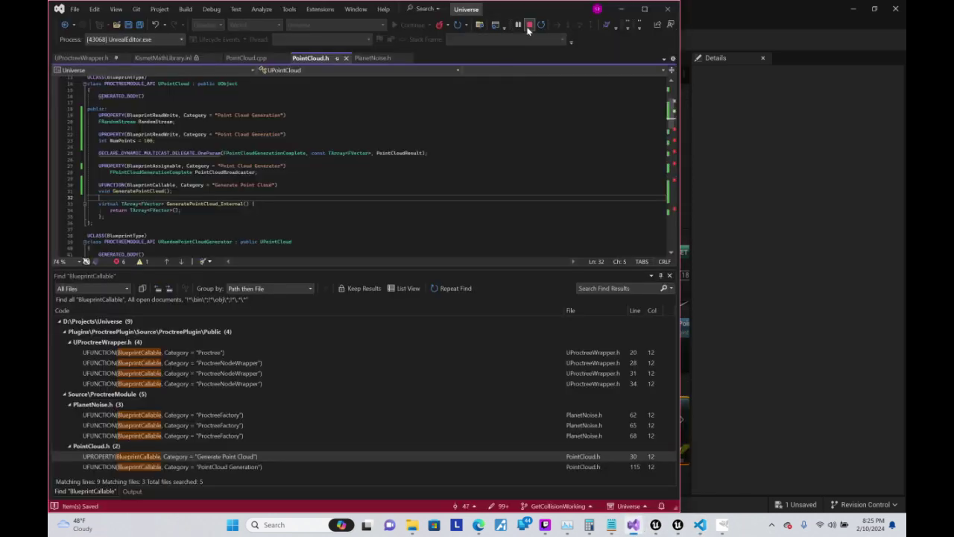
# - Stop debugging, decline running despite build errors, and rebuild the Universe project with Local Windows Debugger
pyautogui.click(529, 24)
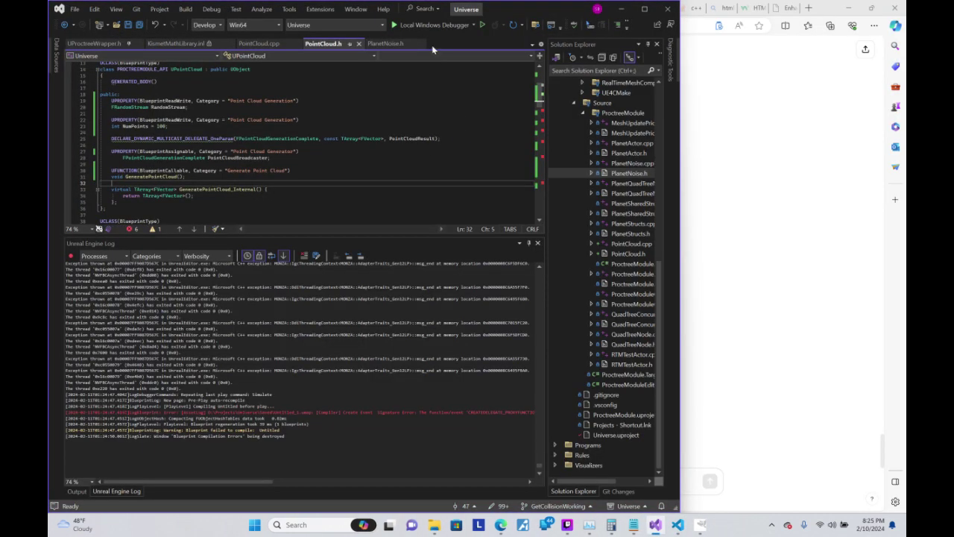
pyautogui.click(435, 25)
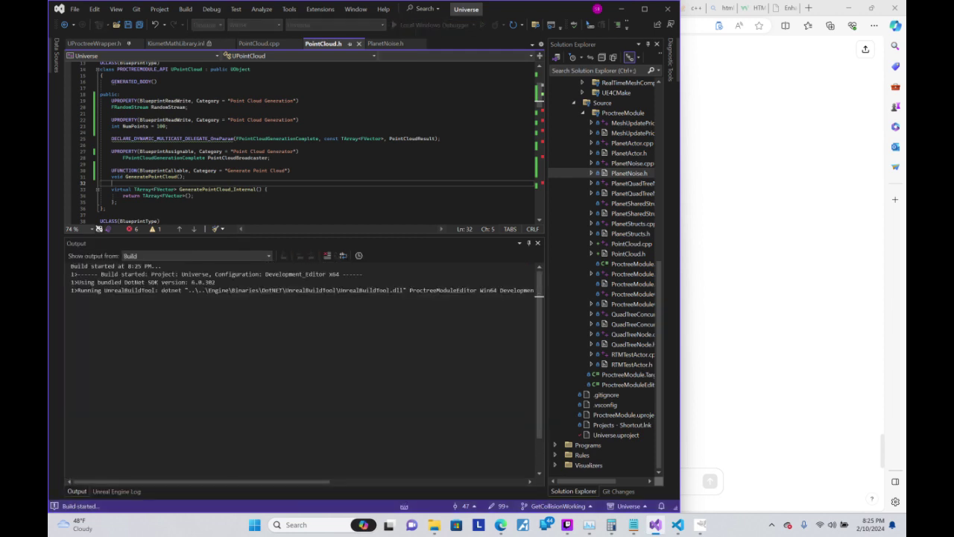
pyautogui.moveTo(574, 522)
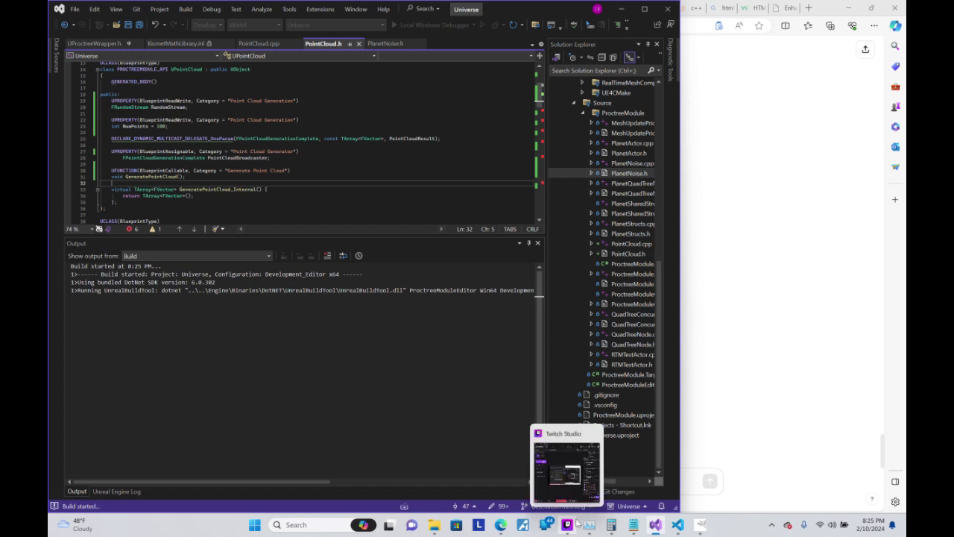
pyautogui.click(566, 470)
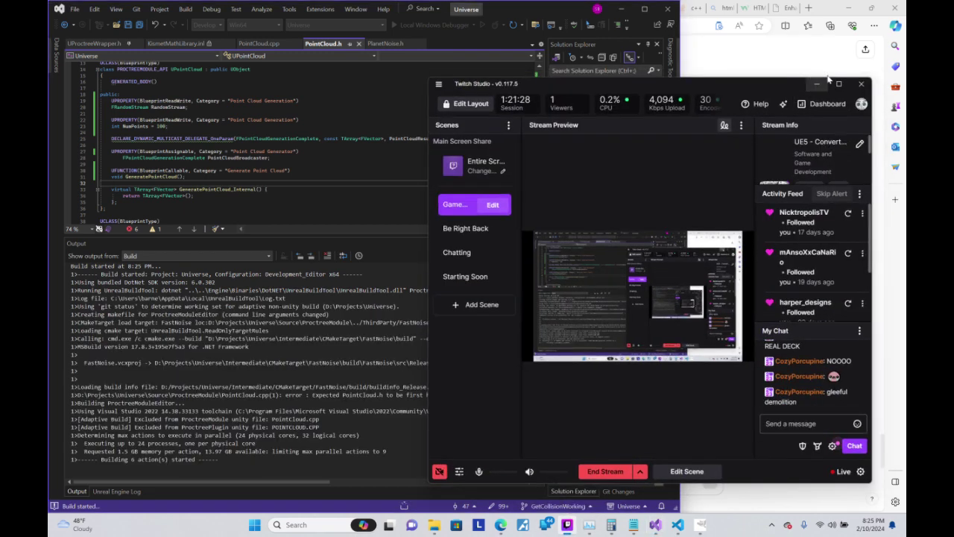
pyautogui.click(827, 76)
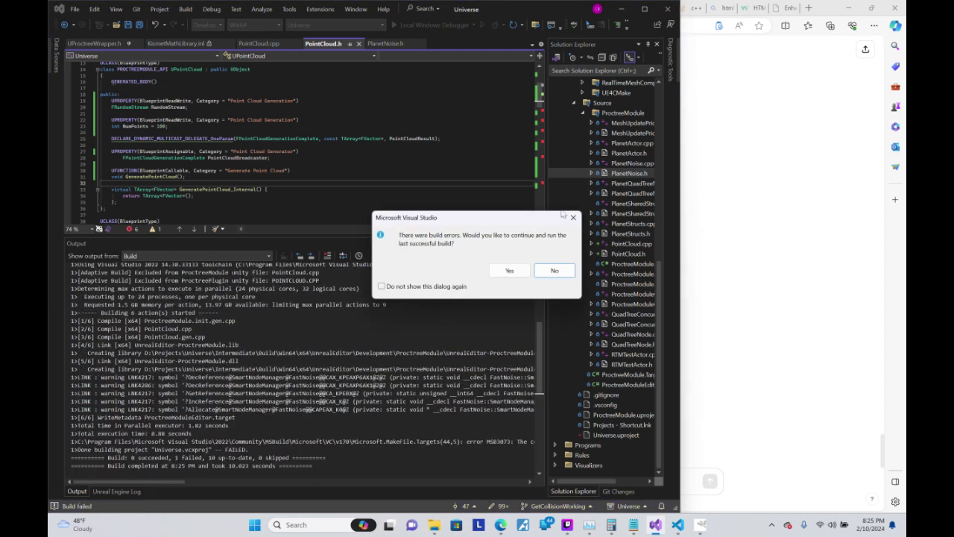
pyautogui.click(558, 272)
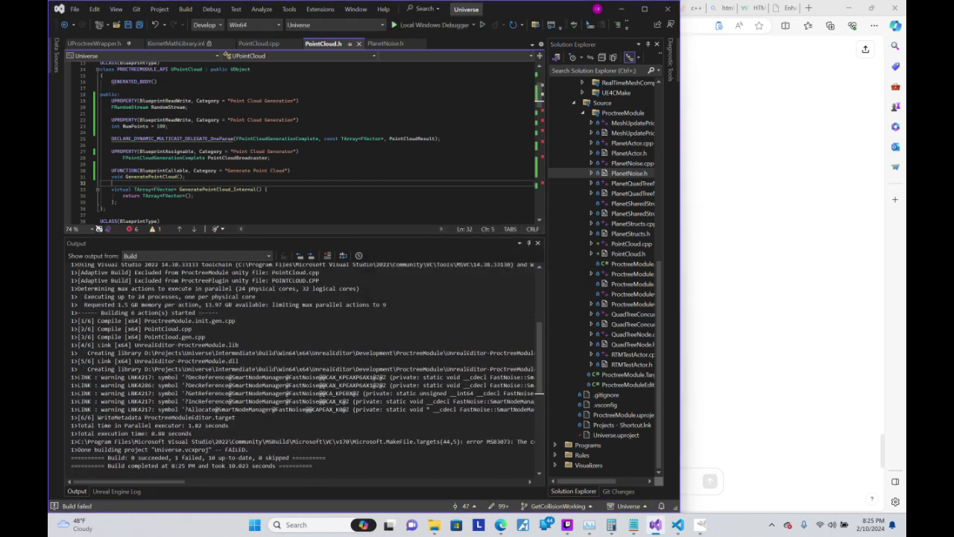
pyautogui.scroll(-2, 306, 366)
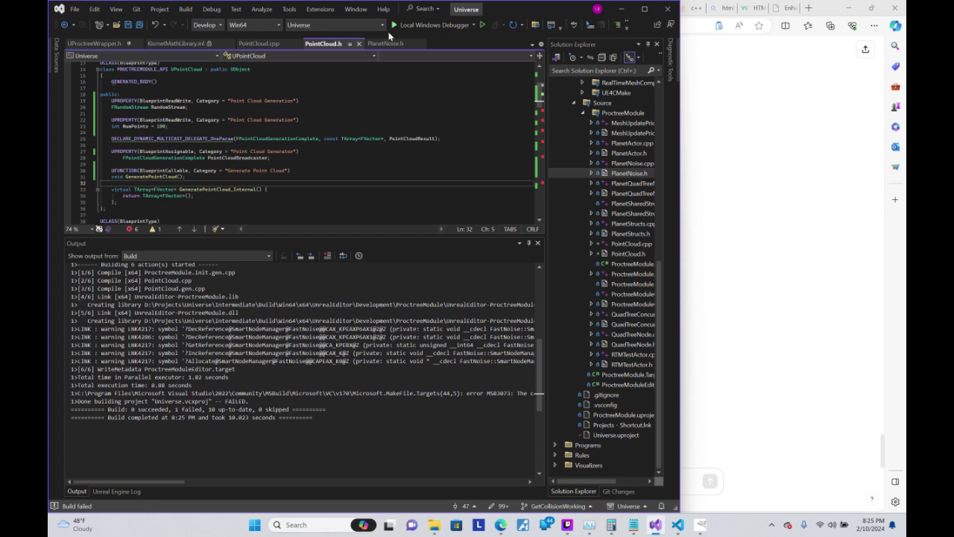
pyautogui.click(421, 24)
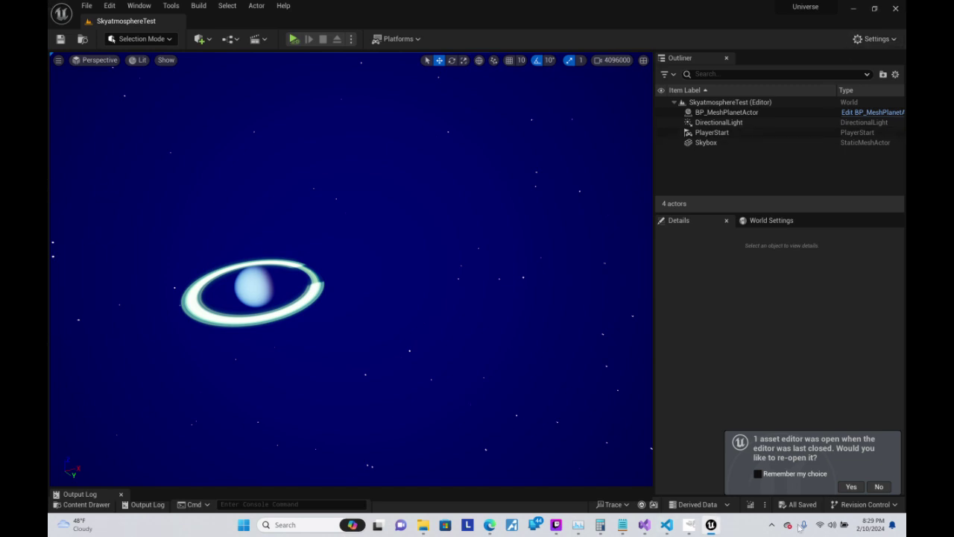
# - Create a new level from the Empty Level template
pyautogui.click(87, 5)
pyautogui.click(114, 32)
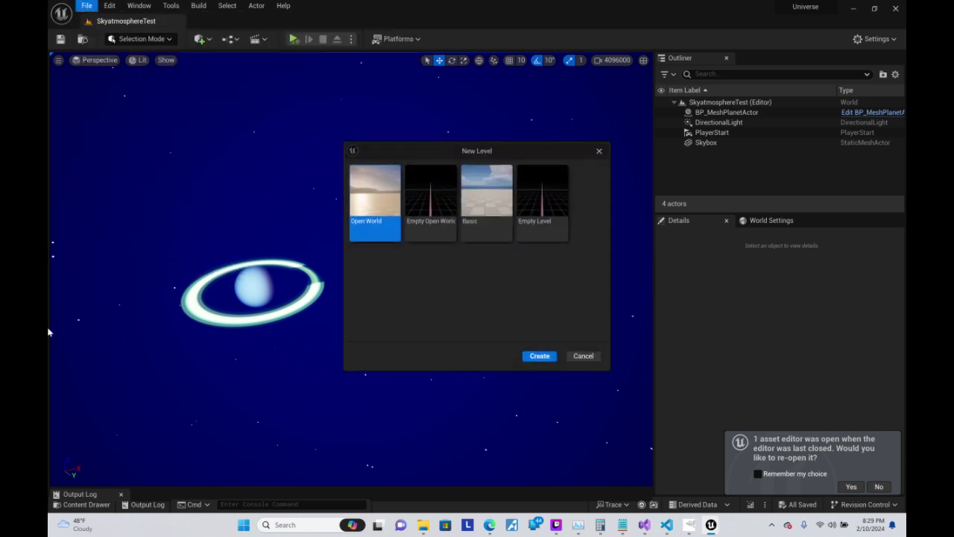
pyautogui.click(555, 197)
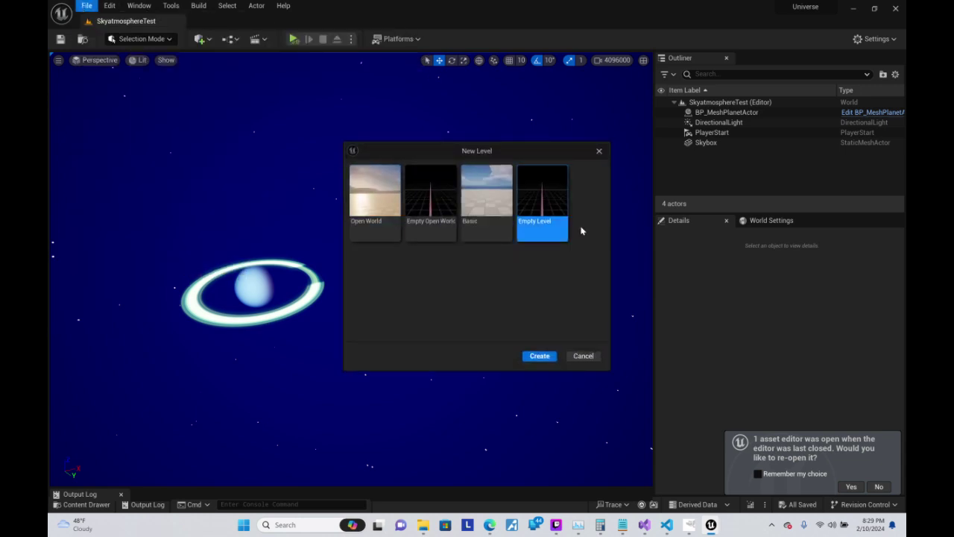
pyautogui.click(540, 356)
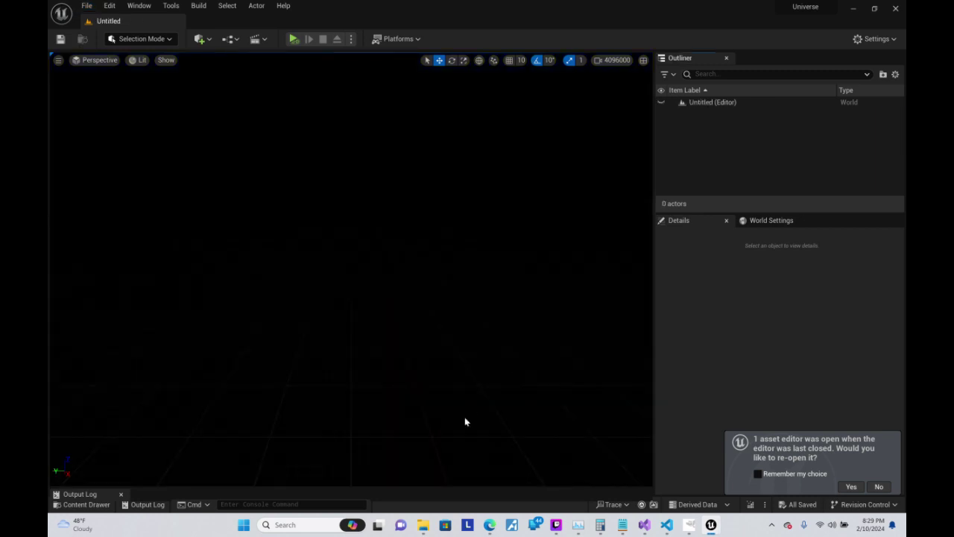
# - Open the new level's Level Blueprint from the Blueprints toolbar dropdown
pyautogui.click(199, 38)
pyautogui.moveTo(271, 132)
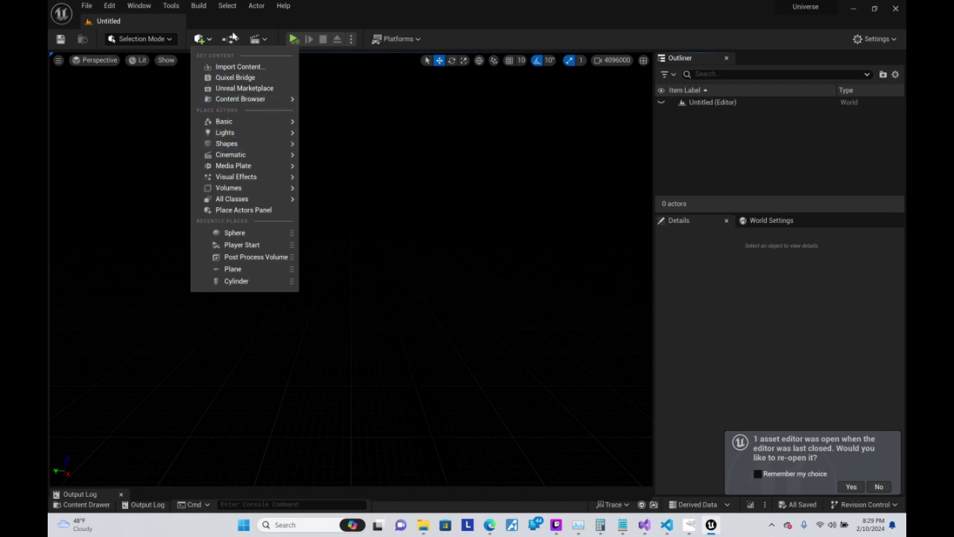
pyautogui.click(237, 39)
pyautogui.click(237, 39)
pyautogui.click(284, 110)
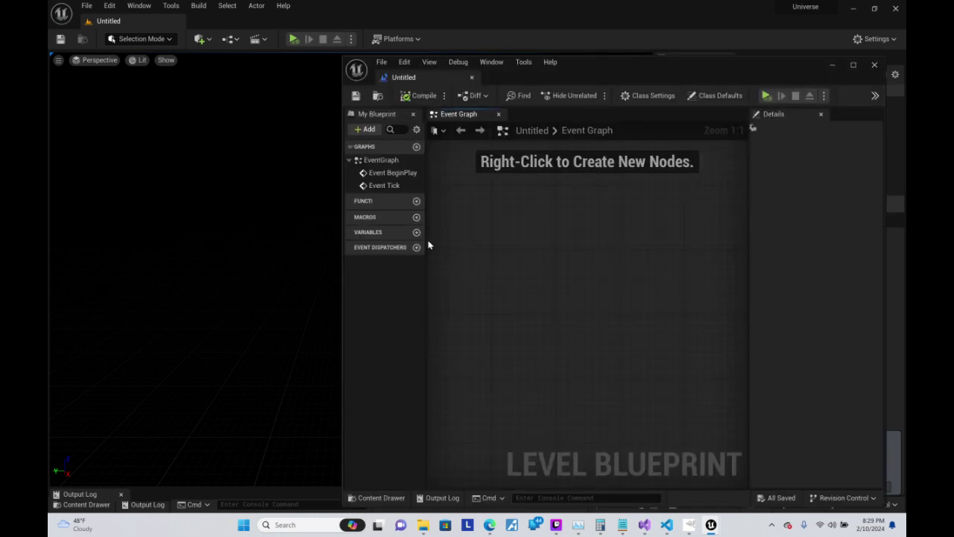
# - Zoom out and pan the Event Graph to center the default Event BeginPlay and Event Tick nodes
pyautogui.scroll(-3, 775, 380)
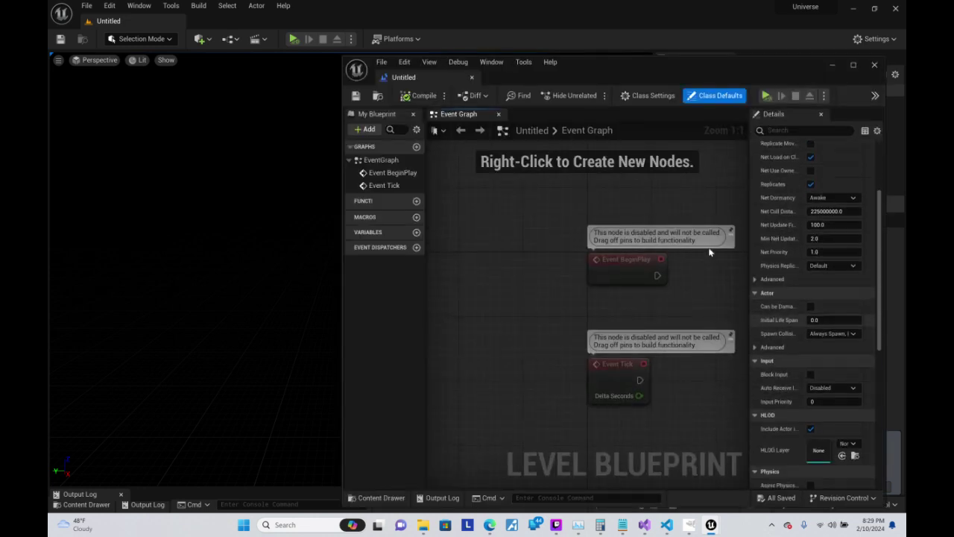
pyautogui.scroll(-2, 645, 290)
pyautogui.scroll(-1, 645, 290)
pyautogui.moveTo(645, 289); pyautogui.dragTo(495, 261, button='right')
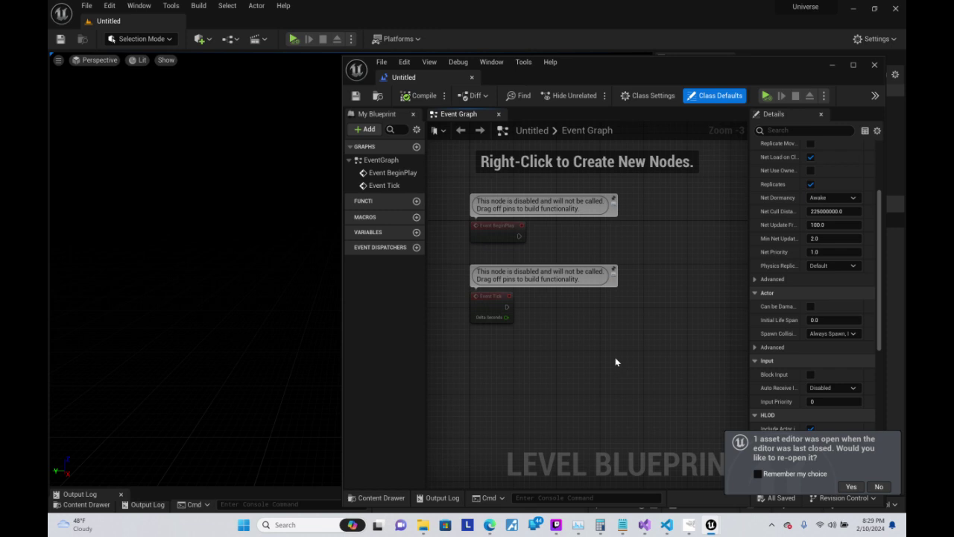
# - Add a Create Spiral Instance node to the Level Blueprint graph
pyautogui.rightClick(504, 193)
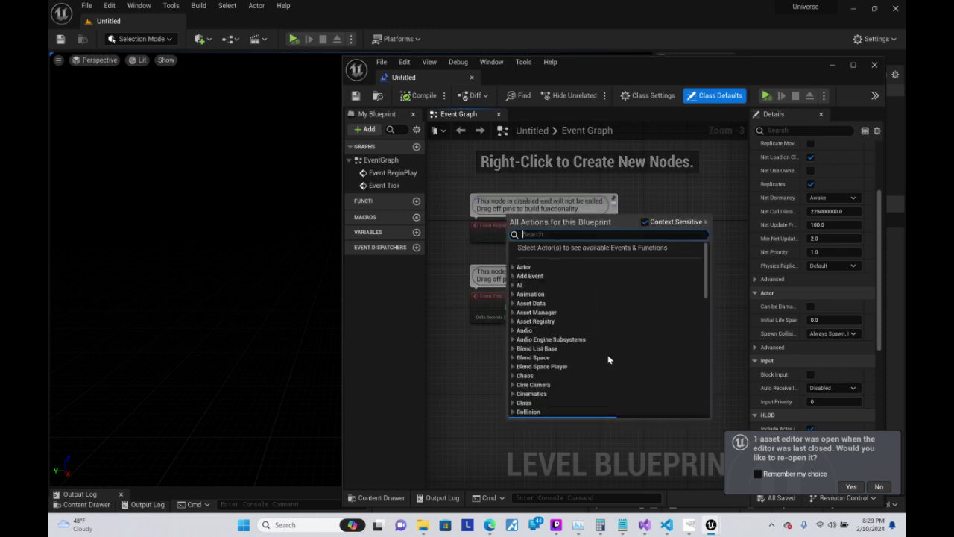
pyautogui.write('create sop')
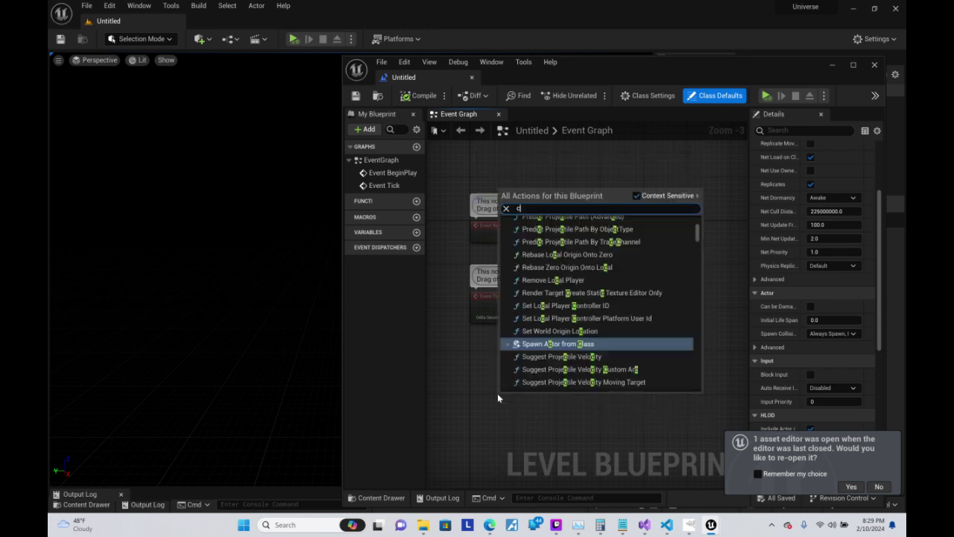
pyautogui.press('BackSpace')
pyautogui.press('BackSpace')
pyautogui.write('p')
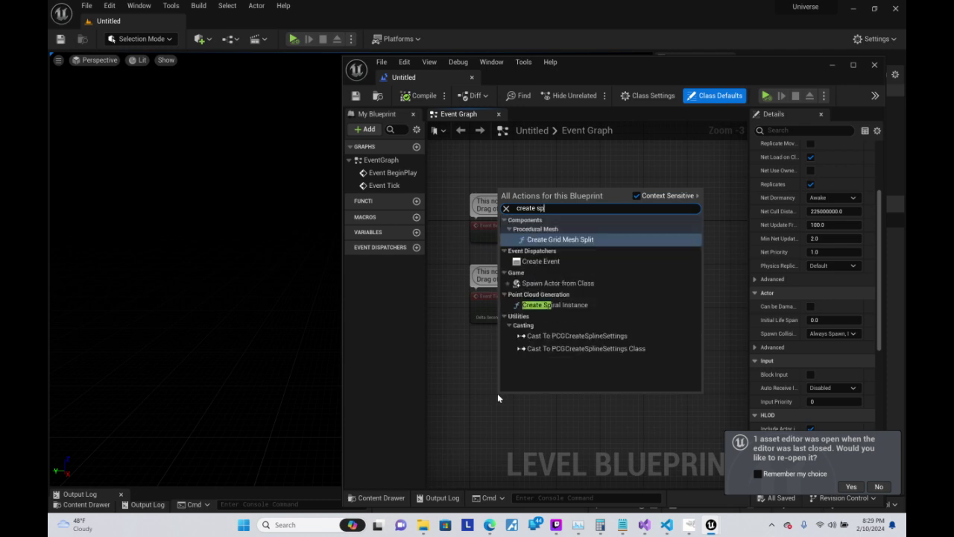
pyautogui.write('ir')
pyautogui.press('Return')
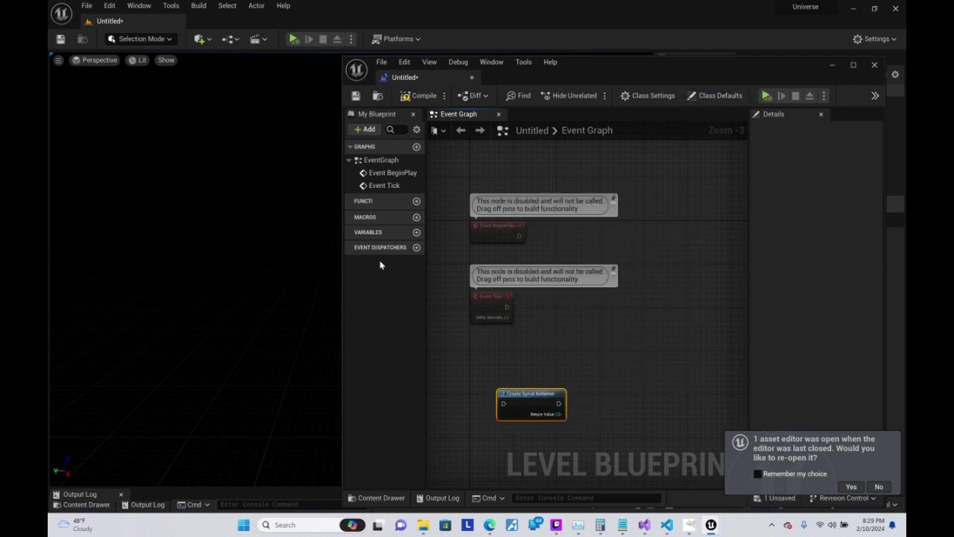
# - Add a SET Random Stream node from the spiral instance, fed by a Make Random Stream node
pyautogui.moveTo(559, 414); pyautogui.dragTo(598, 403)
pyautogui.write('set random')
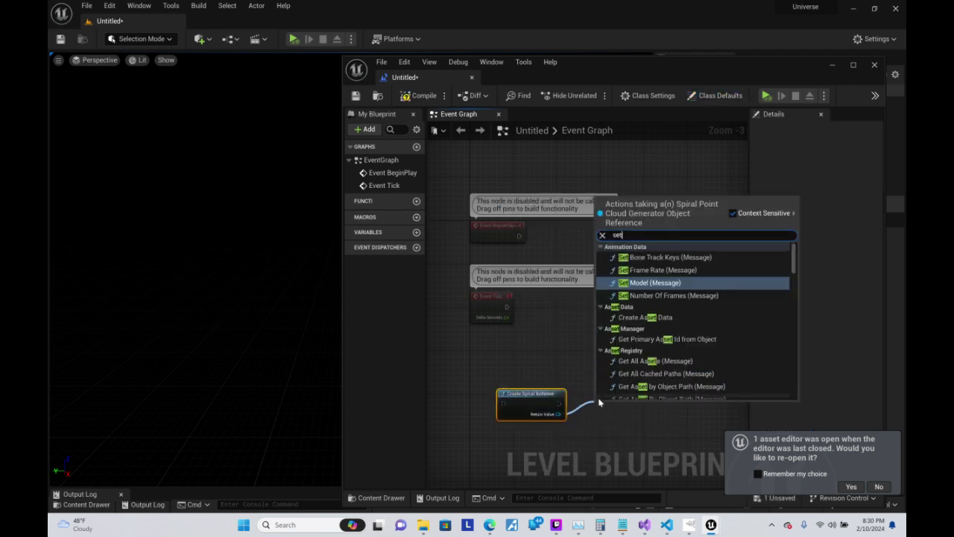
pyautogui.press('Return')
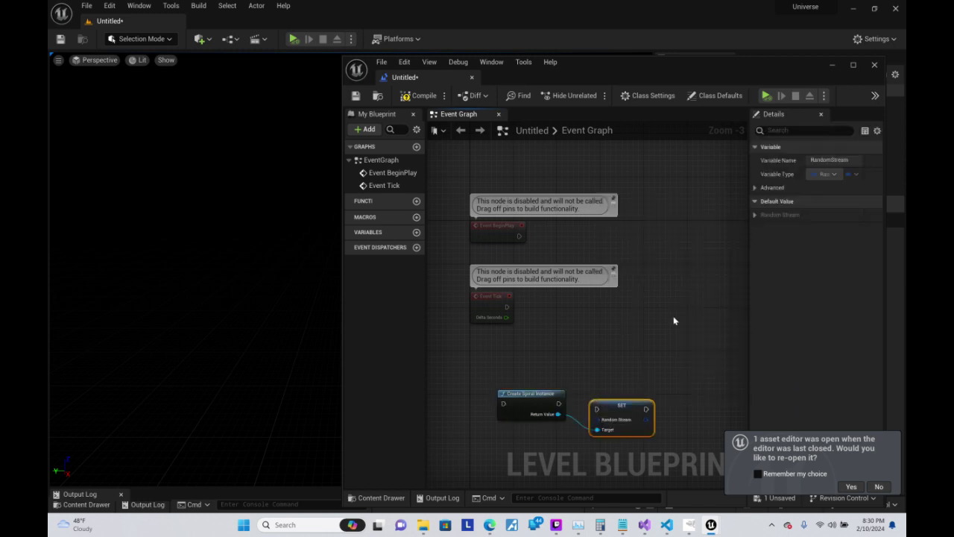
pyautogui.rightClick(569, 352)
pyautogui.write('make random')
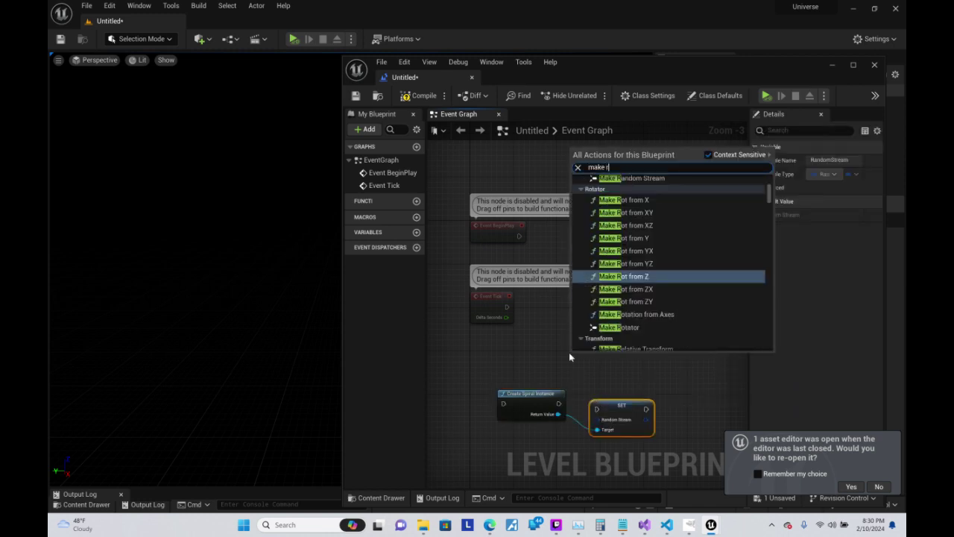
pyautogui.press('Escape')
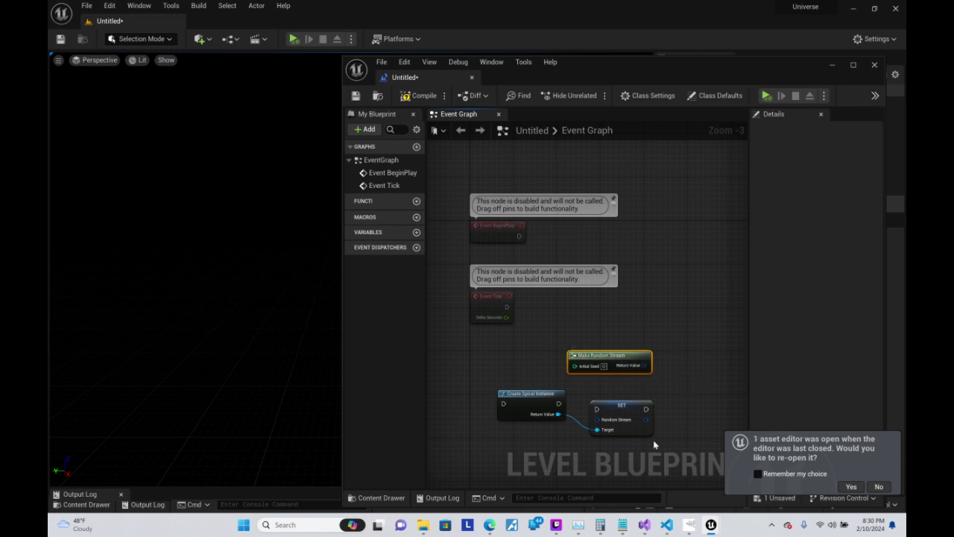
pyautogui.moveTo(644, 365)
pyautogui.mouseDown()
pyautogui.moveTo(597, 419)
pyautogui.moveTo(597, 408)
pyautogui.mouseUp()
# - Add a SET Num Points node from the spiral instance and enter 1000 as the point count
pyautogui.moveTo(562, 418); pyautogui.dragTo(503, 235, button='right')
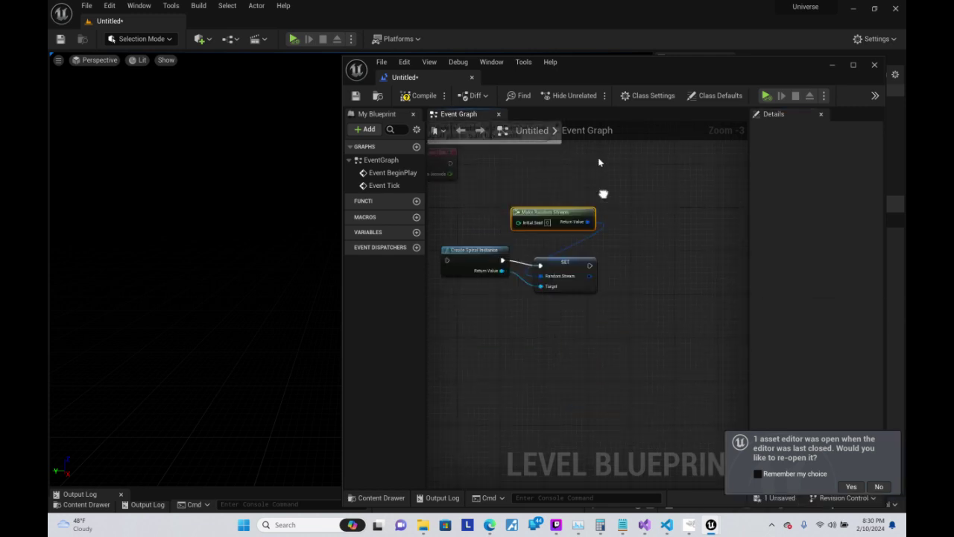
pyautogui.moveTo(502, 236); pyautogui.dragTo(545, 335)
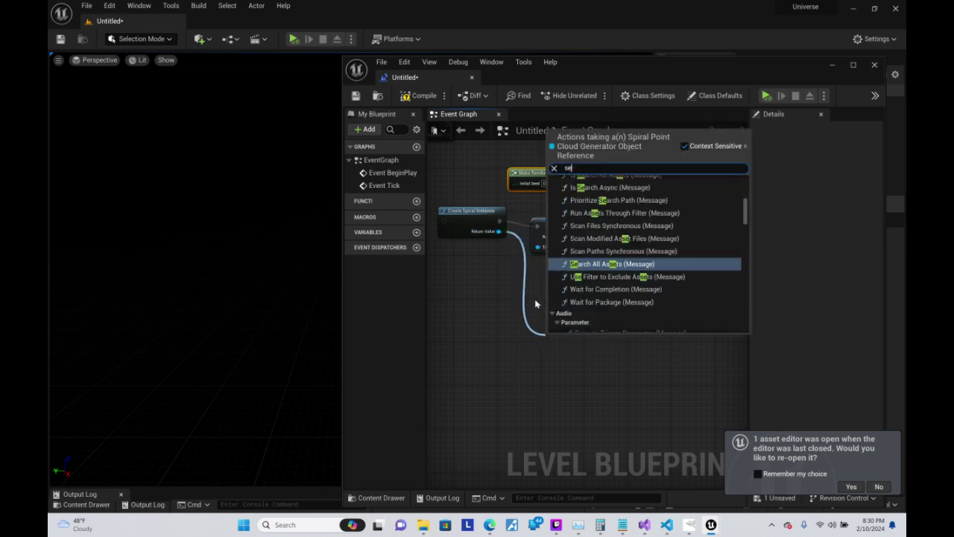
pyautogui.write('set num')
pyautogui.press('Return')
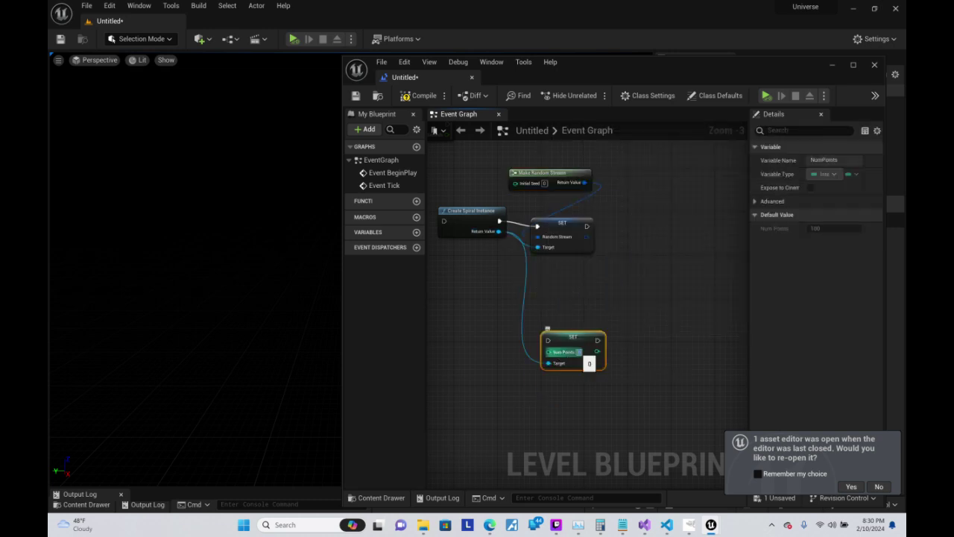
pyautogui.write('1000')
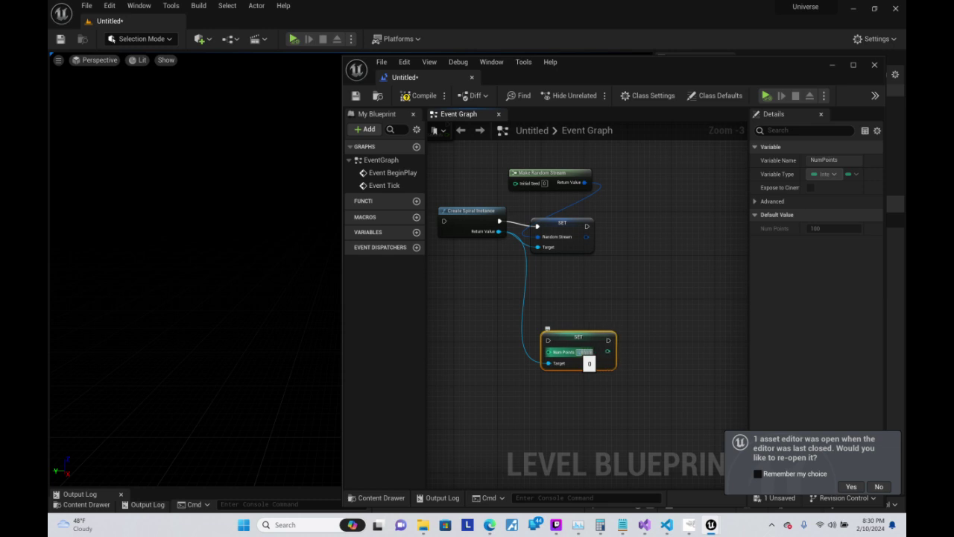
# - Chain the Num Points setter after Random Stream and add a Bind Event to Point Cloud Broadcaster node
pyautogui.moveTo(587, 226)
pyautogui.mouseDown()
pyautogui.moveTo(544, 339)
pyautogui.moveTo(560, 269)
pyautogui.mouseUp()
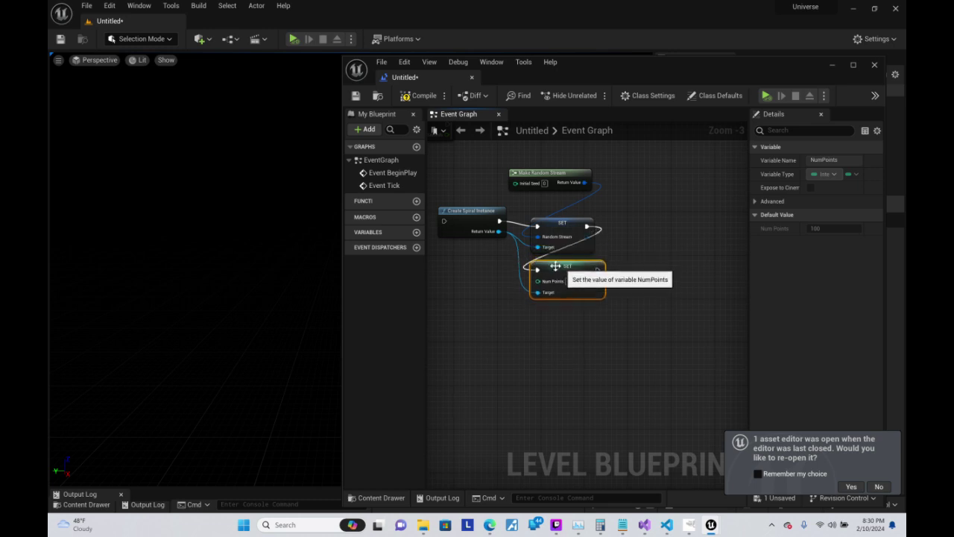
pyautogui.moveTo(497, 232); pyautogui.dragTo(528, 331)
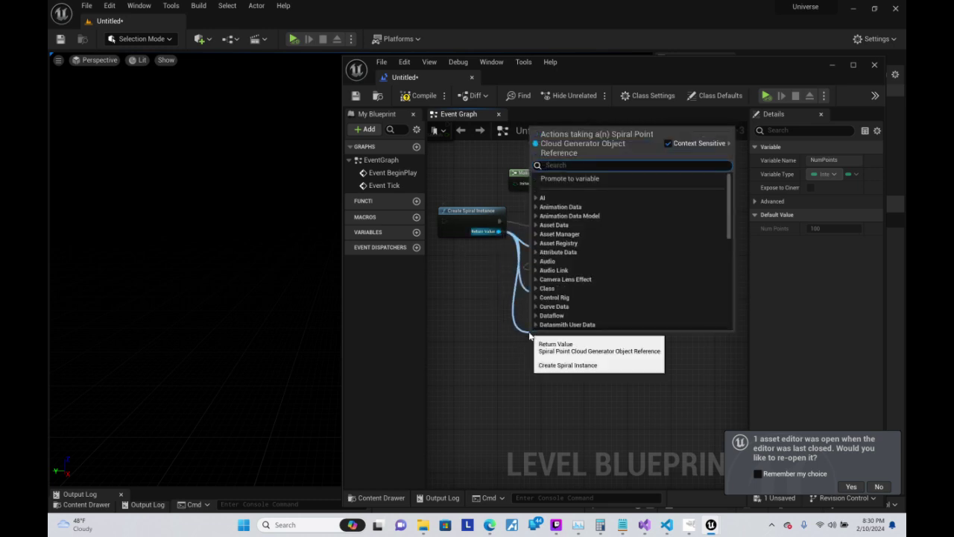
pyautogui.write('bind')
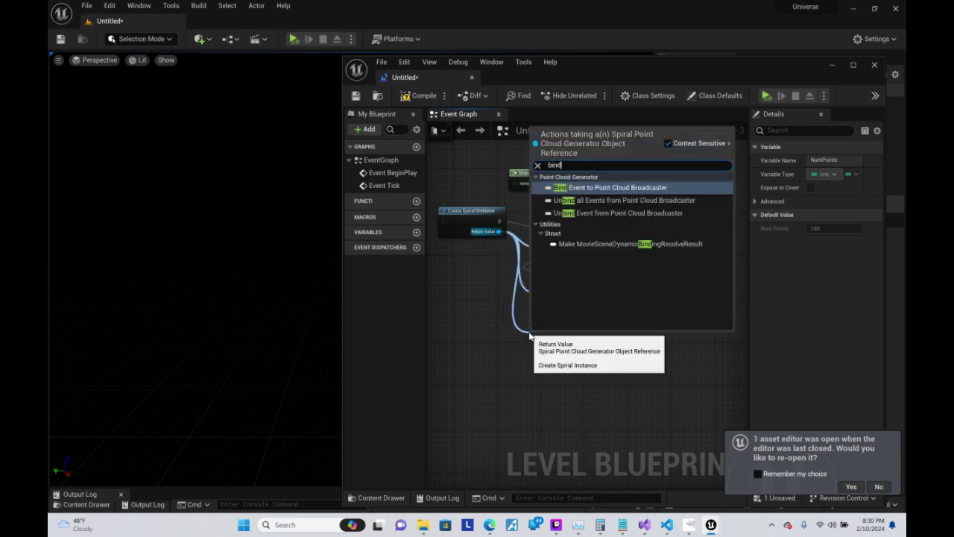
pyautogui.press('Return')
# - Add a Custom Event with a Point Cloud Result input bound to the Bind Event's Event pin
pyautogui.moveTo(529, 367); pyautogui.dragTo(474, 419)
pyautogui.write('e')
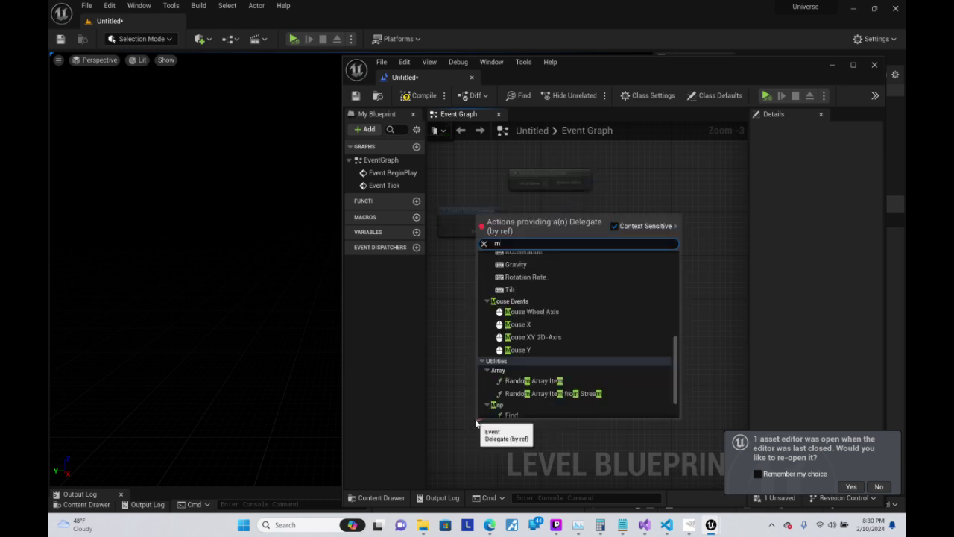
pyautogui.write('ve')
pyautogui.press('BackSpace')
pyautogui.press('BackSpace')
pyautogui.write('ven')
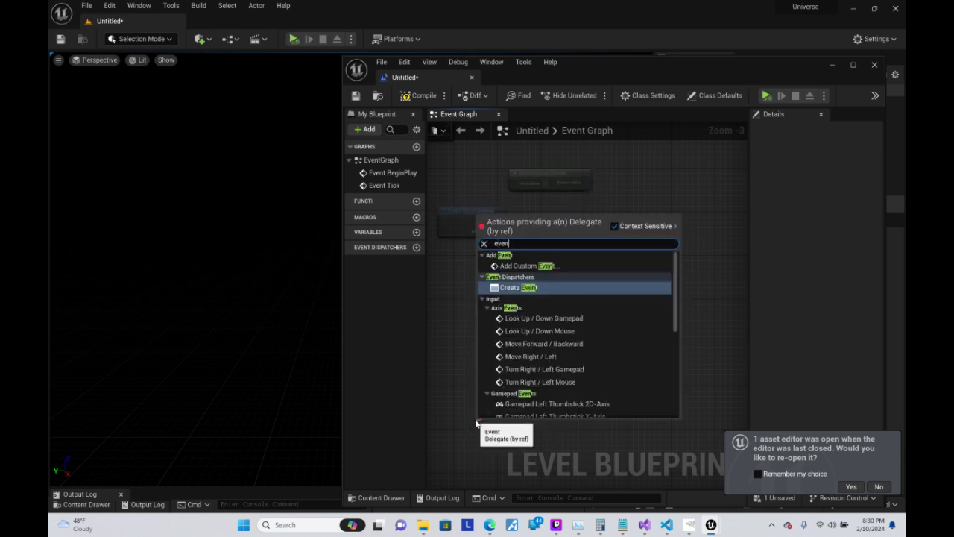
pyautogui.press('Return')
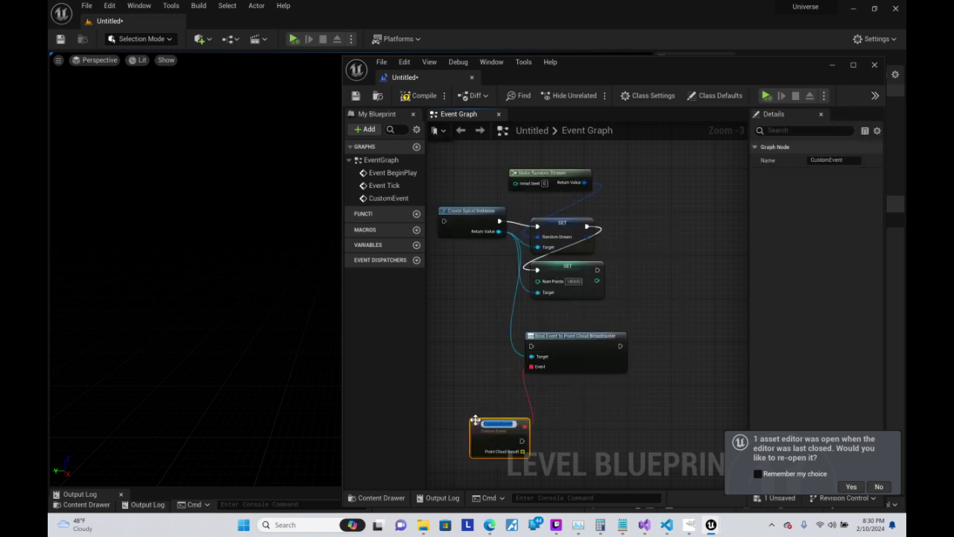
# - Place the CustomEvent under Bind Event and wire the Num Points setter's execution into Bind Event
pyautogui.moveTo(587, 457); pyautogui.dragTo(597, 298, button='right')
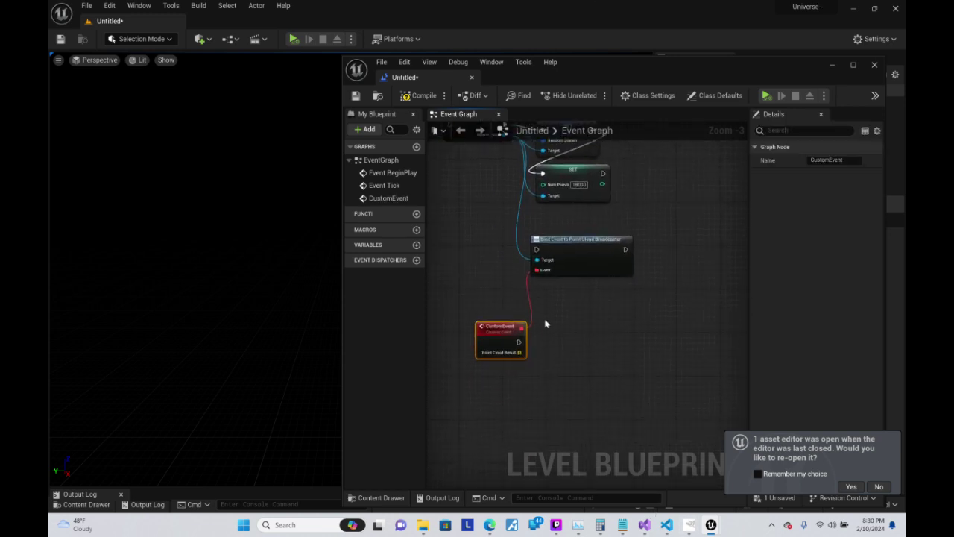
pyautogui.moveTo(524, 309); pyautogui.dragTo(571, 310)
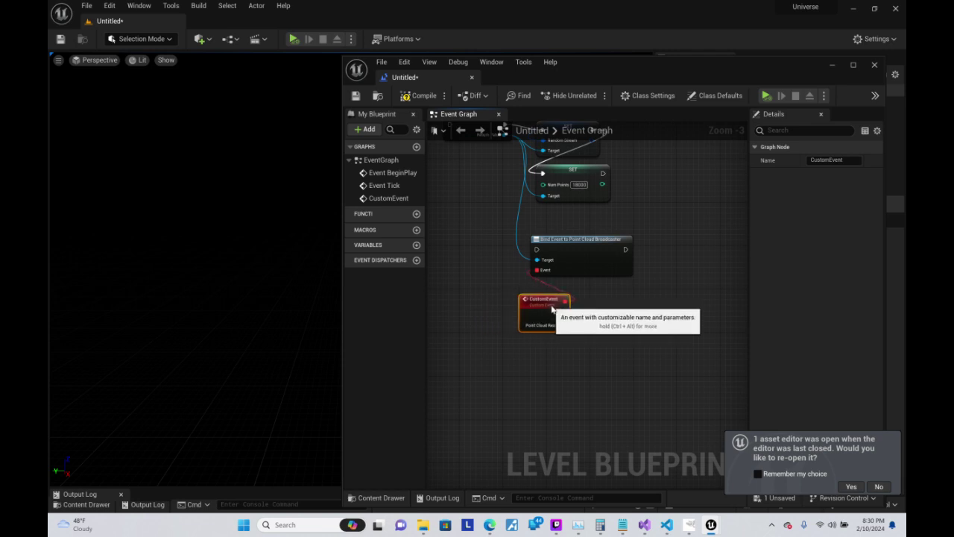
pyautogui.moveTo(604, 268); pyautogui.dragTo(641, 313, button='right')
pyautogui.moveTo(660, 192); pyautogui.dragTo(611, 227, button='right')
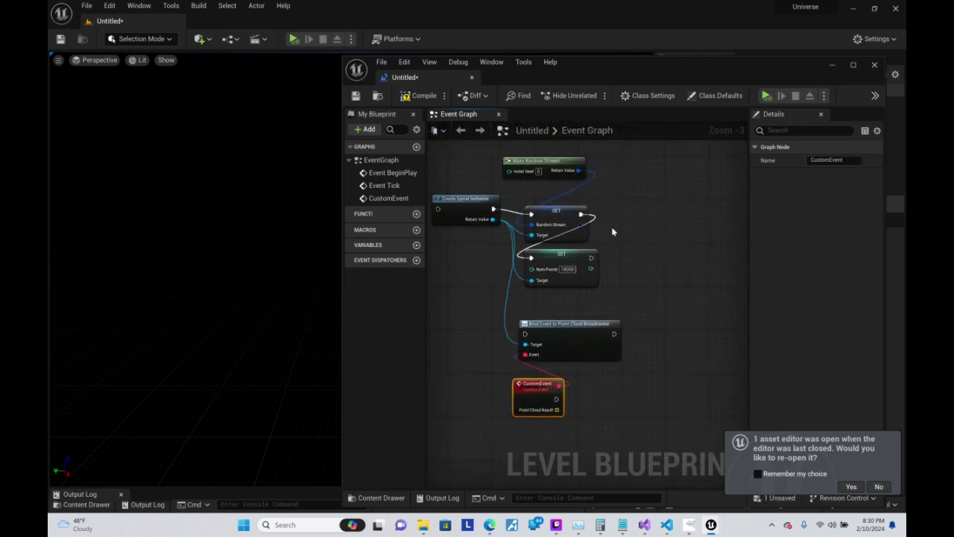
pyautogui.moveTo(592, 258); pyautogui.dragTo(525, 333)
pyautogui.moveTo(633, 327); pyautogui.dragTo(573, 310, button='right')
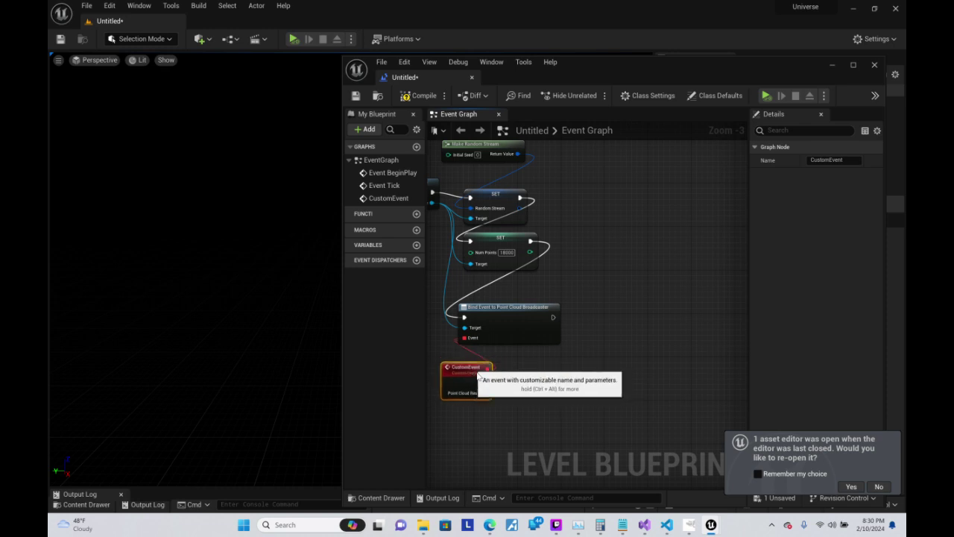
pyautogui.moveTo(590, 255); pyautogui.dragTo(637, 319, button='right')
pyautogui.moveTo(483, 268); pyautogui.dragTo(448, 214, button='right')
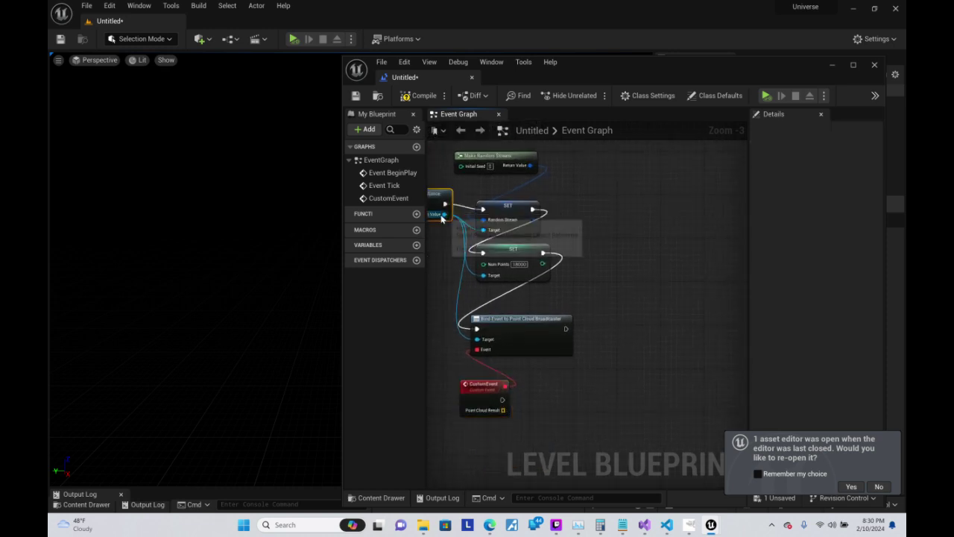
# - Add a Generate Point Cloud node on the spiral instance, executed after Bind Event
pyautogui.moveTo(446, 214); pyautogui.dragTo(604, 204)
pyautogui.write('gener')
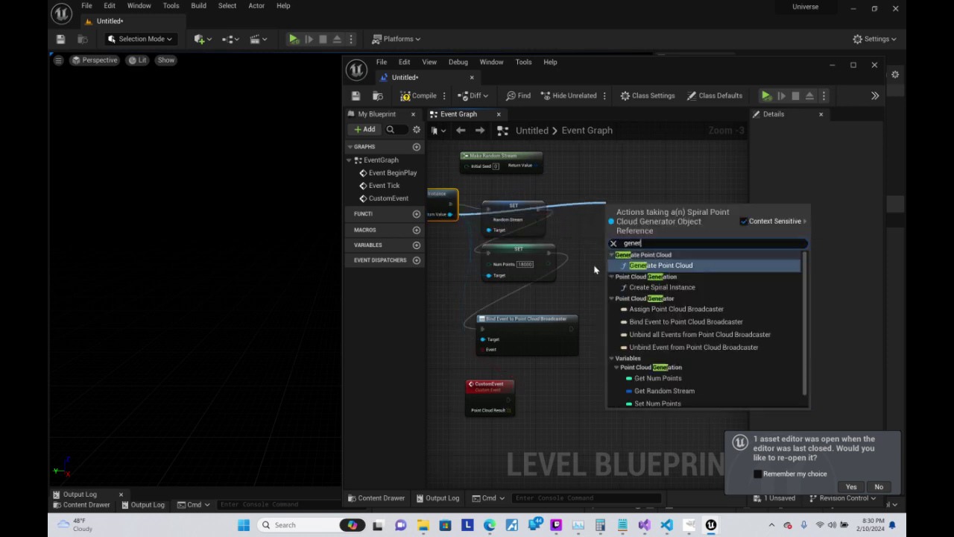
pyautogui.press('Return')
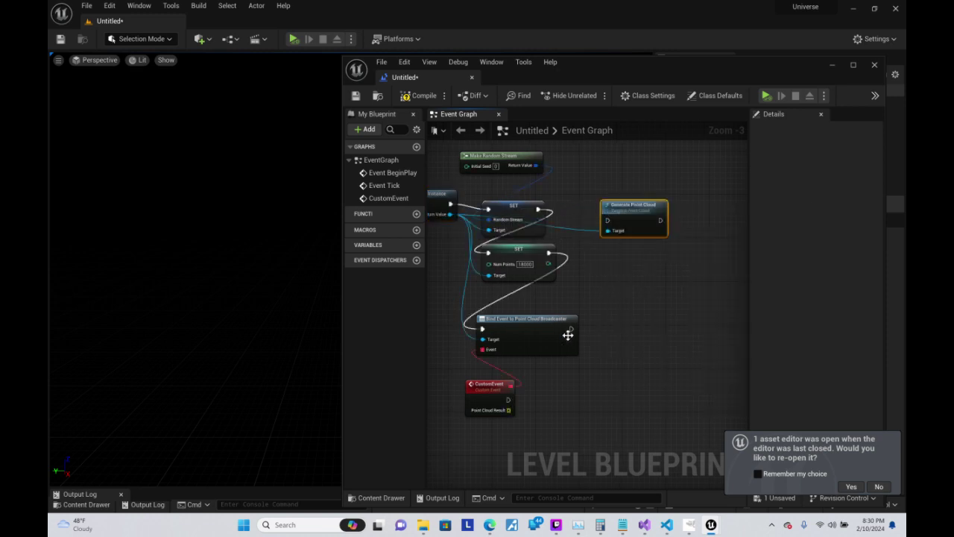
pyautogui.click(568, 333)
pyautogui.moveTo(570, 329); pyautogui.dragTo(608, 220)
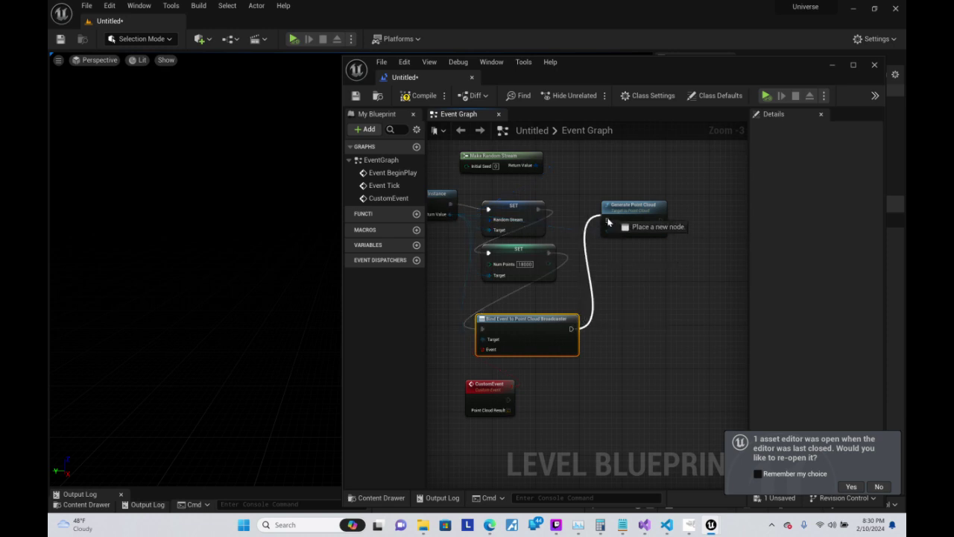
pyautogui.moveTo(623, 316); pyautogui.dragTo(618, 273, button='right')
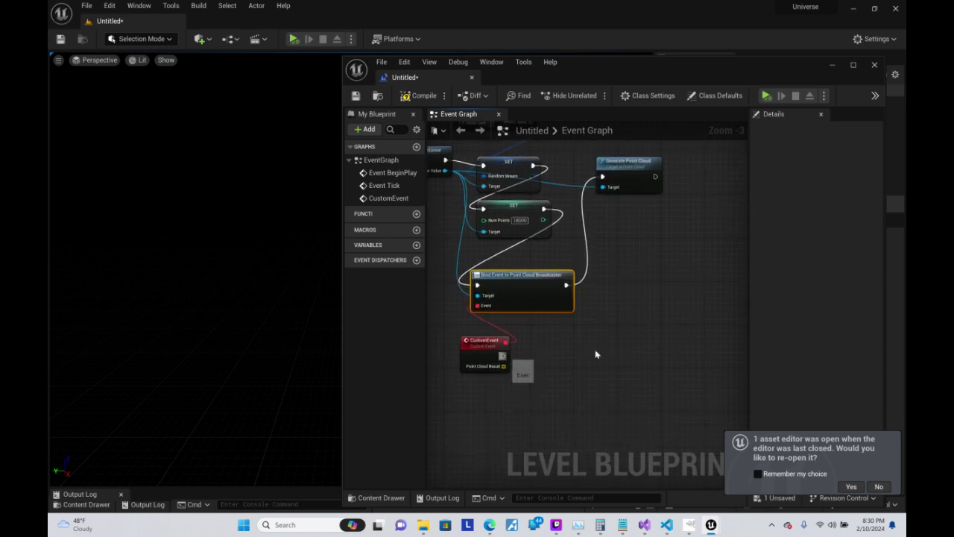
# - Have the CustomEvent run a Print String showing the LENGTH of Point Cloud Result
pyautogui.moveTo(503, 356); pyautogui.dragTo(645, 343)
pyautogui.write('prints')
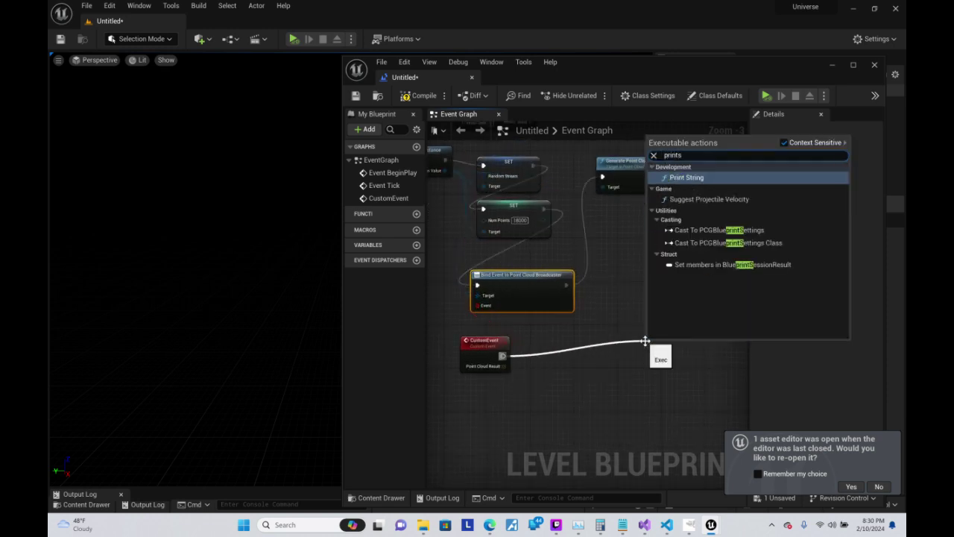
pyautogui.press('Return')
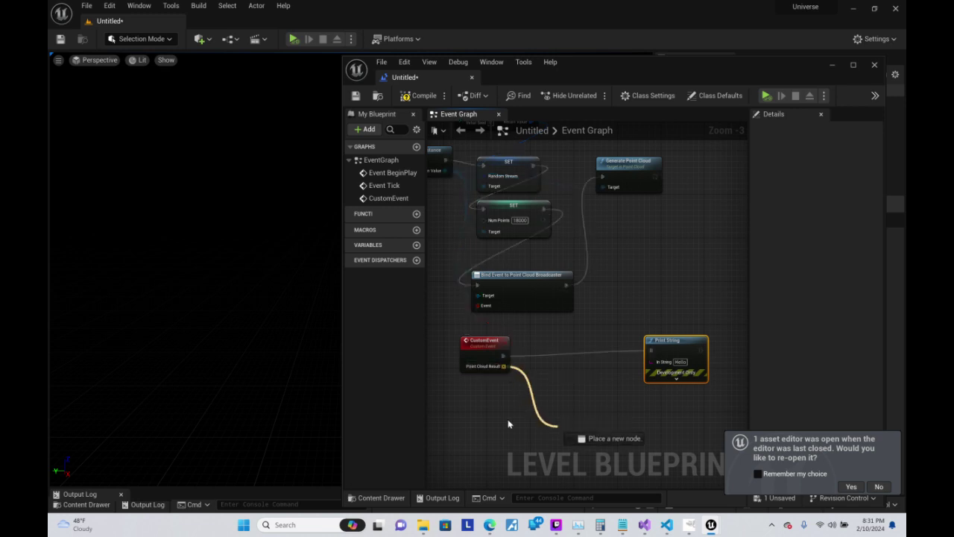
pyautogui.moveTo(504, 366); pyautogui.dragTo(574, 437)
pyautogui.write('length')
pyautogui.press('Escape')
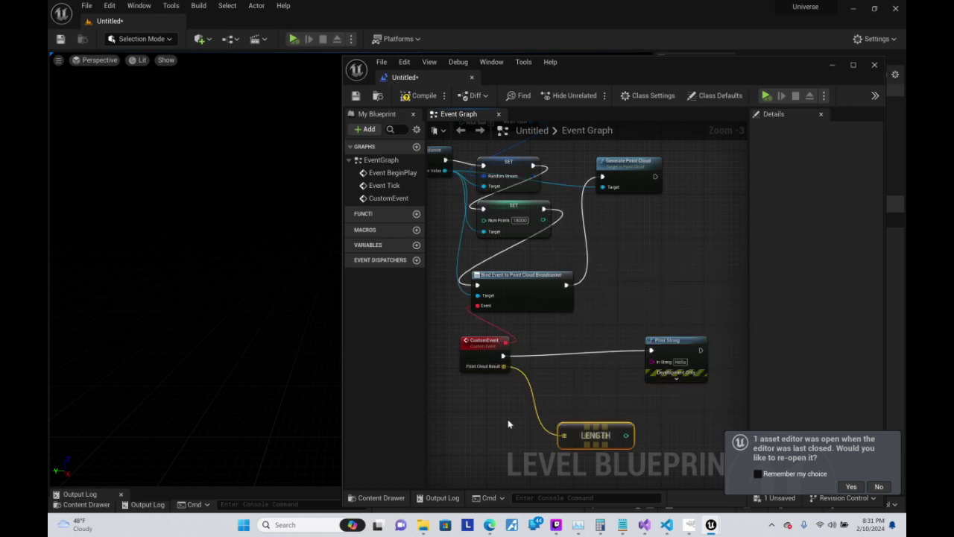
pyautogui.moveTo(625, 436); pyautogui.dragTo(651, 361)
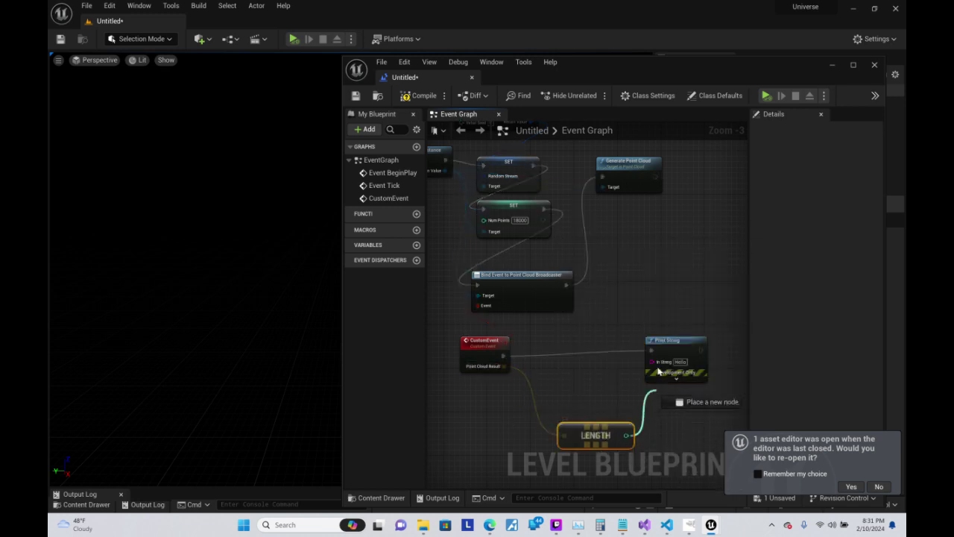
# - Toggle a breakpoint on the Print String node
pyautogui.rightClick(679, 350)
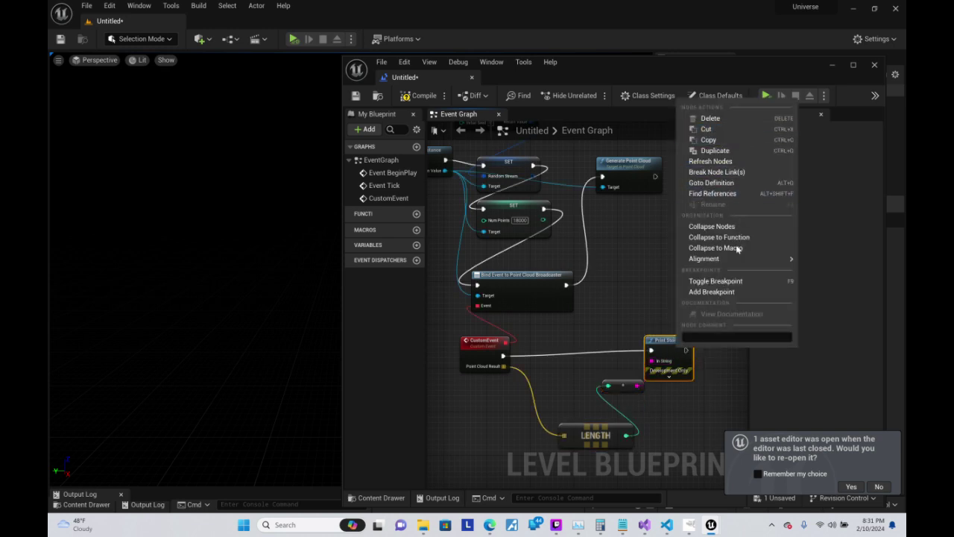
pyautogui.click(717, 281)
pyautogui.click(674, 250)
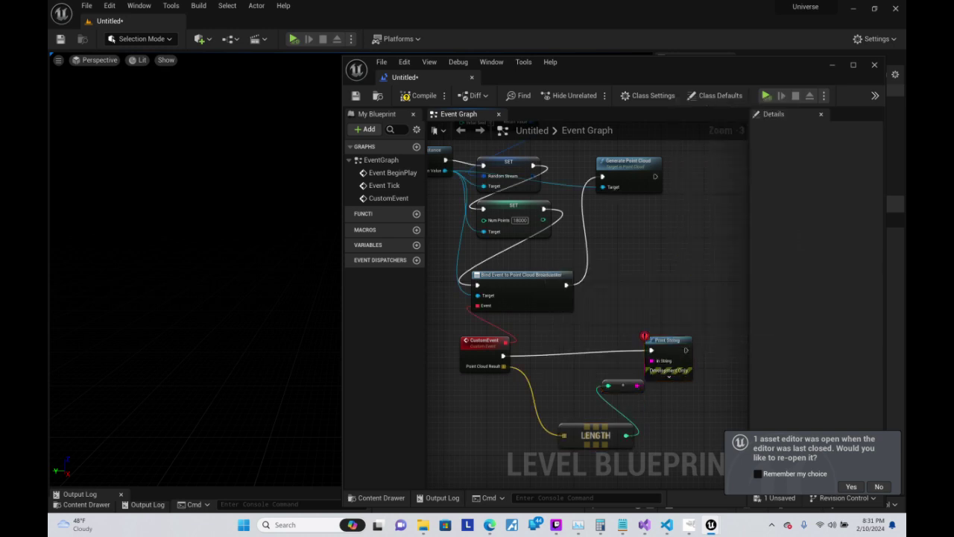
pyautogui.moveTo(674, 251); pyautogui.dragTo(712, 273, button='right')
# - Save the level as PointCloudTesting, replacing the existing level of that name
pyautogui.click(355, 96)
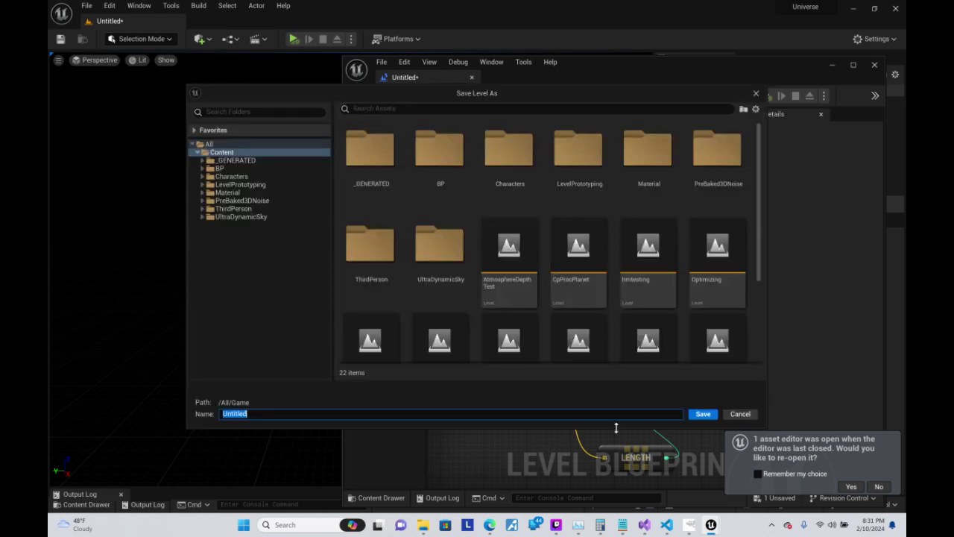
pyautogui.write('PointCloudTesti')
pyautogui.press('Return')
pyautogui.moveTo(719, 275); pyautogui.dragTo(650, 189, button='right')
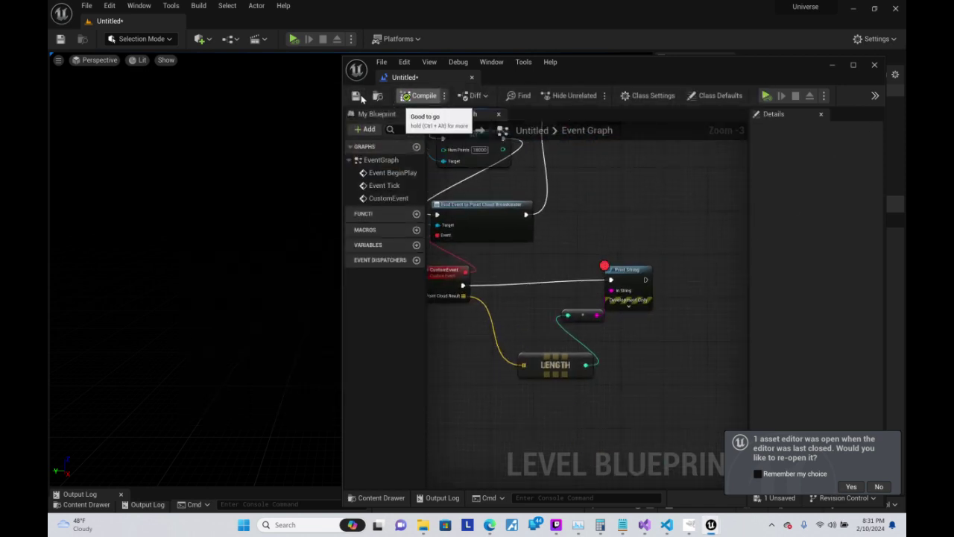
pyautogui.click(356, 96)
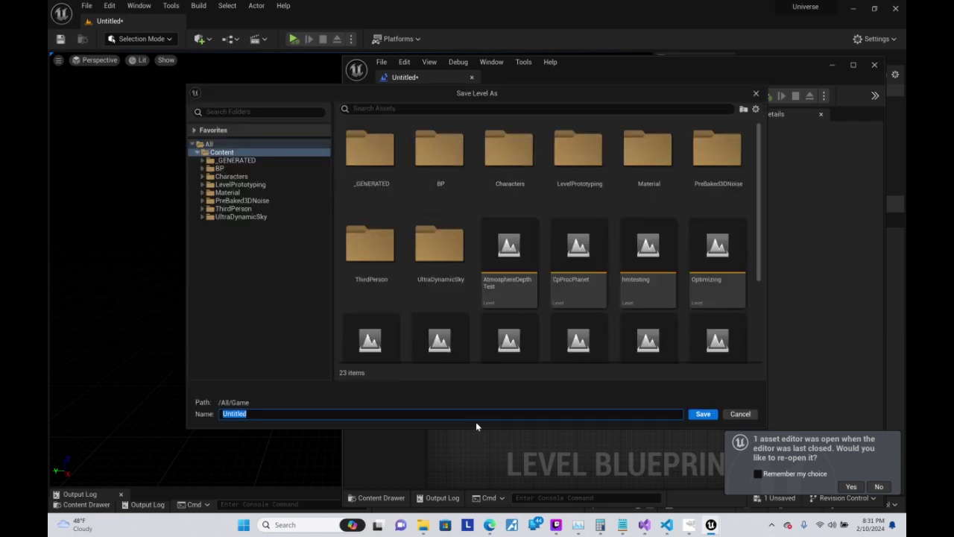
pyautogui.write('PointCl')
pyautogui.write('oud')
pyautogui.press('BackSpace')
pyautogui.click(707, 419)
pyautogui.click(515, 272)
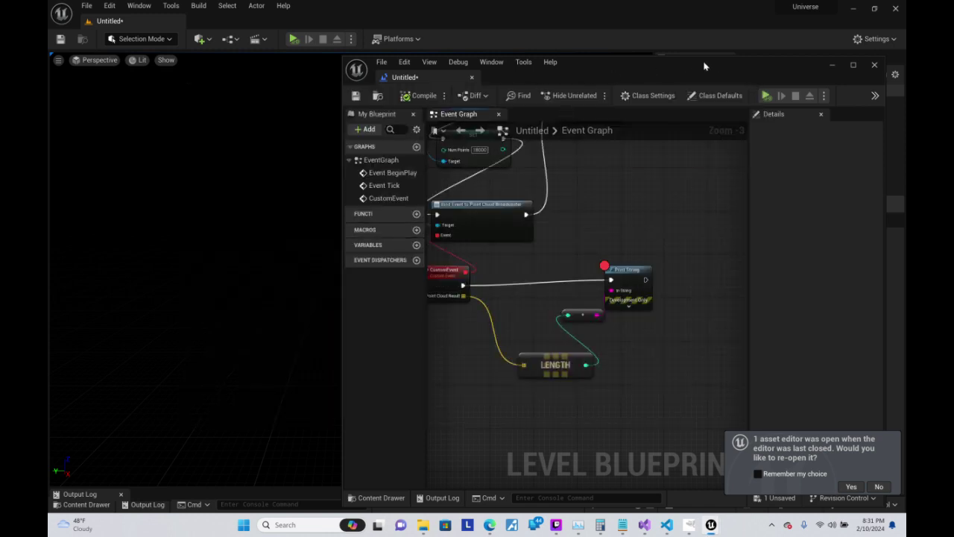
# - Dismiss the extra save-level prompt and close the Level Blueprint editor
pyautogui.moveTo(644, 66); pyautogui.dragTo(540, 69)
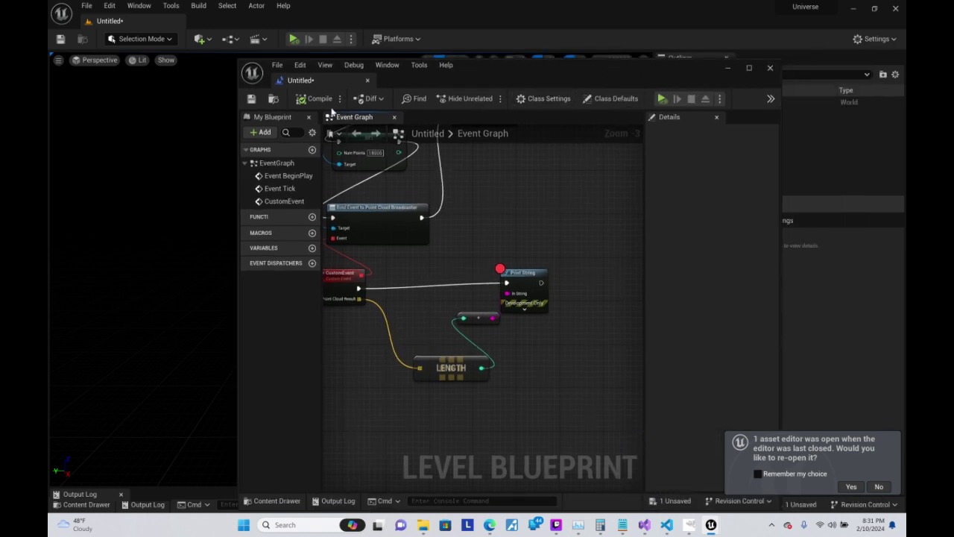
pyautogui.click(251, 98)
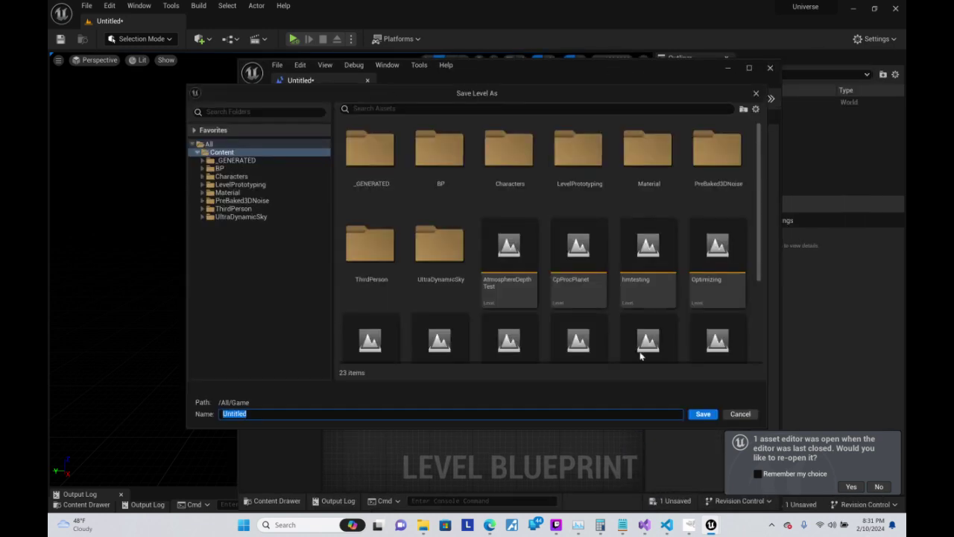
pyautogui.click(740, 414)
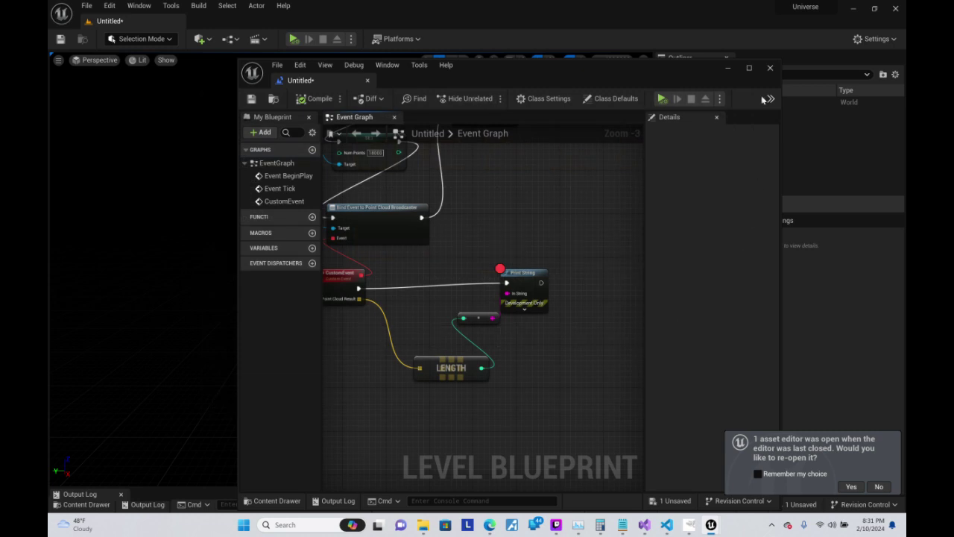
pyautogui.click(771, 69)
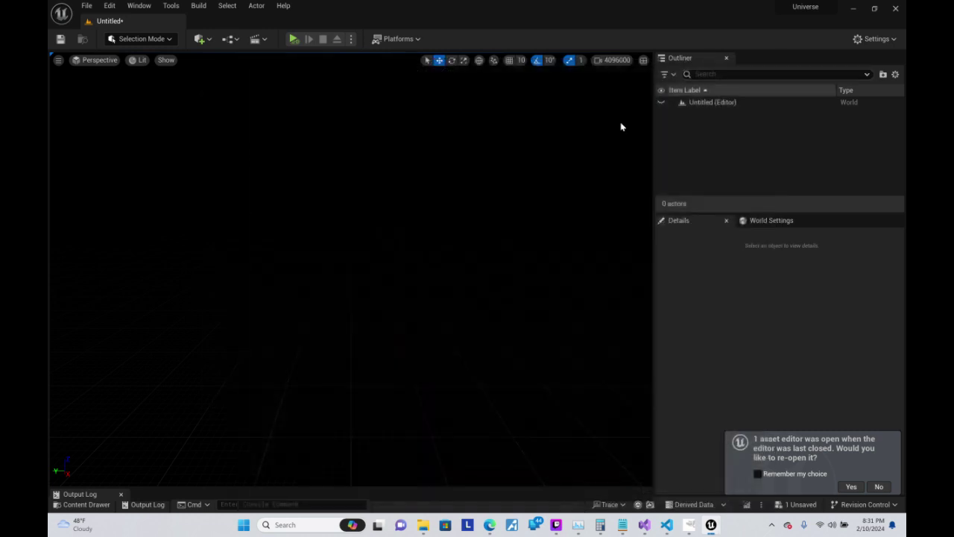
# - Reopen the Level Blueprint and test-run the level once, then stop it
pyautogui.click(232, 39)
pyautogui.click(268, 112)
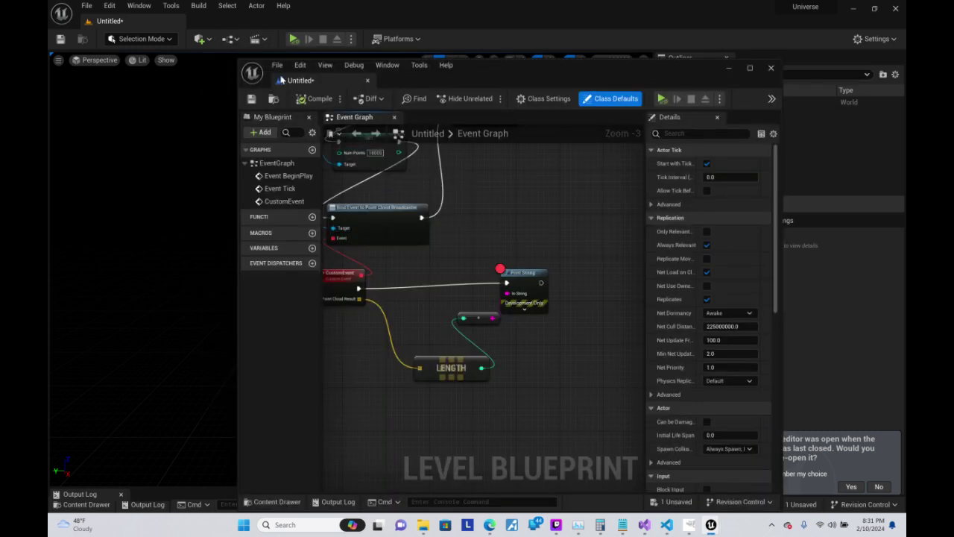
pyautogui.click(295, 39)
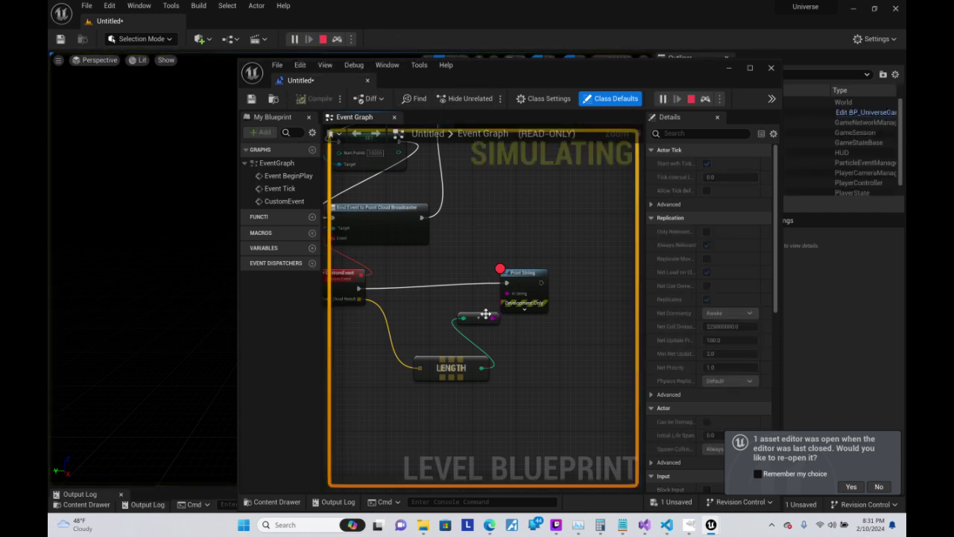
pyautogui.moveTo(391, 219); pyautogui.dragTo(522, 317, button='right')
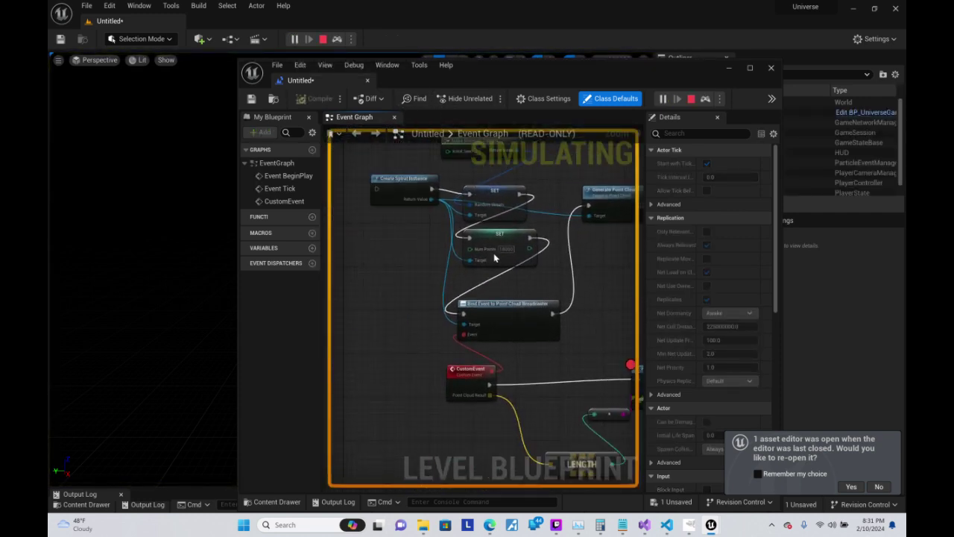
pyautogui.moveTo(448, 187); pyautogui.dragTo(512, 234, button='right')
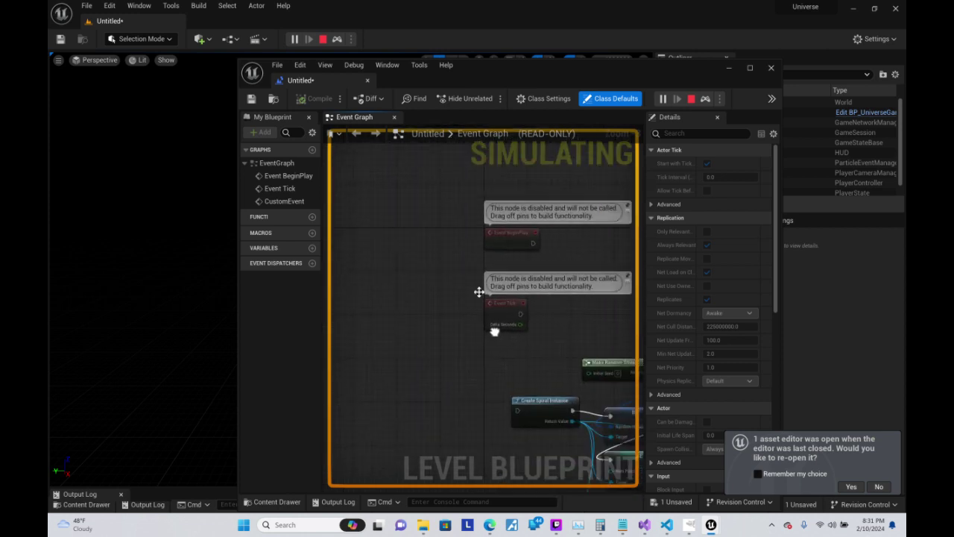
pyautogui.click(691, 99)
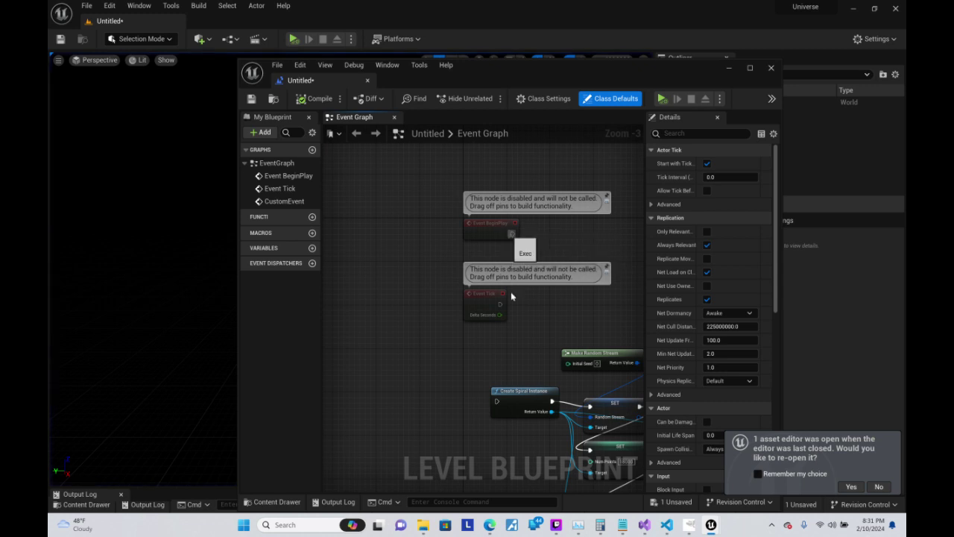
# - Connect Event Tick to the Create Spiral Instance node
pyautogui.moveTo(500, 304); pyautogui.dragTo(493, 402)
pyautogui.press('Escape')
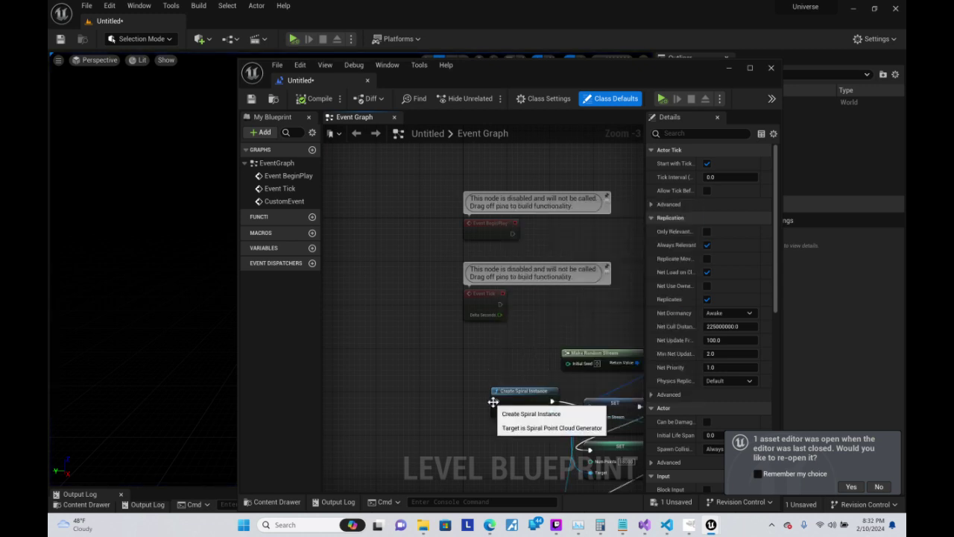
pyautogui.click(492, 402)
pyautogui.moveTo(499, 304); pyautogui.dragTo(494, 401)
pyautogui.moveTo(599, 278)
pyautogui.mouseDown(button='right')
pyautogui.moveTo(501, 165)
pyautogui.moveTo(507, 186)
pyautogui.mouseUp(button='right')
# - Set a breakpoint on Generate Point Cloud and cancel Play in Editor due to compile errors
pyautogui.rightClick(537, 216)
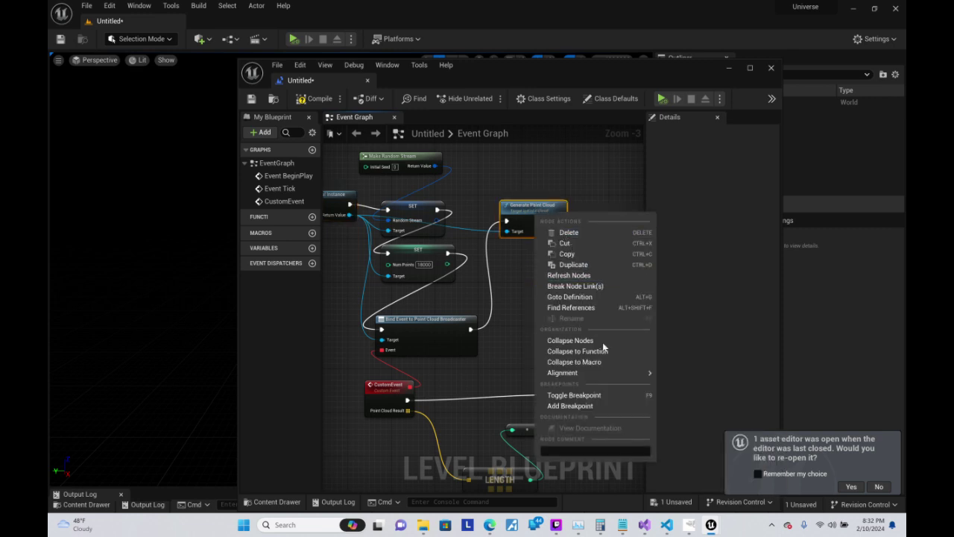
pyautogui.press('Escape')
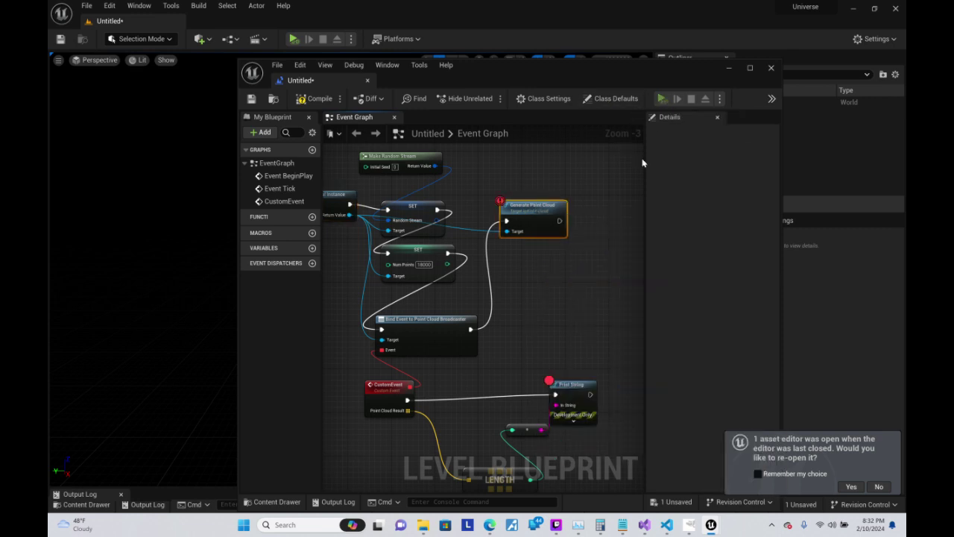
pyautogui.hotkey('alt', 'p')
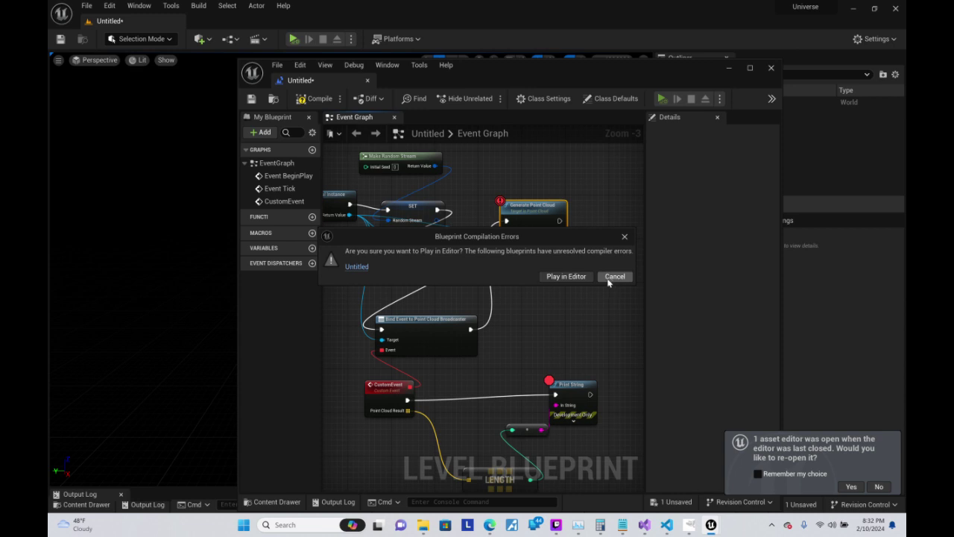
pyautogui.click(607, 281)
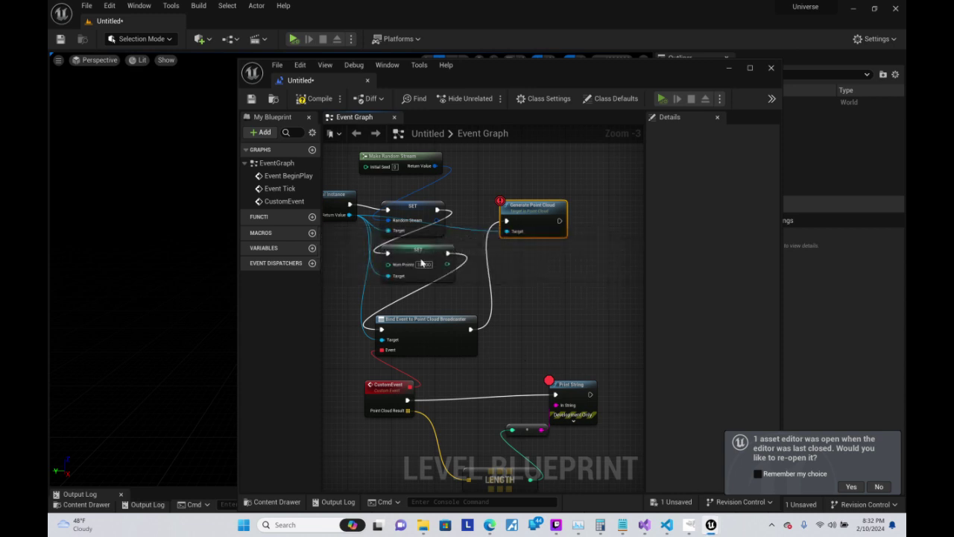
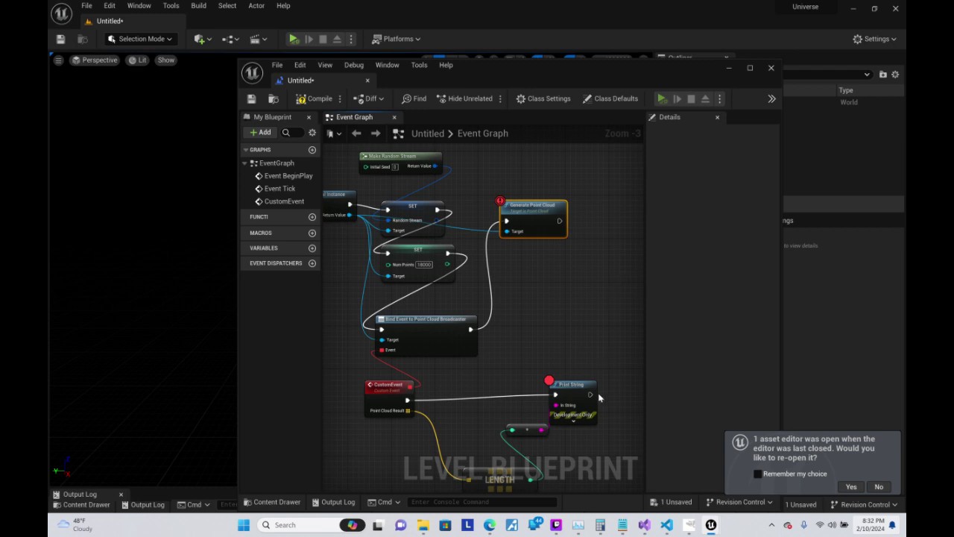
# - Stop the Visual Studio debug session and relaunch Unreal Editor with Local Windows Debugger
pyautogui.click(644, 524)
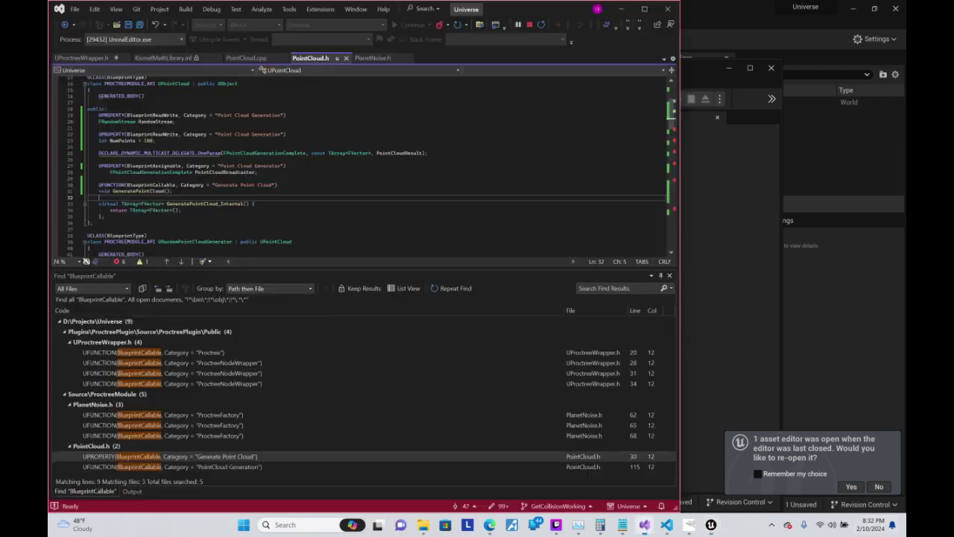
pyautogui.click(528, 24)
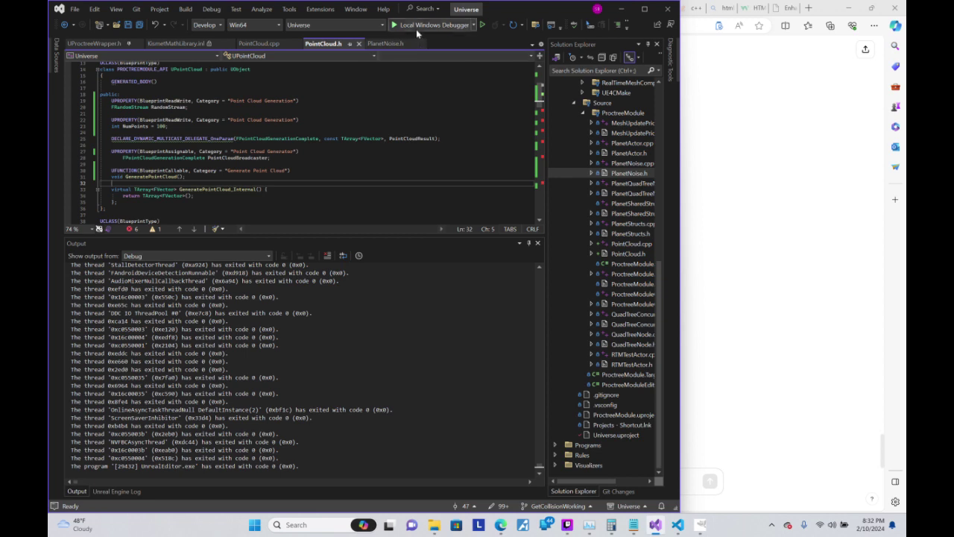
pyautogui.click(416, 29)
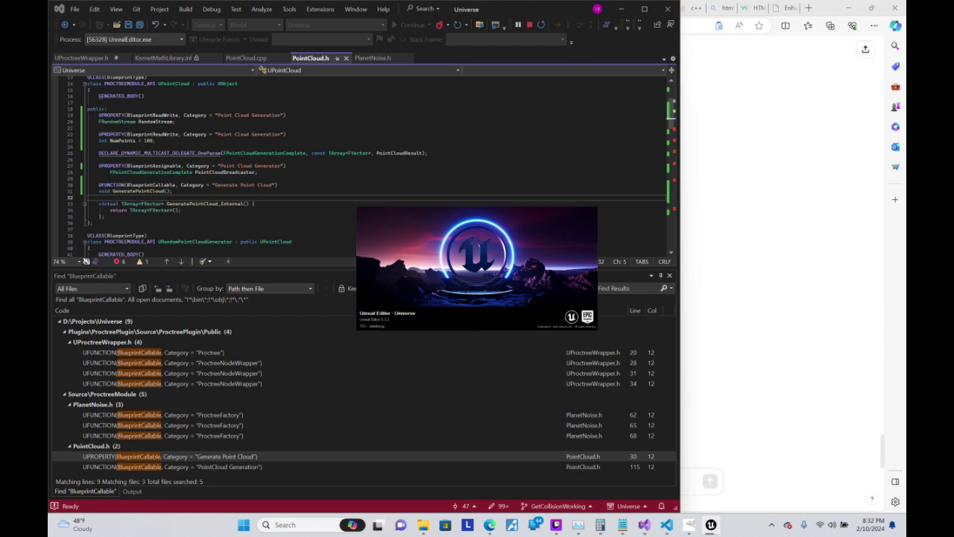
pyautogui.scroll(1, 358, 164)
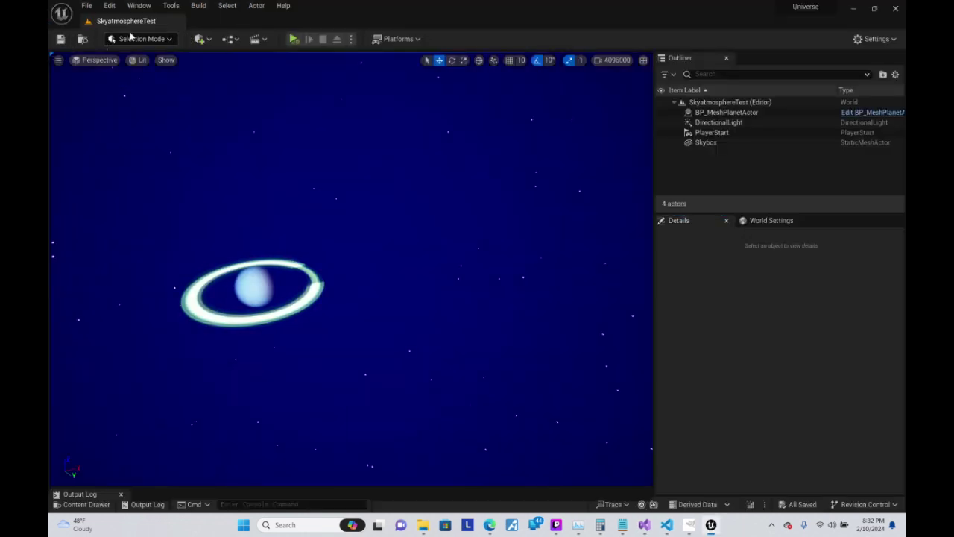
# - Create a new level from the Empty Level template
pyautogui.click(87, 6)
pyautogui.moveTo(222, 65)
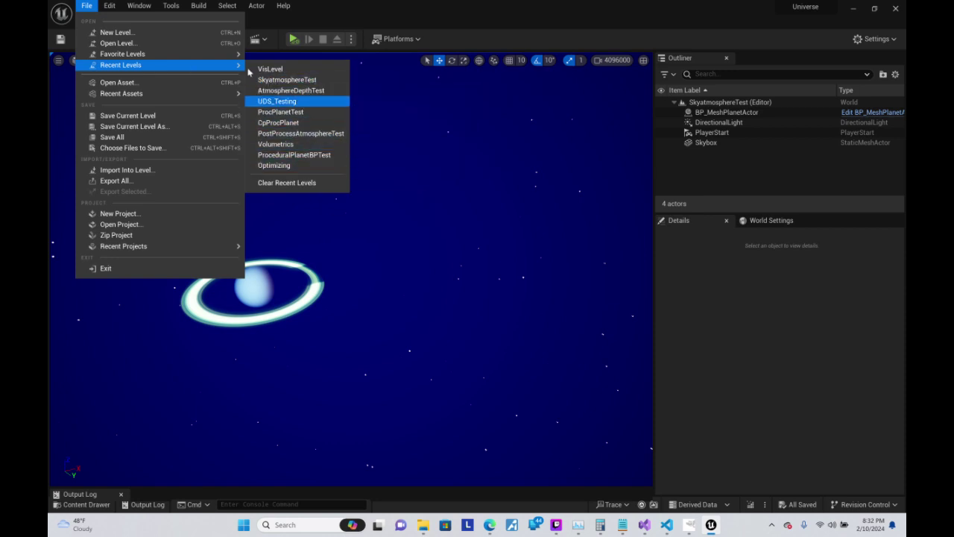
pyautogui.click(158, 34)
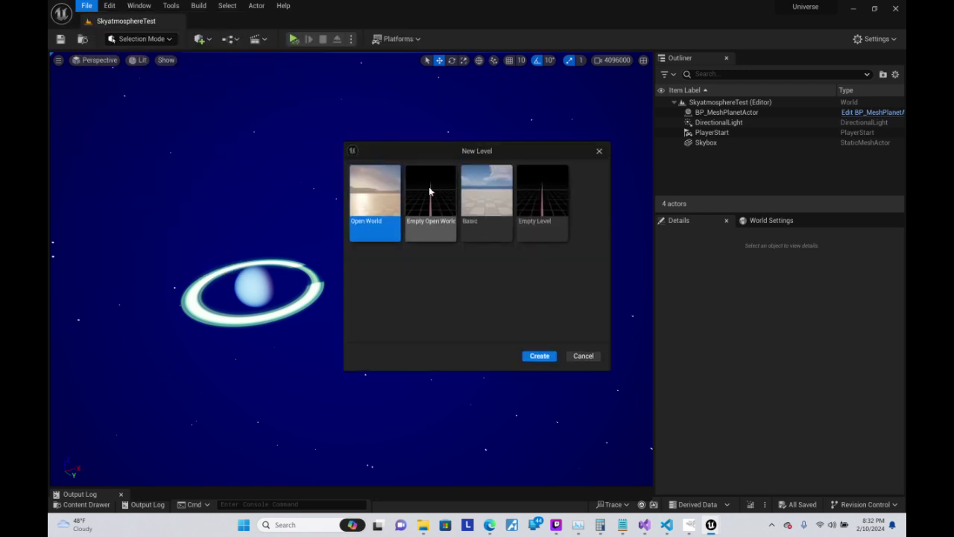
pyautogui.click(538, 201)
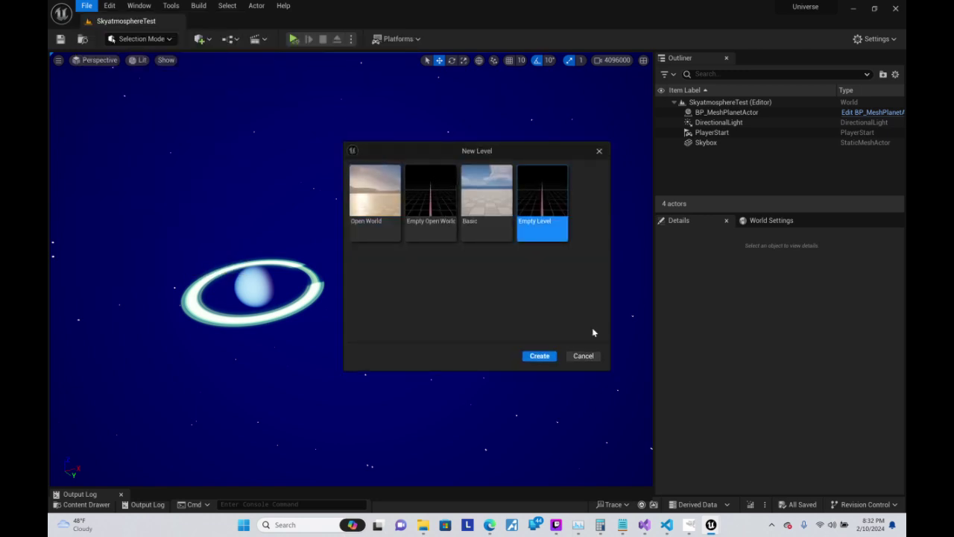
pyautogui.click(538, 358)
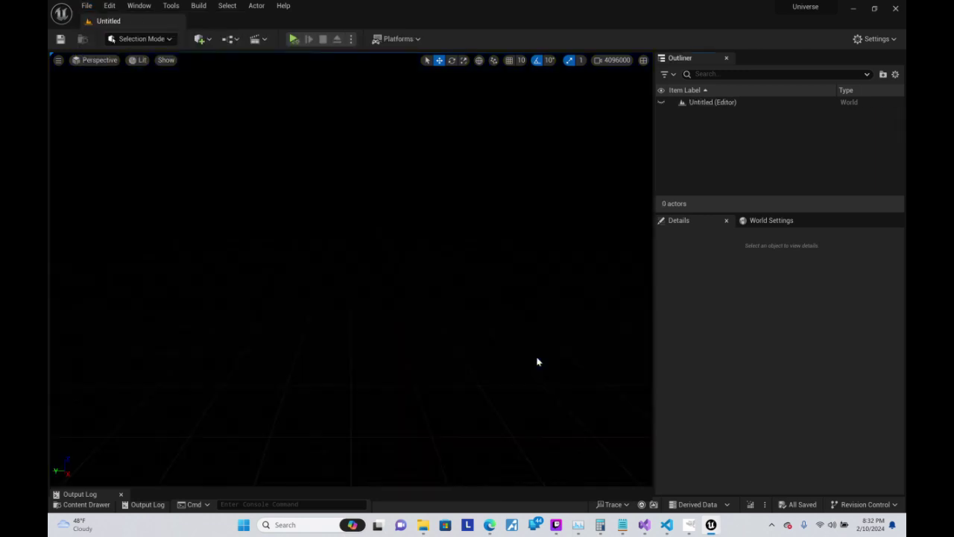
# - Save the level as PointCloudTesting, overwriting the existing one
pyautogui.click(86, 6)
pyautogui.click(154, 126)
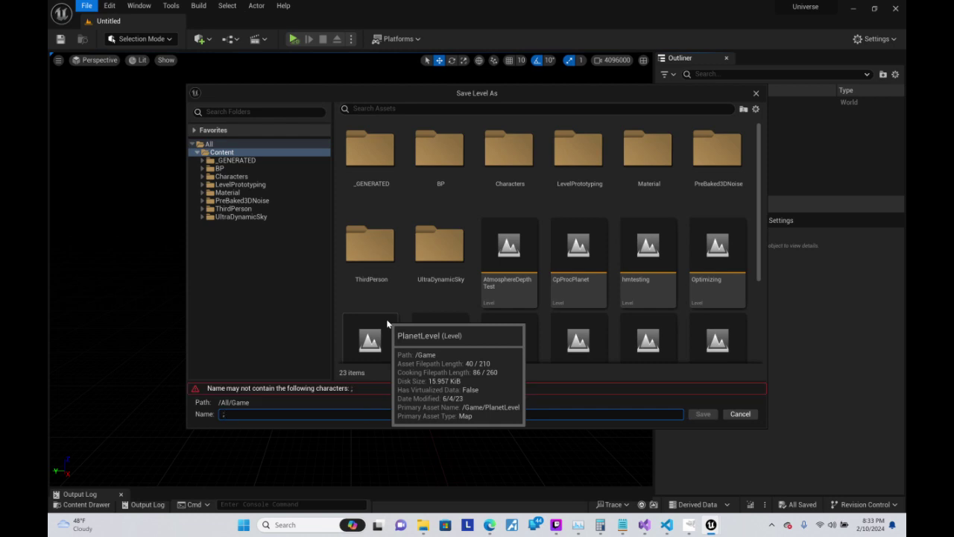
pyautogui.write('PointCloudTesting')
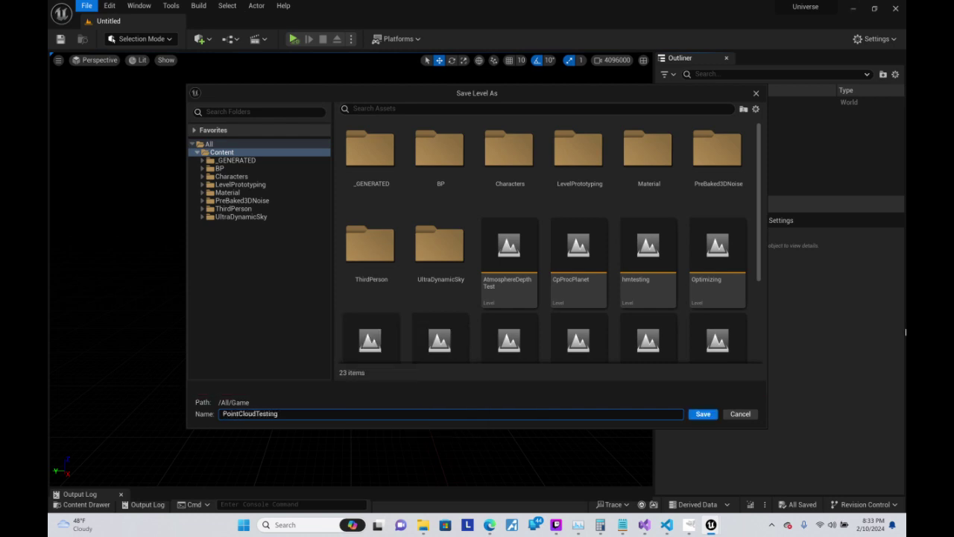
pyautogui.click(703, 414)
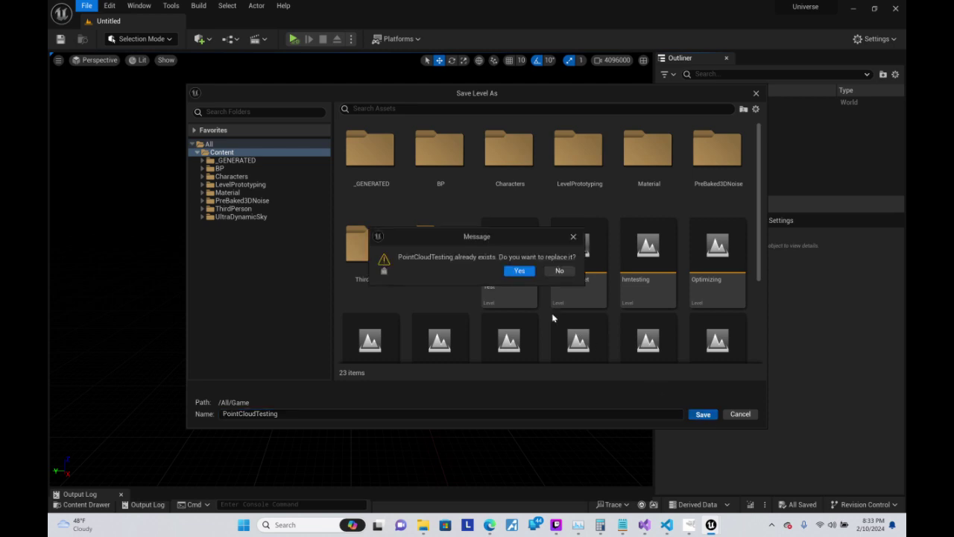
pyautogui.click(520, 272)
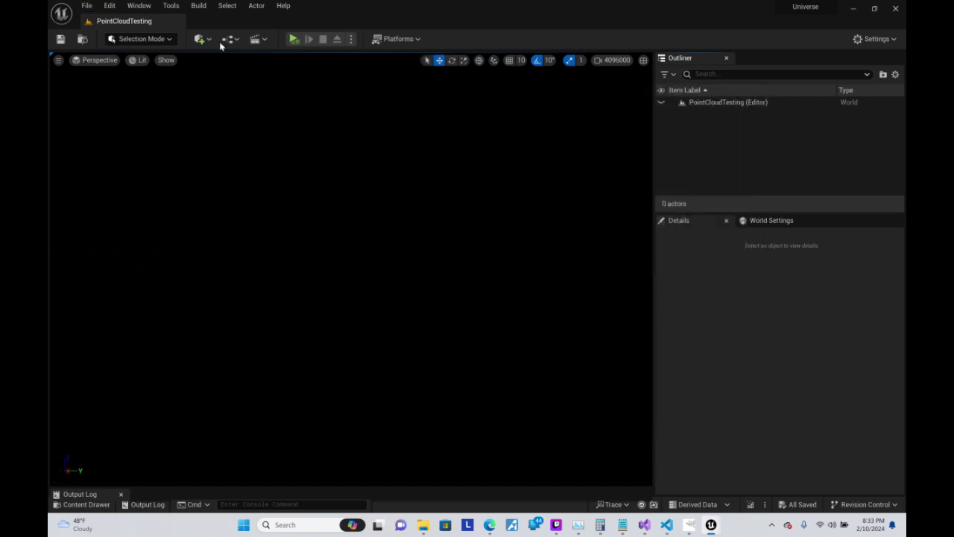
# - Open the level's Level Blueprint and maximize its editor
pyautogui.click(258, 39)
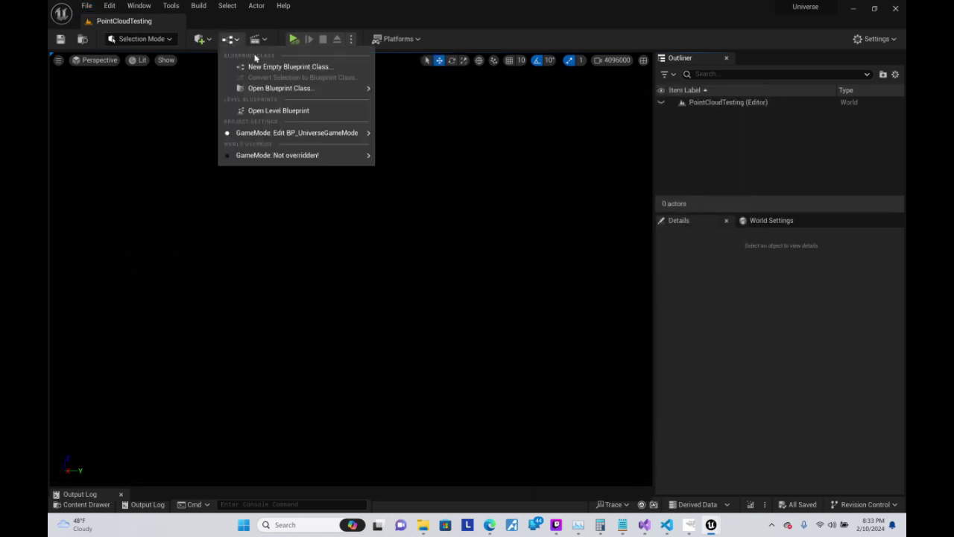
pyautogui.click(283, 114)
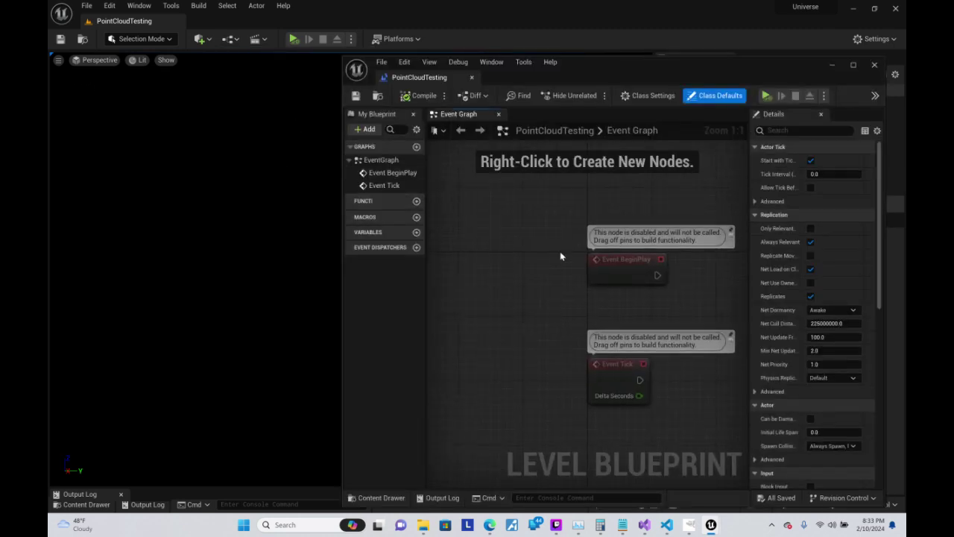
pyautogui.moveTo(560, 256); pyautogui.dragTo(450, 212, button='right')
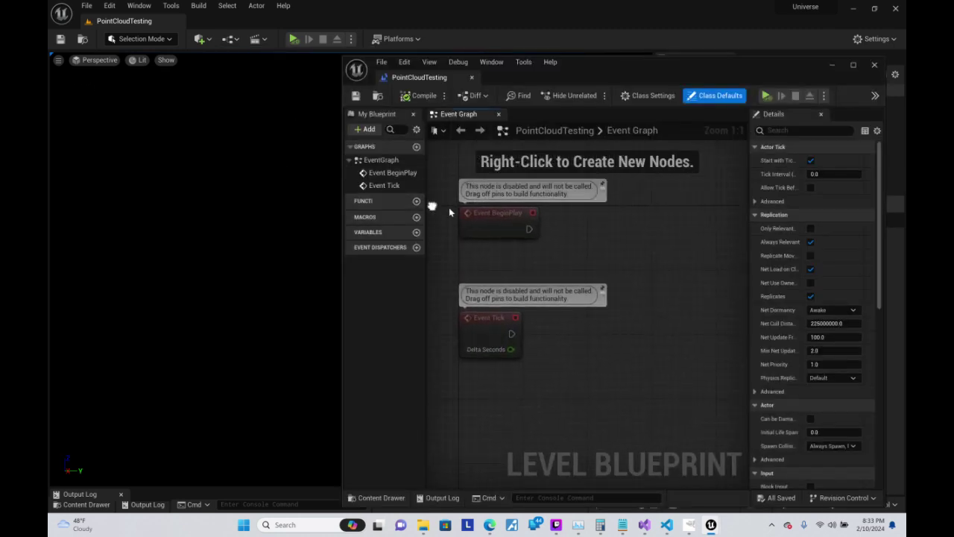
pyautogui.moveTo(714, 259); pyautogui.dragTo(699, 278, button='right')
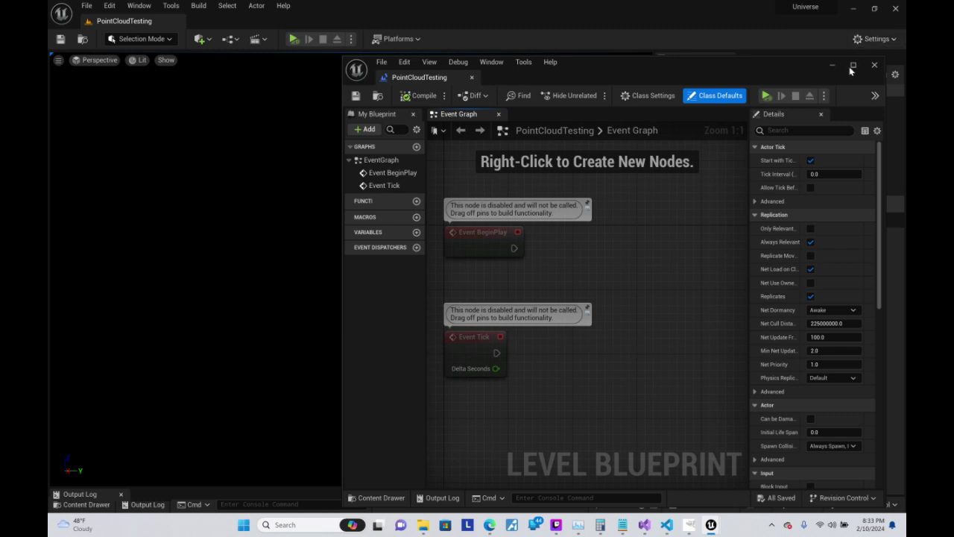
pyautogui.click(853, 66)
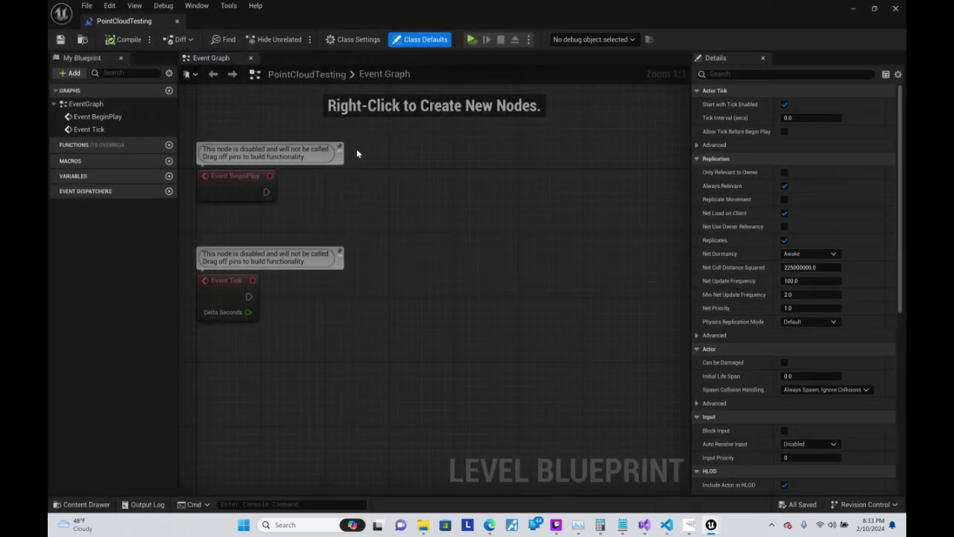
pyautogui.click(86, 5)
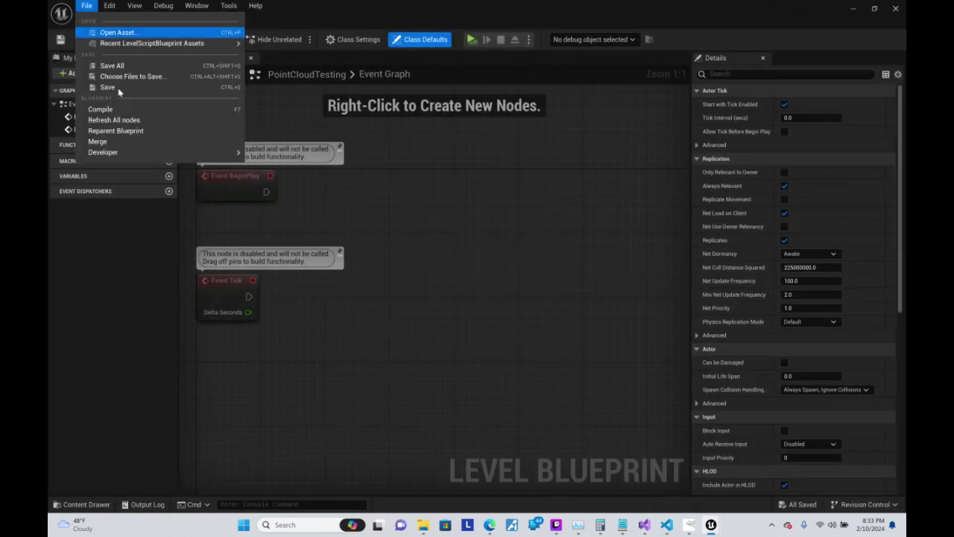
# - Add a Create Spiral Instance node to the event graph, deleting the stray Spiral Point Cloud node
pyautogui.rightClick(388, 221)
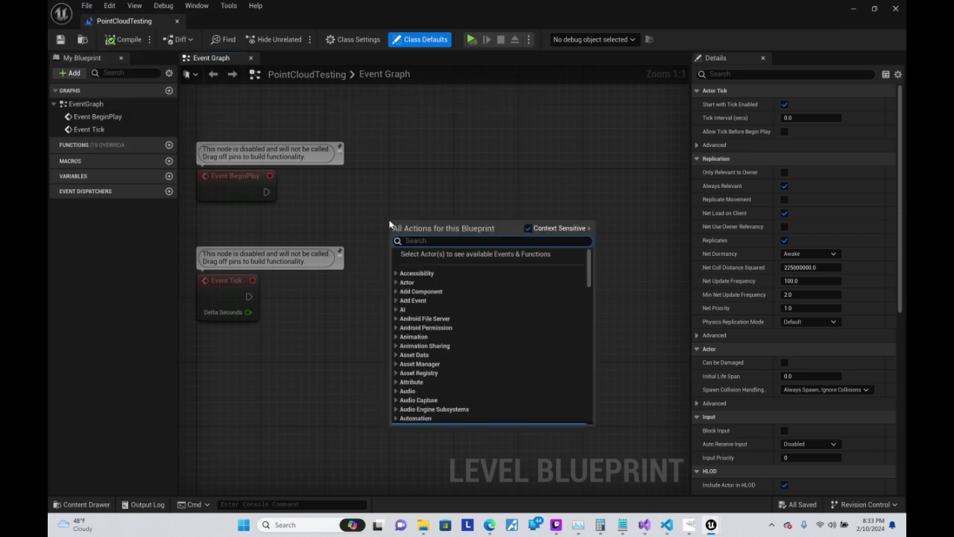
pyautogui.write('spiral')
pyautogui.press('Return')
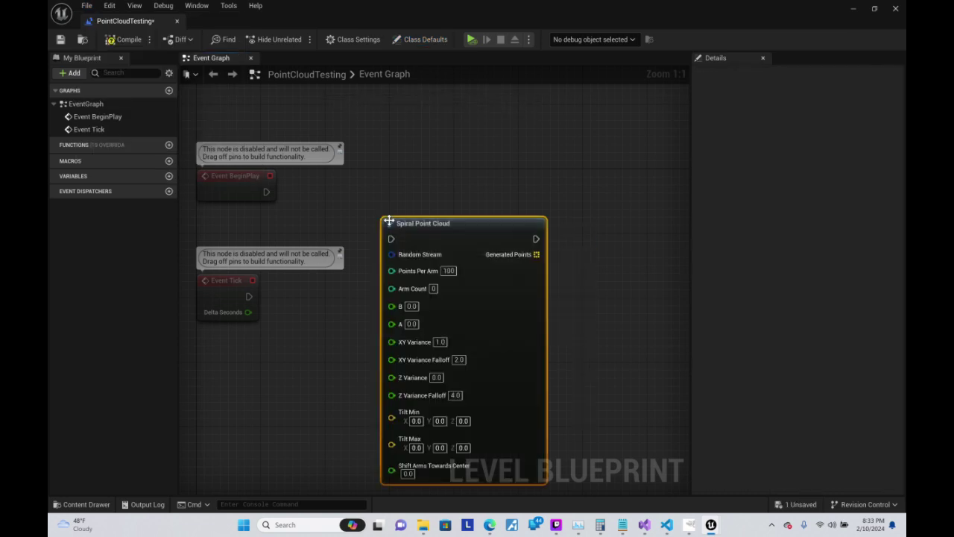
pyautogui.rightClick(394, 109)
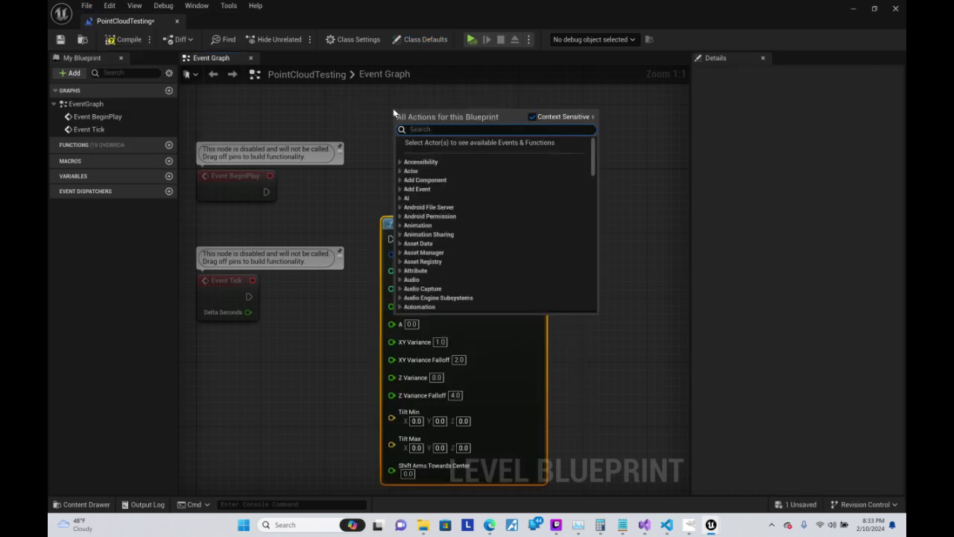
pyautogui.write('spiral')
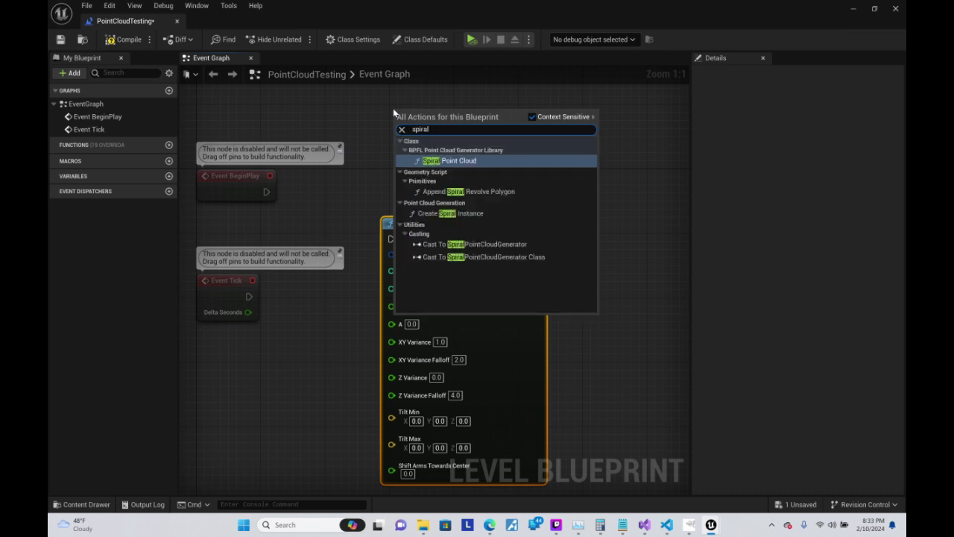
pyautogui.press('Down')
pyautogui.press('Down')
pyautogui.press('Down')
pyautogui.press('Up')
pyautogui.press('Return')
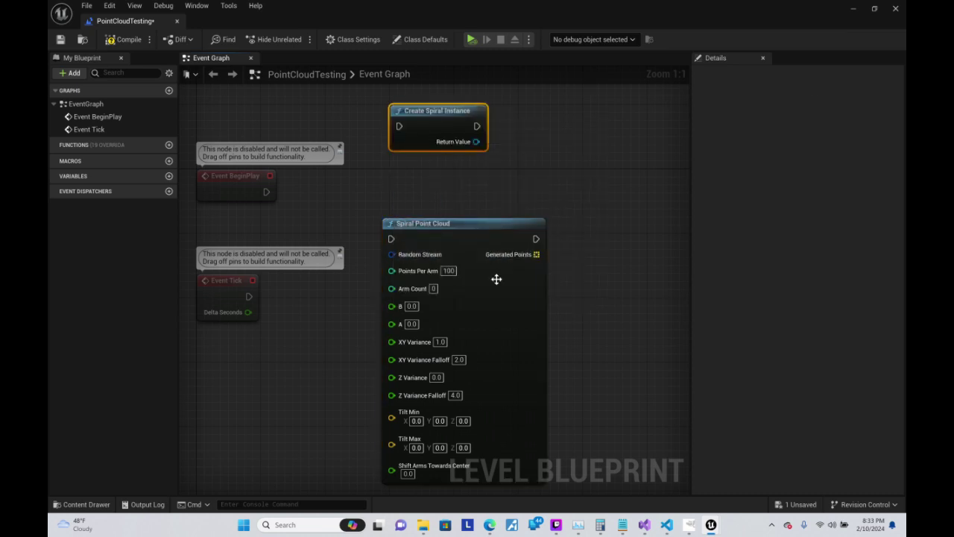
pyautogui.click(536, 328)
pyautogui.press('Delete')
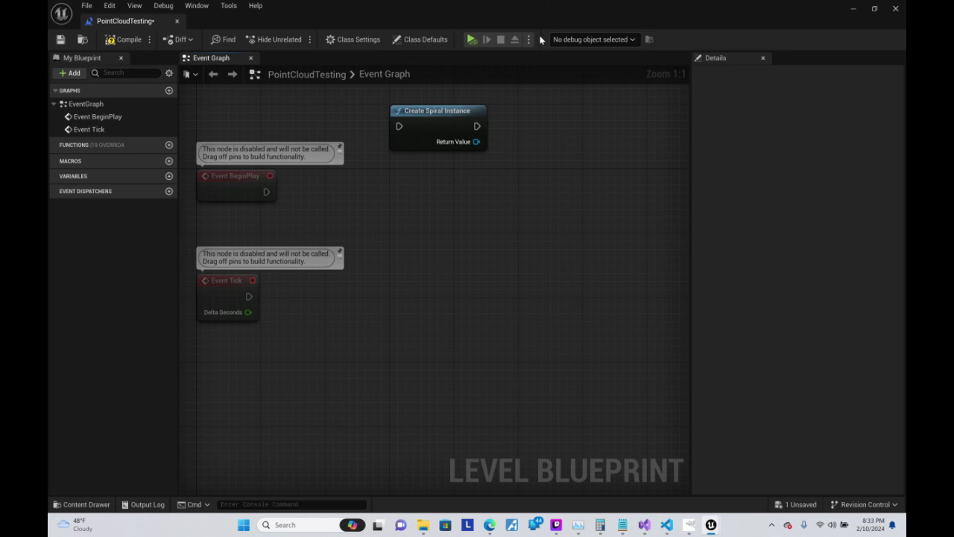
# - Wire Create Spiral Instance's Return Value into a Set NumPoints node with Num Points 1800
pyautogui.moveTo(476, 142); pyautogui.dragTo(545, 257)
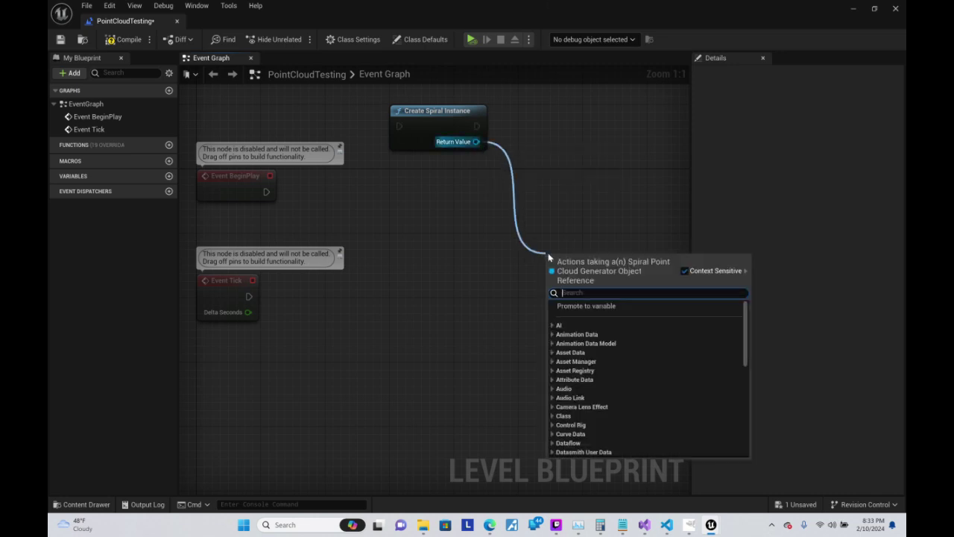
pyautogui.write('set num')
pyautogui.press('Return')
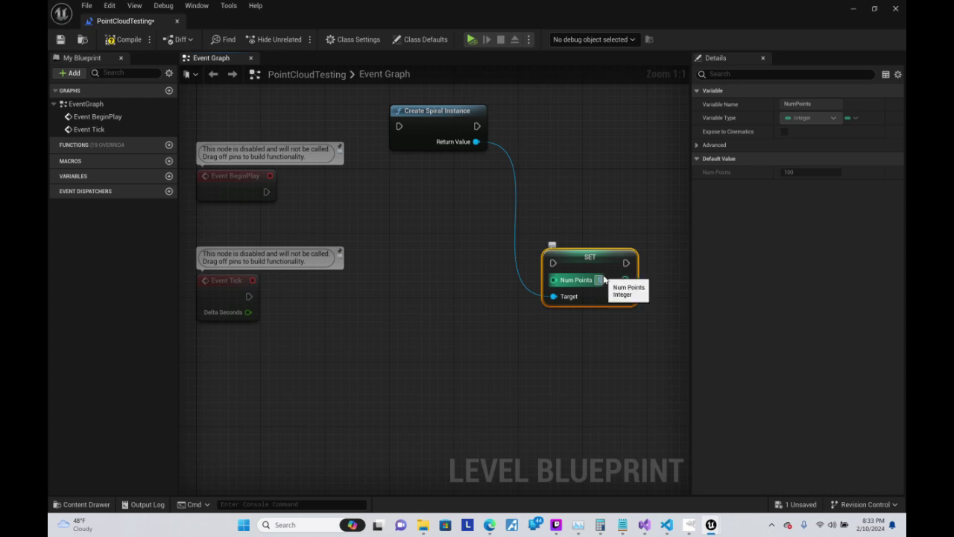
pyautogui.write('1000')
pyautogui.press('Return')
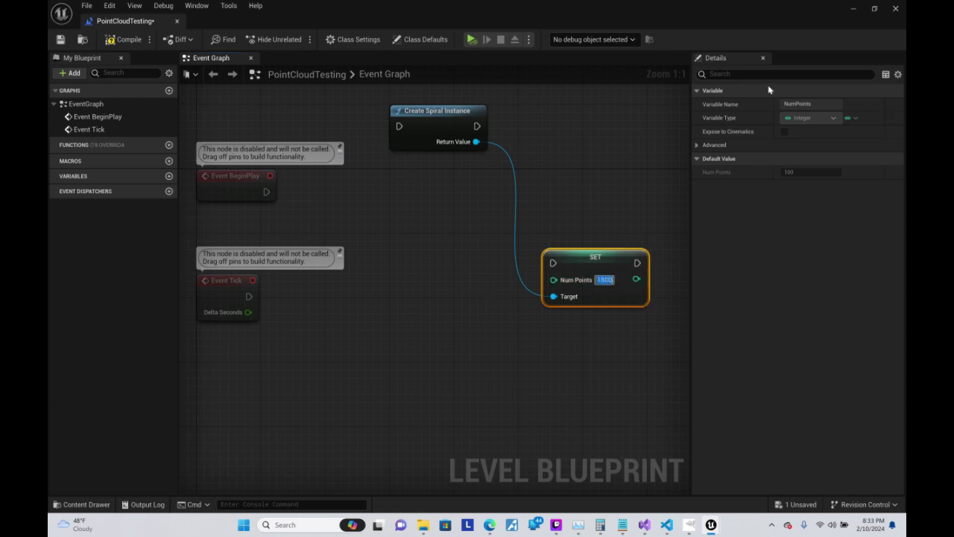
pyautogui.moveTo(604, 105); pyautogui.dragTo(426, 158, button='right')
pyautogui.rightClick(411, 175)
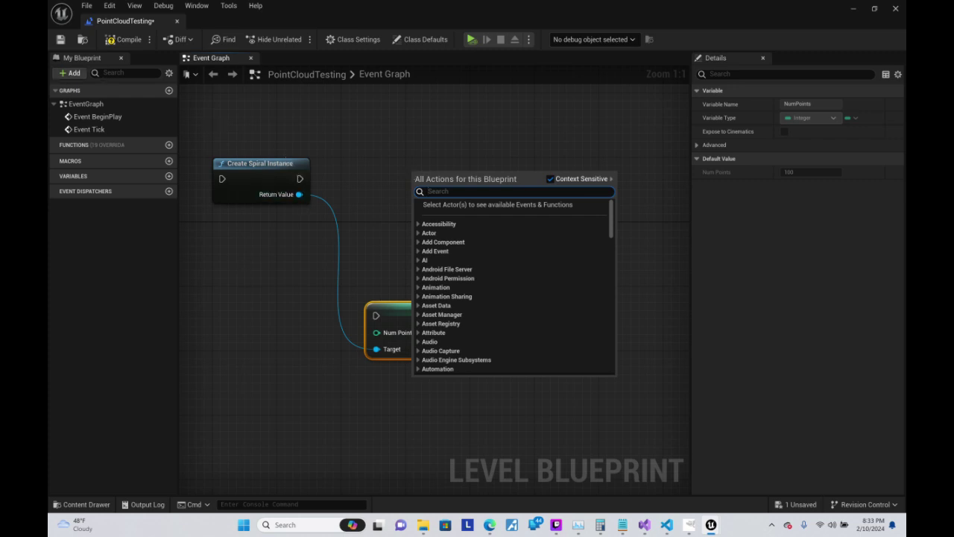
pyautogui.moveTo(302, 180); pyautogui.dragTo(386, 175, button='right')
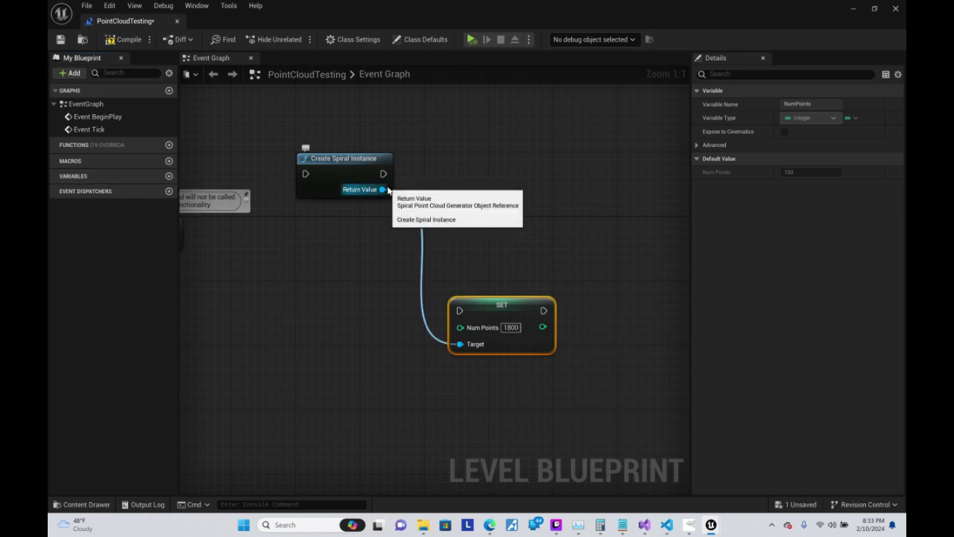
# - Add a variable NewVar of type Spiral Point Cloud Generator reference
pyautogui.click(169, 176)
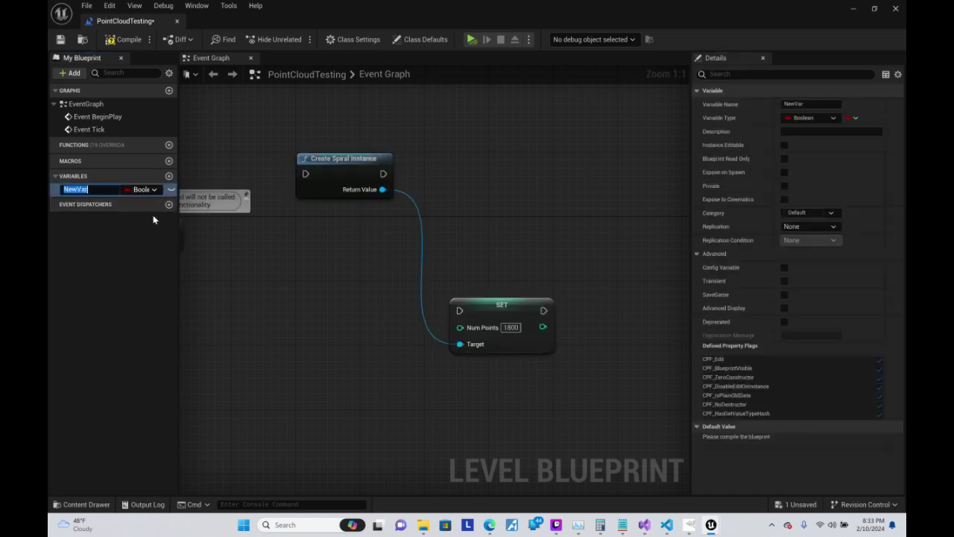
pyautogui.press('Return')
pyautogui.click(146, 190)
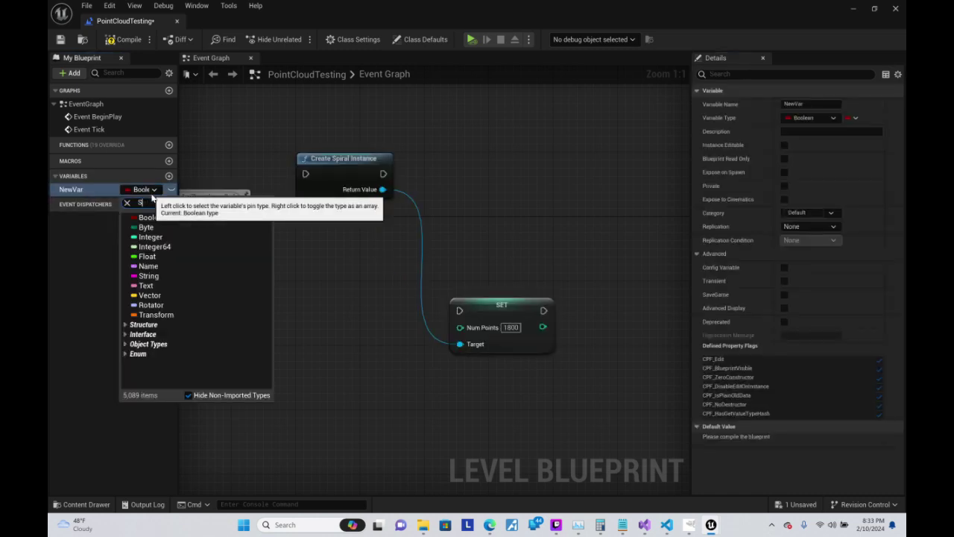
pyautogui.write('piral')
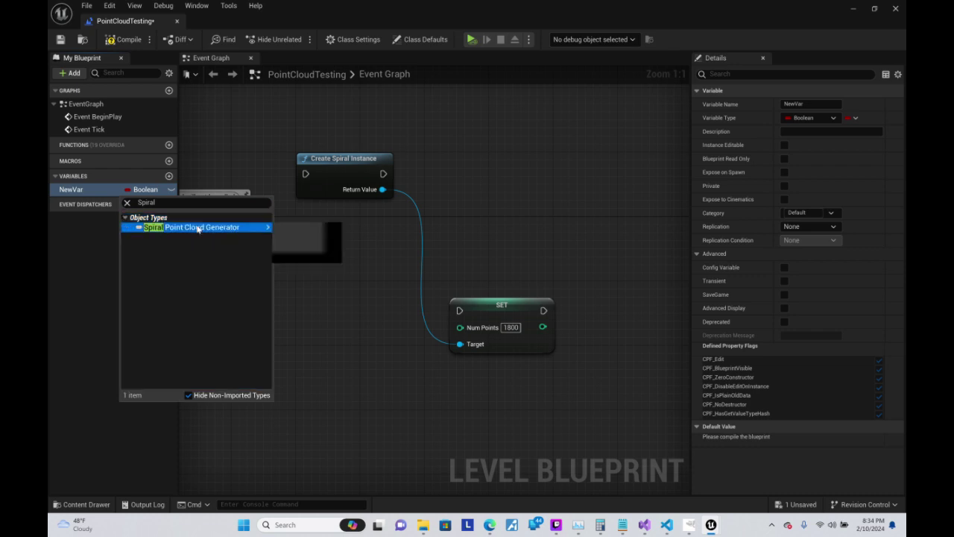
pyautogui.click(198, 229)
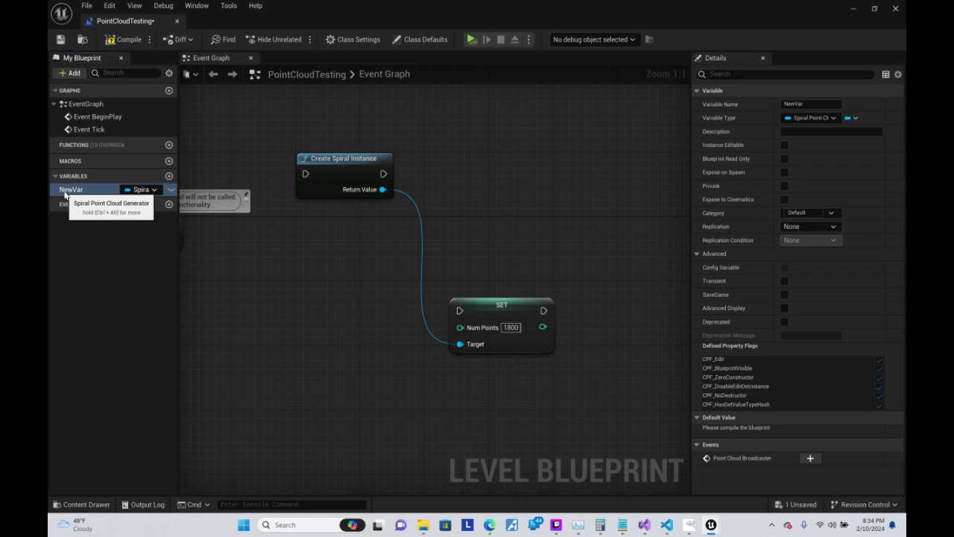
# - Store Create Spiral Instance's result in a SET NewVar node that feeds the Num Points setter
pyautogui.moveTo(64, 191); pyautogui.dragTo(440, 165)
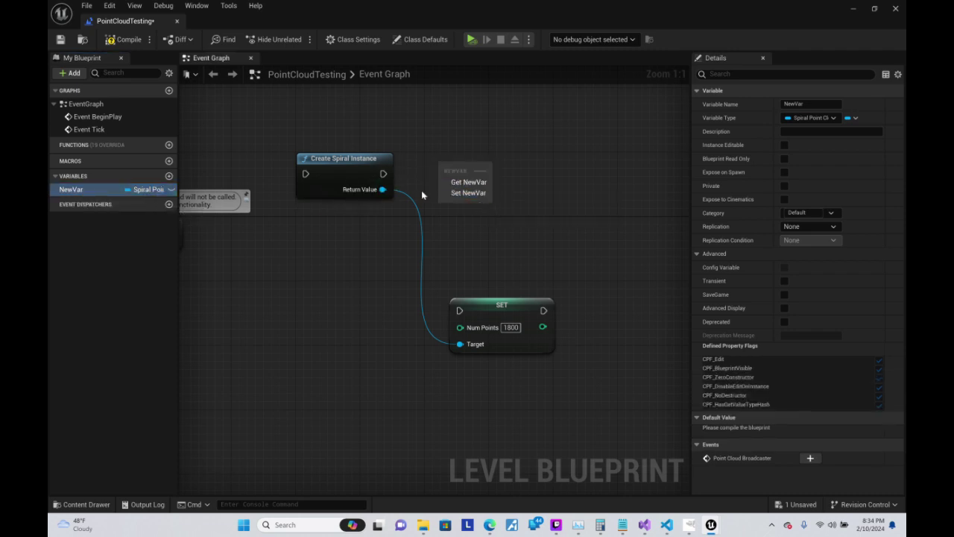
pyautogui.click(468, 193)
pyautogui.moveTo(382, 190)
pyautogui.mouseDown()
pyautogui.moveTo(430, 198)
pyautogui.moveTo(444, 189)
pyautogui.moveTo(383, 174)
pyautogui.mouseUp()
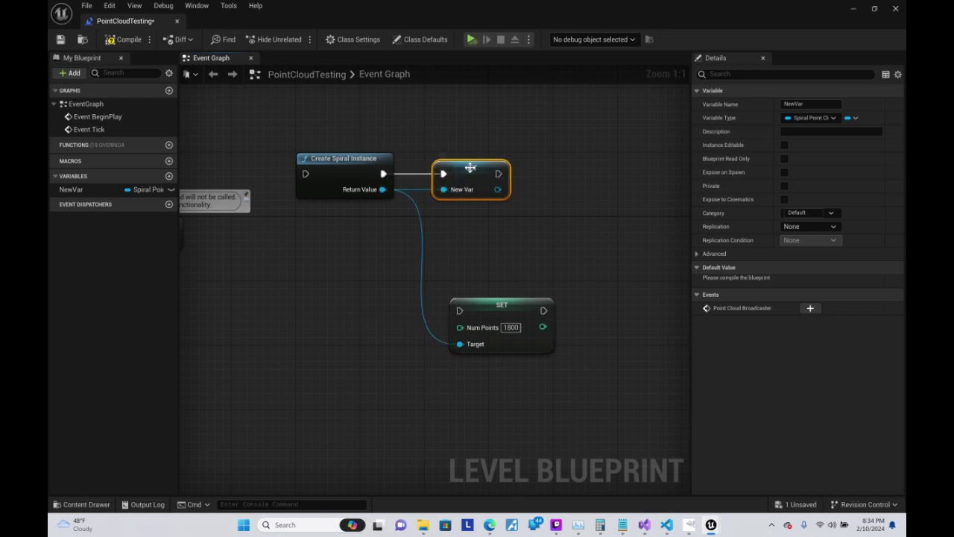
pyautogui.moveTo(471, 167); pyautogui.dragTo(369, 313)
pyautogui.moveTo(404, 319); pyautogui.dragTo(459, 310)
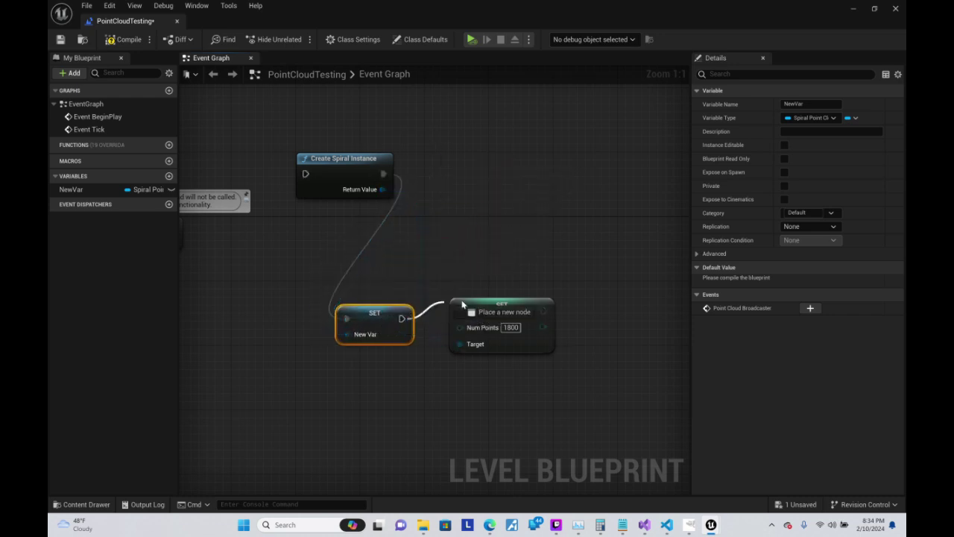
pyautogui.moveTo(401, 333); pyautogui.dragTo(460, 344)
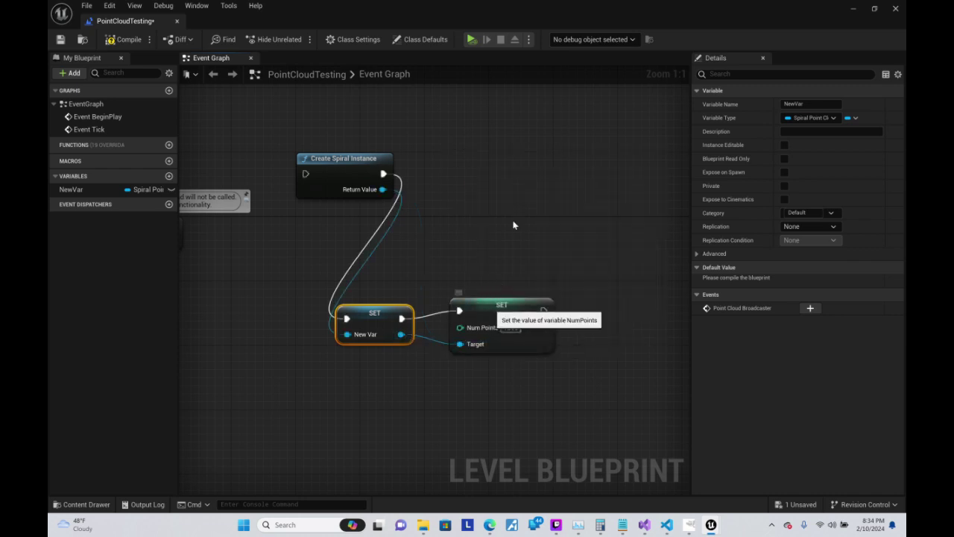
pyautogui.moveTo(480, 301); pyautogui.dragTo(496, 190)
pyautogui.moveTo(374, 311); pyautogui.dragTo(398, 222)
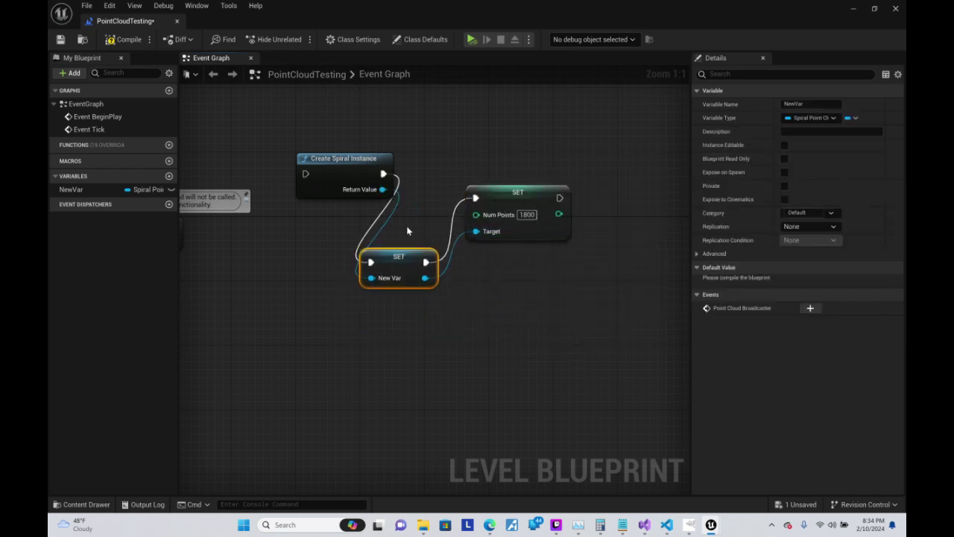
# - Wire Event BeginPlay into Create Spiral Instance, then compile and save
pyautogui.click(124, 39)
pyautogui.click(61, 39)
pyautogui.moveTo(280, 206); pyautogui.dragTo(366, 223, button='right')
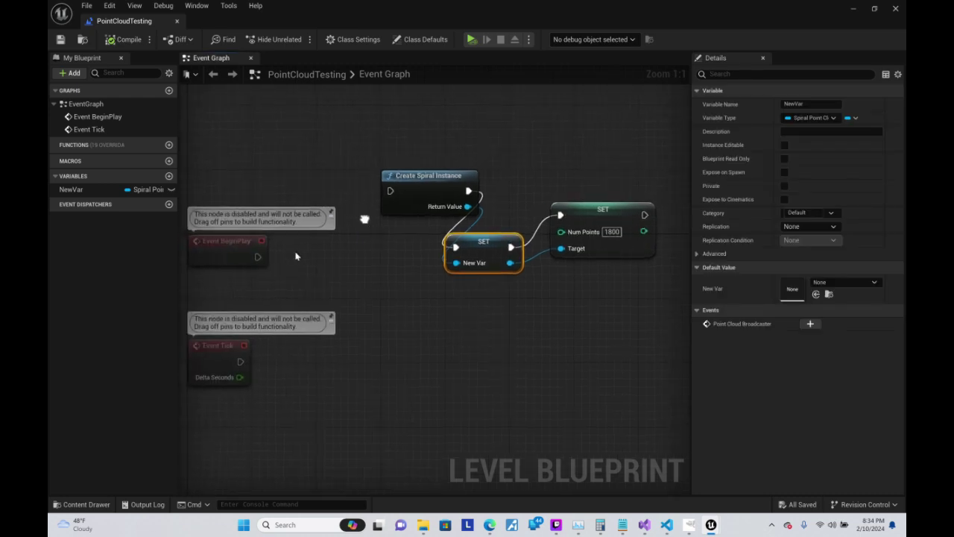
pyautogui.moveTo(257, 256); pyautogui.dragTo(391, 191)
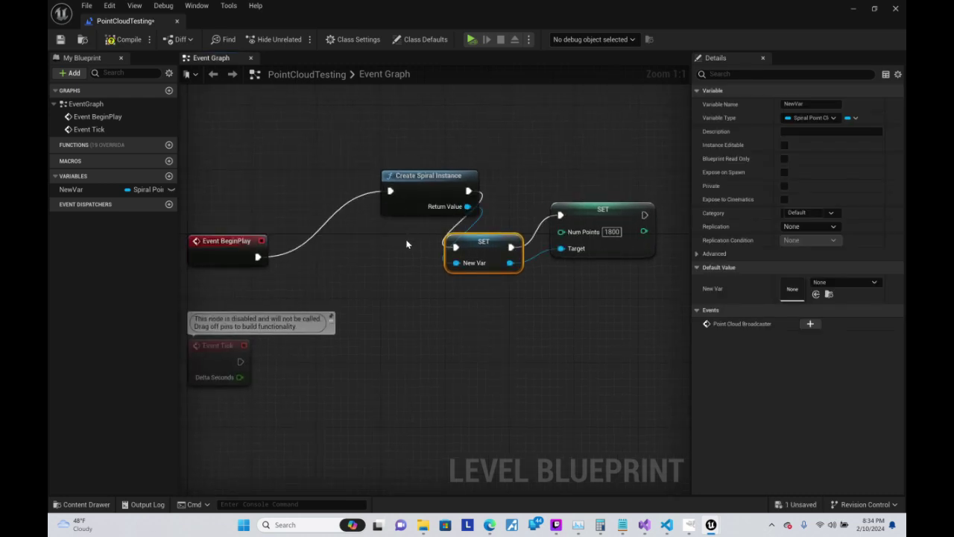
pyautogui.click(60, 39)
# - Search NewVar's actions for 'setrandom' to add a Random Stream setter
pyautogui.moveTo(599, 197); pyautogui.dragTo(433, 160, button='right')
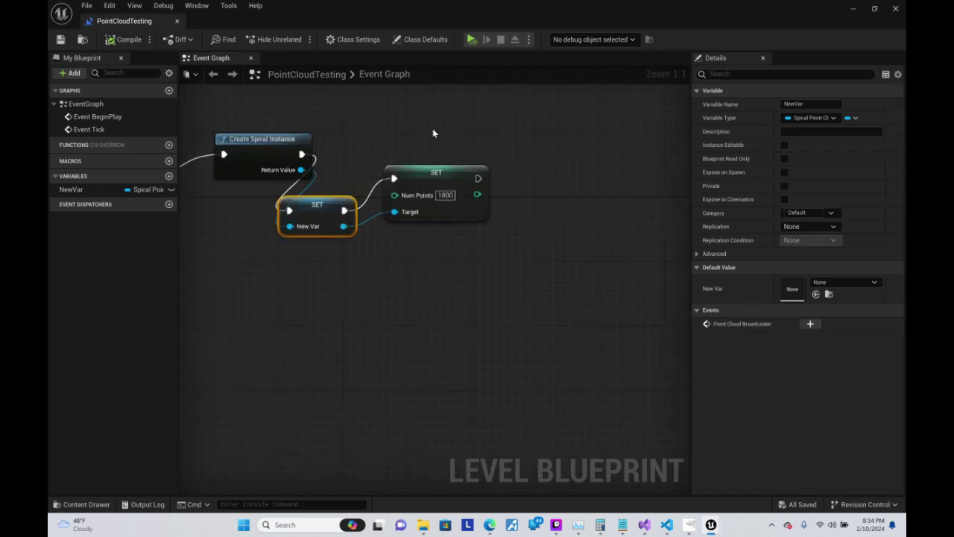
pyautogui.moveTo(343, 226); pyautogui.dragTo(388, 265)
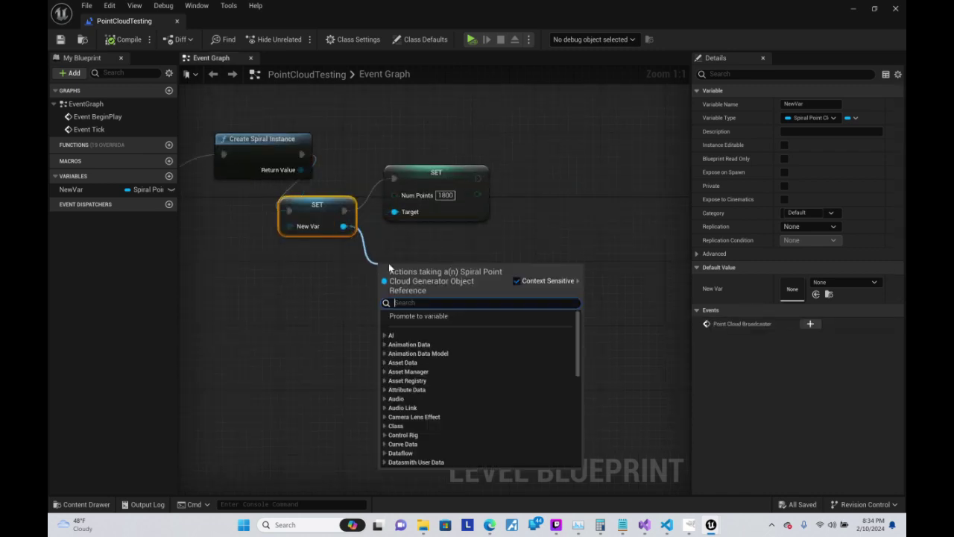
pyautogui.write('set')
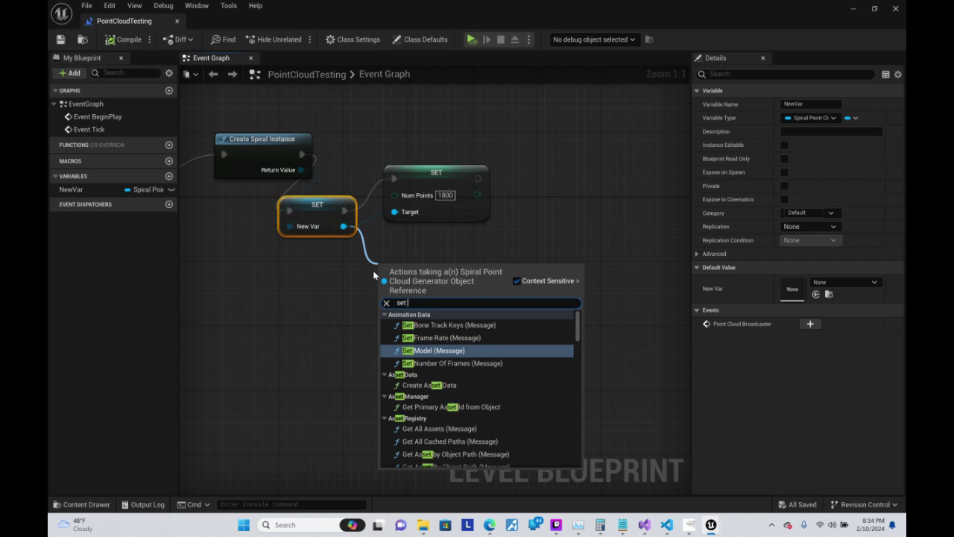
pyautogui.write('rando')
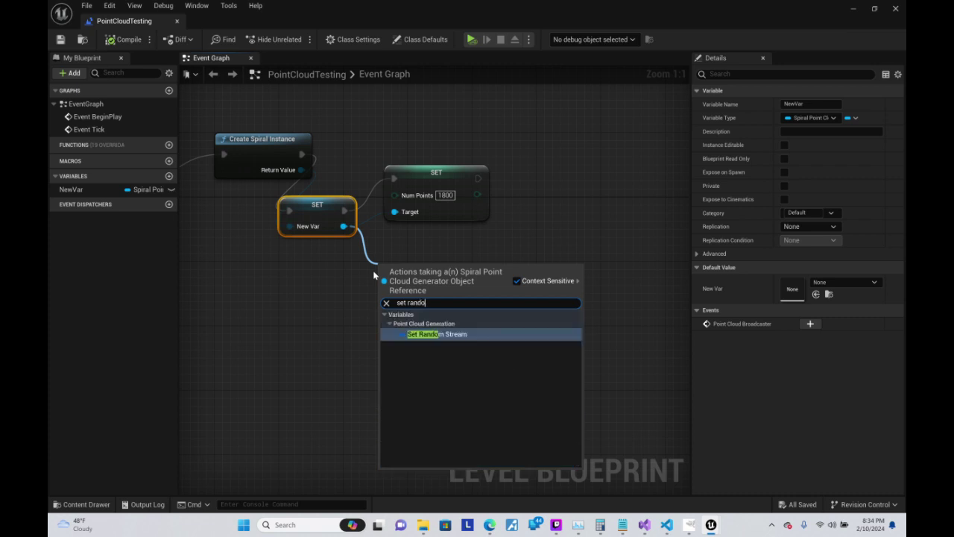
pyautogui.write('m')
# - Add a Set Random Stream node on NewVar fed by a Make Random Stream node
pyautogui.press('Return')
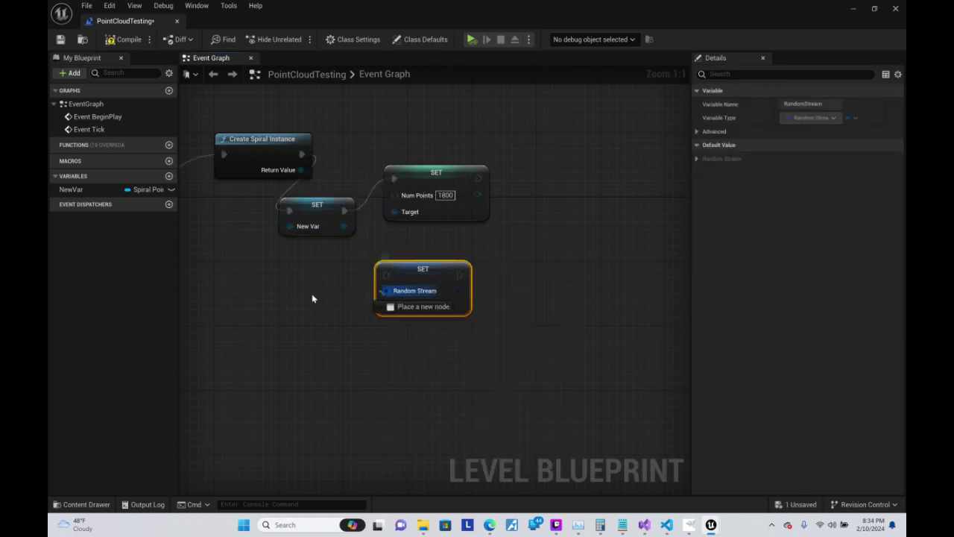
pyautogui.moveTo(387, 291); pyautogui.dragTo(296, 300)
pyautogui.write('create')
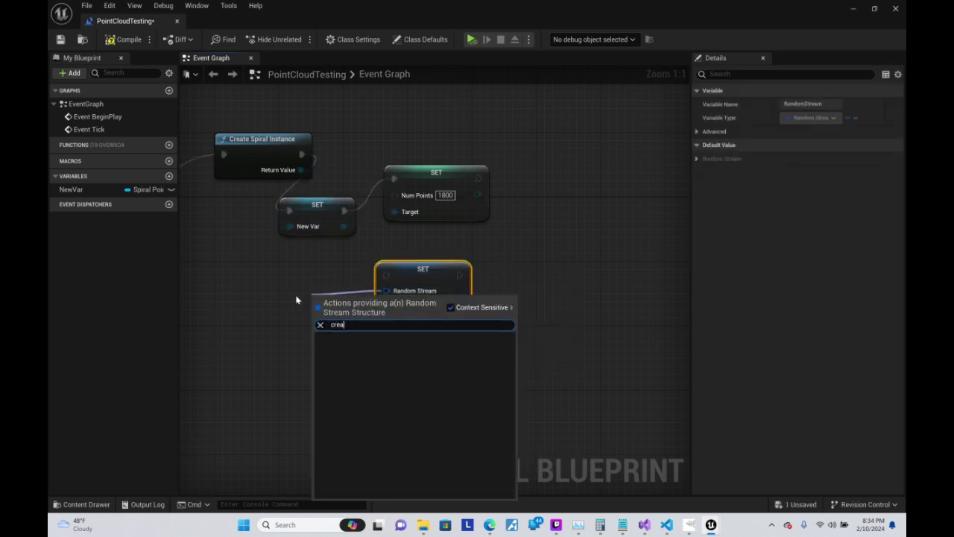
pyautogui.press('BackSpace')
pyautogui.press('BackSpace')
pyautogui.press('BackSpace')
pyautogui.write('random')
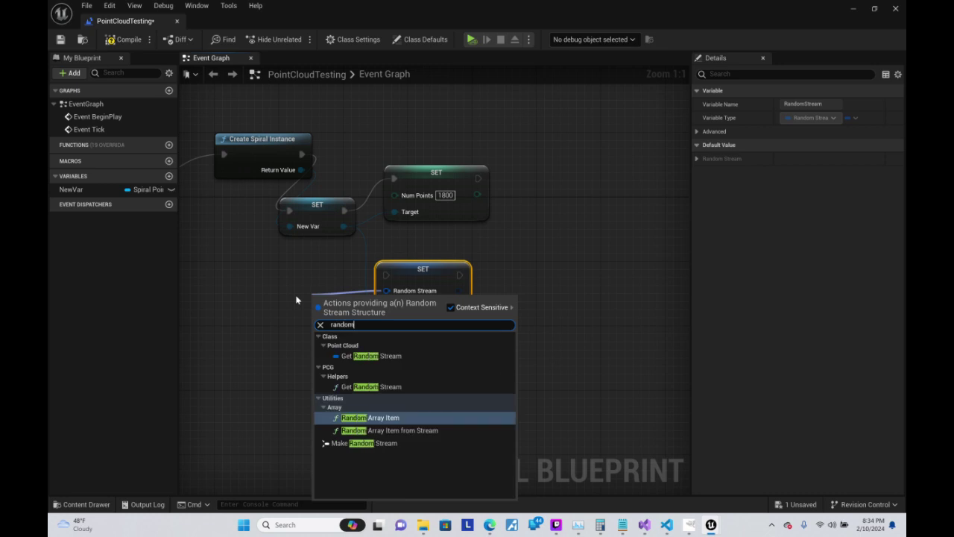
pyautogui.press('Up')
pyautogui.press('Up')
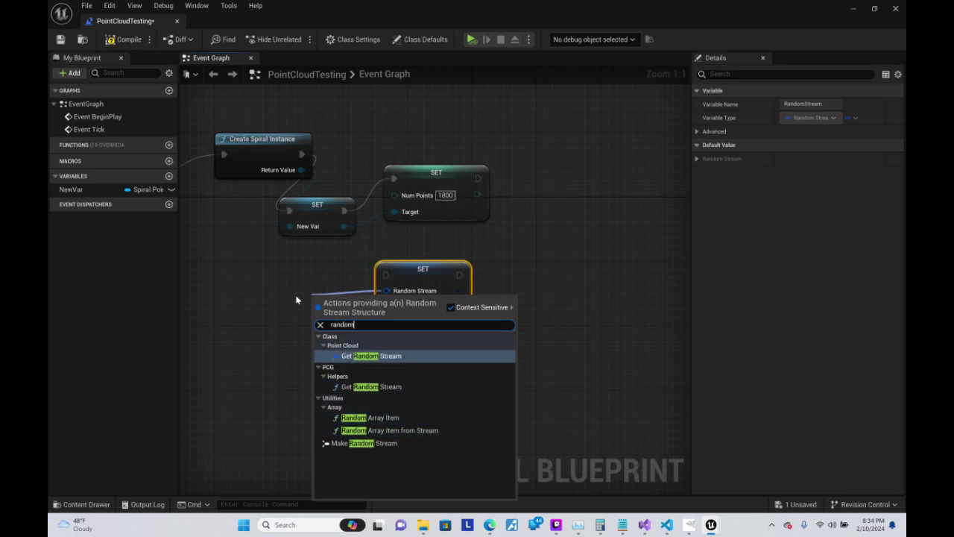
pyautogui.press('Down')
pyautogui.press('Down')
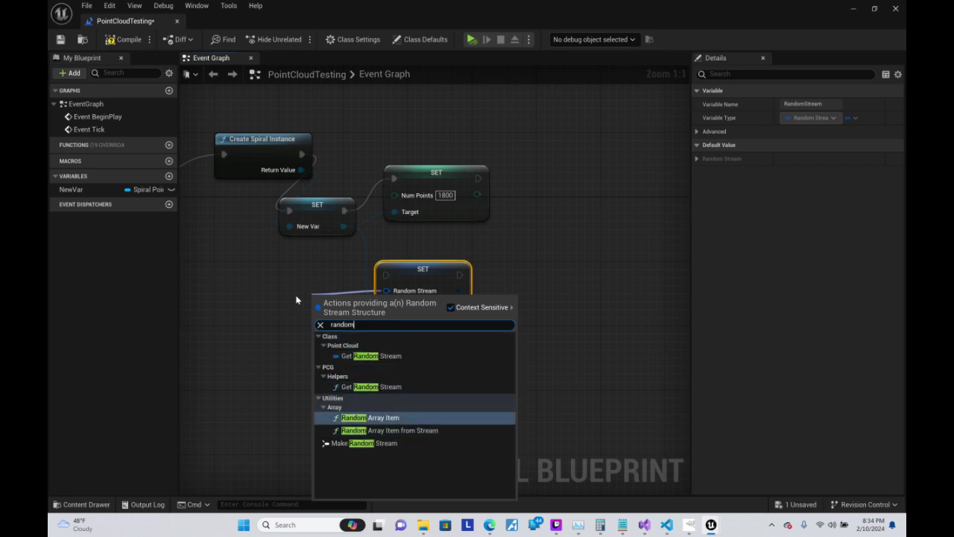
pyautogui.press('Down')
pyautogui.press('Down')
pyautogui.press('Return')
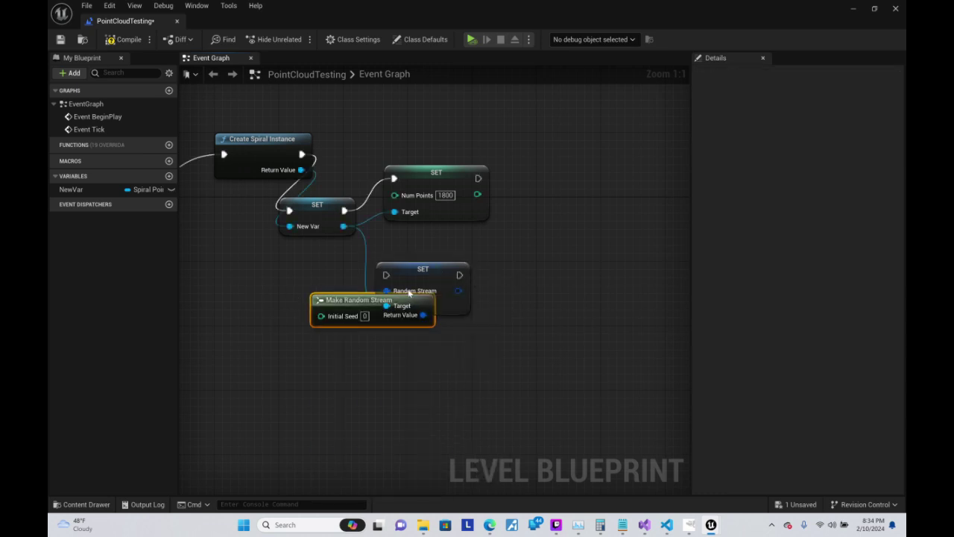
# - Arrange the Random Stream nodes and chain the Num Points setter into Set Random Stream
pyautogui.moveTo(362, 304); pyautogui.dragTo(268, 304)
pyautogui.moveTo(426, 266); pyautogui.dragTo(385, 342, button='right')
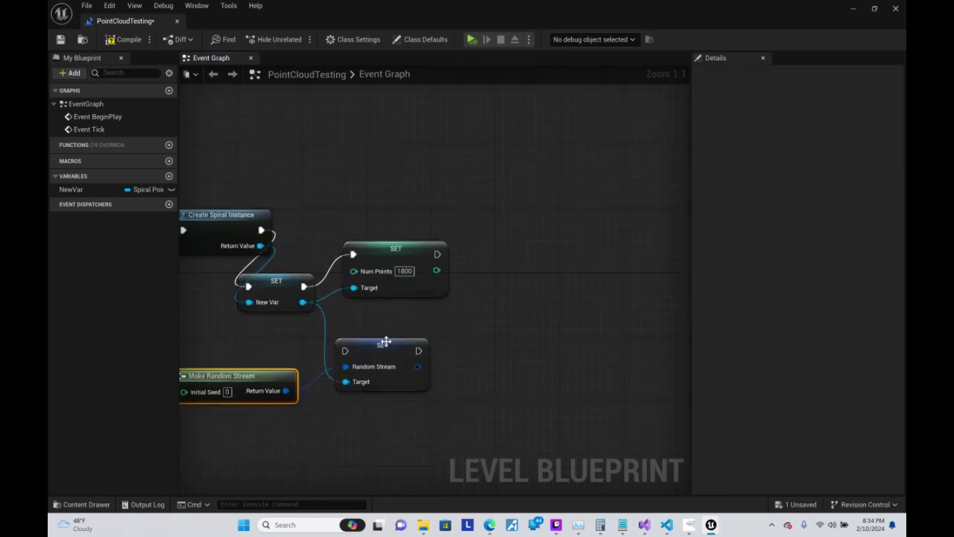
pyautogui.moveTo(385, 342); pyautogui.dragTo(392, 317)
pyautogui.moveTo(437, 255)
pyautogui.mouseDown()
pyautogui.moveTo(372, 324)
pyautogui.moveTo(325, 289)
pyautogui.moveTo(343, 339)
pyautogui.mouseUp()
# - Bind a custom event PointCloudGenerated to NewVar's Point Cloud Broadcaster after Set Random Stream
pyautogui.write('bind')
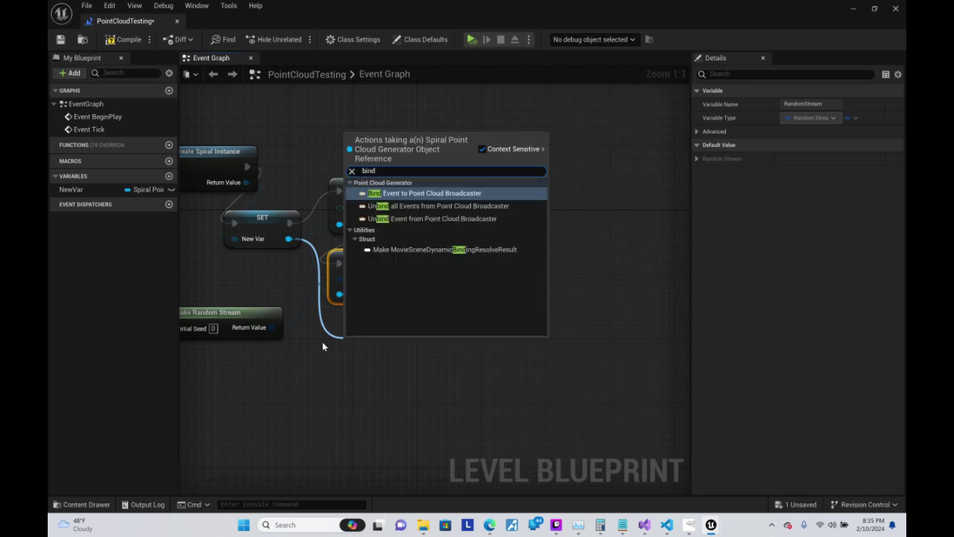
pyautogui.press('Return')
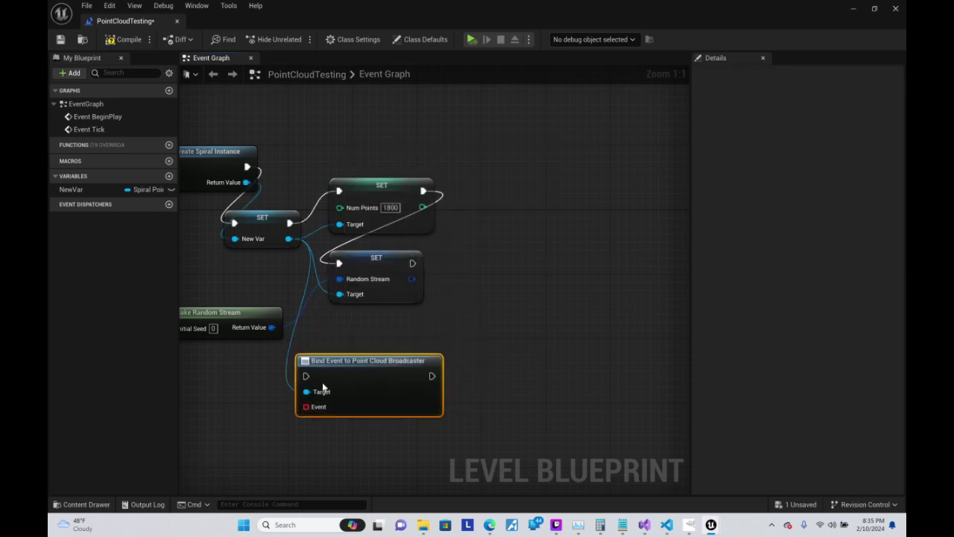
pyautogui.moveTo(322, 375); pyautogui.dragTo(258, 424)
pyautogui.write('custom')
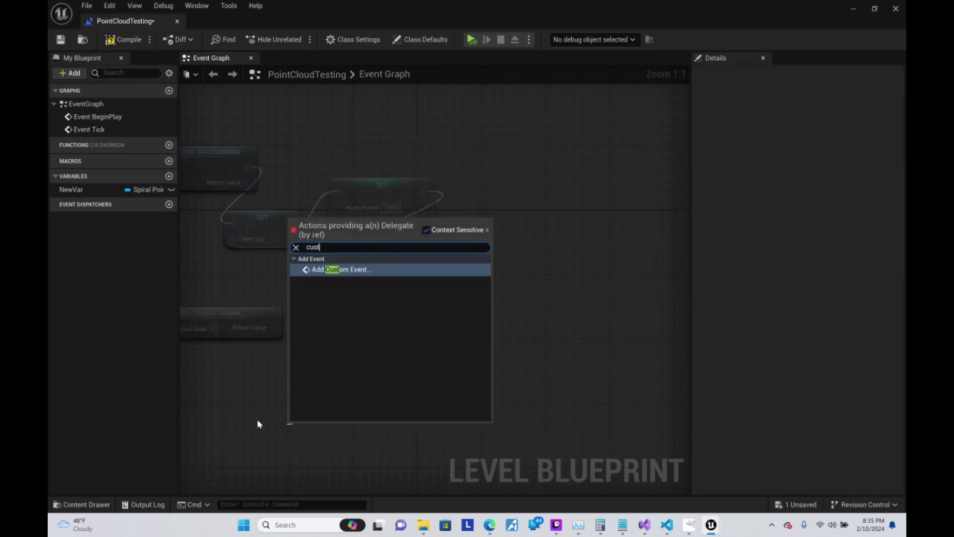
pyautogui.press('Return')
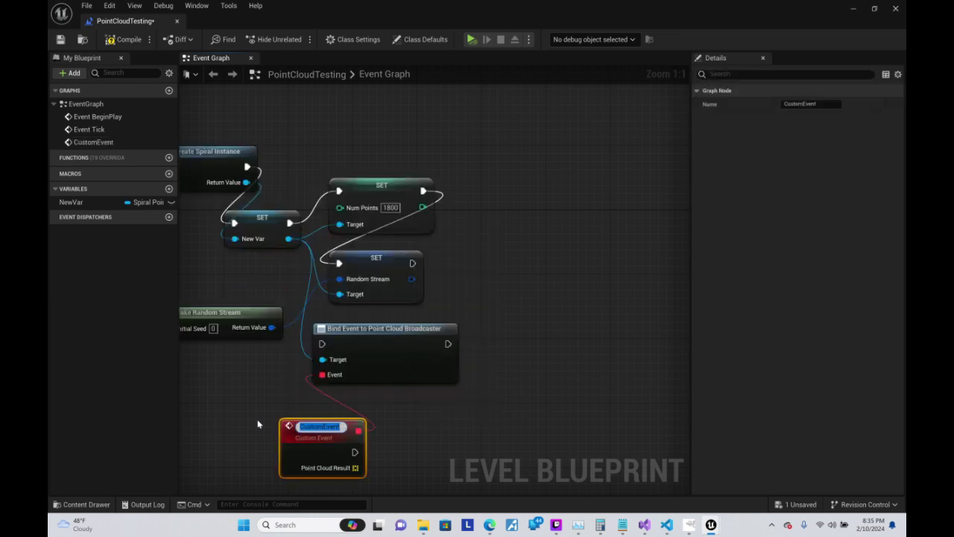
pyautogui.write('Point')
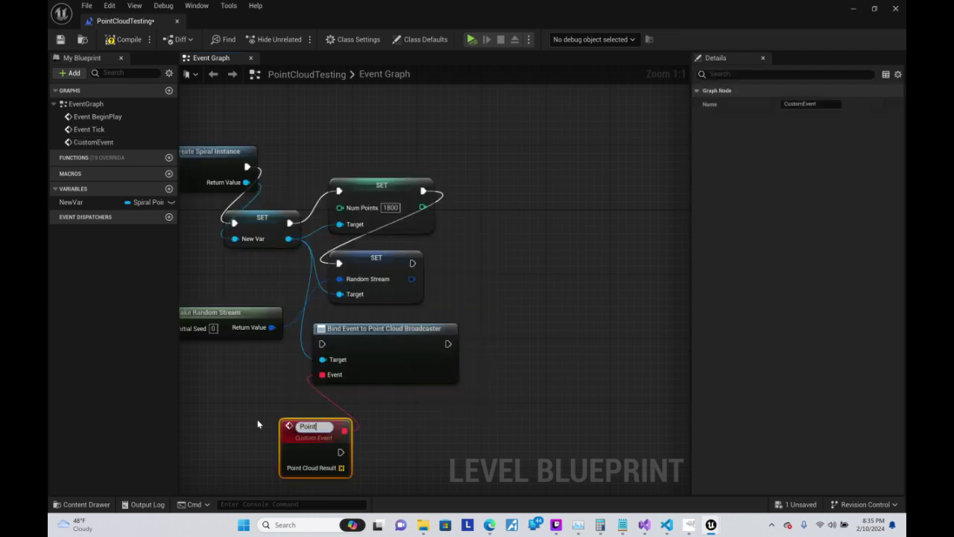
pyautogui.write('CloudGenerated')
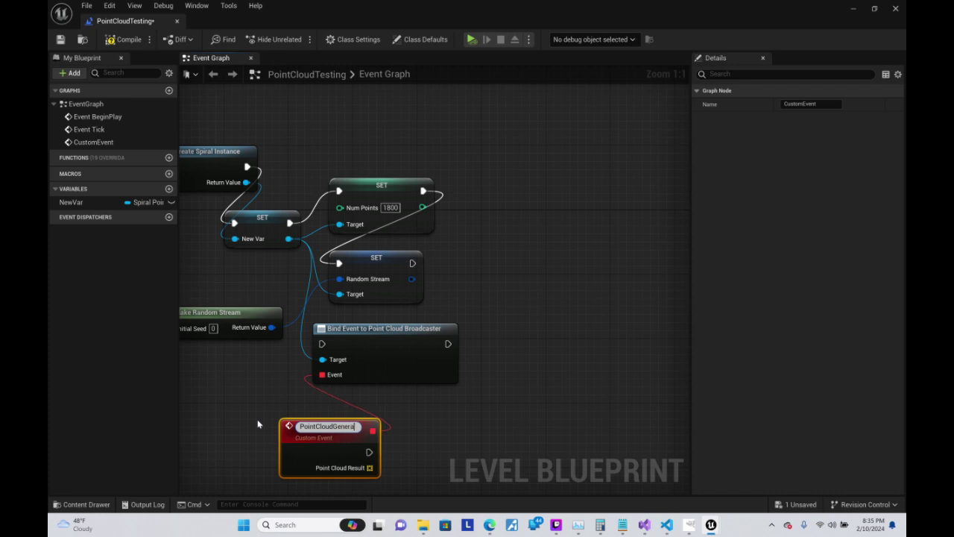
pyautogui.press('Return')
pyautogui.moveTo(551, 329); pyautogui.dragTo(512, 178, button='right')
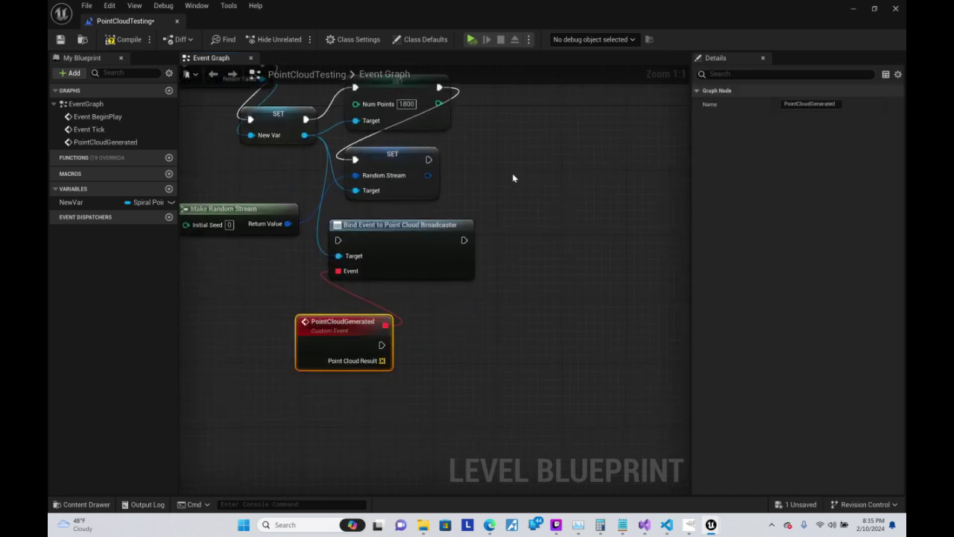
pyautogui.moveTo(429, 160); pyautogui.dragTo(339, 240)
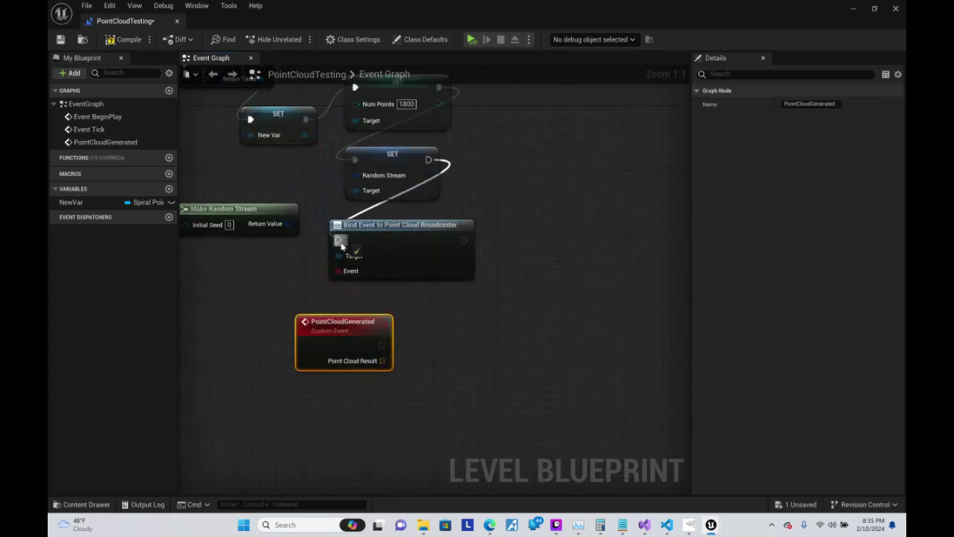
# - Add a Generate Point Cloud node wired from New Var
pyautogui.moveTo(492, 238); pyautogui.dragTo(461, 248, button='right')
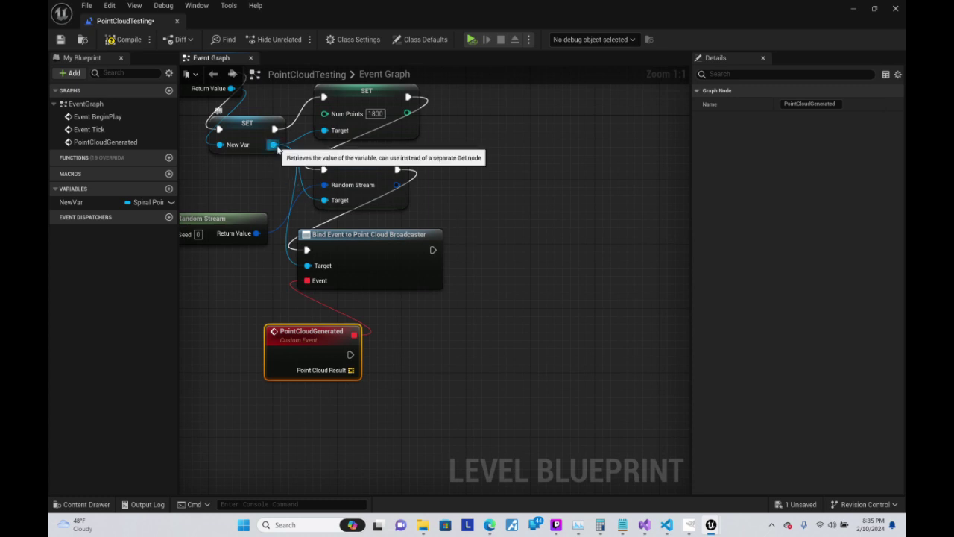
pyautogui.moveTo(274, 145); pyautogui.dragTo(513, 212)
pyautogui.write('generate')
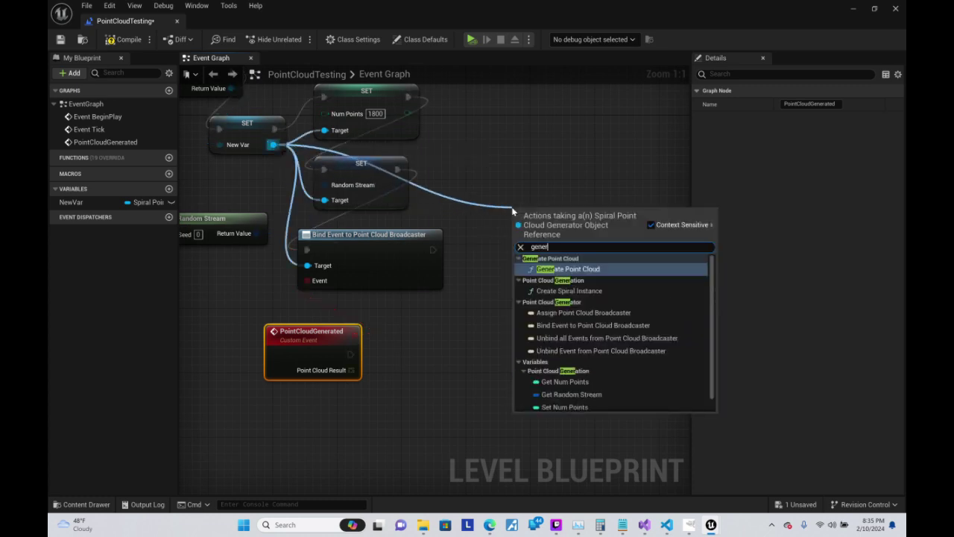
pyautogui.press('Return')
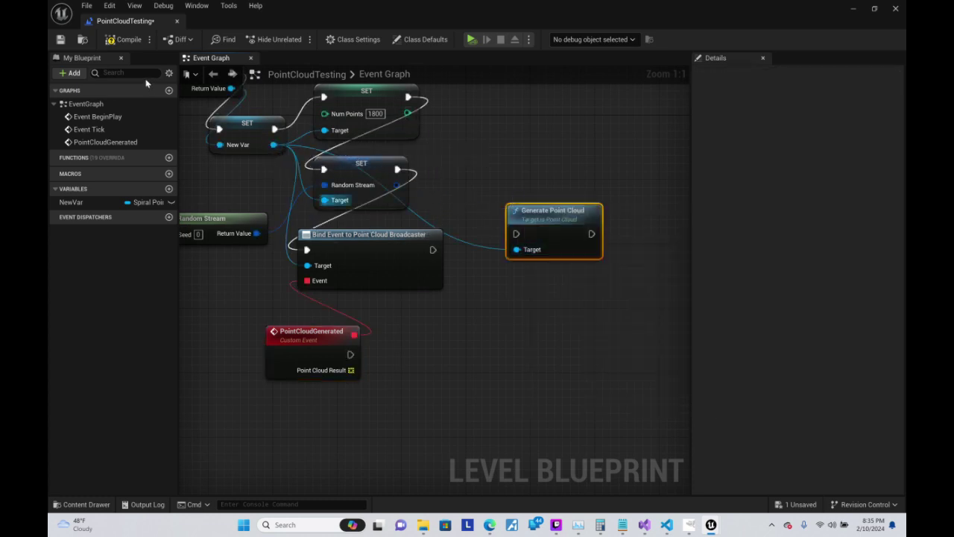
# - Compile the Level Blueprint and delete the PointCloudGenerated event node
pyautogui.click(117, 41)
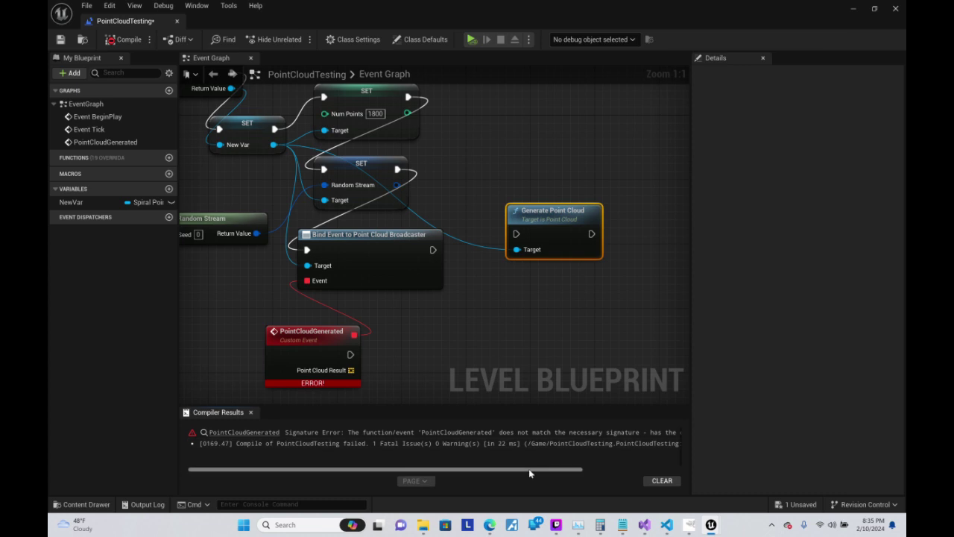
pyautogui.moveTo(528, 469)
pyautogui.mouseDown()
pyautogui.moveTo(639, 463)
pyautogui.moveTo(484, 474)
pyautogui.mouseUp()
pyautogui.click(322, 332)
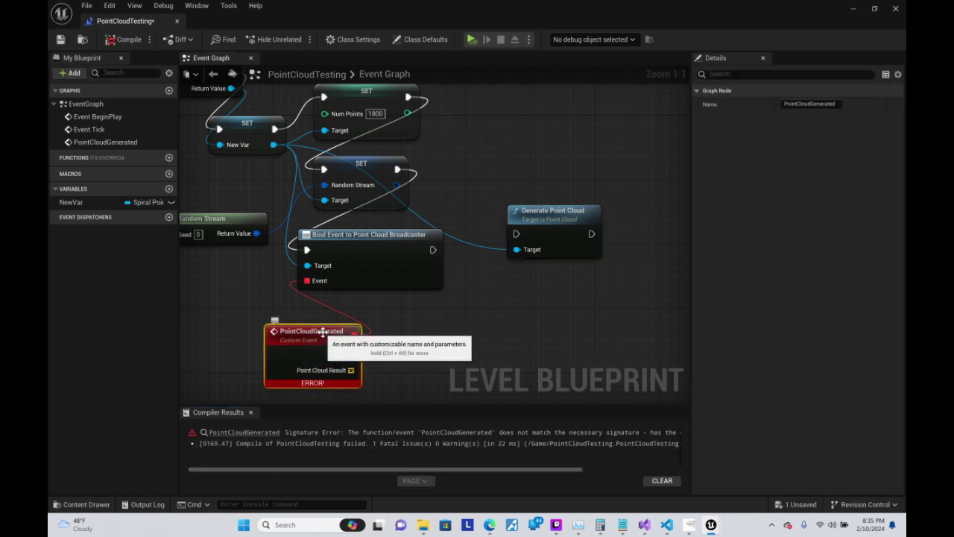
pyautogui.press('Delete')
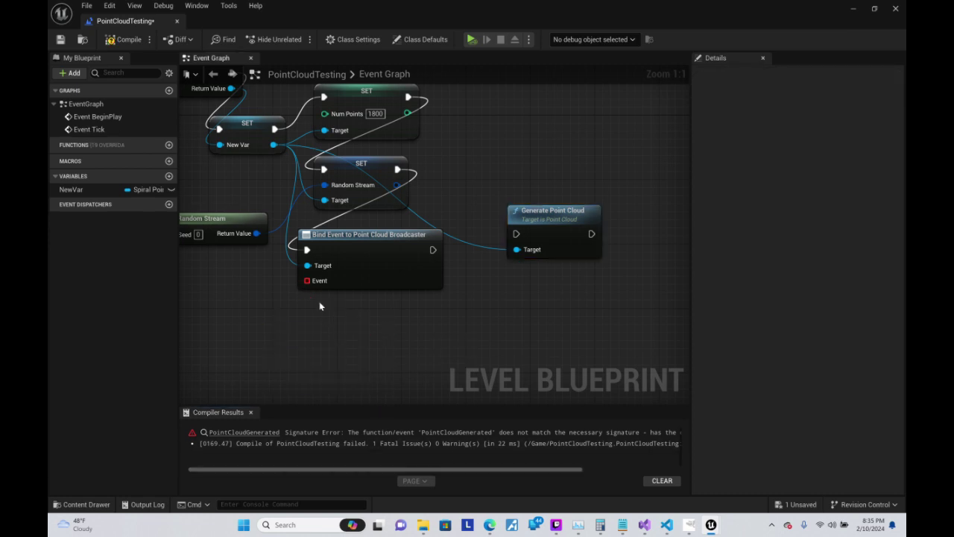
# - Bind a new CustomEvent to Bind Event's Event pin and recompile, still hitting a signature error
pyautogui.moveTo(309, 283); pyautogui.dragTo(308, 360)
pyautogui.write('custom')
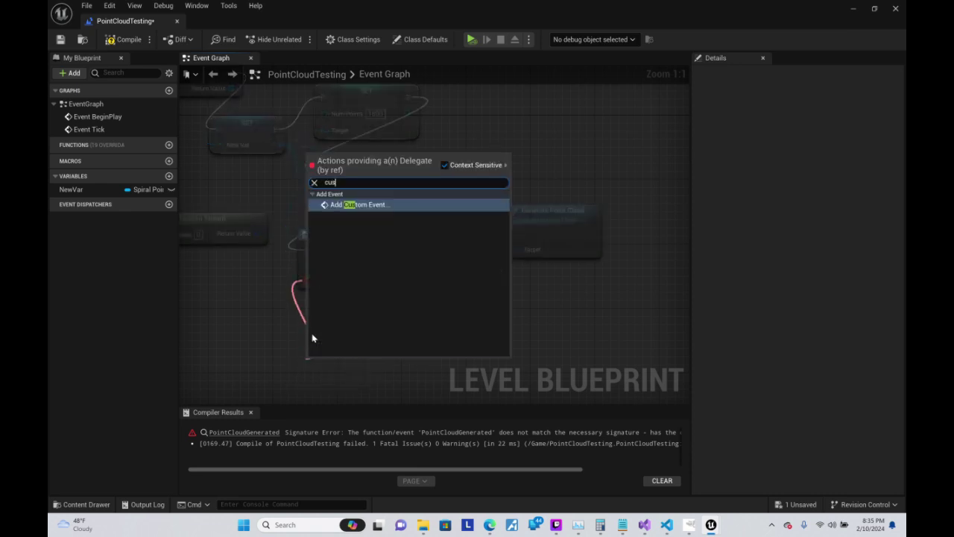
pyautogui.press('Return')
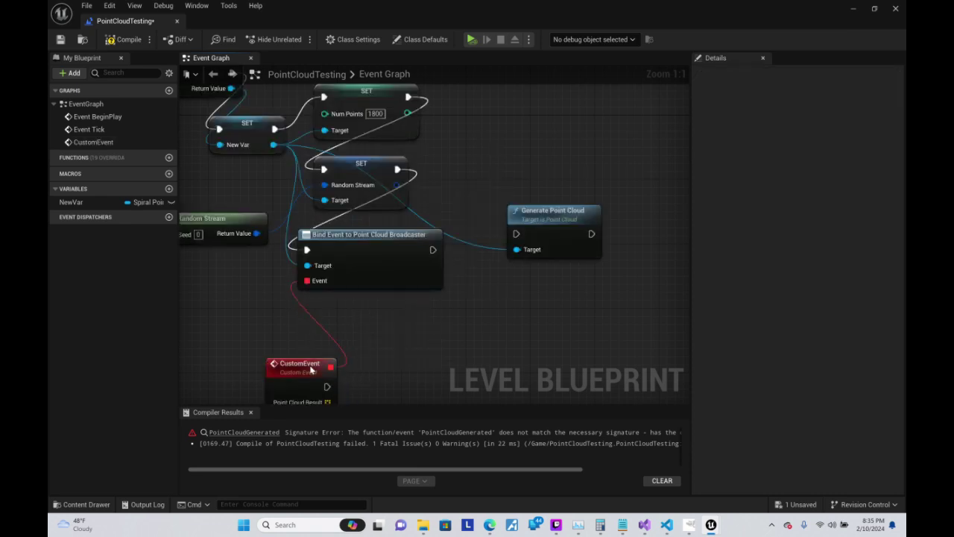
pyautogui.moveTo(313, 377); pyautogui.dragTo(315, 345)
pyautogui.click(123, 40)
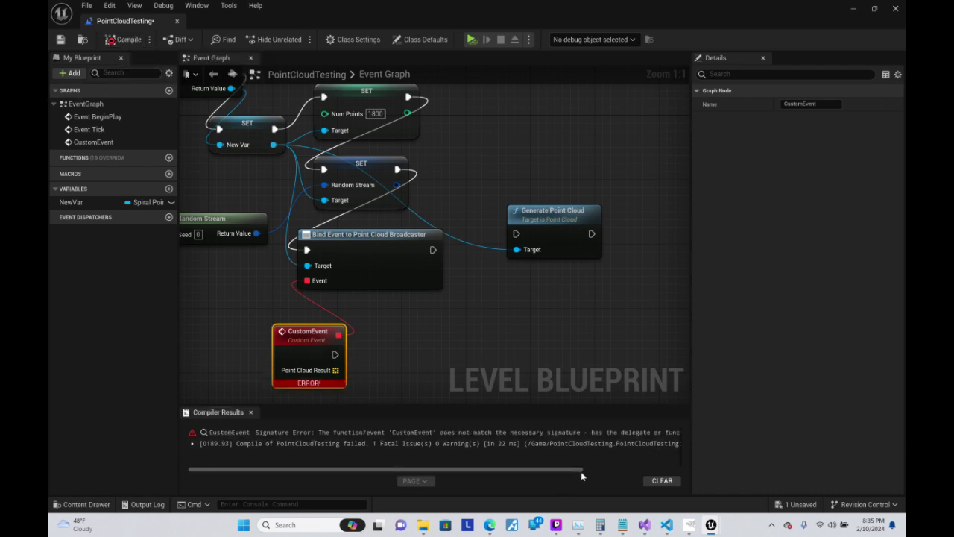
pyautogui.moveTo(581, 471)
pyautogui.mouseDown()
pyautogui.moveTo(688, 468)
pyautogui.moveTo(572, 451)
pyautogui.mouseUp()
pyautogui.click(644, 524)
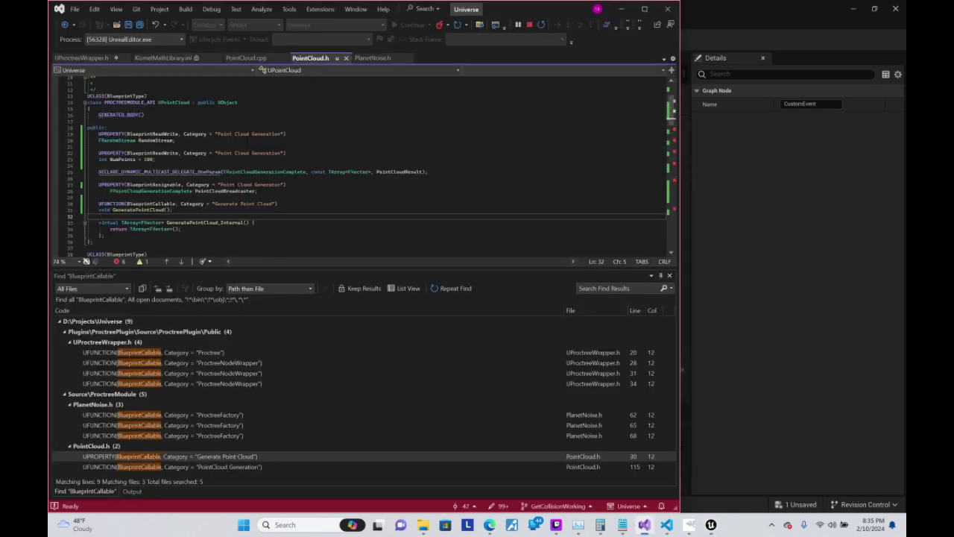
pyautogui.click(333, 172)
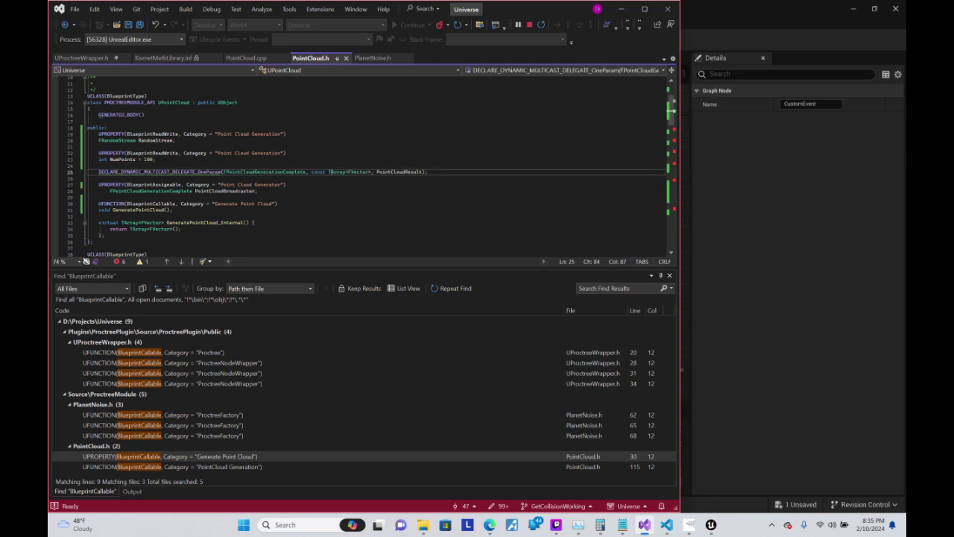
pyautogui.click(356, 171)
pyautogui.click(250, 171)
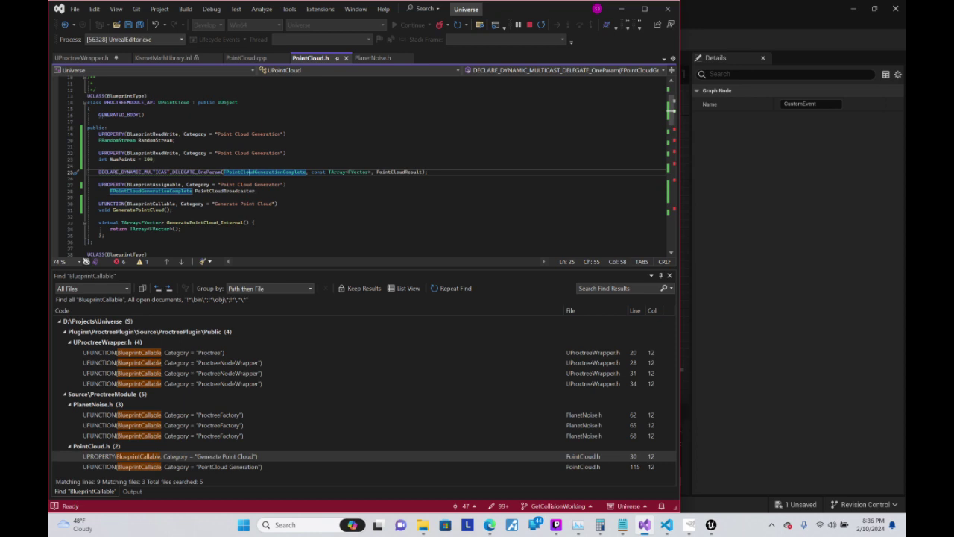
pyautogui.click(225, 191)
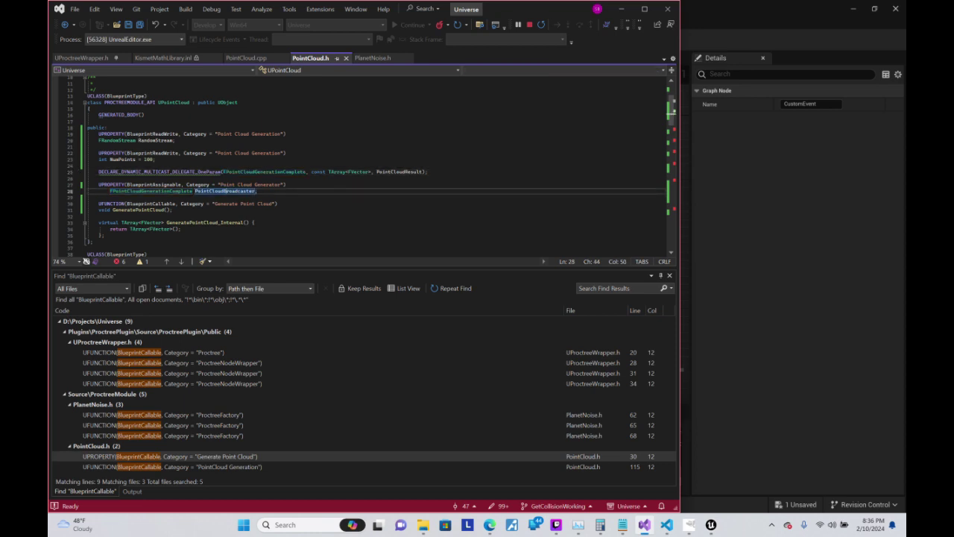
pyautogui.click(620, 13)
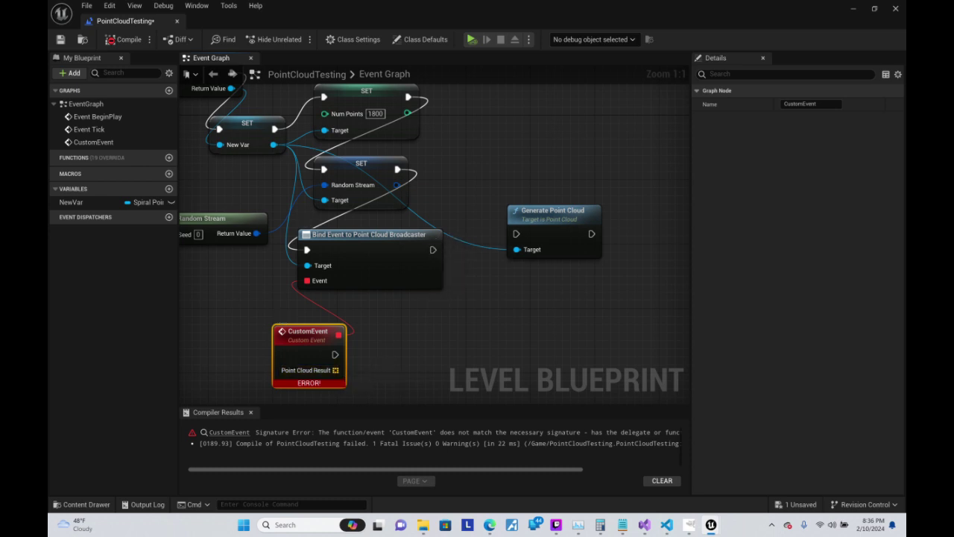
# - Save the Level Blueprint with Ctrl+S
pyautogui.moveTo(450, 294); pyautogui.dragTo(574, 230, button='right')
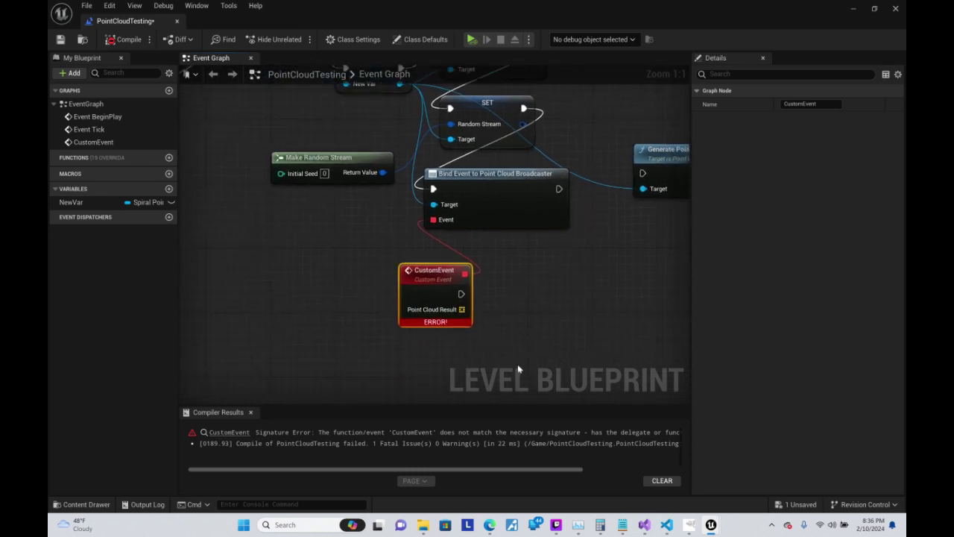
pyautogui.moveTo(556, 469); pyautogui.dragTo(706, 475)
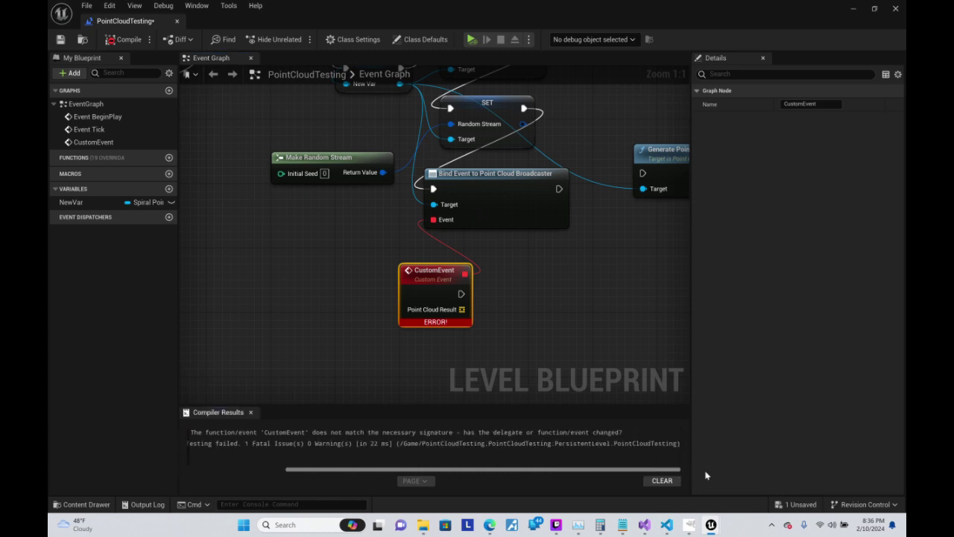
pyautogui.hotkey('ctrl', 's')
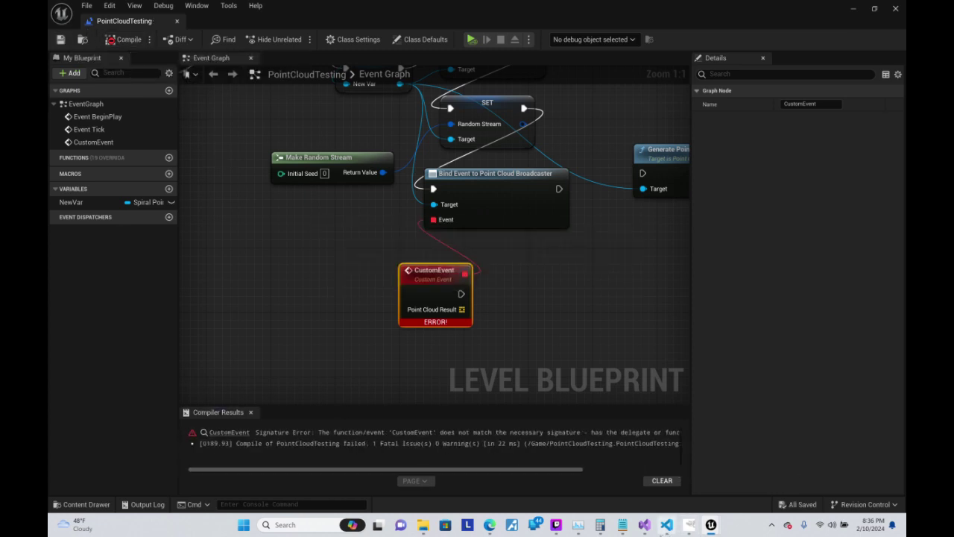
# - Run a Live Coding rebuild from Visual Studio with Ctrl+Alt+F11, then return to Unreal
pyautogui.click(644, 524)
pyautogui.click(96, 84)
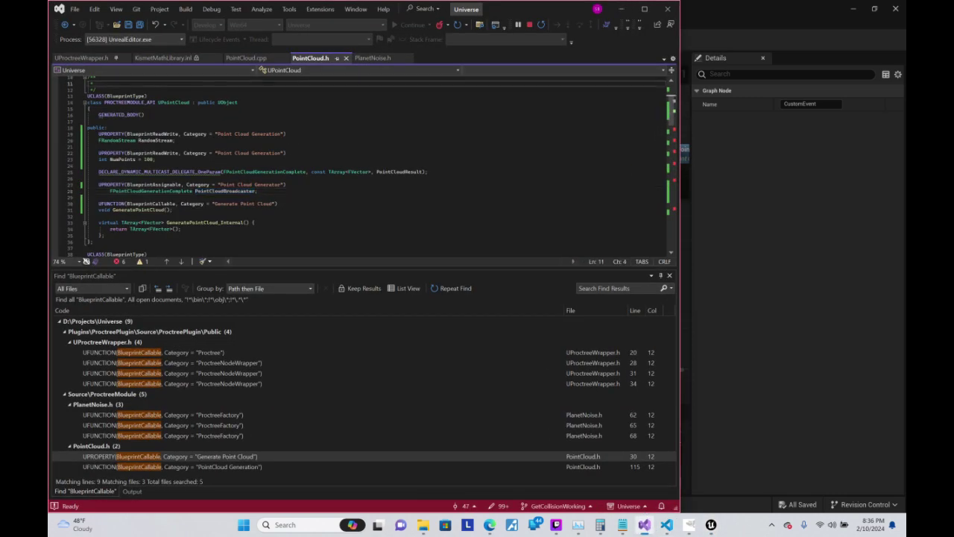
pyautogui.hotkey('ctrl', 'alt', 'F11')
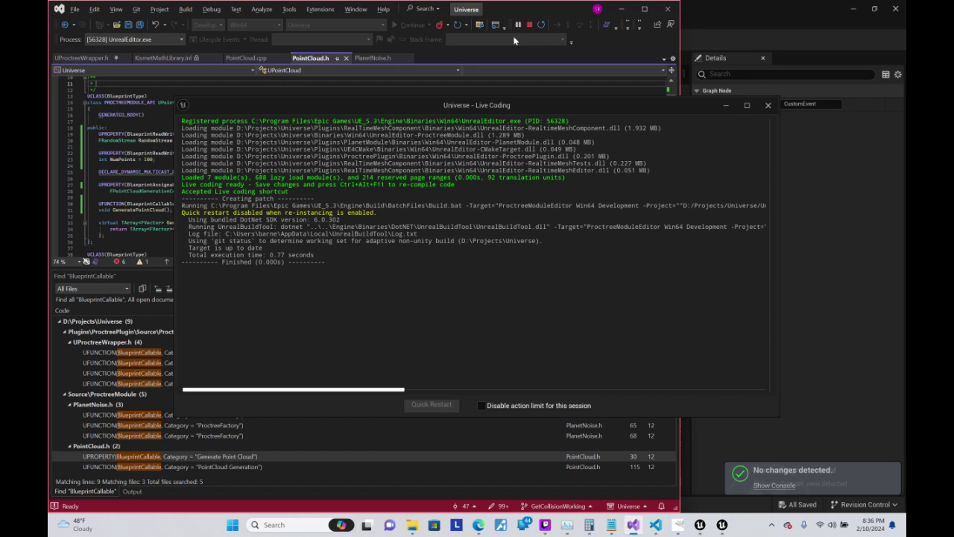
pyautogui.click(623, 10)
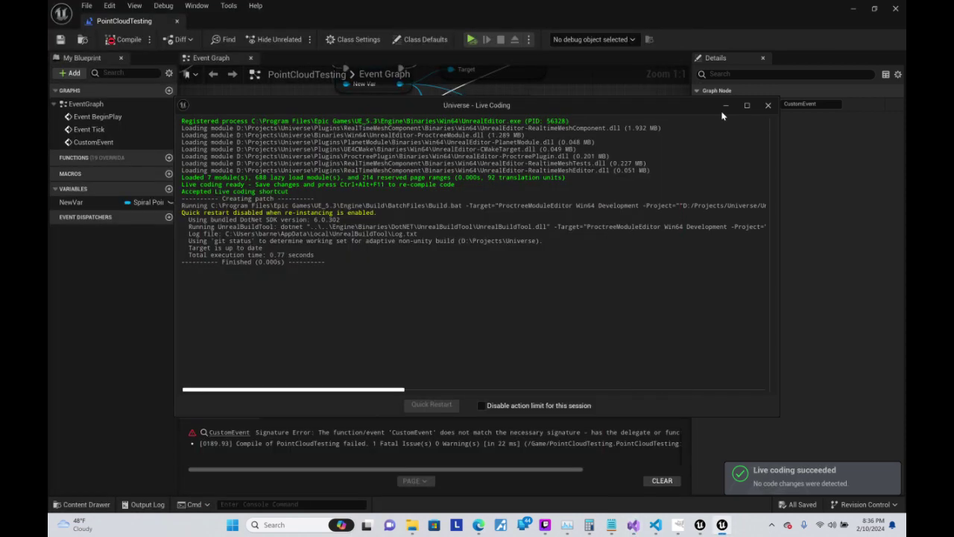
pyautogui.click(723, 110)
# - Feed a Create Event node into Bind Event's Event pin
pyautogui.moveTo(511, 334); pyautogui.dragTo(426, 301, button='right')
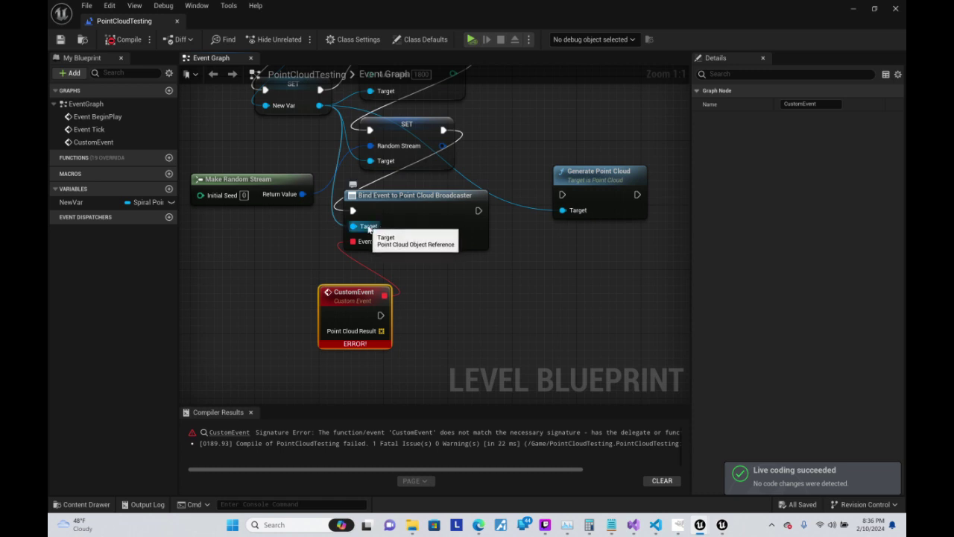
pyautogui.moveTo(589, 173)
pyautogui.mouseDown()
pyautogui.moveTo(530, 293)
pyautogui.moveTo(571, 143)
pyautogui.mouseUp()
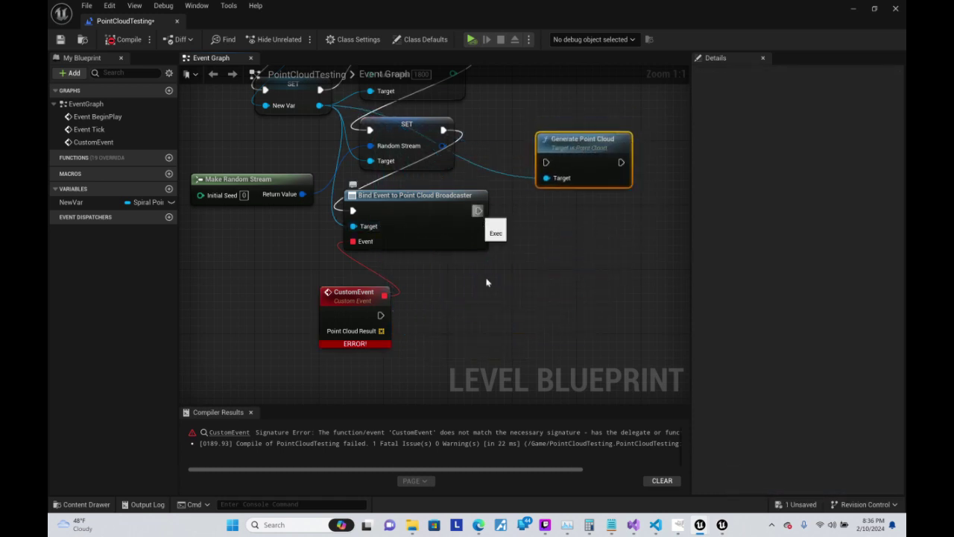
pyautogui.moveTo(390, 328); pyautogui.dragTo(503, 290, button='right')
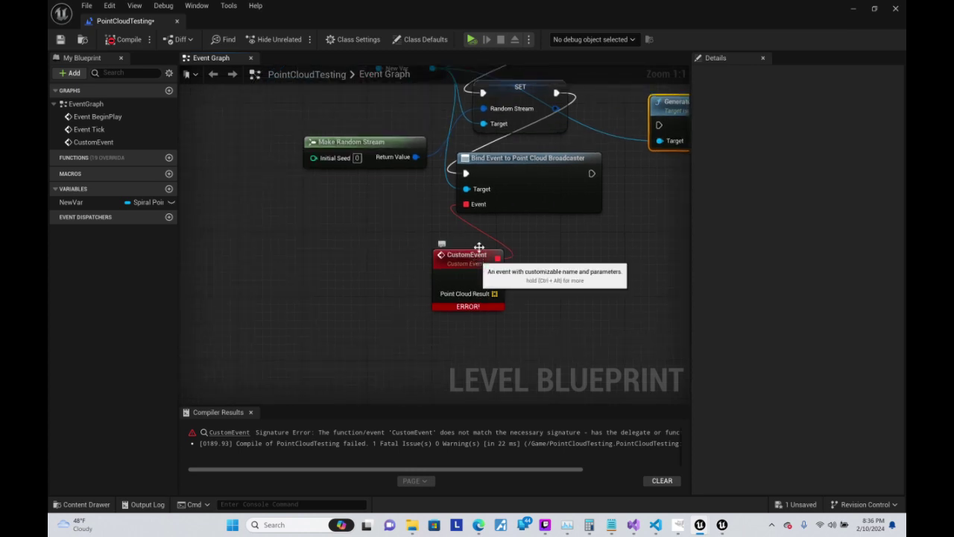
pyautogui.moveTo(466, 203); pyautogui.dragTo(388, 241)
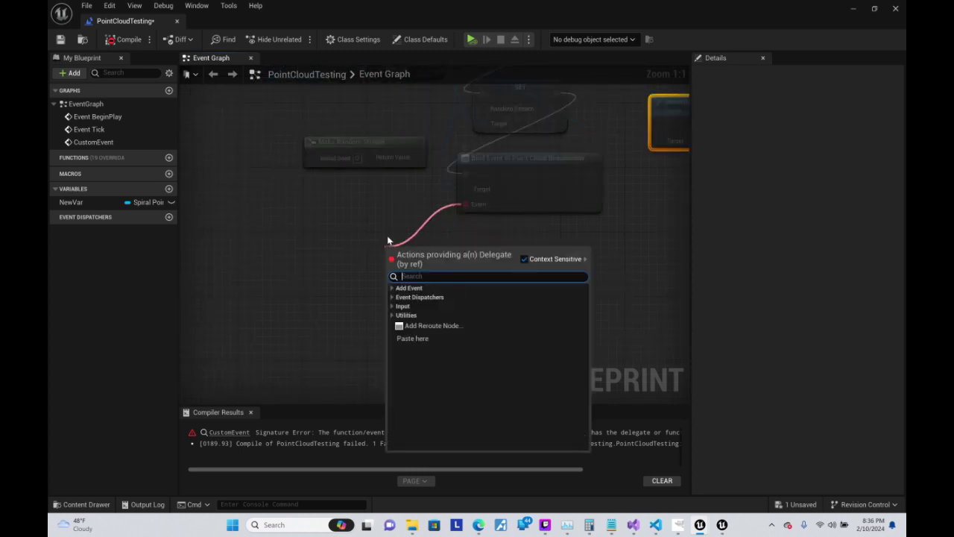
pyautogui.write('crea')
pyautogui.press('Return')
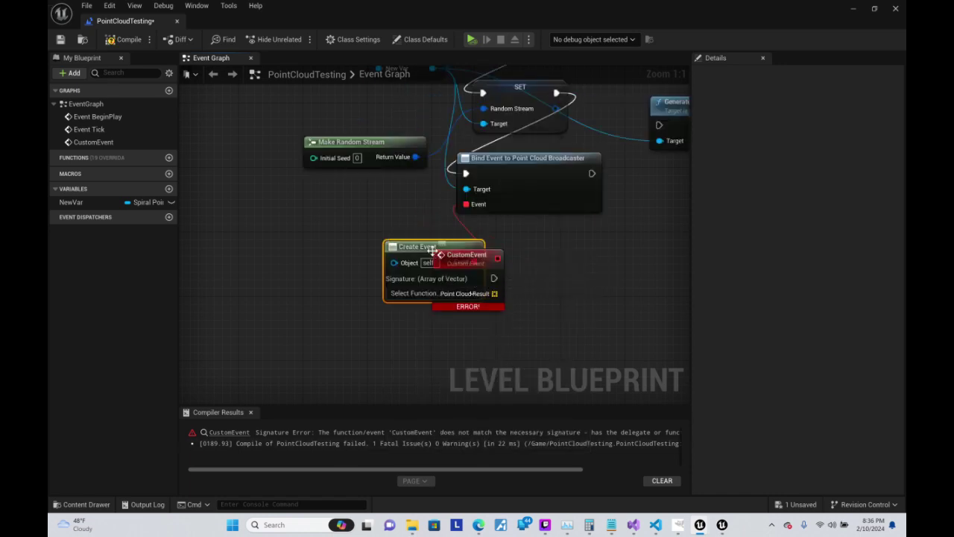
# - Generate a matching event CustomEvent_0 from Create Event's function list
pyautogui.moveTo(441, 254); pyautogui.dragTo(305, 280)
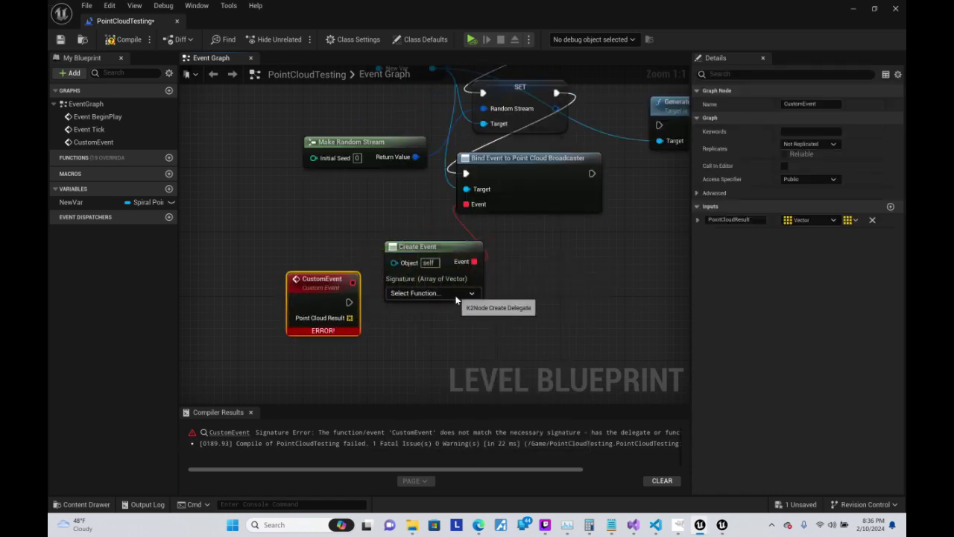
pyautogui.click(443, 293)
pyautogui.click(441, 339)
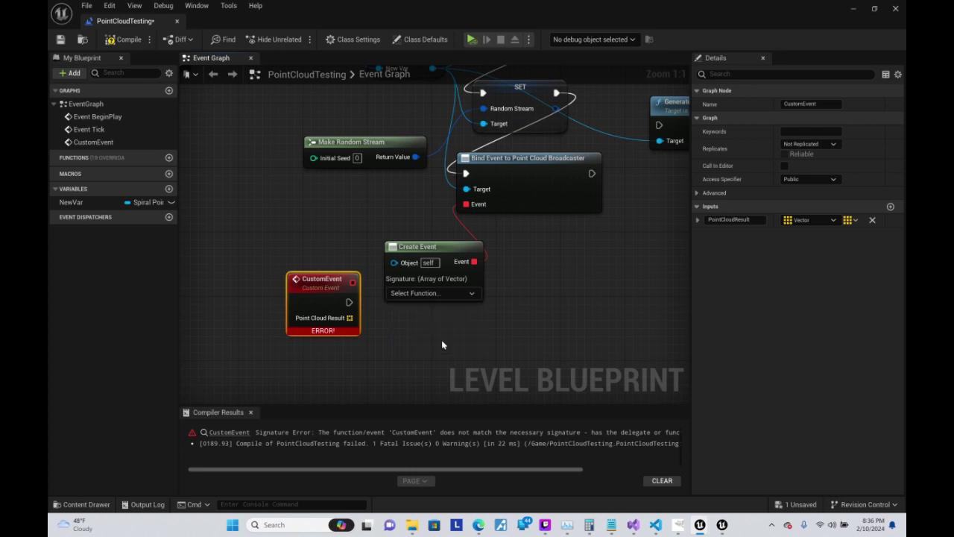
pyautogui.press('Return')
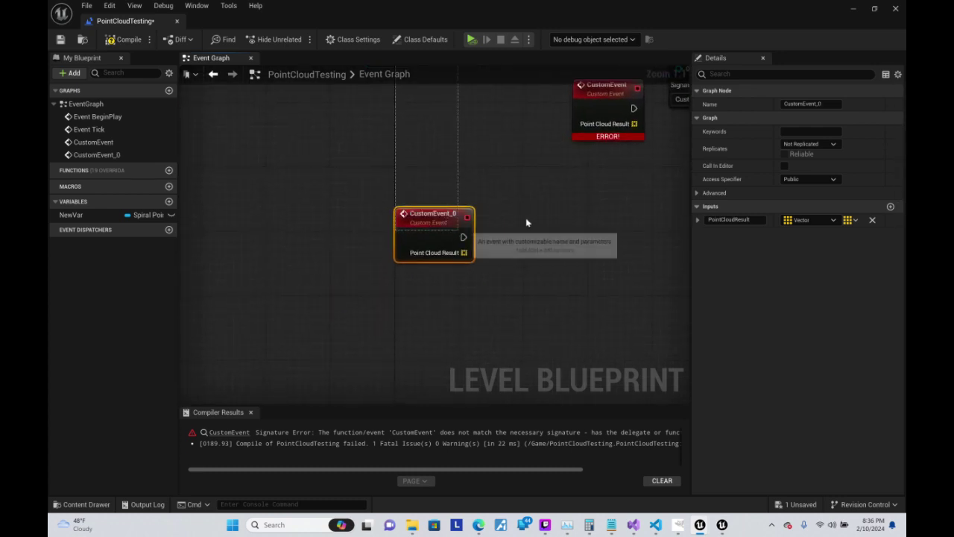
pyautogui.moveTo(462, 207)
pyautogui.mouseDown()
pyautogui.moveTo(569, 229)
pyautogui.moveTo(603, 213)
pyautogui.mouseUp()
# - Delete the old CustomEvent and add a Print String node after CustomEvent_0
pyautogui.click(486, 189)
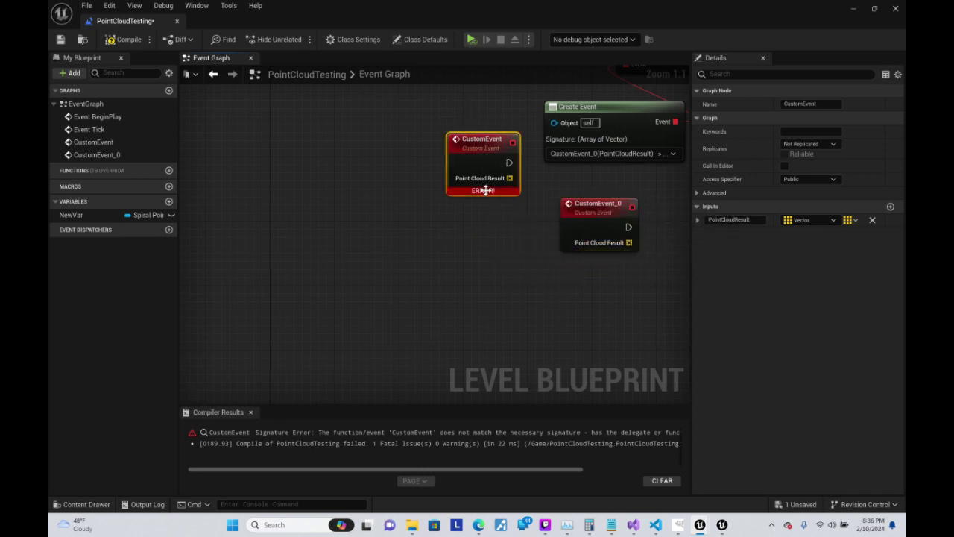
pyautogui.press('Delete')
pyautogui.moveTo(542, 243); pyautogui.dragTo(355, 353, button='right')
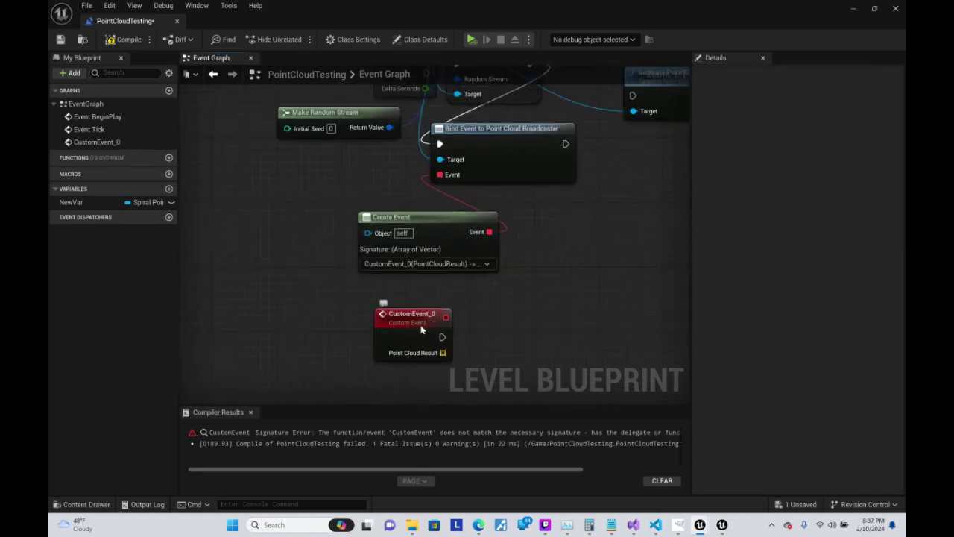
pyautogui.moveTo(421, 330)
pyautogui.mouseDown()
pyautogui.moveTo(404, 305)
pyautogui.moveTo(528, 316)
pyautogui.mouseUp()
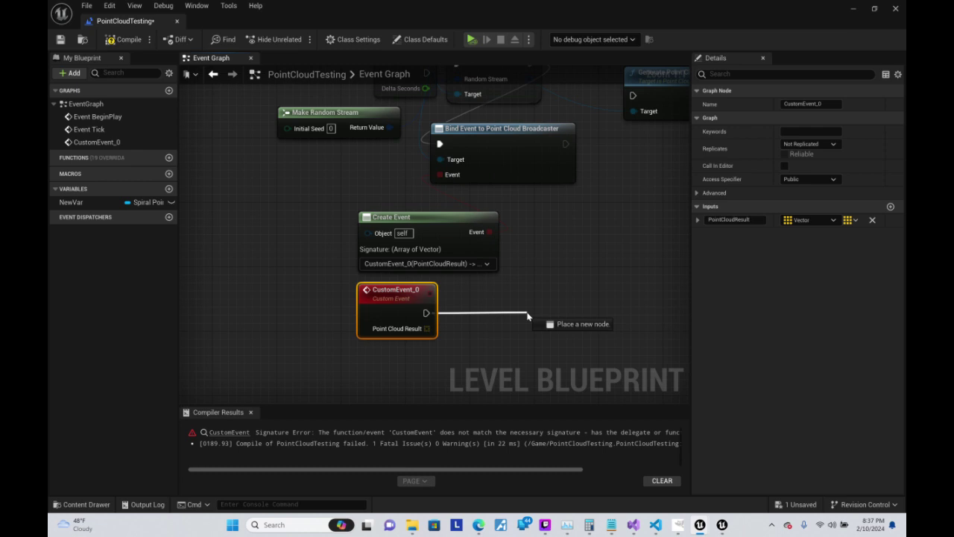
pyautogui.write('prin')
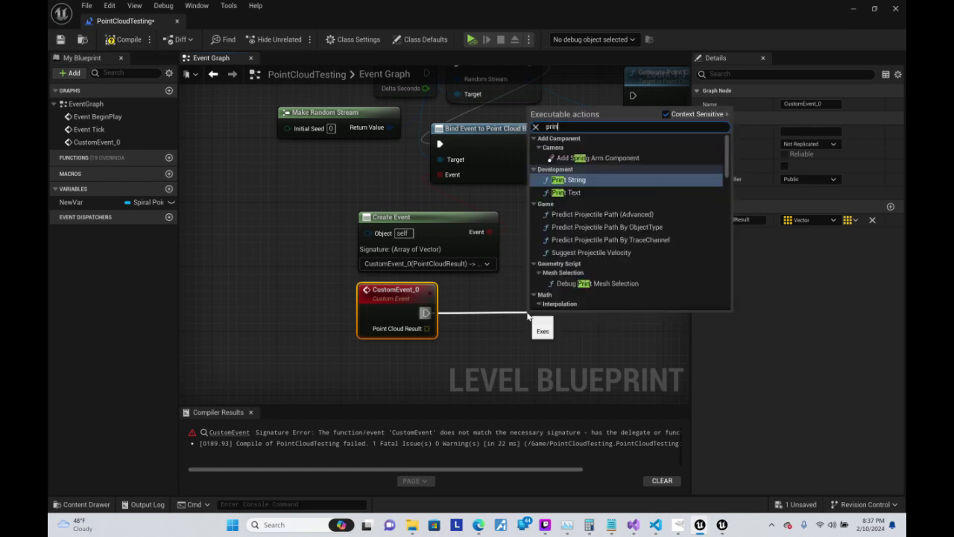
pyautogui.press('Return')
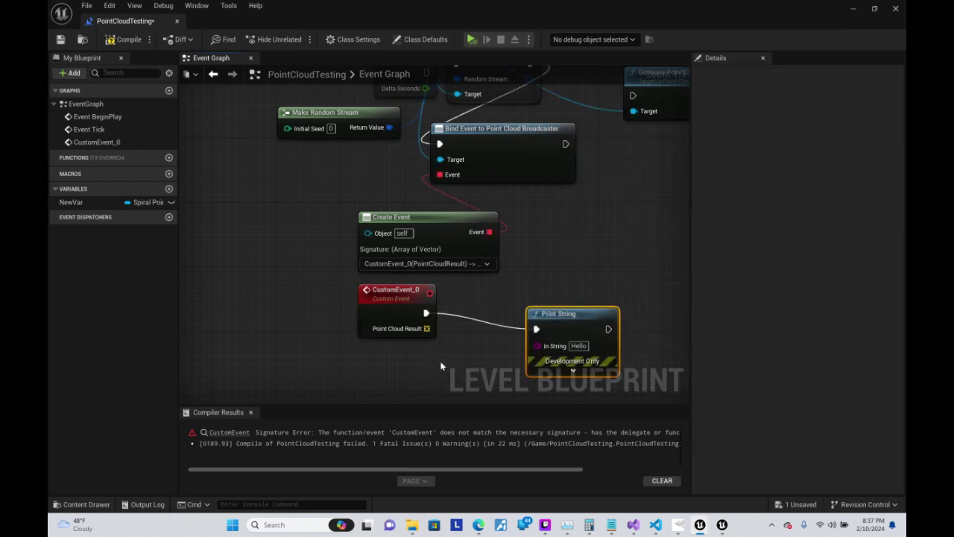
# - Print the Length of Point Cloud Result through Print String's In String, then recompile
pyautogui.moveTo(426, 328); pyautogui.dragTo(414, 359)
pyautogui.write('le')
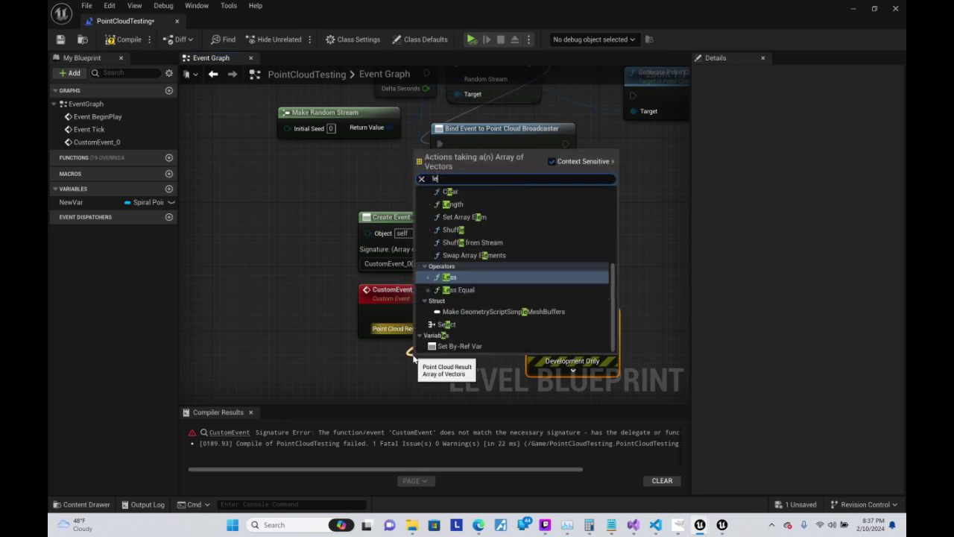
pyautogui.write('ngth')
pyautogui.press('Return')
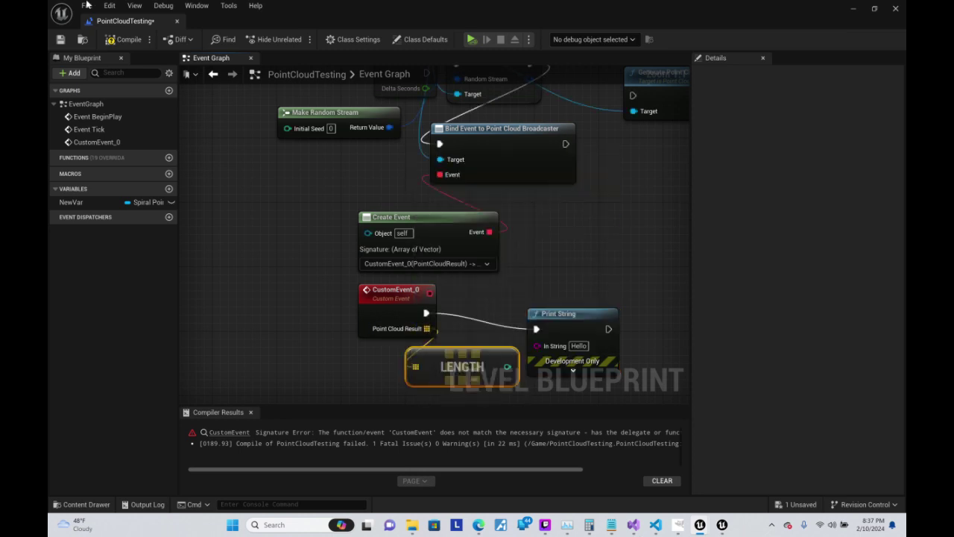
pyautogui.moveTo(635, 344); pyautogui.dragTo(564, 293, button='right')
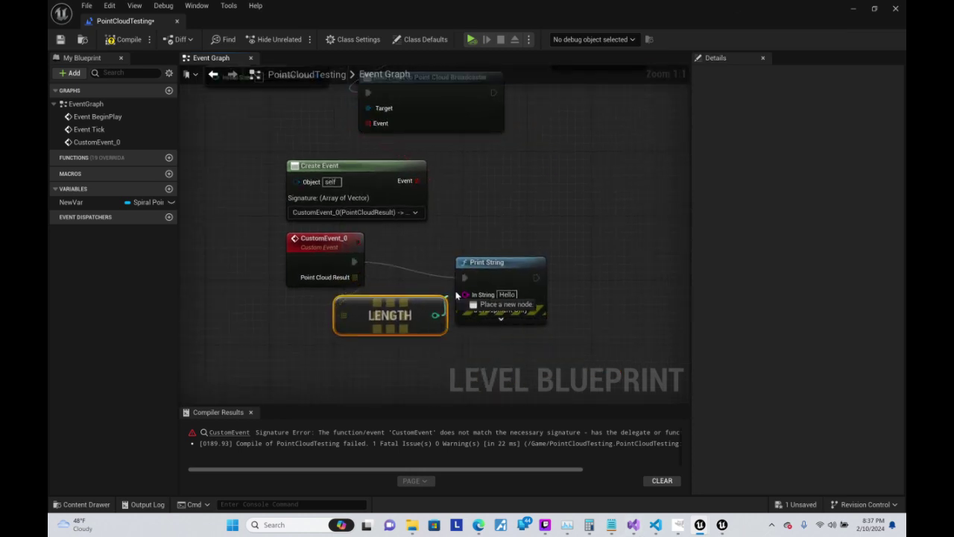
pyautogui.moveTo(436, 315); pyautogui.dragTo(465, 293)
pyautogui.moveTo(344, 103); pyautogui.dragTo(295, 91, button='right')
pyautogui.click(125, 40)
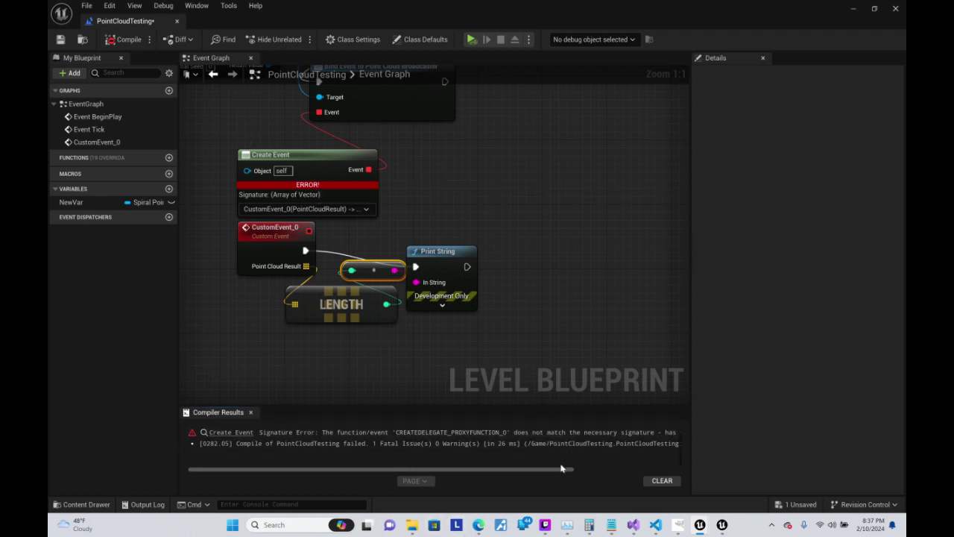
# - Enlarge the Compiler Results panel, reframe the graph and select the Create Event signature mismatch error
pyautogui.moveTo(569, 468); pyautogui.dragTo(694, 470)
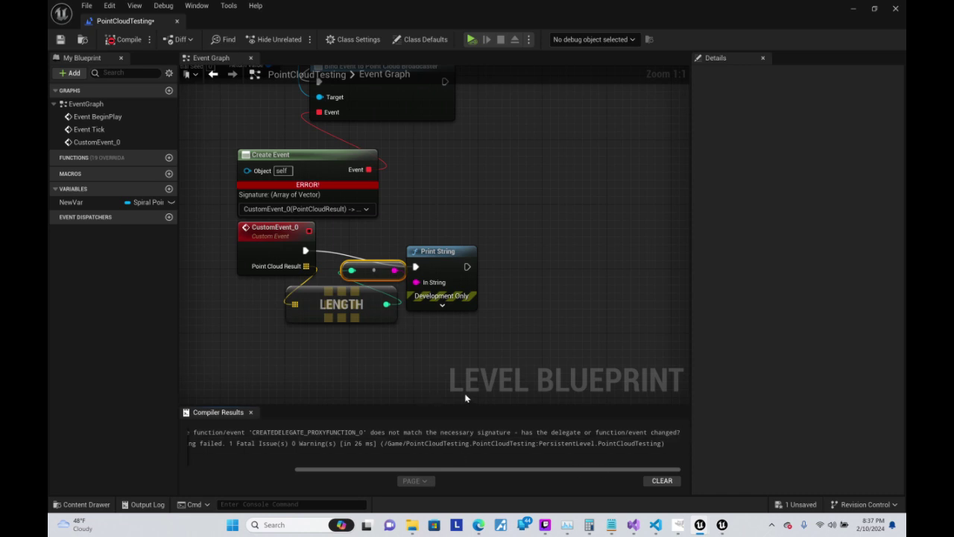
pyautogui.moveTo(462, 406); pyautogui.dragTo(457, 349)
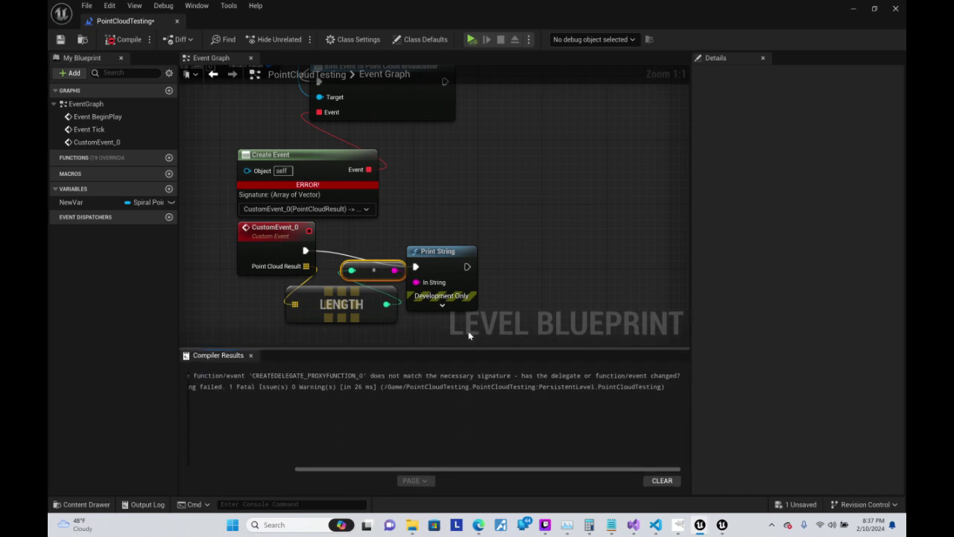
pyautogui.moveTo(524, 471); pyautogui.dragTo(311, 471)
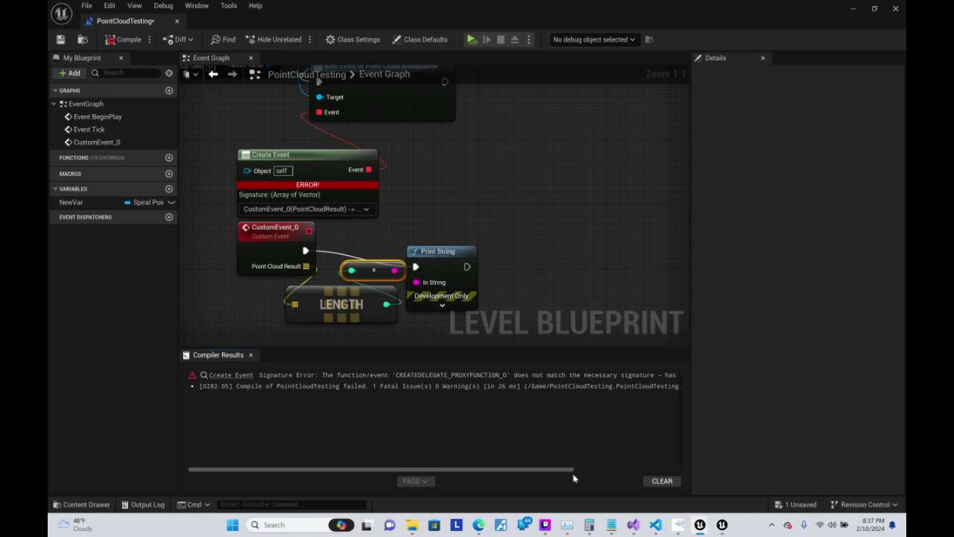
pyautogui.moveTo(581, 471)
pyautogui.mouseDown()
pyautogui.moveTo(689, 465)
pyautogui.moveTo(577, 468)
pyautogui.mouseUp()
pyautogui.moveTo(248, 144)
pyautogui.mouseDown(button='right')
pyautogui.moveTo(336, 299)
pyautogui.moveTo(318, 195)
pyautogui.mouseUp(button='right')
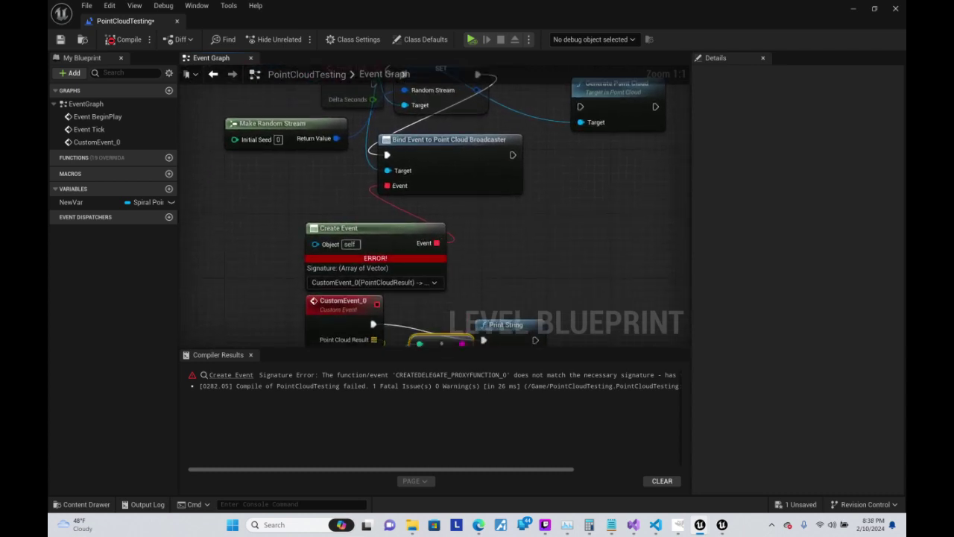
pyautogui.moveTo(426, 289); pyautogui.dragTo(398, 211, button='right')
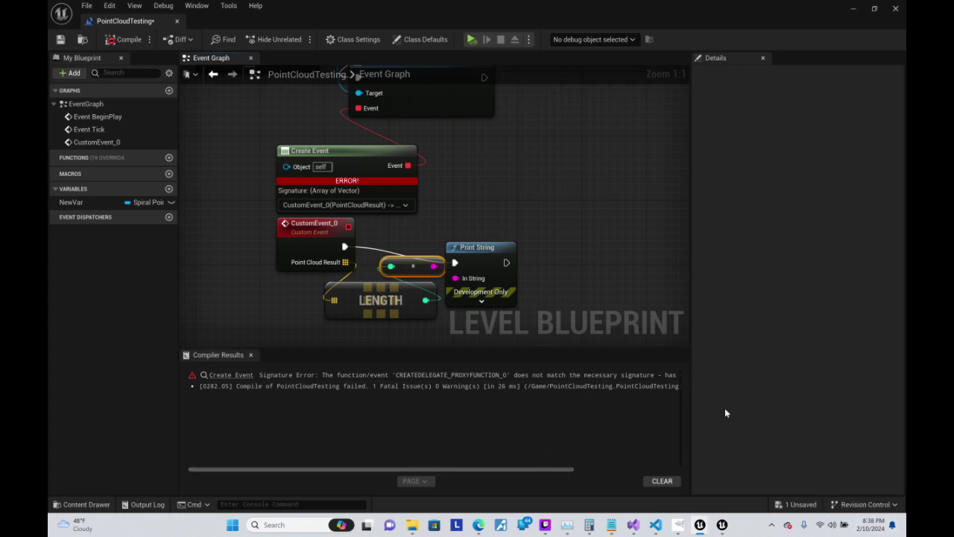
pyautogui.click(520, 375)
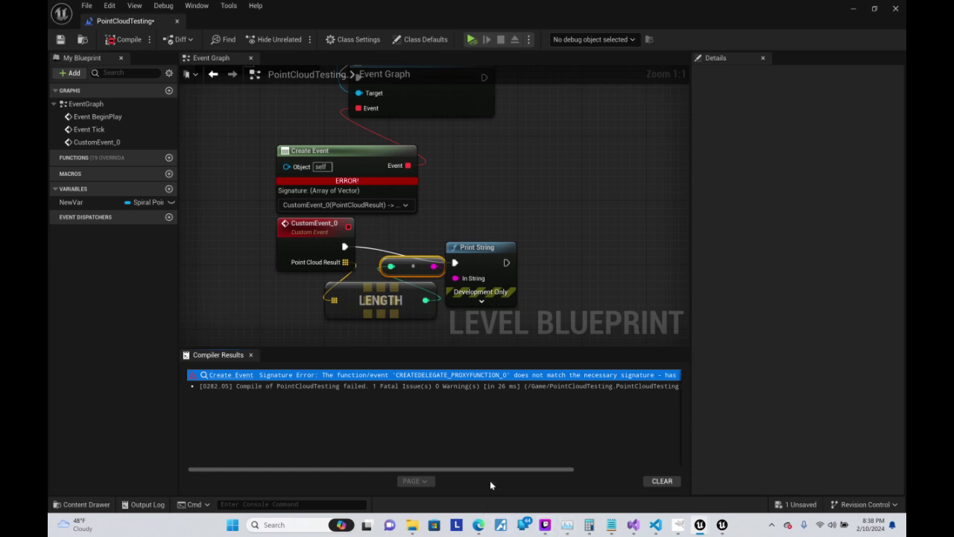
# - Replace Create Event and CustomEvent_0 with a custom event 'Point Cloud Result' bound to the broadcaster
pyautogui.moveTo(477, 155); pyautogui.dragTo(281, 229)
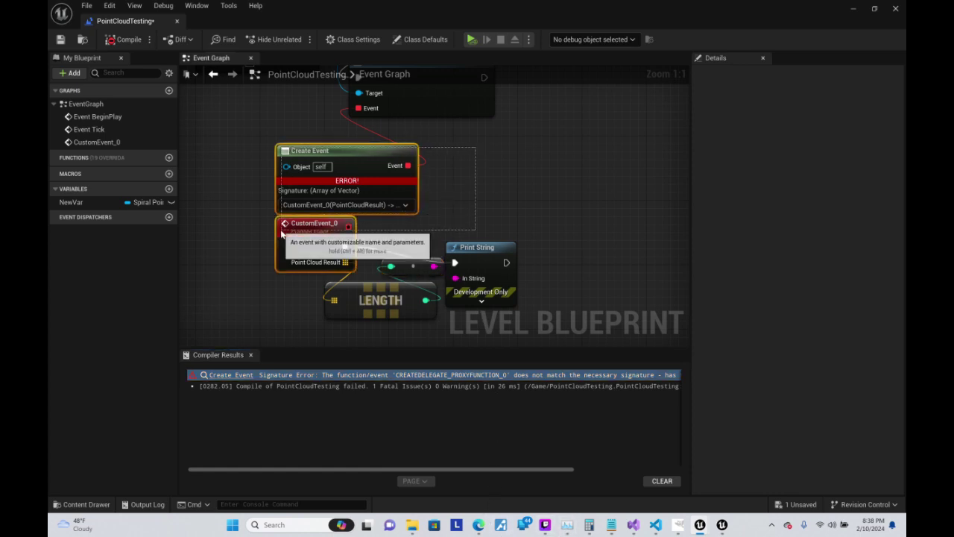
pyautogui.press('Delete')
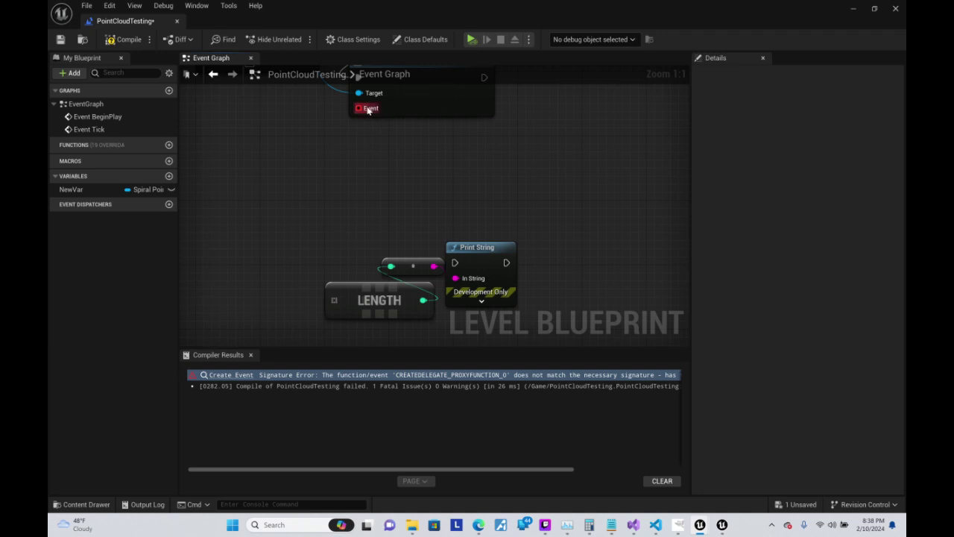
pyautogui.moveTo(359, 108); pyautogui.dragTo(333, 155)
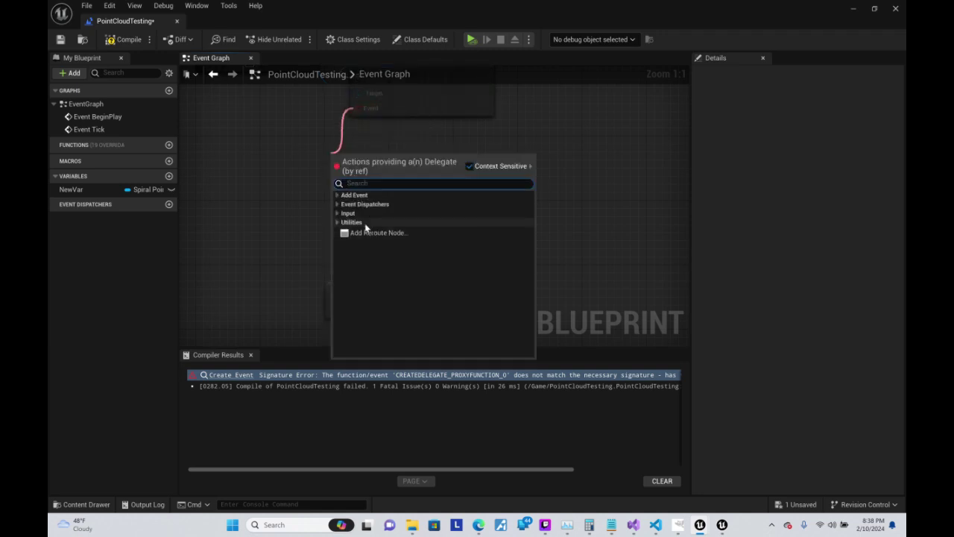
pyautogui.write('cust')
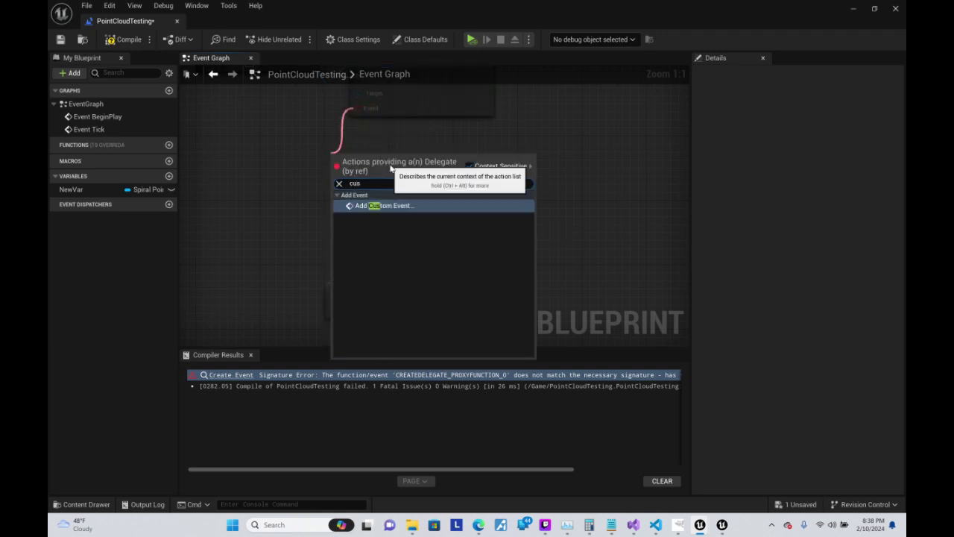
pyautogui.press('Return')
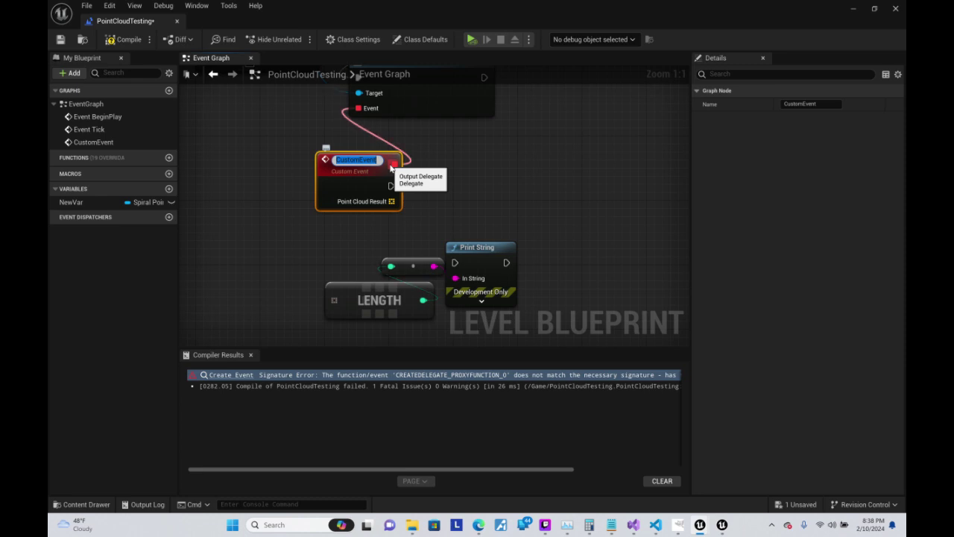
pyautogui.write('Poin')
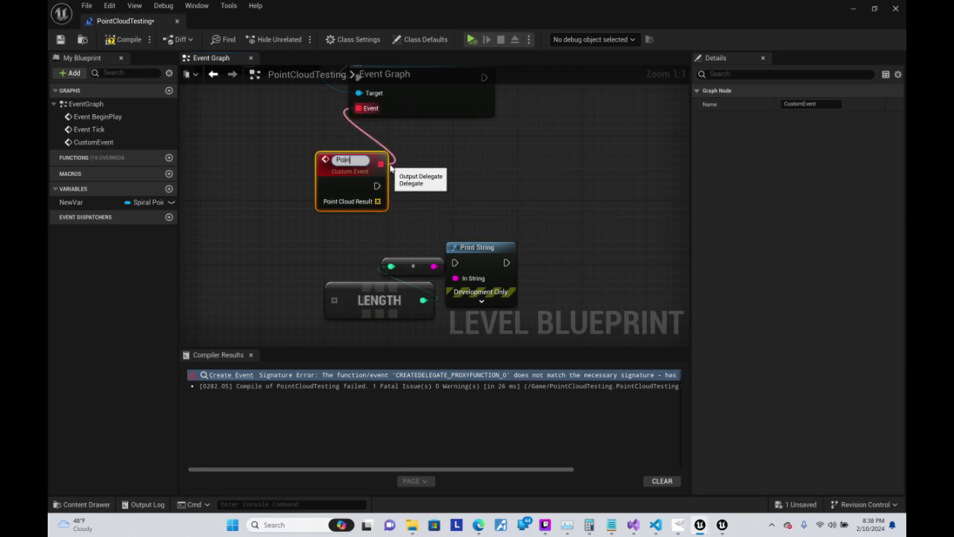
pyautogui.write('t Cloud Re')
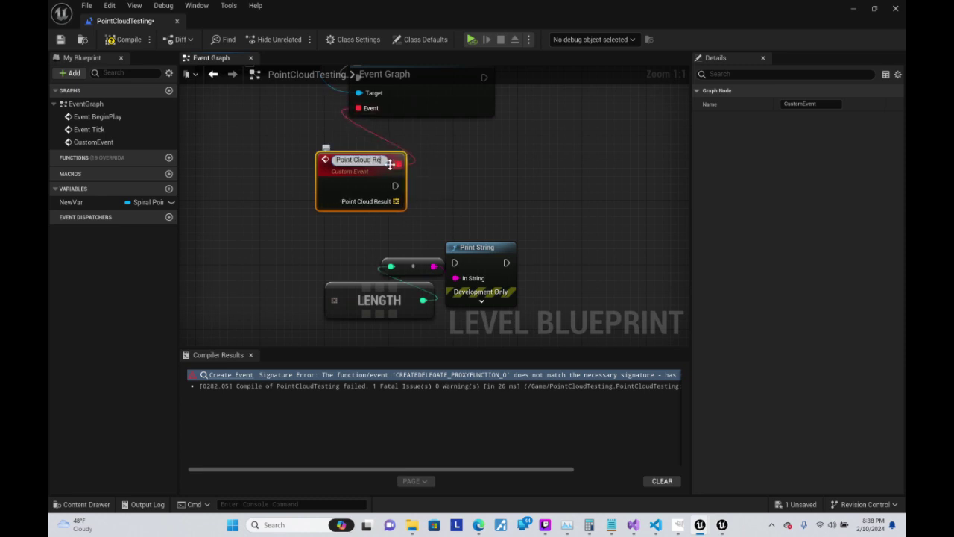
pyautogui.write('sult')
pyautogui.press('Return')
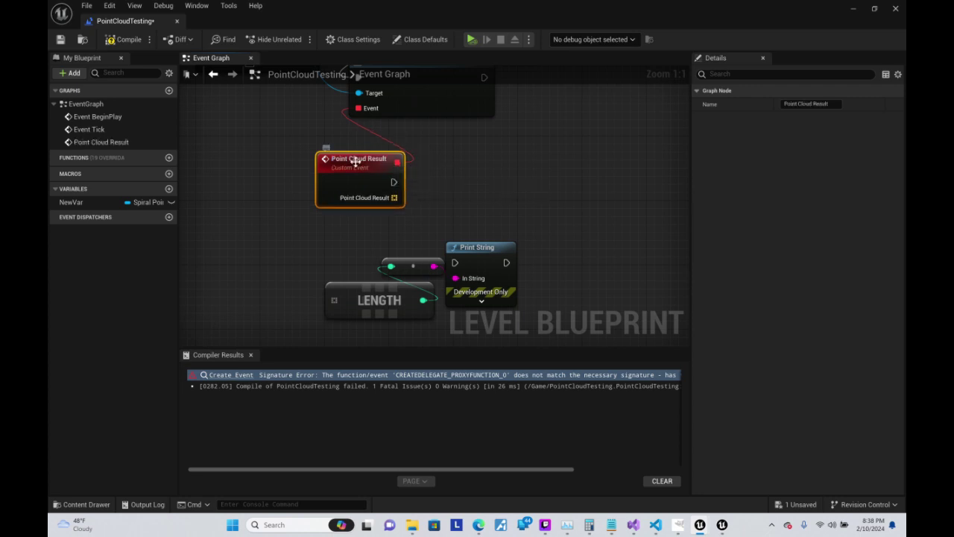
# - Recompile the Level Blueprint and jump to the node behind the Point Cloud Result signature error
pyautogui.click(112, 39)
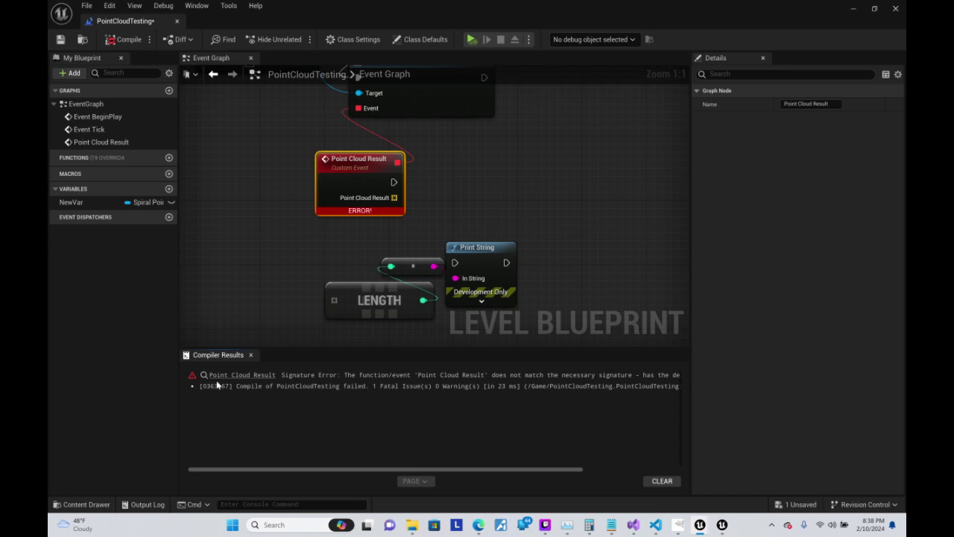
pyautogui.click(195, 375)
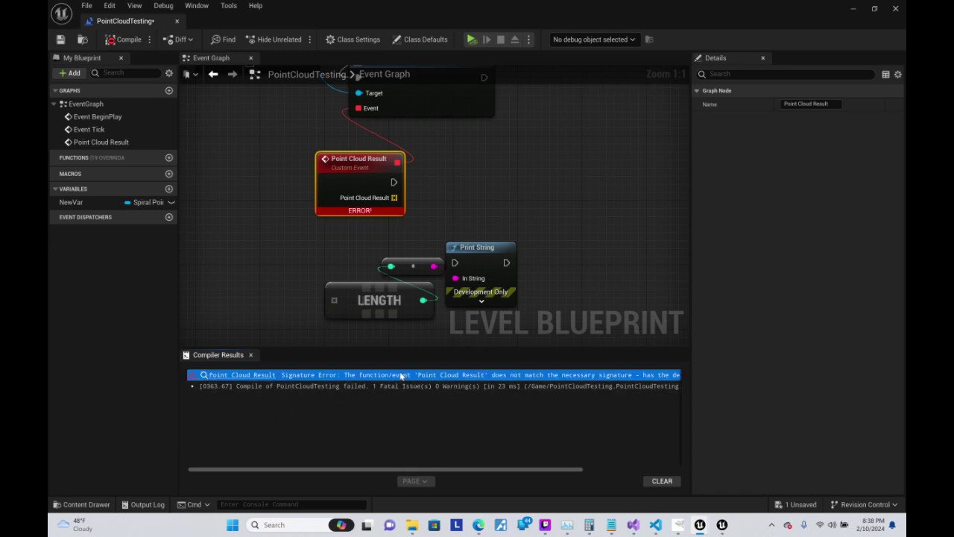
pyautogui.doubleClick(400, 376)
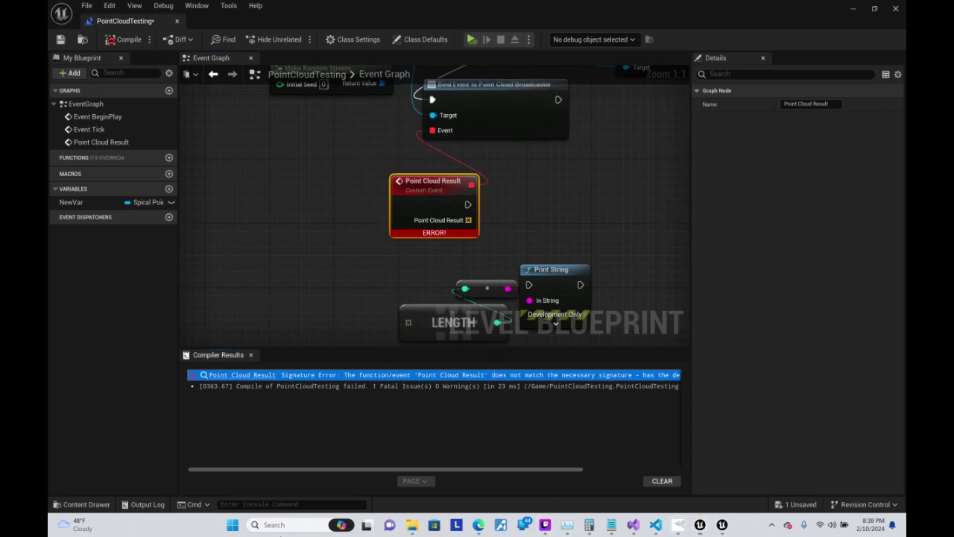
pyautogui.click(289, 528)
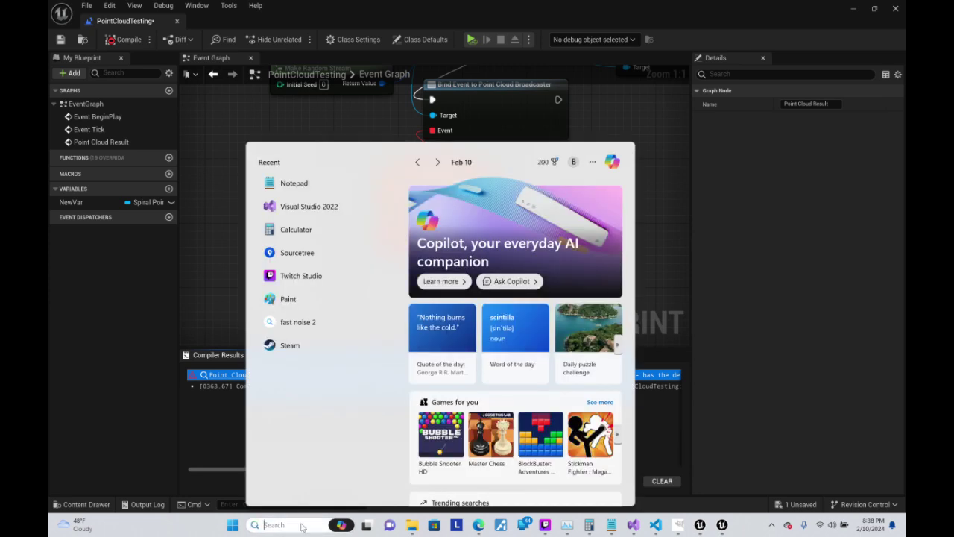
# - Paste the Point Cloud Result signature error into a new Notepad note and select it
pyautogui.write('note')
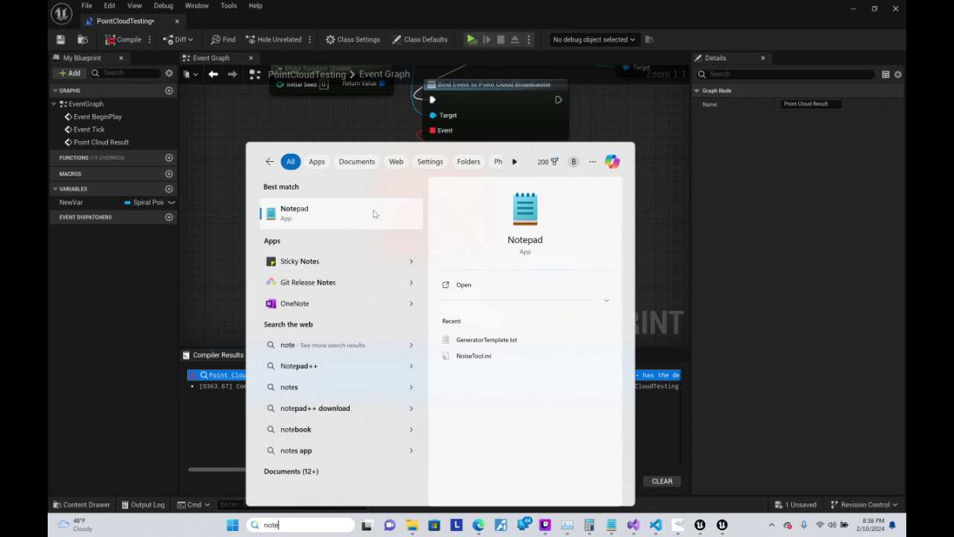
pyautogui.click(374, 214)
pyautogui.write("Point Cloud Result  Signature Error: The function/event 'Point Cloud Result' does not match the necessary signature - has the delegate or function/event changed?")
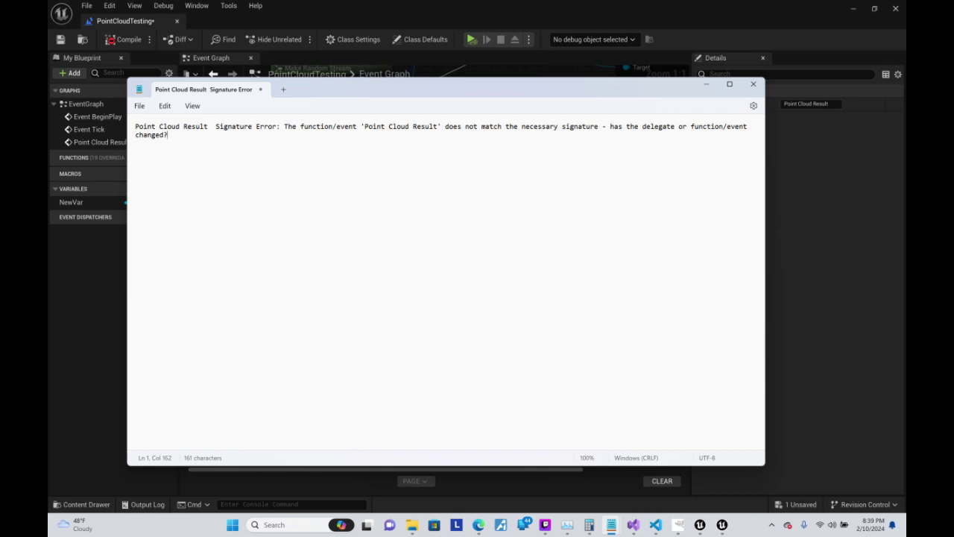
pyautogui.moveTo(168, 136); pyautogui.dragTo(136, 108)
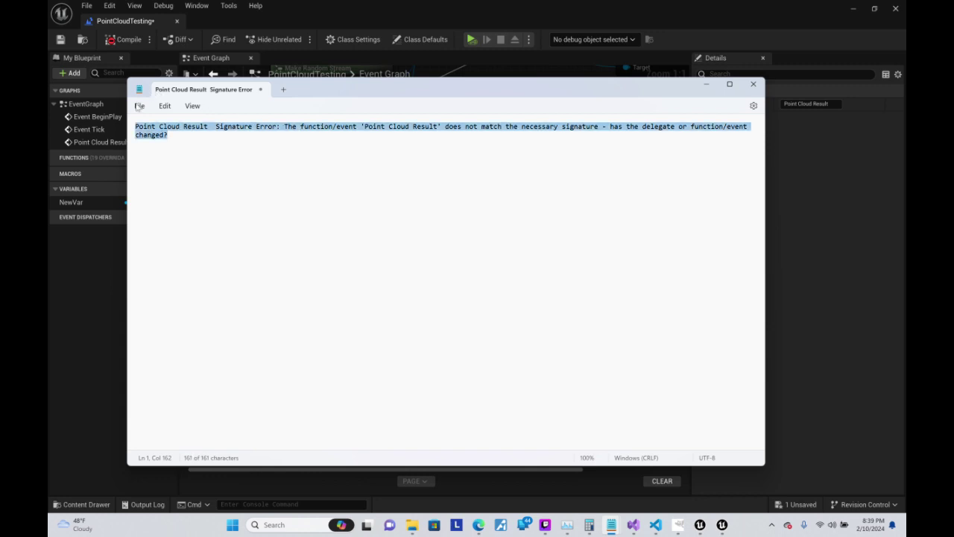
pyautogui.click(478, 524)
# - Draft a ChatGPT question quoting the pasted signature error, ending 'and here is the delegate in c++'
pyautogui.click(381, 480)
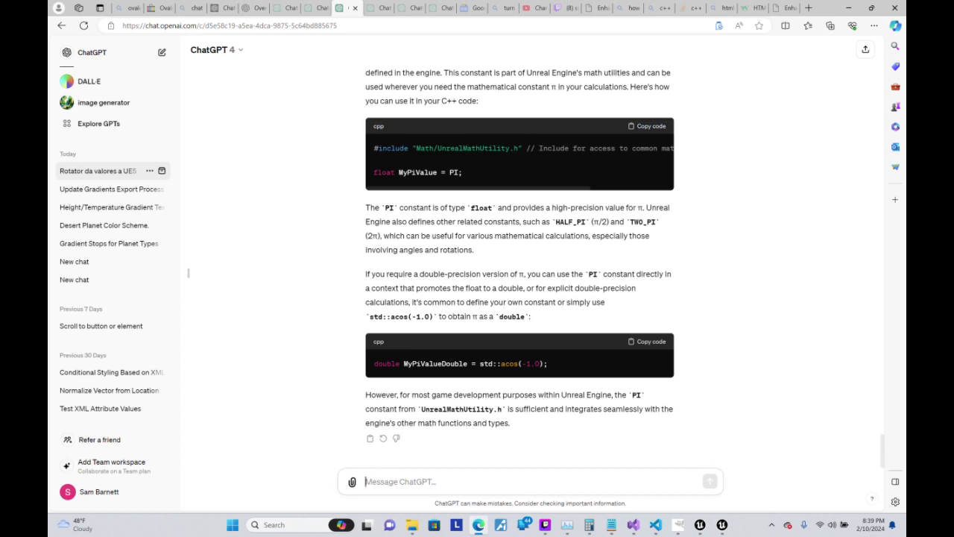
pyautogui.write('hey I')
pyautogui.write(' hav')
pyautogui.write('ing troubleusin')
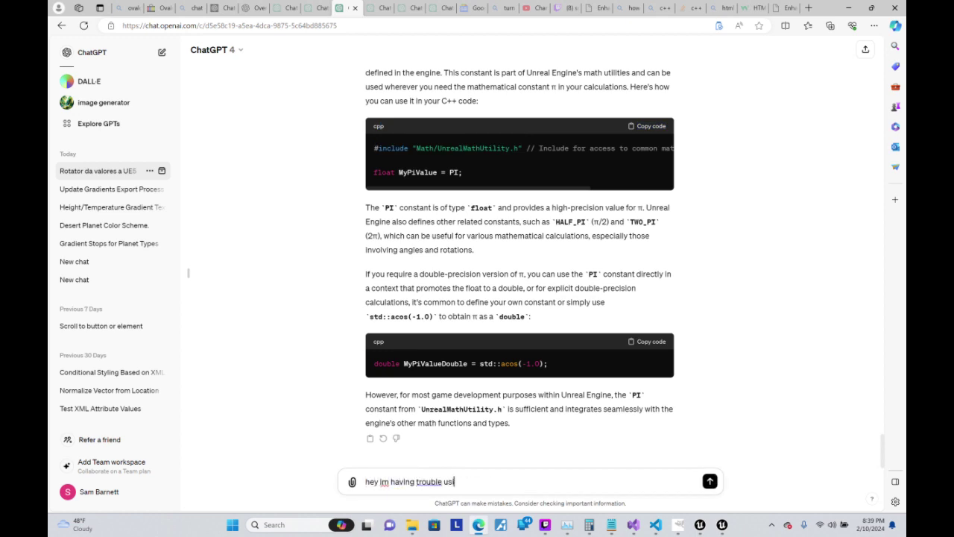
pyautogui.write('g the')
pyautogui.write(' event back in')
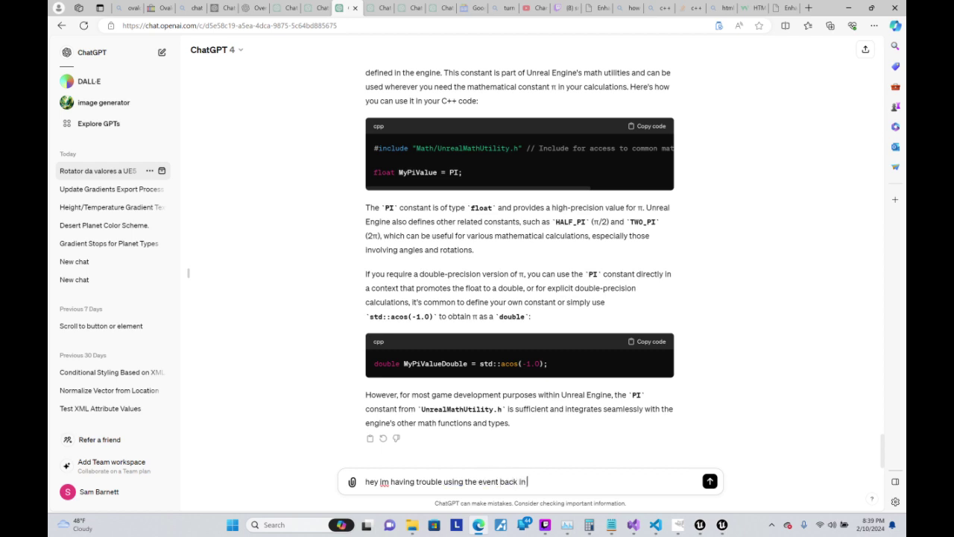
pyautogui.write(' blueprints, her')
pyautogui.write('e is')
pyautogui.write(' the error mes')
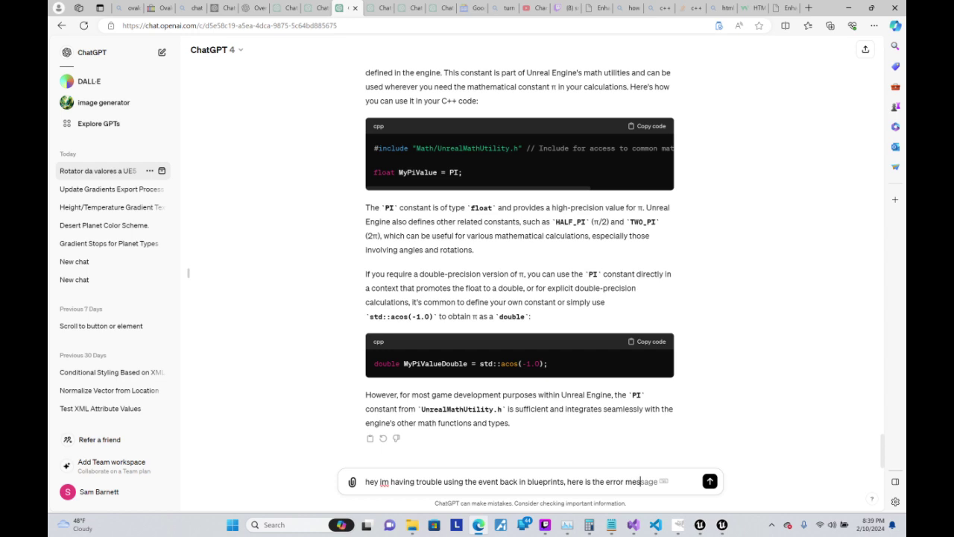
pyautogui.write('age I am getting')
pyautogui.write(':')
pyautogui.write("Point Cloud Result. Signature Error: The function/event 'Point Cloud Result' does not match the necessary signature - has the delegate or function/event changed?")
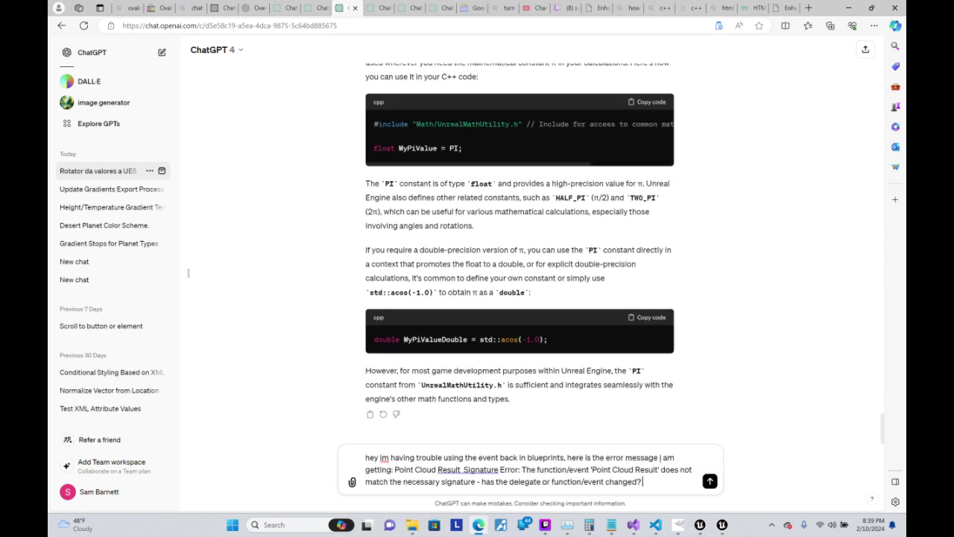
pyautogui.write('and here is')
pyautogui.write(' the delega')
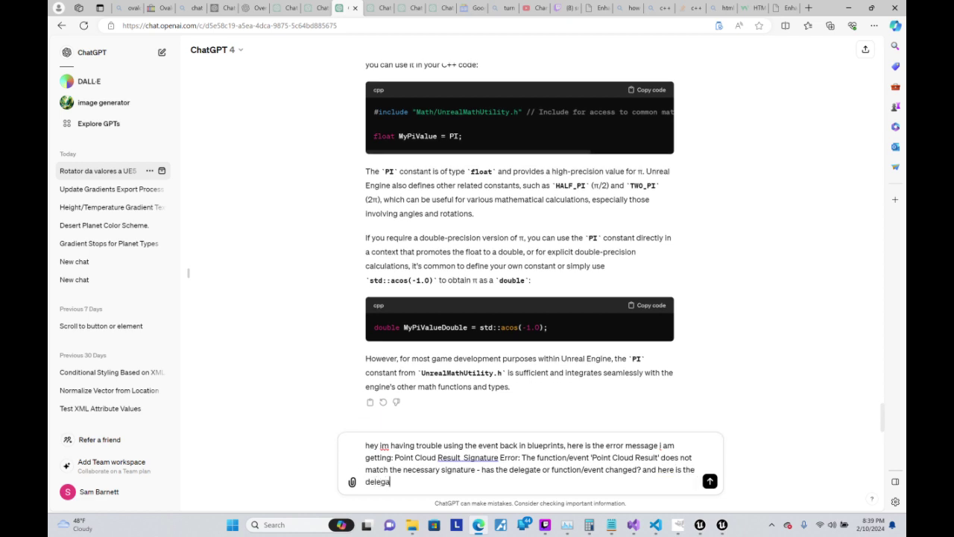
pyautogui.write('te in c')
pyautogui.write('++')
# - Copy the delegate declaration and broadcaster property lines 25–28 from PointCloud.h
pyautogui.moveTo(699, 526)
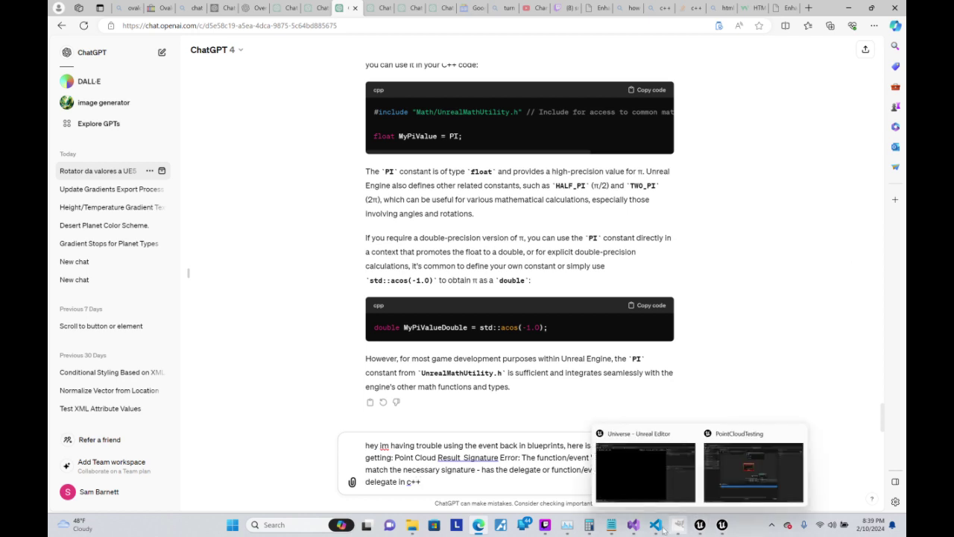
pyautogui.click(633, 525)
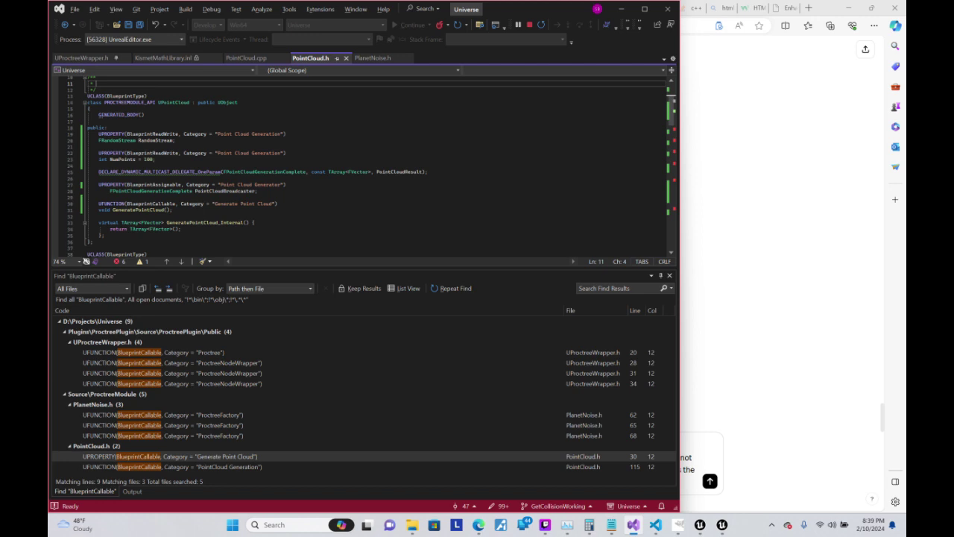
pyautogui.scroll(-3, 96, 83)
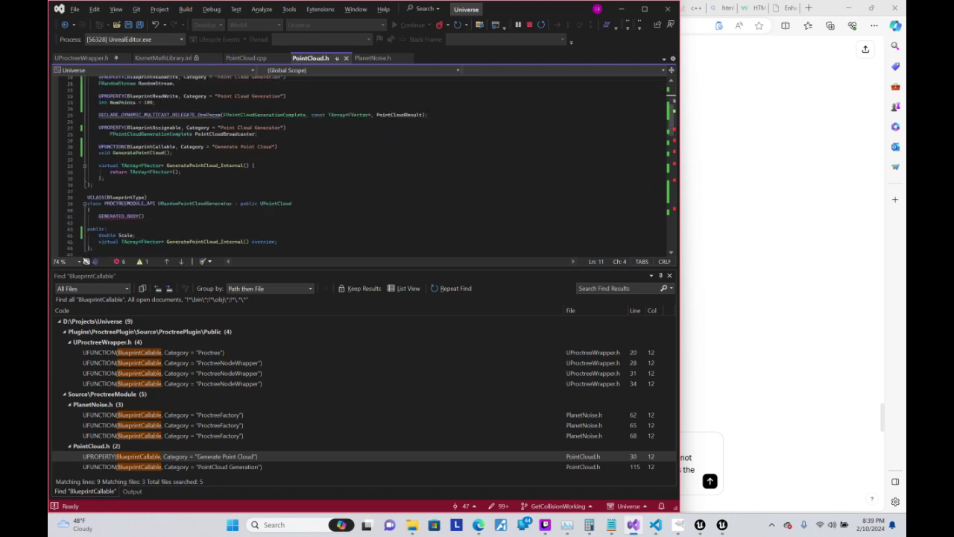
pyautogui.moveTo(258, 134); pyautogui.dragTo(88, 114)
pyautogui.hotkey('ctrl', 'c')
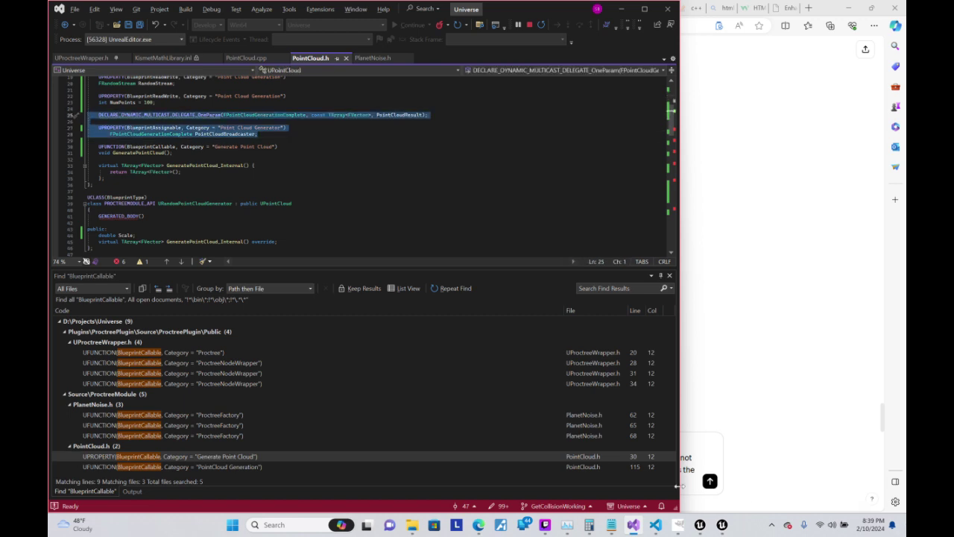
pyautogui.hotkey('alt', 'Tab')
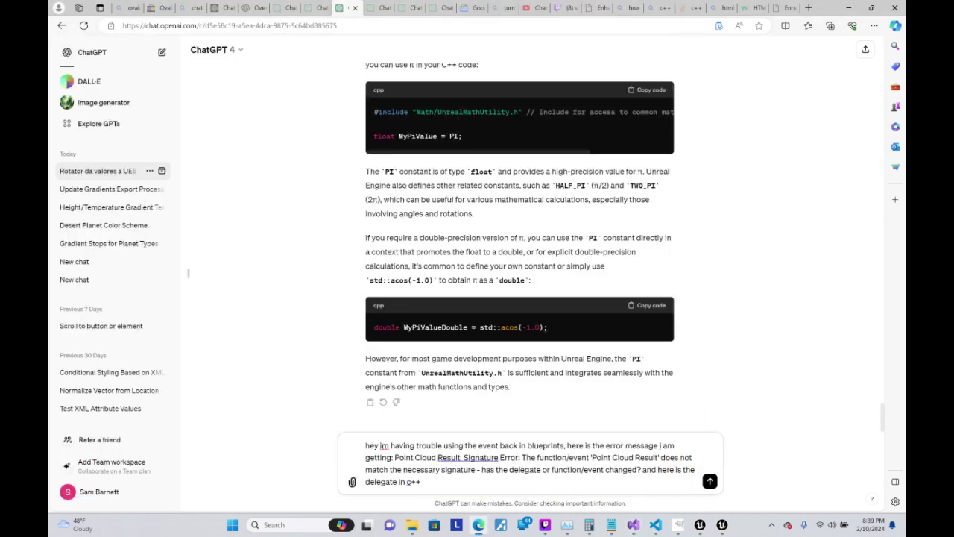
# - Send the question with the pasted delegate code and highlight the suggested const TArray<FVector>& declaration
pyautogui.hotkey('ctrl', 'v')
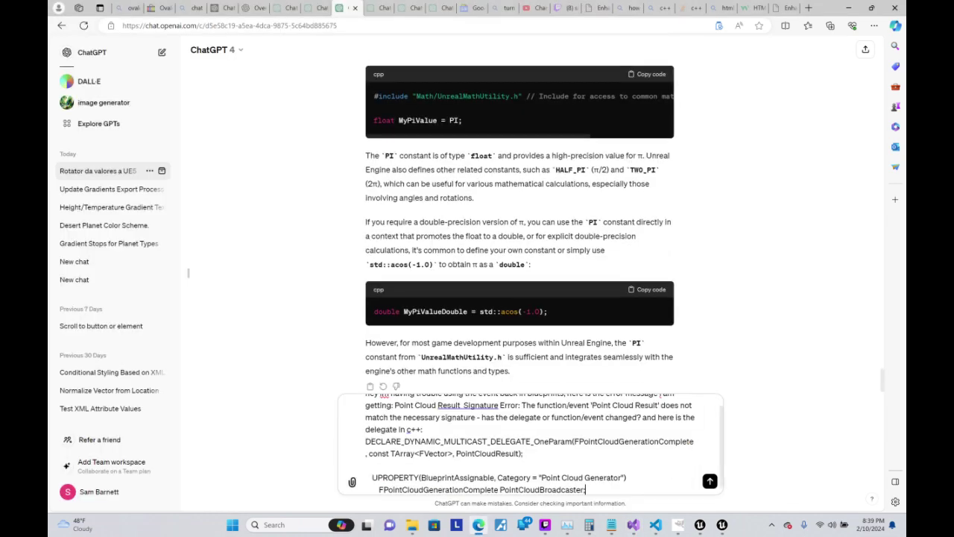
pyautogui.press('Return')
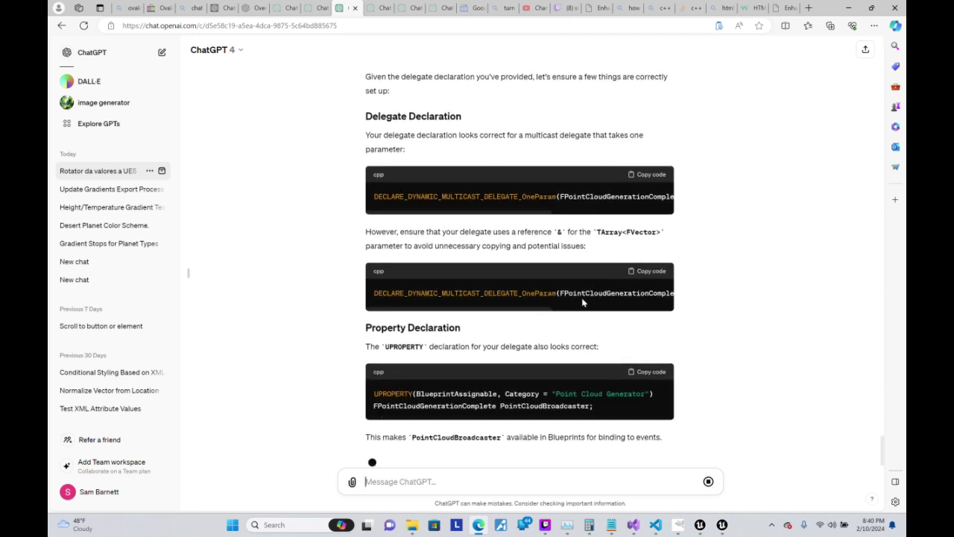
pyautogui.scroll(1, 581, 298)
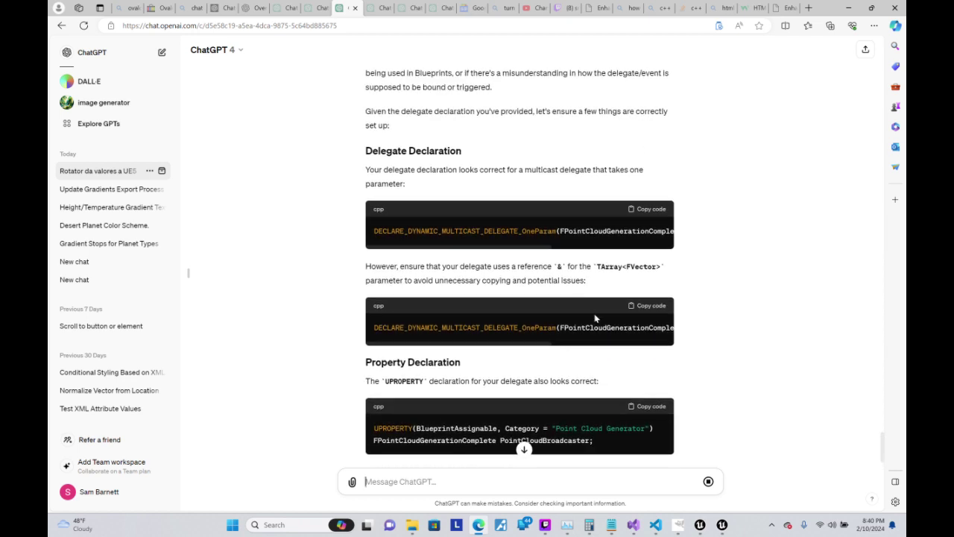
pyautogui.moveTo(587, 327); pyautogui.dragTo(706, 341)
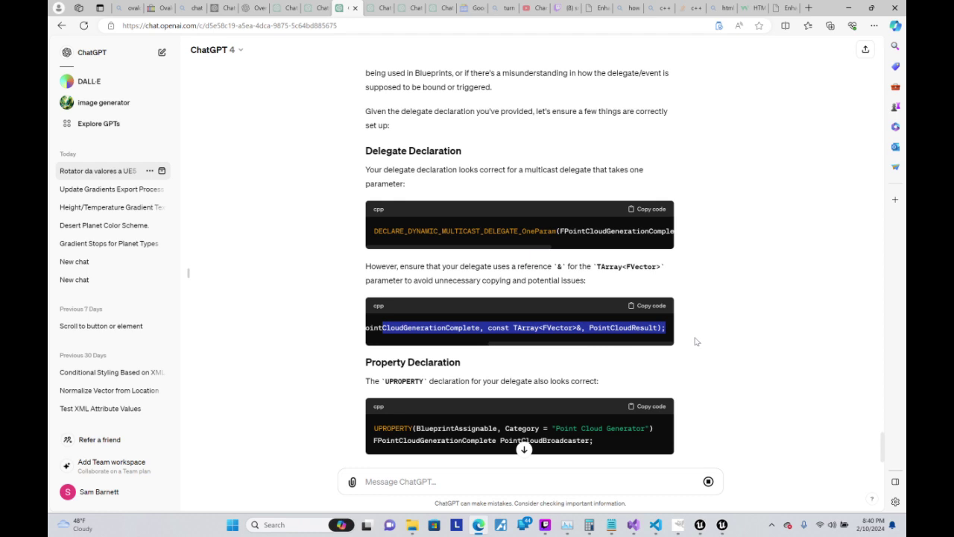
# - Open PointCloud.cpp in Visual Studio and scroll up to review GeneratePointCloud
pyautogui.click(634, 524)
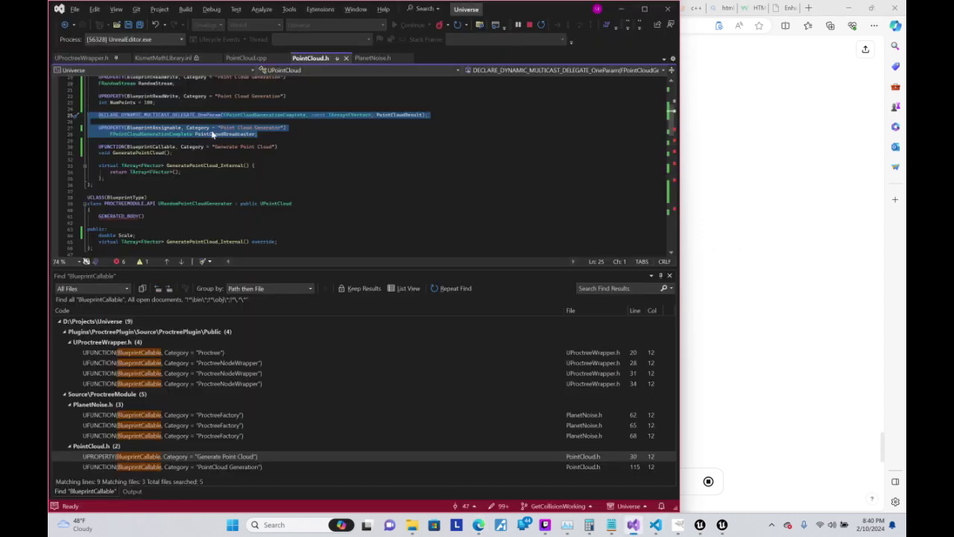
pyautogui.click(246, 58)
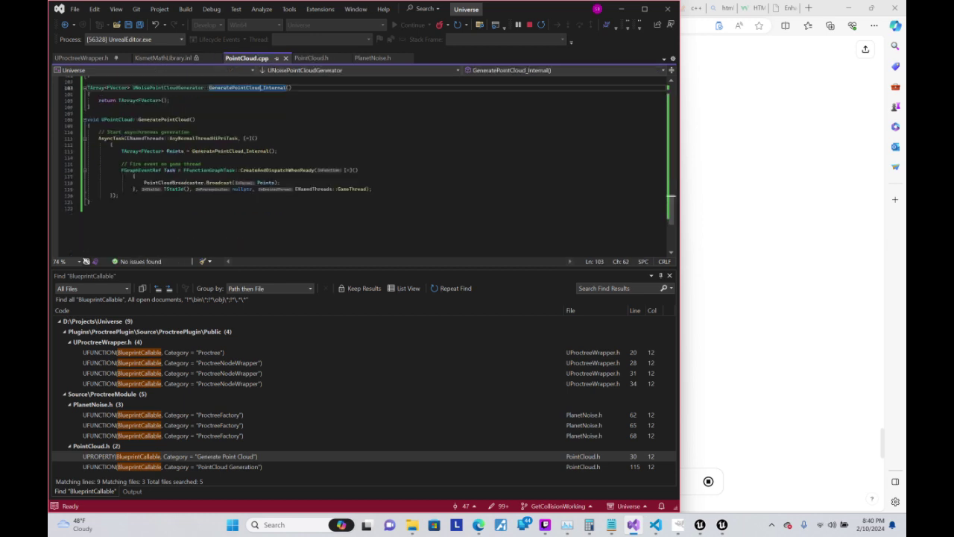
pyautogui.scroll(2, 369, 163)
pyautogui.scroll(1, 369, 162)
pyautogui.scroll(5, 369, 162)
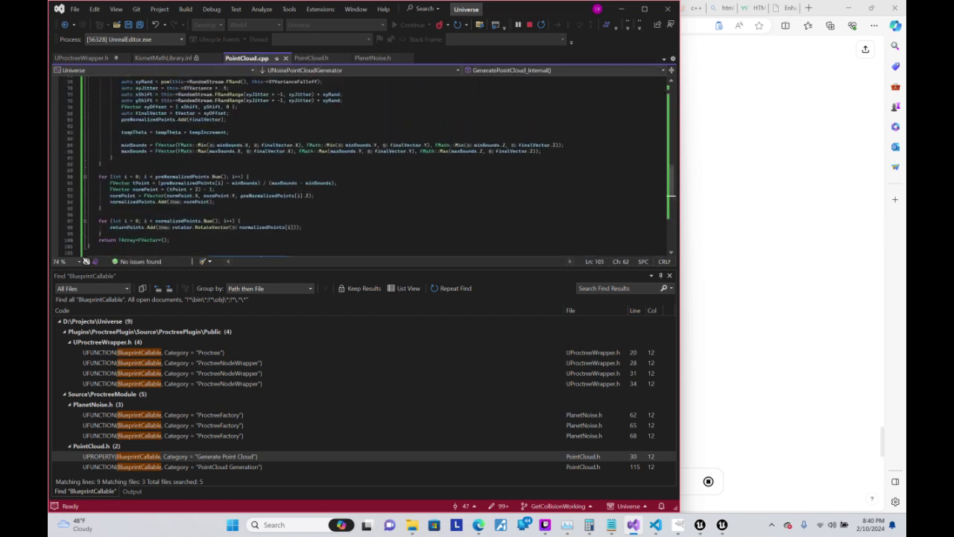
pyautogui.scroll(5, 369, 162)
pyautogui.scroll(5, 369, 164)
pyautogui.scroll(5, 369, 164)
pyautogui.scroll(4, 369, 164)
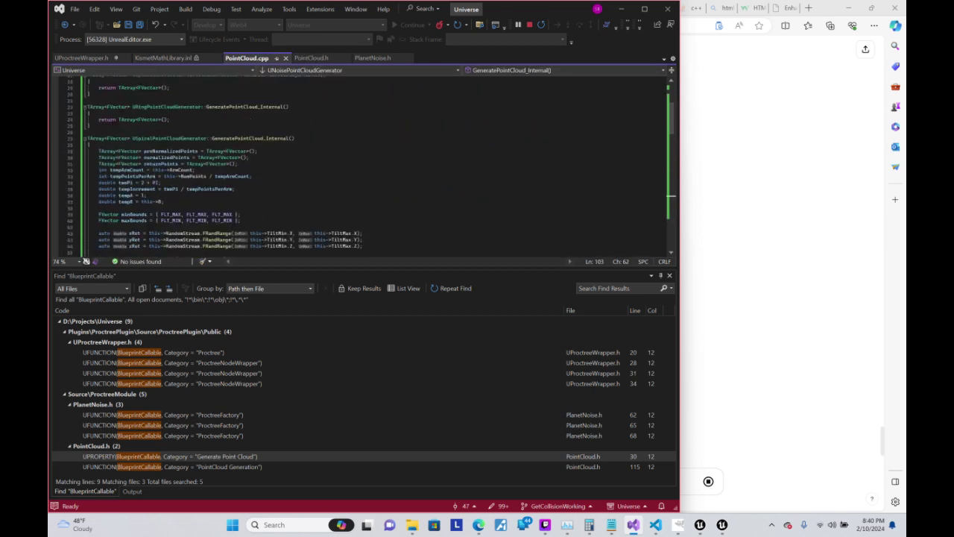
# - In PointCloud.h, add & after TArray<FVector> on line 25 and save the header
pyautogui.click(319, 57)
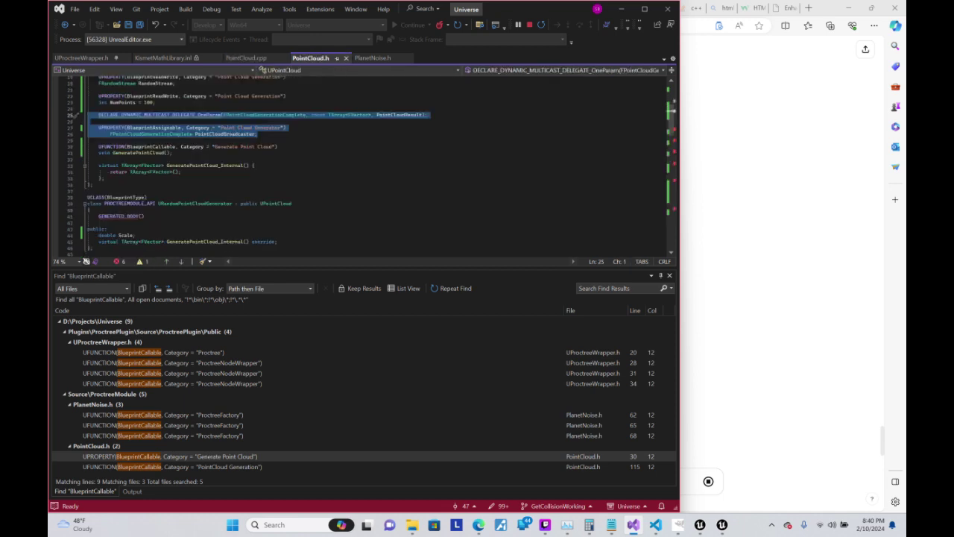
pyautogui.click(98, 108)
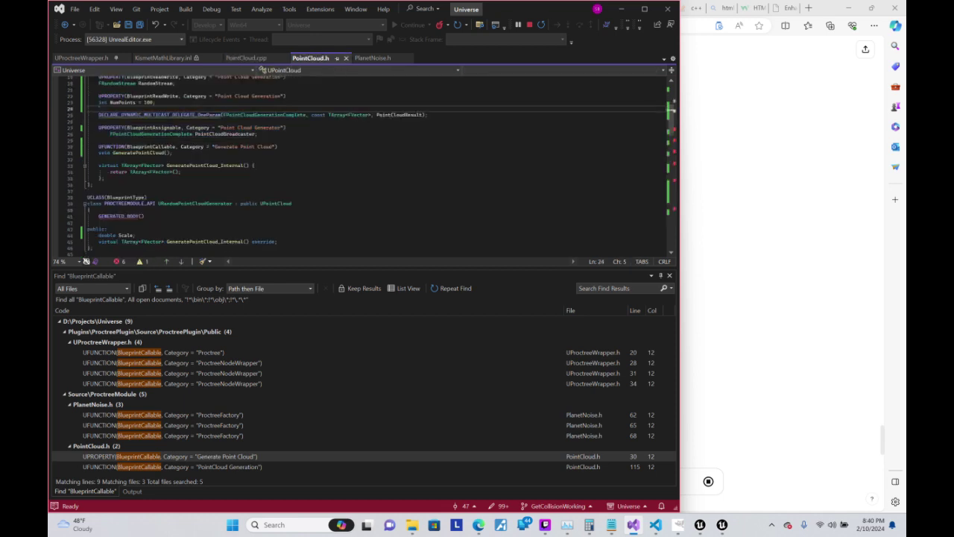
pyautogui.click(371, 115)
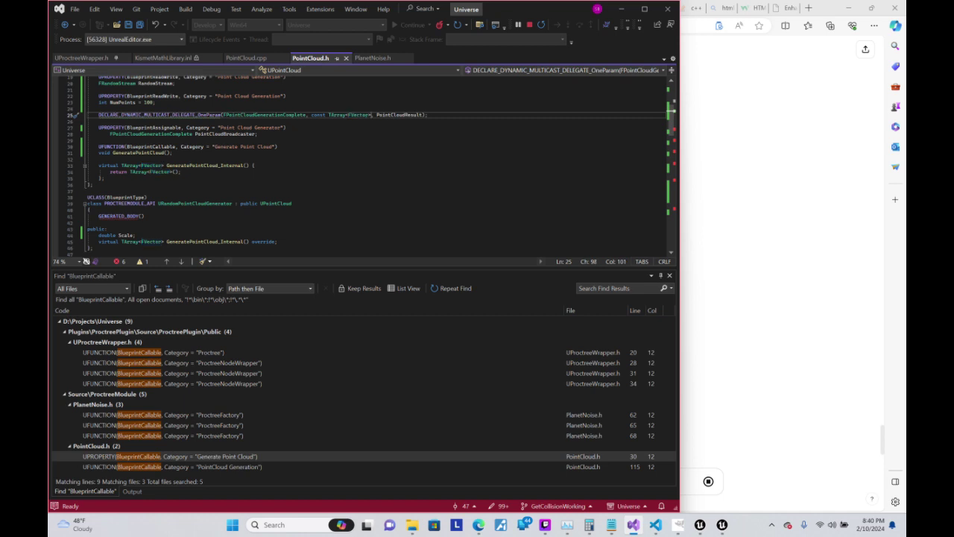
pyautogui.write('&')
pyautogui.click(130, 28)
pyautogui.click(752, 178)
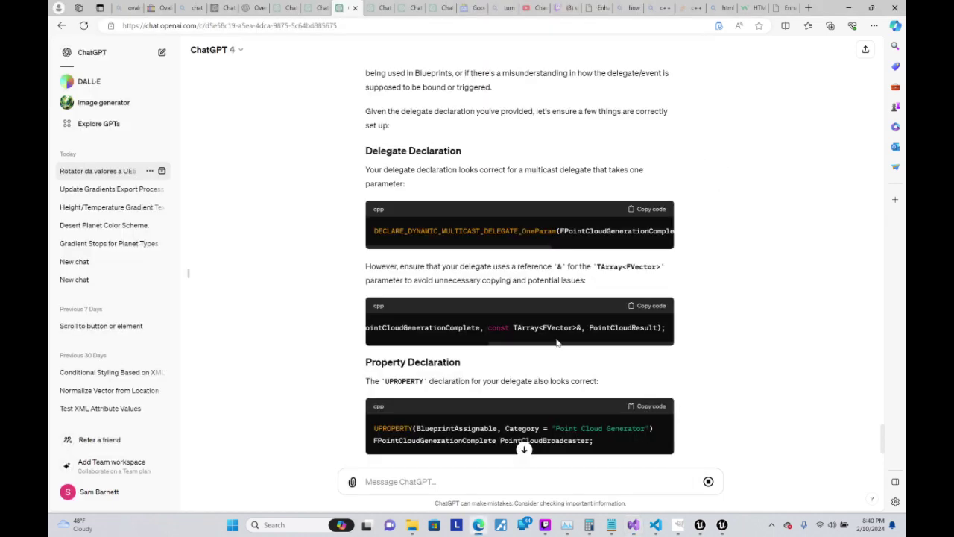
# - Read through the reply's suggested declarations and its Common Issues and Solutions section
pyautogui.moveTo(550, 230); pyautogui.dragTo(678, 243)
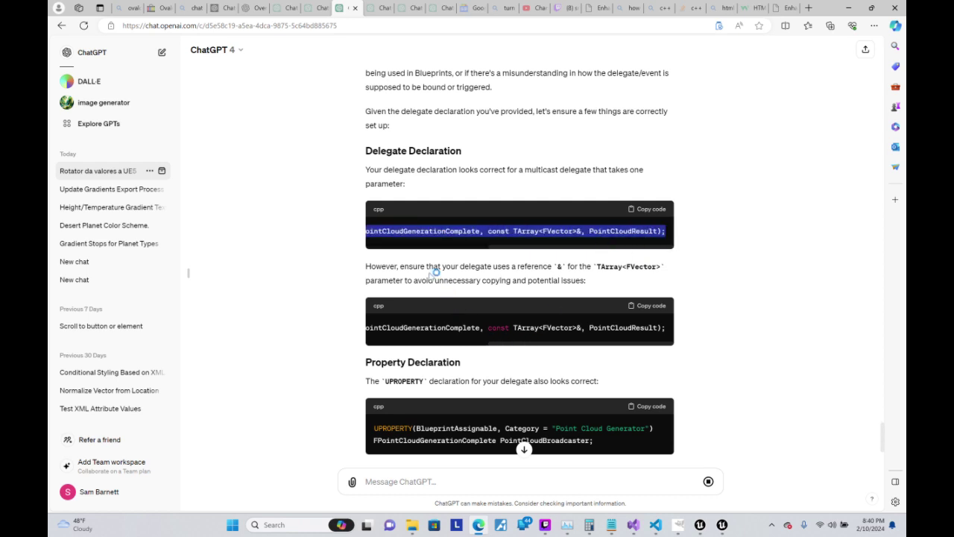
pyautogui.moveTo(515, 328)
pyautogui.mouseDown()
pyautogui.moveTo(689, 335)
pyautogui.moveTo(692, 345)
pyautogui.mouseUp()
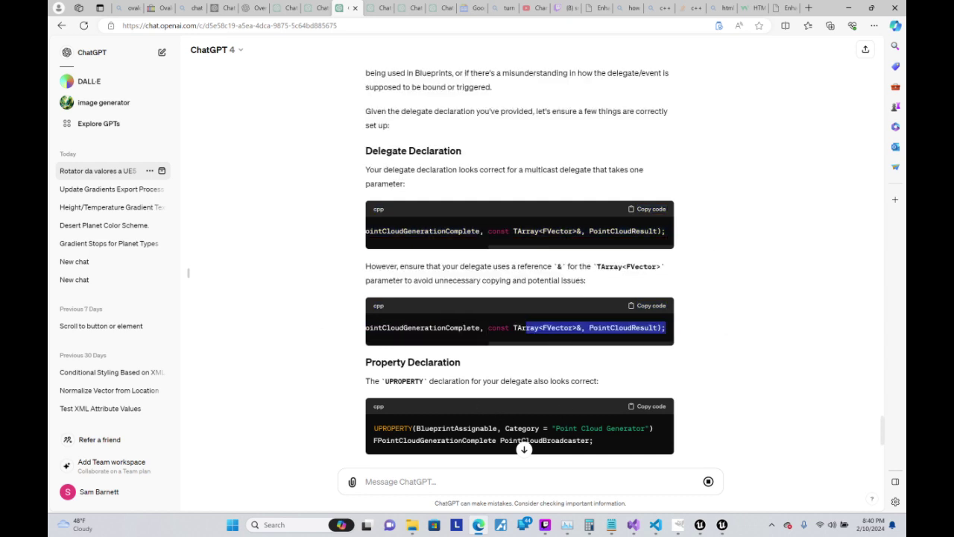
pyautogui.moveTo(460, 381); pyautogui.dragTo(633, 382)
pyautogui.rightClick(632, 382)
pyautogui.click(652, 332)
pyautogui.scroll(-1, 632, 380)
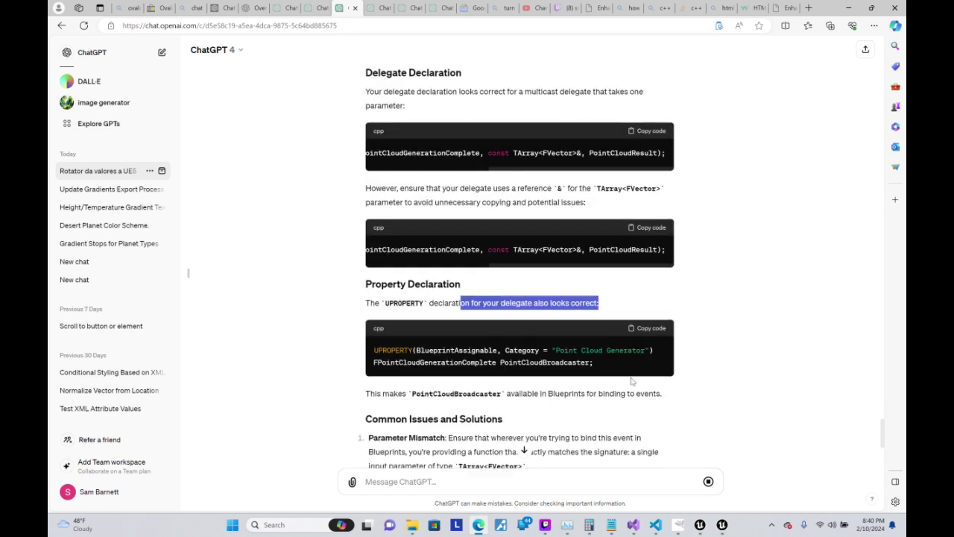
pyautogui.scroll(-2, 631, 380)
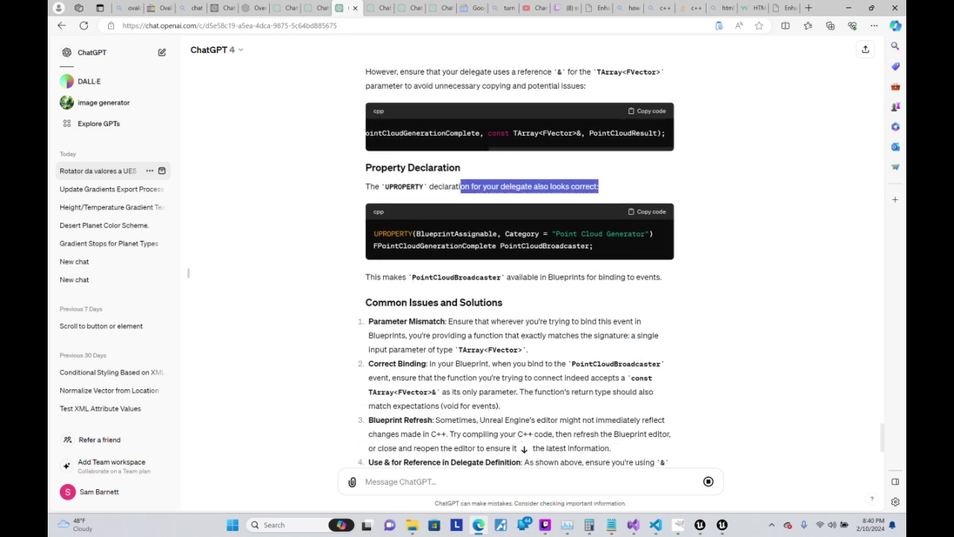
pyautogui.click(848, 8)
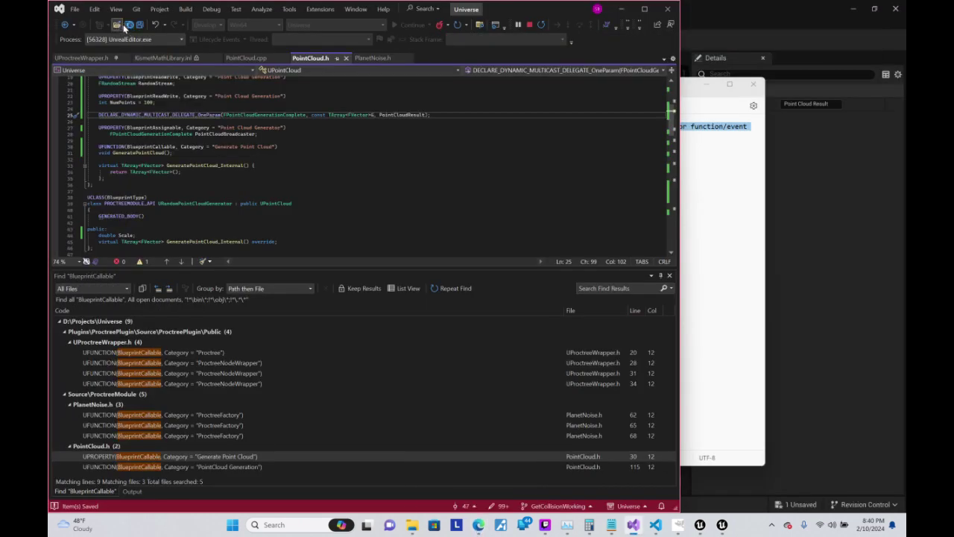
# - Start a Live Coding build of the header change with Ctrl+Alt+F11, then return to Unreal's blueprint editor
pyautogui.doubleClick(276, 203)
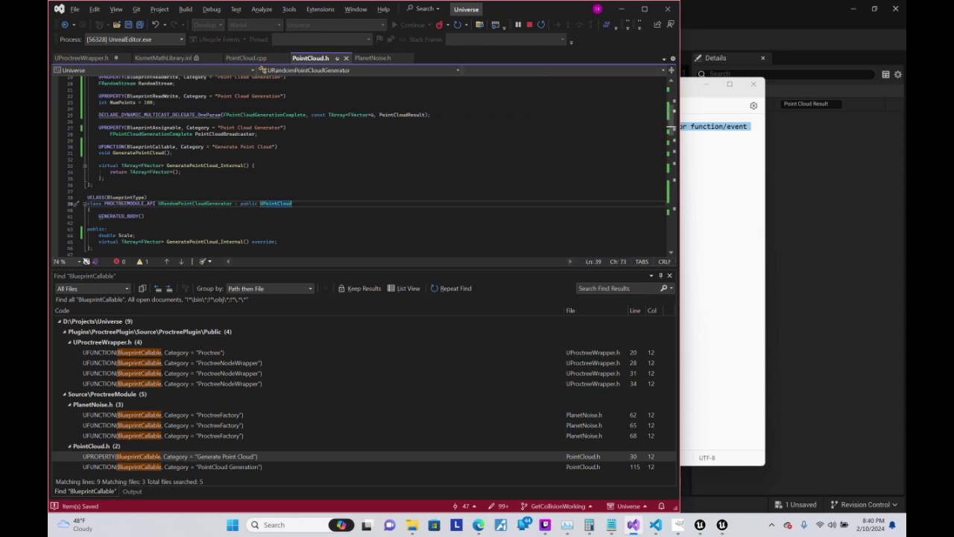
pyautogui.hotkey('ctrl', 'alt', 'F11')
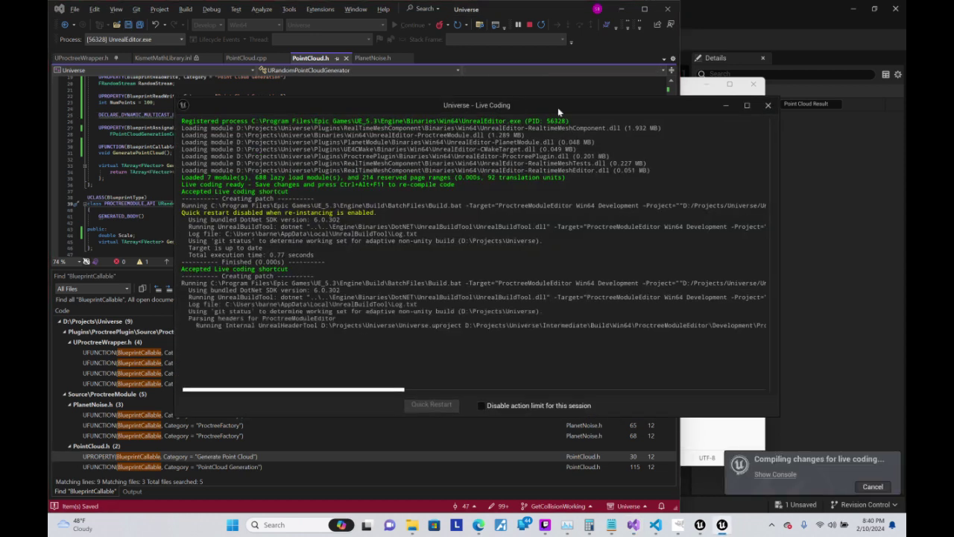
pyautogui.click(622, 9)
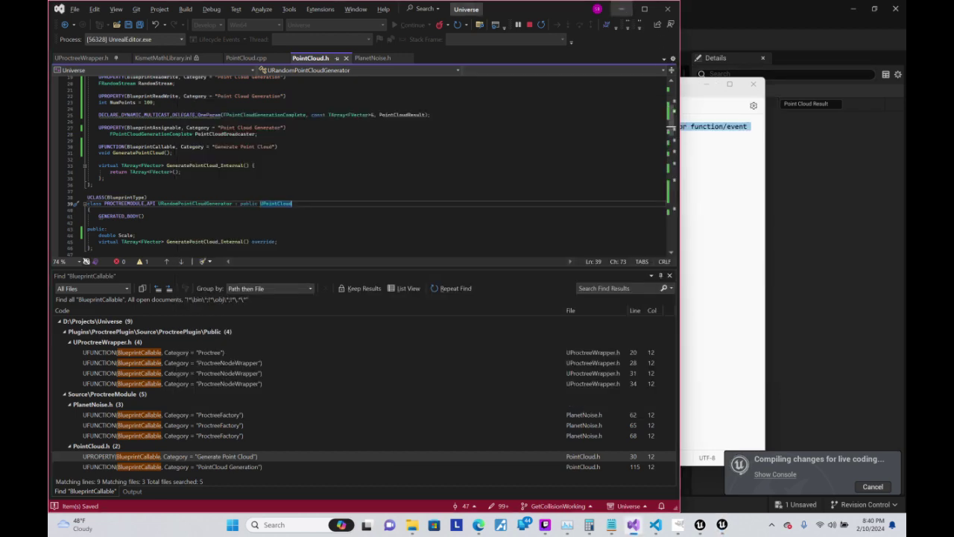
pyautogui.click(622, 9)
pyautogui.click(706, 93)
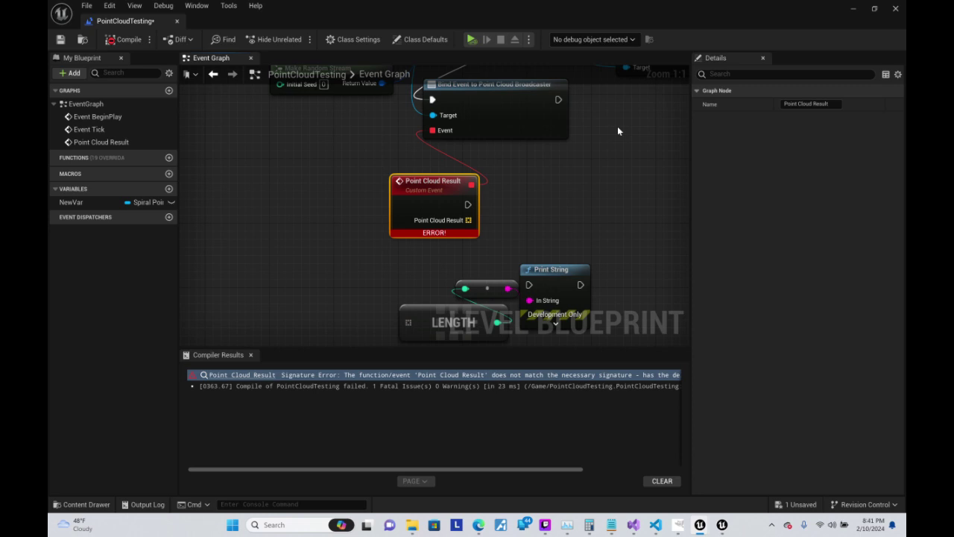
# - Live-compile the C++ with Ctrl+Alt+F11 and recompile the Level Blueprint until it compiles cleanly
pyautogui.click(124, 39)
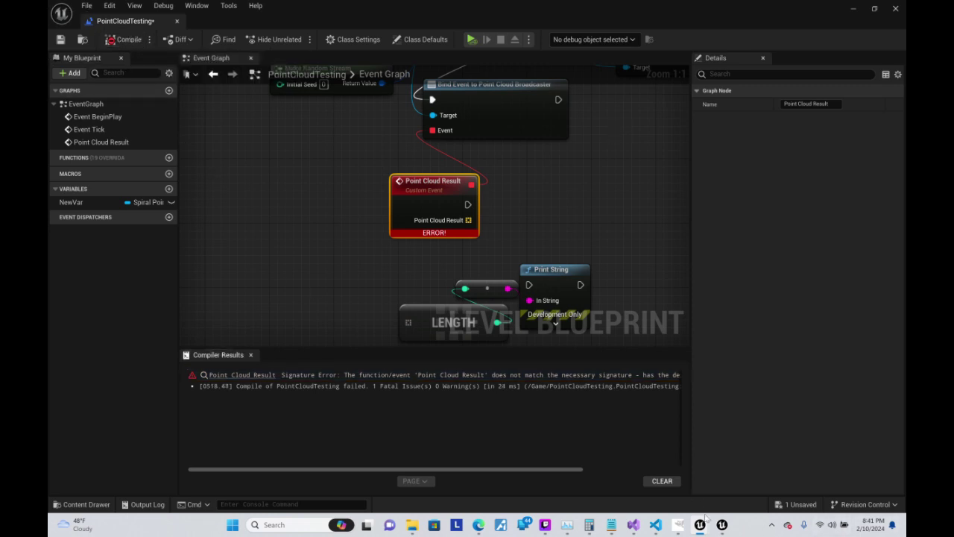
pyautogui.hotkey('ctrl', 'alt', 'F11')
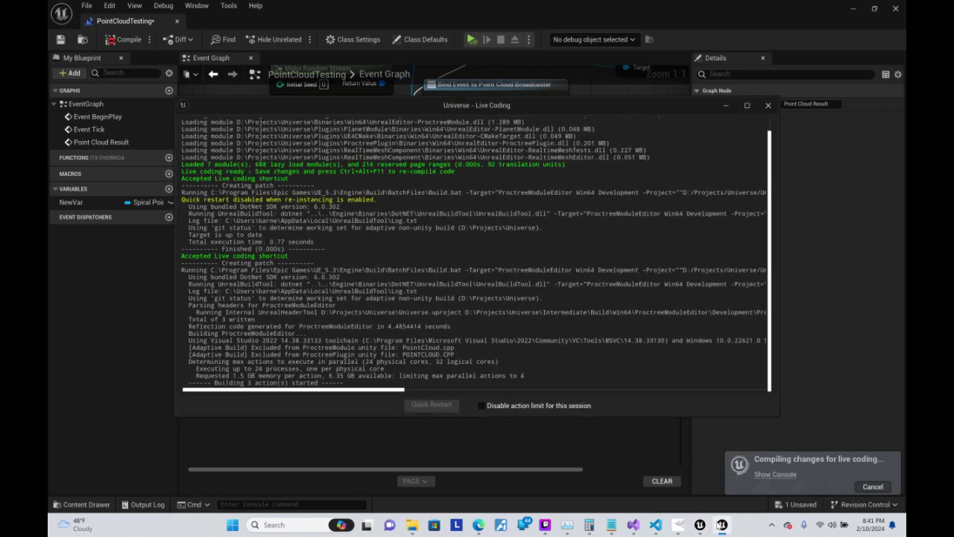
pyautogui.click(816, 295)
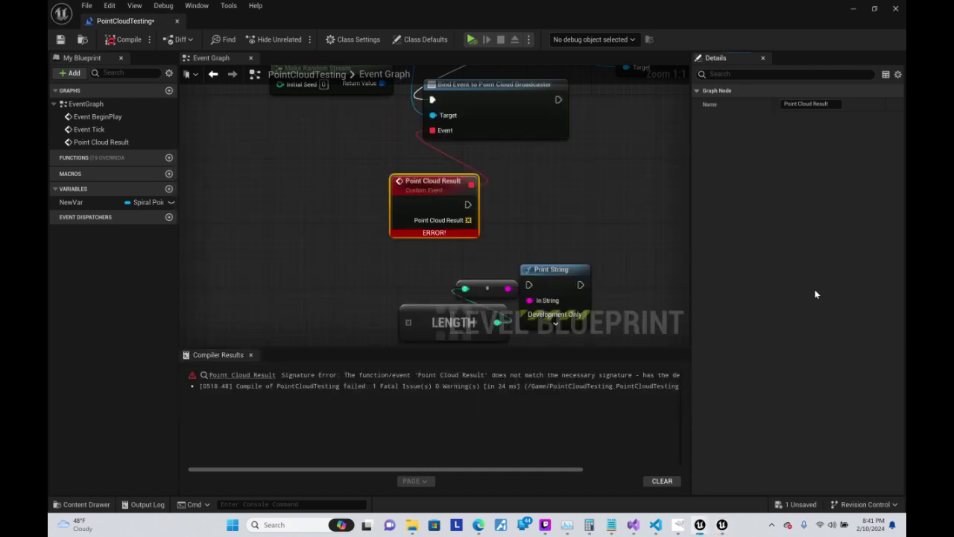
pyautogui.click(120, 41)
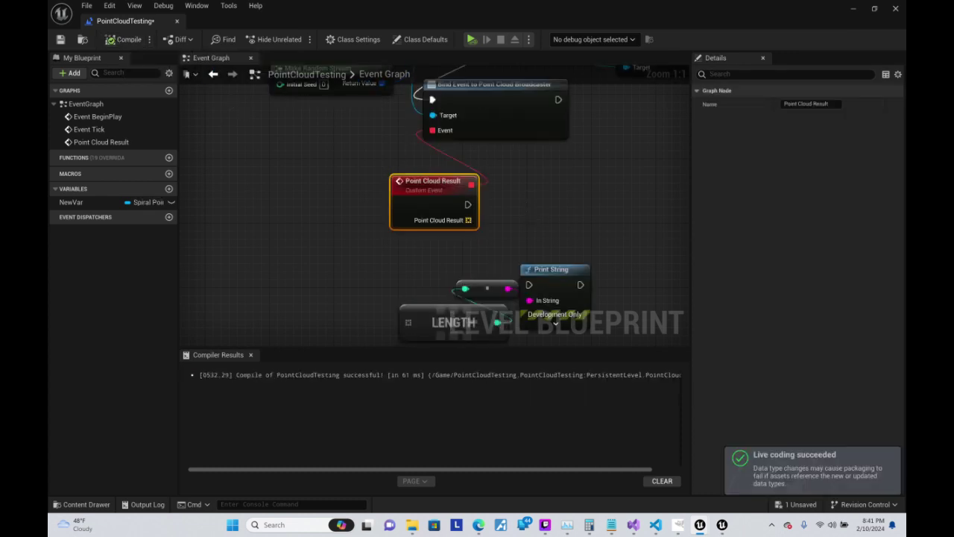
pyautogui.moveTo(483, 218); pyautogui.dragTo(394, 134, button='right')
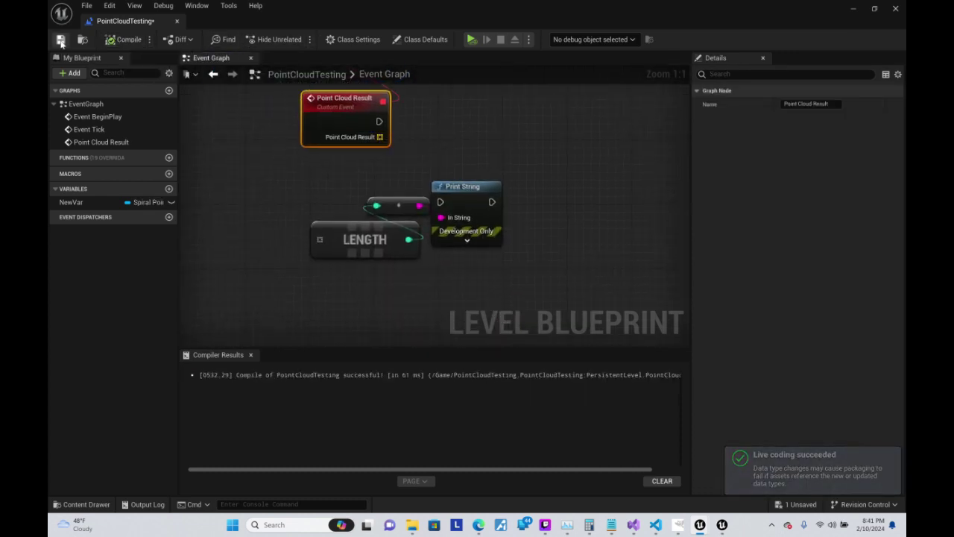
# - Save all, then wire Point Cloud Result into LENGTH and into Print String's execution input
pyautogui.click(86, 5)
pyautogui.click(112, 65)
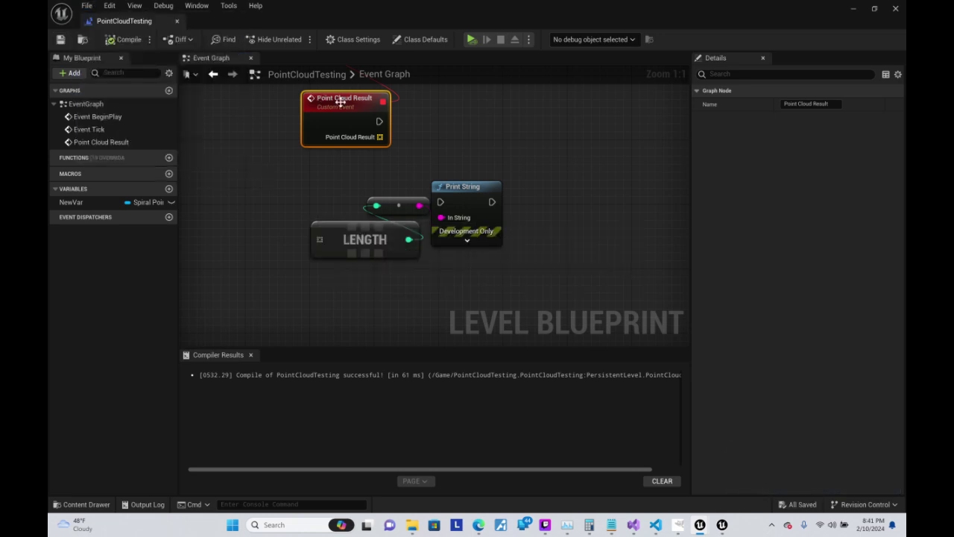
pyautogui.moveTo(380, 137); pyautogui.dragTo(320, 239)
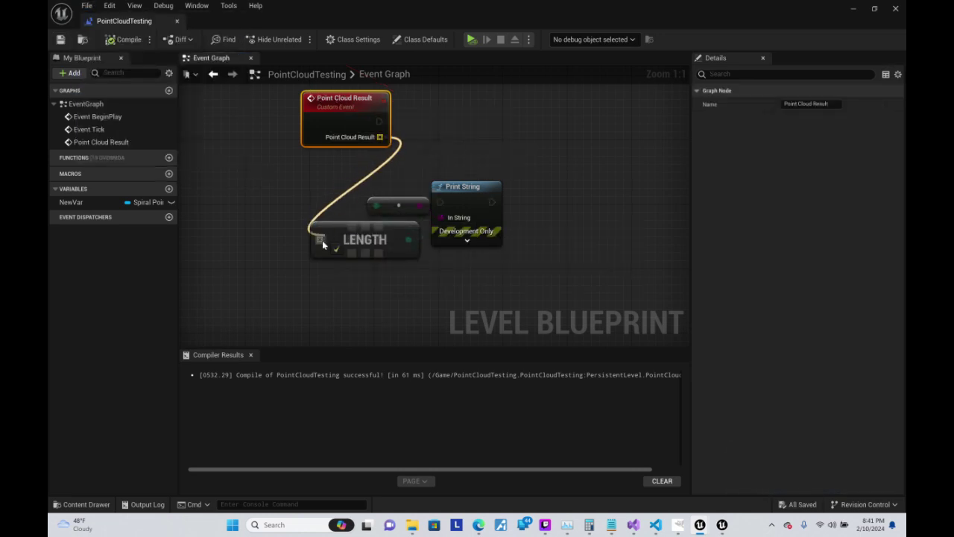
pyautogui.moveTo(322, 240); pyautogui.dragTo(230, 278, button='right')
pyautogui.moveTo(370, 225); pyautogui.dragTo(444, 111)
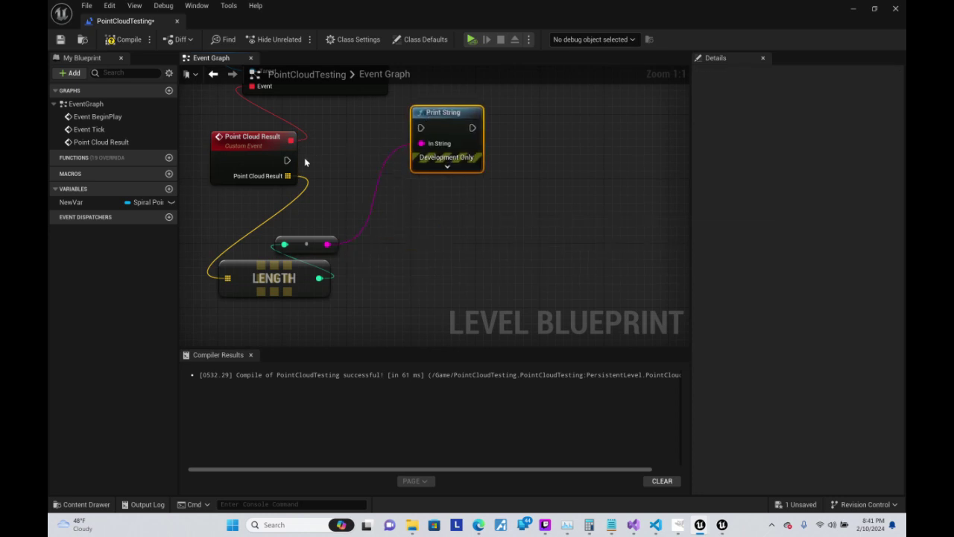
pyautogui.moveTo(287, 160); pyautogui.dragTo(420, 127)
# - Add breakpoints on Print String and Generate Point Cloud, chain Generate Point Cloud after the binding, compile and save
pyautogui.rightClick(454, 126)
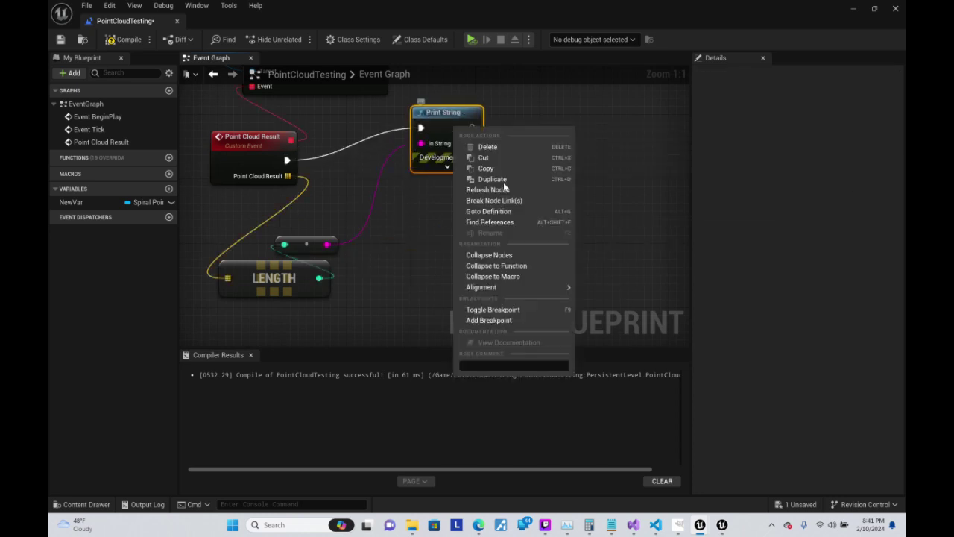
pyautogui.click(492, 310)
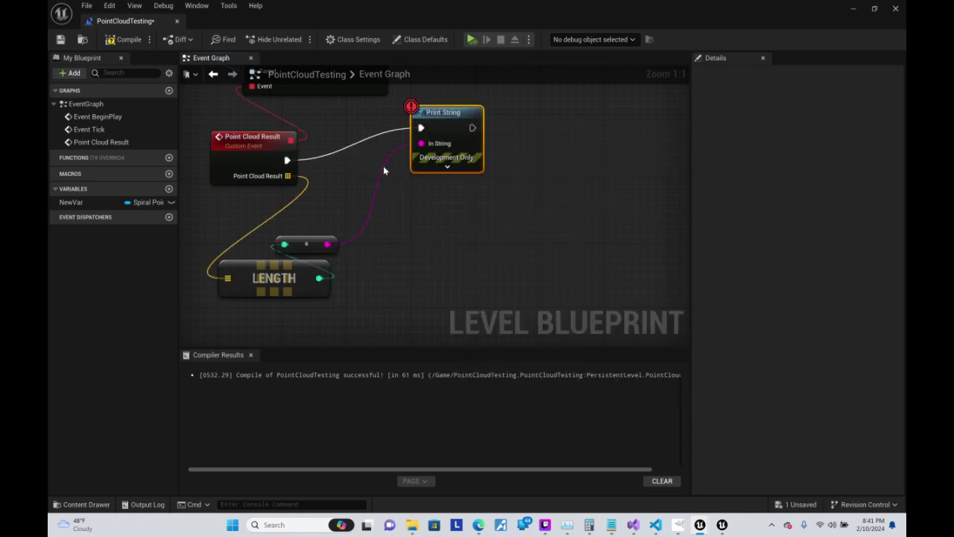
pyautogui.moveTo(383, 170); pyautogui.dragTo(384, 398, button='right')
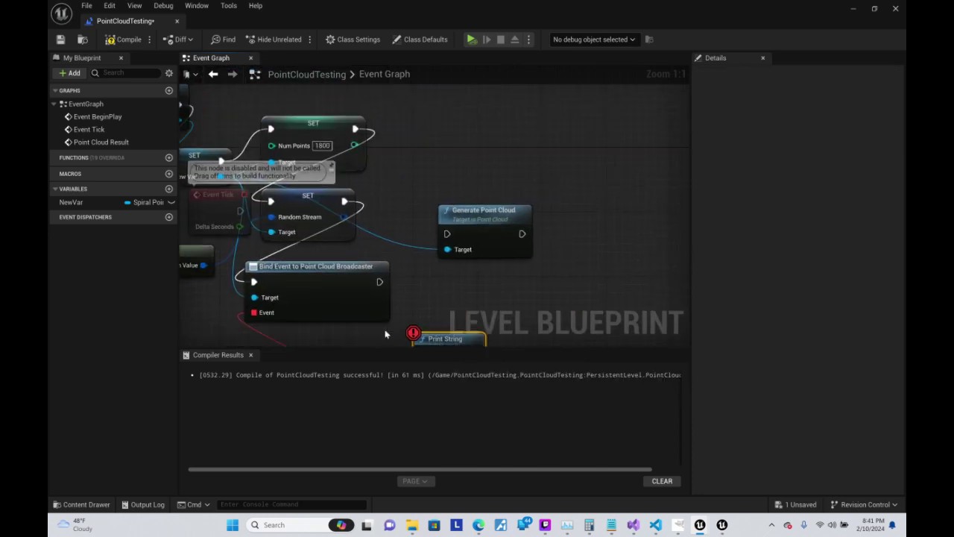
pyautogui.rightClick(480, 231)
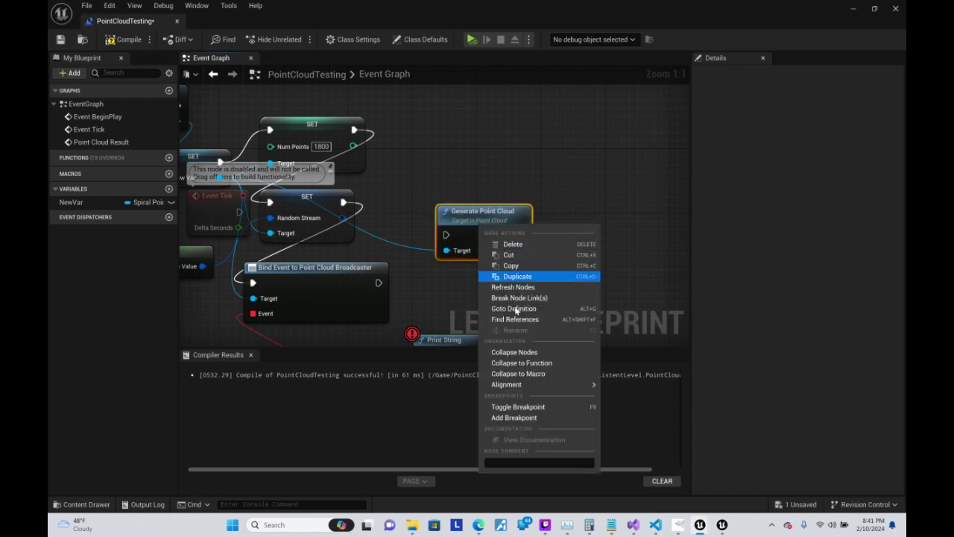
pyautogui.click(540, 410)
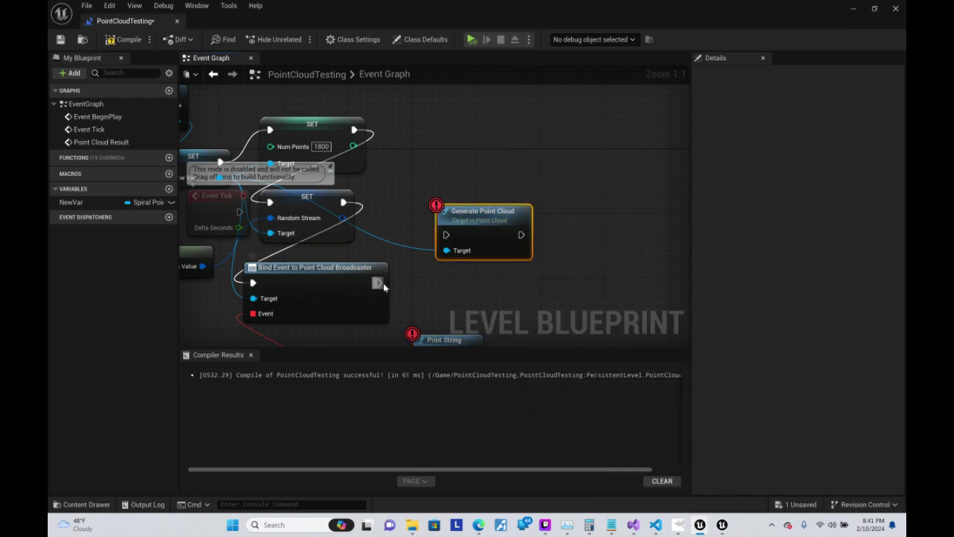
pyautogui.moveTo(379, 283); pyautogui.dragTo(471, 266)
pyautogui.moveTo(471, 266); pyautogui.dragTo(477, 159, button='right')
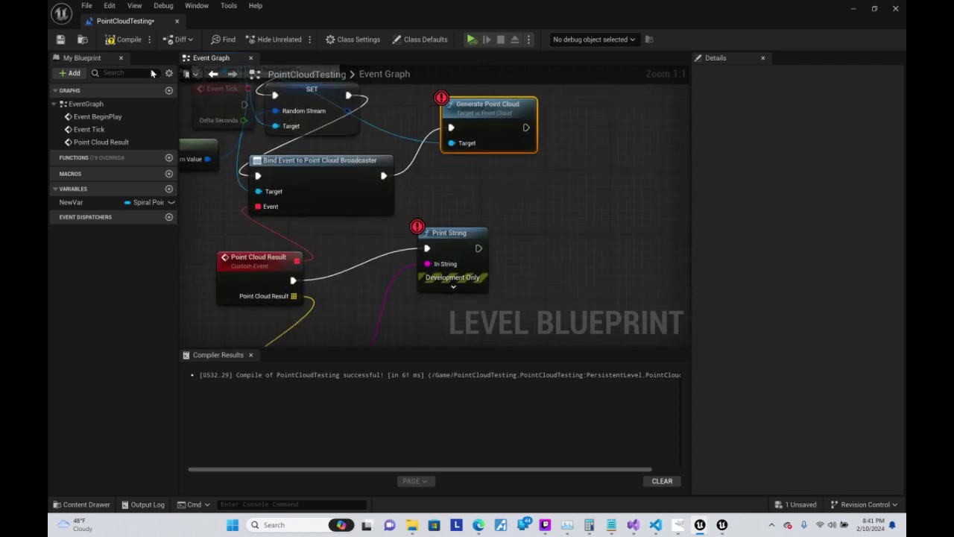
pyautogui.click(123, 39)
pyautogui.click(60, 39)
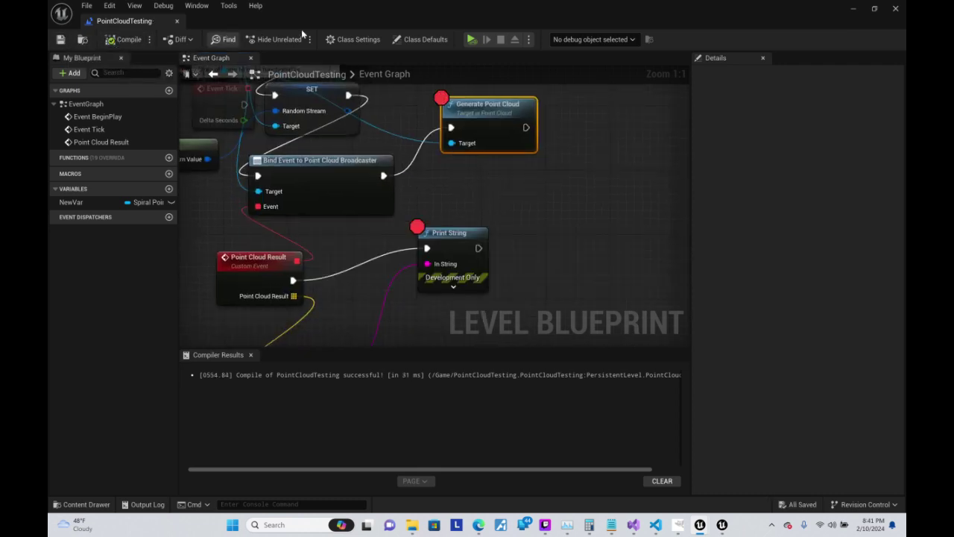
# - Start simulating and inspect the generator variable's values at the first breakpoint, showing 1800 points
pyautogui.click(472, 40)
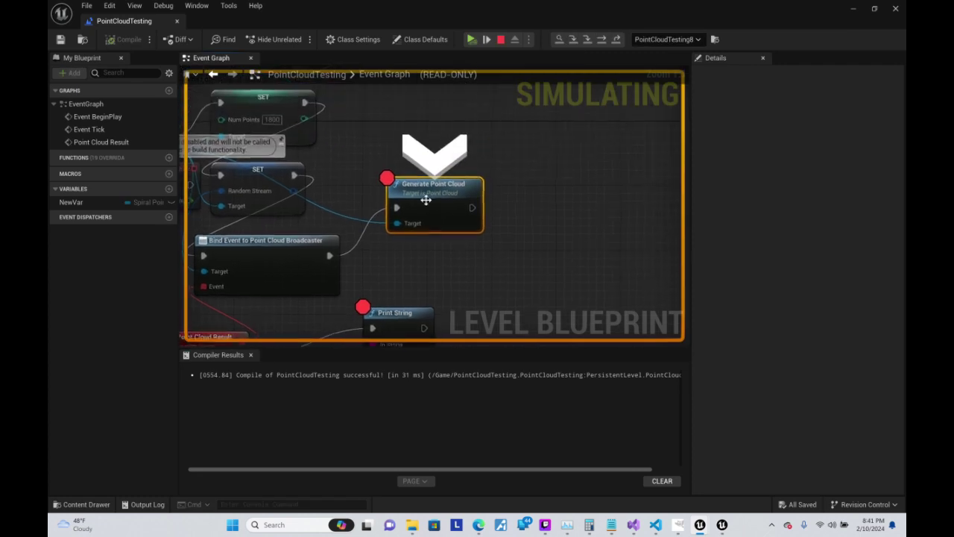
pyautogui.moveTo(406, 224)
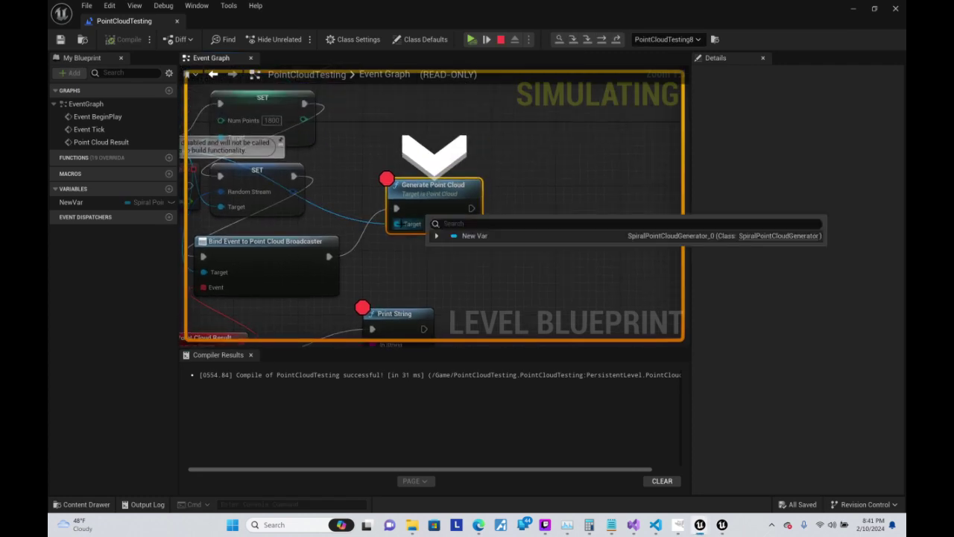
pyautogui.click(437, 236)
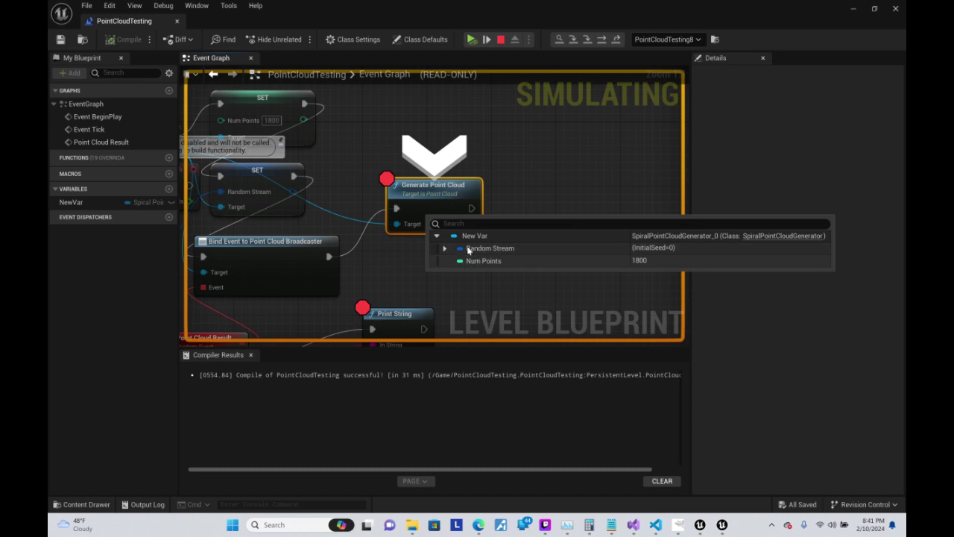
pyautogui.moveTo(433, 152); pyautogui.dragTo(562, 90, button='right')
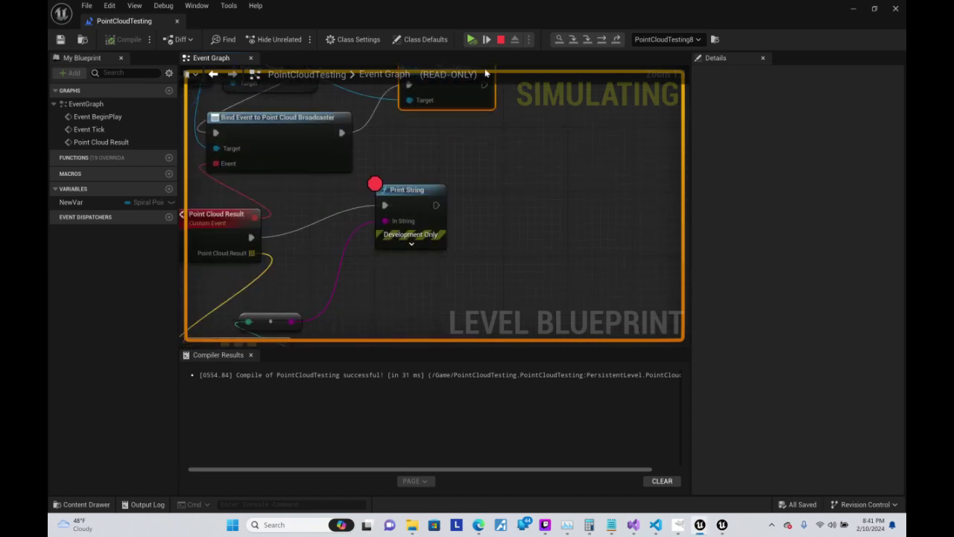
# - Resume to the Print String breakpoint and check that Point Cloud Result is empty
pyautogui.click(471, 41)
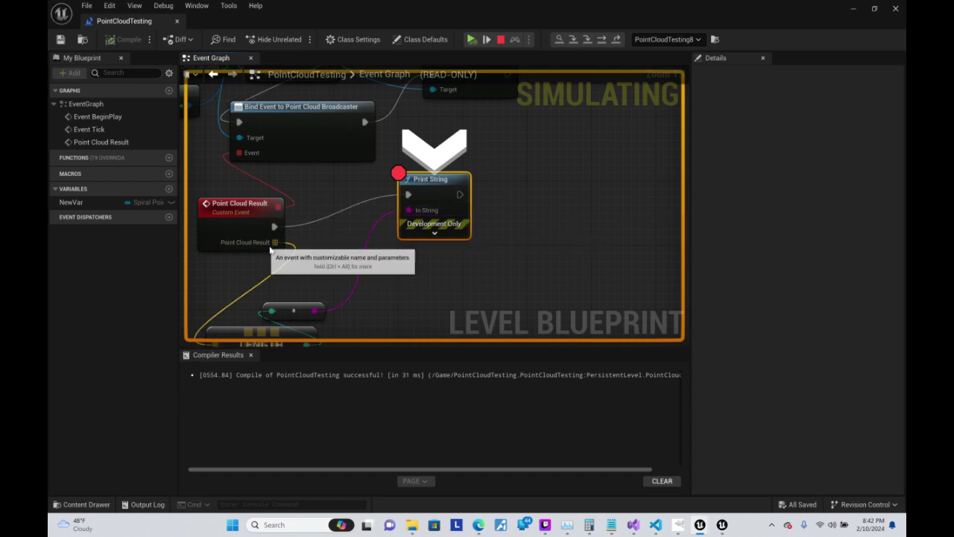
pyautogui.moveTo(281, 243)
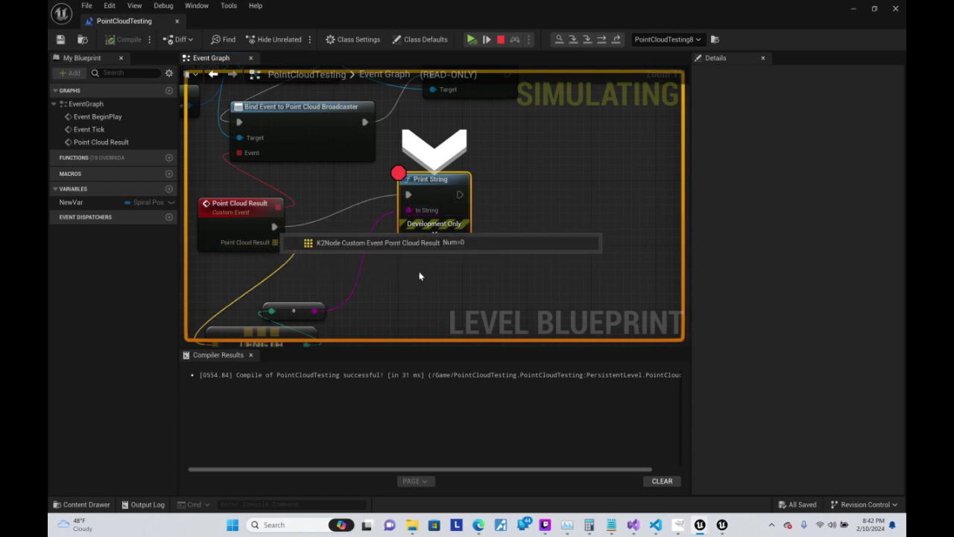
pyautogui.moveTo(420, 275)
pyautogui.mouseDown(button='right')
pyautogui.moveTo(475, 170)
pyautogui.moveTo(345, 257)
pyautogui.mouseUp(button='right')
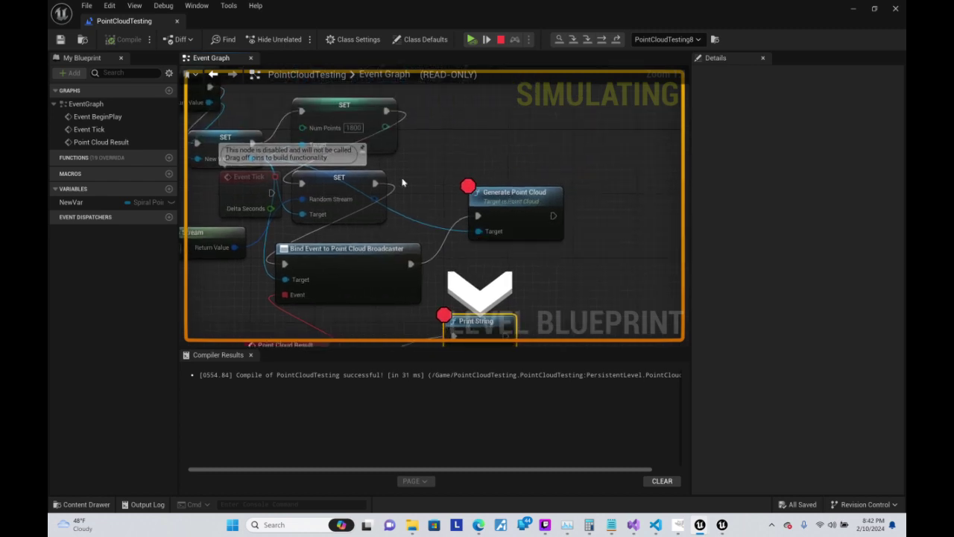
pyautogui.moveTo(403, 182); pyautogui.dragTo(534, 126, button='right')
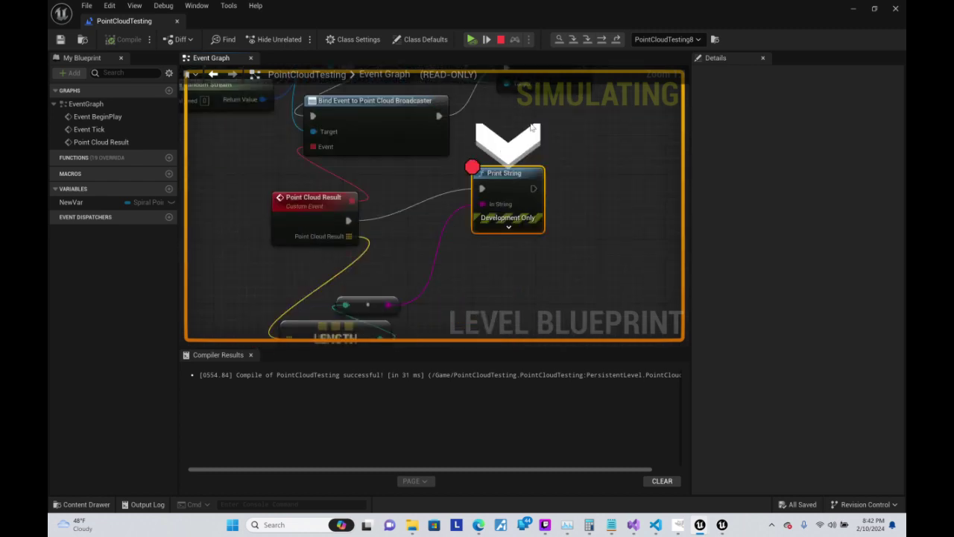
# - Resume past the breakpoint, stop the simulation with Escape, and tidy the Event BeginPlay chain
pyautogui.click(471, 40)
pyautogui.moveTo(488, 166); pyautogui.dragTo(483, 229, button='right')
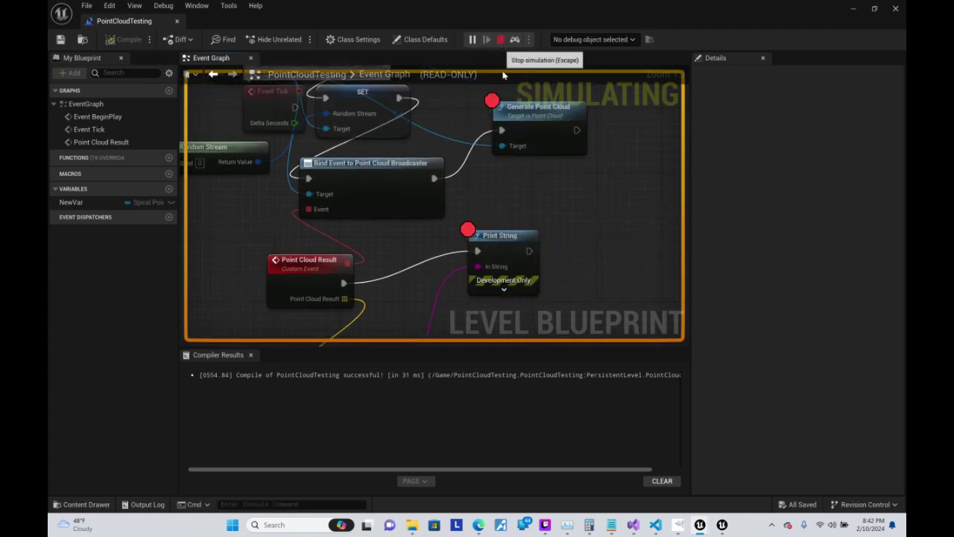
pyautogui.press('Escape')
pyautogui.moveTo(492, 237); pyautogui.dragTo(465, 259)
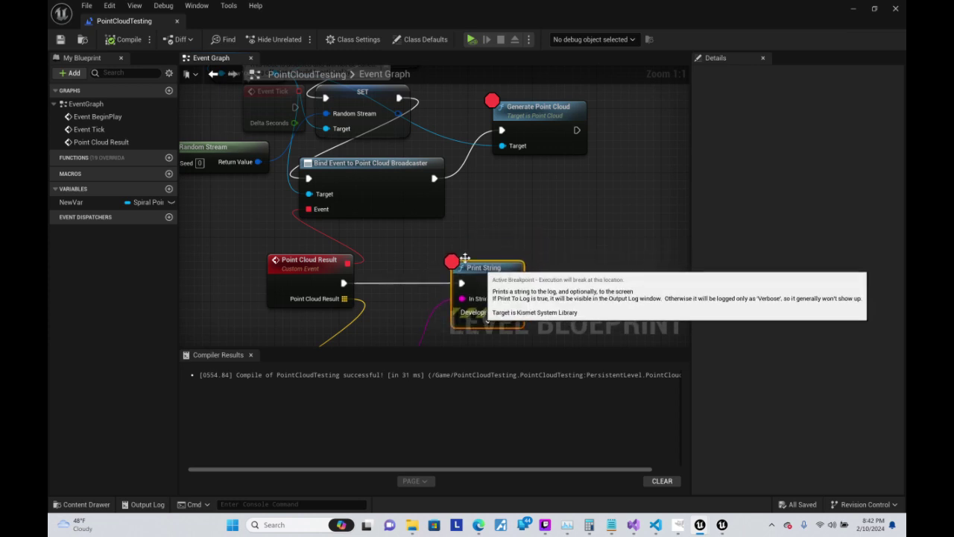
pyautogui.moveTo(258, 93)
pyautogui.mouseDown(button='right')
pyautogui.moveTo(358, 207)
pyautogui.moveTo(478, 264)
pyautogui.mouseUp(button='right')
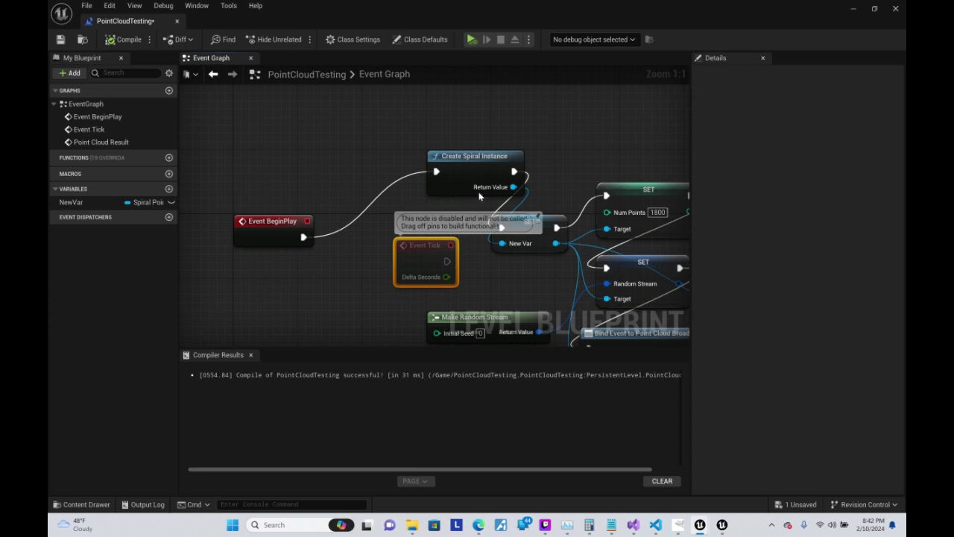
# - Rename the NewVar variable to 'Point Cloud Generator'
pyautogui.rightClick(91, 206)
pyautogui.click(123, 209)
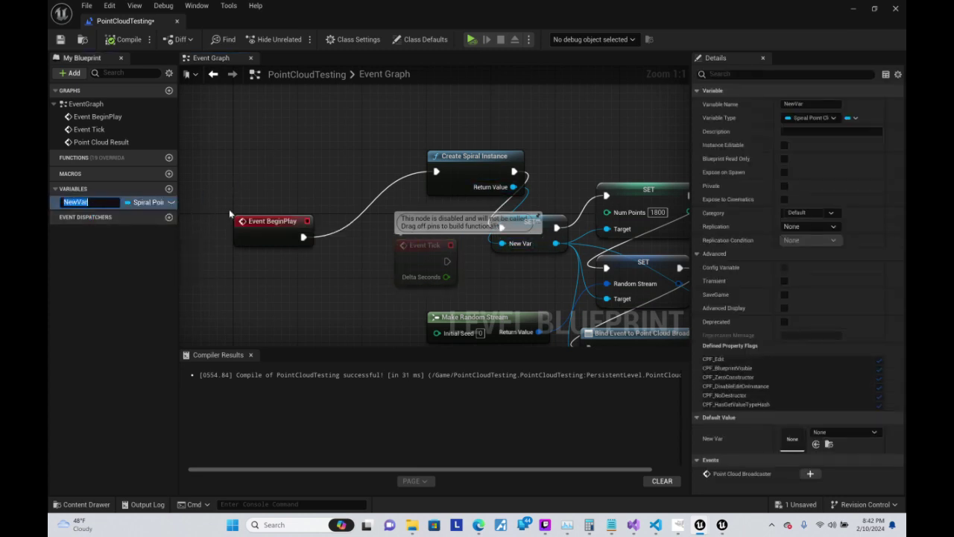
pyautogui.write('Point ')
pyautogui.write('Cloud Gene')
pyautogui.write('rator')
pyautogui.press('Return')
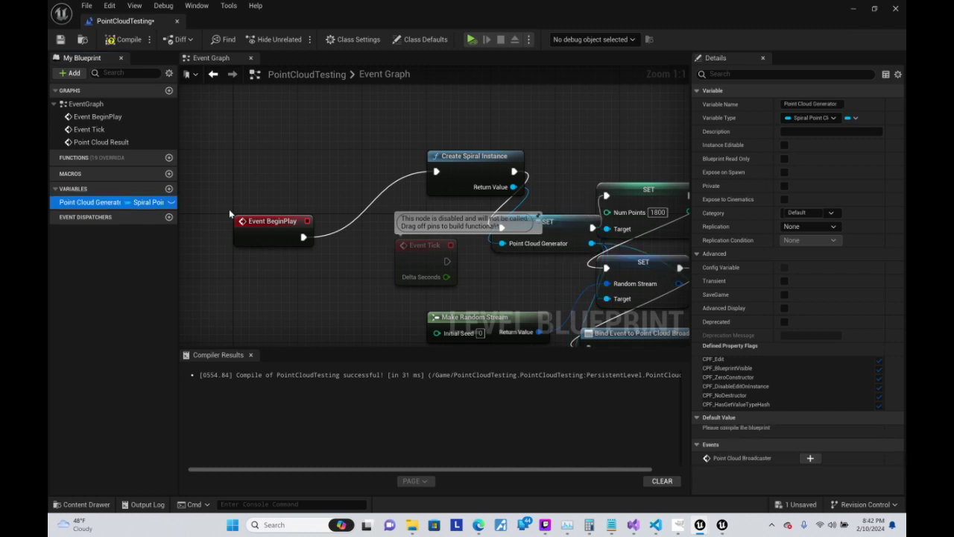
# - Move Create Spiral Instance left and place the SET Point Cloud Generator node beside it
pyautogui.moveTo(644, 168); pyautogui.dragTo(499, 119, button='right')
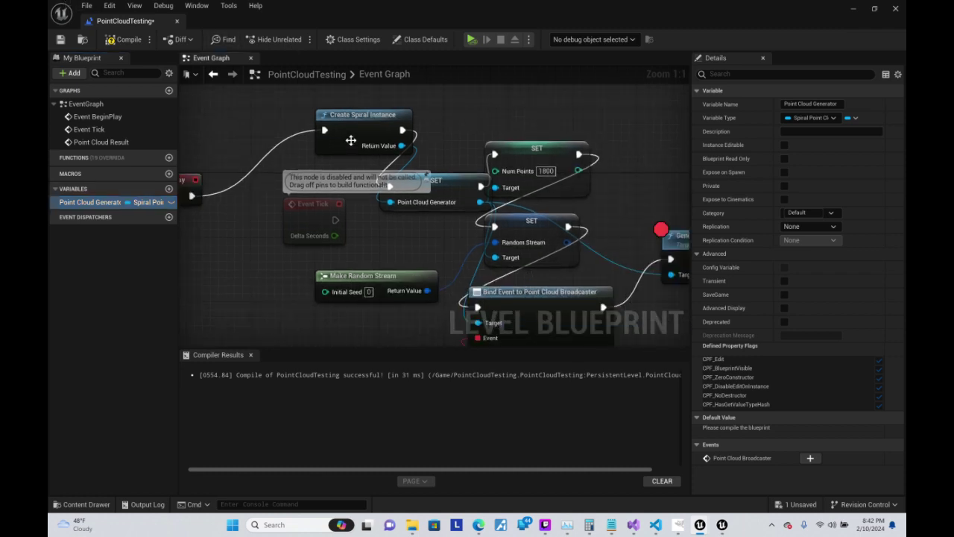
pyautogui.click(331, 109)
pyautogui.moveTo(331, 110); pyautogui.dragTo(308, 101)
pyautogui.moveTo(433, 189); pyautogui.dragTo(418, 101)
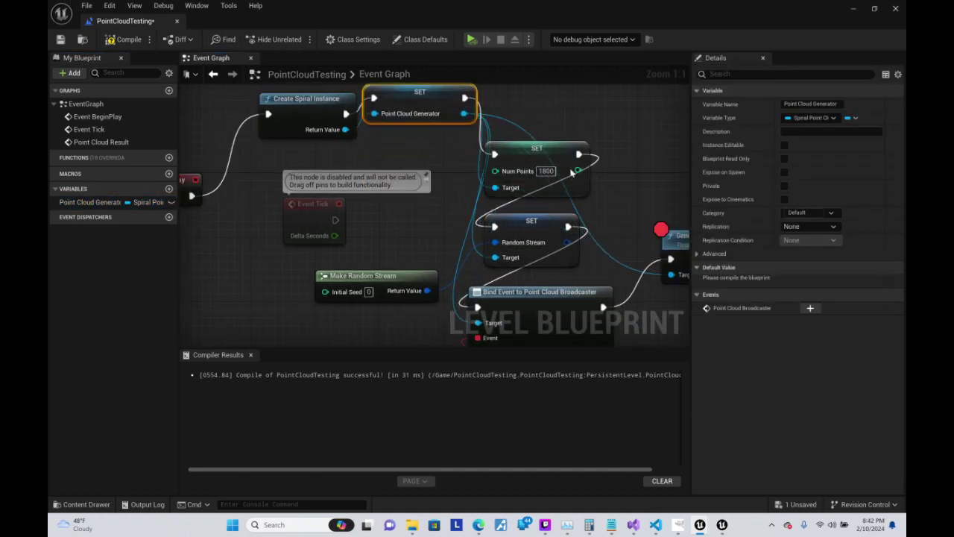
# - Set the Make Random Stream Initial Seed to 9999 and pan to reveal Generate Point Cloud
pyautogui.click(368, 291)
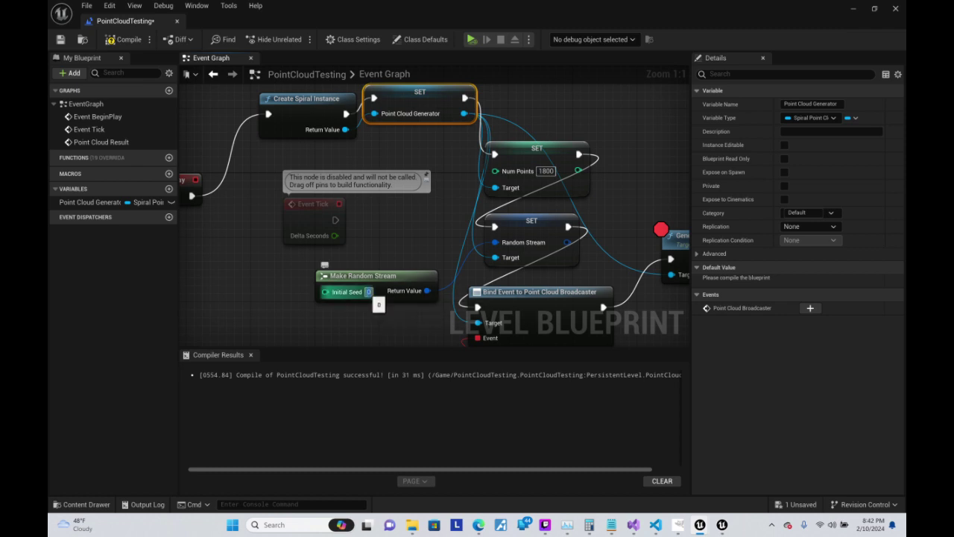
pyautogui.write('9999')
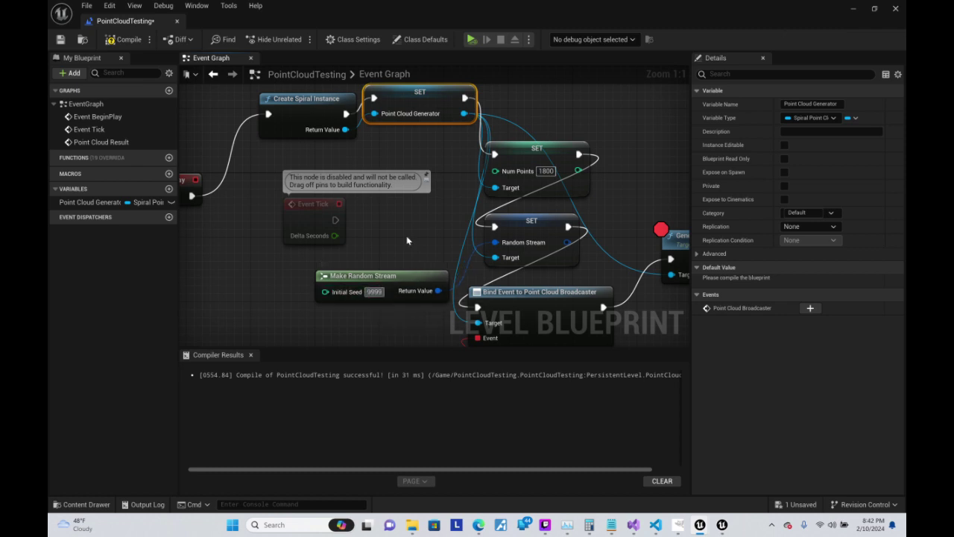
pyautogui.click(406, 240)
pyautogui.moveTo(406, 240); pyautogui.dragTo(486, 191, button='right')
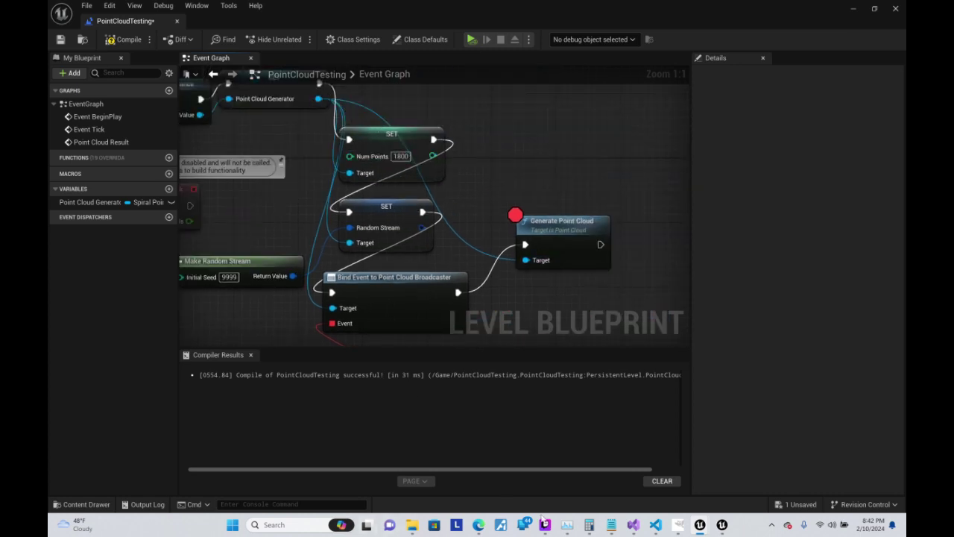
# - Switch to Visual Studio and scroll through PointCloud.h to the UPointCloud property declarations
pyautogui.click(632, 526)
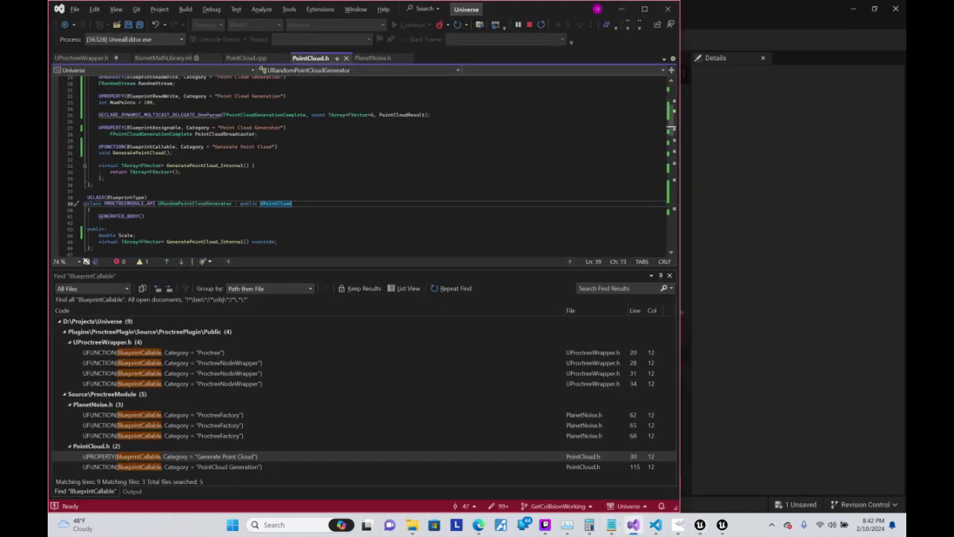
pyautogui.scroll(3, 371, 166)
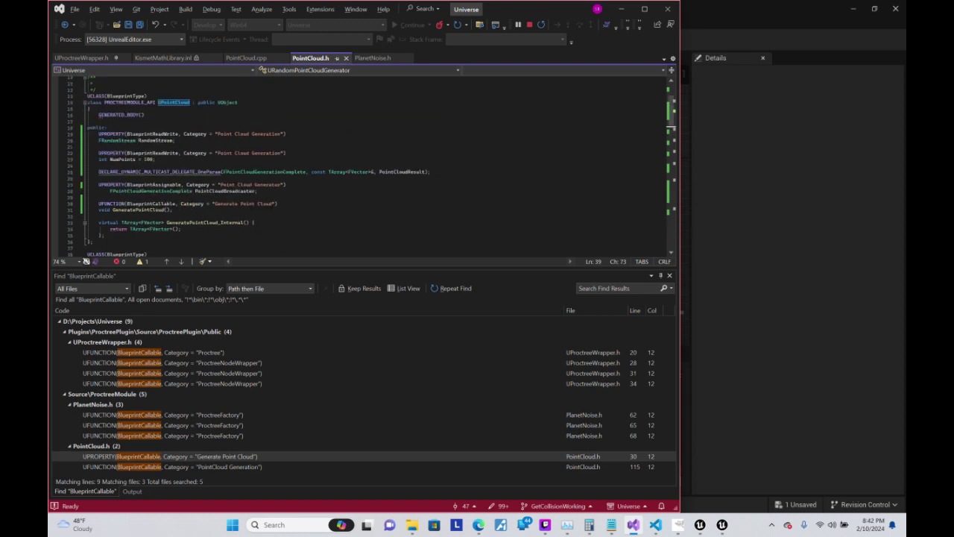
pyautogui.scroll(-5, 274, 112)
pyautogui.scroll(-5, 274, 112)
pyautogui.scroll(-3, 274, 111)
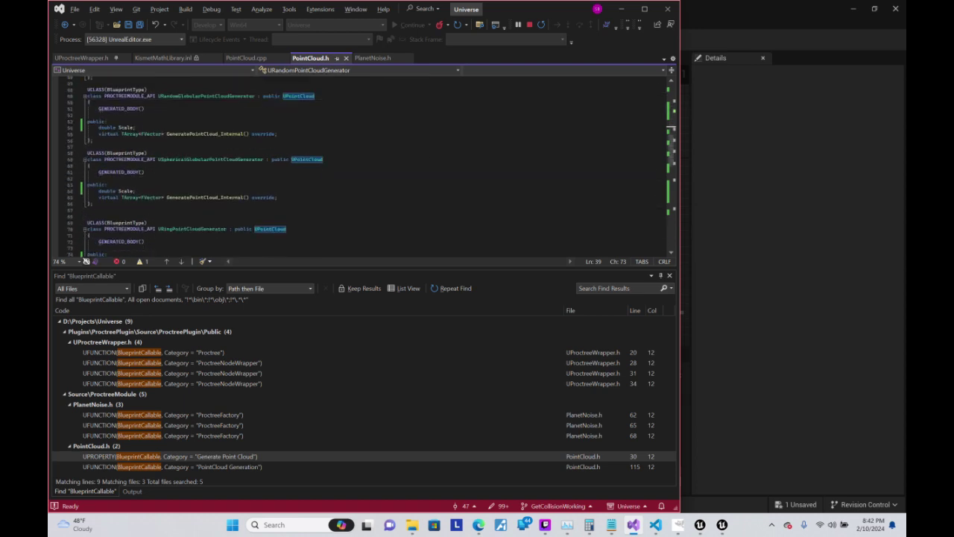
pyautogui.scroll(-5, 274, 149)
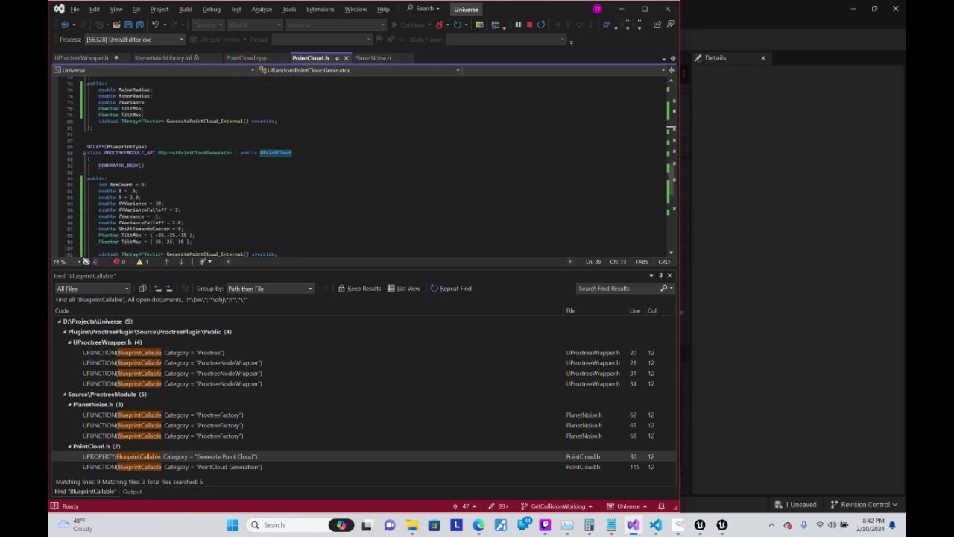
pyautogui.scroll(-1, 186, 166)
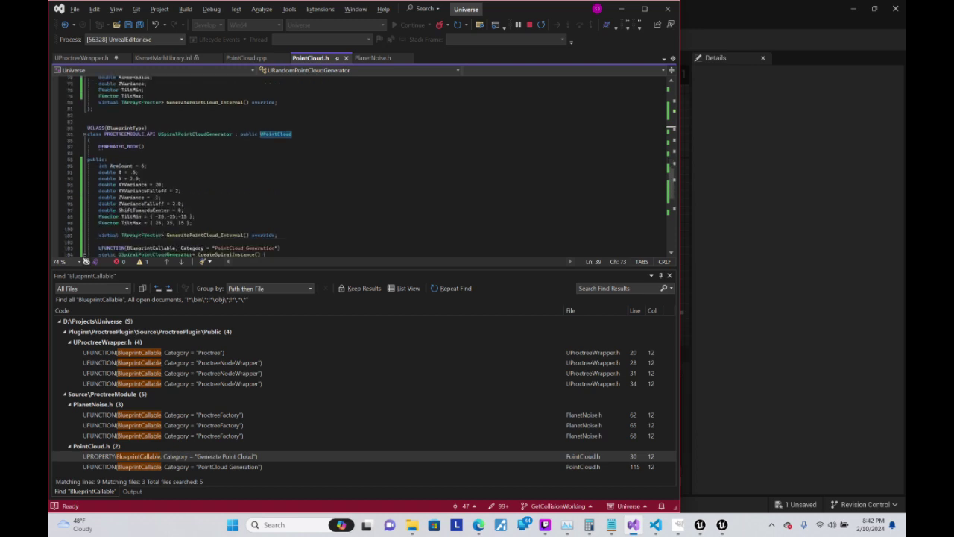
pyautogui.click(108, 158)
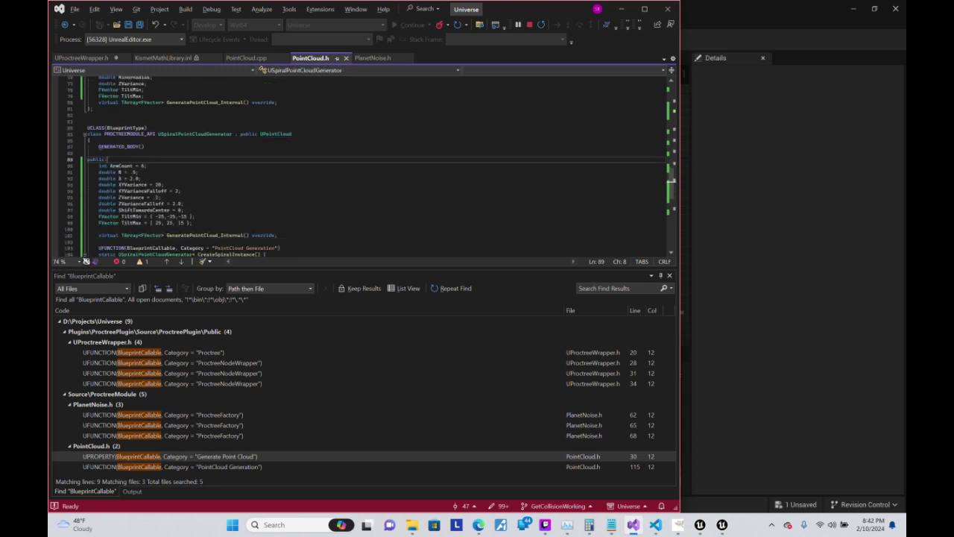
pyautogui.scroll(-1, 367, 166)
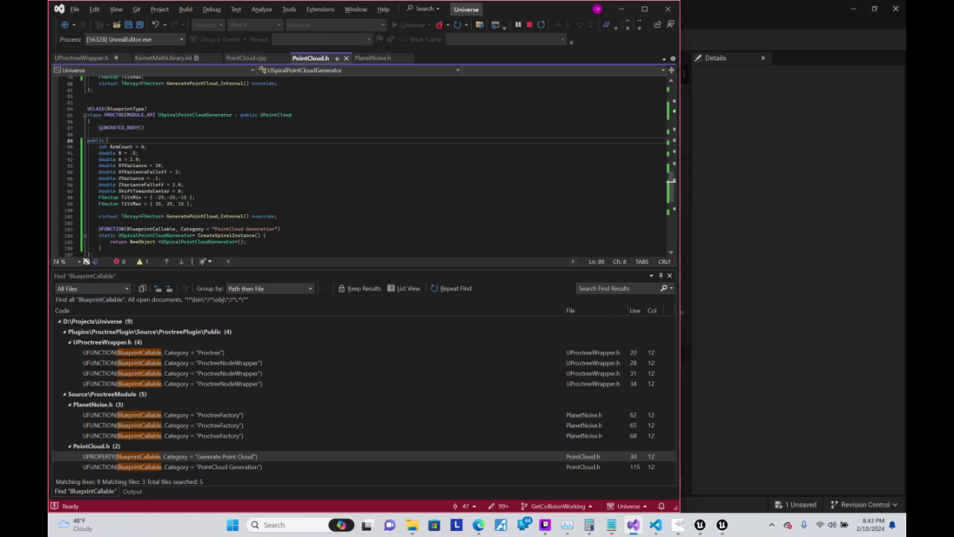
pyautogui.scroll(4, 365, 166)
pyautogui.scroll(2, 365, 166)
pyautogui.scroll(2, 365, 166)
pyautogui.scroll(1, 365, 165)
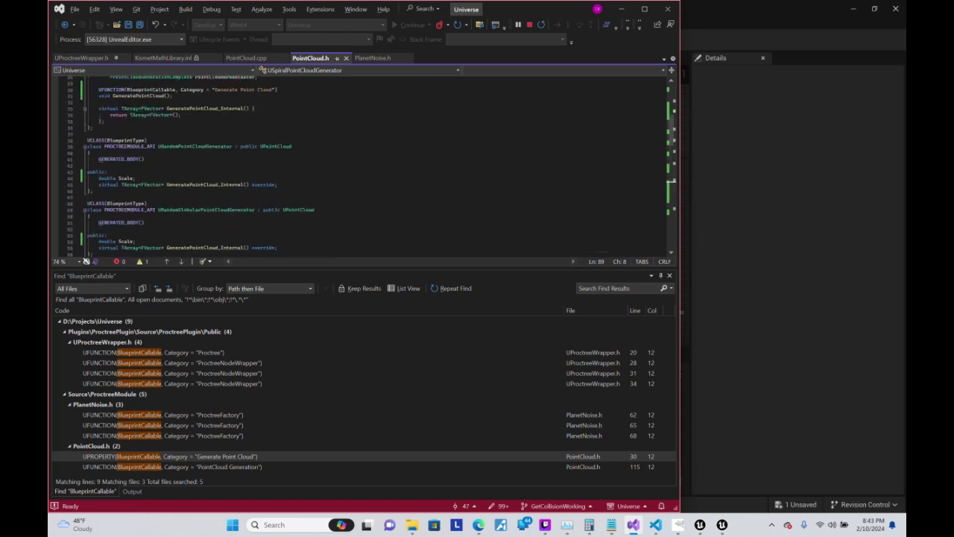
pyautogui.scroll(2, 365, 166)
pyautogui.scroll(1, 365, 166)
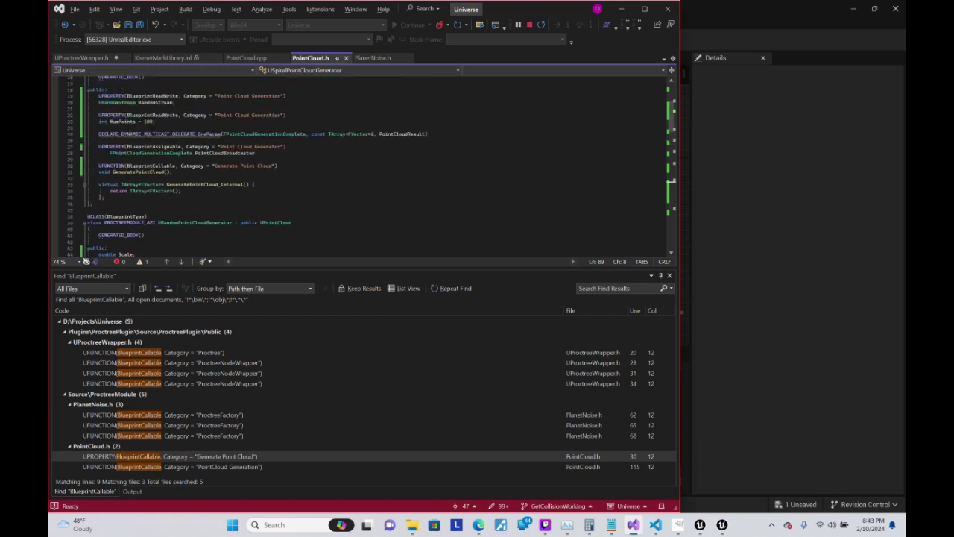
pyautogui.scroll(1, 255, 166)
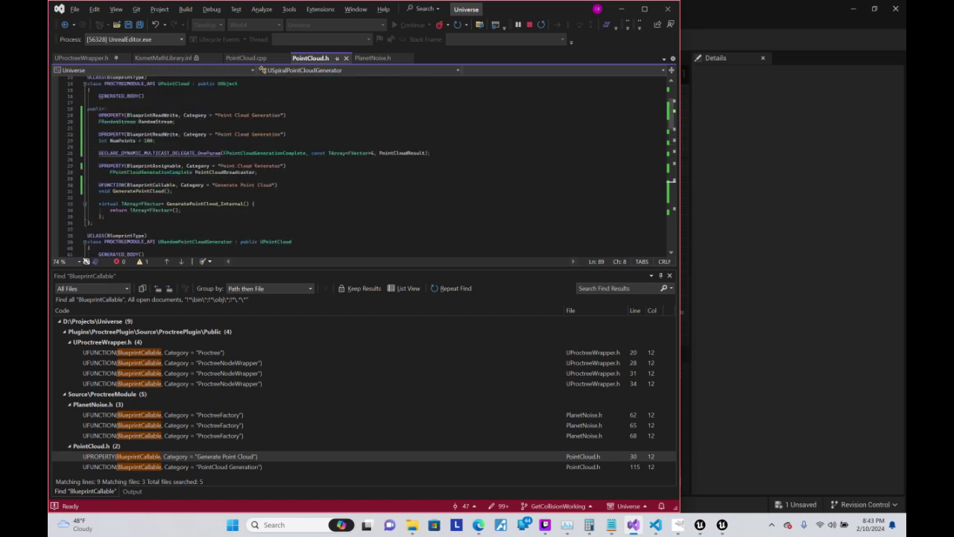
# - Select the UPROPERTY declaration line with the 'Point Cloud Generation' category above NumPoints
pyautogui.moveTo(287, 134); pyautogui.dragTo(88, 133)
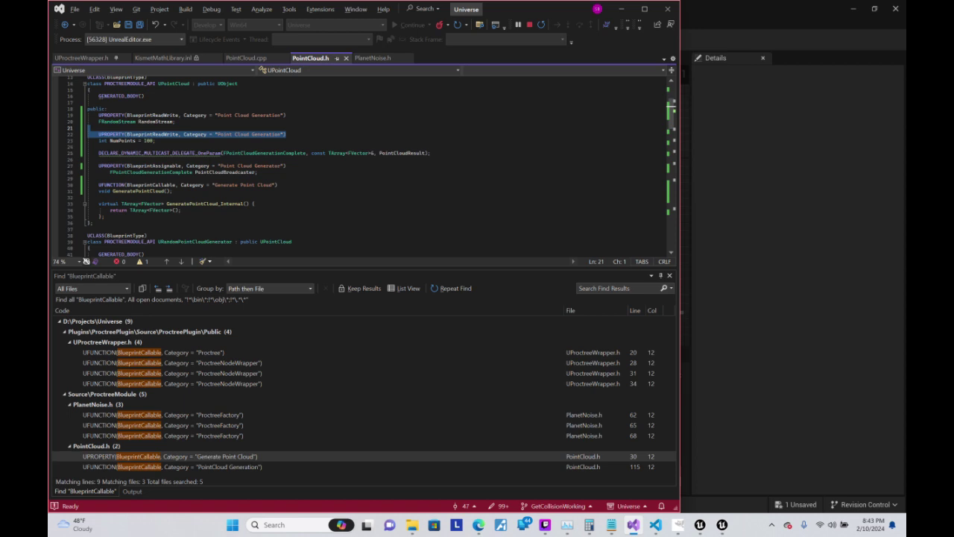
pyautogui.moveTo(286, 115); pyautogui.dragTo(110, 109)
pyautogui.hotkey('ctrl', 'c')
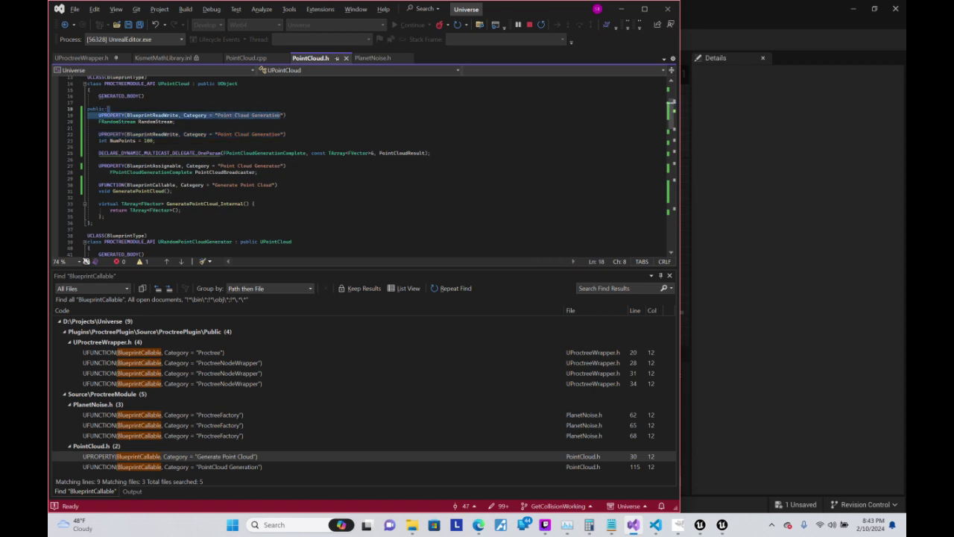
pyautogui.moveTo(281, 114); pyautogui.dragTo(217, 115)
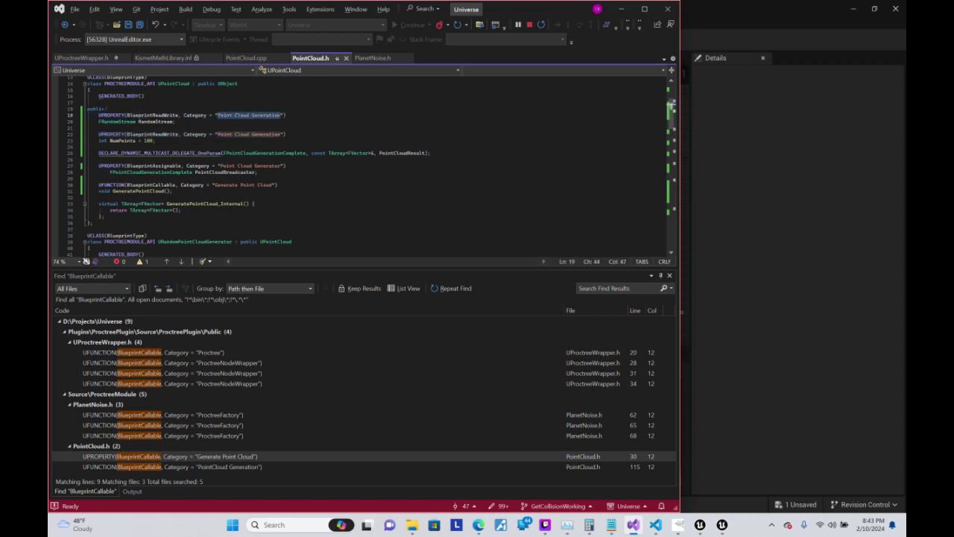
pyautogui.moveTo(287, 134); pyautogui.dragTo(98, 134)
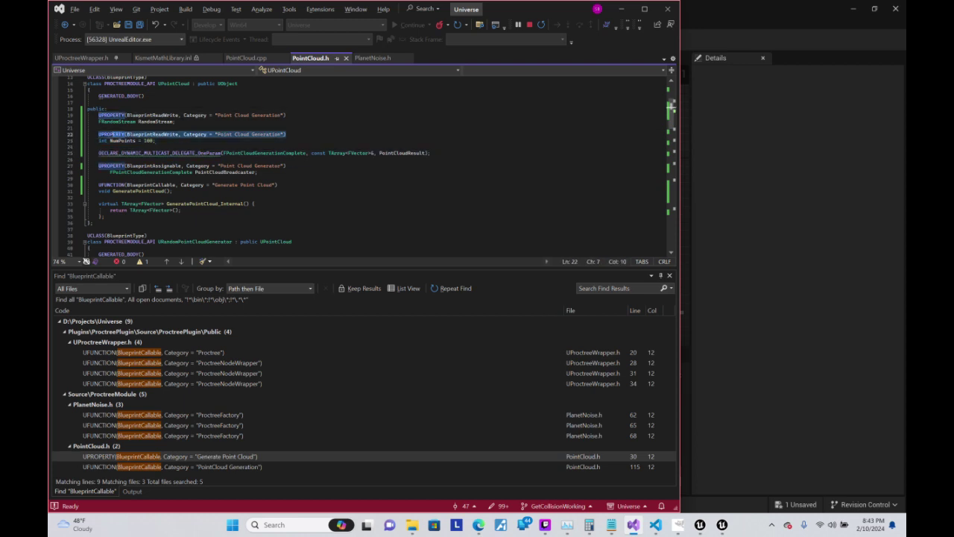
# - Scroll down and place the caret after public: in USpiralPointCloudGenerator
pyautogui.scroll(-4, 670, 107)
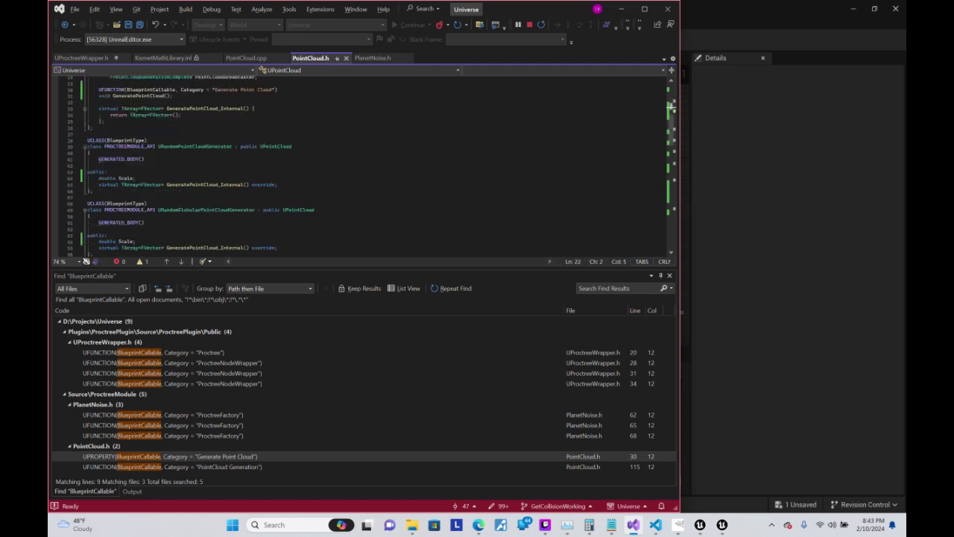
pyautogui.scroll(-4, 670, 107)
pyautogui.scroll(-4, 670, 108)
pyautogui.scroll(-4, 670, 108)
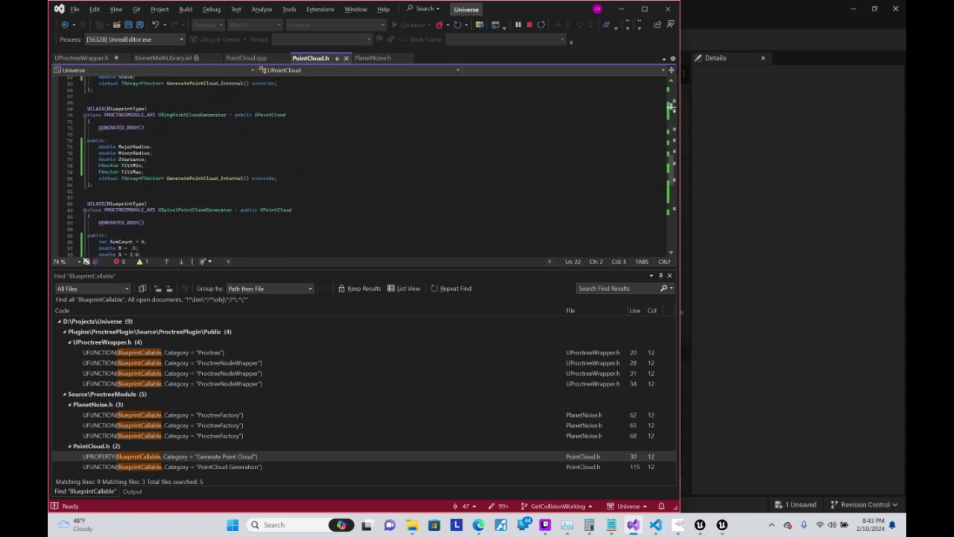
pyautogui.scroll(-4, 670, 108)
pyautogui.scroll(-3, 670, 108)
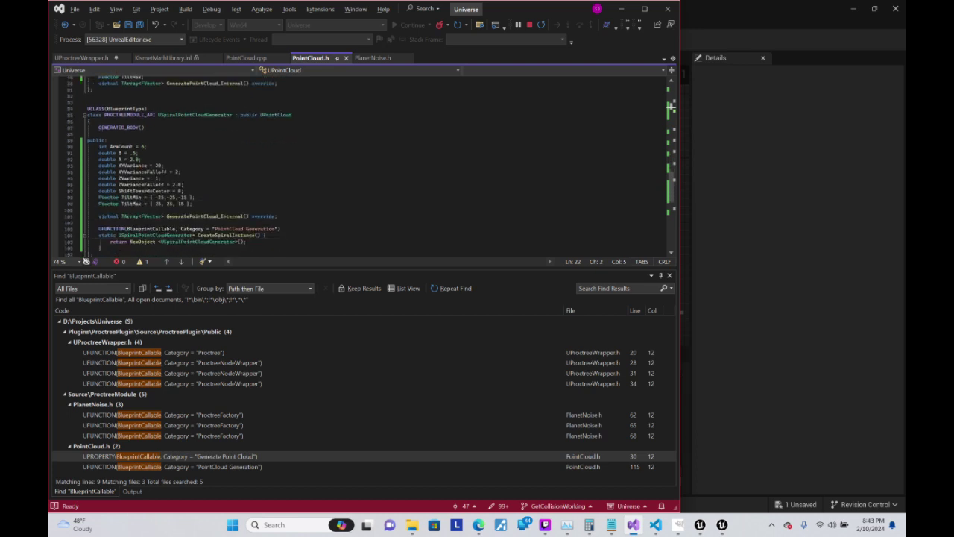
pyautogui.click(663, 140)
# - Paste the UPROPERTY line above ArmCount, B, A, XYVariance, ZVariance, ShiftTowardsCenter, TiltMin, TiltMax, and related parameters
pyautogui.press('Return')
pyautogui.write('v')
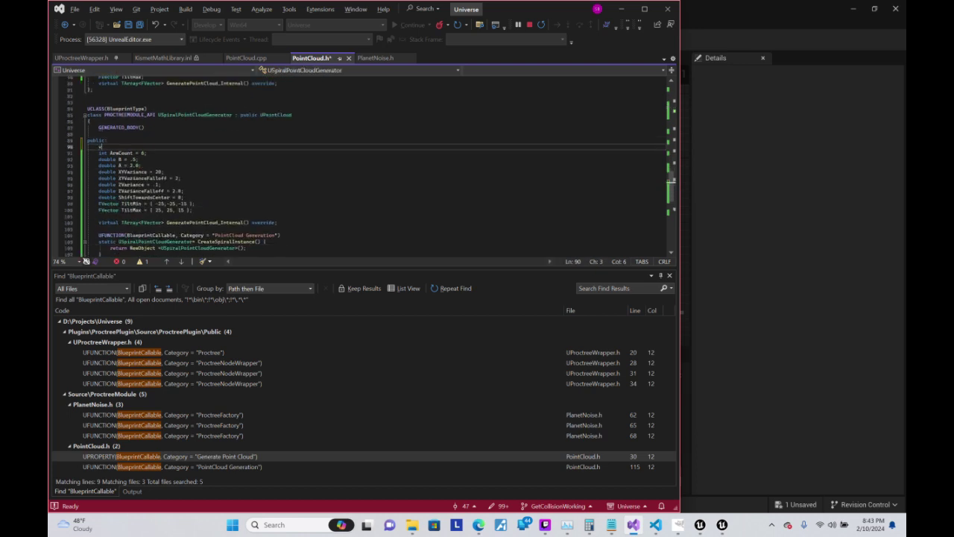
pyautogui.hotkey('ctrl', 'v')
pyautogui.press('Down')
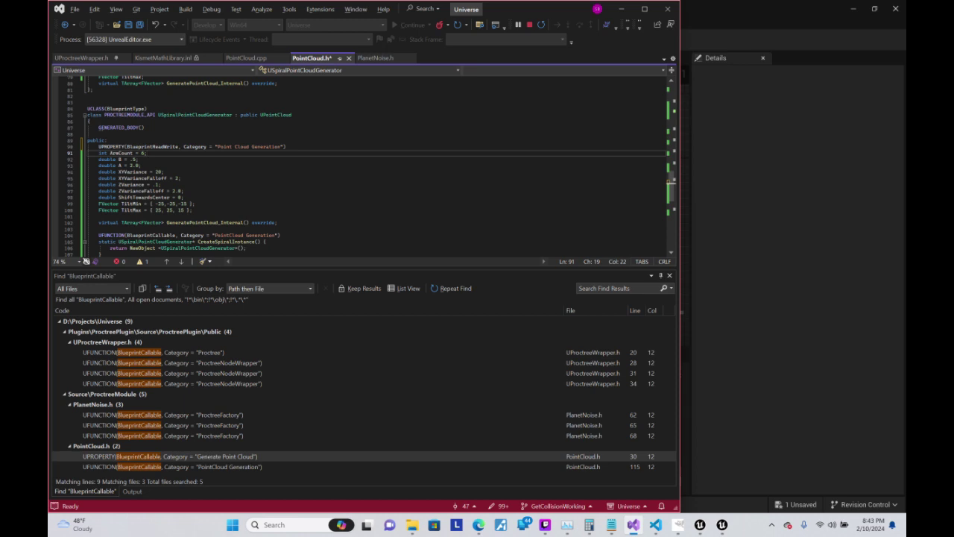
pyautogui.press('Down')
pyautogui.hotkey('ctrl', 'v')
pyautogui.press('Down')
pyautogui.hotkey('ctrl', 'v')
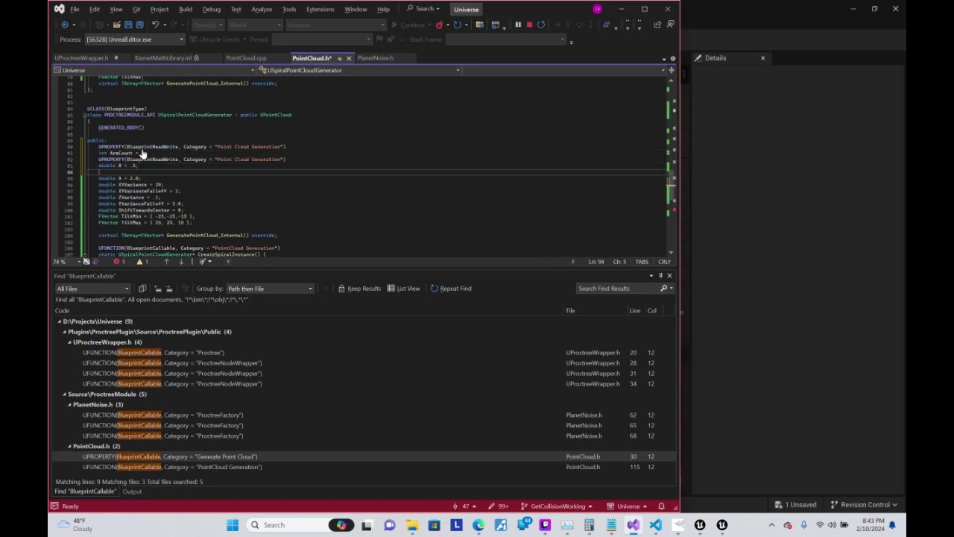
pyautogui.hotkey('ctrl', 'v')
pyautogui.press('Down')
pyautogui.hotkey('ctrl', 'v')
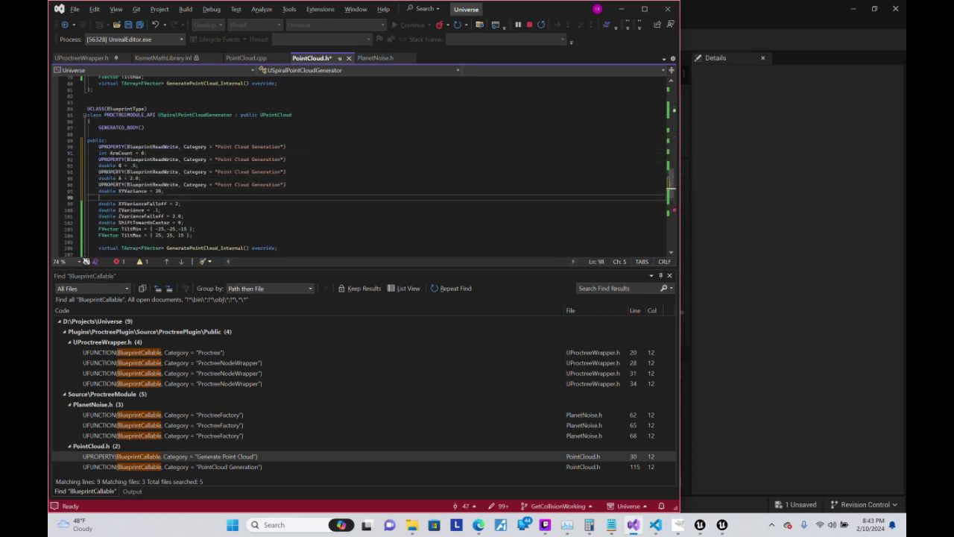
pyautogui.press('Down')
pyautogui.hotkey('ctrl', 'v')
pyautogui.press('Down')
pyautogui.hotkey('ctrl', 'v')
pyautogui.press('Down')
pyautogui.hotkey('ctrl', 'v')
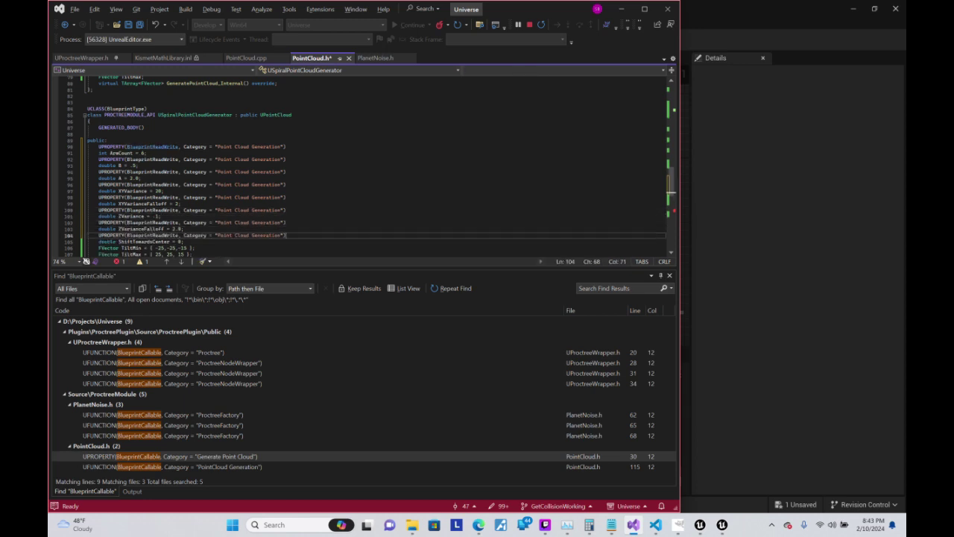
pyautogui.press('Down')
pyautogui.hotkey('ctrl', 'v')
pyautogui.press('Down')
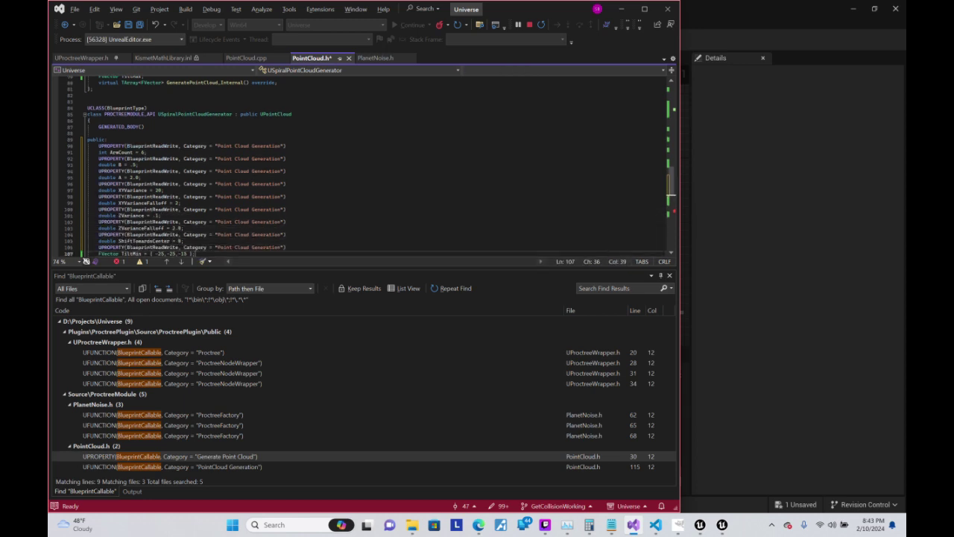
pyautogui.hotkey('ctrl', 'v')
pyautogui.press('Down')
pyautogui.press('Down')
pyautogui.press('End')
# - Add a static BlueprintCallable CreateSpiralInstance UFUNCTION in category 'PointCloud Generation'
pyautogui.press('Return')
pyautogui.press('Return')
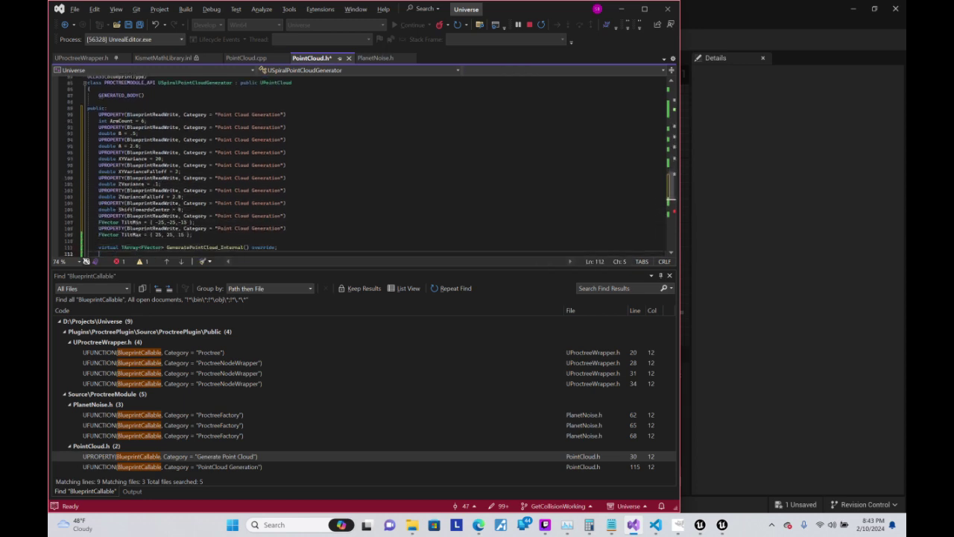
pyautogui.write('UFUNCTION(BlueprintCallable, Category = "PointCloud Generation") static USpiralPointCloudGenerator* CreateSpiralInstance() { return NewObject<USpiralPointCloudGenerator>(); }')
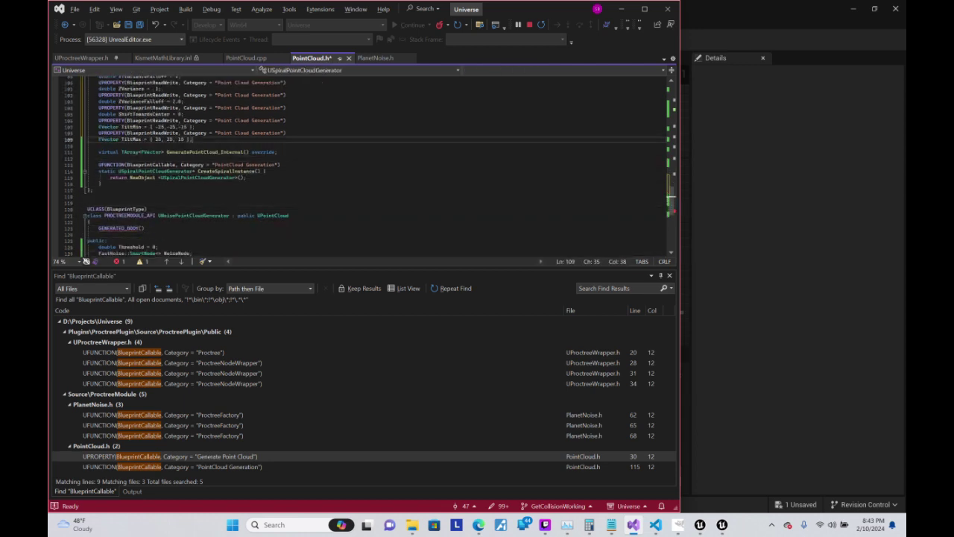
pyautogui.click(266, 171)
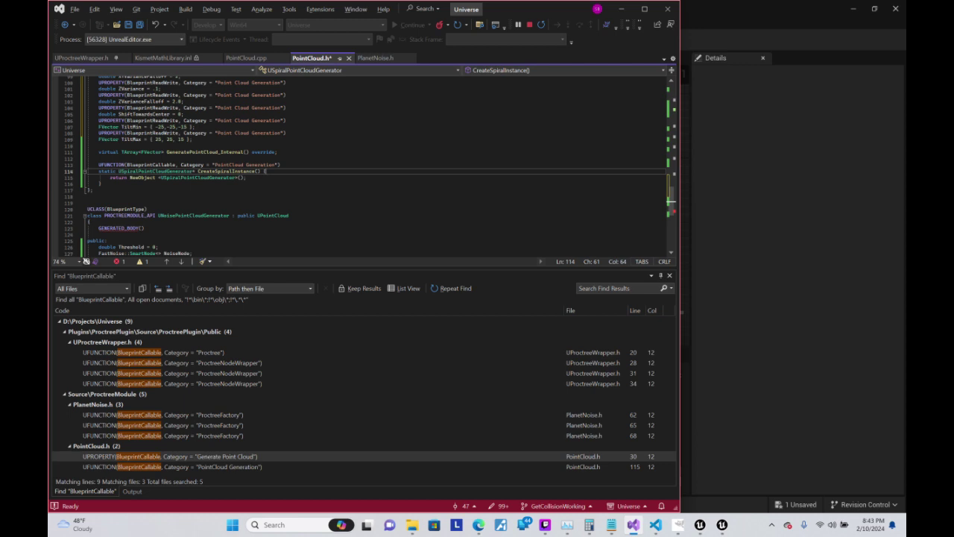
pyautogui.press('Up')
pyautogui.press('Up')
pyautogui.press('Up')
pyautogui.press('Up')
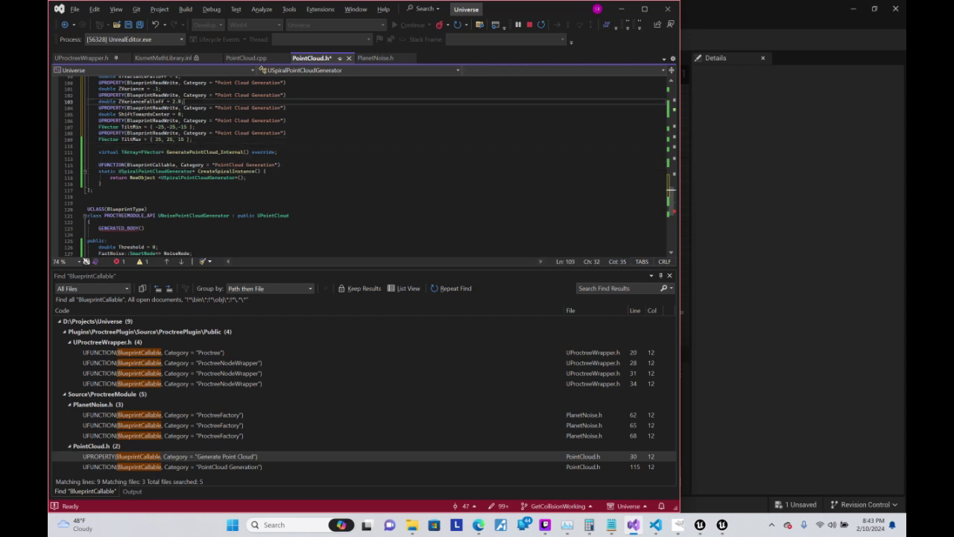
pyautogui.press('Up')
pyautogui.press('Up')
pyautogui.press('Up')
pyautogui.press('Up')
pyautogui.press('Up')
pyautogui.press('Up')
pyautogui.press('Up')
pyautogui.press('Up')
pyautogui.press('Up')
pyautogui.press('Up')
pyautogui.press('Up')
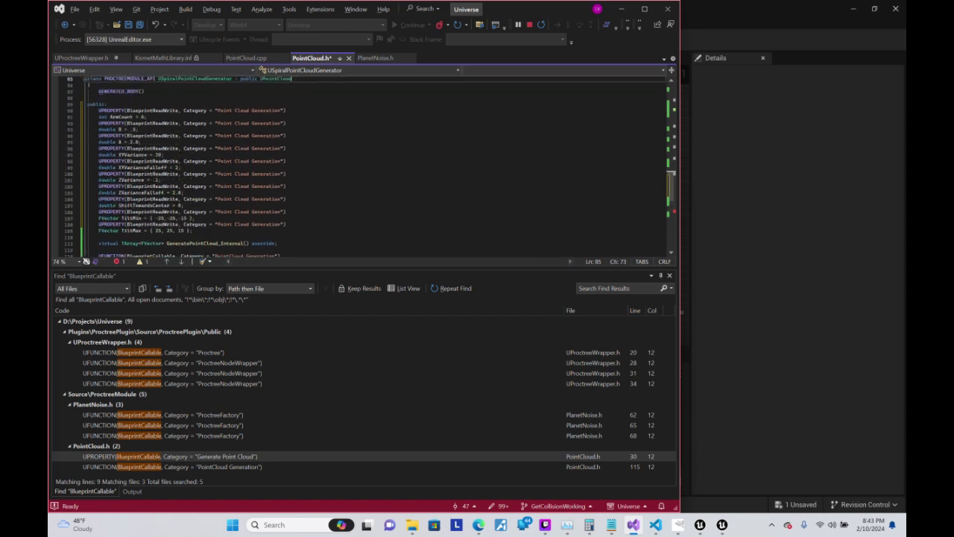
pyautogui.press('Down')
pyautogui.press('Down')
pyautogui.press('Down')
pyautogui.press('Down')
pyautogui.press('Down')
pyautogui.press('Down')
pyautogui.press('Down')
pyautogui.press('Down')
pyautogui.press('Down')
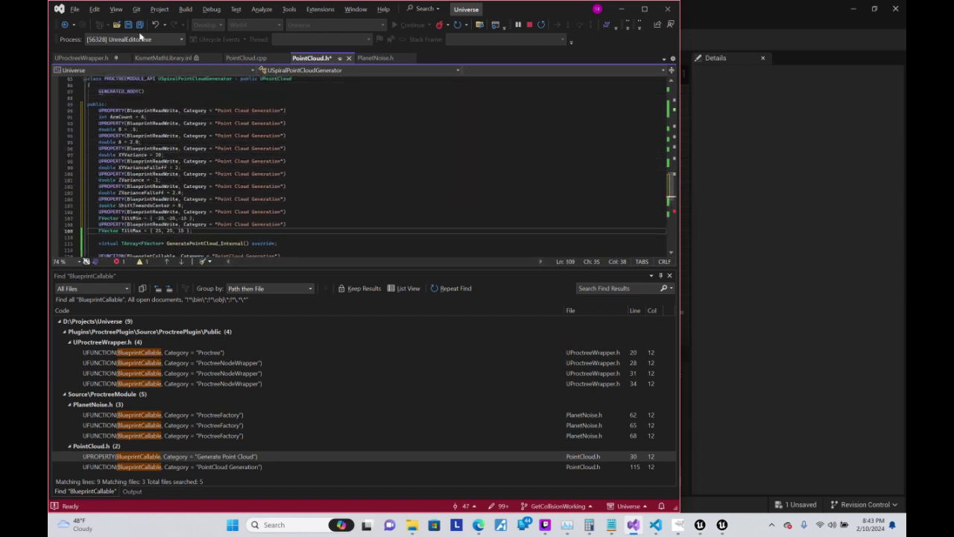
# - Save PointCloud.h, live-code it with Ctrl+Alt+F11, and return to the PointCloudTesting Blueprint
pyautogui.click(128, 25)
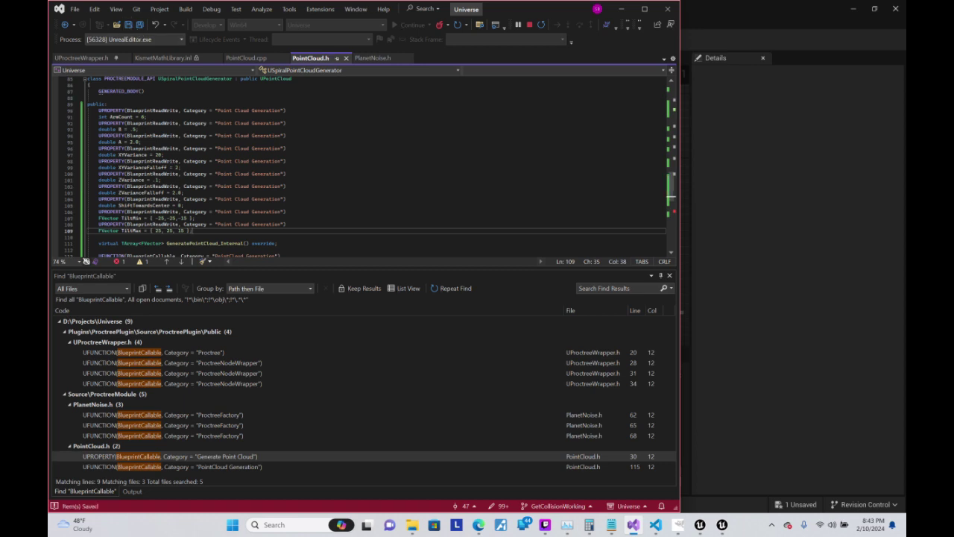
pyautogui.press('Up')
pyautogui.press('Up')
pyautogui.press('Up')
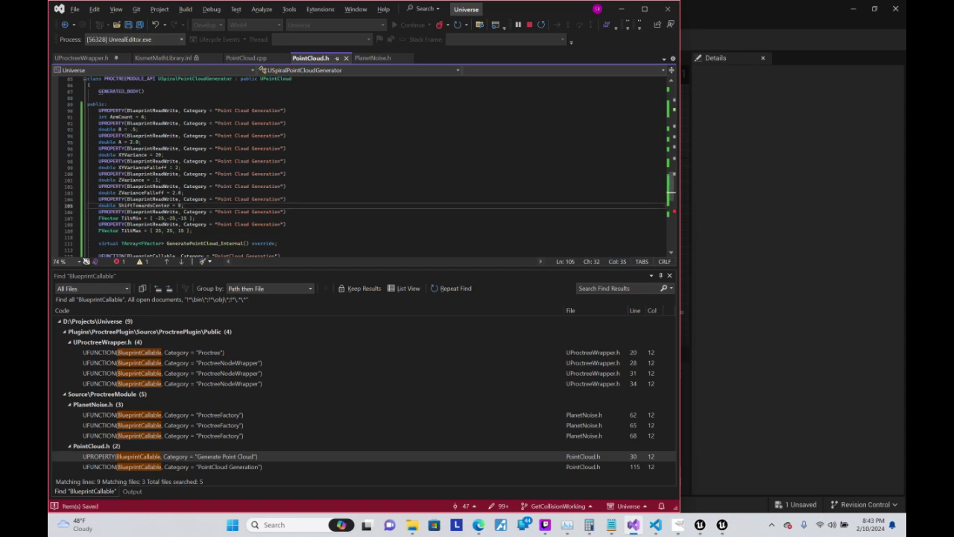
pyautogui.hotkey('ctrl', 'alt', 'F11')
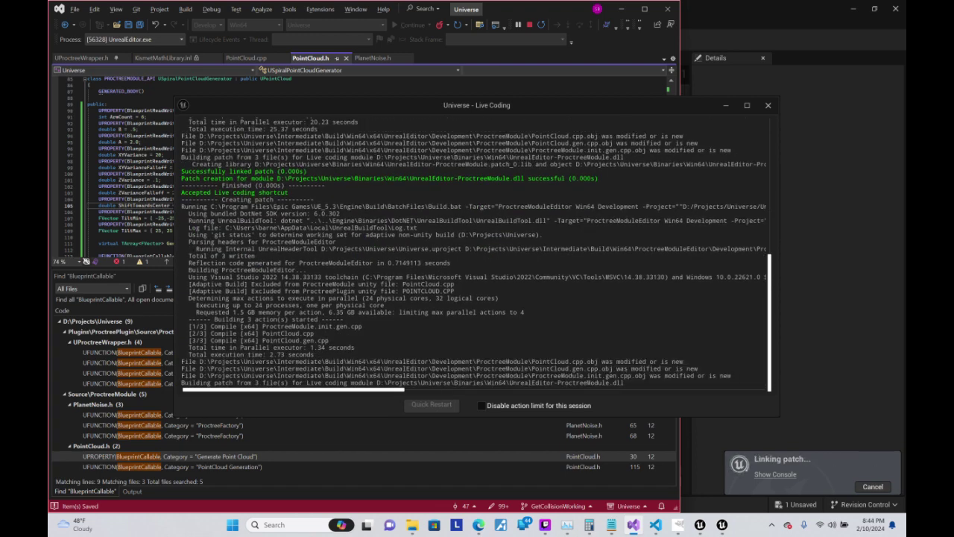
pyautogui.moveTo(699, 524)
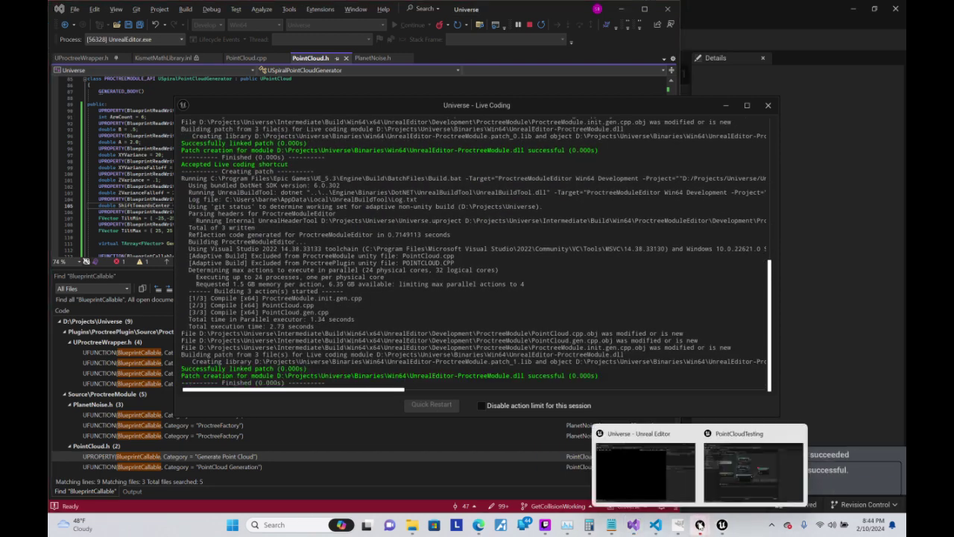
pyautogui.click(729, 477)
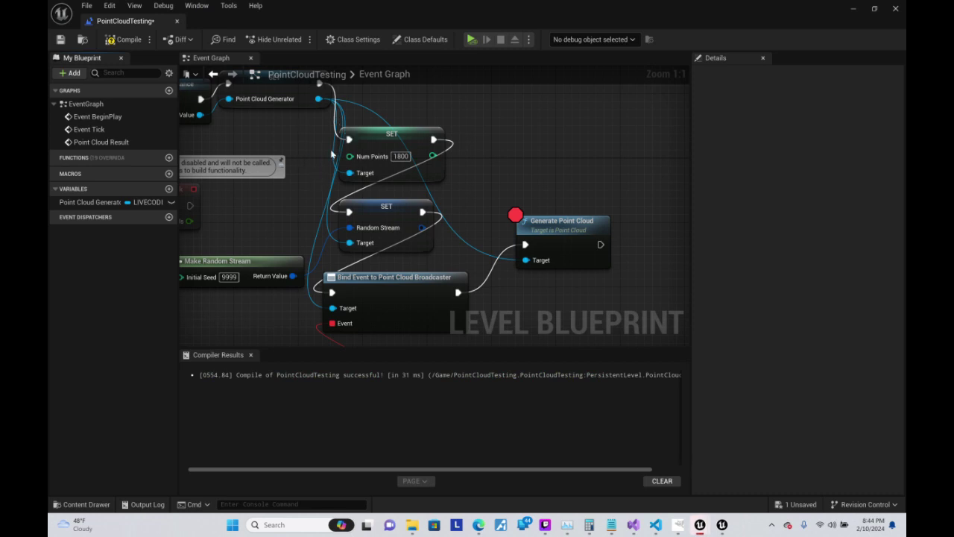
pyautogui.scroll(-2, 345, 162)
pyautogui.moveTo(231, 168); pyautogui.dragTo(365, 238, button='right')
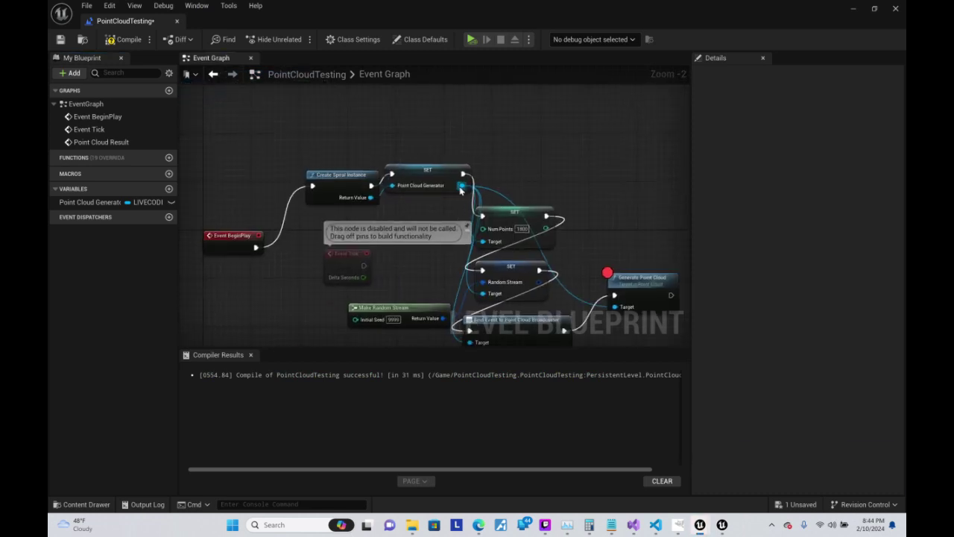
pyautogui.moveTo(462, 186); pyautogui.dragTo(340, 257)
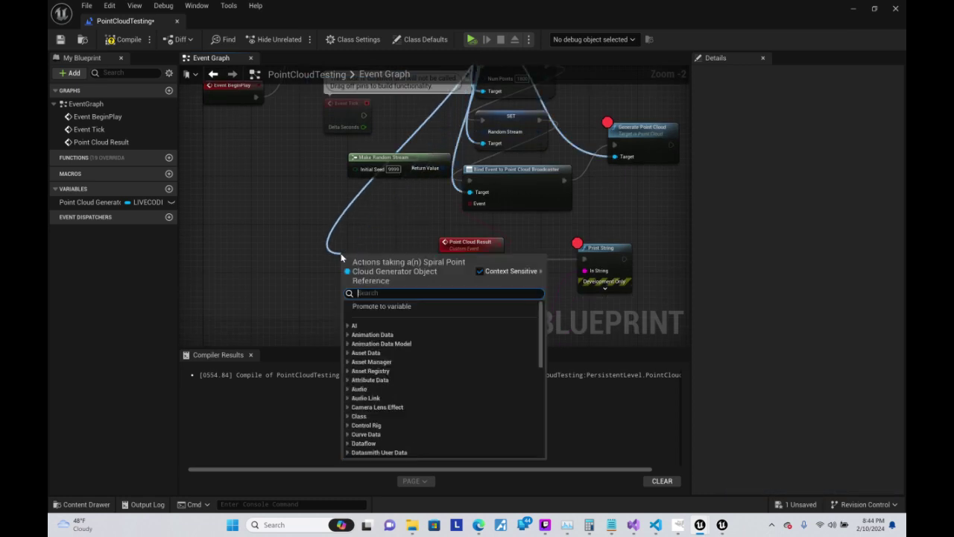
pyautogui.write('set')
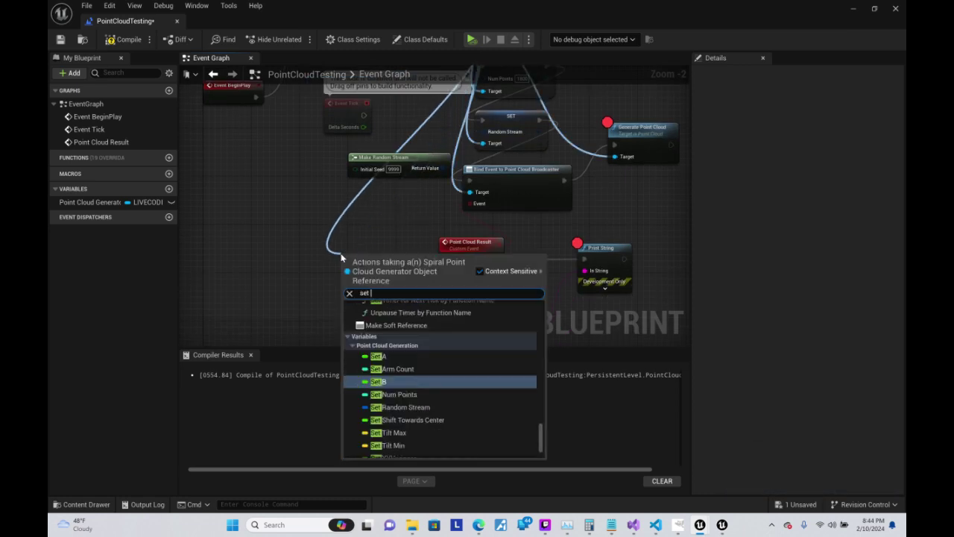
pyautogui.press('Up')
pyautogui.press('Up')
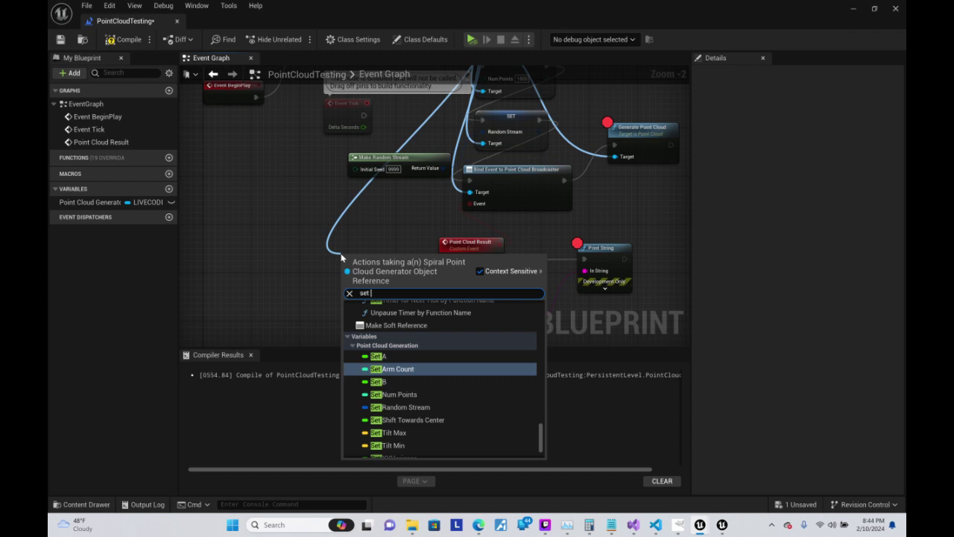
pyautogui.moveTo(410, 210)
pyautogui.mouseDown(button='right')
pyautogui.moveTo(360, 198)
pyautogui.moveTo(338, 128)
pyautogui.mouseUp(button='right')
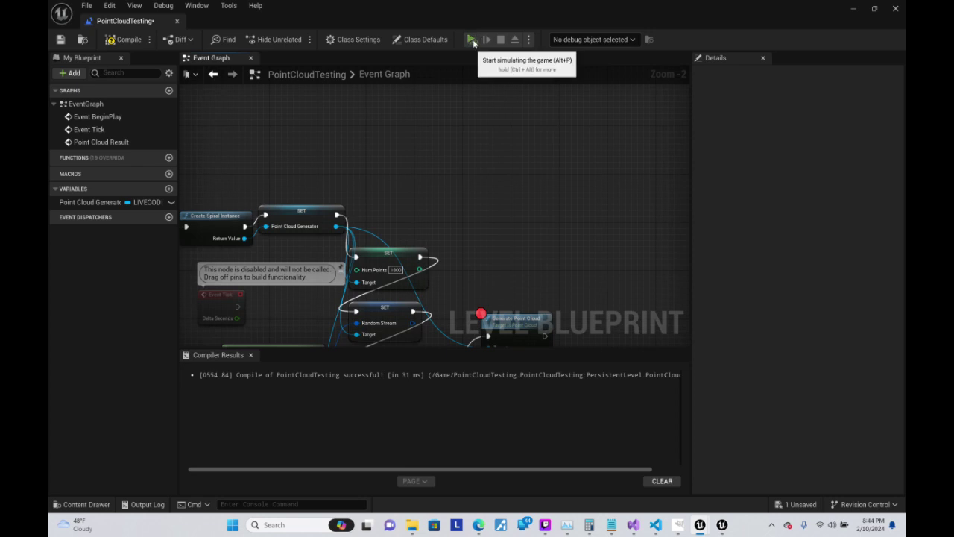
pyautogui.click(474, 38)
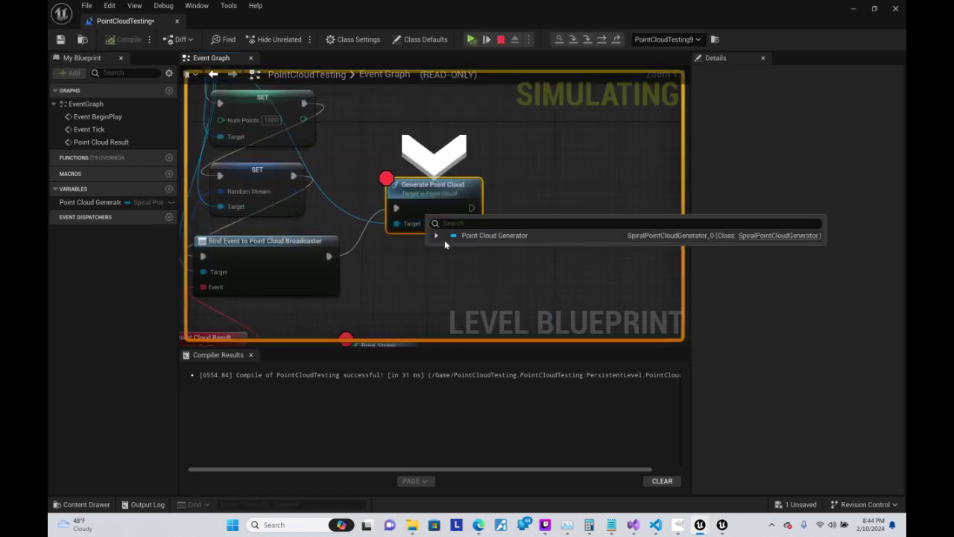
pyautogui.click(436, 237)
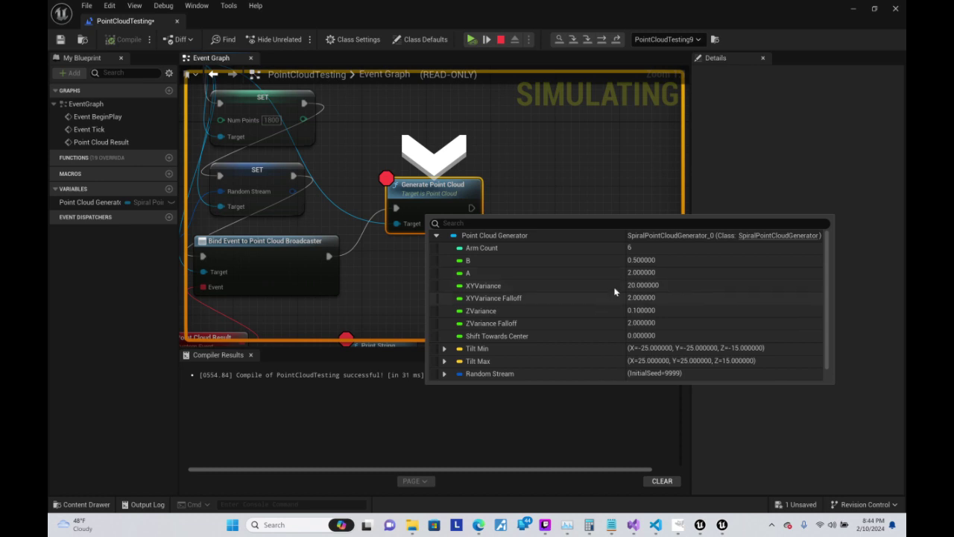
pyautogui.scroll(-1, 614, 276)
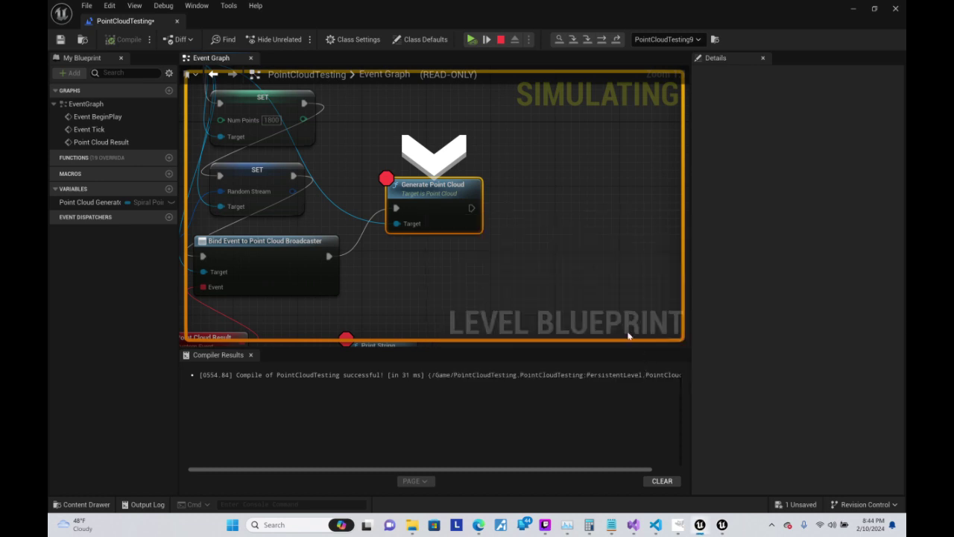
pyautogui.scroll(-1, 500, 240)
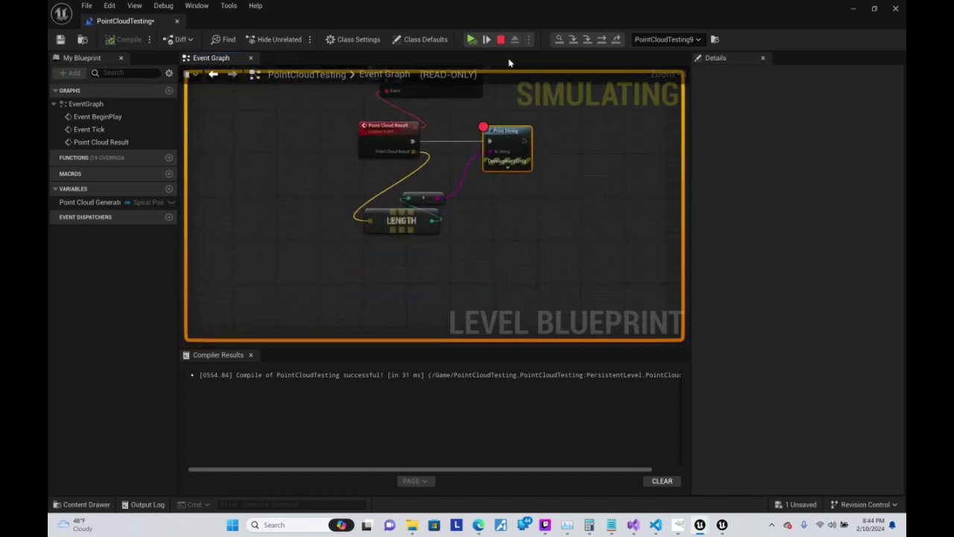
pyautogui.click(470, 40)
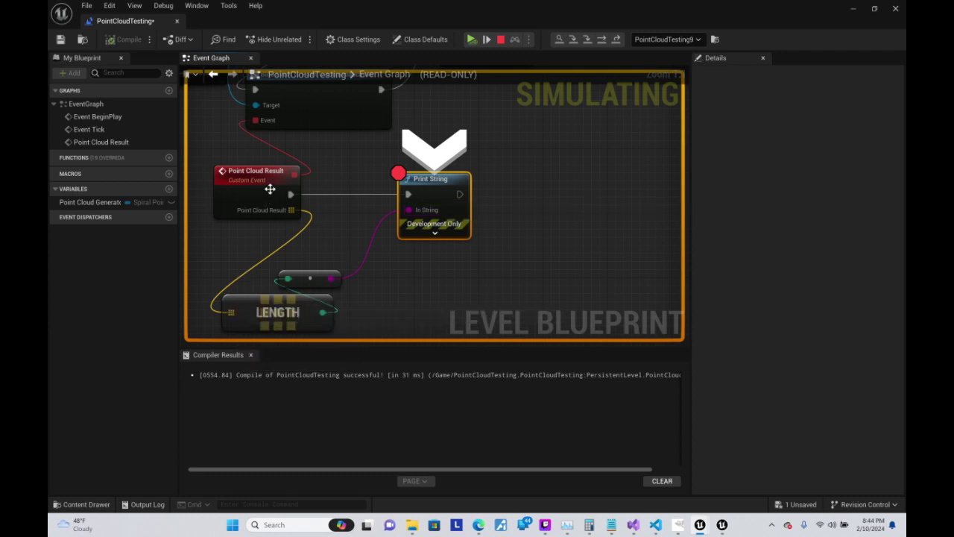
pyautogui.click(500, 39)
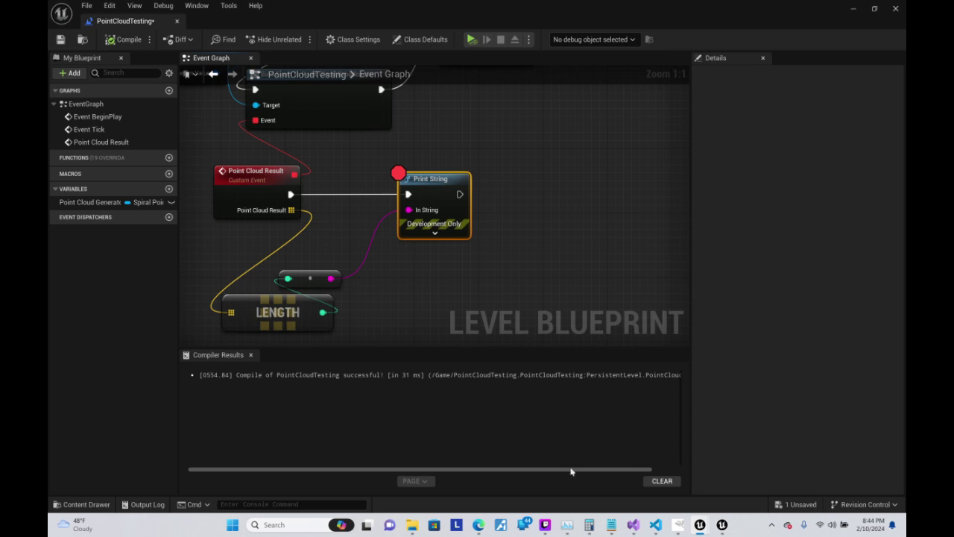
pyautogui.click(545, 524)
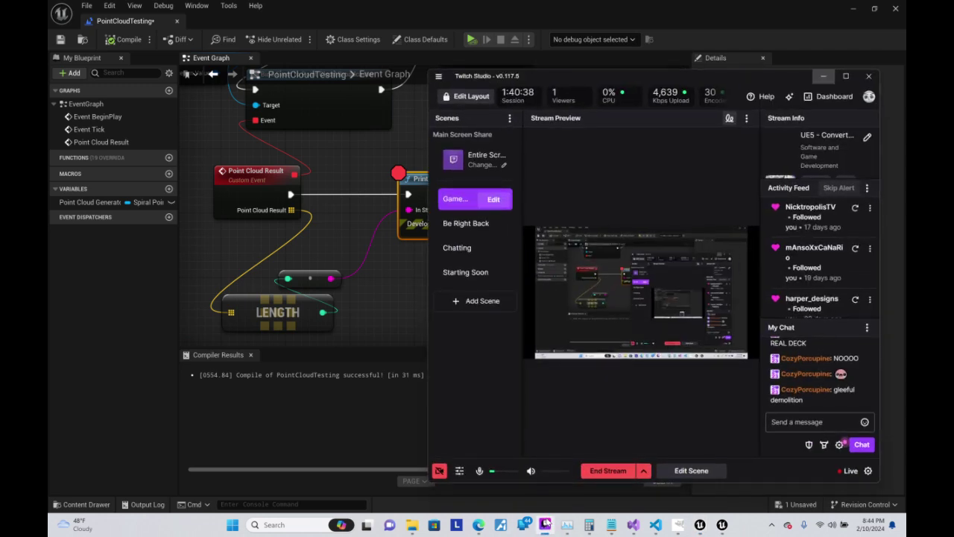
pyautogui.click(545, 524)
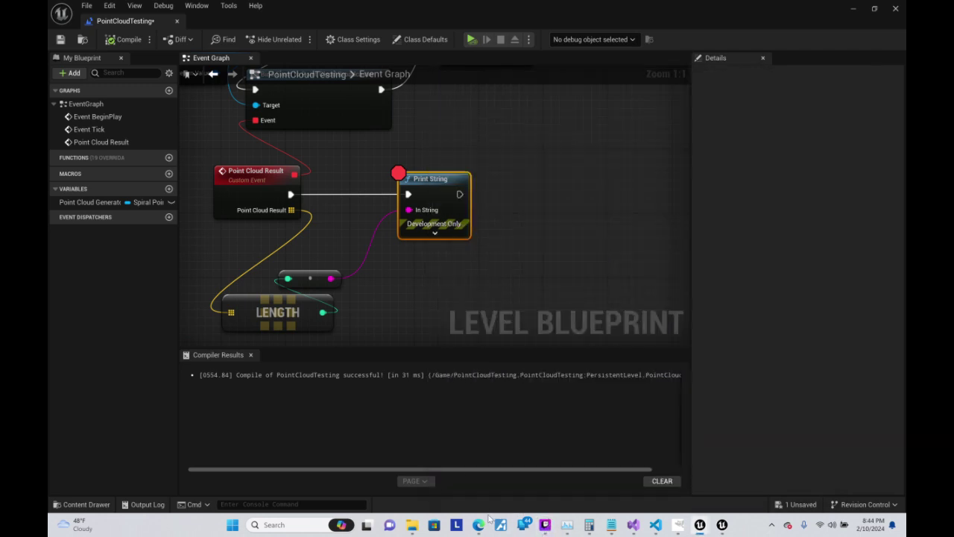
# - Return to PointCloud.h and review the CreateSpiralInstance UFUNCTION declaration
pyautogui.click(633, 524)
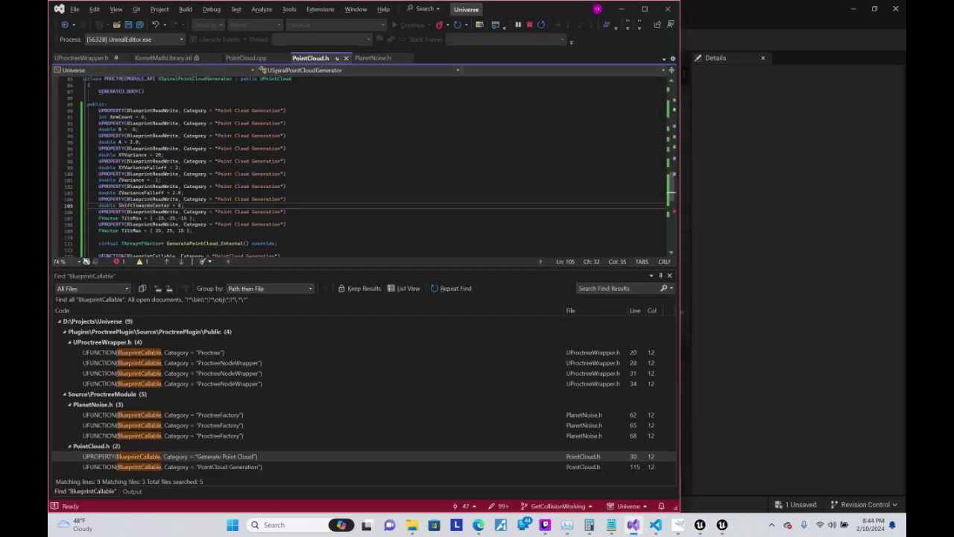
pyautogui.scroll(-5, 373, 164)
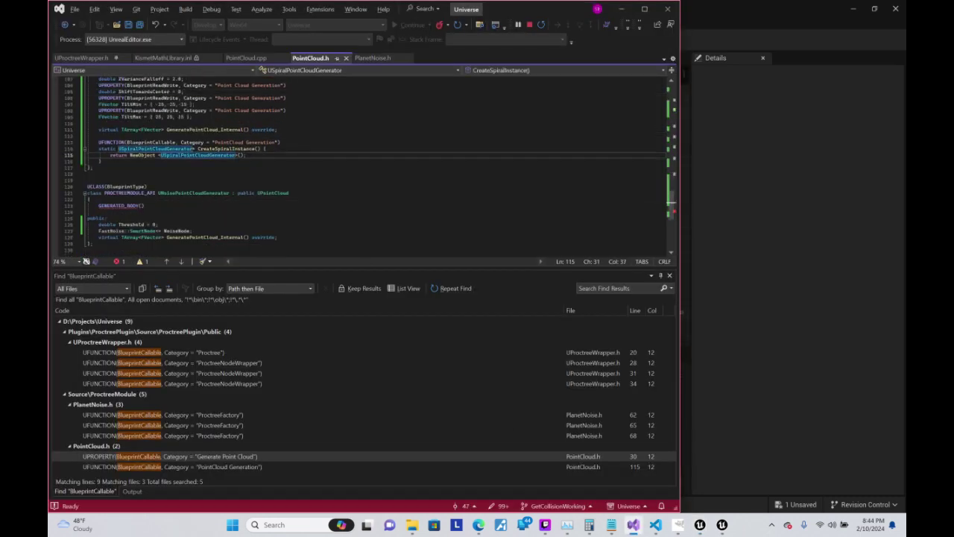
pyautogui.click(281, 142)
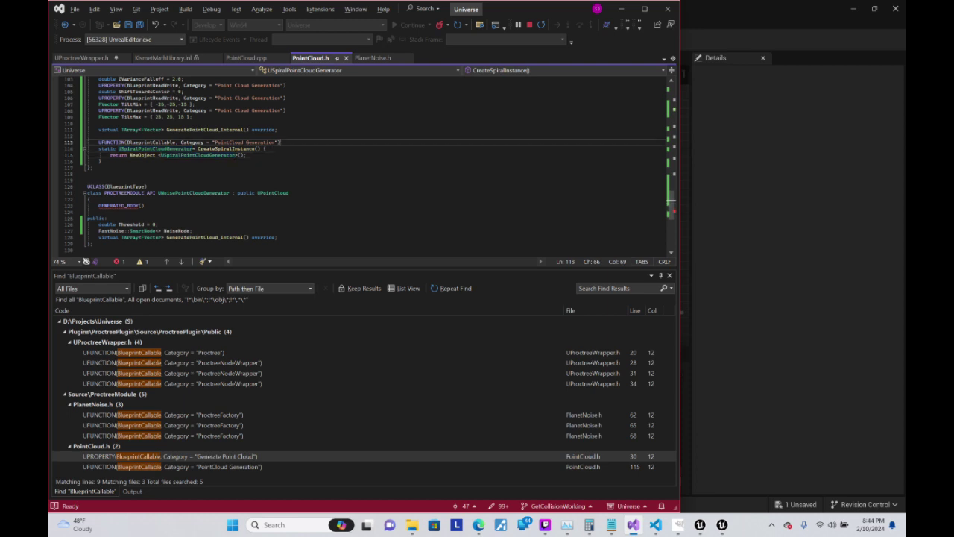
pyautogui.click(280, 141)
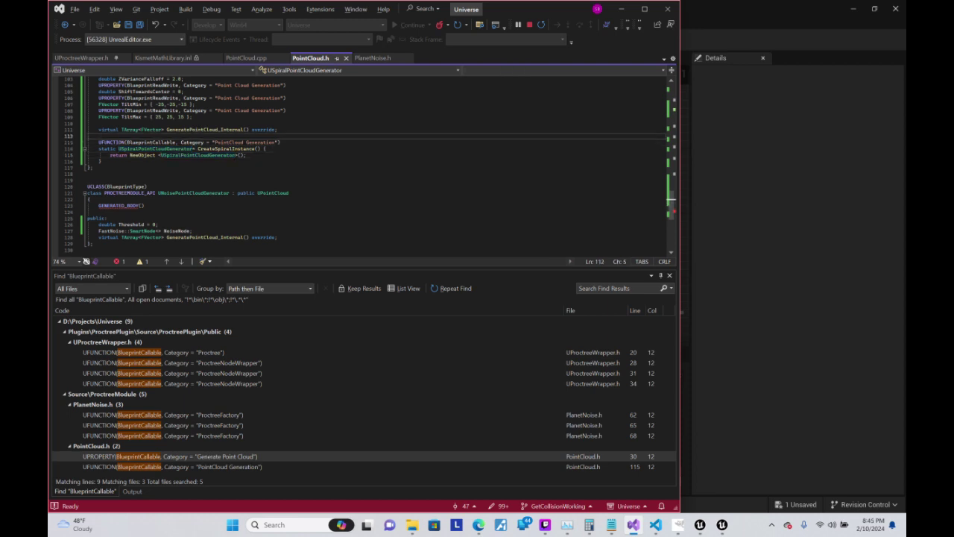
pyautogui.click(98, 135)
pyautogui.scroll(3, 369, 166)
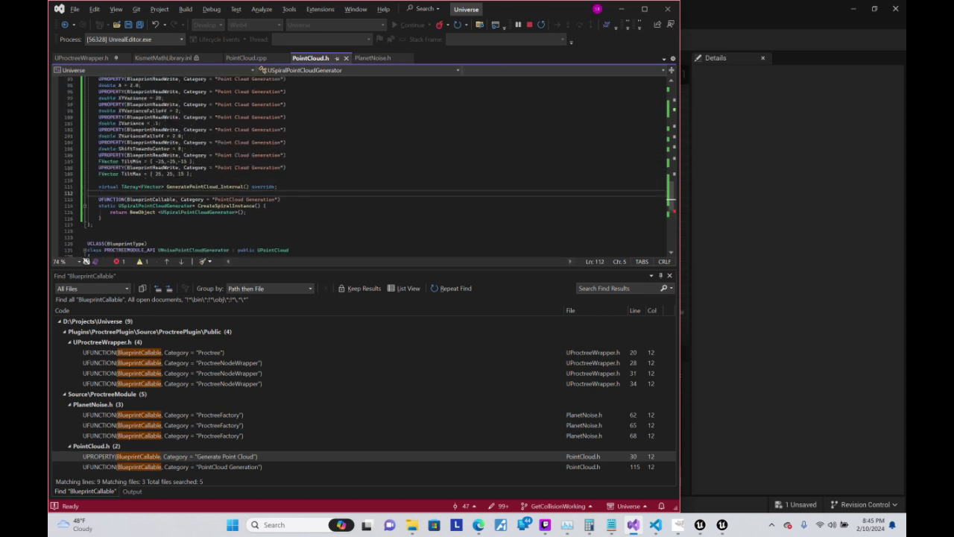
pyautogui.scroll(1, 369, 167)
pyautogui.scroll(1, 369, 166)
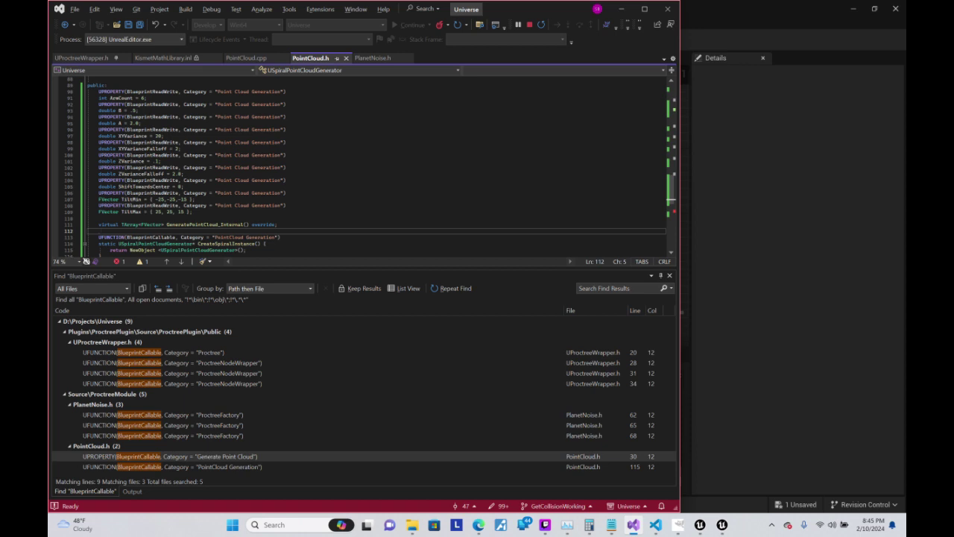
# - Insert blank lines between each property declaration, from TiltMax up to ArmCount
pyautogui.click(287, 193)
pyautogui.press('Down')
pyautogui.press('Return')
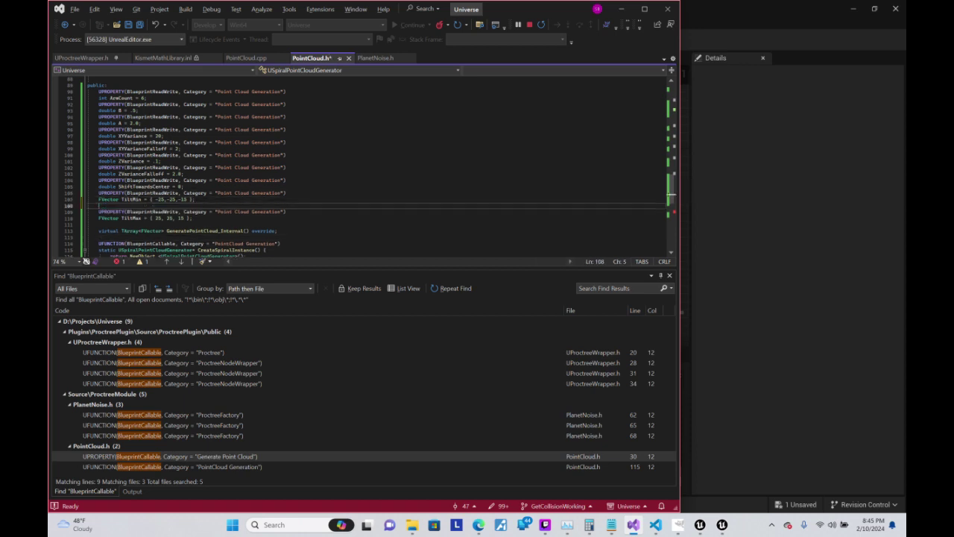
pyautogui.press('Up')
pyautogui.press('Up')
pyautogui.press('Return')
pyautogui.press('Up')
pyautogui.press('Up')
pyautogui.press('Up')
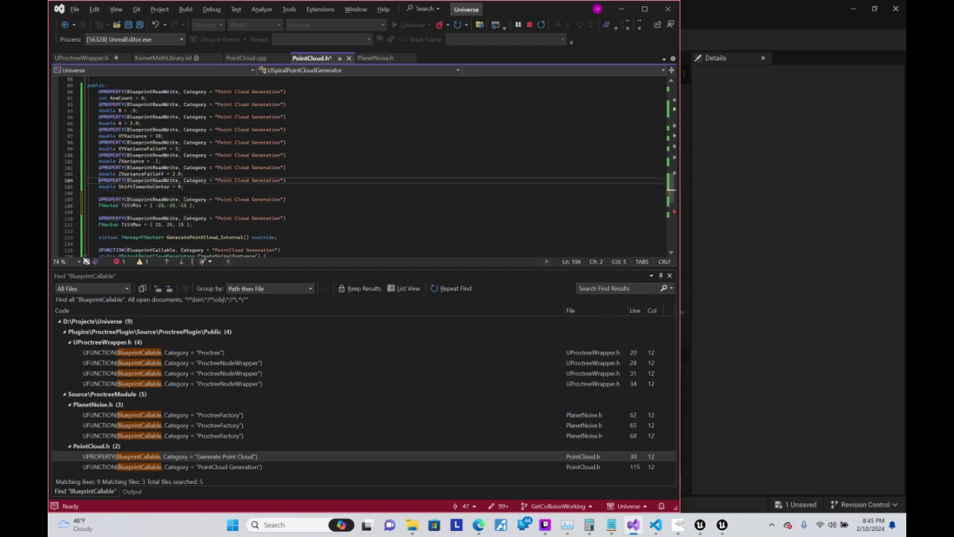
pyautogui.press('Return')
pyautogui.press('Up')
pyautogui.press('Up')
pyautogui.press('Up')
pyautogui.press('Return')
pyautogui.press('Up')
pyautogui.press('Up')
pyautogui.press('Up')
pyautogui.press('Return')
pyautogui.press('Up')
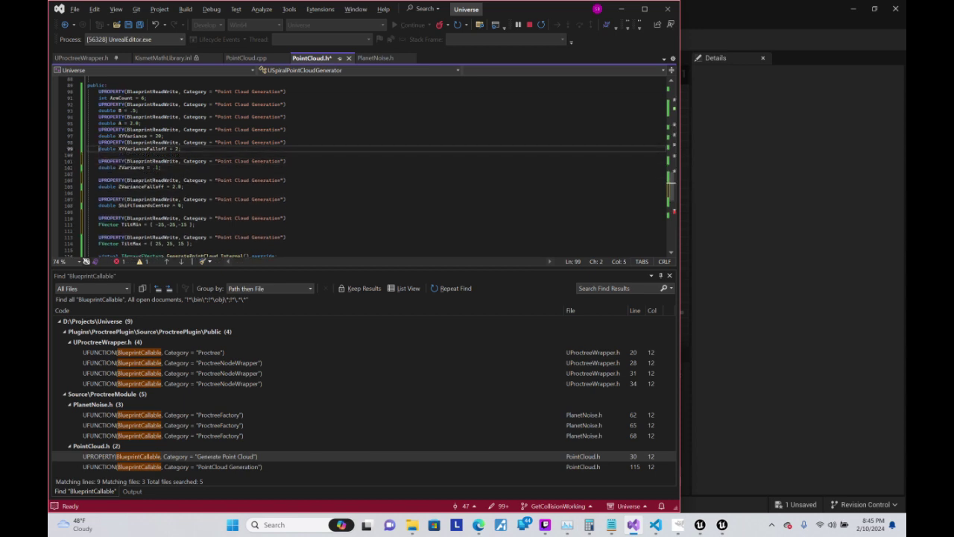
pyautogui.press('Up')
pyautogui.press('Up')
pyautogui.press('Return')
pyautogui.press('Up')
pyautogui.press('Up')
pyautogui.press('Up')
pyautogui.press('Return')
pyautogui.press('Up')
pyautogui.press('Up')
pyautogui.press('Up')
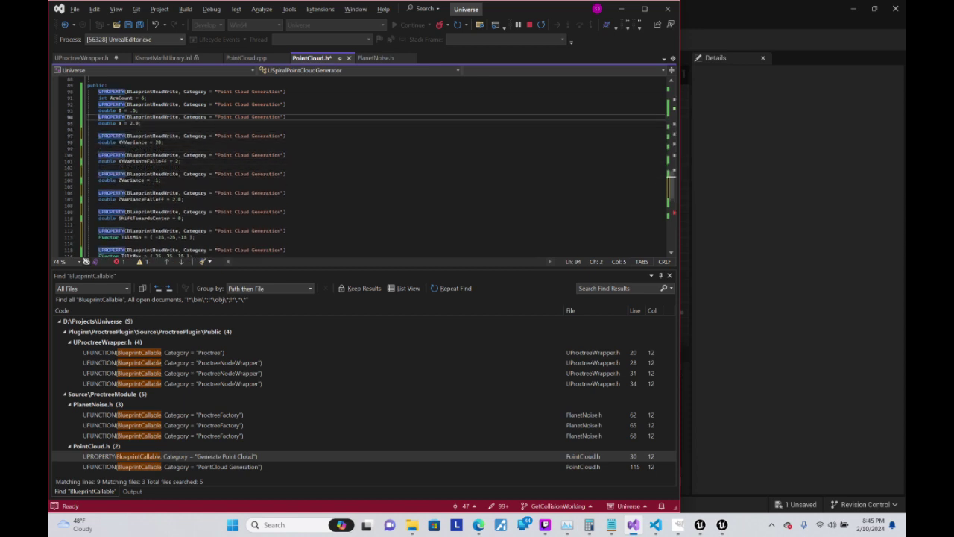
pyautogui.press('Return')
pyautogui.press('Up')
pyautogui.press('Up')
pyautogui.press('Up')
pyautogui.press('Return')
pyautogui.press('Up')
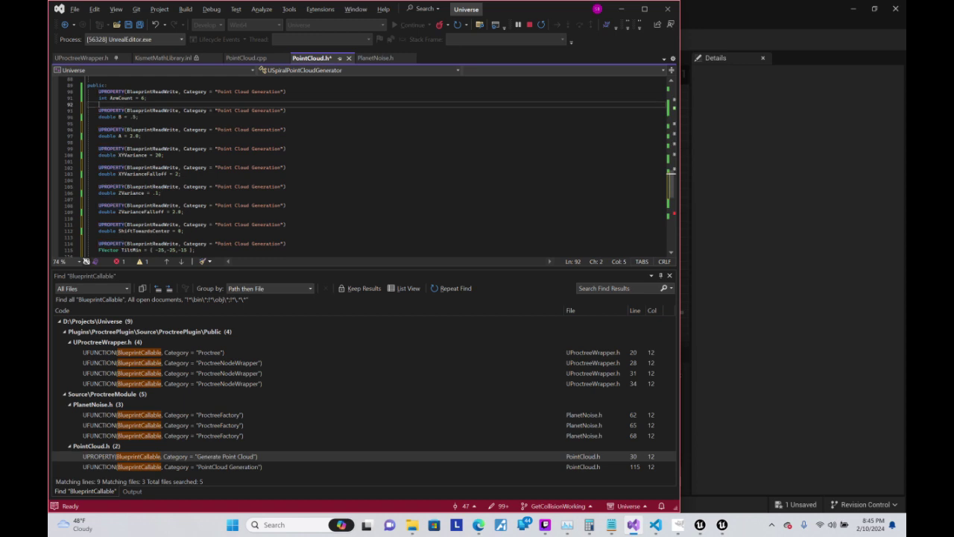
# - Review the spaced declarations and save PointCloud.h
pyautogui.scroll(2, 373, 164)
pyautogui.scroll(3, 372, 164)
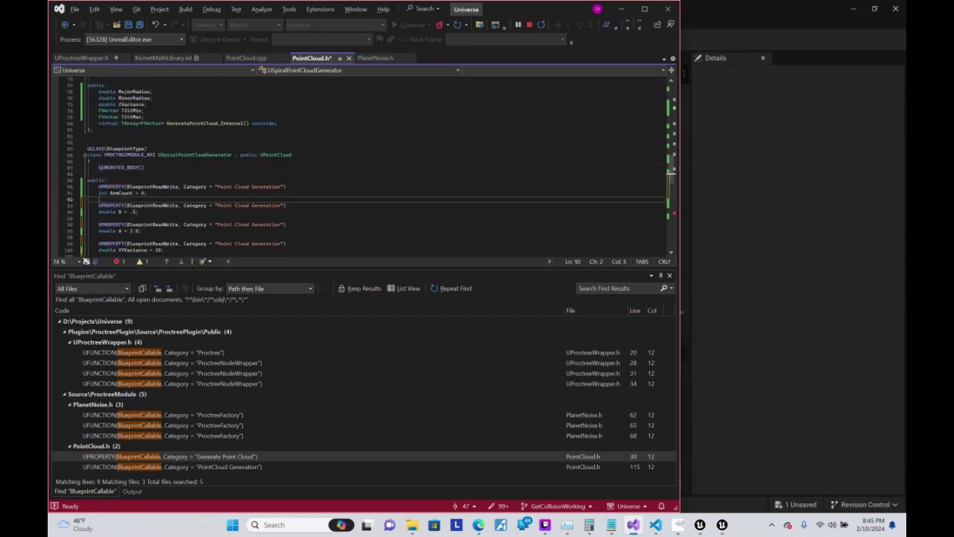
pyautogui.scroll(-6, 161, 76)
pyautogui.scroll(-6, 160, 76)
pyautogui.scroll(-4, 161, 76)
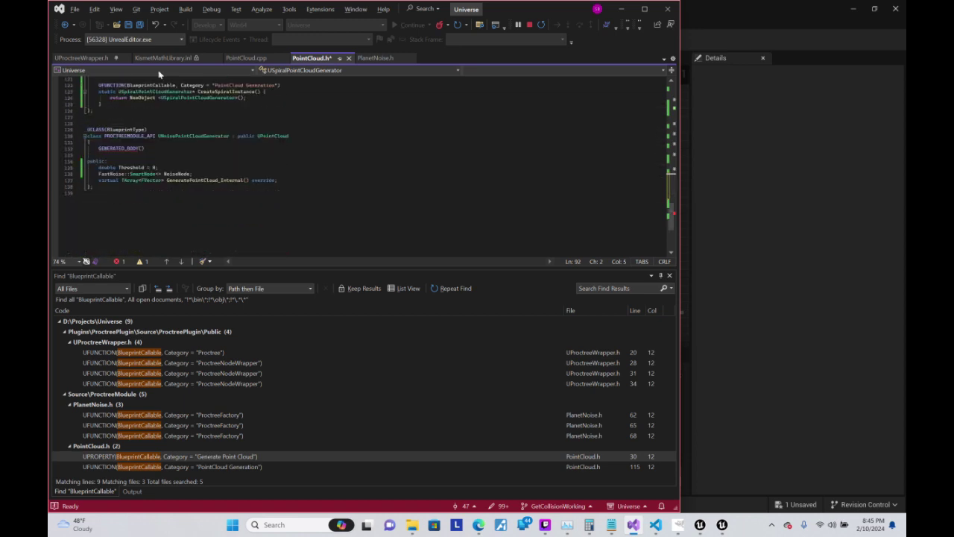
pyautogui.click(140, 24)
# - Open PointCloud.cpp, then play the level from the Level Blueprint to hit the line 29 breakpoint
pyautogui.click(241, 57)
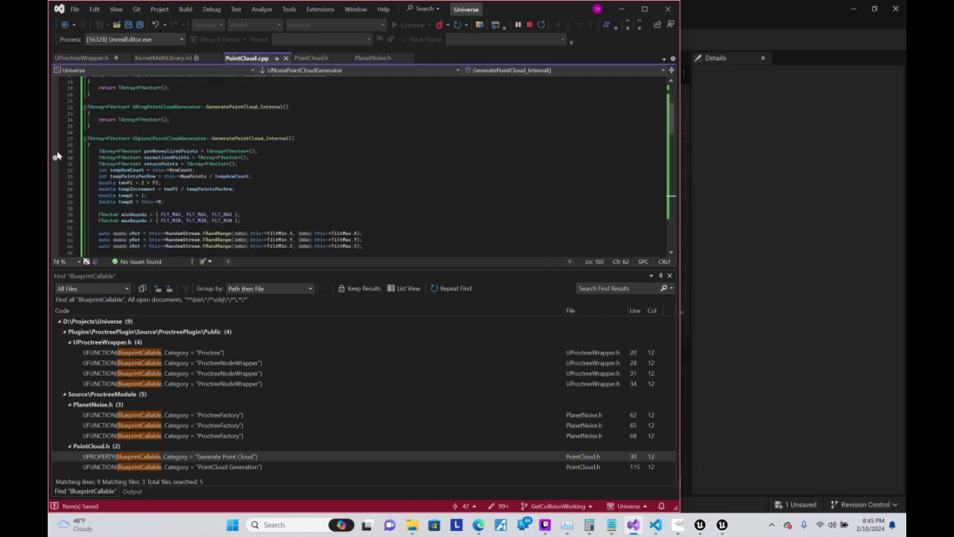
pyautogui.click(849, 208)
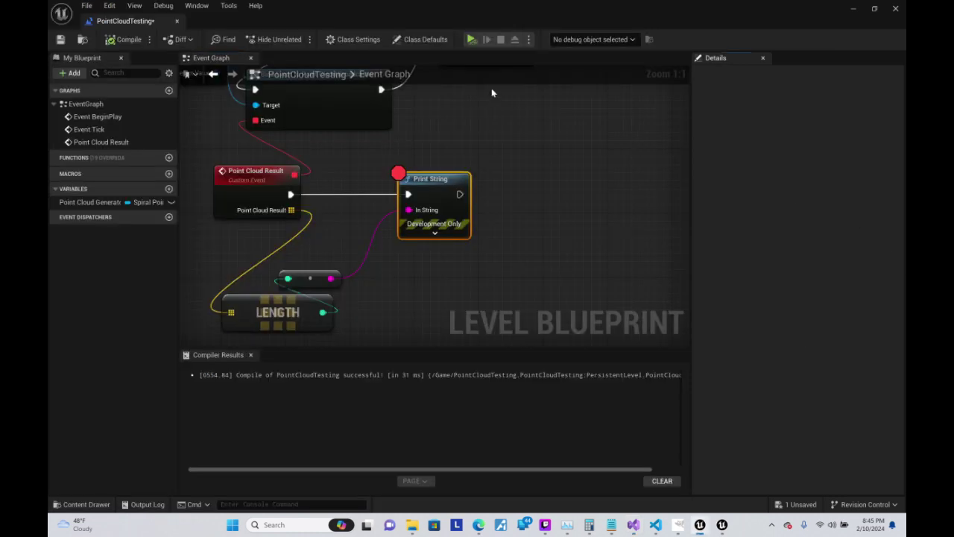
pyautogui.click(471, 39)
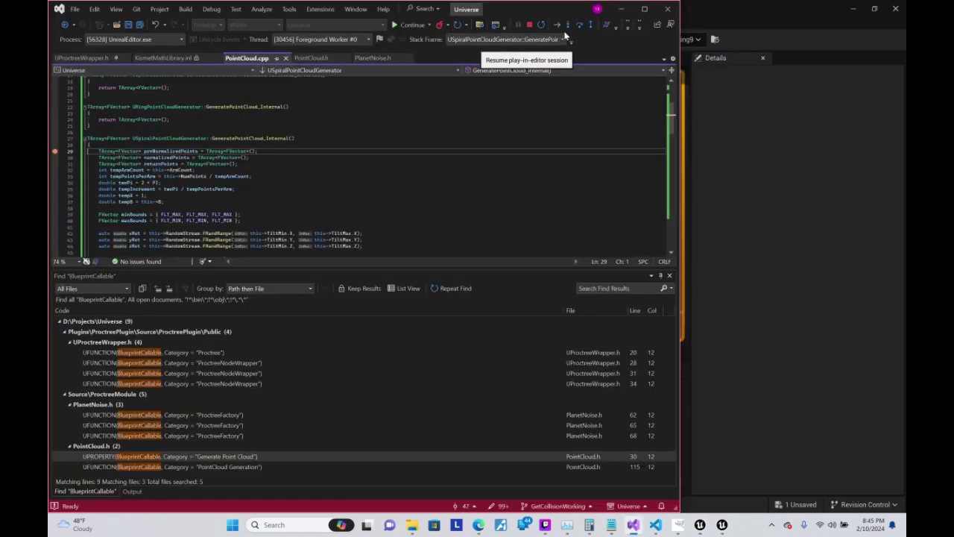
# - Step over the generator lines past tempArmCount and tempIncrement, then check tempIncrement's computed value
pyautogui.click(580, 25)
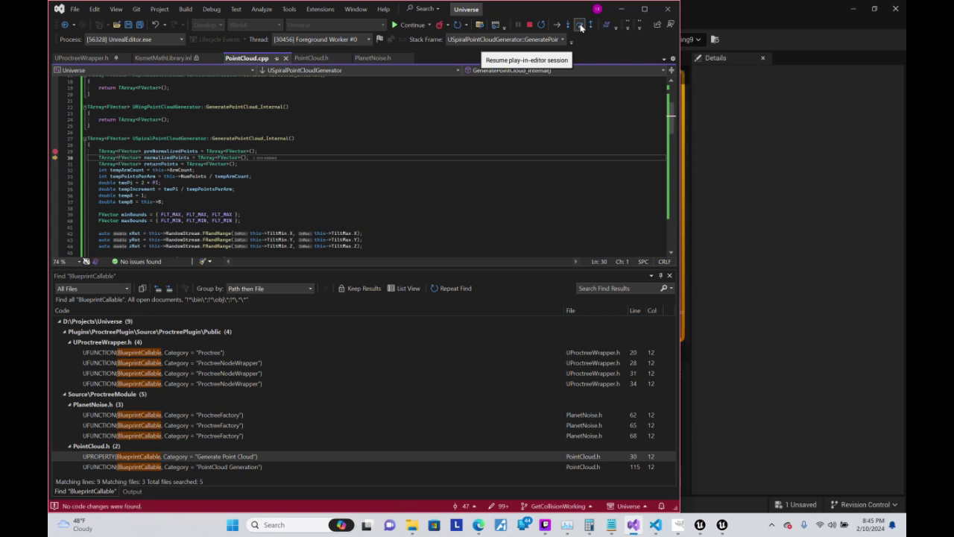
pyautogui.click(580, 25)
pyautogui.click(581, 25)
pyautogui.click(581, 26)
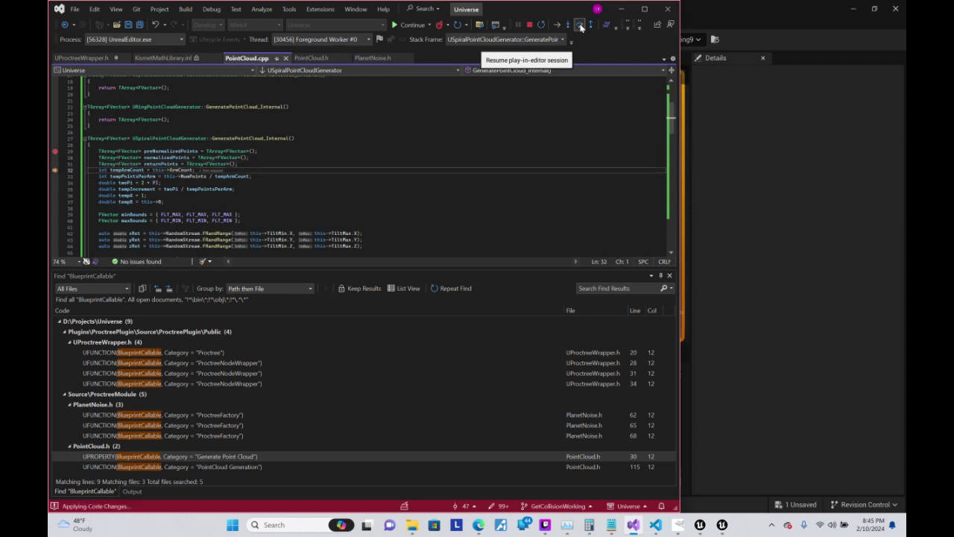
pyautogui.click(581, 27)
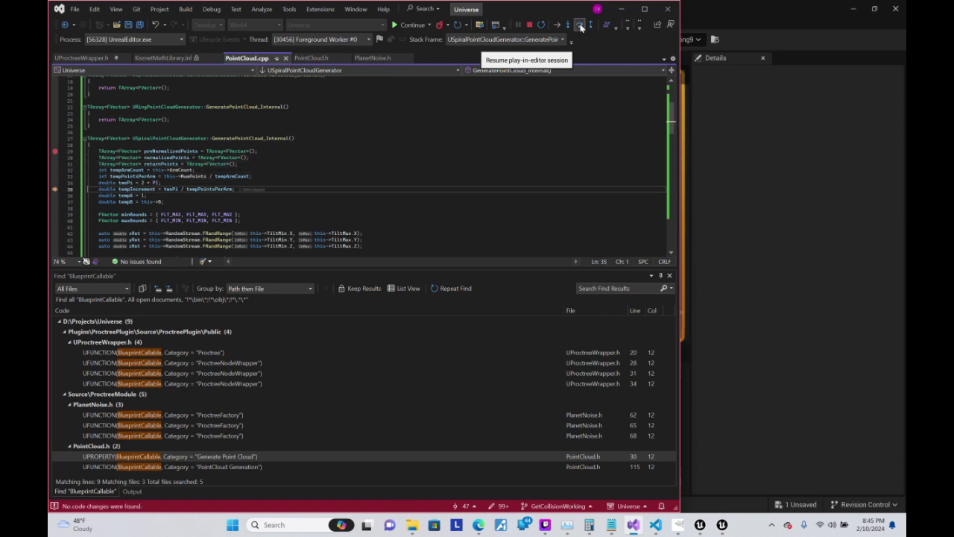
pyautogui.click(580, 27)
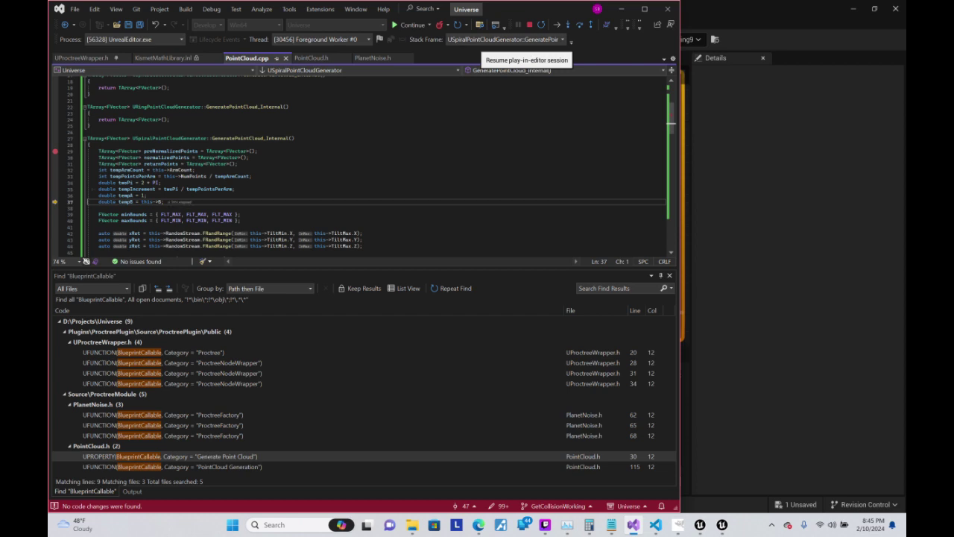
pyautogui.click(145, 189)
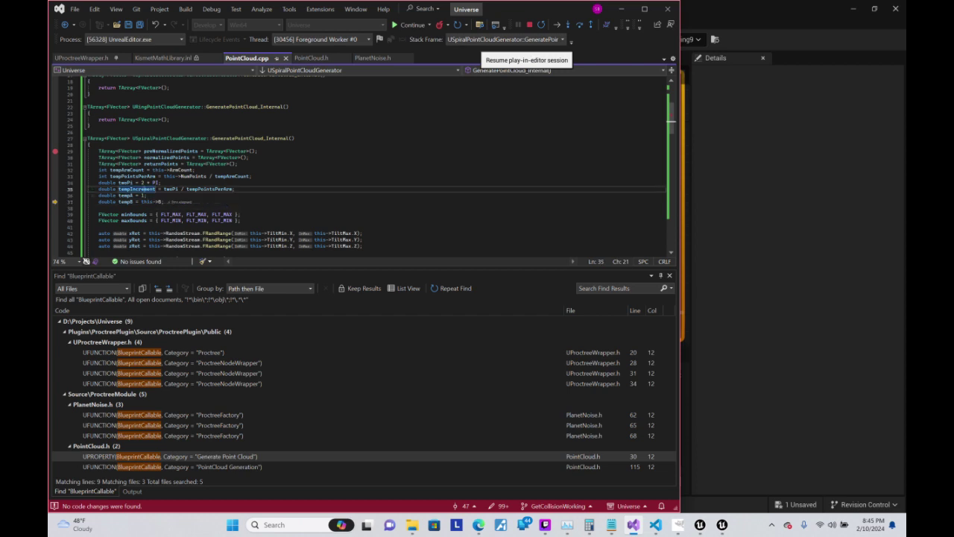
# - Step through the minBounds/maxBounds setup and random xRot calculation, inspecting the minBounds declaration
pyautogui.click(577, 27)
pyautogui.click(576, 27)
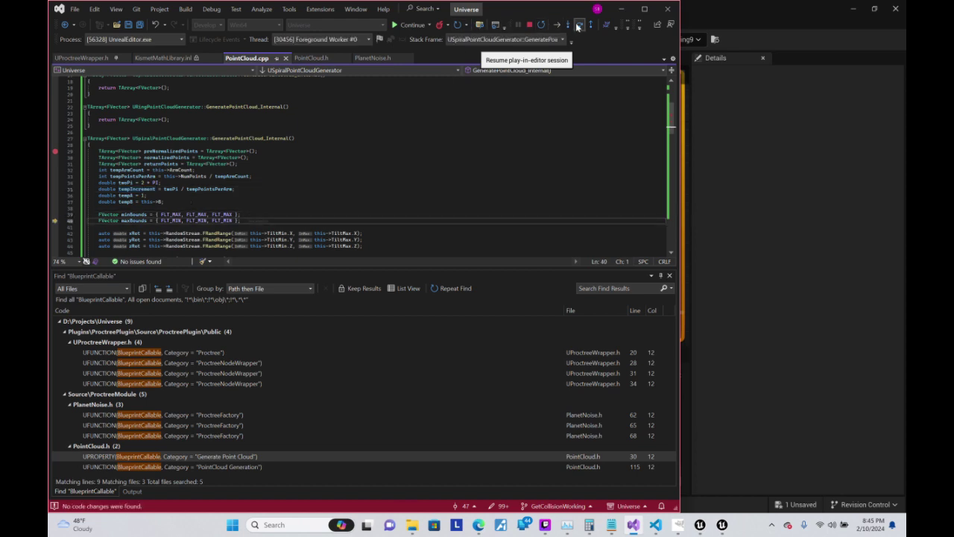
pyautogui.click(577, 26)
pyautogui.click(577, 27)
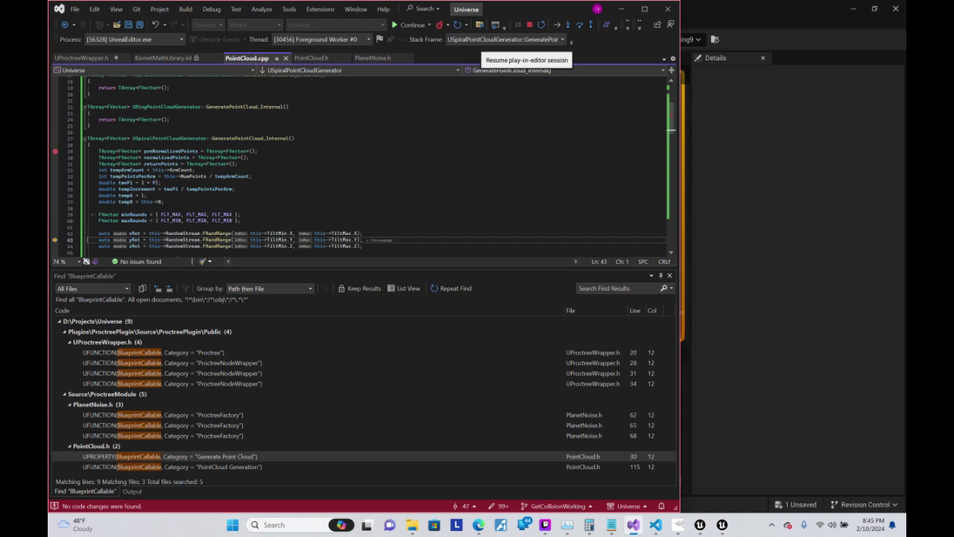
pyautogui.click(124, 214)
pyautogui.scroll(-3, 124, 214)
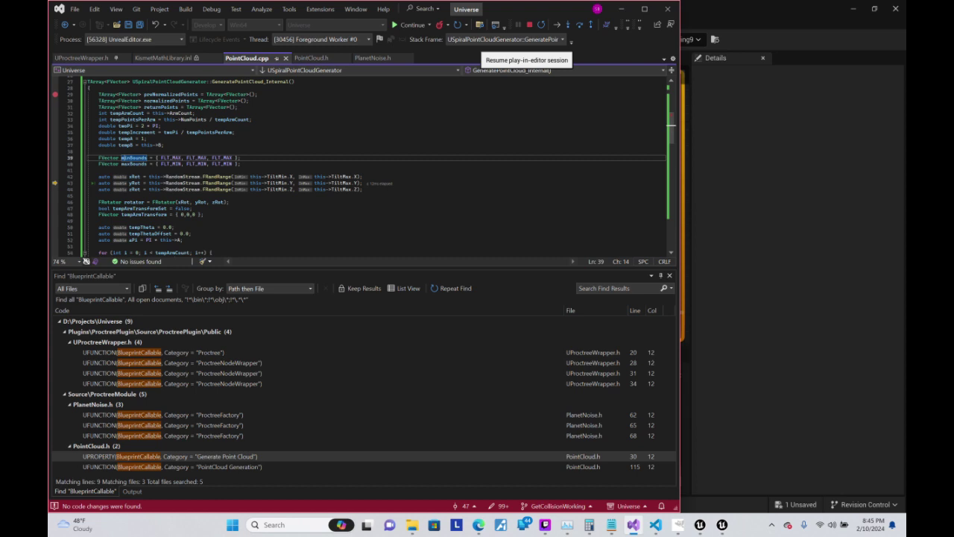
# - Check the random yRot value, then step over the remaining rotation lines to the rotator line
pyautogui.click(134, 182)
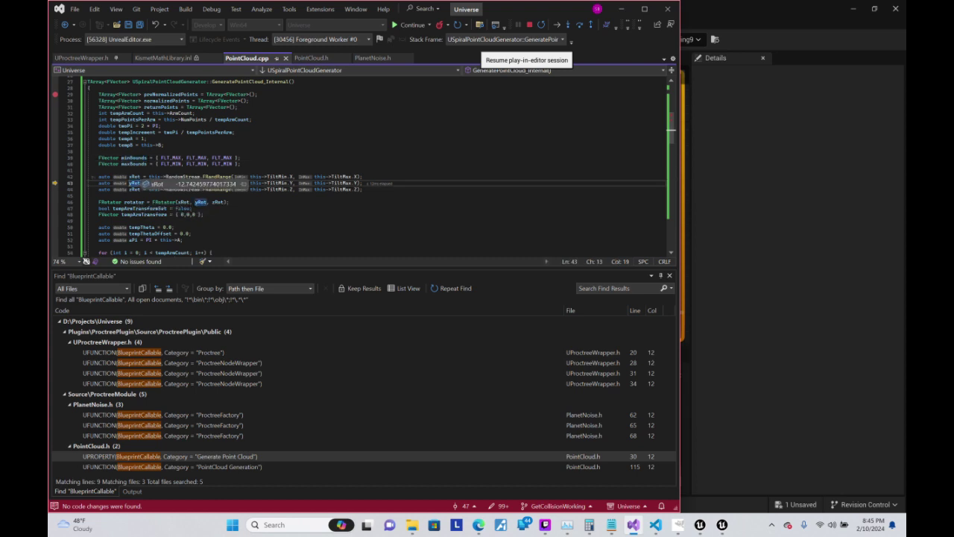
pyautogui.click(140, 157)
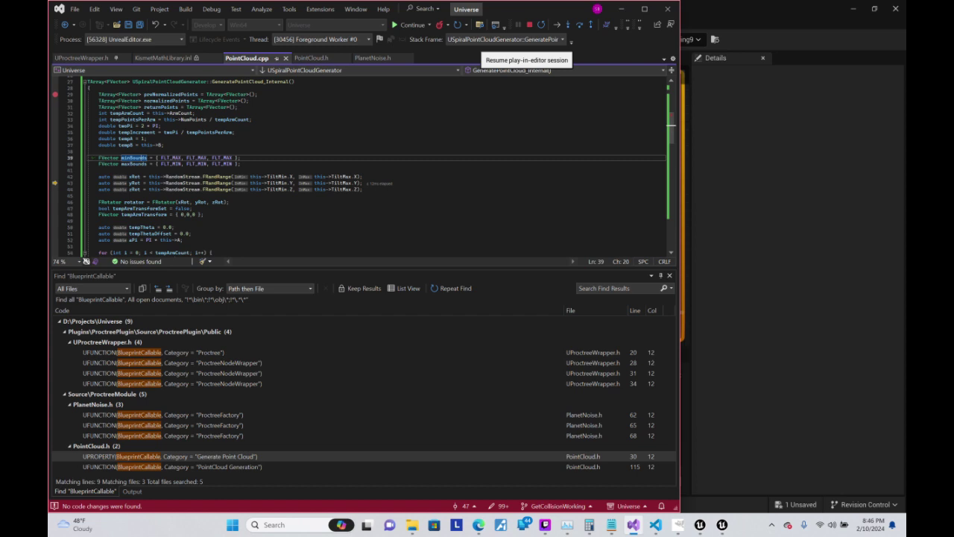
pyautogui.click(580, 26)
pyautogui.click(580, 26)
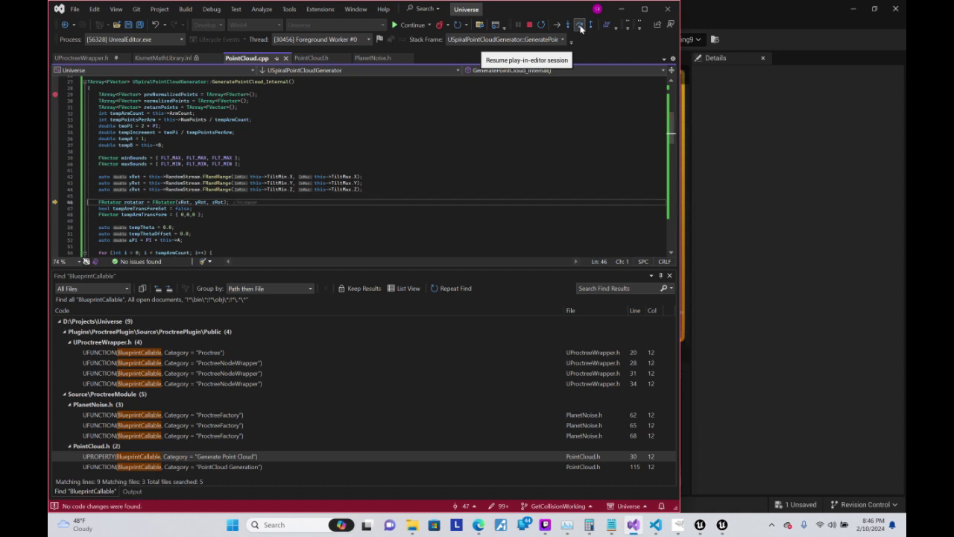
pyautogui.click(580, 26)
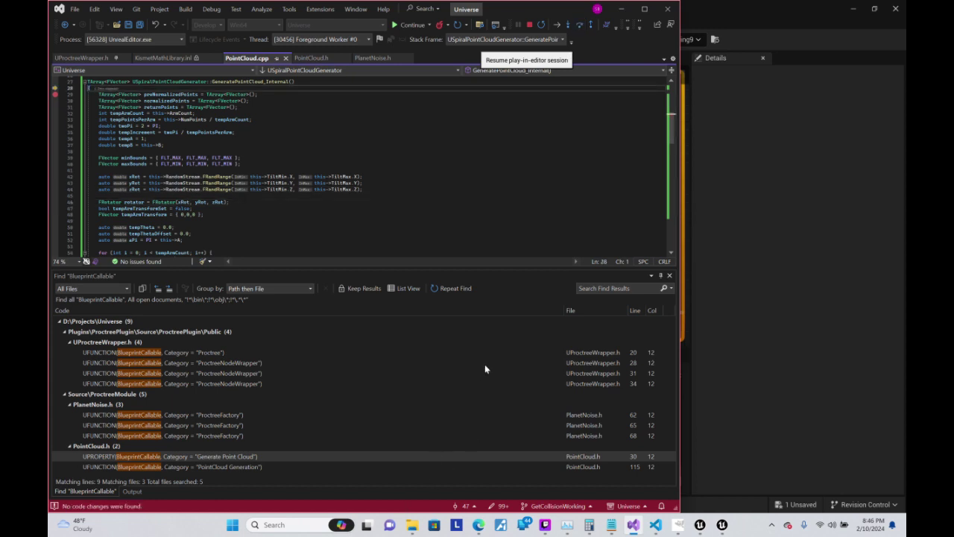
# - Examine the rotator on line 46, step to the arm loop on line 54, and confirm tempArmCount is 6
pyautogui.scroll(-2, 363, 166)
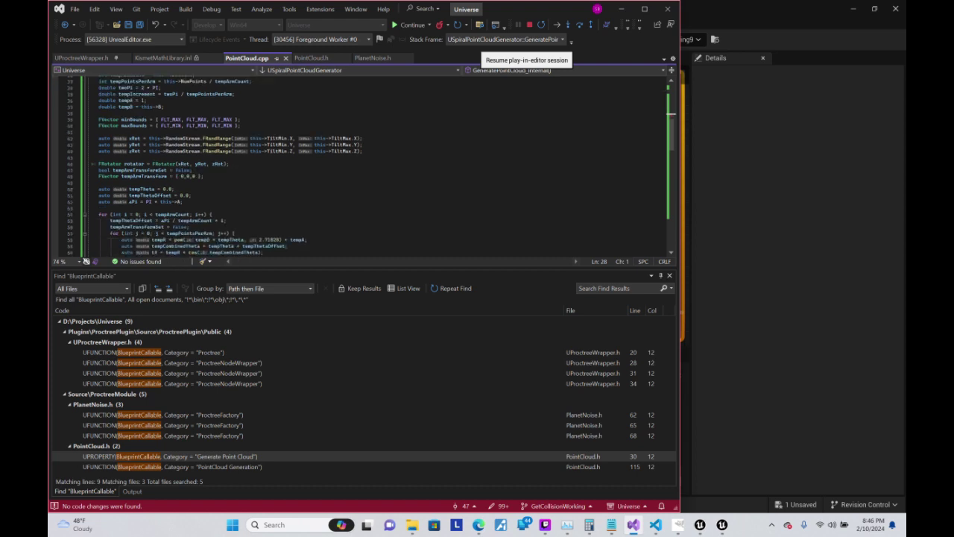
pyautogui.click(138, 163)
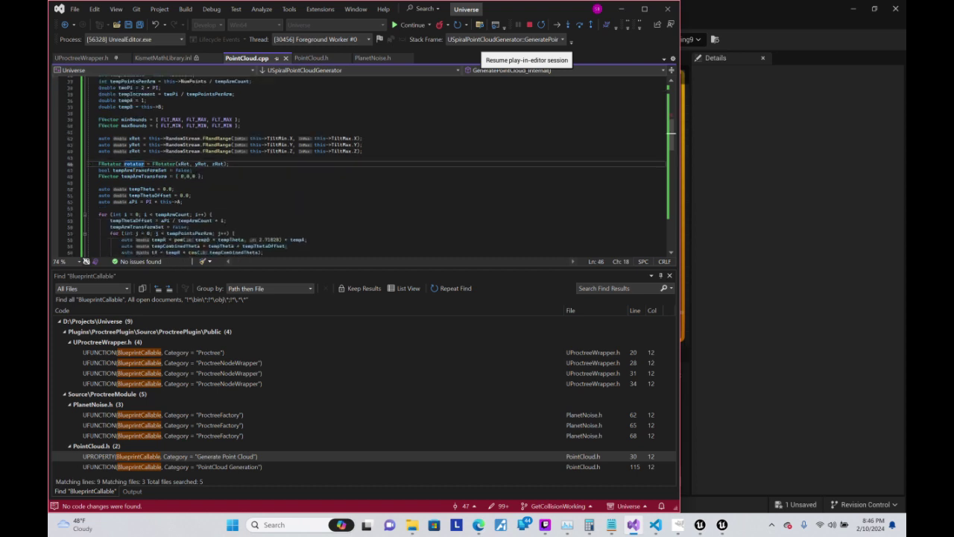
pyautogui.scroll(3, 363, 165)
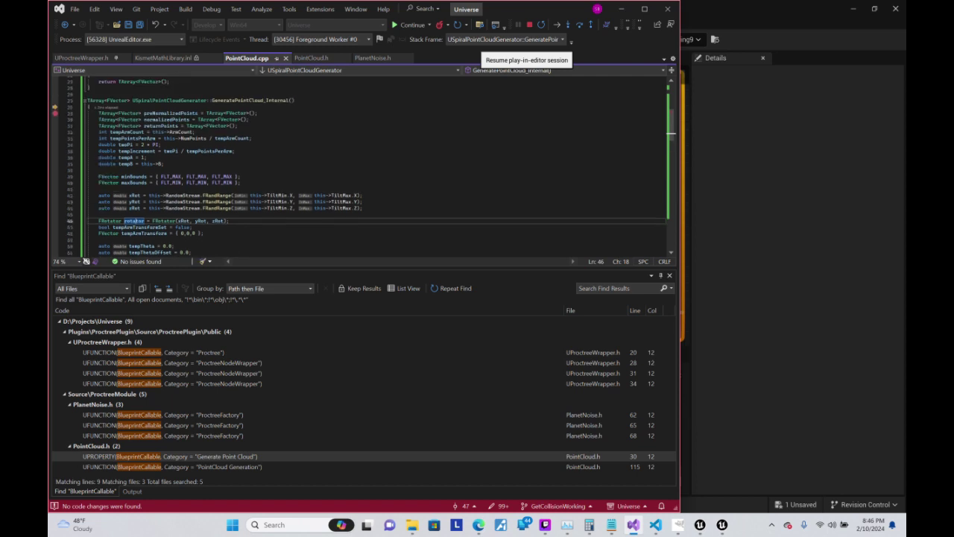
pyautogui.click(578, 26)
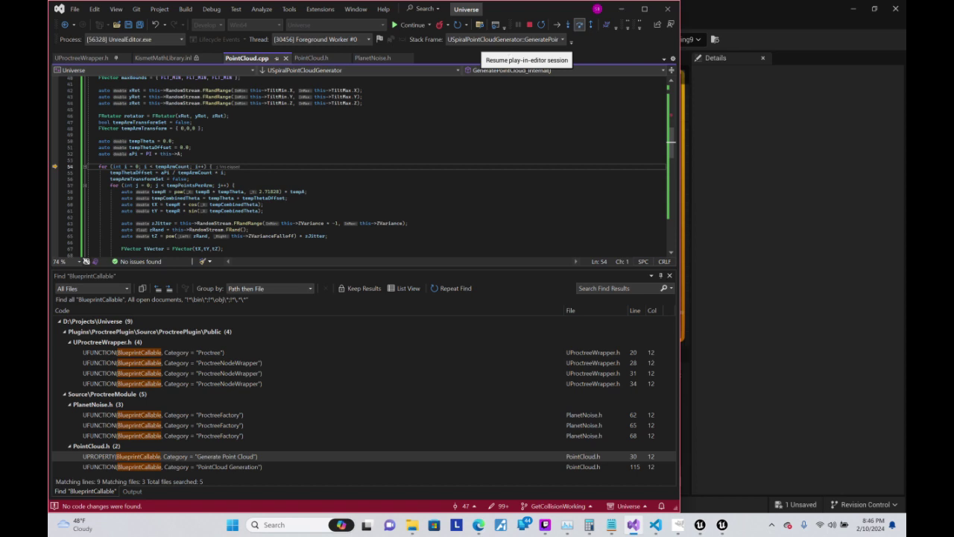
pyautogui.moveTo(196, 172)
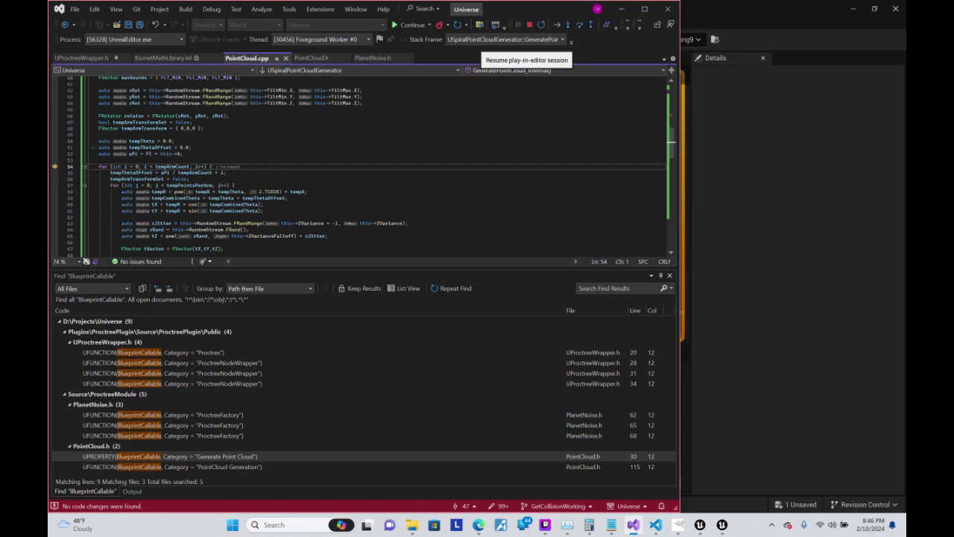
# - Step over the spiral-arm point loop through the angle and x/y lines to the random z line
pyautogui.scroll(-1, 358, 171)
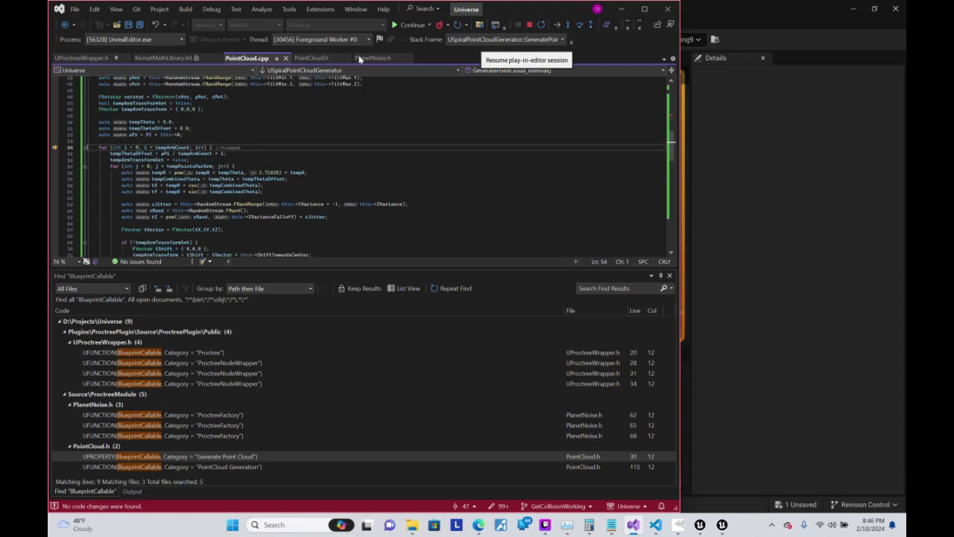
pyautogui.click(580, 25)
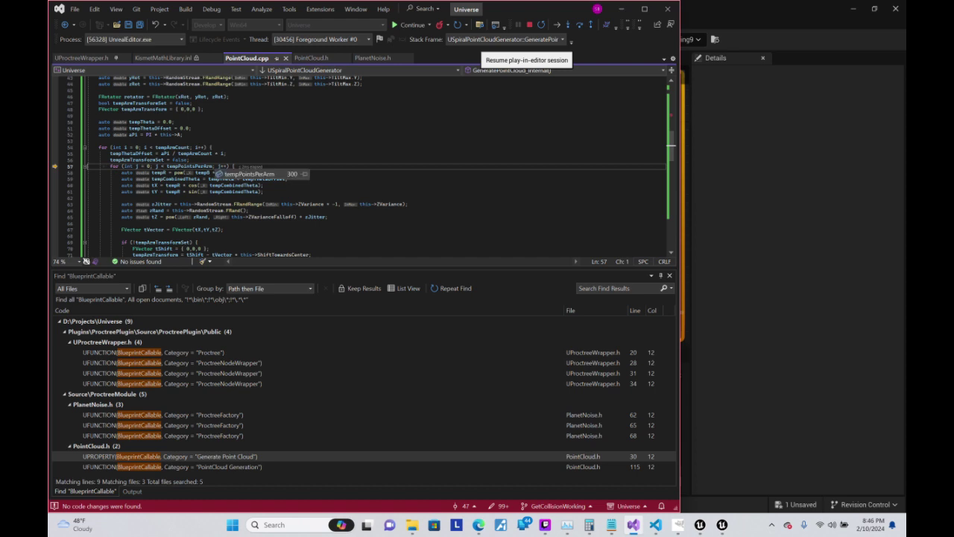
pyautogui.click(579, 26)
pyautogui.click(579, 26)
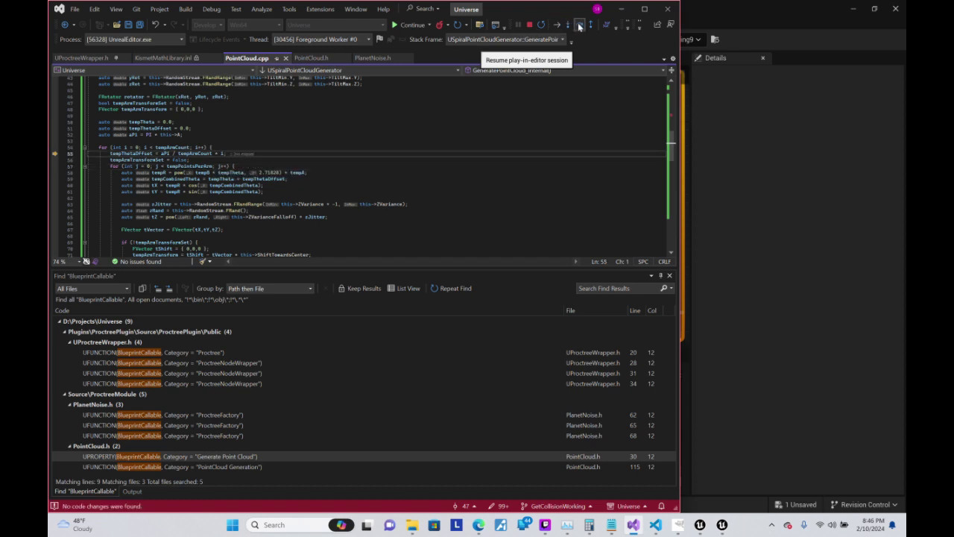
pyautogui.click(579, 26)
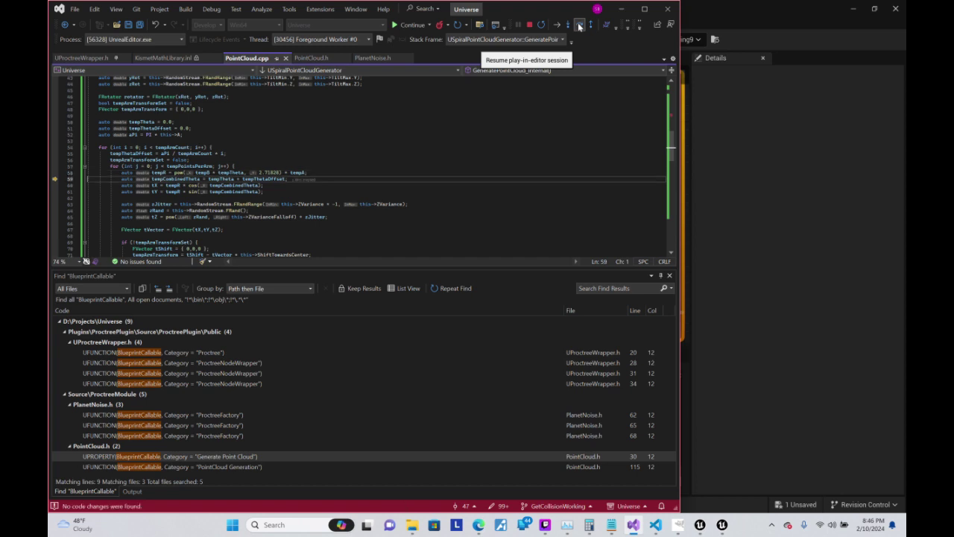
pyautogui.click(579, 27)
pyautogui.click(579, 26)
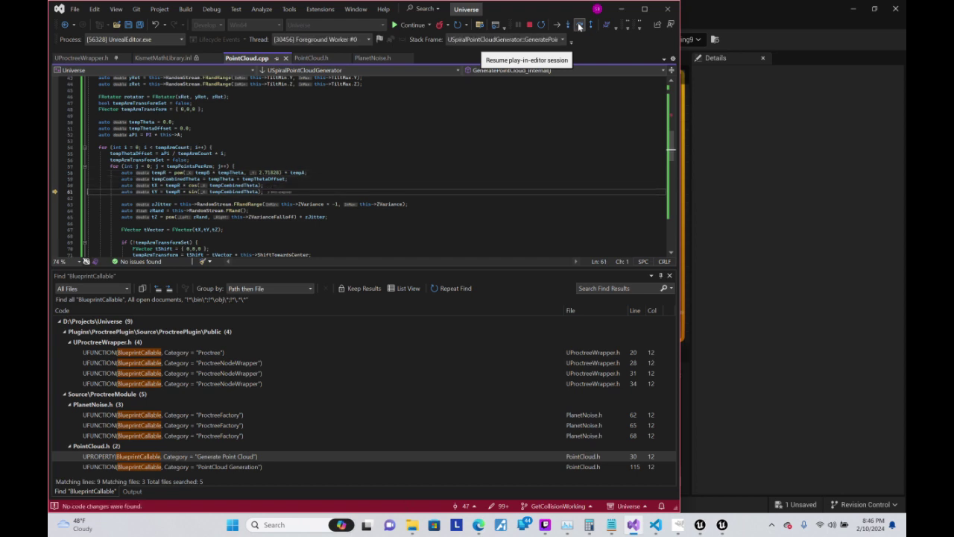
pyautogui.click(579, 26)
pyautogui.click(579, 26)
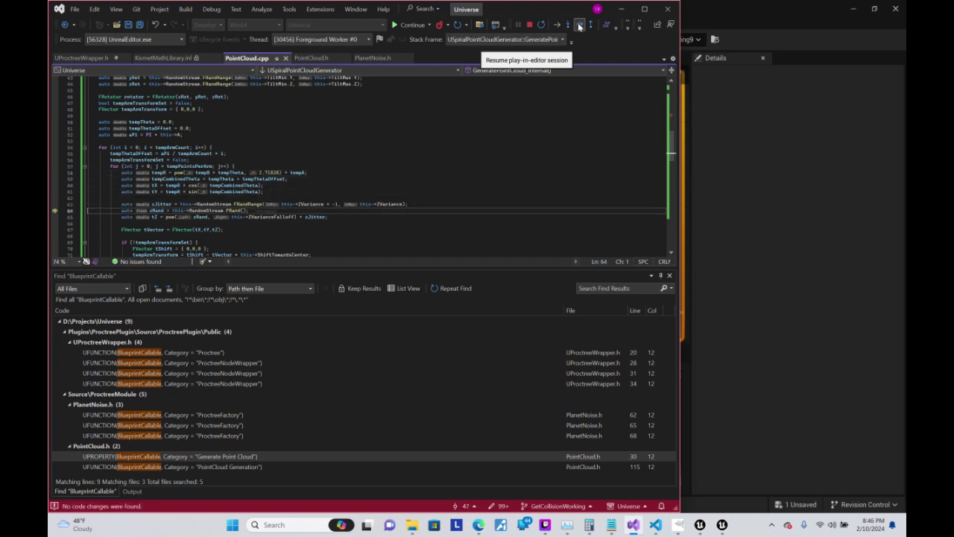
pyautogui.click(579, 26)
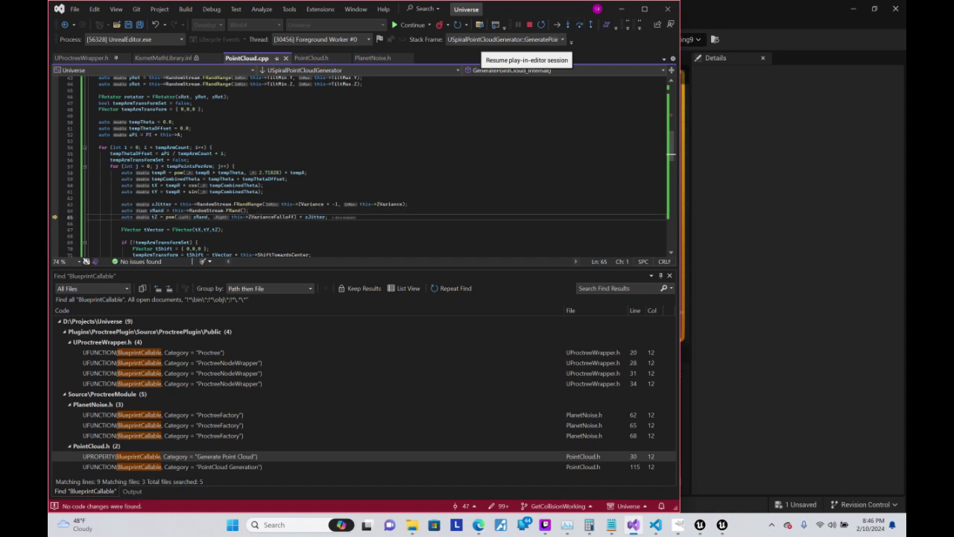
# - Inspect the zRand and ZVarianceFalloff data tips, then step on into the xy jitter calculations
pyautogui.moveTo(199, 217)
pyautogui.scroll(-2, 359, 166)
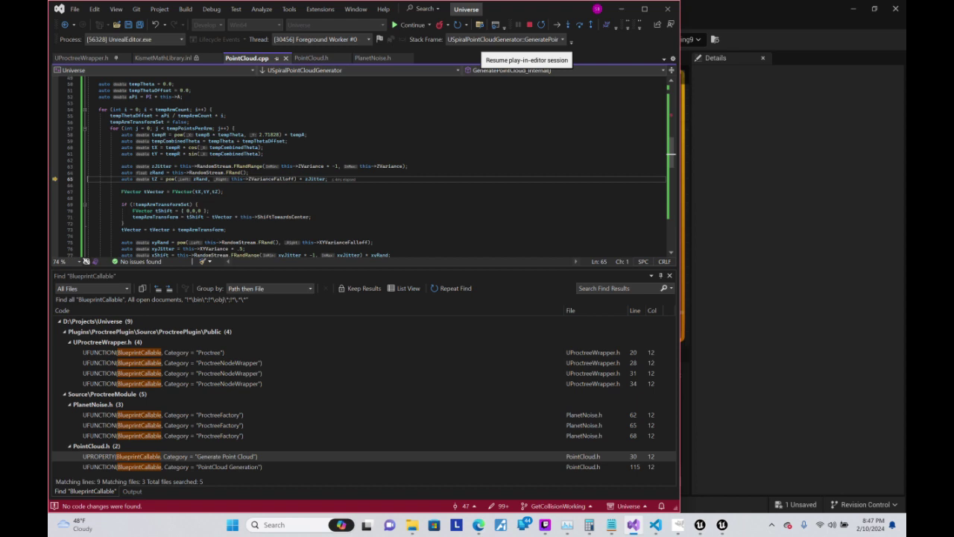
pyautogui.moveTo(272, 179)
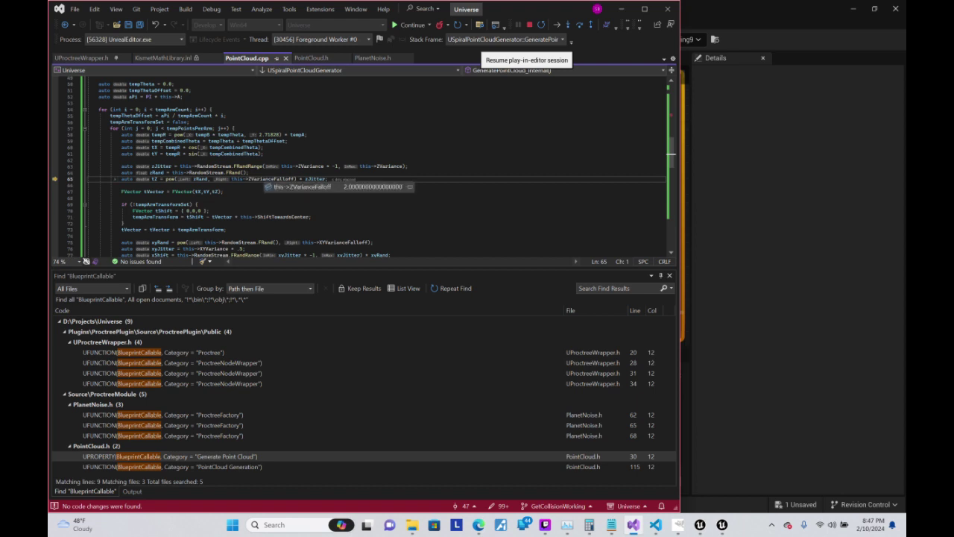
pyautogui.moveTo(200, 178)
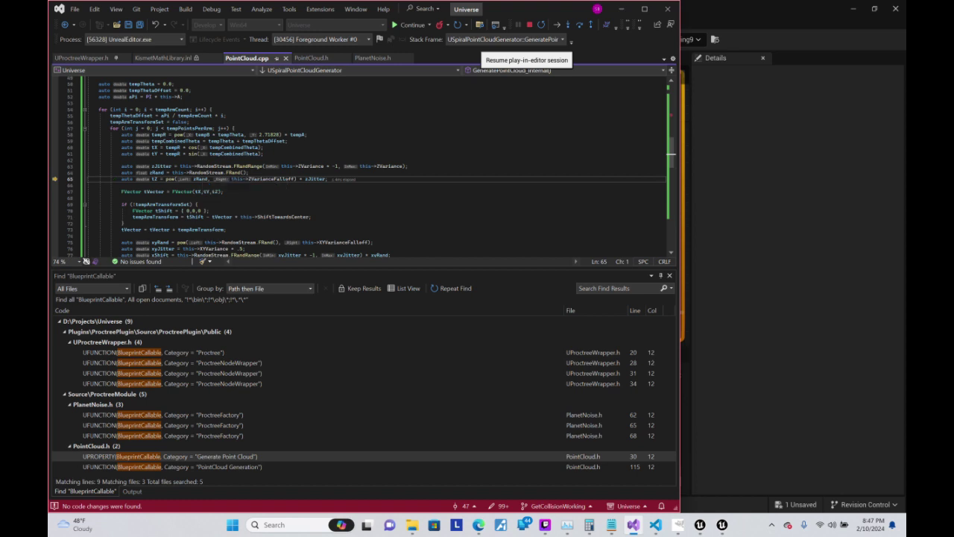
pyautogui.click(577, 26)
pyautogui.click(577, 27)
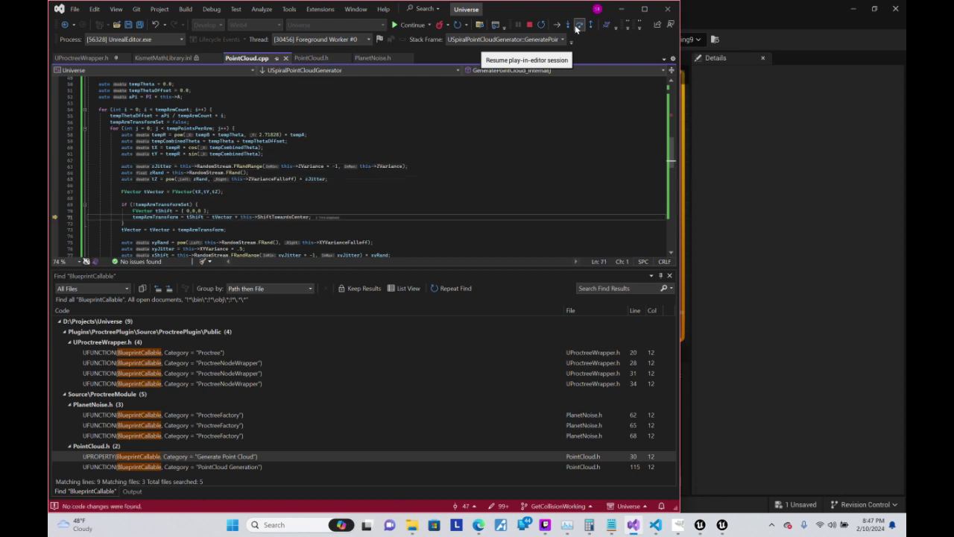
pyautogui.click(577, 26)
pyautogui.click(577, 26)
# - Step through the rest of the point loop and set a breakpoint on the line-90 normalization loop
pyautogui.scroll(-2, 506, 76)
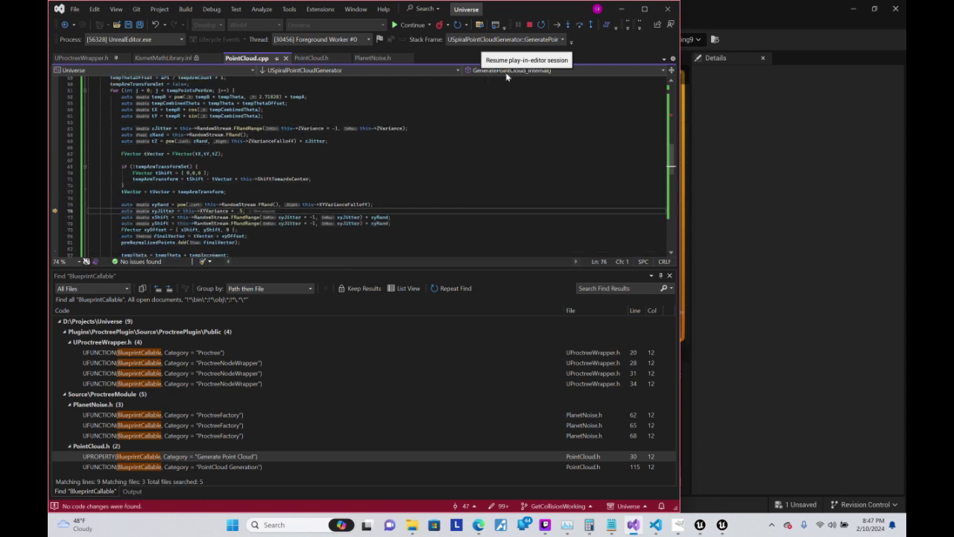
pyautogui.click(579, 26)
pyautogui.click(579, 26)
pyautogui.click(579, 26)
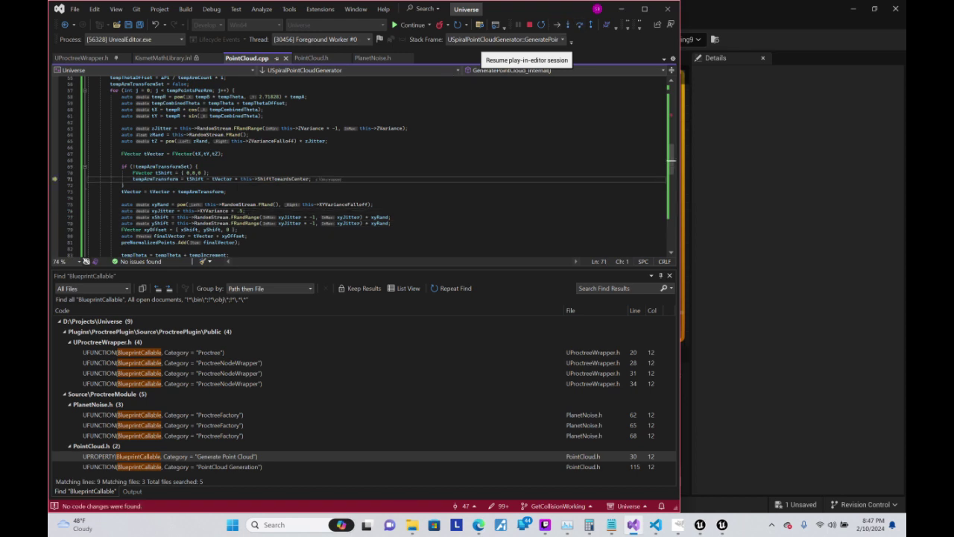
pyautogui.scroll(-3, 358, 164)
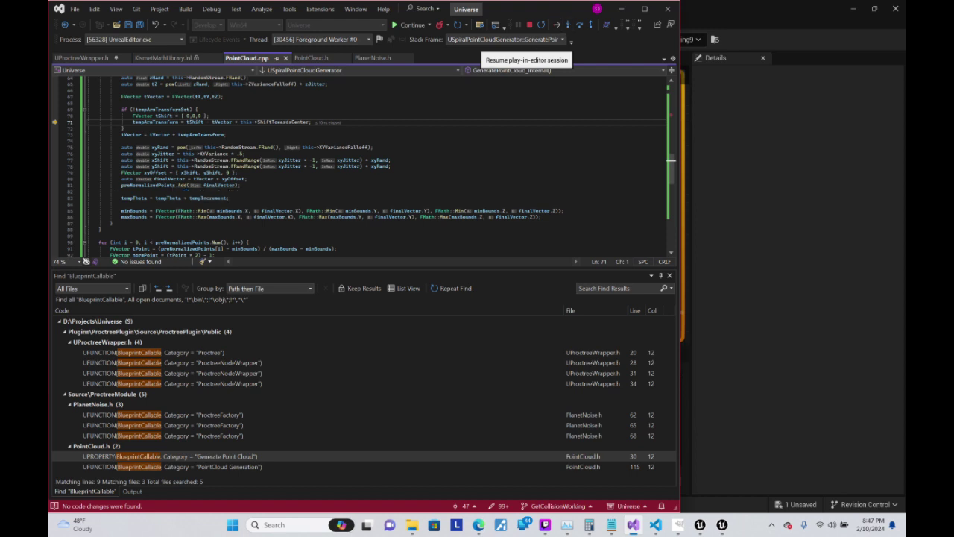
pyautogui.scroll(-1, 358, 164)
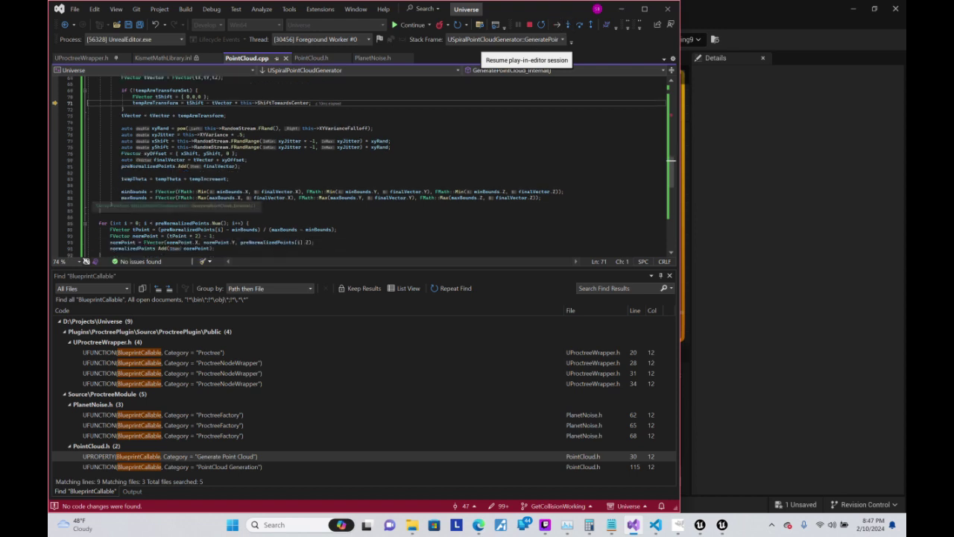
pyautogui.click(57, 224)
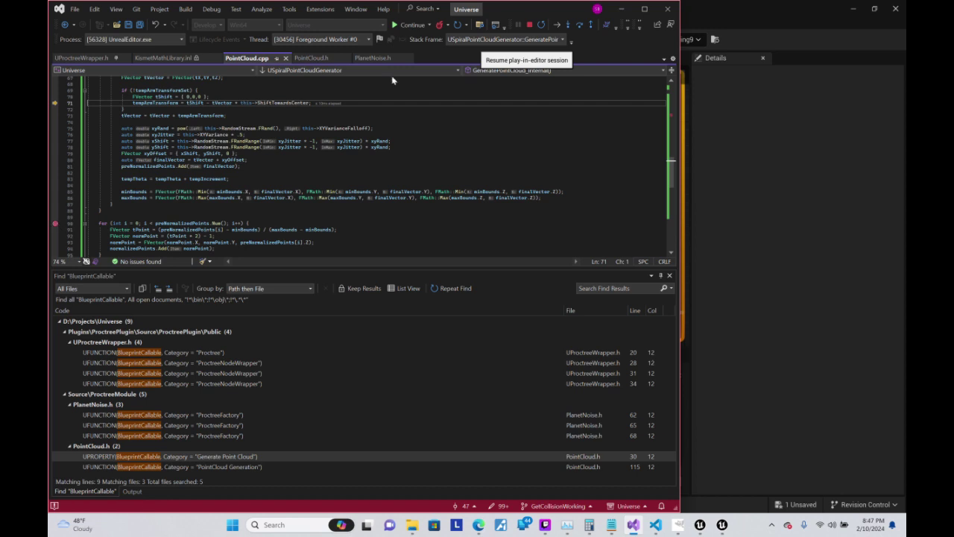
# - Run to the normalization-loop breakpoint and highlight every use of preNormalizedPoints
pyautogui.click(405, 27)
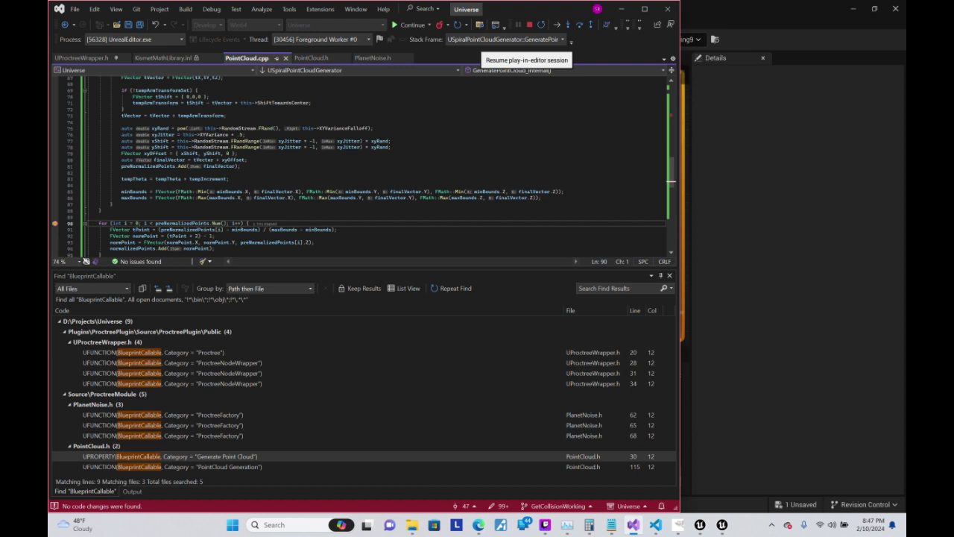
pyautogui.click(156, 166)
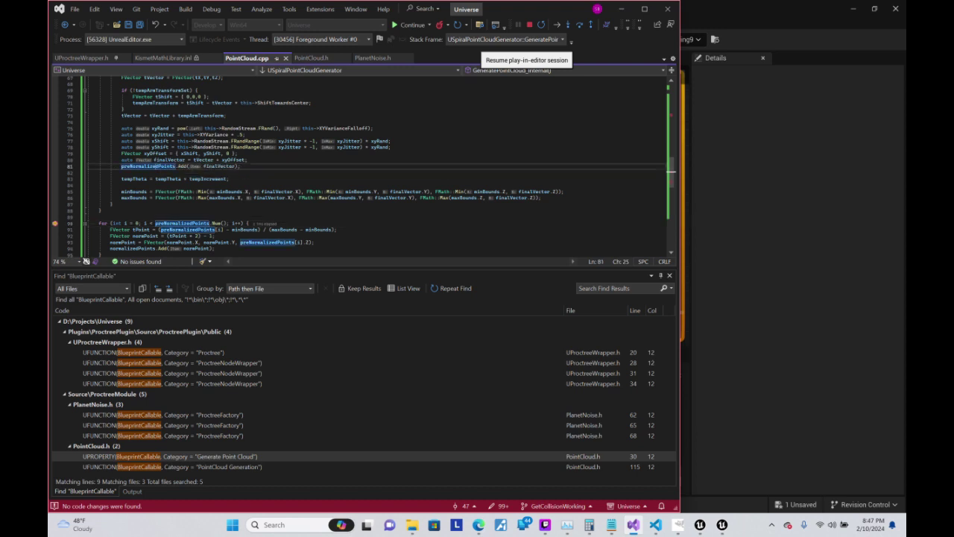
pyautogui.moveTo(227, 166)
pyautogui.scroll(-2, 670, 171)
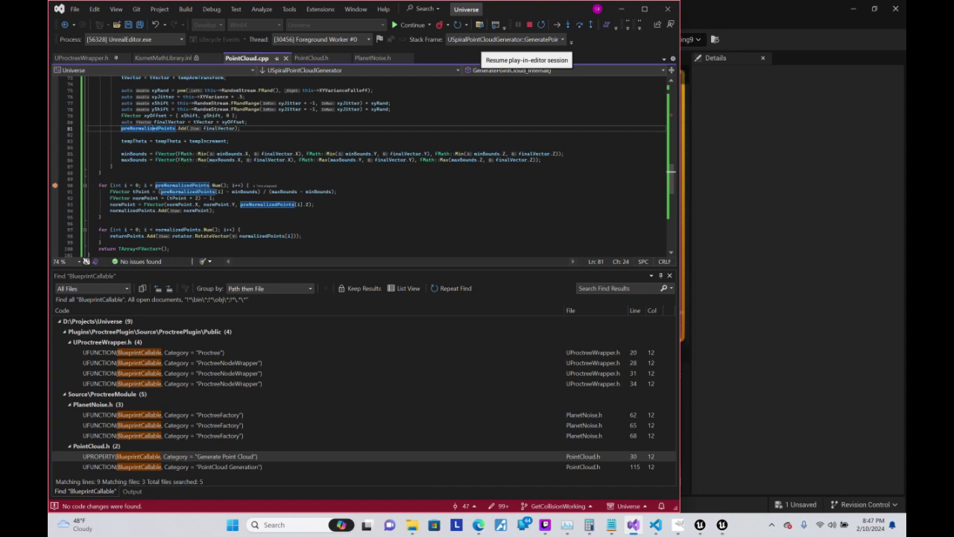
pyautogui.press('Down')
pyautogui.press('Down')
pyautogui.press('Down')
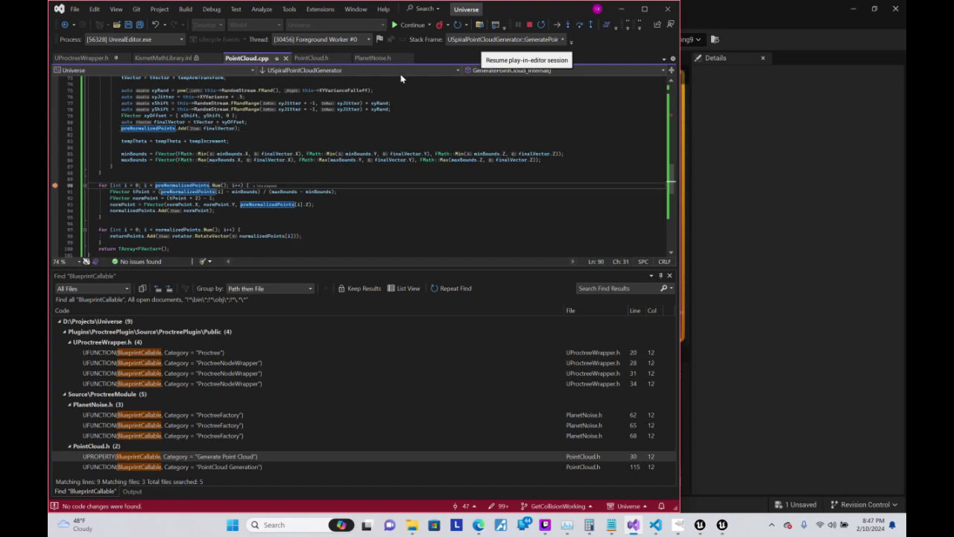
# - Step into the loop body, checking tPoint and Z references until normPoint is added
pyautogui.click(580, 26)
pyautogui.click(580, 26)
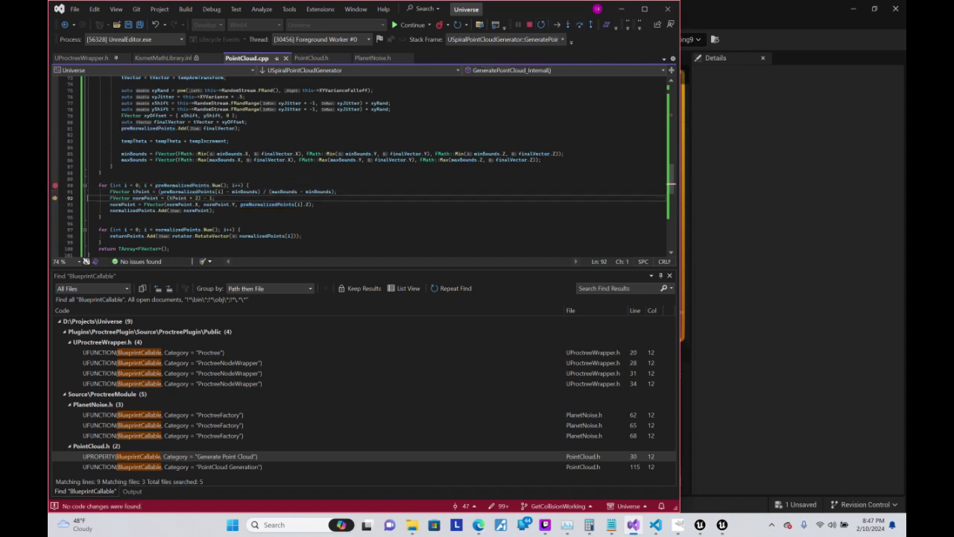
pyautogui.click(141, 192)
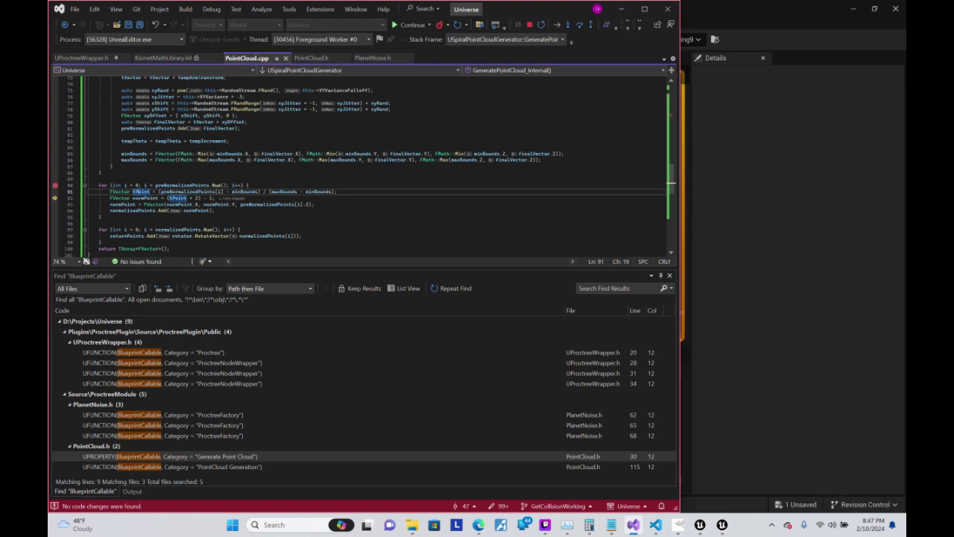
pyautogui.click(579, 26)
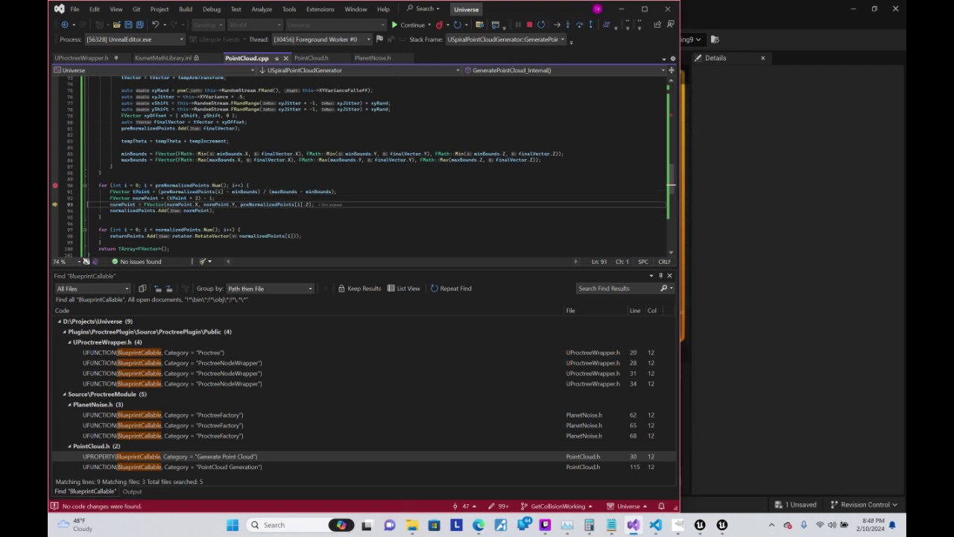
pyautogui.moveTo(163, 205)
pyautogui.click(307, 204)
pyautogui.click(579, 24)
pyautogui.moveTo(196, 210)
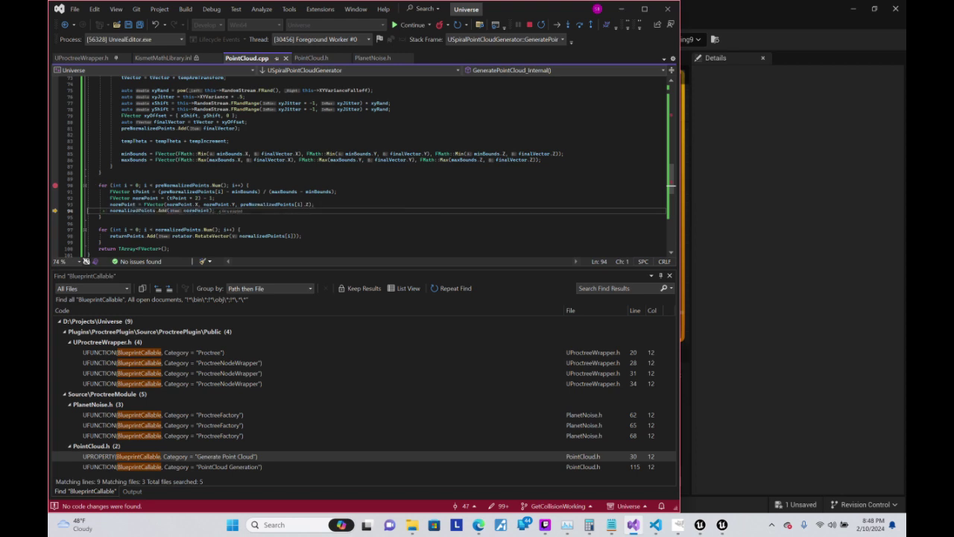
# - Step over repeatedly through further iterations until execution is back at the line-90 loop header
pyautogui.click(581, 24)
pyautogui.click(581, 24)
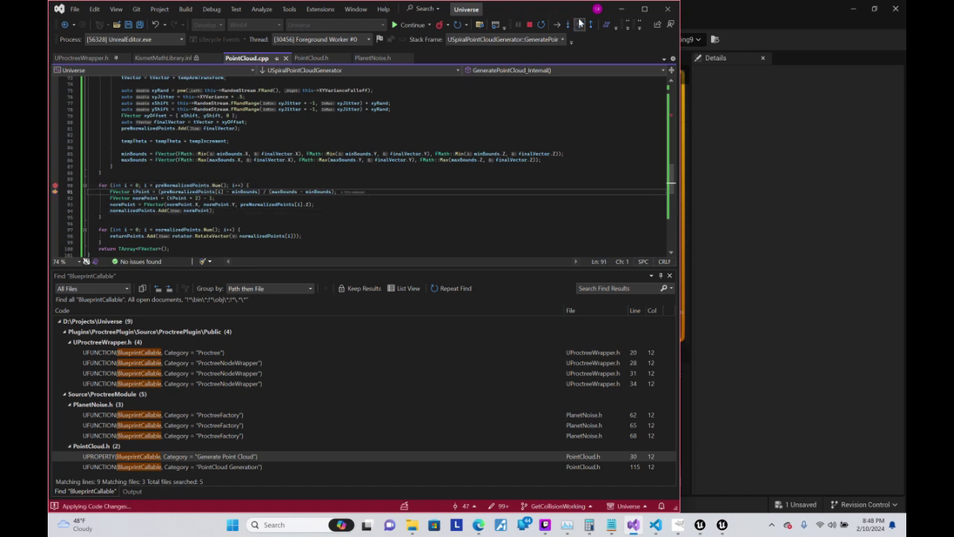
pyautogui.click(581, 25)
pyautogui.click(581, 25)
pyautogui.click(580, 25)
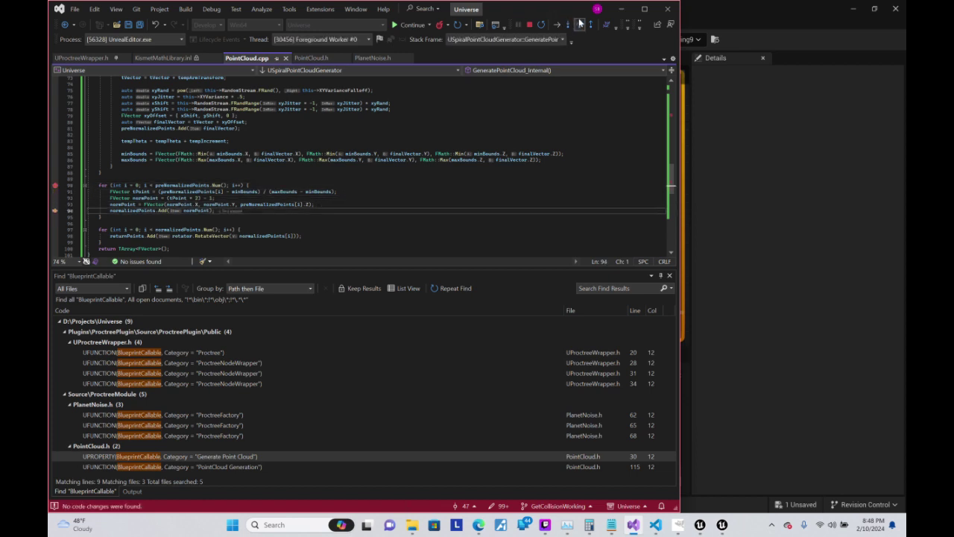
pyautogui.click(581, 25)
pyautogui.click(580, 25)
pyautogui.click(581, 25)
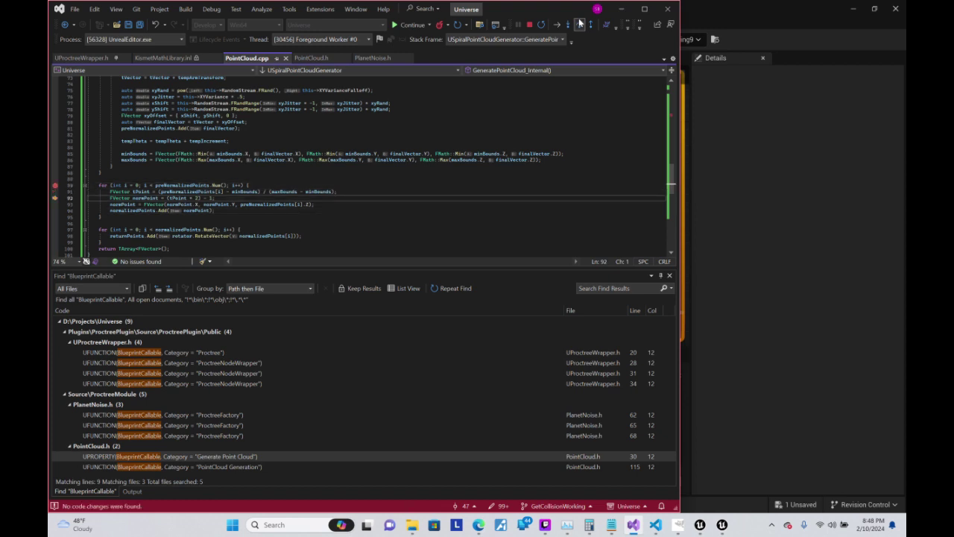
pyautogui.click(580, 24)
pyautogui.click(581, 24)
pyautogui.click(581, 25)
pyautogui.click(581, 25)
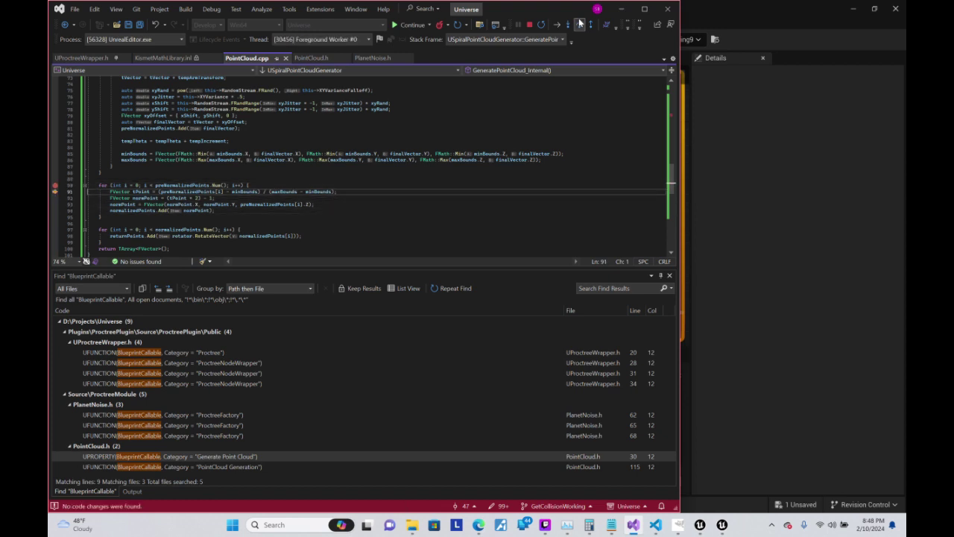
pyautogui.click(580, 24)
pyautogui.click(580, 25)
pyautogui.click(580, 24)
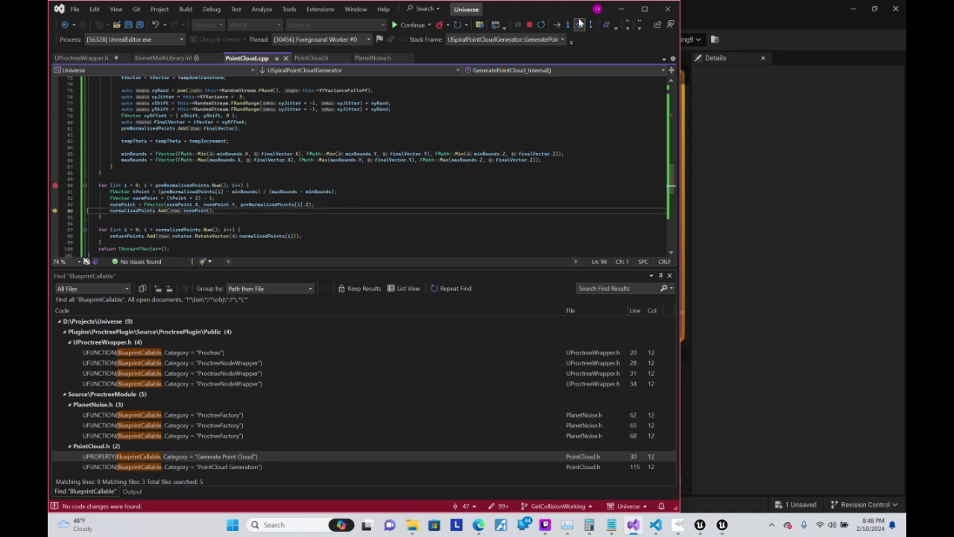
pyautogui.click(580, 24)
pyautogui.click(580, 25)
pyautogui.click(580, 24)
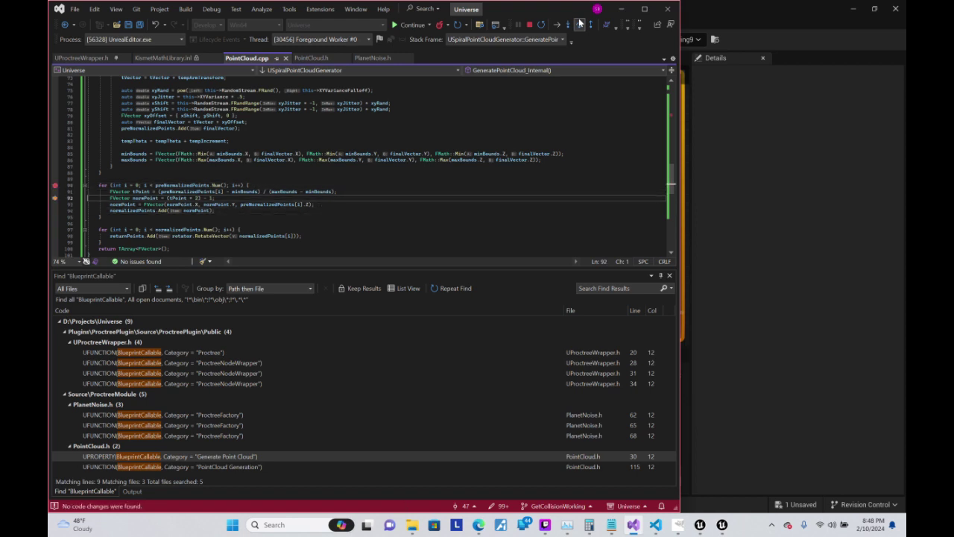
pyautogui.click(580, 24)
pyautogui.click(581, 24)
pyautogui.click(581, 24)
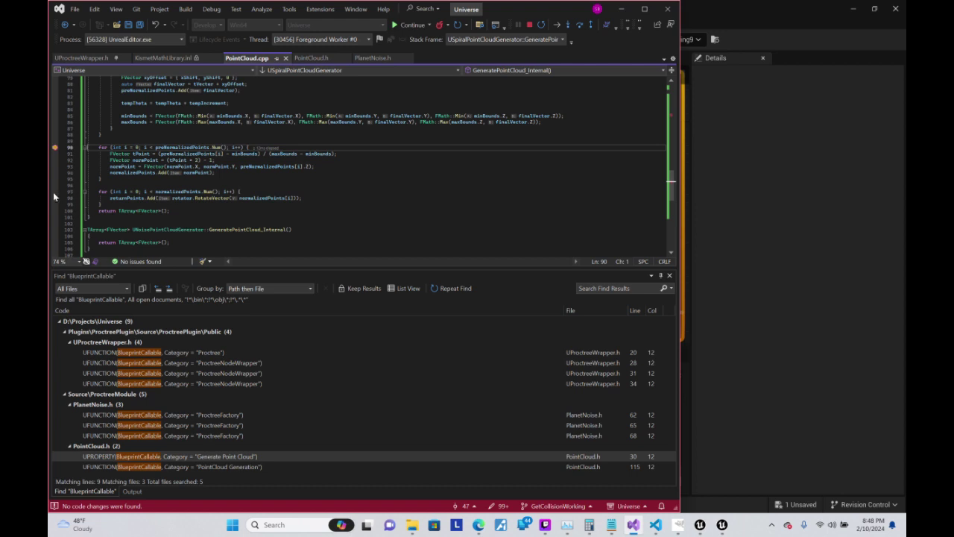
# - Add a breakpoint on the line-97 loop and continue past the line-90 breakpoint until it hits
pyautogui.click(55, 192)
pyautogui.click(412, 24)
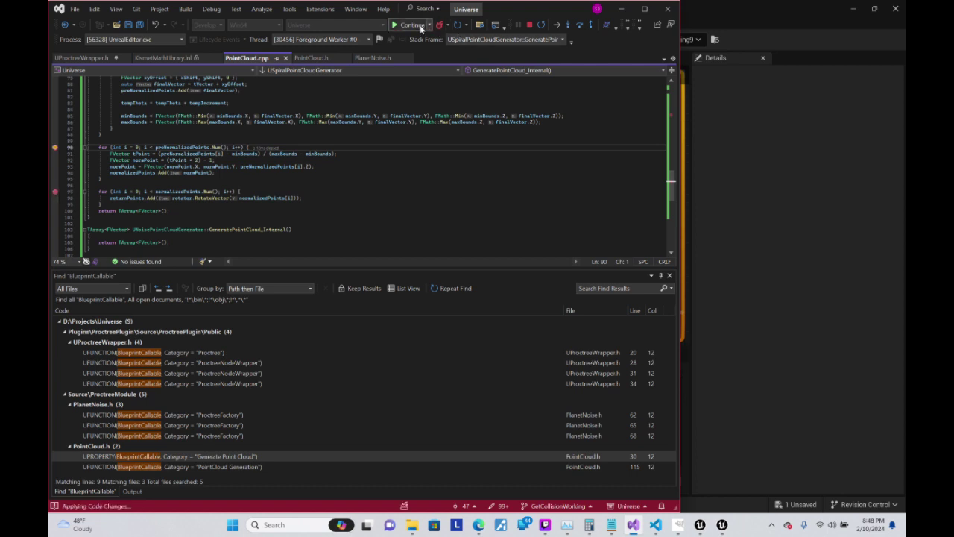
pyautogui.click(420, 27)
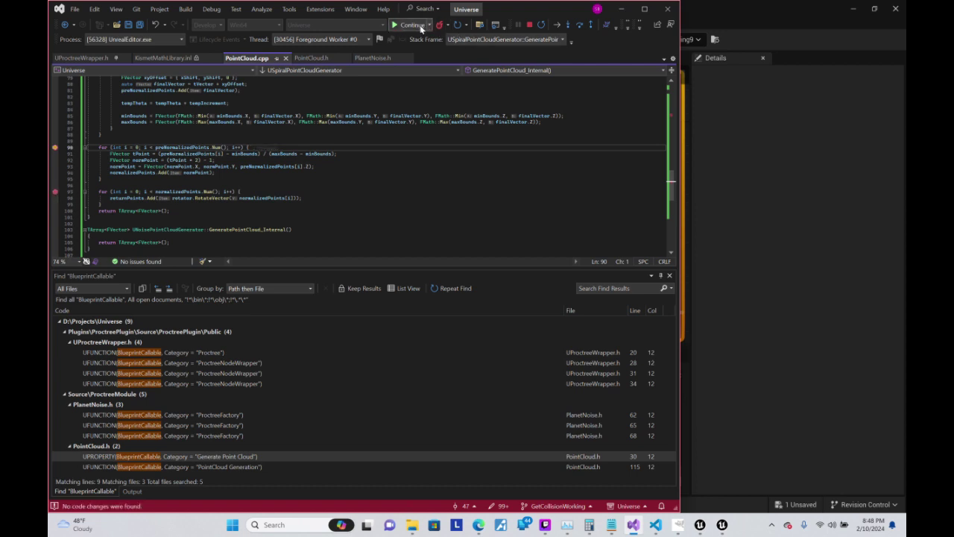
pyautogui.click(420, 28)
pyautogui.click(420, 28)
pyautogui.click(421, 27)
pyautogui.click(421, 28)
pyautogui.click(421, 27)
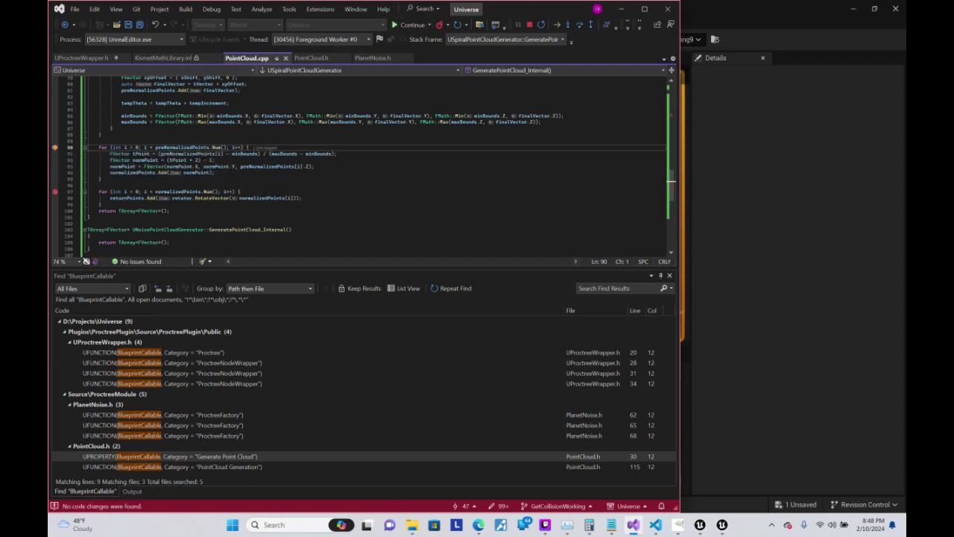
pyautogui.click(406, 27)
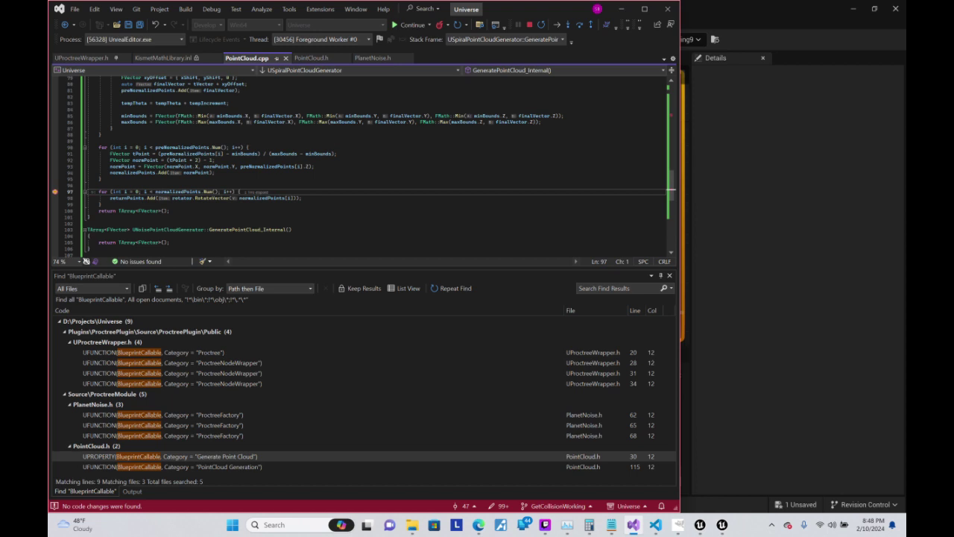
# - Inspect normalizedPoints, step to line 98, and check its RotateVector call
pyautogui.click(172, 192)
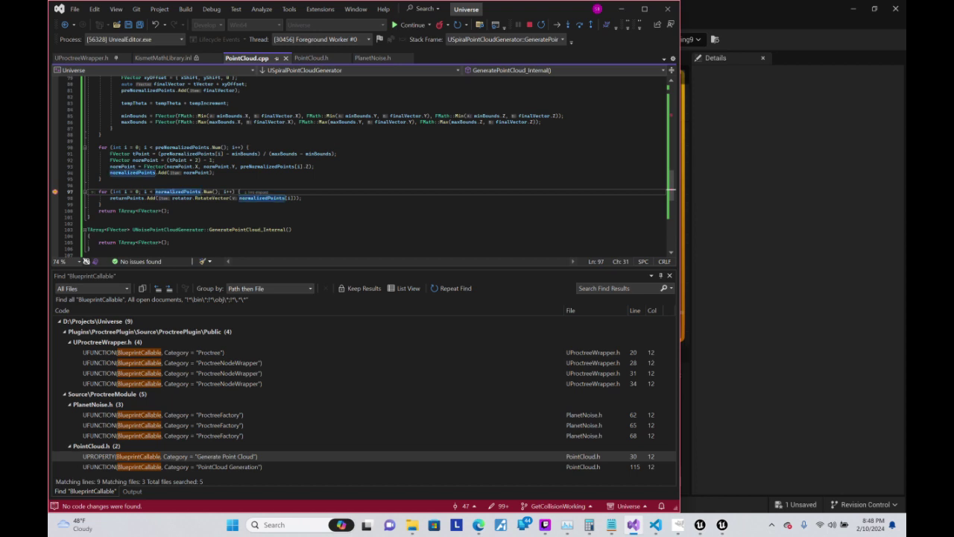
pyautogui.rightClick(186, 193)
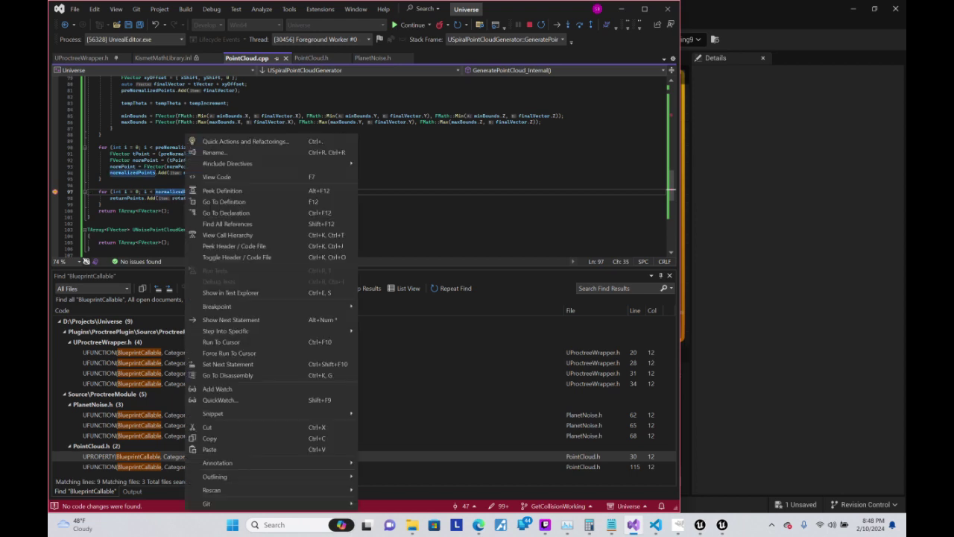
pyautogui.click(181, 192)
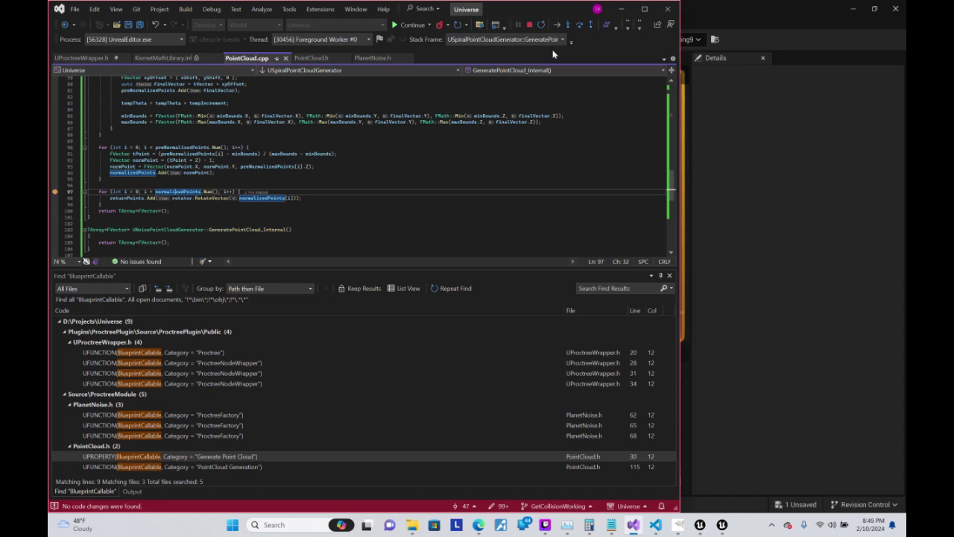
pyautogui.click(579, 24)
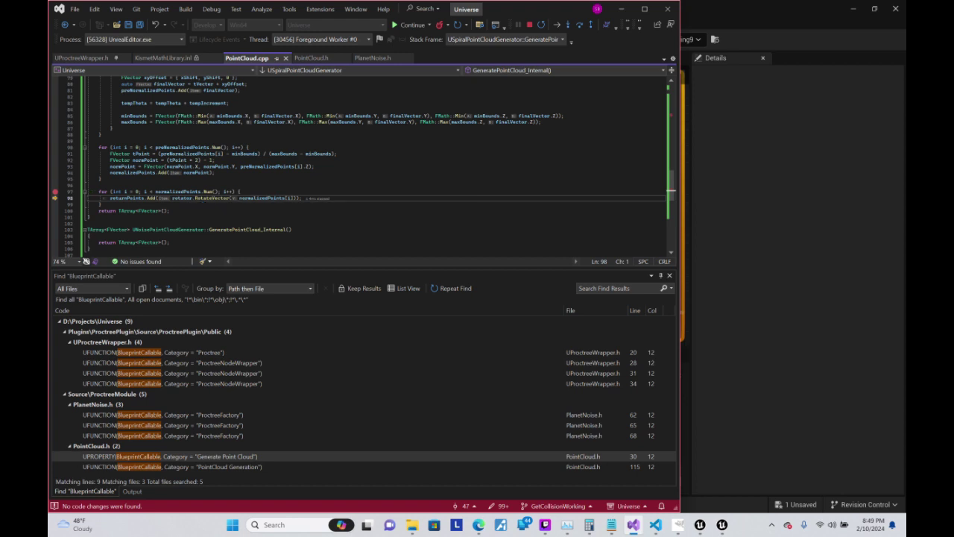
pyautogui.click(212, 197)
pyautogui.click(258, 197)
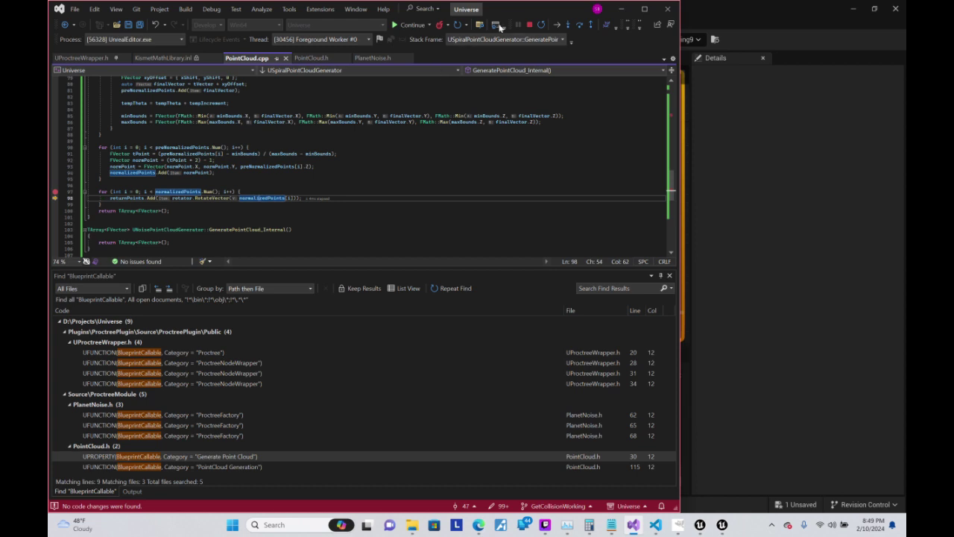
# - Stop debugging and replace the empty TArray<FVector>() return on line 100 with returnPoints
pyautogui.click(583, 27)
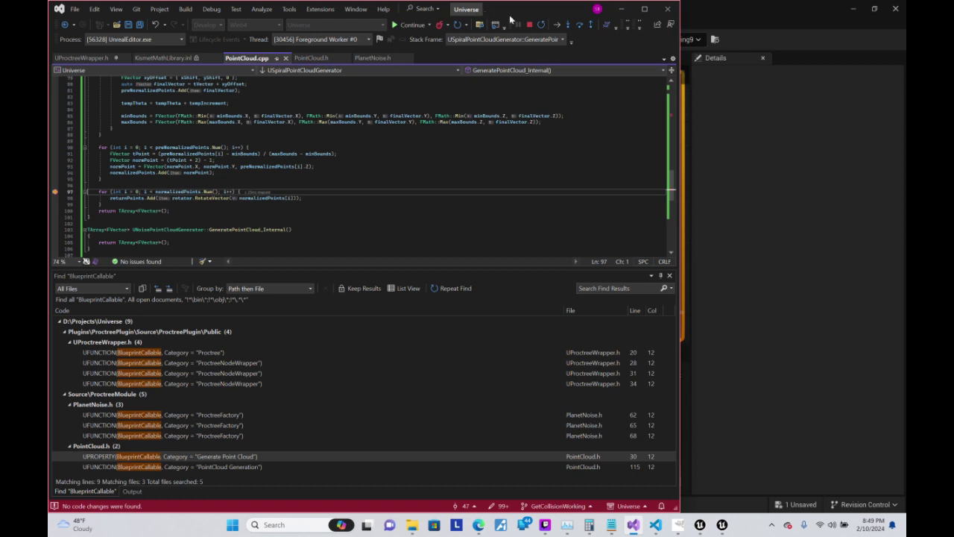
pyautogui.click(530, 24)
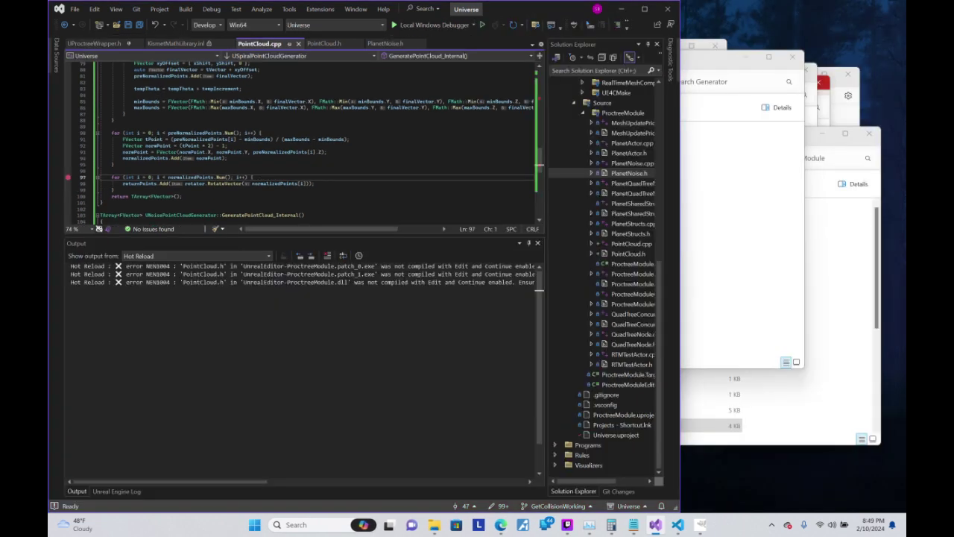
pyautogui.click(140, 196)
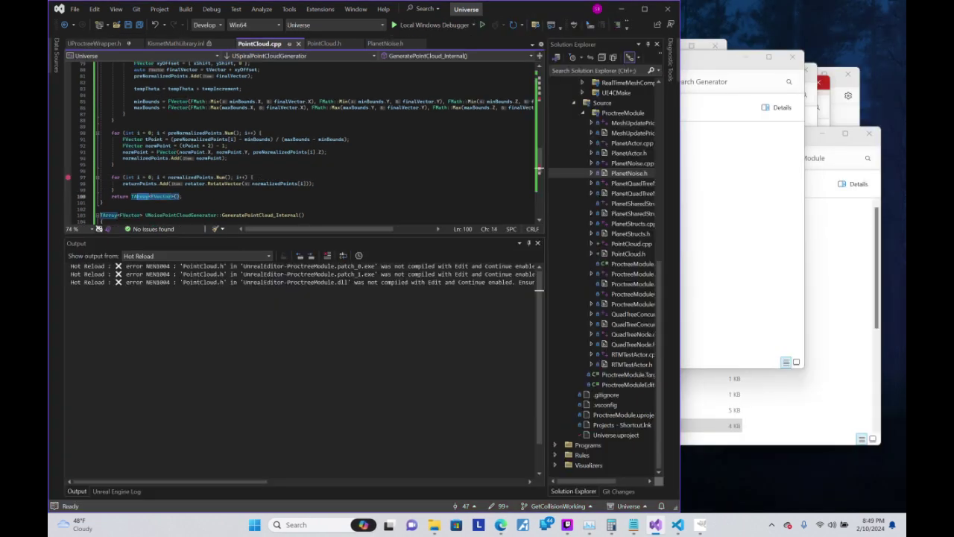
pyautogui.write('return re')
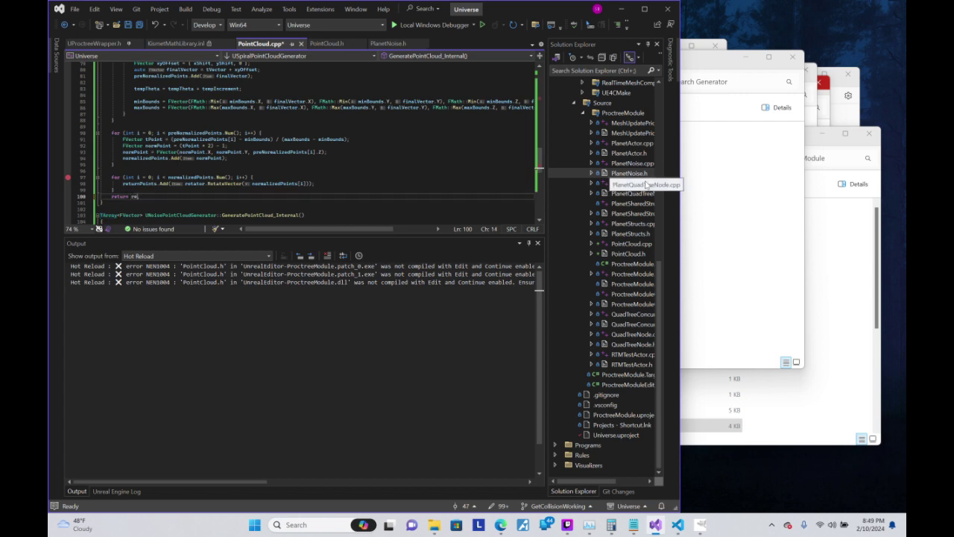
pyautogui.write('turnPoints;')
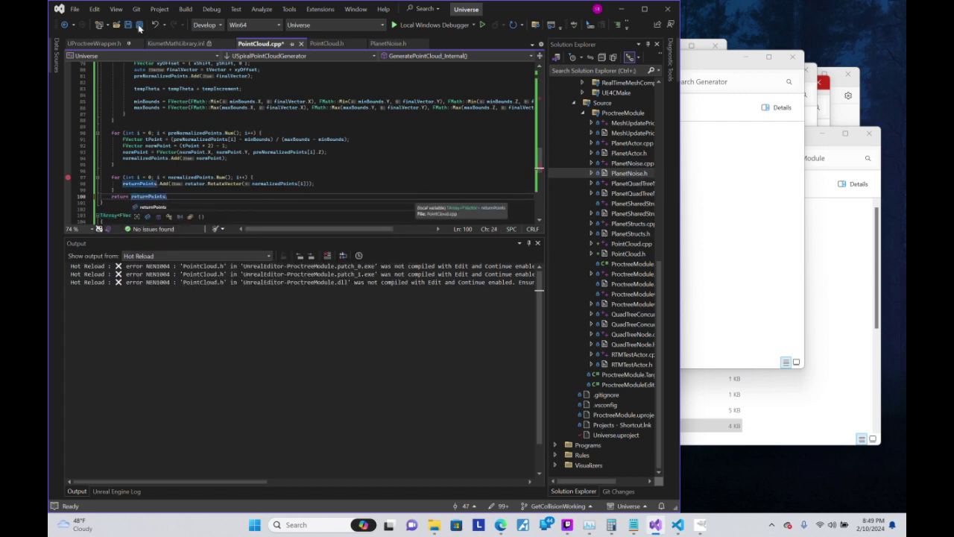
# - Save PointCloud.cpp and relaunch Unreal with the Local Windows Debugger
pyautogui.click(139, 24)
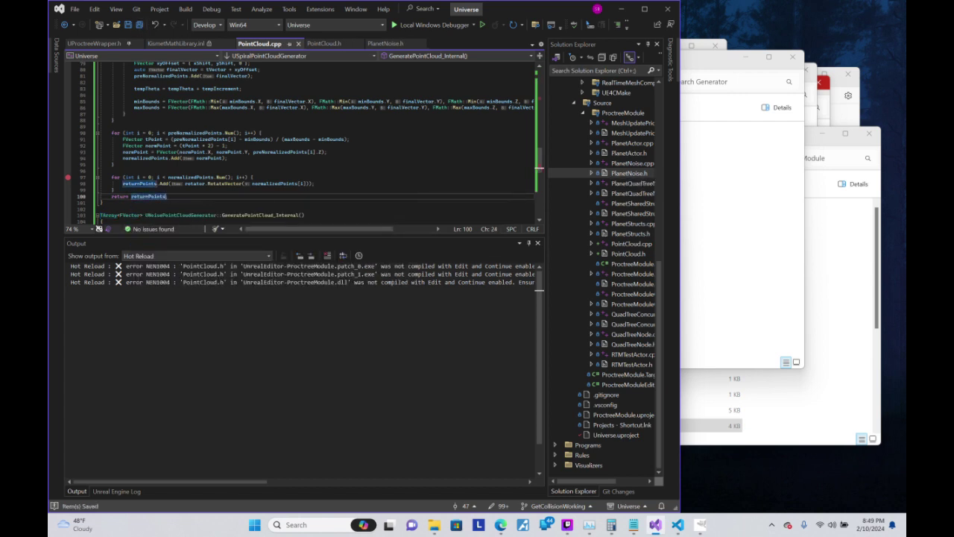
pyautogui.click(262, 133)
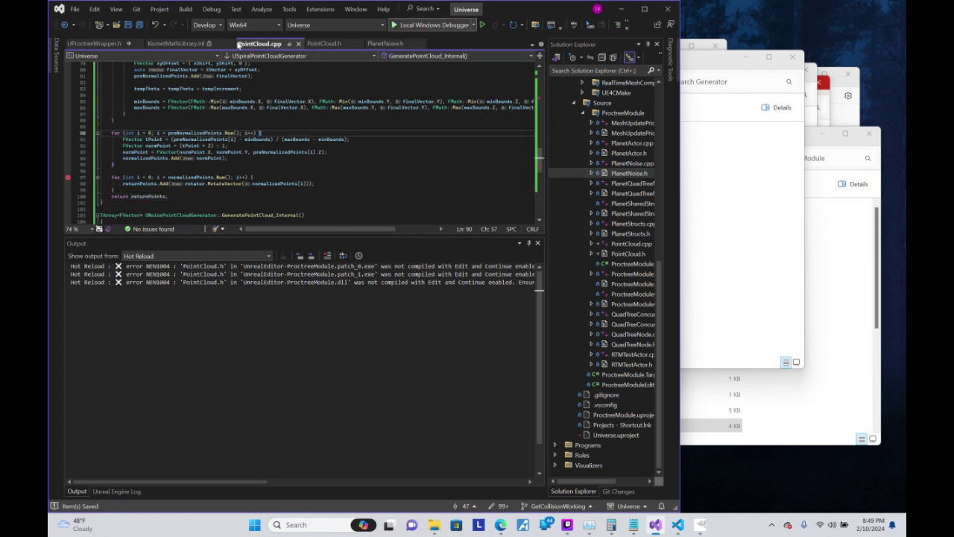
pyautogui.click(424, 27)
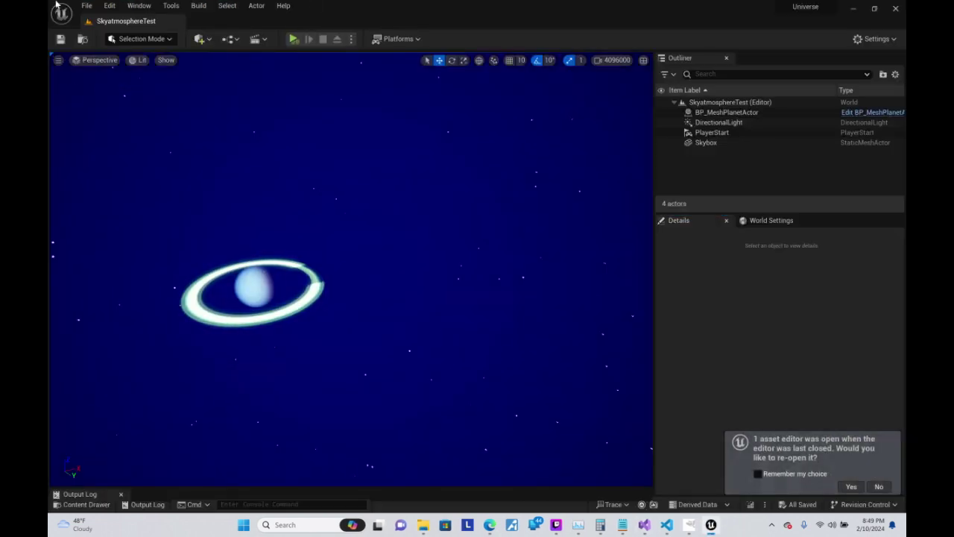
# - Load the PointCloudTesting level from File > Recent Levels
pyautogui.click(95, 5)
pyautogui.moveTo(147, 66)
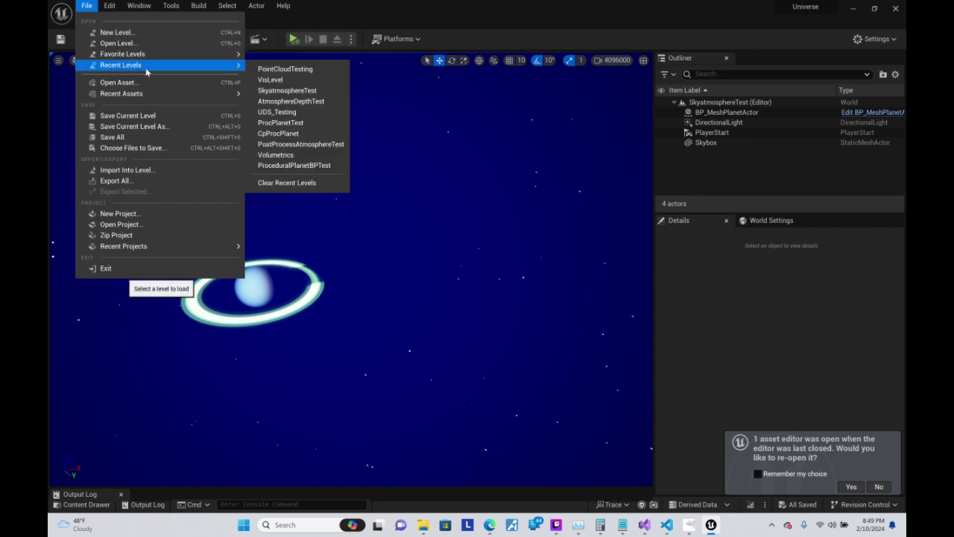
pyautogui.click(275, 68)
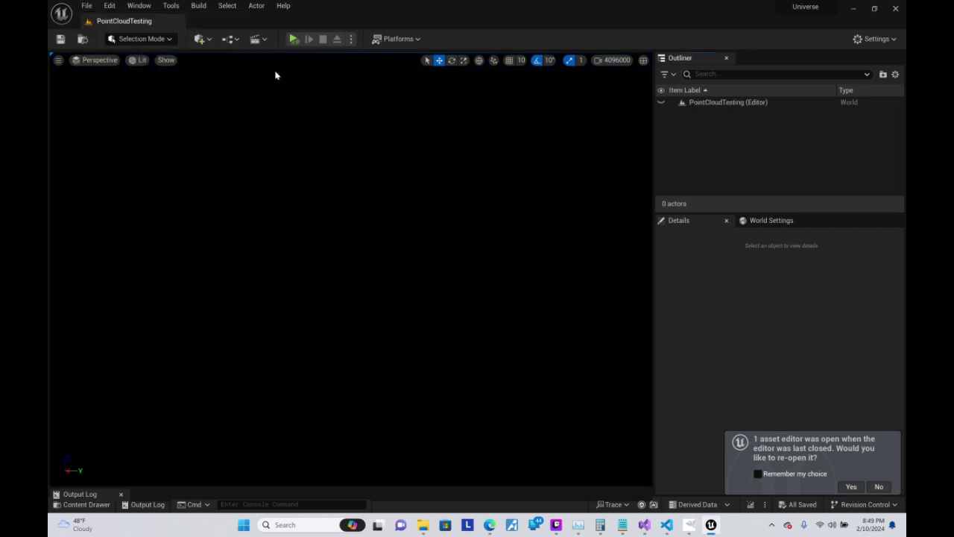
# - Open the level blueprint and start Simulate
pyautogui.click(231, 38)
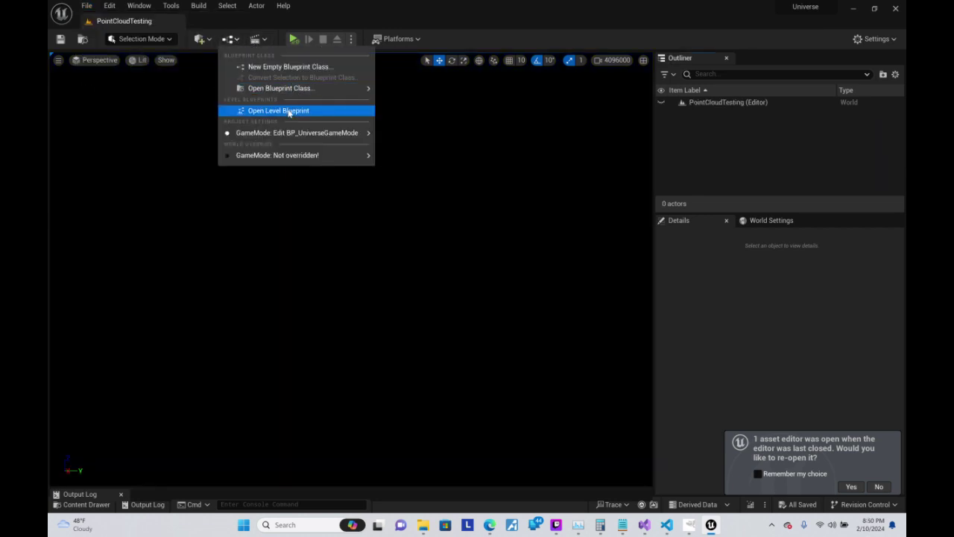
pyautogui.click(289, 111)
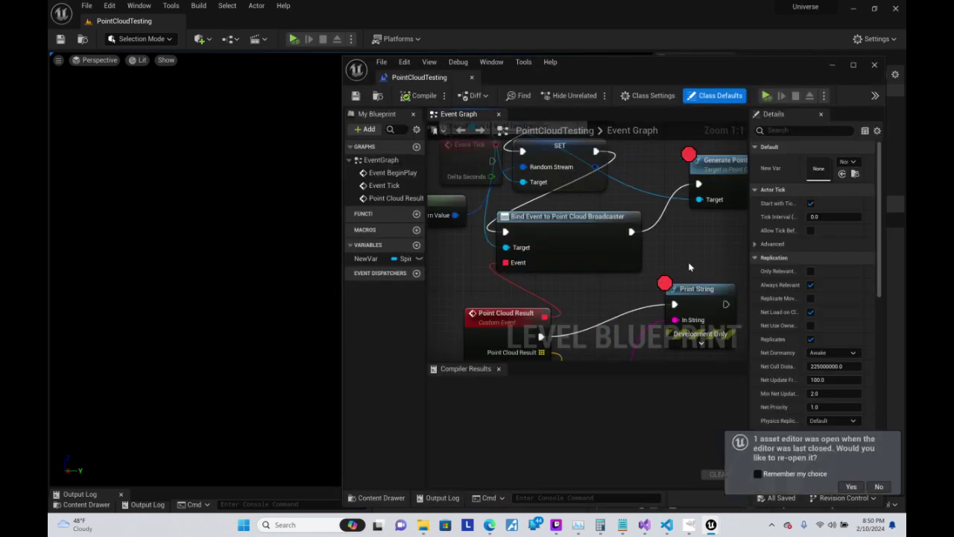
pyautogui.scroll(2, 551, 215)
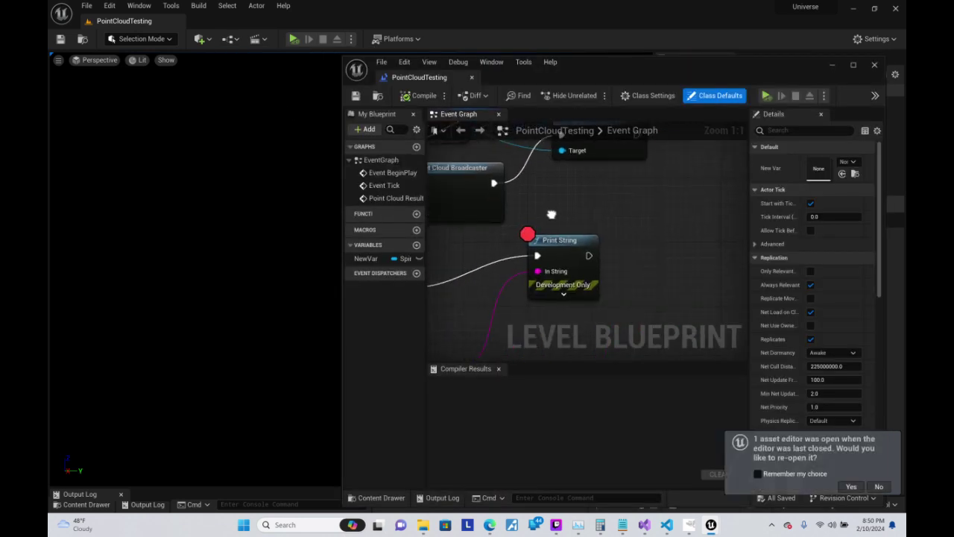
pyautogui.click(767, 97)
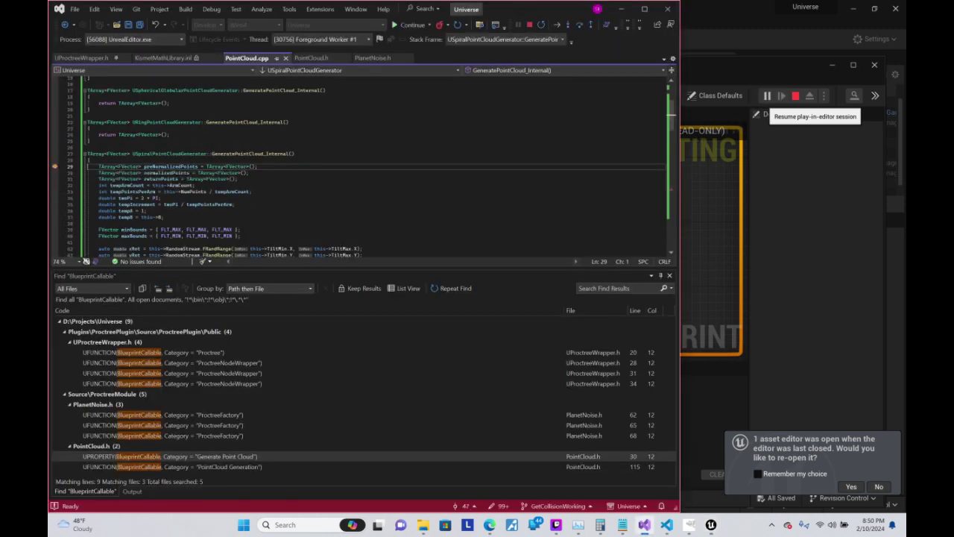
# - Continue with F5 past the line-97 breakpoint and return to the Unreal blueprint editor
pyautogui.click(413, 24)
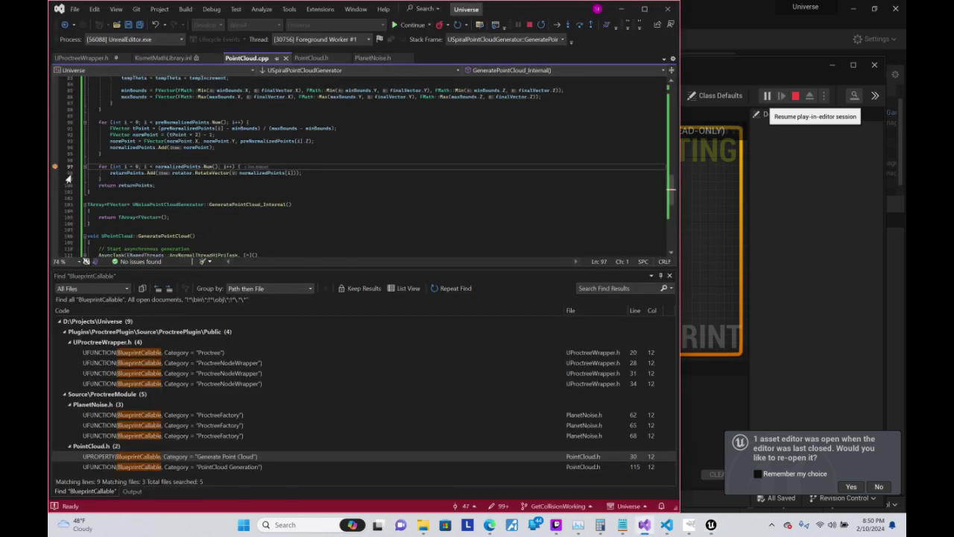
pyautogui.press('F5')
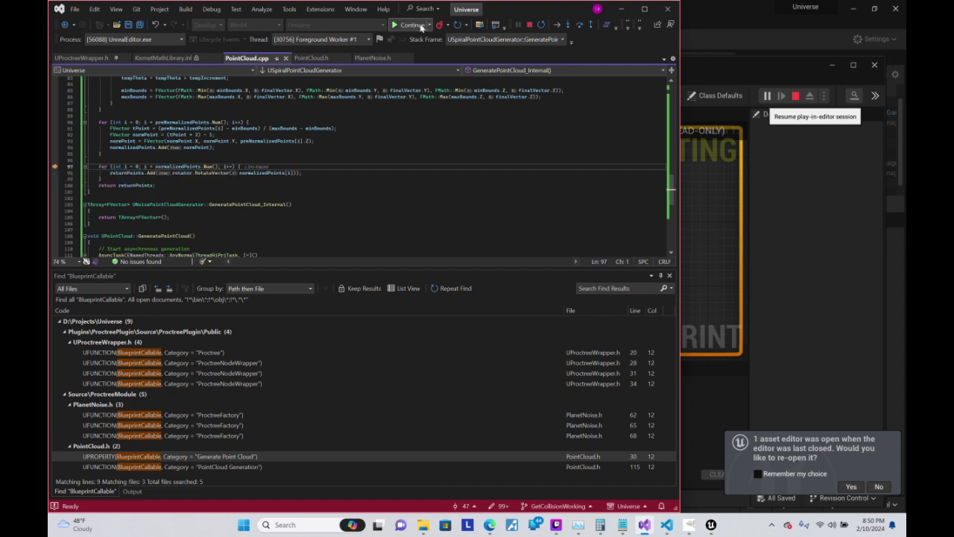
pyautogui.click(422, 27)
pyautogui.click(693, 198)
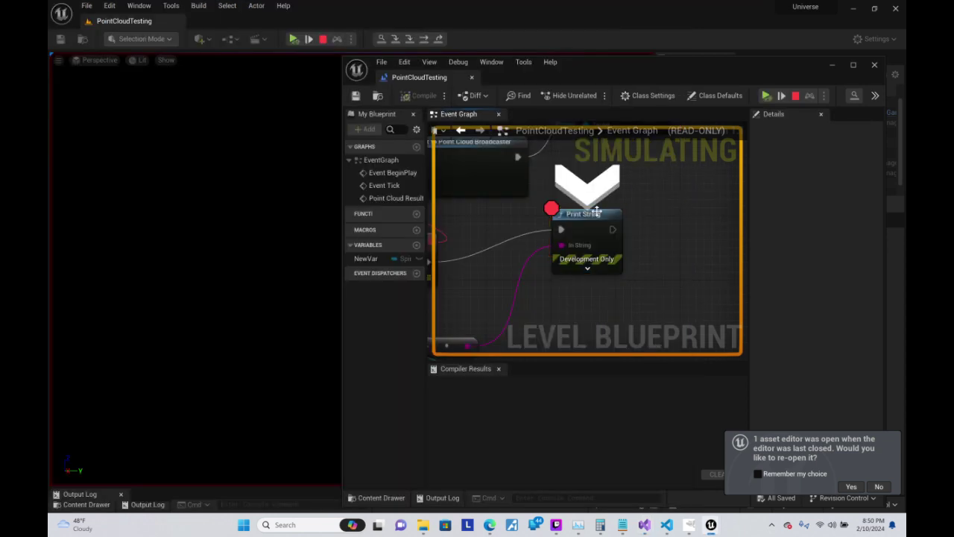
# - Resume, pan to the Point Cloud Result and LENGTH nodes, then stop and restart the simulation
pyautogui.click(767, 97)
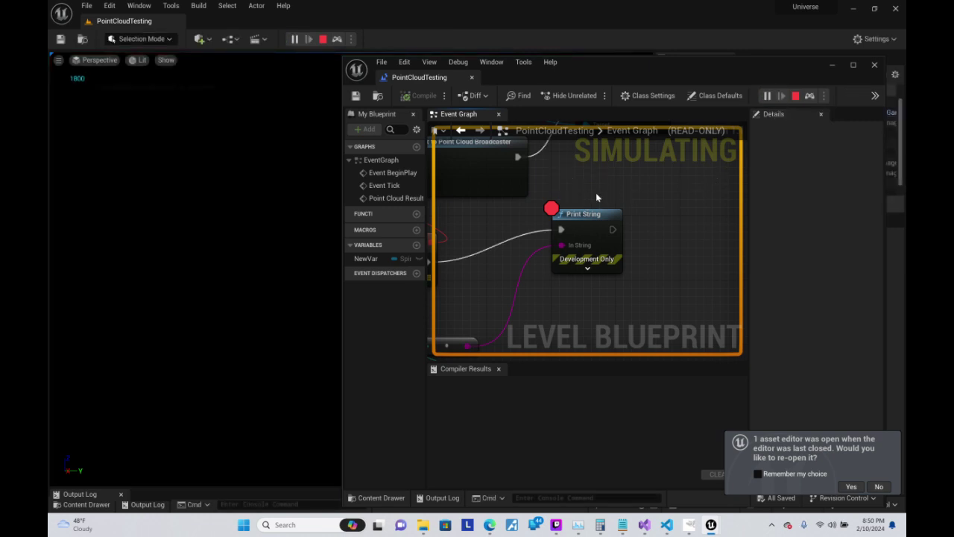
pyautogui.moveTo(596, 198); pyautogui.dragTo(648, 201, button='right')
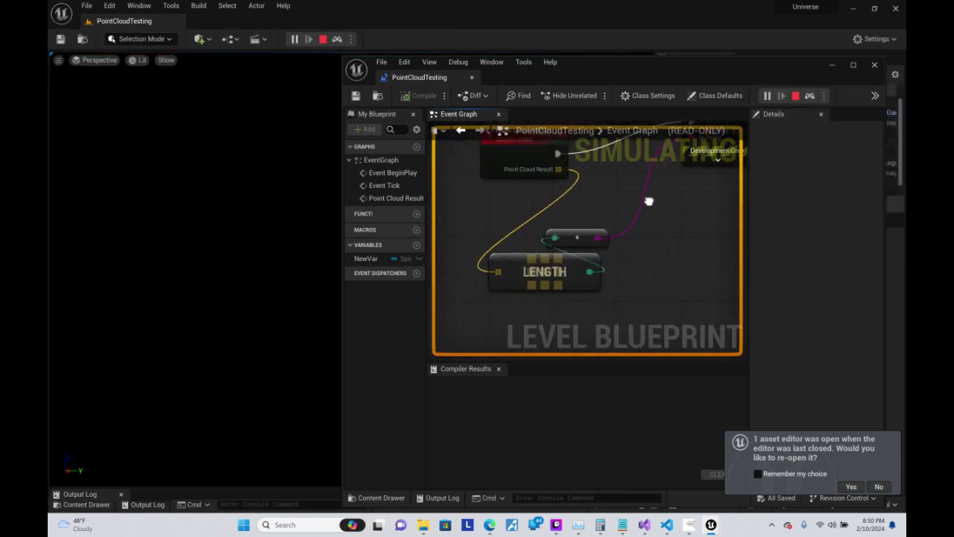
pyautogui.click(795, 95)
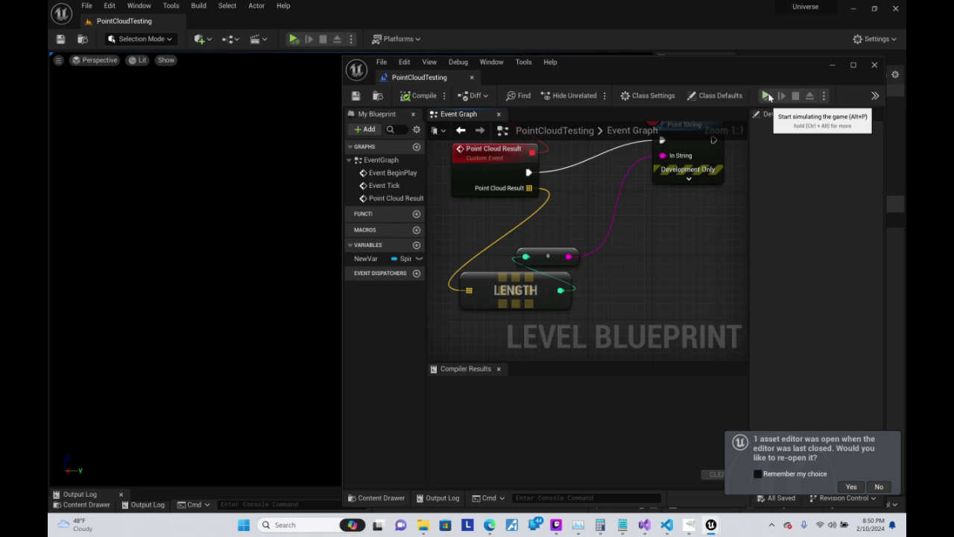
pyautogui.click(767, 95)
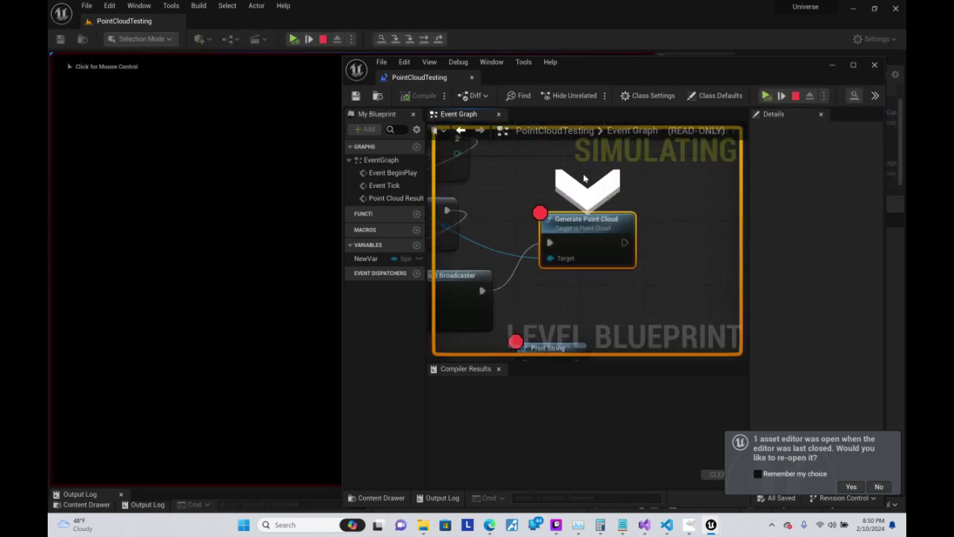
# - Toggle off the Generate Point Cloud node's breakpoint and bring PointCloud.cpp into view
pyautogui.rightClick(571, 223)
pyautogui.click(612, 277)
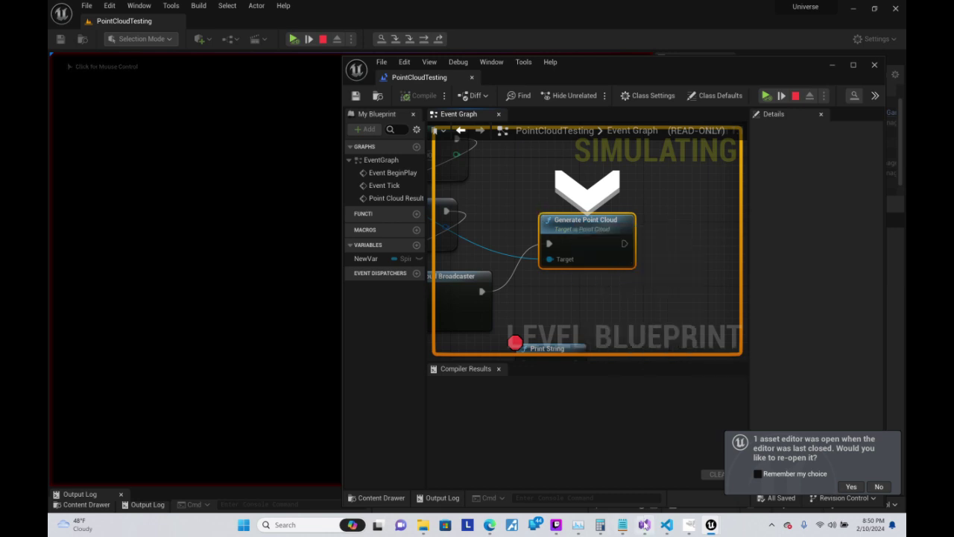
pyautogui.click(644, 524)
pyautogui.scroll(2, 671, 190)
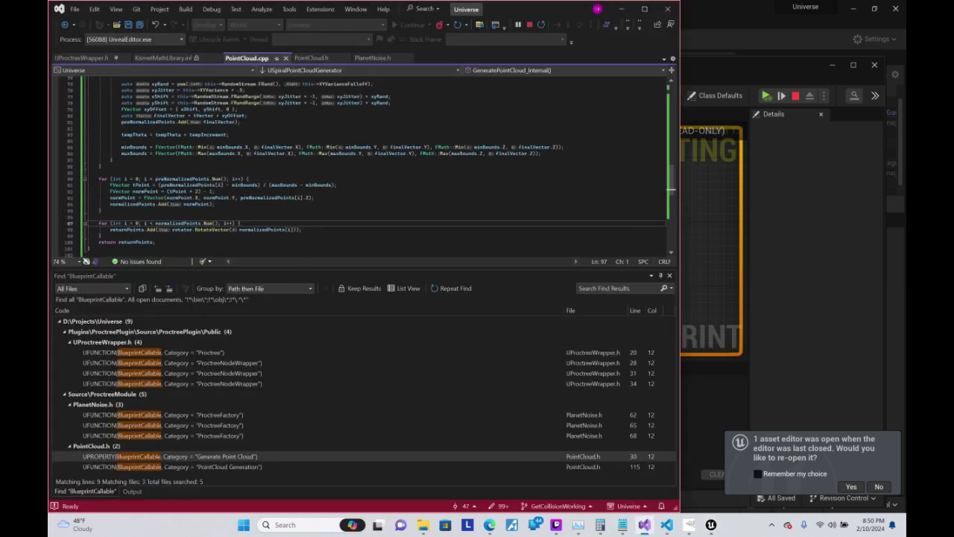
# - Scroll up and down through GeneratePointCloud_Internal, then switch back to the Unreal level blueprint
pyautogui.scroll(2, 671, 190)
pyautogui.scroll(3, 670, 190)
pyautogui.scroll(8, 671, 190)
pyautogui.scroll(7, 671, 190)
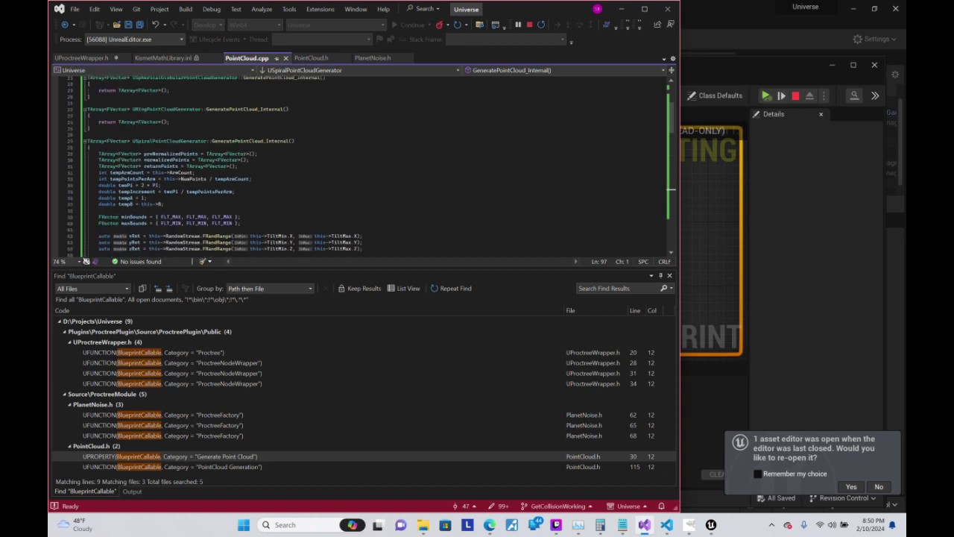
pyautogui.scroll(-4, 670, 190)
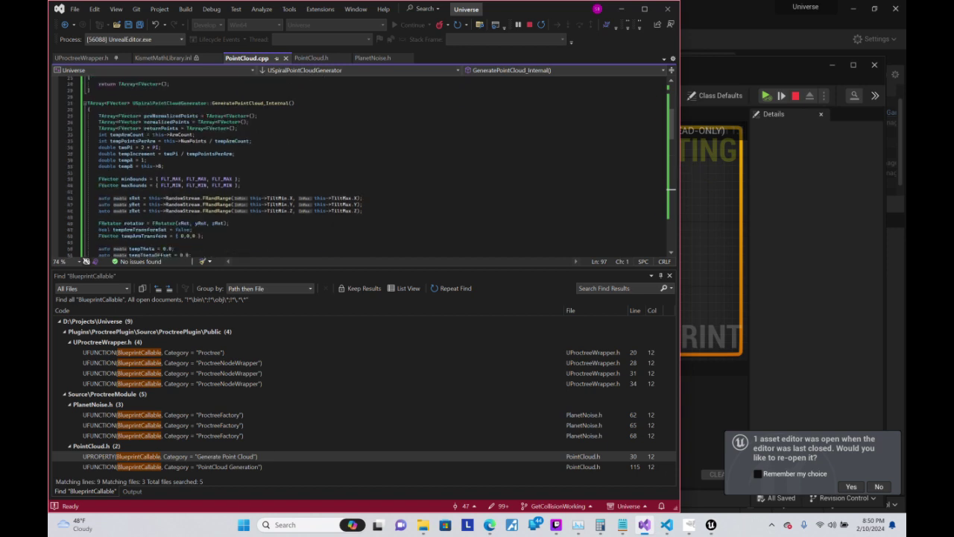
pyautogui.scroll(-5, 671, 190)
pyautogui.scroll(-3, 671, 190)
pyautogui.scroll(-3, 671, 190)
pyautogui.scroll(-2, 671, 190)
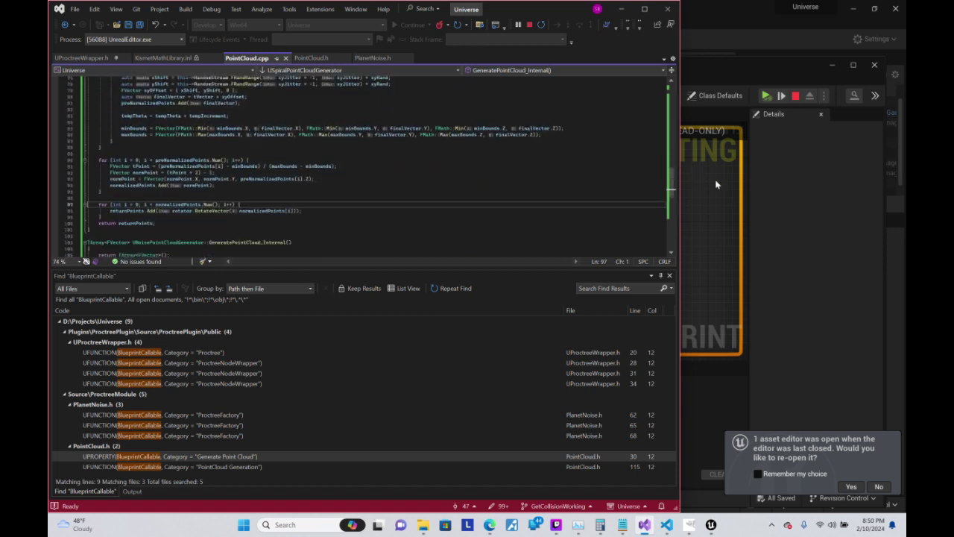
pyautogui.click(706, 198)
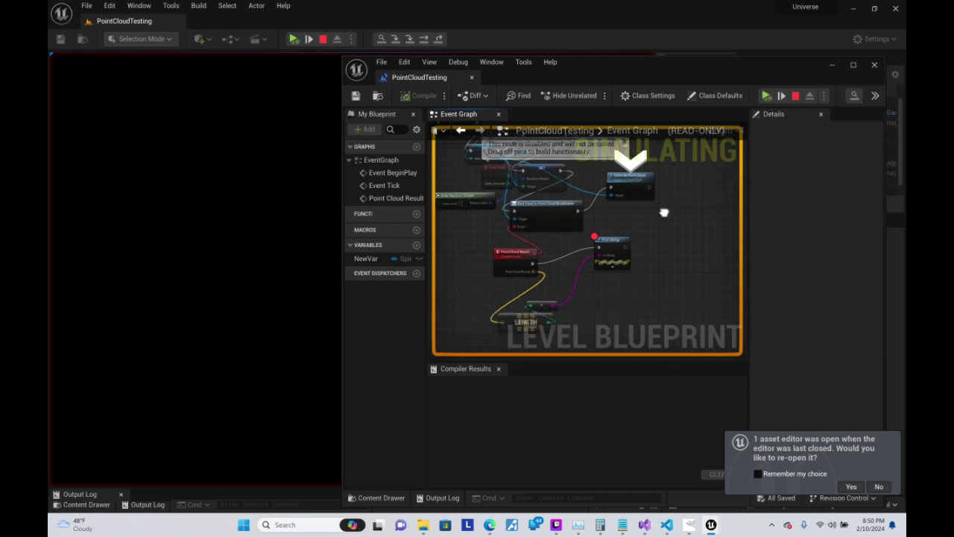
# - Resume the simulation and toggle off the Print String node's breakpoint
pyautogui.click(766, 95)
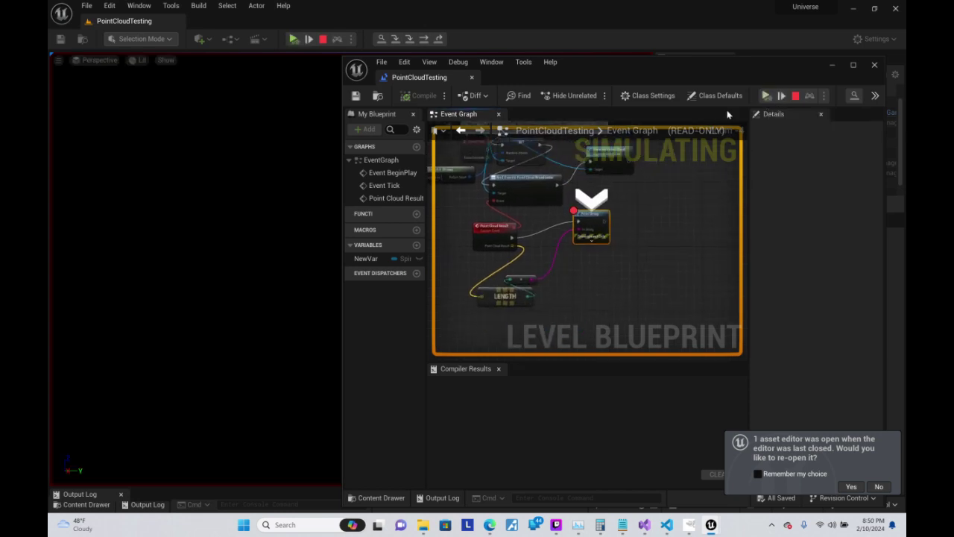
pyautogui.rightClick(600, 217)
pyautogui.click(634, 270)
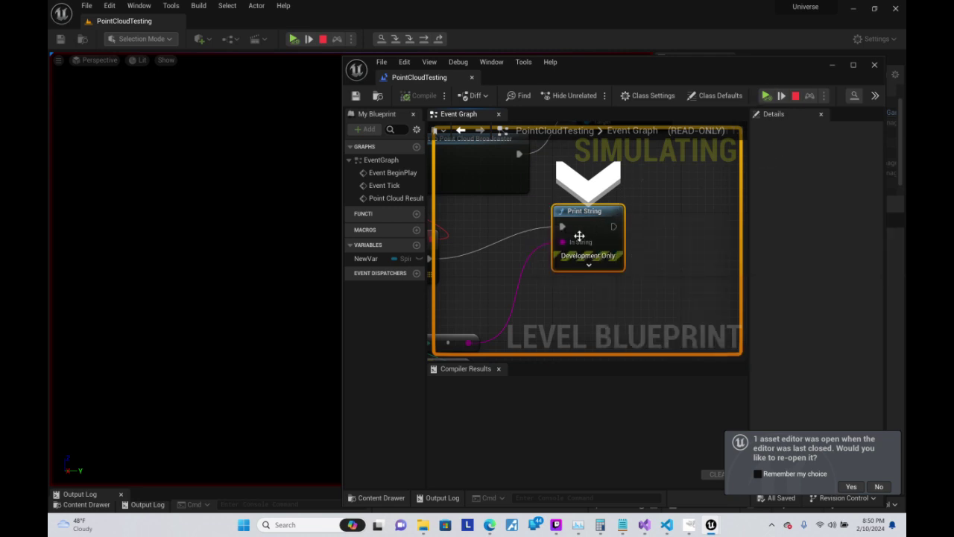
# - Pan to the Length node and expand the result array to review its 1,800 points' X/Y/Z values
pyautogui.moveTo(576, 243)
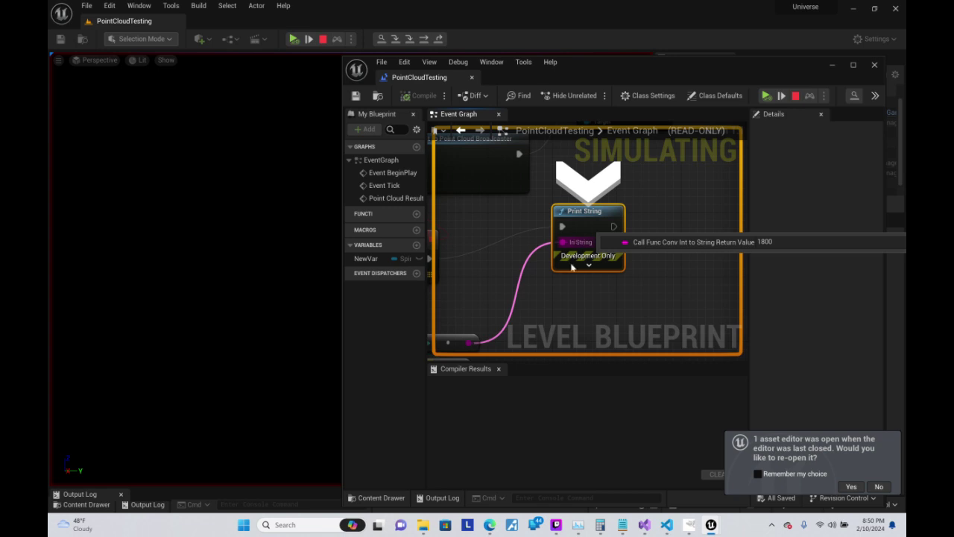
pyautogui.moveTo(555, 320); pyautogui.dragTo(709, 224, button='right')
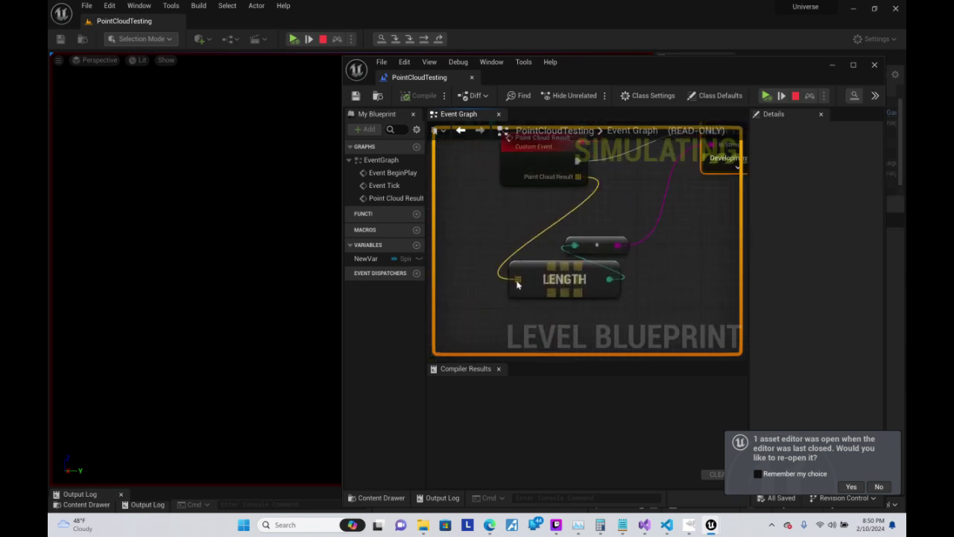
pyautogui.moveTo(519, 281)
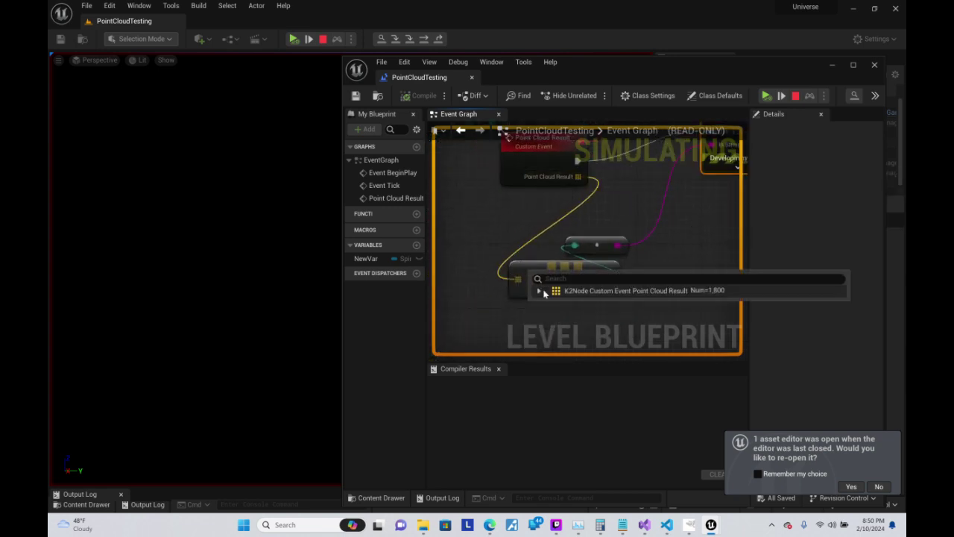
pyautogui.click(539, 290)
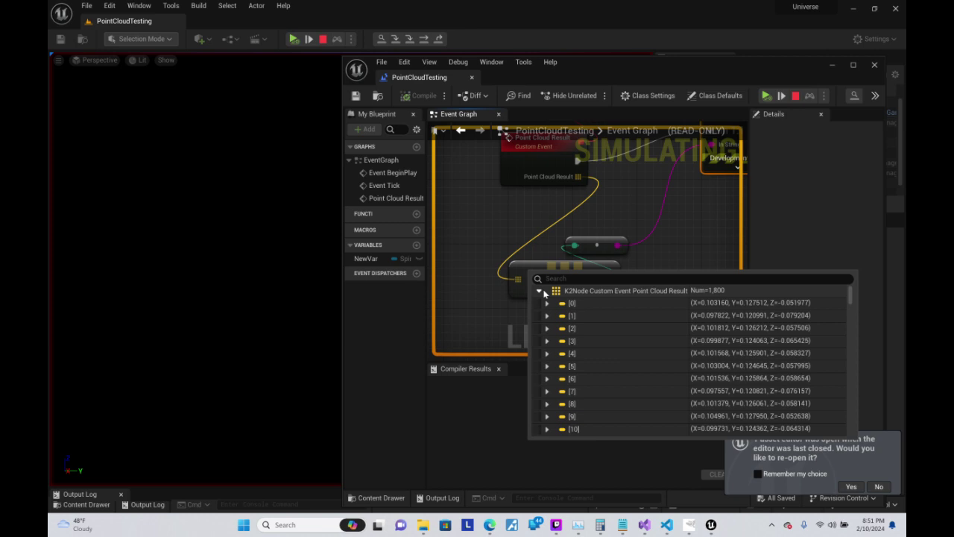
pyautogui.scroll(-2, 661, 323)
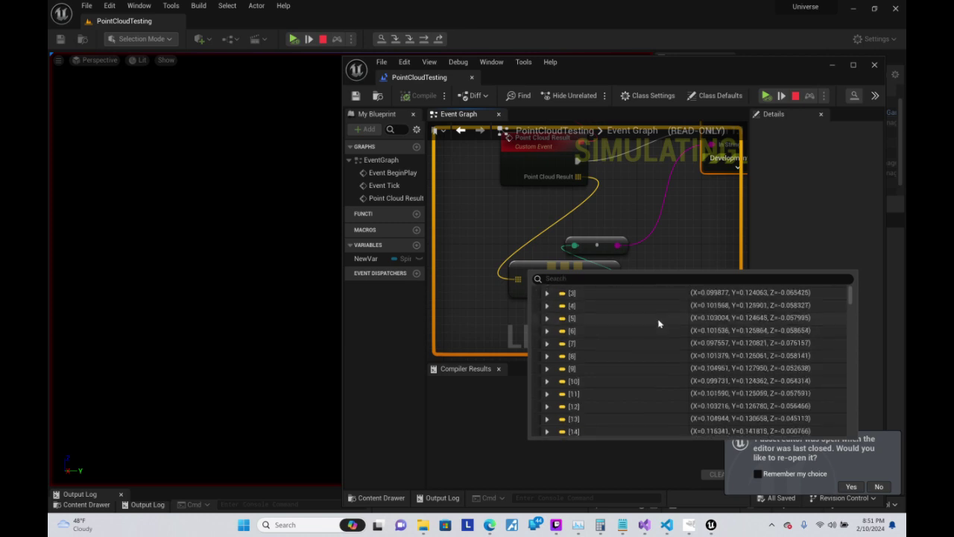
pyautogui.scroll(-2, 675, 306)
pyautogui.scroll(-3, 676, 304)
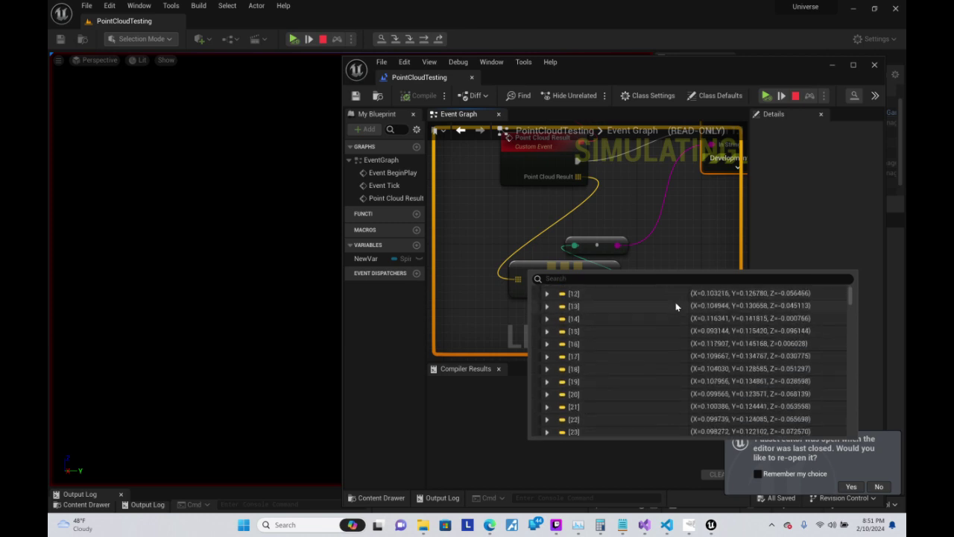
pyautogui.scroll(-4, 676, 304)
pyautogui.scroll(-4, 684, 296)
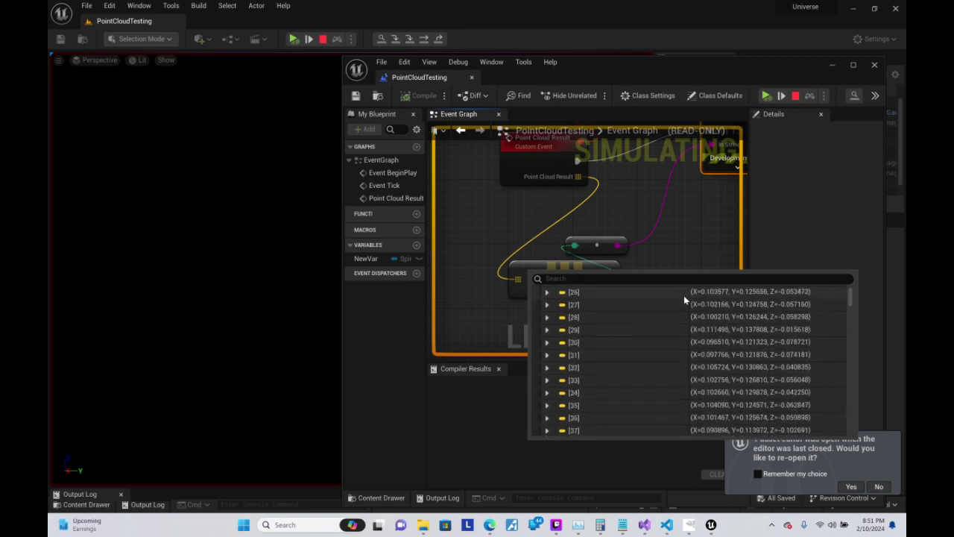
pyautogui.scroll(-4, 683, 295)
pyautogui.scroll(-4, 684, 295)
pyautogui.scroll(-3, 683, 295)
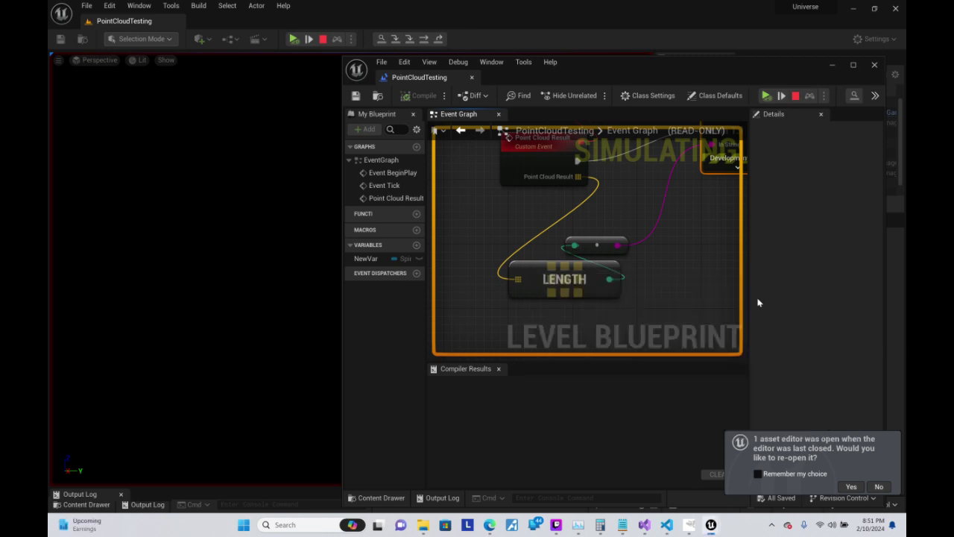
# - Stop the simulation and change the Num Points setter from 1800 to 18000
pyautogui.click(796, 96)
pyautogui.moveTo(637, 170); pyautogui.dragTo(717, 348, button='right')
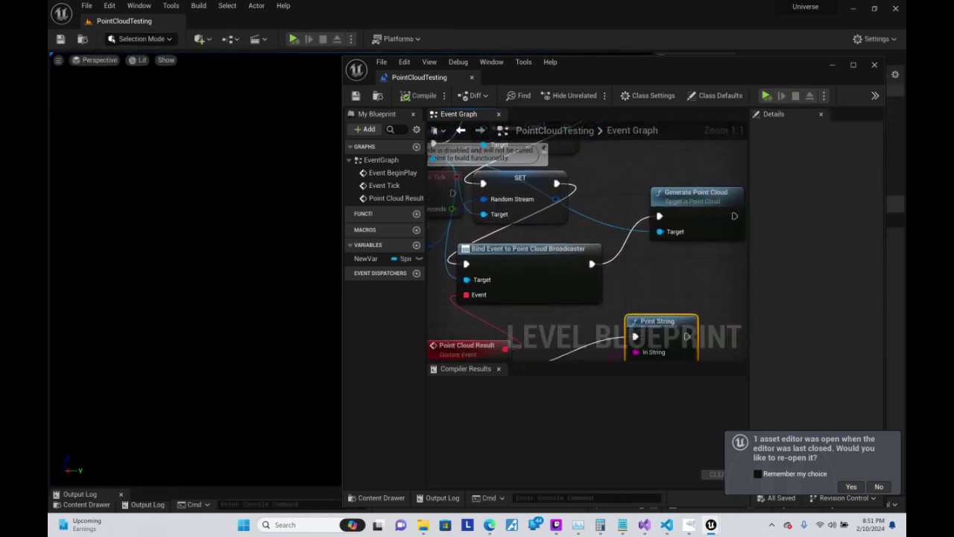
pyautogui.moveTo(693, 152); pyautogui.dragTo(634, 253, button='right')
pyautogui.write('00')
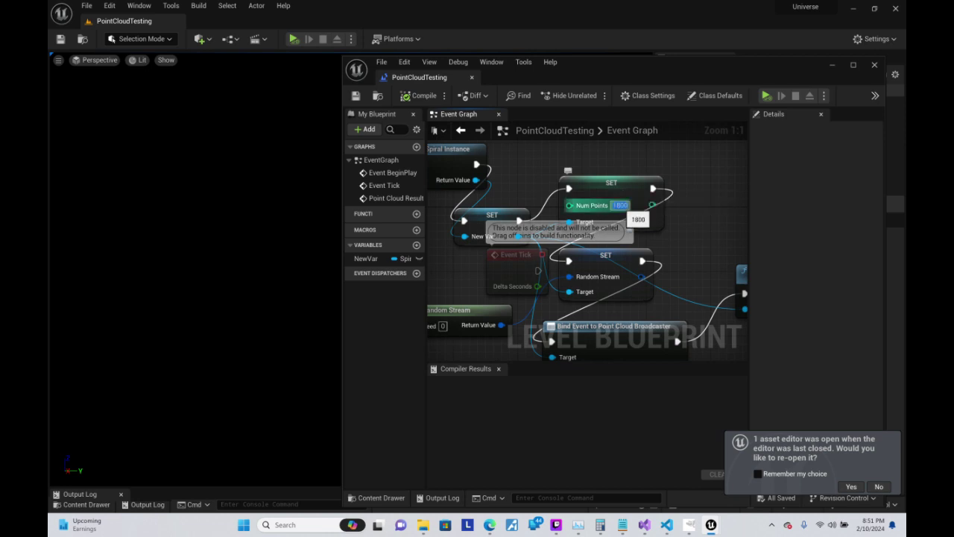
pyautogui.press('Return')
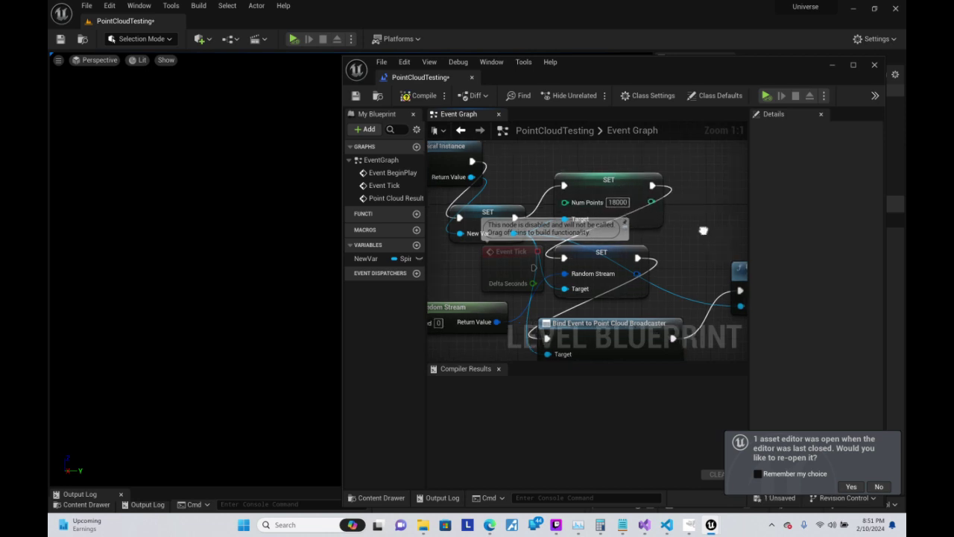
# - Add a breakpoint on Print String and remove the breakpoint on Generate Point Cloud
pyautogui.moveTo(701, 228)
pyautogui.mouseDown(button='right')
pyautogui.moveTo(569, 206)
pyautogui.moveTo(645, 190)
pyautogui.mouseUp(button='right')
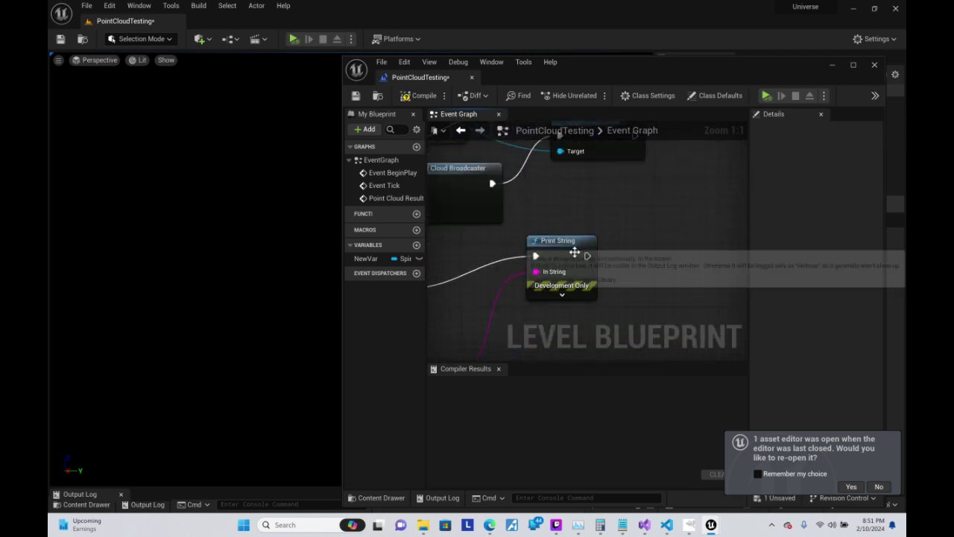
pyautogui.rightClick(574, 256)
pyautogui.moveTo(602, 412)
pyautogui.click(617, 437)
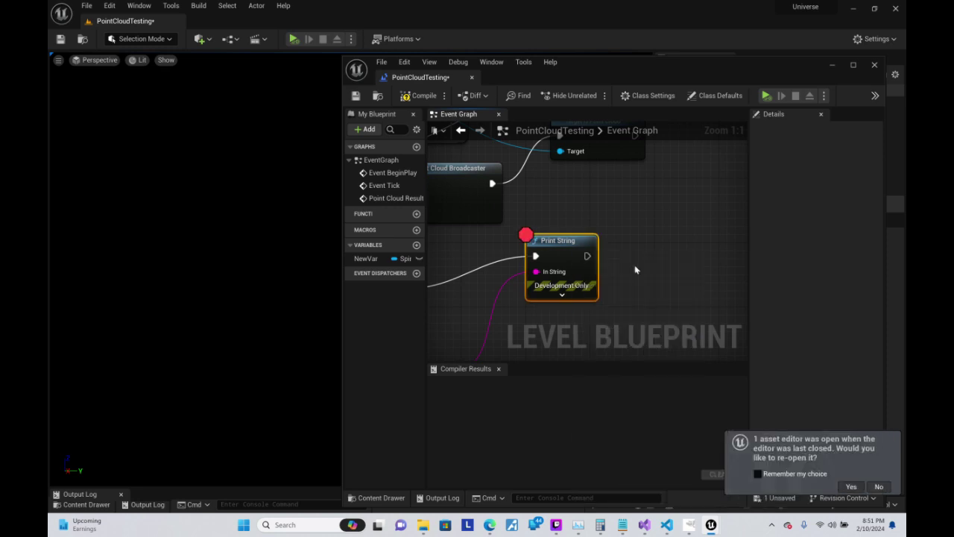
pyautogui.rightClick(601, 144)
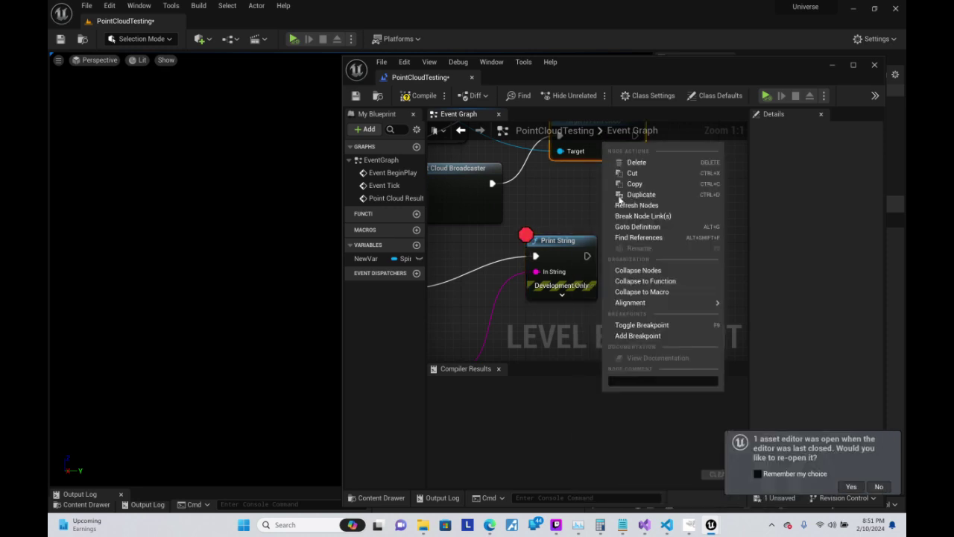
pyautogui.click(634, 325)
pyautogui.moveTo(624, 217); pyautogui.dragTo(628, 308, button='right')
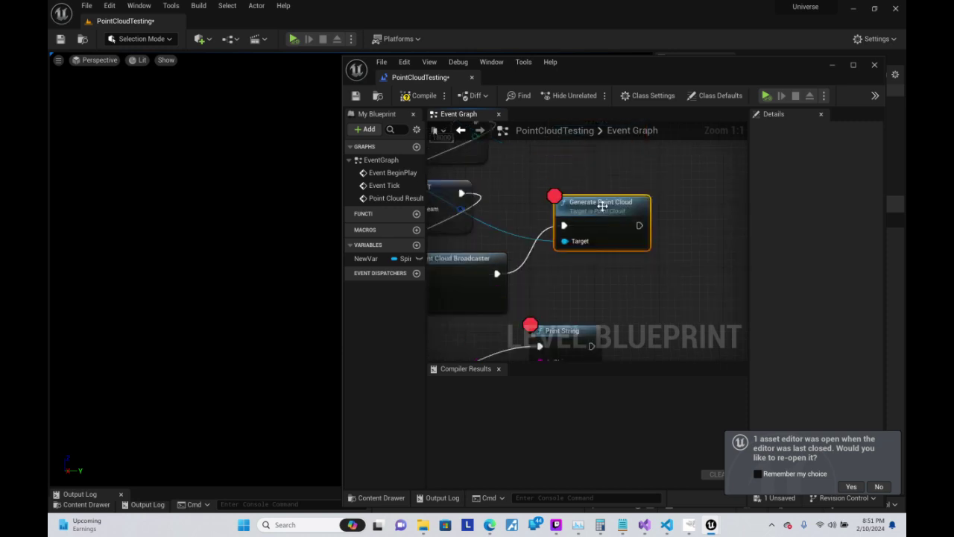
pyautogui.rightClick(599, 200)
pyautogui.moveTo(634, 357)
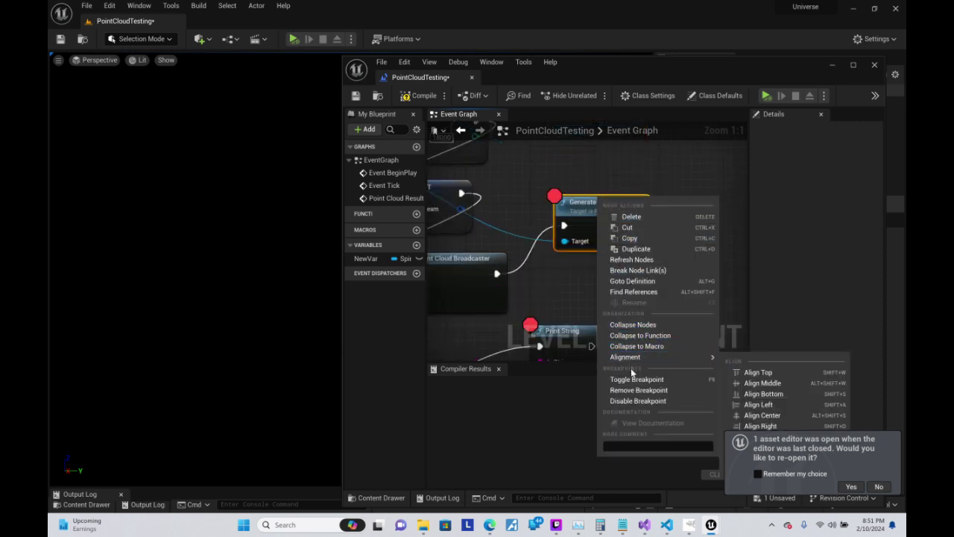
pyautogui.click(632, 379)
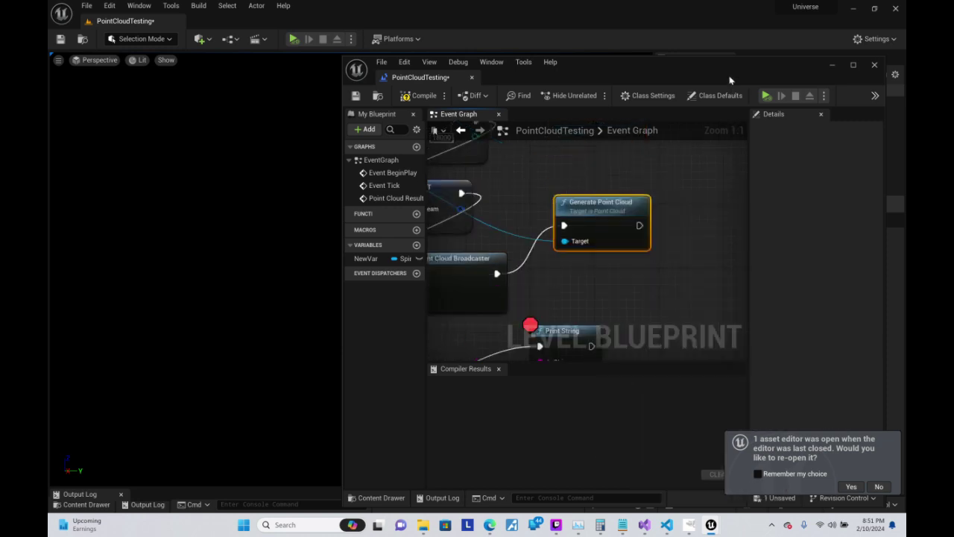
# - Simulate the level to confirm 18,000 points, then stop and save the level blueprint
pyautogui.click(766, 97)
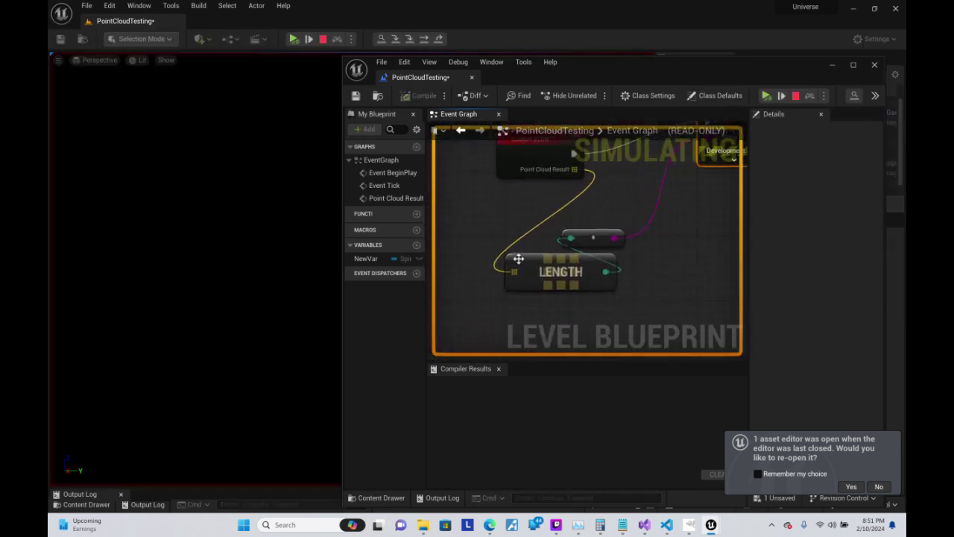
pyautogui.moveTo(516, 272)
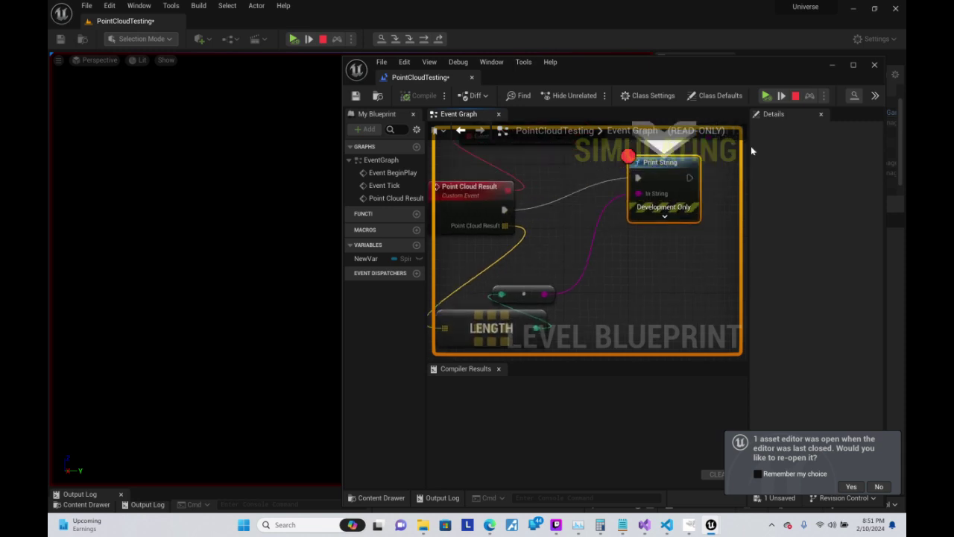
pyautogui.click(766, 96)
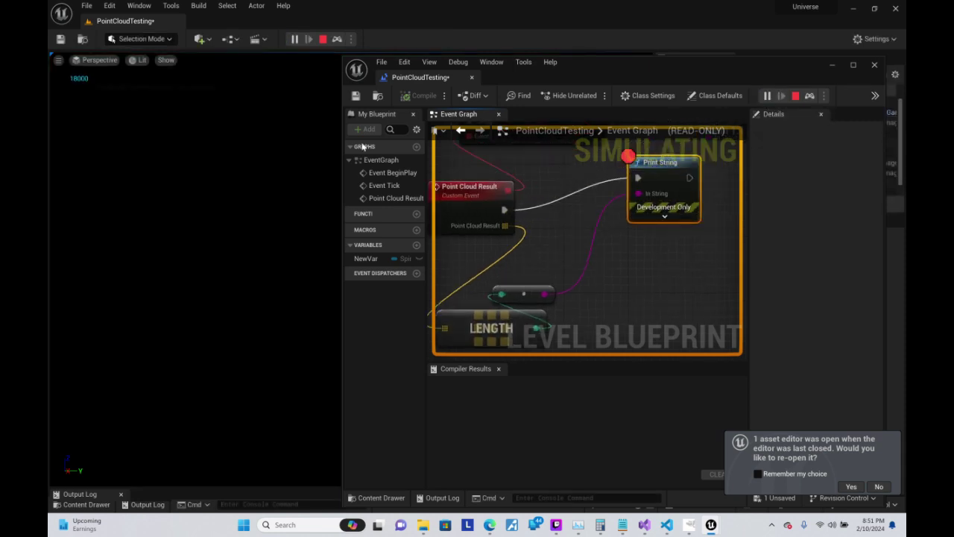
pyautogui.click(323, 39)
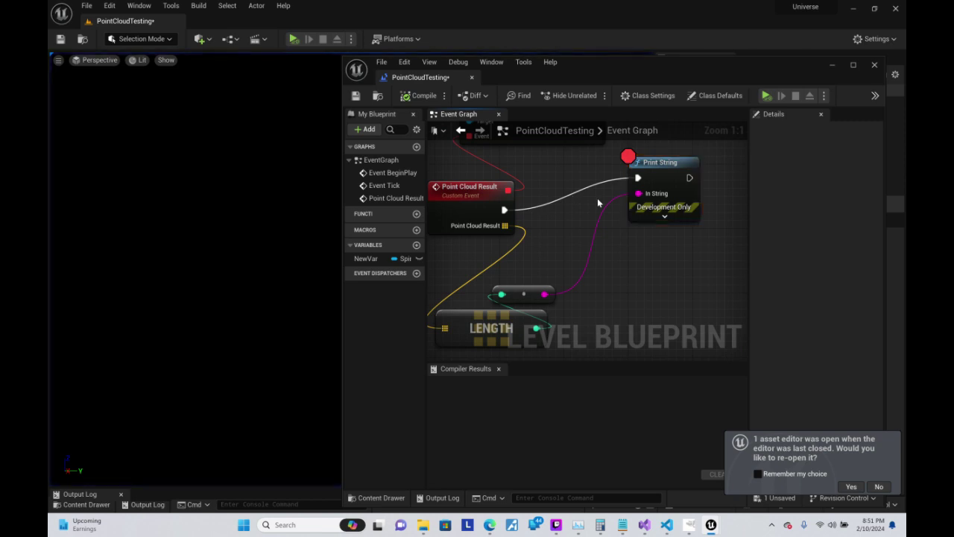
pyautogui.click(355, 95)
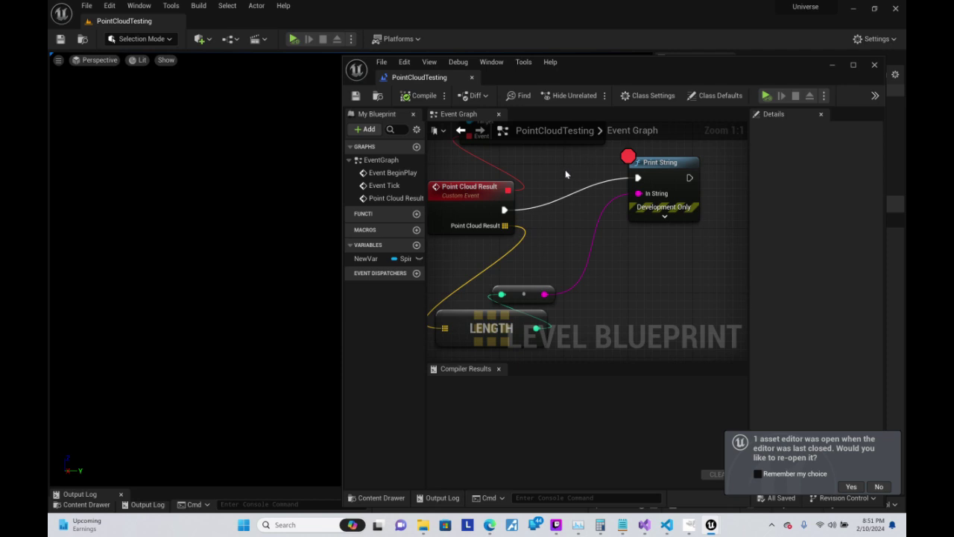
pyautogui.moveTo(564, 173)
pyautogui.mouseDown(button='right')
pyautogui.moveTo(621, 296)
pyautogui.moveTo(671, 267)
pyautogui.mouseUp(button='right')
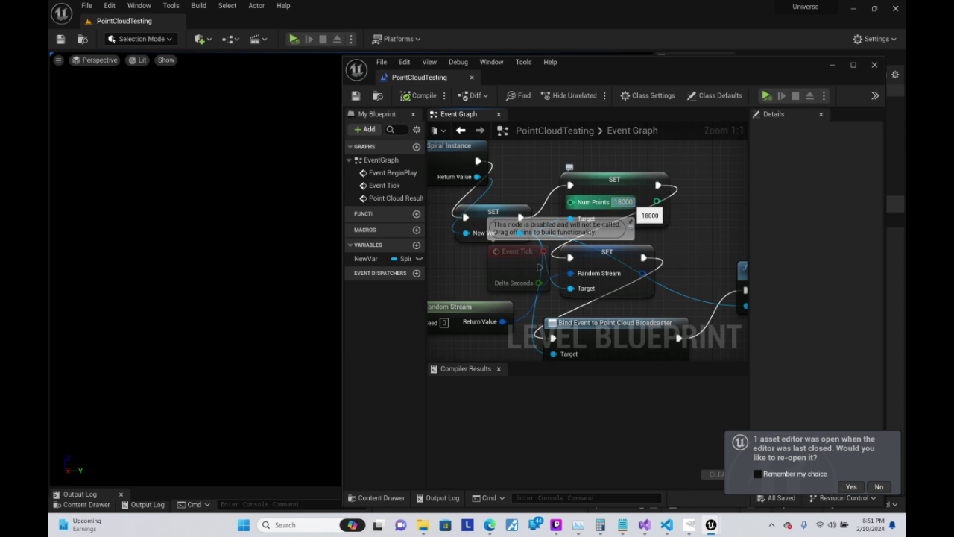
# - Set Num Points to 180000, compile, and run a simulation past the Print String breakpoint
pyautogui.write('0')
pyautogui.press('Return')
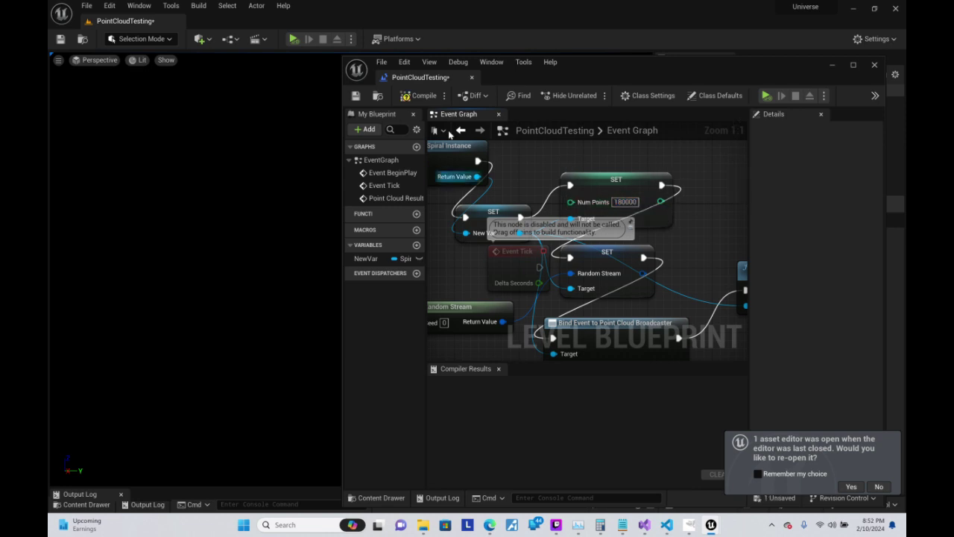
pyautogui.click(438, 102)
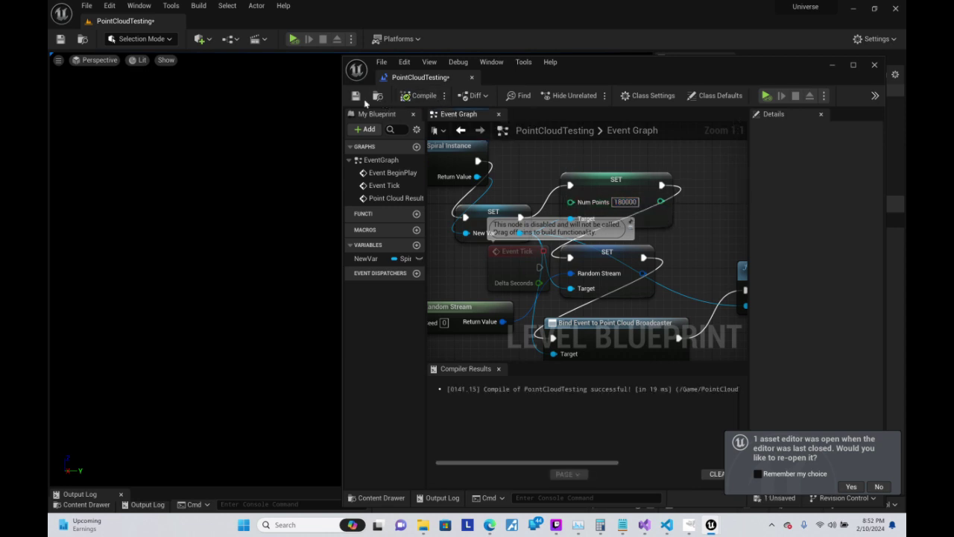
pyautogui.click(766, 97)
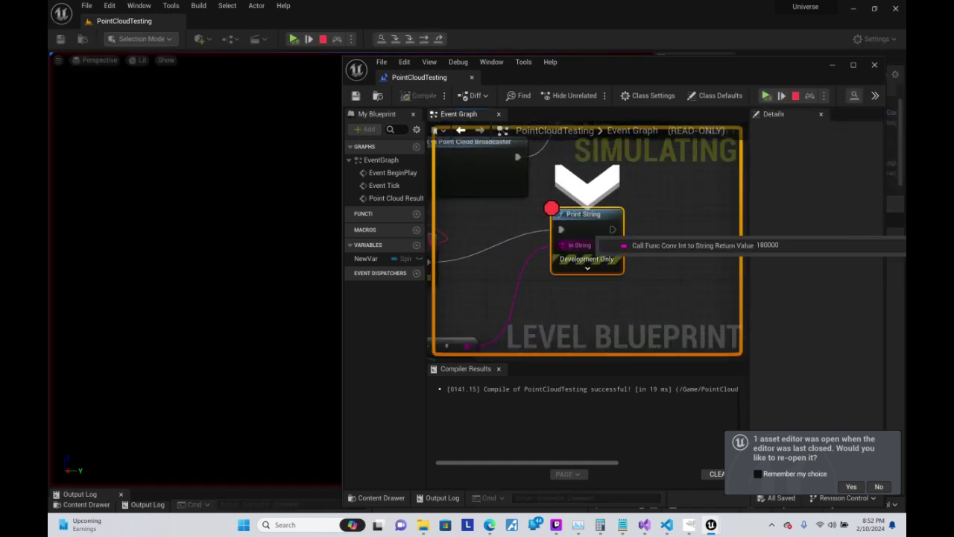
pyautogui.click(766, 96)
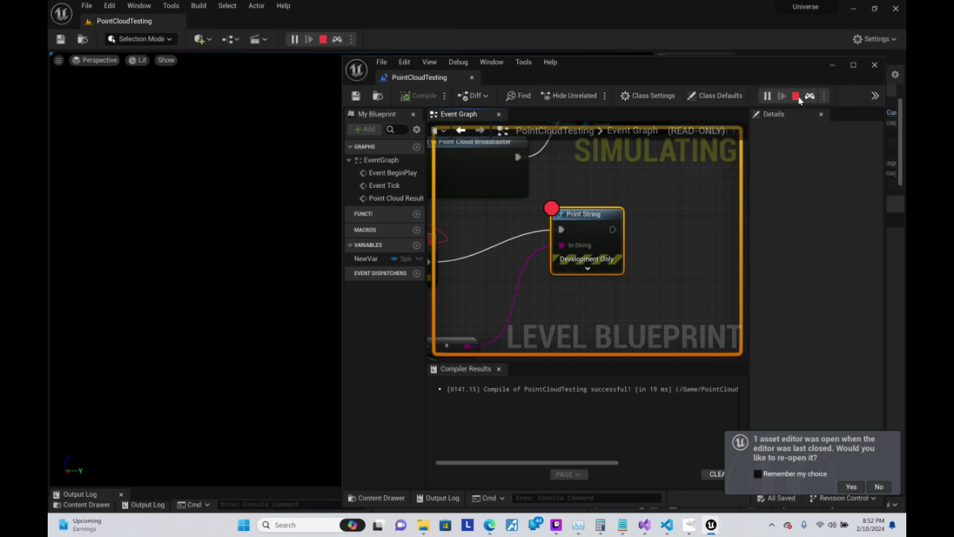
pyautogui.moveTo(615, 176)
pyautogui.mouseDown(button='right')
pyautogui.moveTo(581, 224)
pyautogui.moveTo(671, 196)
pyautogui.mouseUp(button='right')
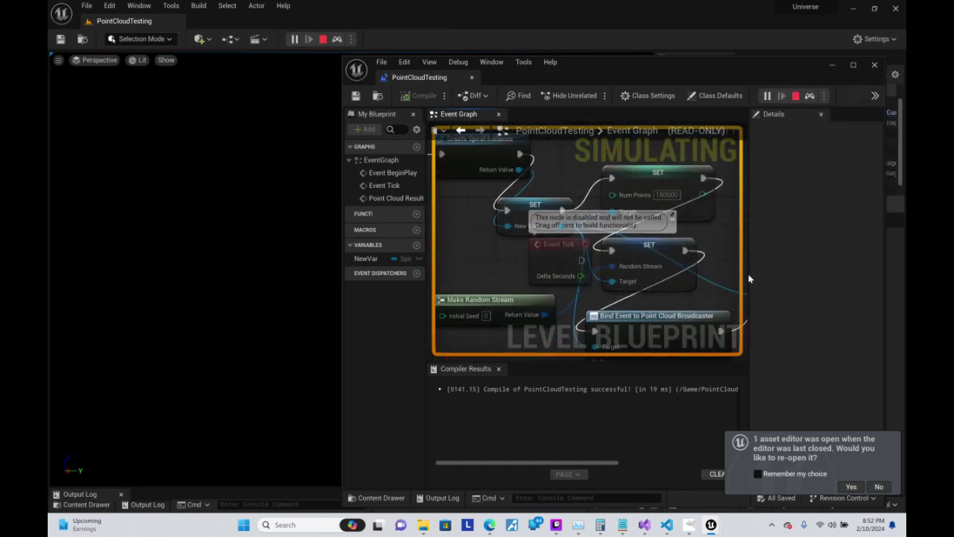
pyautogui.click(795, 95)
# - Set Num Points to 1800000, compile and save, then simulate to confirm it prints 1800000
pyautogui.write('0')
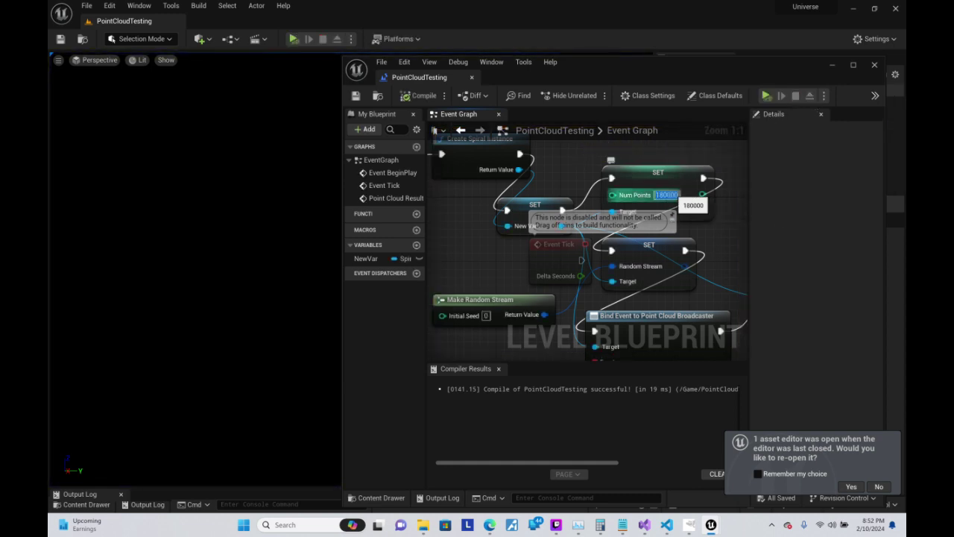
pyautogui.press('Return')
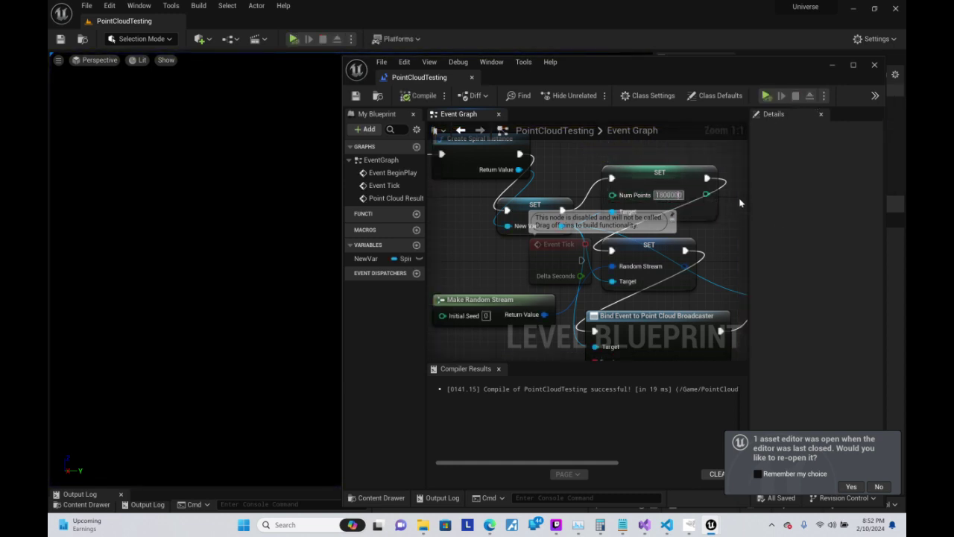
pyautogui.click(424, 97)
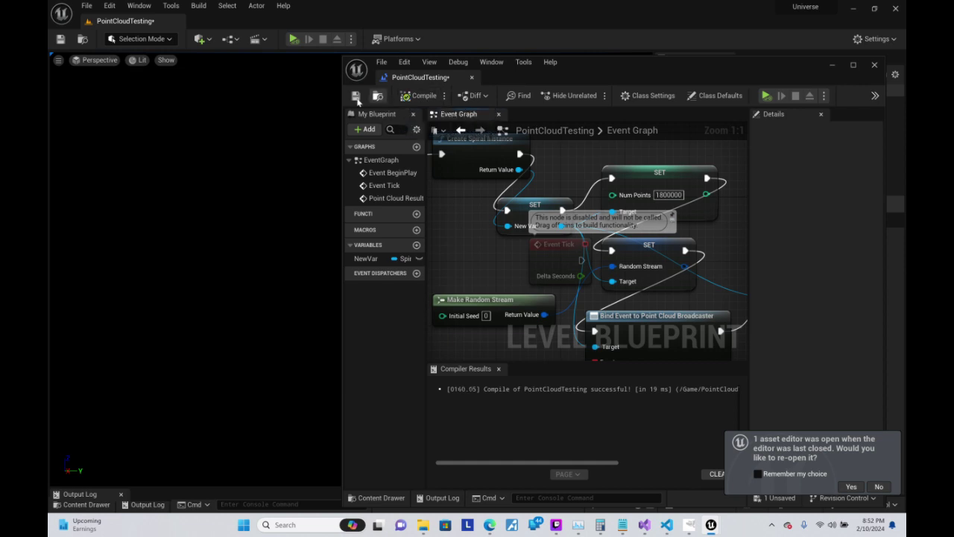
pyautogui.click(356, 95)
pyautogui.click(295, 39)
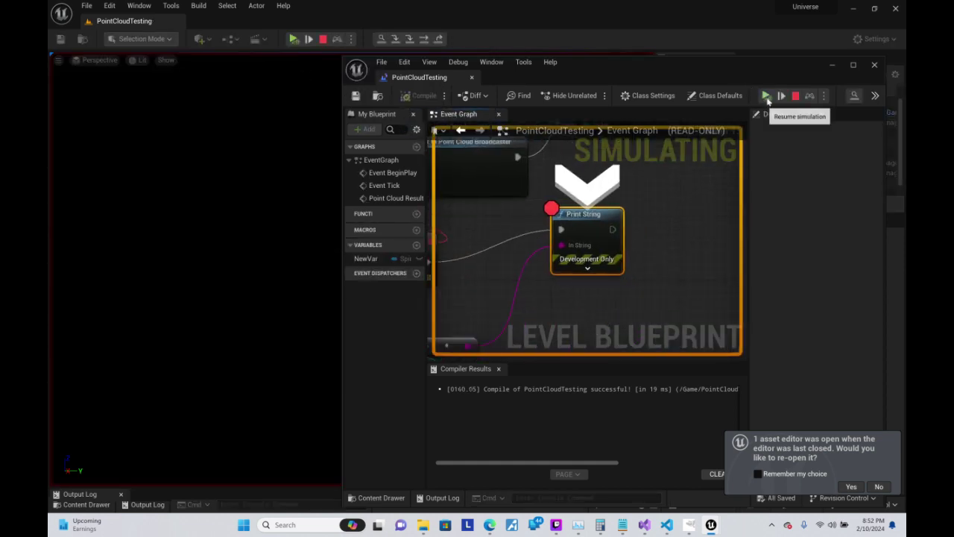
pyautogui.click(766, 95)
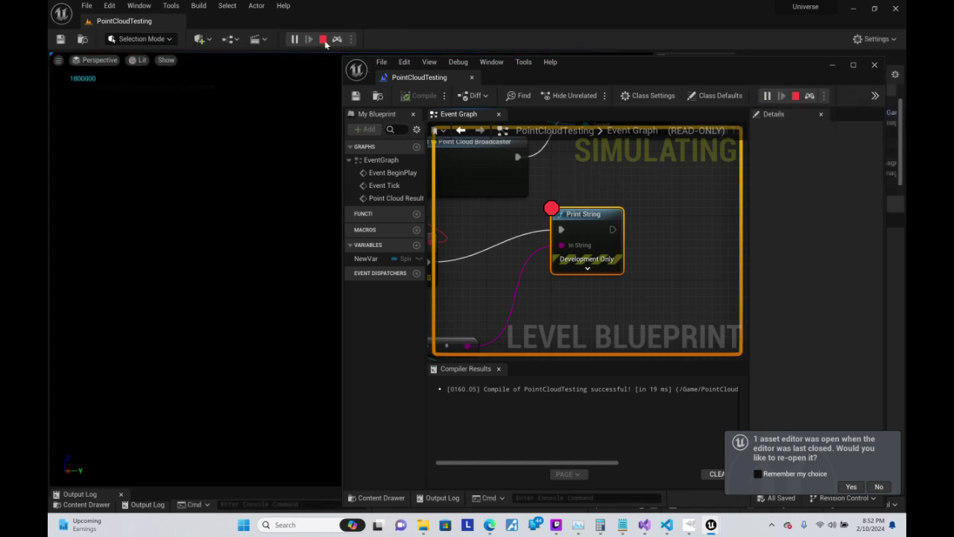
pyautogui.click(323, 39)
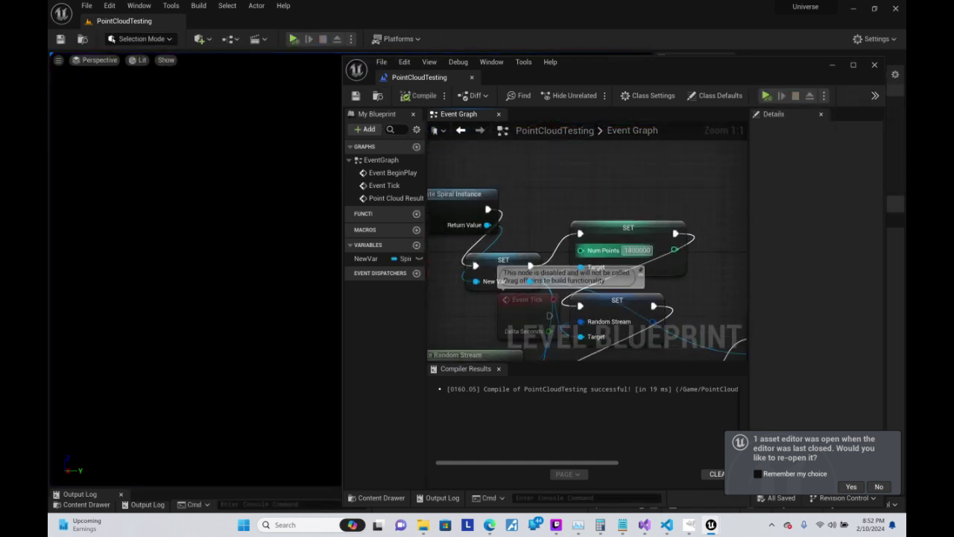
# - Set Num Points to 18000000, save, and simulate to check In String reads 18000000, then stop
pyautogui.write('0')
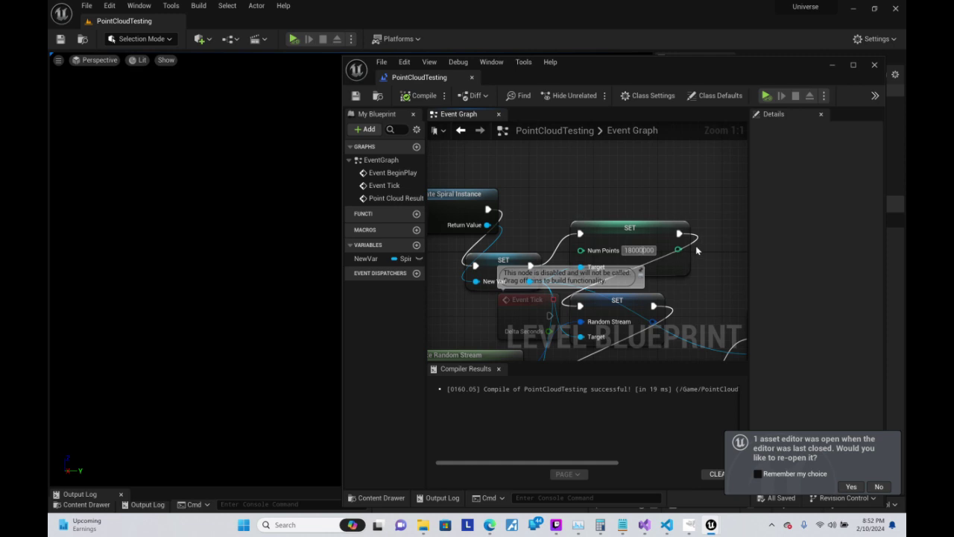
pyautogui.press('Return')
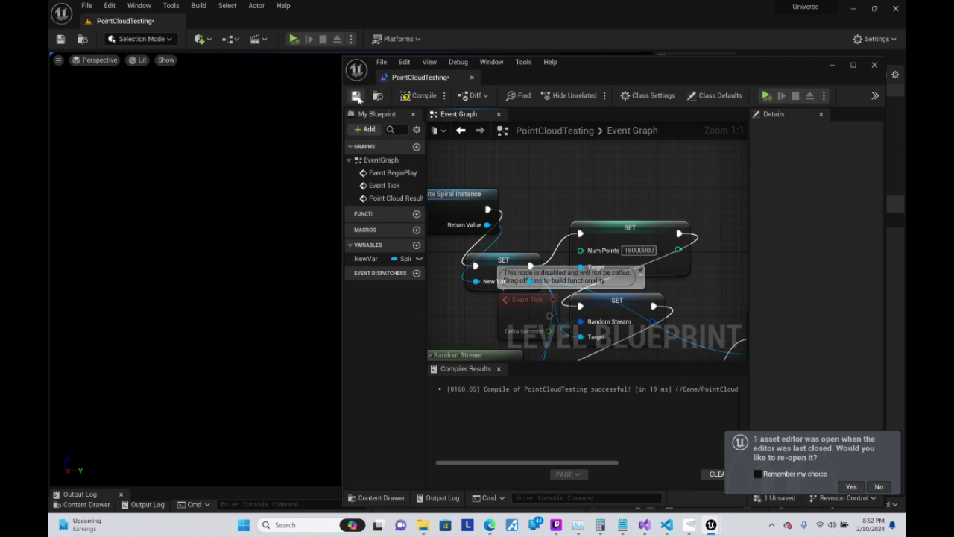
pyautogui.click(355, 96)
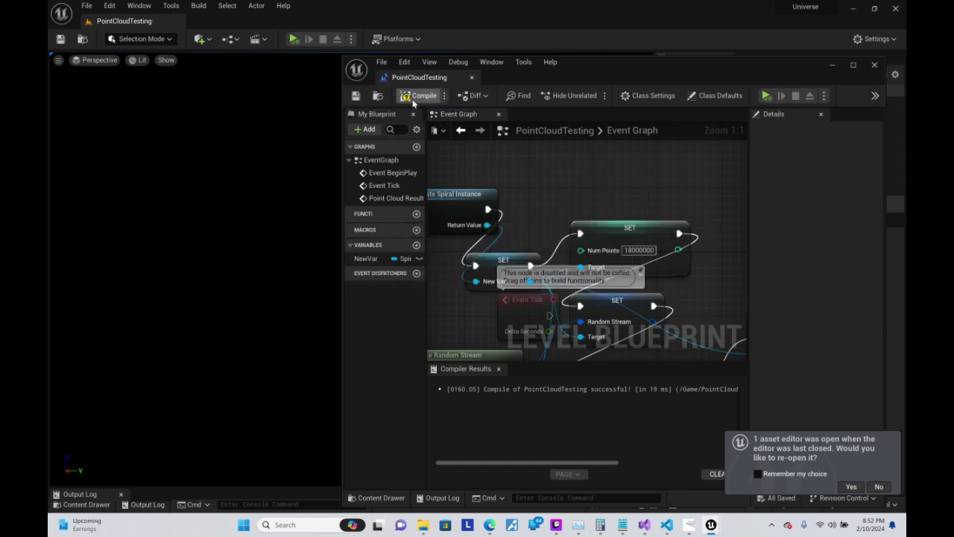
pyautogui.click(765, 96)
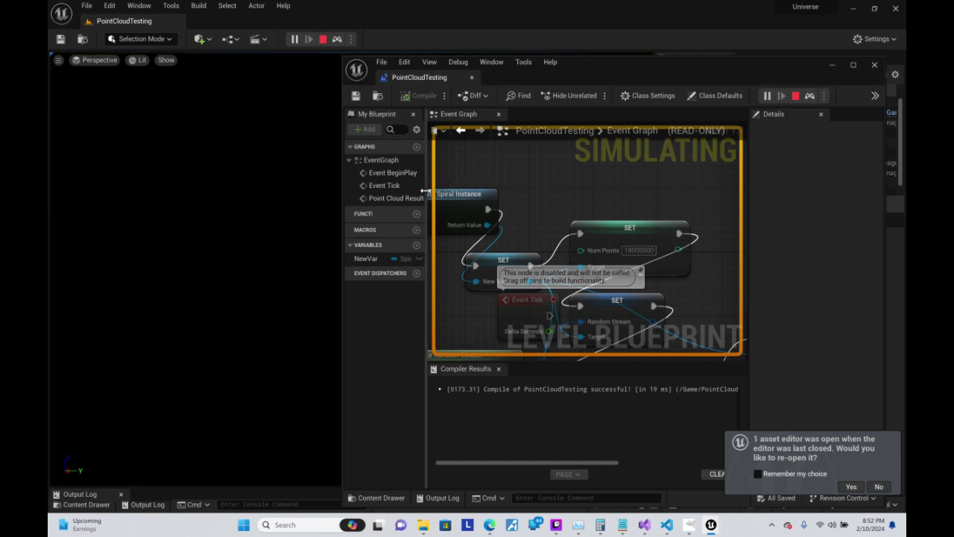
pyautogui.moveTo(223, 298); pyautogui.dragTo(194, 298, button='right')
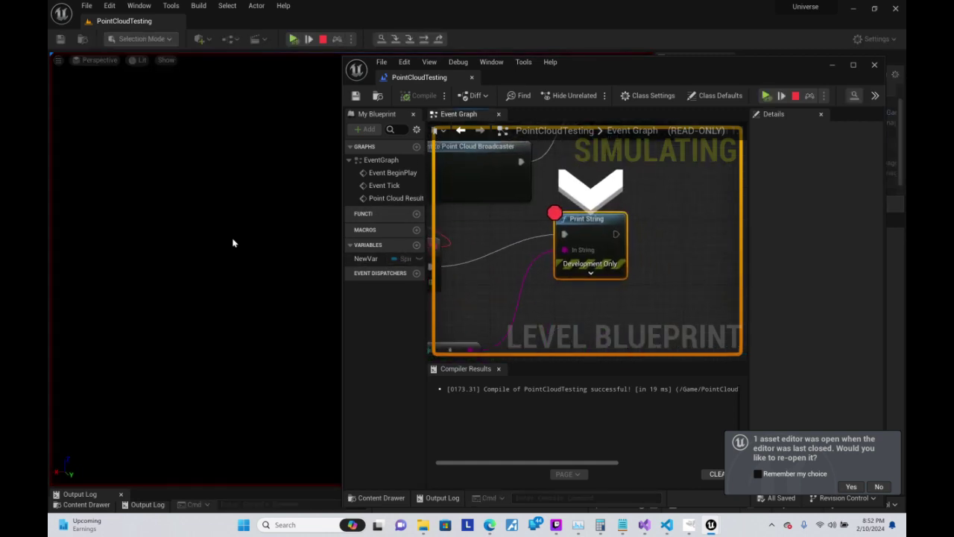
pyautogui.moveTo(568, 248)
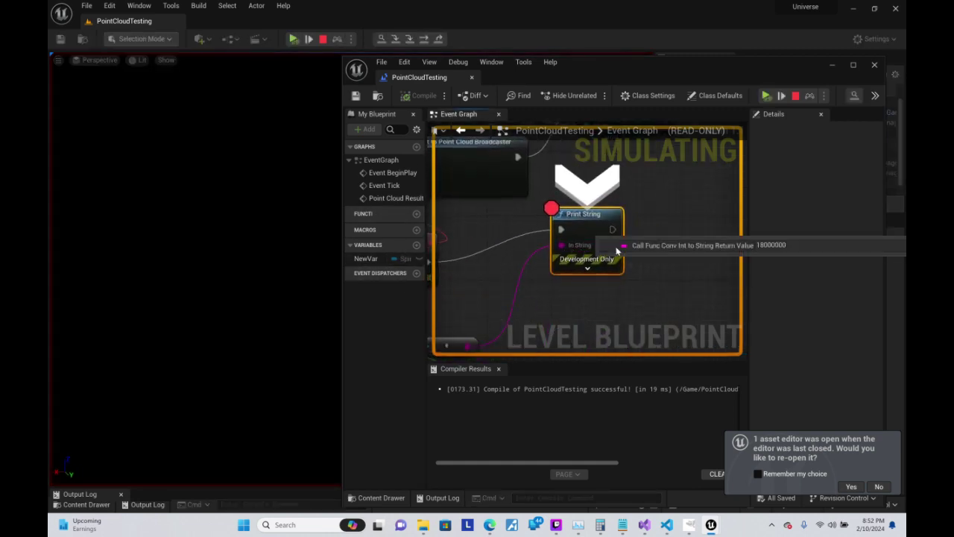
pyautogui.click(766, 95)
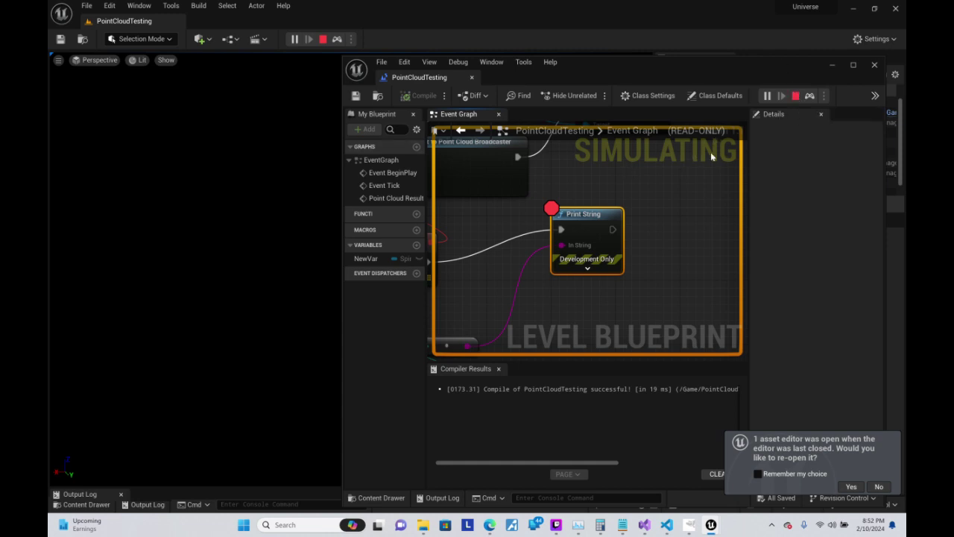
pyautogui.click(795, 96)
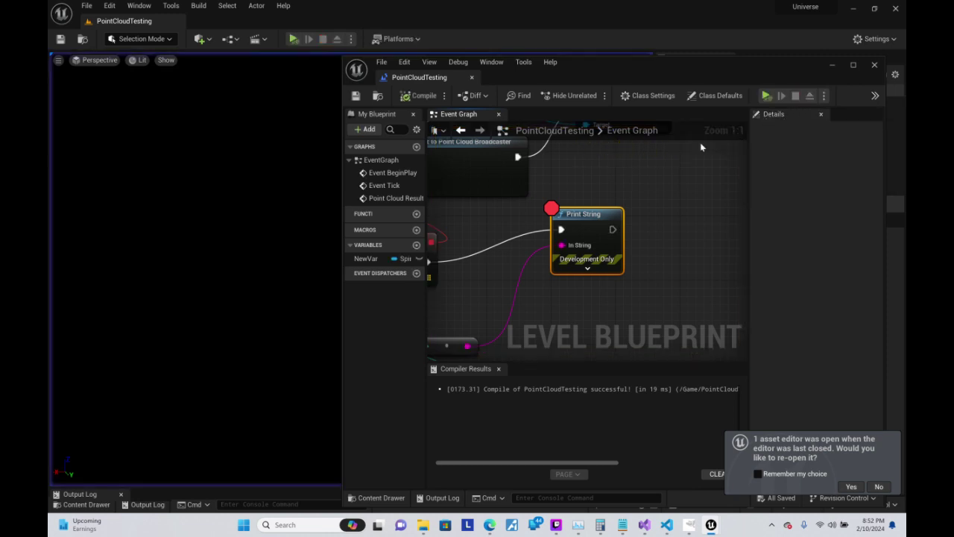
pyautogui.moveTo(660, 183); pyautogui.dragTo(695, 378, button='right')
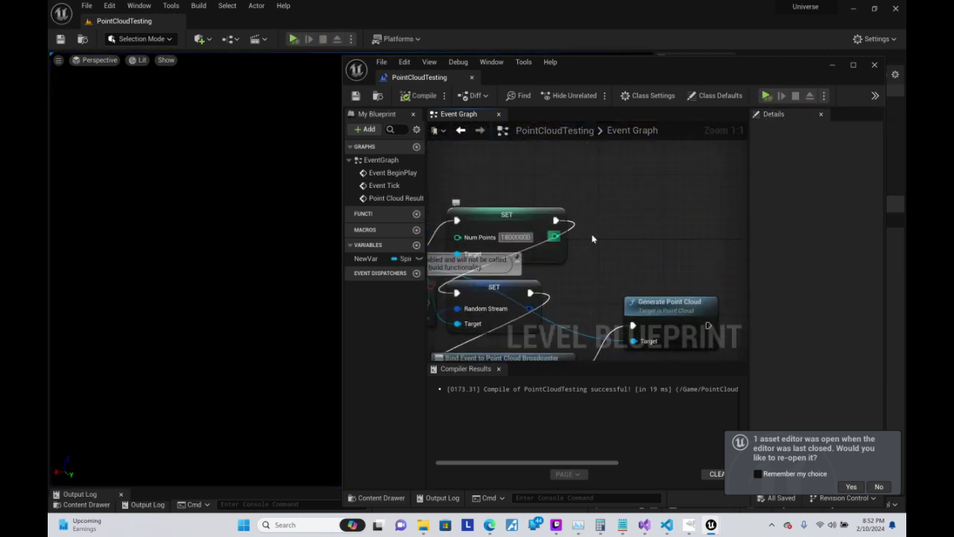
# - Set Num Points to 180000000, compile and save, simulate, then step to the Point Cloud Result event
pyautogui.write('0')
pyautogui.press('Return')
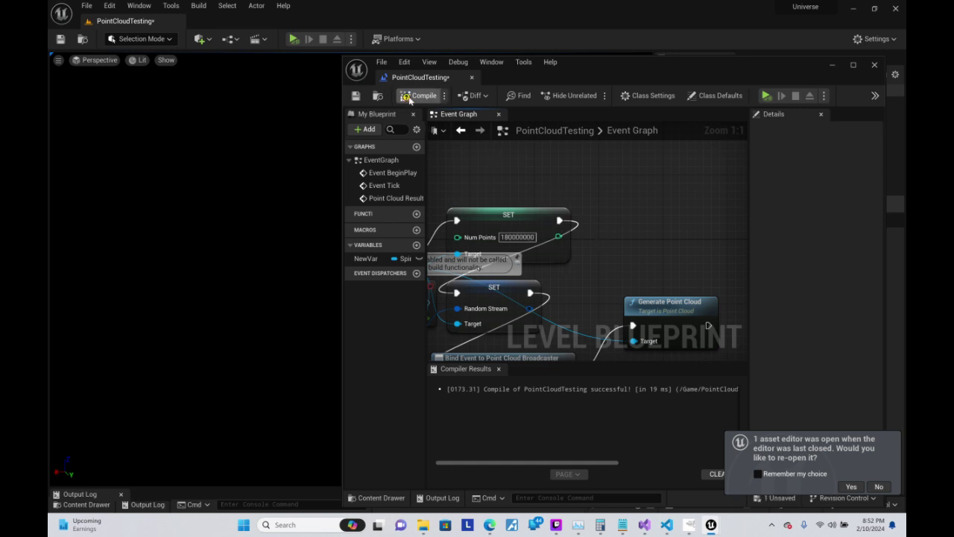
pyautogui.click(419, 96)
pyautogui.click(356, 96)
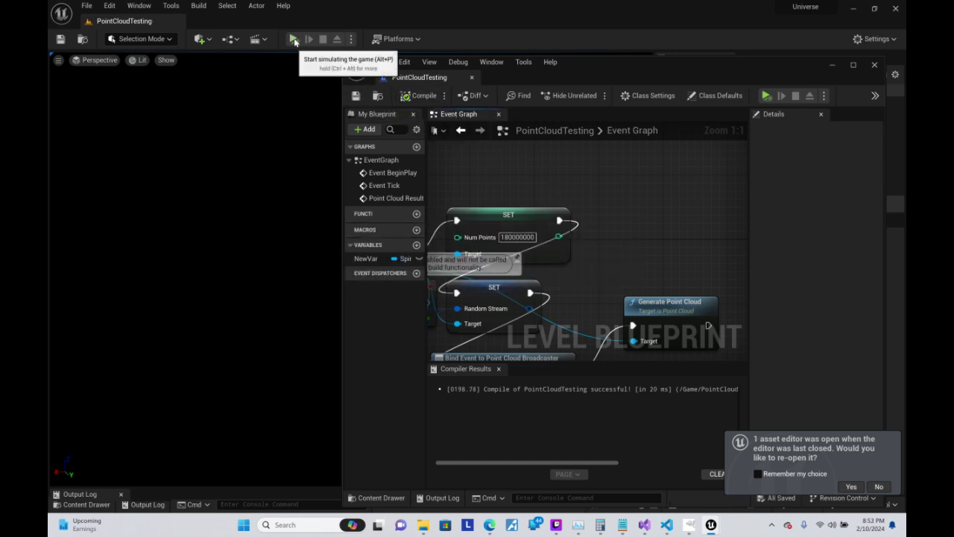
pyautogui.click(294, 41)
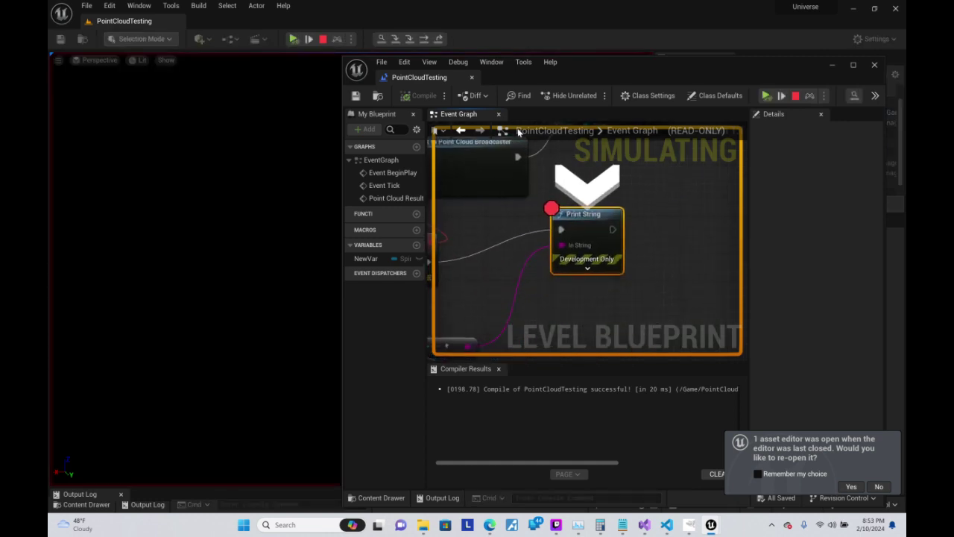
pyautogui.moveTo(571, 246)
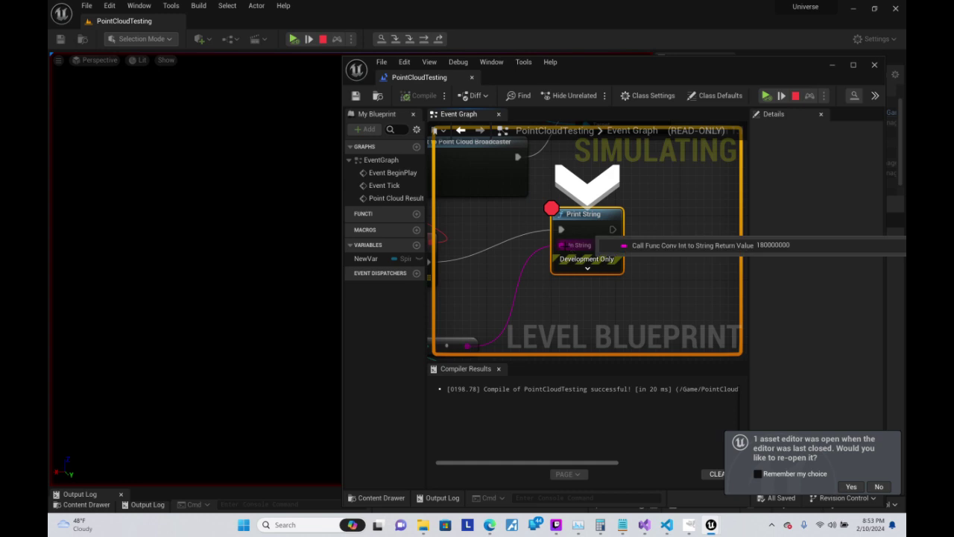
pyautogui.press('F11')
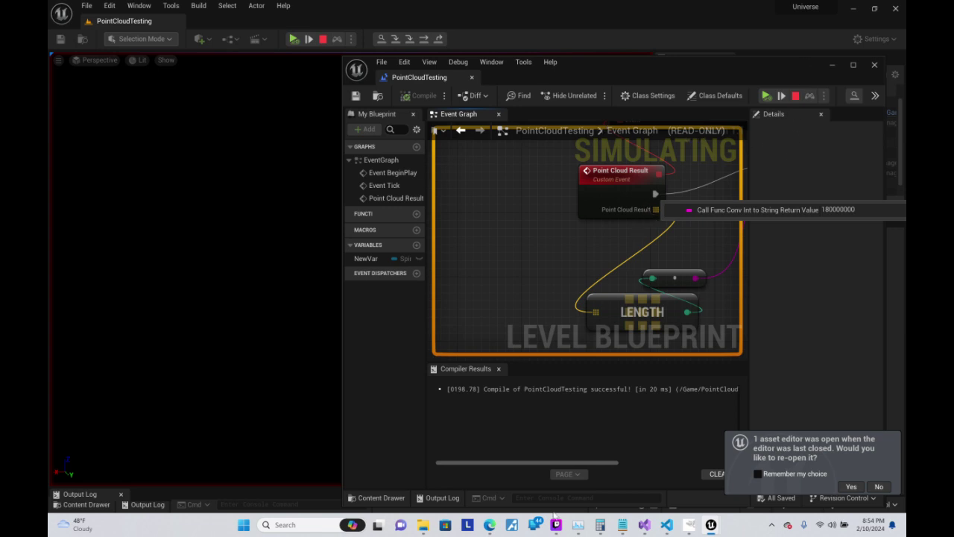
# - Stop debugging the Unreal Editor in Visual Studio and save all open files
pyautogui.click(644, 525)
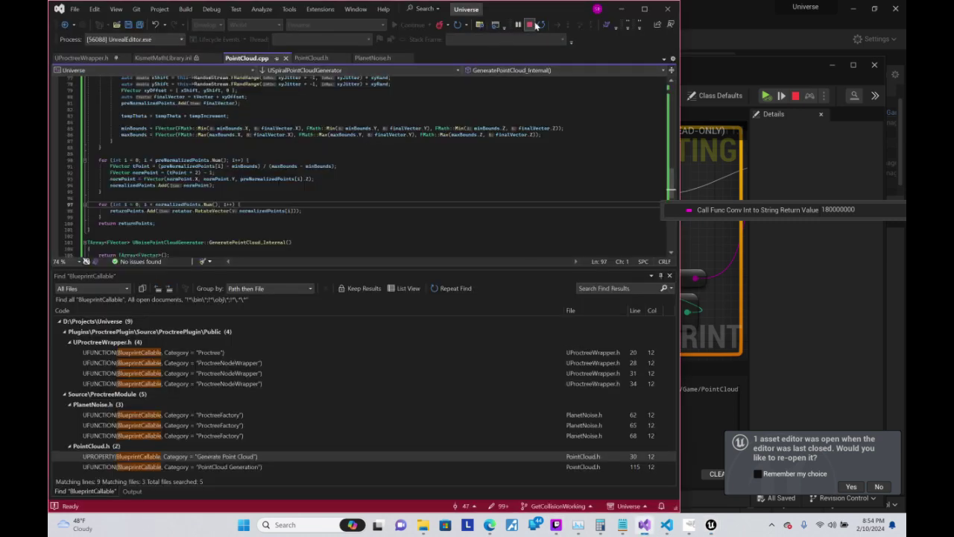
pyautogui.click(534, 24)
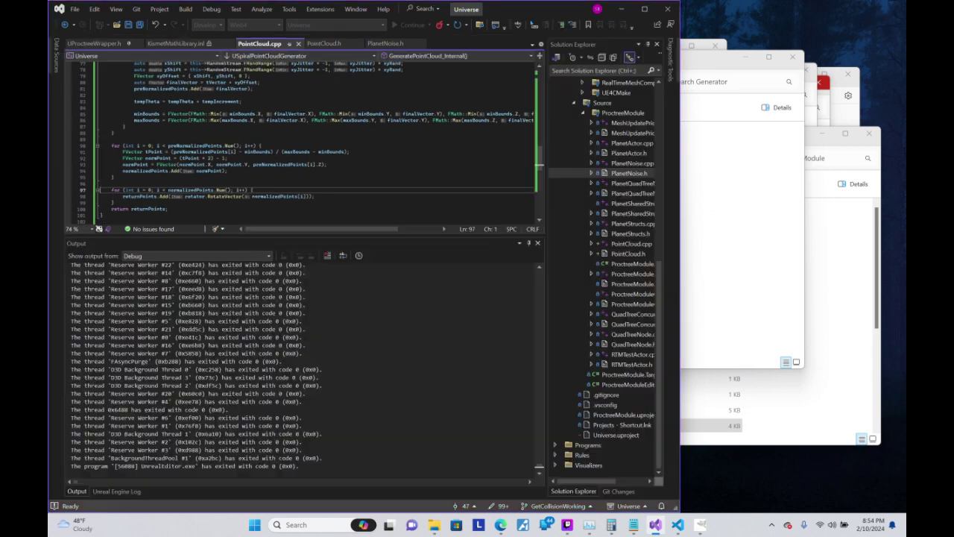
pyautogui.click(129, 24)
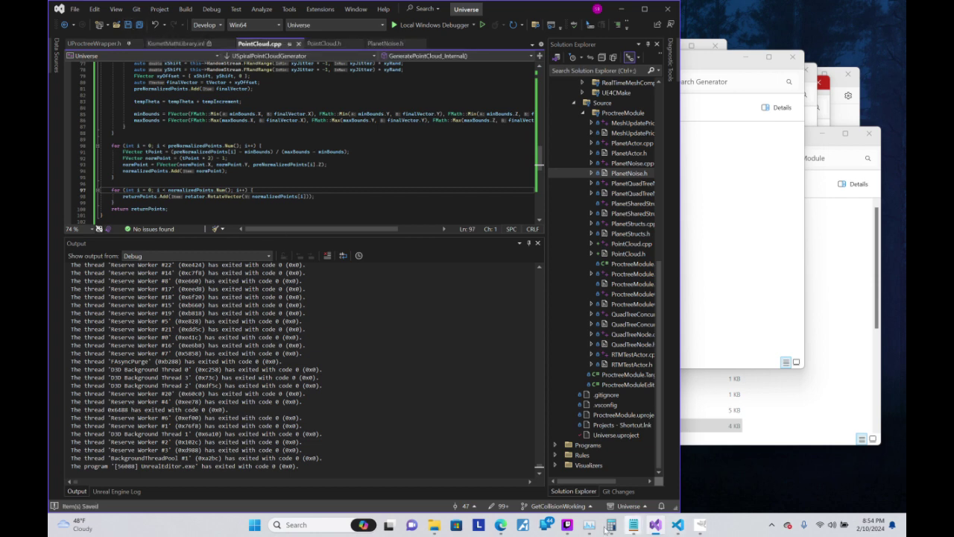
# - Switch to Twitch Studio and choose End Stream to bring up the Go offline? prompt
pyautogui.click(571, 526)
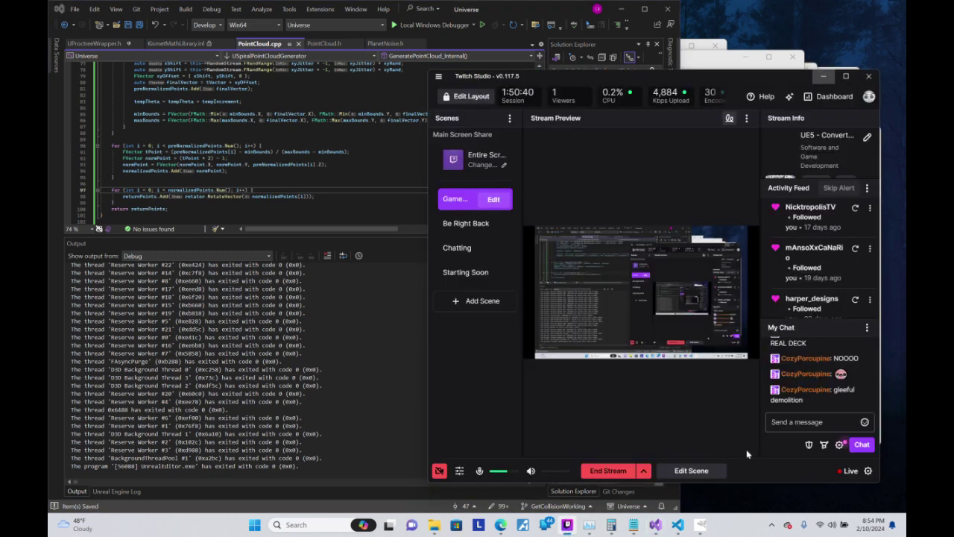
pyautogui.click(608, 471)
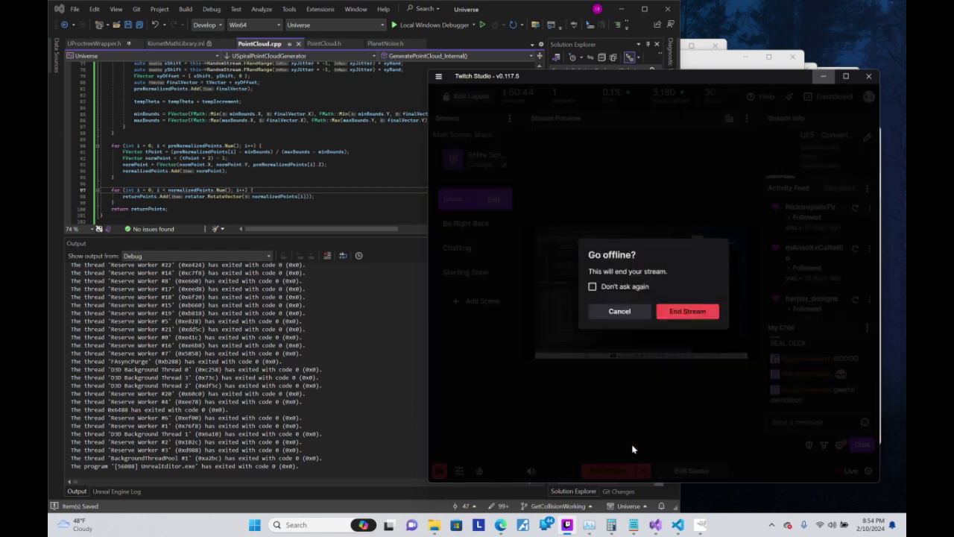